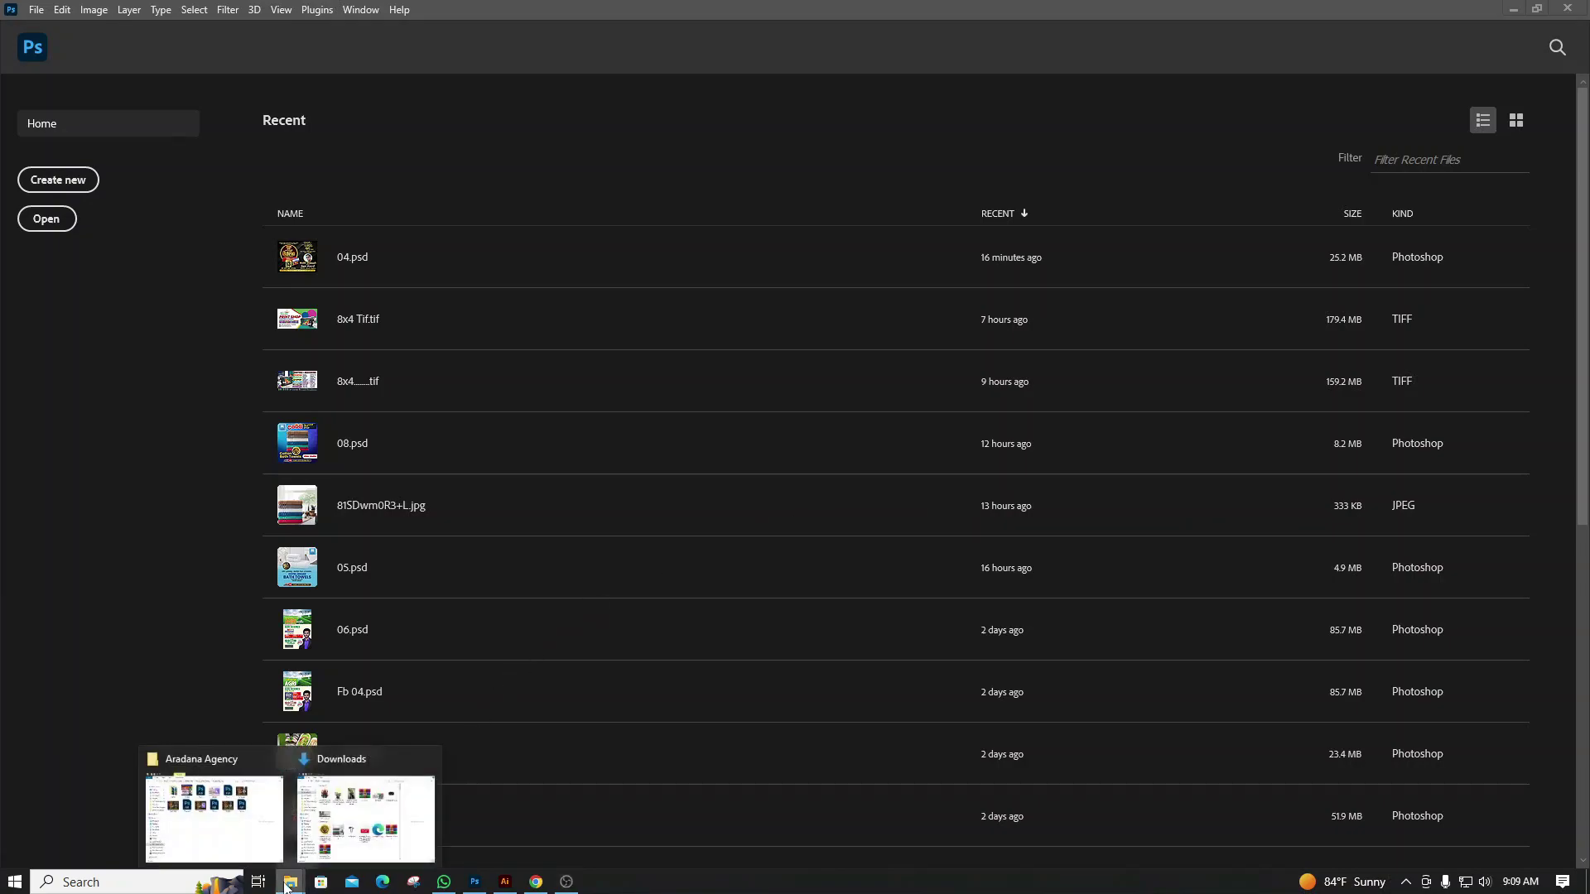
# Preview the two frog images from the Downloads folder, then return to Photoshop
pyautogui.click(358, 843)
pyautogui.doubleClick(447, 262)
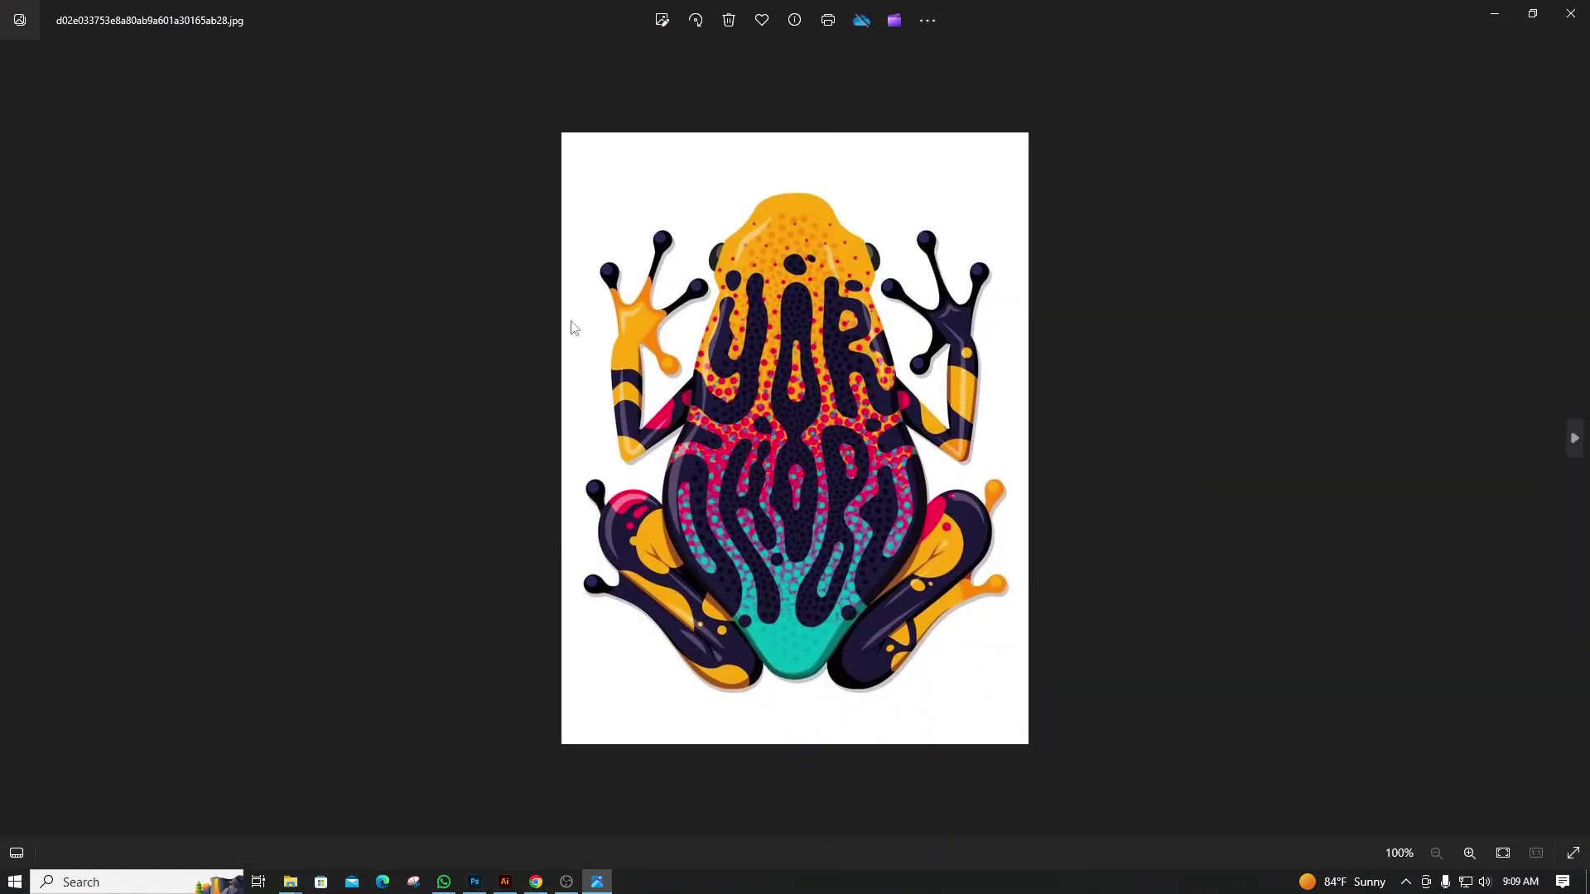
pyautogui.press('Right')
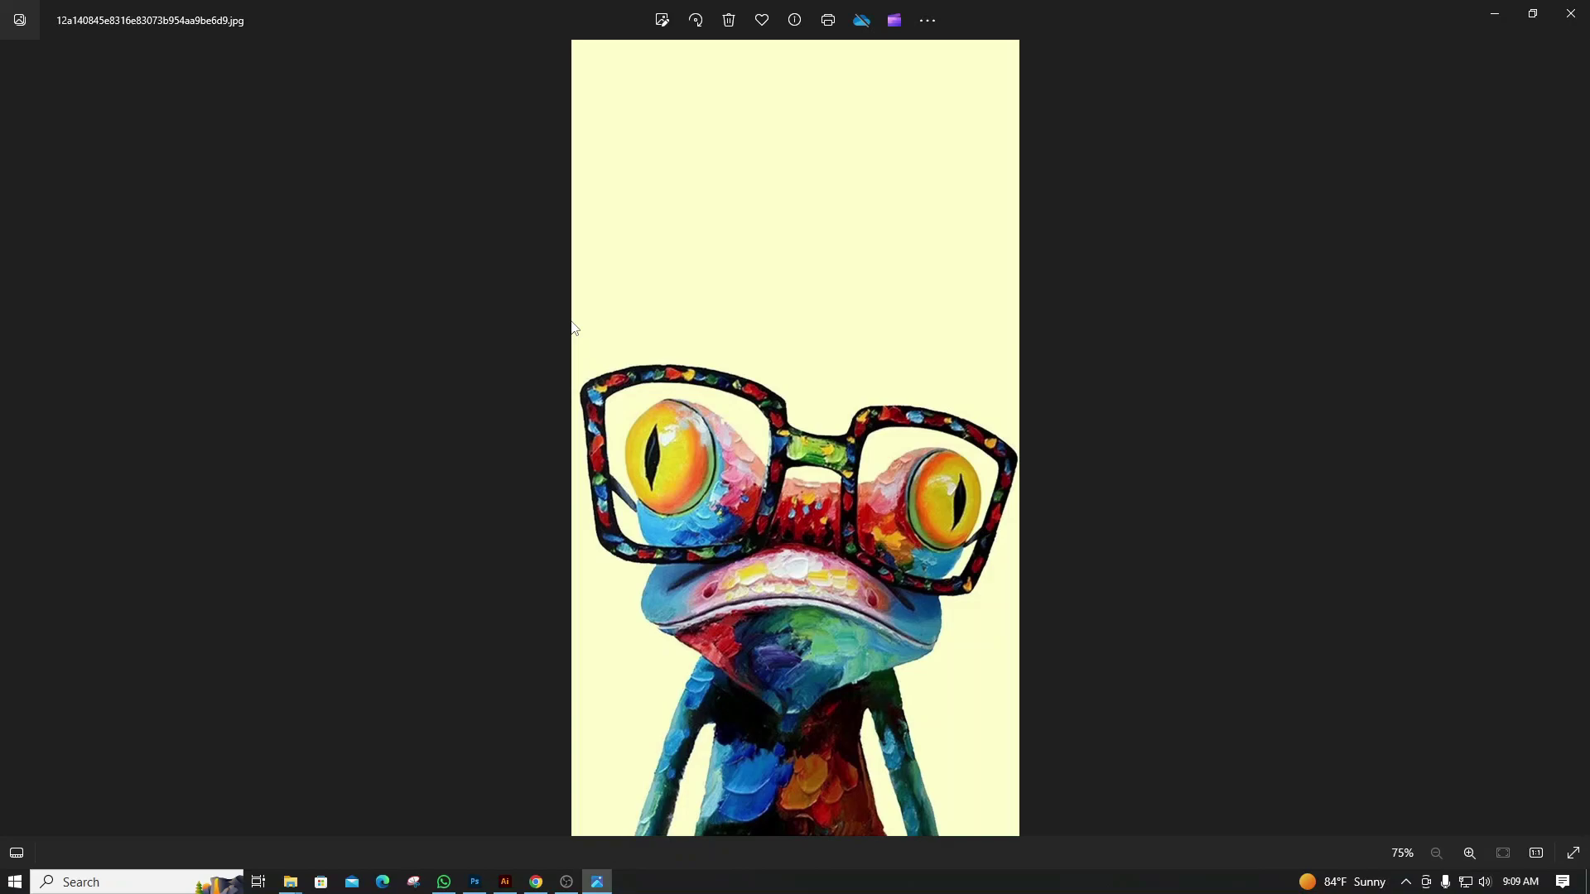
pyautogui.click(1494, 13)
pyautogui.click(941, 85)
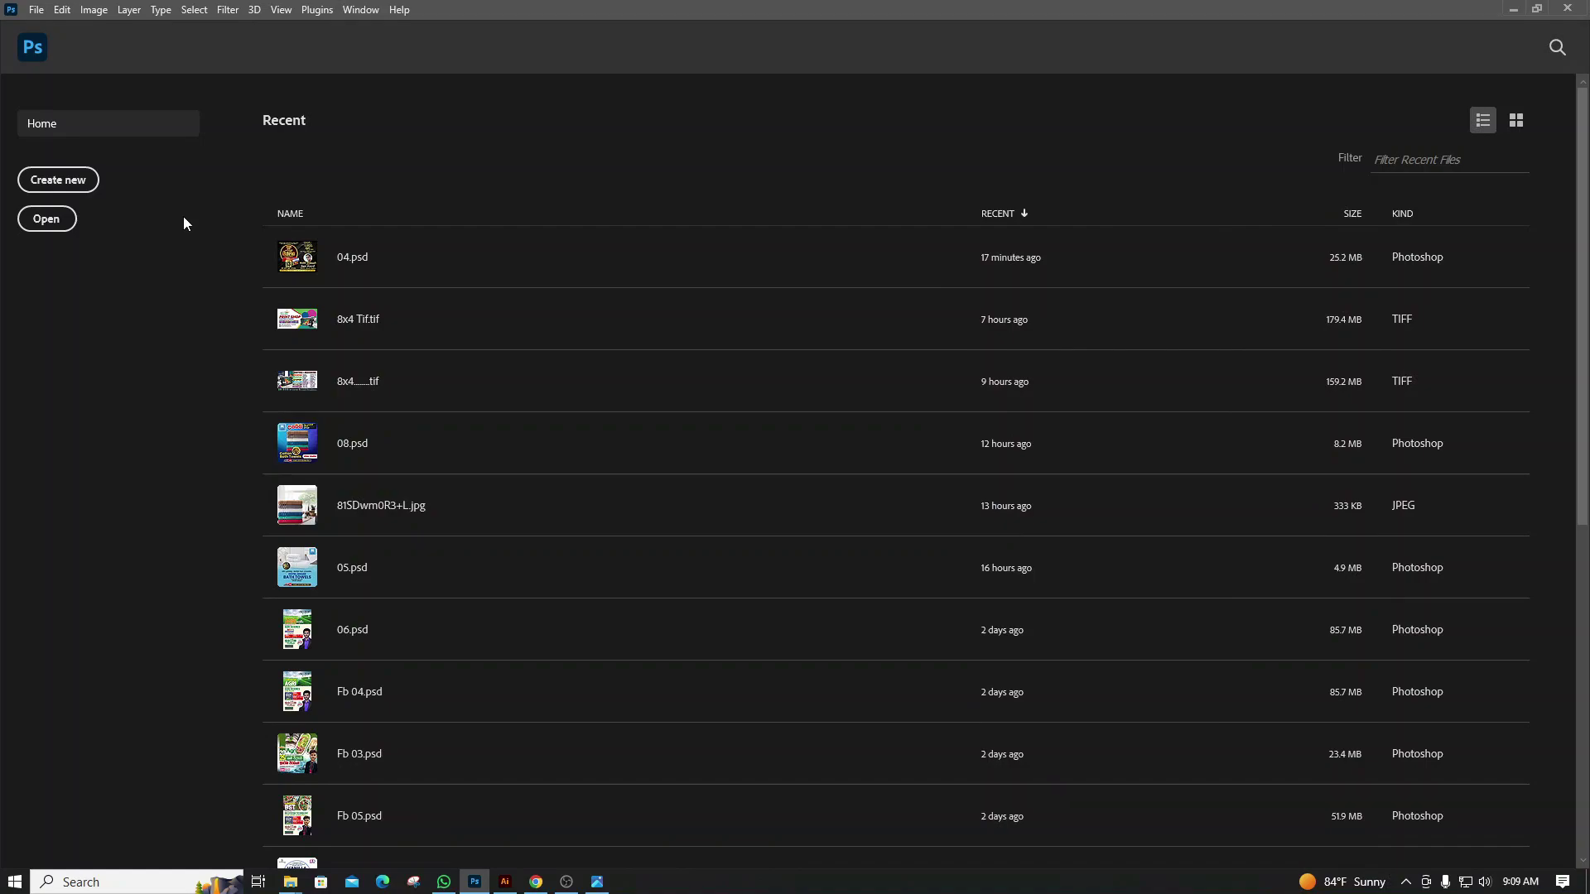
# Create a 420 × 297 mm A3 landscape document at 300 ppi in CMYK Color
pyautogui.click(76, 182)
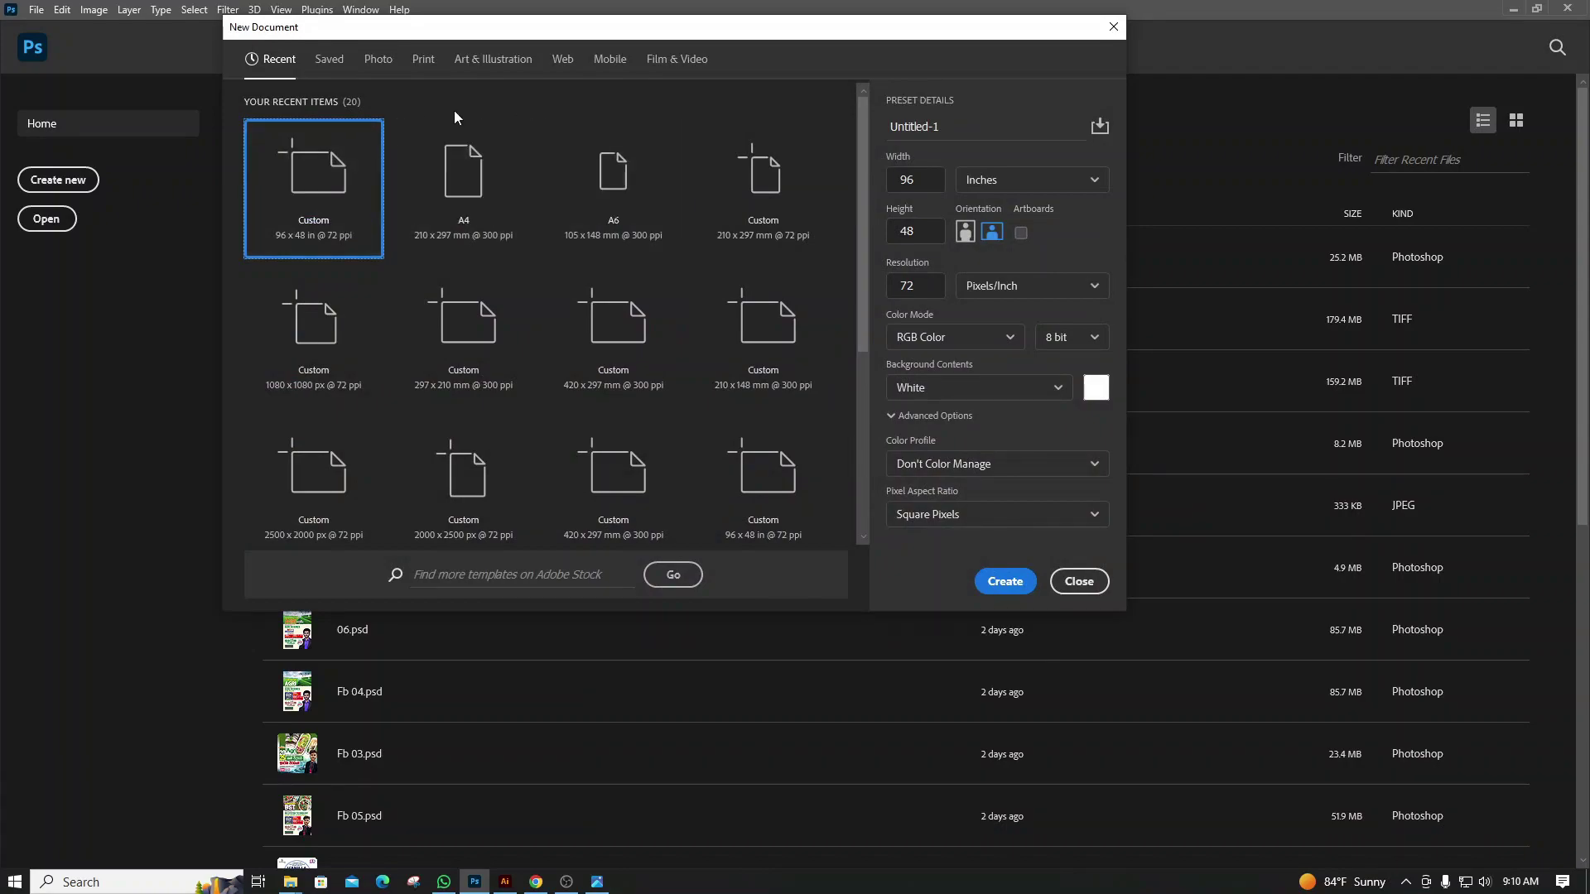
pyautogui.click(423, 58)
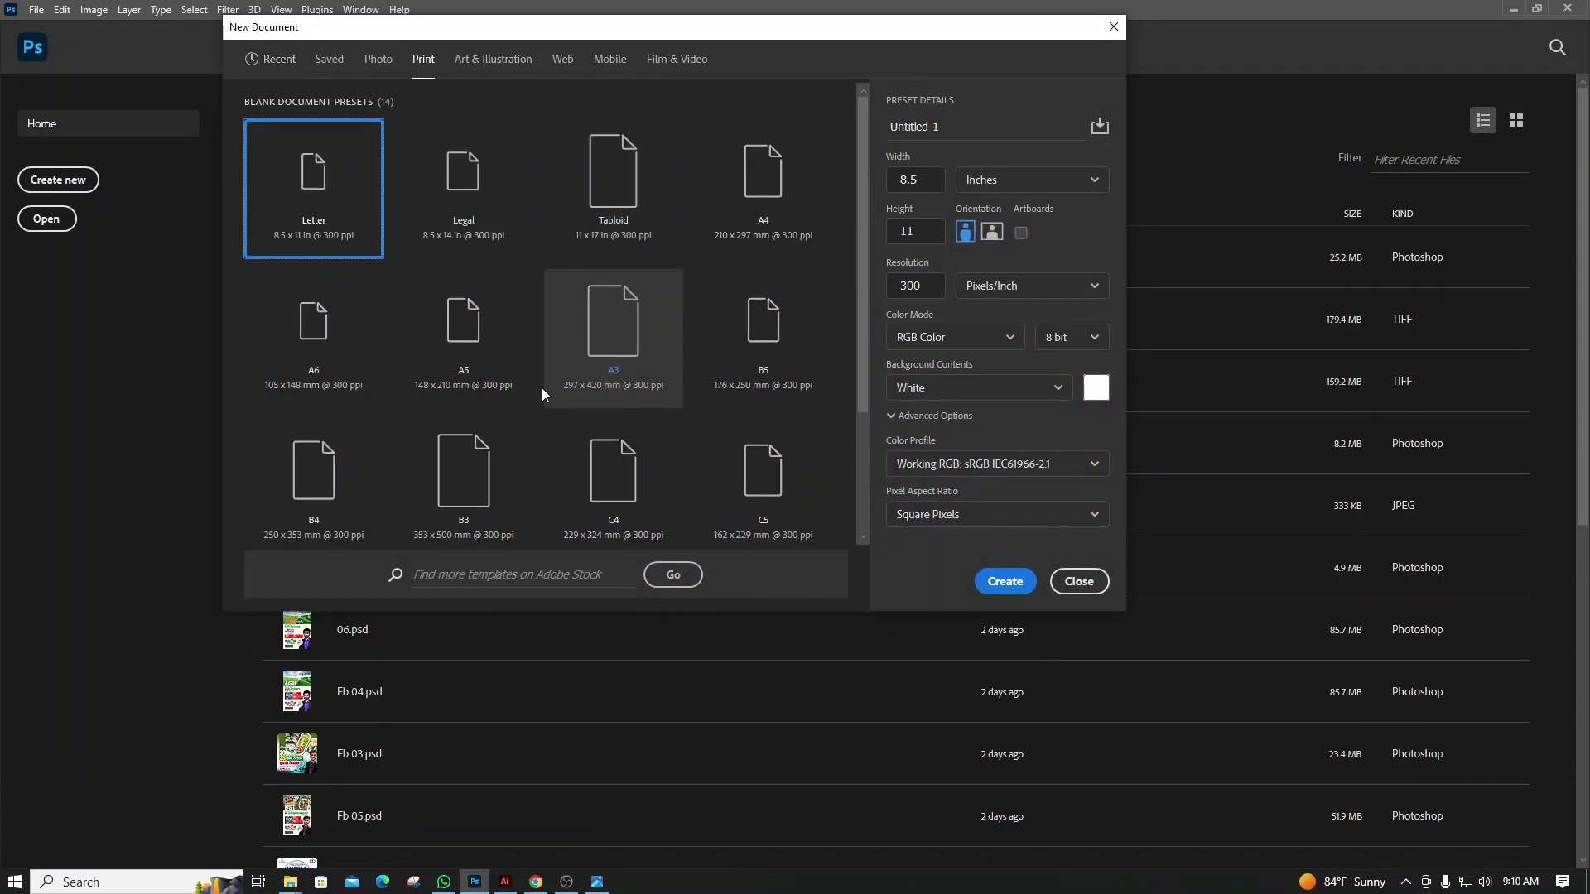
pyautogui.click(606, 363)
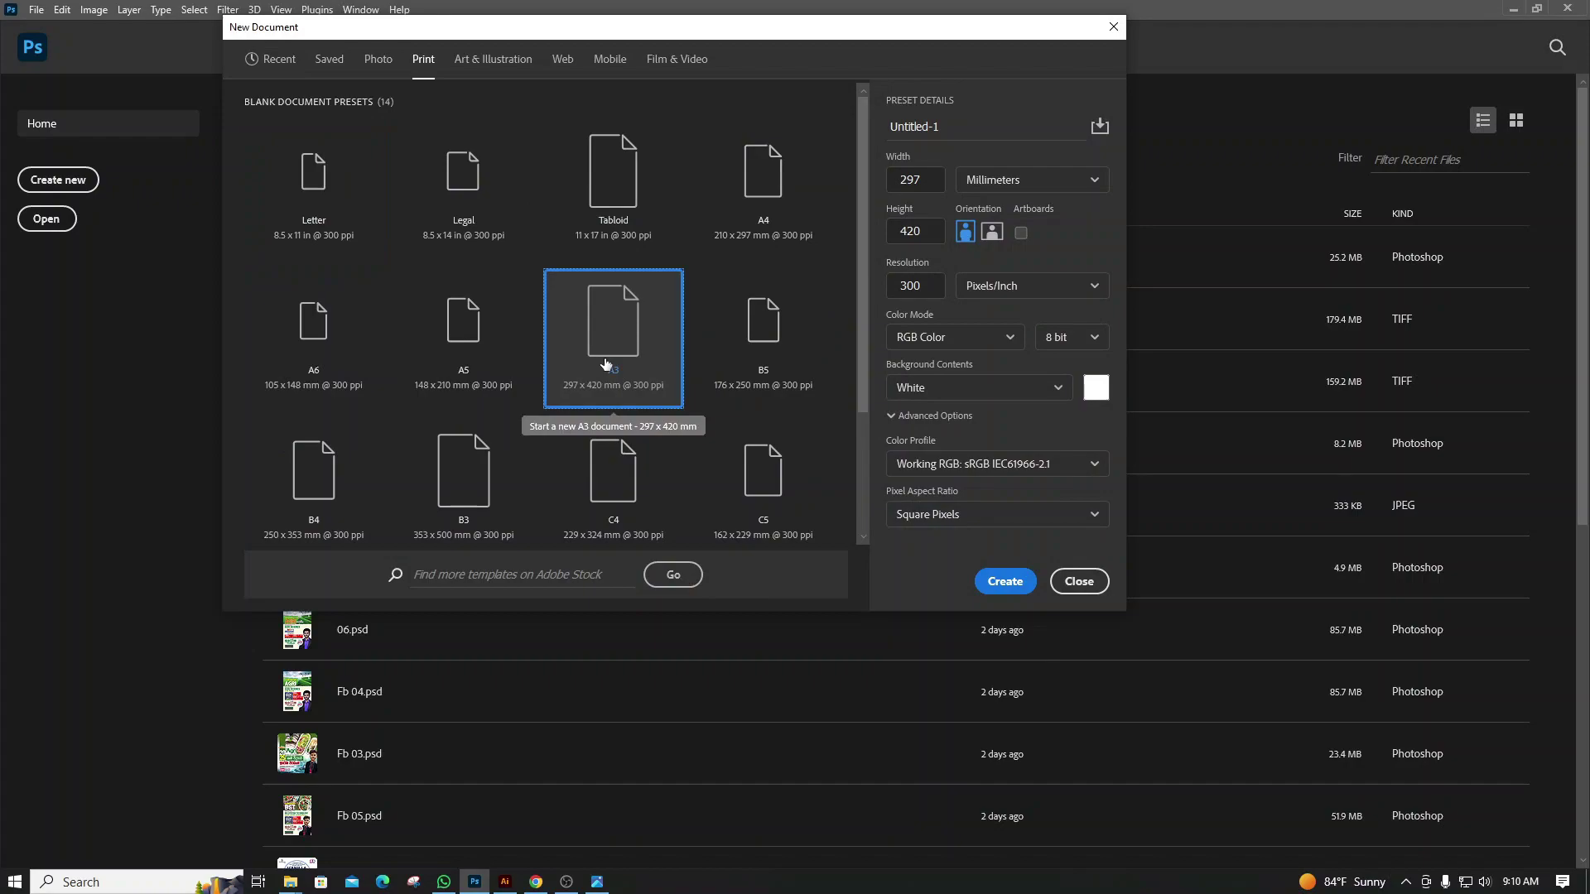
pyautogui.click(949, 340)
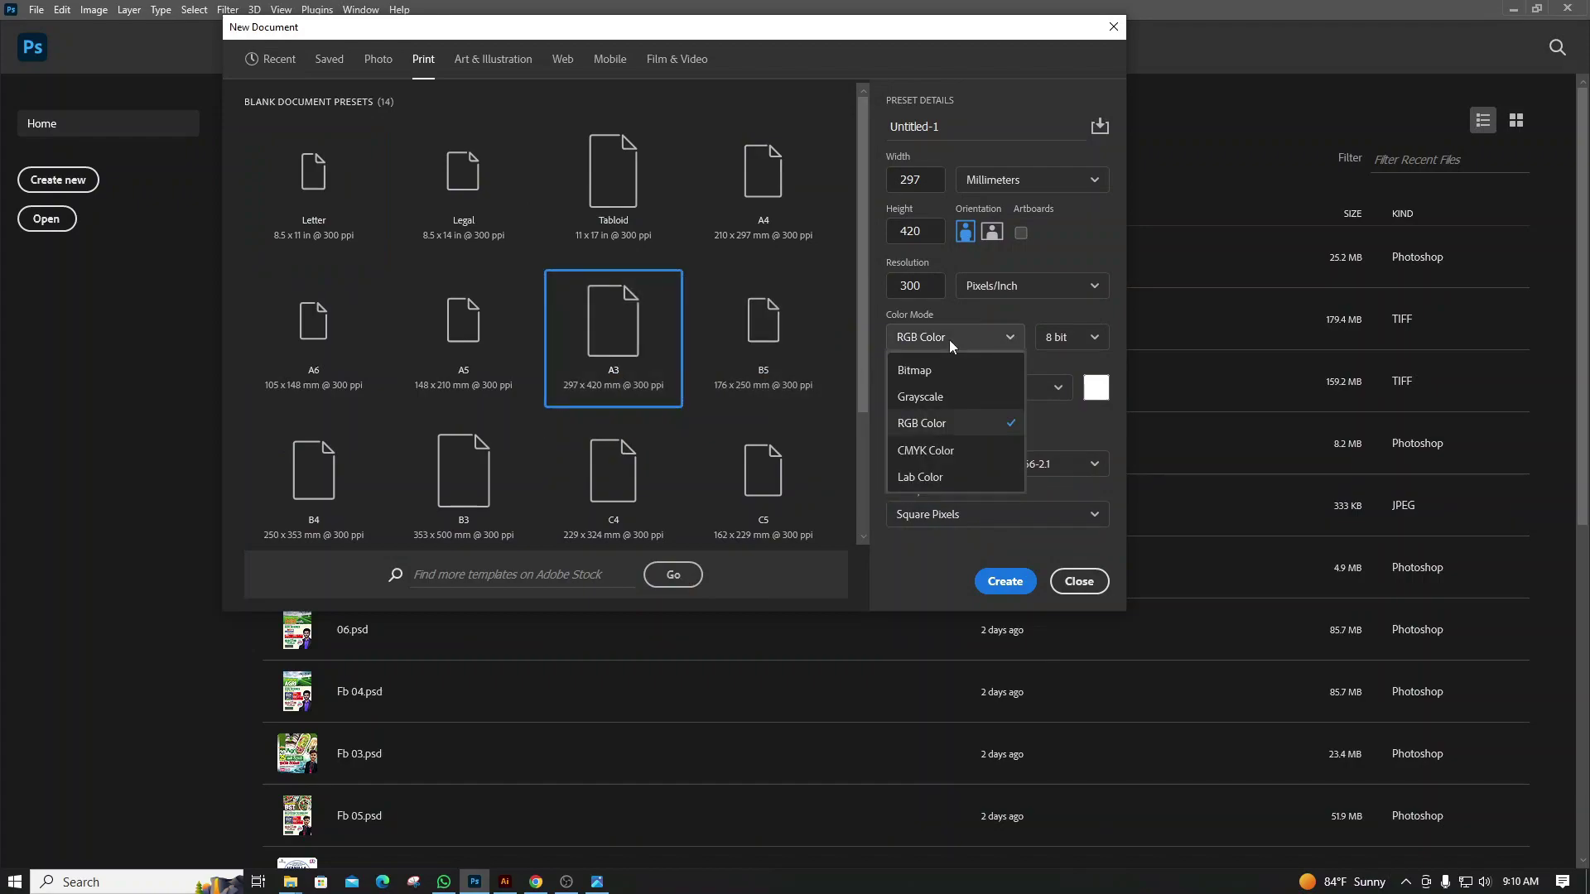
pyautogui.click(925, 450)
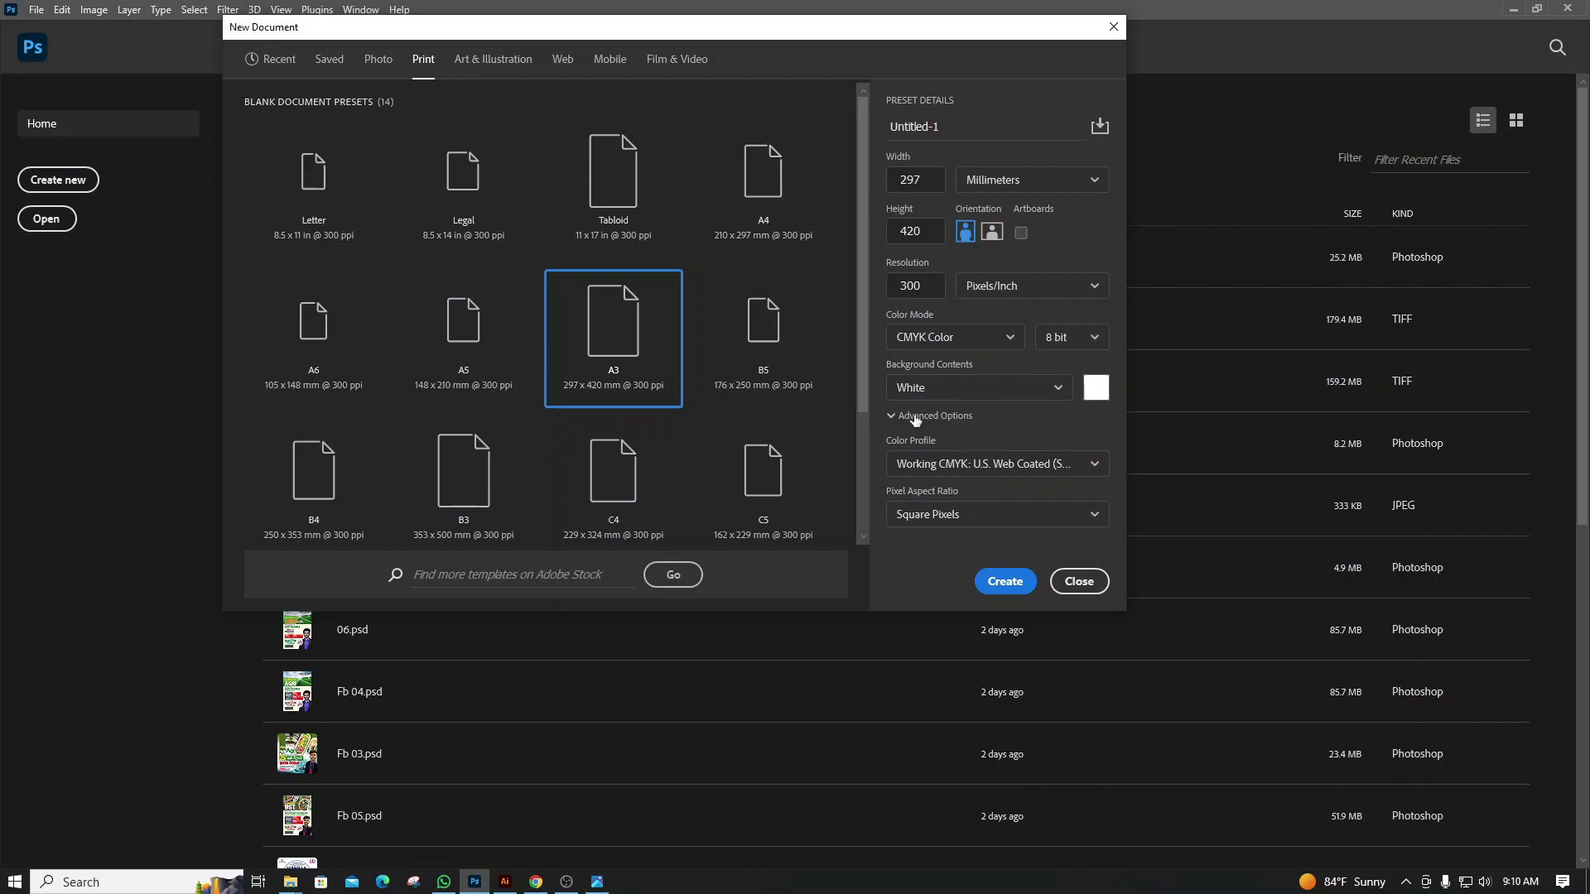
pyautogui.click(998, 242)
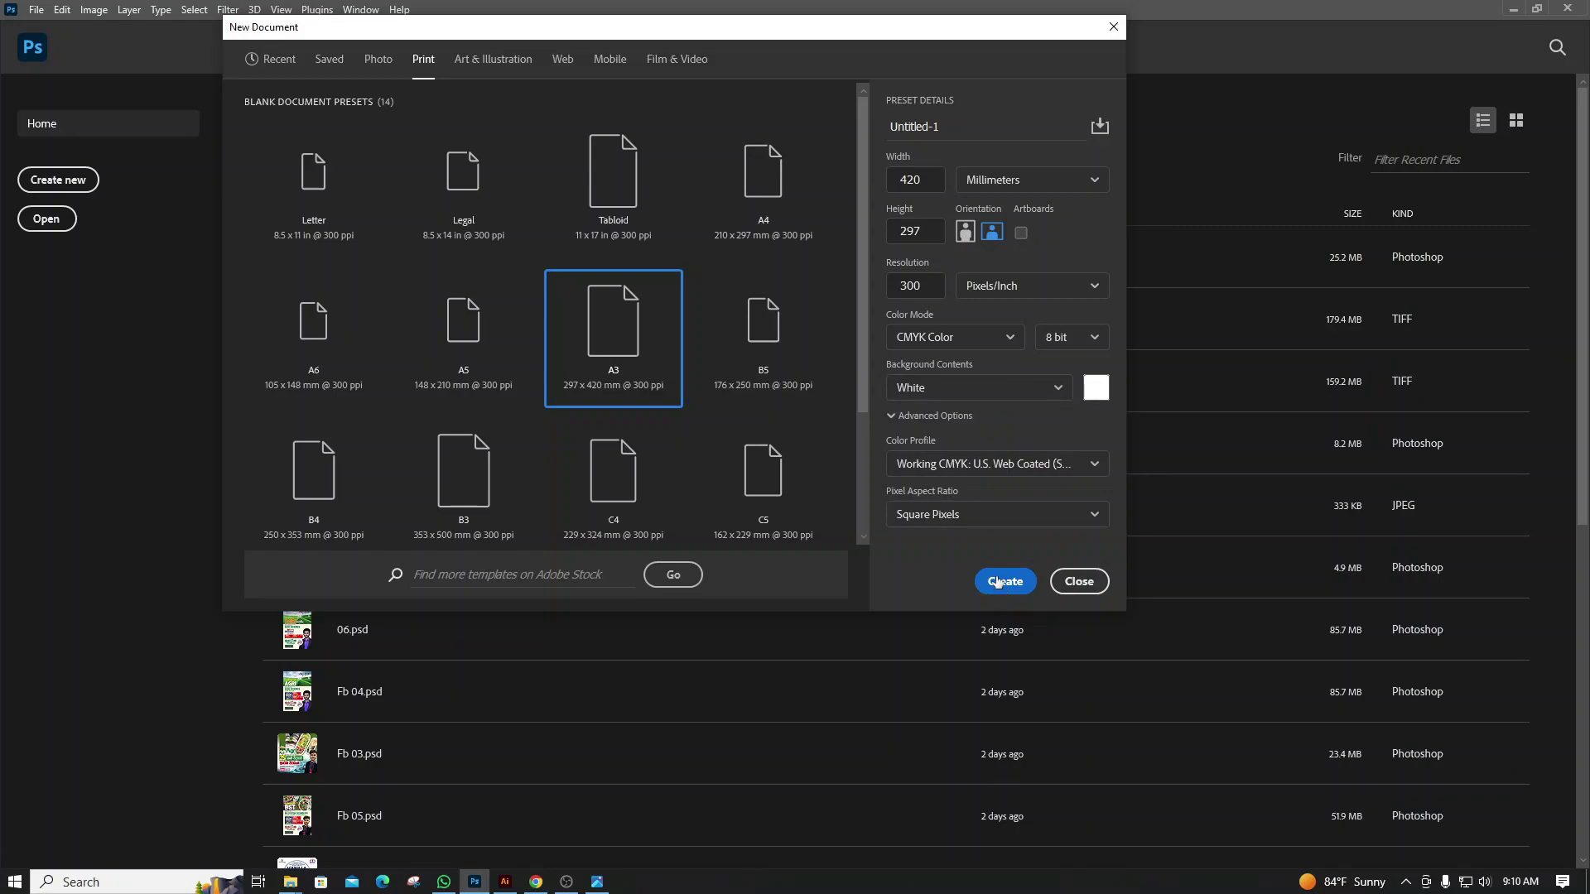
pyautogui.click(998, 581)
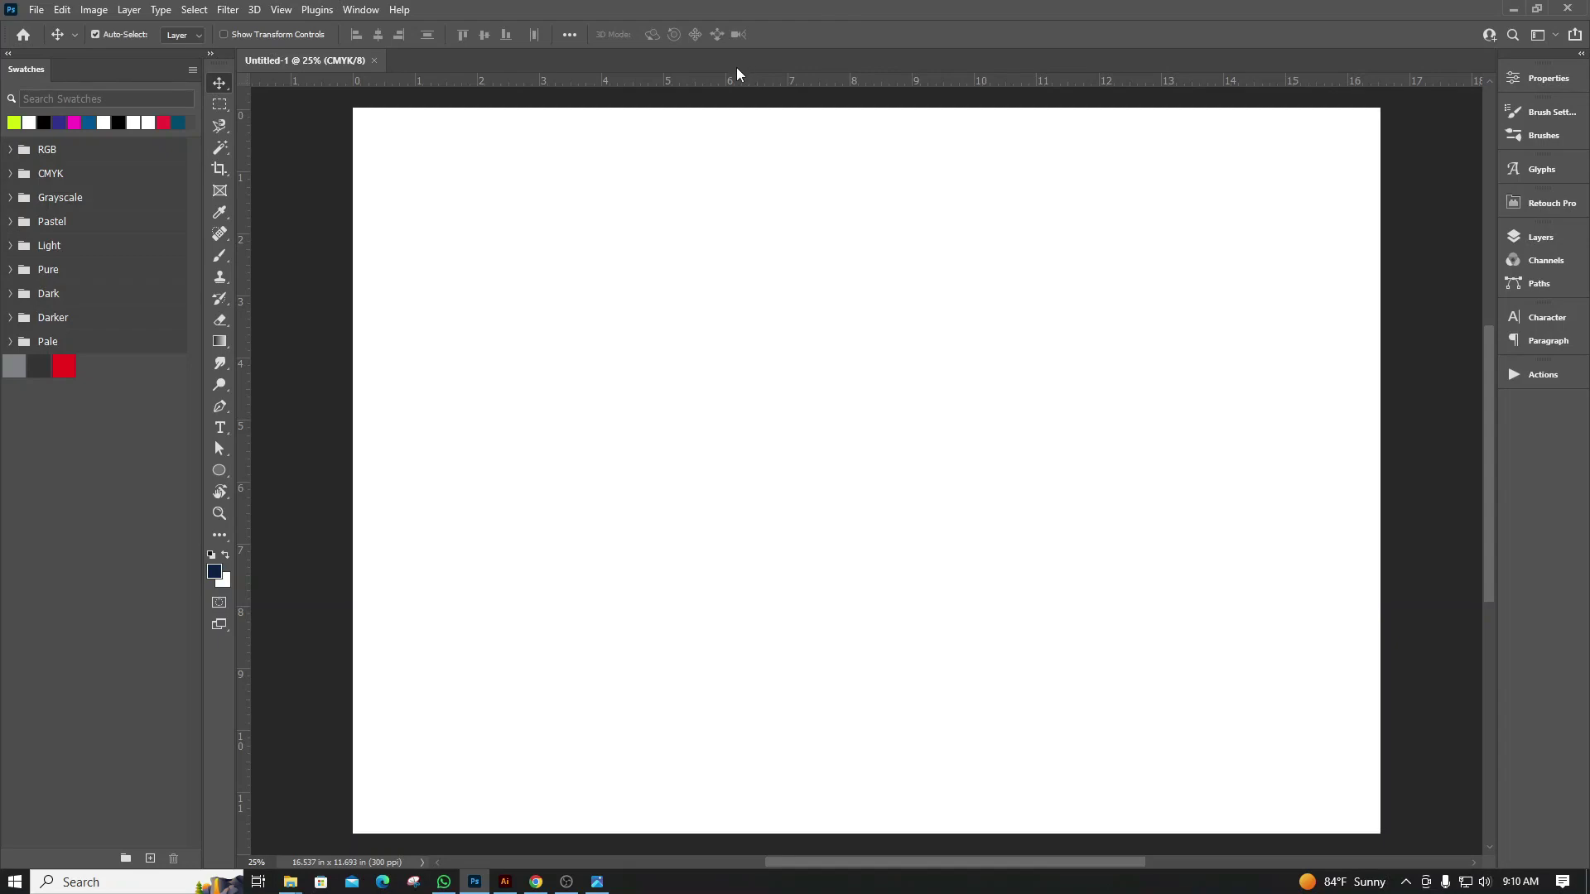
# Set ruler units to centimetres and give a new guide layout 2 cm margins on all sides
pyautogui.rightClick(705, 85)
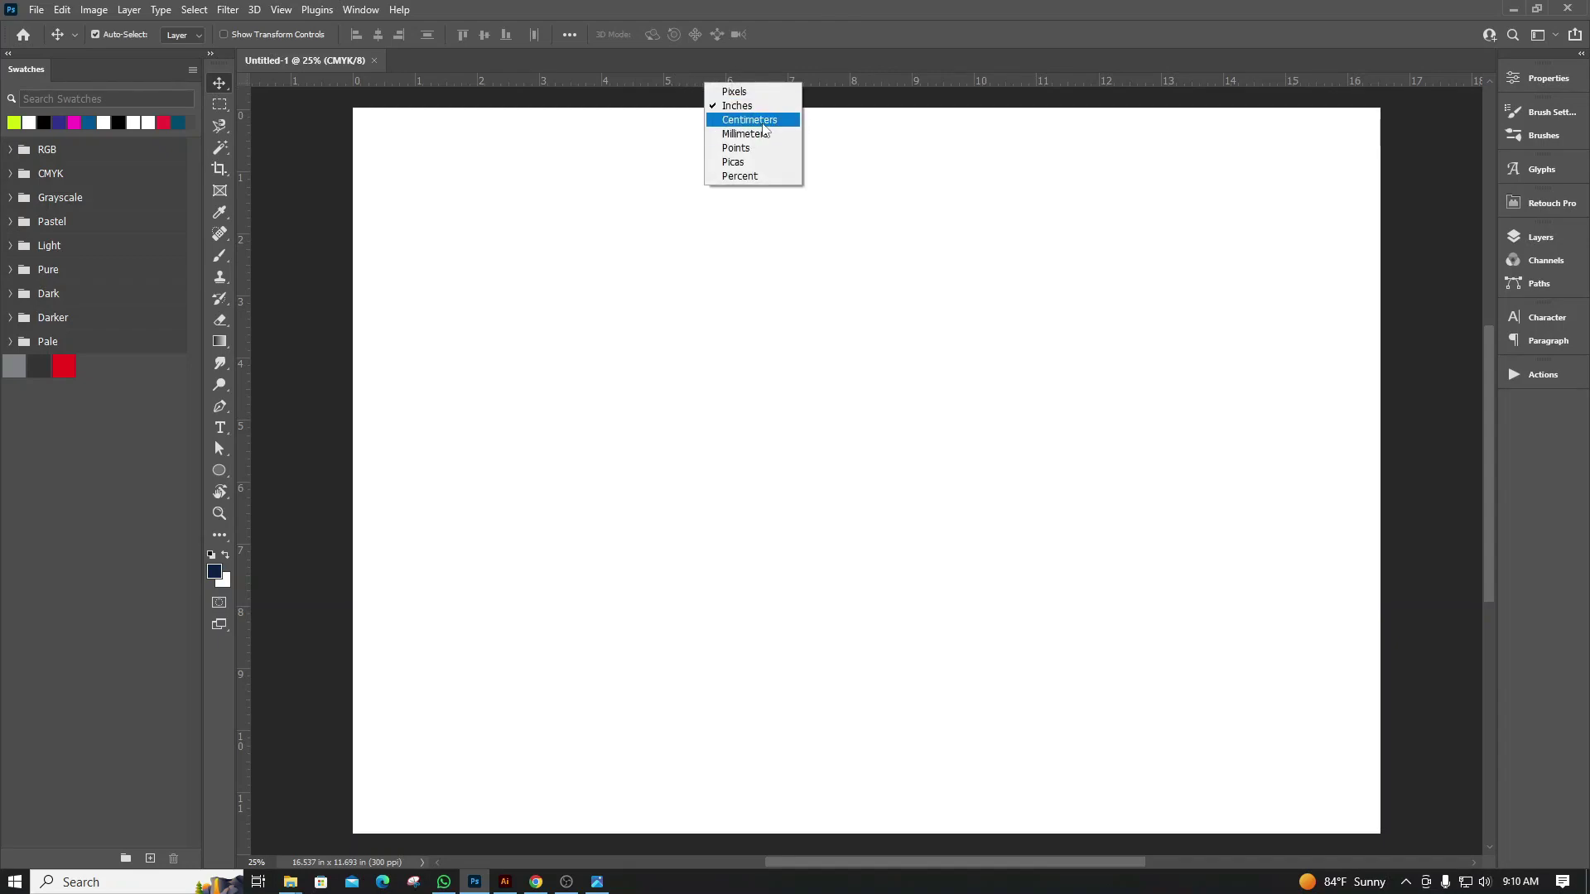
pyautogui.click(763, 125)
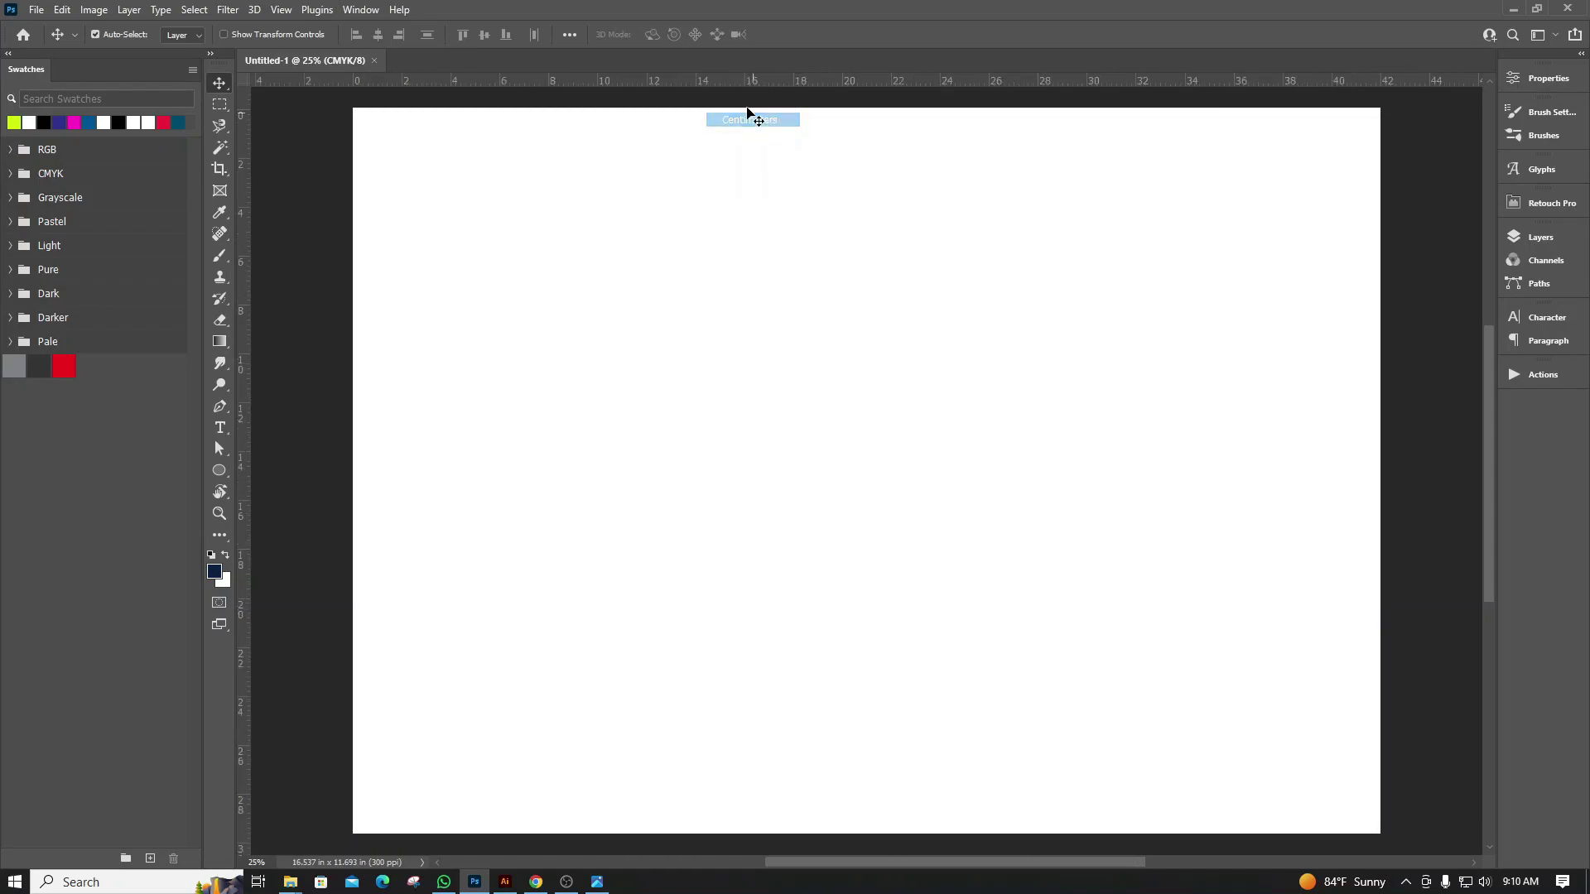
pyautogui.click(279, 11)
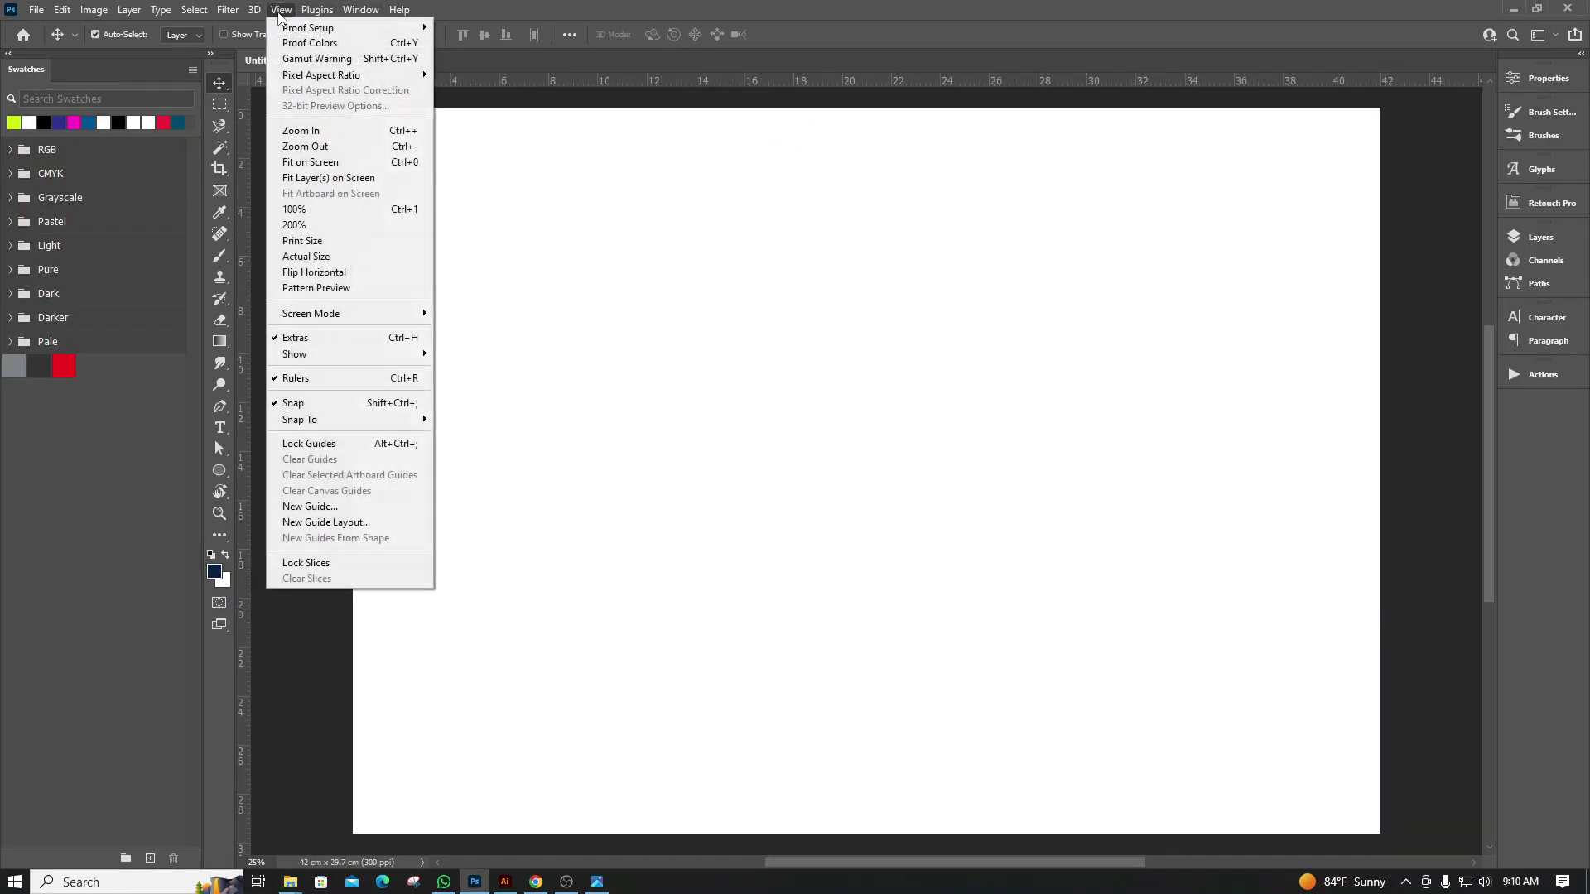
pyautogui.click(339, 526)
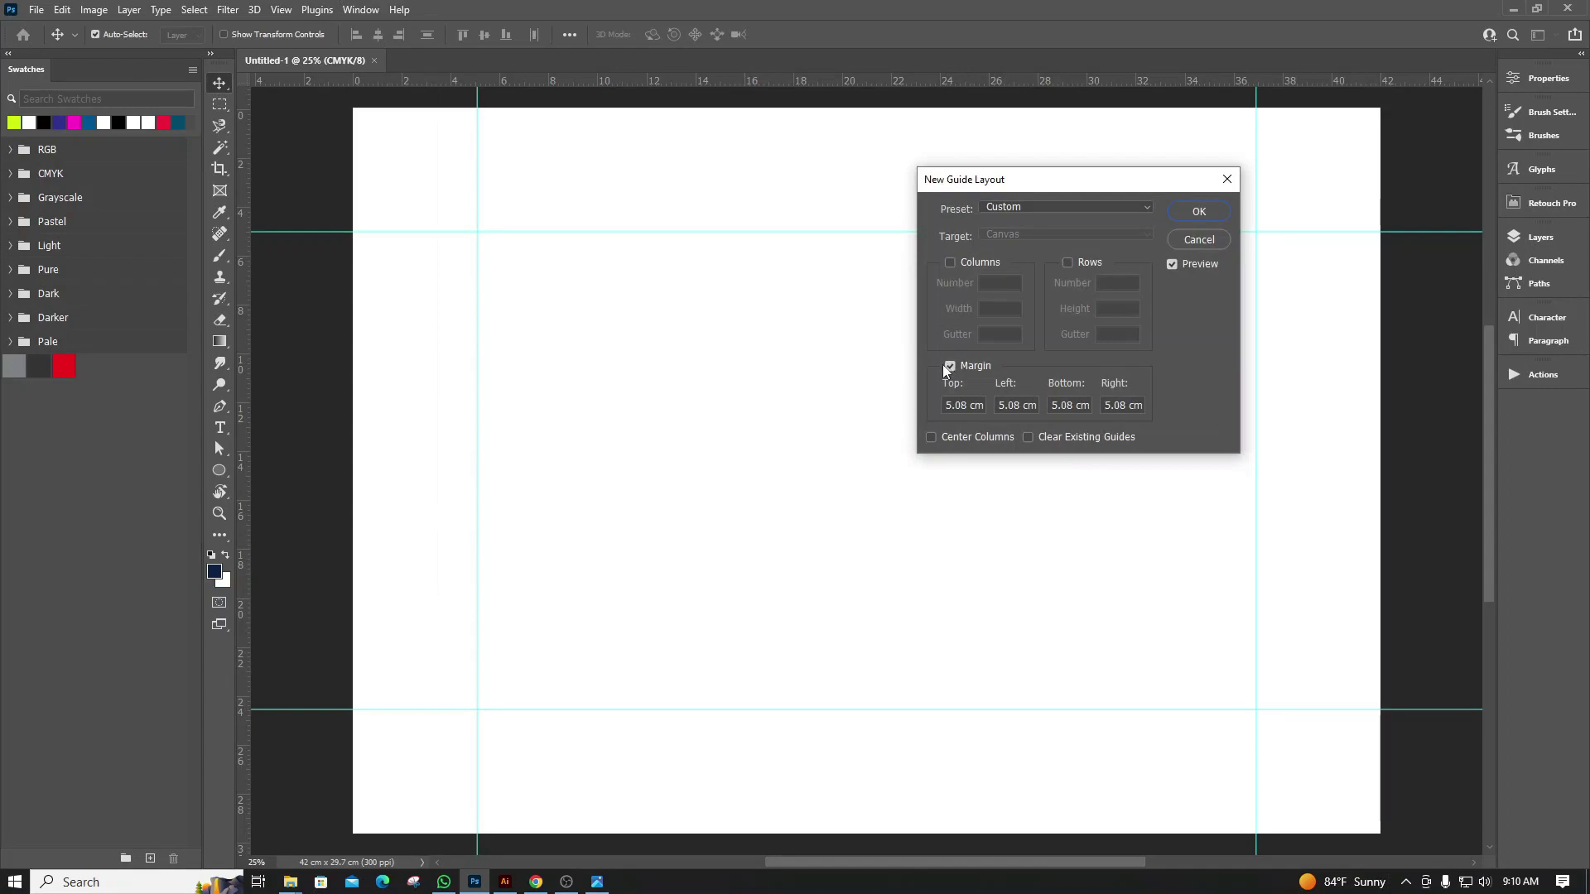
pyautogui.doubleClick(954, 405)
pyautogui.write('2')
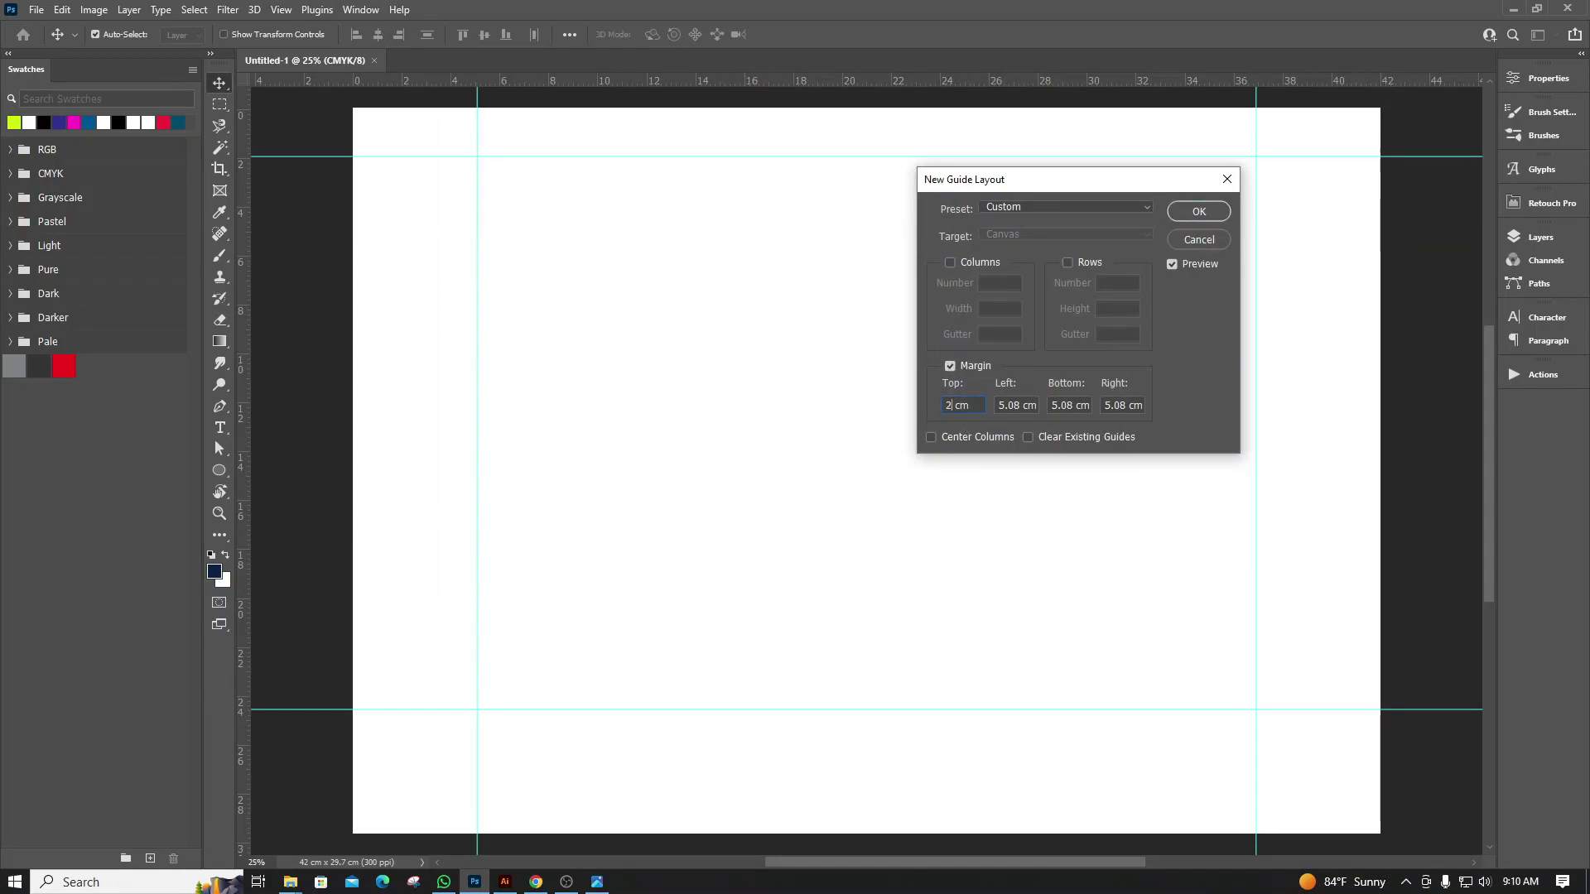
pyautogui.doubleClick(1020, 405)
pyautogui.write('2')
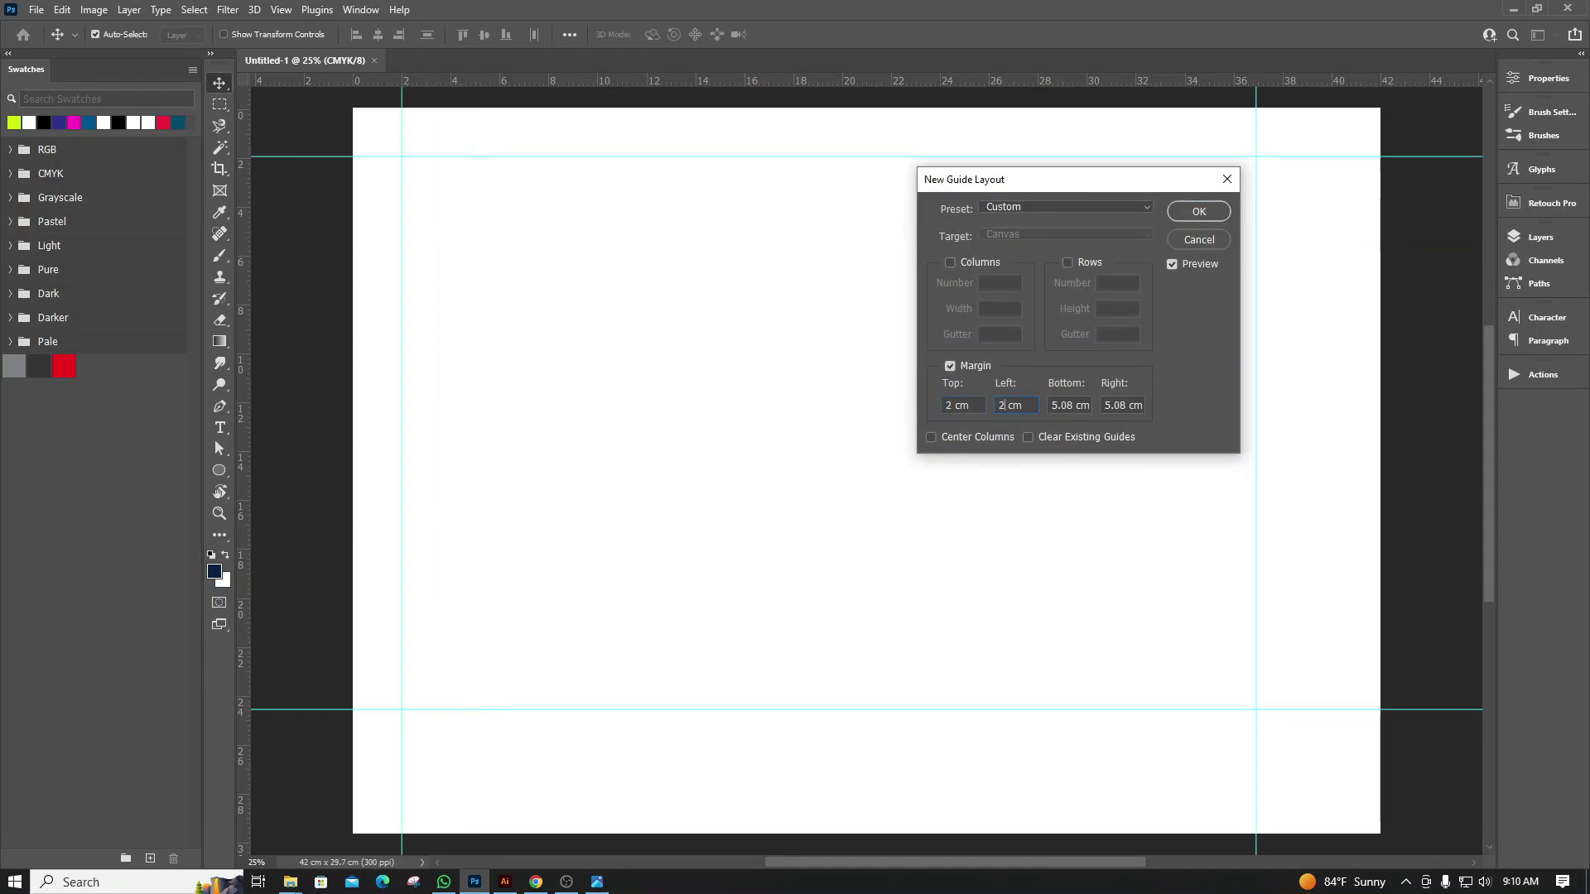
pyautogui.press('Tab')
pyautogui.write('2')
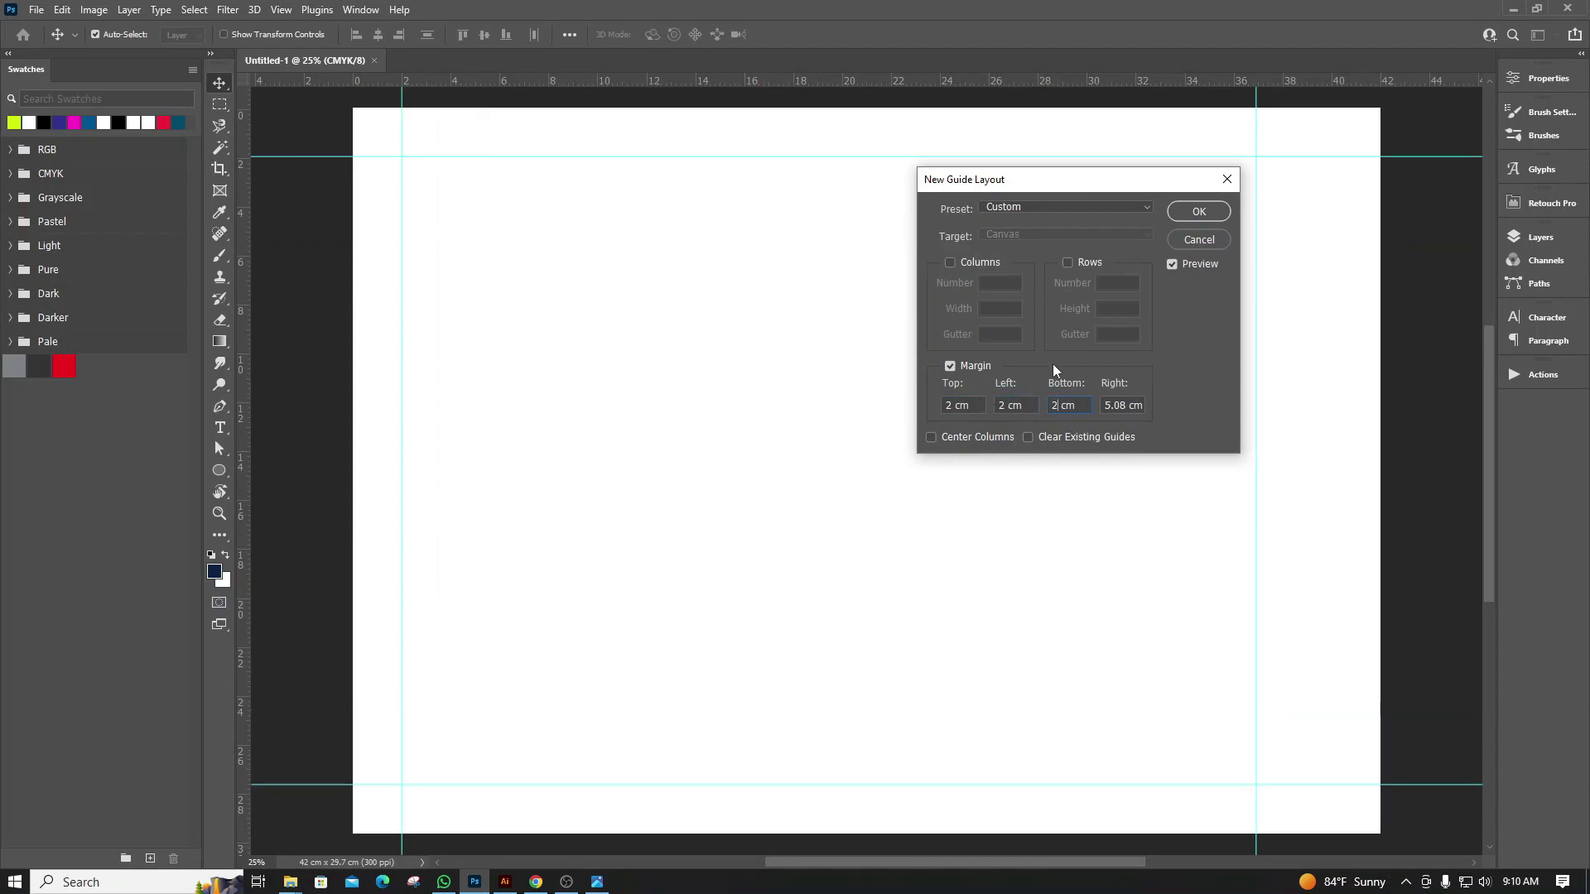
pyautogui.press('Tab')
pyautogui.write('2')
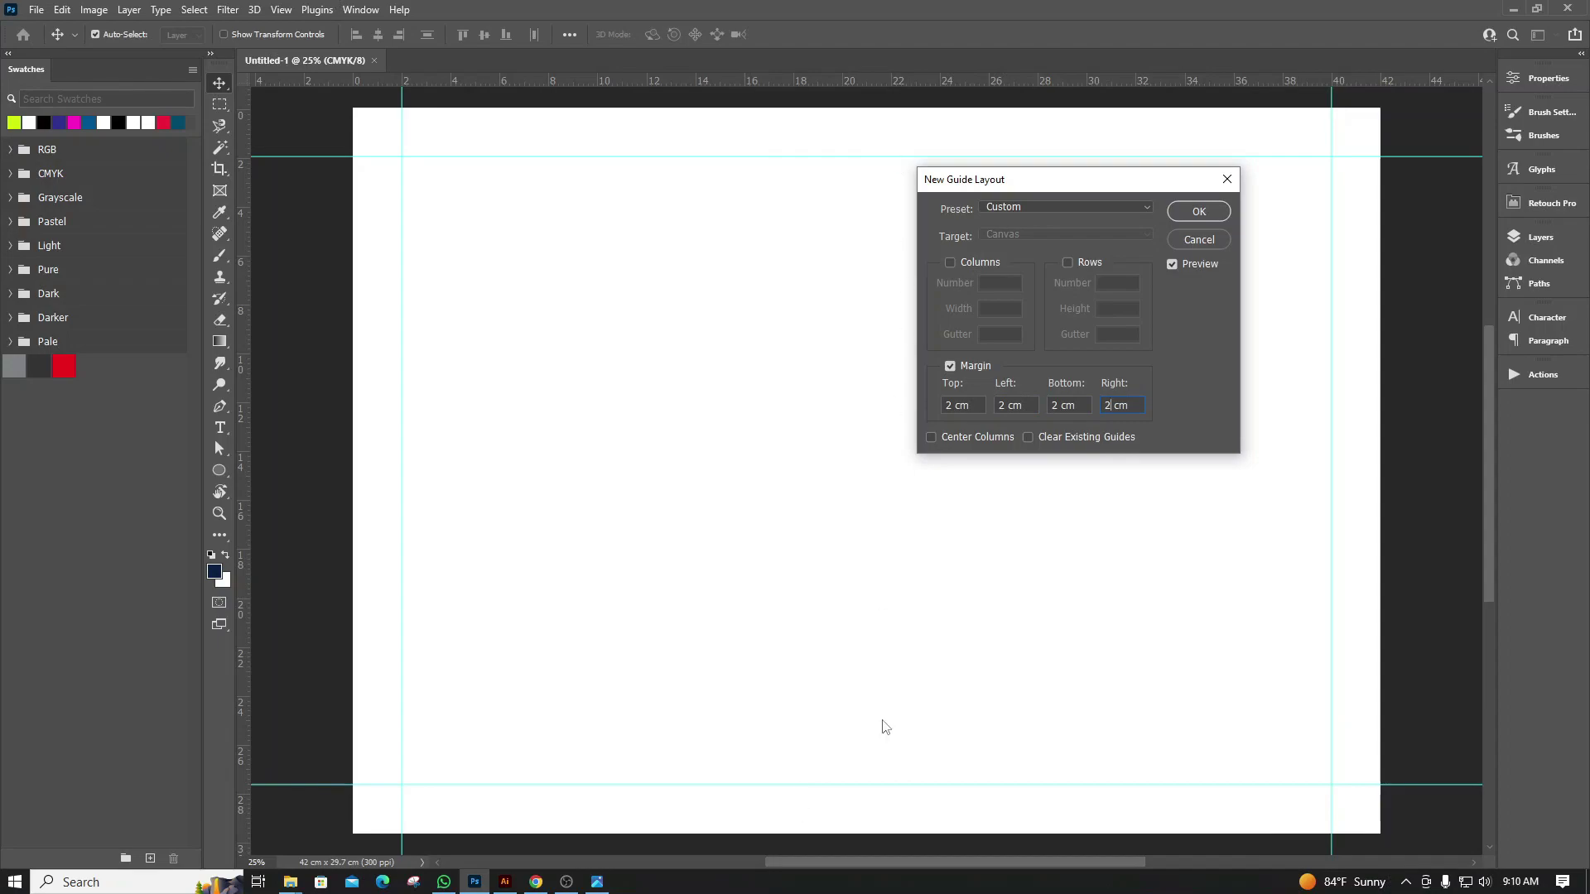
# Add two guide columns with a 4 cm gutter and apply the layout
pyautogui.click(950, 262)
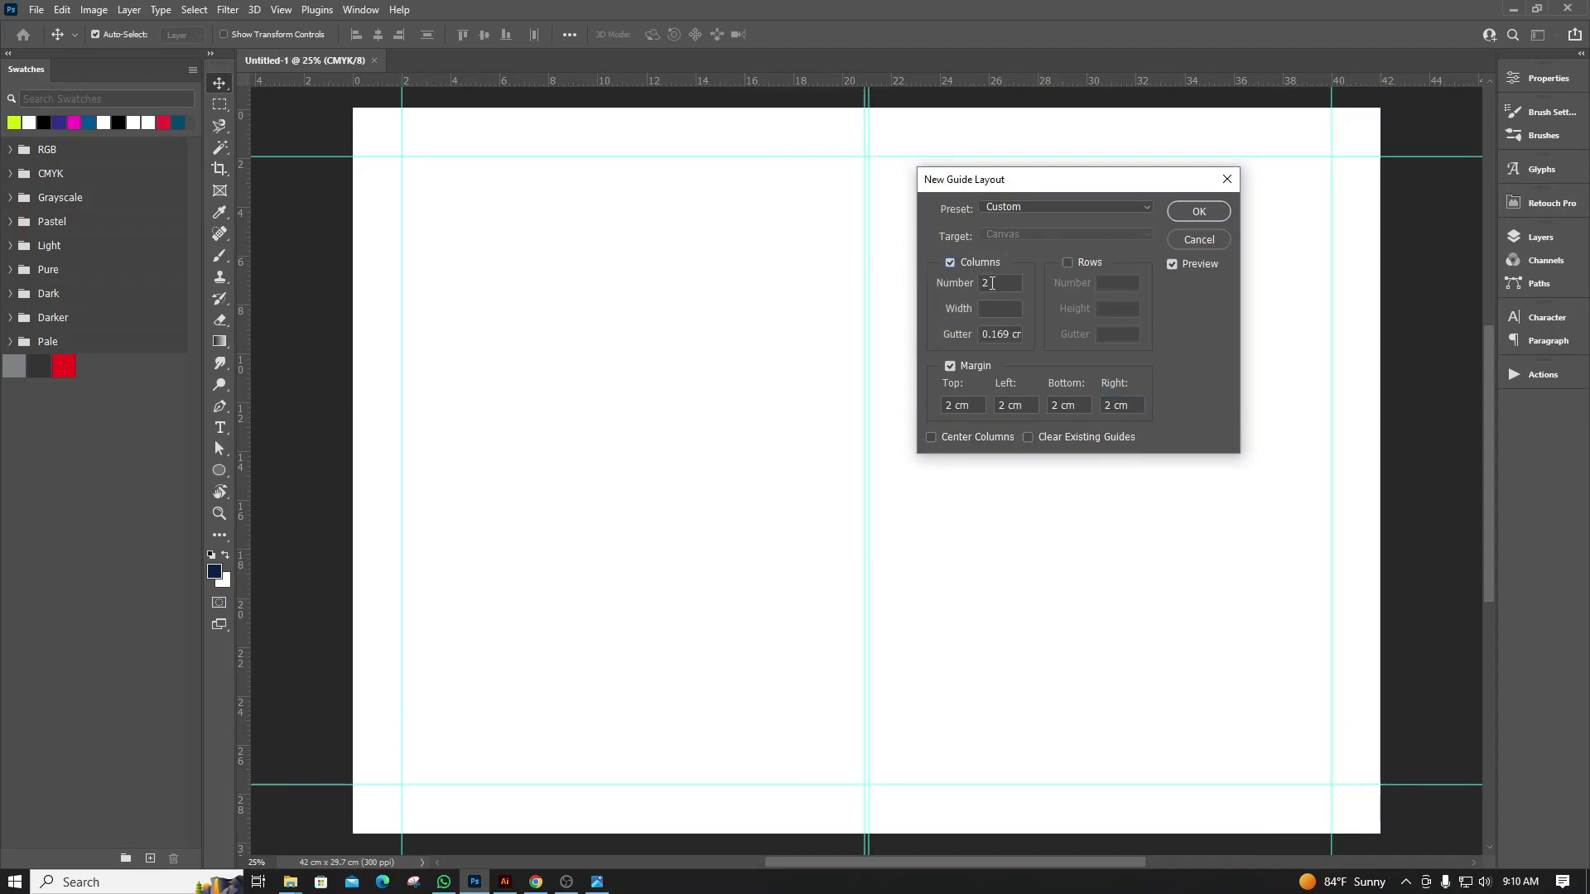
pyautogui.click(996, 335)
pyautogui.moveTo(1010, 335); pyautogui.dragTo(982, 335)
pyautogui.write('4')
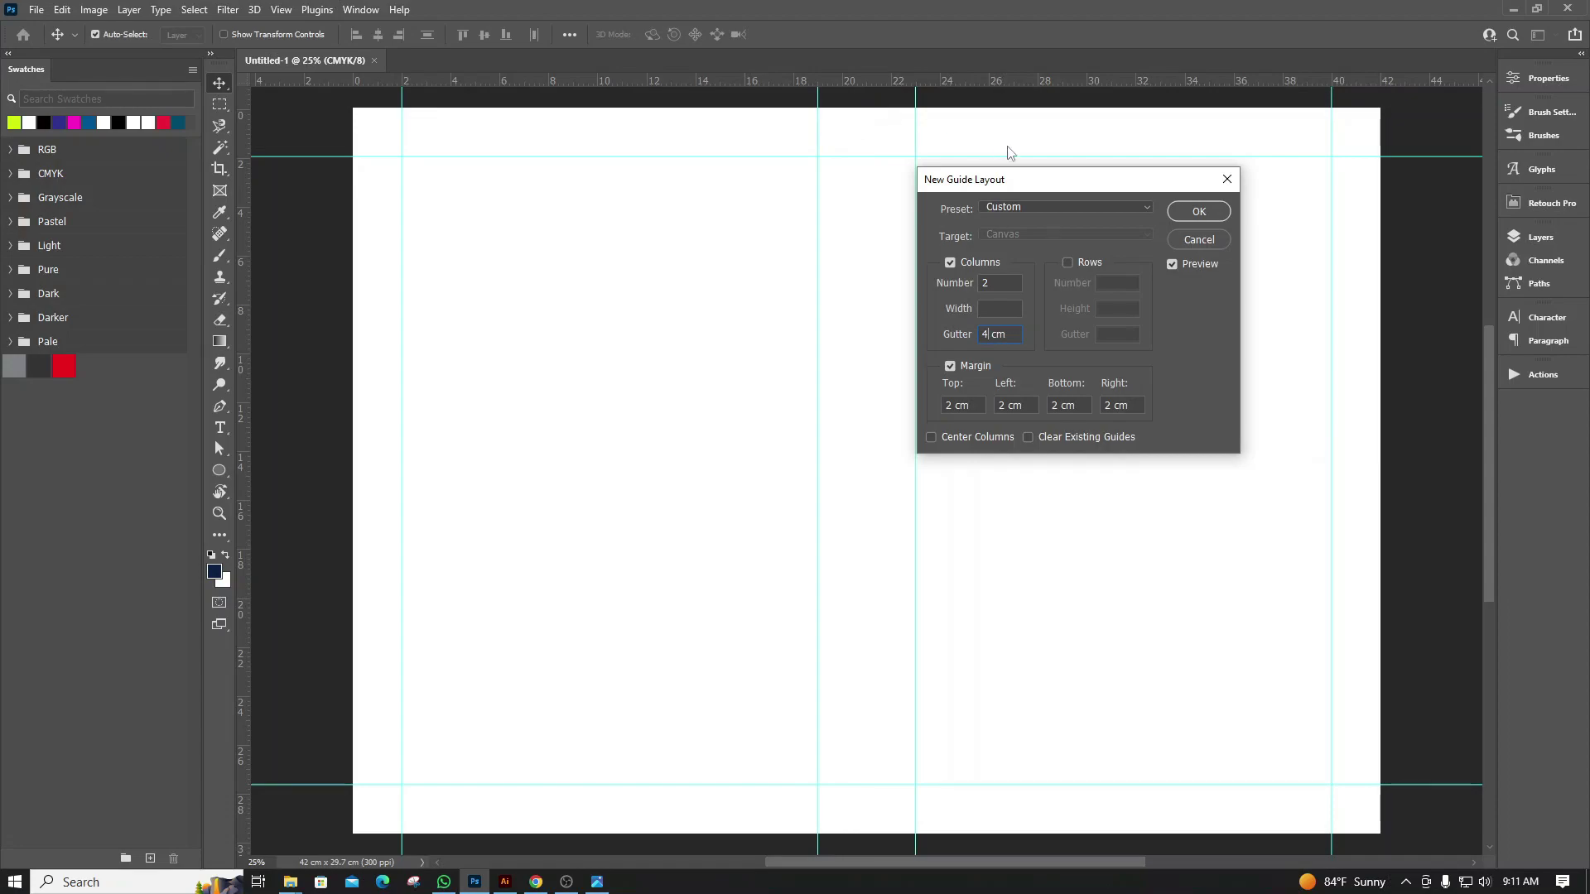
pyautogui.click(1202, 212)
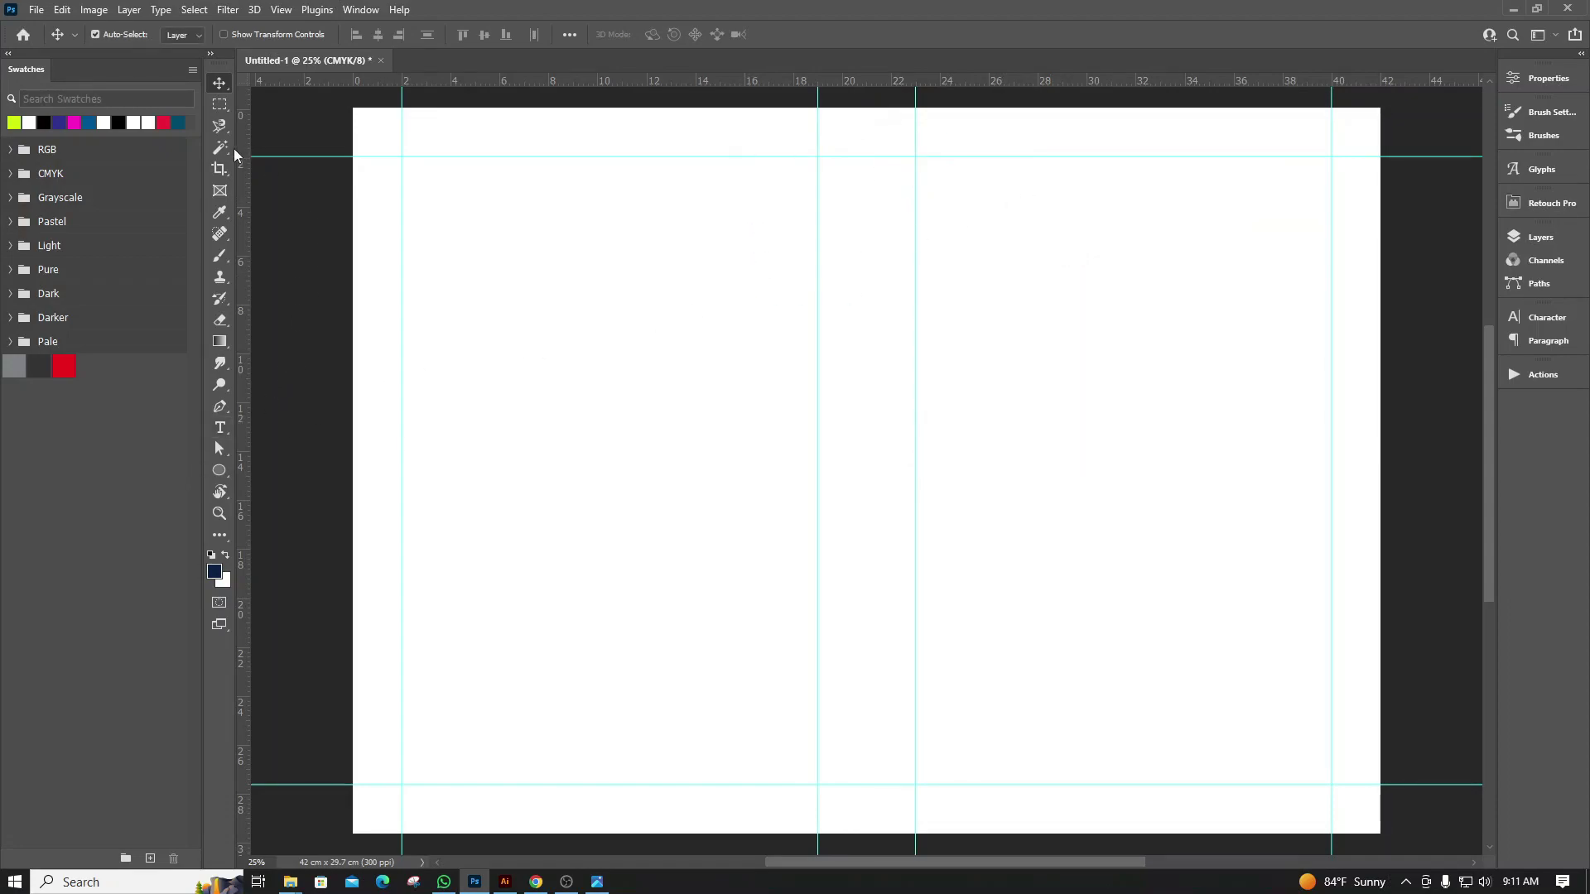
# Drag a vertical guide from the ruler to the centre of the page
pyautogui.click(219, 170)
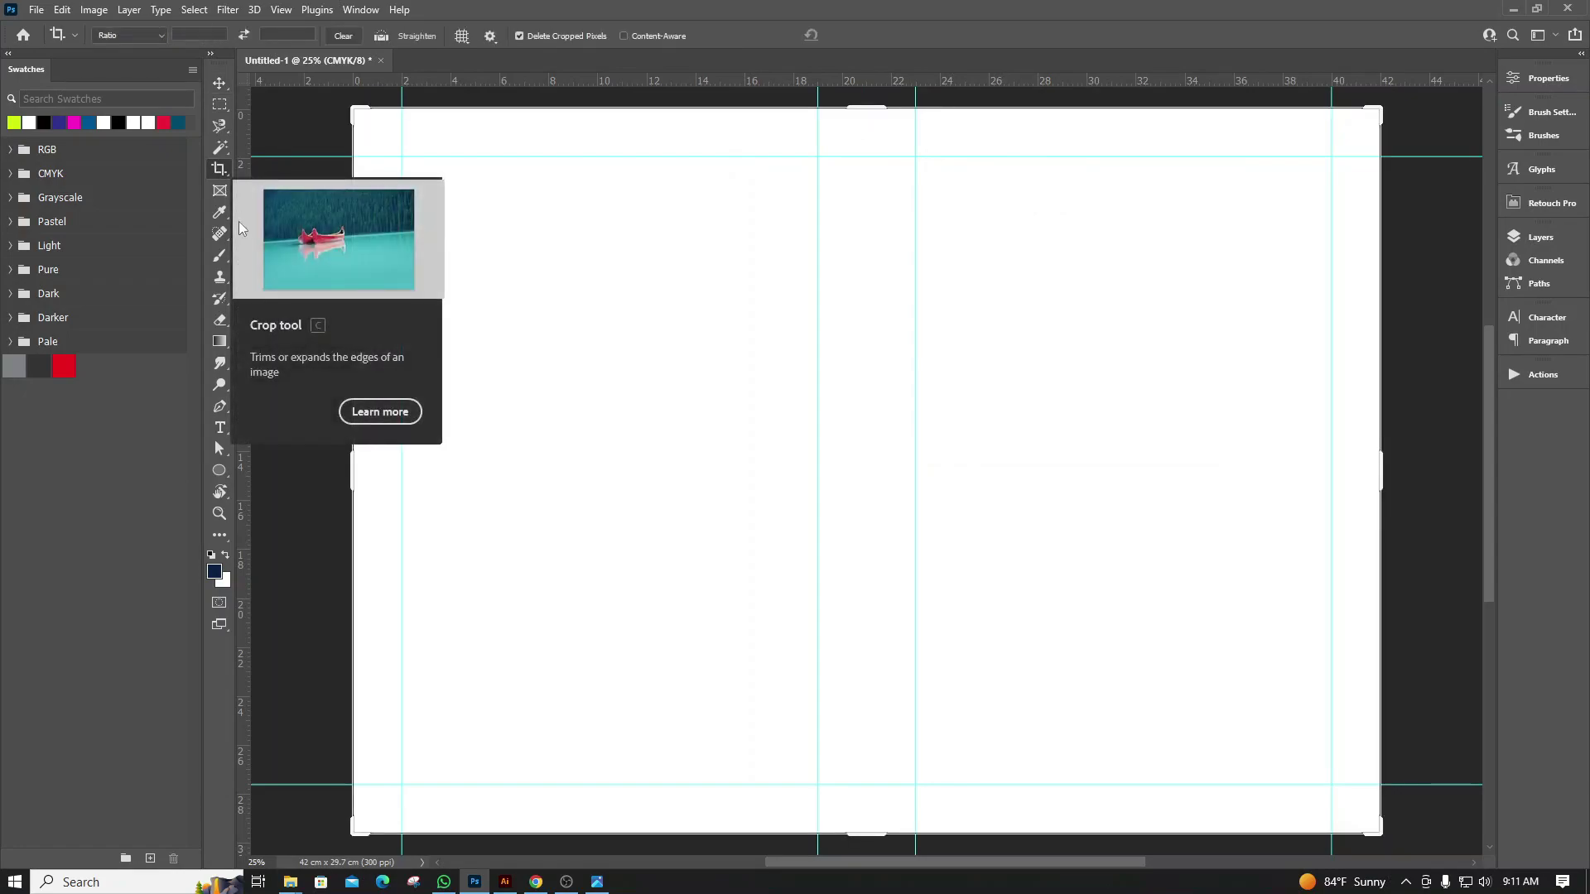
pyautogui.moveTo(241, 132); pyautogui.dragTo(866, 206)
pyautogui.click(220, 84)
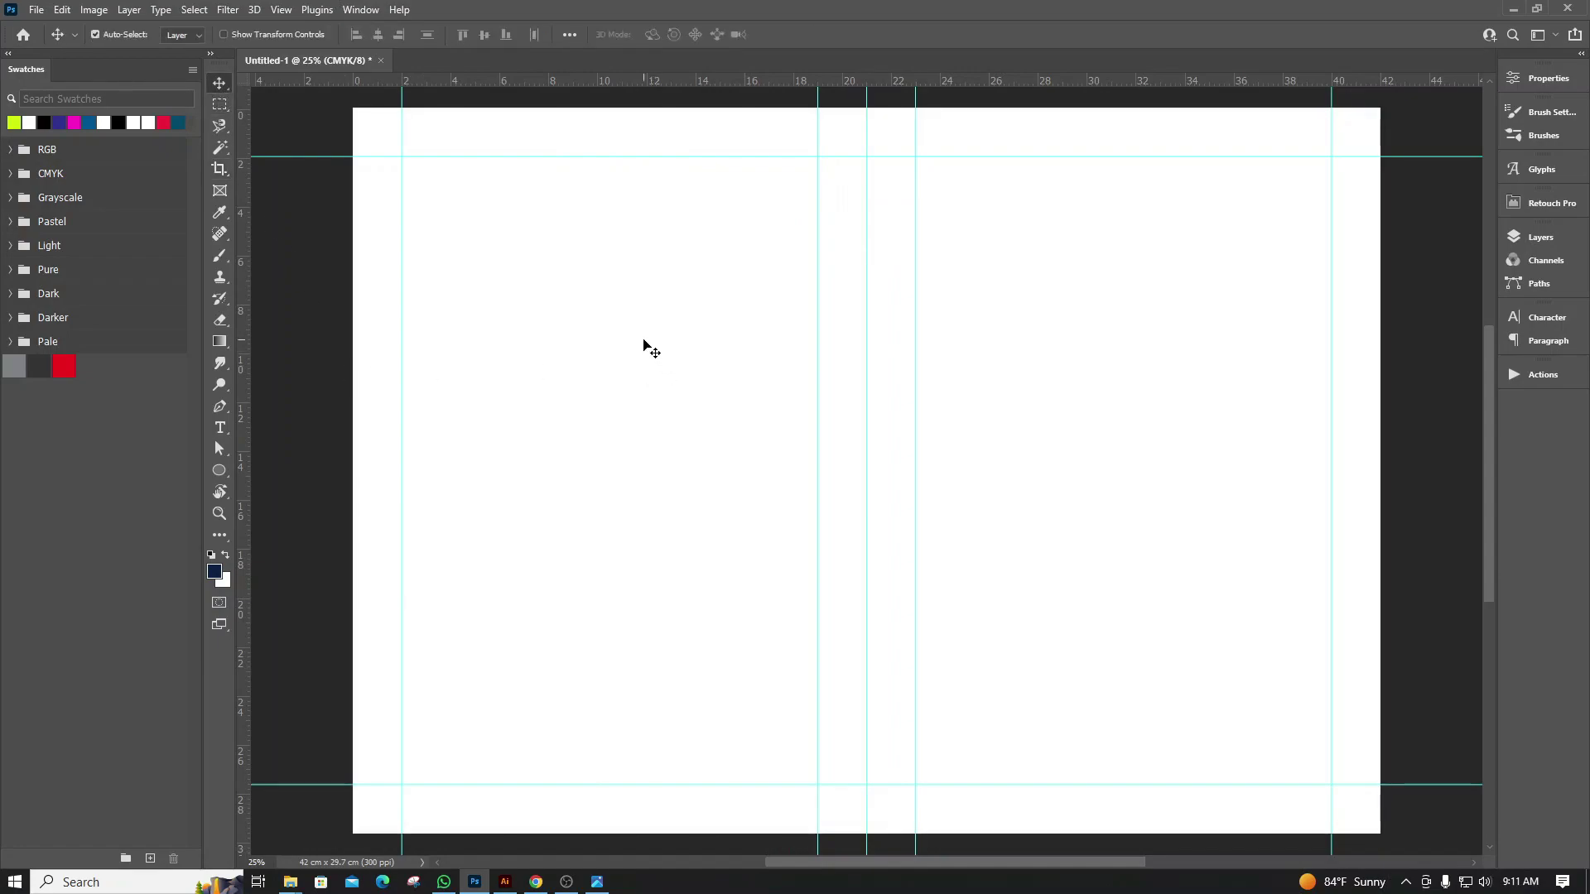
pyautogui.click(281, 10)
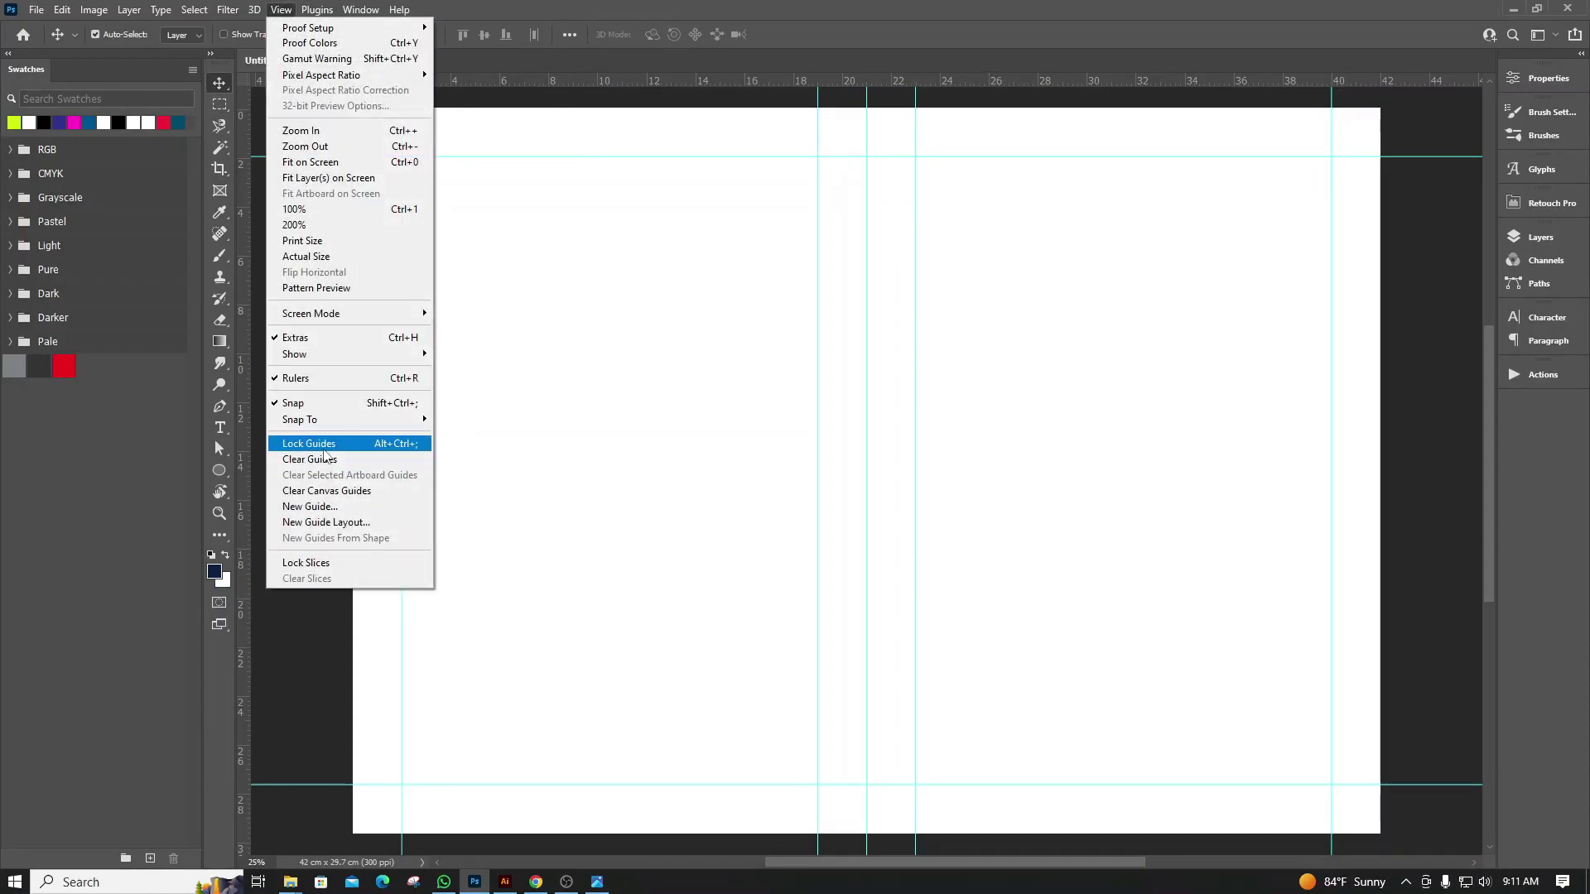
pyautogui.press('Escape')
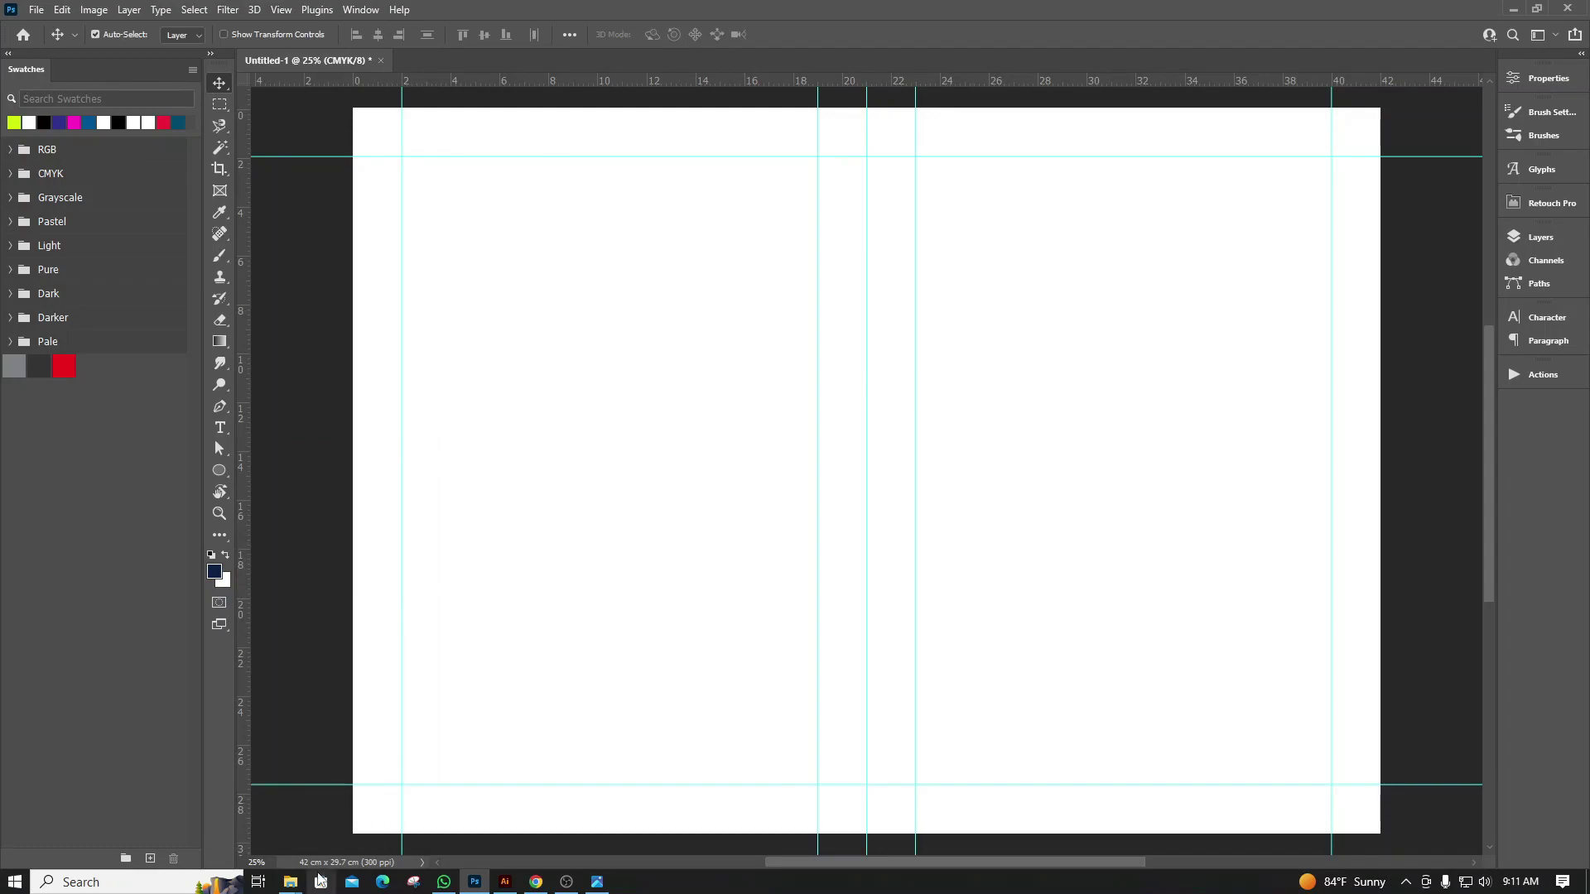
pyautogui.moveTo(290, 881)
pyautogui.click(435, 782)
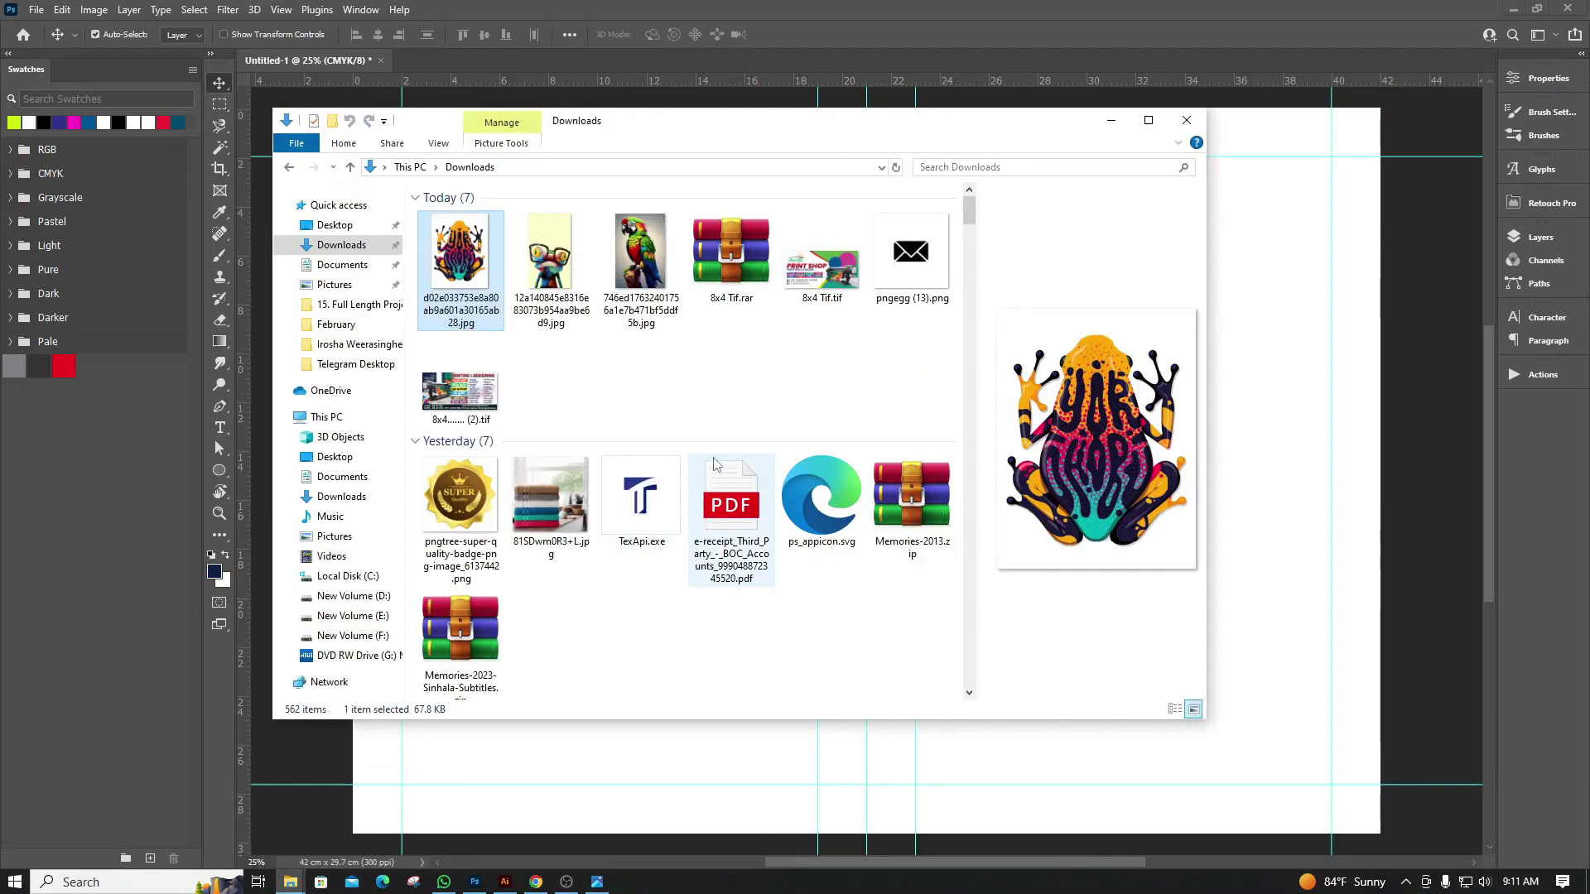
pyautogui.moveTo(536, 313); pyautogui.dragTo(884, 66)
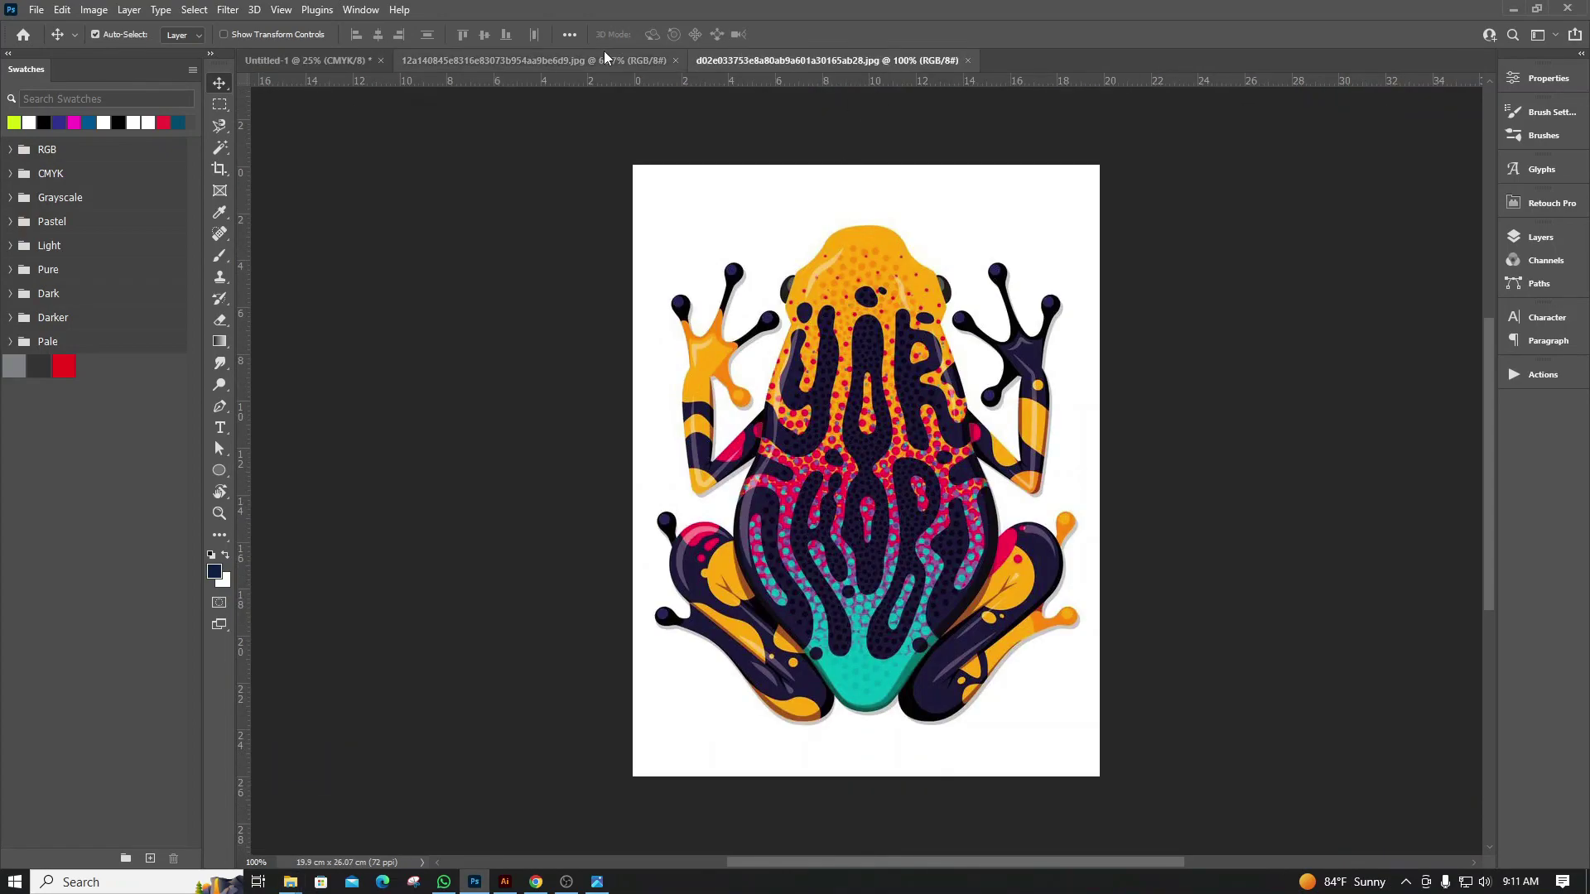
pyautogui.click(605, 59)
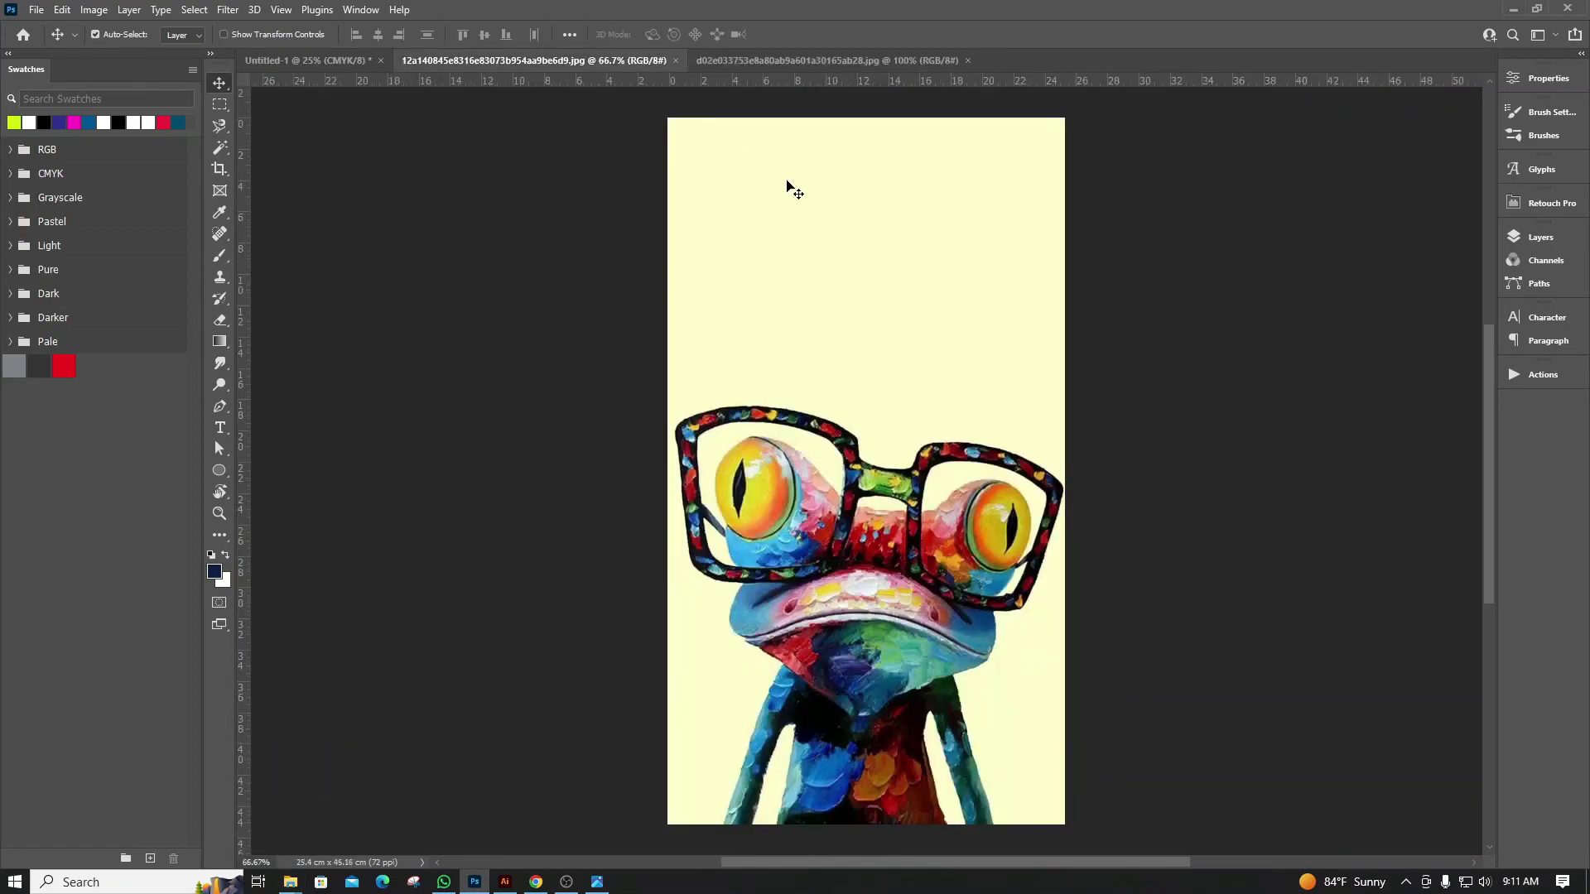
pyautogui.scroll(5, 878, 505)
pyautogui.scroll(-3, 878, 505)
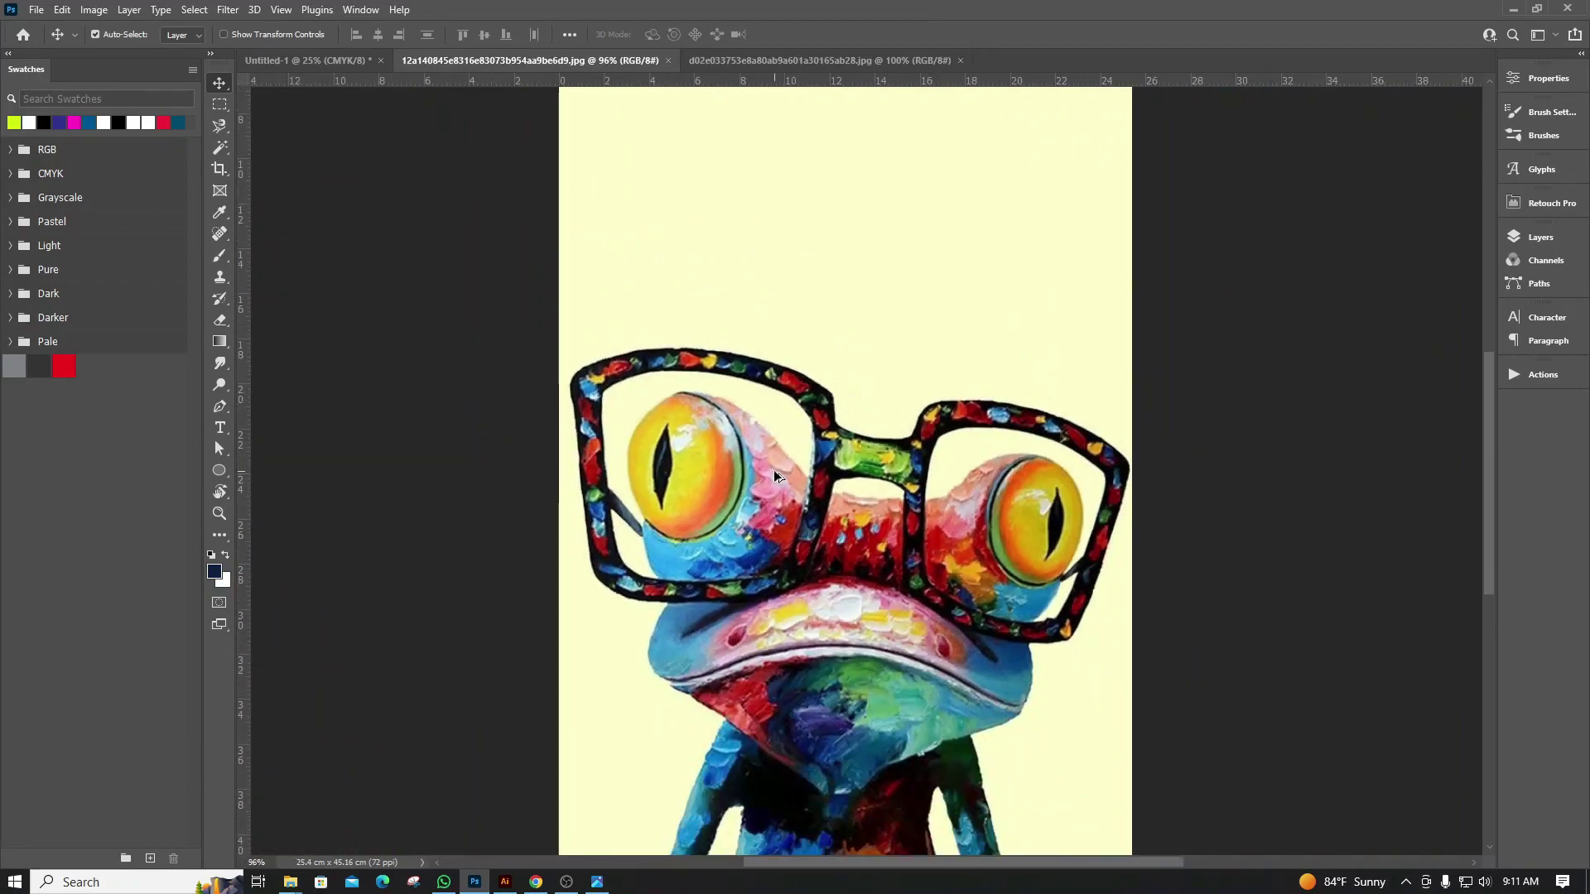
pyautogui.scroll(-1, 861, 538)
pyautogui.scroll(4, 820, 617)
pyautogui.scroll(1, 820, 617)
pyautogui.scroll(-4, 818, 617)
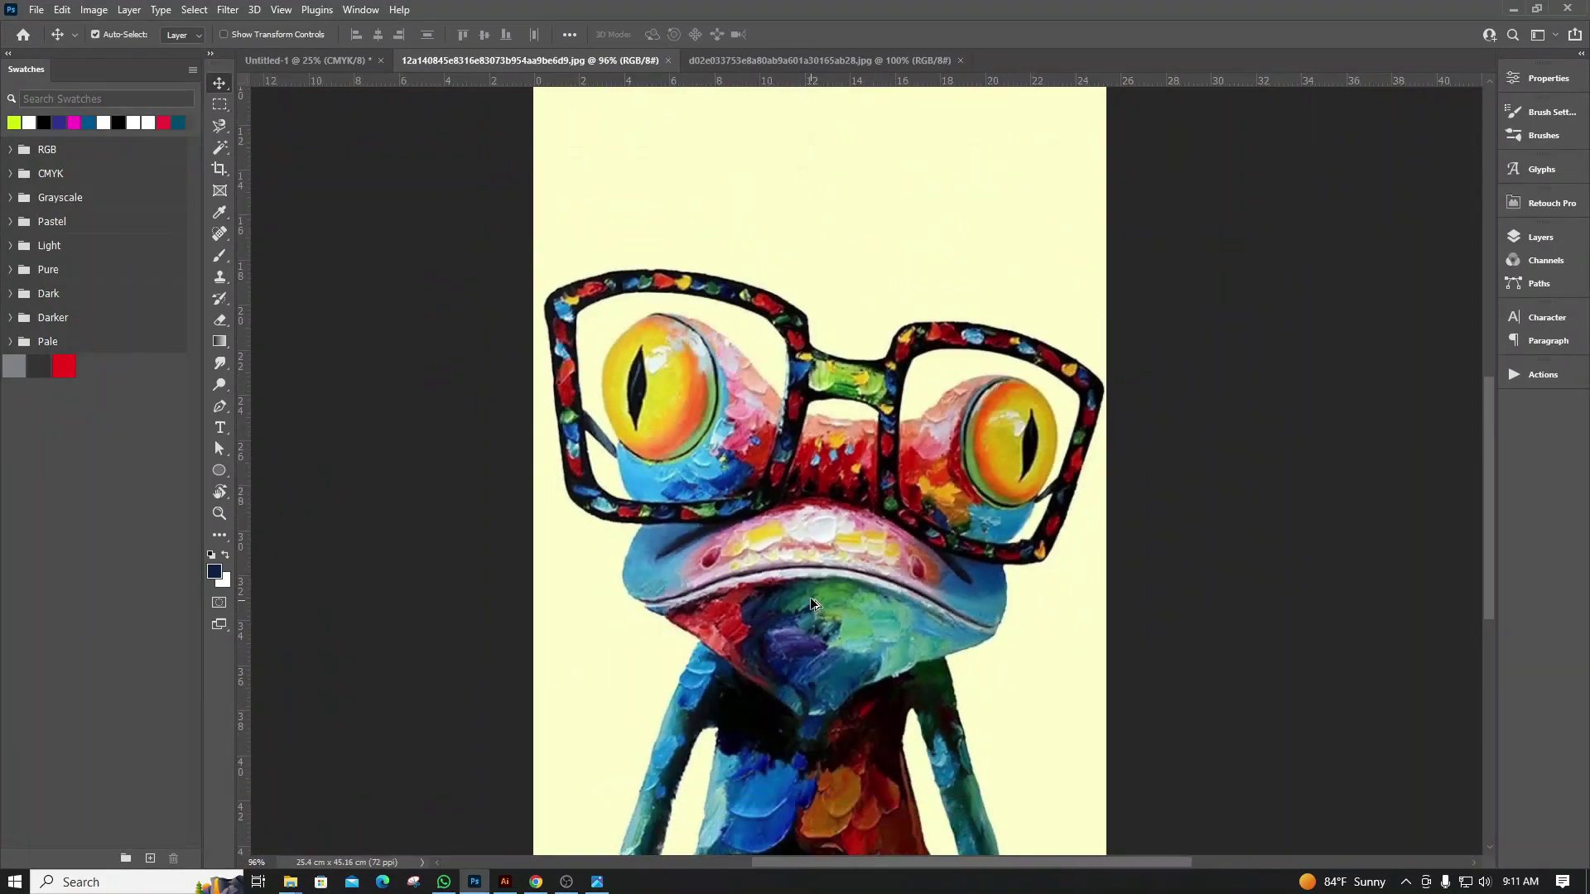
pyautogui.scroll(2, 818, 538)
pyautogui.scroll(-3, 818, 480)
pyautogui.scroll(2, 818, 429)
pyautogui.scroll(-2, 817, 372)
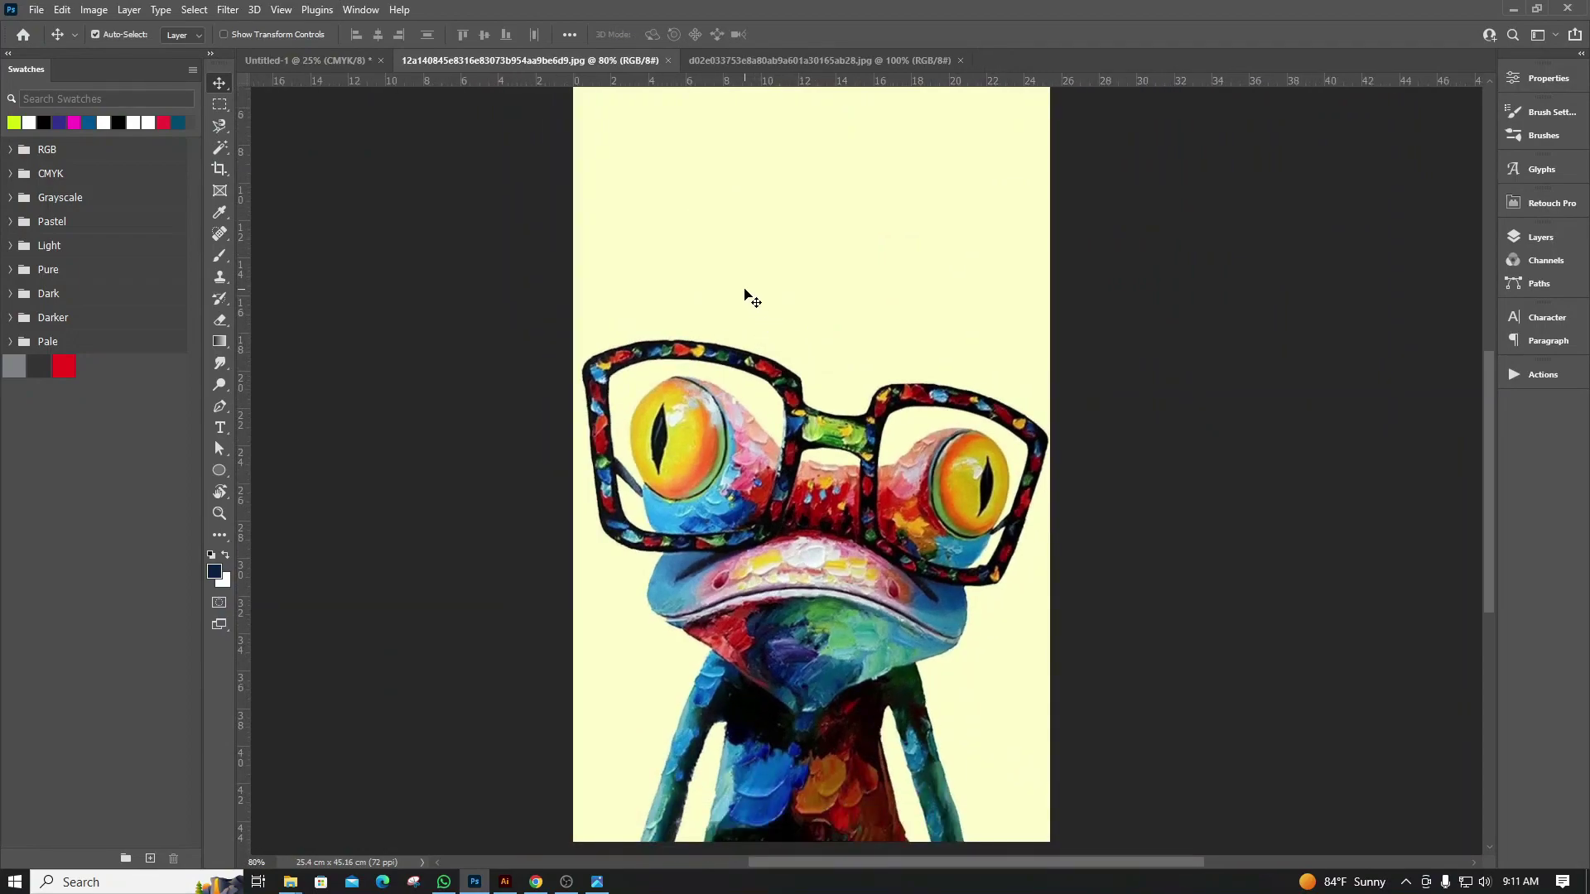
# Copy the frog to Layer 1, hide Background, and run Remove Background on the copy
pyautogui.click(1550, 244)
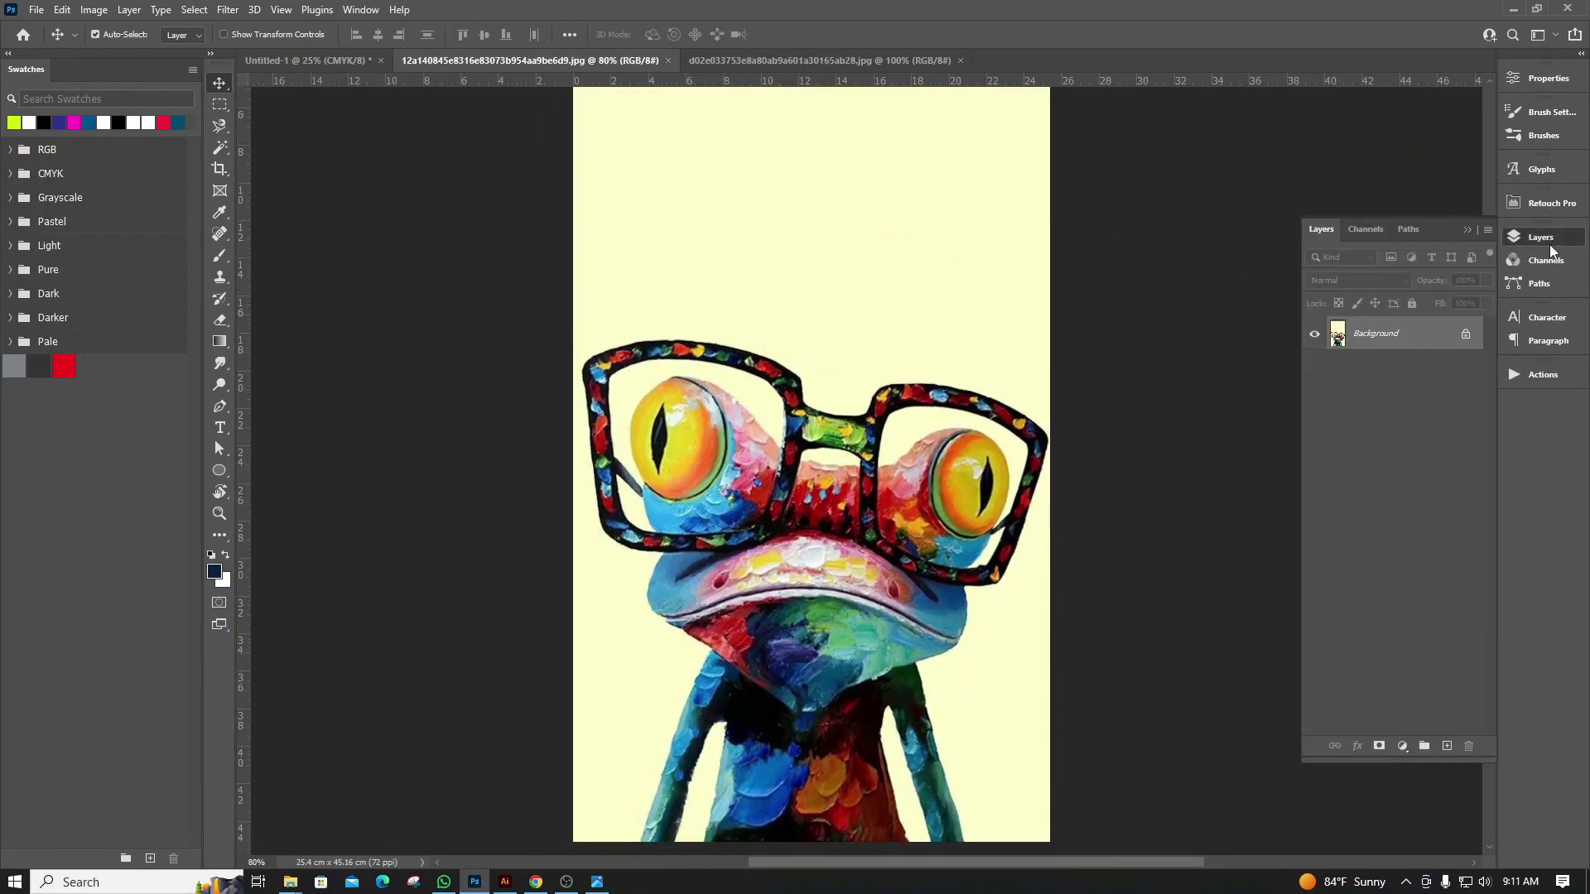
pyautogui.hotkey('ctrl', 'j')
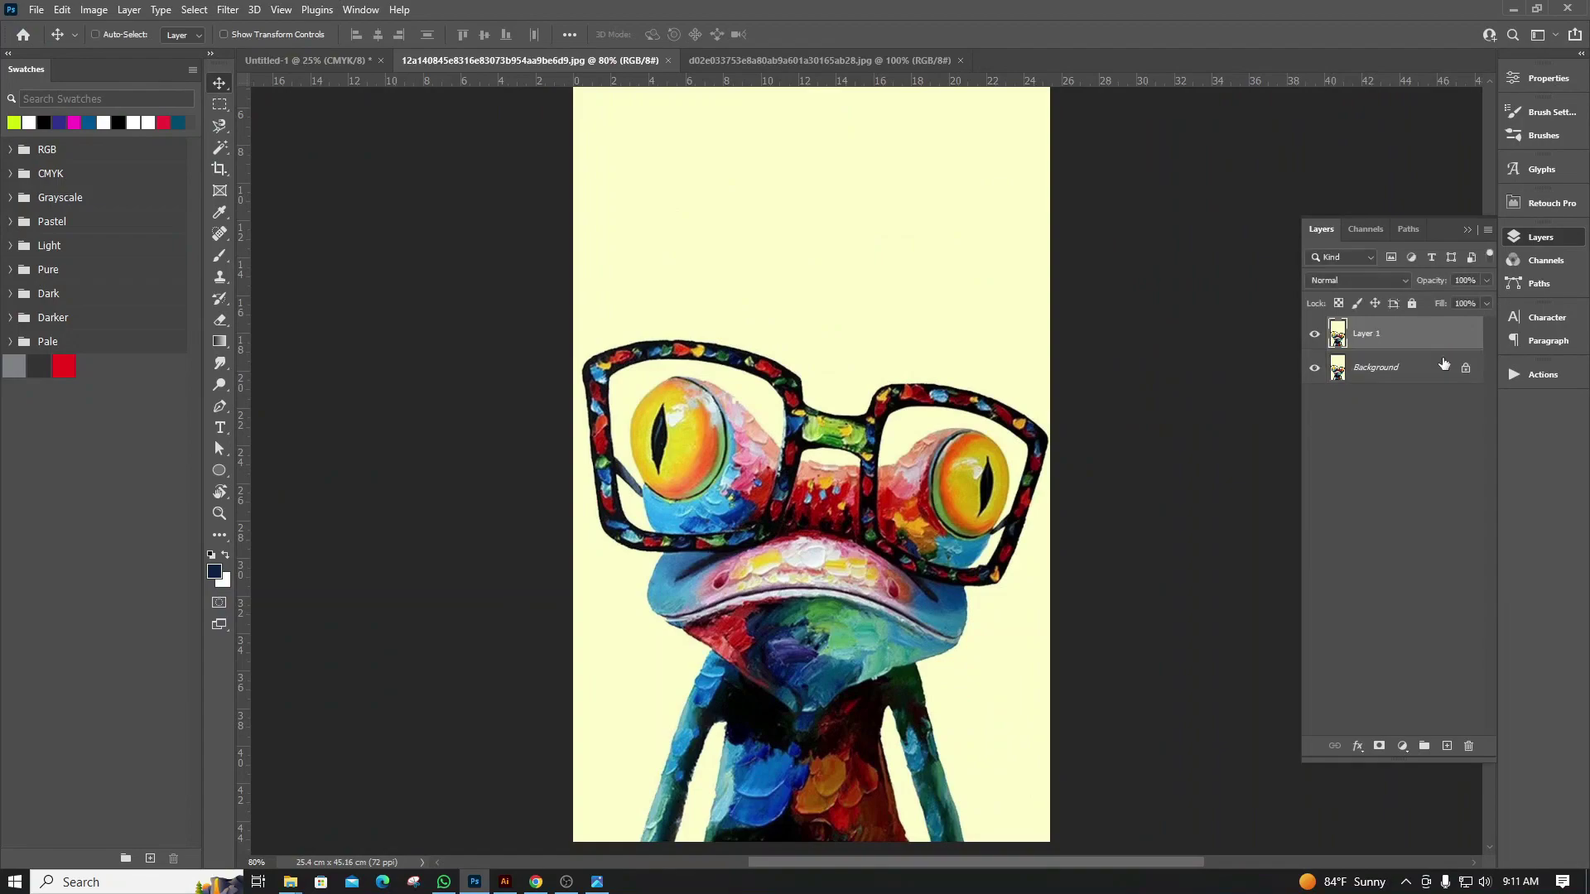
pyautogui.click(1315, 368)
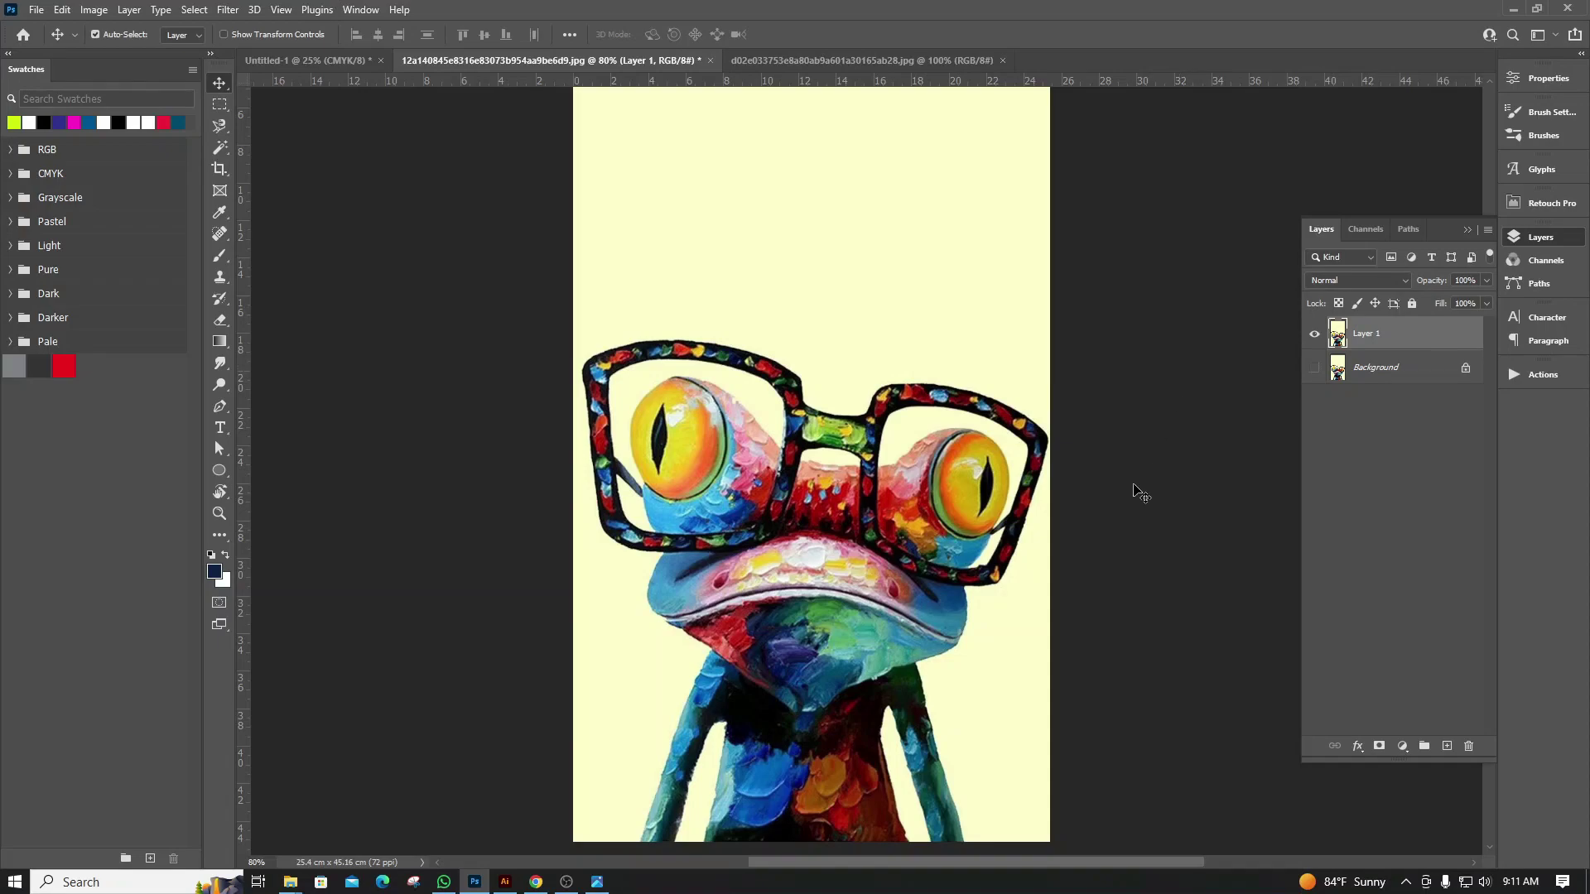
pyautogui.click(1549, 81)
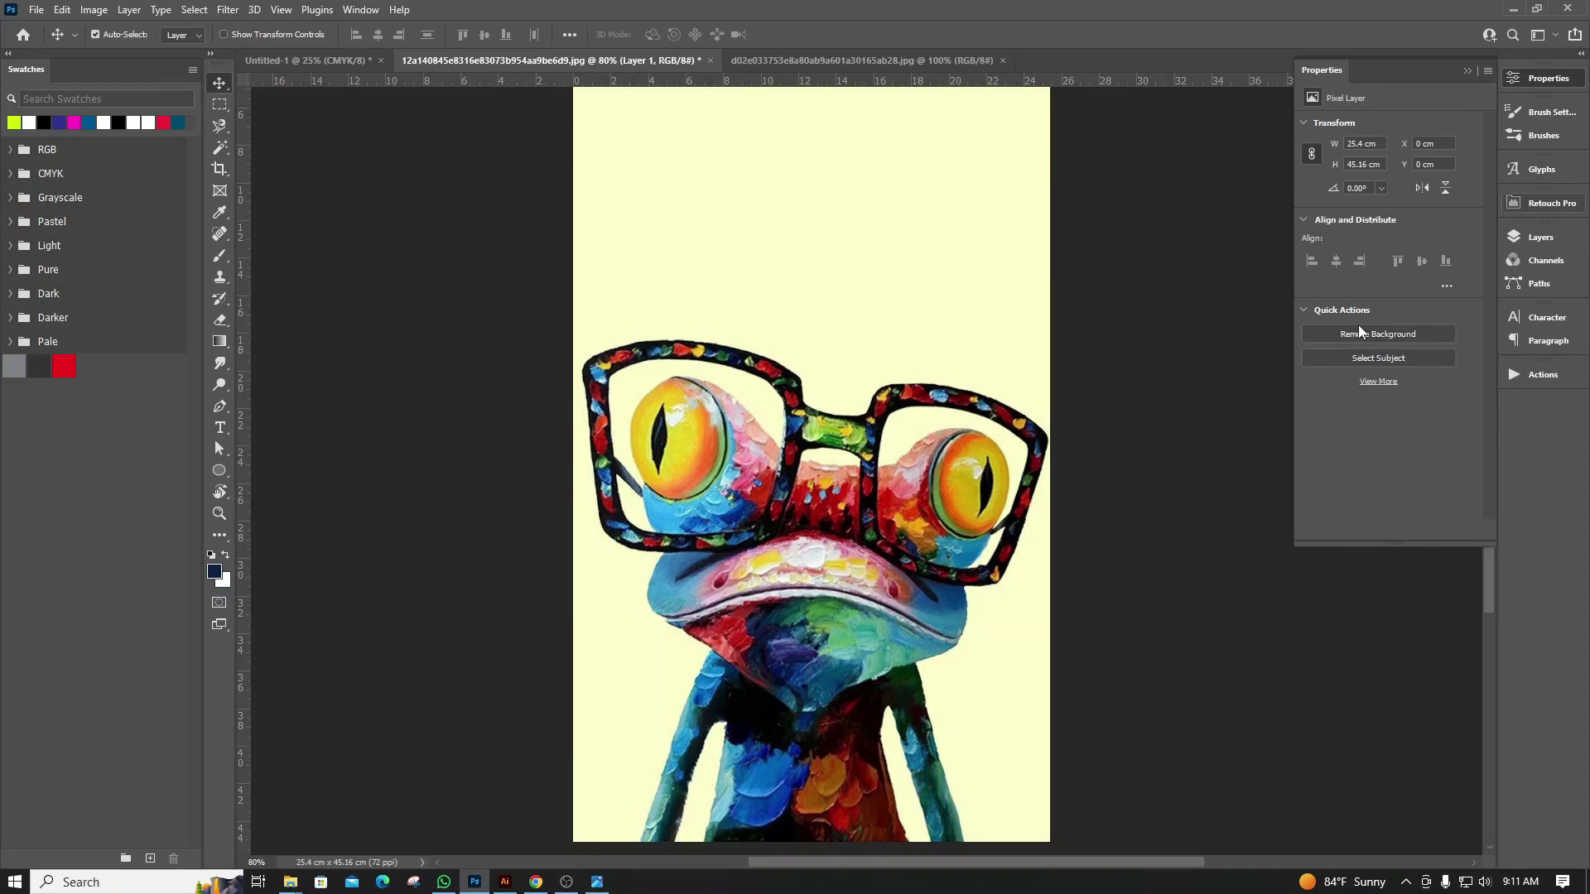
pyautogui.click(1413, 336)
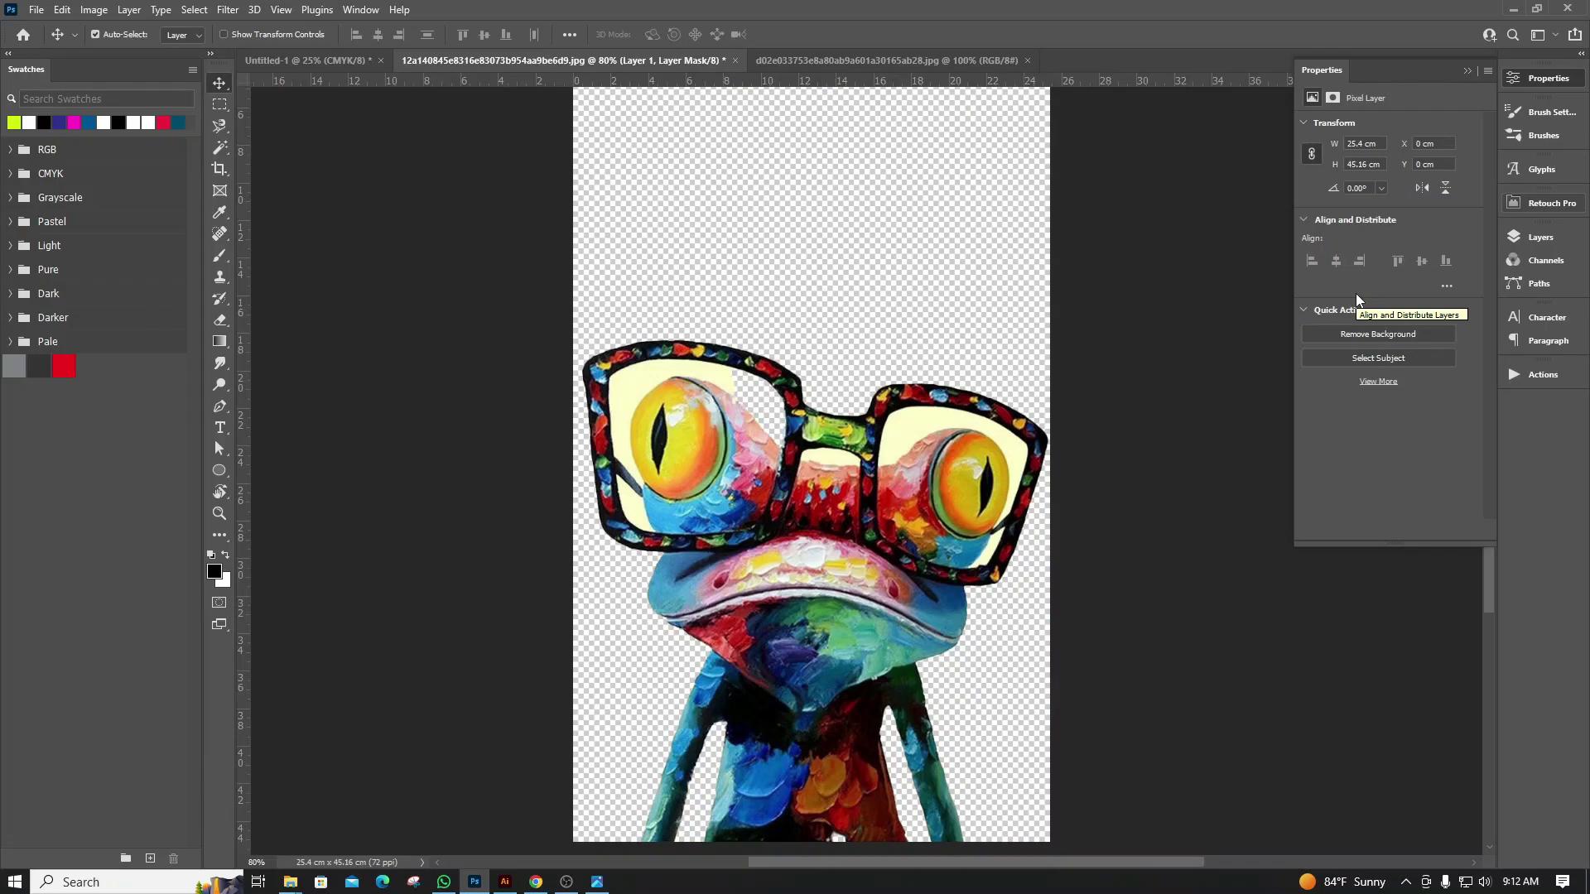
# Zoom into the left lens and select its cream area with the Magic Wand
pyautogui.click(1538, 237)
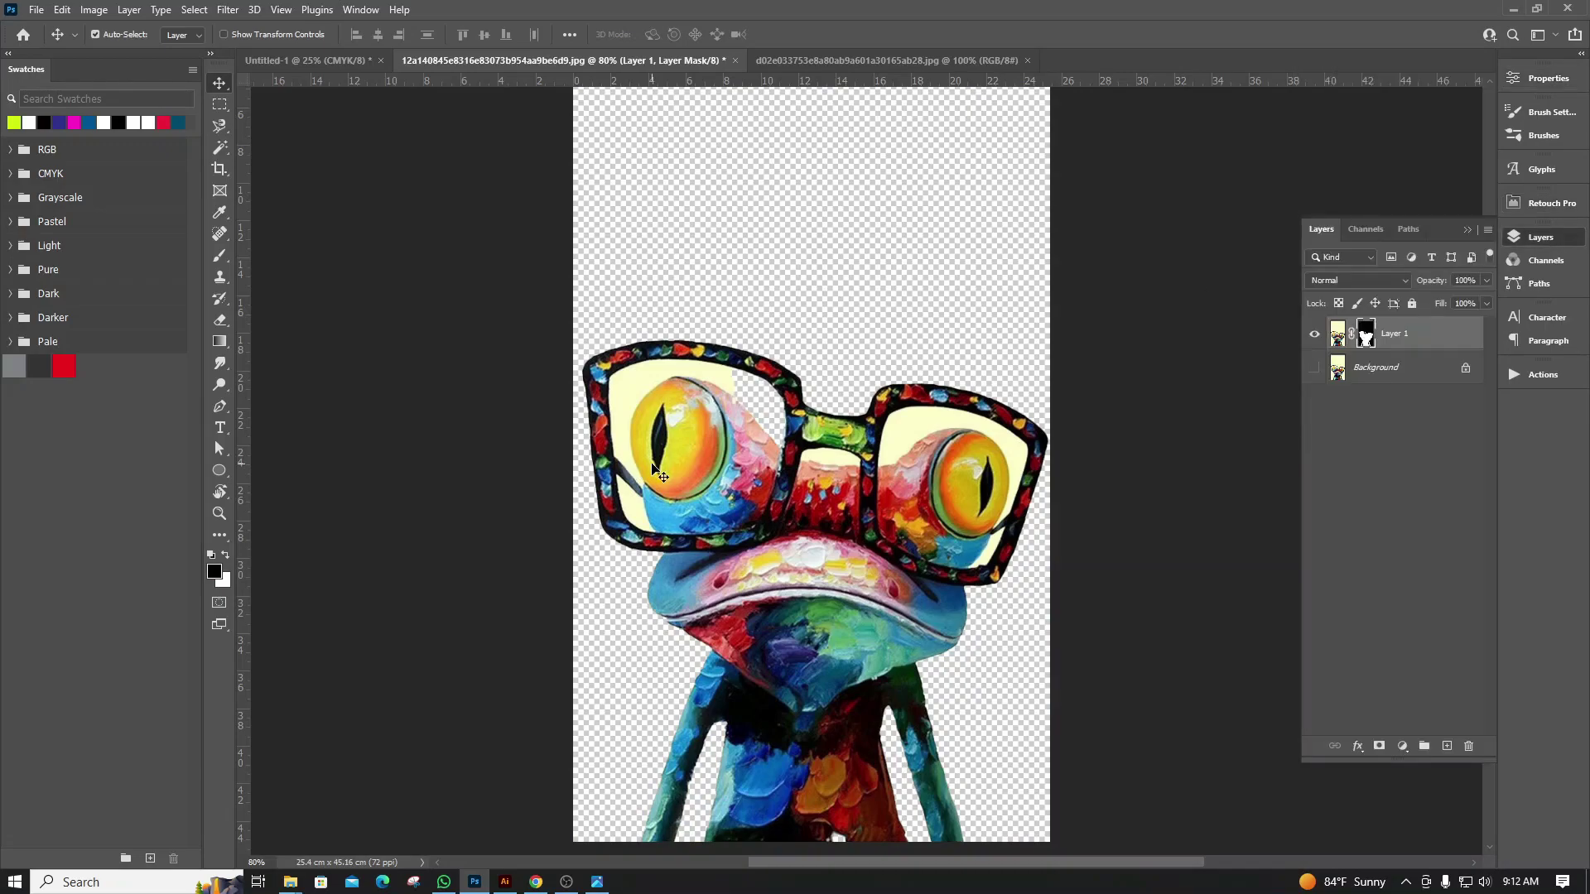
pyautogui.scroll(2, 633, 422)
pyautogui.scroll(4, 635, 364)
pyautogui.scroll(3, 803, 357)
pyautogui.scroll(-3, 775, 356)
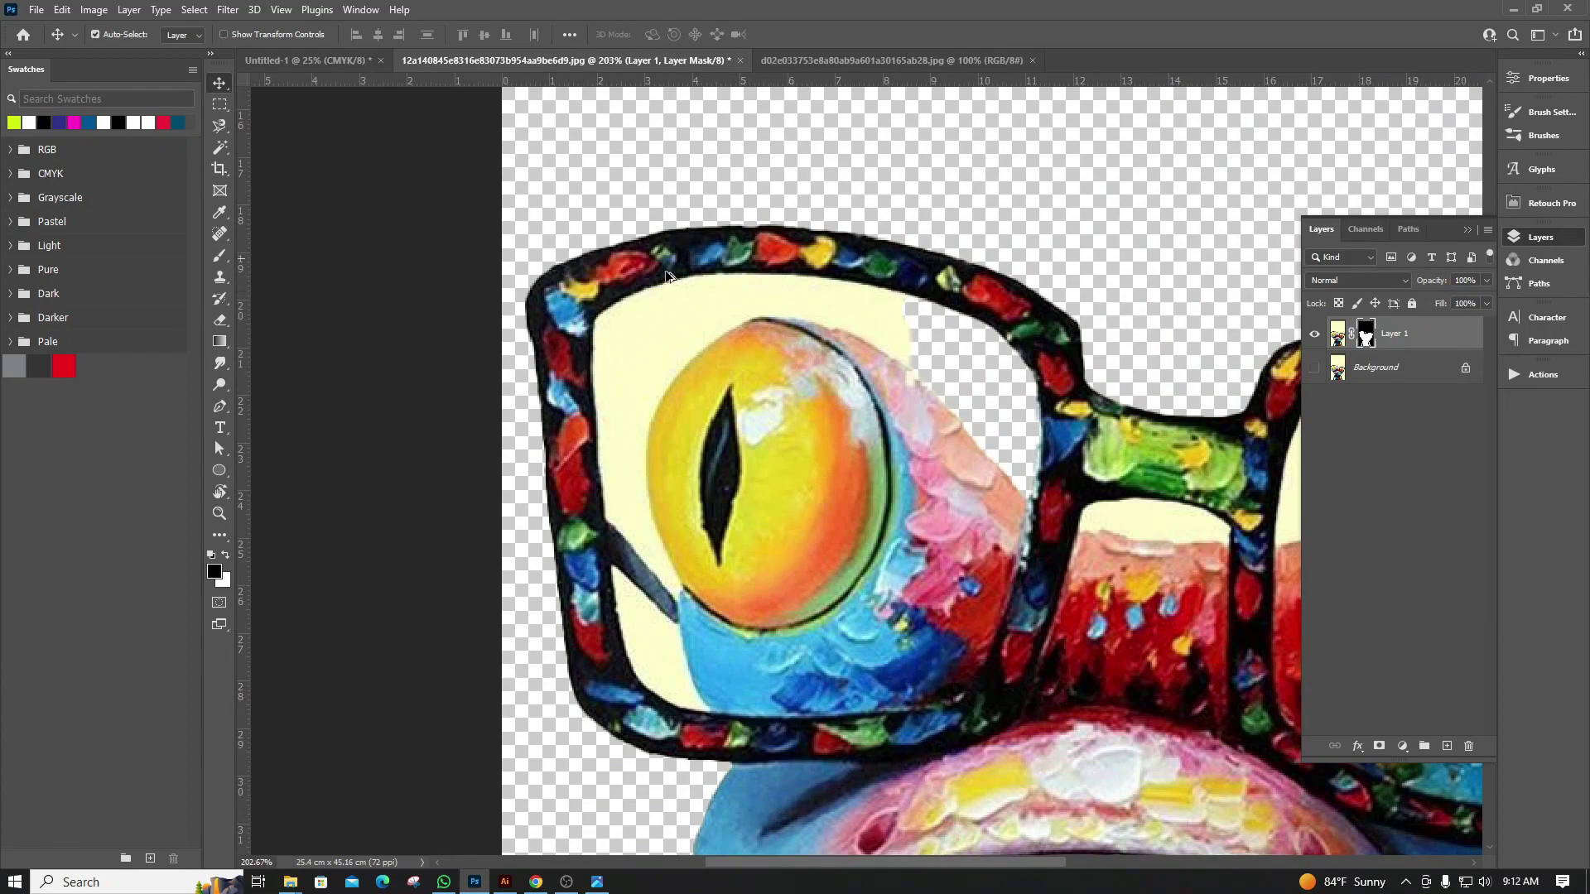
pyautogui.scroll(-2, 608, 535)
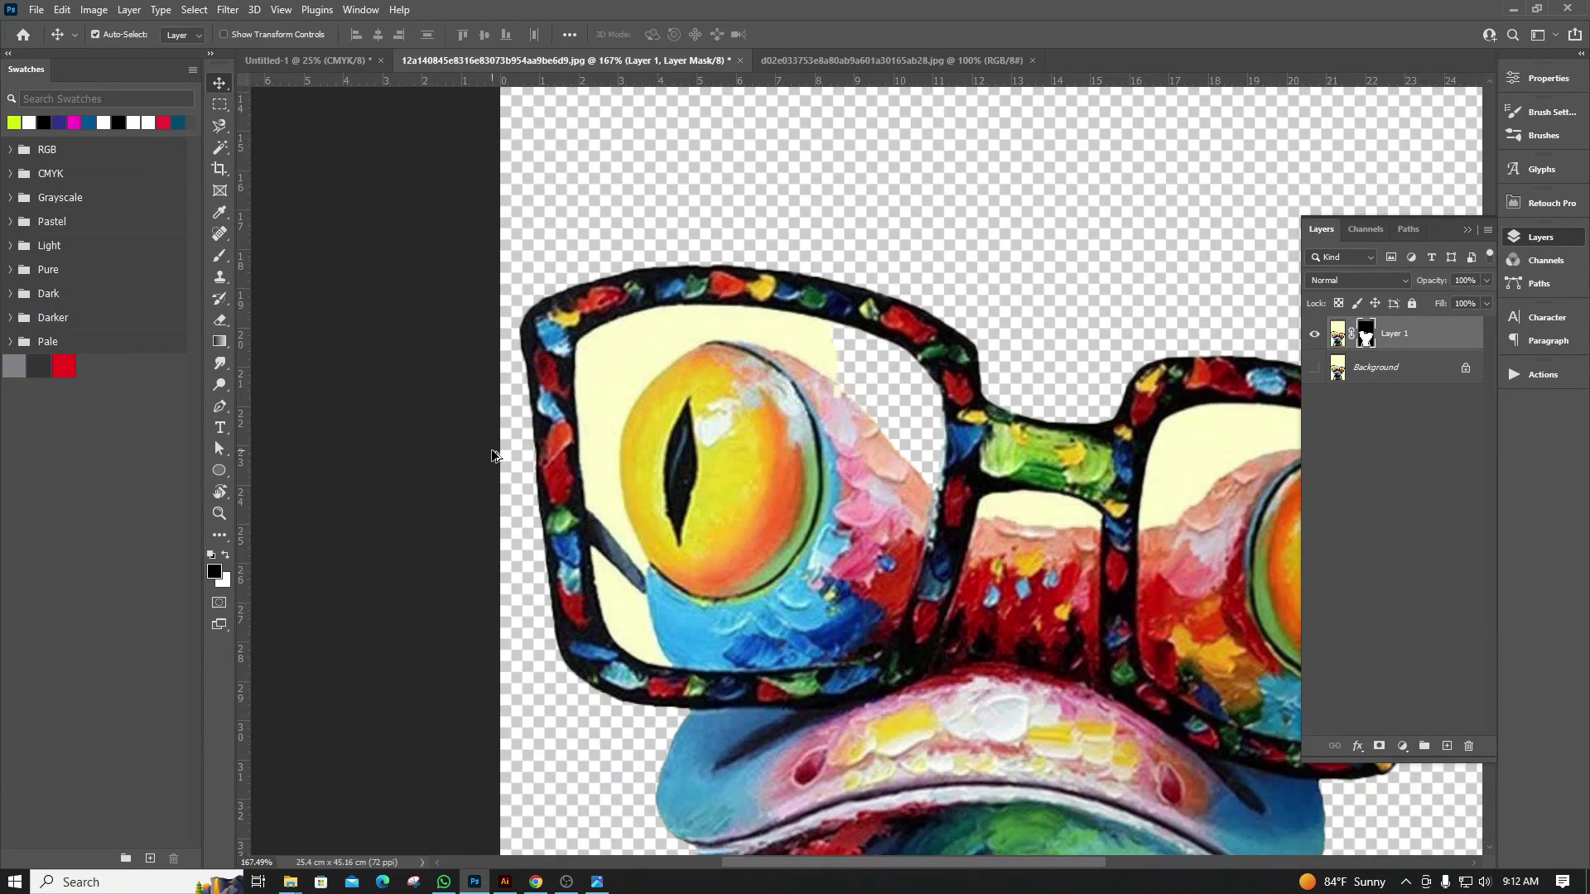
pyautogui.scroll(-2, 516, 462)
pyautogui.scroll(3, 539, 505)
pyautogui.scroll(1, 539, 505)
pyautogui.scroll(1, 539, 499)
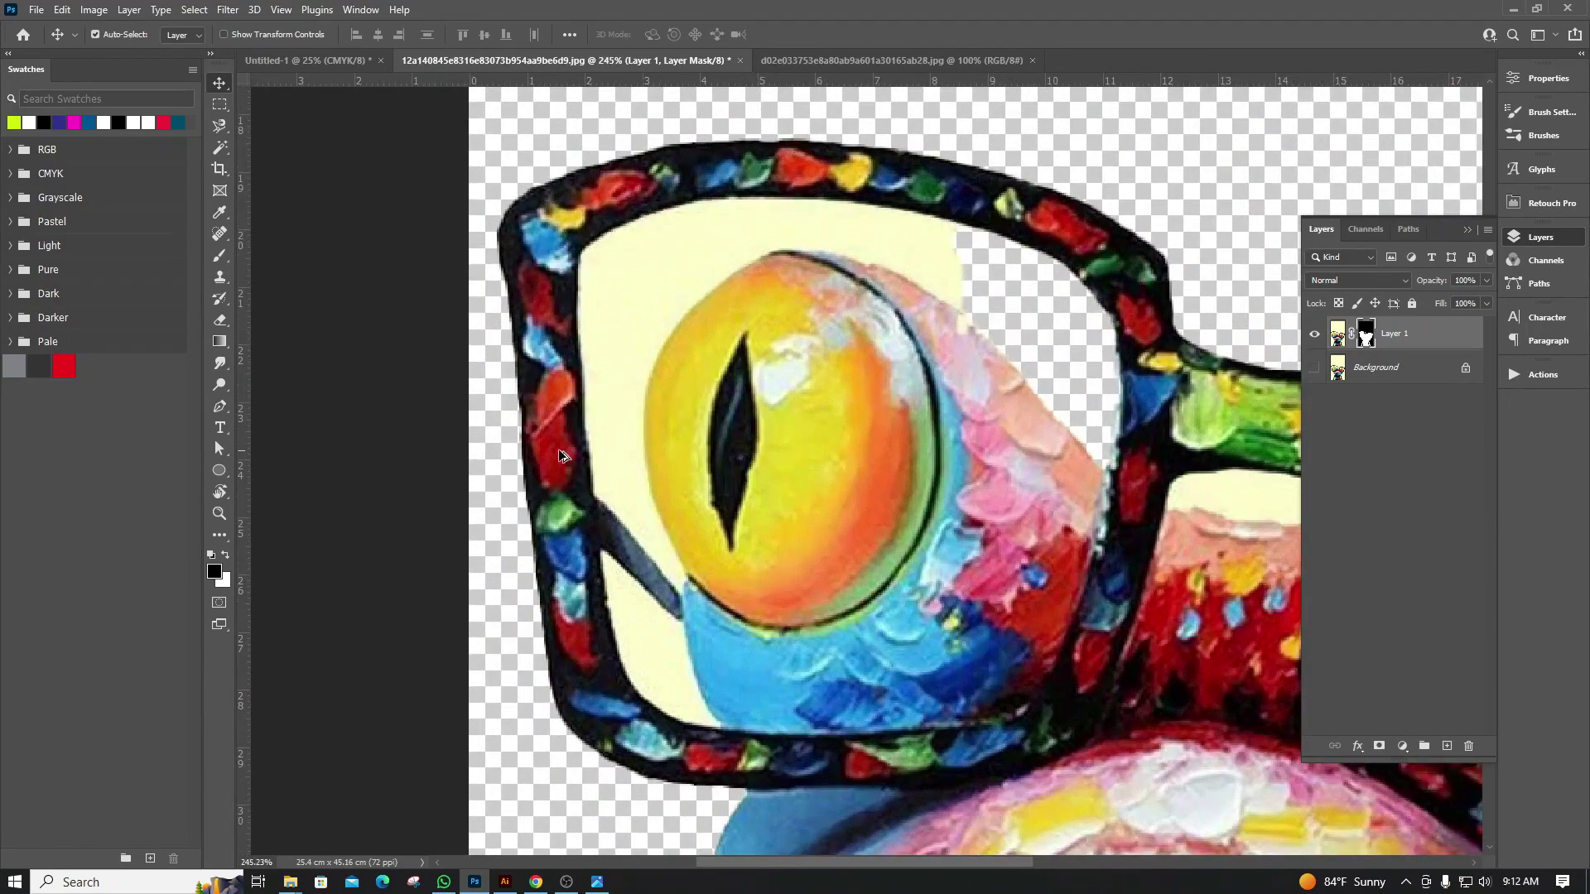
pyautogui.click(217, 152)
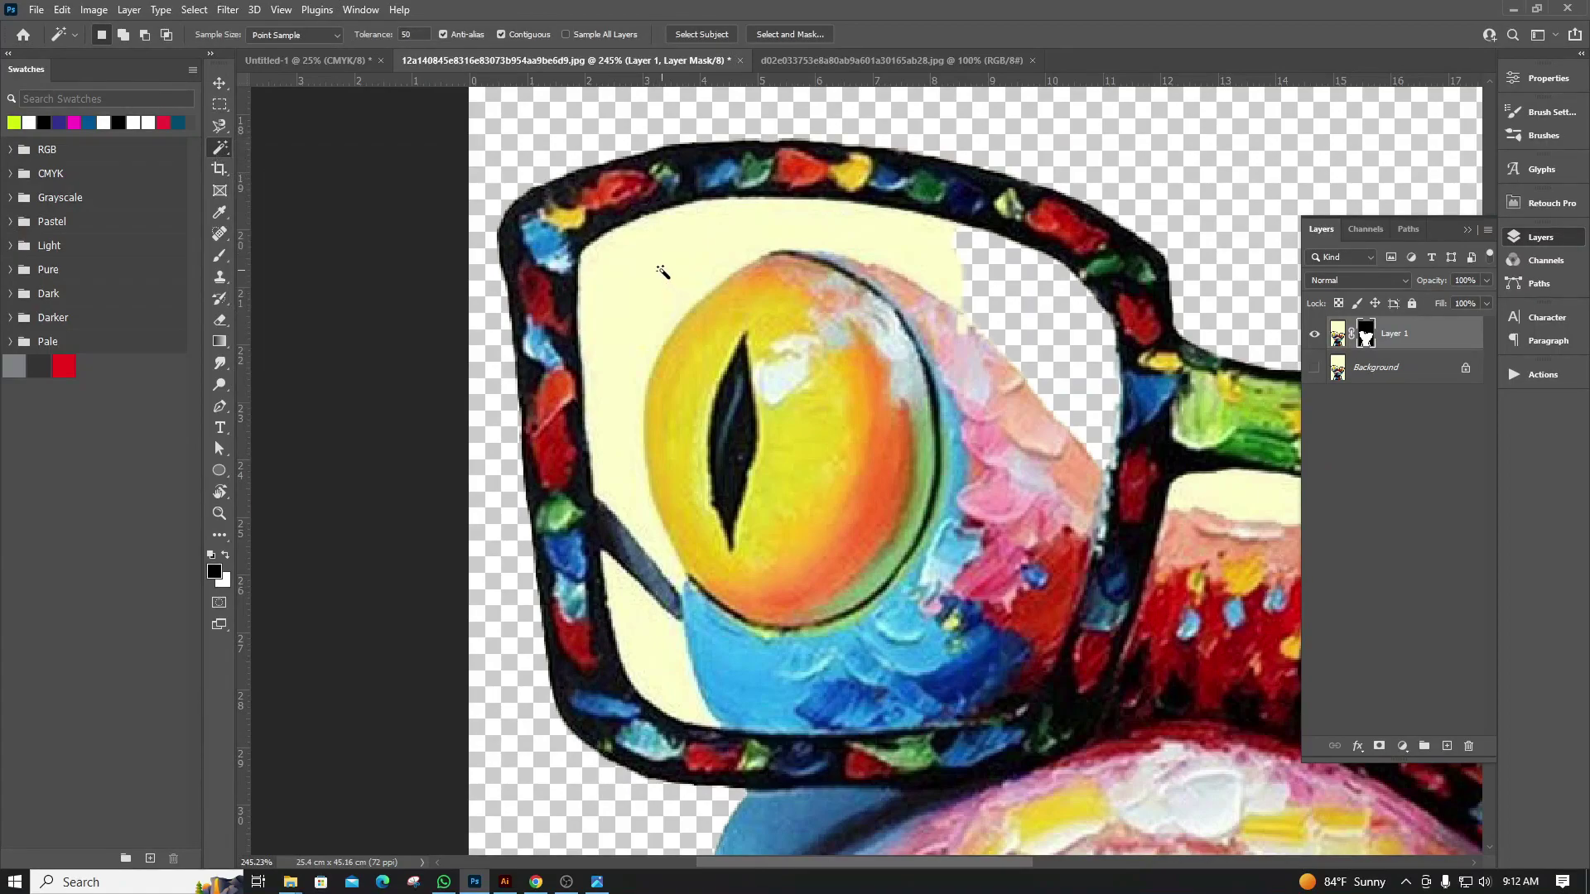
pyautogui.click(663, 274)
# Retry the lens selection with Magic Wand tolerance 25, then deselect
pyautogui.keyDown('ctrl'); pyautogui.click(1365, 333); pyautogui.keyUp('ctrl')
pyautogui.click(628, 301)
pyautogui.hotkey('ctrl', 'd')
pyautogui.press('Return')
pyautogui.click(640, 293)
pyautogui.hotkey('ctrl', 'd')
# Start a Pen path along the left lens's black stroke and inner frame edge
pyautogui.click(220, 406)
pyautogui.scroll(2, 861, 639)
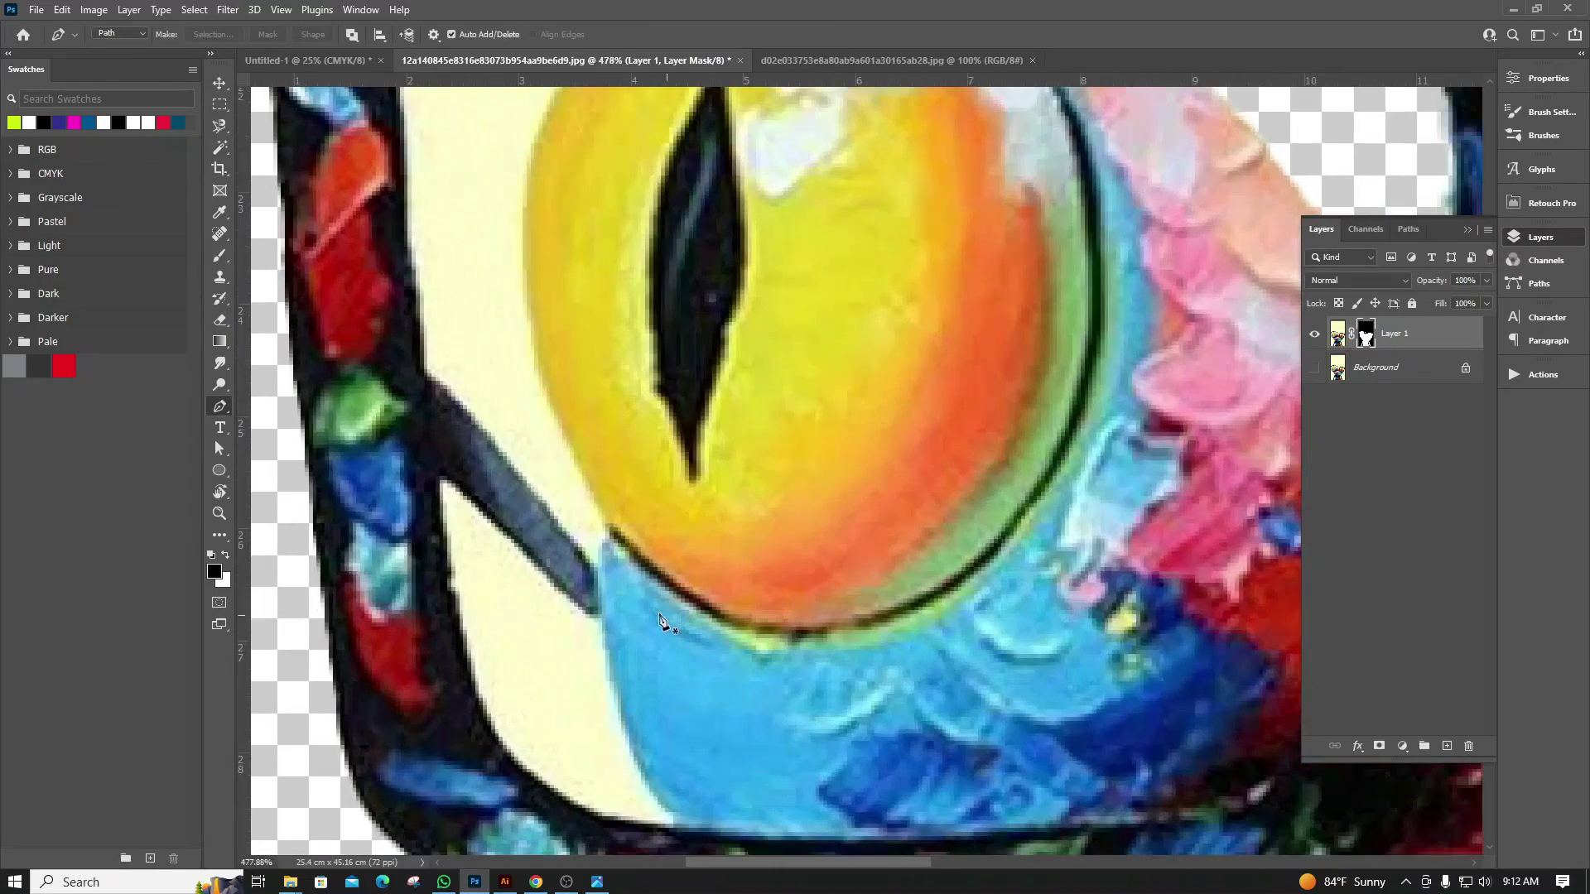
pyautogui.click(595, 573)
pyautogui.moveTo(424, 374); pyautogui.dragTo(388, 346)
pyautogui.click(413, 244)
pyautogui.scroll(-2, 568, 574)
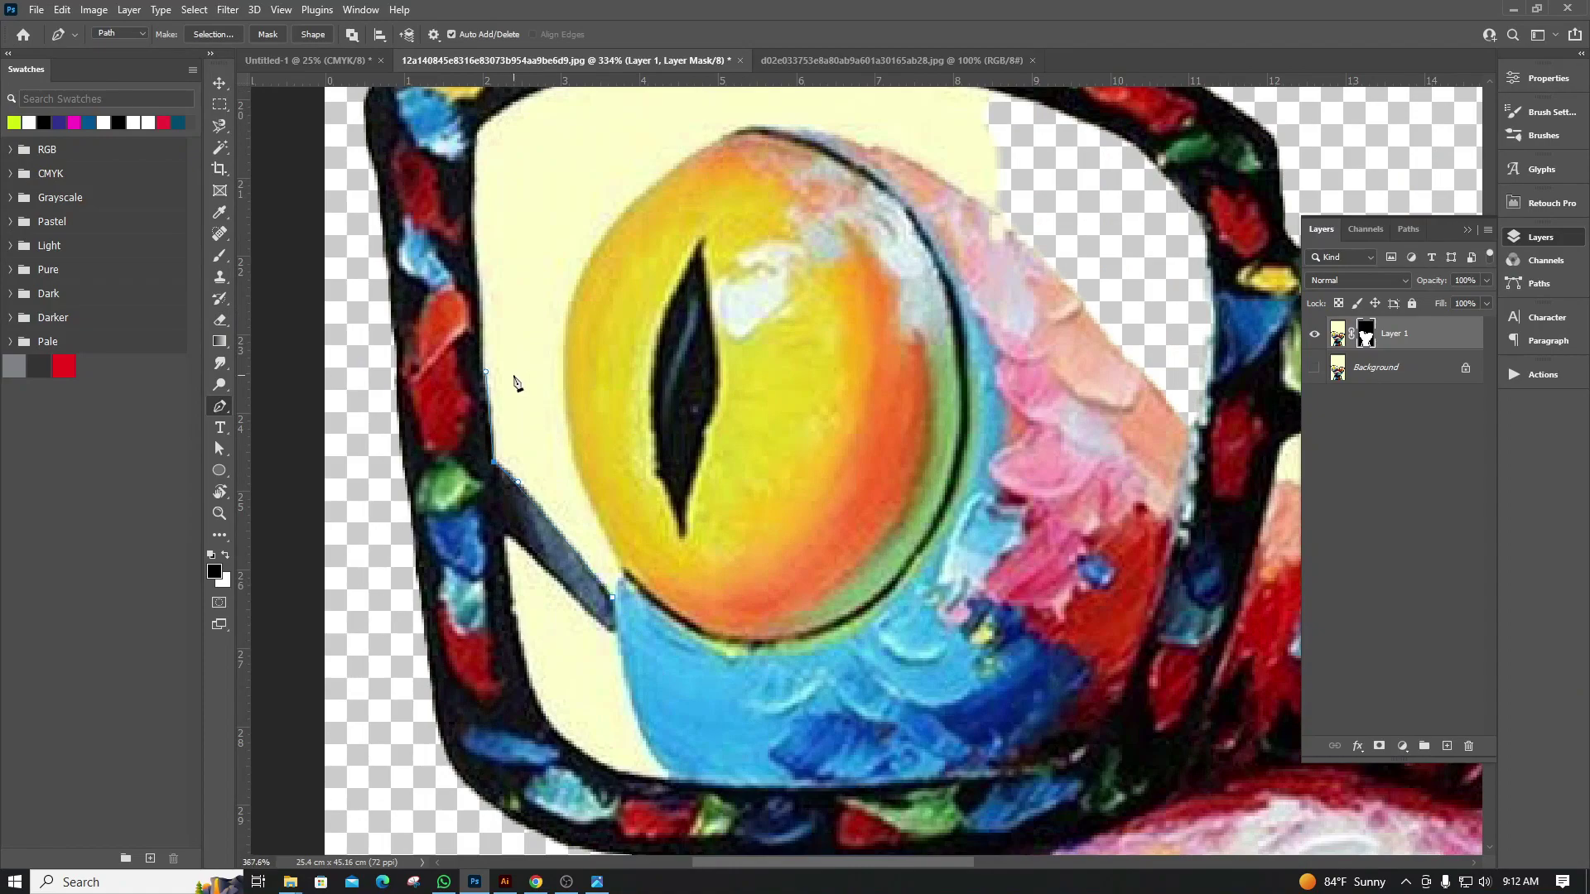
pyautogui.scroll(2, 480, 296)
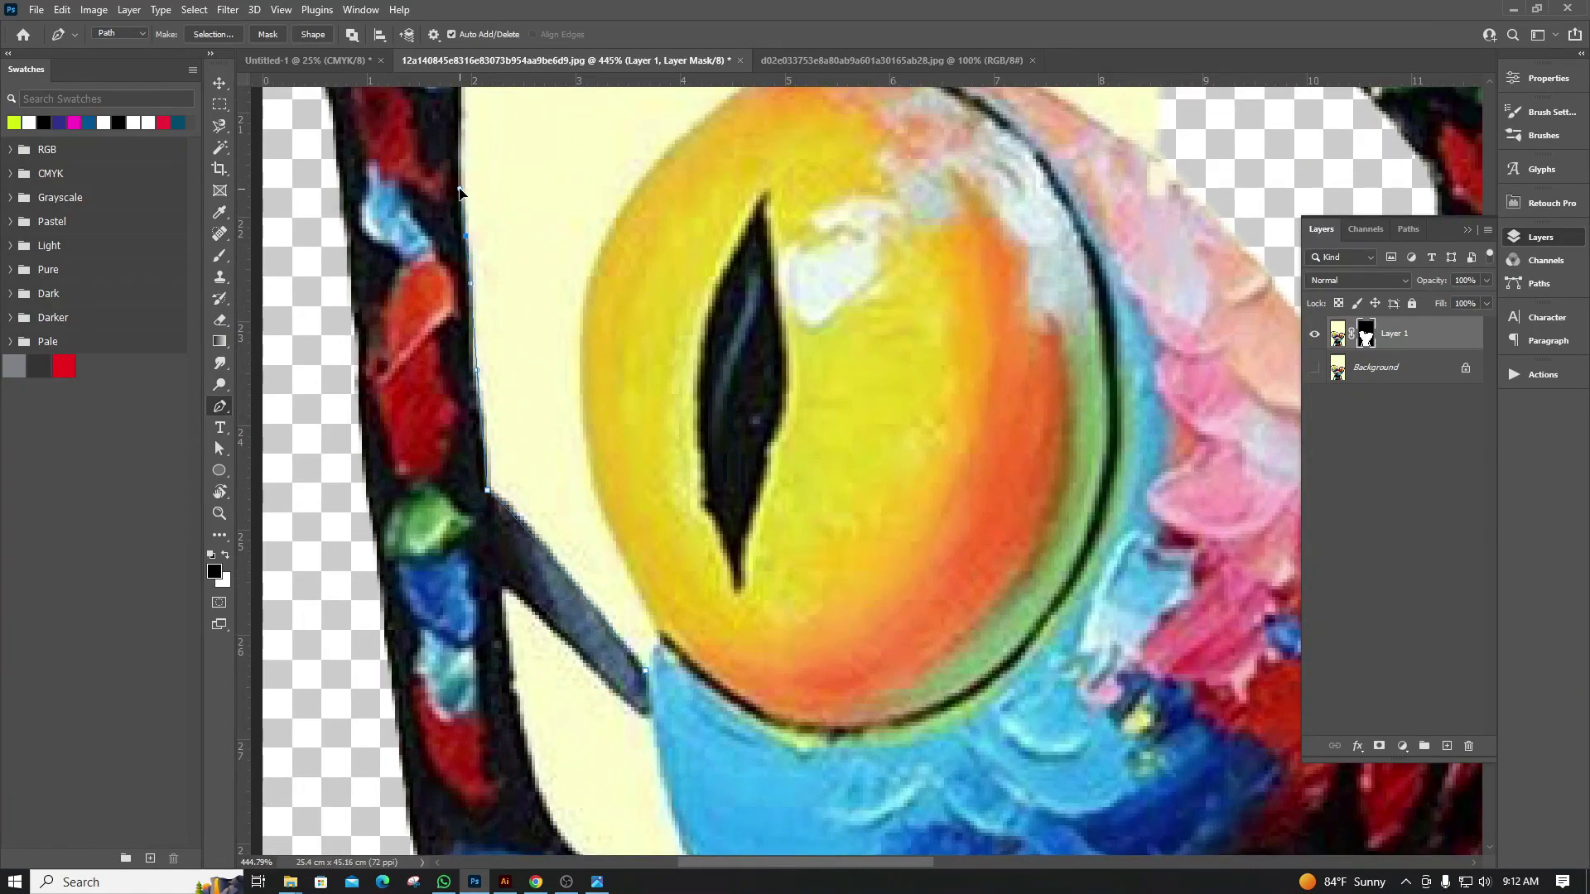
pyautogui.moveTo(478, 129); pyautogui.dragTo(478, 423)
pyautogui.click(462, 367)
pyautogui.click(479, 321)
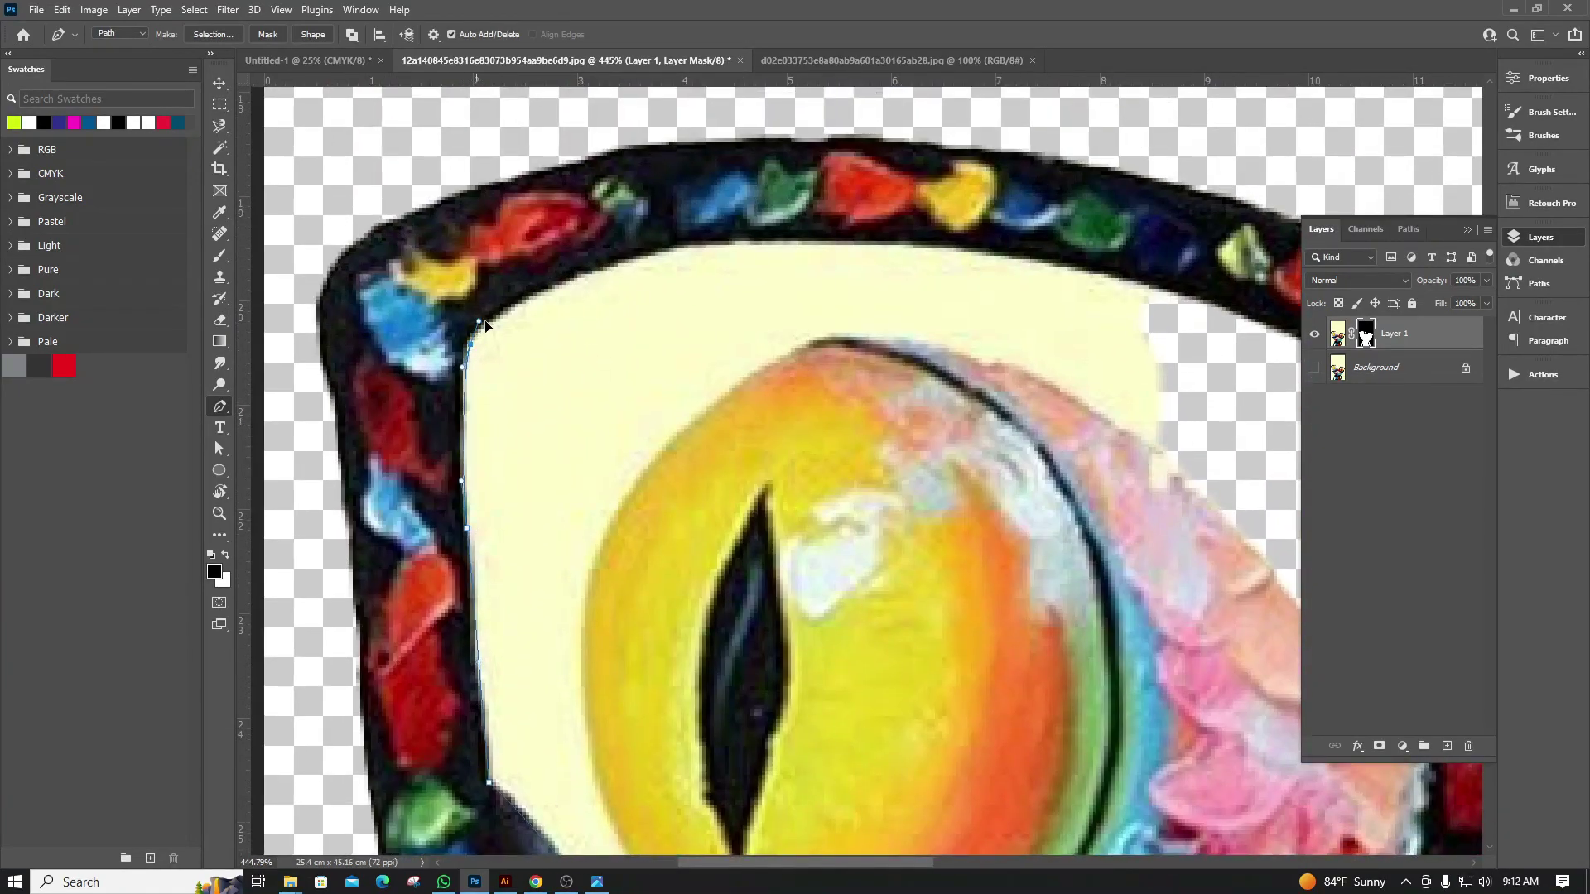
pyautogui.moveTo(828, 241); pyautogui.dragTo(1057, 252)
# Continue the left-lens path around the top and left side of the eye
pyautogui.moveTo(1234, 306); pyautogui.dragTo(1298, 348)
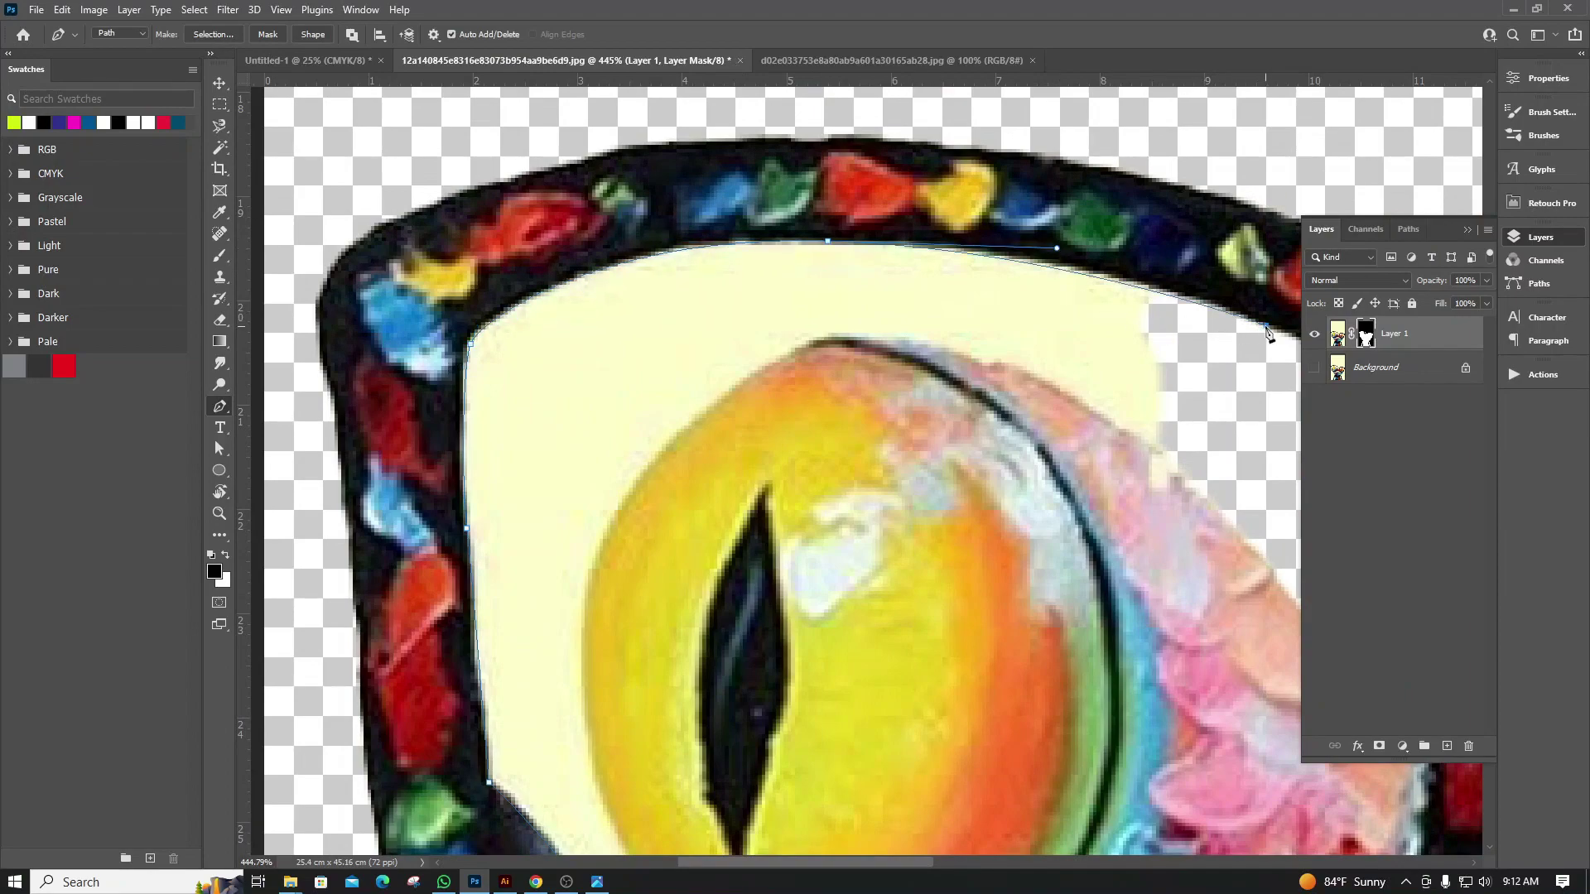
pyautogui.moveTo(1221, 480); pyautogui.dragTo(1199, 491)
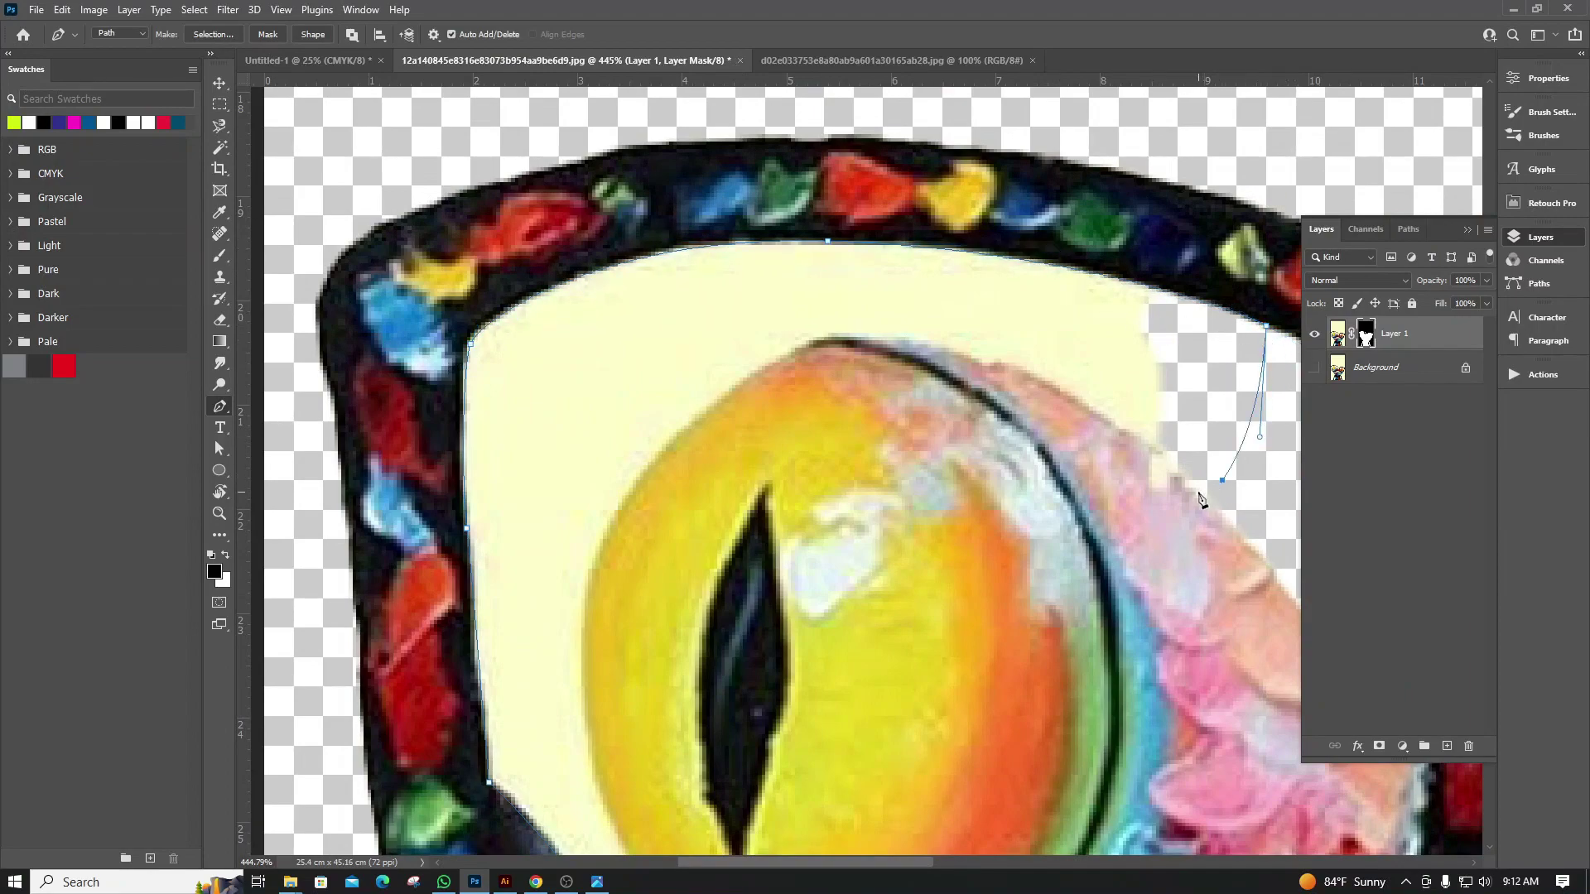
pyautogui.moveTo(1001, 359); pyautogui.dragTo(929, 337)
pyautogui.moveTo(816, 344); pyautogui.dragTo(798, 347)
pyautogui.scroll(-2, 745, 389)
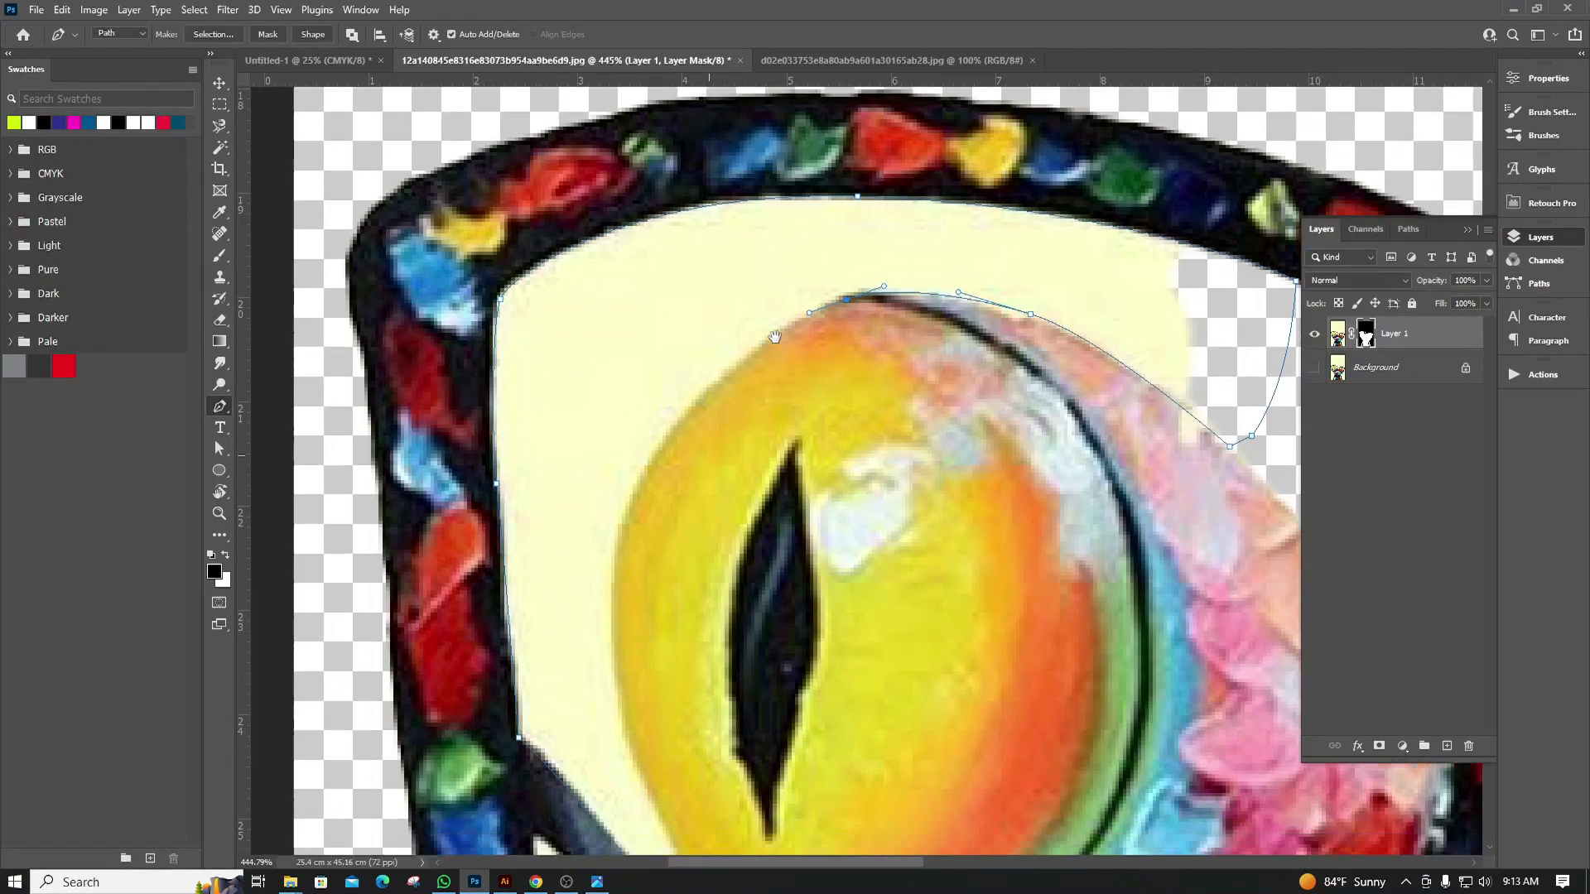
pyautogui.hscroll(-1, 703, 414)
pyautogui.moveTo(657, 423); pyautogui.dragTo(644, 571)
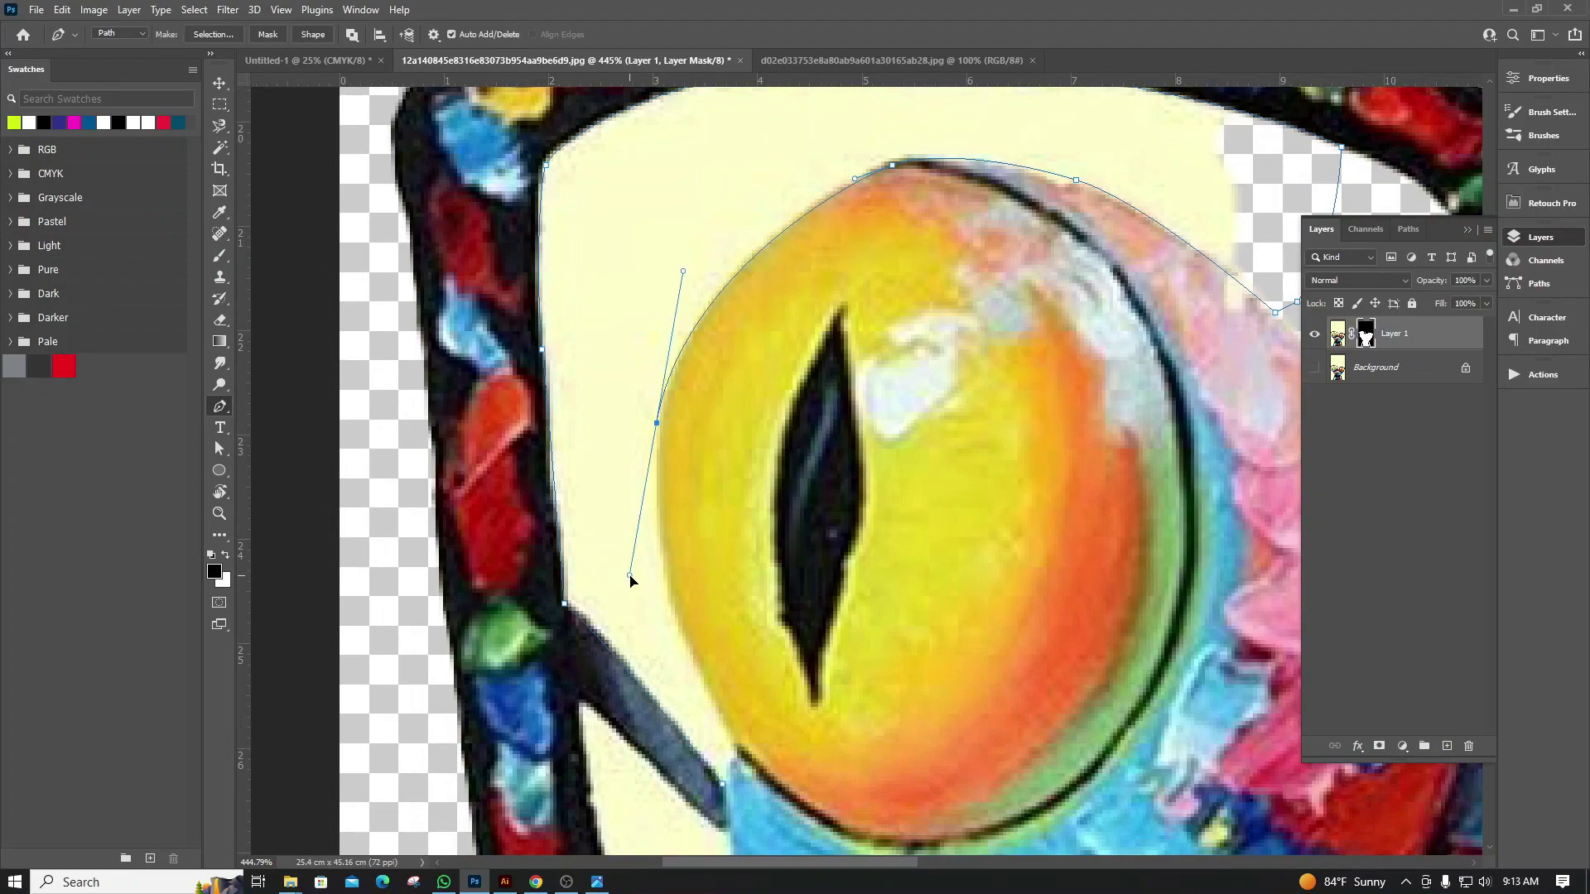
pyautogui.moveTo(734, 746); pyautogui.dragTo(743, 768)
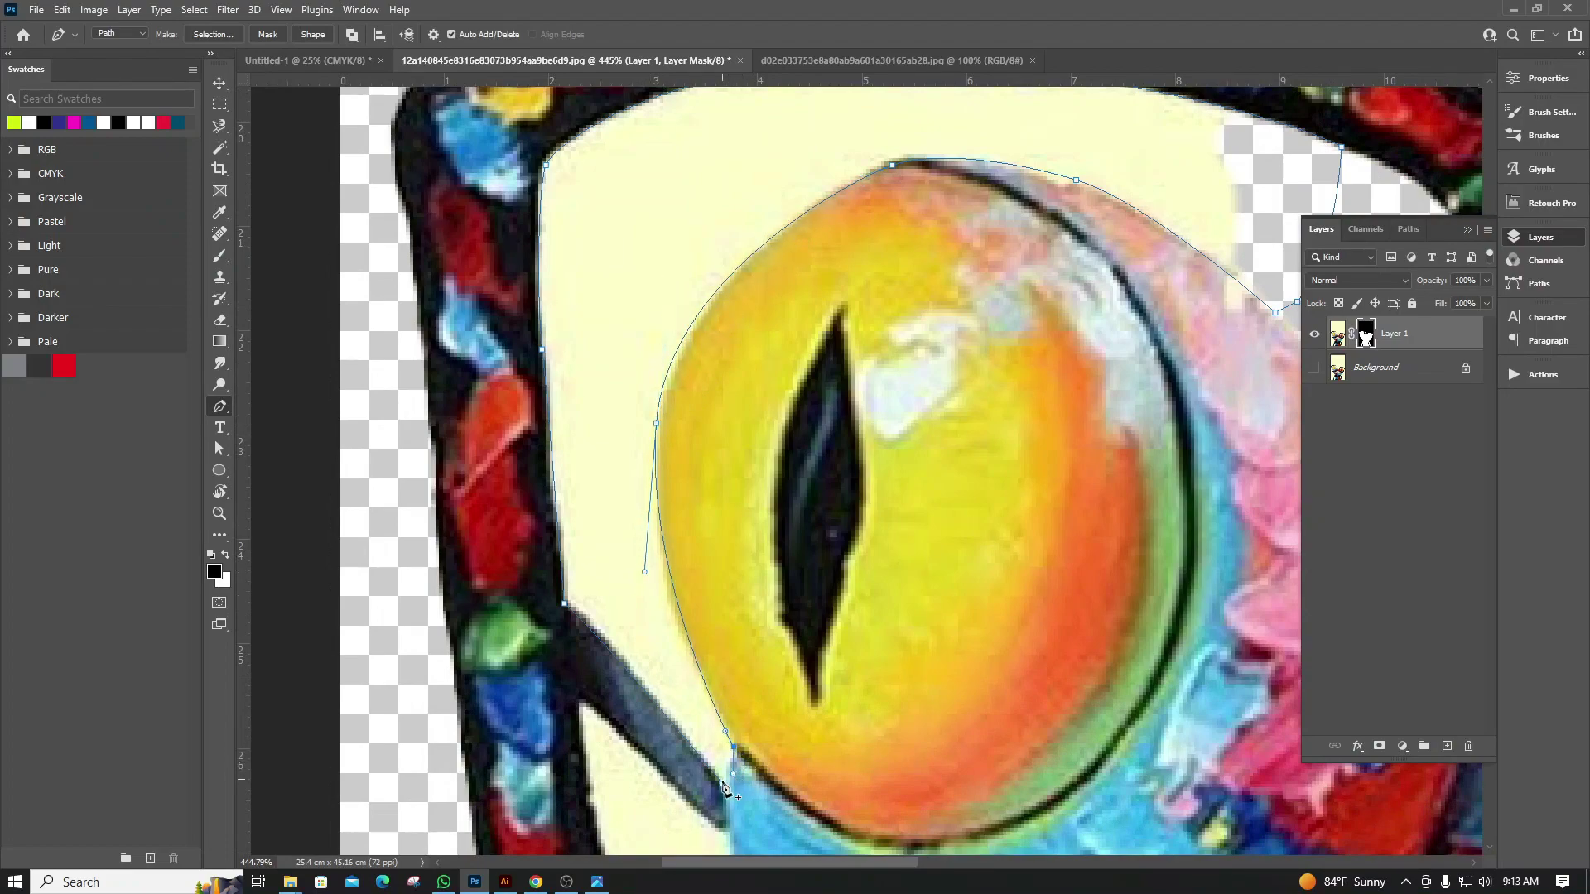
pyautogui.scroll(-2, 617, 471)
pyautogui.scroll(-5, 506, 396)
pyautogui.scroll(4, 389, 377)
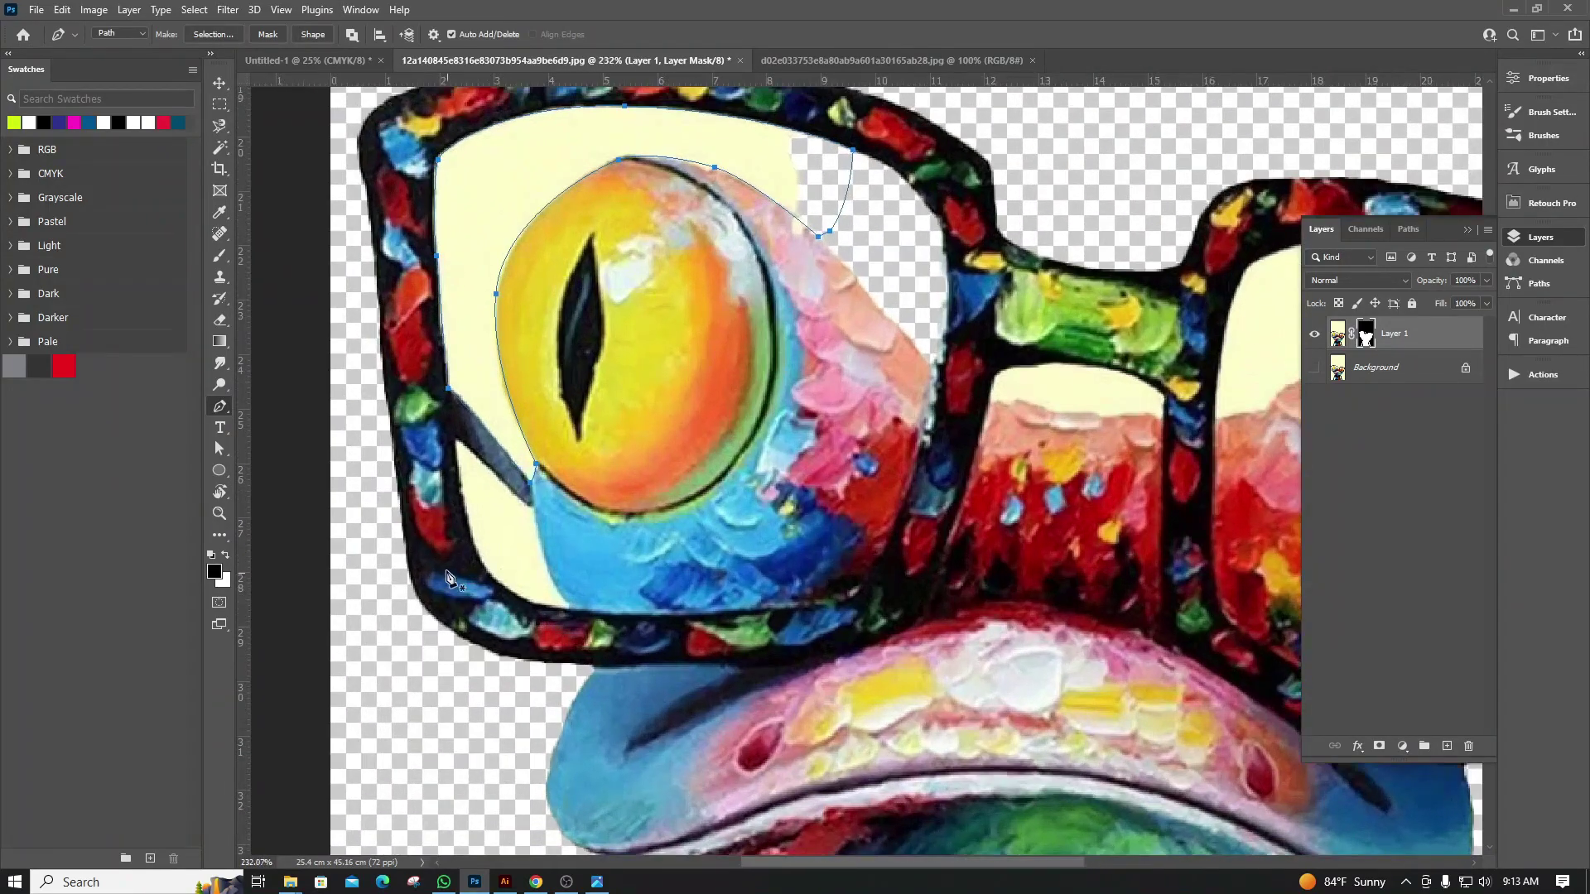
pyautogui.scroll(4, 479, 366)
# Trace paths around the lower cream area by the blue edge and the gap under the bridge
pyautogui.click(469, 345)
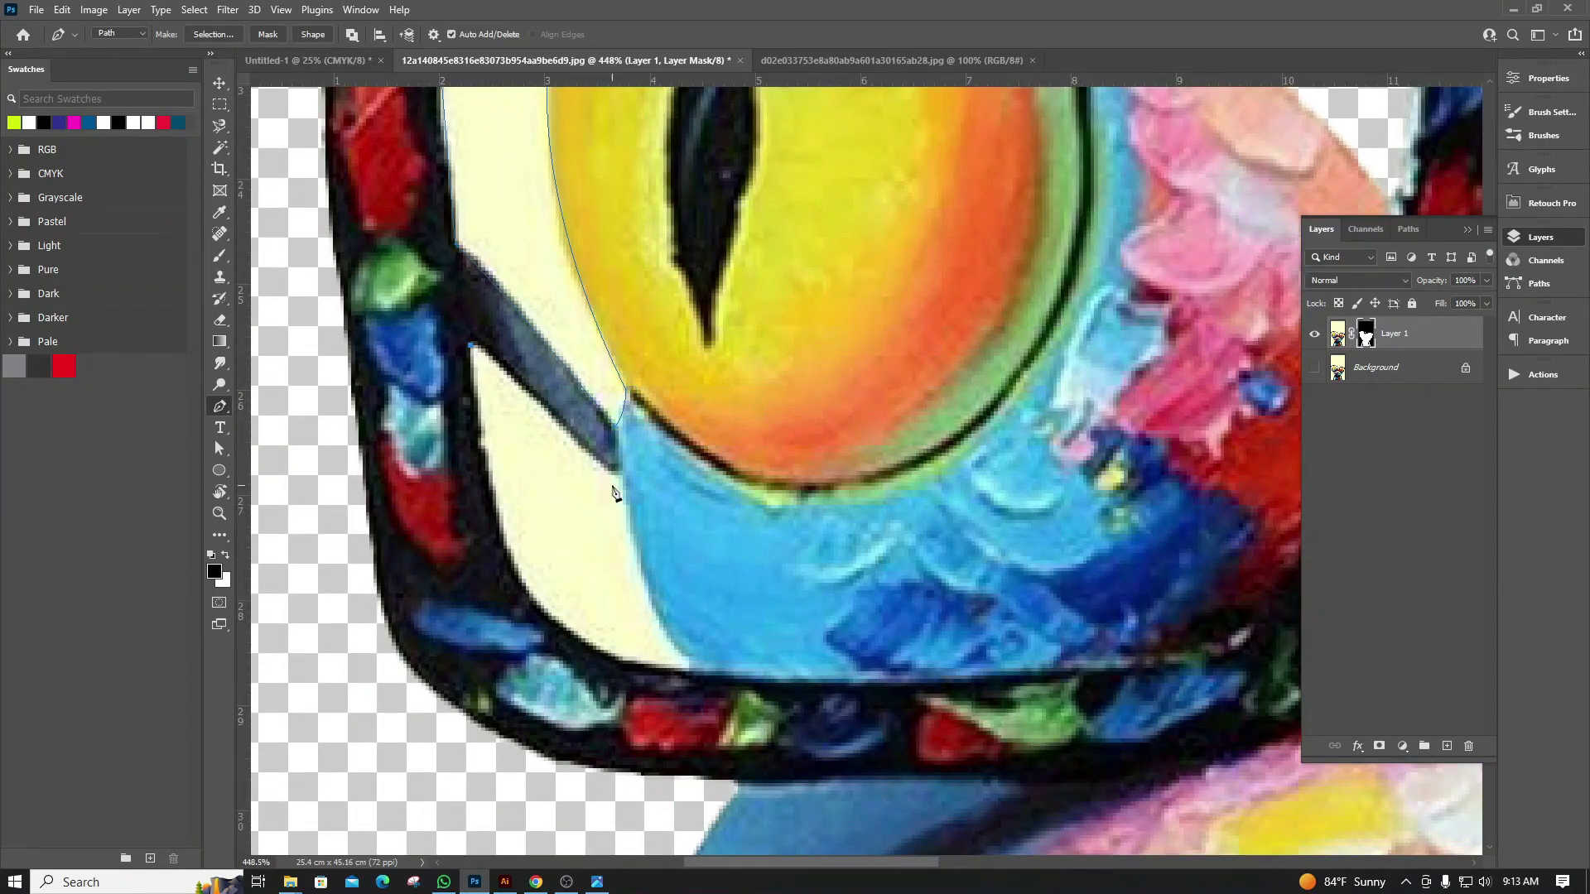
pyautogui.click(613, 464)
pyautogui.moveTo(696, 672); pyautogui.dragTo(738, 703)
pyautogui.moveTo(533, 644); pyautogui.dragTo(503, 527)
pyautogui.scroll(-3, 387, 478)
pyautogui.scroll(-2, 388, 478)
pyautogui.scroll(3, 815, 352)
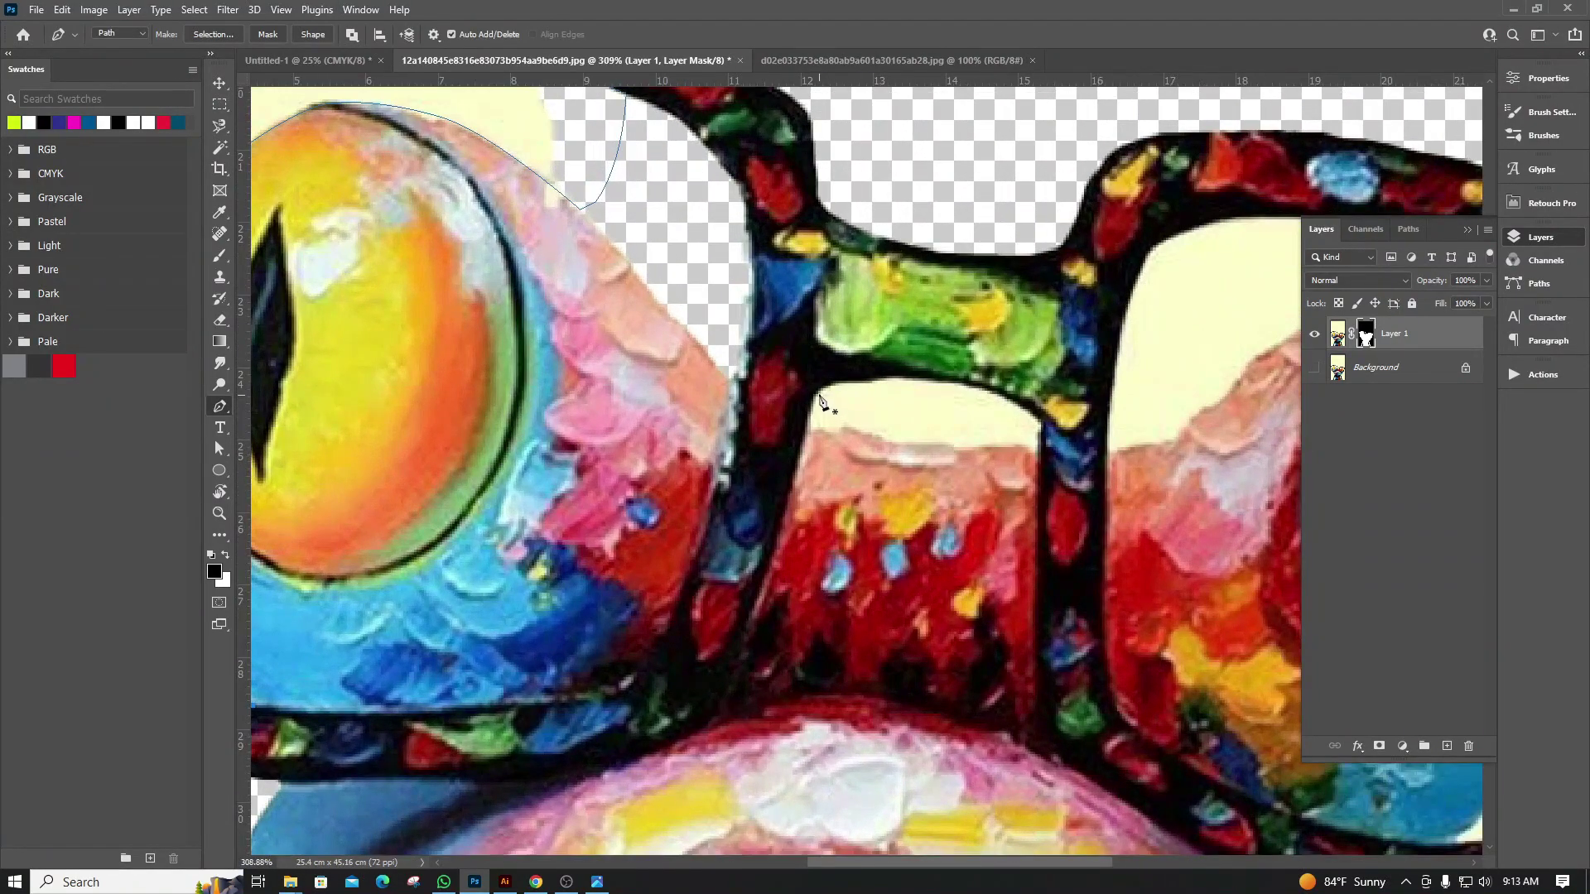
pyautogui.moveTo(1044, 426)
pyautogui.mouseDown()
pyautogui.moveTo(1080, 495)
pyautogui.moveTo(1036, 447)
pyautogui.mouseUp()
pyautogui.moveTo(856, 425); pyautogui.dragTo(820, 426)
pyautogui.click(809, 429)
# Close the bridge-gap path and trace the right lens's inner frame edge, fixing a misplaced anchor
pyautogui.click(820, 388)
pyautogui.scroll(-2, 997, 393)
pyautogui.click(808, 466)
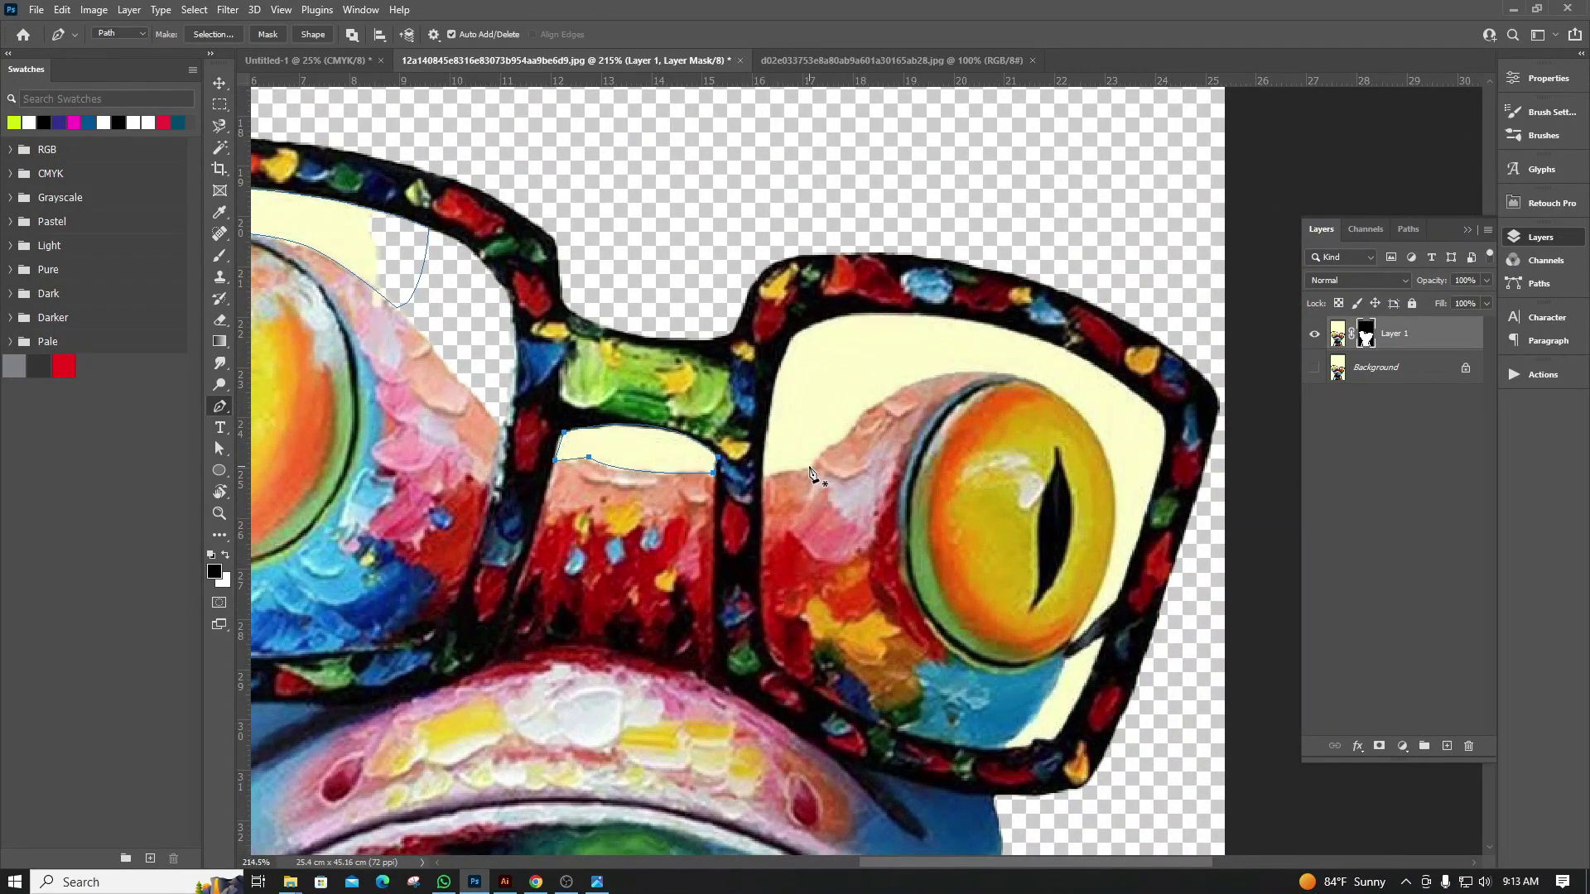
pyautogui.moveTo(766, 475); pyautogui.dragTo(774, 481)
pyautogui.moveTo(775, 343); pyautogui.dragTo(814, 325)
pyautogui.moveTo(1077, 356)
pyautogui.mouseDown()
pyautogui.moveTo(1257, 432)
pyautogui.moveTo(1124, 387)
pyautogui.mouseUp()
pyautogui.moveTo(1166, 434); pyautogui.dragTo(1160, 473)
pyautogui.moveTo(1115, 597); pyautogui.dragTo(1104, 617)
pyautogui.hotkey('ctrl', 'z')
pyautogui.moveTo(1118, 600); pyautogui.dragTo(1067, 646)
# Finish the right-lens path over the eye and close it at its start
pyautogui.moveTo(1113, 474); pyautogui.dragTo(1090, 395)
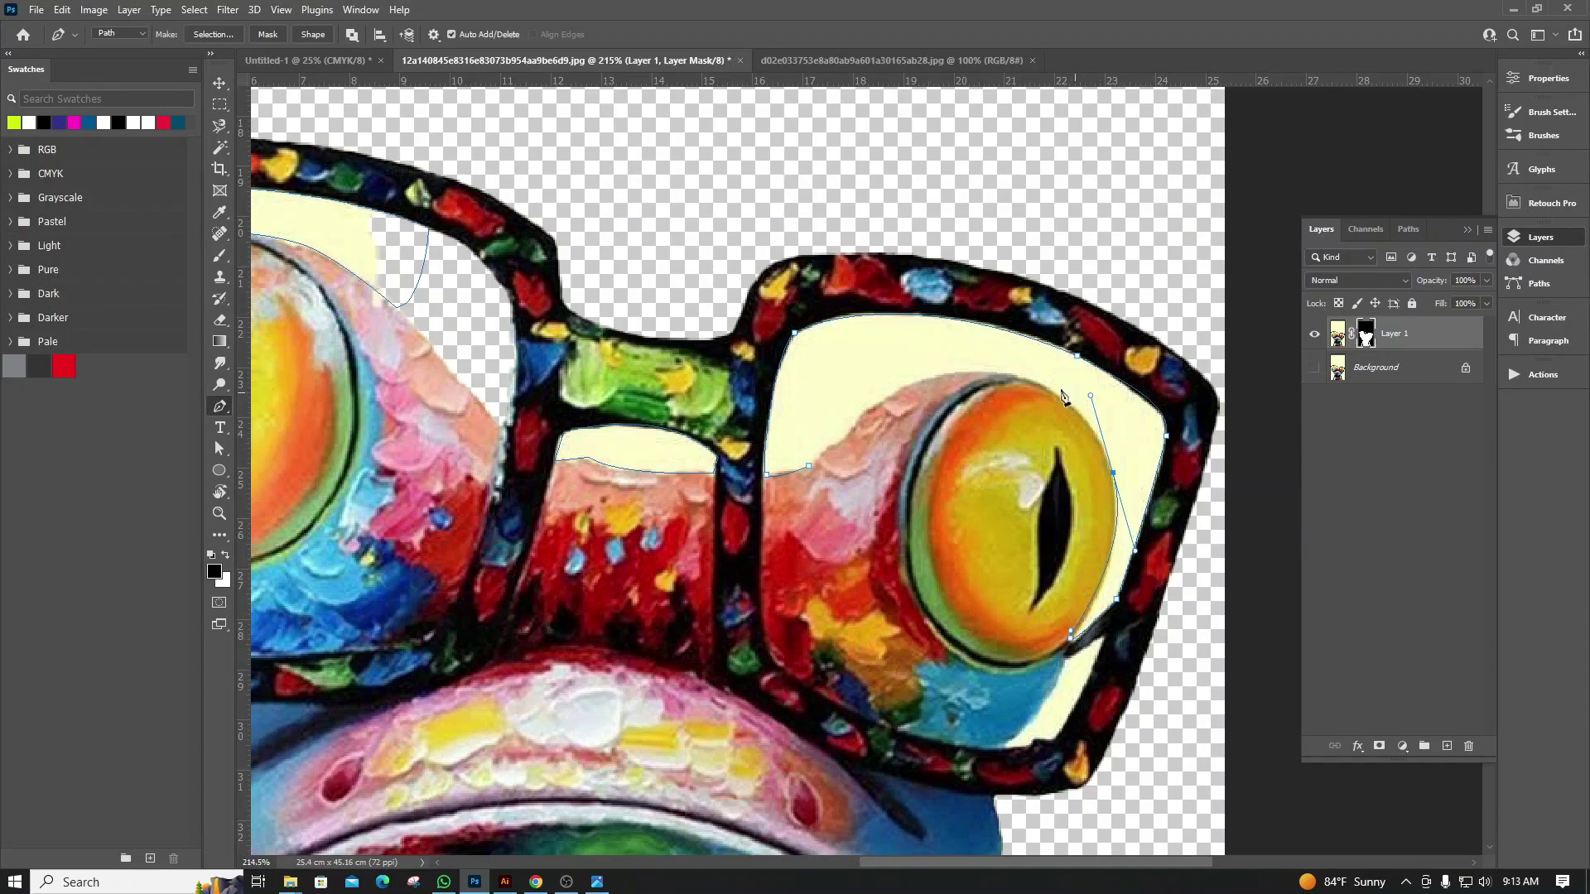
pyautogui.click(124, 33)
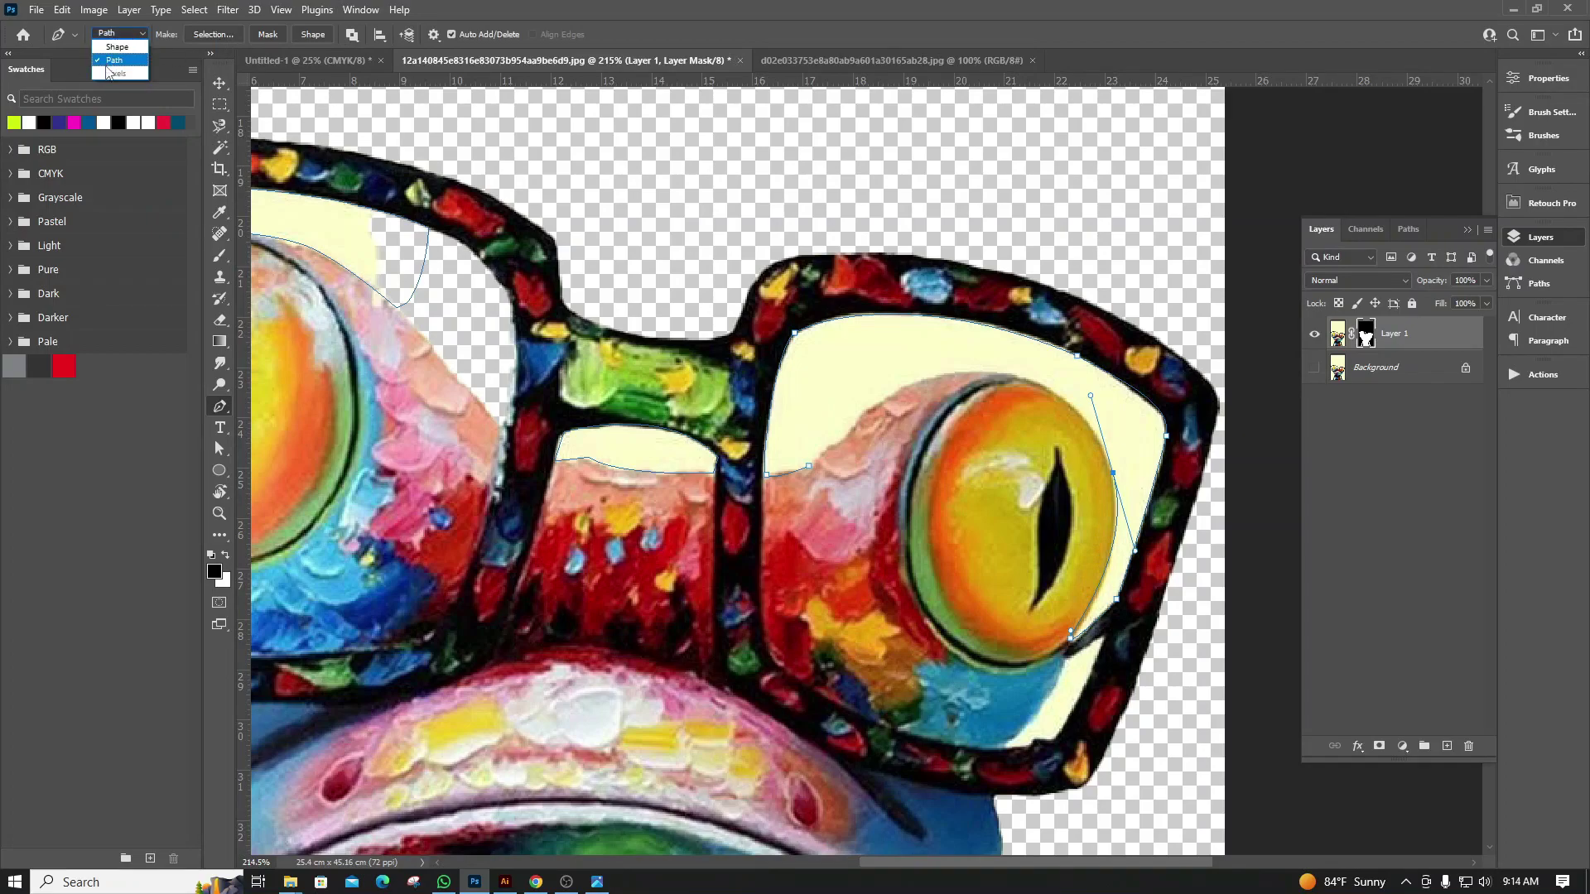
pyautogui.click(1069, 411)
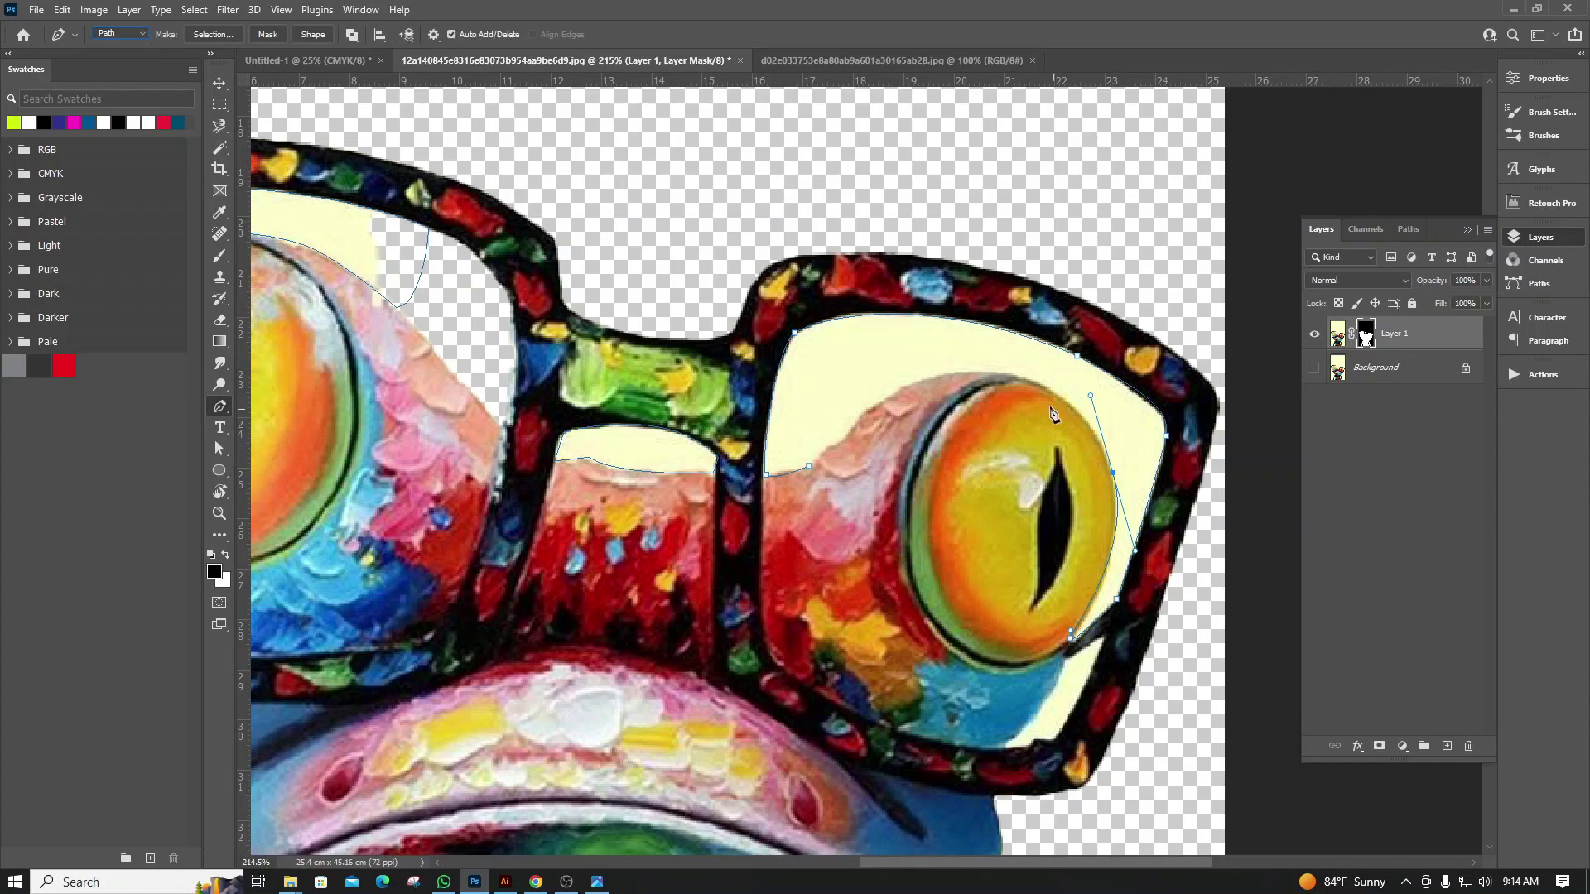
pyautogui.moveTo(956, 373); pyautogui.dragTo(885, 383)
pyautogui.moveTo(841, 438); pyautogui.dragTo(832, 447)
pyautogui.click(811, 466)
# Trace a closed path around the right lens's lower right cream area below the eye
pyautogui.click(1107, 636)
pyautogui.moveTo(1111, 640); pyautogui.dragTo(1112, 646)
pyautogui.moveTo(1053, 738); pyautogui.dragTo(1024, 758)
pyautogui.moveTo(1065, 660); pyautogui.dragTo(1059, 629)
# Switch to the Move tool without auto-select and target Layer 1's layer mask
pyautogui.click(220, 83)
pyautogui.scroll(-2, 1129, 459)
pyautogui.scroll(-2, 1129, 460)
pyautogui.scroll(1, 1060, 467)
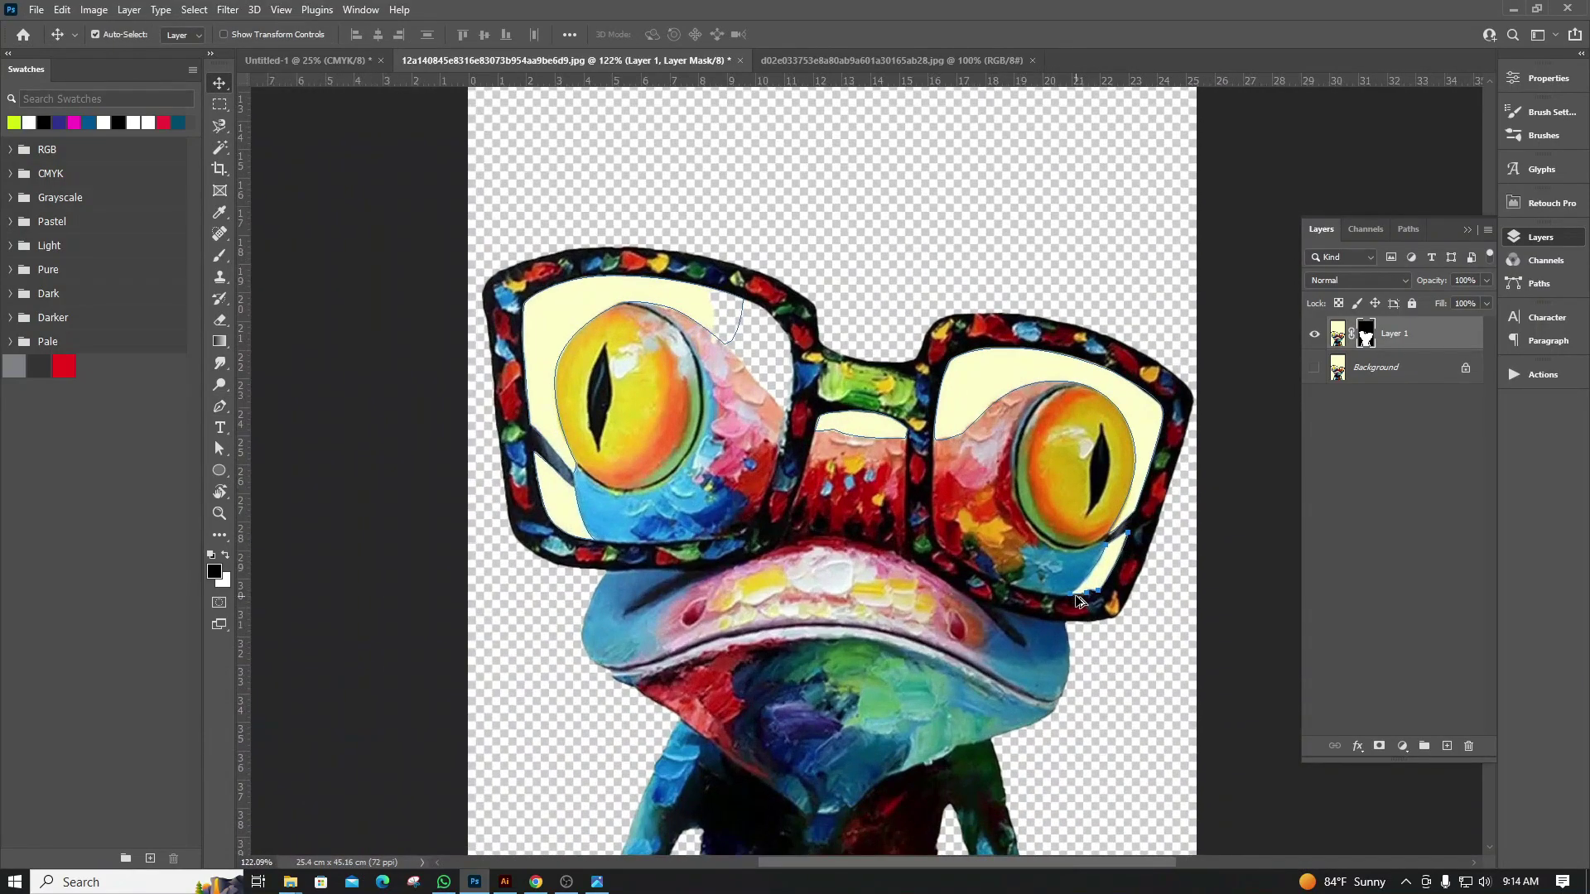
pyautogui.scroll(1, 1018, 569)
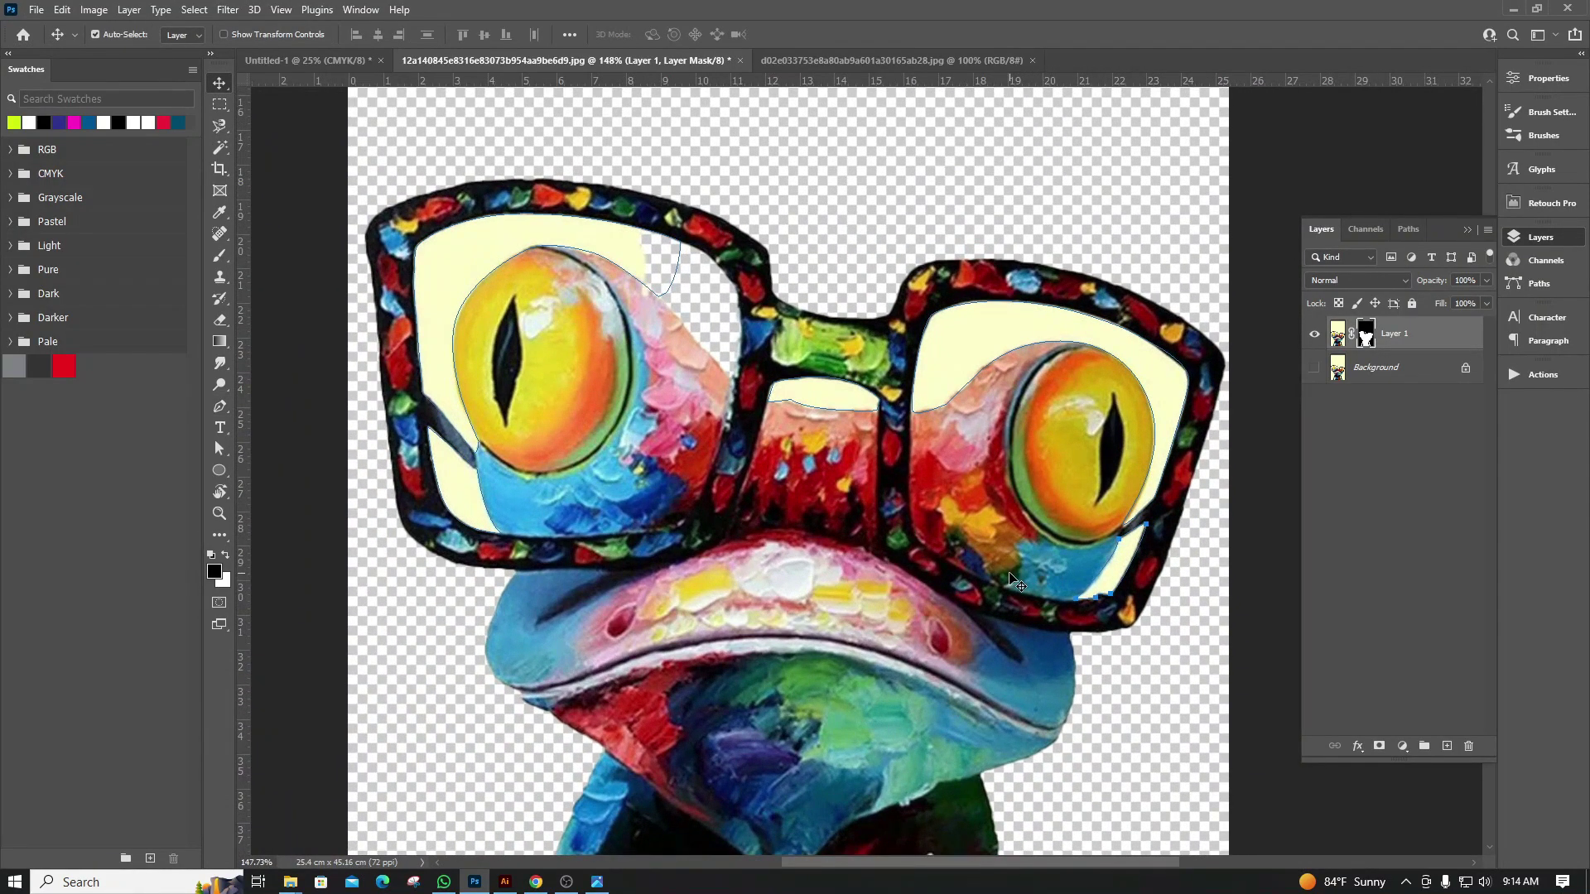
pyautogui.press('ctrl')
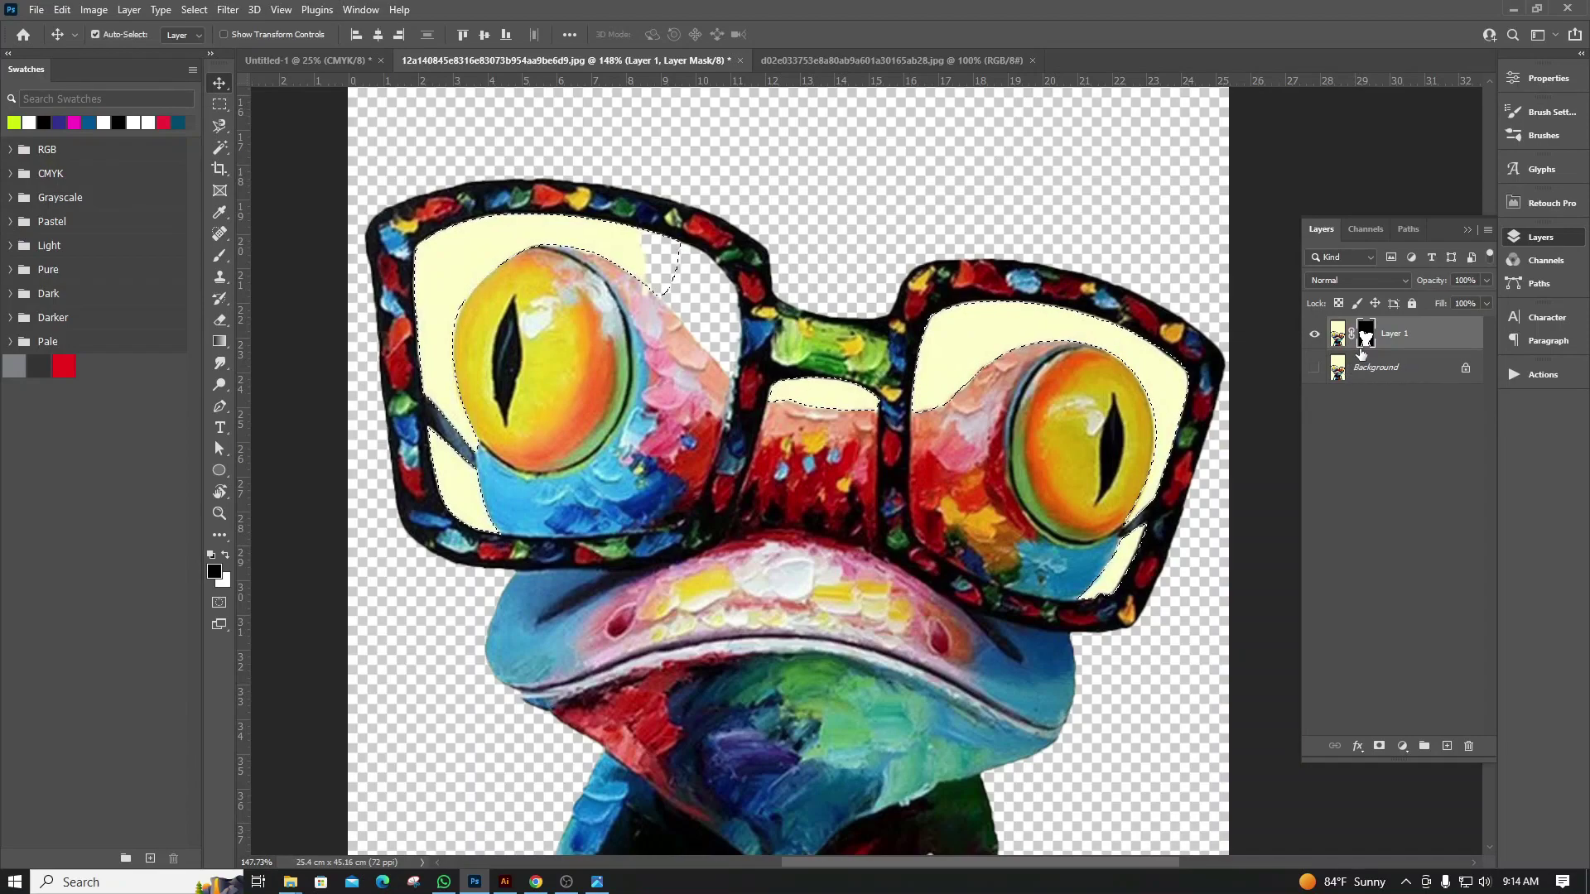
pyautogui.click(1337, 338)
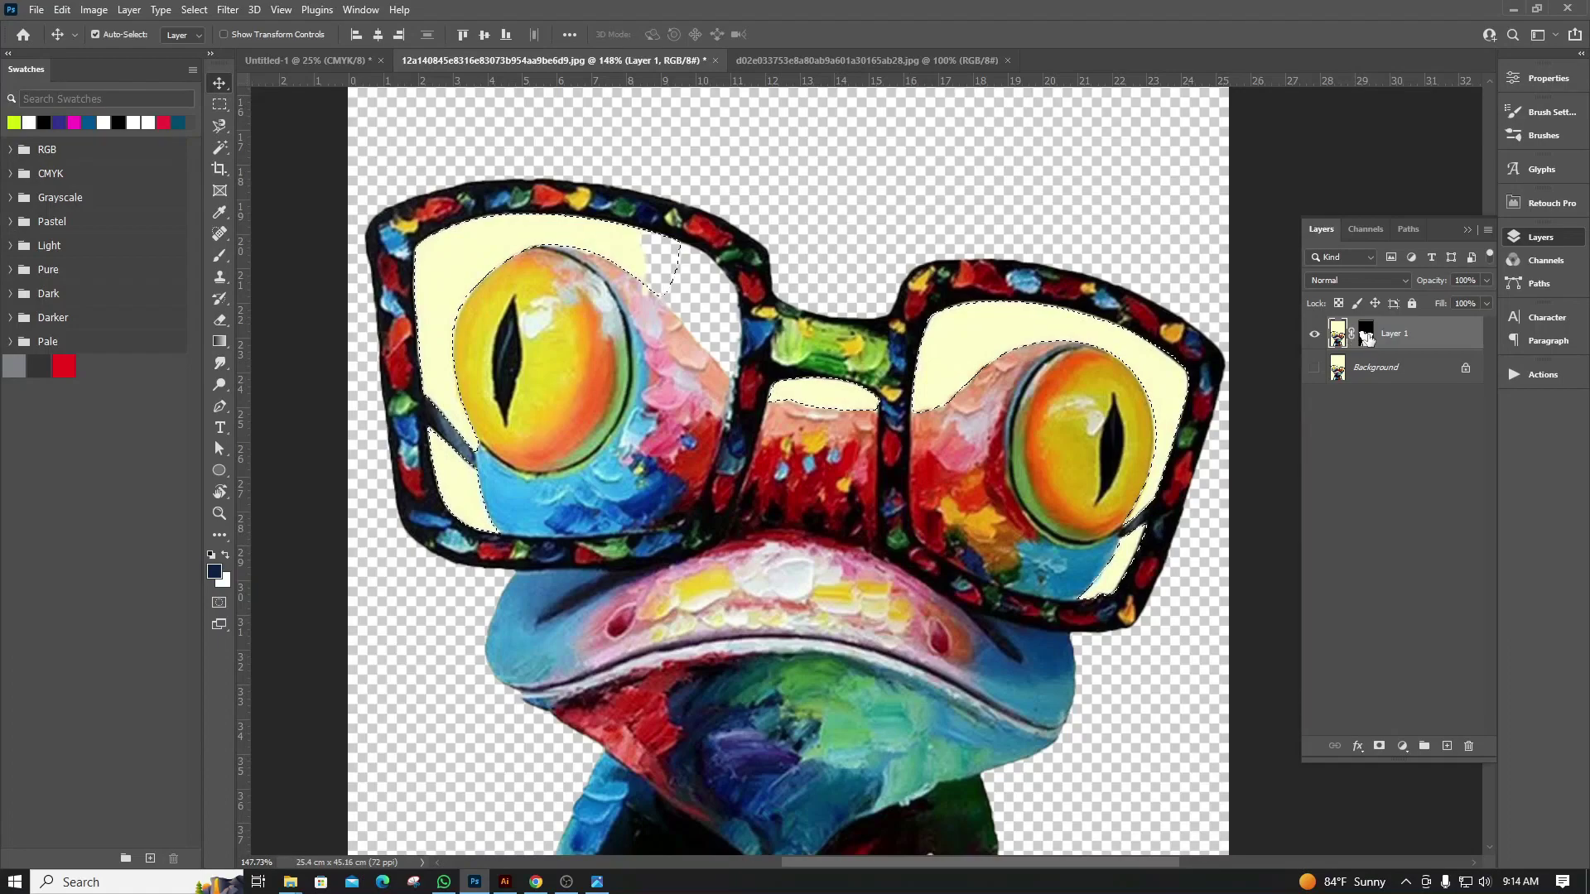
pyautogui.click(1366, 334)
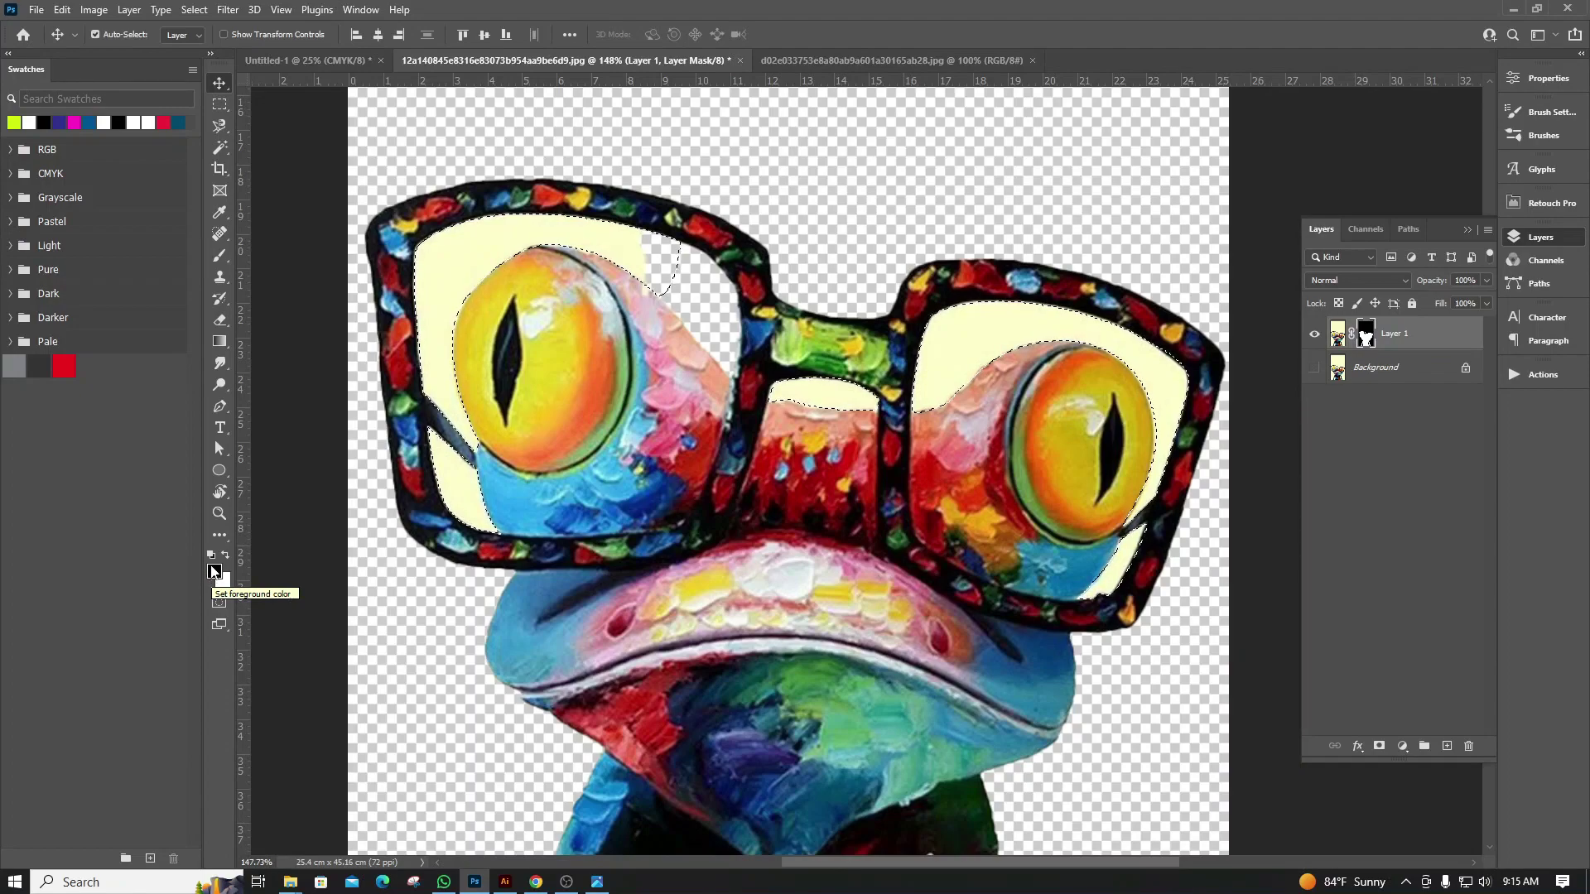
# Fill the lens selection on the mask with black, then deselect
pyautogui.hotkey('alt', 'BackSpace')
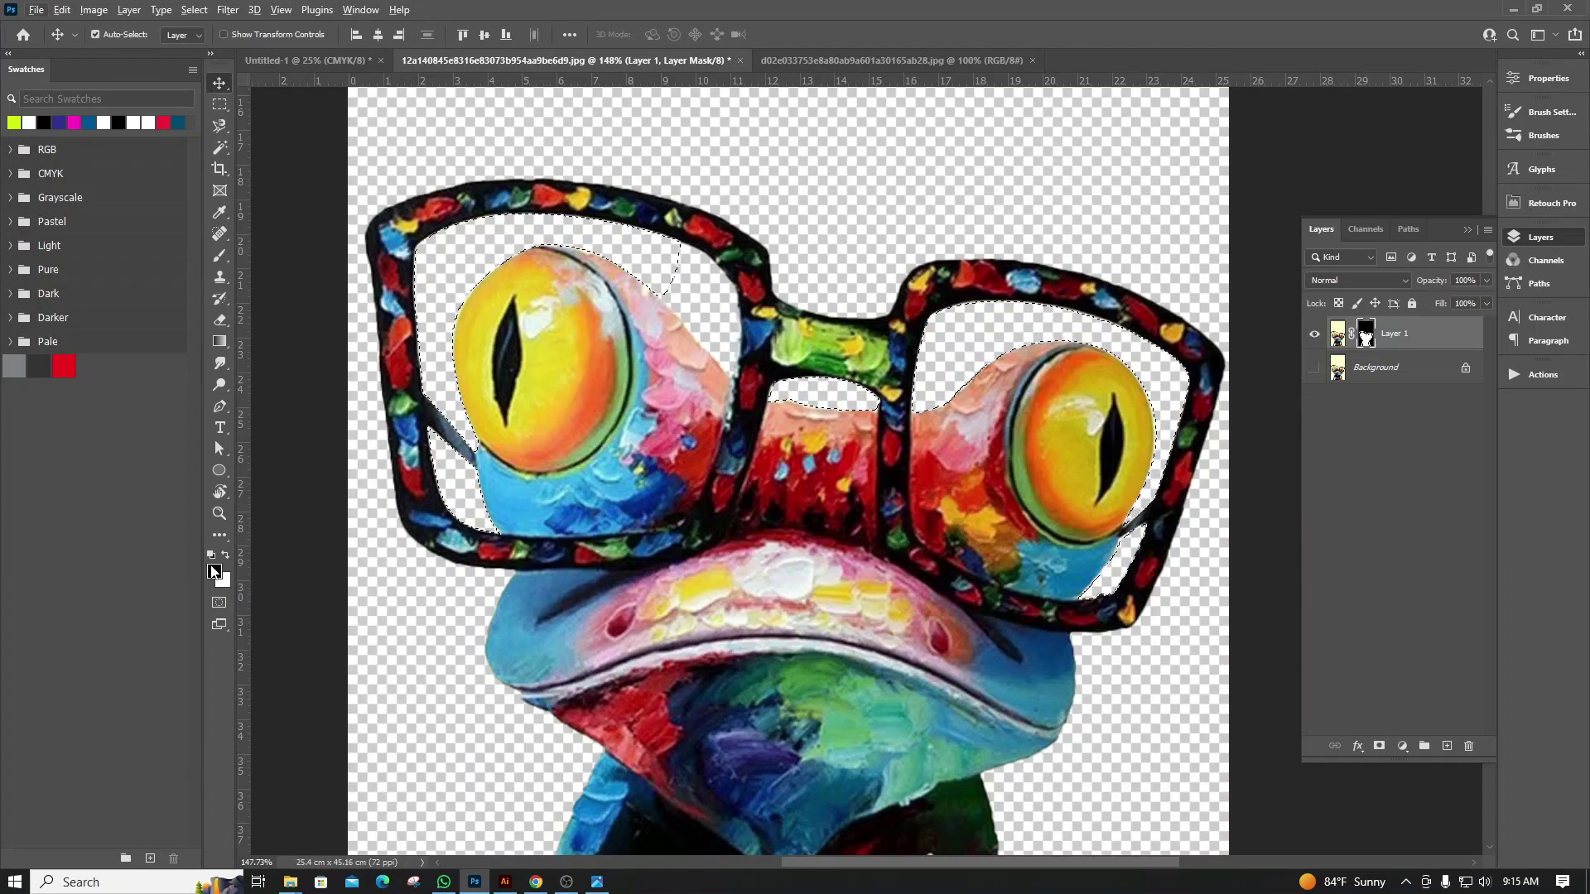
pyautogui.hotkey('alt', 'BackSpace')
pyautogui.click(225, 557)
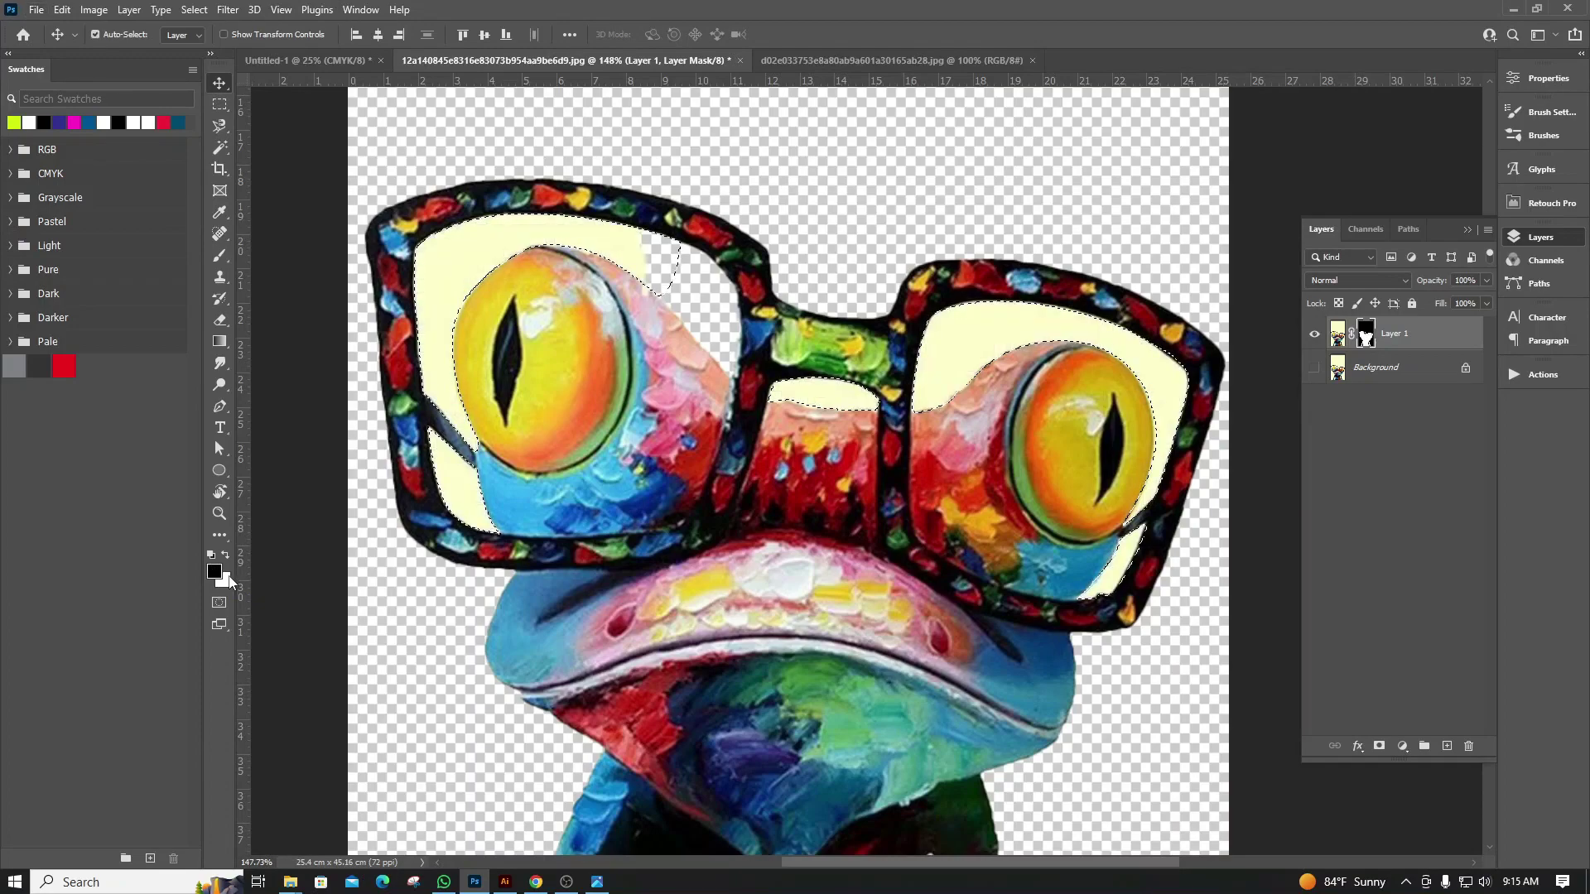
pyautogui.click(224, 557)
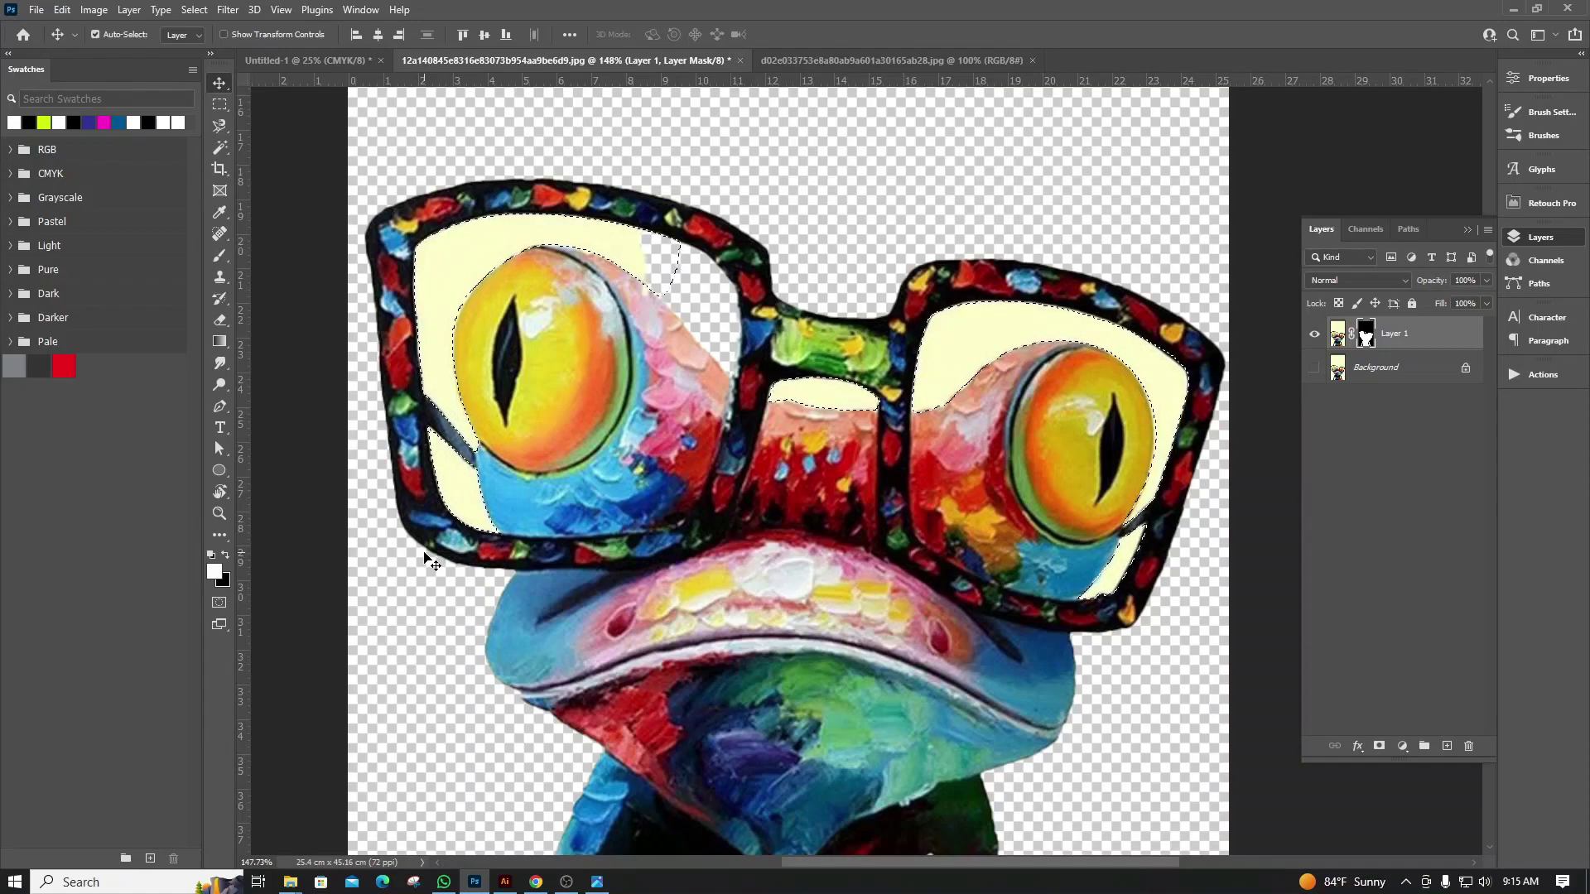
pyautogui.hotkey('ctrl', 'BackSpace')
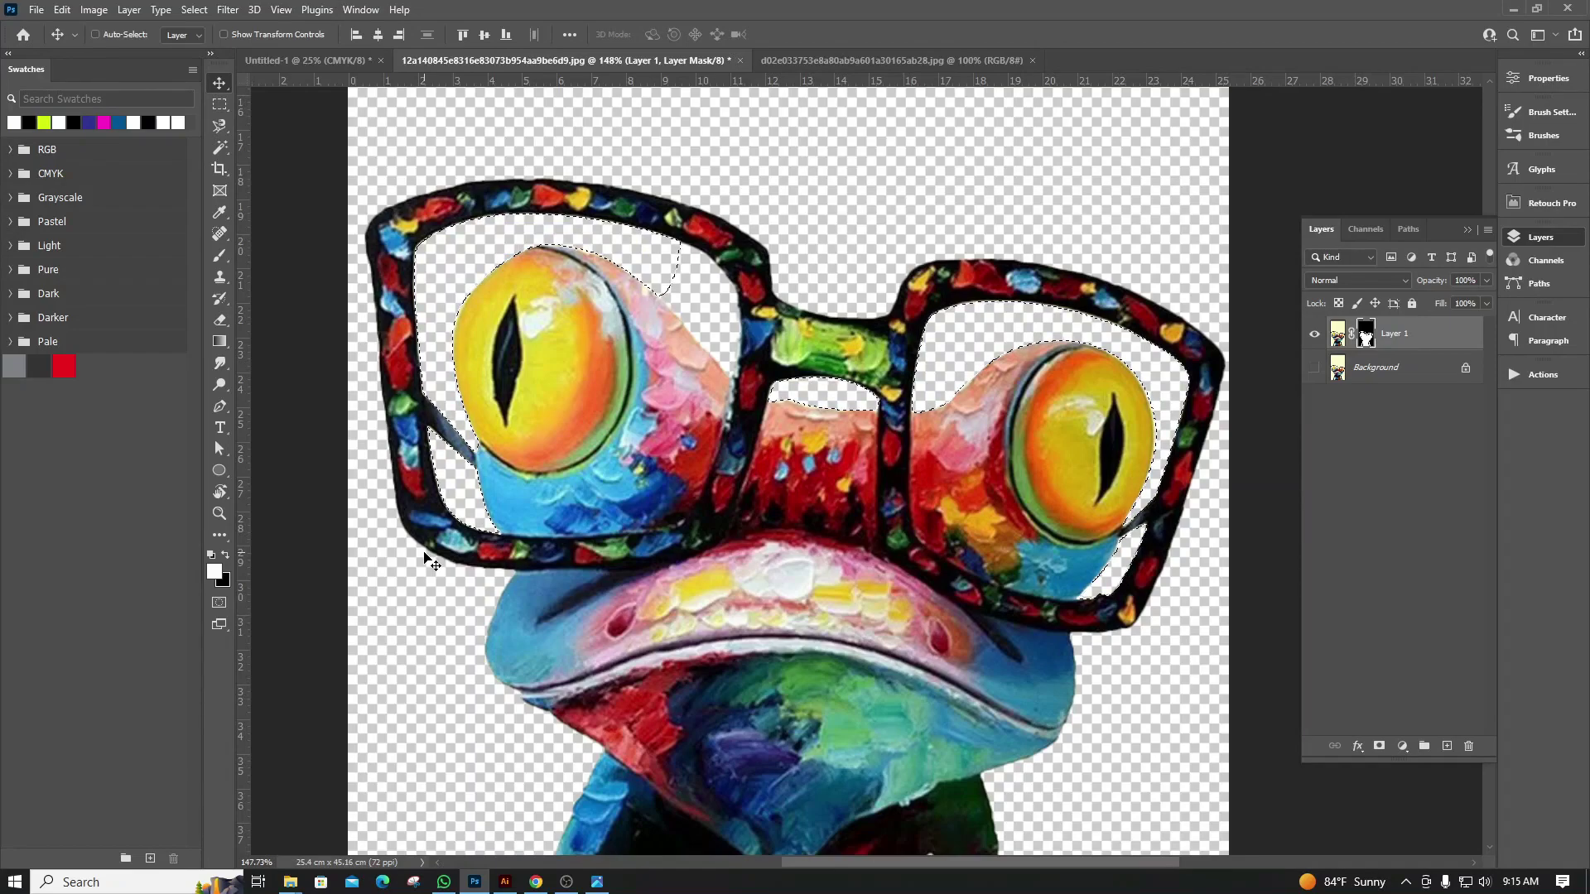
pyautogui.hotkey('ctrl', 'd')
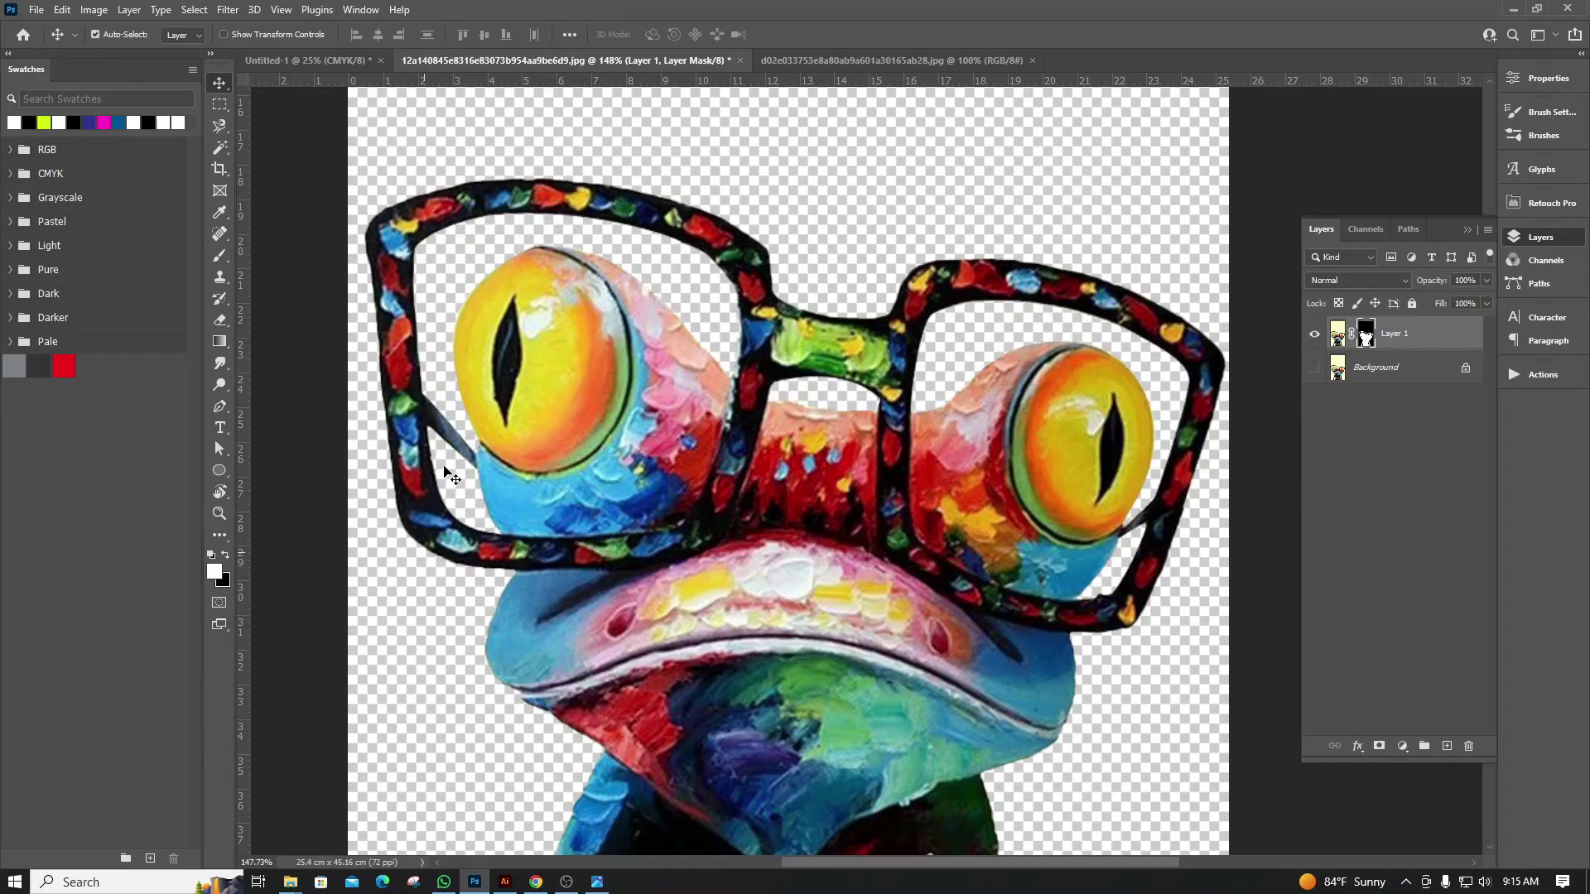
pyautogui.scroll(-3, 596, 434)
pyautogui.scroll(-2, 702, 435)
pyautogui.scroll(2, 702, 435)
pyautogui.scroll(4, 614, 454)
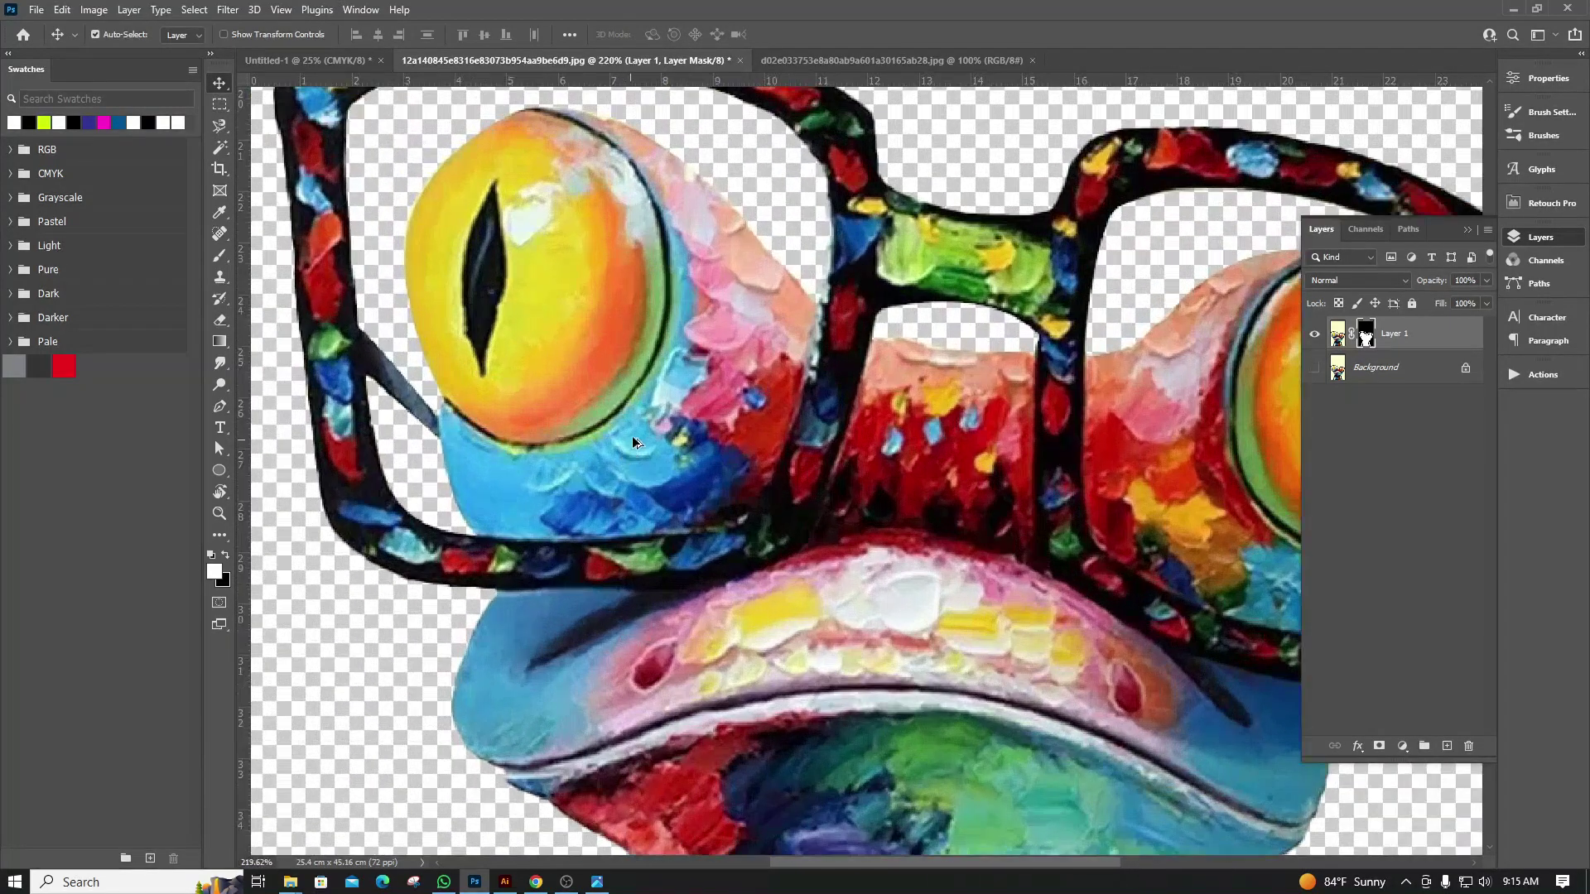
pyautogui.scroll(3, 632, 435)
pyautogui.scroll(3, 630, 414)
pyautogui.scroll(-3, 627, 410)
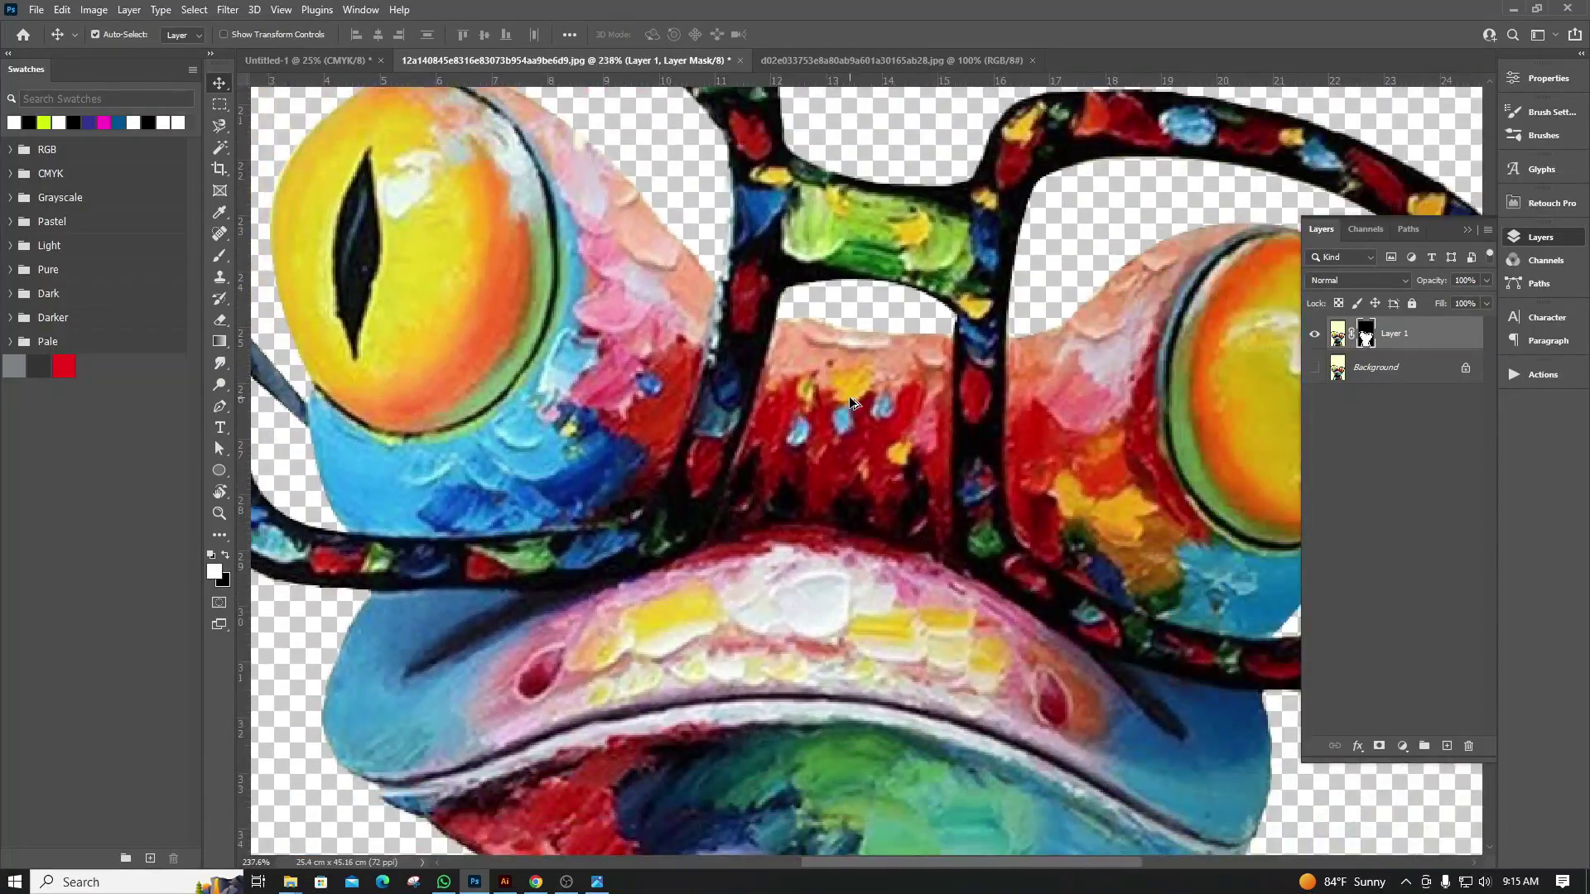
pyautogui.scroll(2, 714, 523)
pyautogui.scroll(-4, 684, 500)
pyautogui.scroll(-1, 679, 496)
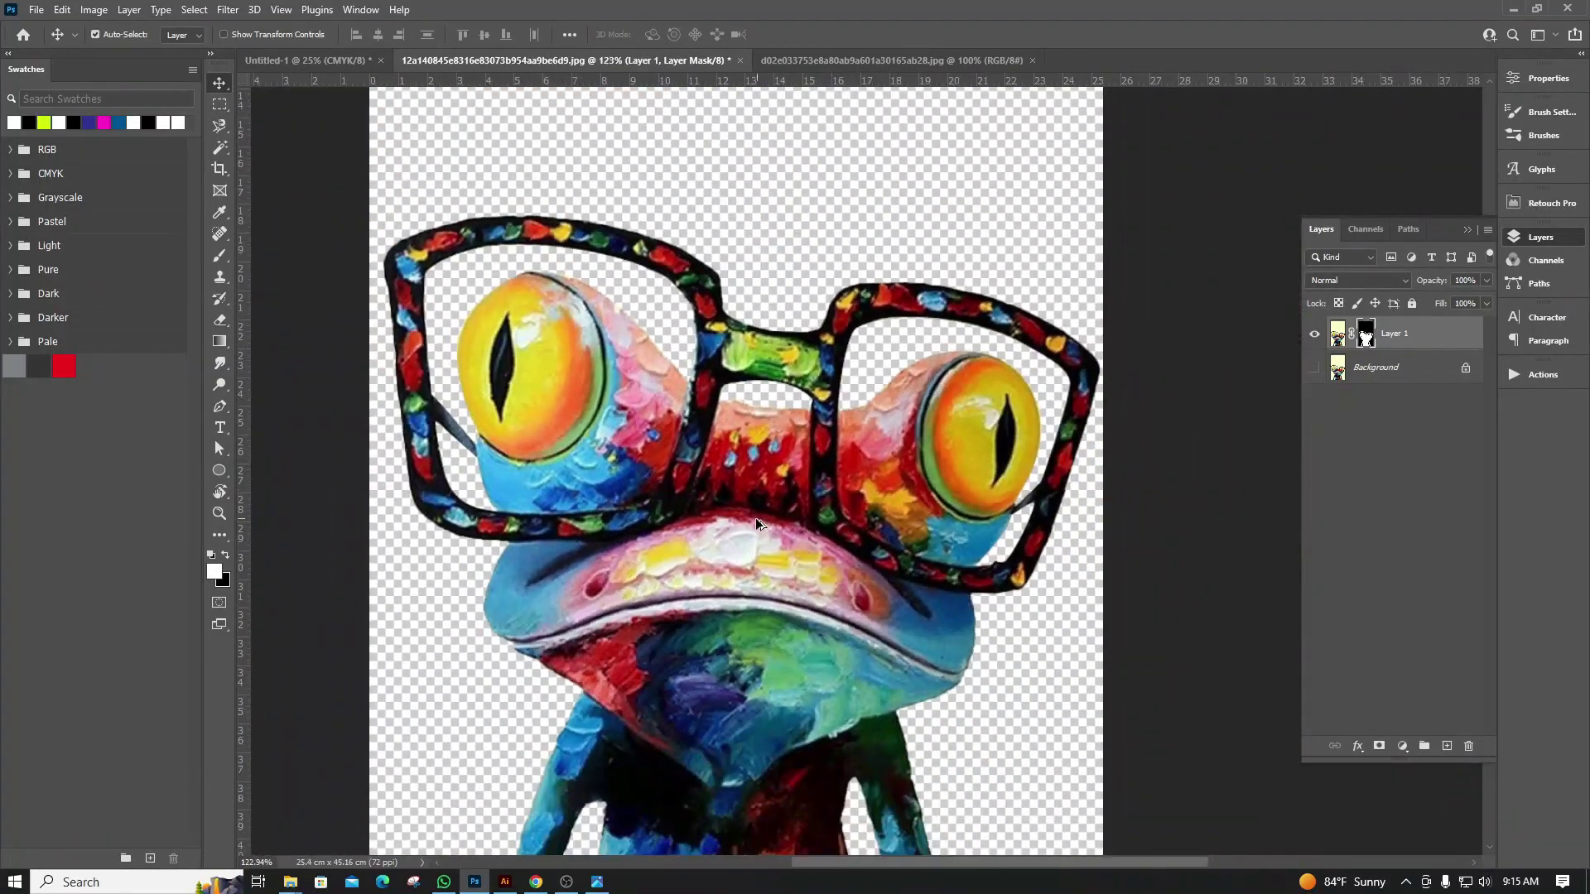
pyautogui.scroll(3, 755, 518)
pyautogui.scroll(-1, 738, 559)
pyautogui.scroll(-1, 746, 553)
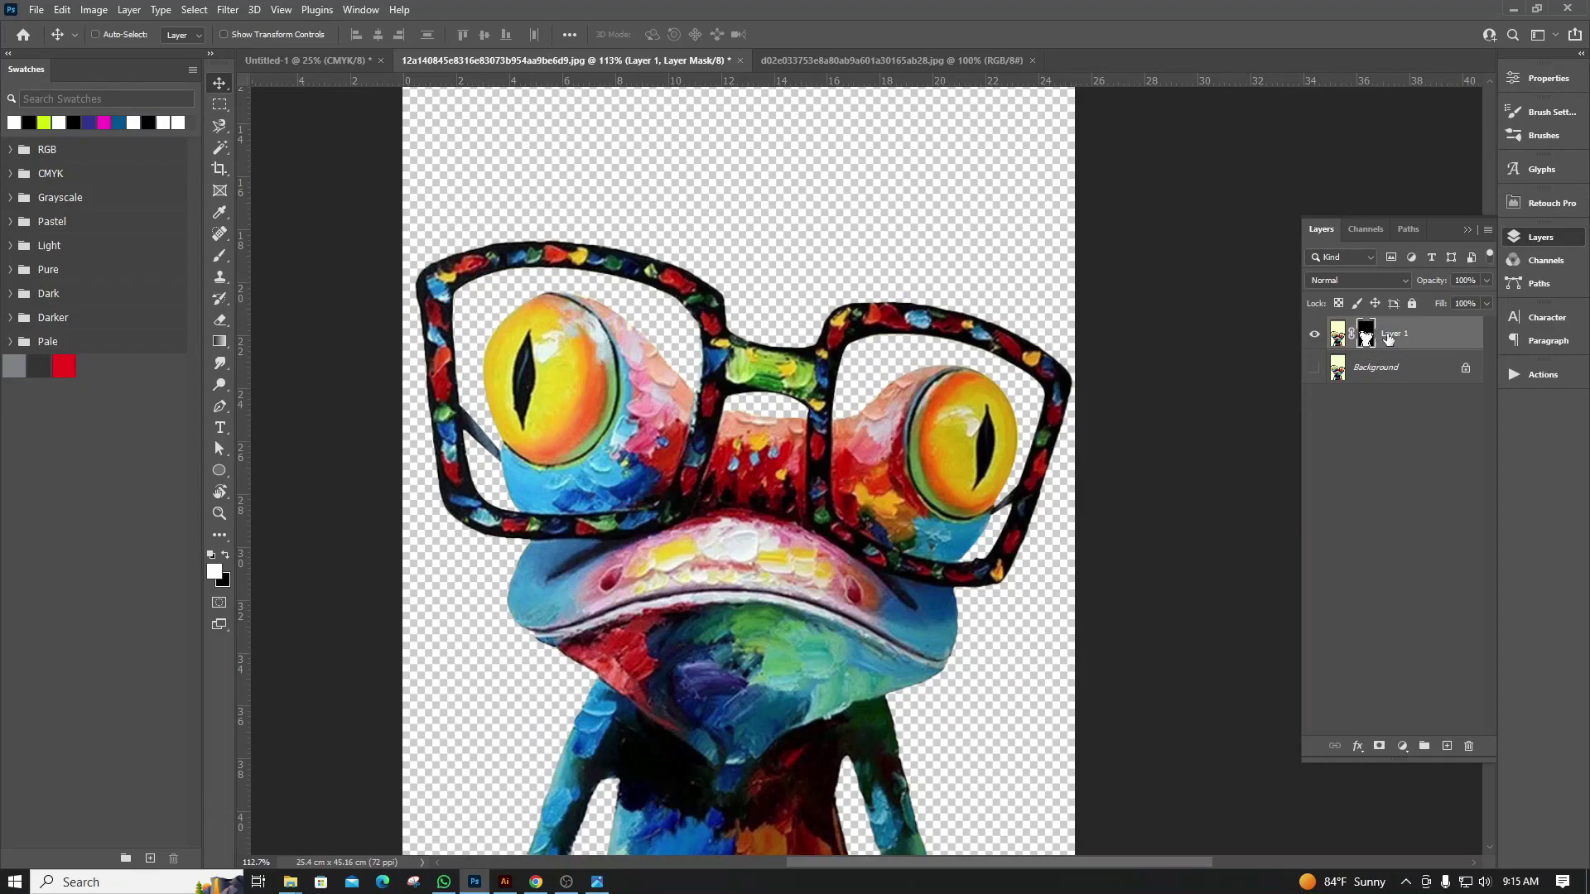
# Duplicate Layer 1 and permanently apply the copy's mask to its pixels
pyautogui.hotkey('ctrl', 'j')
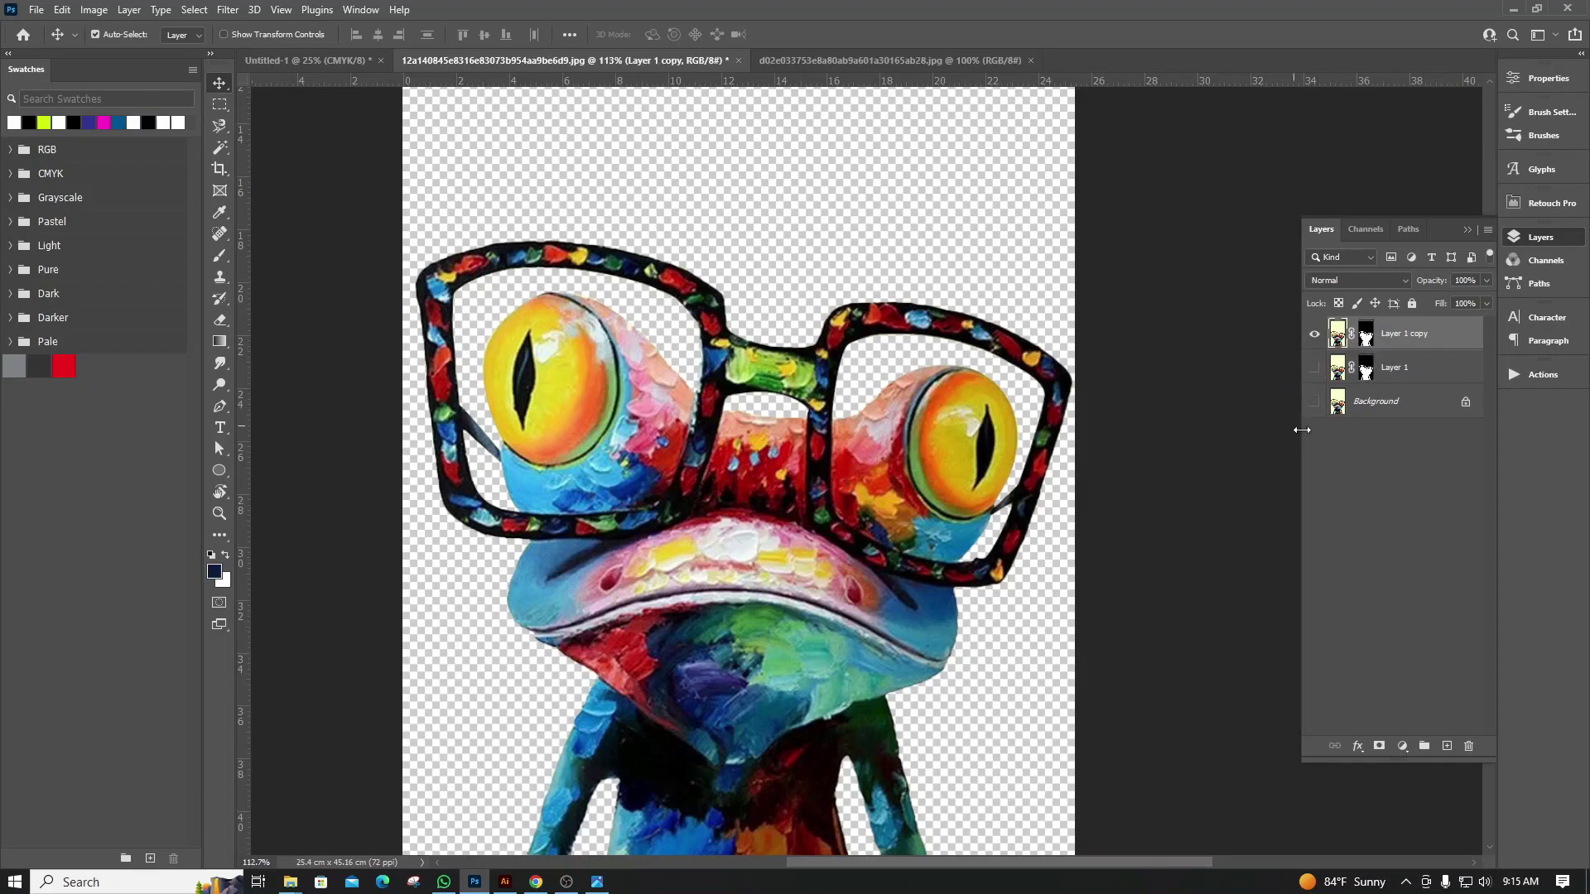
pyautogui.click(1366, 335)
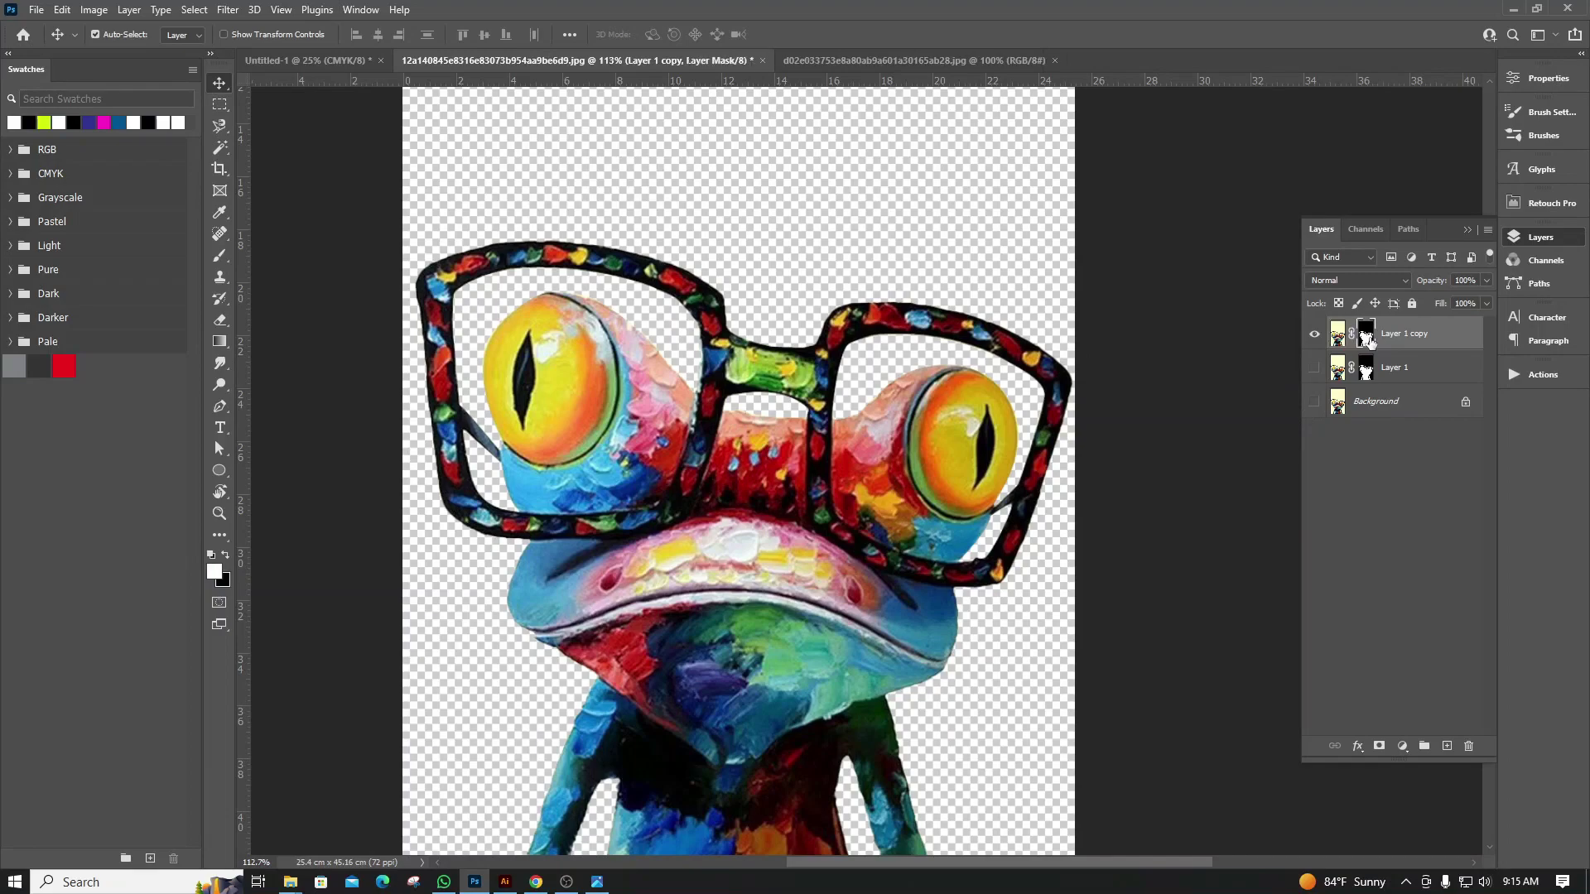
pyautogui.click(1467, 748)
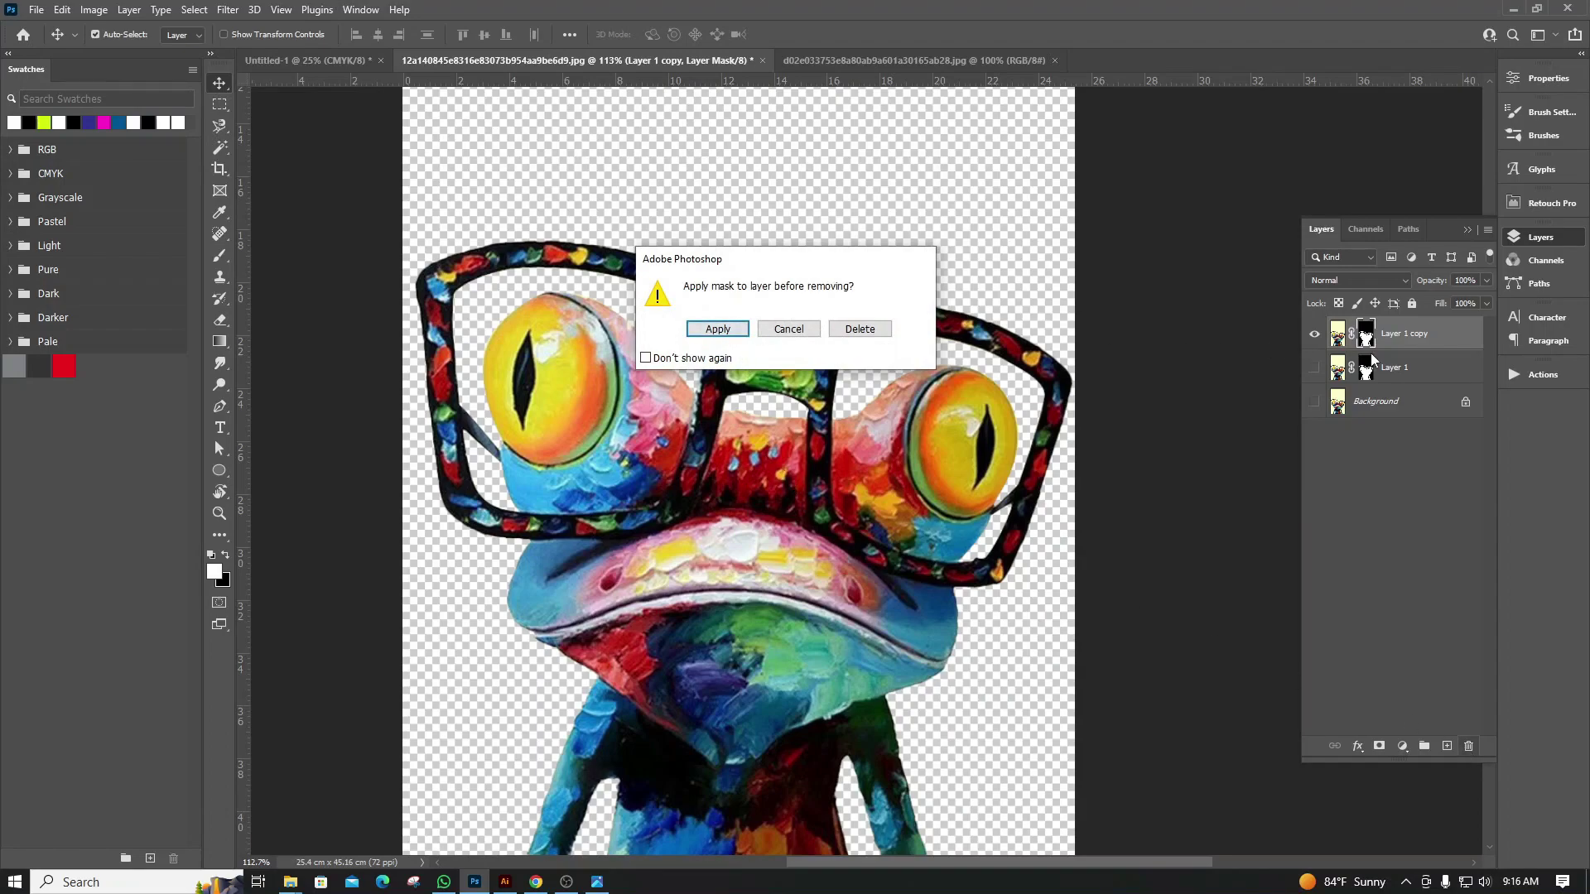
pyautogui.click(717, 330)
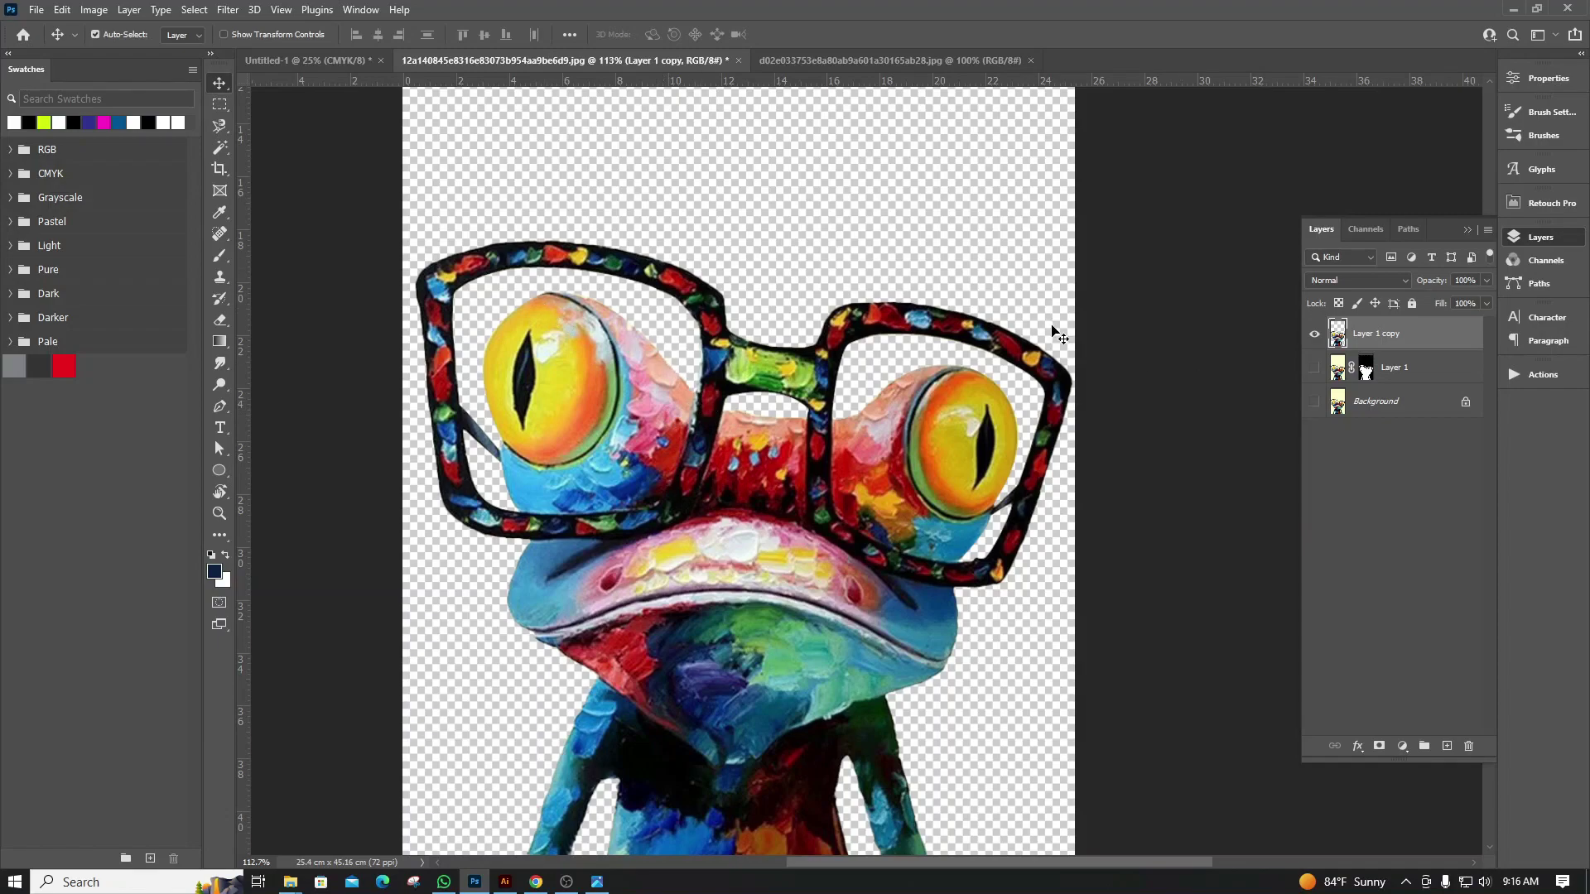
# In the Camera Raw Filter, set Detail to Sharpening 32 and Noise Reduction 35
pyautogui.click(224, 13)
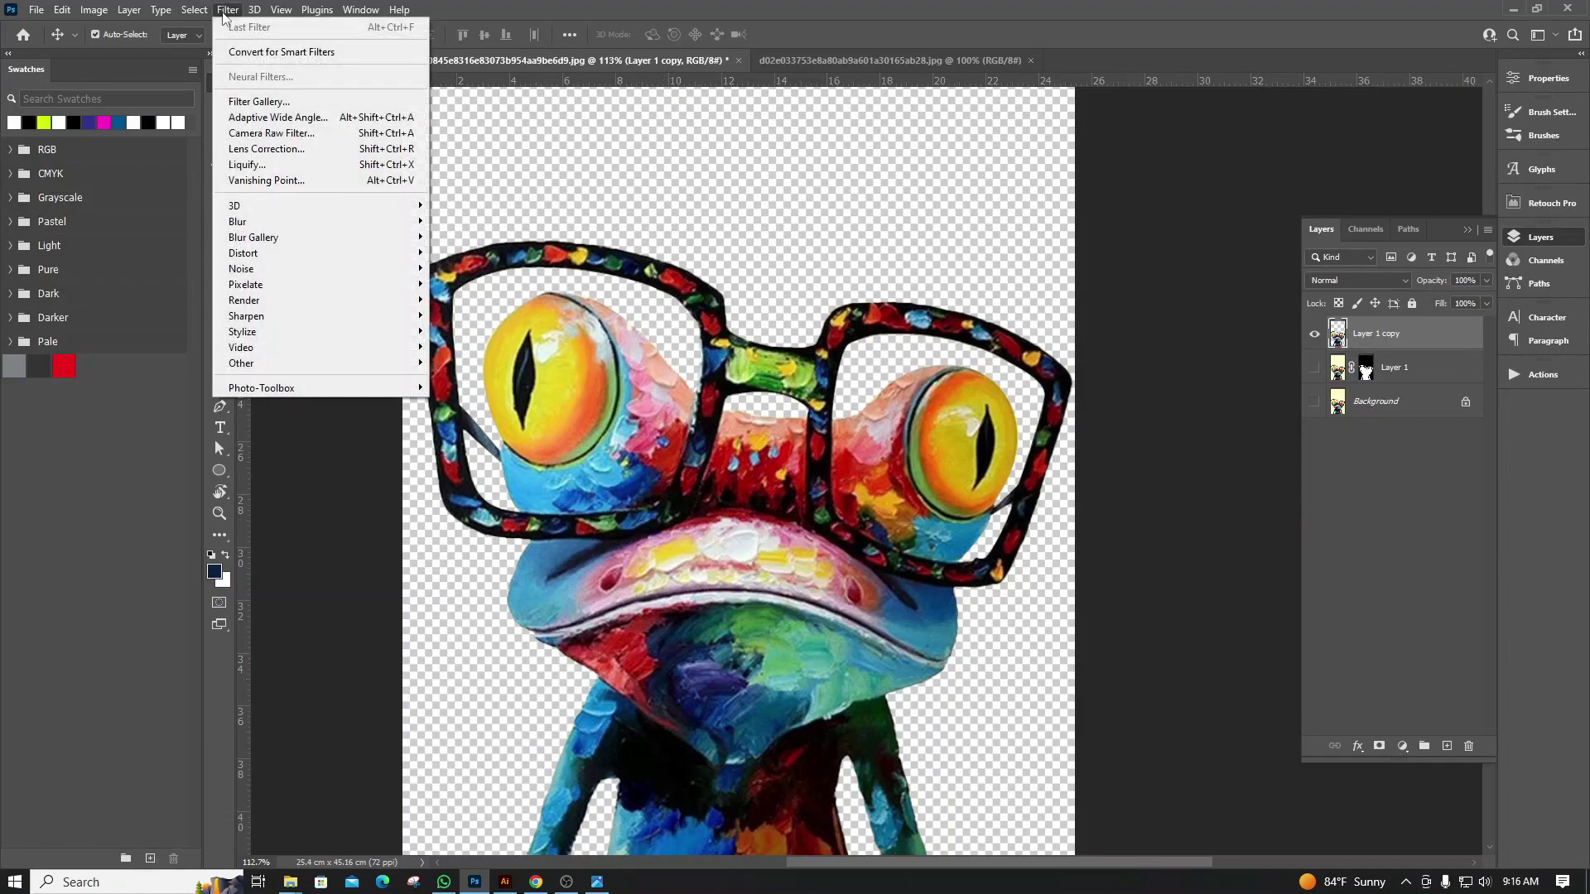
pyautogui.click(237, 133)
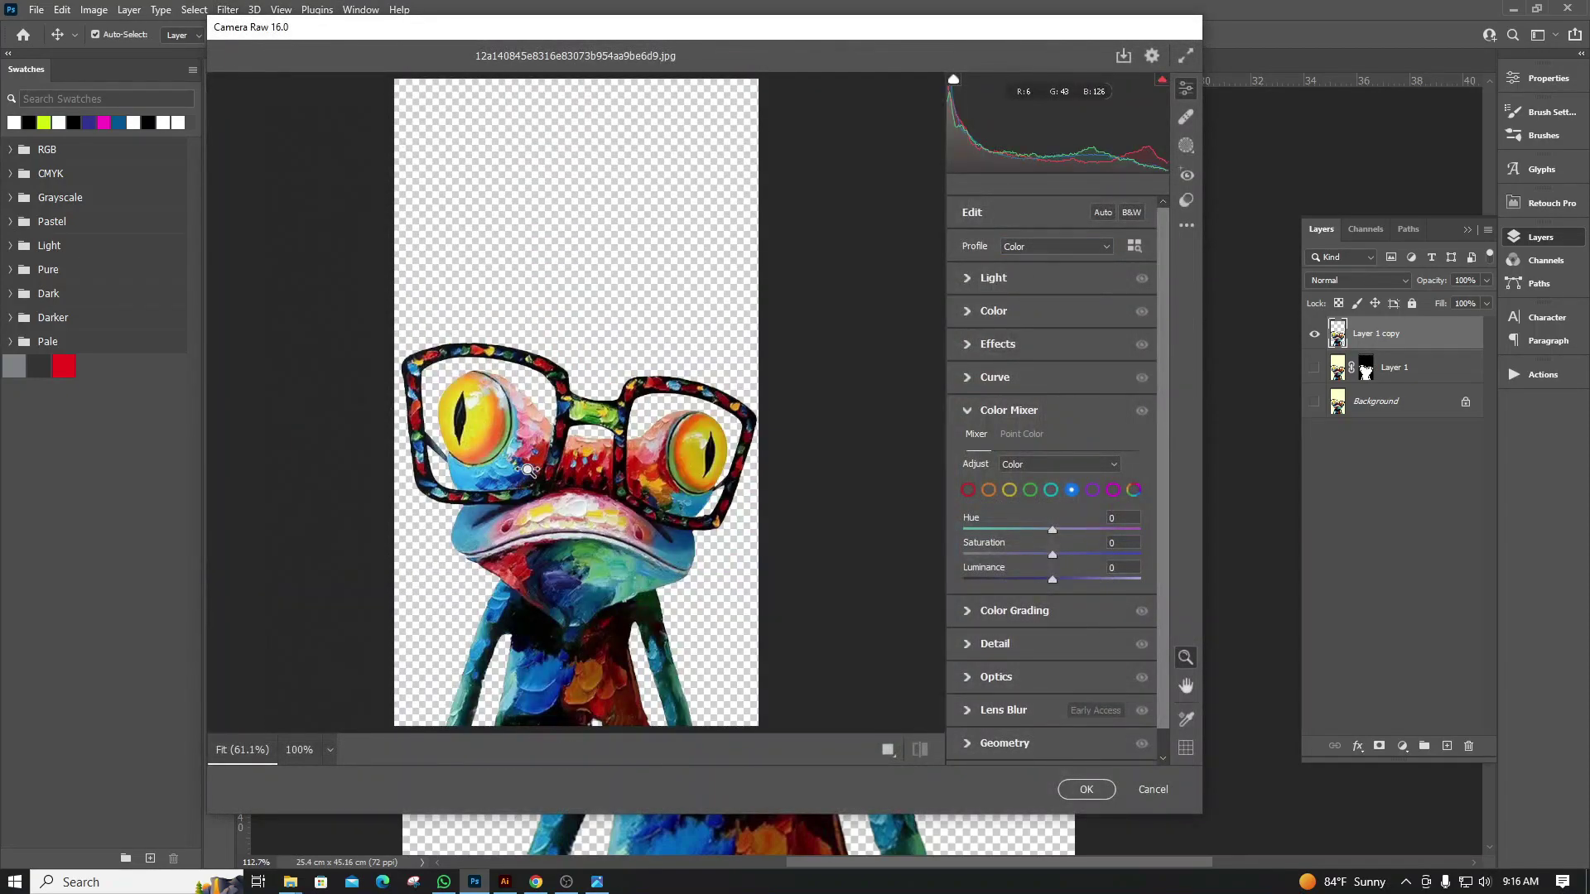
pyautogui.moveTo(526, 489); pyautogui.dragTo(589, 443)
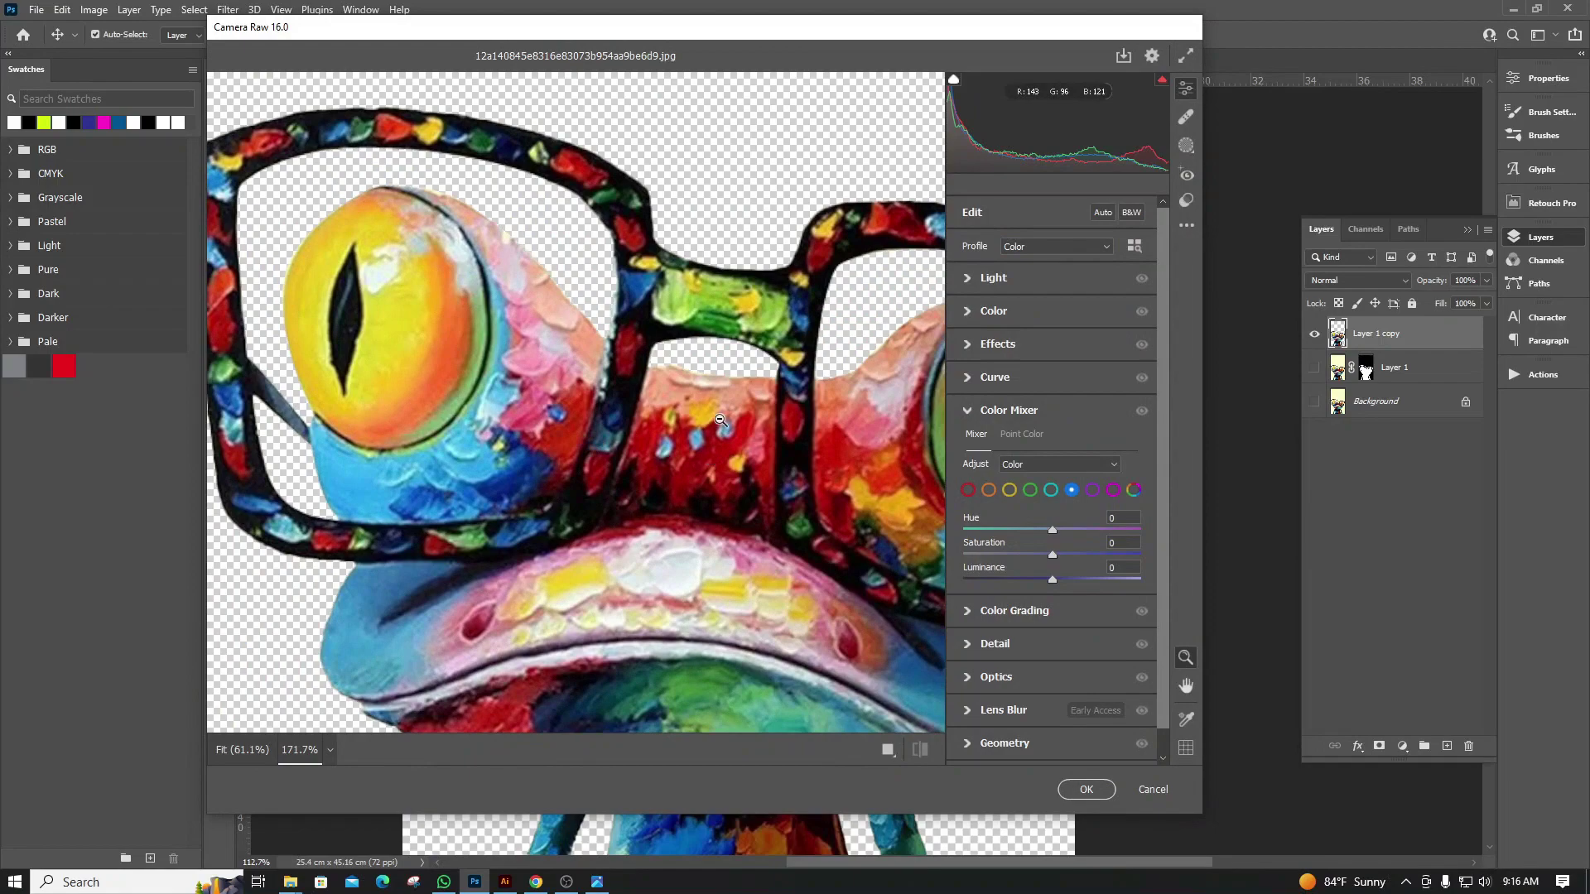
pyautogui.click(974, 648)
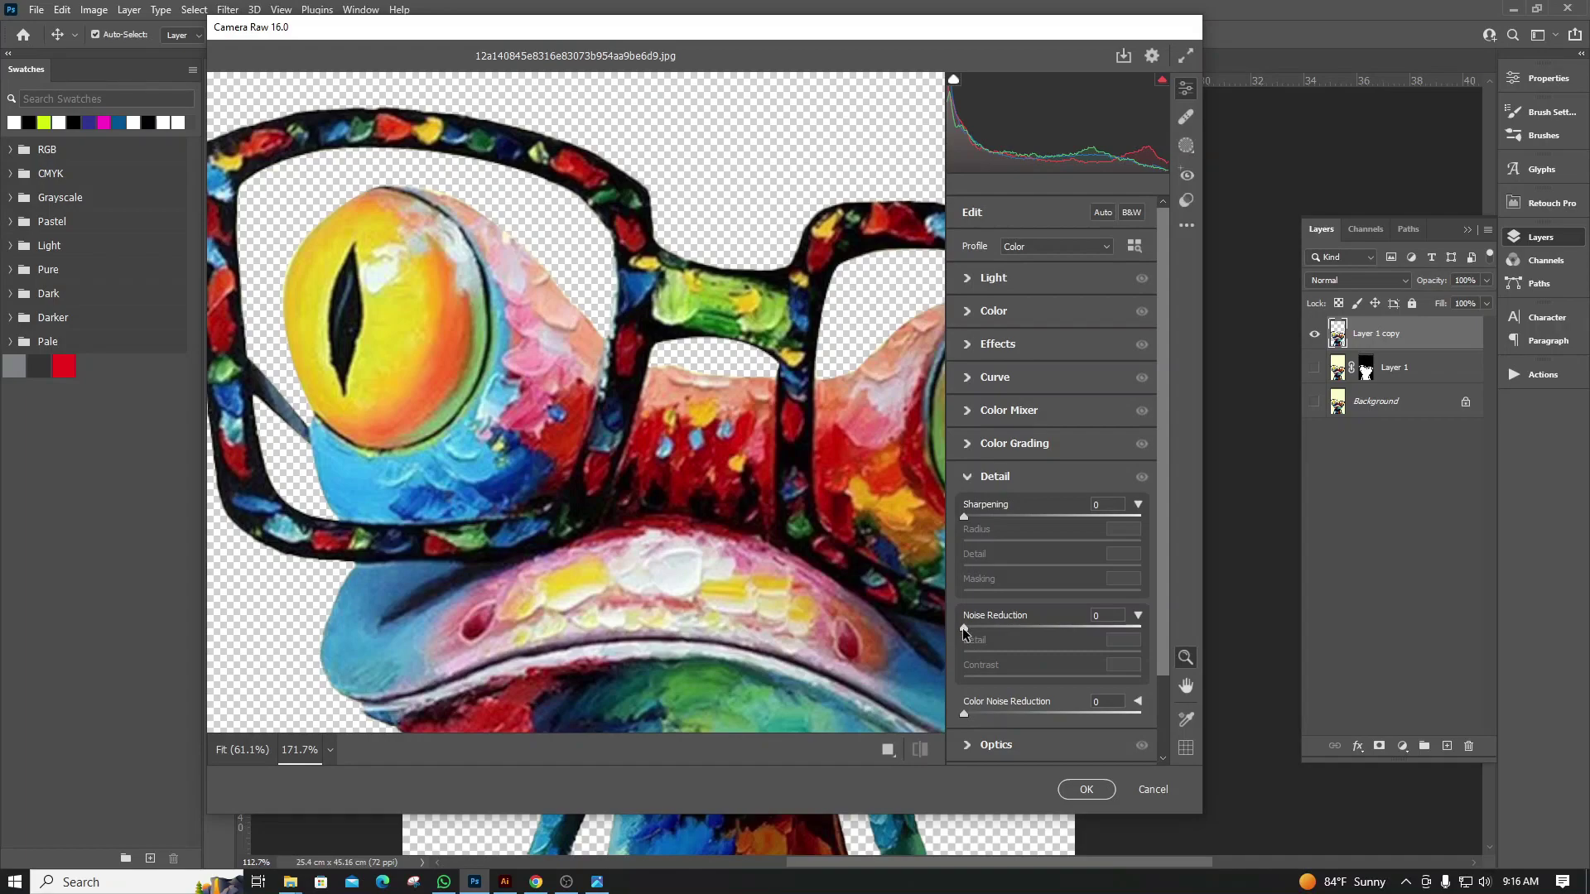
pyautogui.moveTo(963, 627); pyautogui.dragTo(985, 629)
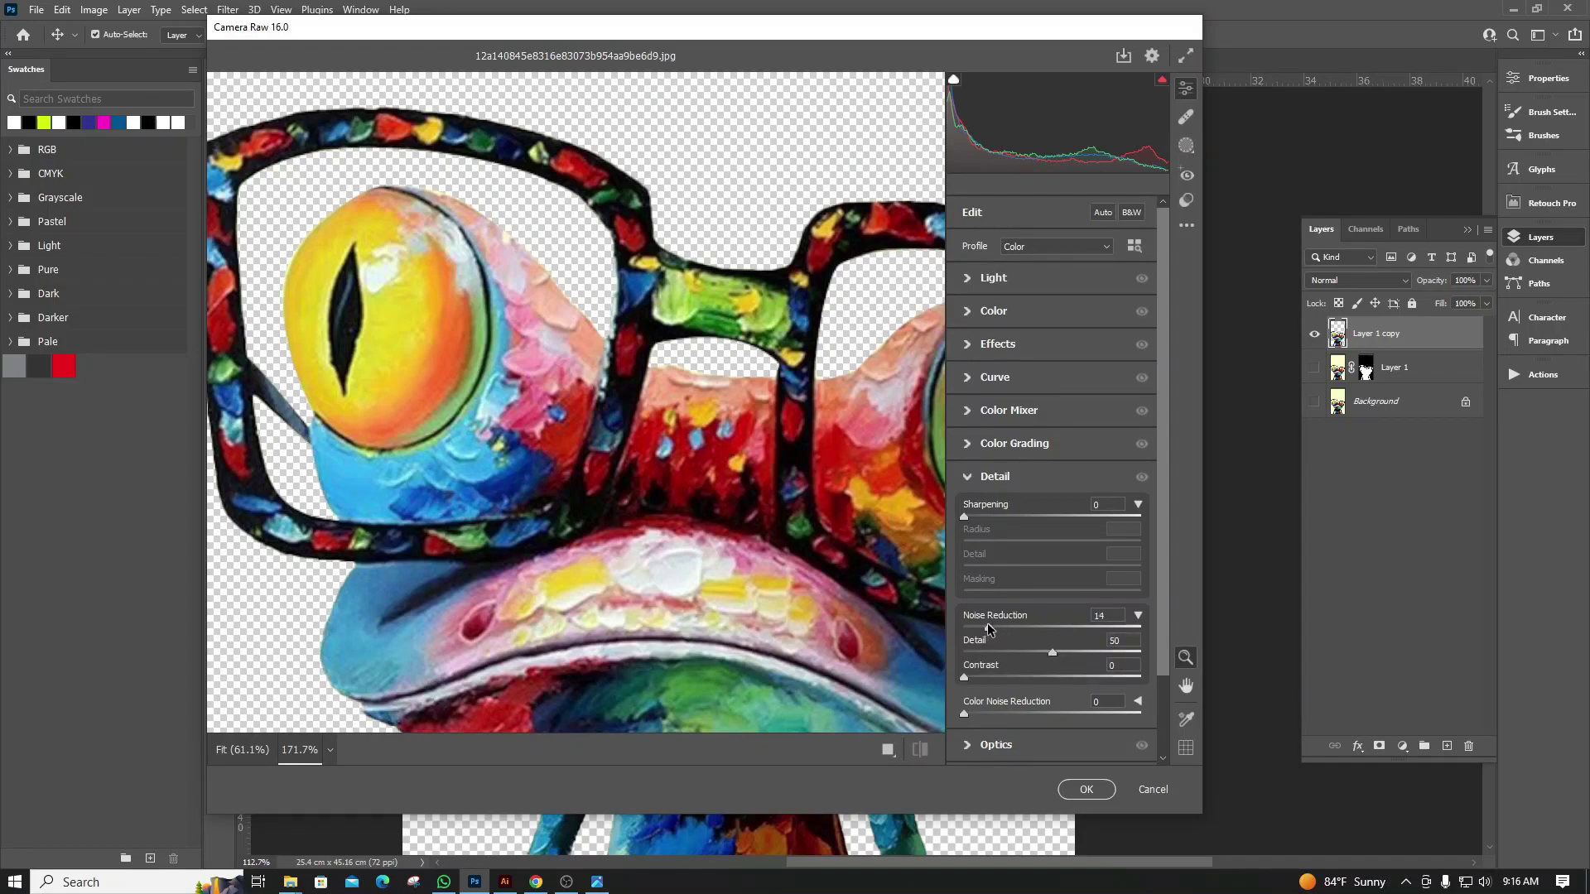
pyautogui.moveTo(987, 622)
pyautogui.mouseDown()
pyautogui.moveTo(934, 623)
pyautogui.moveTo(985, 627)
pyautogui.mouseUp()
pyautogui.moveTo(1108, 626)
pyautogui.mouseDown()
pyautogui.moveTo(1010, 631)
pyautogui.moveTo(1148, 627)
pyautogui.moveTo(1027, 626)
pyautogui.mouseUp()
pyautogui.moveTo(970, 518); pyautogui.dragTo(995, 520)
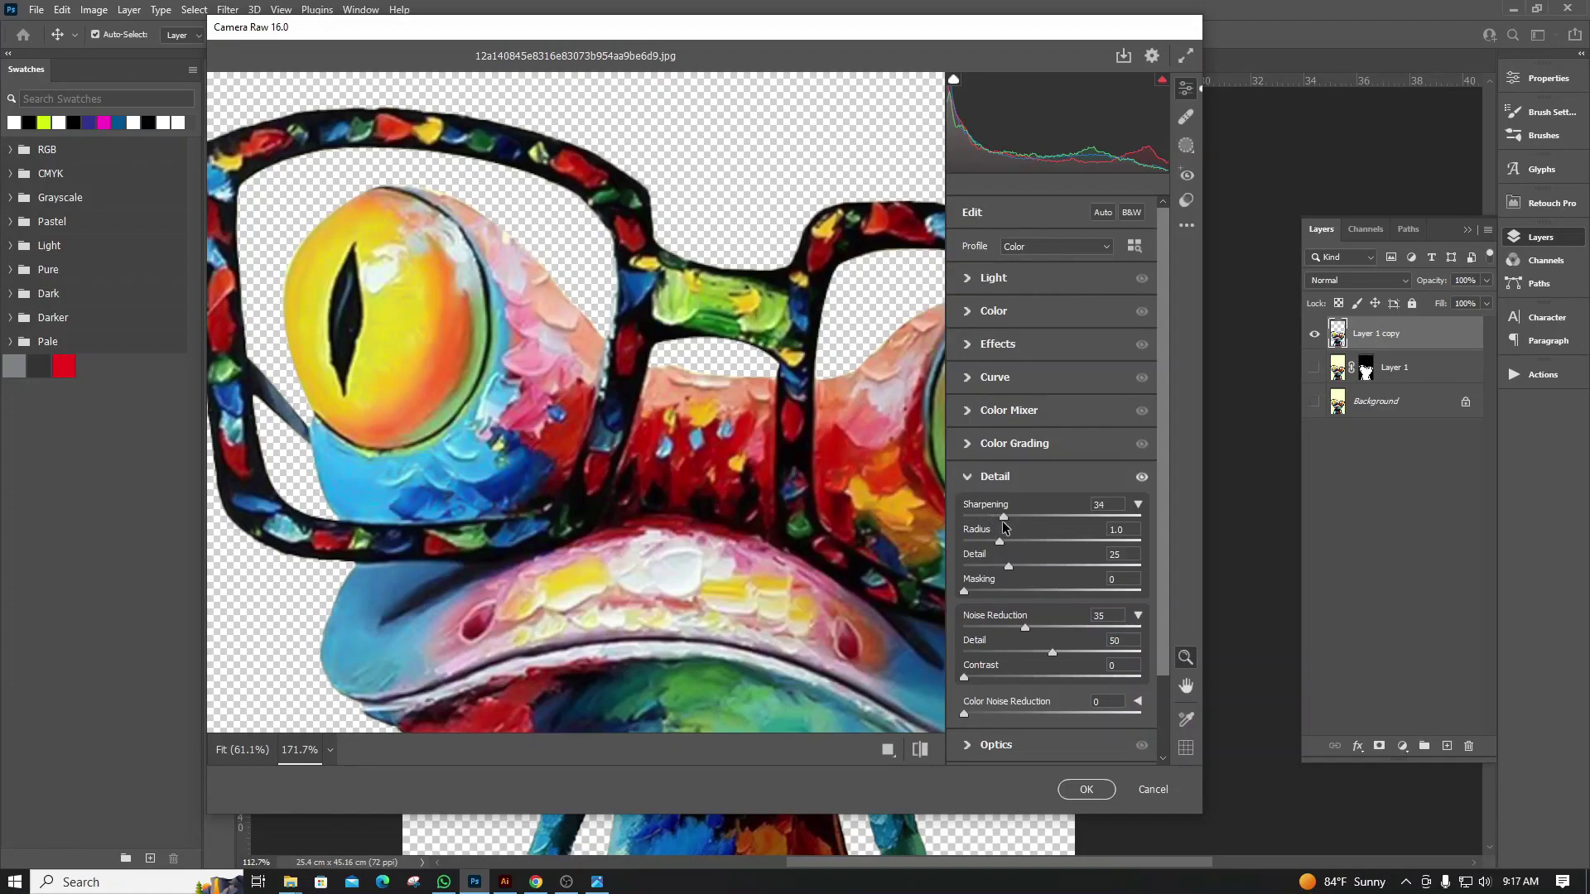
pyautogui.moveTo(1008, 531); pyautogui.dragTo(1003, 532)
pyautogui.moveTo(660, 515); pyautogui.dragTo(650, 496)
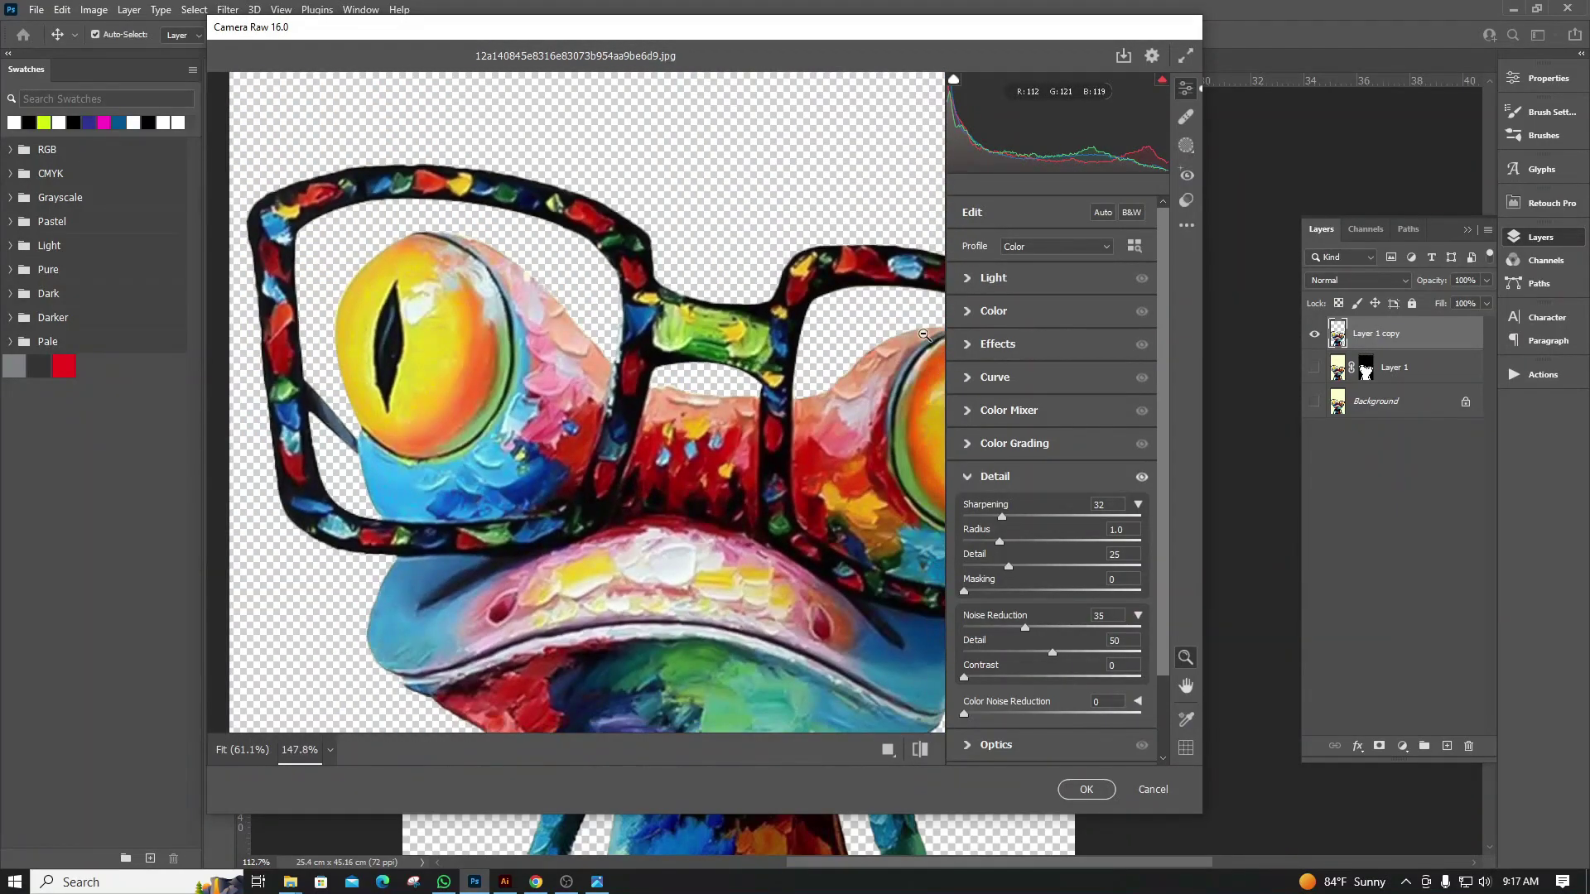
# Raise Clarity to +24 in Effects and apply the Camera Raw filter to the layer
pyautogui.click(971, 282)
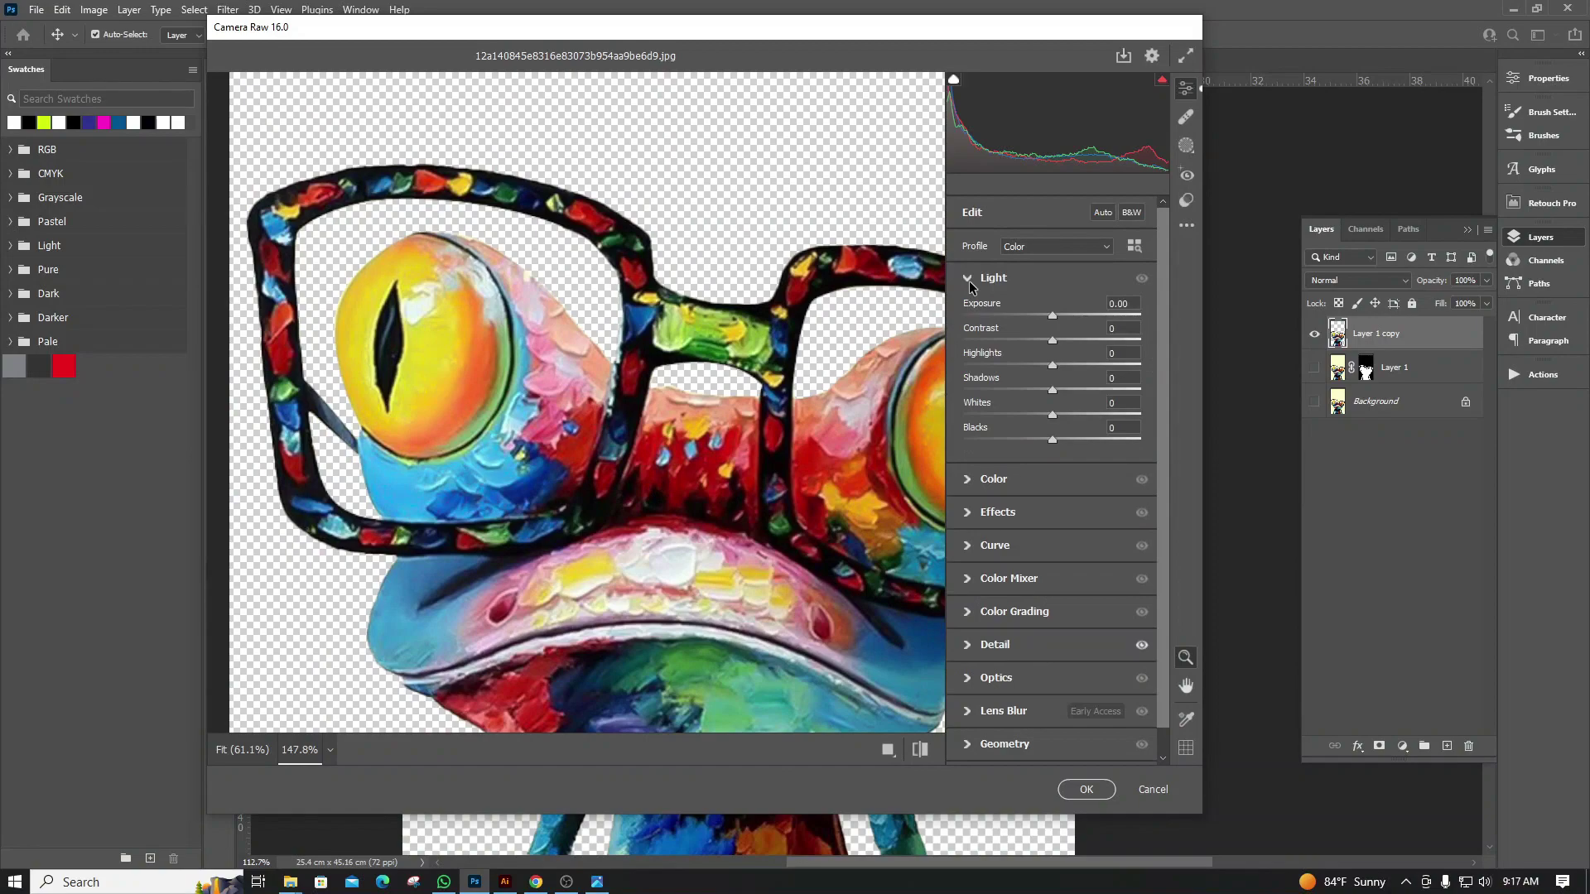
pyautogui.click(968, 649)
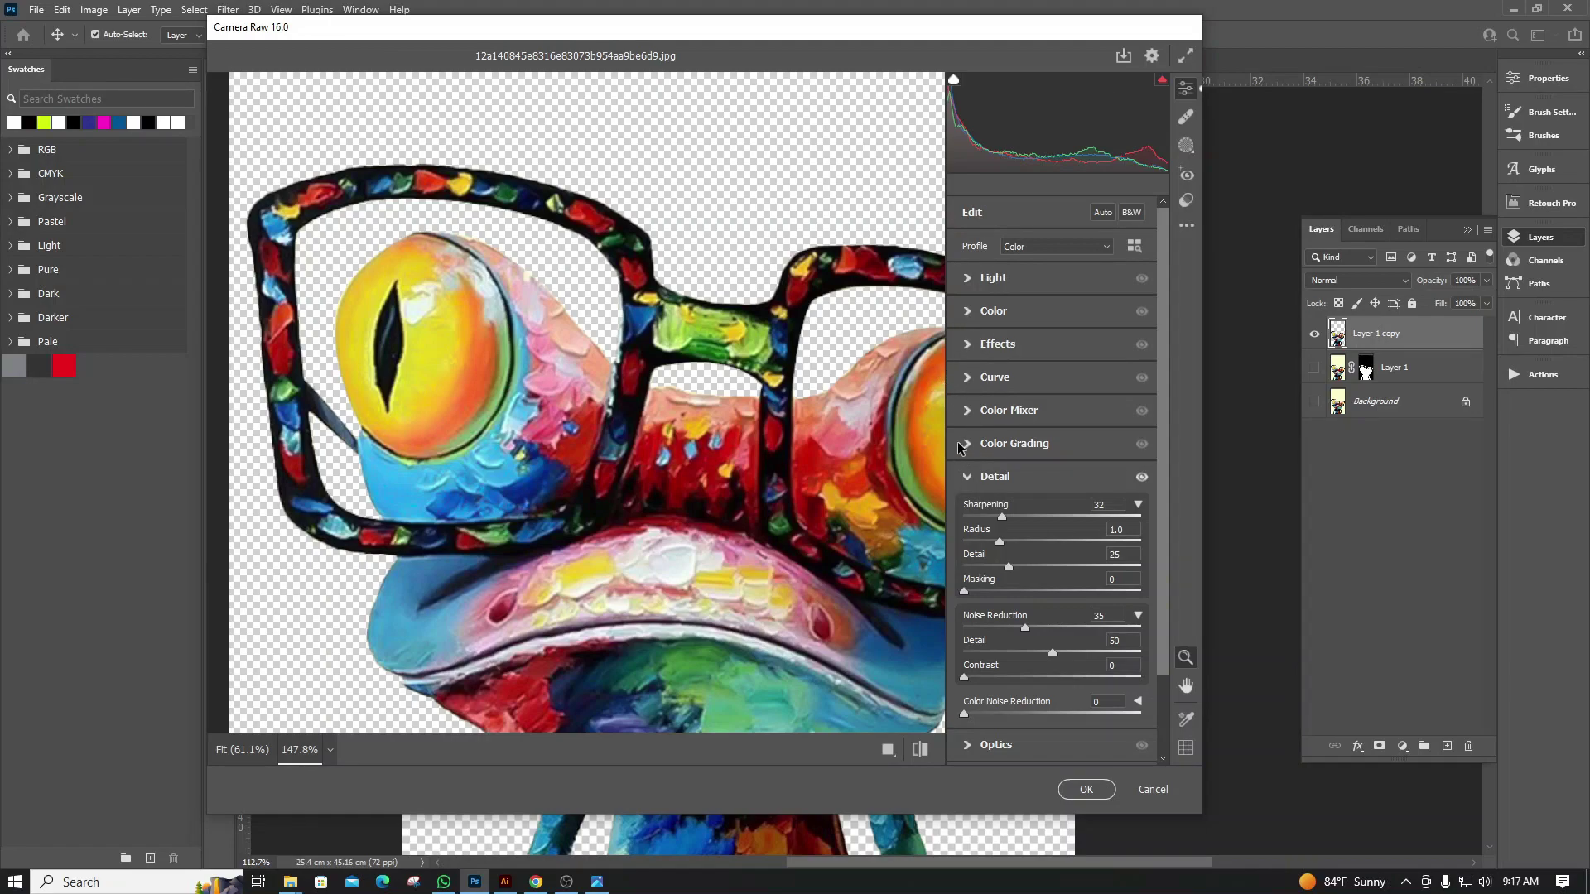
pyautogui.click(970, 346)
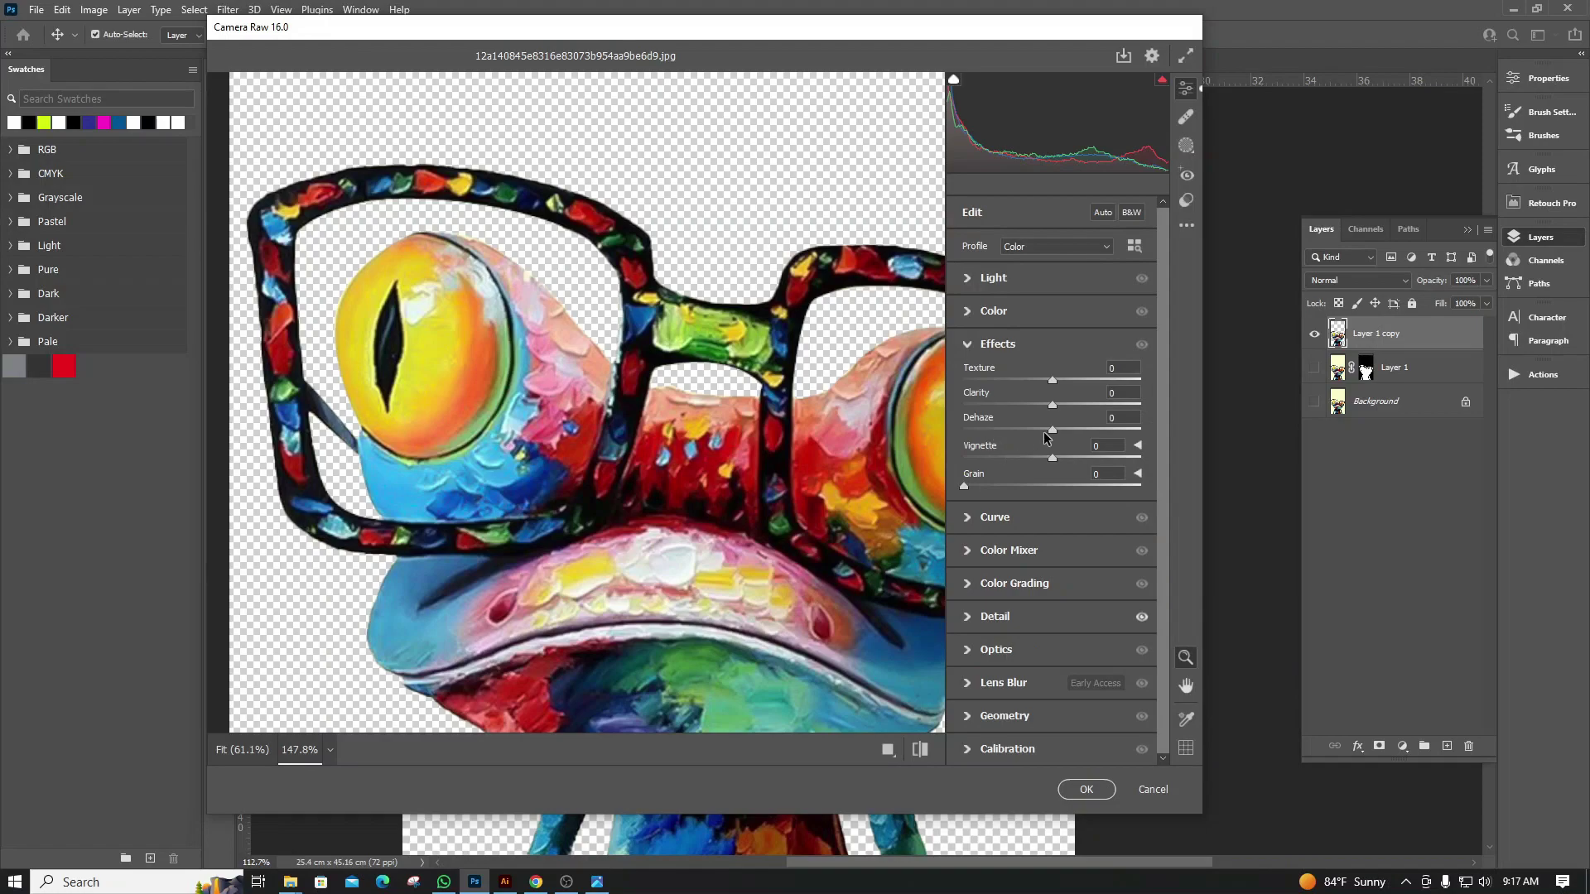
pyautogui.moveTo(1051, 405); pyautogui.dragTo(1077, 423)
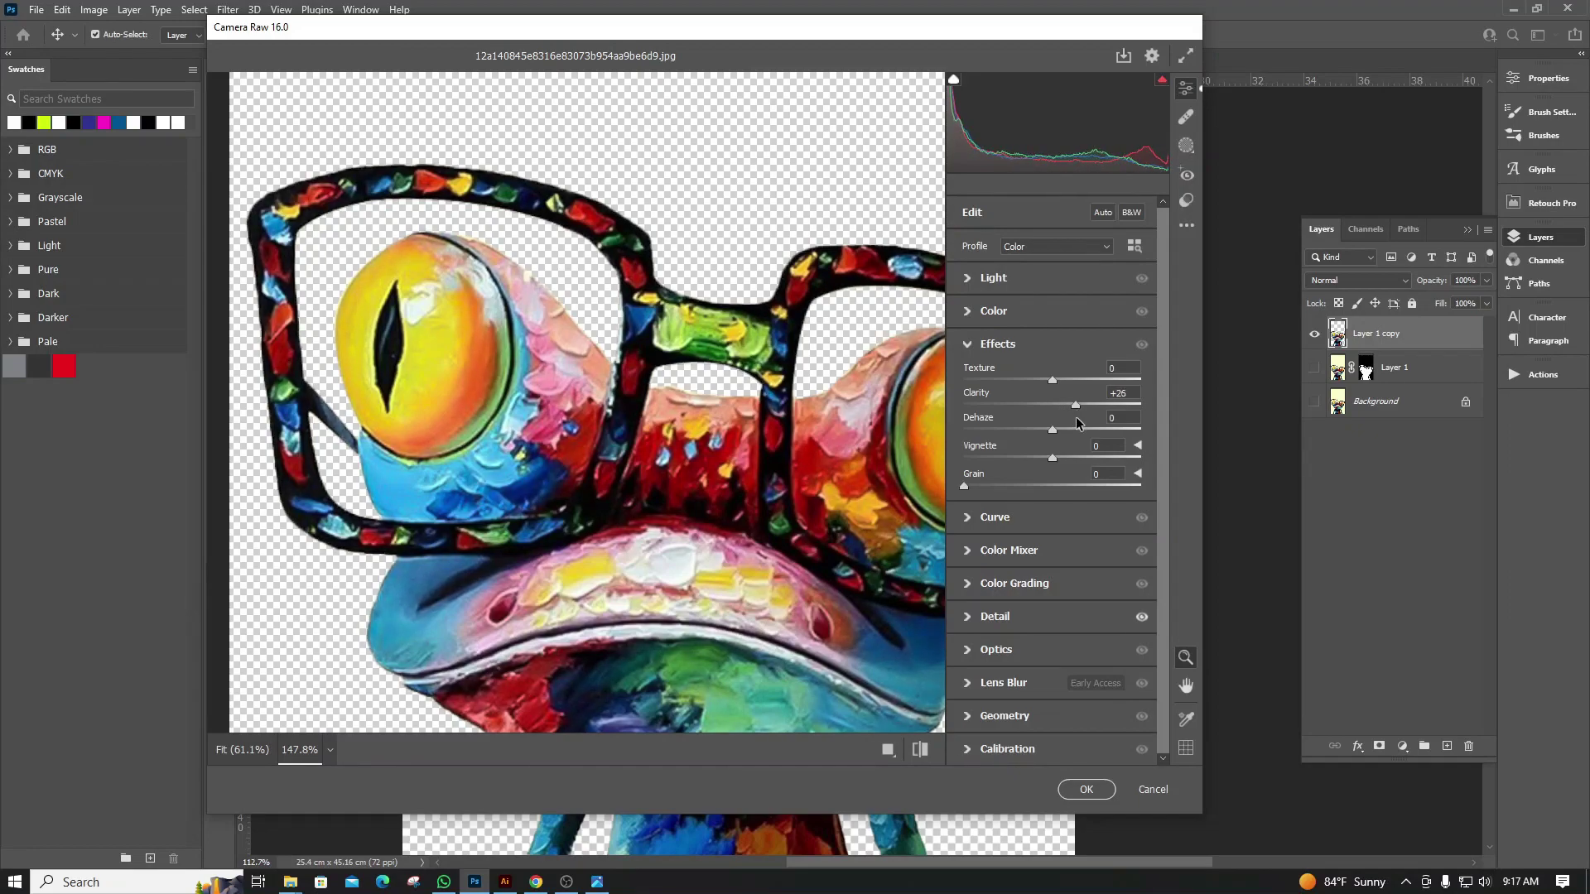
pyautogui.click(1078, 789)
# Drag the frog cutout into the A3 layout and place it at the page bottom
pyautogui.scroll(-3, 865, 479)
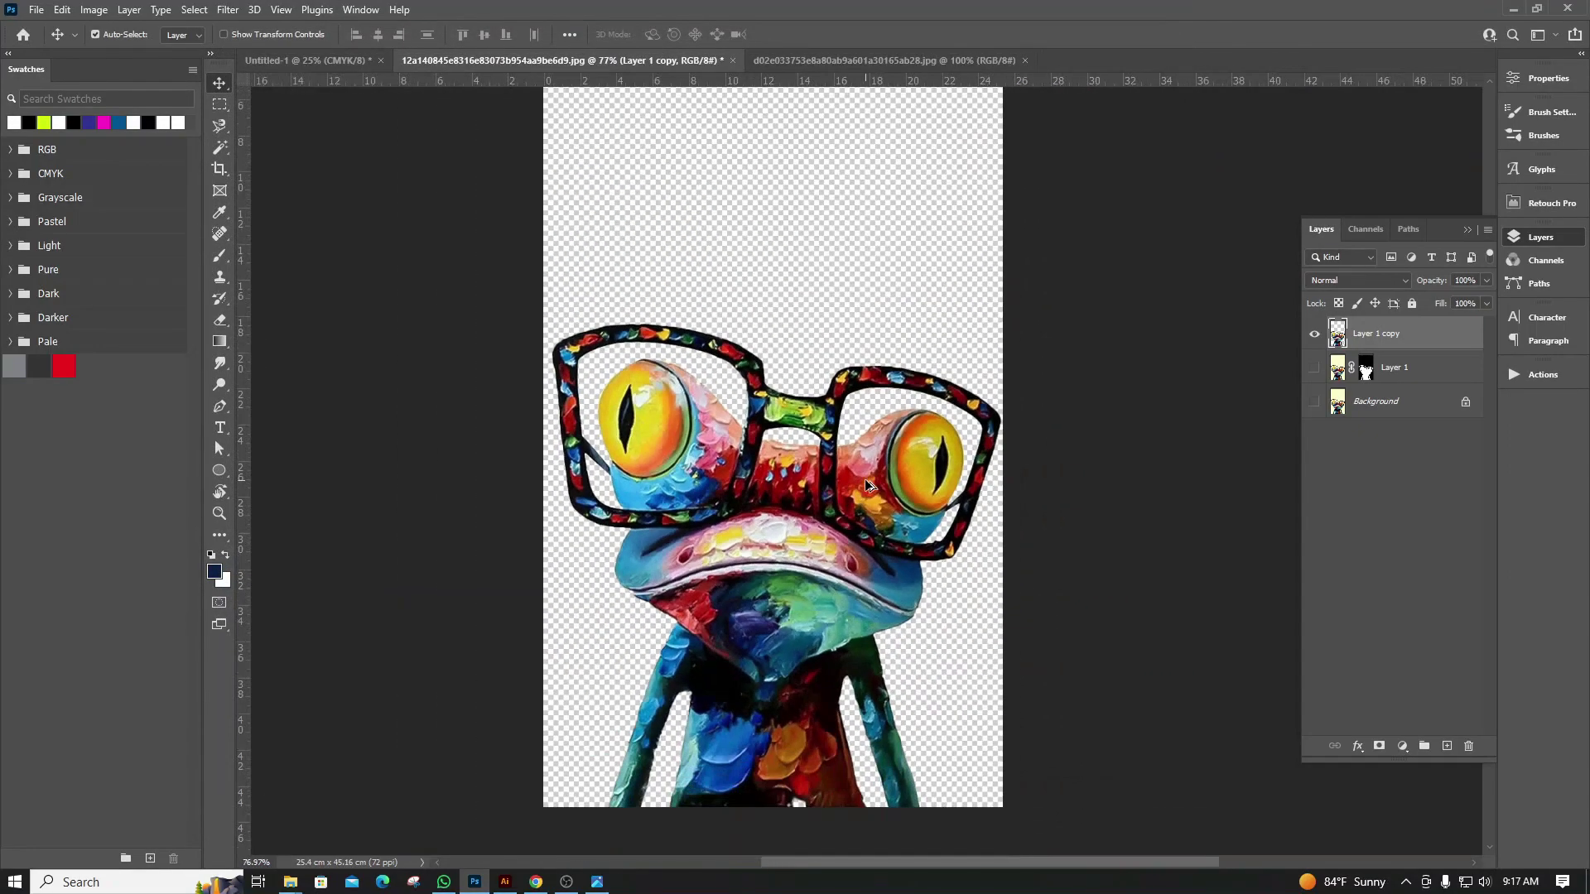
pyautogui.scroll(1, 861, 517)
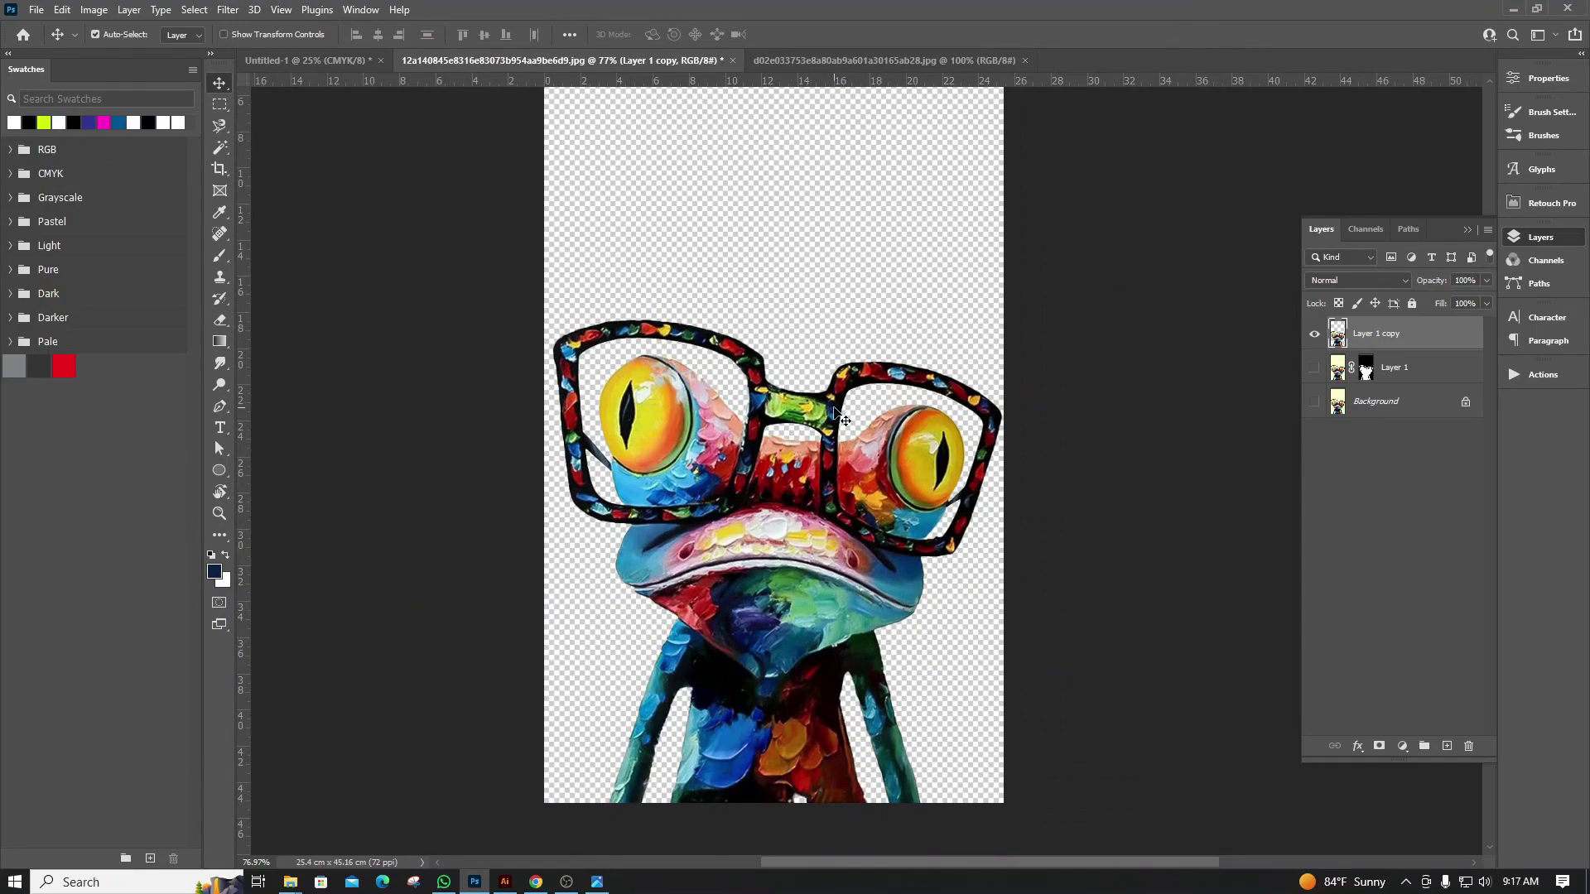
pyautogui.scroll(1, 807, 431)
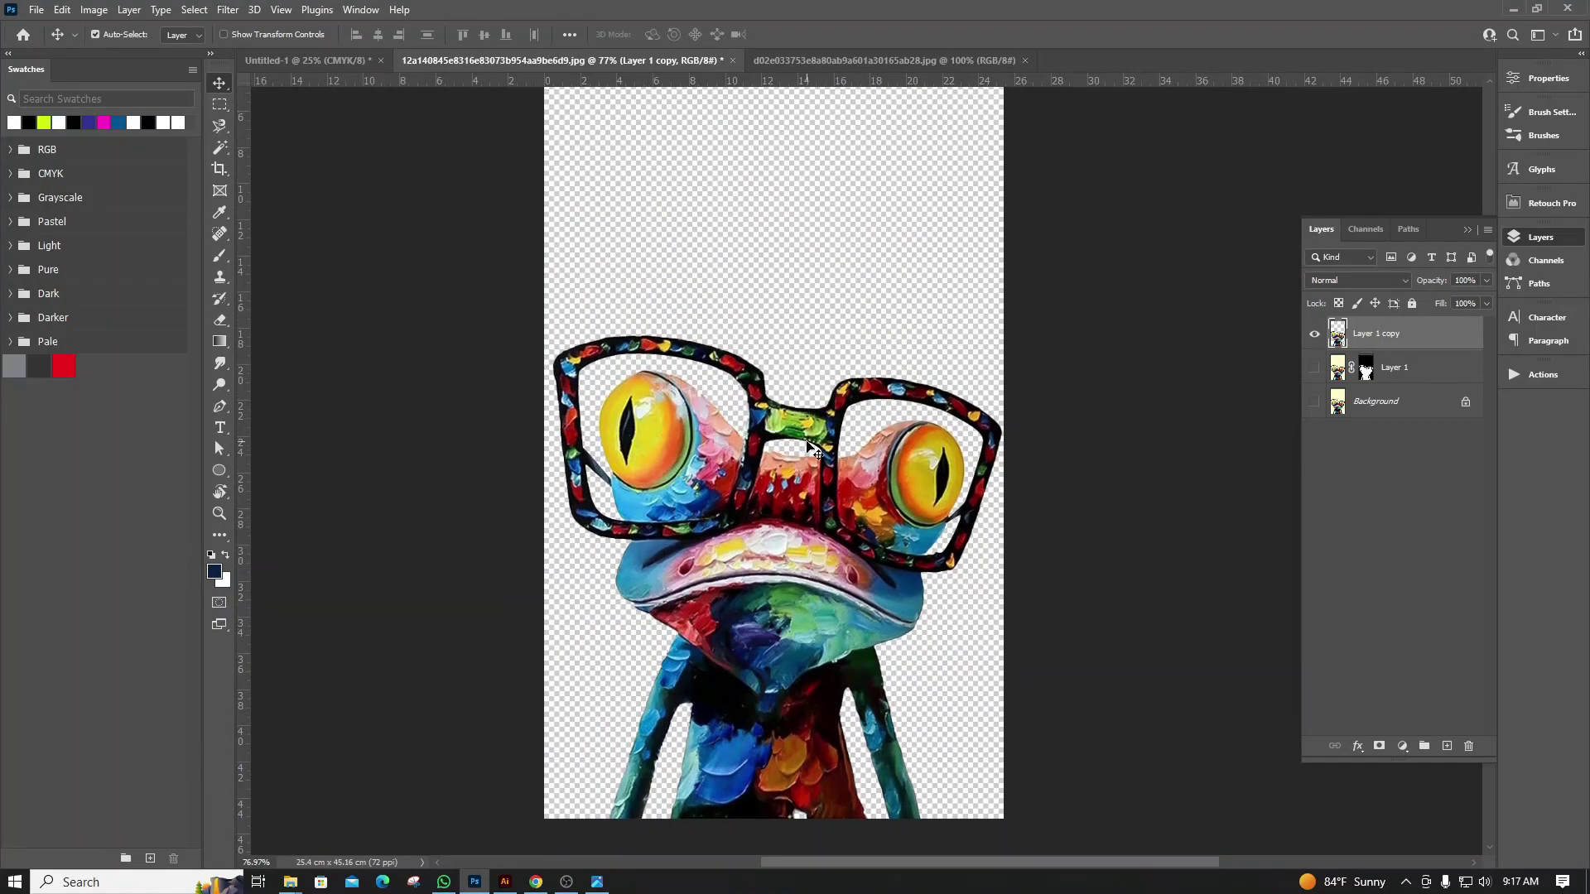
pyautogui.moveTo(819, 443); pyautogui.dragTo(340, 64)
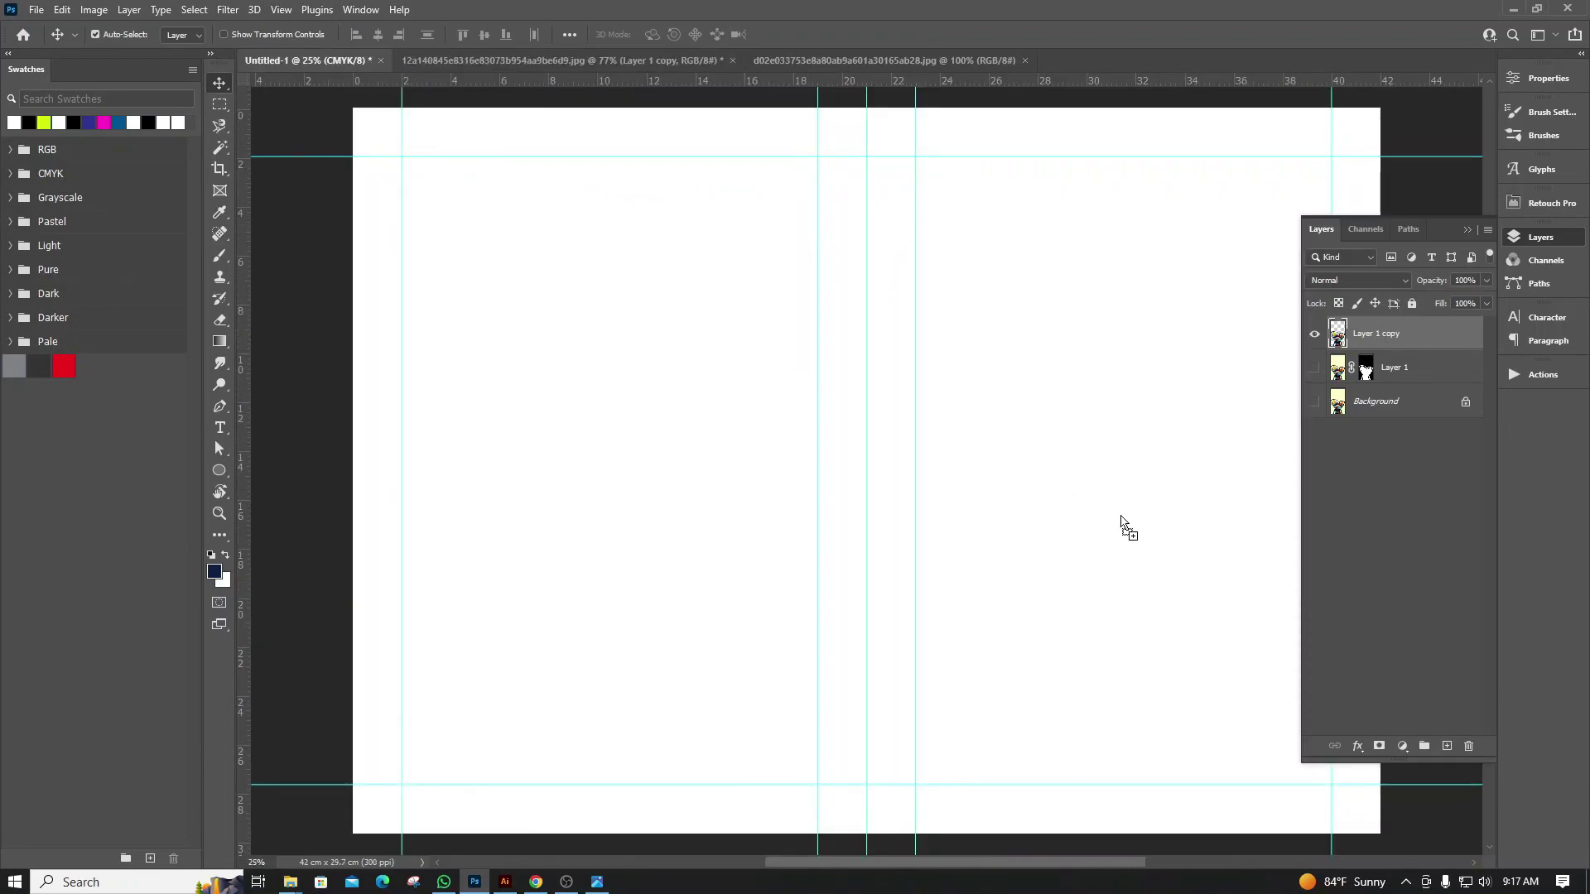
pyautogui.moveTo(339, 63); pyautogui.dragTo(1118, 525)
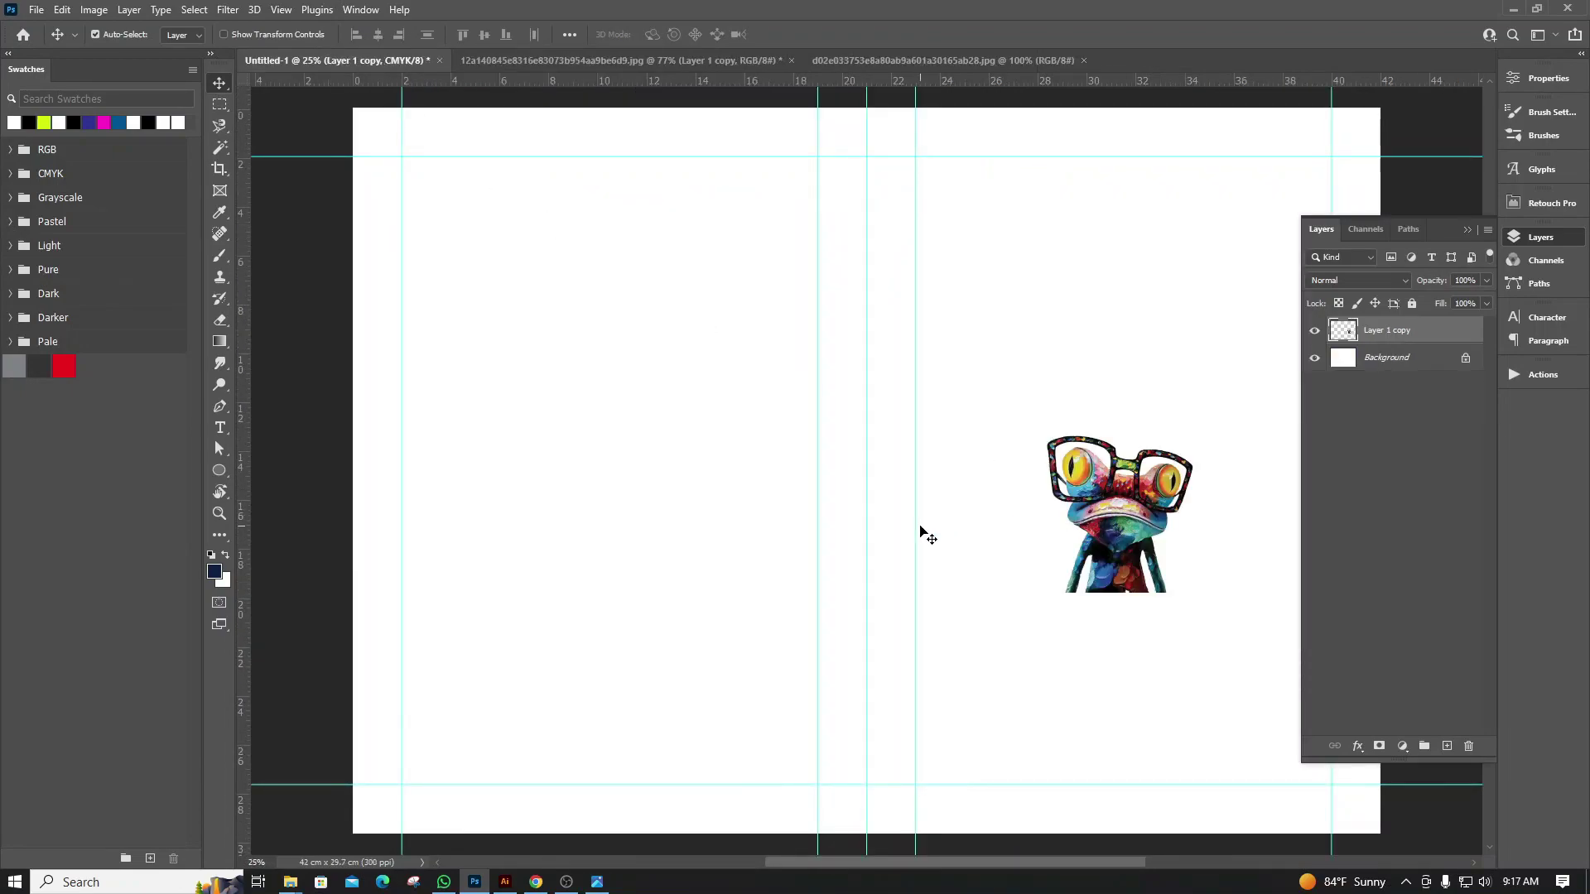
pyautogui.scroll(-3, 394, 461)
pyautogui.scroll(1, 939, 447)
pyautogui.scroll(-1, 986, 479)
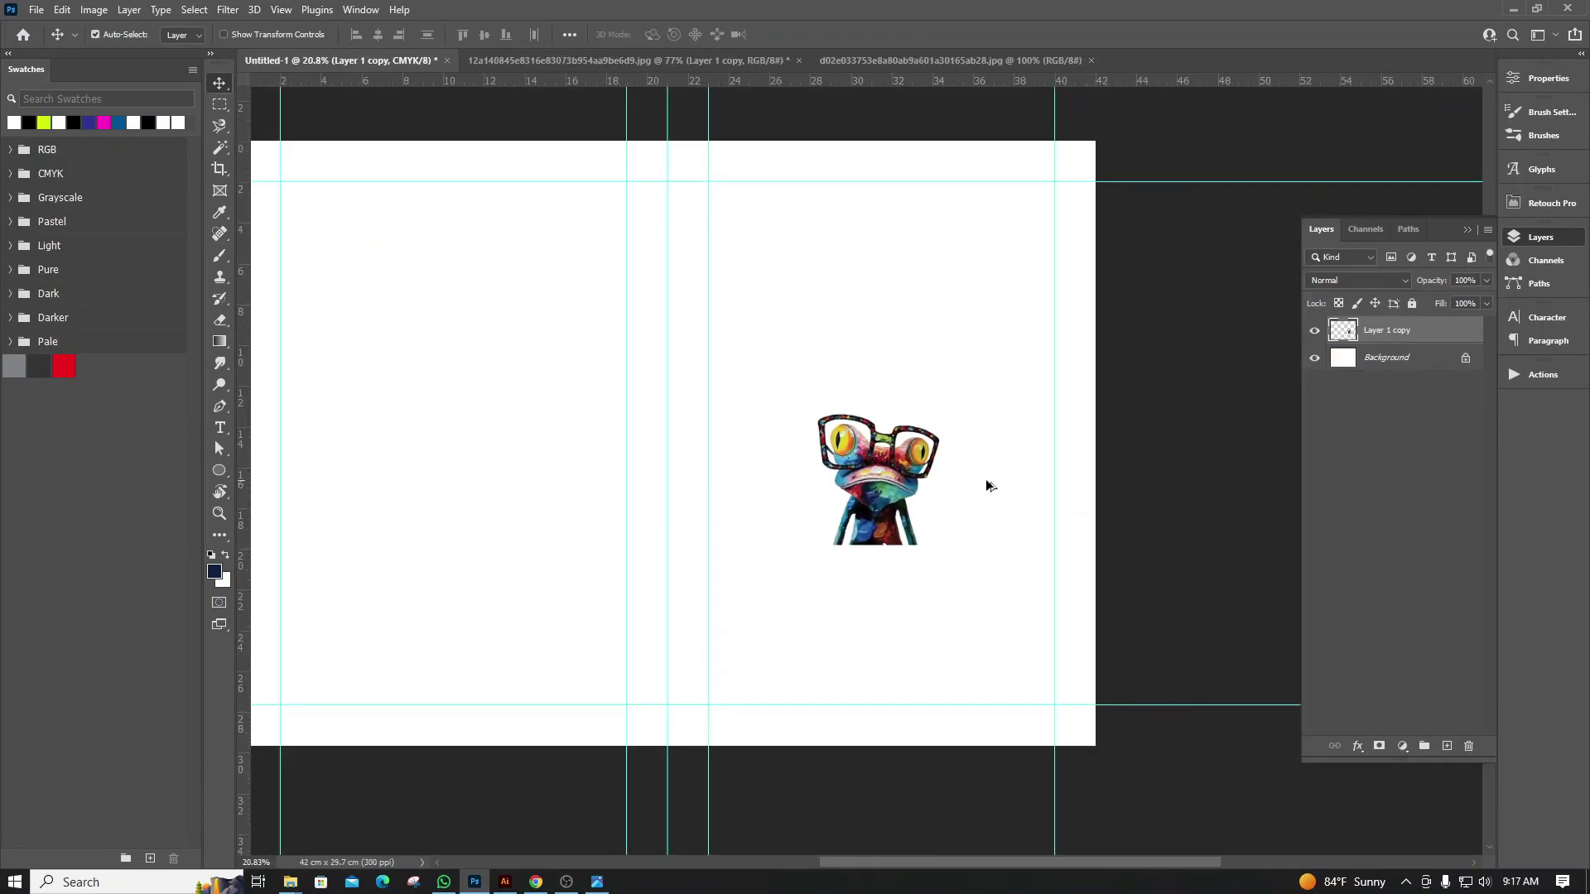
pyautogui.scroll(1, 896, 476)
pyautogui.moveTo(863, 479); pyautogui.dragTo(813, 723)
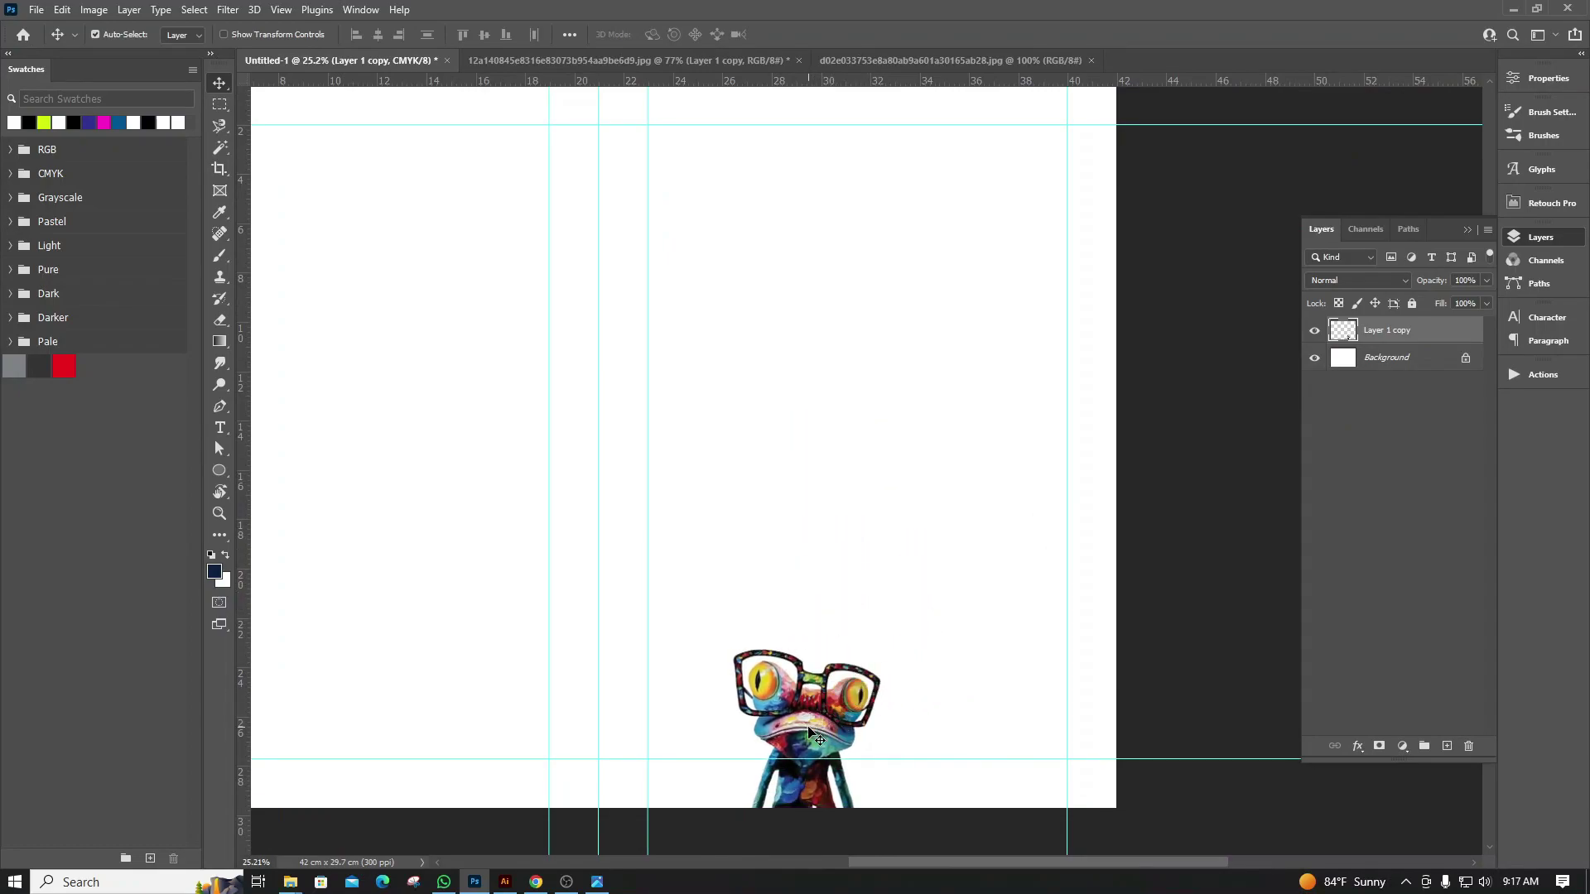
pyautogui.moveTo(804, 729); pyautogui.dragTo(791, 729)
# Scale the frog up to about 249% and shift it slightly left
pyautogui.hotkey('ctrl', 't')
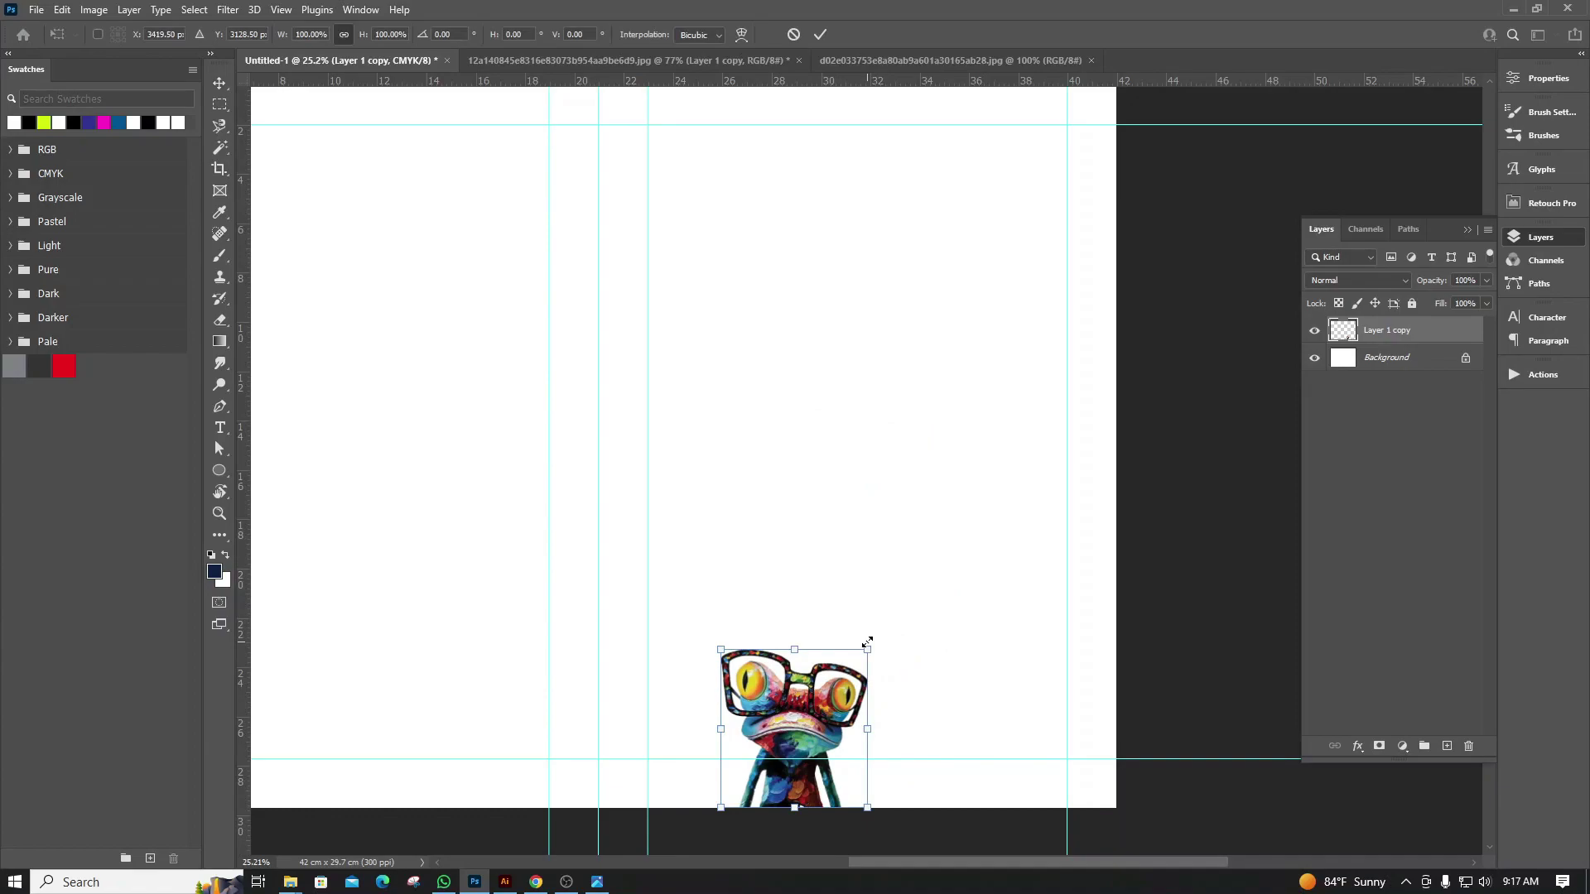
pyautogui.moveTo(868, 650); pyautogui.dragTo(1063, 438)
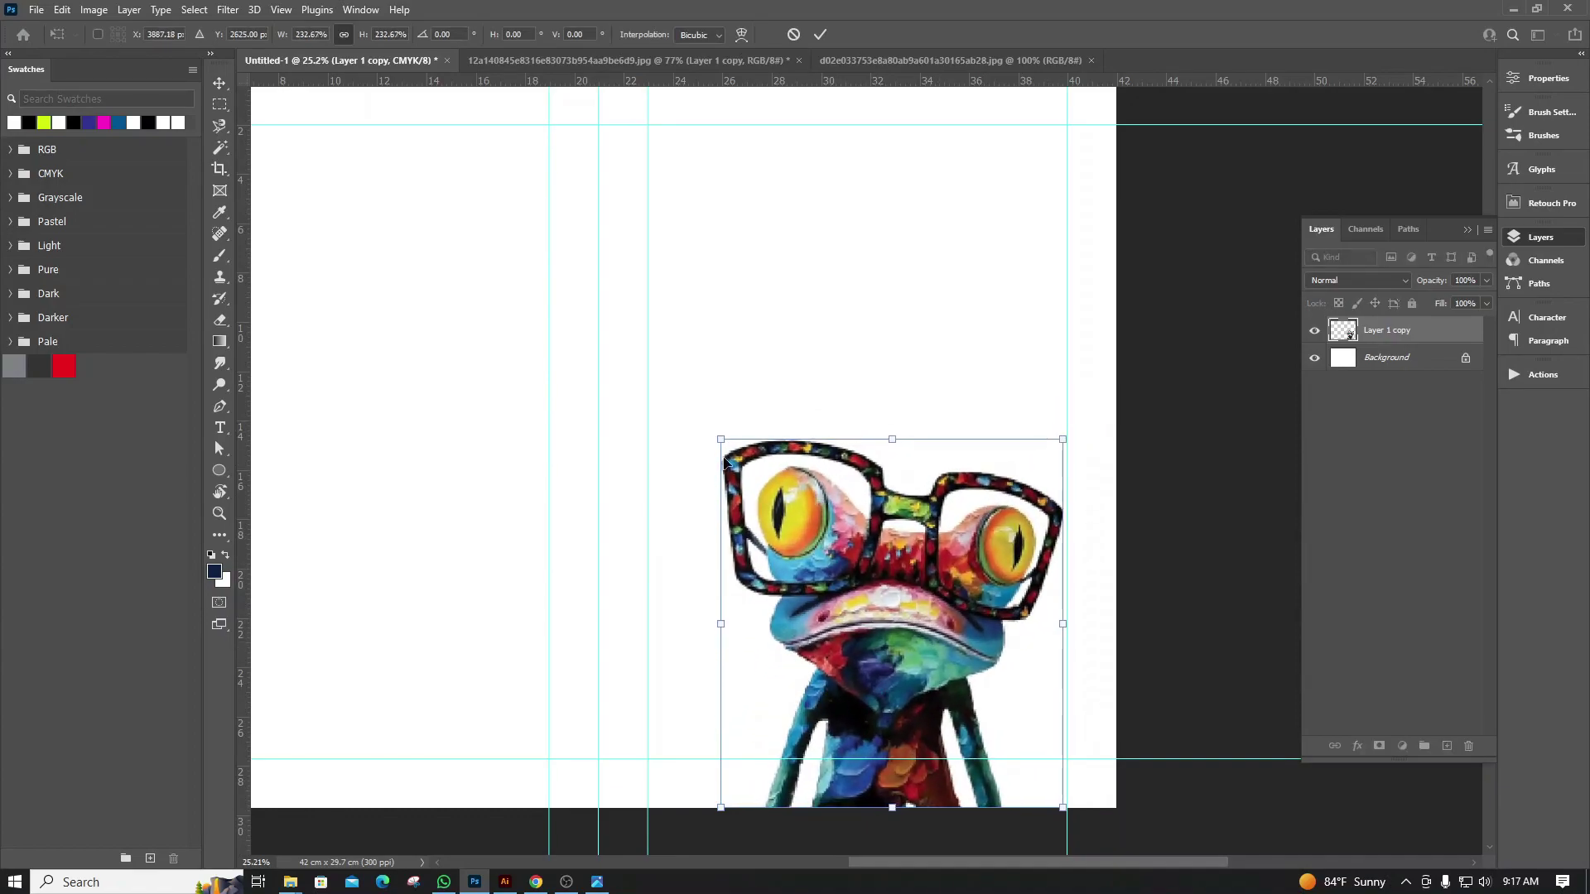
pyautogui.moveTo(717, 435); pyautogui.dragTo(680, 422)
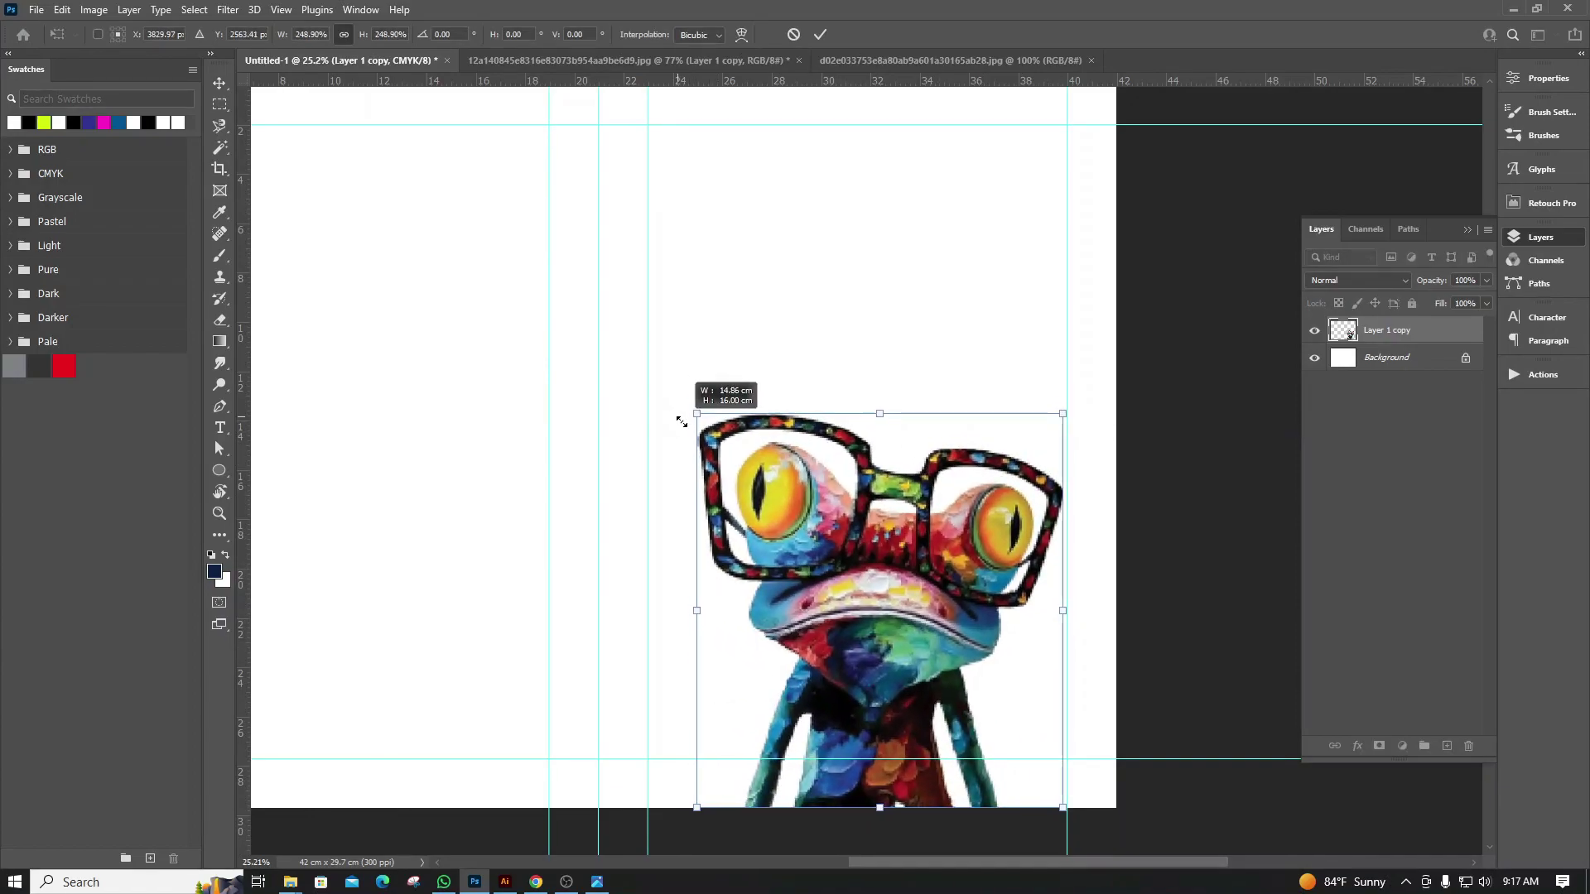
pyautogui.moveTo(913, 573); pyautogui.dragTo(894, 573)
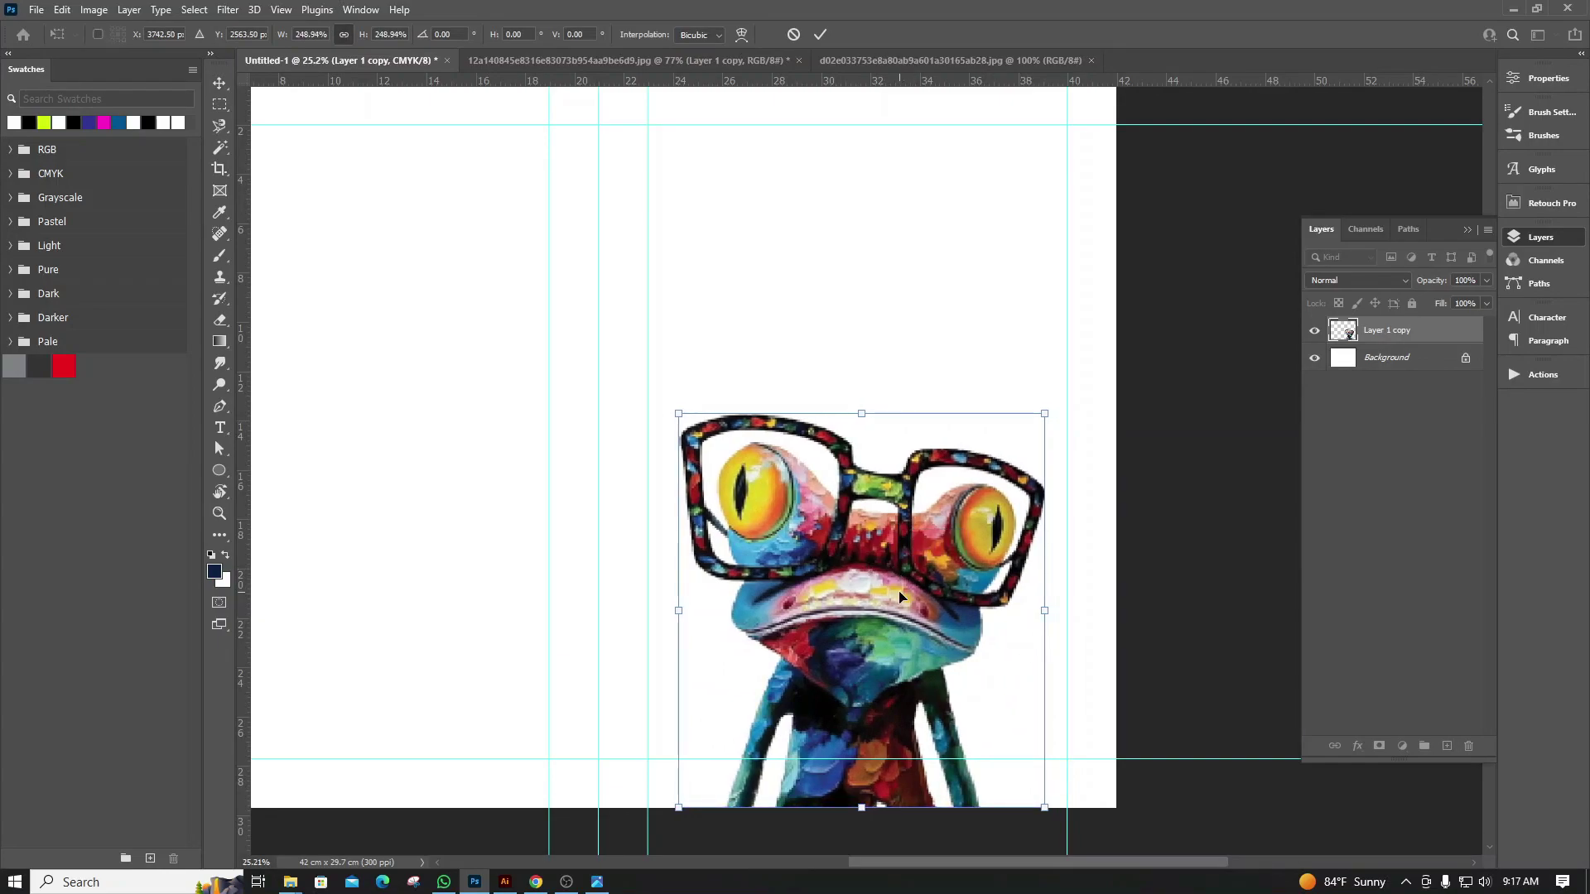
pyautogui.press('Return')
pyautogui.scroll(-1, 819, 462)
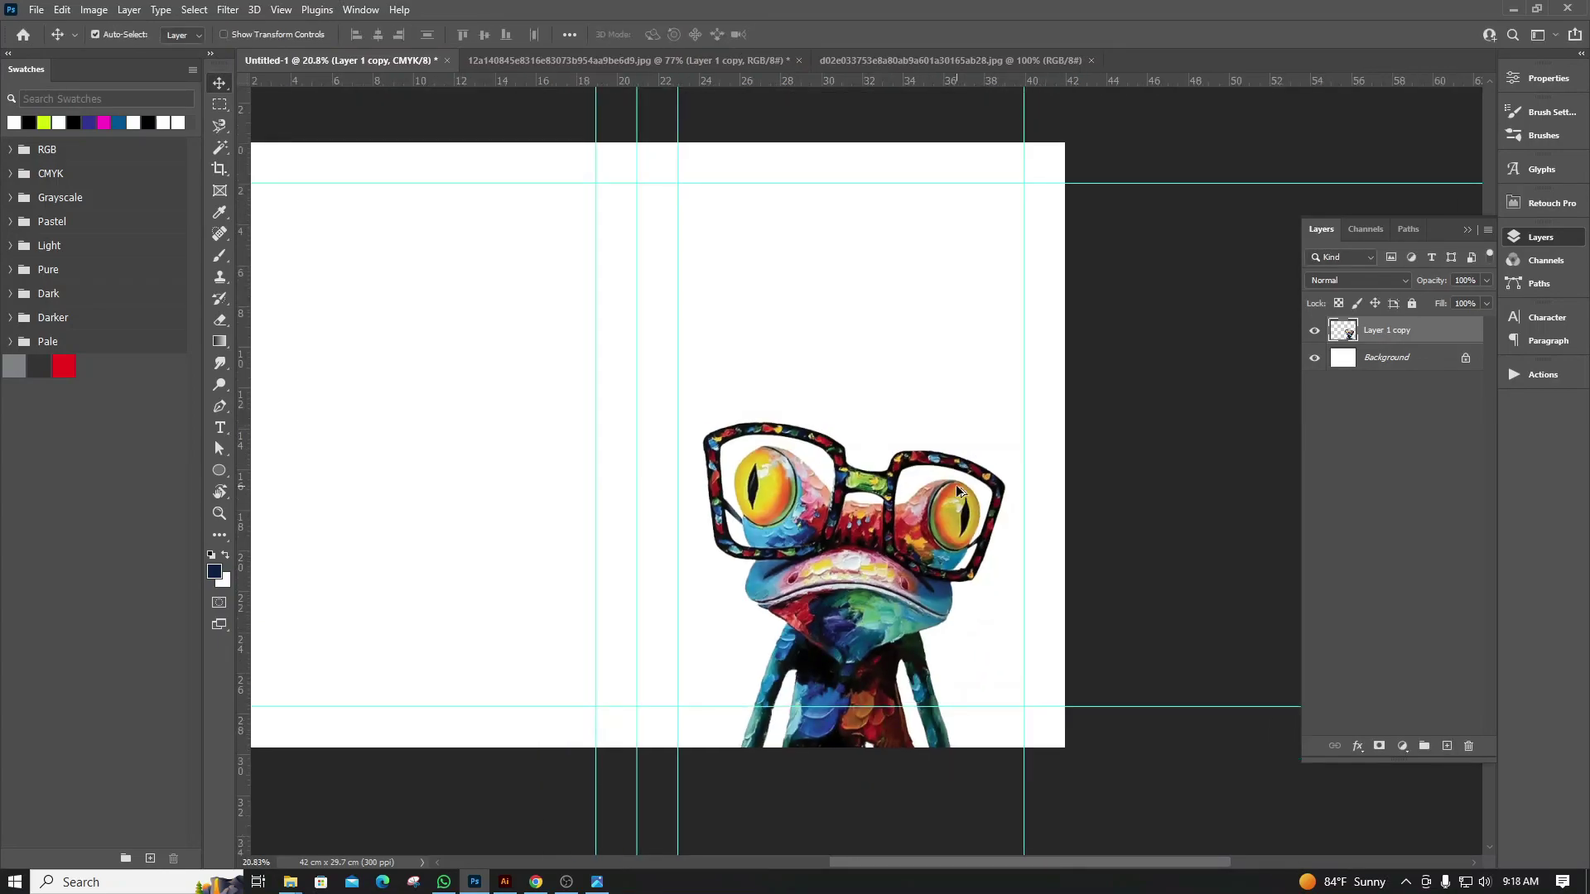
pyautogui.scroll(1, 956, 491)
pyautogui.scroll(-1, 1095, 517)
pyautogui.scroll(-1, 1095, 517)
pyautogui.scroll(1, 1056, 503)
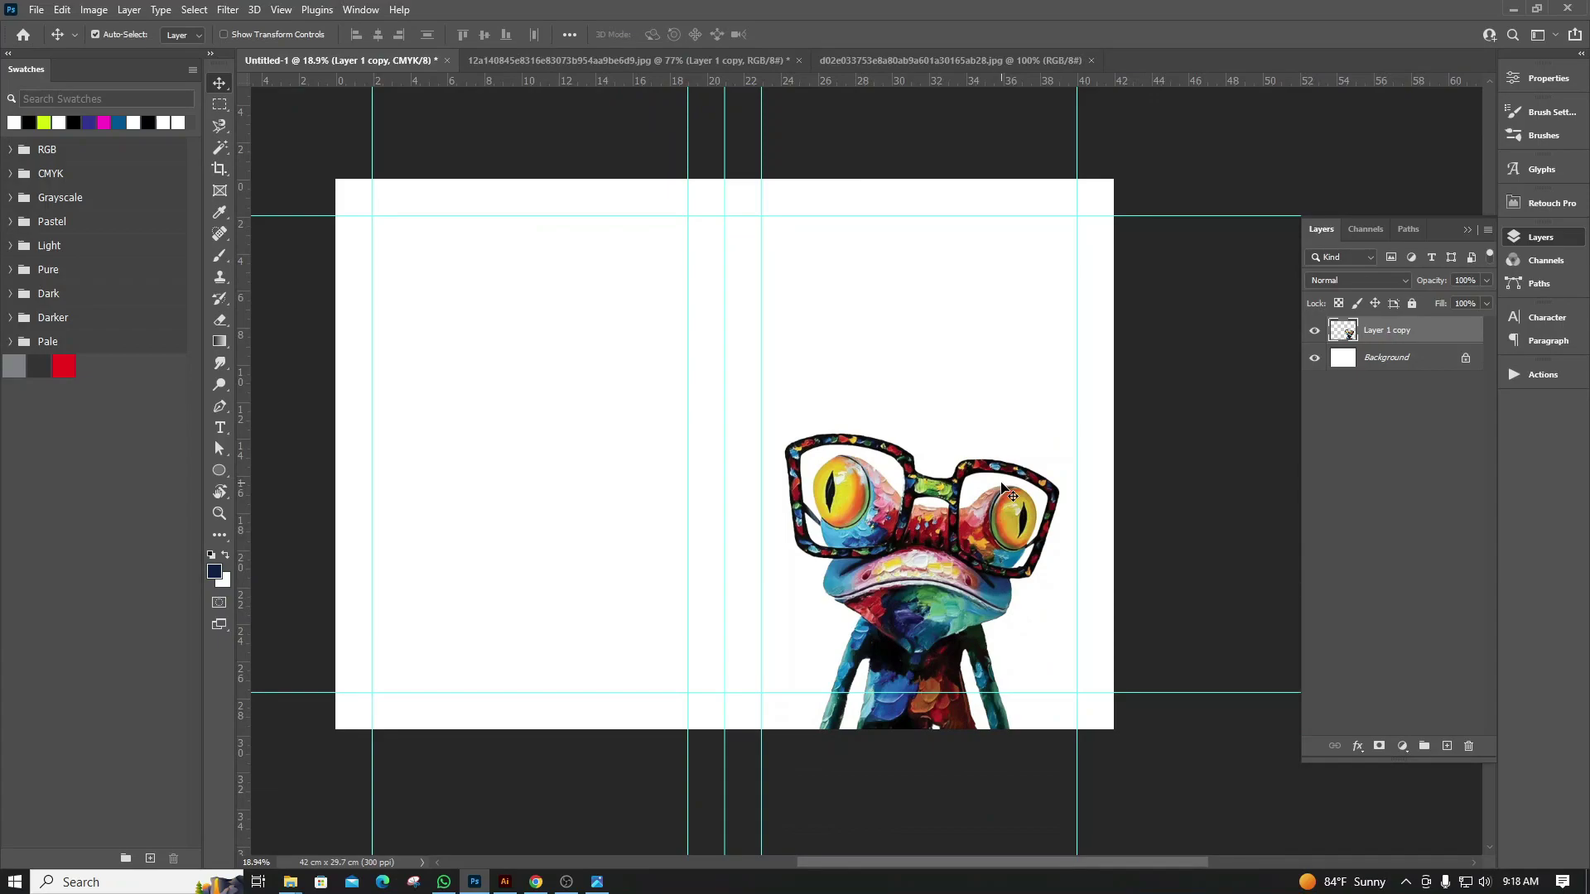
pyautogui.scroll(2, 1006, 509)
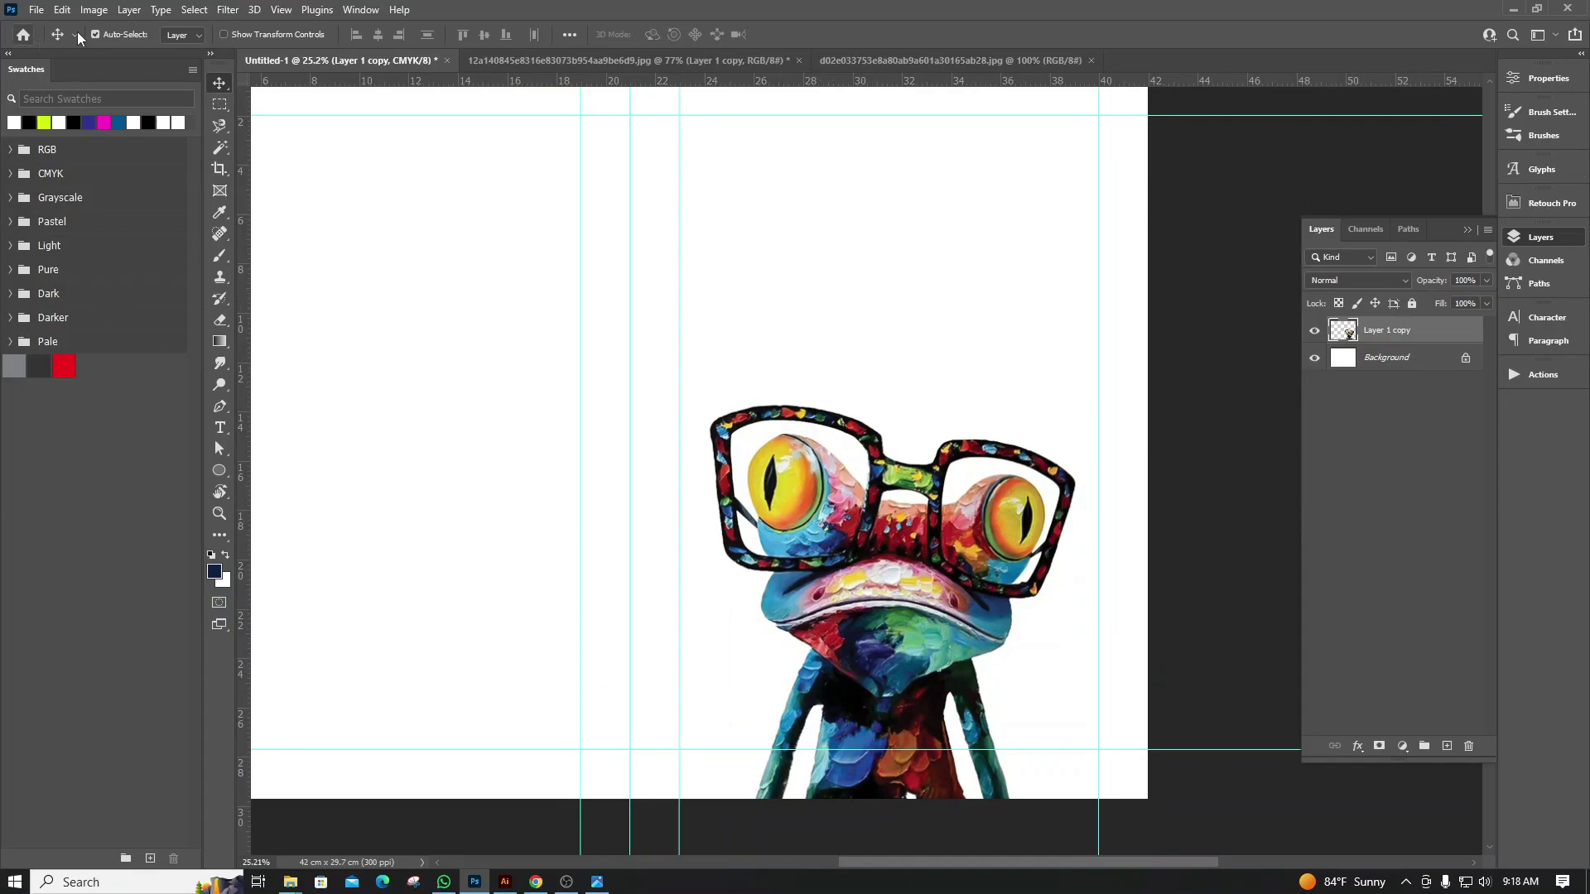
pyautogui.click(95, 10)
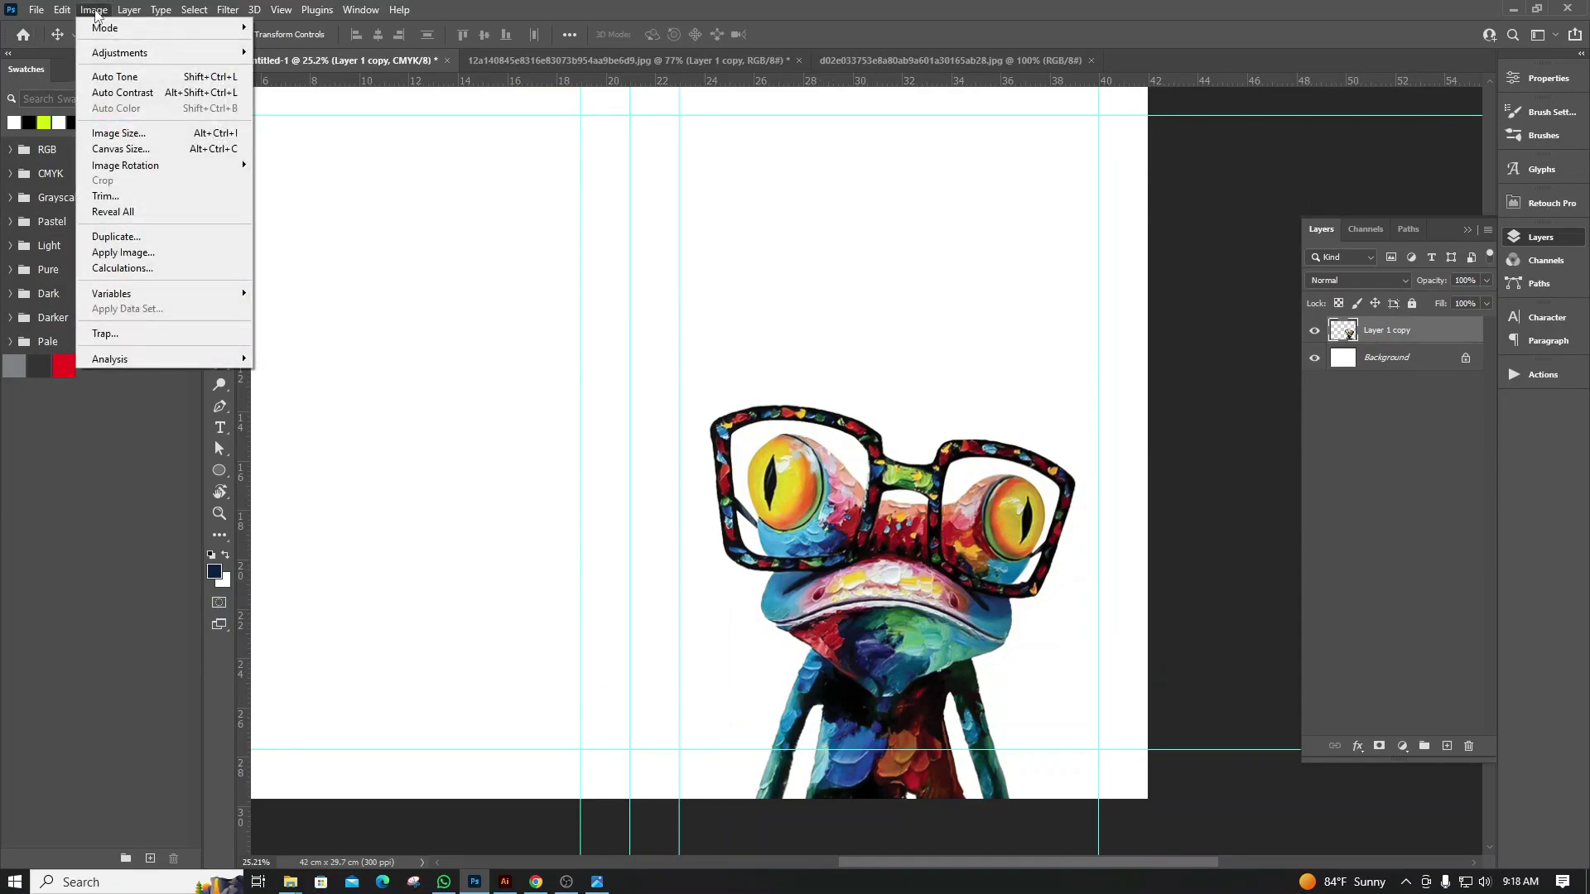
pyautogui.moveTo(119, 52)
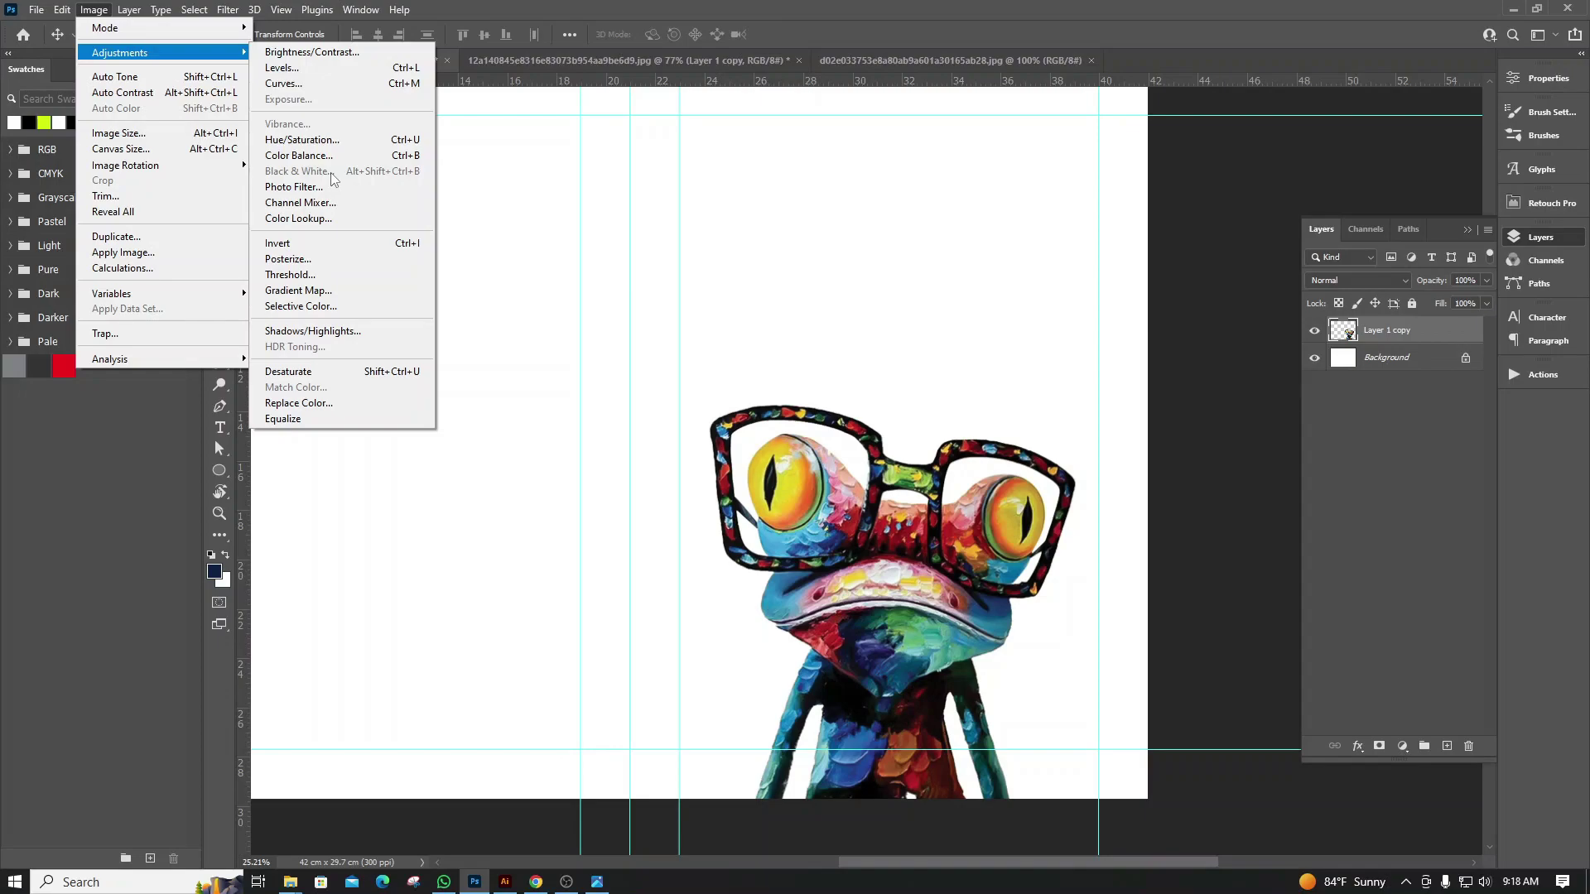
# Apply a Gradient Map running from a K 100 black stop to white to the frog
pyautogui.click(306, 293)
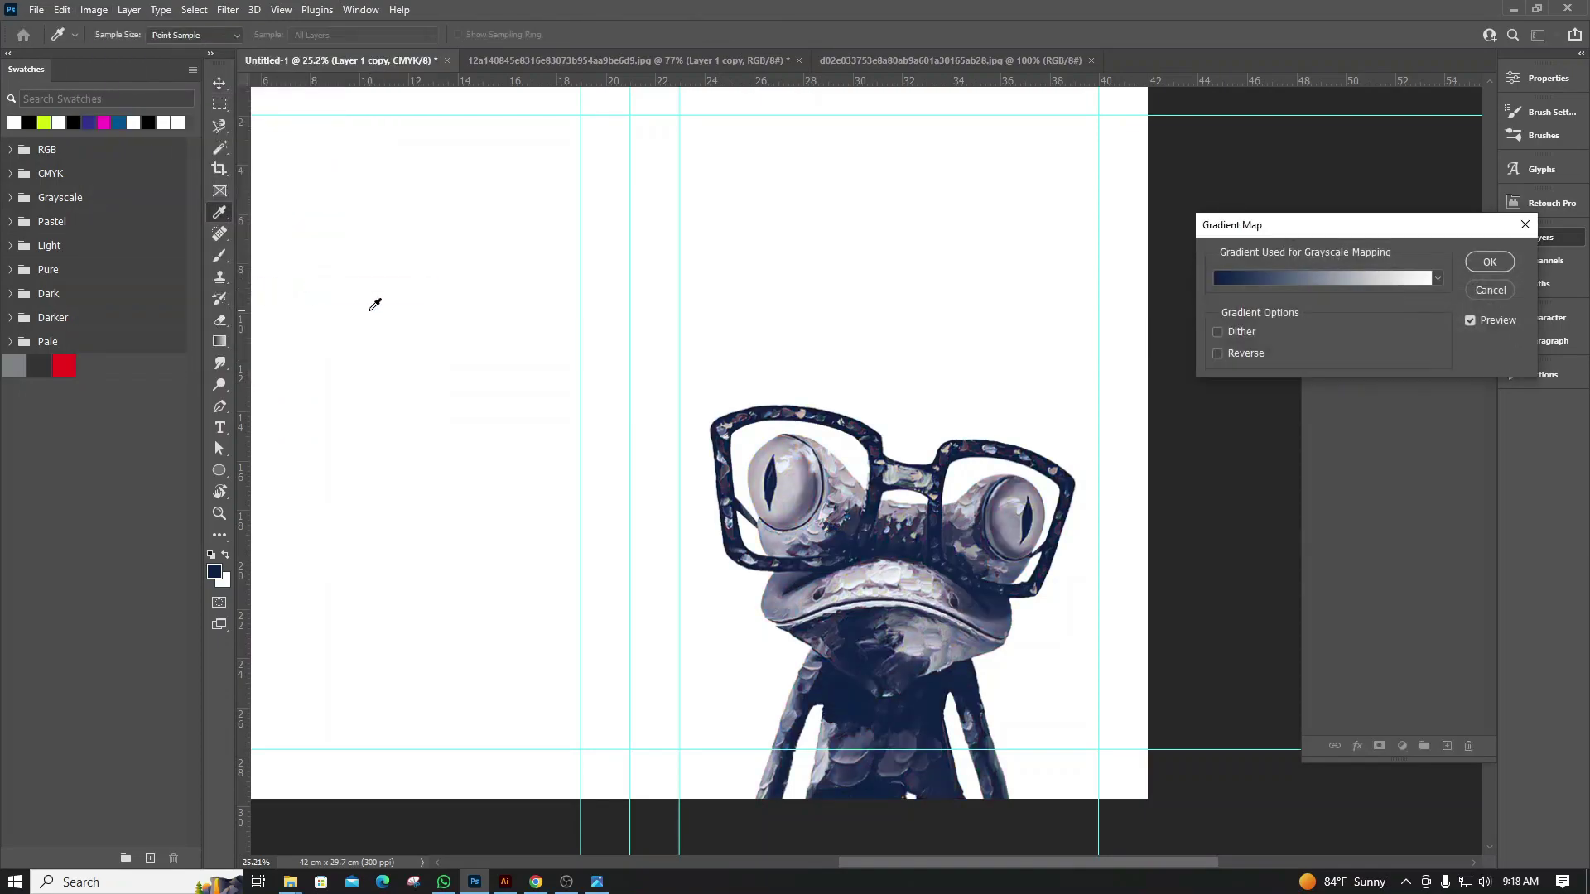
pyautogui.click(1274, 281)
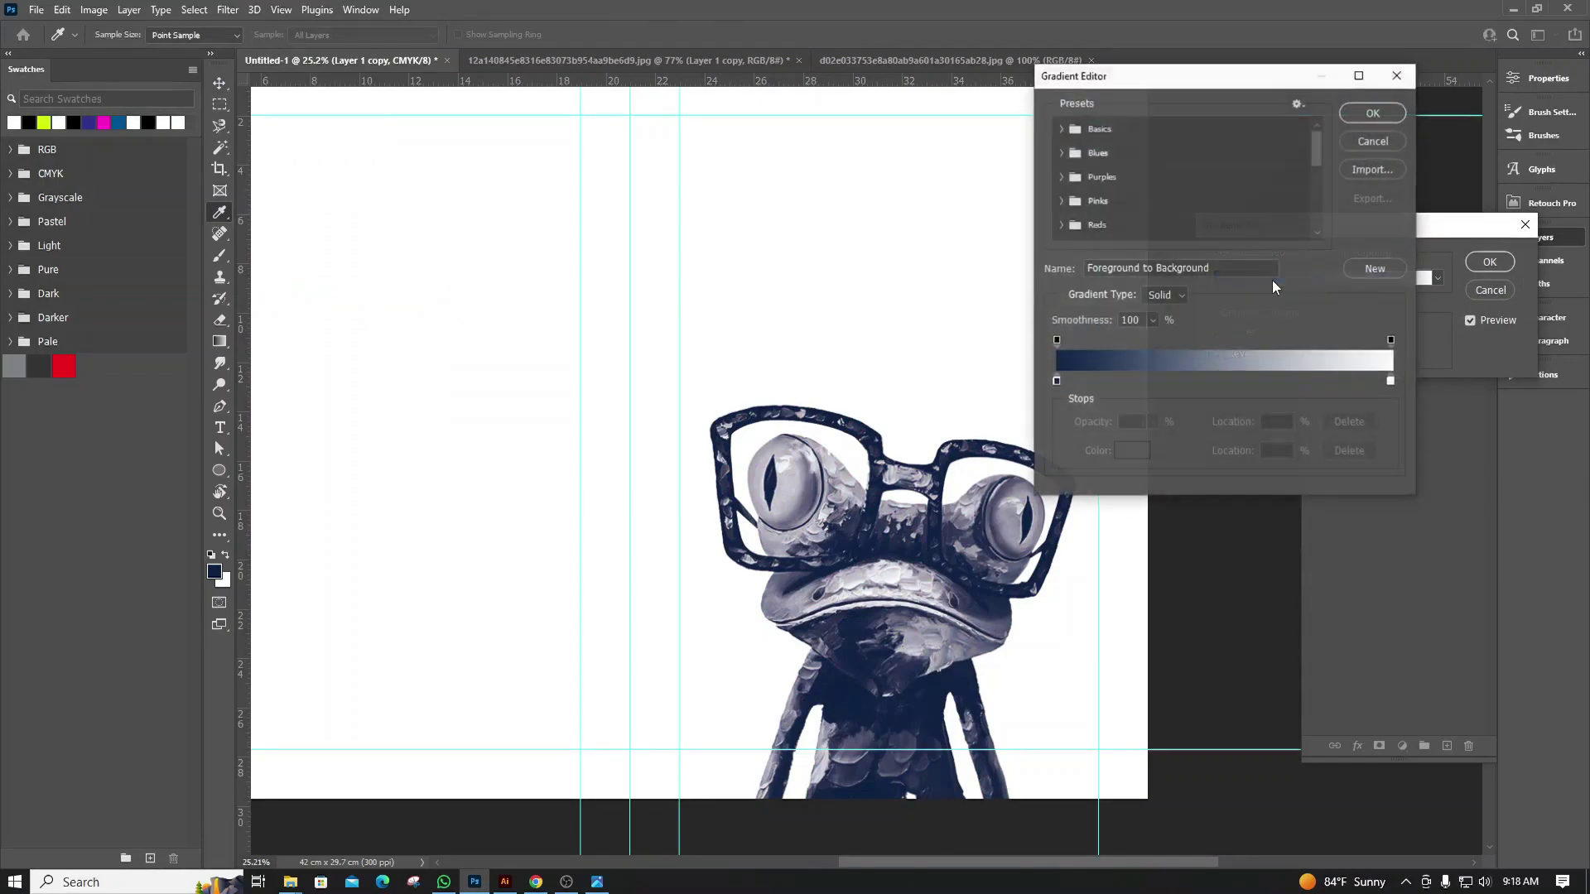
pyautogui.click(1056, 383)
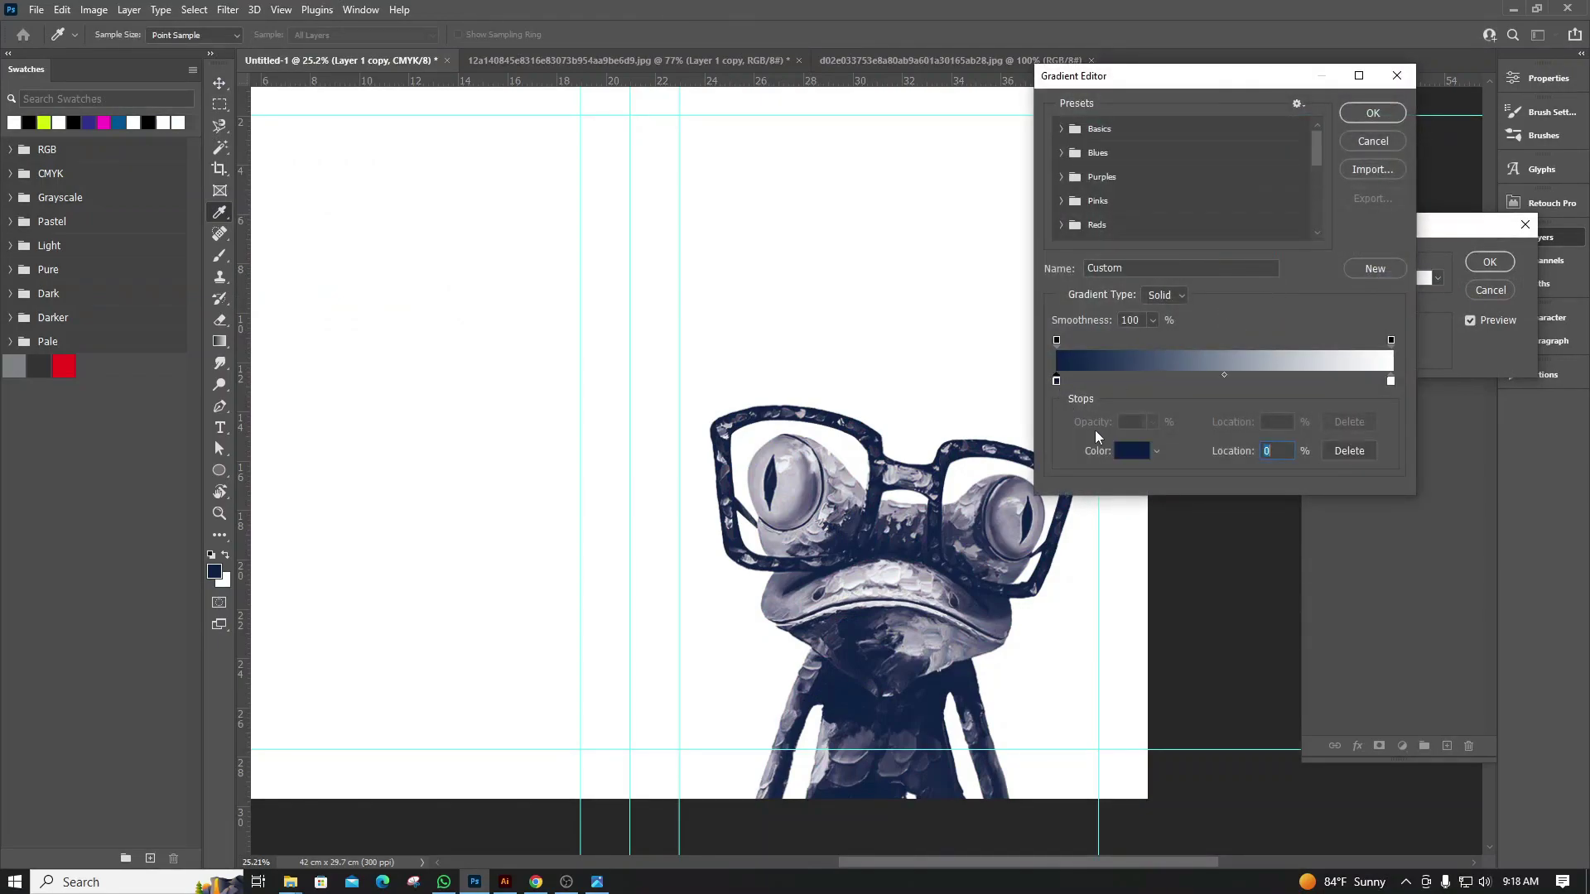
pyautogui.click(1132, 451)
pyautogui.click(1012, 83)
pyautogui.click(1448, 373)
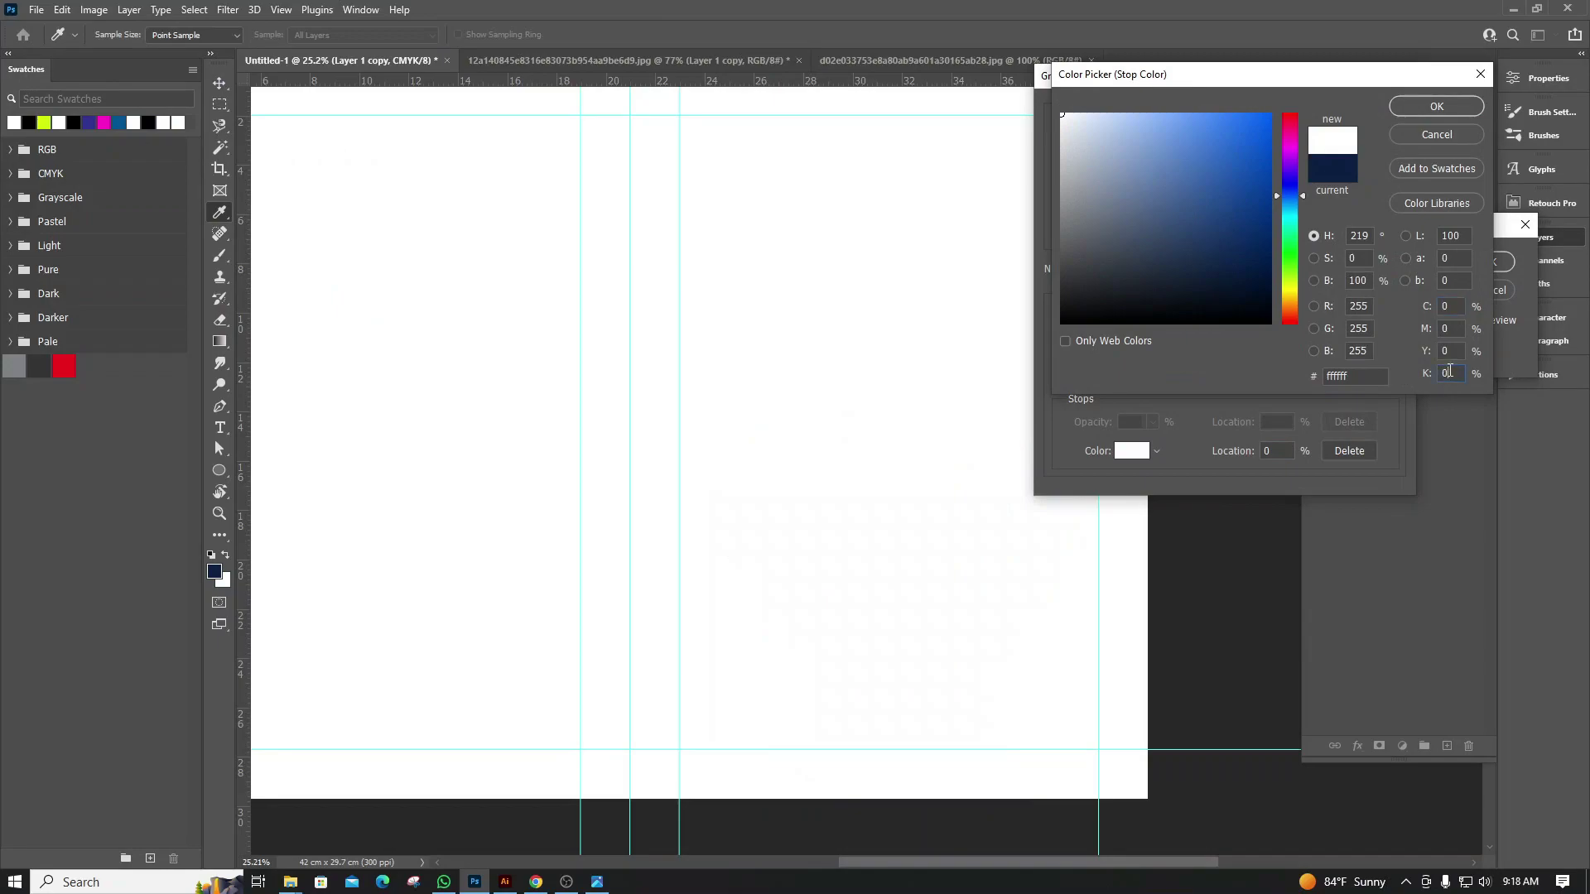
pyautogui.write('100')
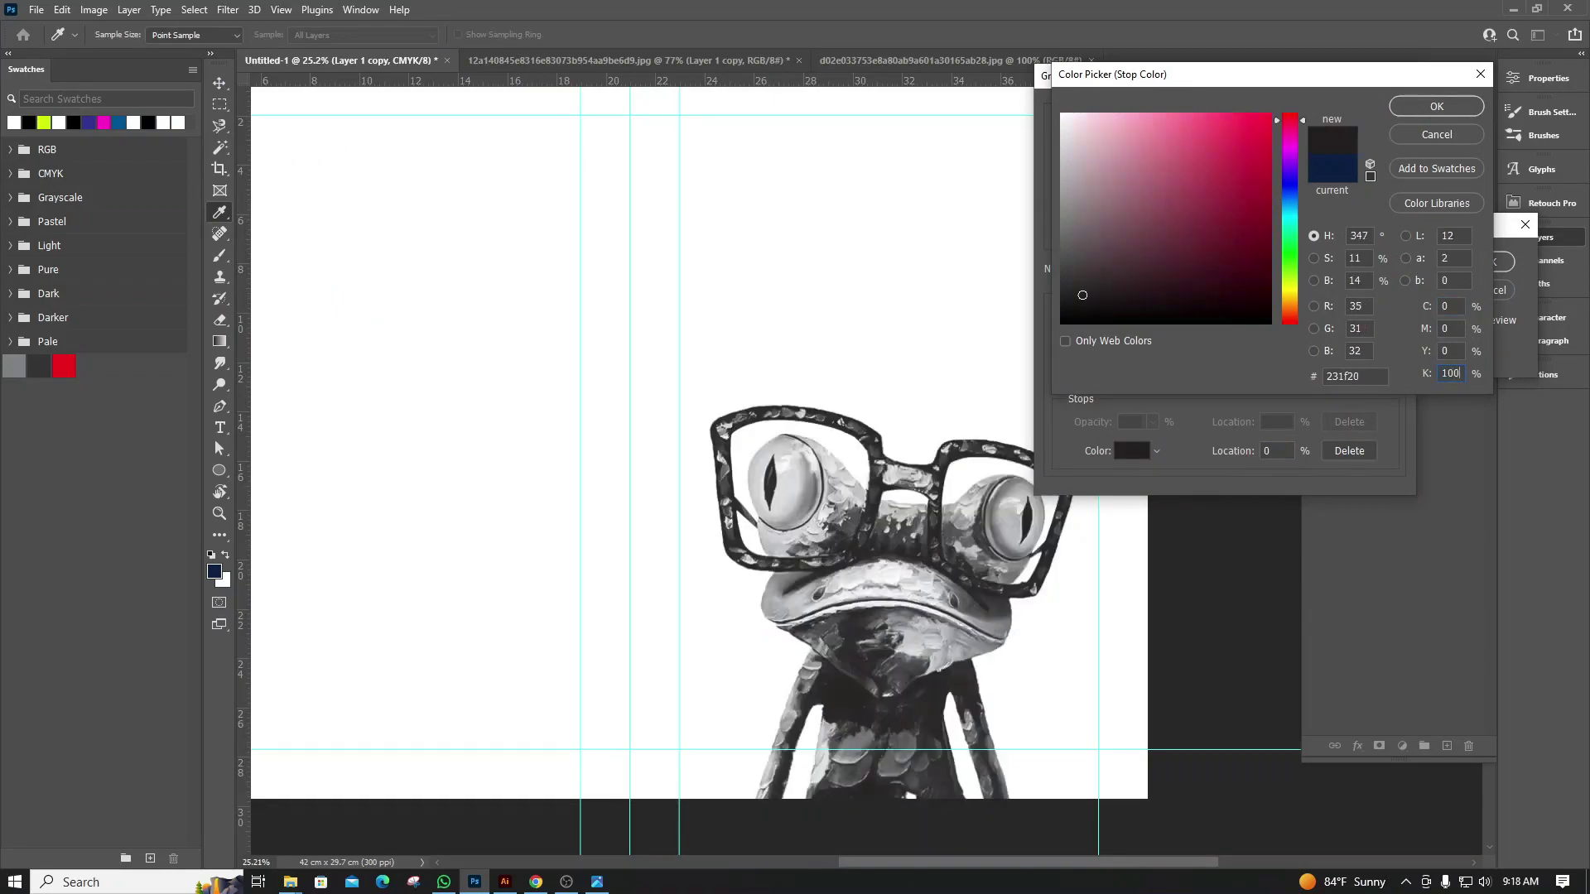
pyautogui.click(1436, 107)
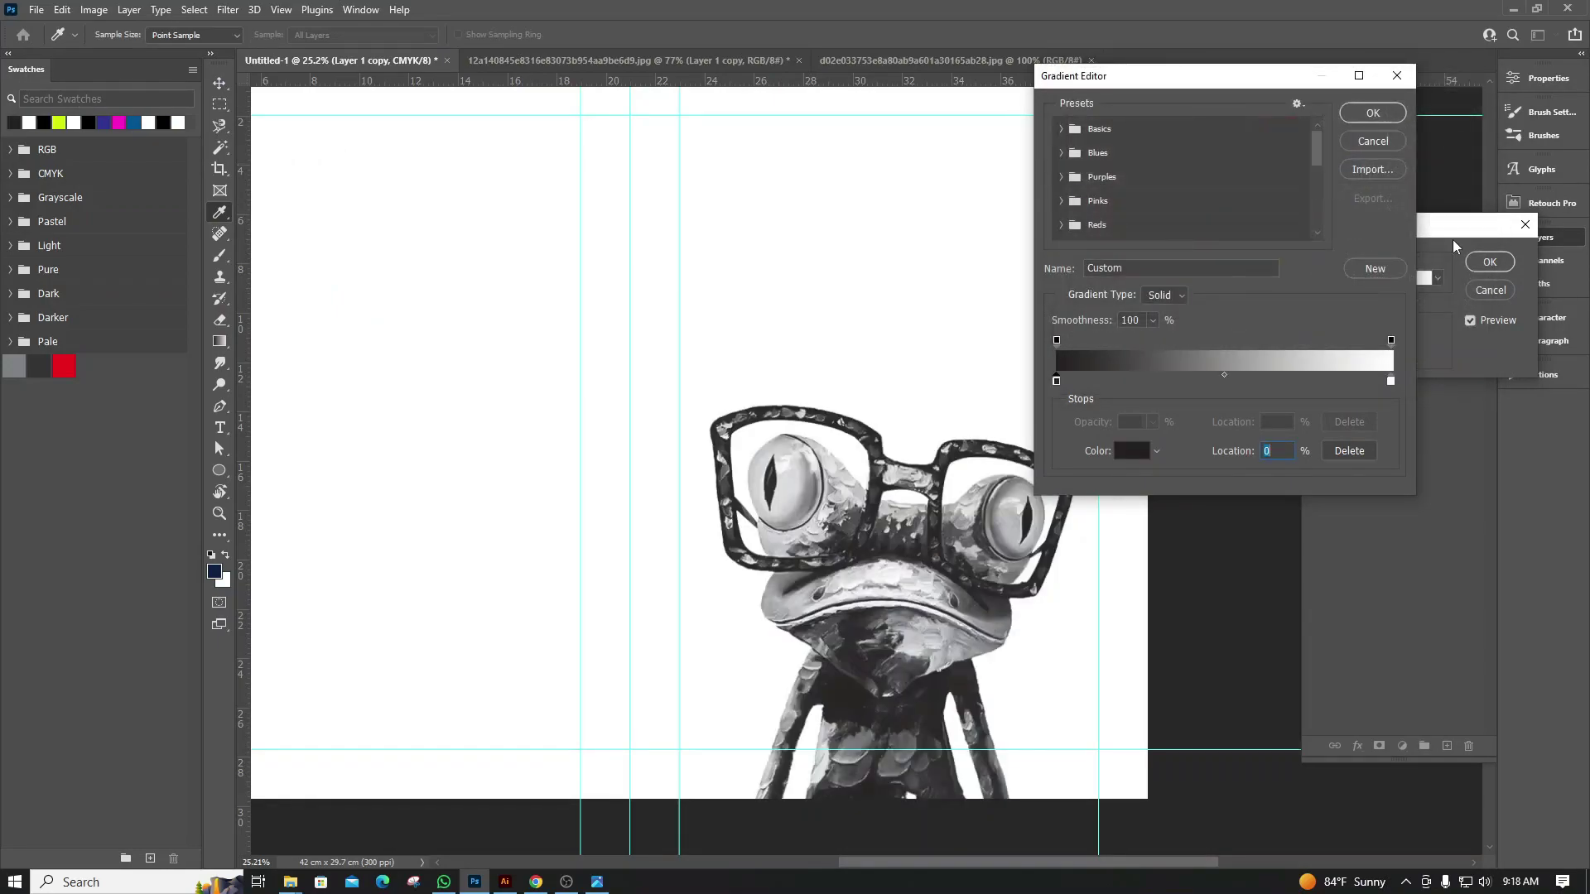
pyautogui.click(1370, 115)
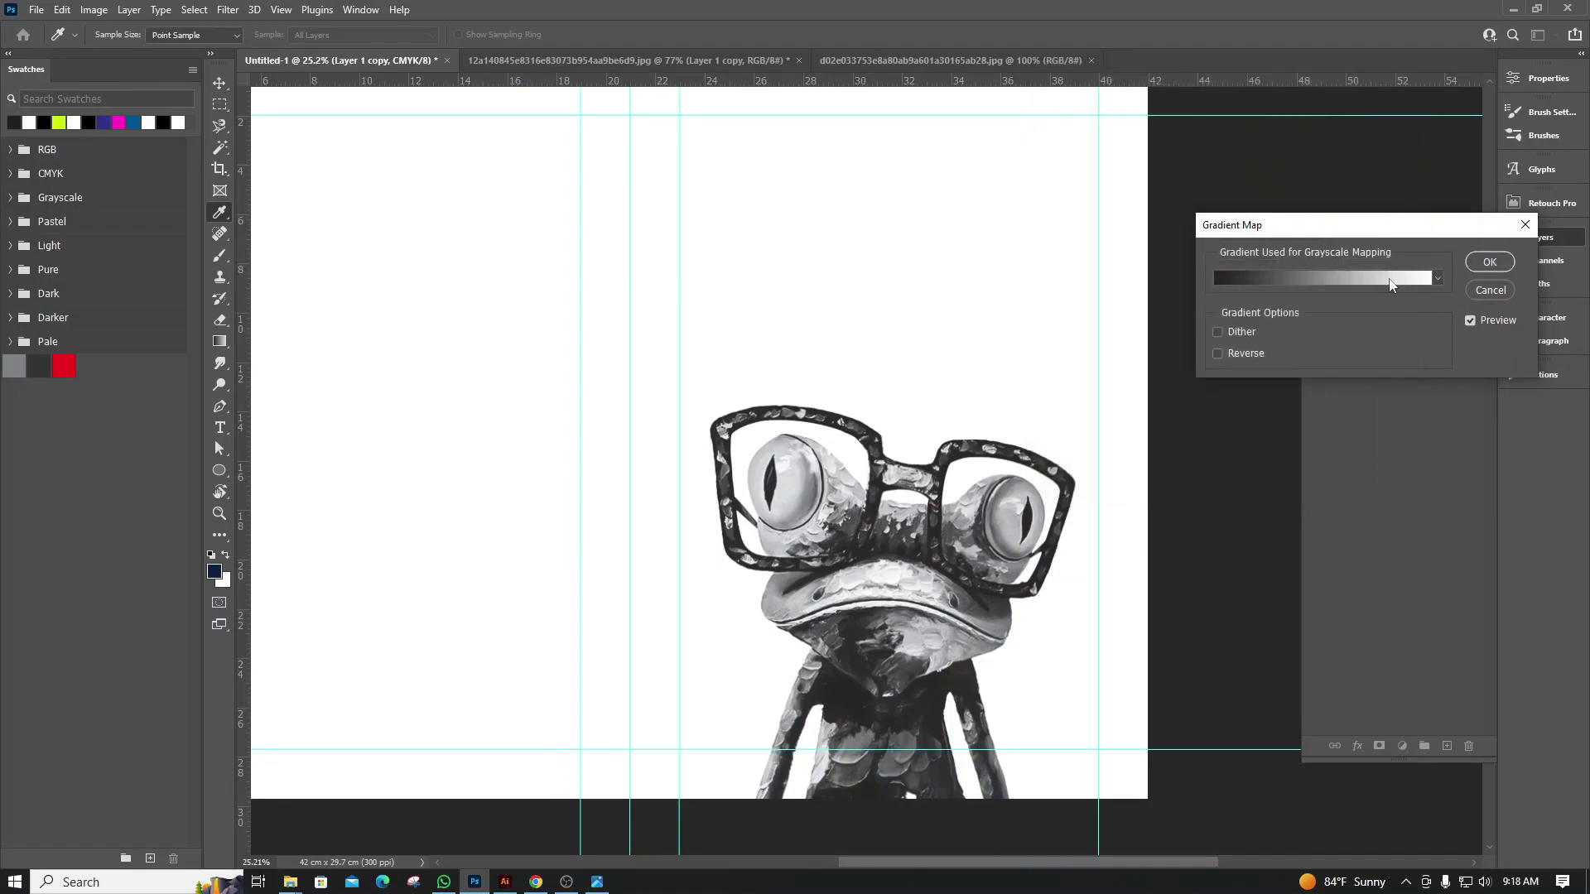
pyautogui.click(1489, 263)
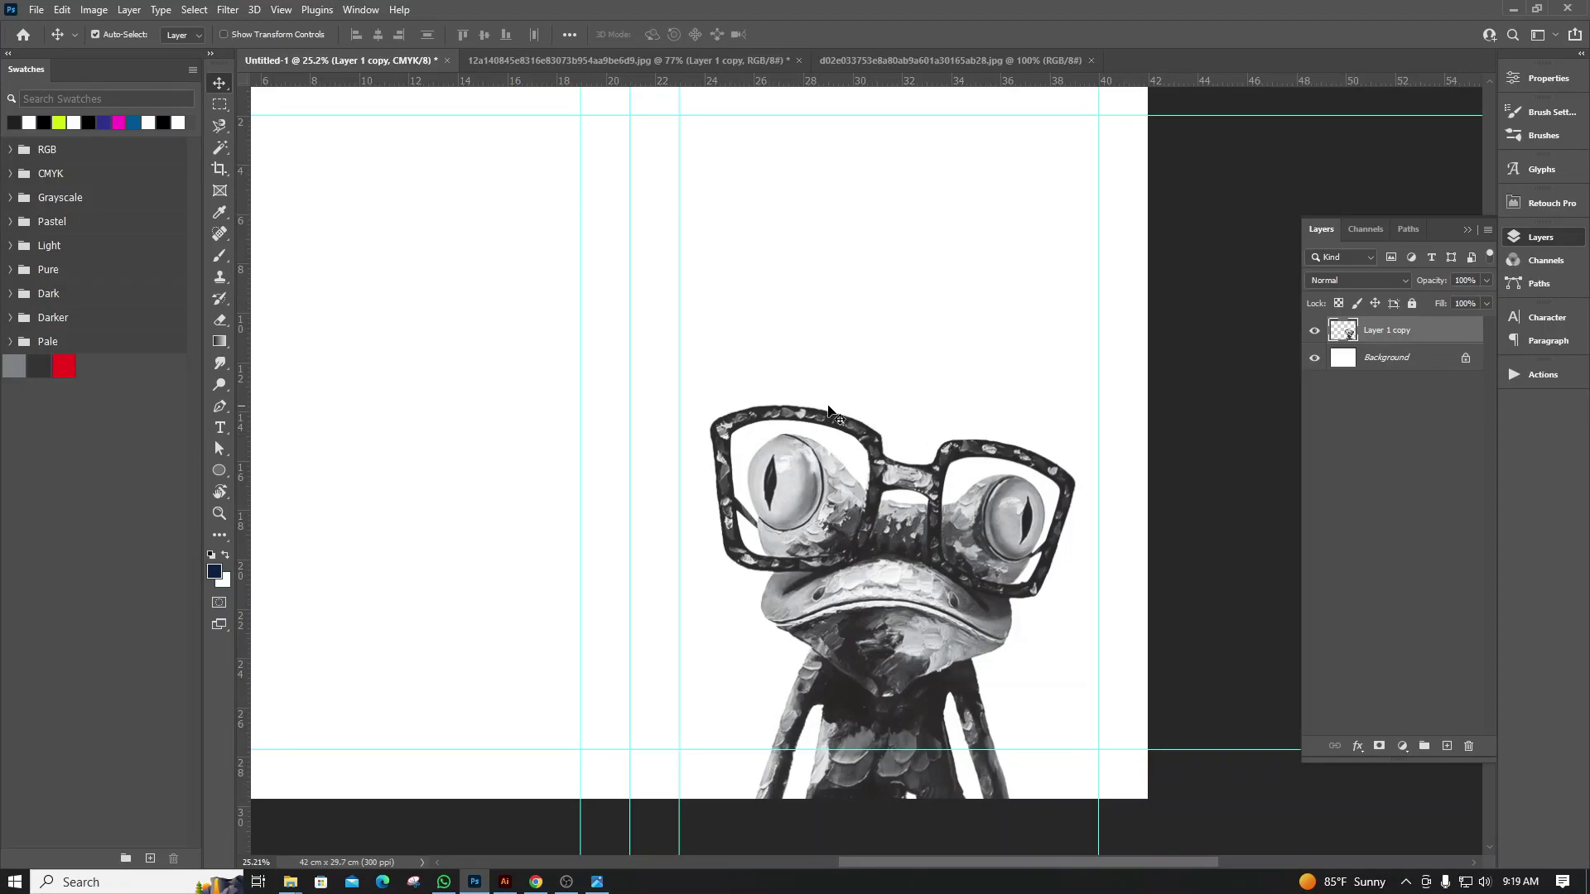
# Apply Levels to the frog with input values 17 black, 0.84 midtone and 230 white
pyautogui.scroll(-1, 819, 464)
pyautogui.scroll(2, 838, 568)
pyautogui.scroll(4, 837, 563)
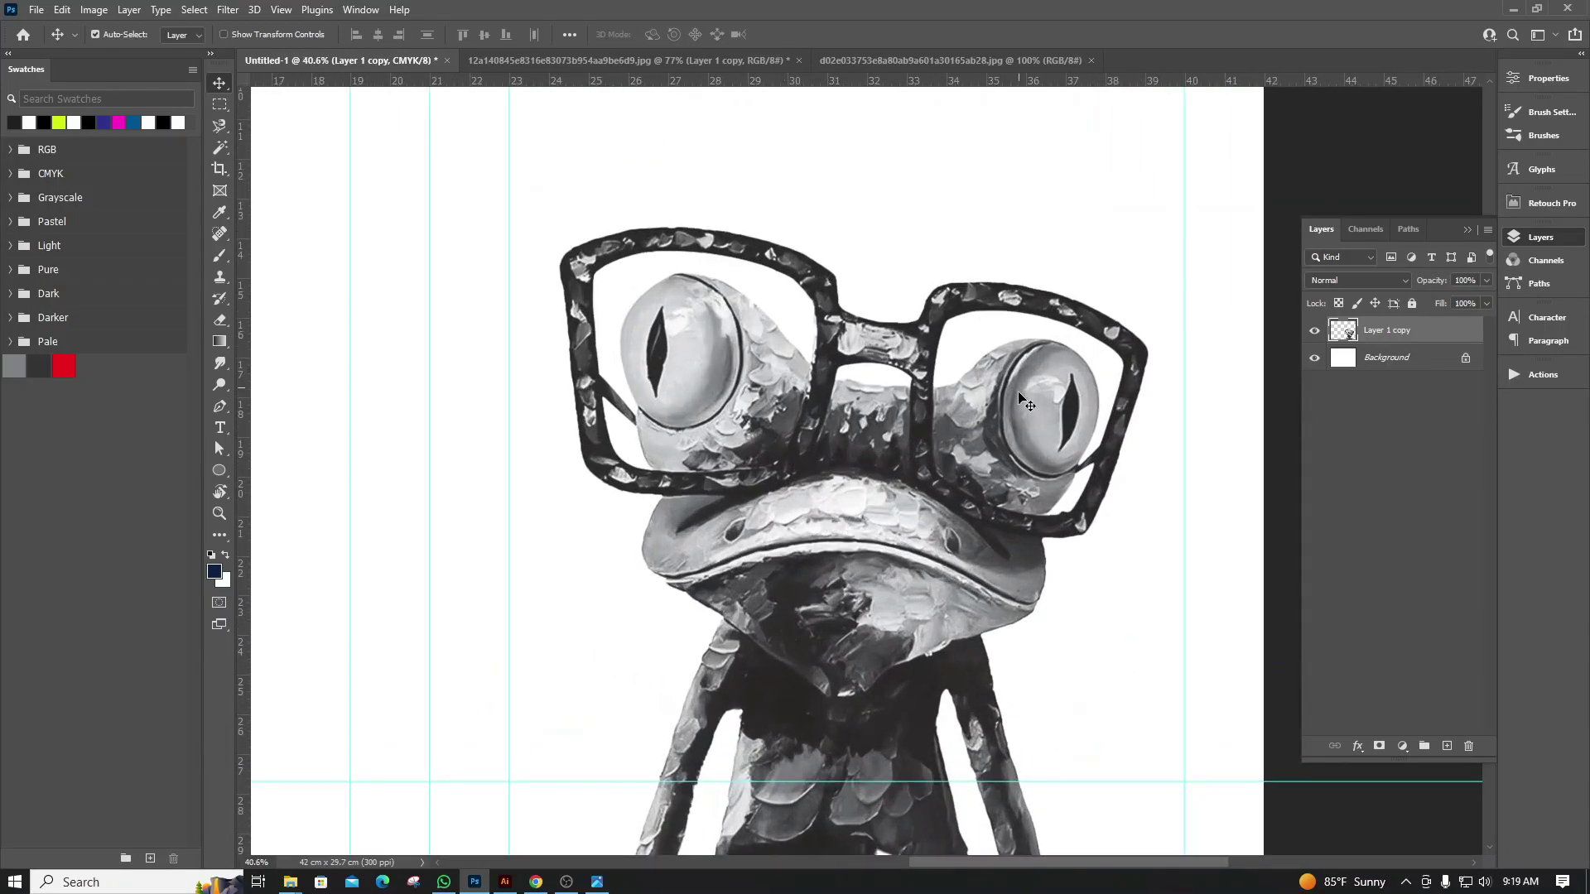
pyautogui.scroll(6, 861, 513)
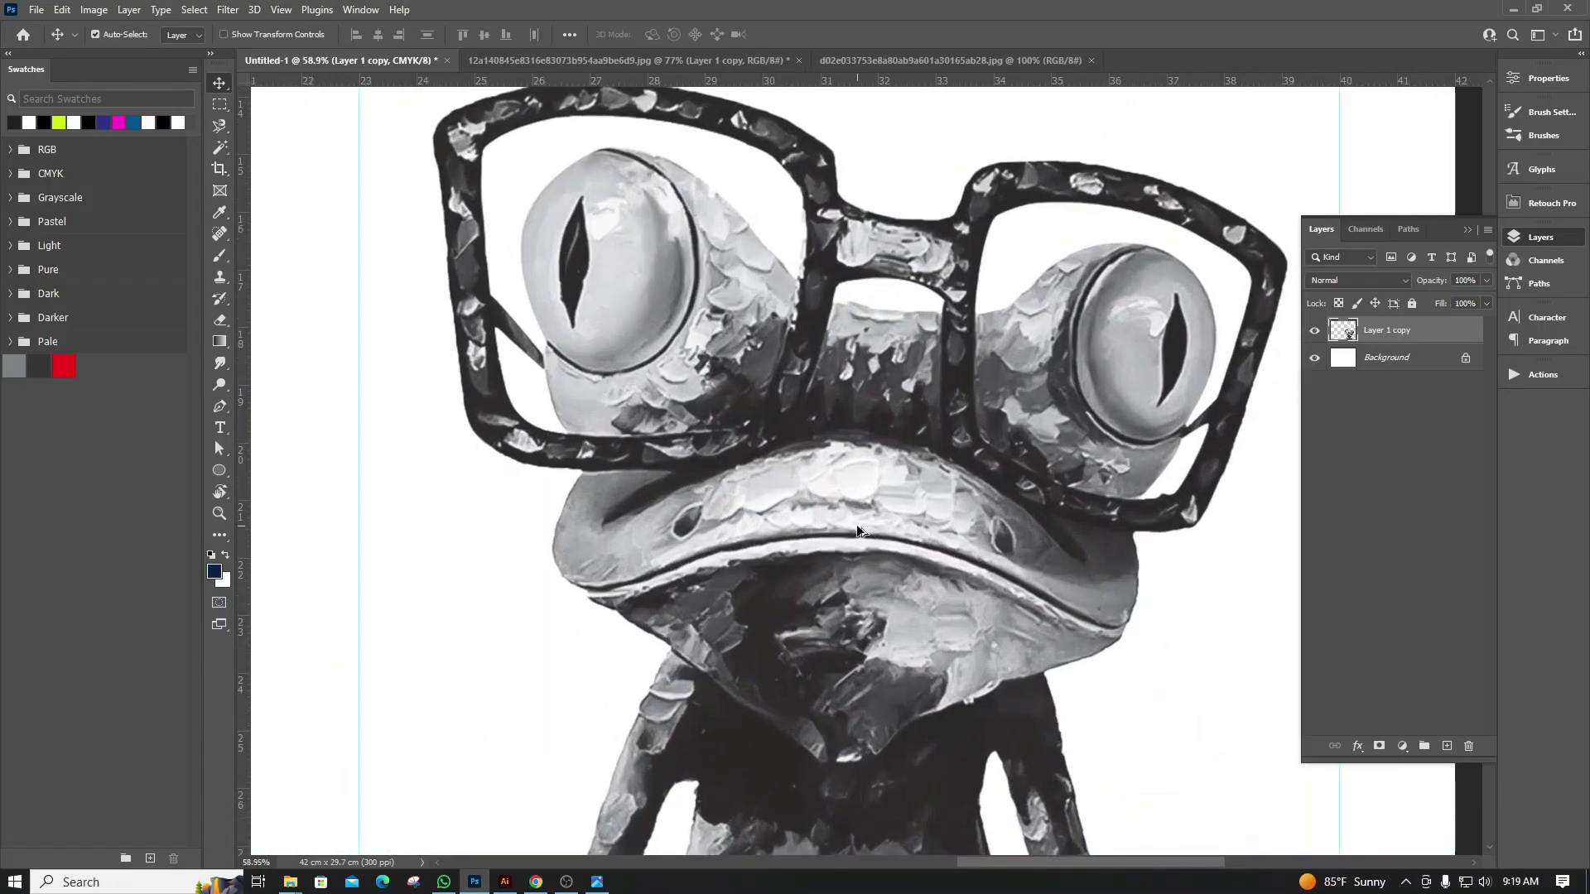
pyautogui.scroll(3, 795, 538)
pyautogui.scroll(2, 742, 558)
pyautogui.scroll(-5, 770, 521)
pyautogui.scroll(-5, 795, 487)
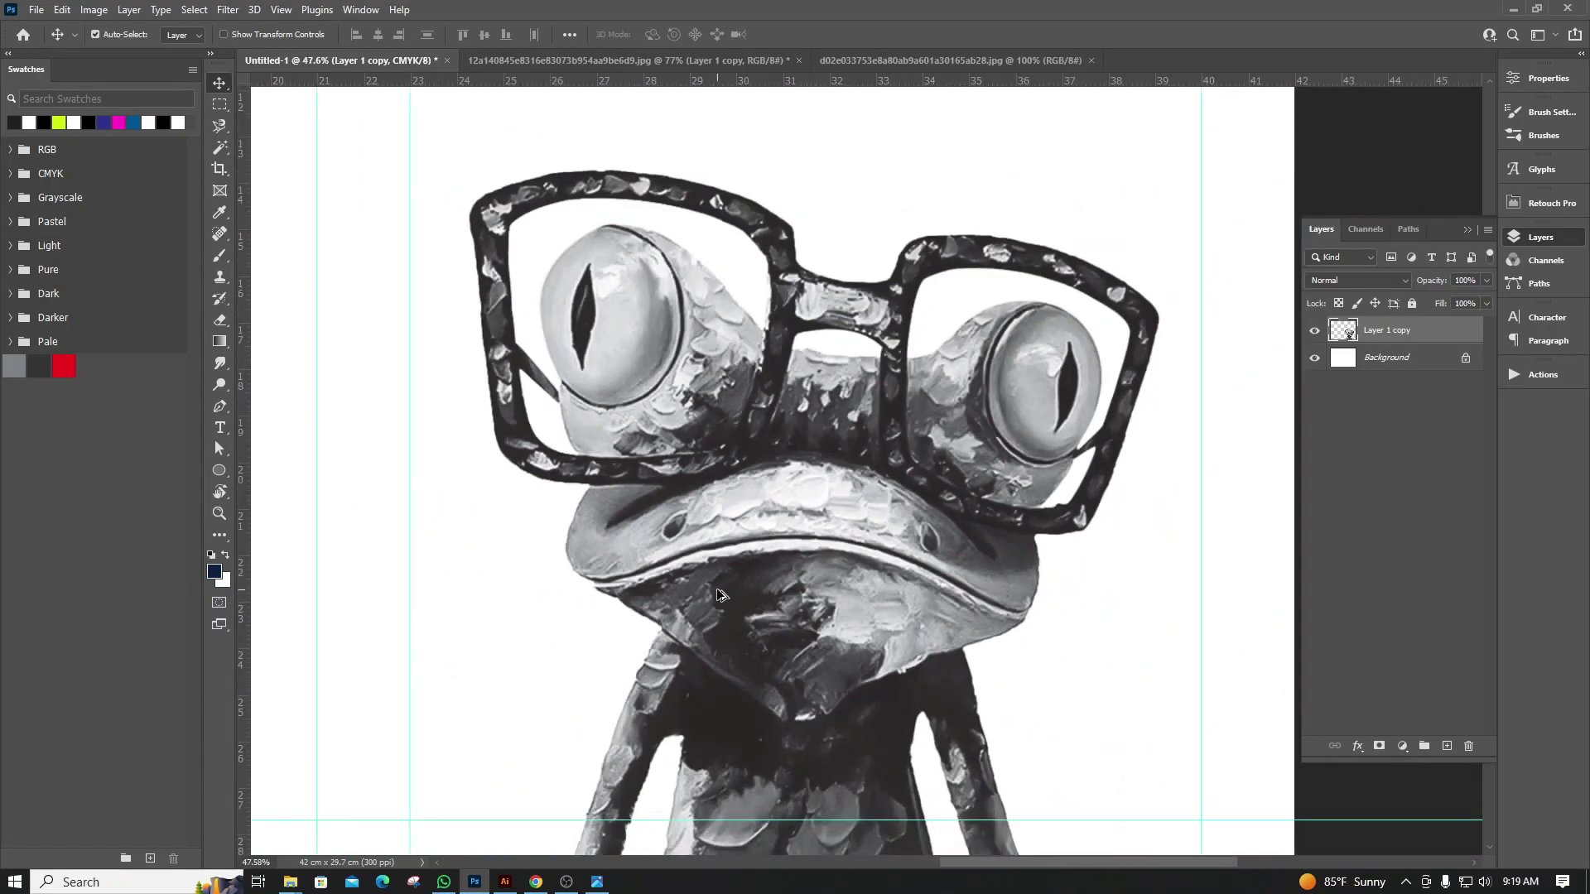
pyautogui.scroll(-2, 828, 496)
pyautogui.scroll(-4, 863, 502)
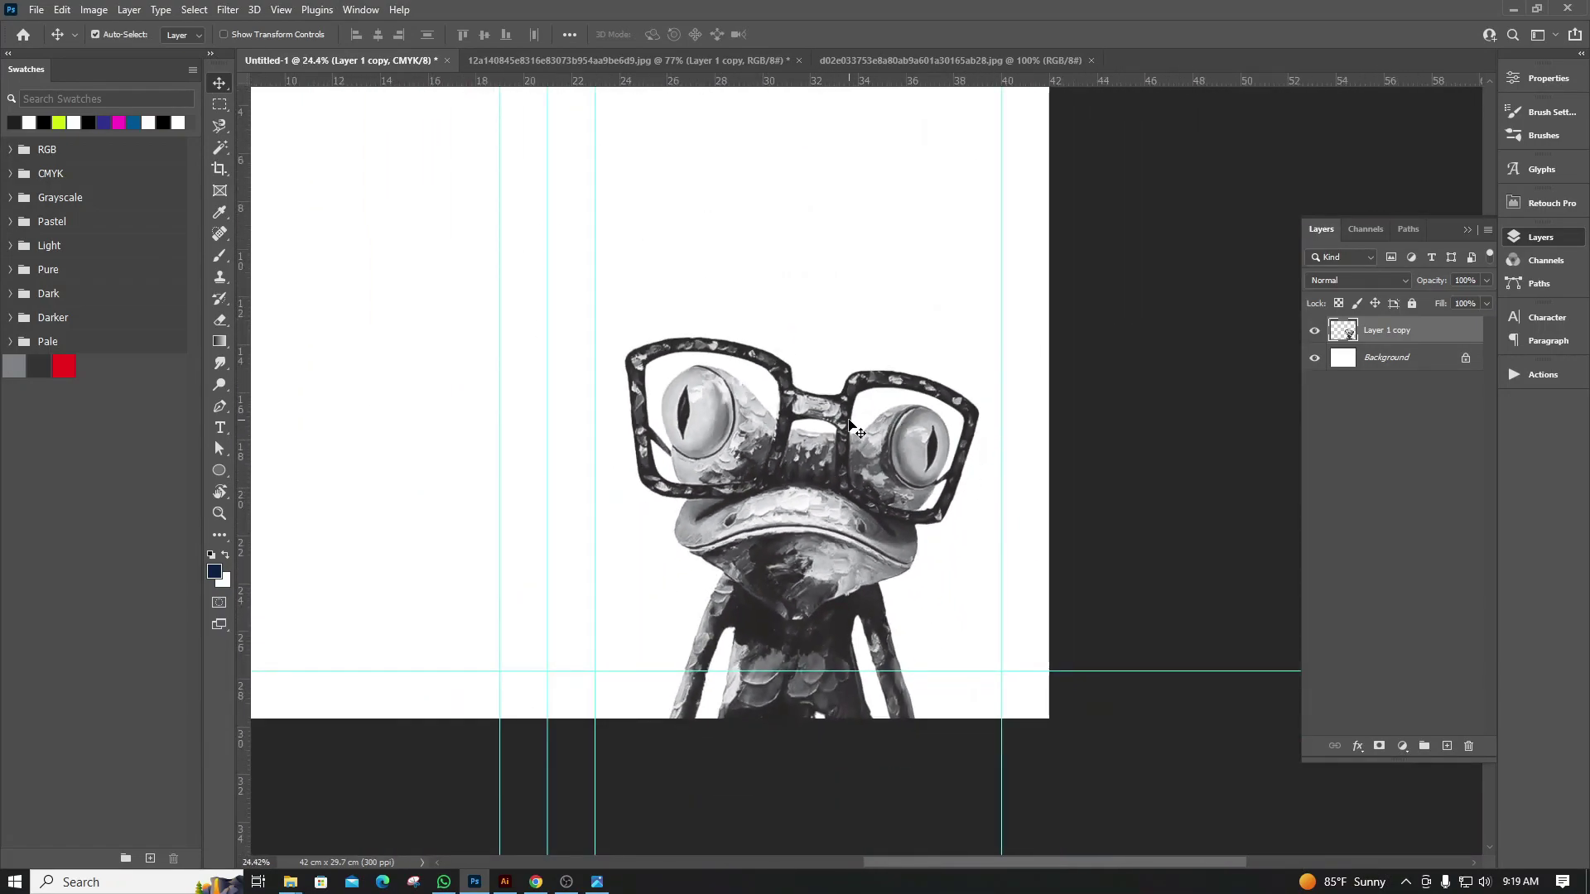
pyautogui.click(93, 9)
pyautogui.moveTo(119, 52)
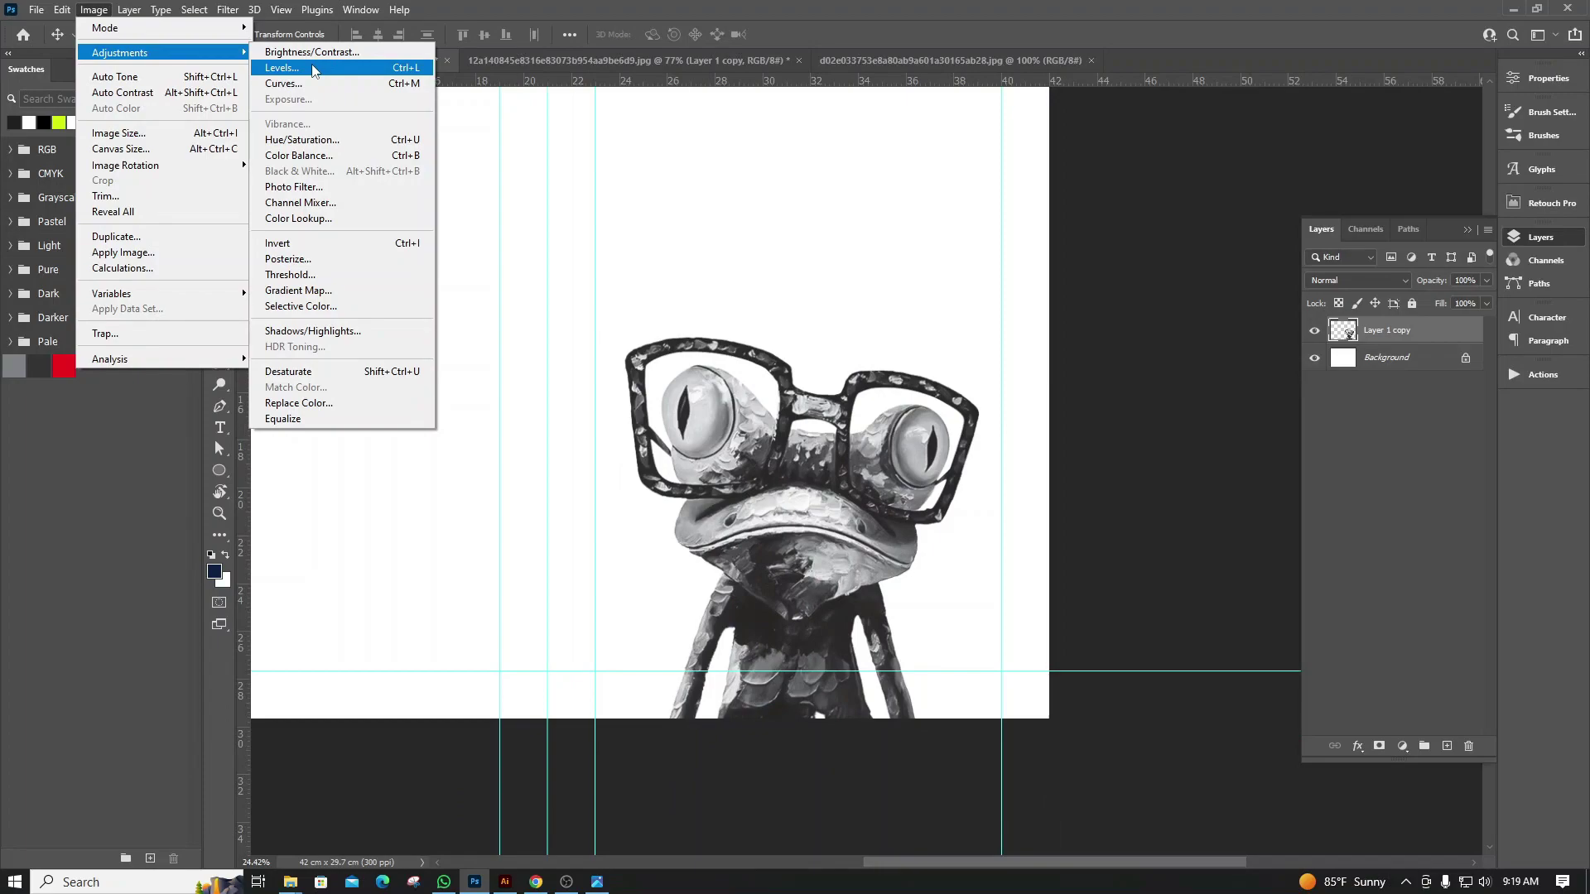
pyautogui.click(313, 70)
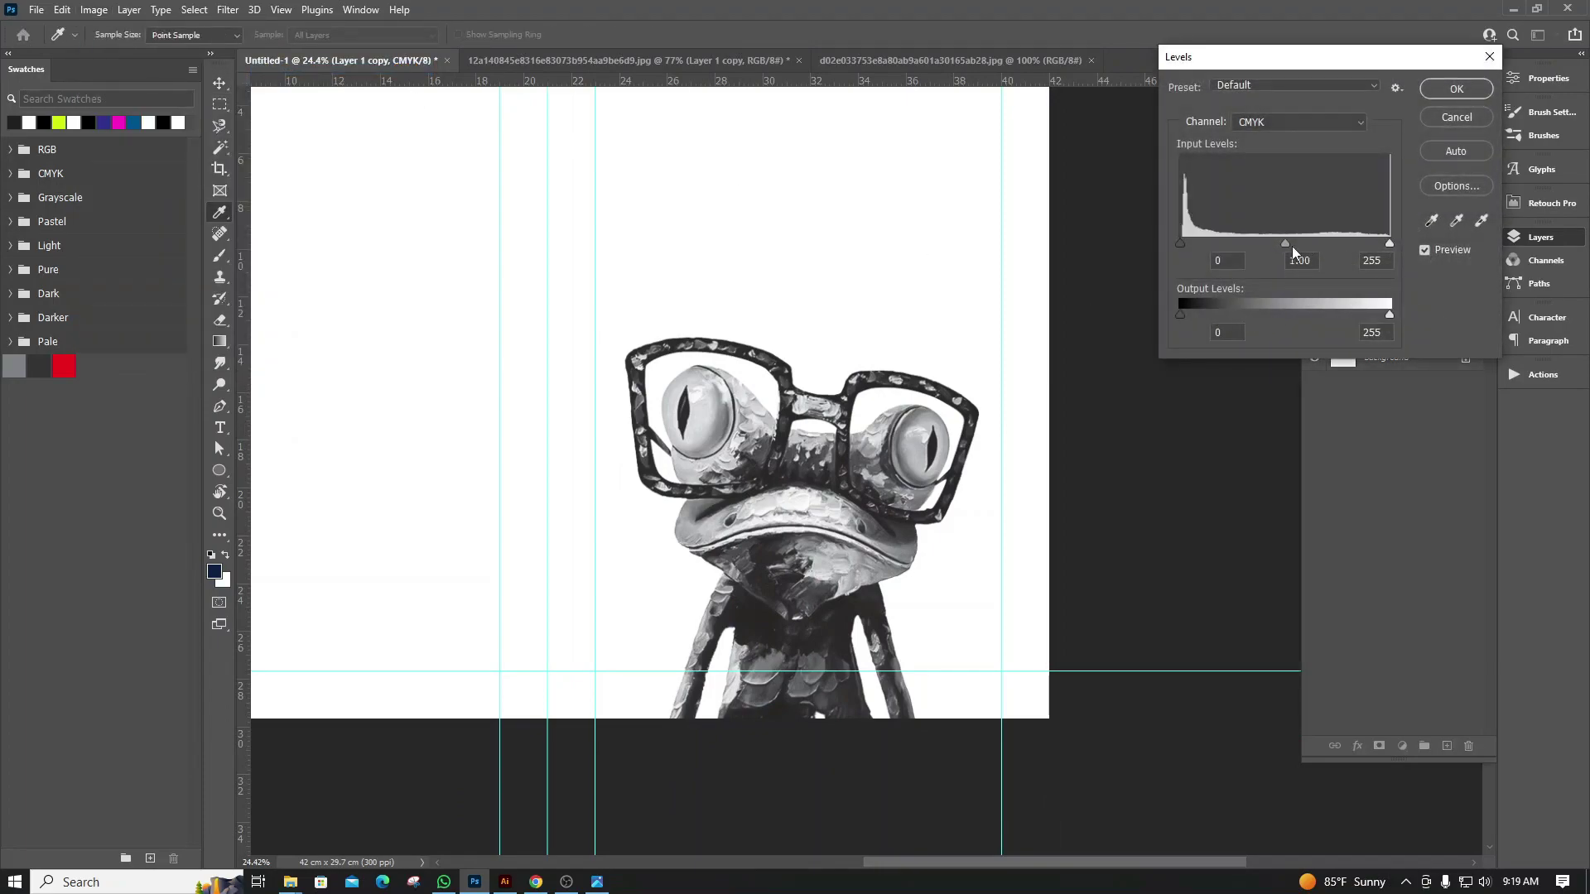
pyautogui.moveTo(1284, 246); pyautogui.dragTo(1297, 245)
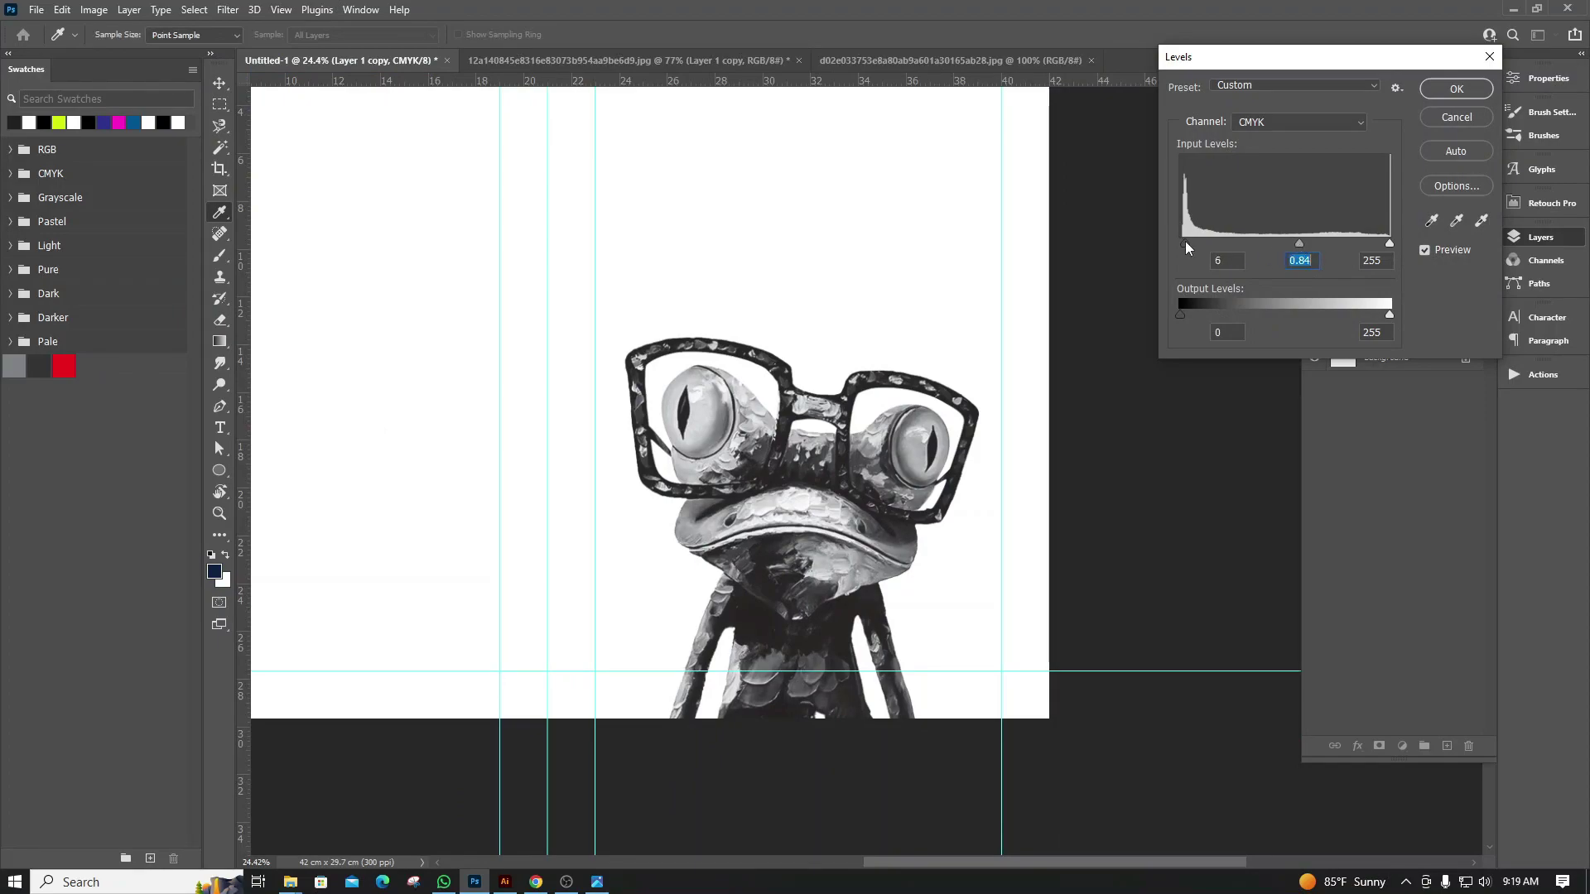
pyautogui.moveTo(1182, 243); pyautogui.dragTo(1192, 246)
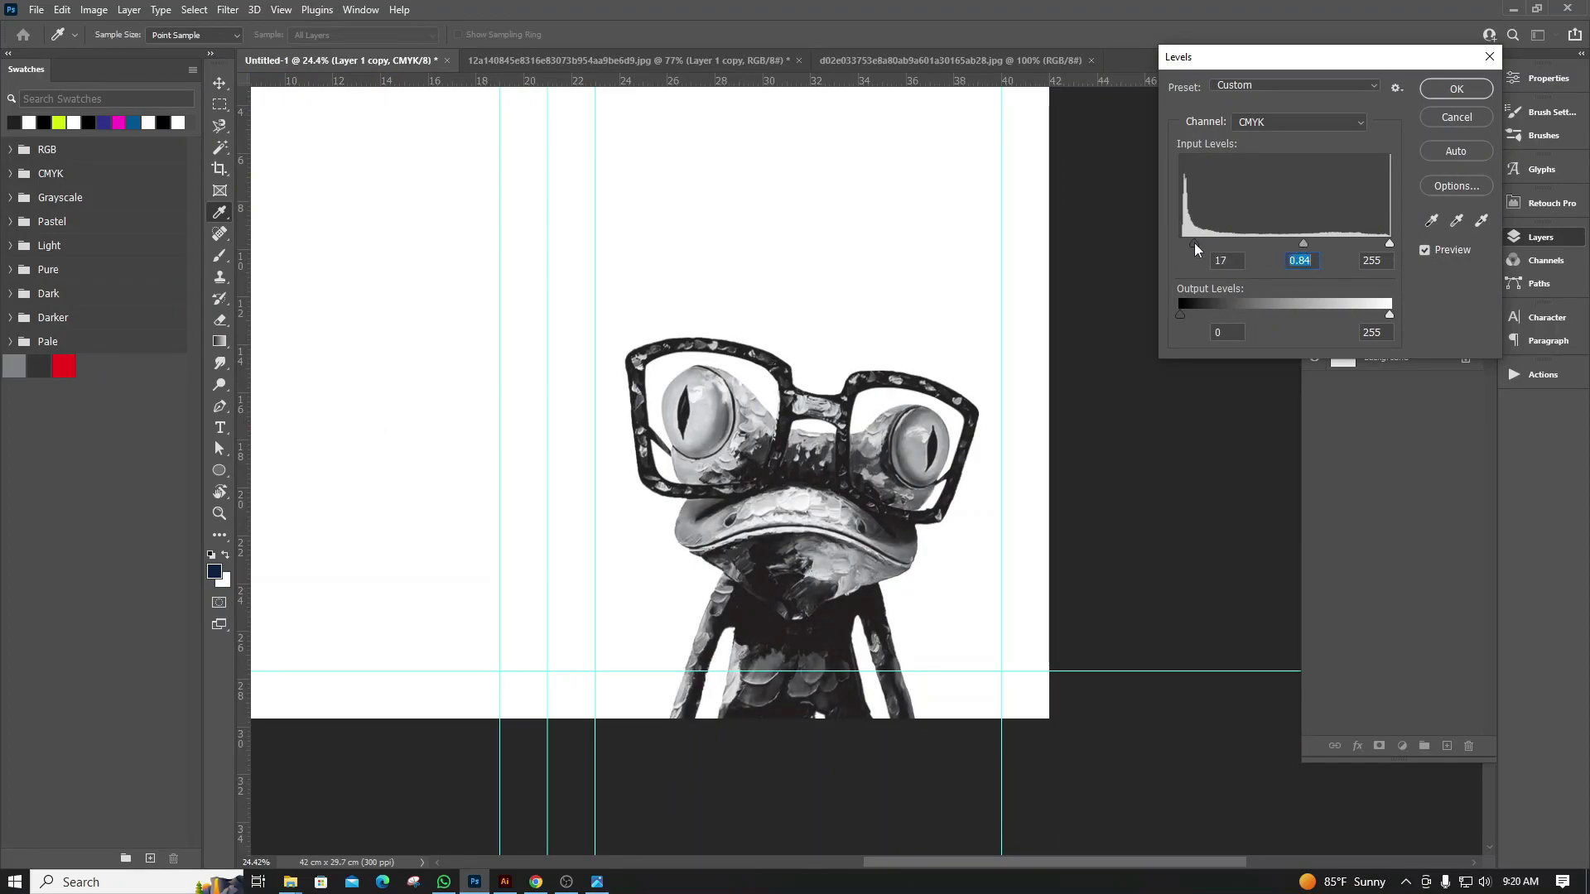
pyautogui.click(1195, 245)
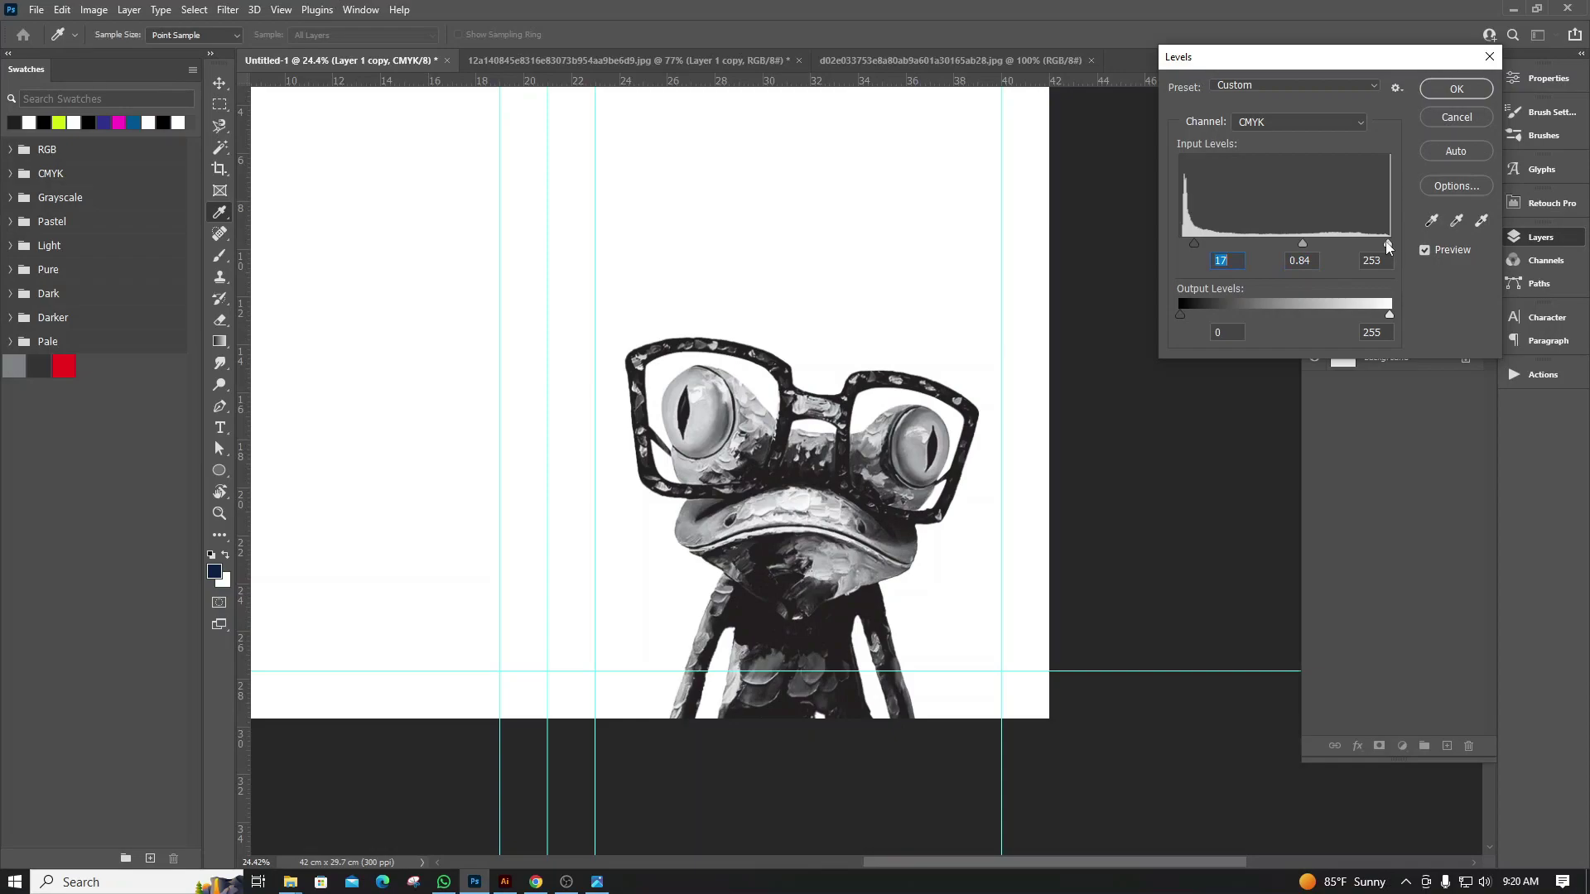
pyautogui.moveTo(1390, 246); pyautogui.dragTo(1368, 248)
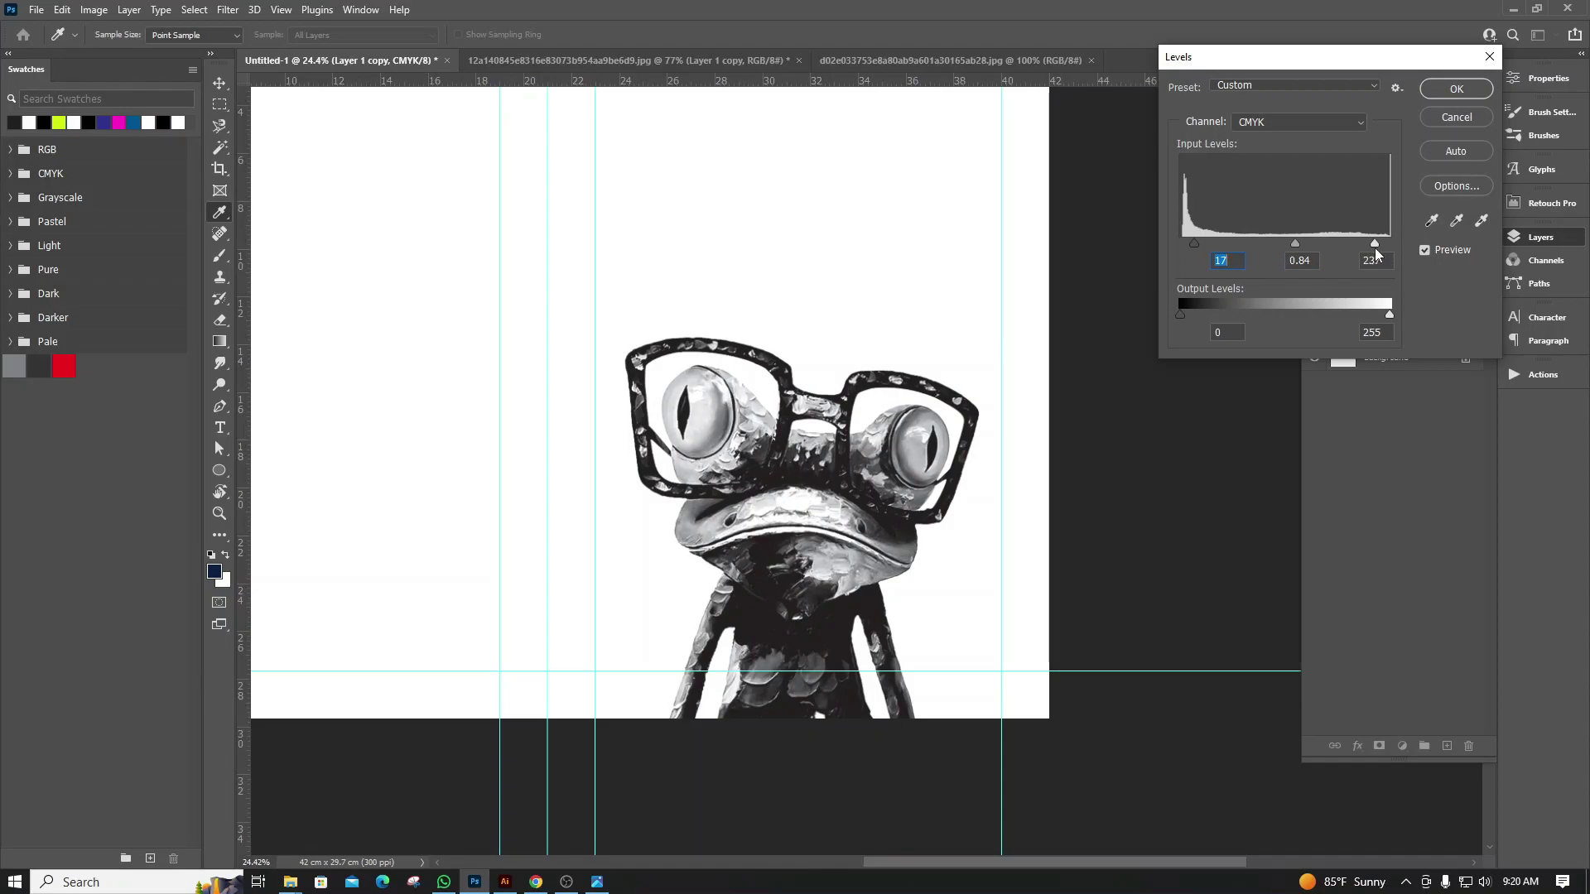
pyautogui.click(1466, 88)
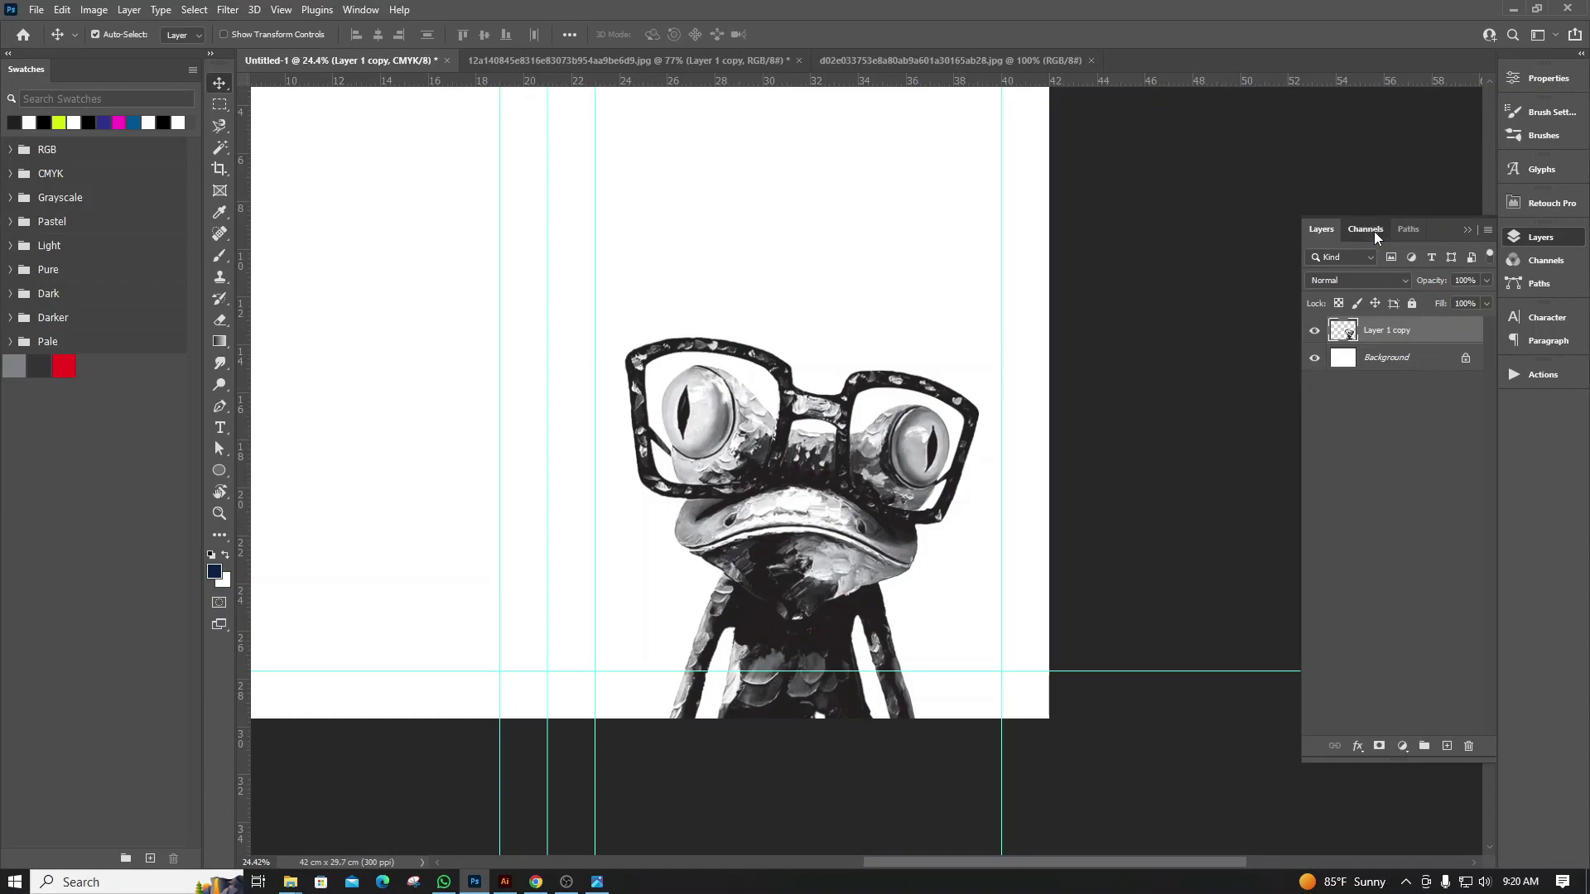
pyautogui.click(1373, 231)
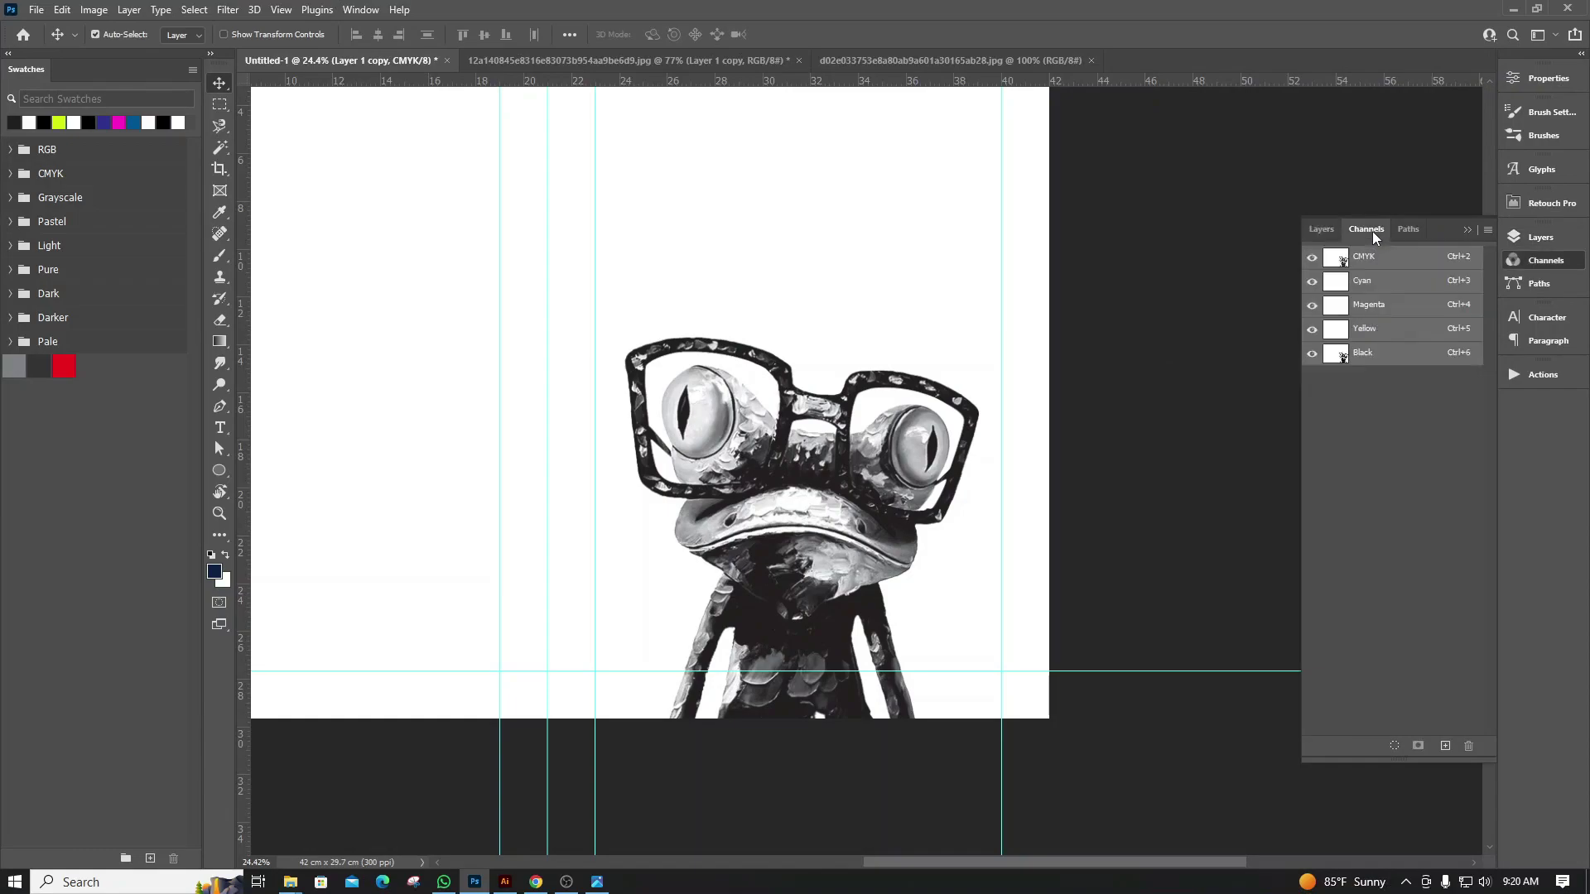
pyautogui.click(1311, 353)
pyautogui.click(1311, 354)
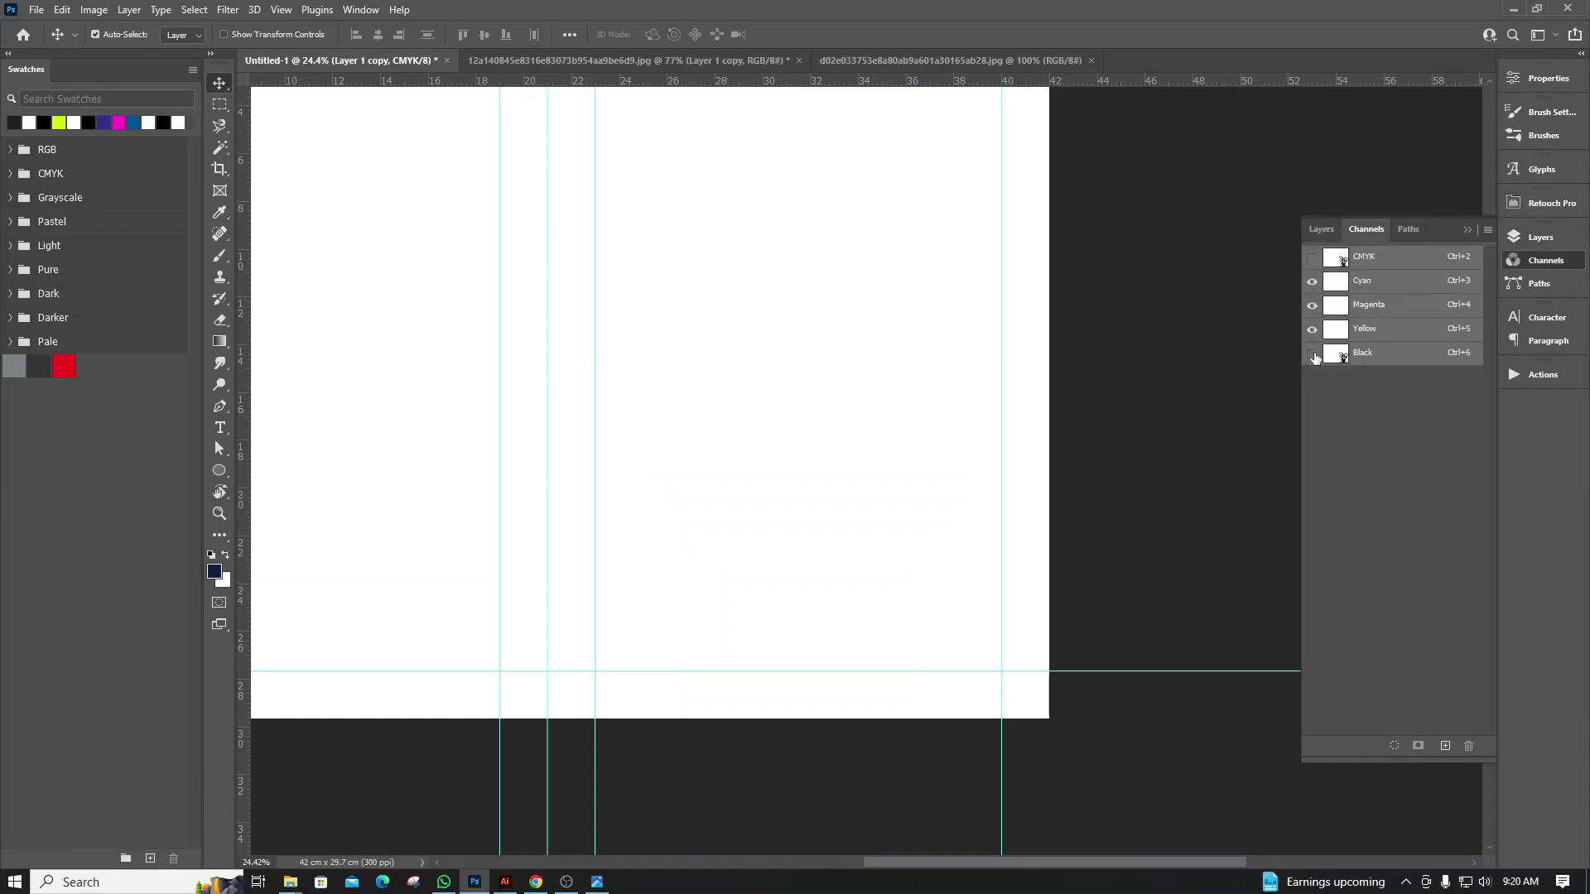
pyautogui.click(1312, 354)
pyautogui.click(1313, 354)
pyautogui.click(875, 62)
pyautogui.click(594, 57)
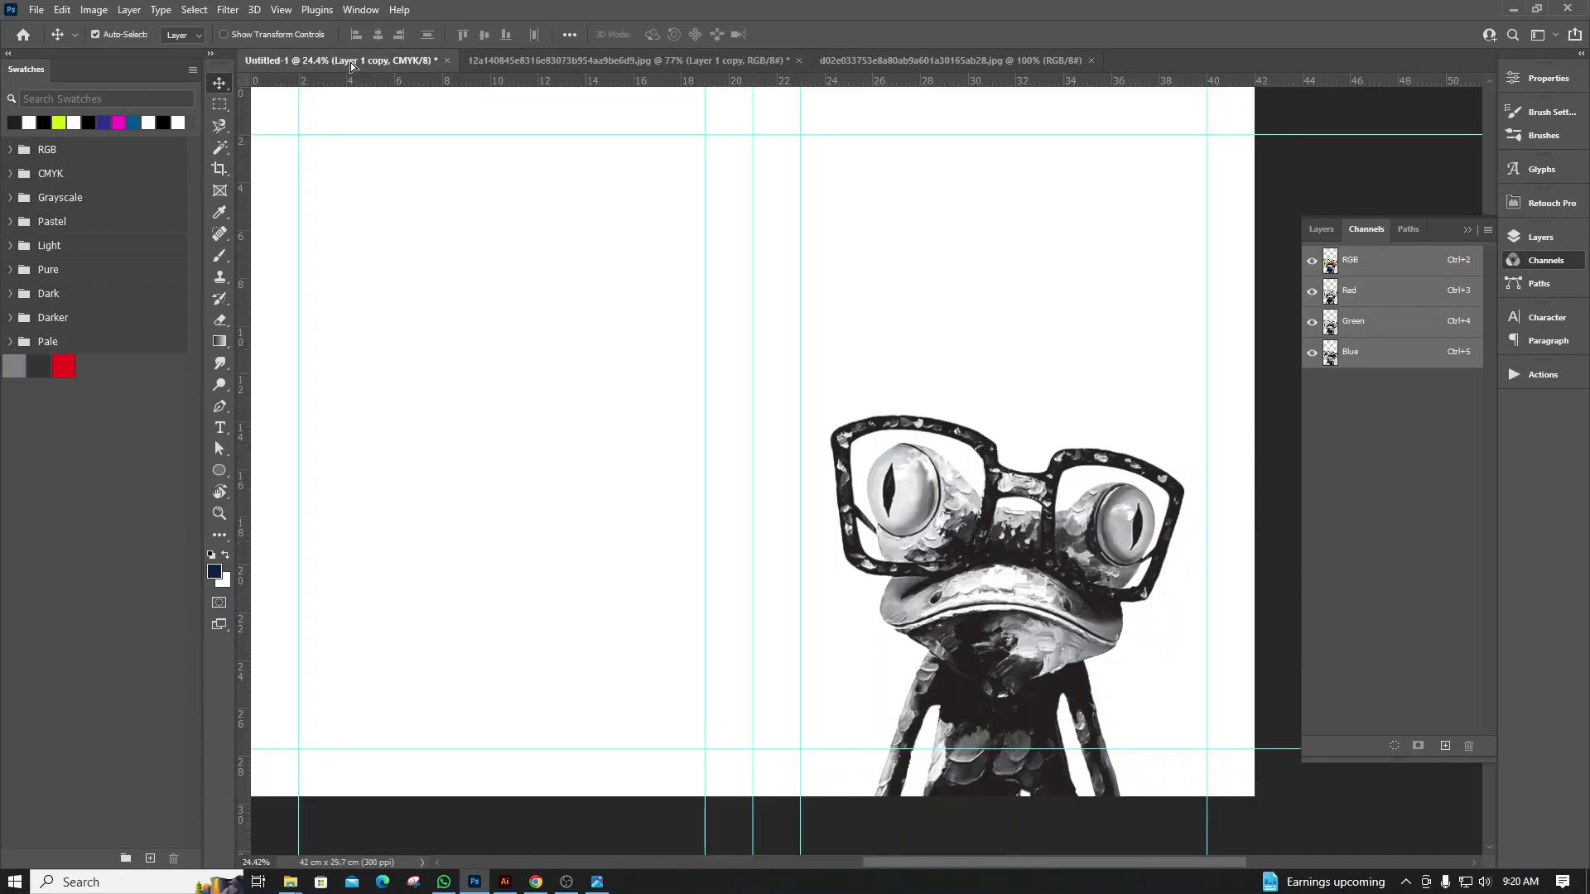
pyautogui.moveTo(304, 42); pyautogui.dragTo(894, 282)
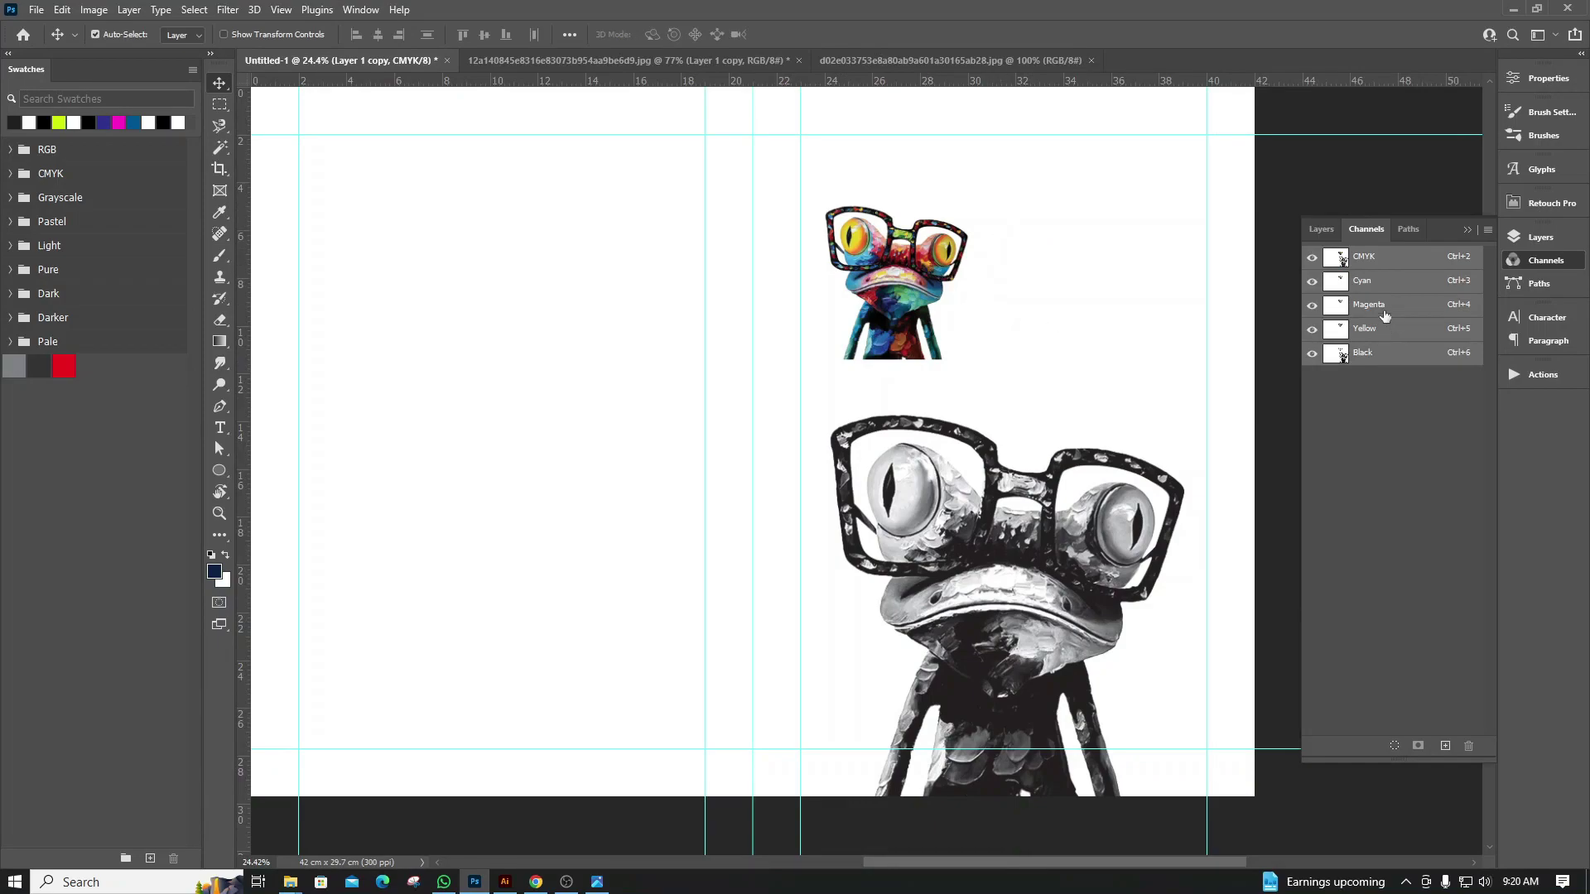
pyautogui.click(1313, 356)
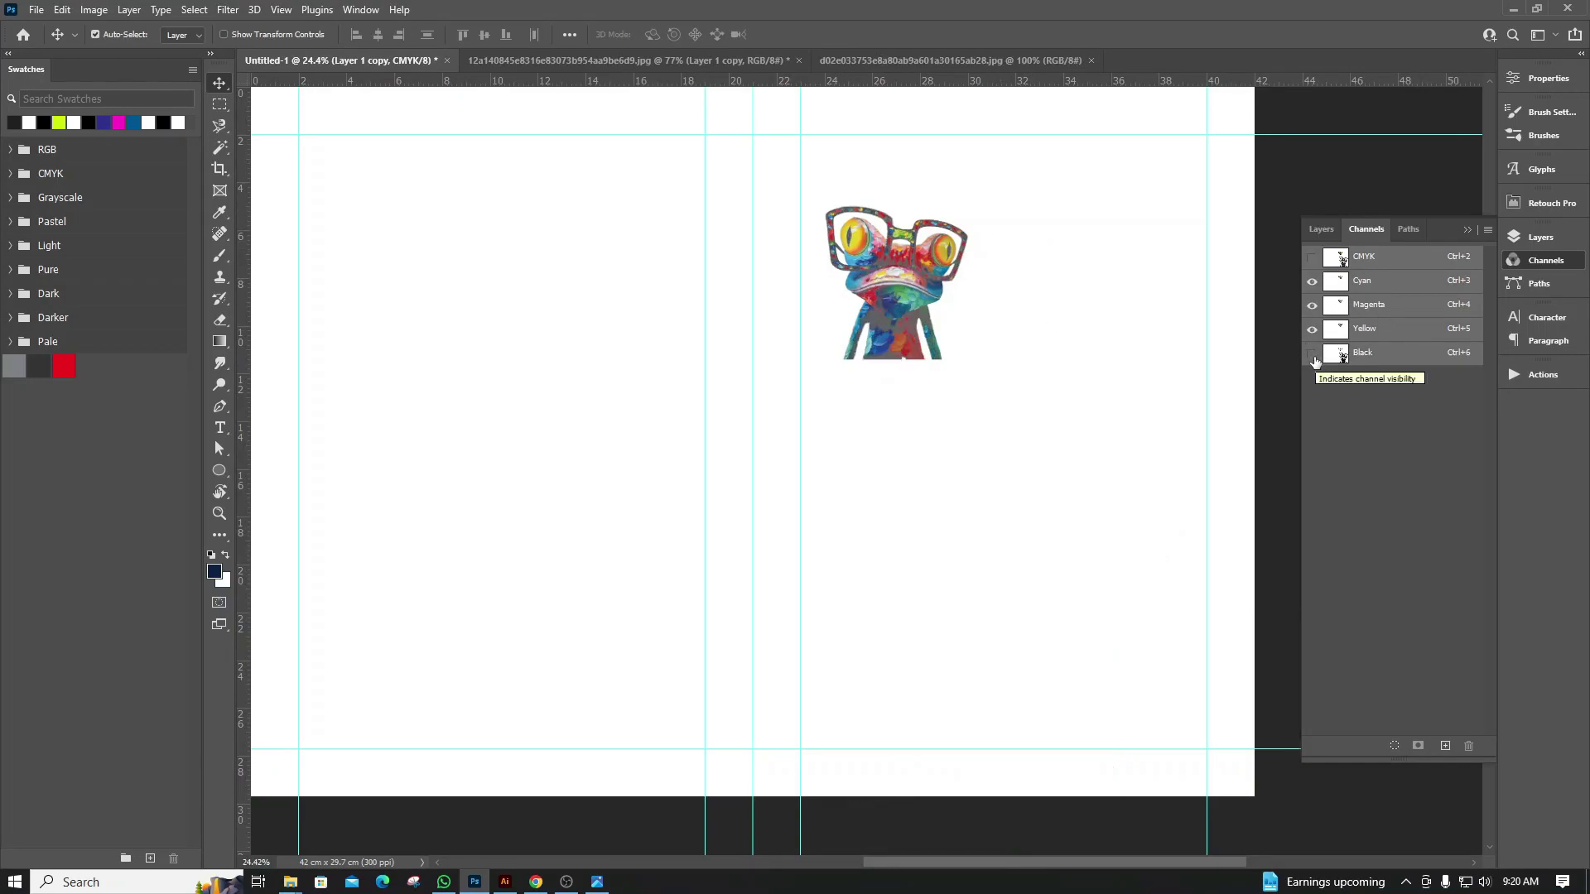
pyautogui.click(1313, 329)
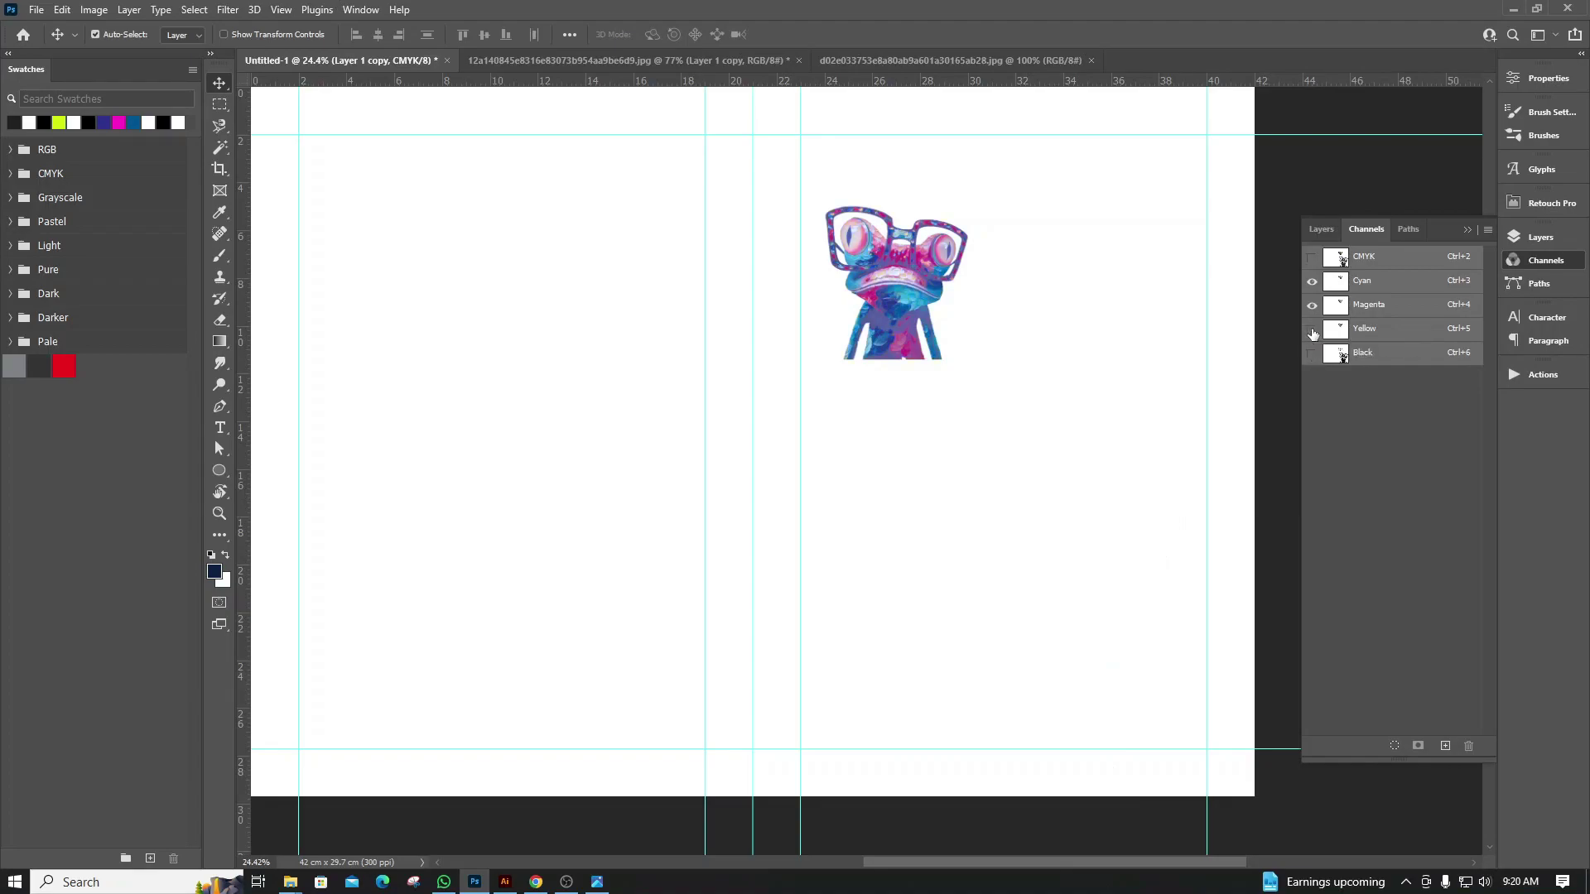
pyautogui.click(1313, 305)
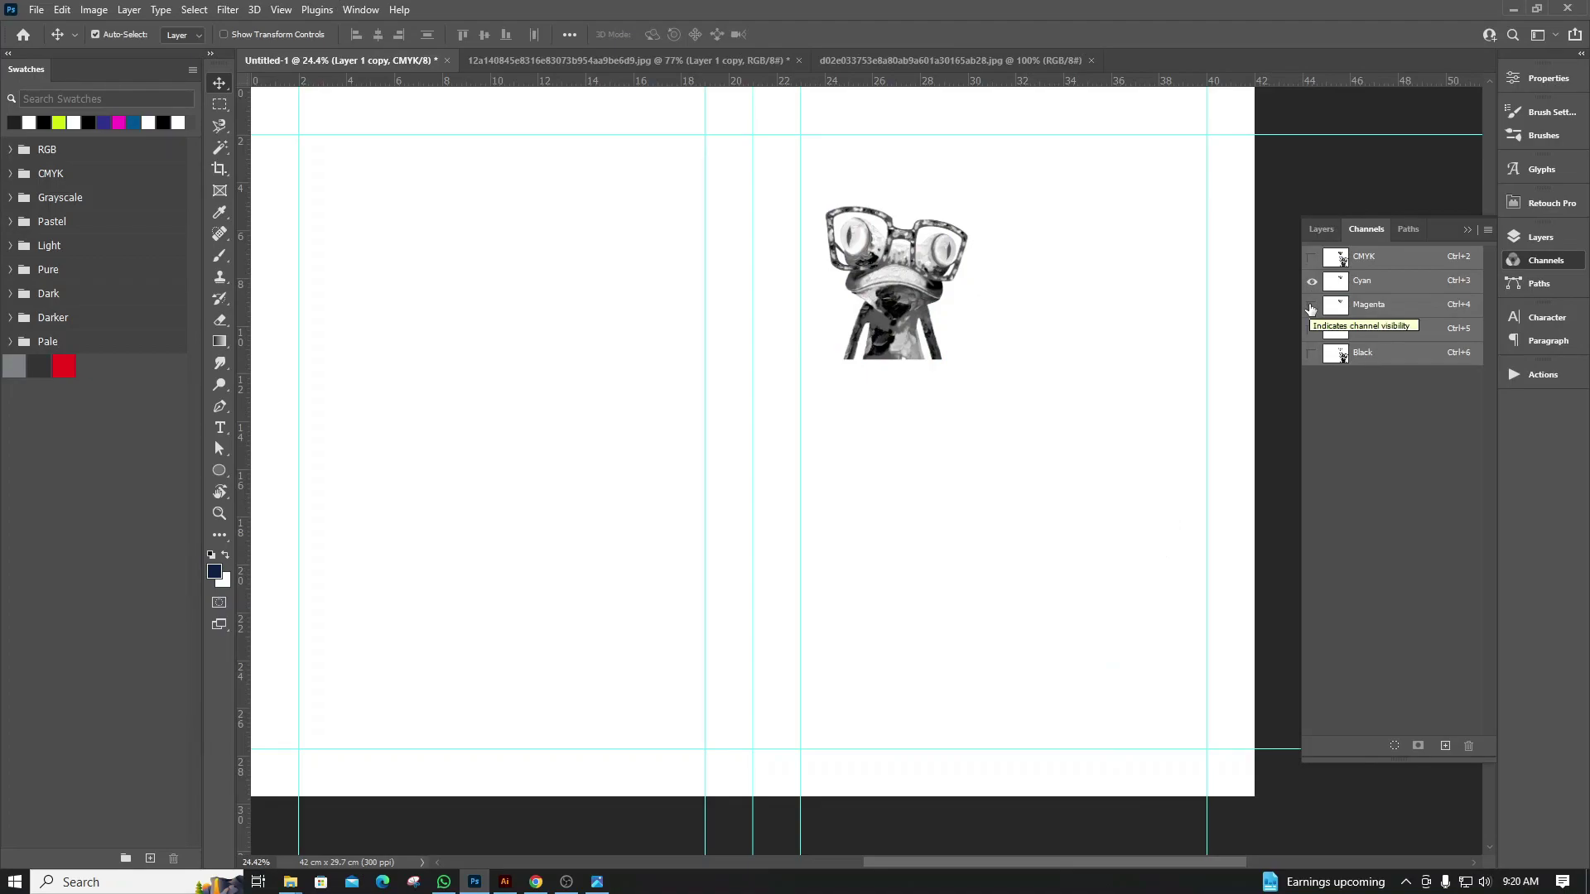
pyautogui.click(1311, 257)
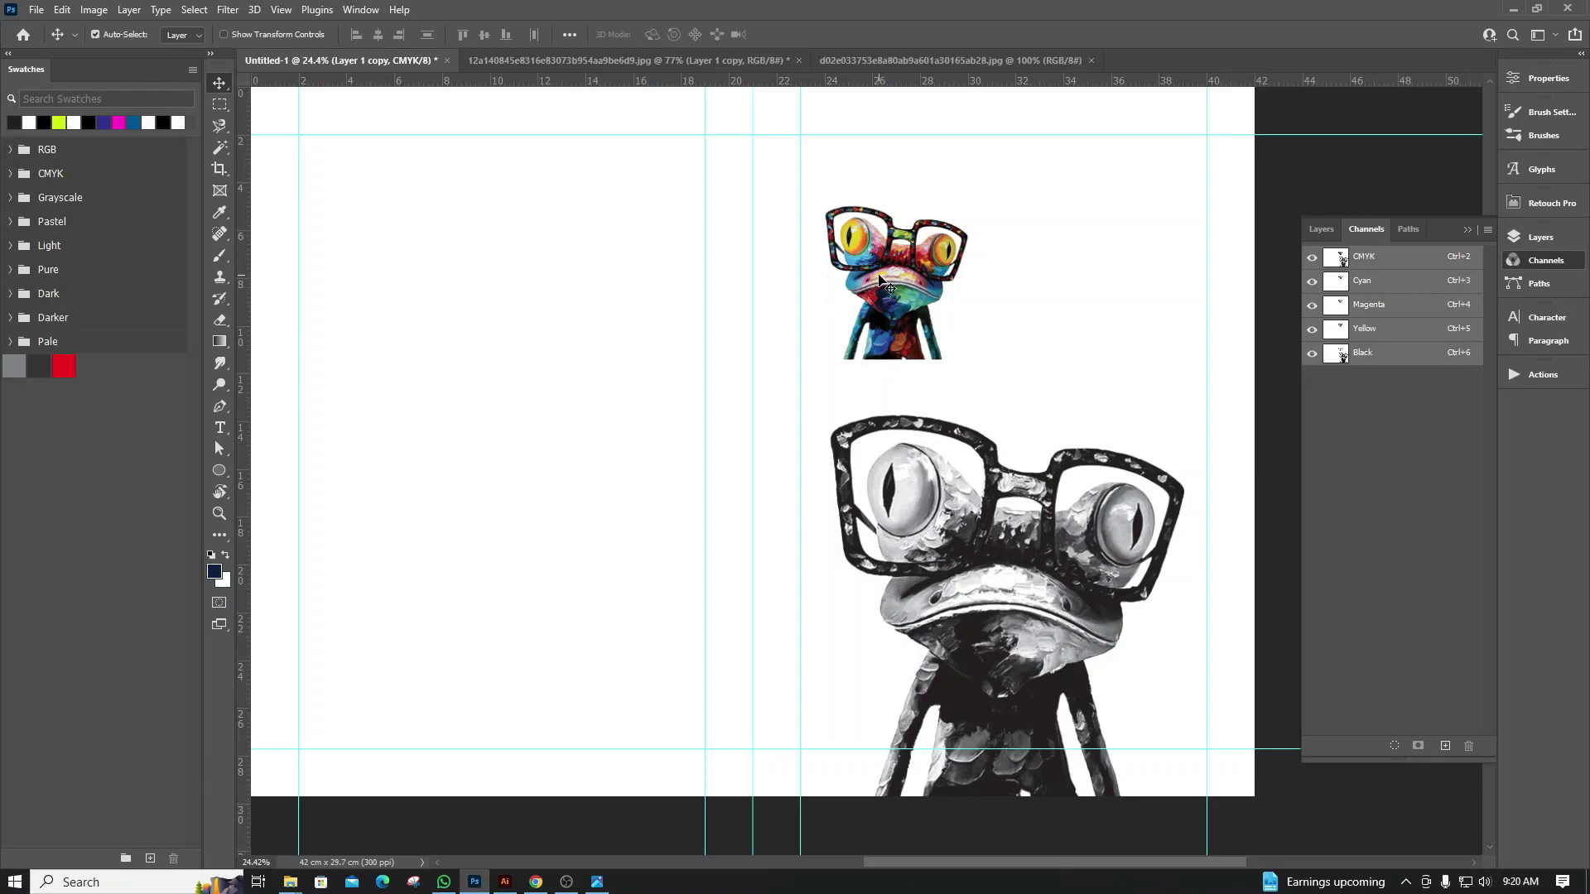
pyautogui.click(1321, 229)
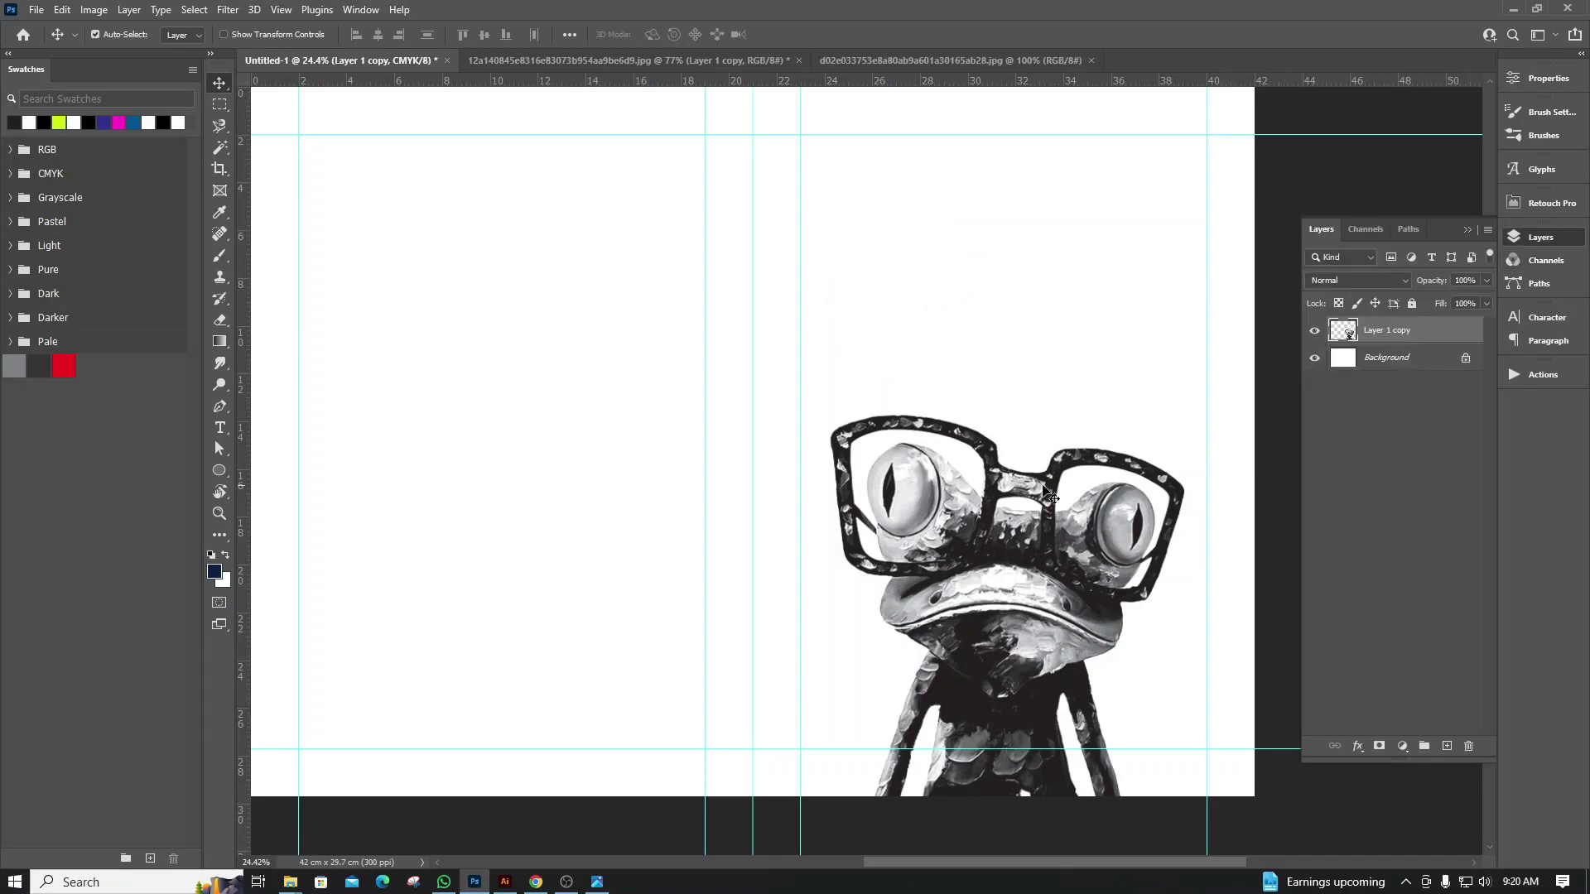
pyautogui.scroll(-1, 654, 462)
pyautogui.scroll(1, 907, 306)
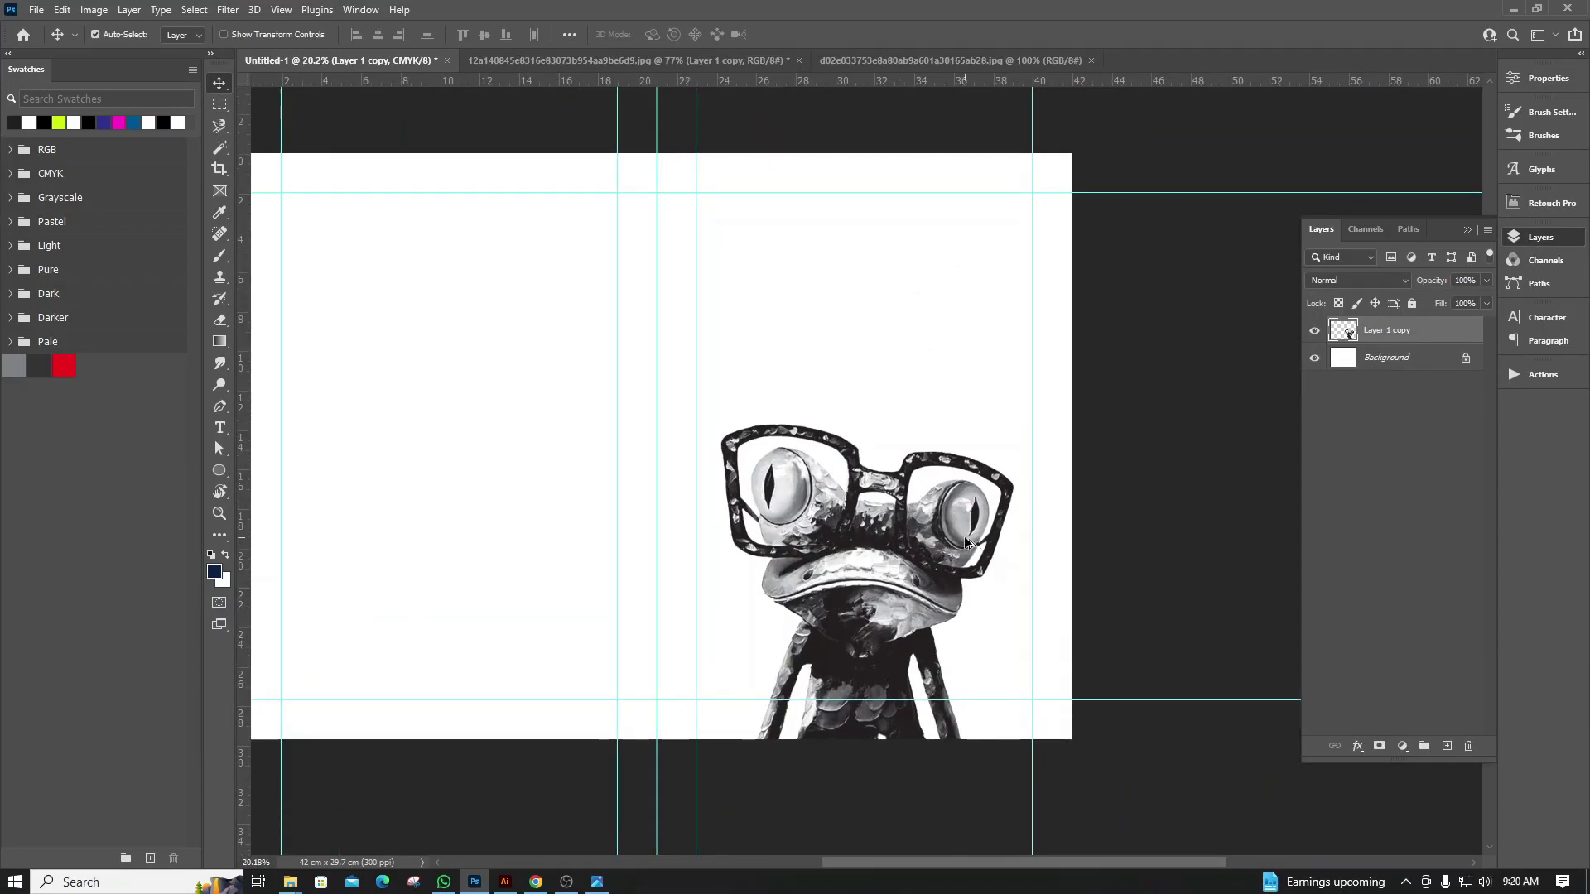
pyautogui.scroll(-1, 960, 529)
pyautogui.scroll(1, 953, 544)
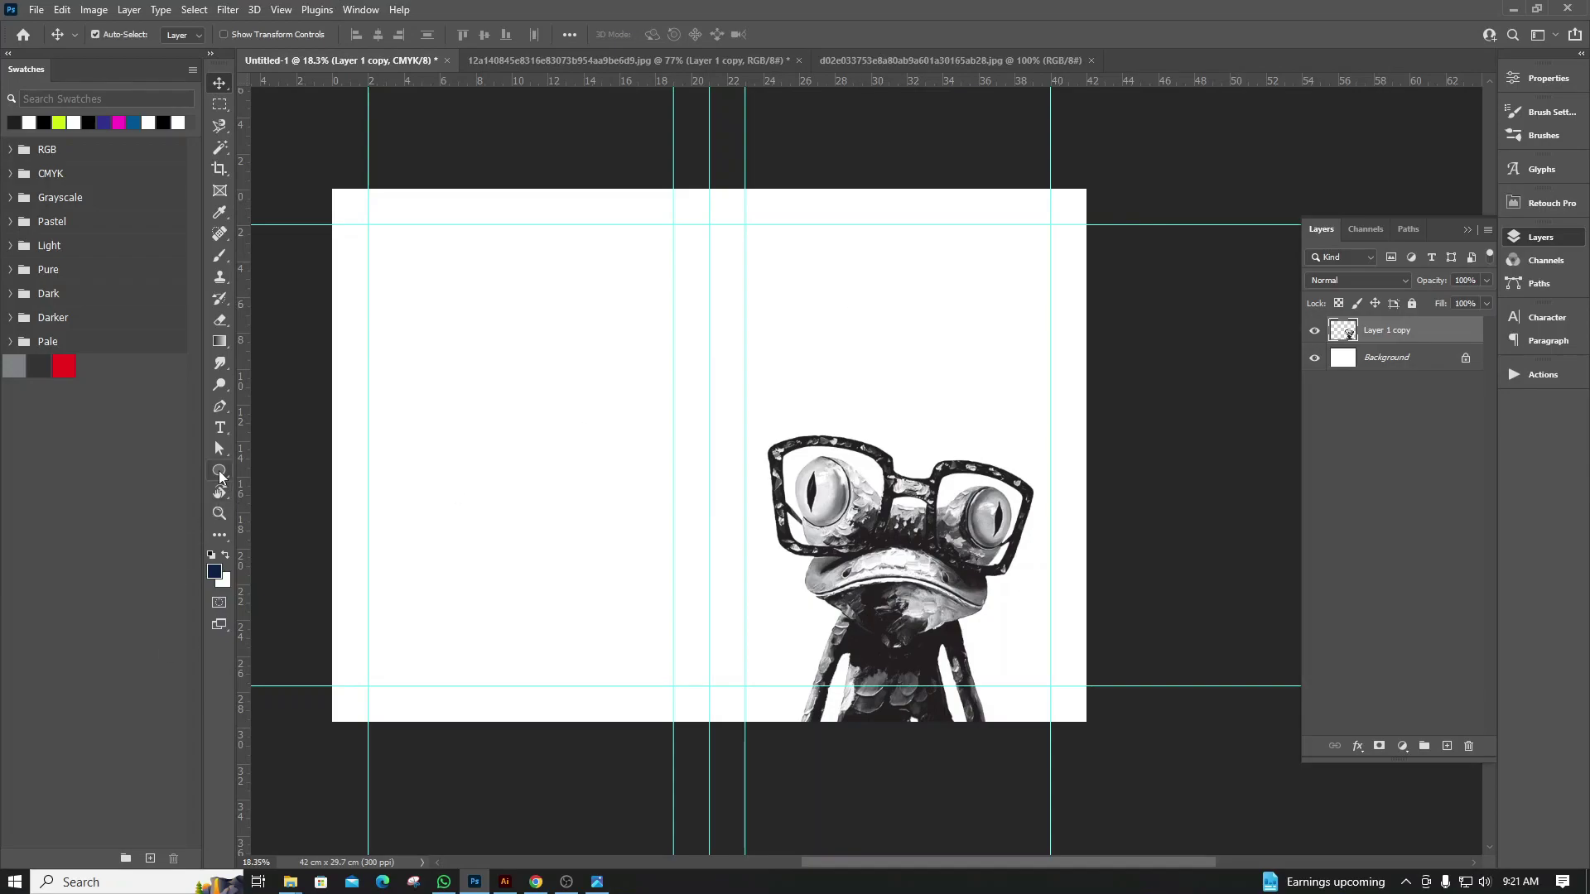
# With the Ellipse tool and Background layer selected, set the foreground colour to K 100 black
pyautogui.click(219, 470)
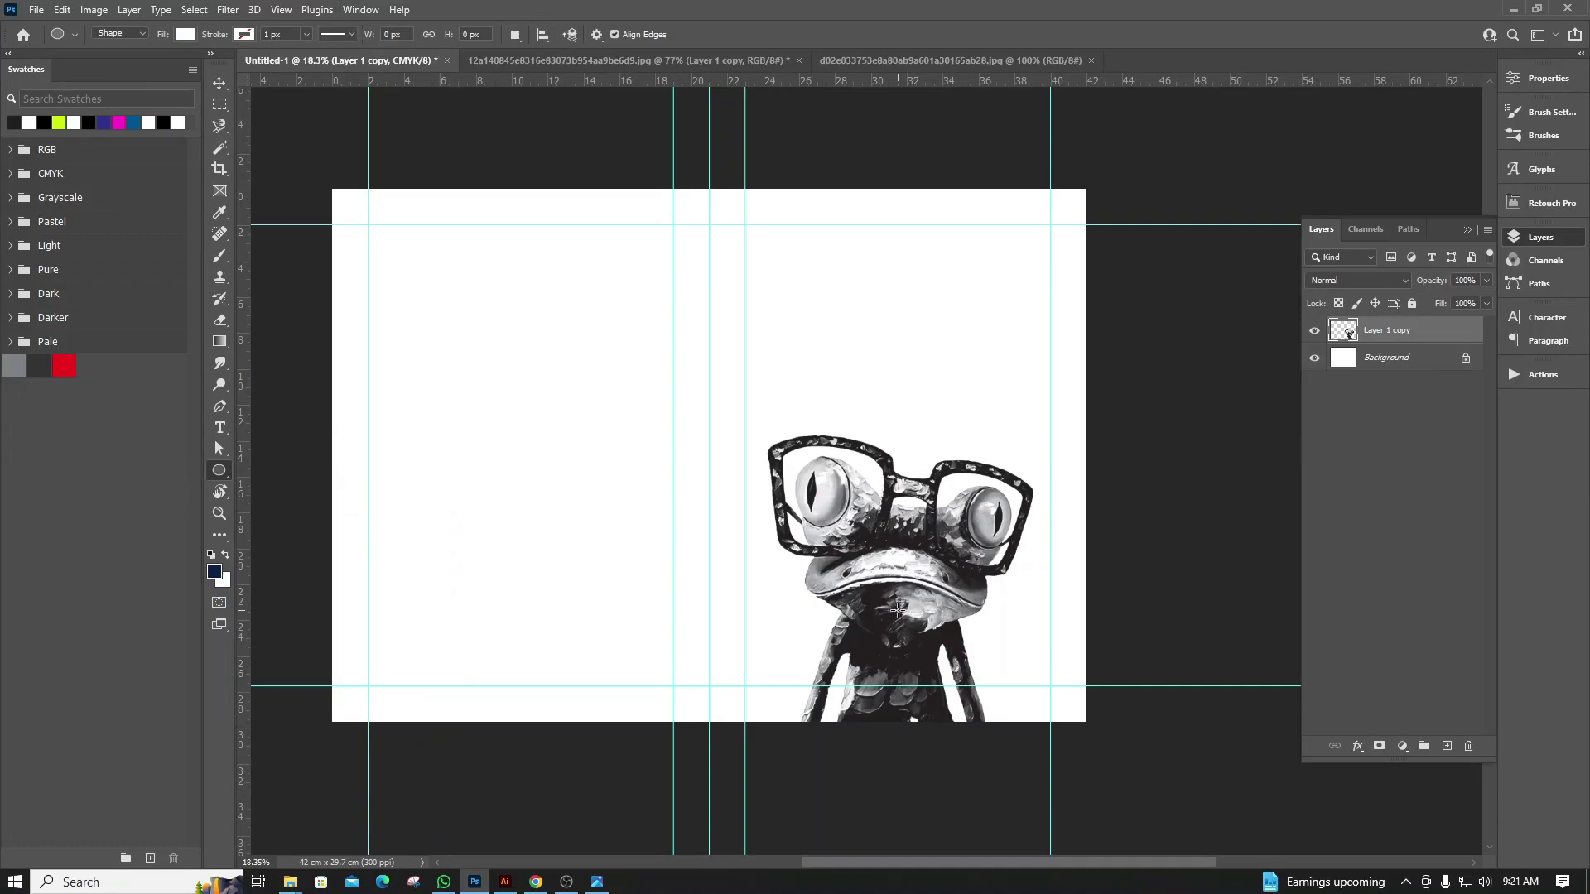
pyautogui.click(1380, 364)
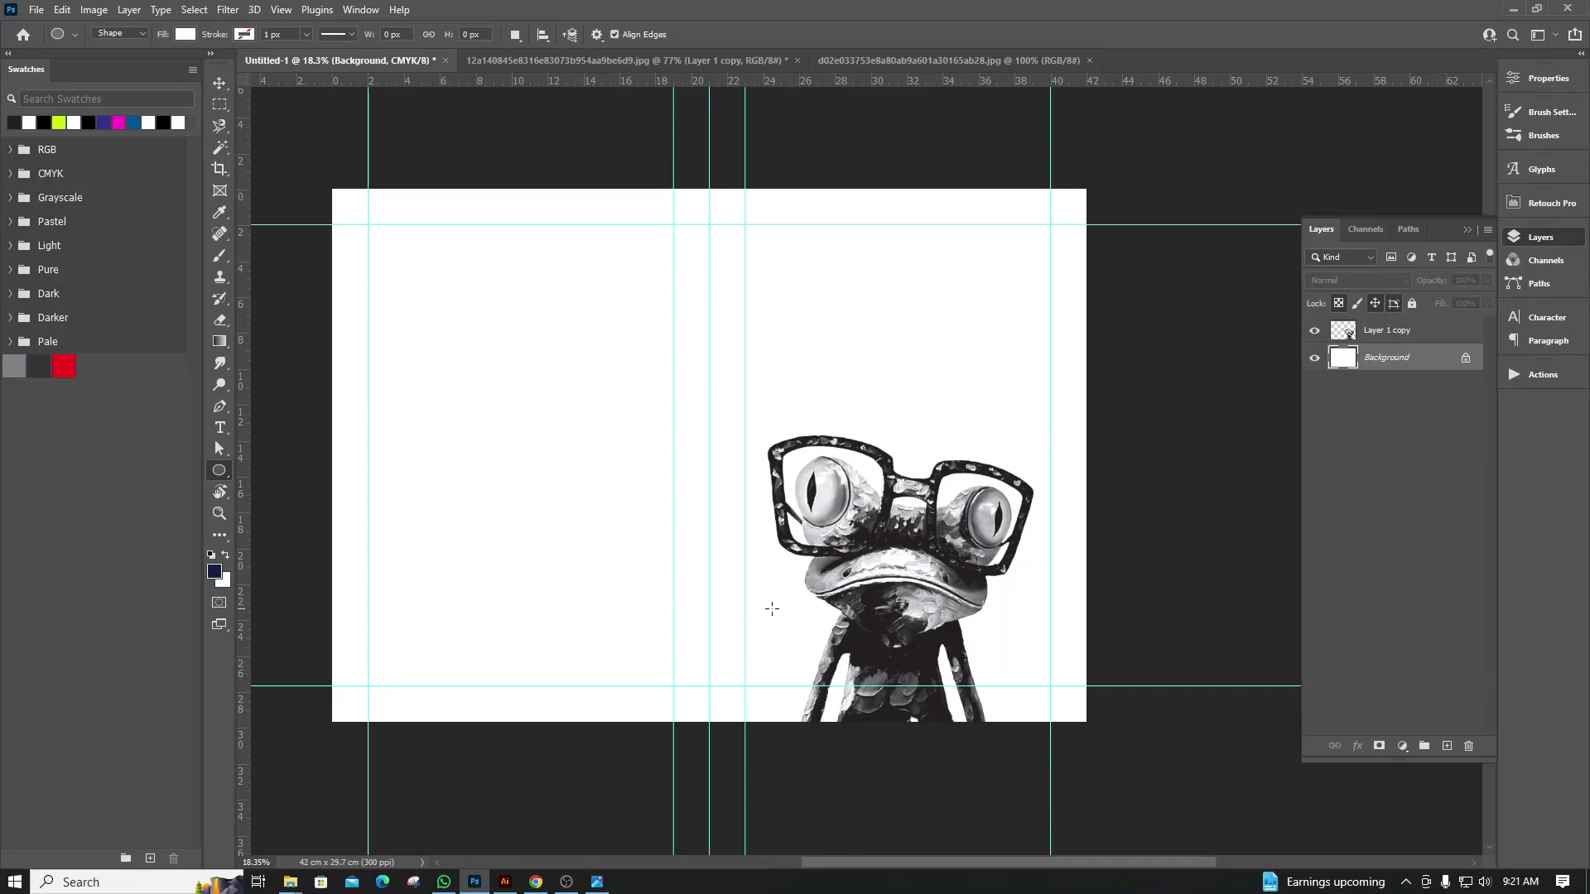
pyautogui.click(214, 572)
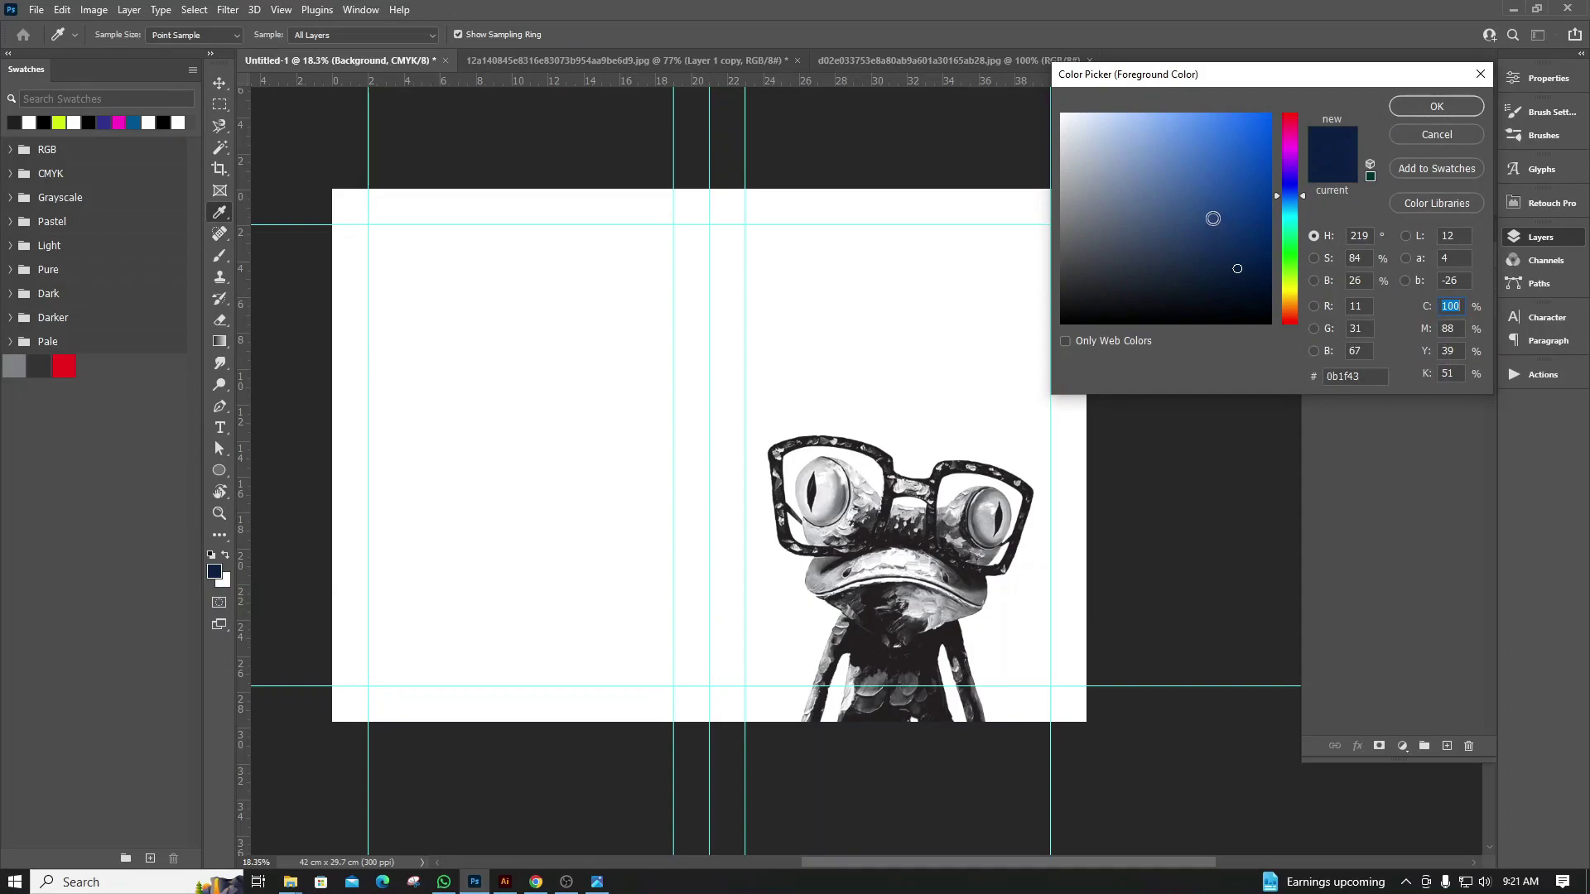
pyautogui.click(1062, 114)
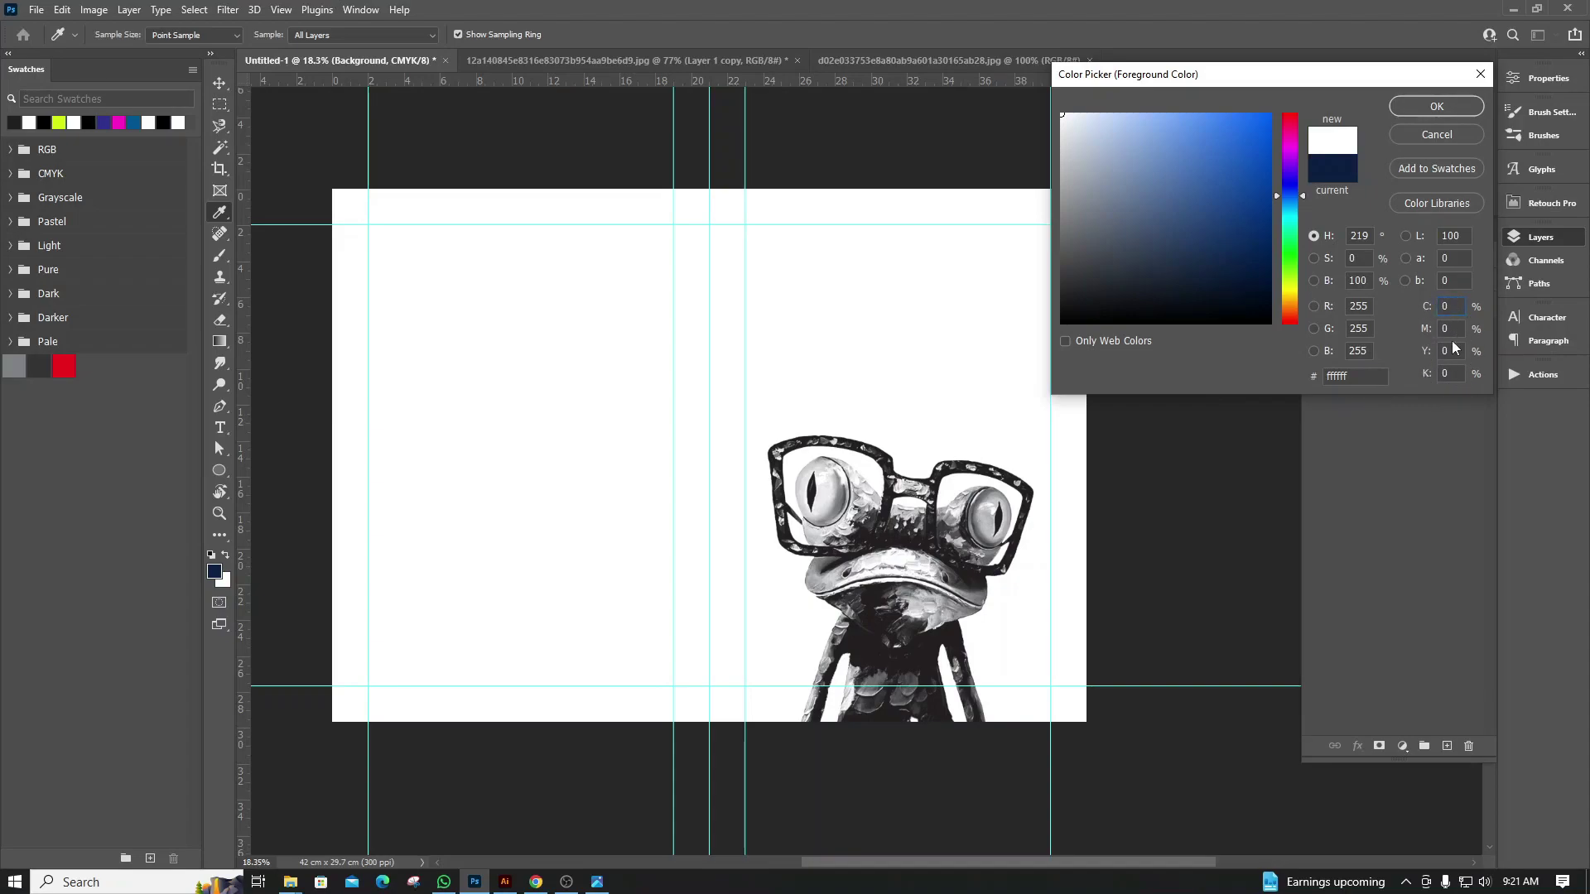
pyautogui.click(1448, 375)
pyautogui.write('100')
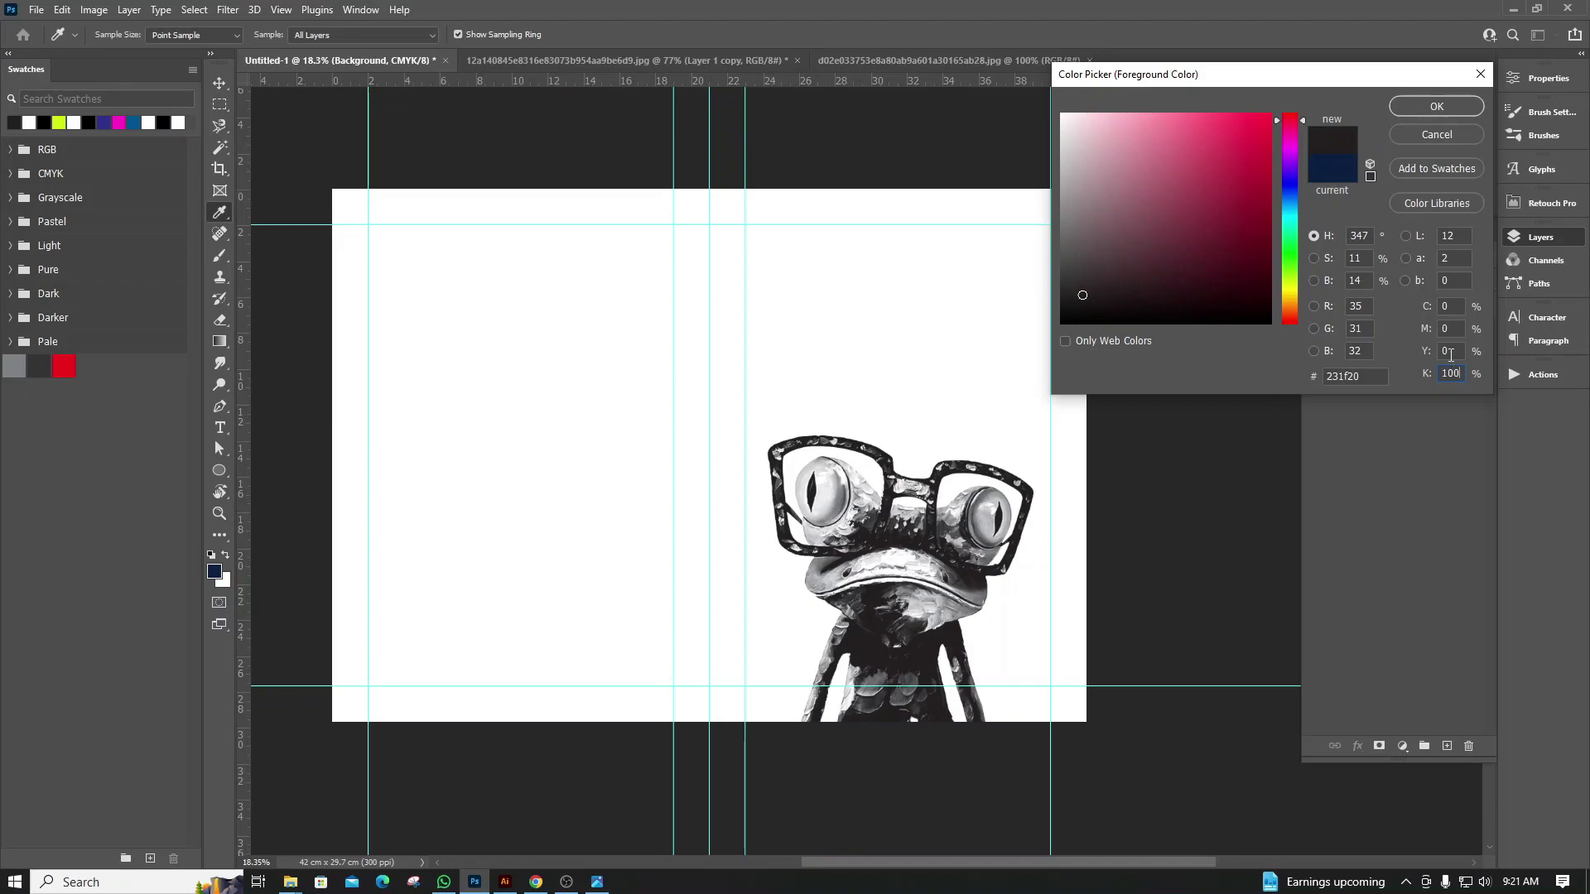
pyautogui.click(1420, 106)
pyautogui.press('u')
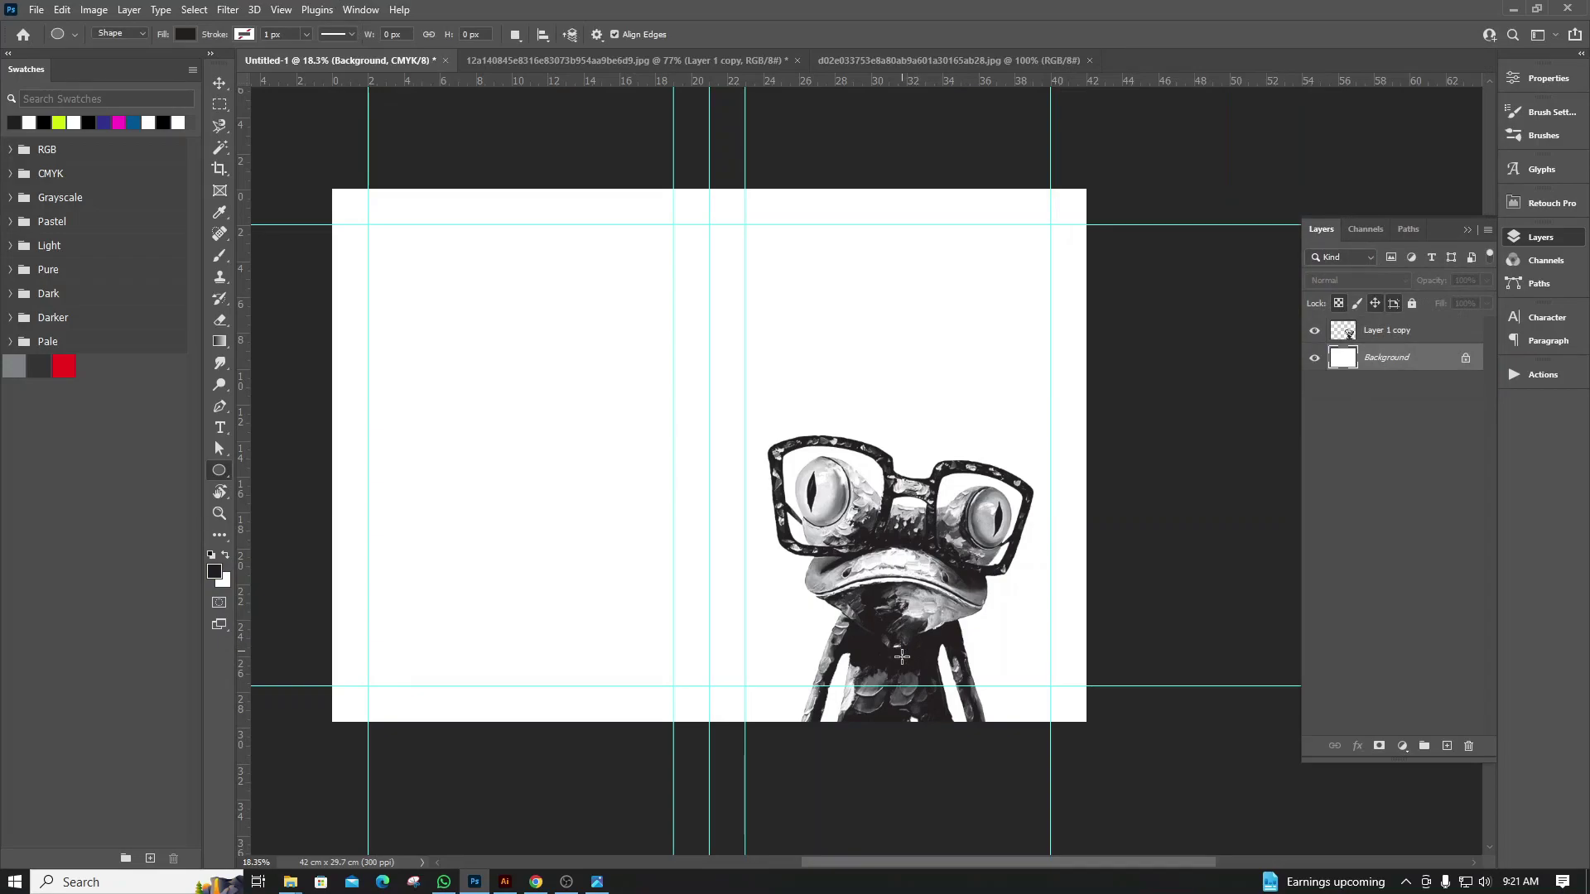
# Draw a black circle behind the frog, scale it to about 119% and lower it slightly
pyautogui.moveTo(901, 657); pyautogui.dragTo(1063, 818)
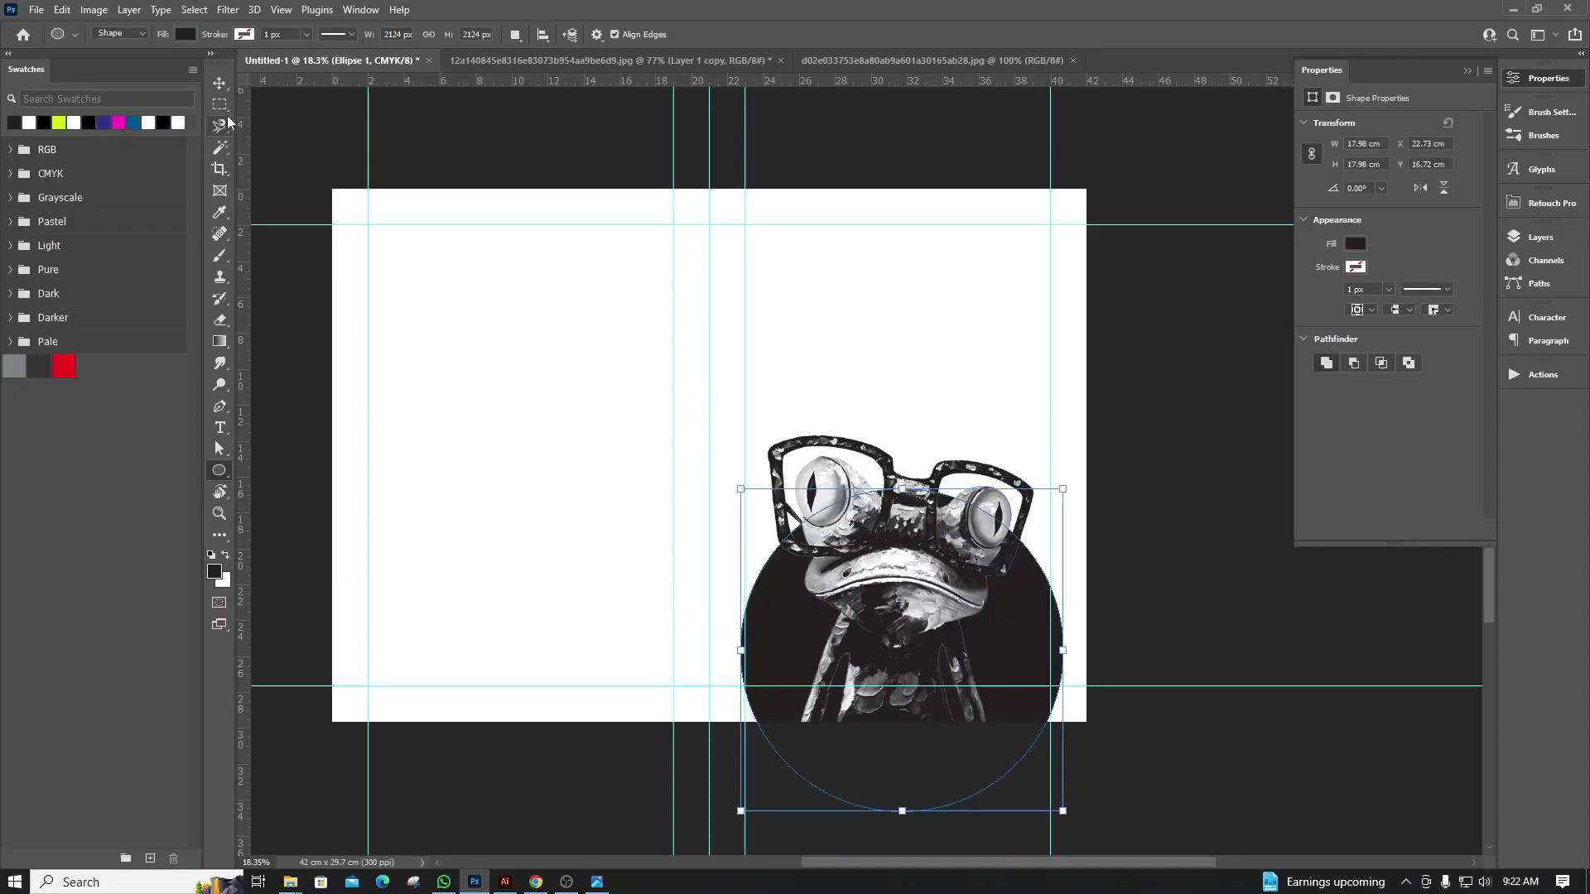
pyautogui.click(219, 83)
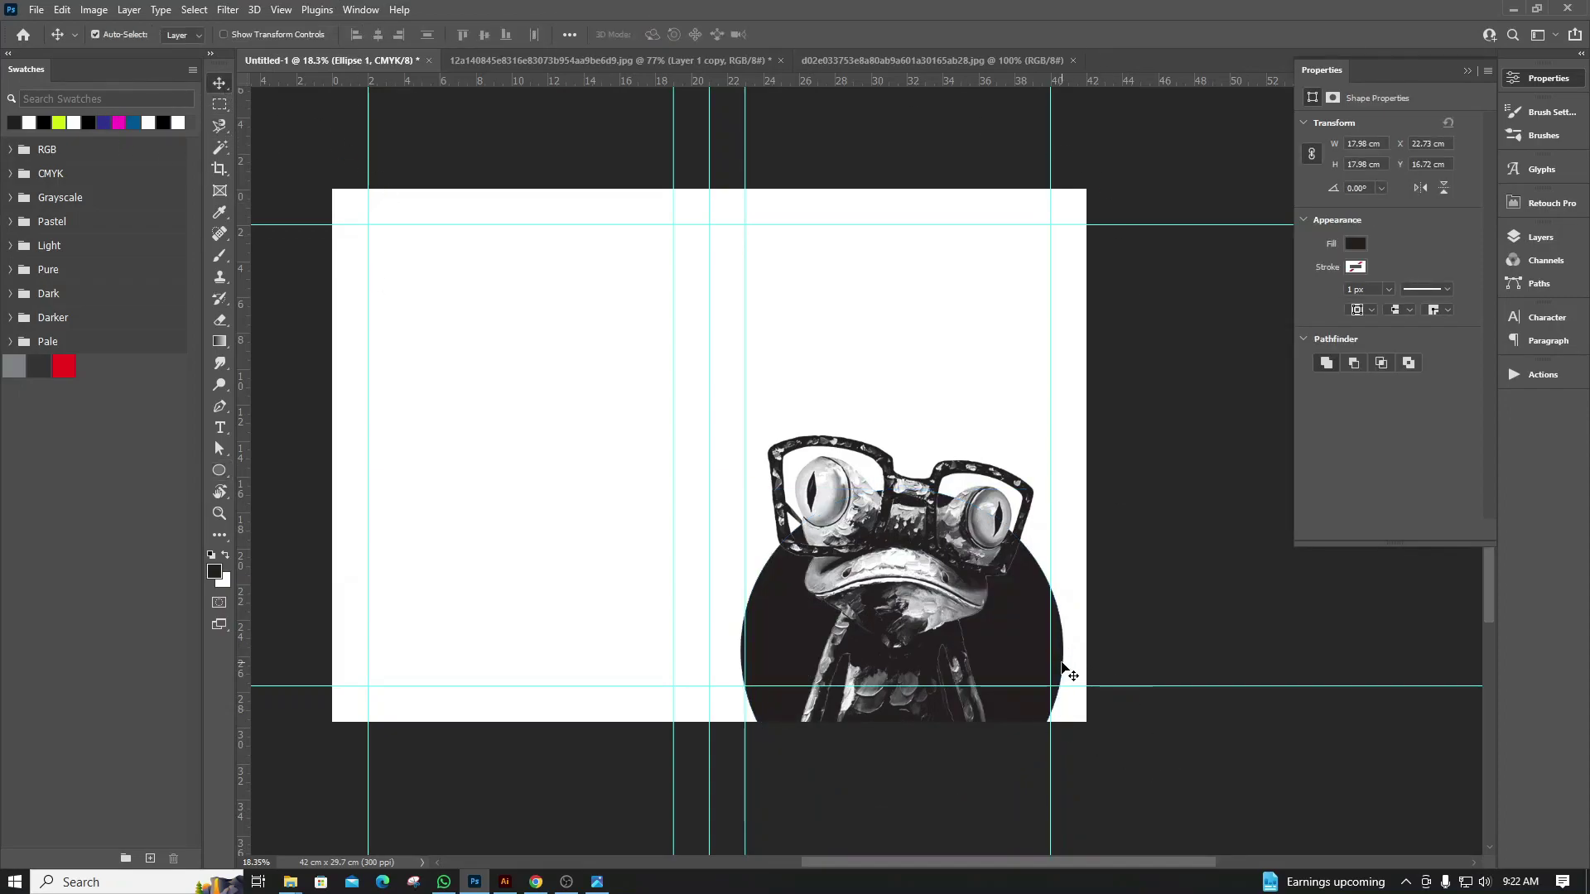
pyautogui.hotkey('ctrl', 't')
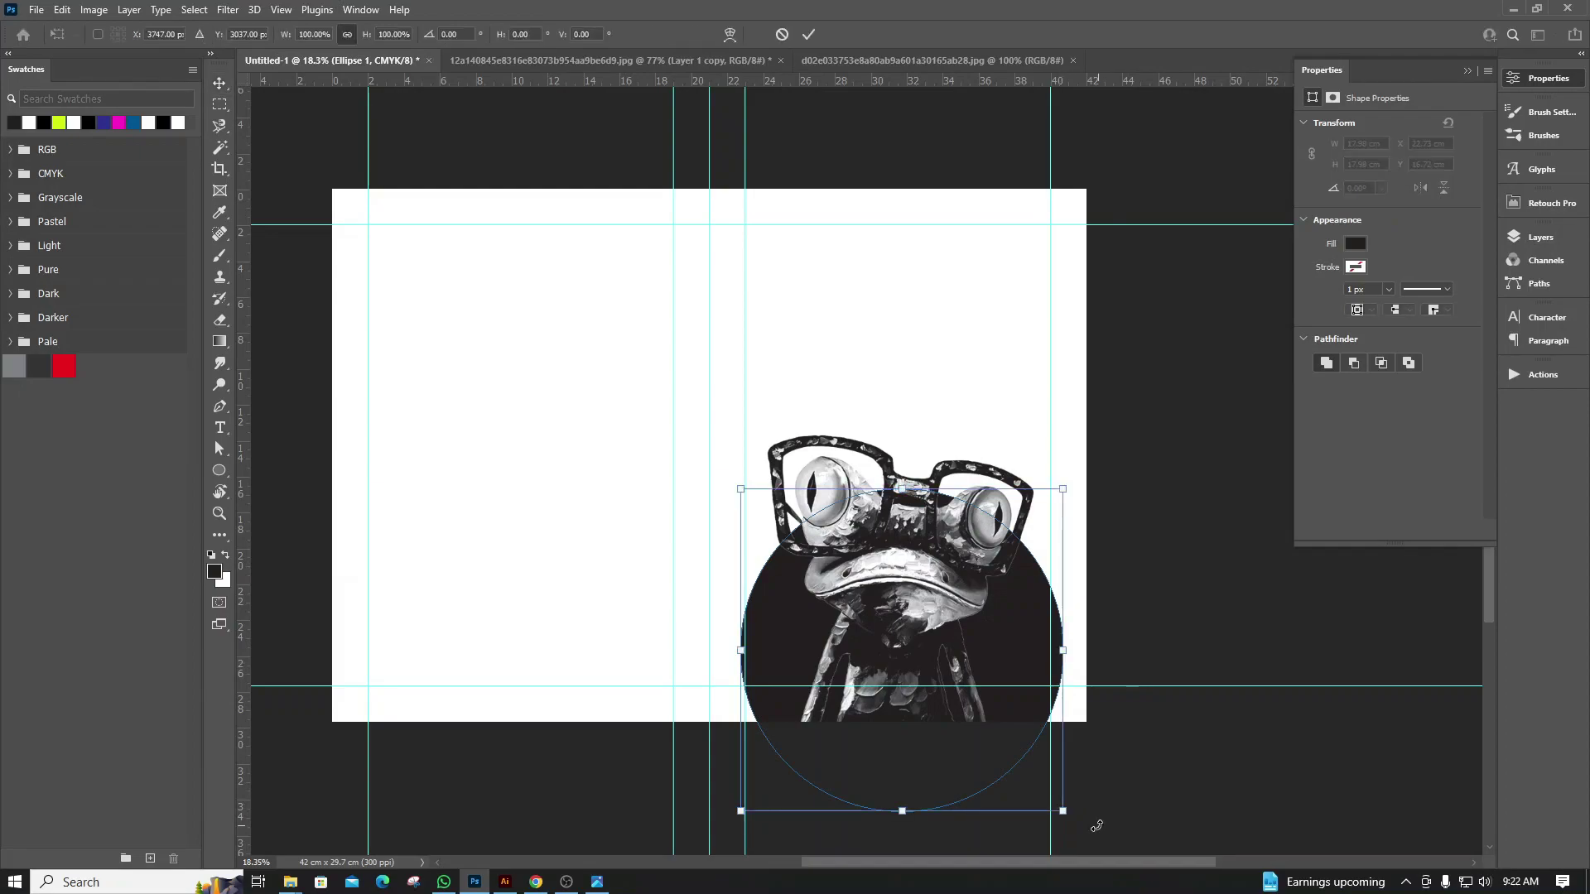
pyautogui.moveTo(1065, 809); pyautogui.dragTo(1094, 842)
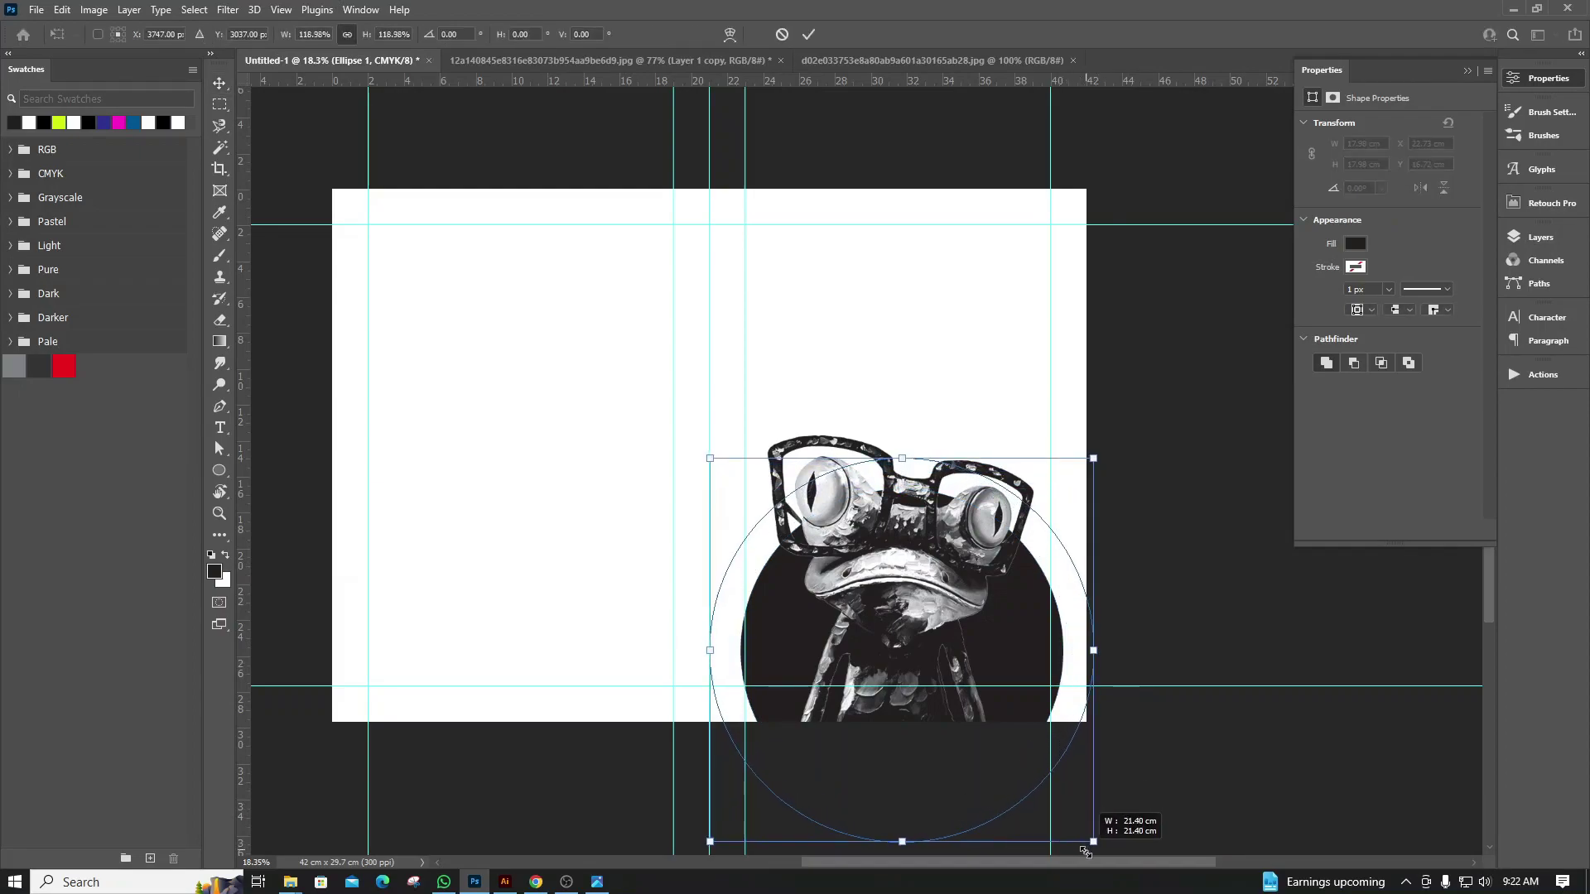
pyautogui.moveTo(1081, 656); pyautogui.dragTo(1081, 693)
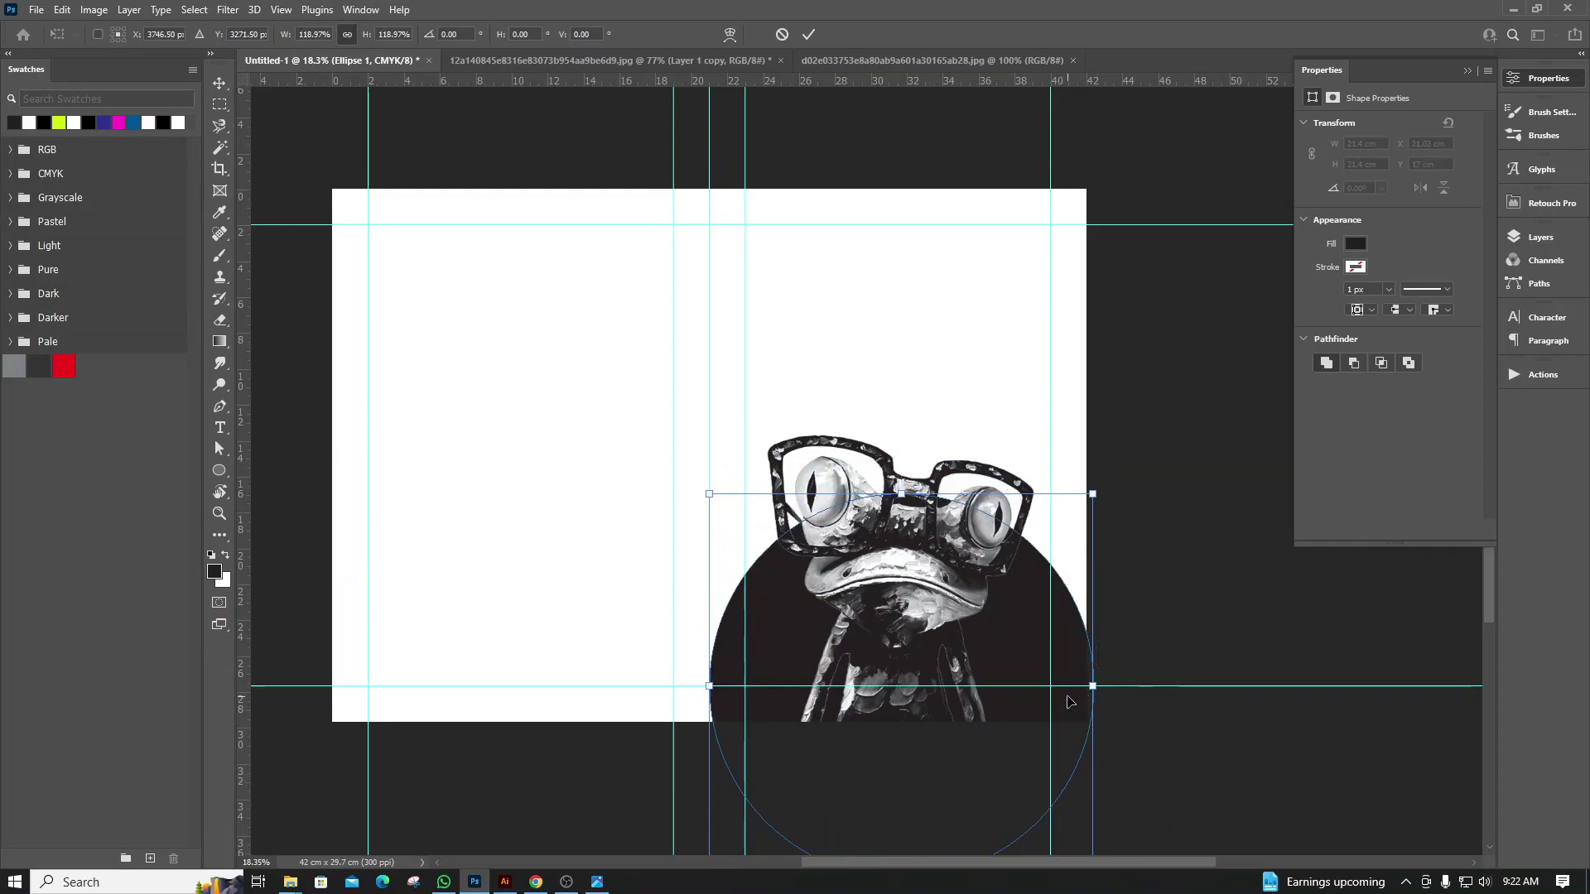
pyautogui.press('Return')
pyautogui.click(1130, 699)
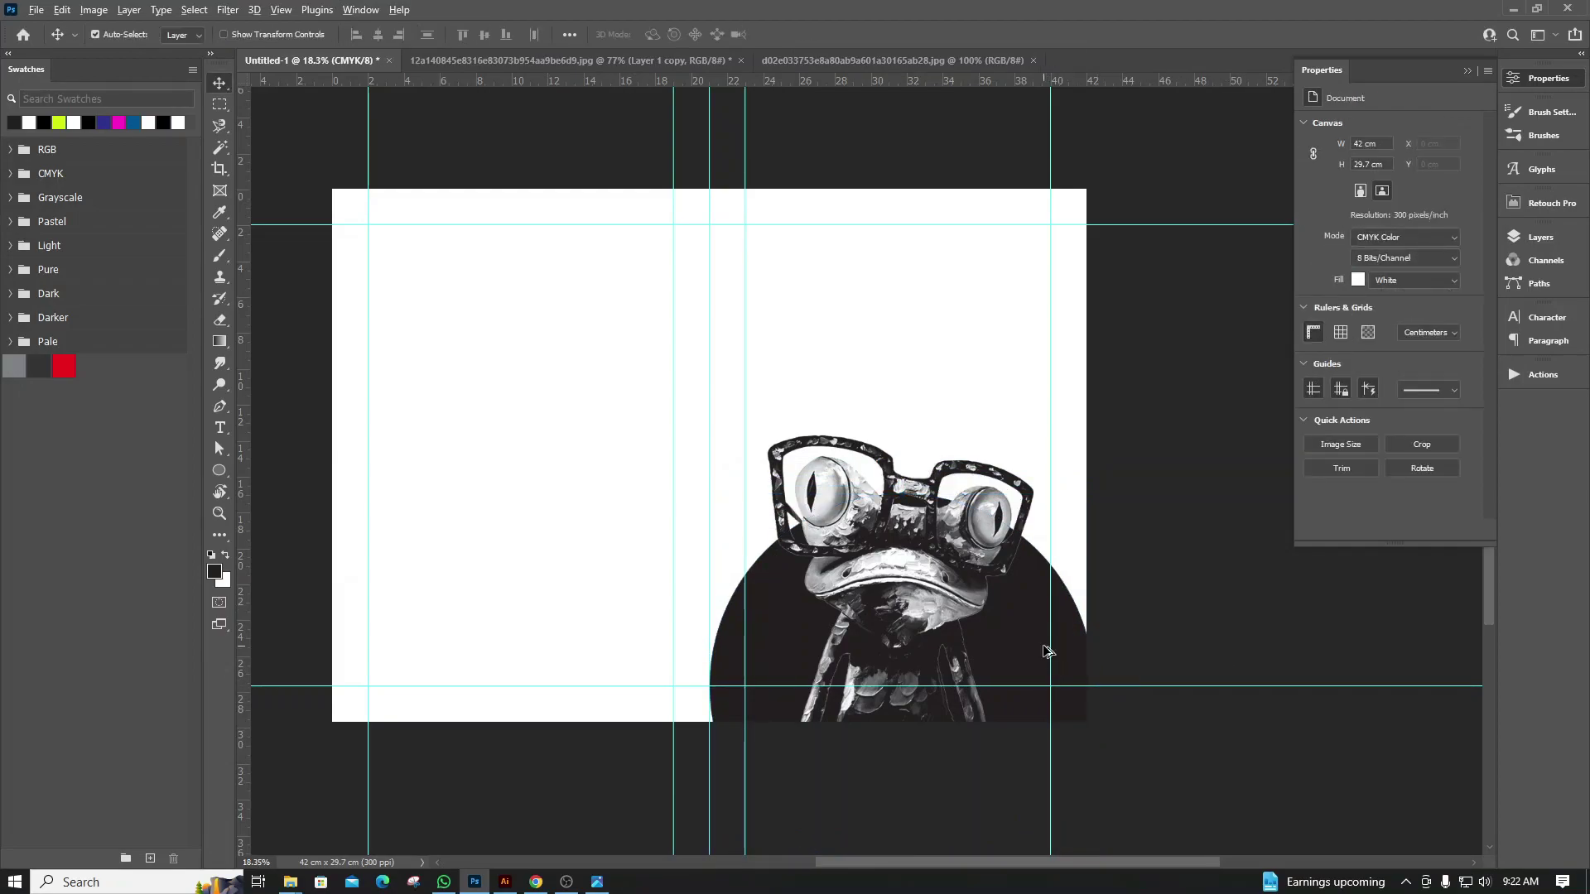
pyautogui.scroll(1, 1045, 651)
# Recolour the Ellipse 1 circle to a 20% K light grey (d1d3d4)
pyautogui.click(1540, 238)
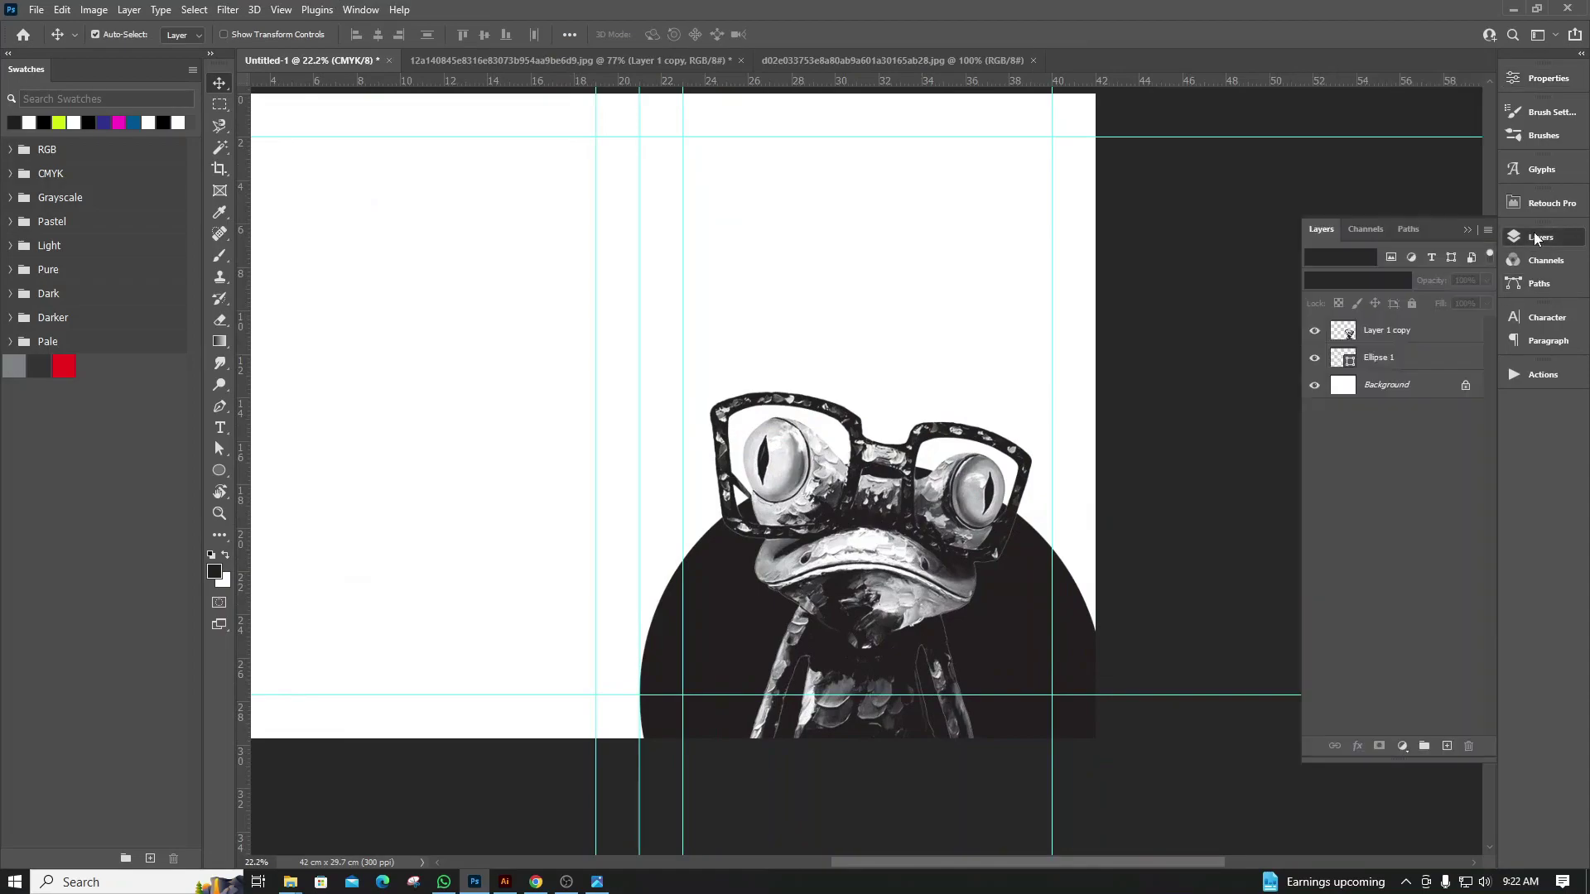
pyautogui.click(1097, 667)
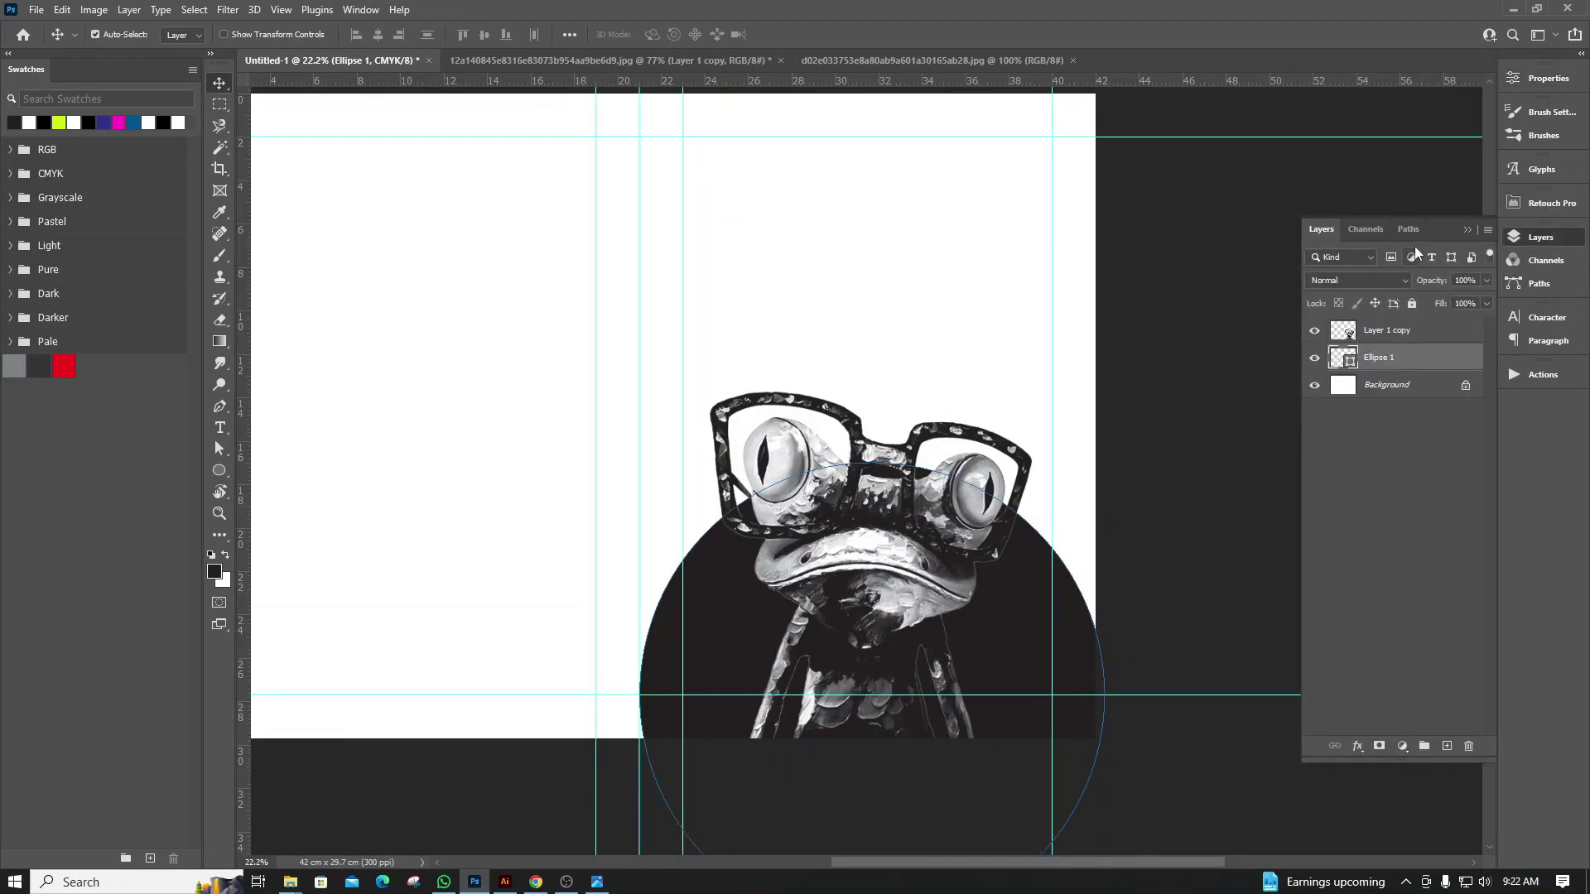
pyautogui.doubleClick(1347, 358)
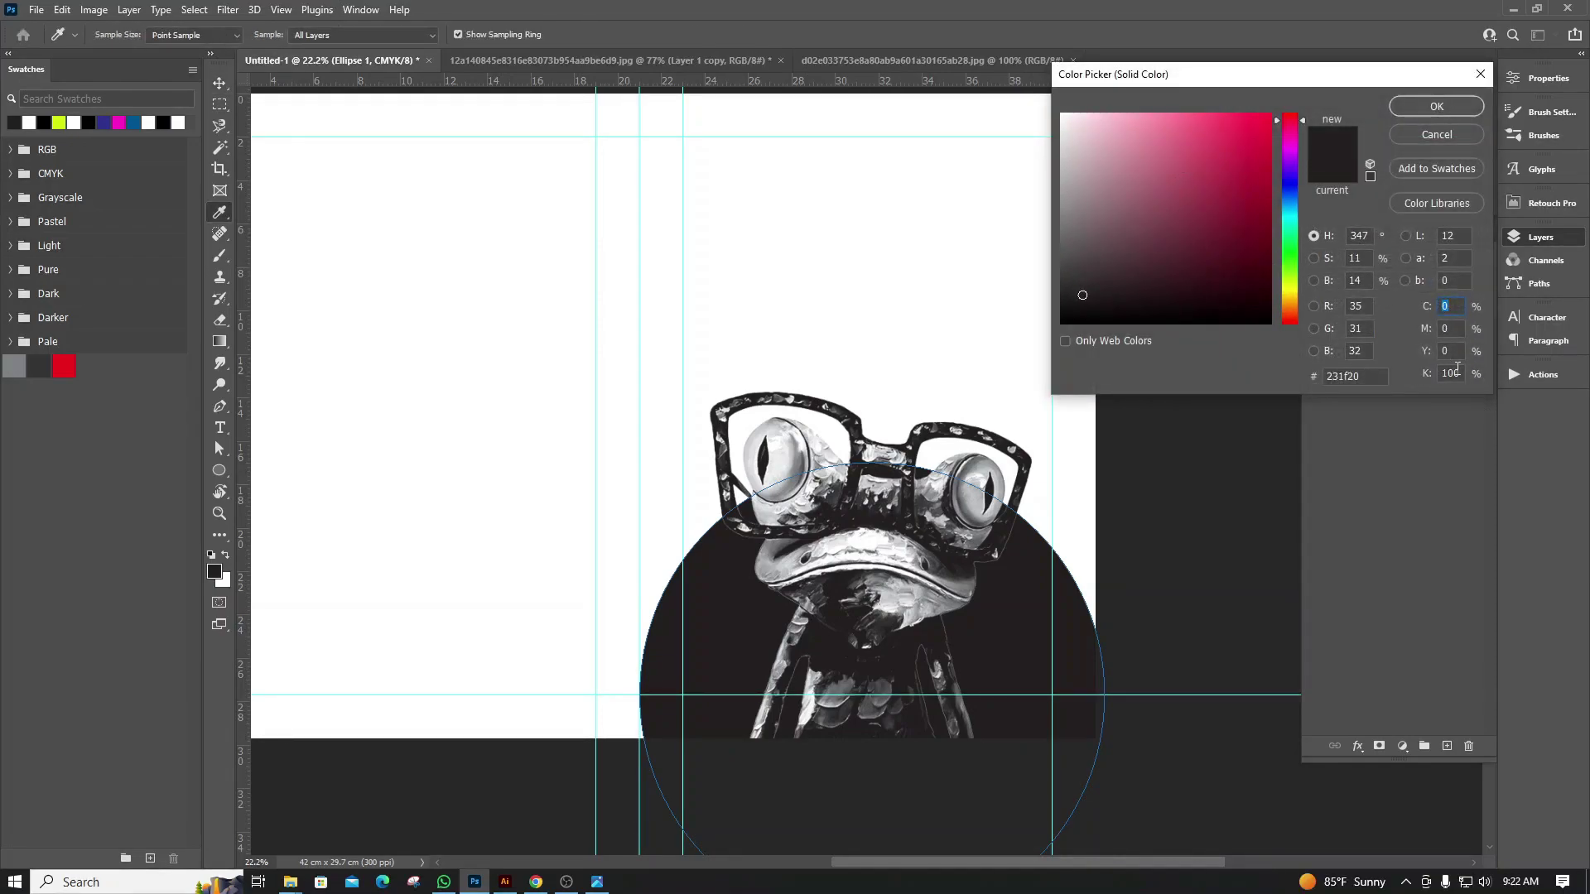
pyautogui.click(1441, 372)
pyautogui.write('2')
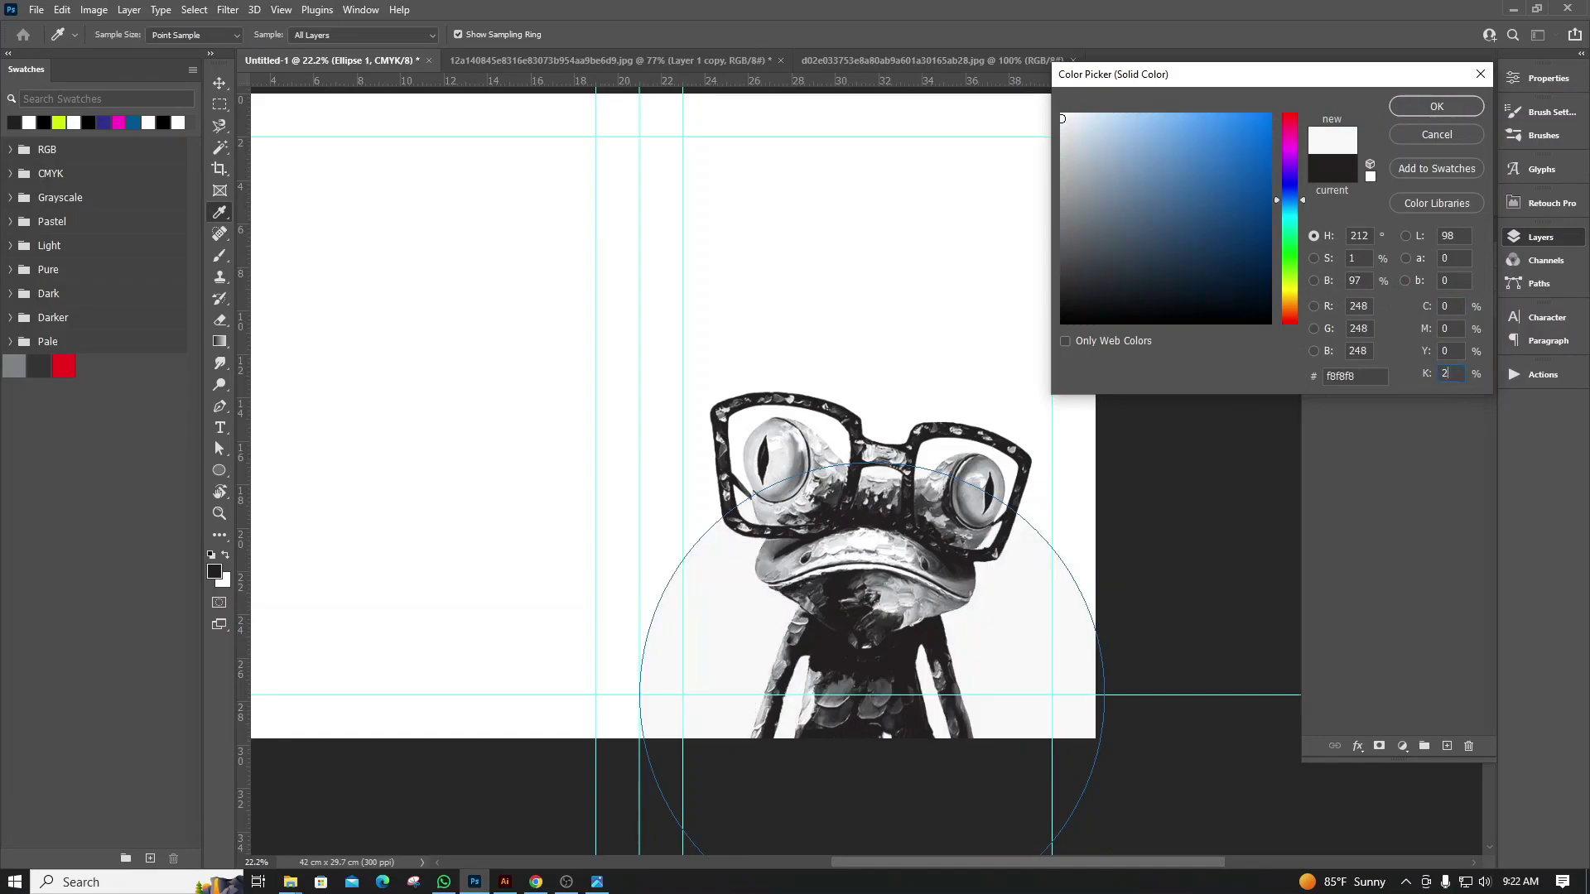
pyautogui.write('0')
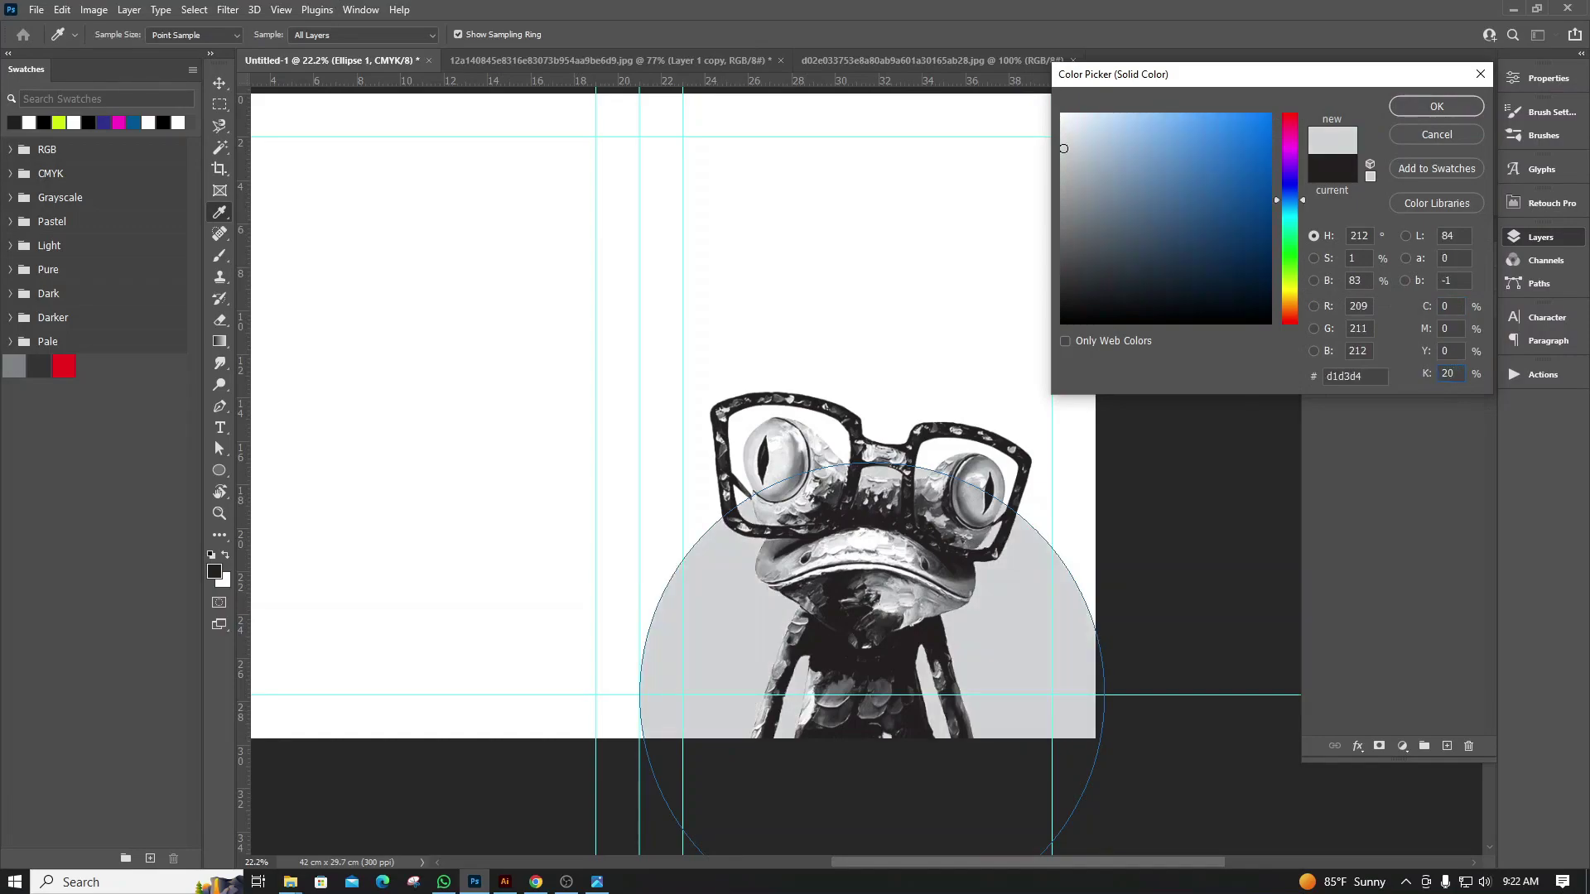
pyautogui.click(1441, 106)
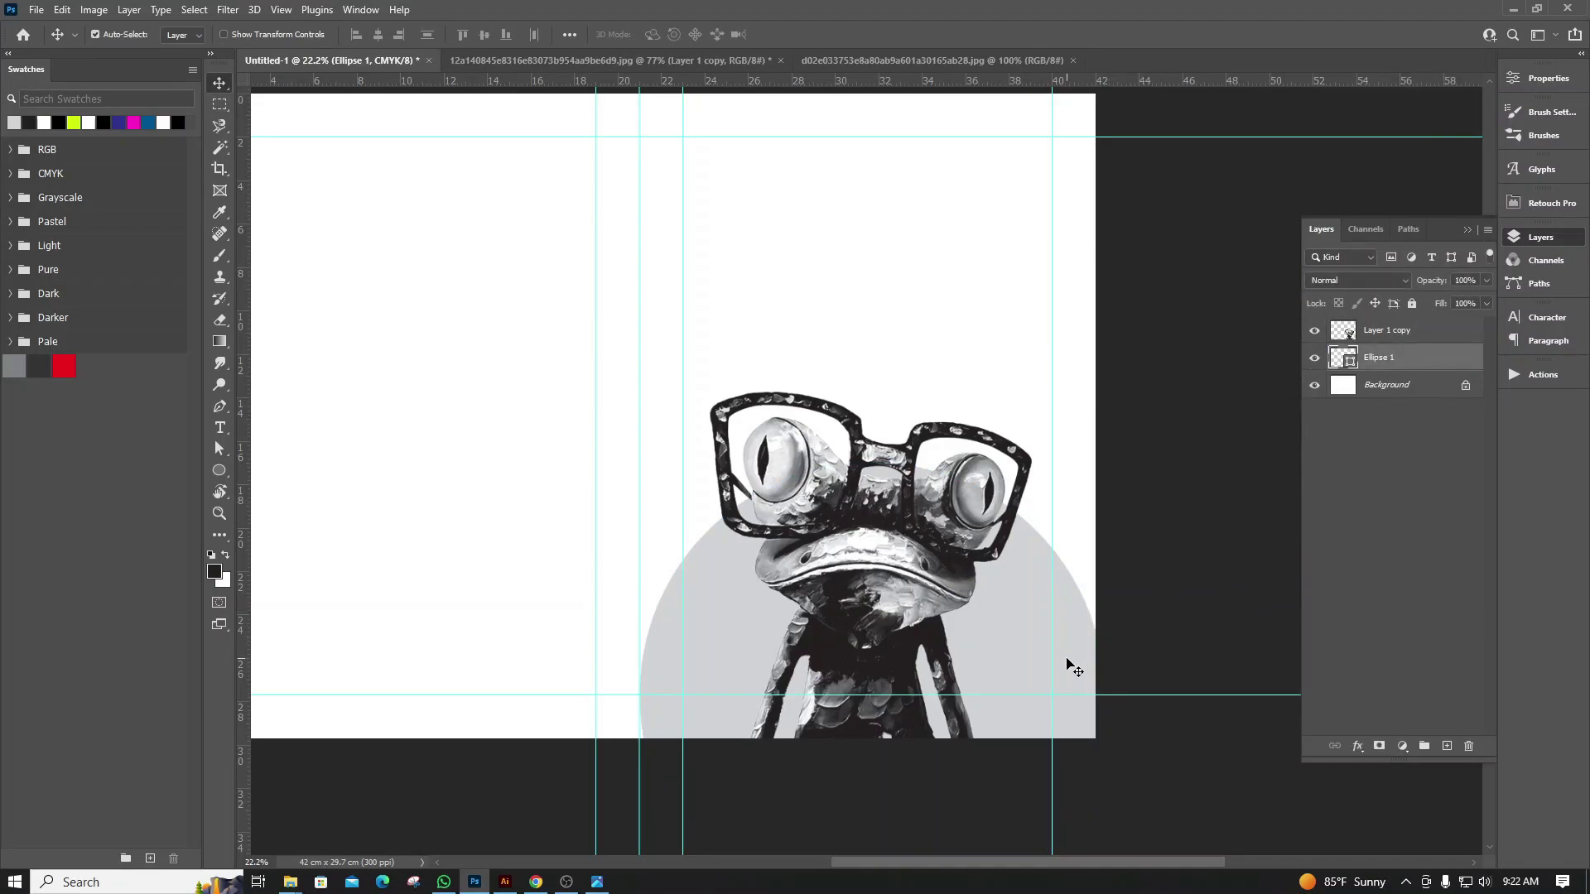
# Duplicate Ellipse 1 and recolour the original circle to a 40% K darker grey
pyautogui.hotkey('ctrl', 'j')
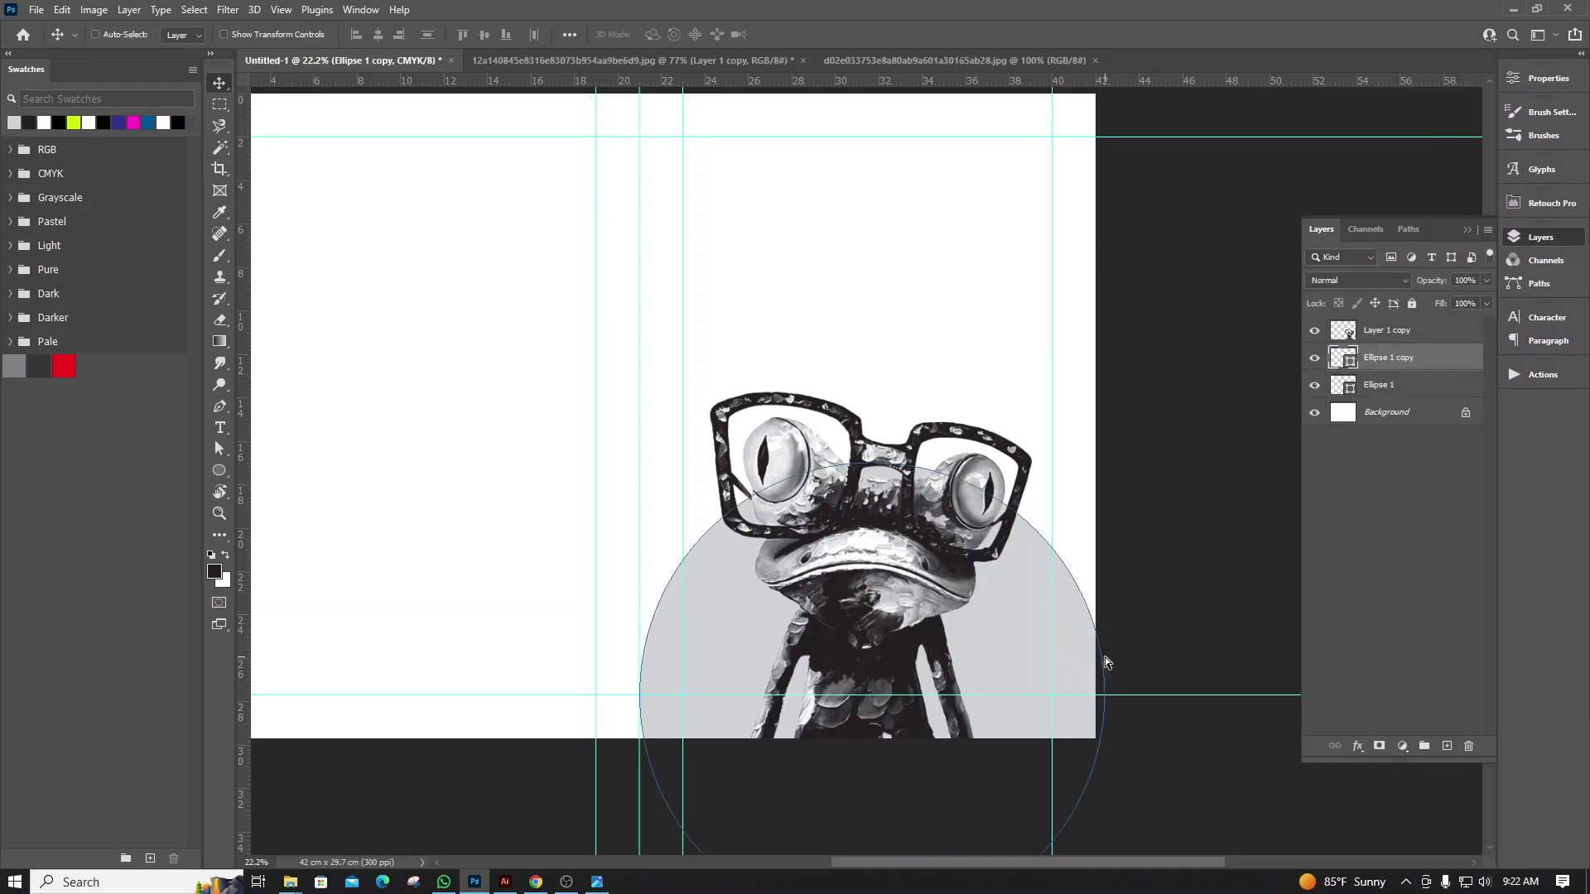
pyautogui.click(1391, 386)
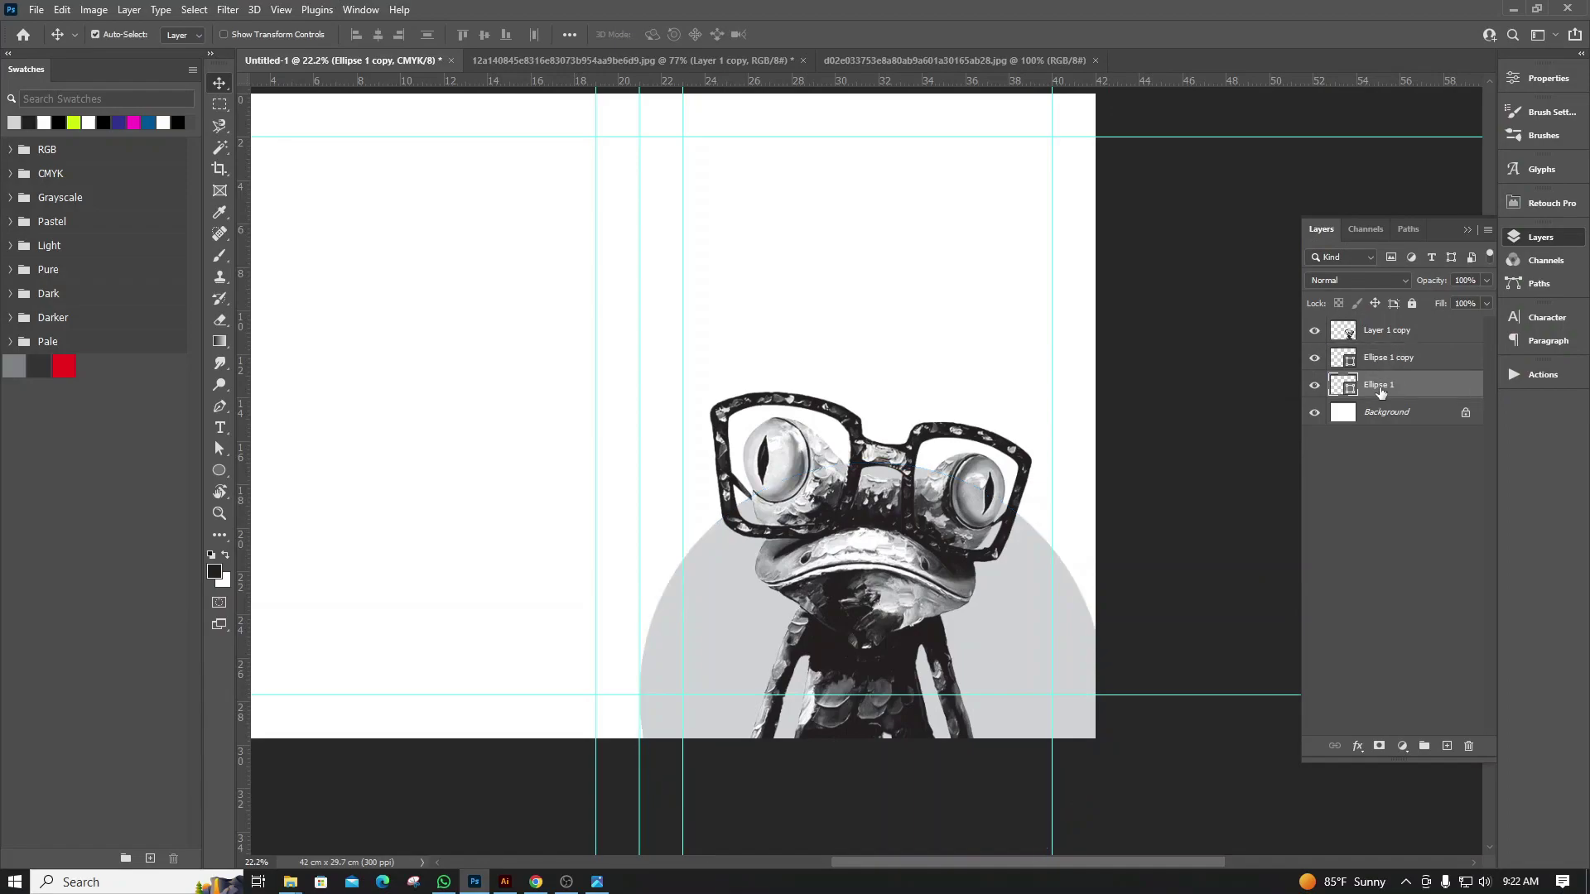
pyautogui.hotkey('ctrl', 't')
pyautogui.moveTo(1054, 603); pyautogui.dragTo(1051, 588)
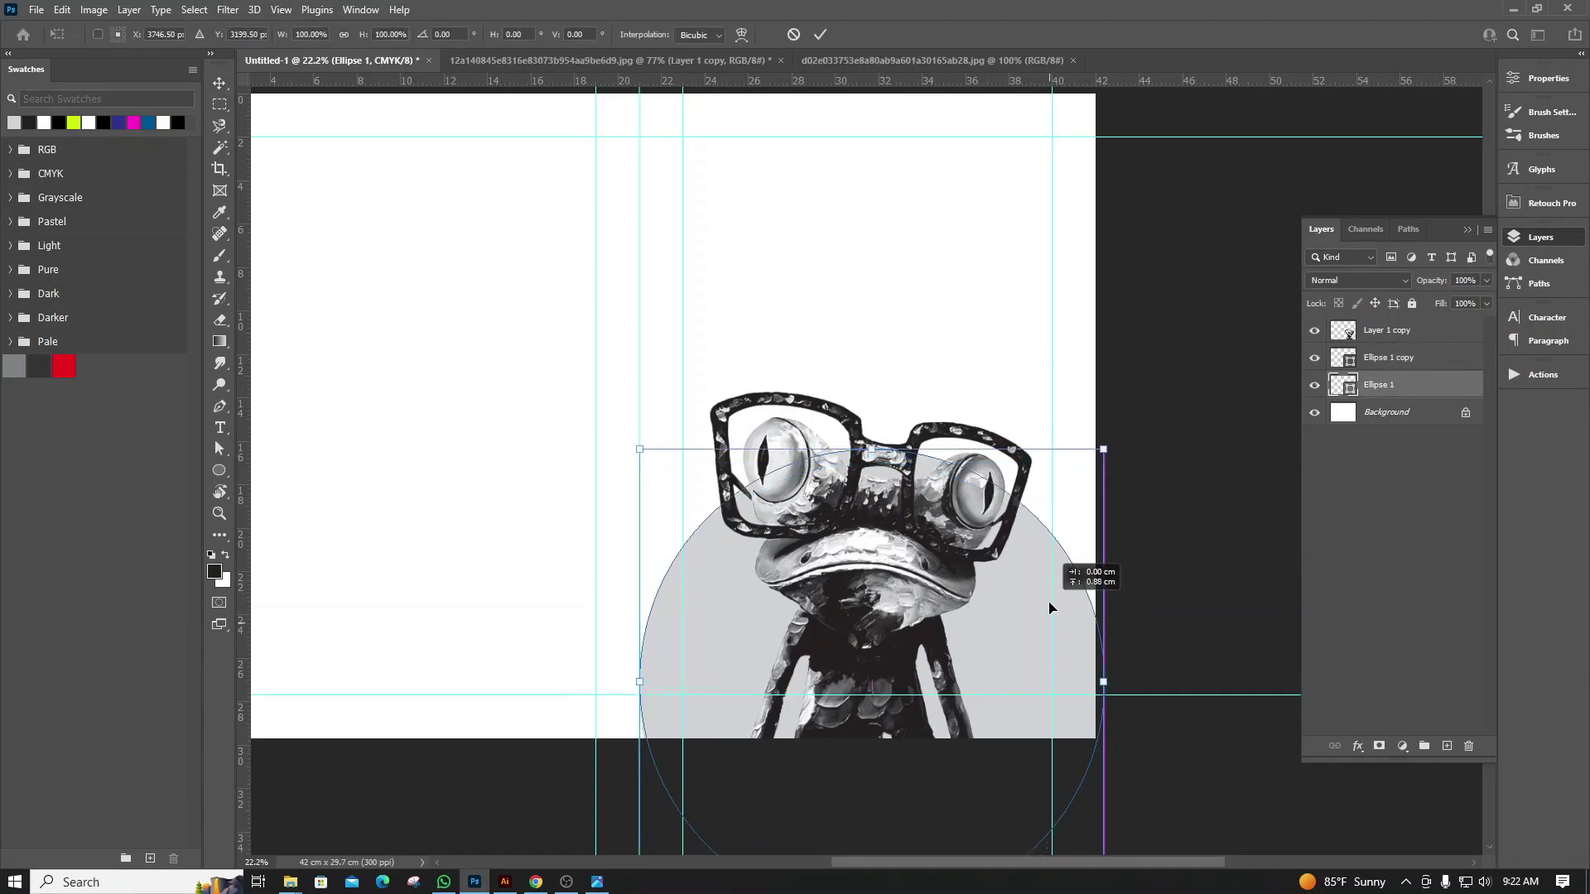
pyautogui.press('Return')
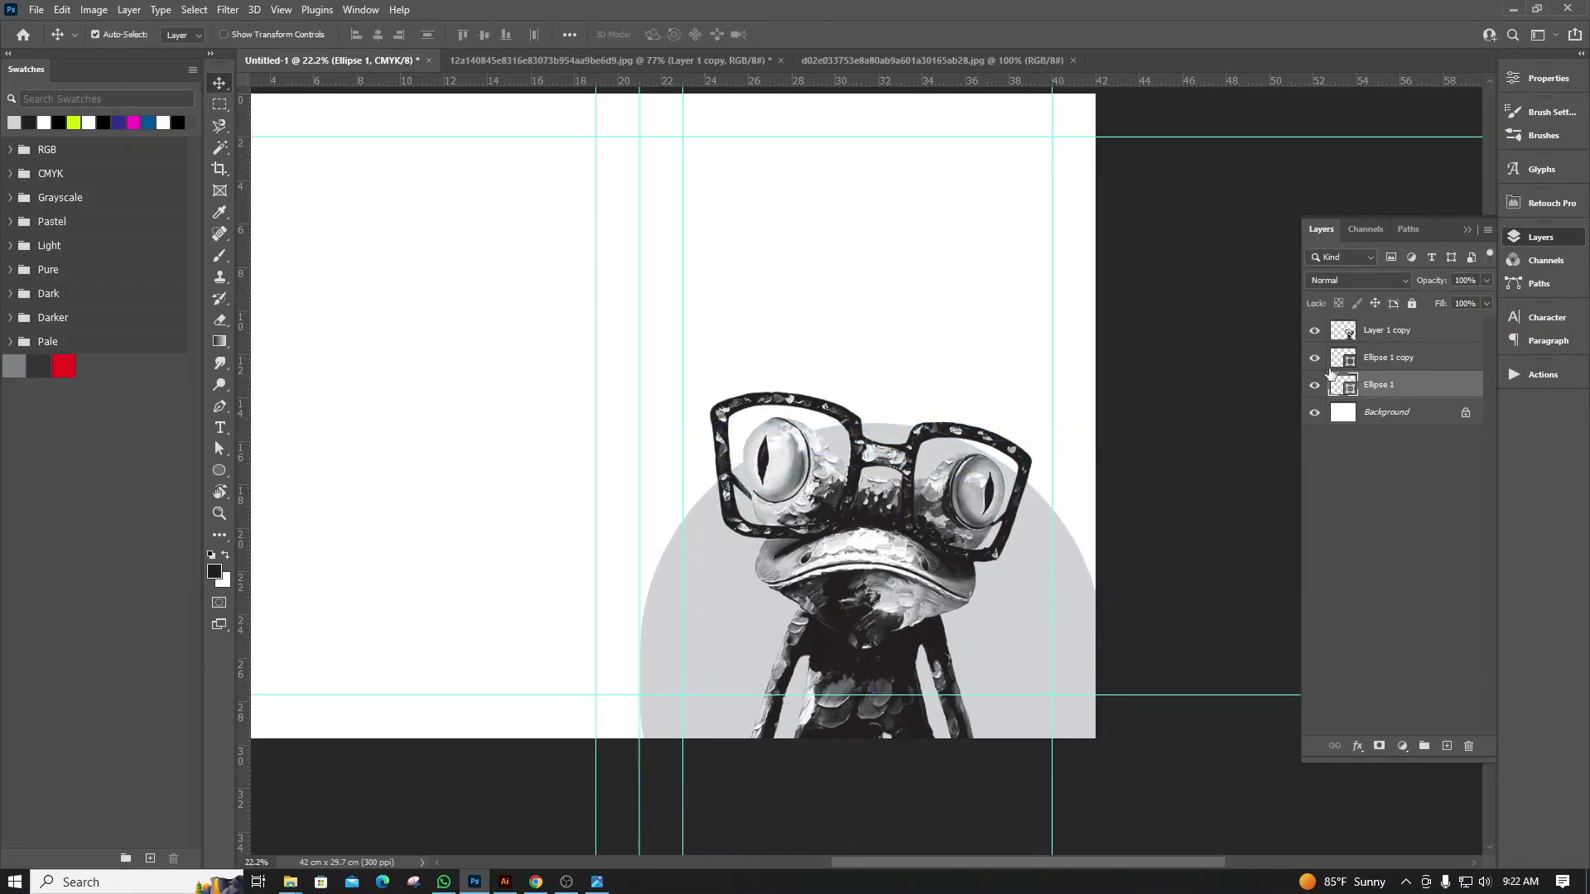
pyautogui.doubleClick(1341, 383)
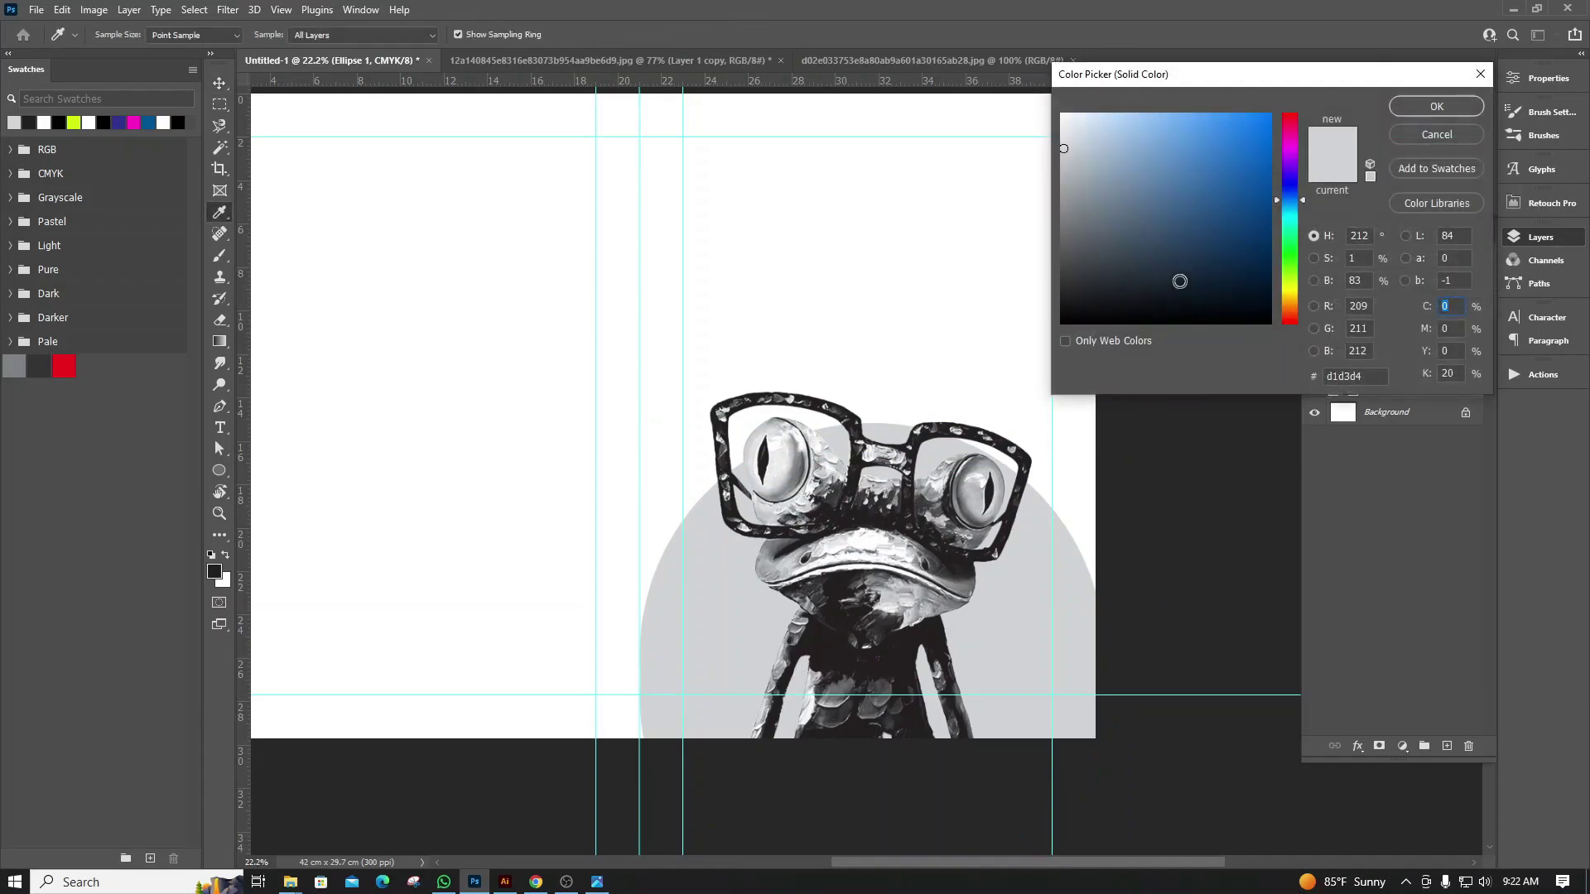
pyautogui.doubleClick(1460, 380)
pyautogui.write('40')
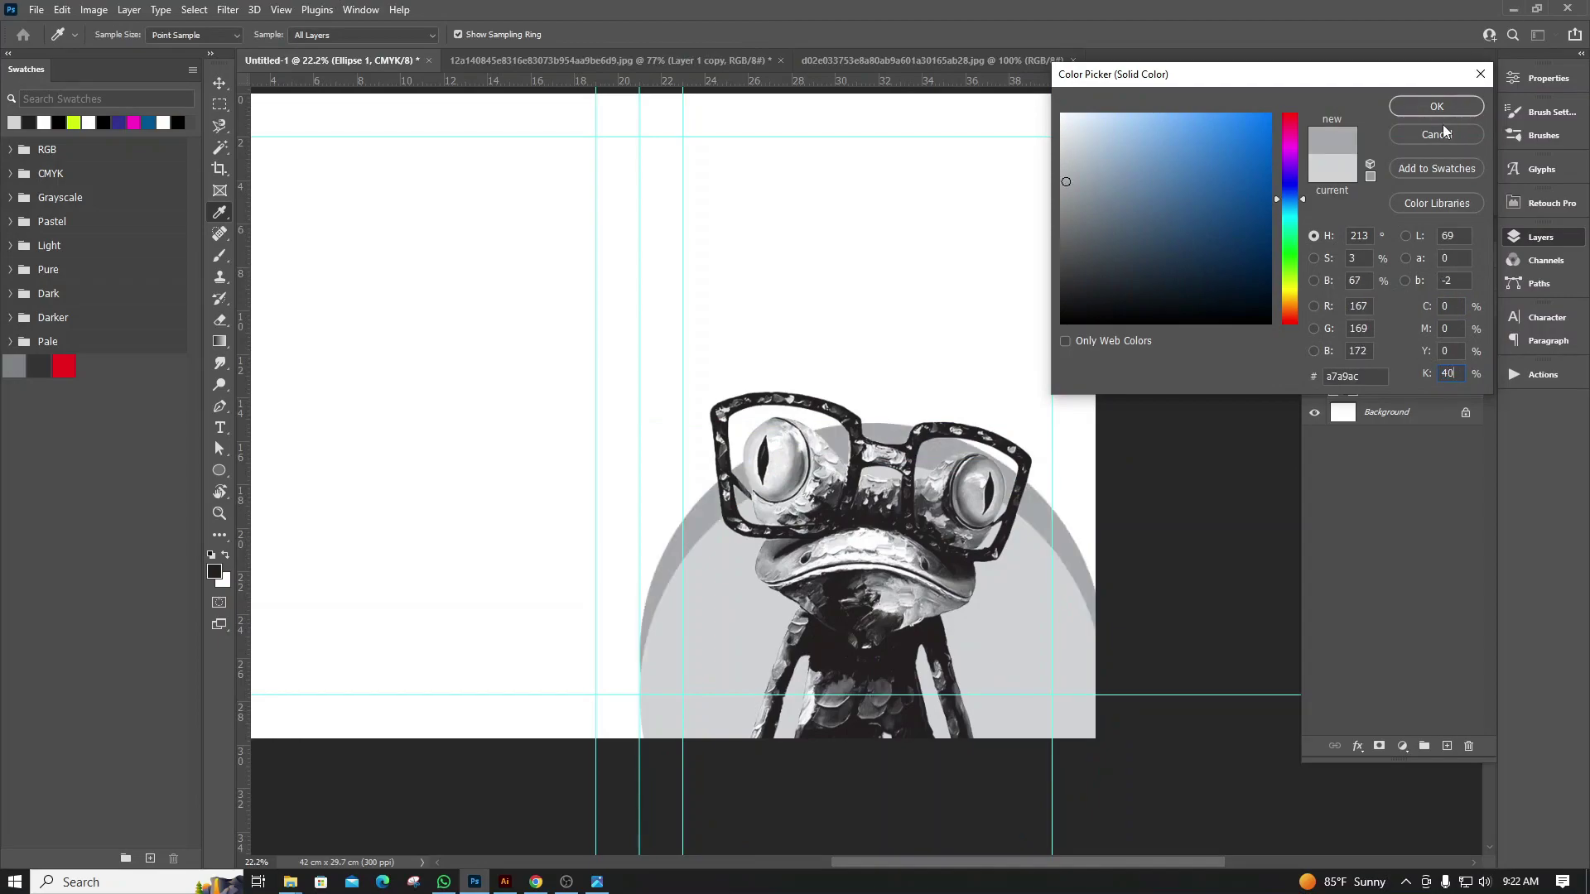
pyautogui.click(1443, 105)
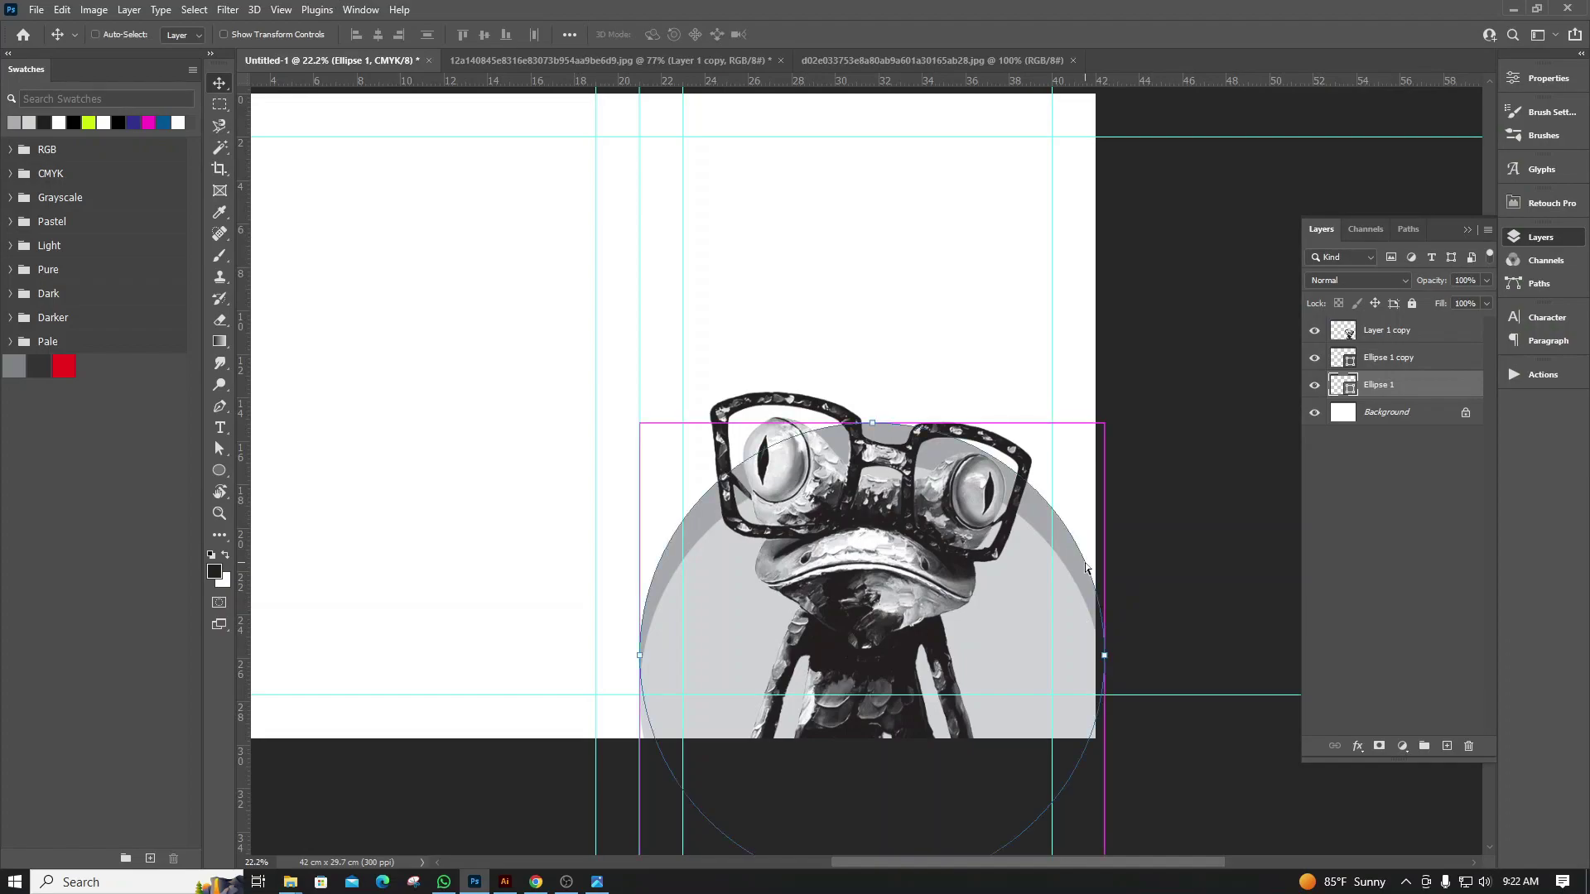
# Enlarge the darker circle about 10% and nudge it slightly down to form a ring
pyautogui.hotkey('ctrl', 't')
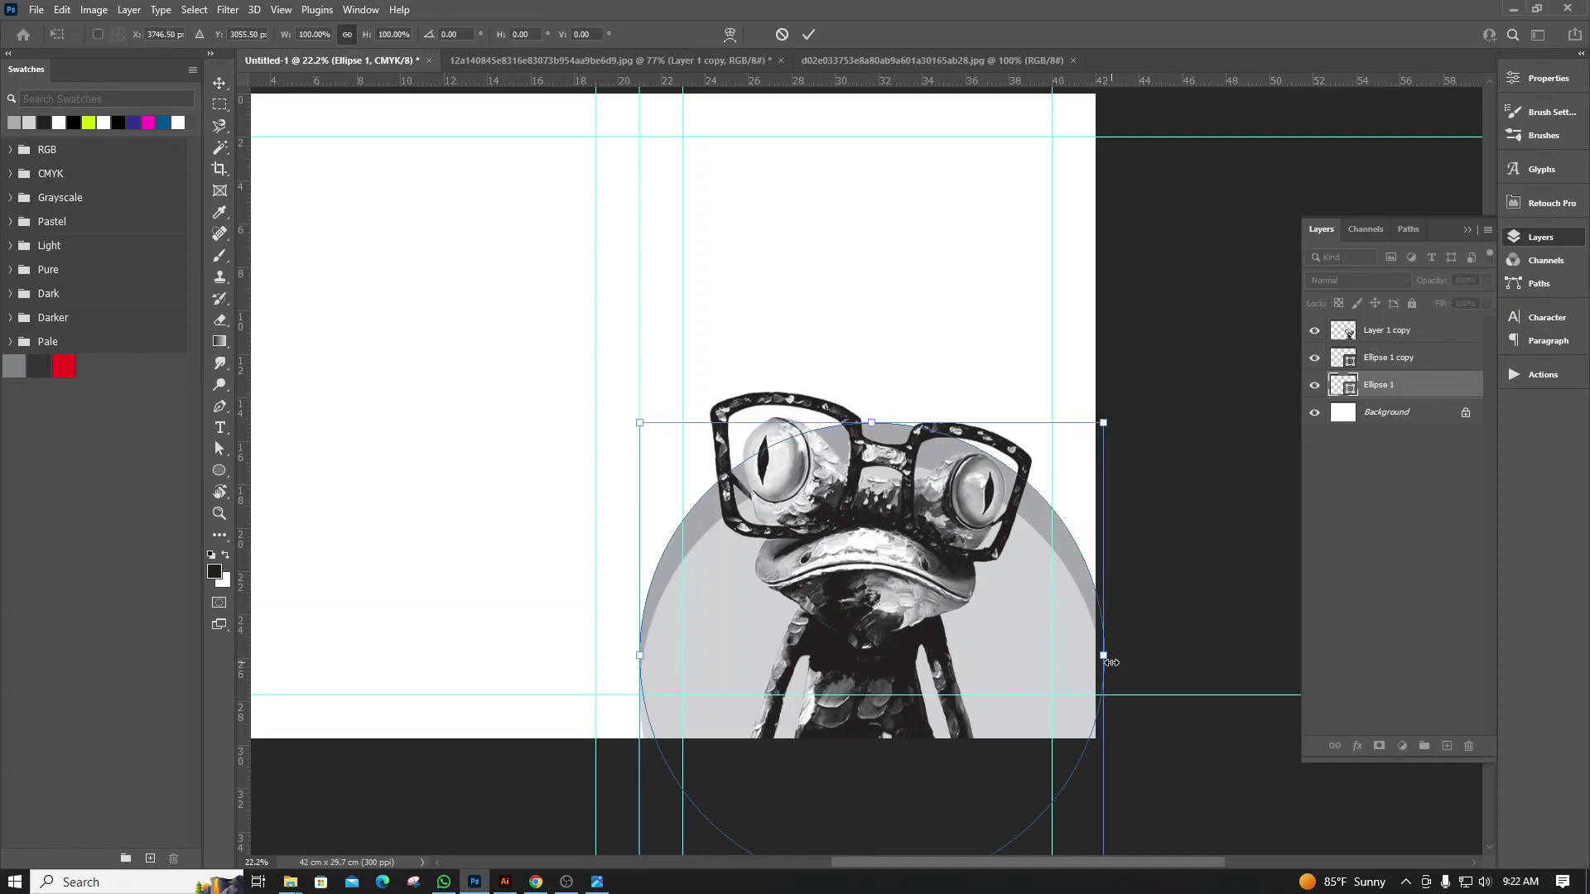
pyautogui.moveTo(1111, 662); pyautogui.dragTo(1134, 665)
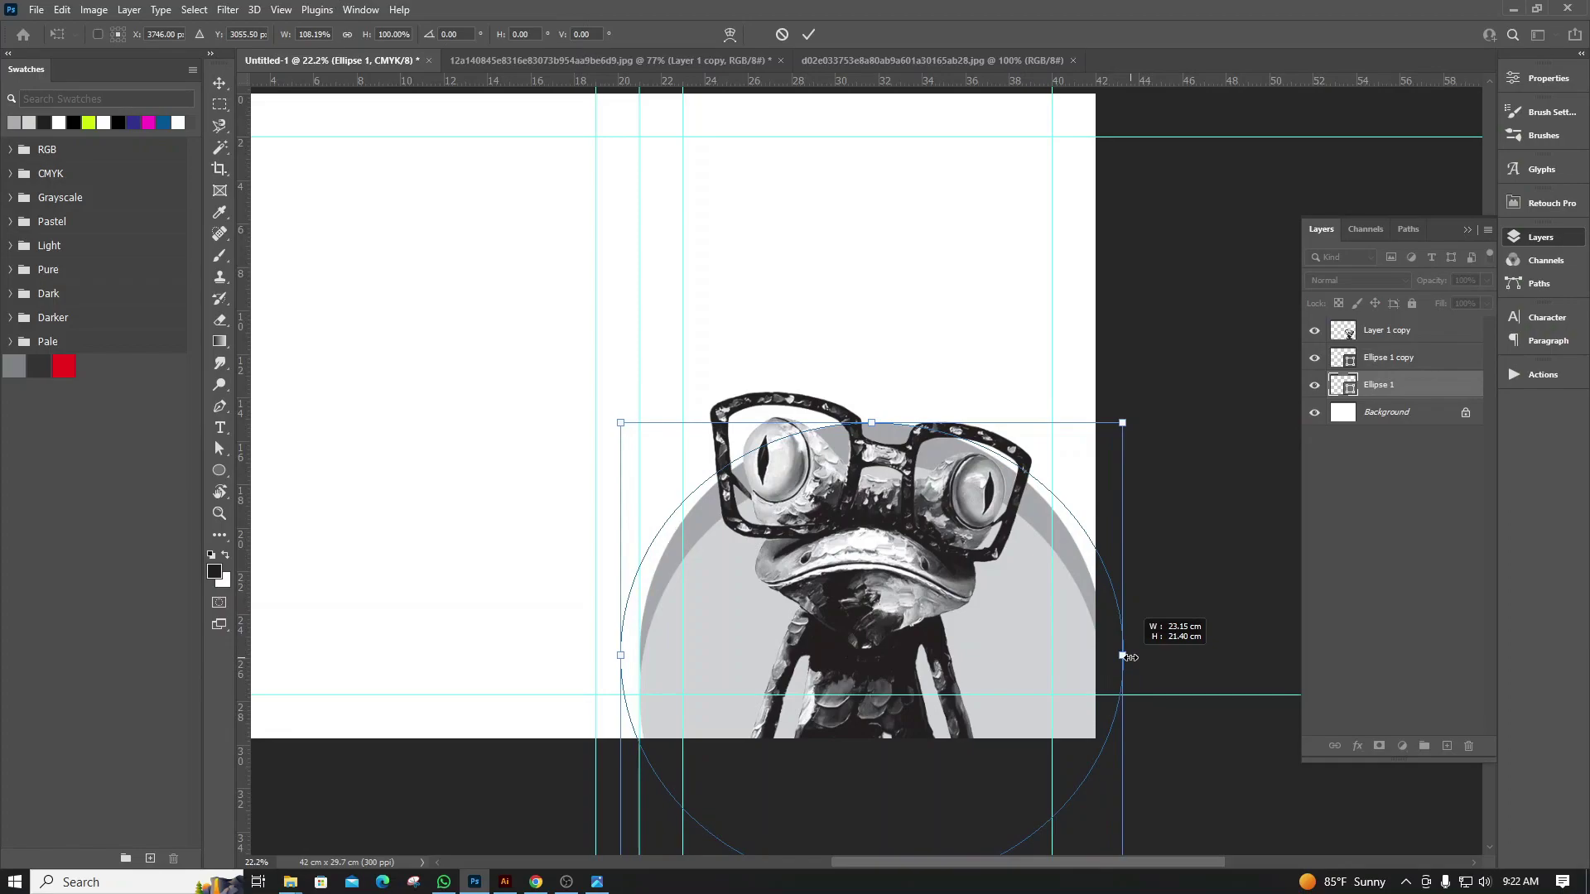
pyautogui.hotkey('ctrl', 'z')
pyautogui.hotkey('ctrl', '-')
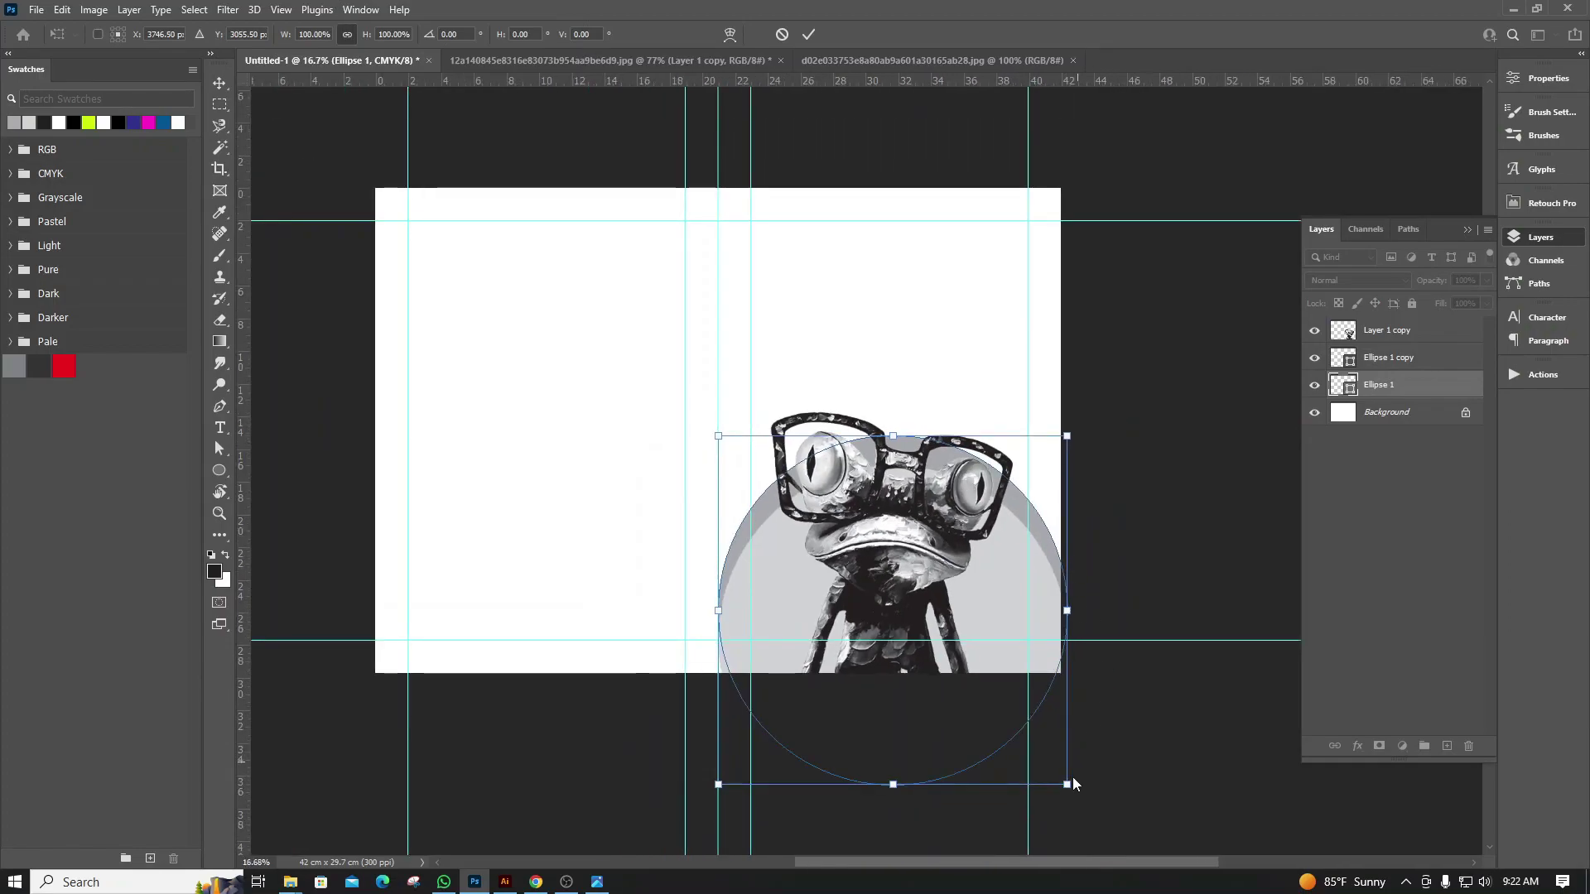
pyautogui.moveTo(1068, 782); pyautogui.dragTo(1086, 802)
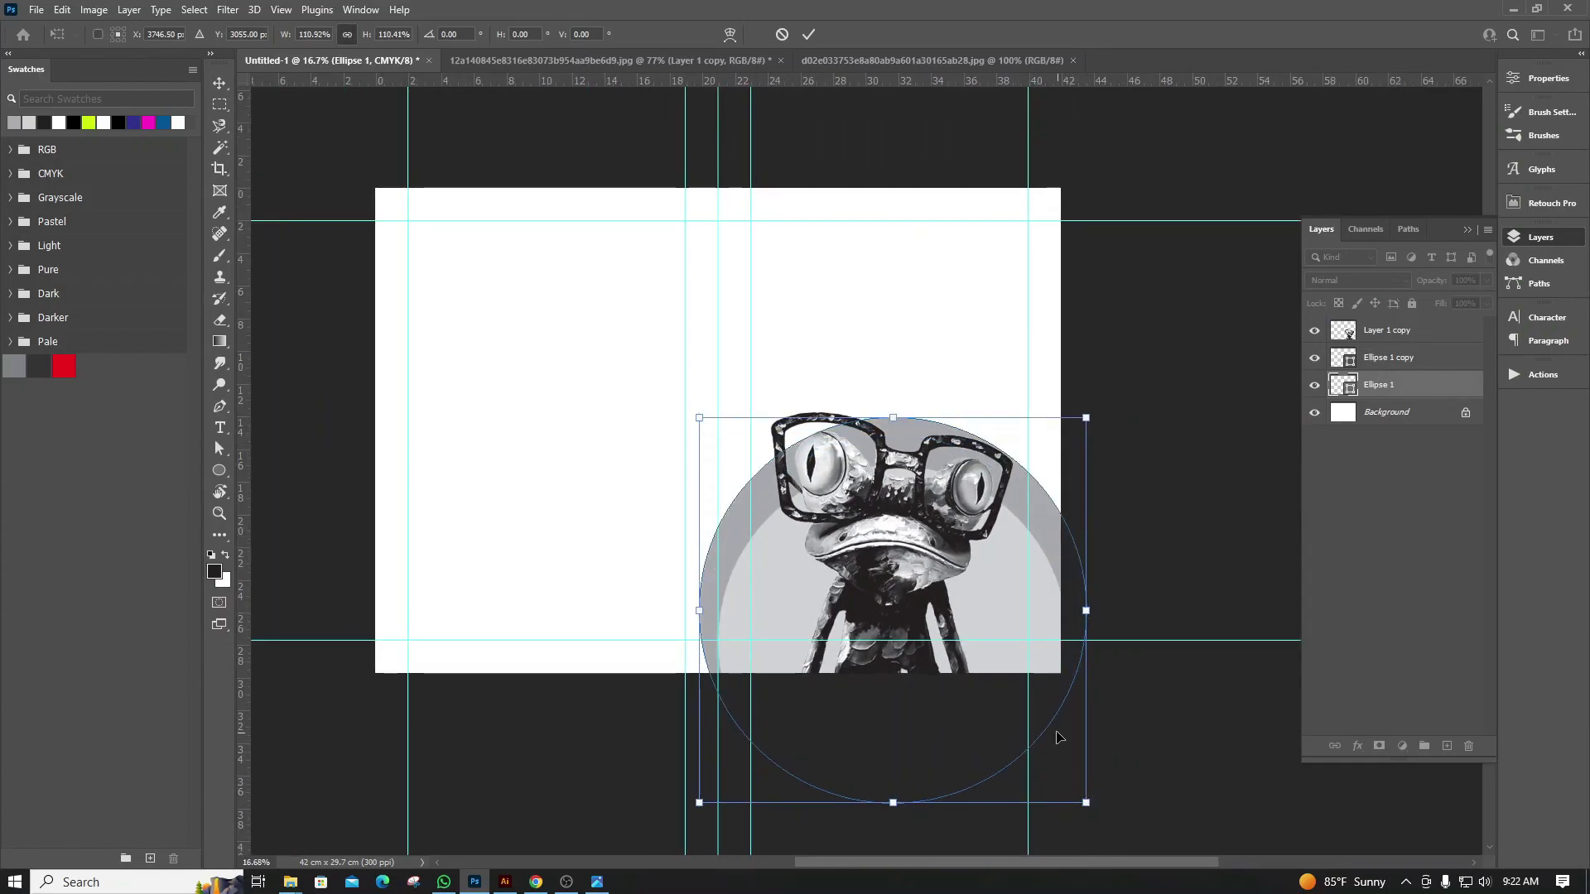
pyautogui.press('Return')
pyautogui.moveTo(1068, 553); pyautogui.dragTo(1060, 559)
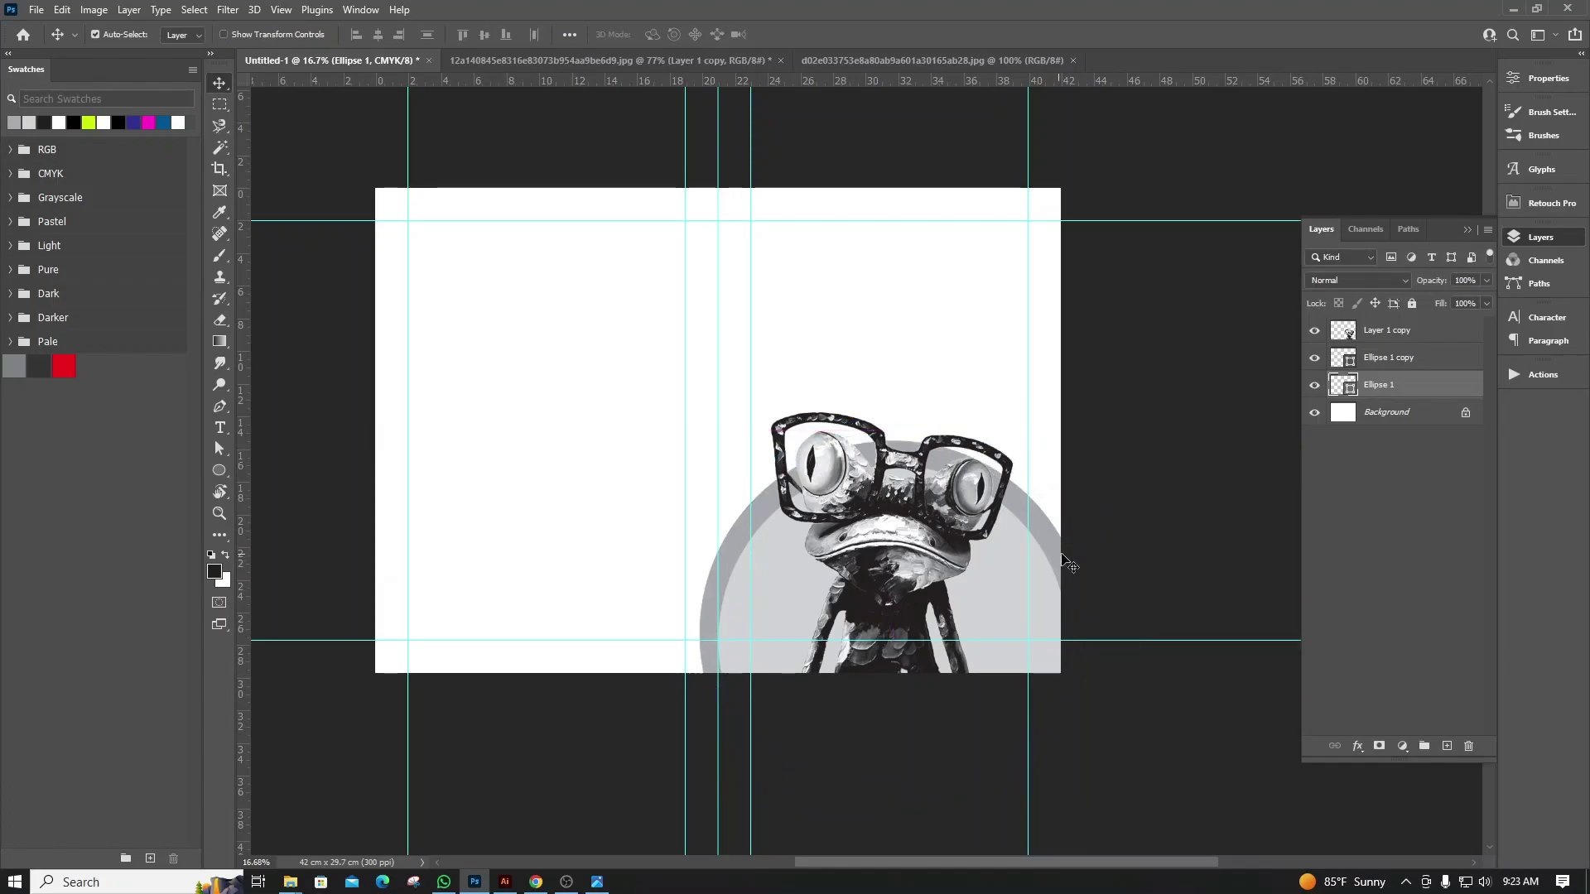
pyautogui.click(1142, 617)
pyautogui.scroll(1, 1042, 543)
pyautogui.scroll(1, 1041, 542)
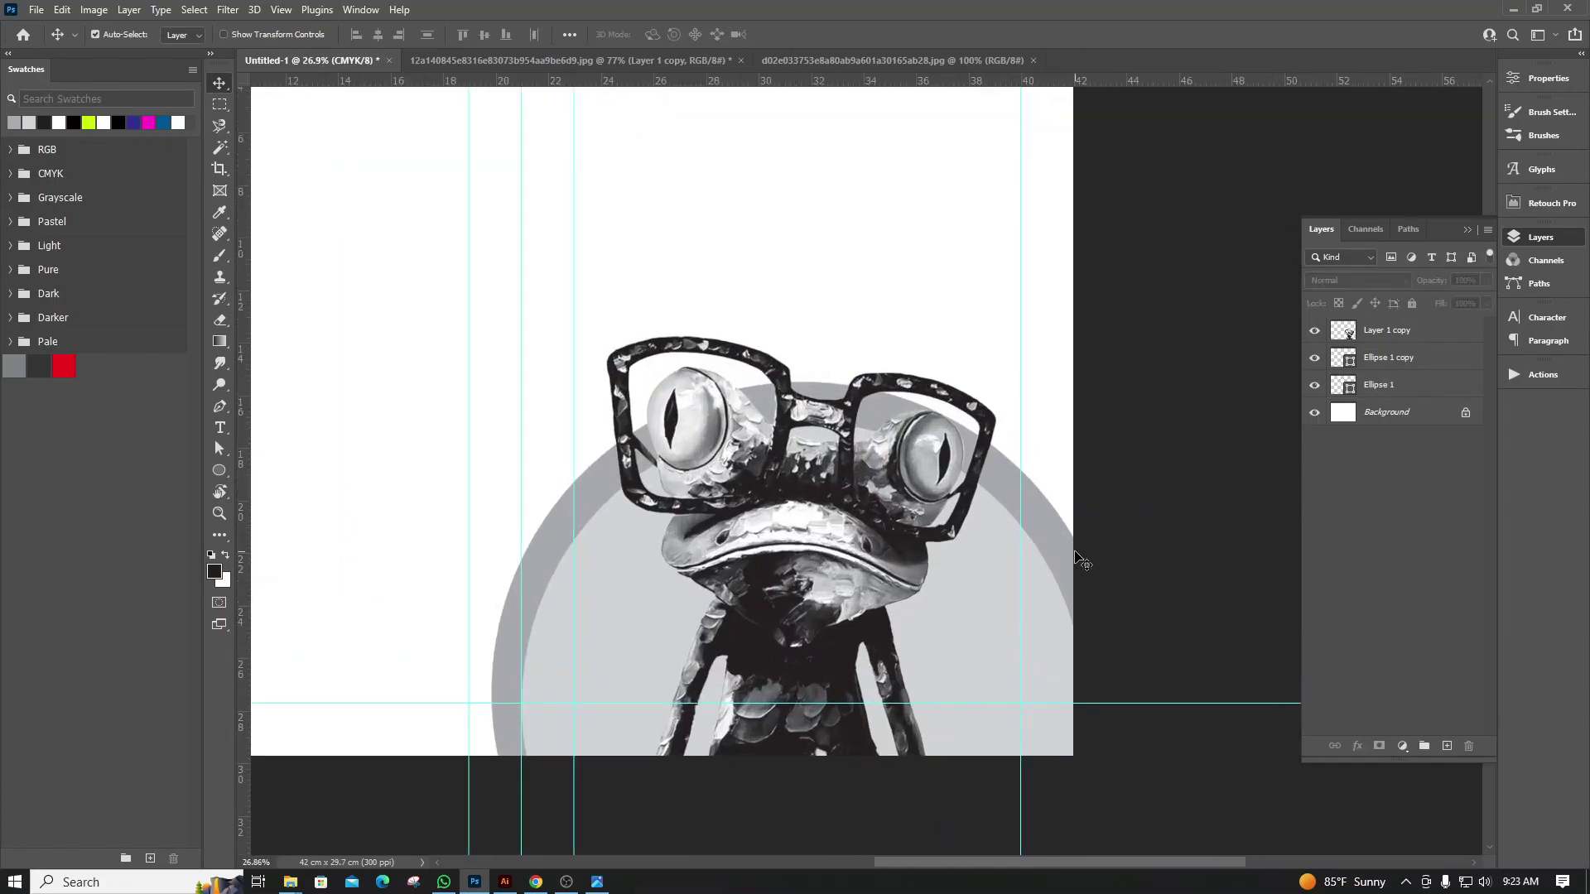
pyautogui.scroll(1, 1074, 556)
# Duplicate Ellipse 1, fill it 80% K dark grey and enlarge it about 12% as an outer ring
pyautogui.click(1399, 386)
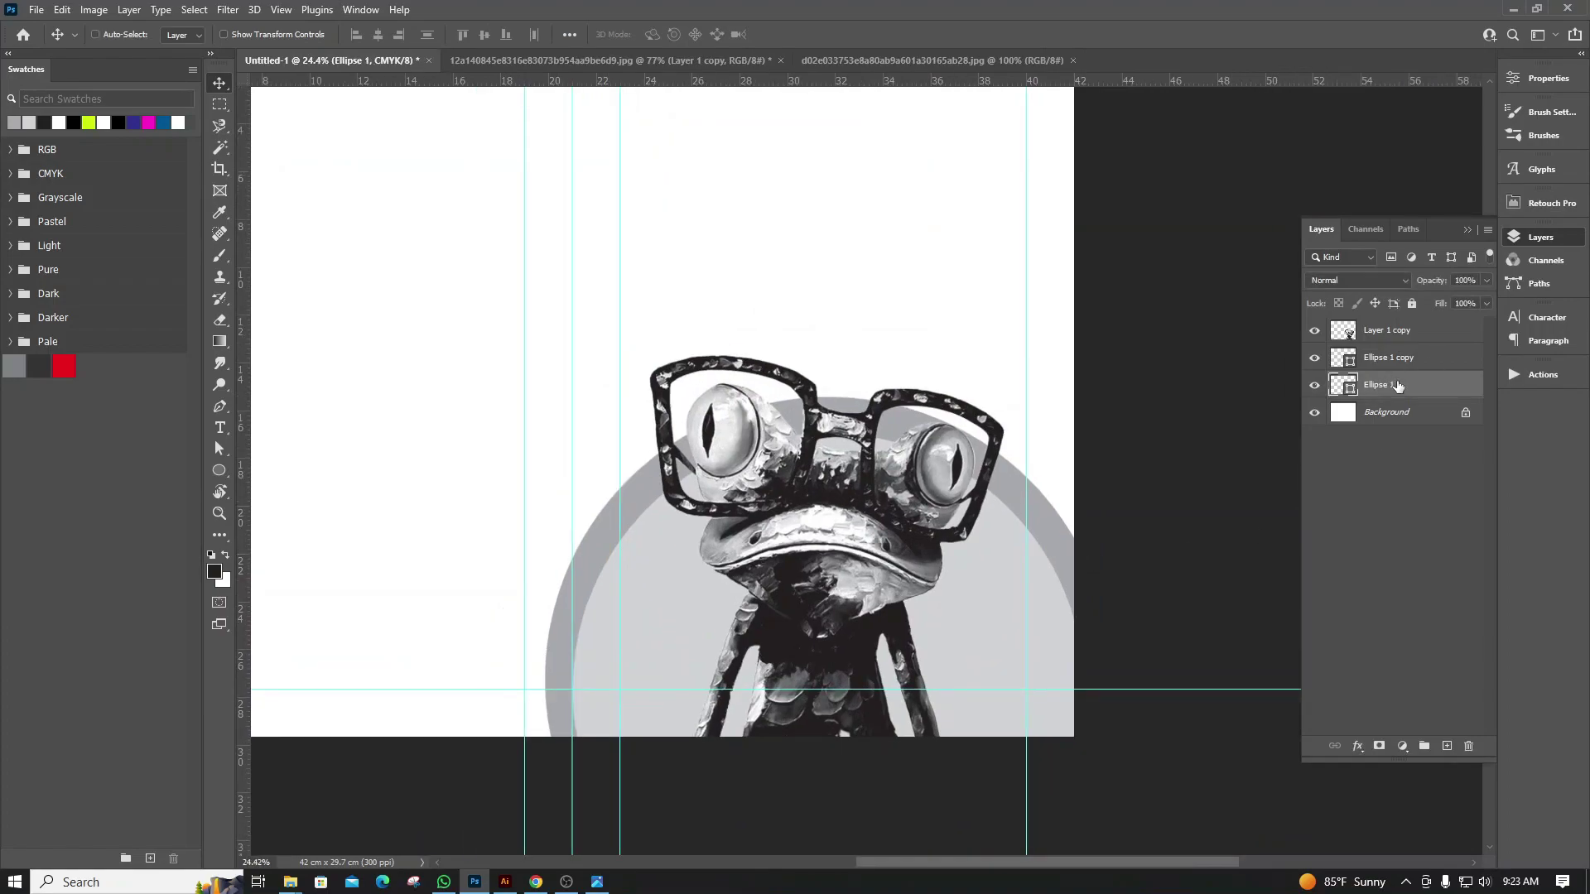
pyautogui.hotkey('ctrl', 'j')
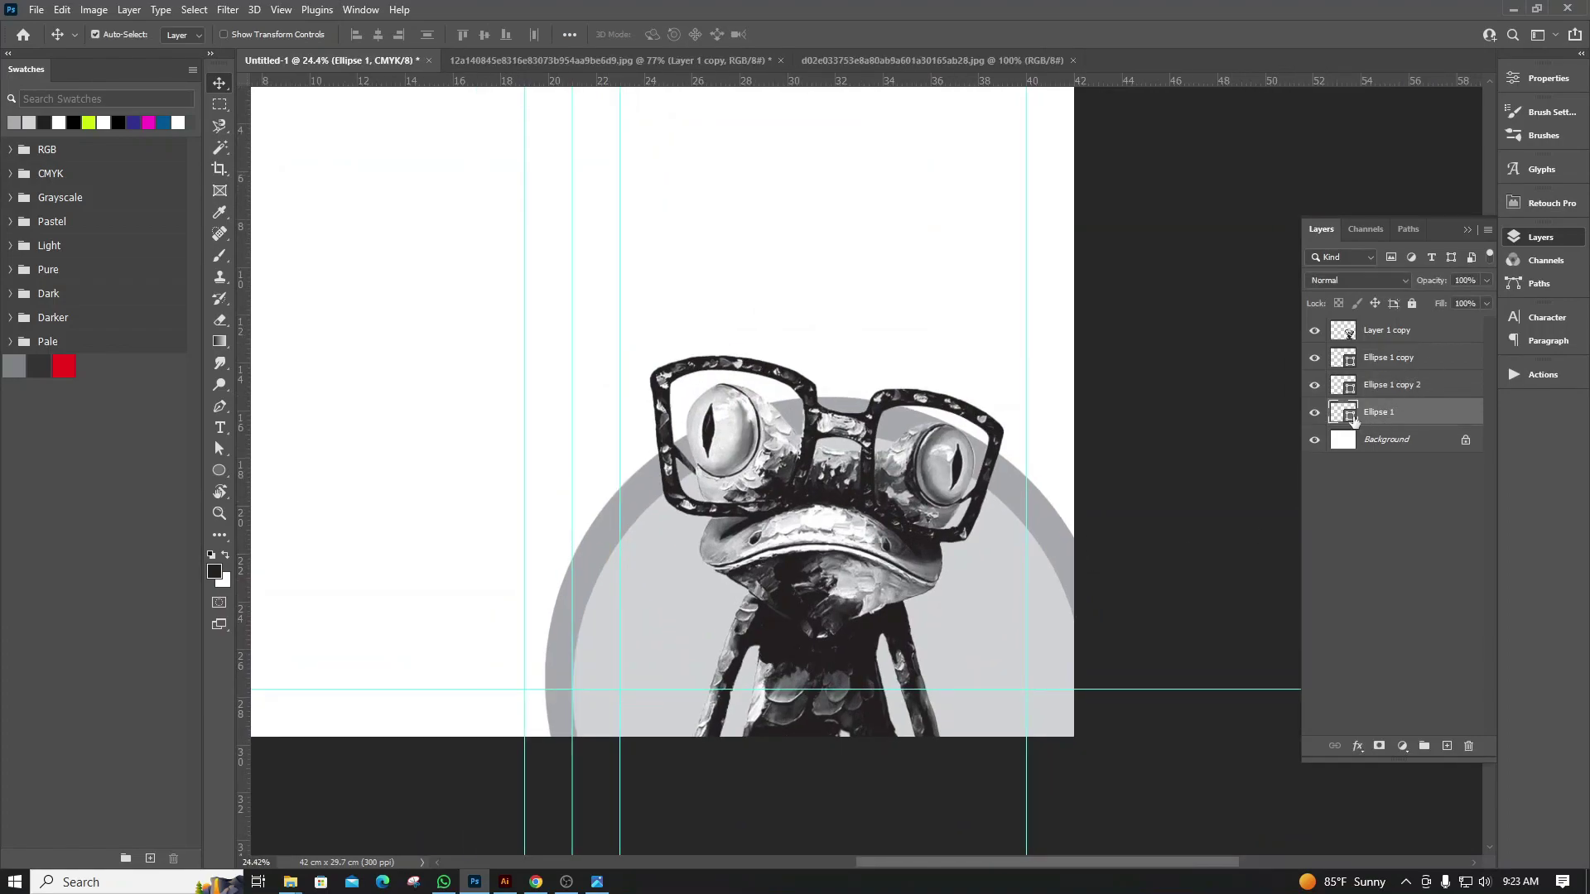
pyautogui.doubleClick(1347, 415)
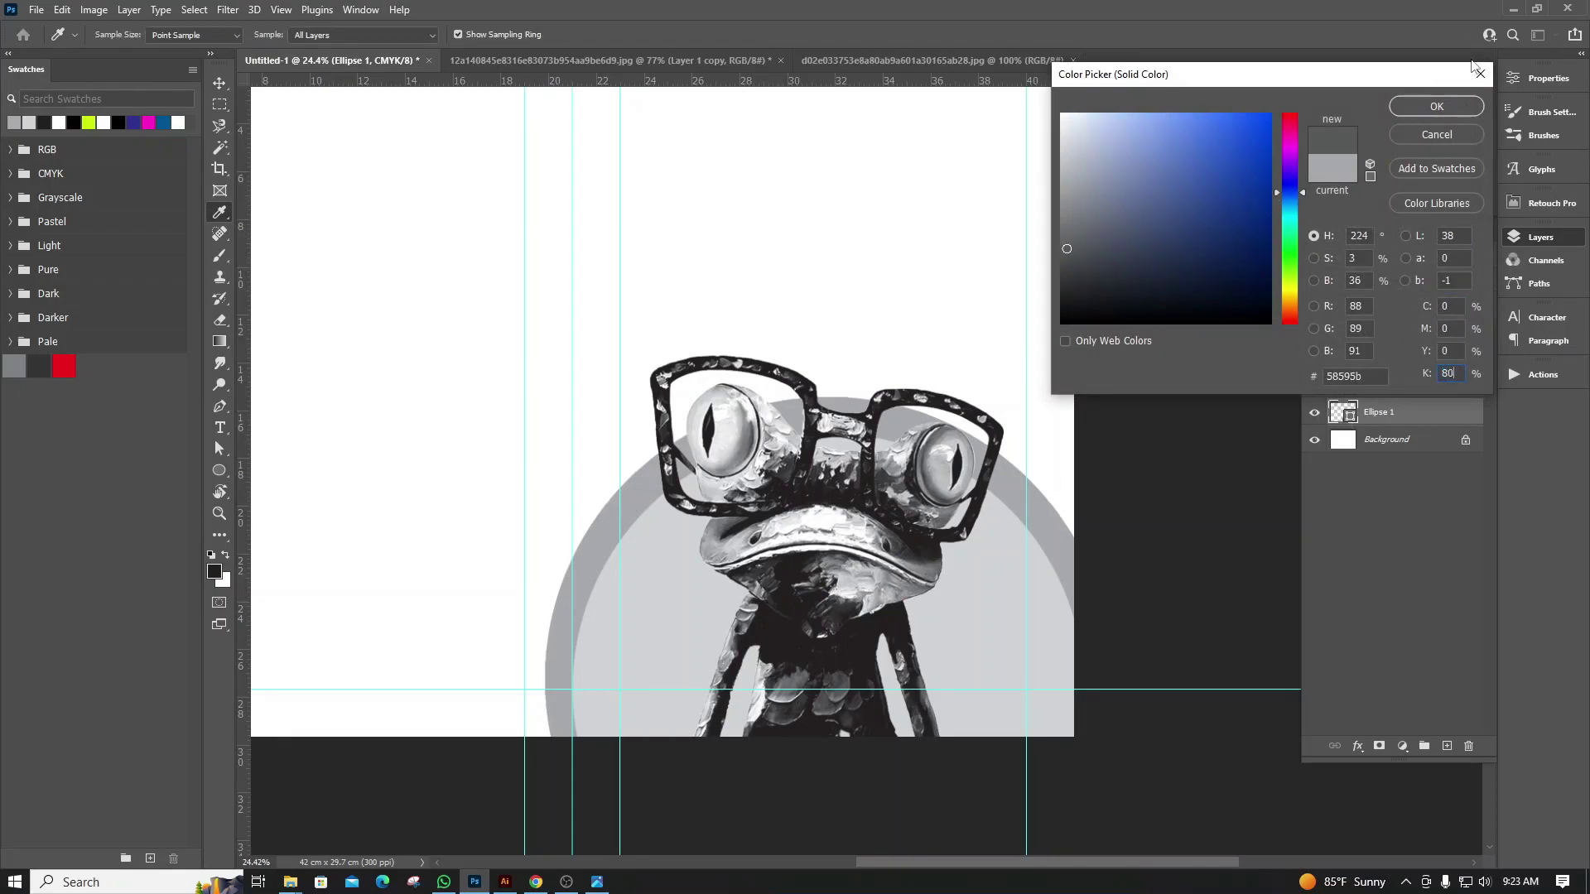
pyautogui.click(1437, 106)
pyautogui.hotkey('ctrl', 't')
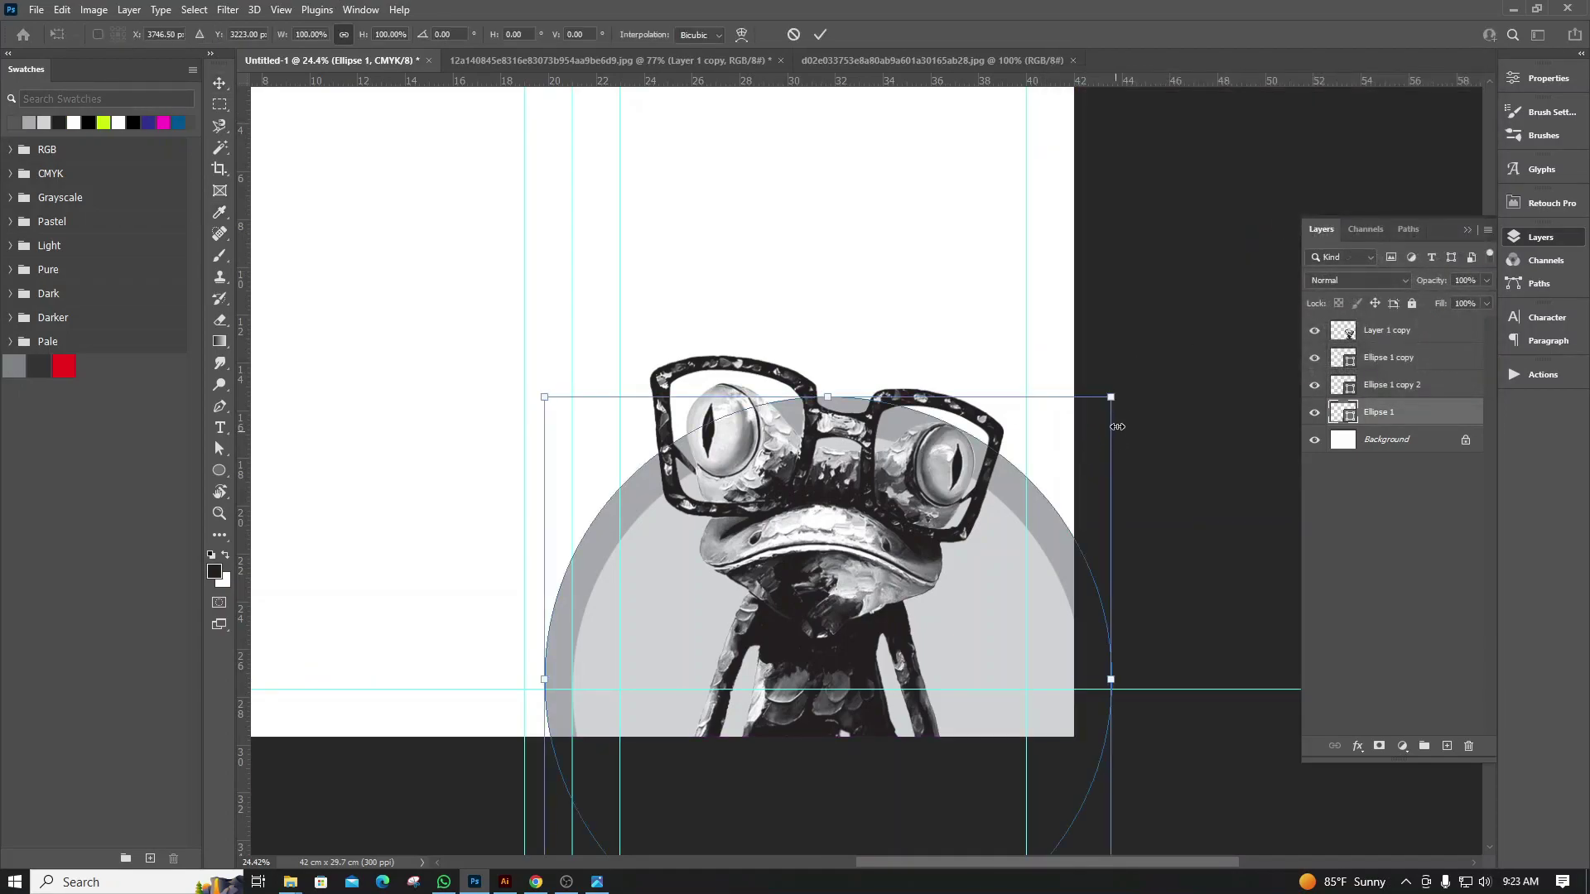
pyautogui.moveTo(1116, 403); pyautogui.dragTo(1150, 372)
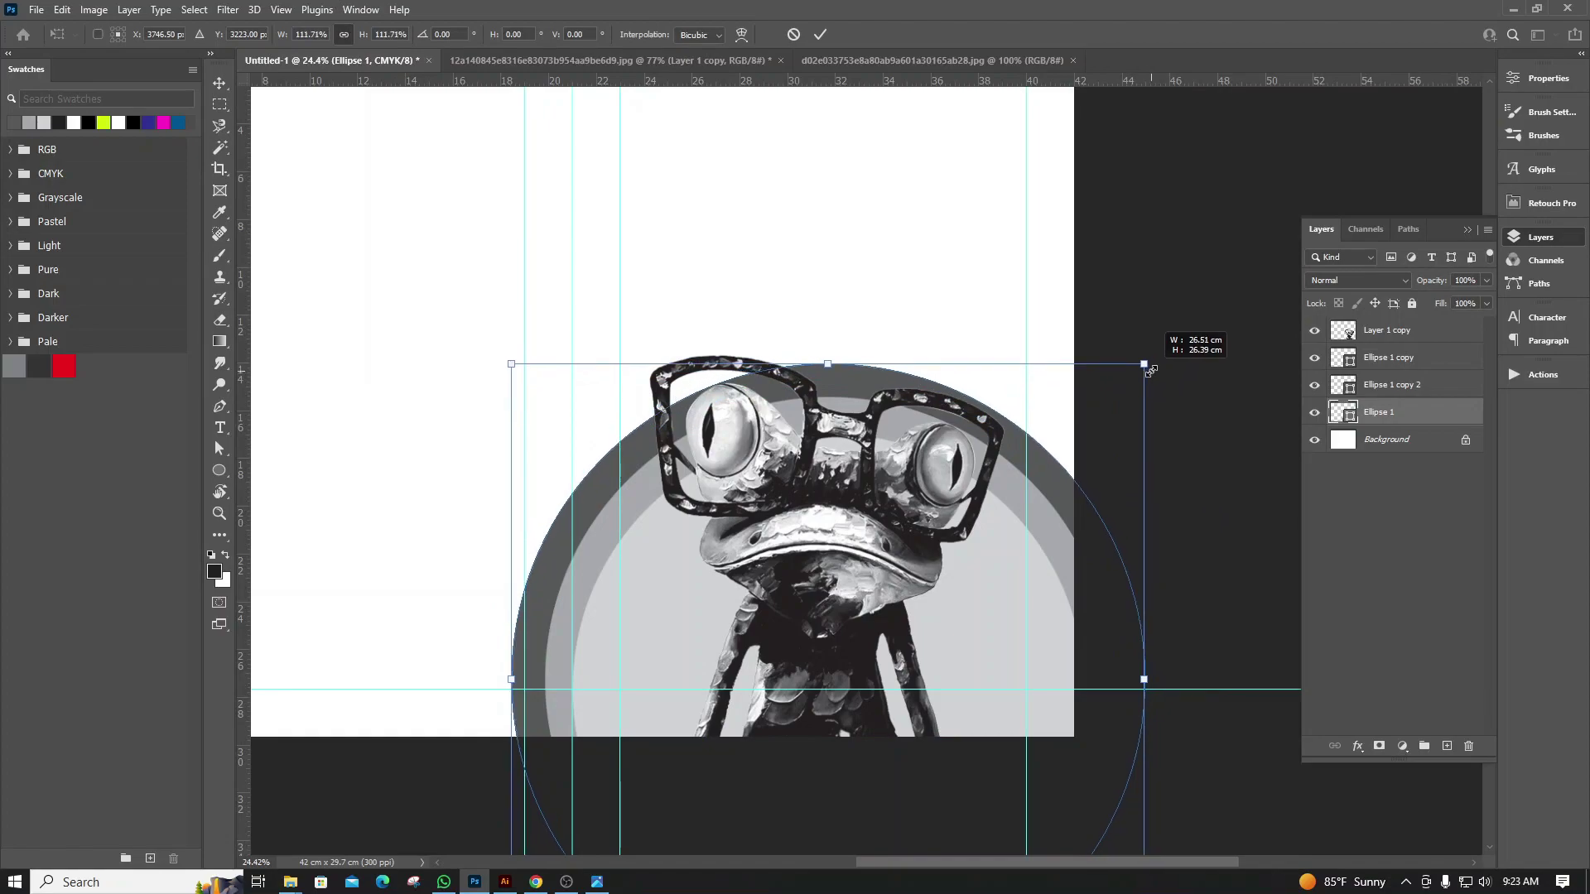
pyautogui.press('Return')
pyautogui.click(1170, 432)
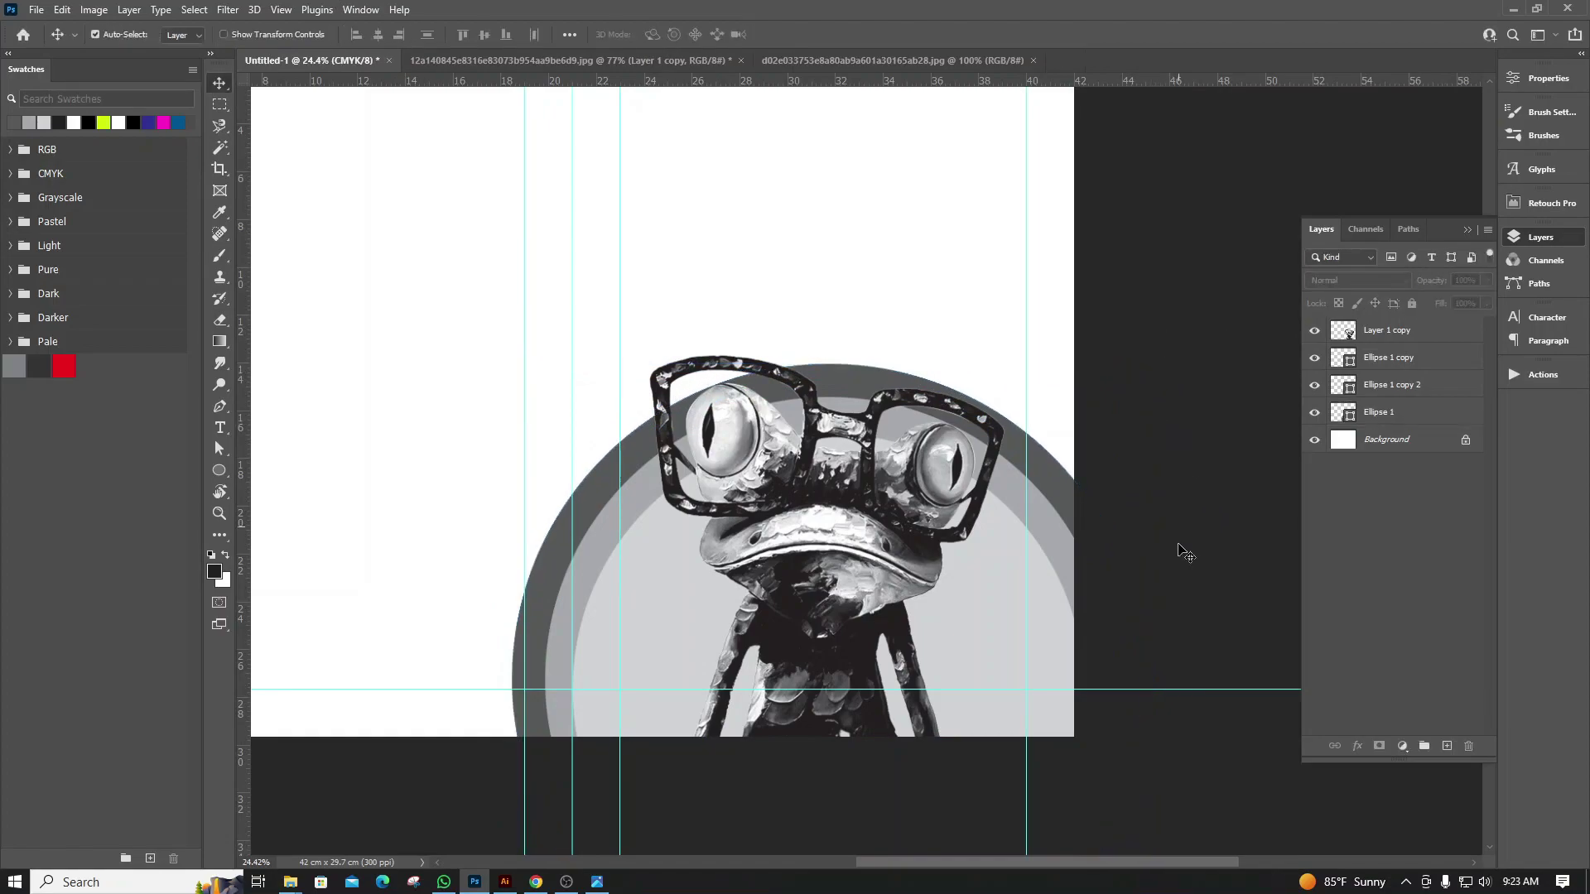
pyautogui.scroll(-2, 1152, 629)
pyautogui.scroll(-2, 1142, 615)
# Select all three circle layers and move them down together by about 1.3 cm
pyautogui.scroll(1, 1122, 487)
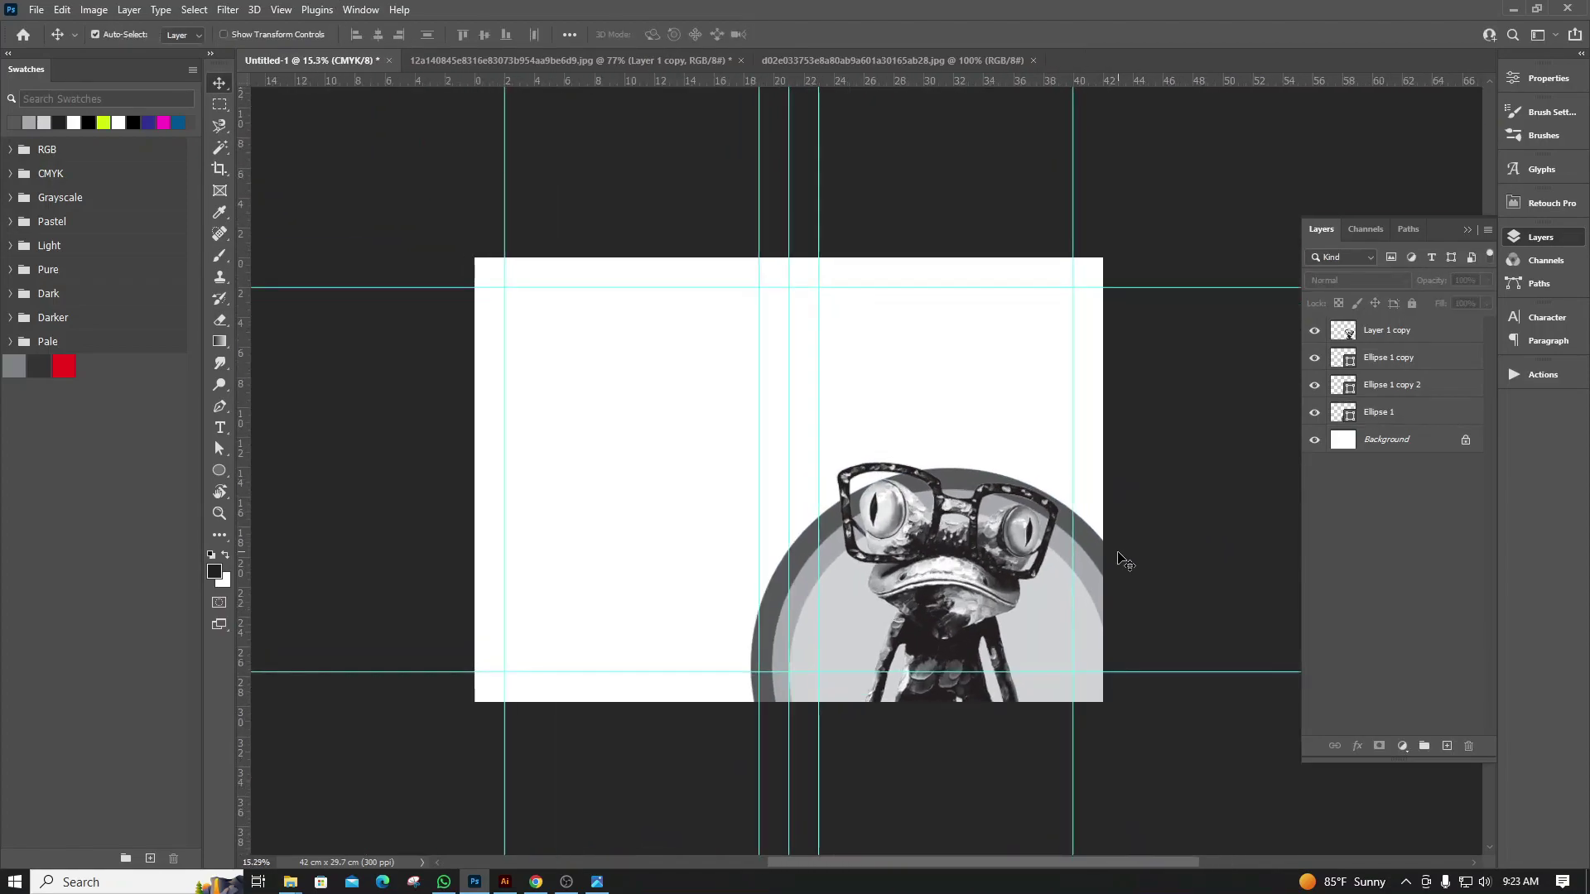
pyautogui.click(1378, 414)
pyautogui.keyDown('shift'); pyautogui.click(1392, 360); pyautogui.keyUp('shift')
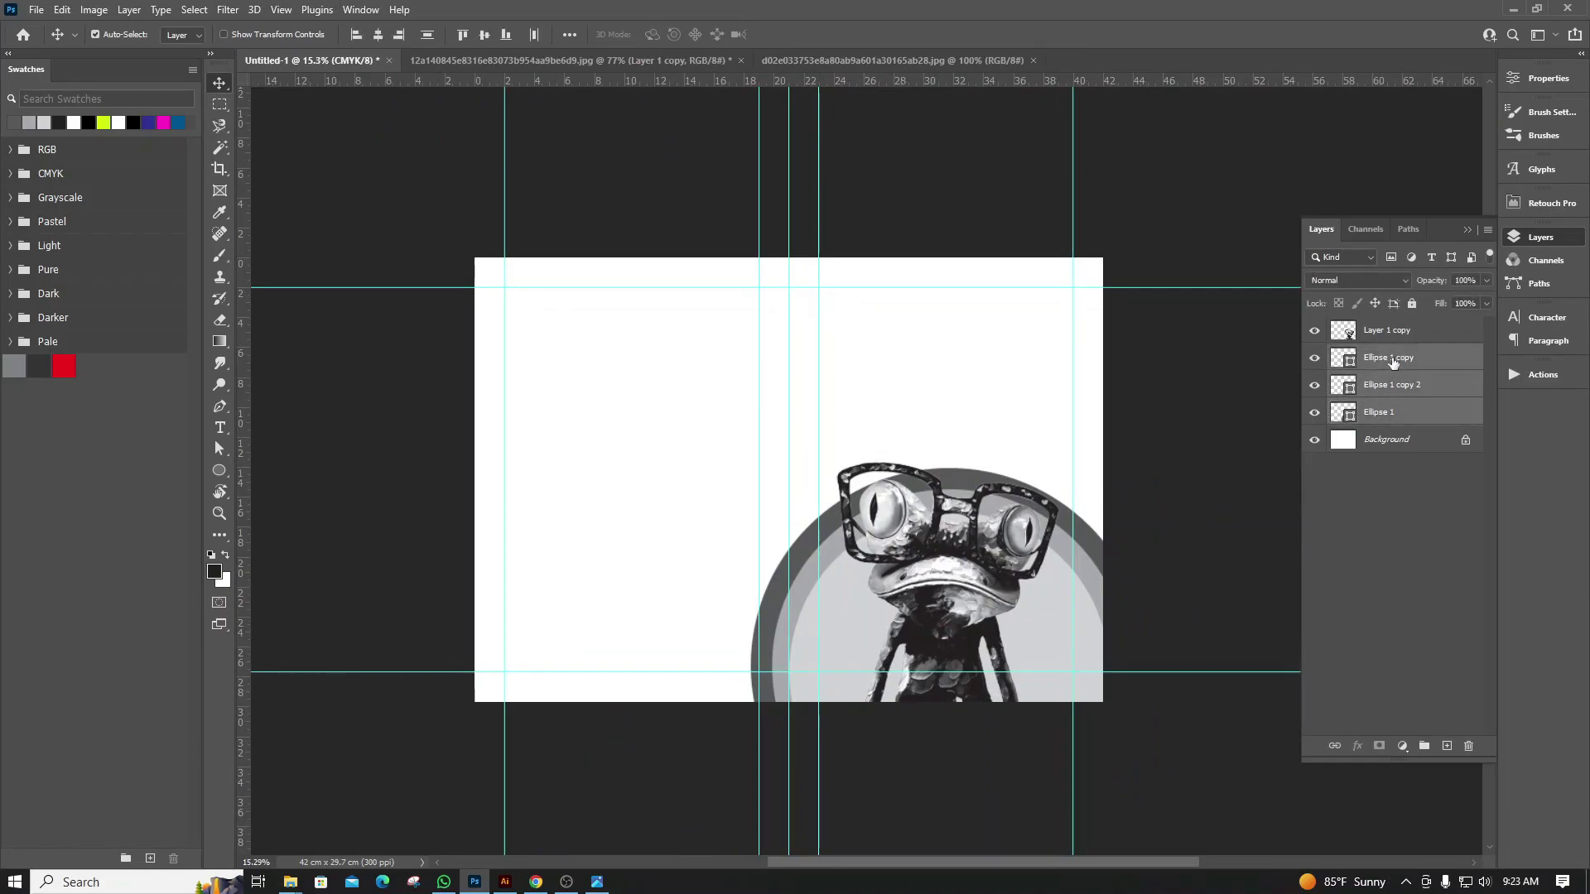
pyautogui.hotkey('ctrl', 't')
pyautogui.moveTo(1109, 566); pyautogui.dragTo(1120, 586)
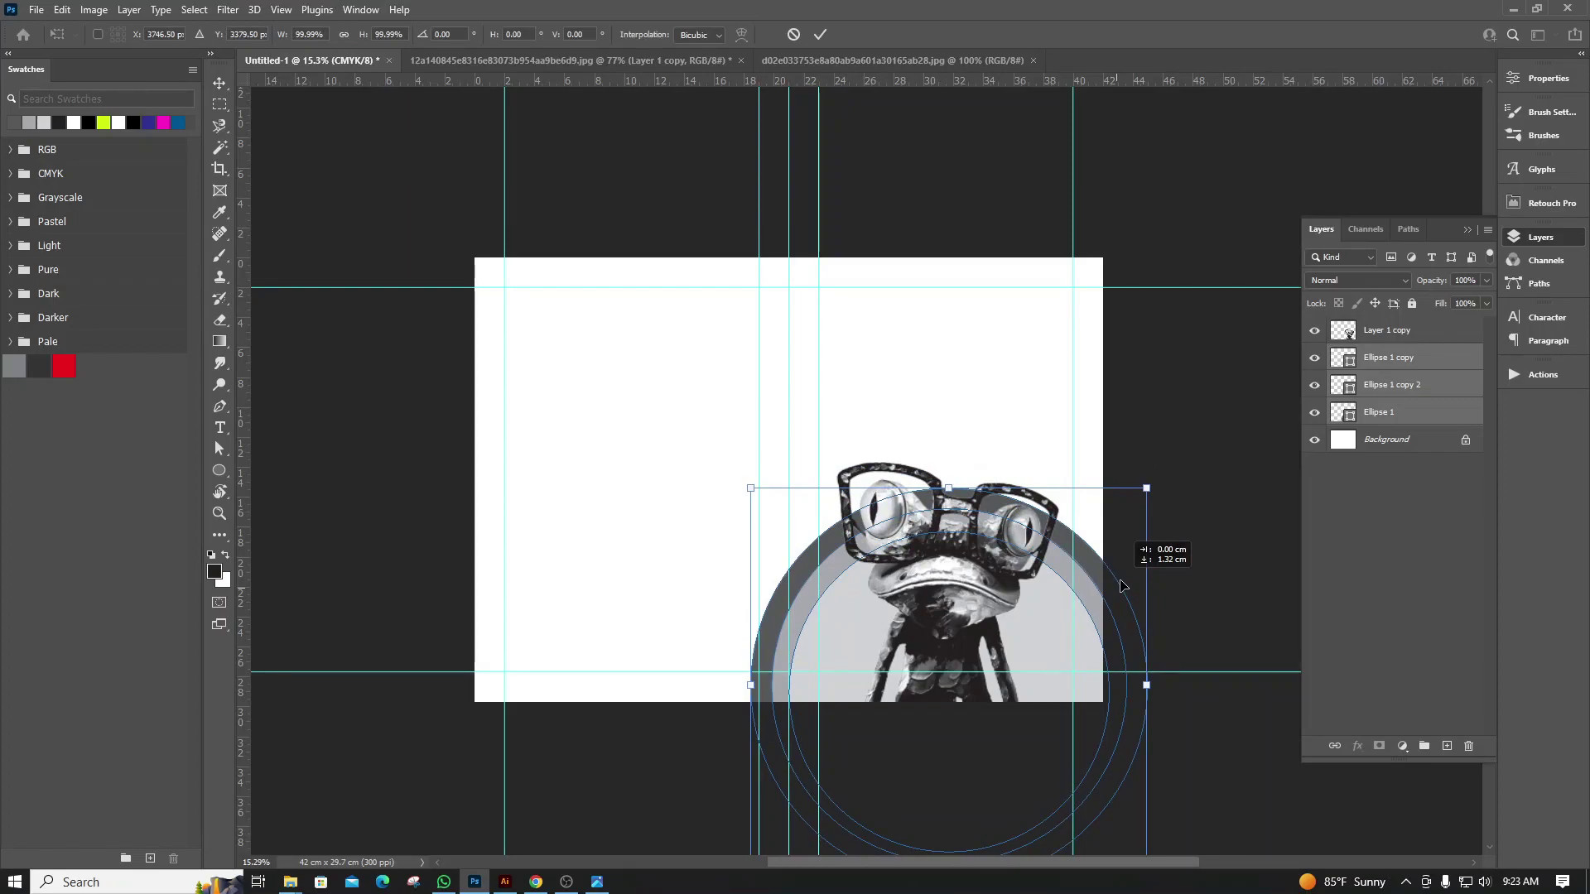
pyautogui.press('Return')
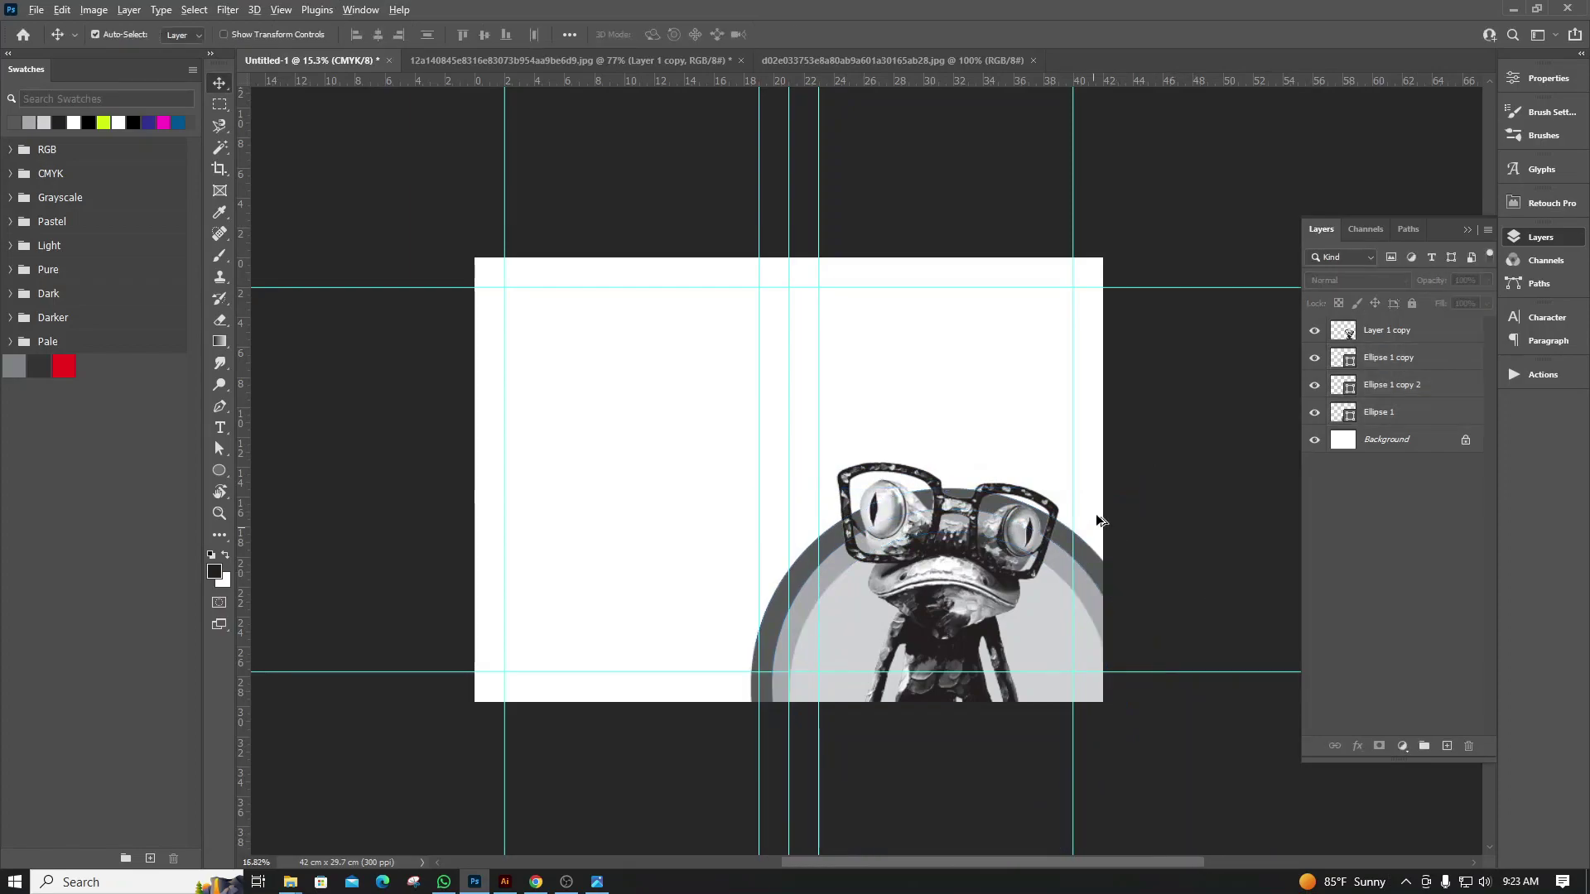
pyautogui.scroll(3, 1096, 520)
pyautogui.scroll(-1, 1077, 530)
pyautogui.scroll(-1, 902, 465)
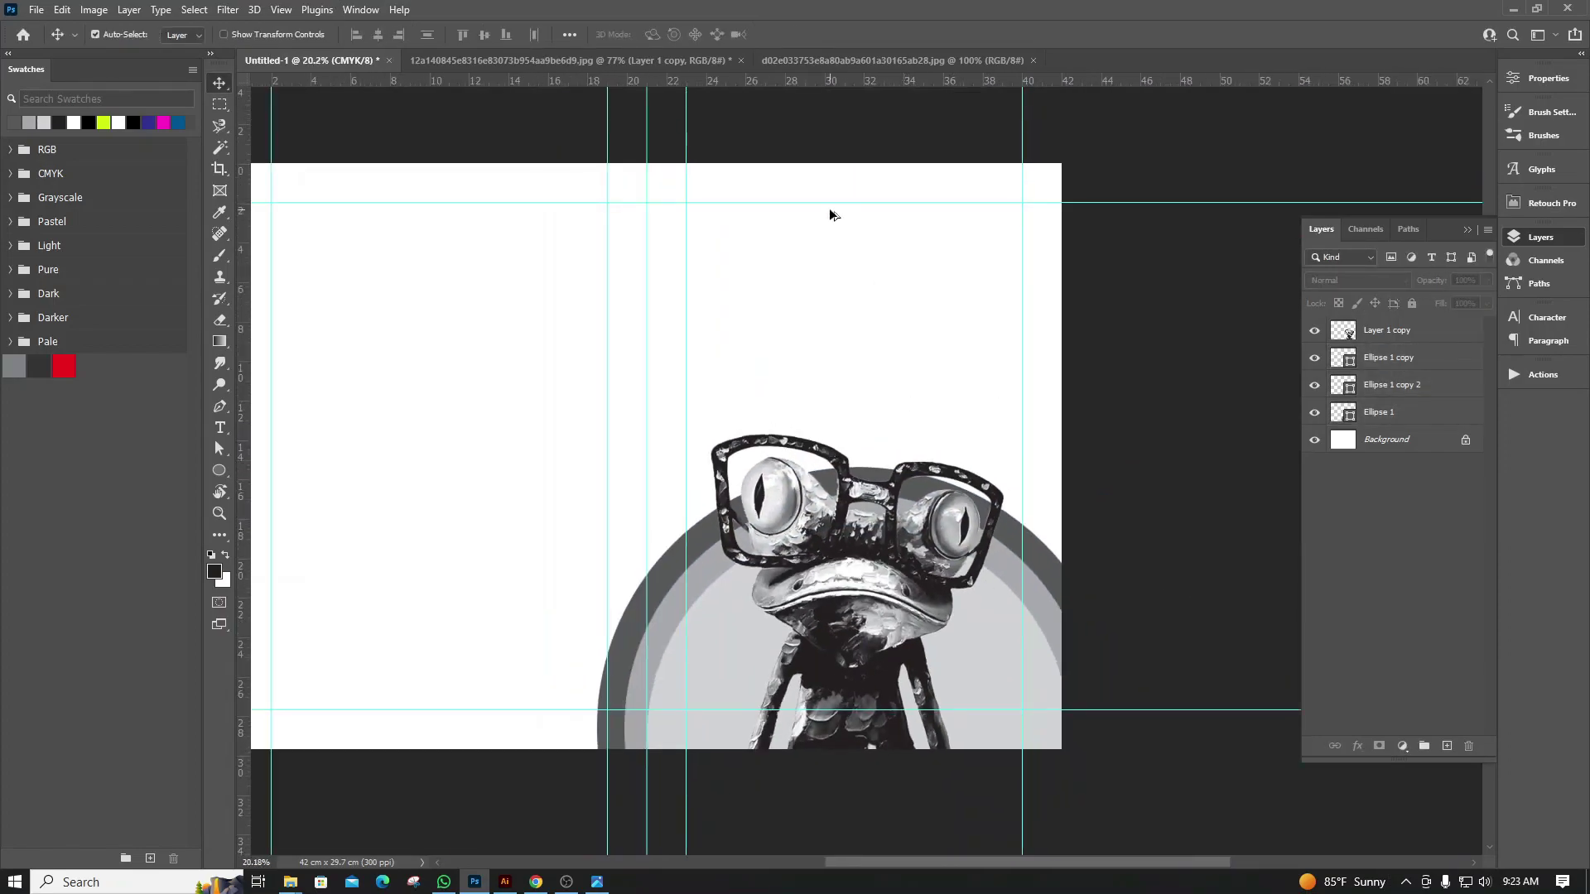
# Make the Background layer the active layer
pyautogui.click(1420, 439)
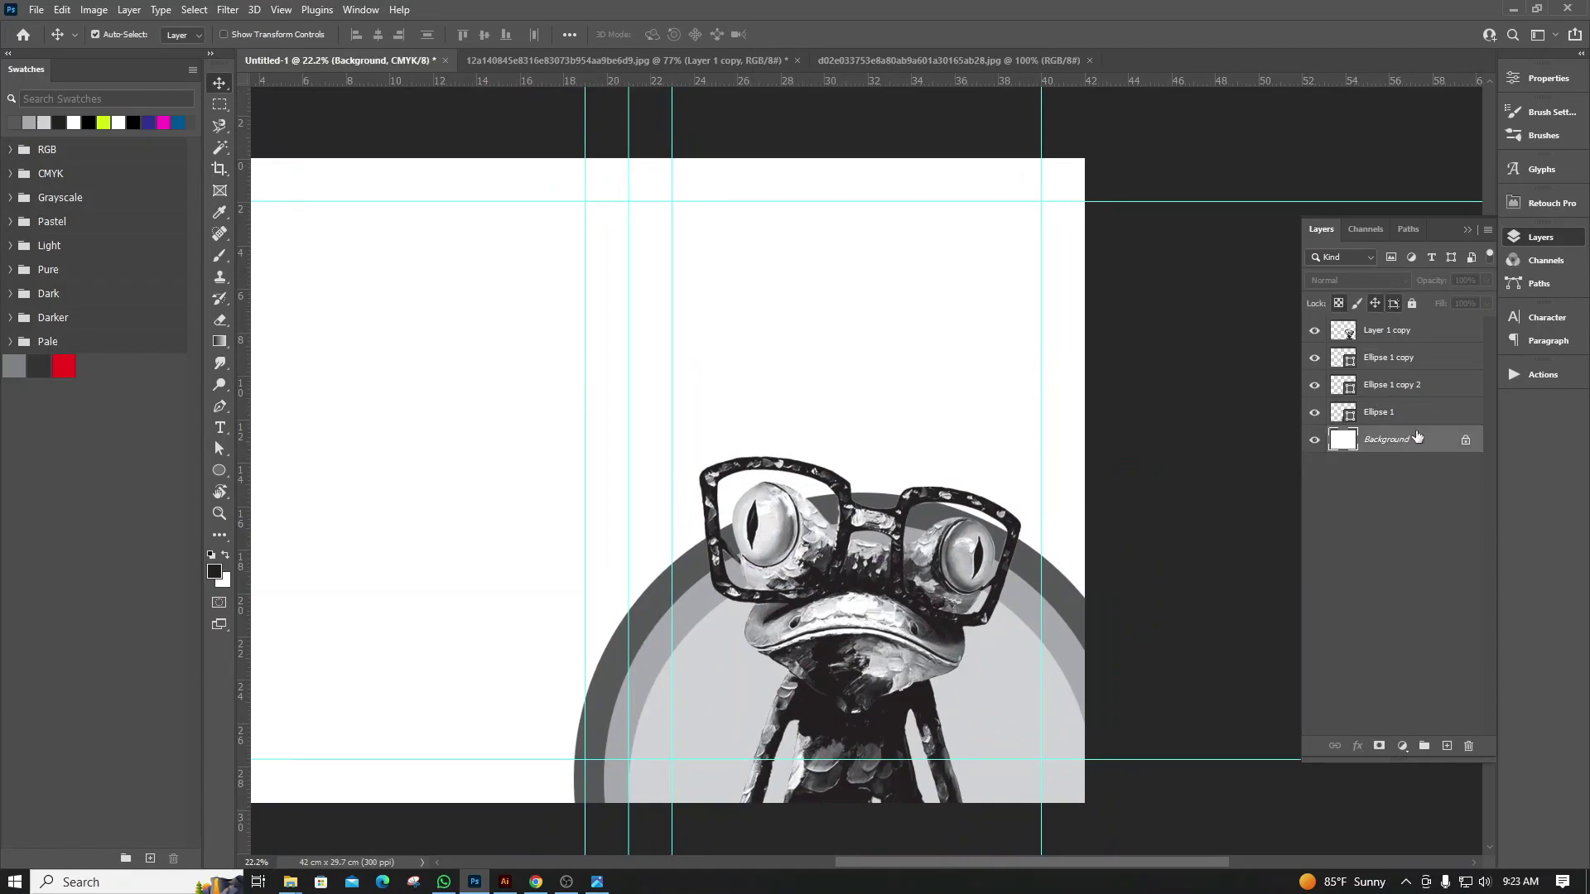
pyautogui.scroll(-3, 904, 362)
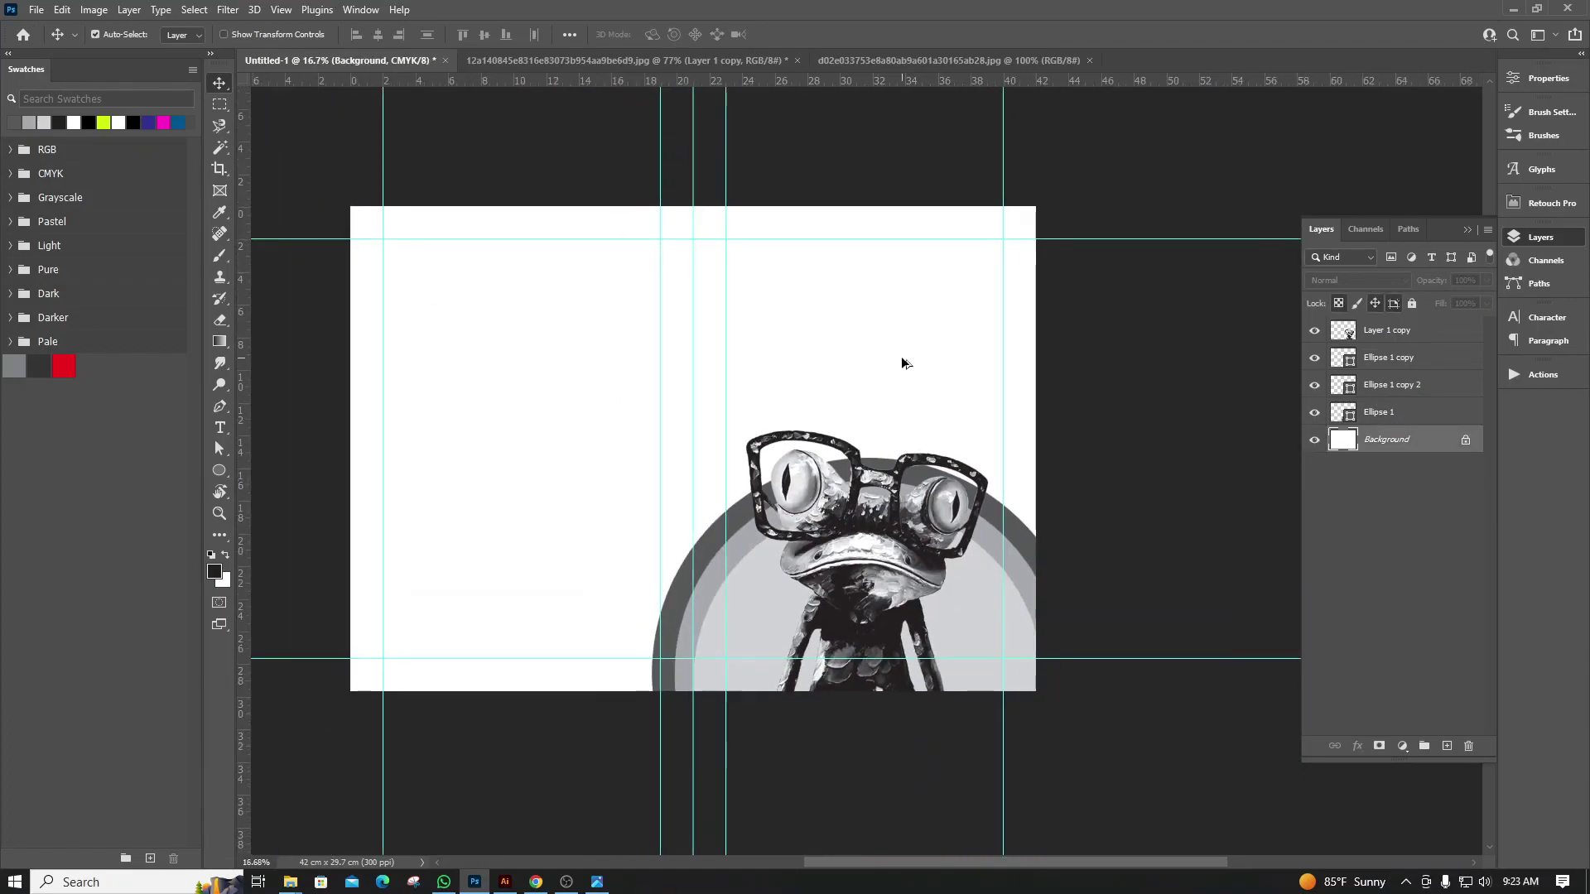
pyautogui.scroll(1, 687, 337)
pyautogui.scroll(-1, 1028, 415)
pyautogui.scroll(1, 1026, 415)
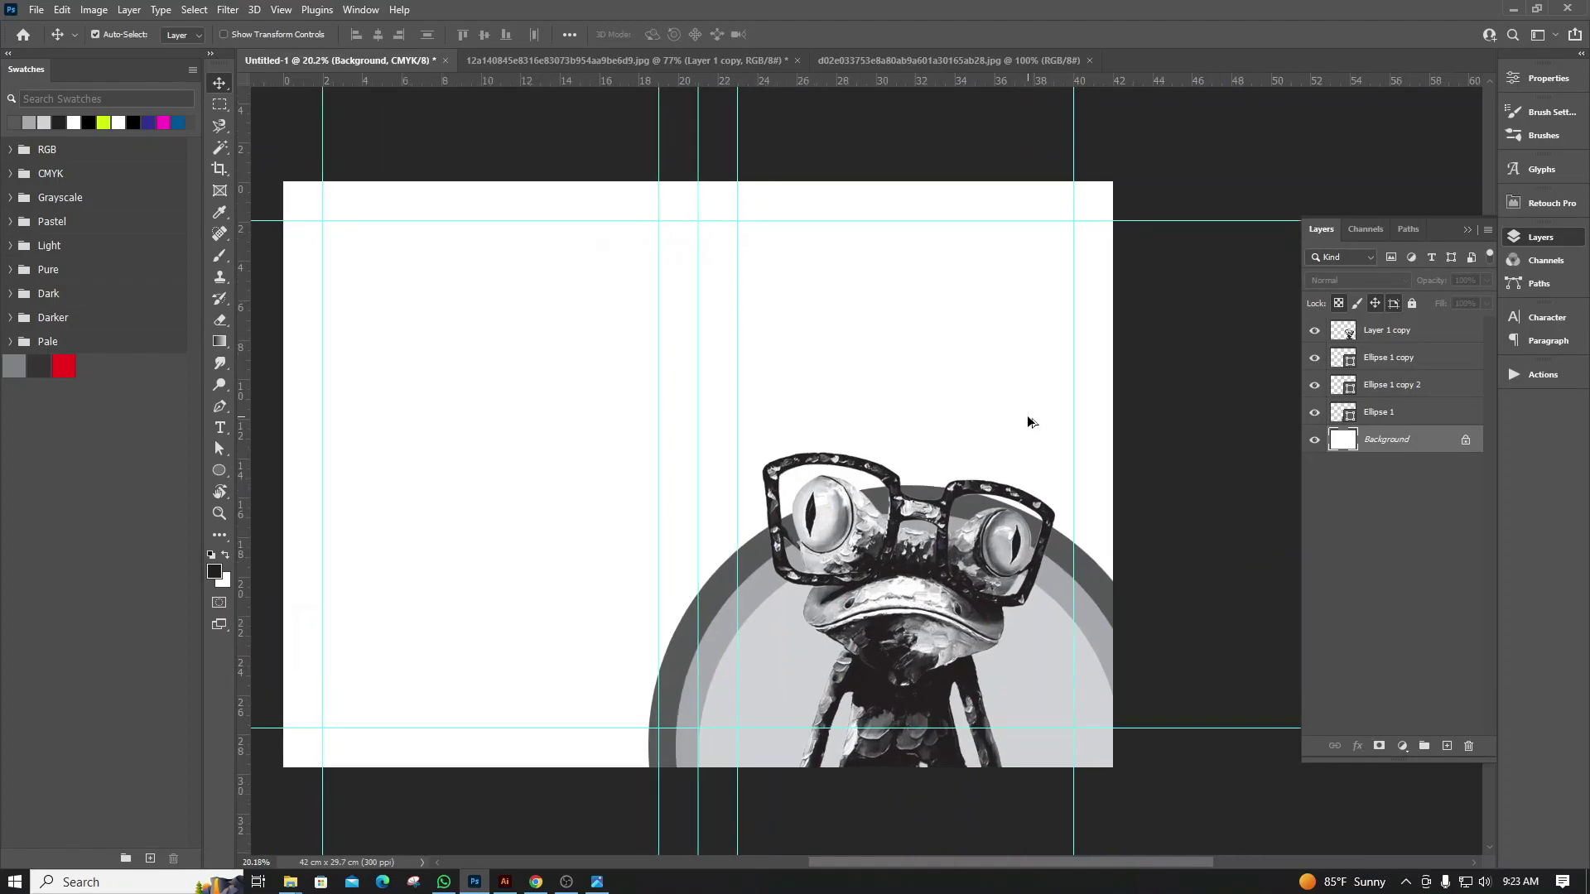
pyautogui.scroll(-1, 1113, 402)
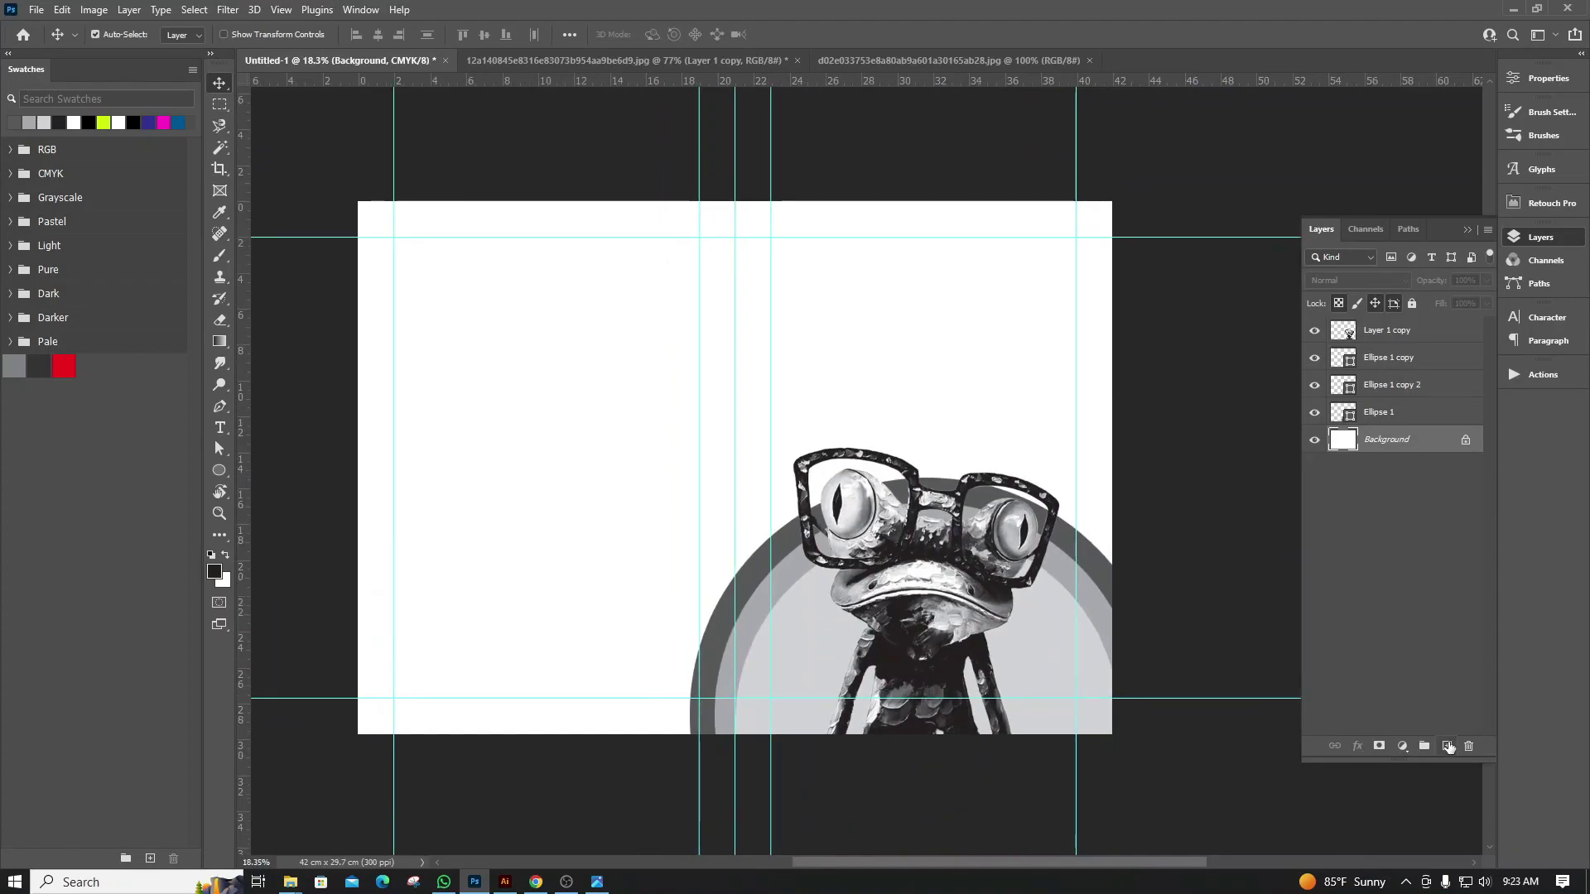
# Draw a near-black Rectangle 1 shape covering the entire A3 page, about 45.25 × 31.64 cm
pyautogui.click(1447, 746)
pyautogui.press('b')
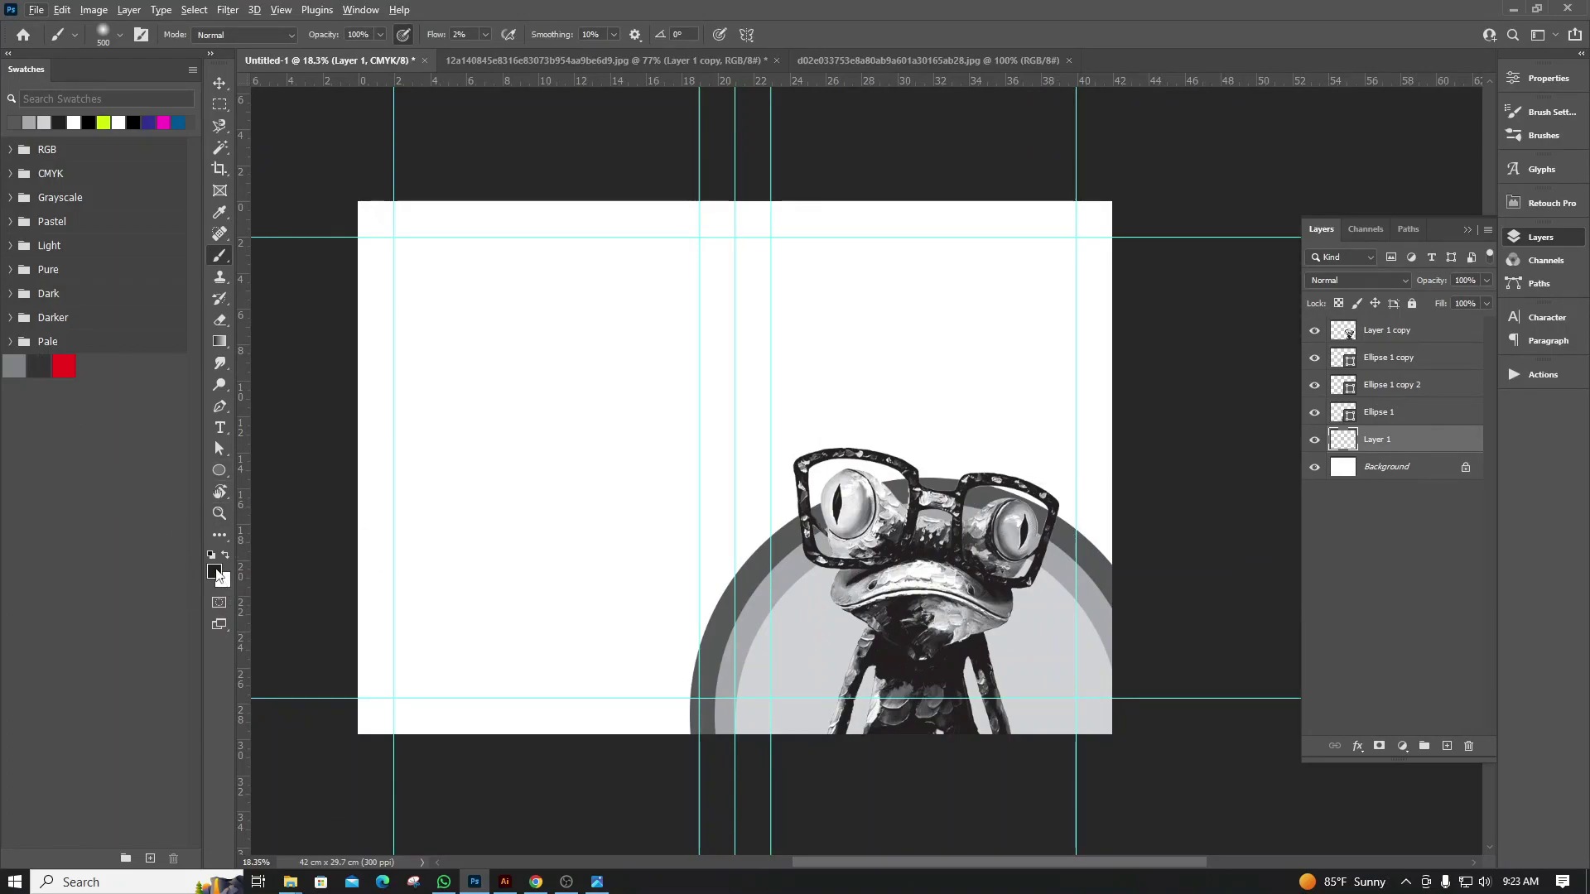
pyautogui.click(220, 471)
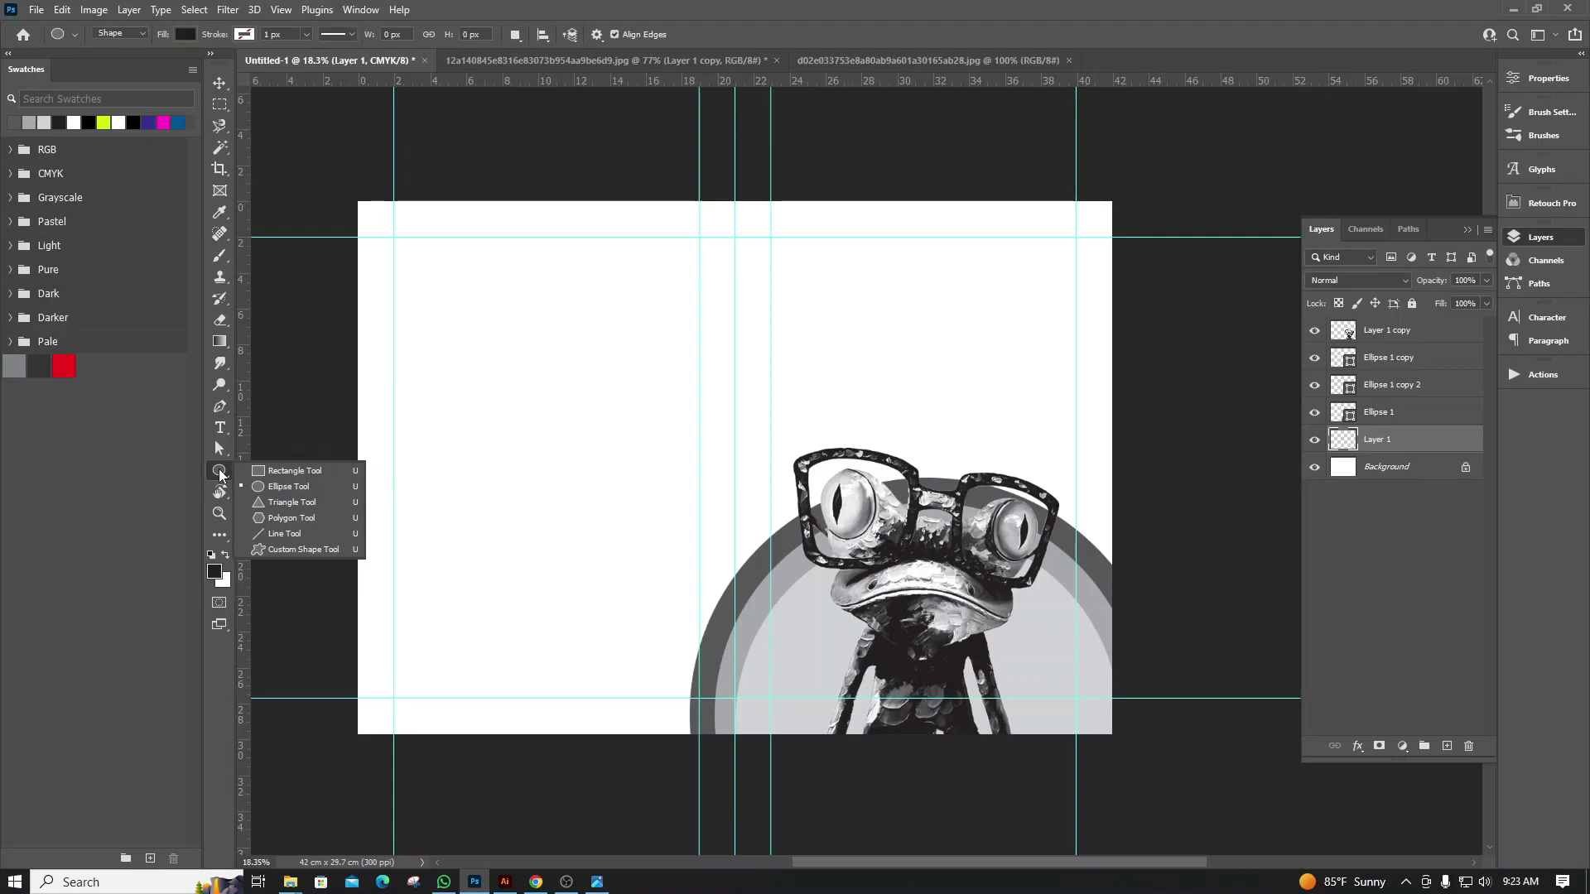
pyautogui.click(302, 471)
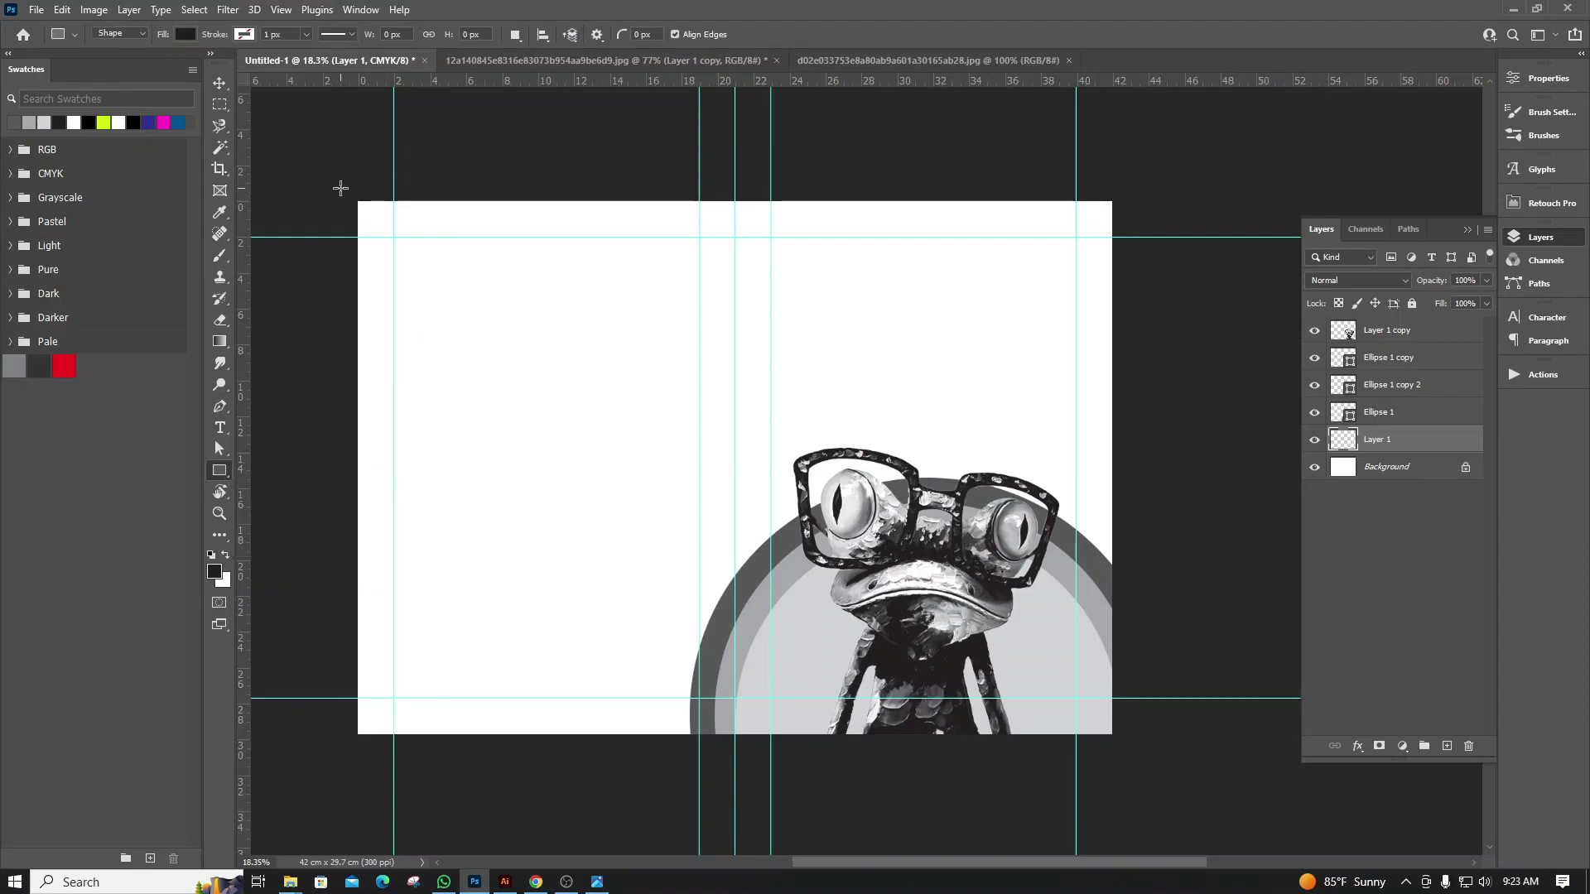
pyautogui.moveTo(340, 189); pyautogui.dragTo(1183, 755)
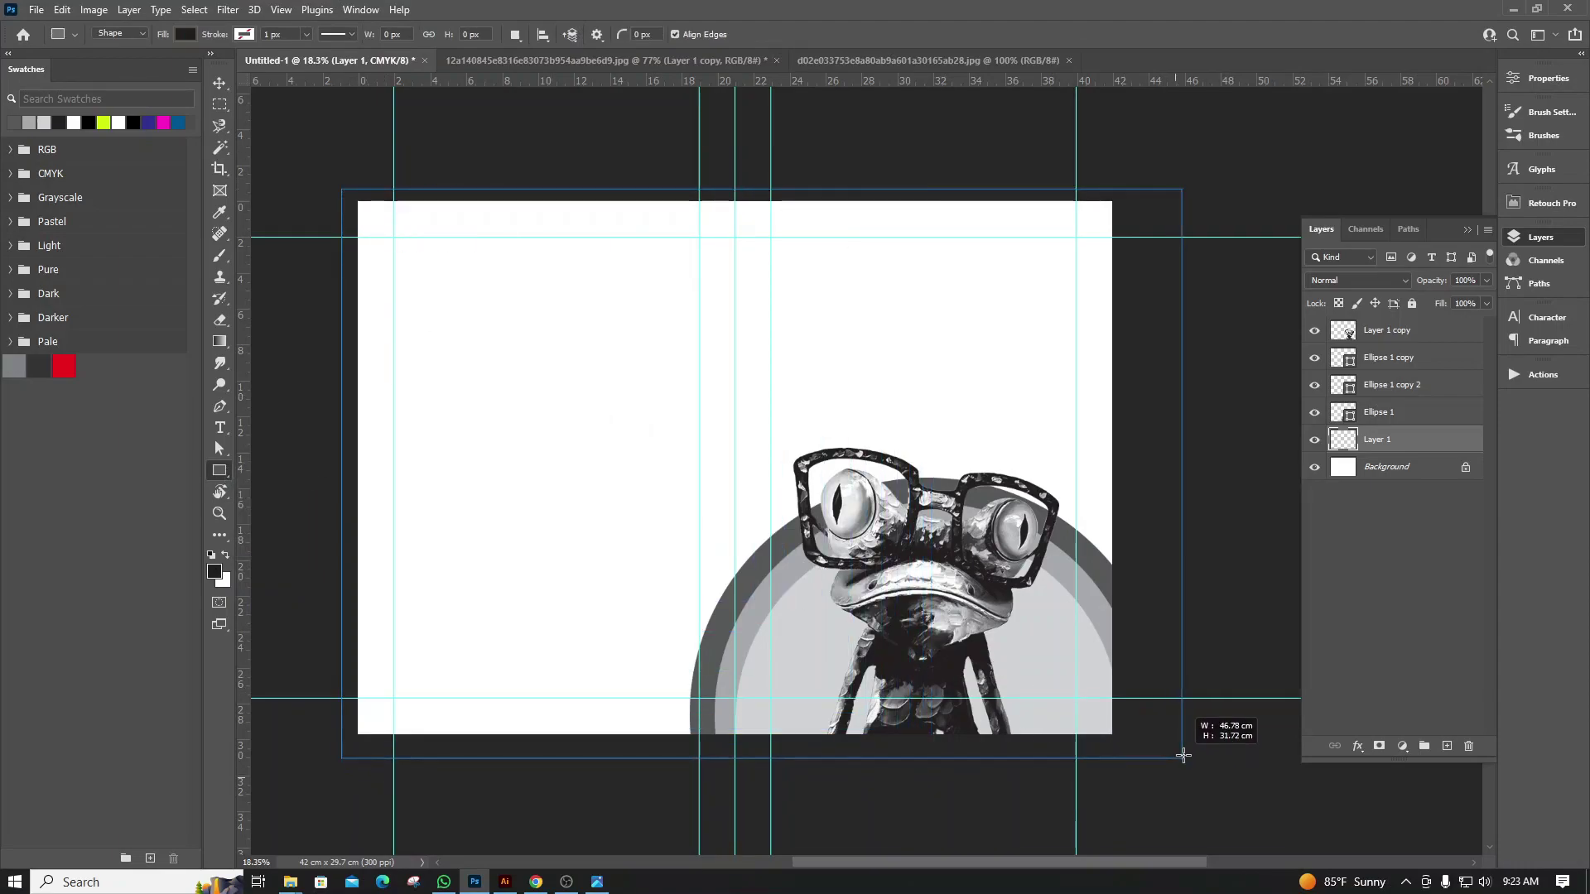
pyautogui.moveTo(1183, 755); pyautogui.dragTo(1156, 755)
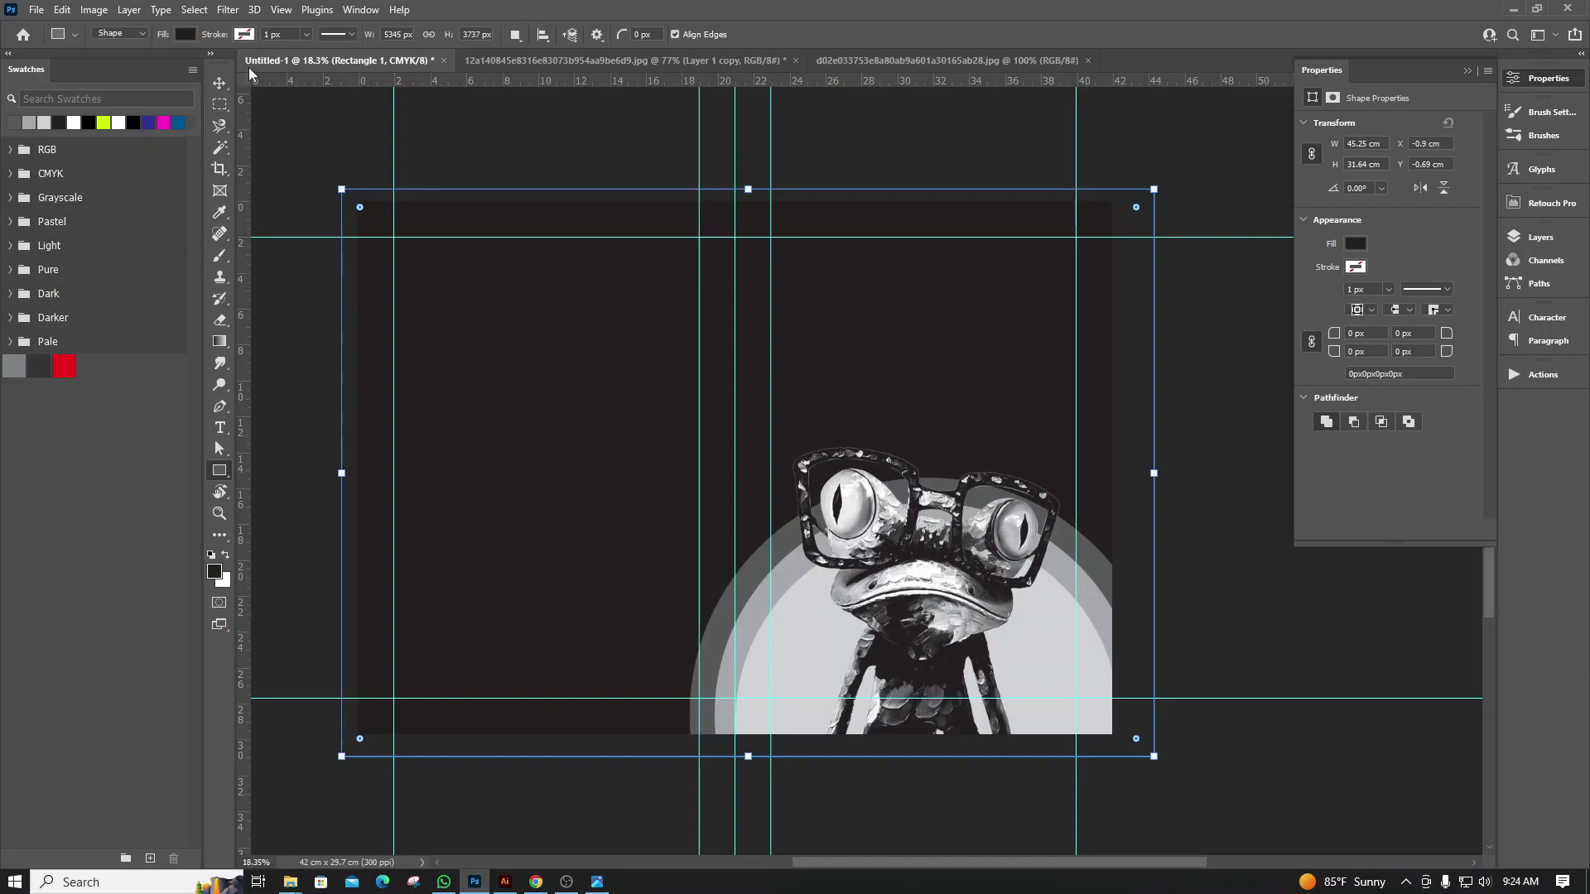
# Free-transform Rectangle 1 so it covers only the page's left half
pyautogui.click(221, 82)
pyautogui.click(990, 157)
pyautogui.scroll(1, 984, 354)
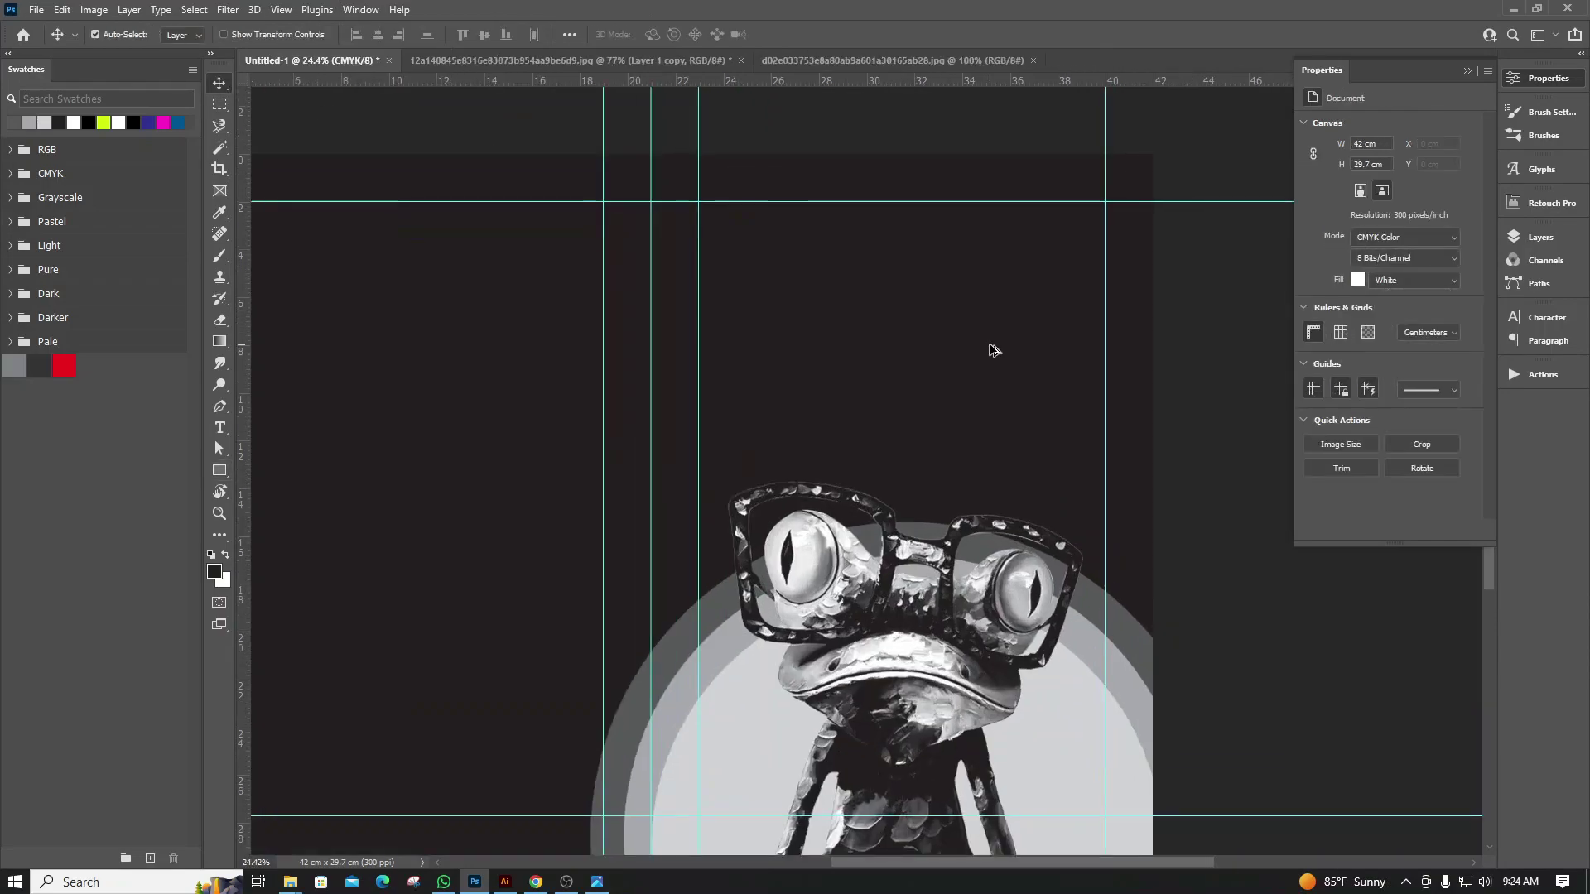
pyautogui.scroll(1, 984, 354)
pyautogui.scroll(-3, 983, 353)
pyautogui.scroll(2, 963, 440)
pyautogui.scroll(-1, 963, 440)
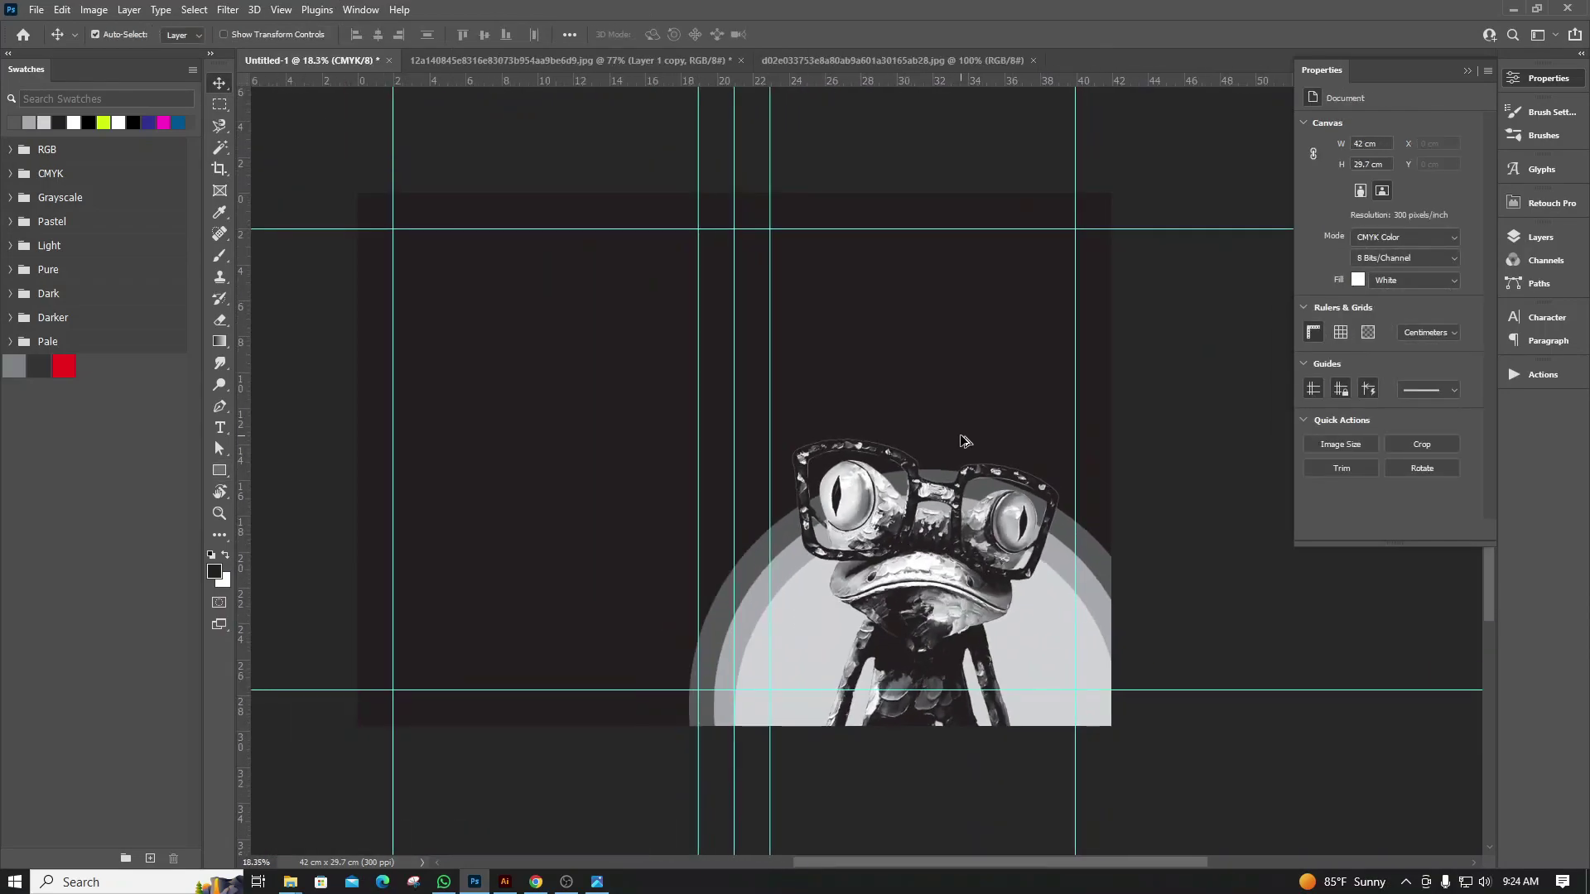
pyautogui.scroll(-3, 963, 441)
pyautogui.scroll(2, 962, 440)
pyautogui.scroll(-2, 963, 440)
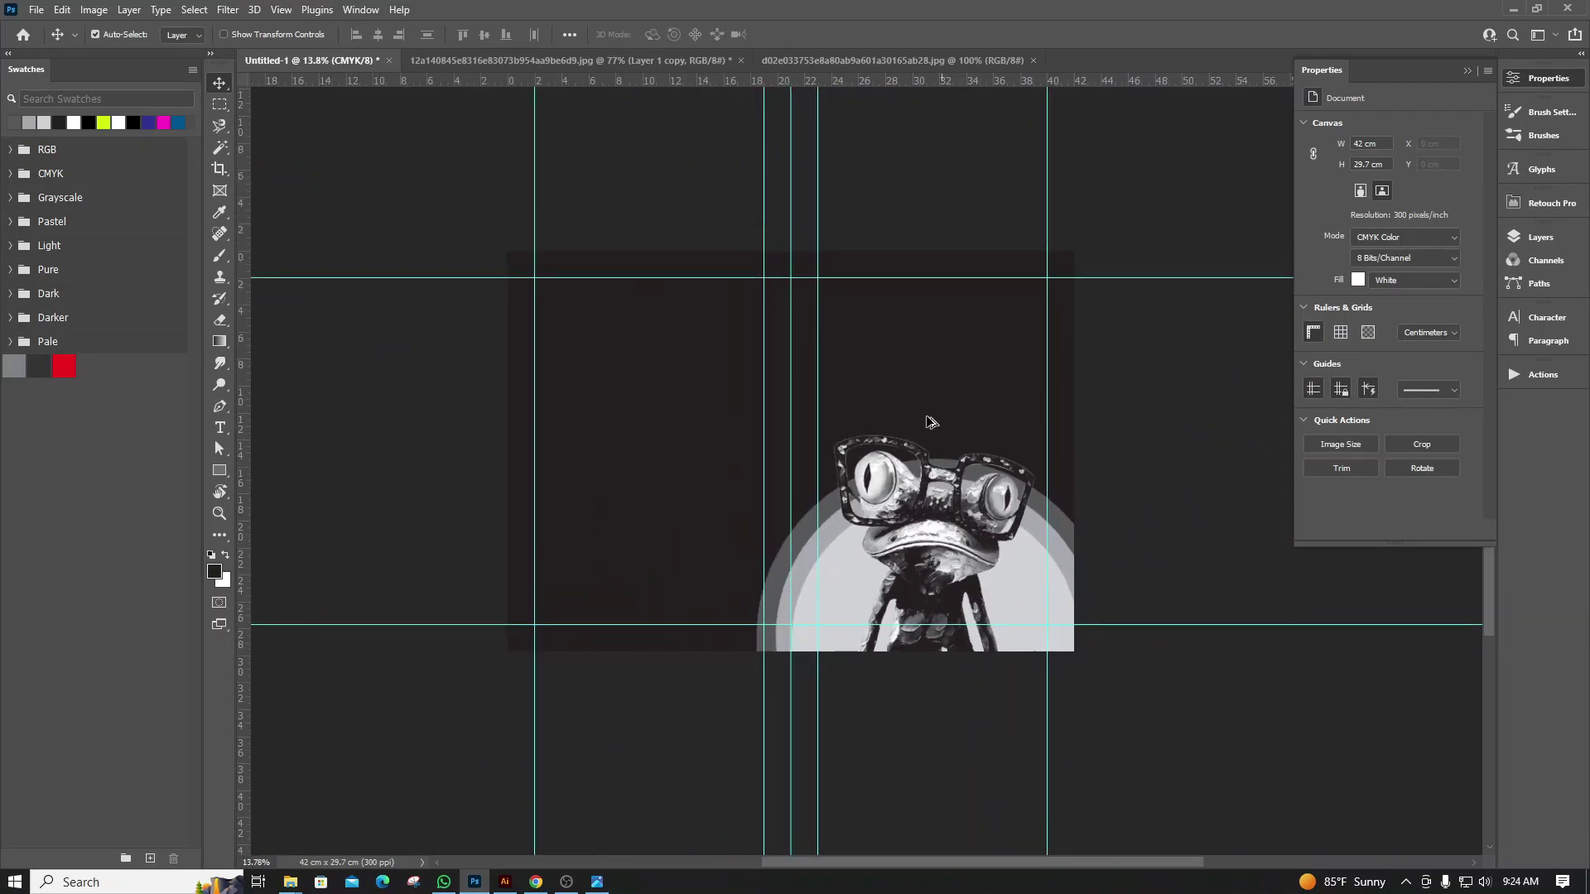
pyautogui.click(632, 336)
pyautogui.hotkey('ctrl', 't')
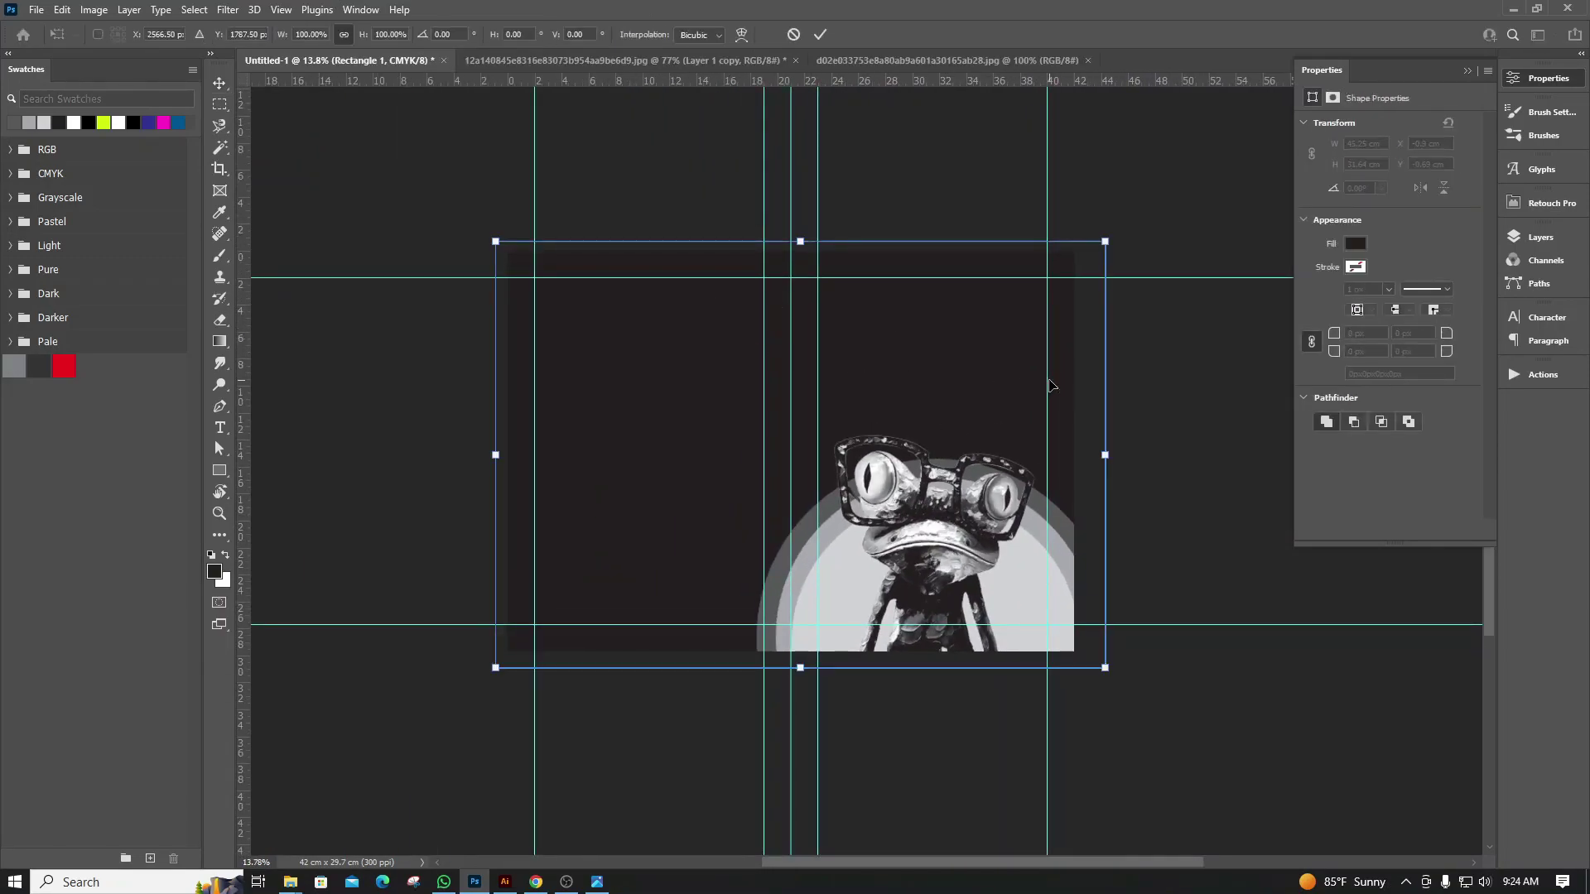
pyautogui.moveTo(1106, 456); pyautogui.dragTo(791, 456)
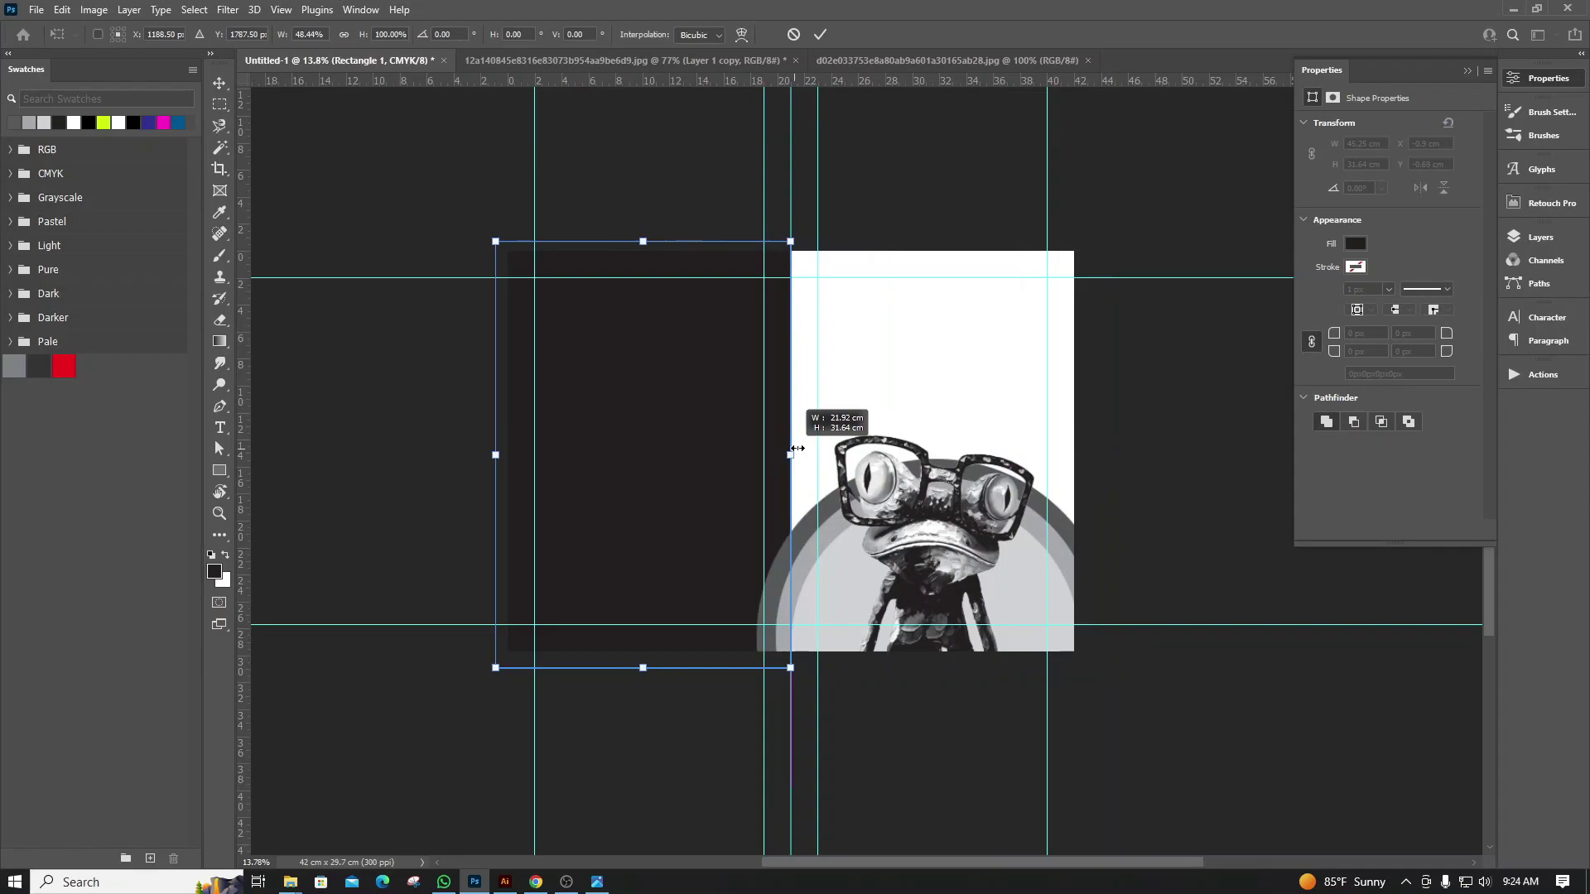
pyautogui.press('Return')
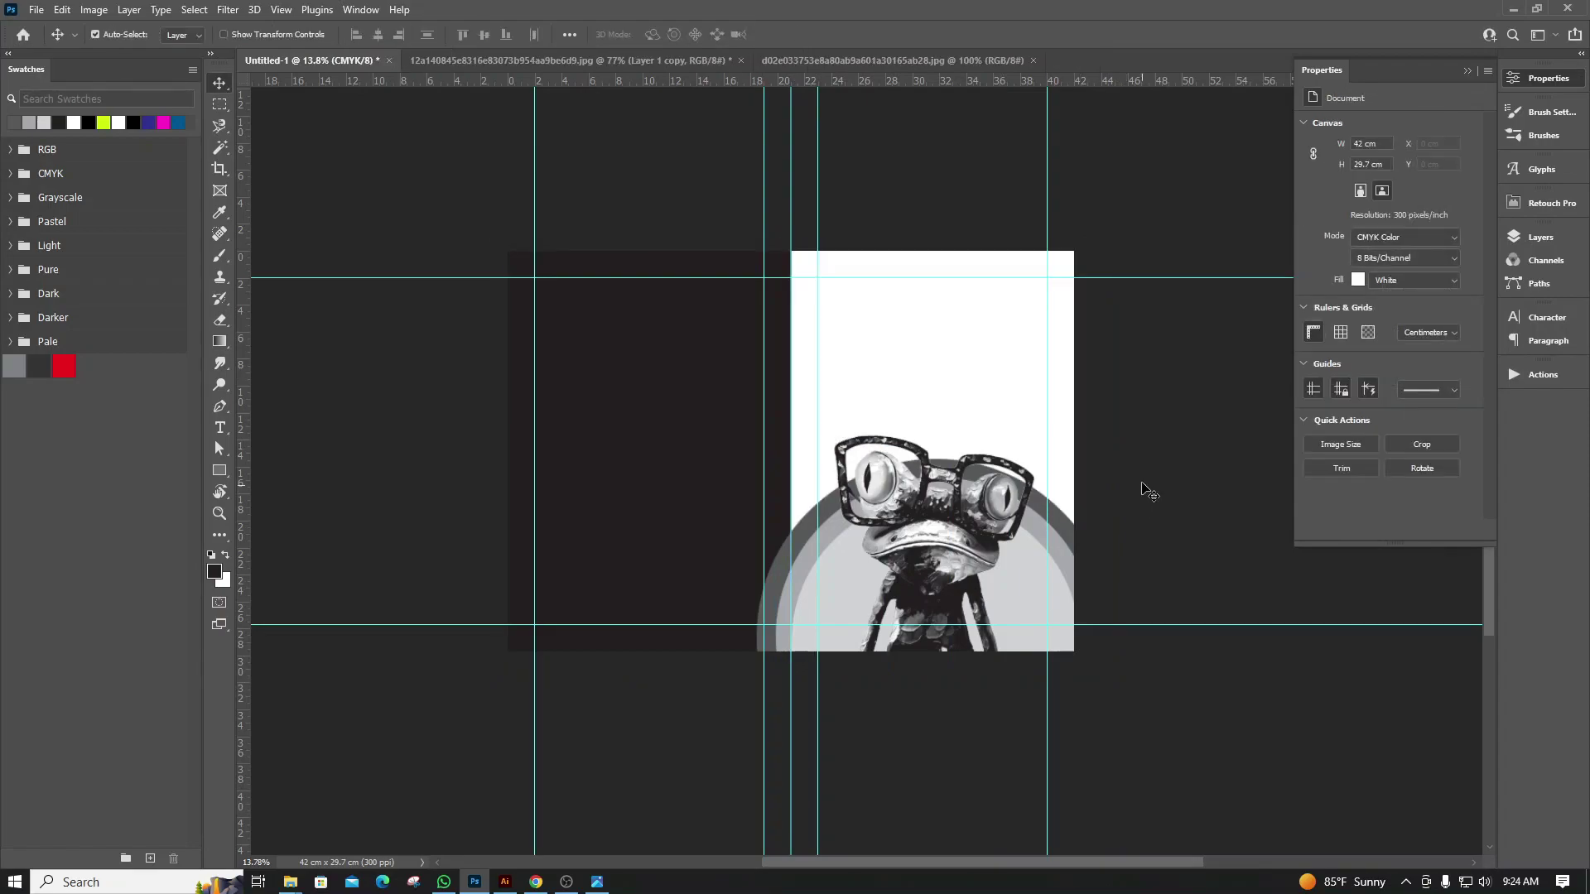
# Select the light grey circle behind the frog and dismiss the chat notification
pyautogui.scroll(1, 1142, 484)
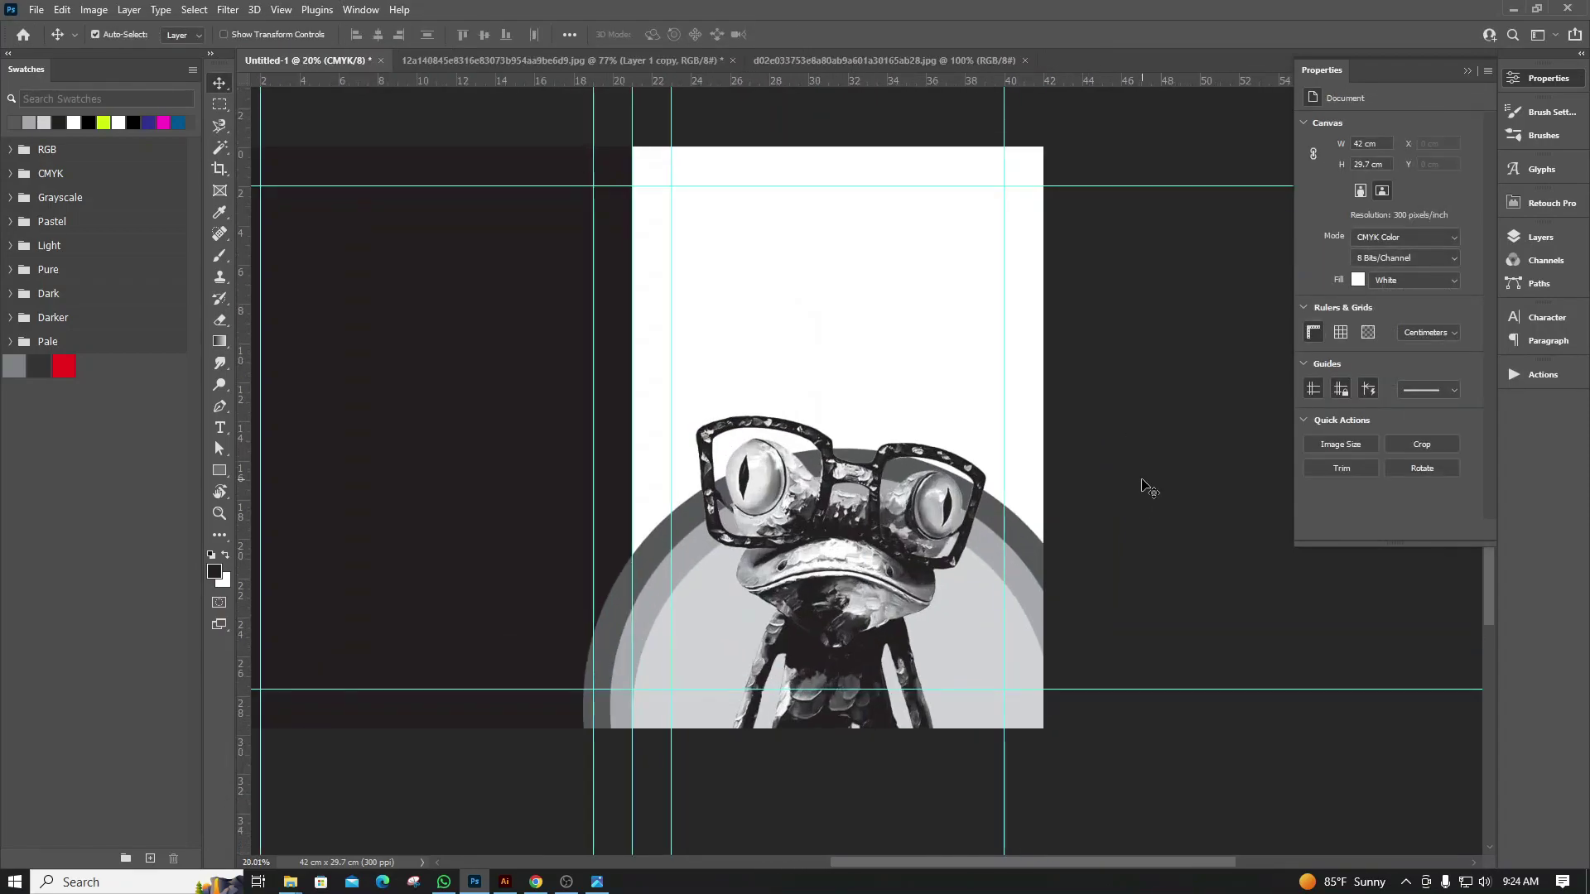
pyautogui.scroll(-1, 1143, 485)
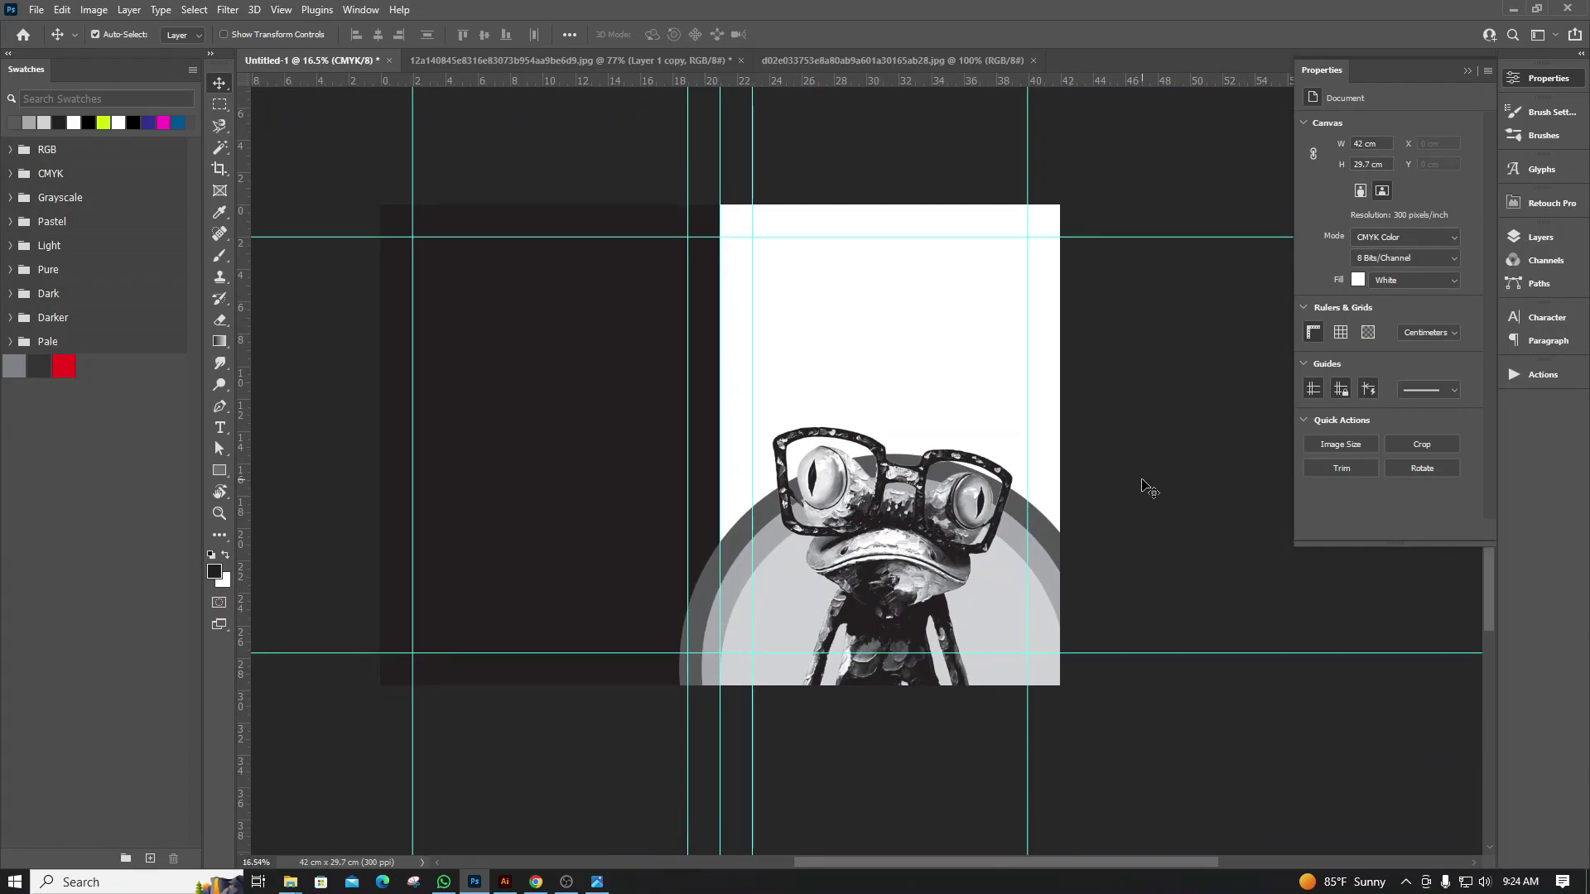
pyautogui.scroll(1, 998, 505)
pyautogui.moveTo(1172, 414); pyautogui.dragTo(696, 612)
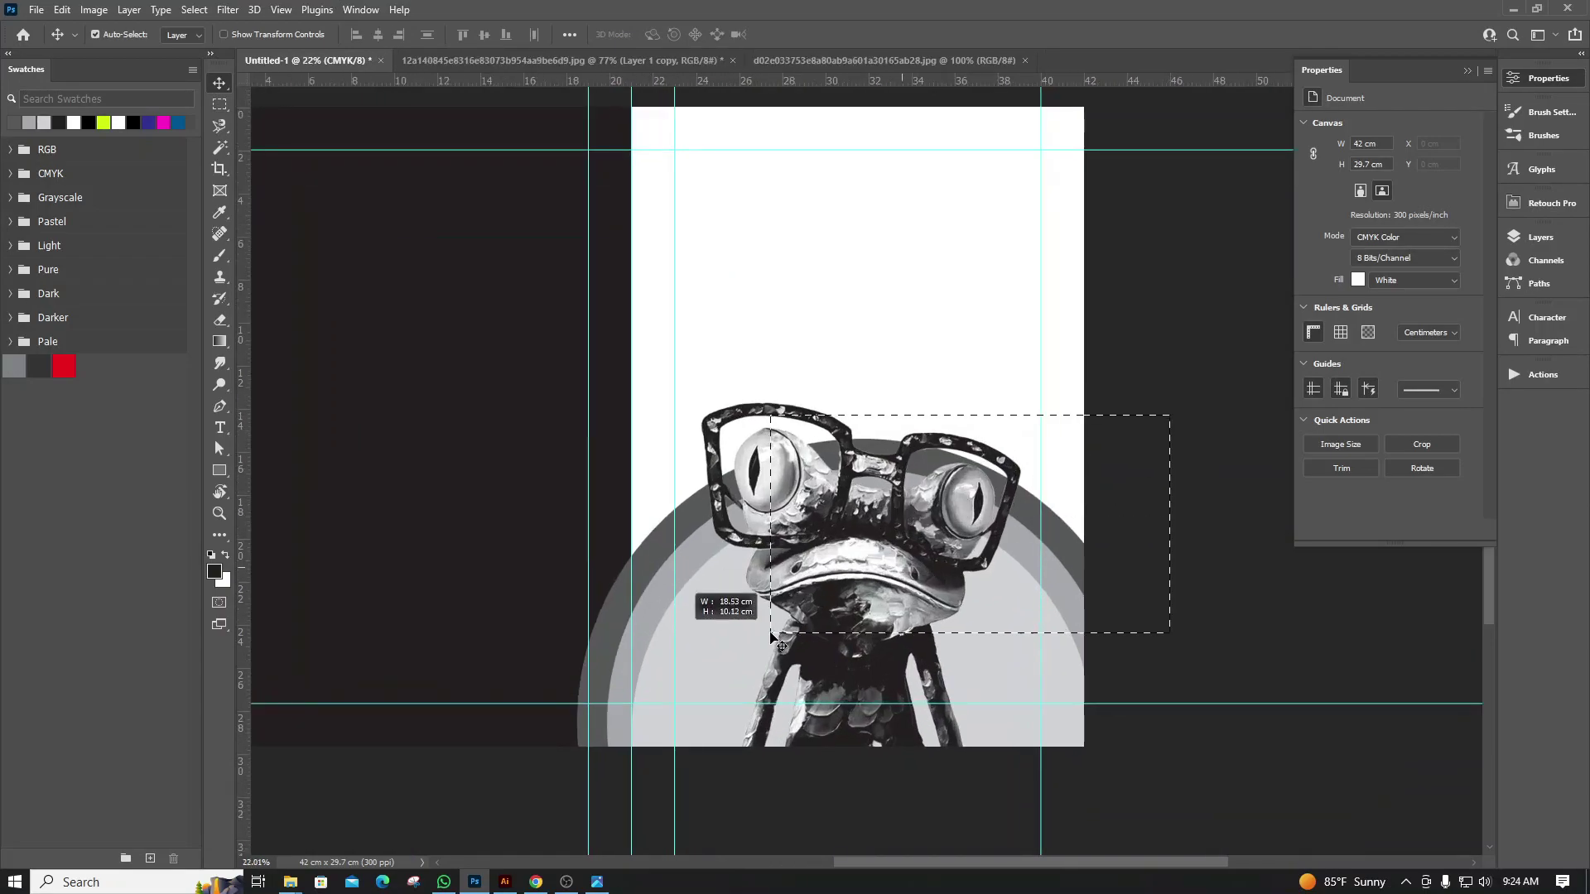
pyautogui.keyDown('ctrl'); pyautogui.click(795, 611); pyautogui.keyUp('ctrl')
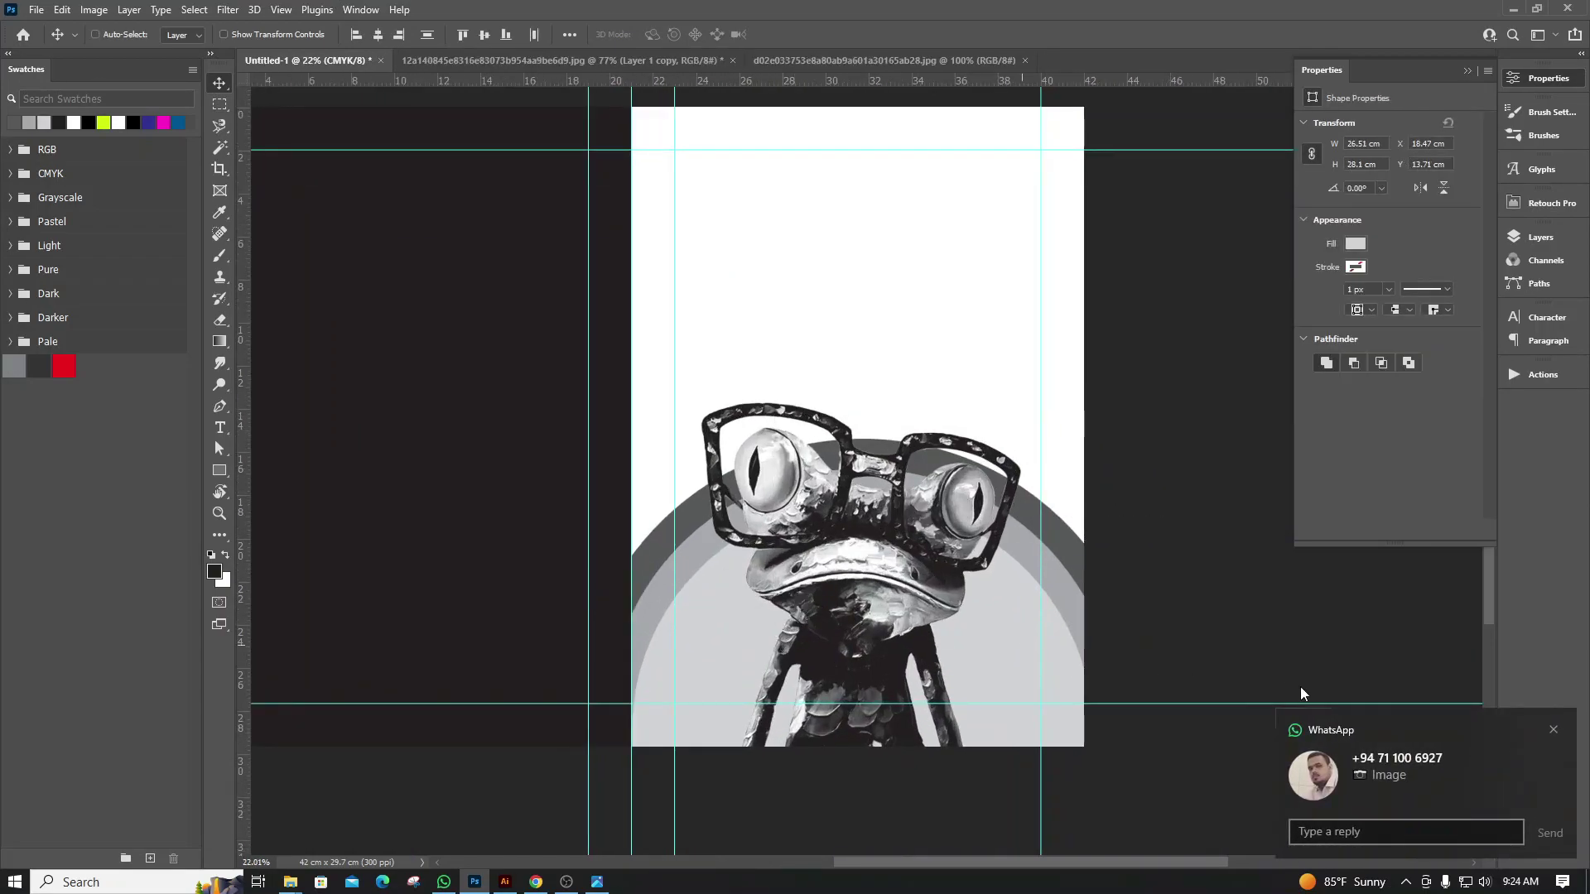
pyautogui.click(1553, 731)
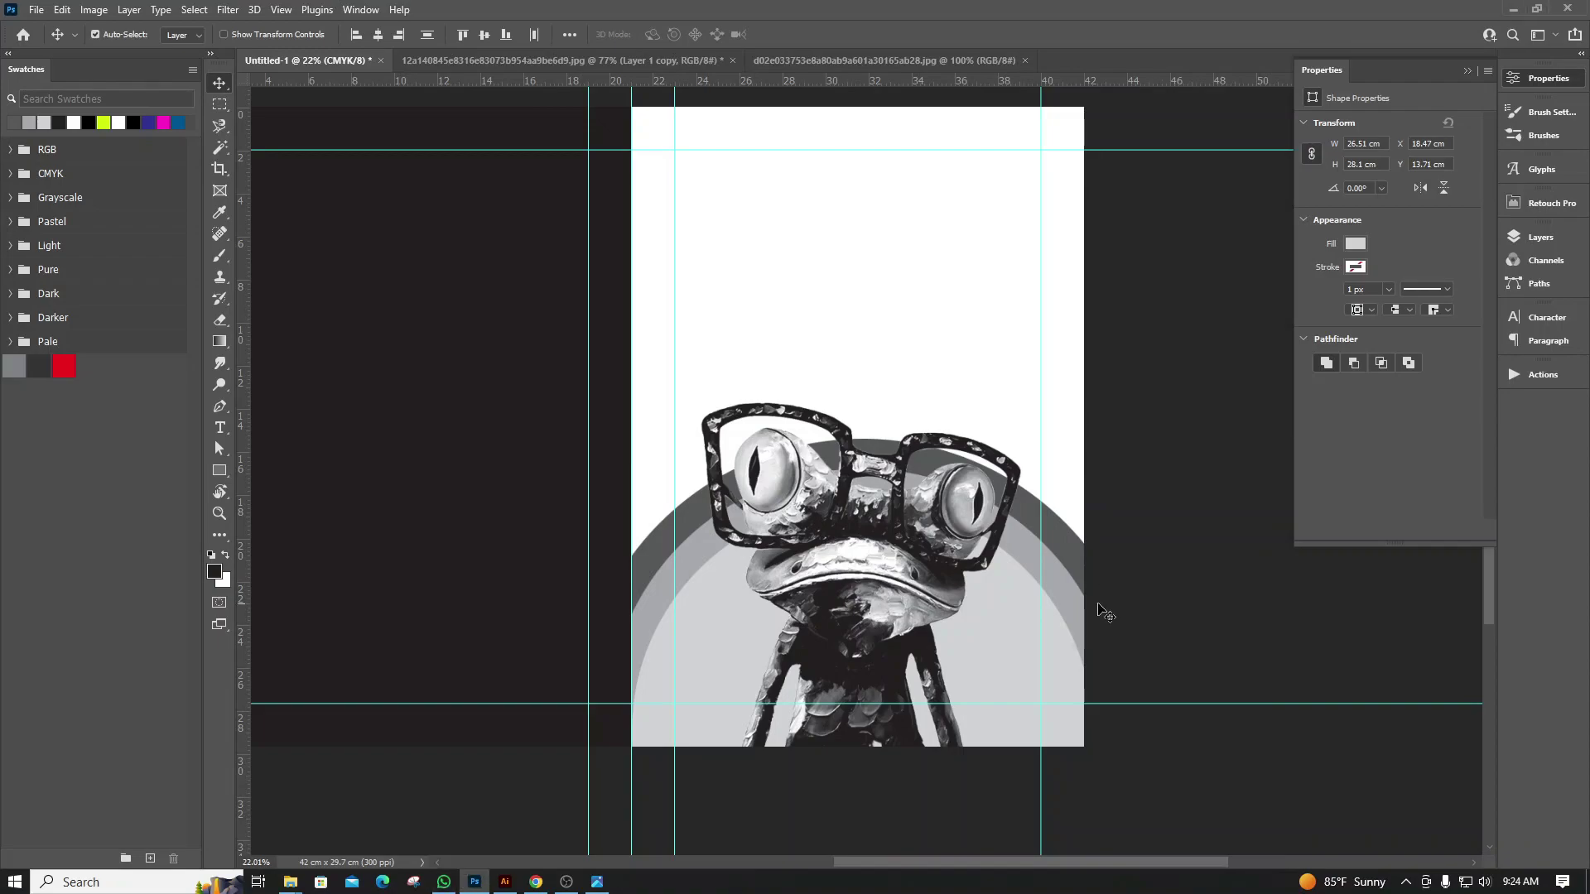
pyautogui.scroll(-1, 935, 542)
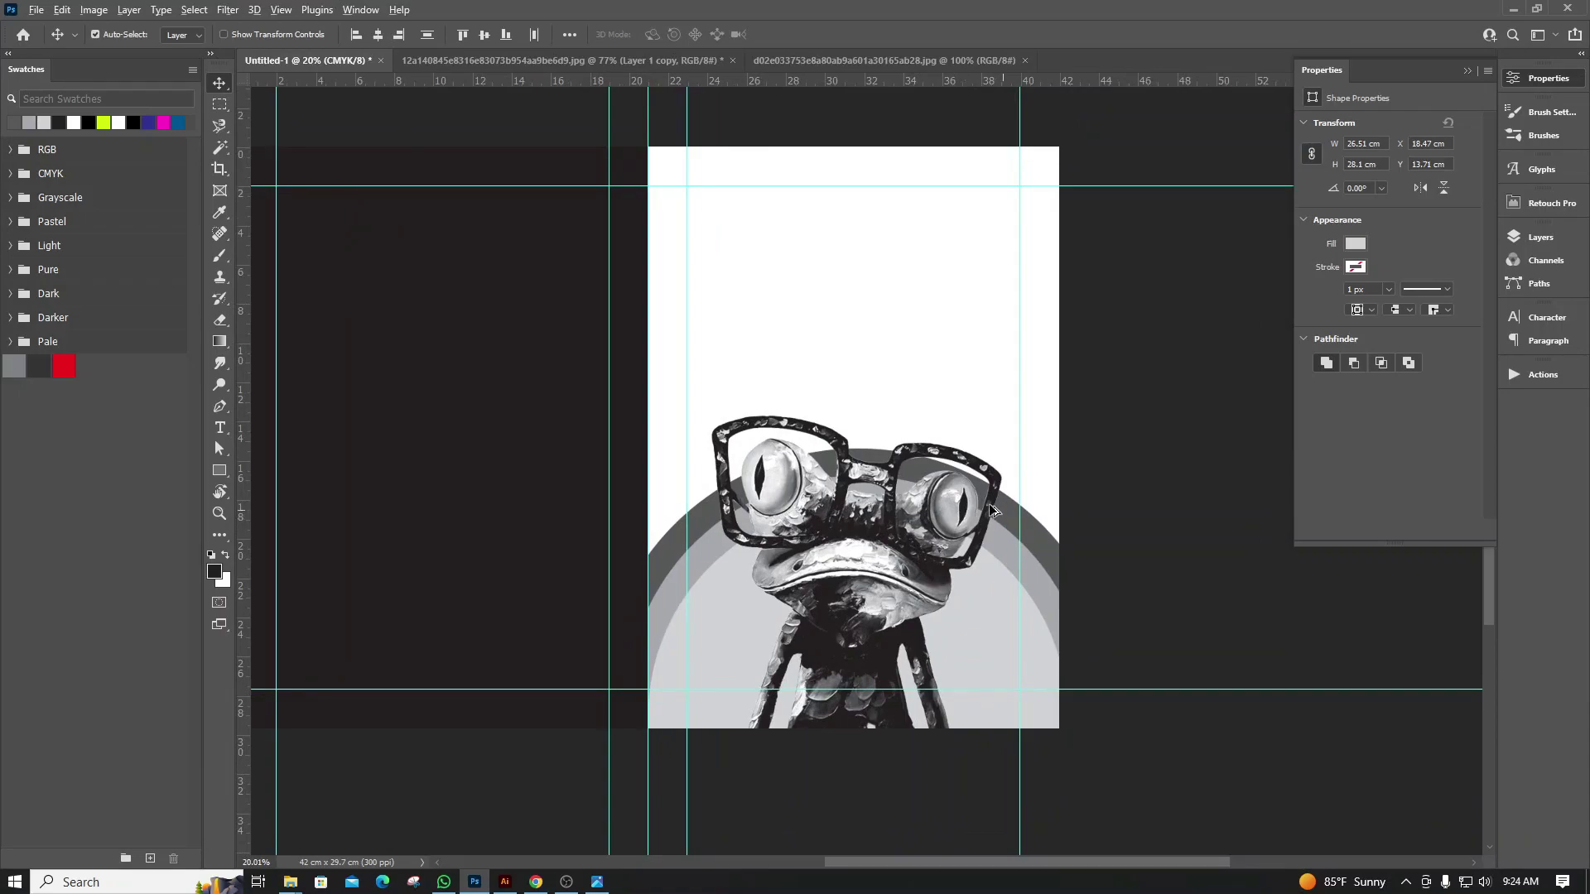
pyautogui.scroll(1, 853, 422)
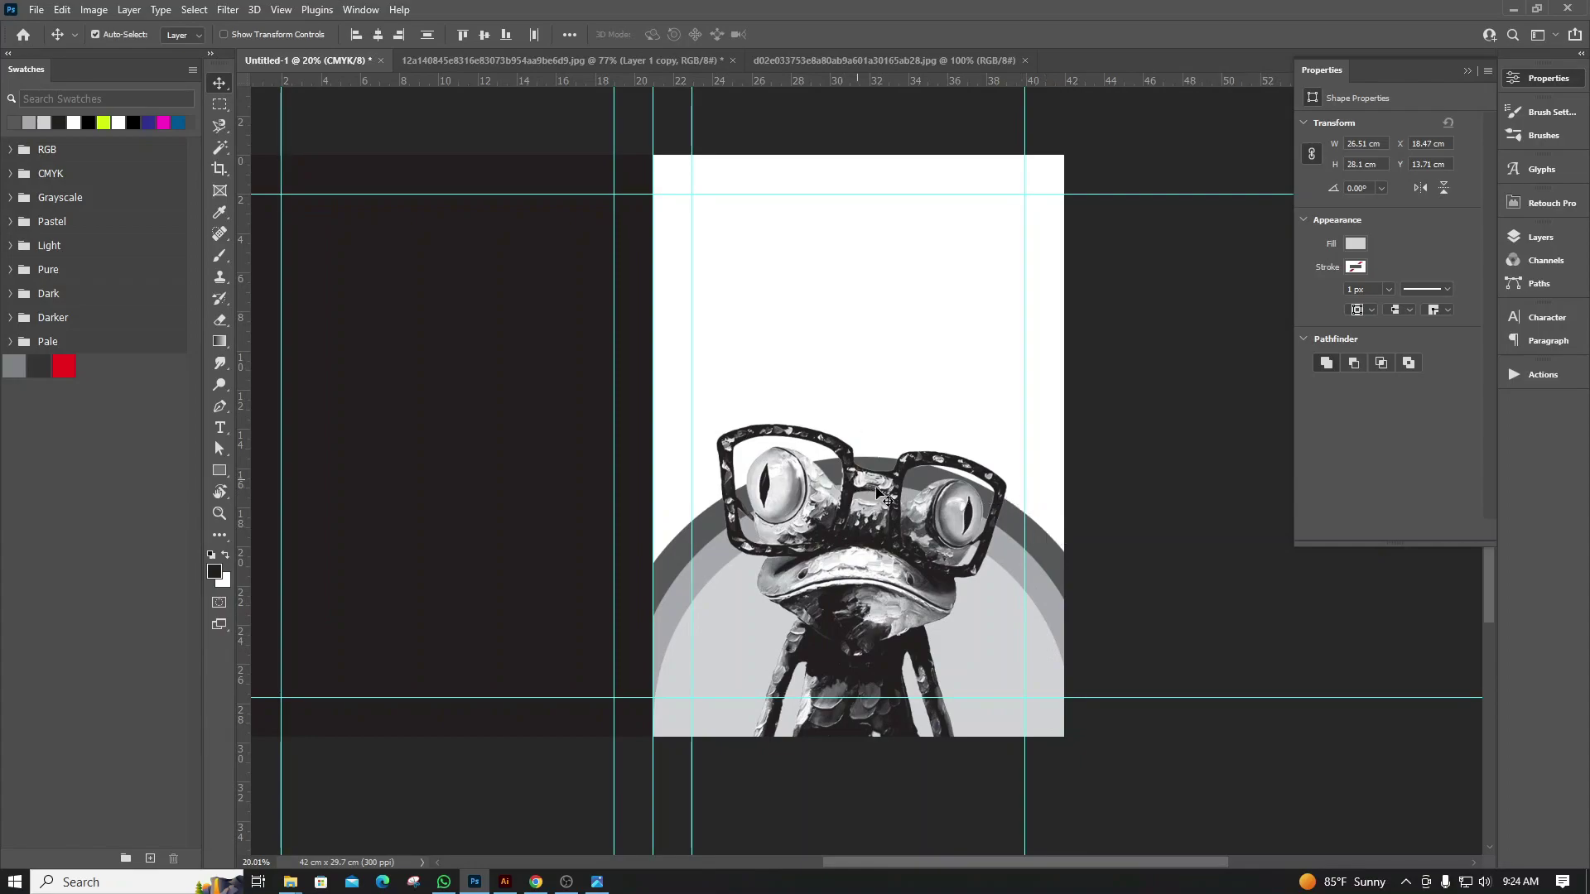
pyautogui.scroll(1, 850, 273)
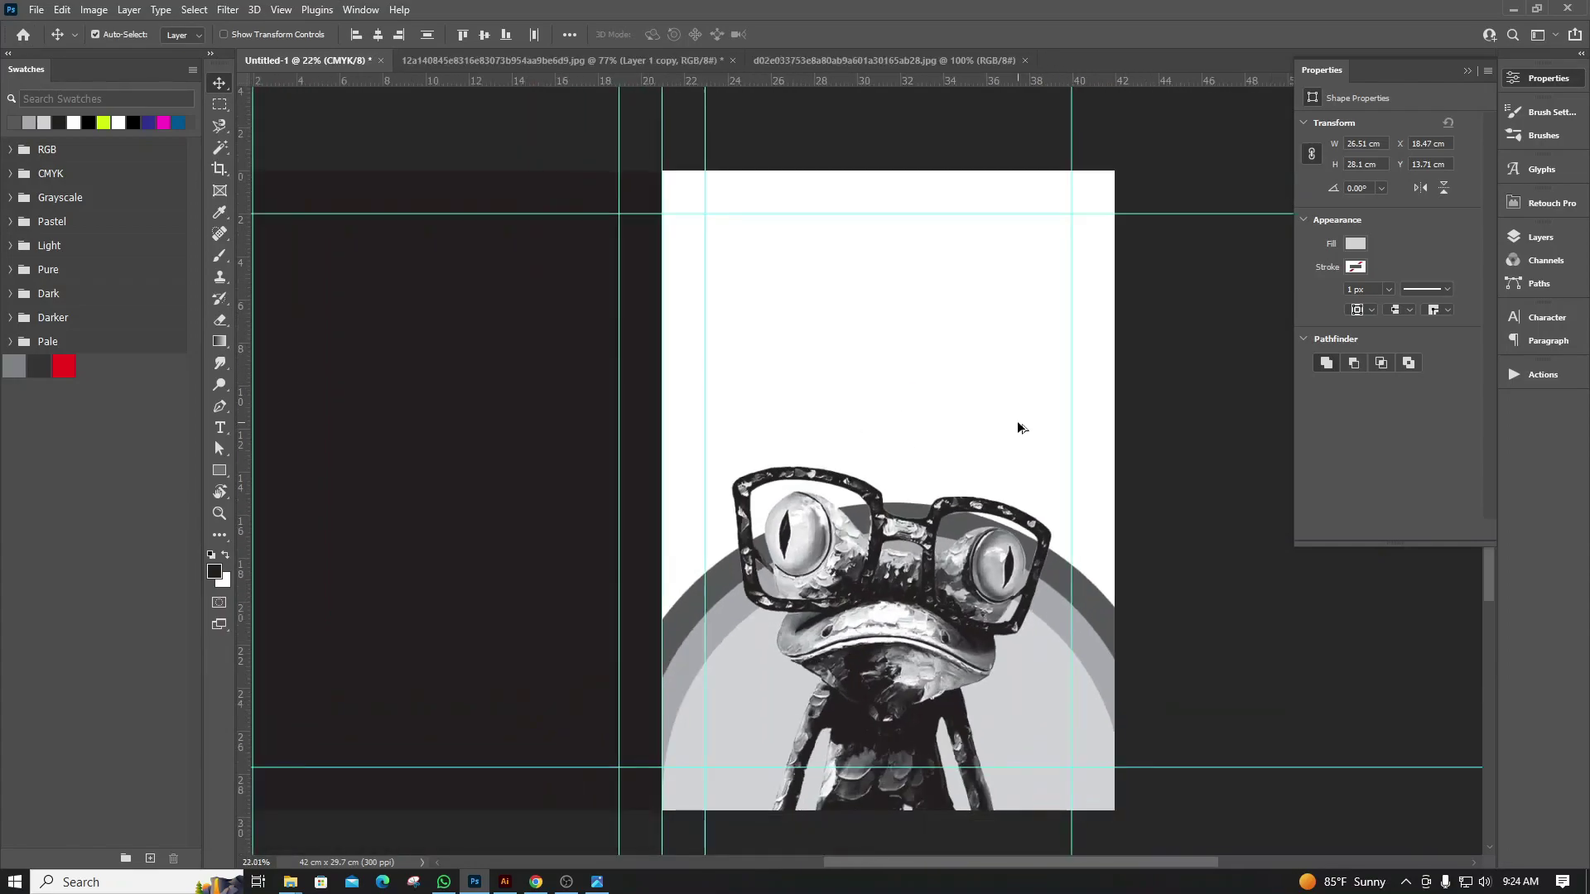
pyautogui.scroll(-1, 877, 319)
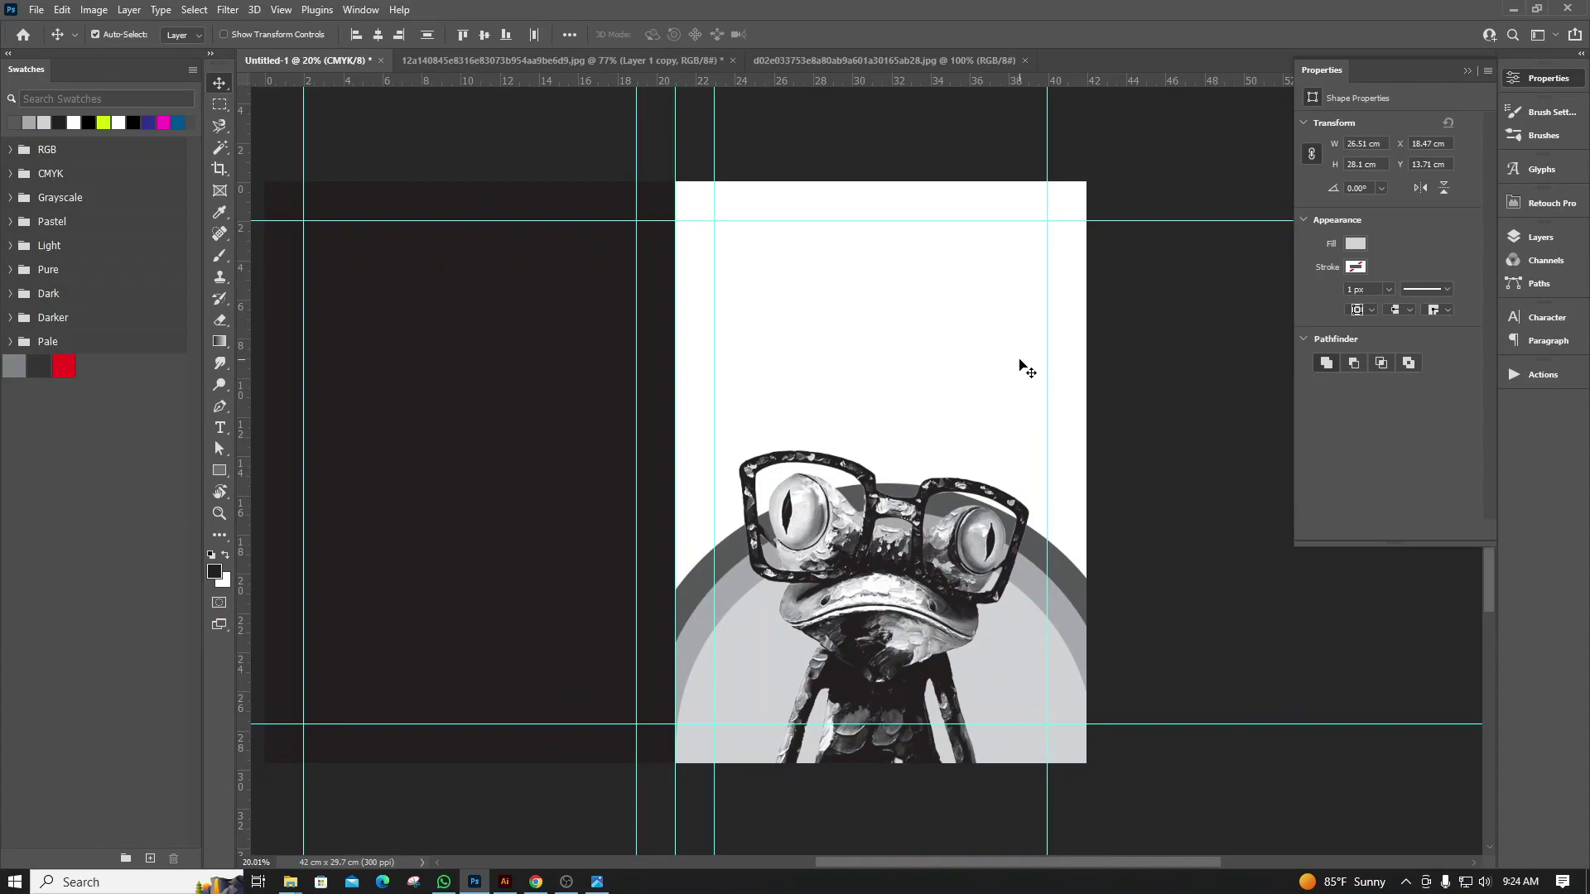
# Switch to the colourful frog poster document, zoom to inspect it, and show its layers
pyautogui.click(661, 62)
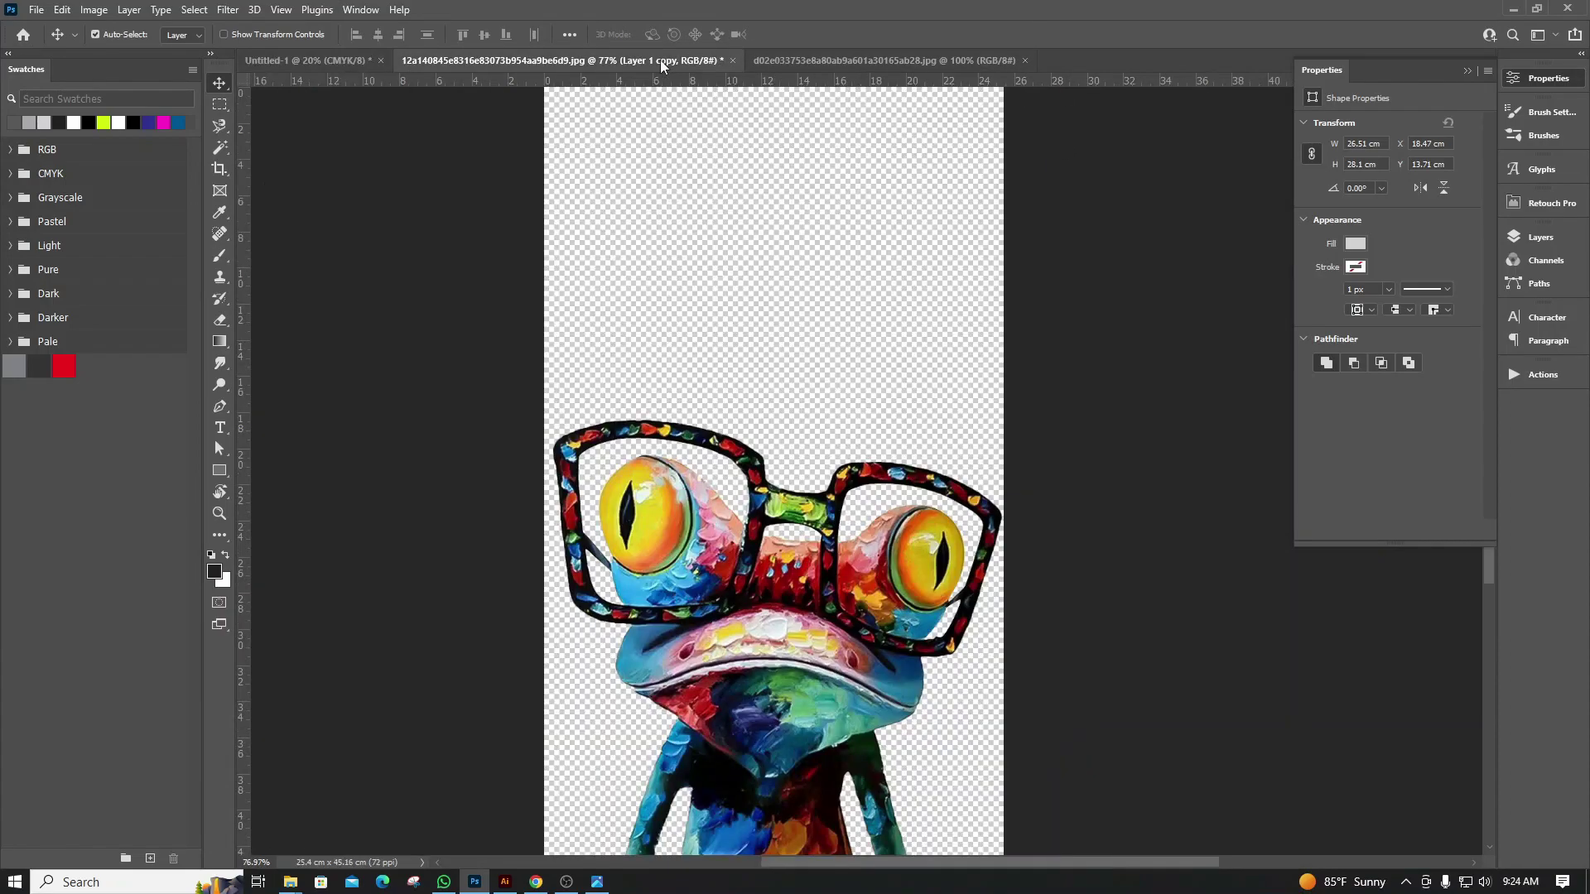
pyautogui.click(826, 58)
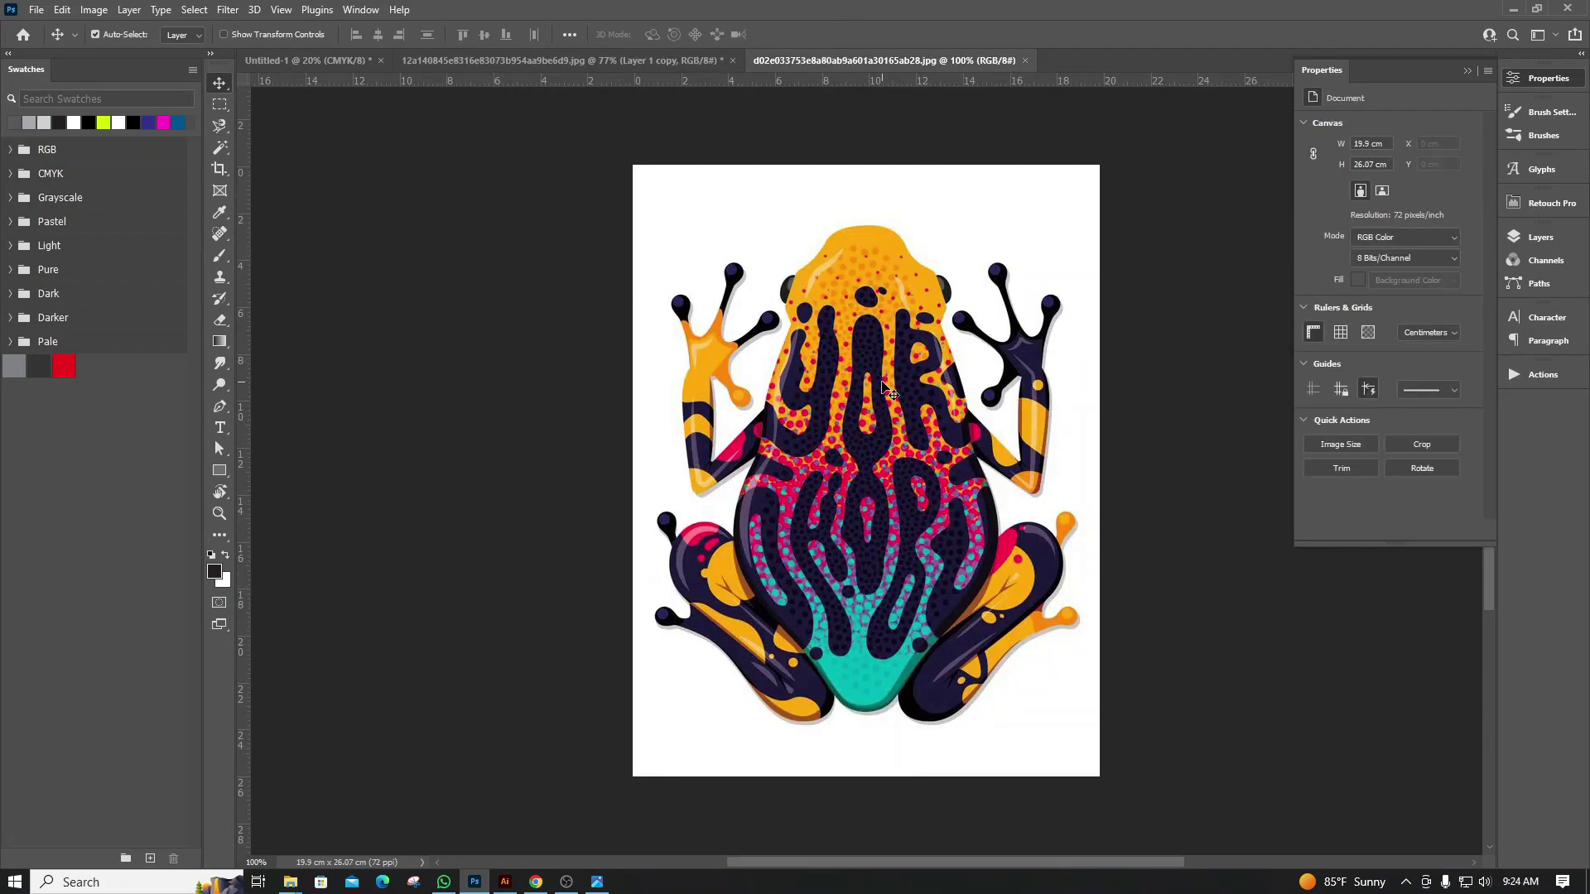
pyautogui.scroll(3, 884, 390)
pyautogui.scroll(3, 745, 422)
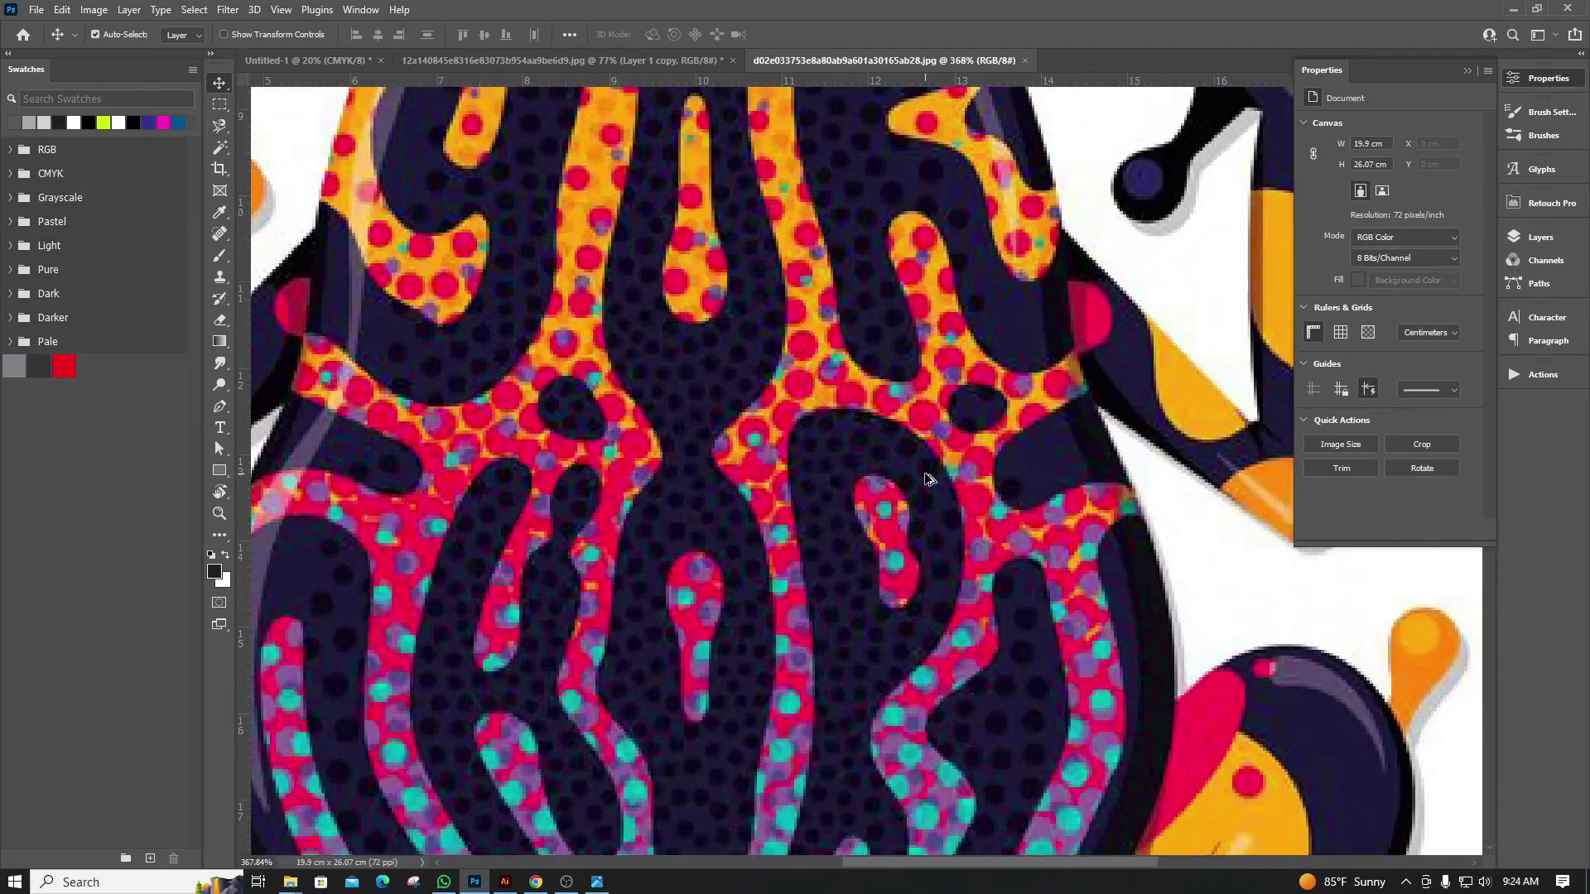
pyautogui.scroll(2, 602, 457)
pyautogui.scroll(-2, 603, 458)
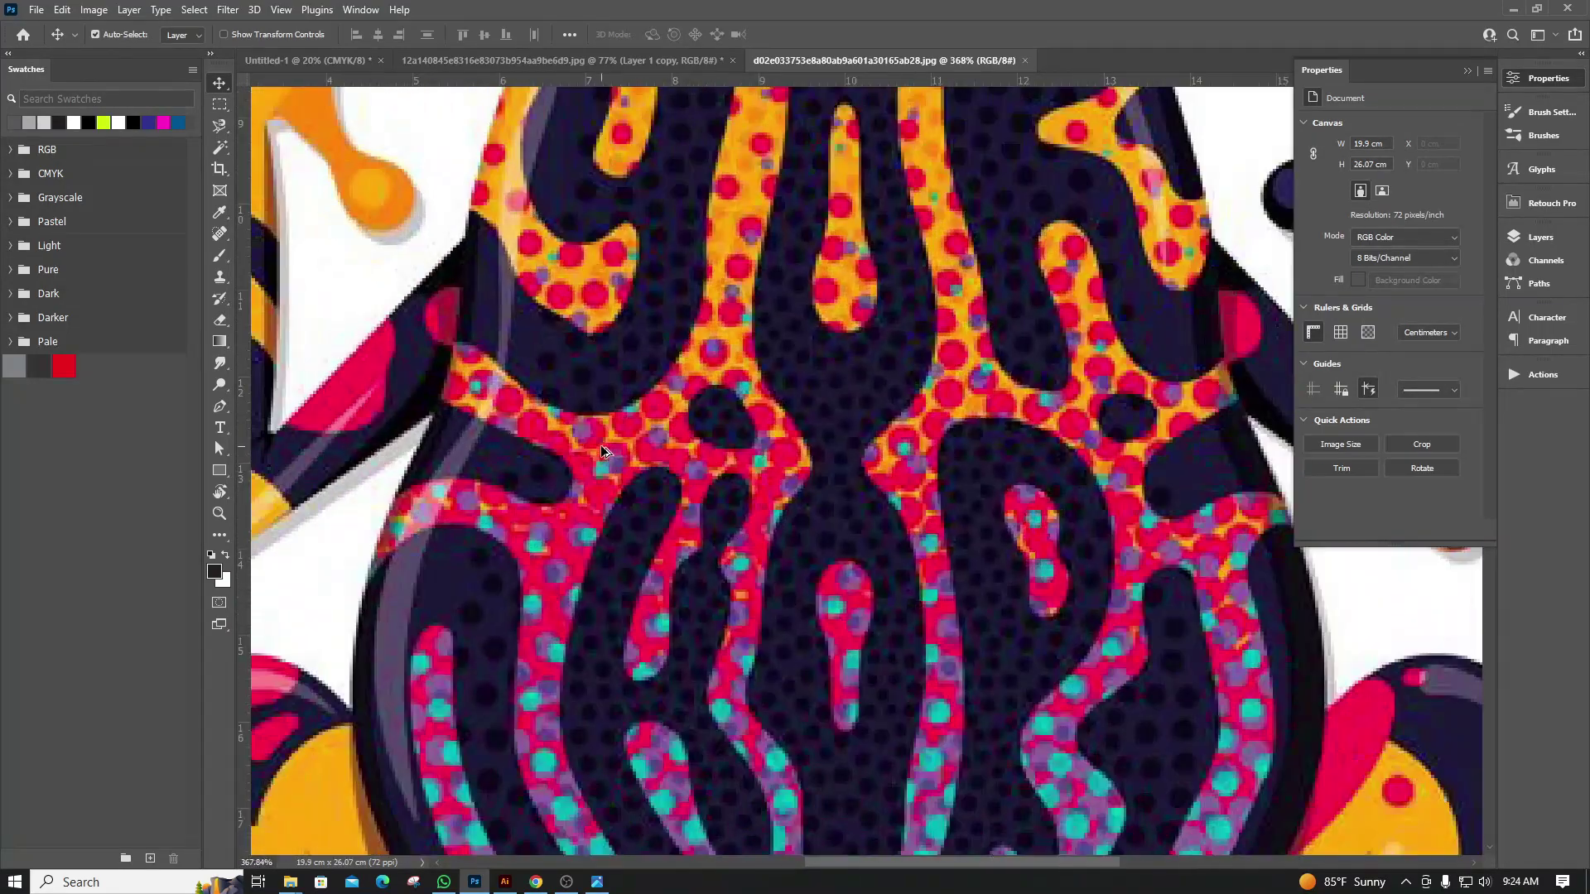
pyautogui.scroll(-2, 460, 402)
pyautogui.scroll(-2, 563, 423)
pyautogui.scroll(-2, 648, 439)
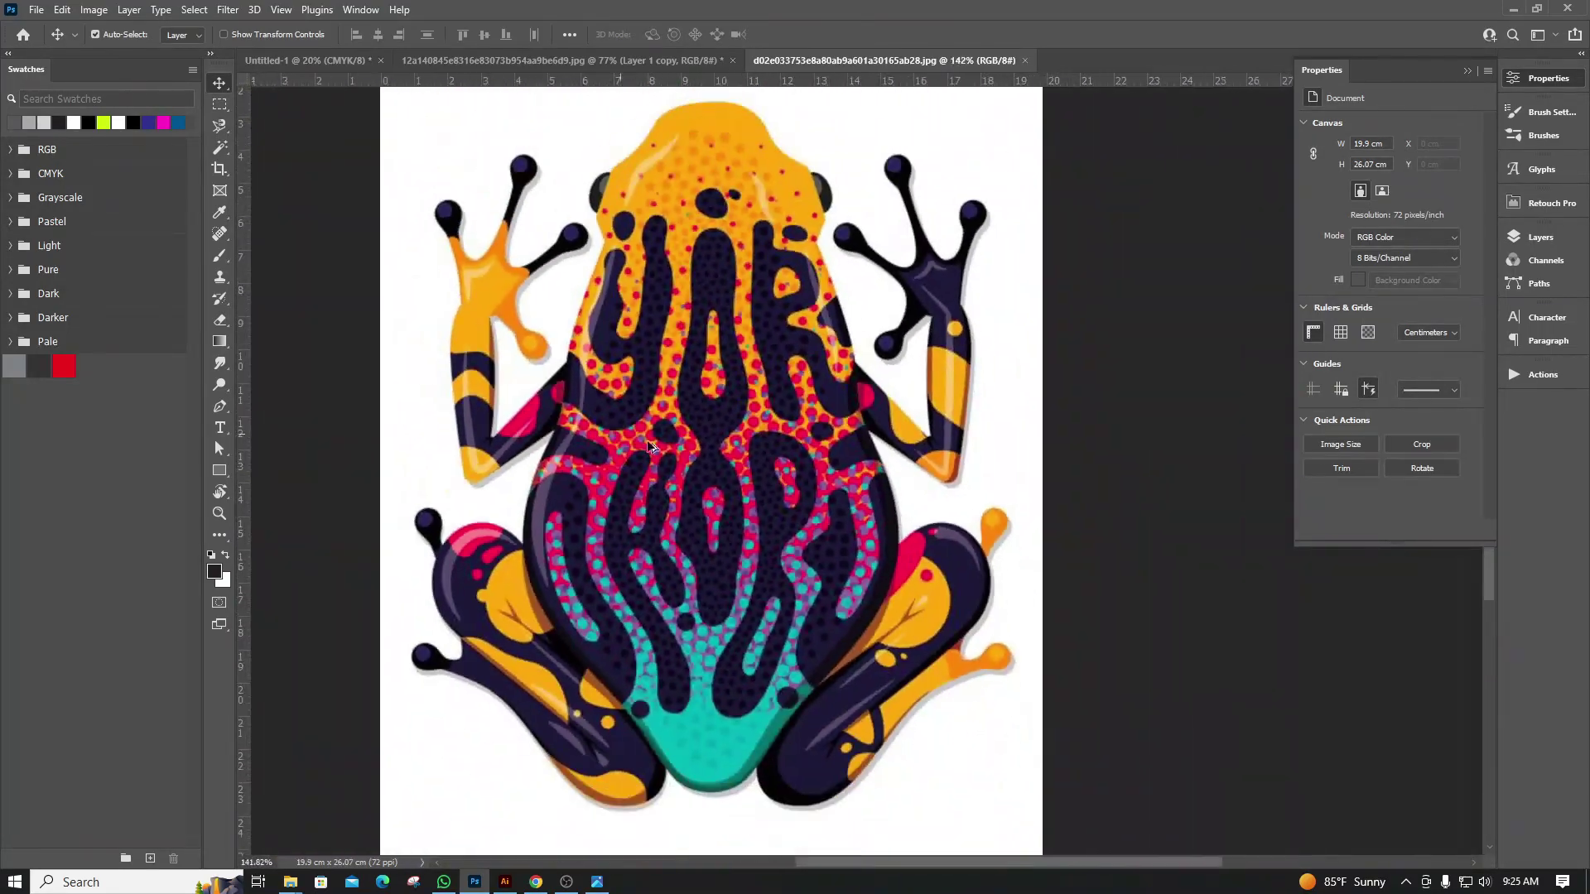
pyautogui.scroll(2, 861, 513)
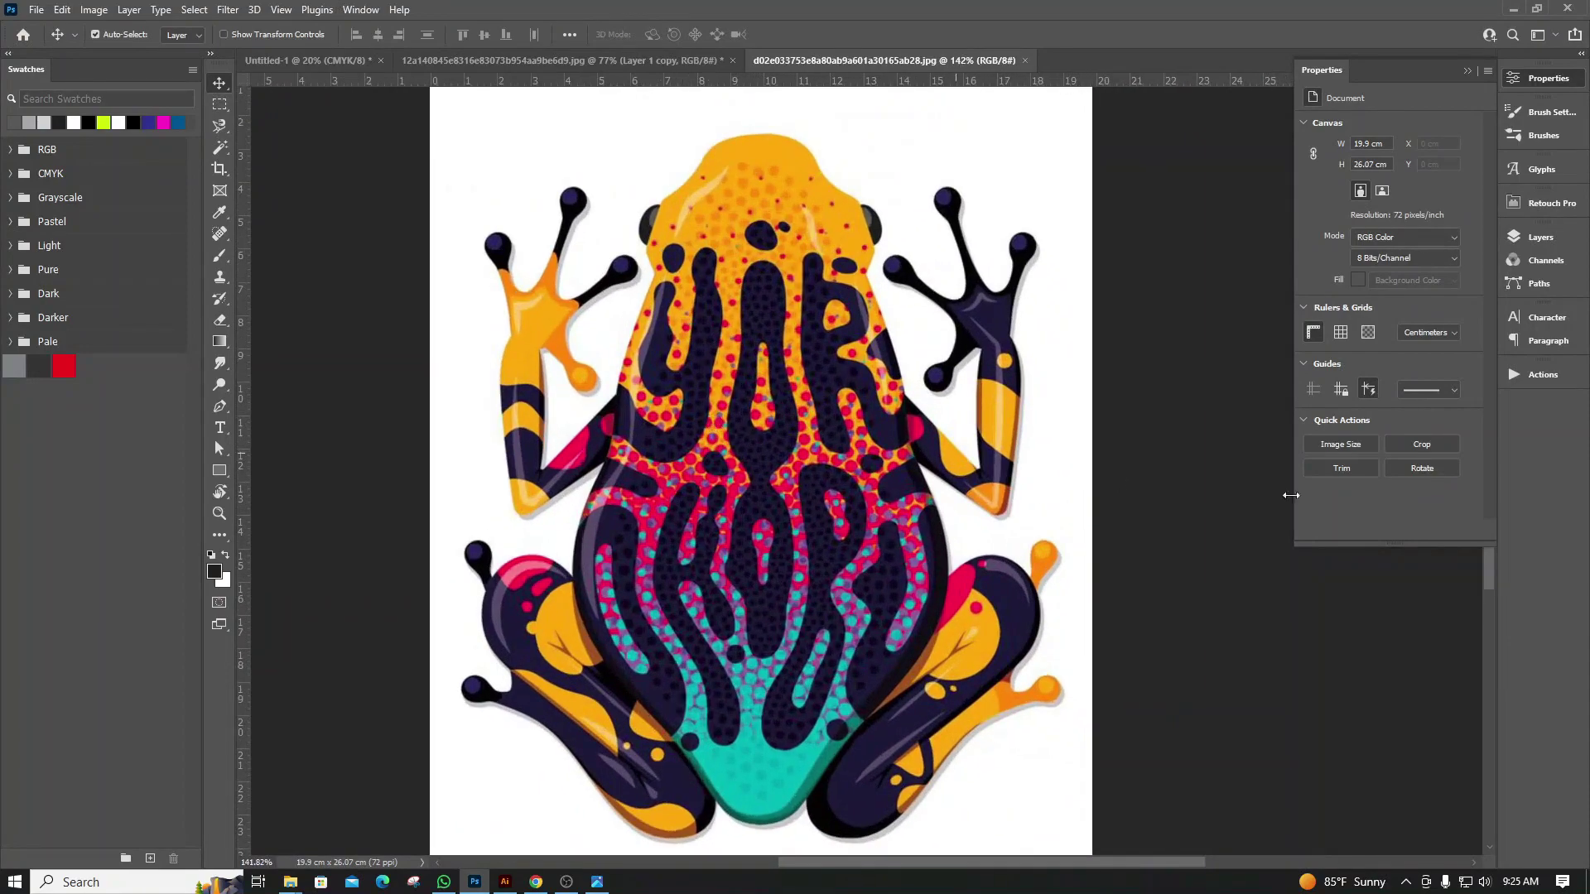
pyautogui.click(1518, 232)
# Duplicate Background to Layer 1, hide Background, and apply Remove Background to Layer 1
pyautogui.hotkey('ctrl', 'j')
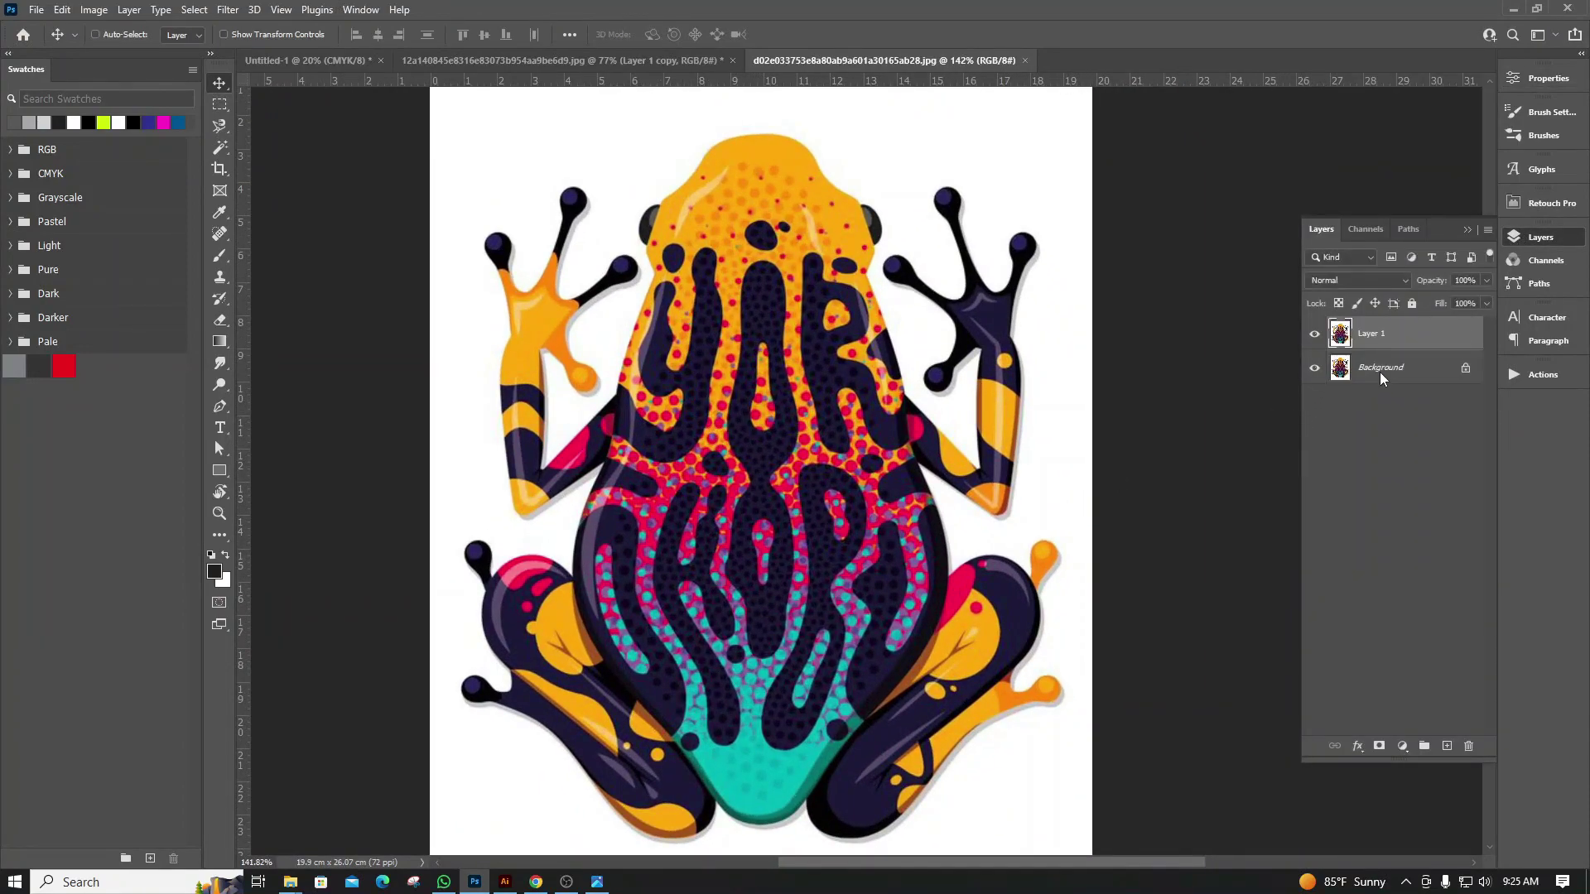
pyautogui.click(1314, 370)
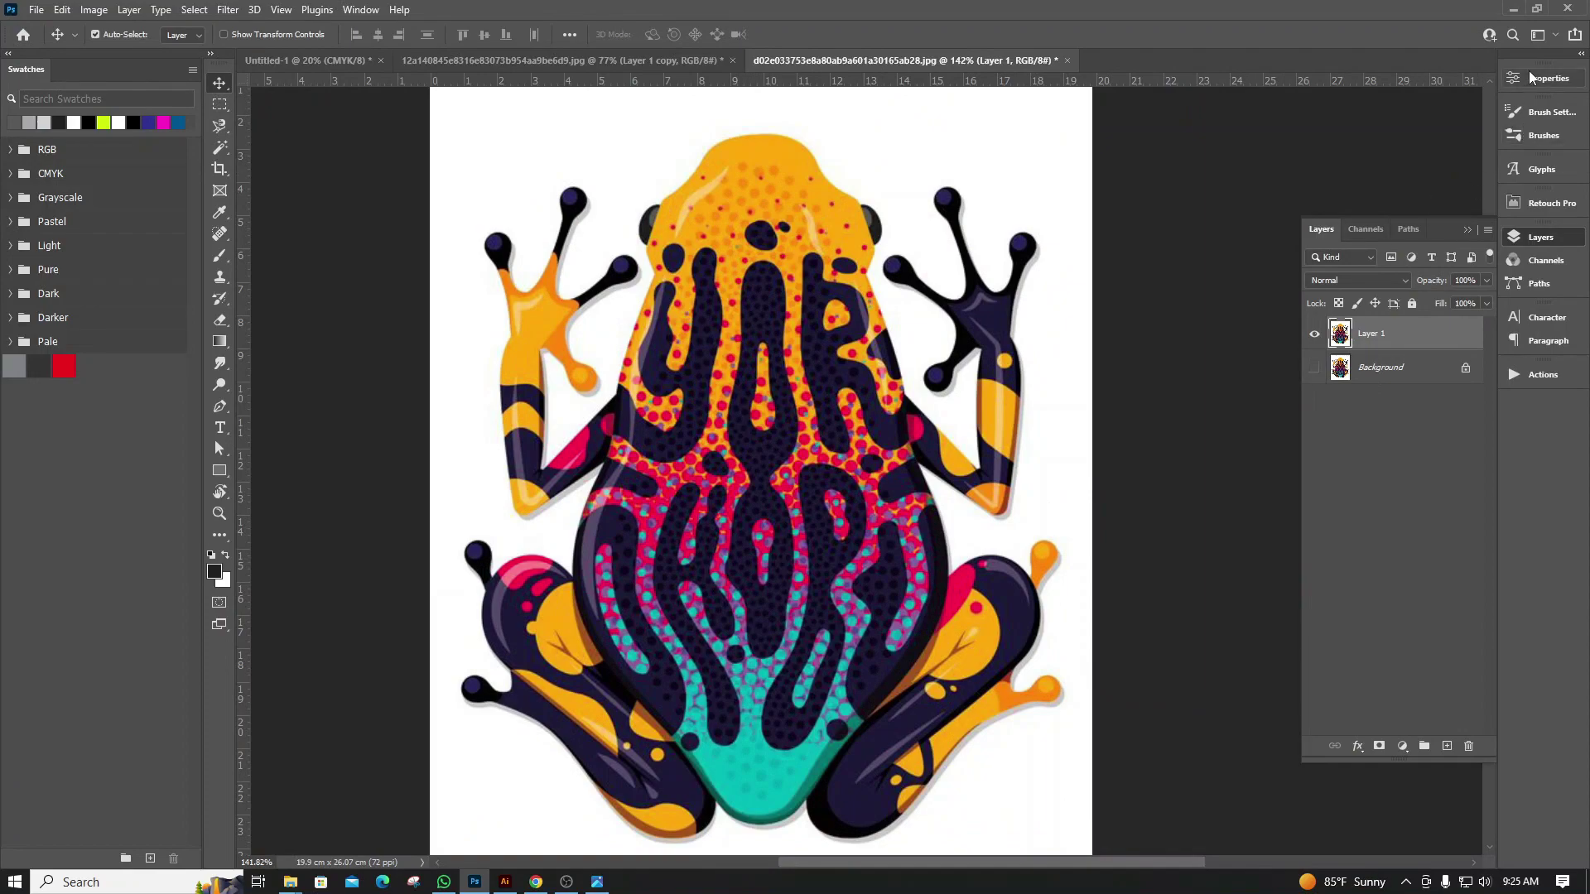
pyautogui.click(1528, 74)
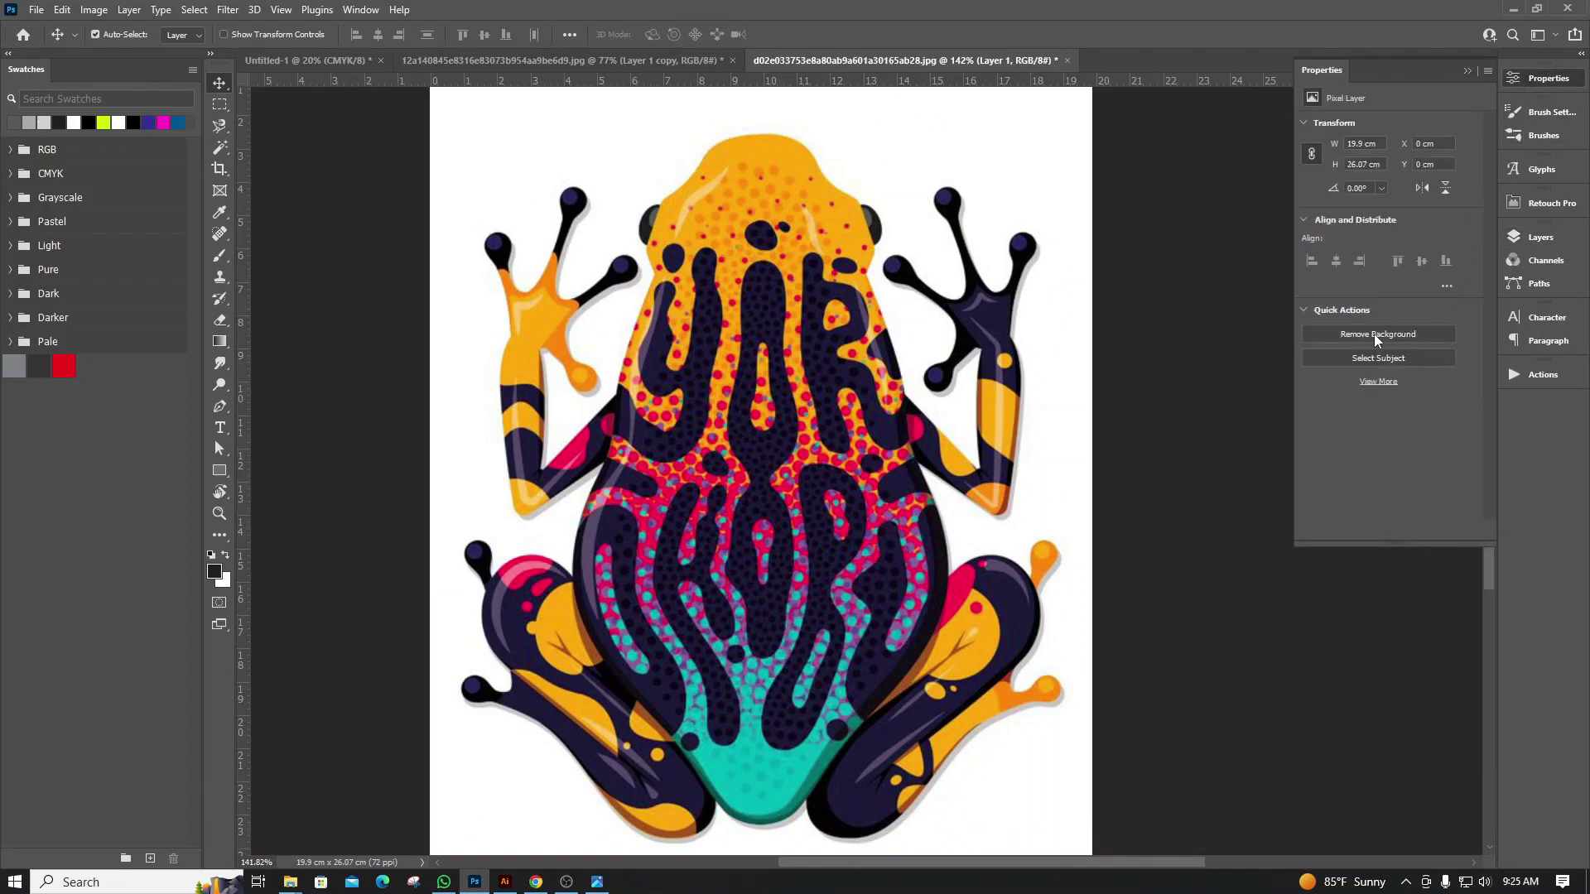
pyautogui.click(1374, 335)
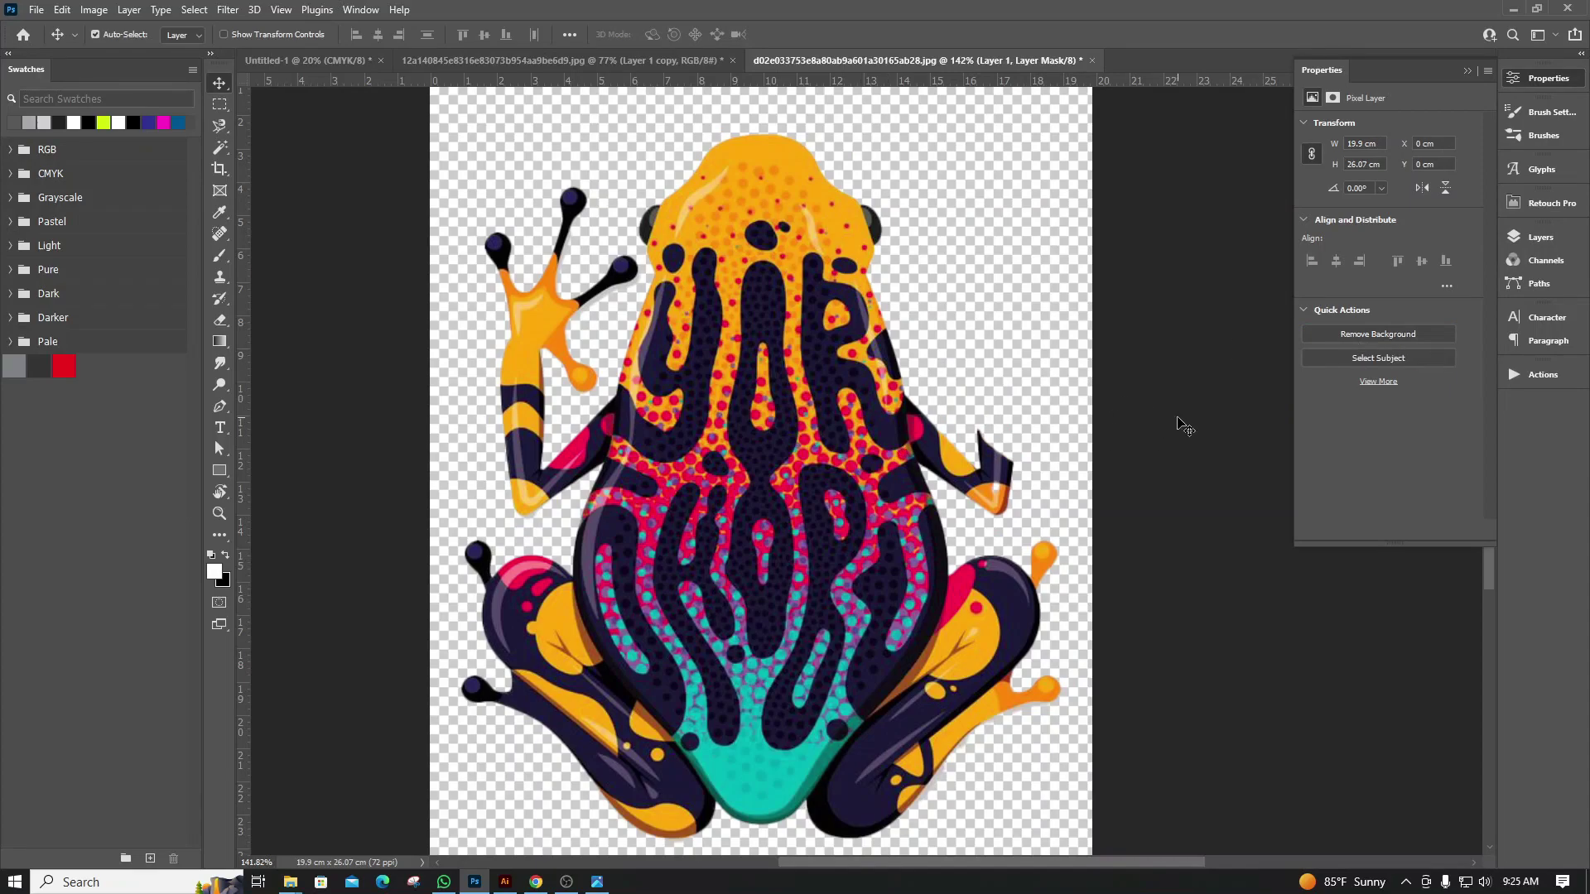
# Show the Background layer again, zoom in on the frog's right hand, and choose the Pen tool
pyautogui.click(1538, 238)
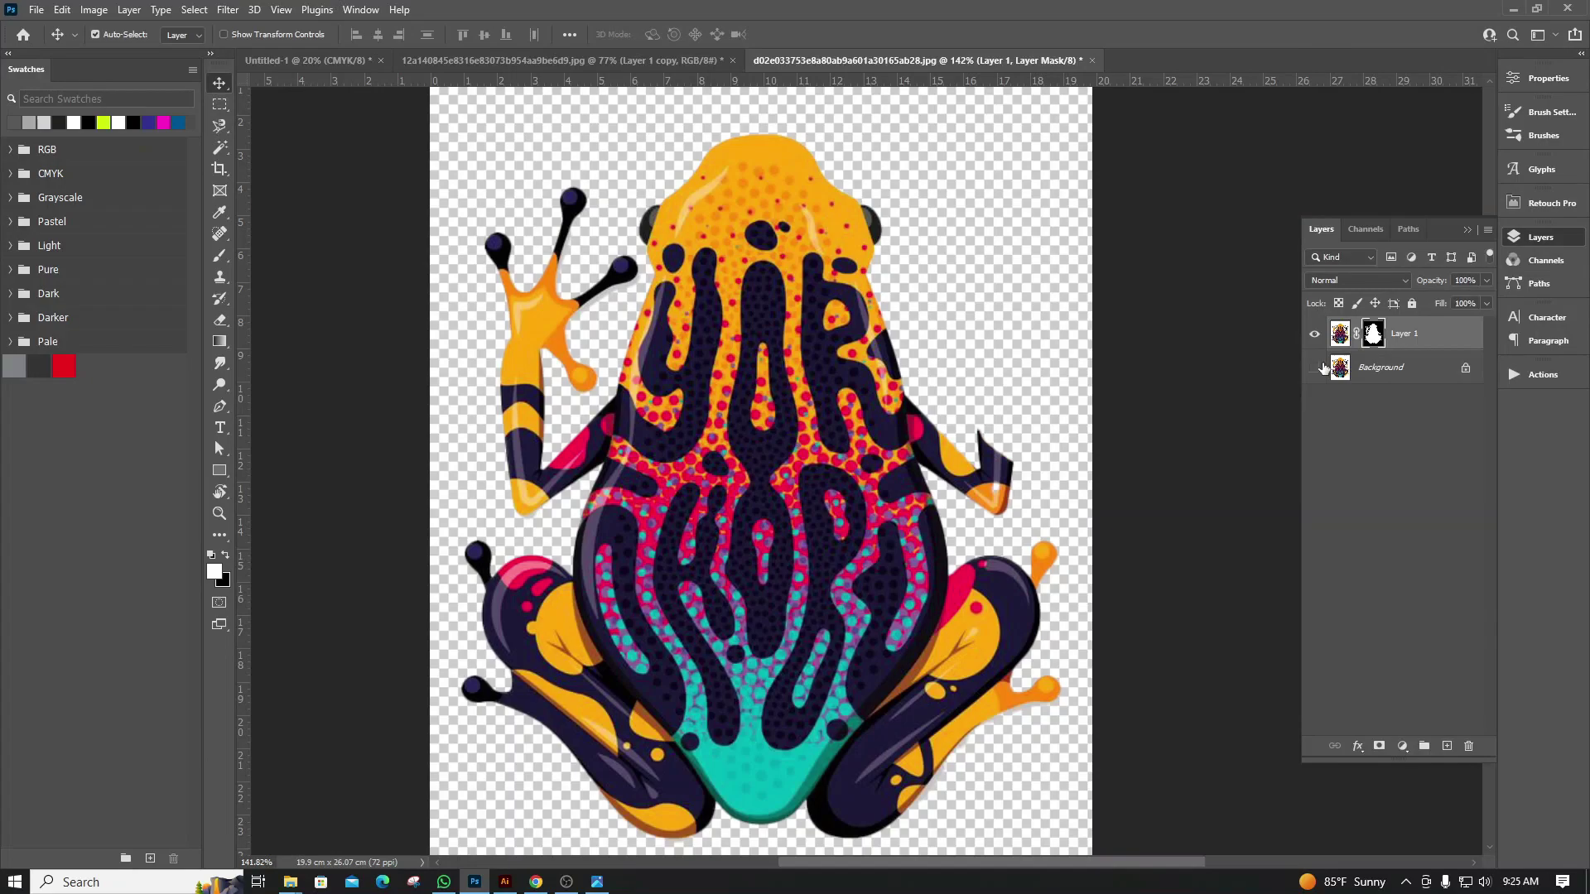
pyautogui.click(1314, 367)
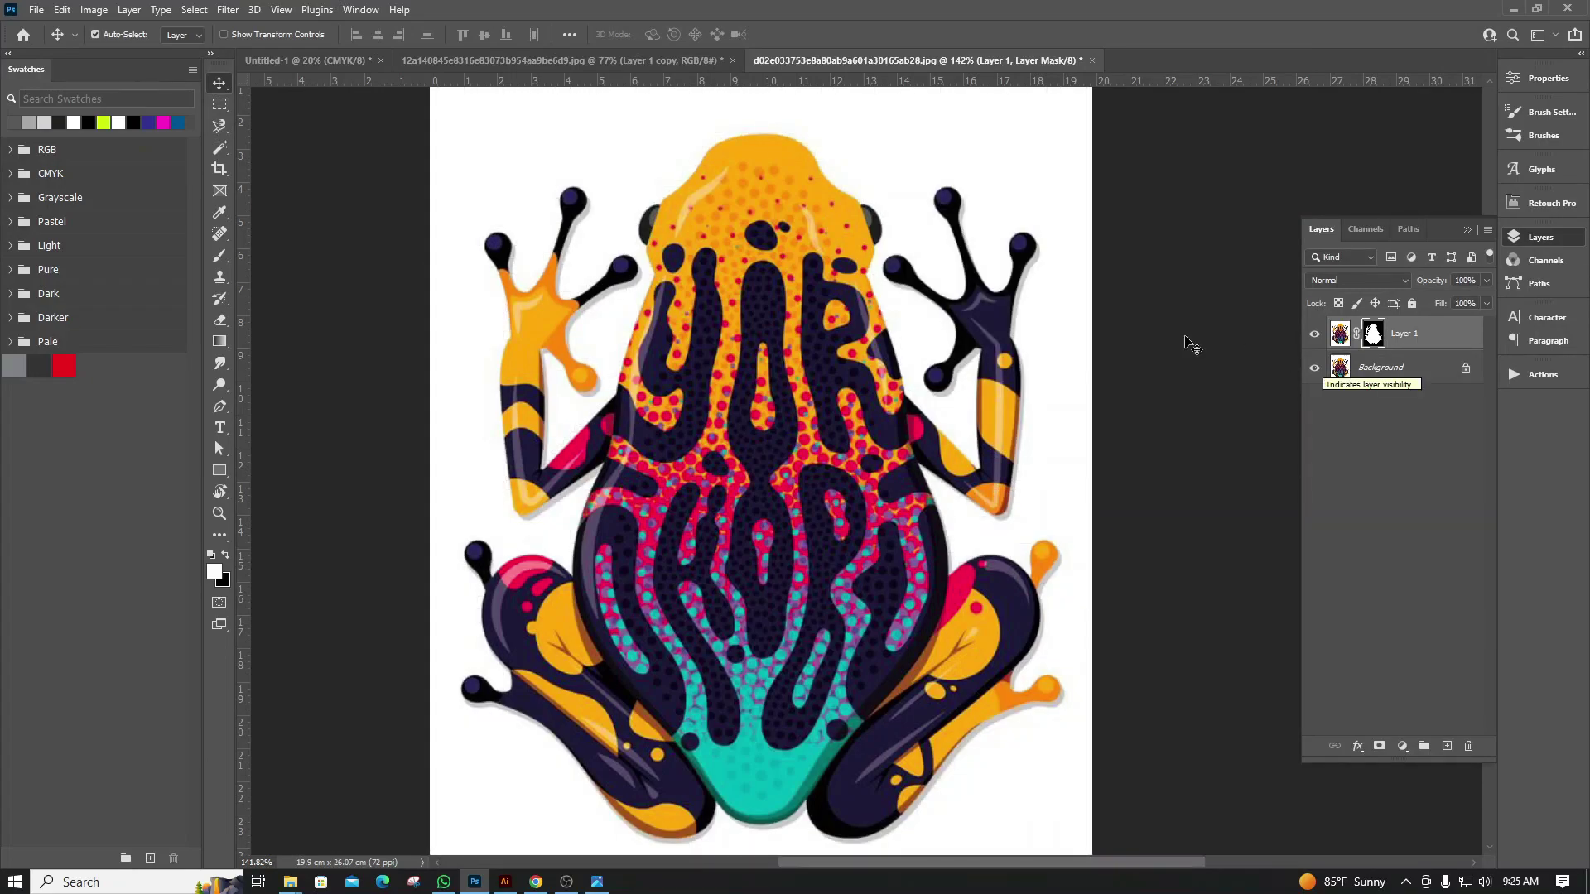
pyautogui.scroll(2, 1040, 397)
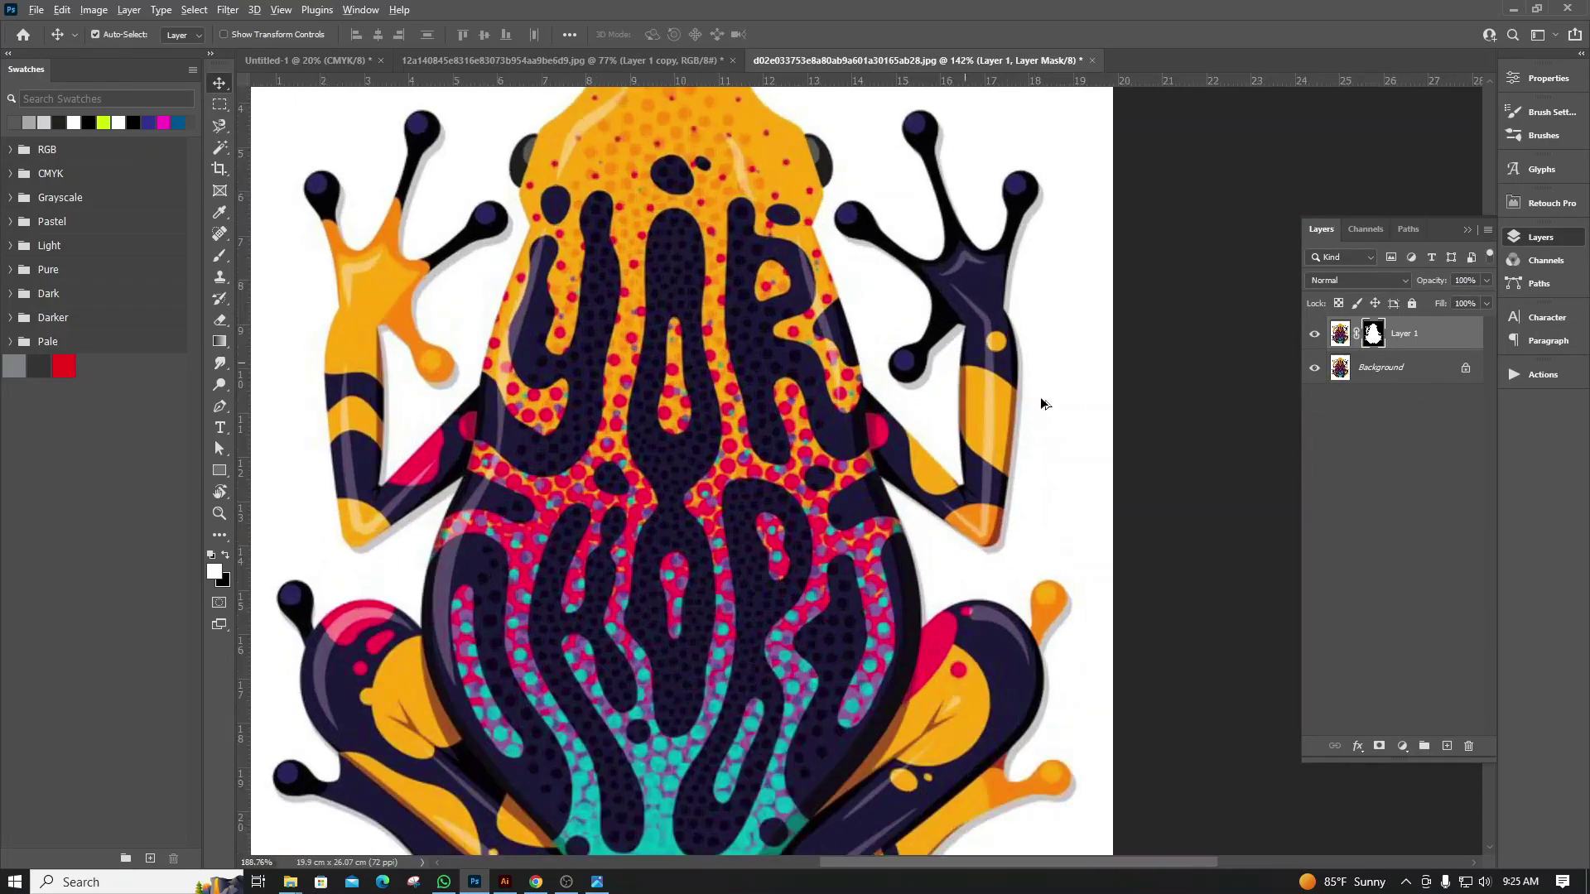
pyautogui.scroll(2, 1040, 398)
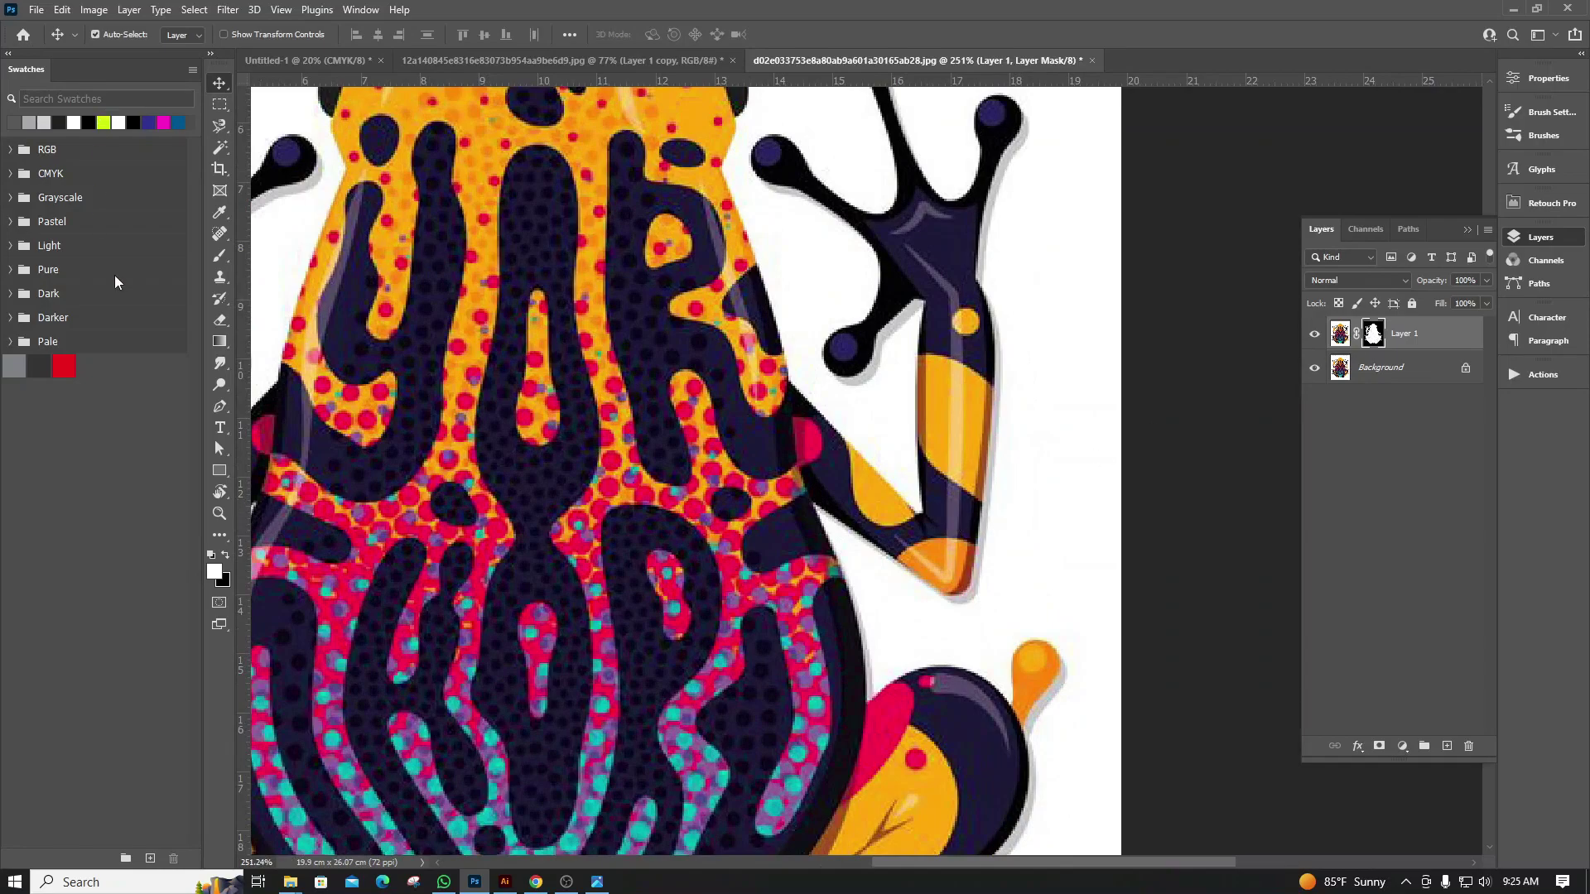
pyautogui.click(219, 414)
# Check the mask by toggling Background, then place the first path anchor at the arm's inner edge
pyautogui.scroll(2, 912, 486)
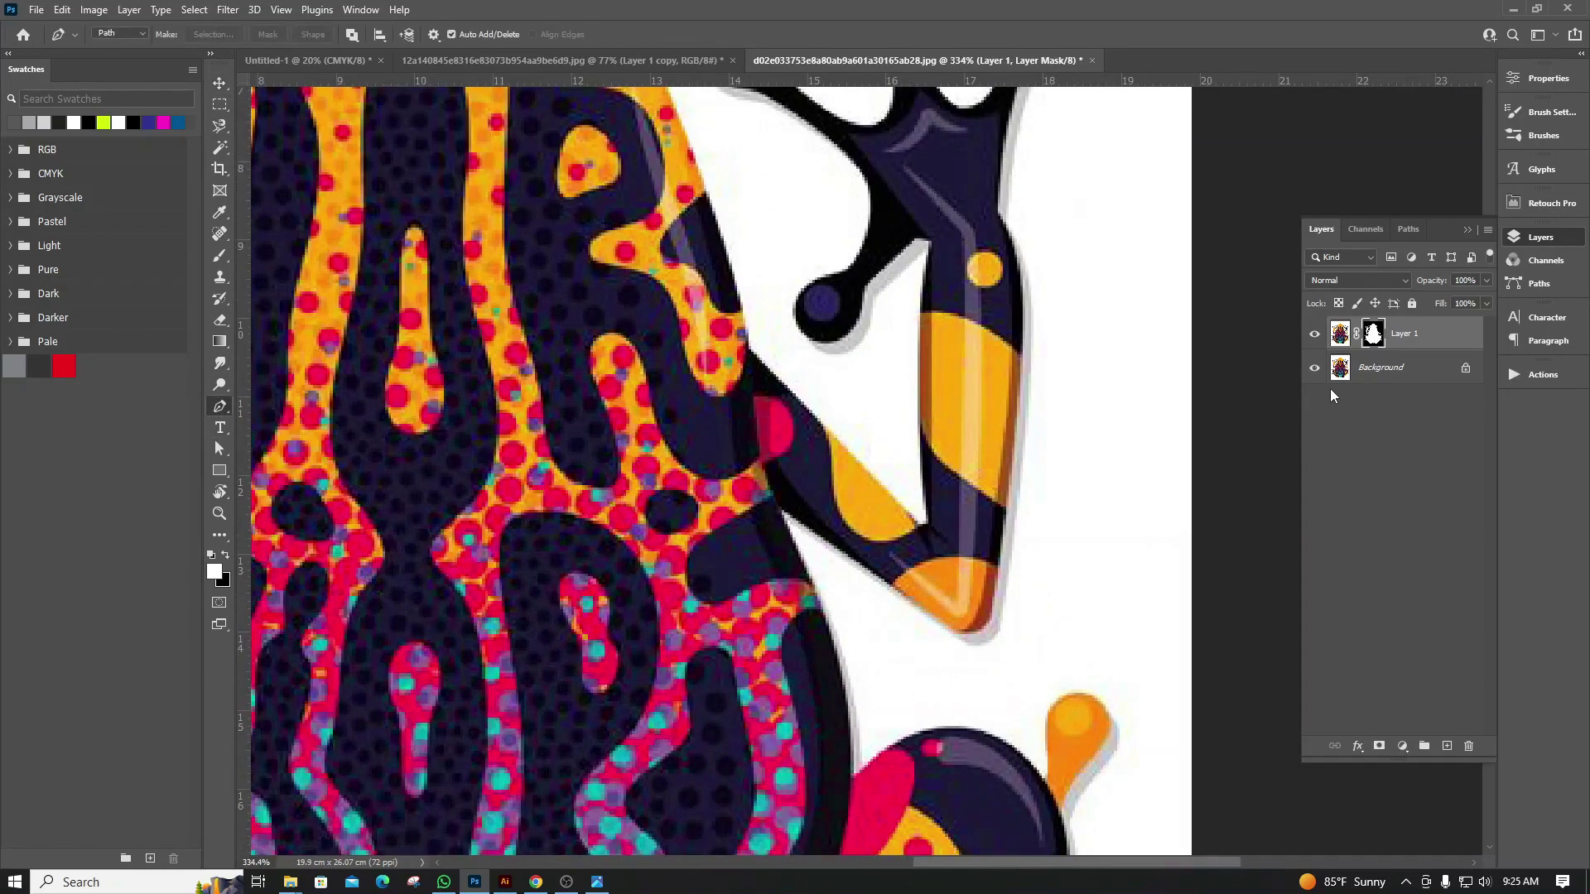
pyautogui.click(1324, 371)
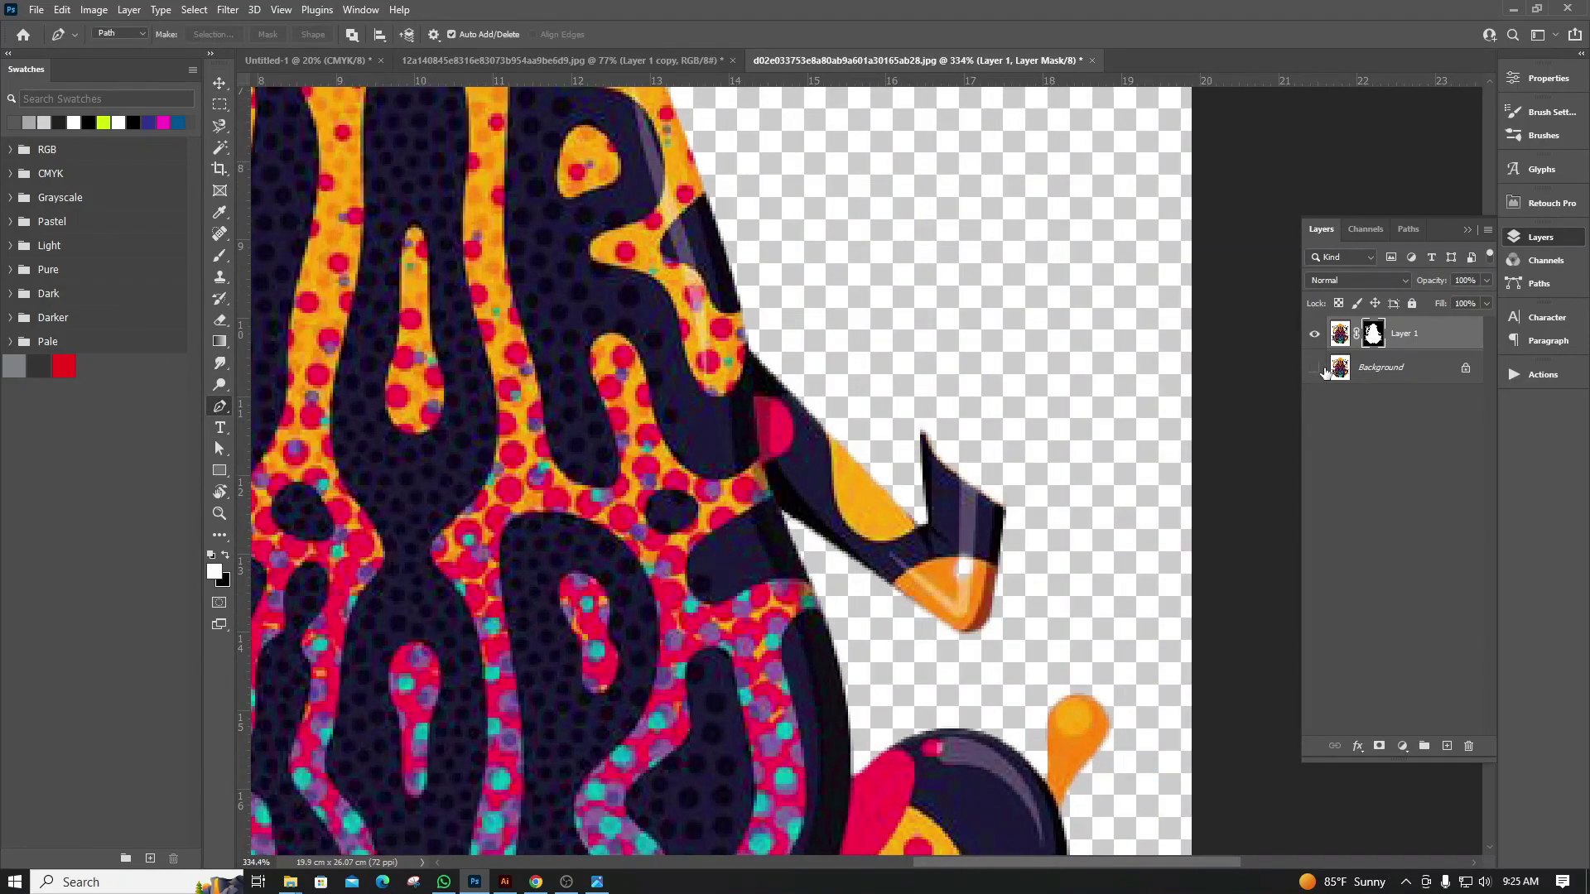
pyautogui.click(1317, 369)
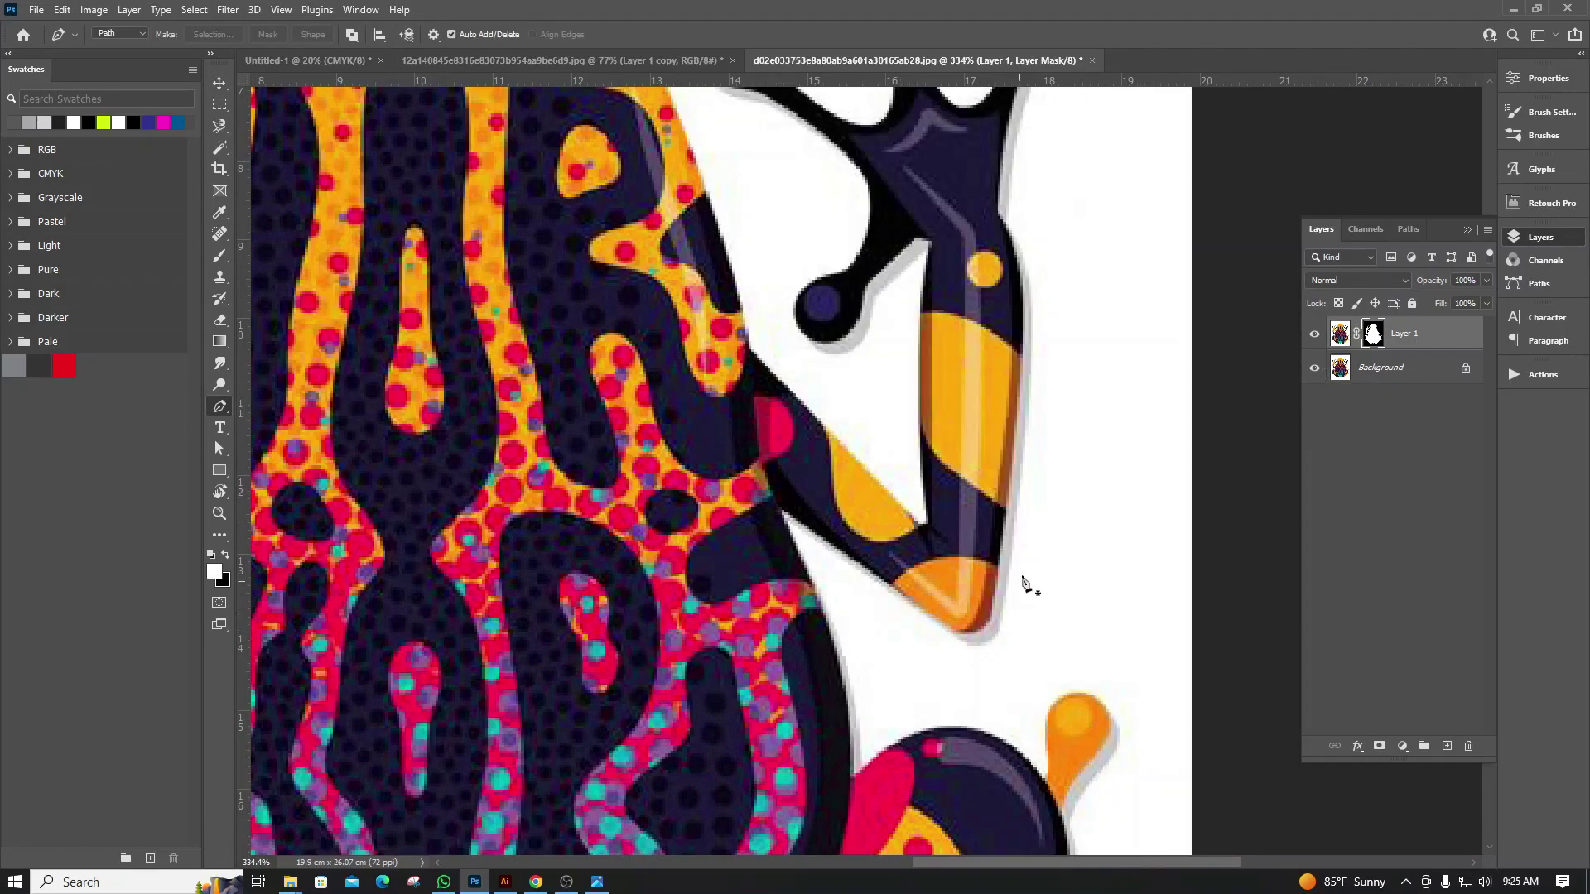
pyautogui.scroll(-1, 905, 543)
pyautogui.scroll(3, 904, 544)
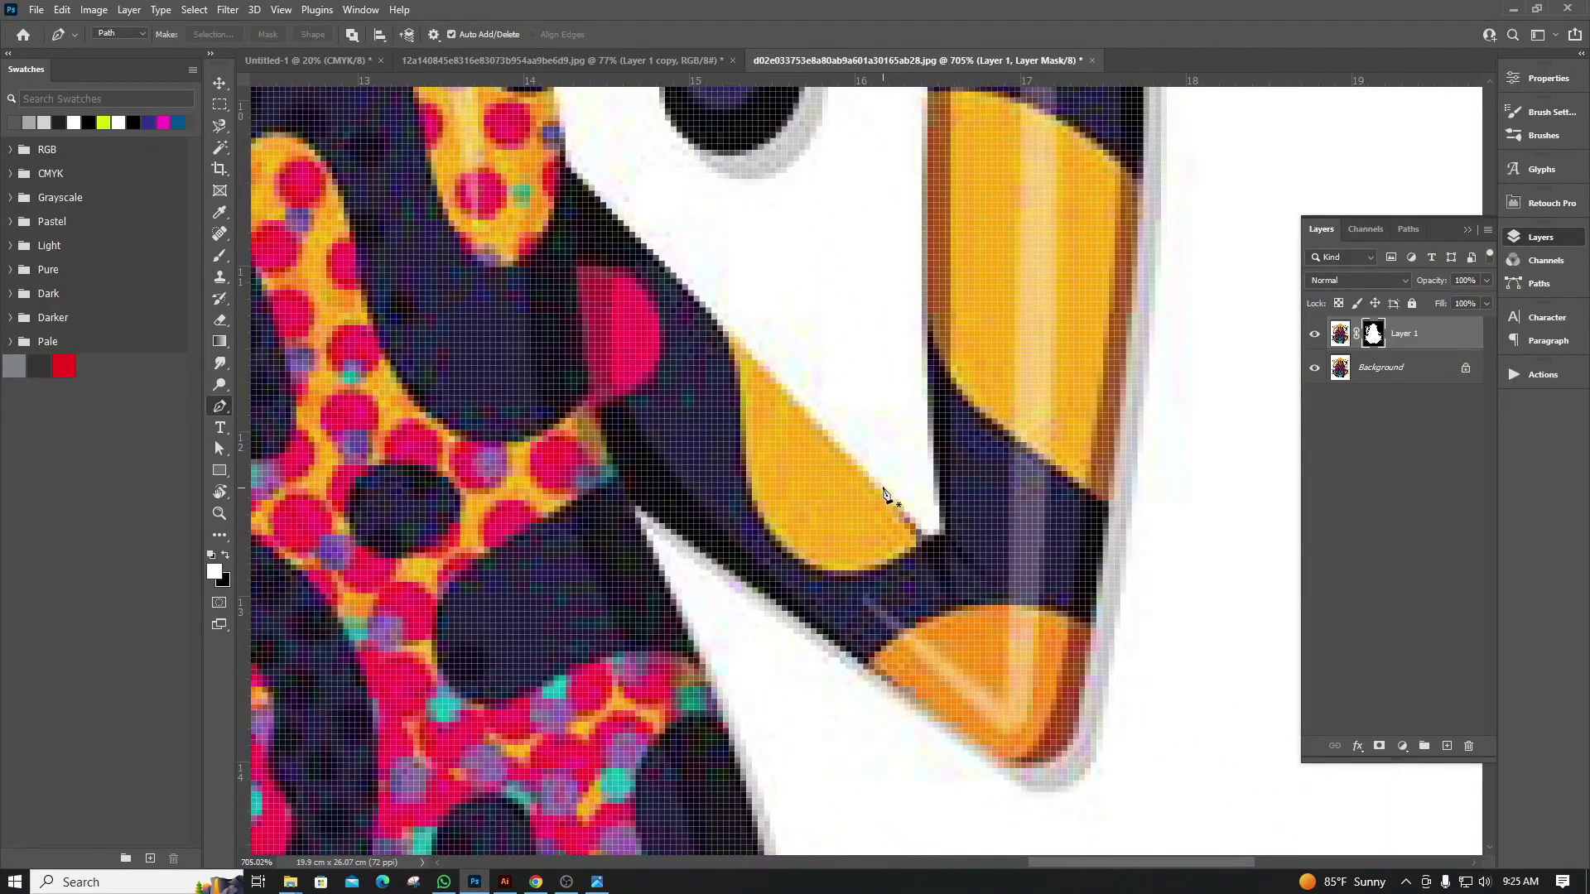
pyautogui.click(881, 489)
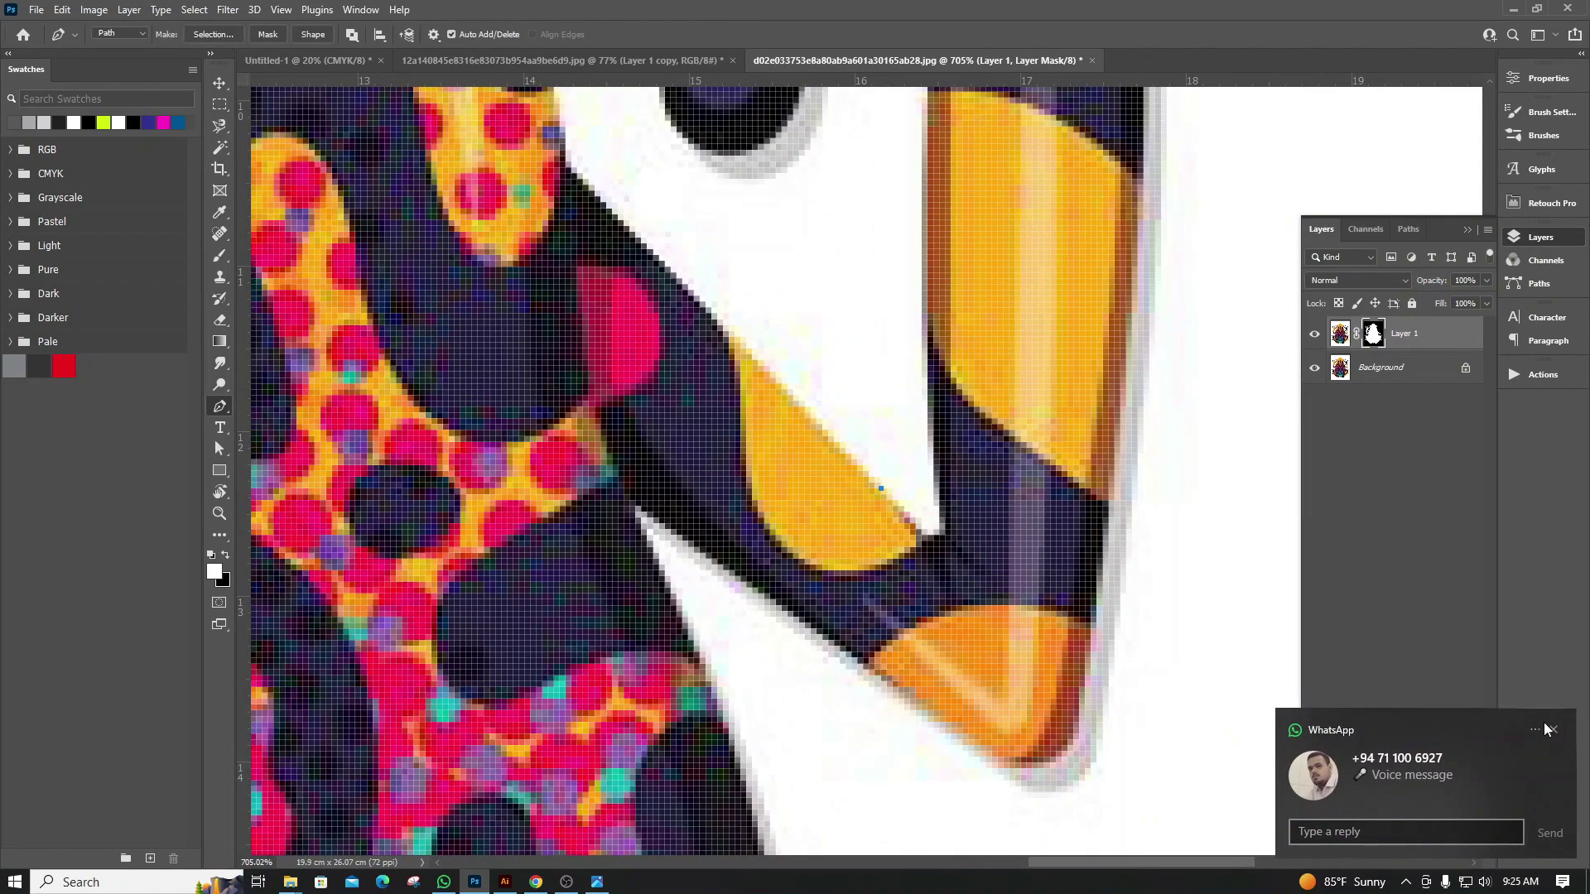
pyautogui.click(1553, 728)
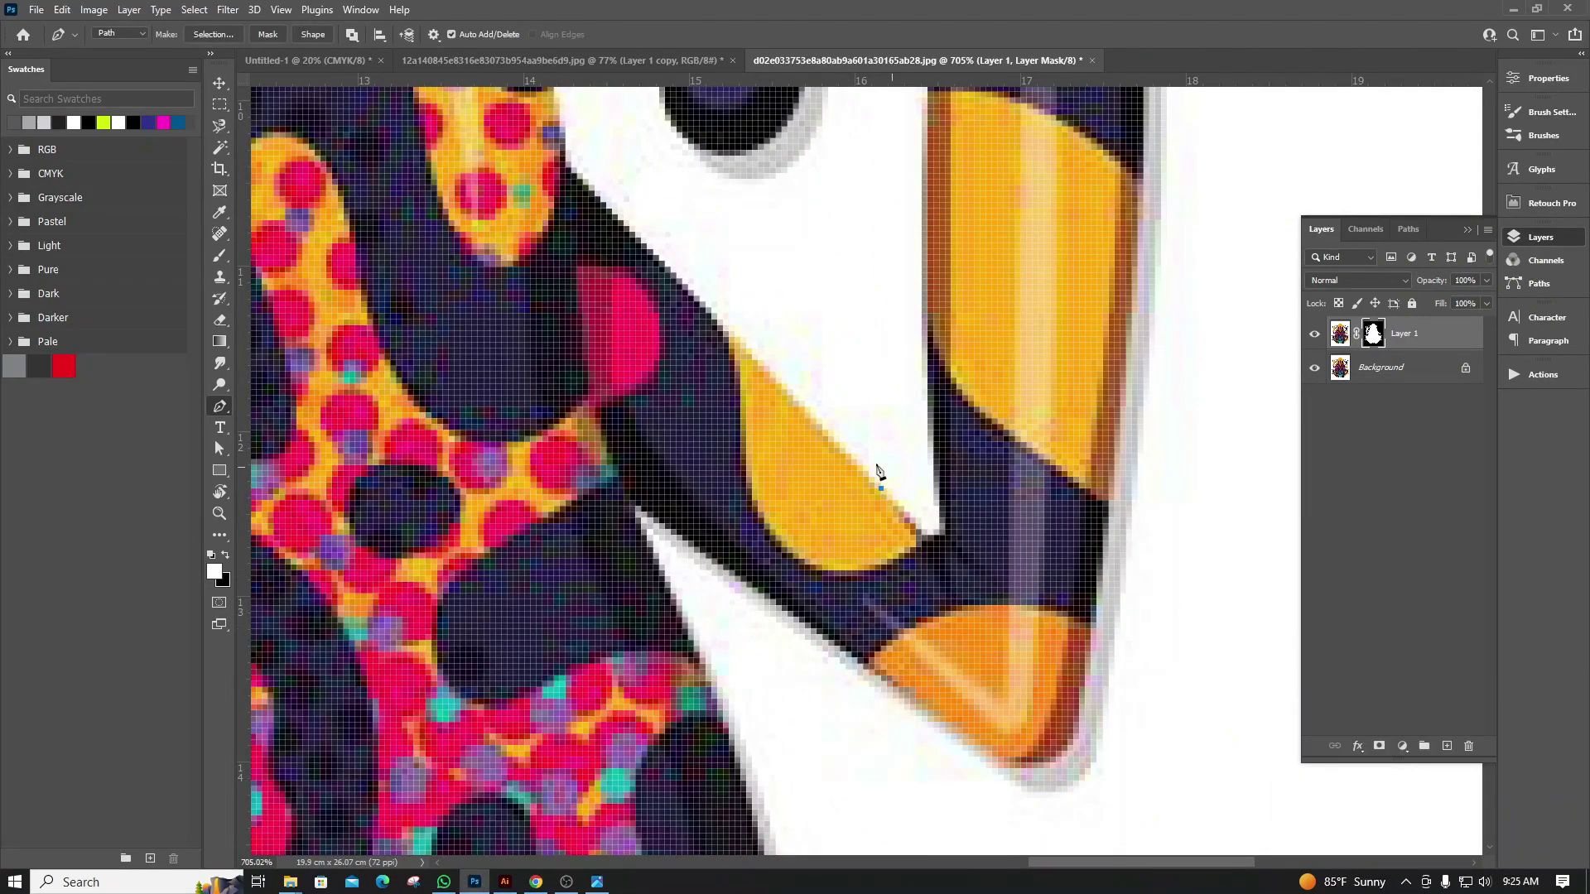
# Trace curved anchors up the arm edge to the finger's base and stem
pyautogui.click(940, 535)
pyautogui.moveTo(973, 426); pyautogui.dragTo(969, 577)
pyautogui.moveTo(919, 448); pyautogui.dragTo(917, 359)
pyautogui.moveTo(938, 285); pyautogui.dragTo(894, 593)
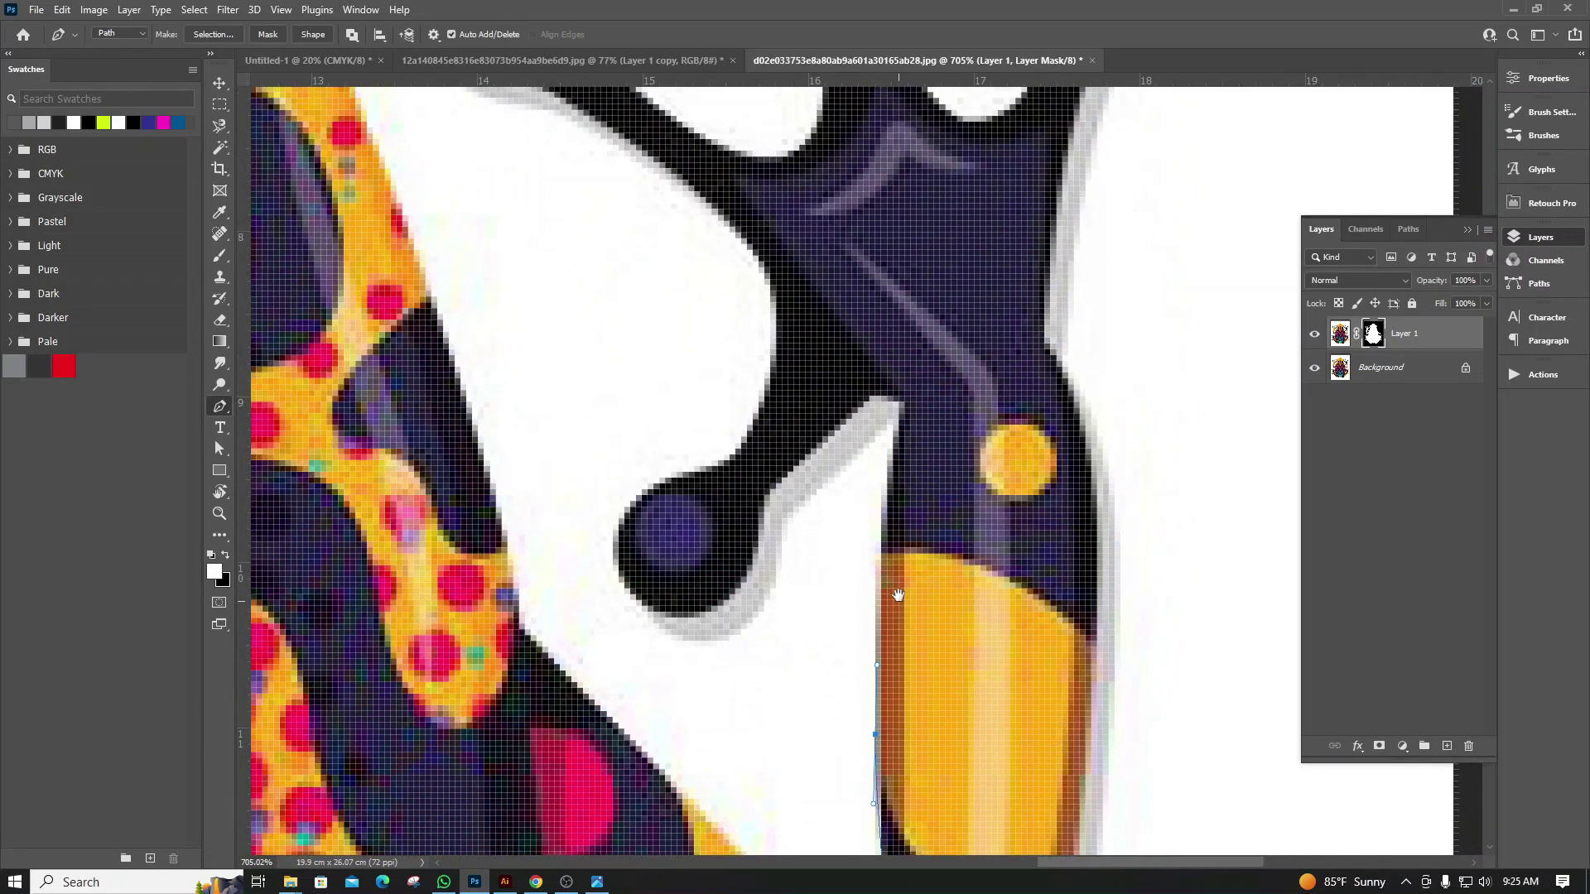
pyautogui.moveTo(911, 386); pyautogui.dragTo(876, 395)
pyautogui.click(873, 390)
pyautogui.click(765, 490)
# Curve the path around the lower finger bulb and tip, then extend it up the arm
pyautogui.moveTo(670, 617); pyautogui.dragTo(588, 619)
pyautogui.moveTo(644, 498); pyautogui.dragTo(667, 484)
pyautogui.hotkey('ctrl', 'z')
pyautogui.moveTo(671, 617)
pyautogui.mouseDown()
pyautogui.moveTo(688, 618)
pyautogui.moveTo(628, 626)
pyautogui.moveTo(657, 627)
pyautogui.mouseUp()
pyautogui.moveTo(631, 503)
pyautogui.mouseDown()
pyautogui.moveTo(675, 449)
pyautogui.moveTo(668, 425)
pyautogui.moveTo(642, 477)
pyautogui.moveTo(742, 453)
pyautogui.mouseUp()
pyautogui.scroll(3, 753, 464)
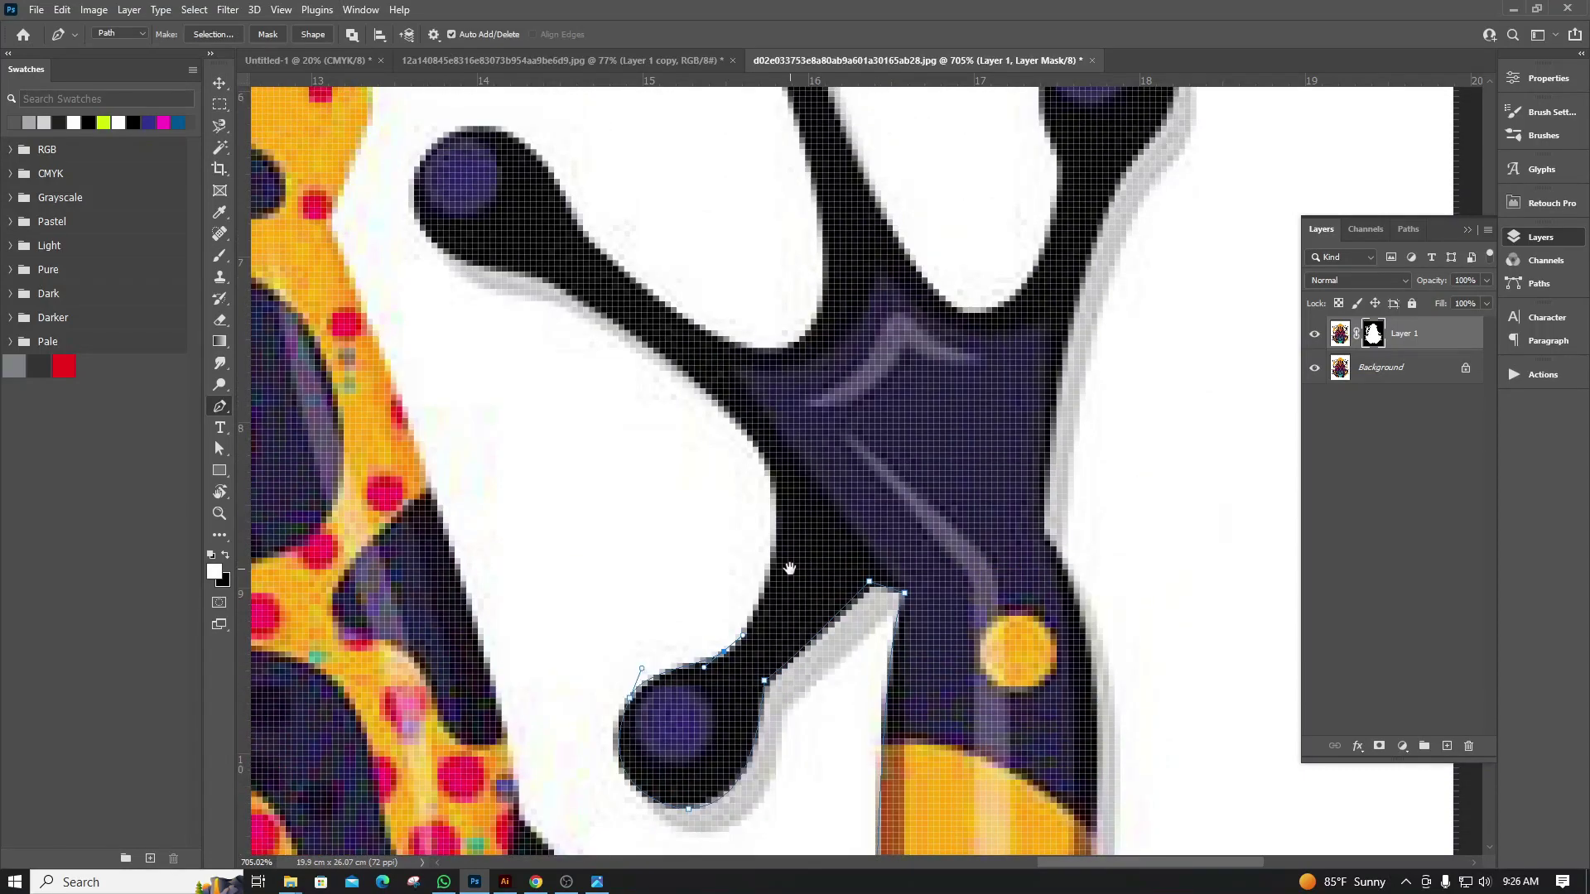
pyautogui.moveTo(763, 458); pyautogui.dragTo(732, 407)
pyautogui.moveTo(668, 347)
pyautogui.mouseDown()
pyautogui.moveTo(535, 276)
pyautogui.moveTo(461, 262)
pyautogui.mouseUp()
pyautogui.scroll(3, 523, 336)
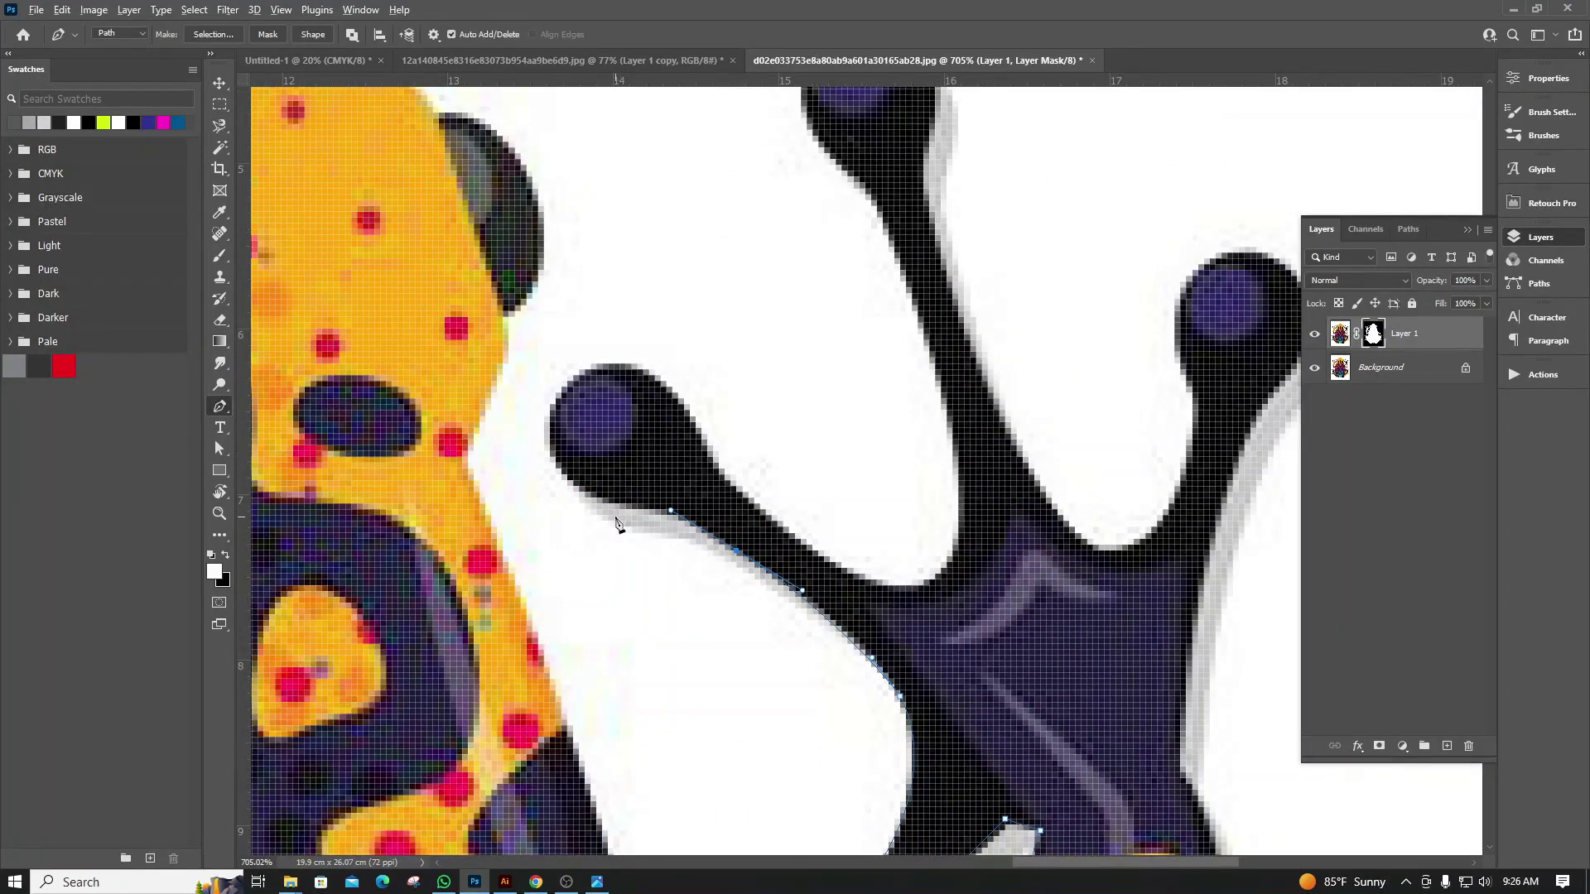
# Continue the pen path along the upper finger's outline and stem
pyautogui.scroll(2, 621, 514)
pyautogui.moveTo(605, 491); pyautogui.dragTo(534, 467)
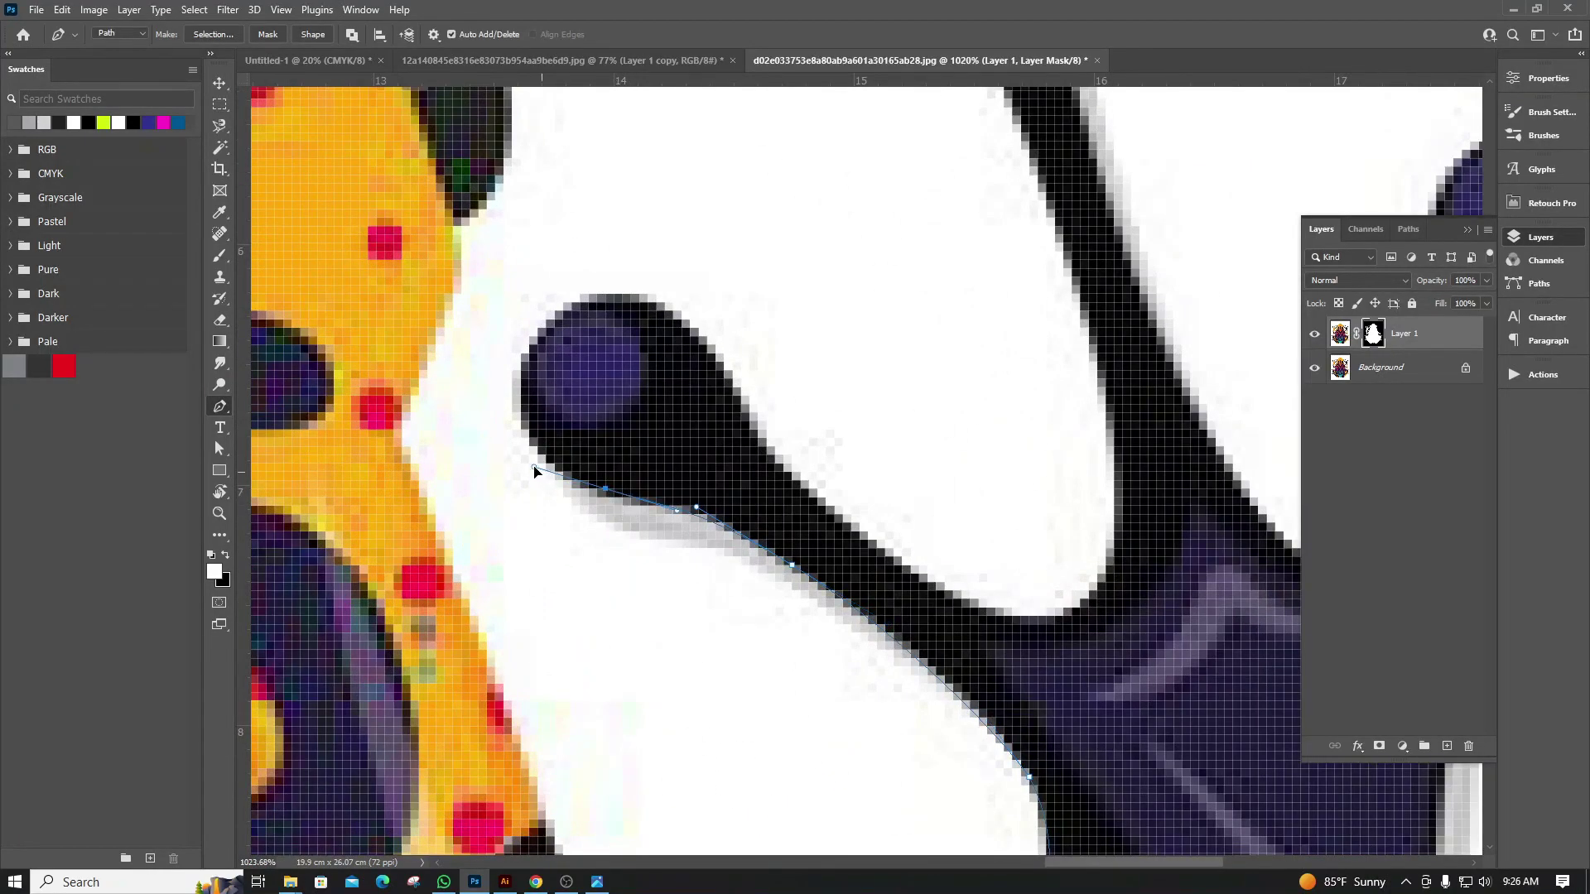
pyautogui.moveTo(537, 327); pyautogui.dragTo(570, 274)
pyautogui.moveTo(749, 412); pyautogui.dragTo(792, 549)
pyautogui.click(762, 447)
pyautogui.moveTo(986, 608); pyautogui.dragTo(1057, 622)
pyautogui.moveTo(1122, 497); pyautogui.dragTo(1109, 390)
# Wrap the path over the finger bulb, down its stem, and up the next finger
pyautogui.moveTo(1093, 323); pyautogui.dragTo(1083, 618)
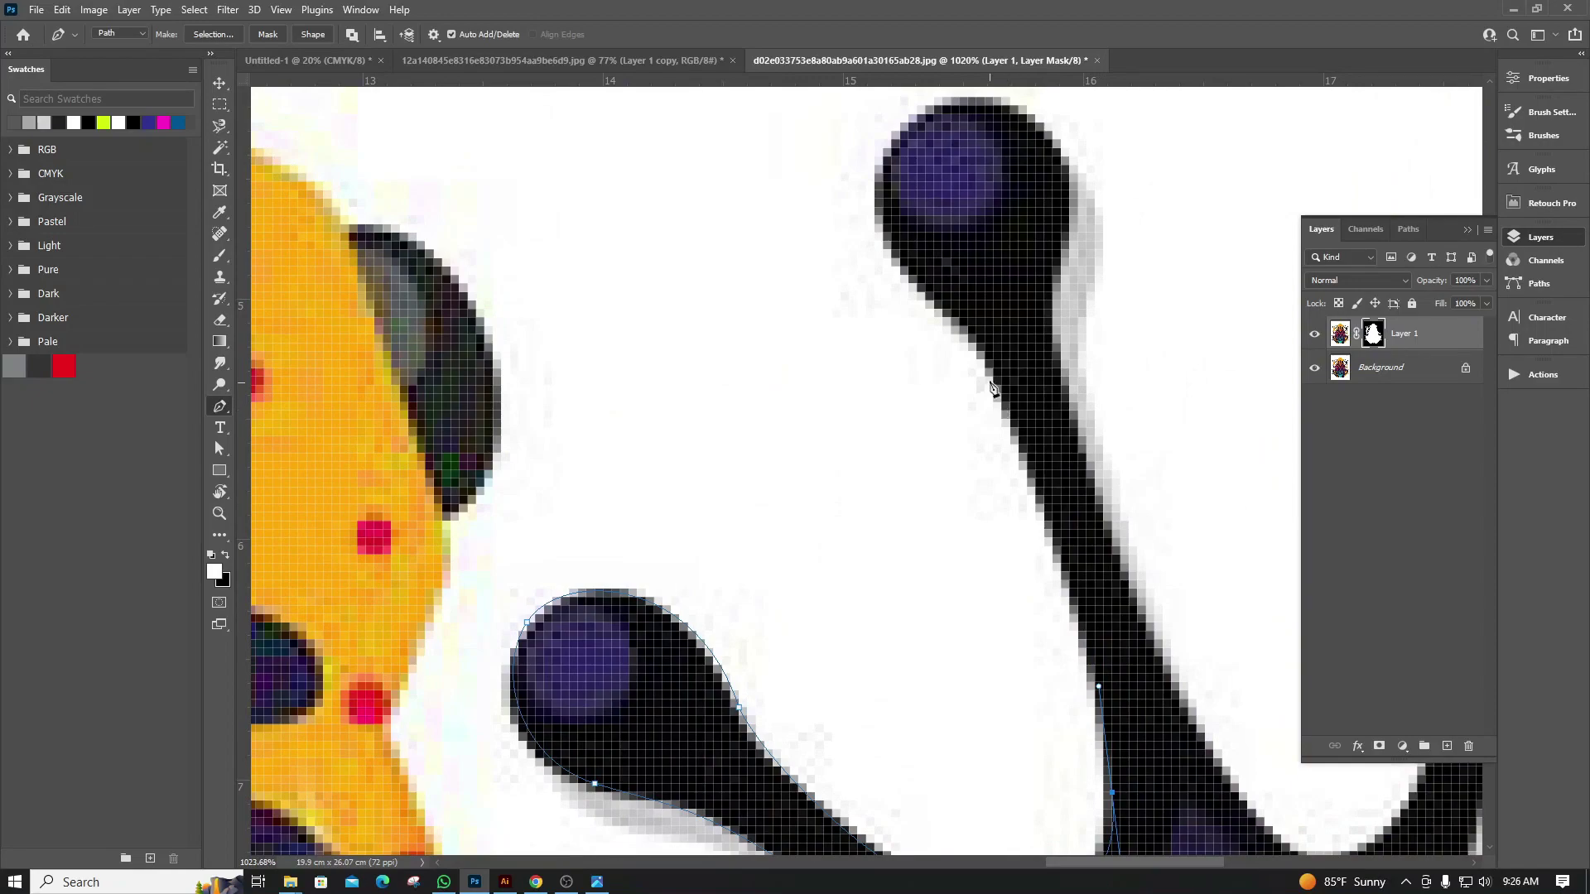
pyautogui.moveTo(992, 368); pyautogui.dragTo(971, 331)
pyautogui.moveTo(874, 190)
pyautogui.mouseDown()
pyautogui.moveTo(876, 139)
pyautogui.moveTo(766, 392)
pyautogui.mouseUp()
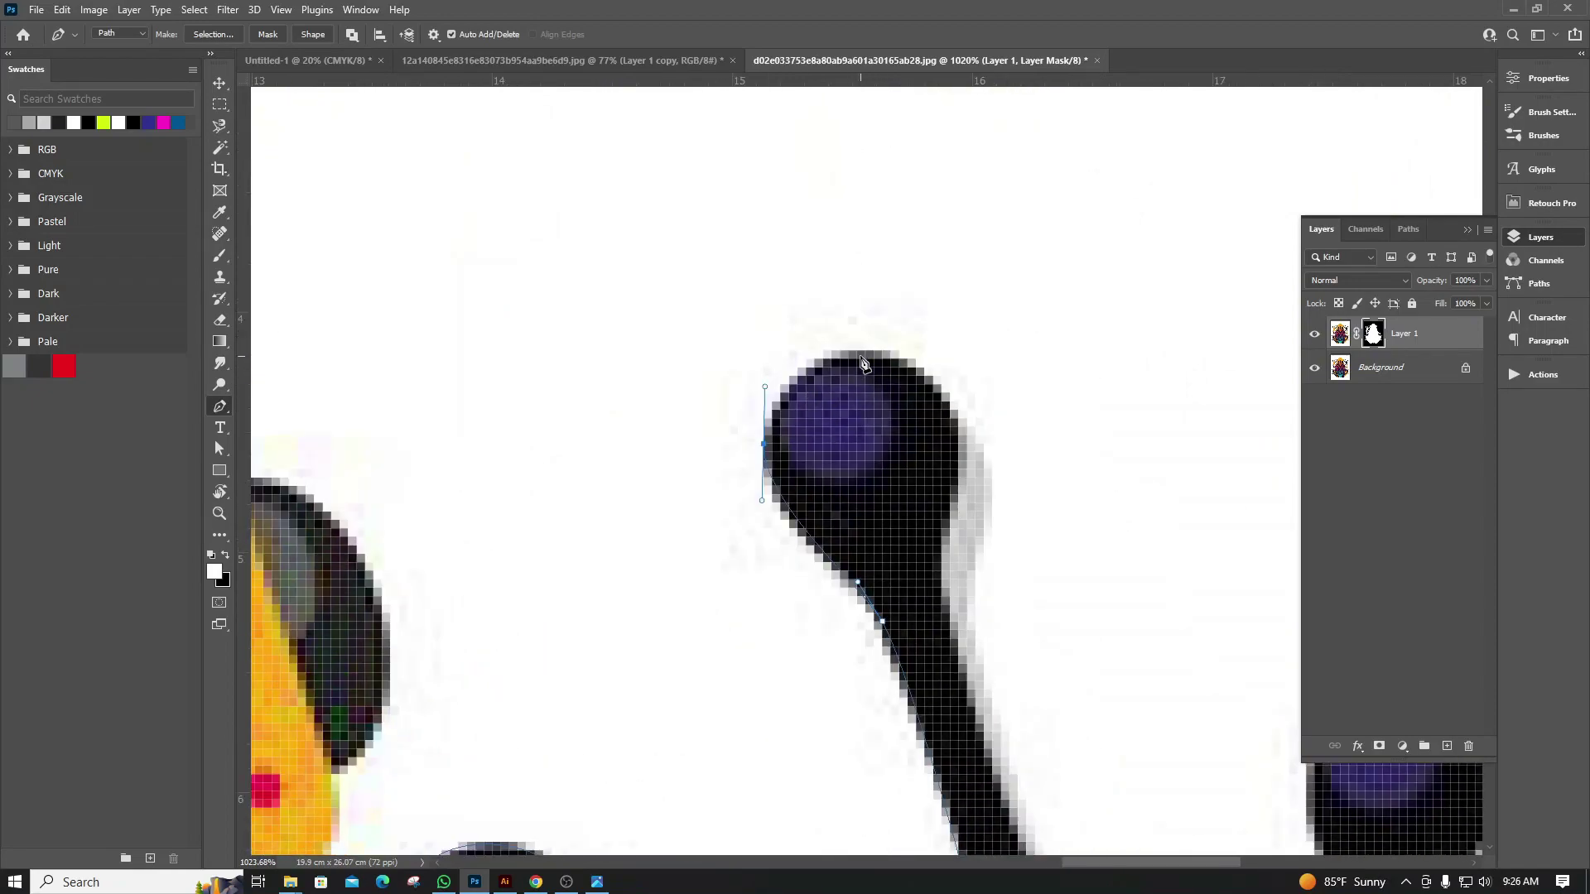
pyautogui.moveTo(873, 351); pyautogui.dragTo(925, 367)
pyautogui.moveTo(942, 520)
pyautogui.mouseDown()
pyautogui.moveTo(893, 624)
pyautogui.moveTo(933, 548)
pyautogui.mouseUp()
pyautogui.moveTo(958, 673)
pyautogui.mouseDown()
pyautogui.moveTo(961, 690)
pyautogui.moveTo(553, 214)
pyautogui.mouseUp()
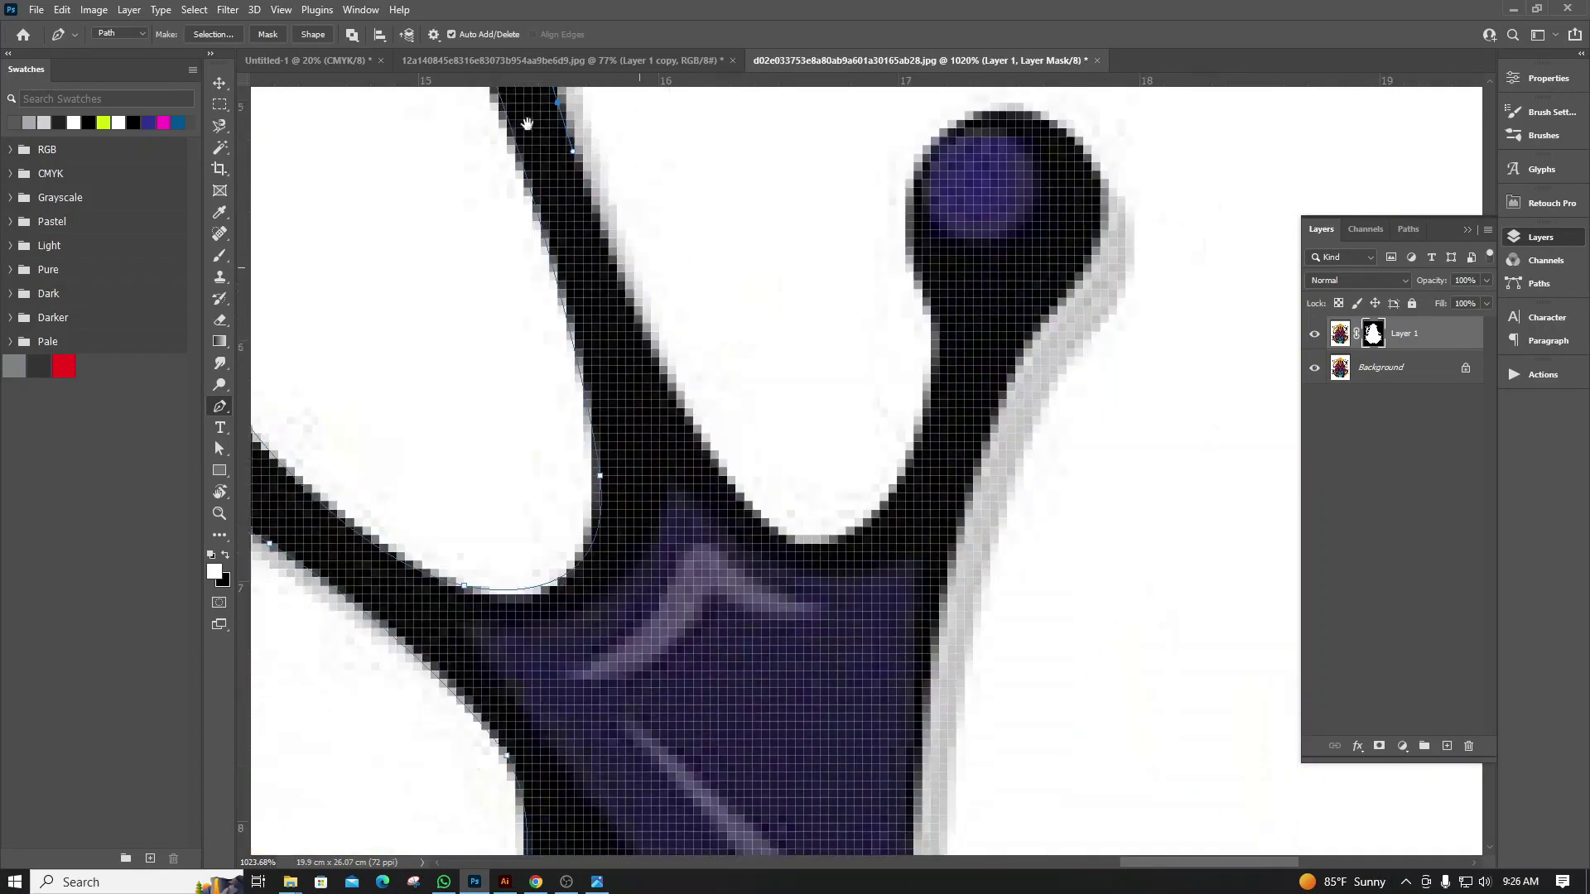
pyautogui.moveTo(736, 594); pyautogui.dragTo(796, 636)
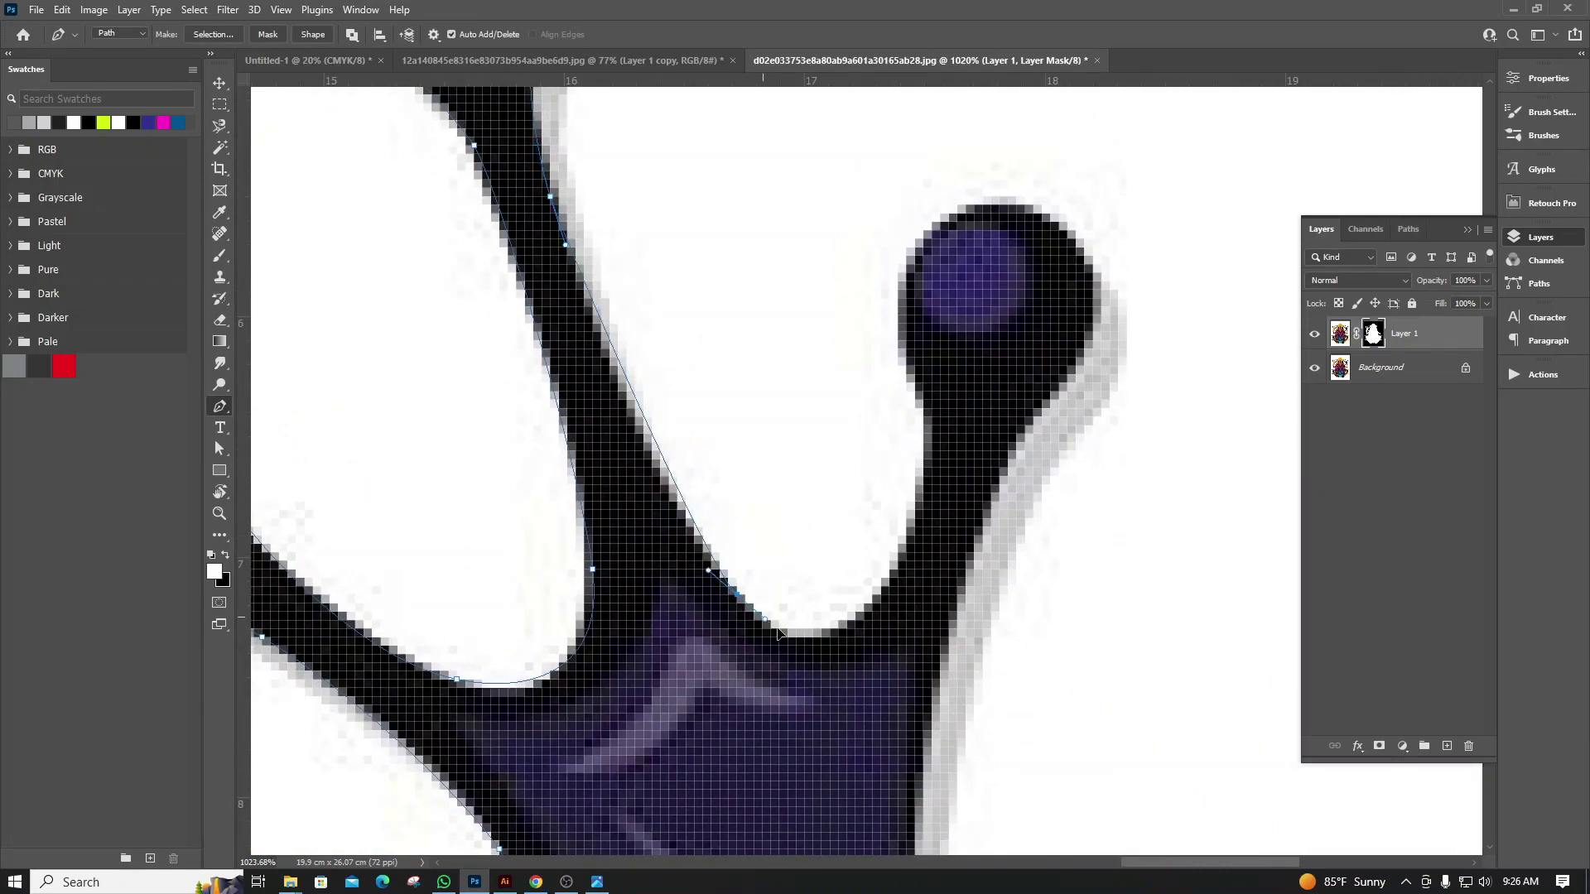
pyautogui.moveTo(889, 577); pyautogui.dragTo(933, 481)
pyautogui.moveTo(906, 332); pyautogui.dragTo(898, 261)
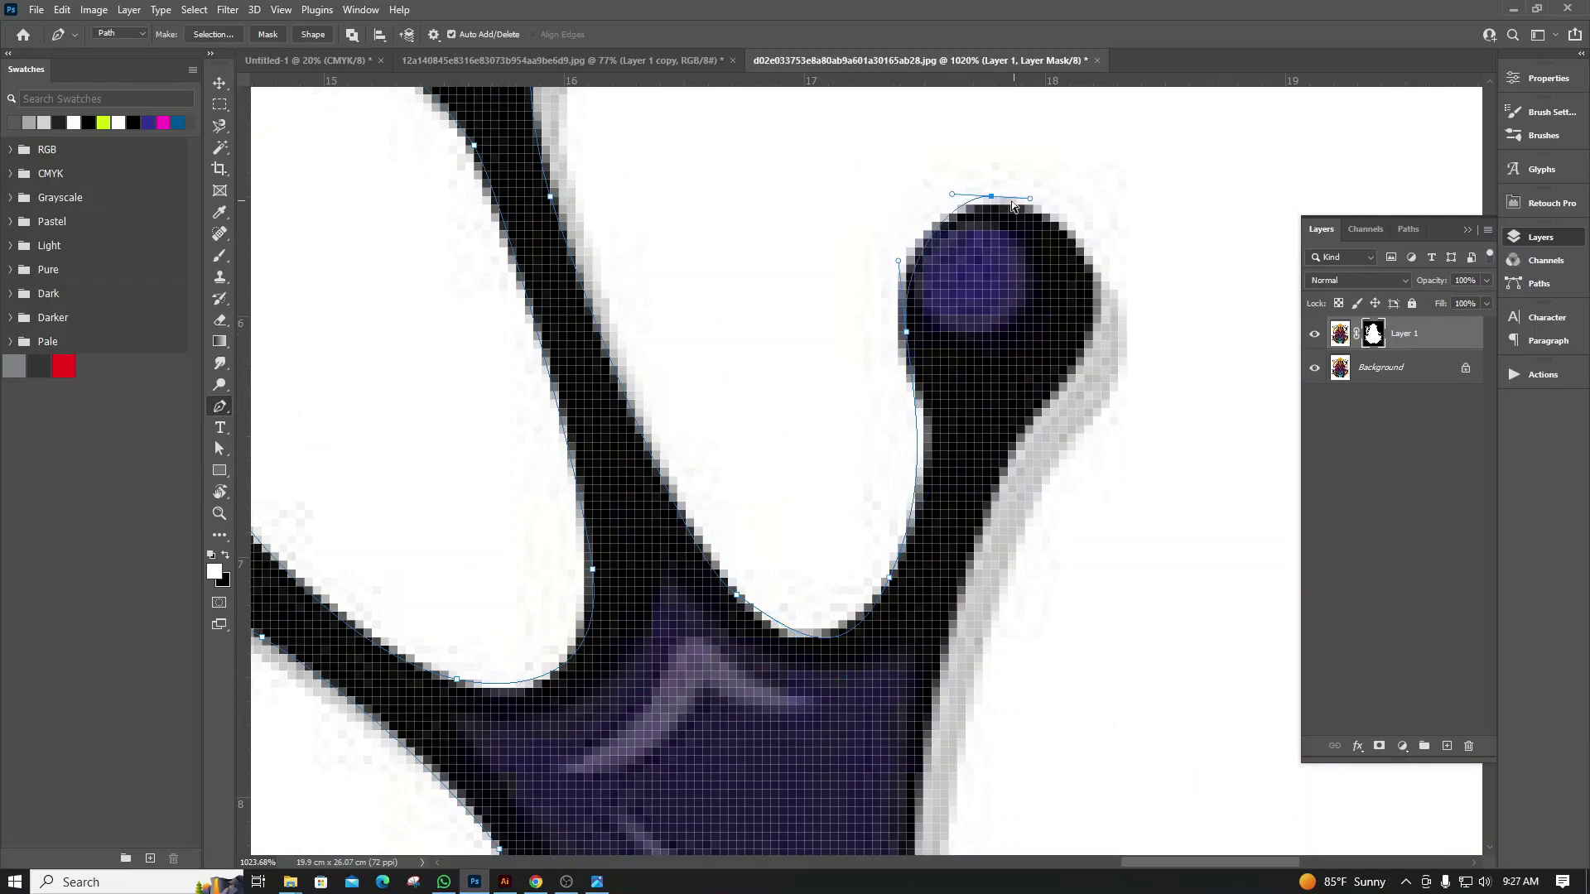
pyautogui.moveTo(1000, 204); pyautogui.dragTo(1052, 215)
# Trace around the right finger bulb, down the outer arm and orange band to the arm's tip
pyautogui.moveTo(1029, 283); pyautogui.dragTo(862, 247)
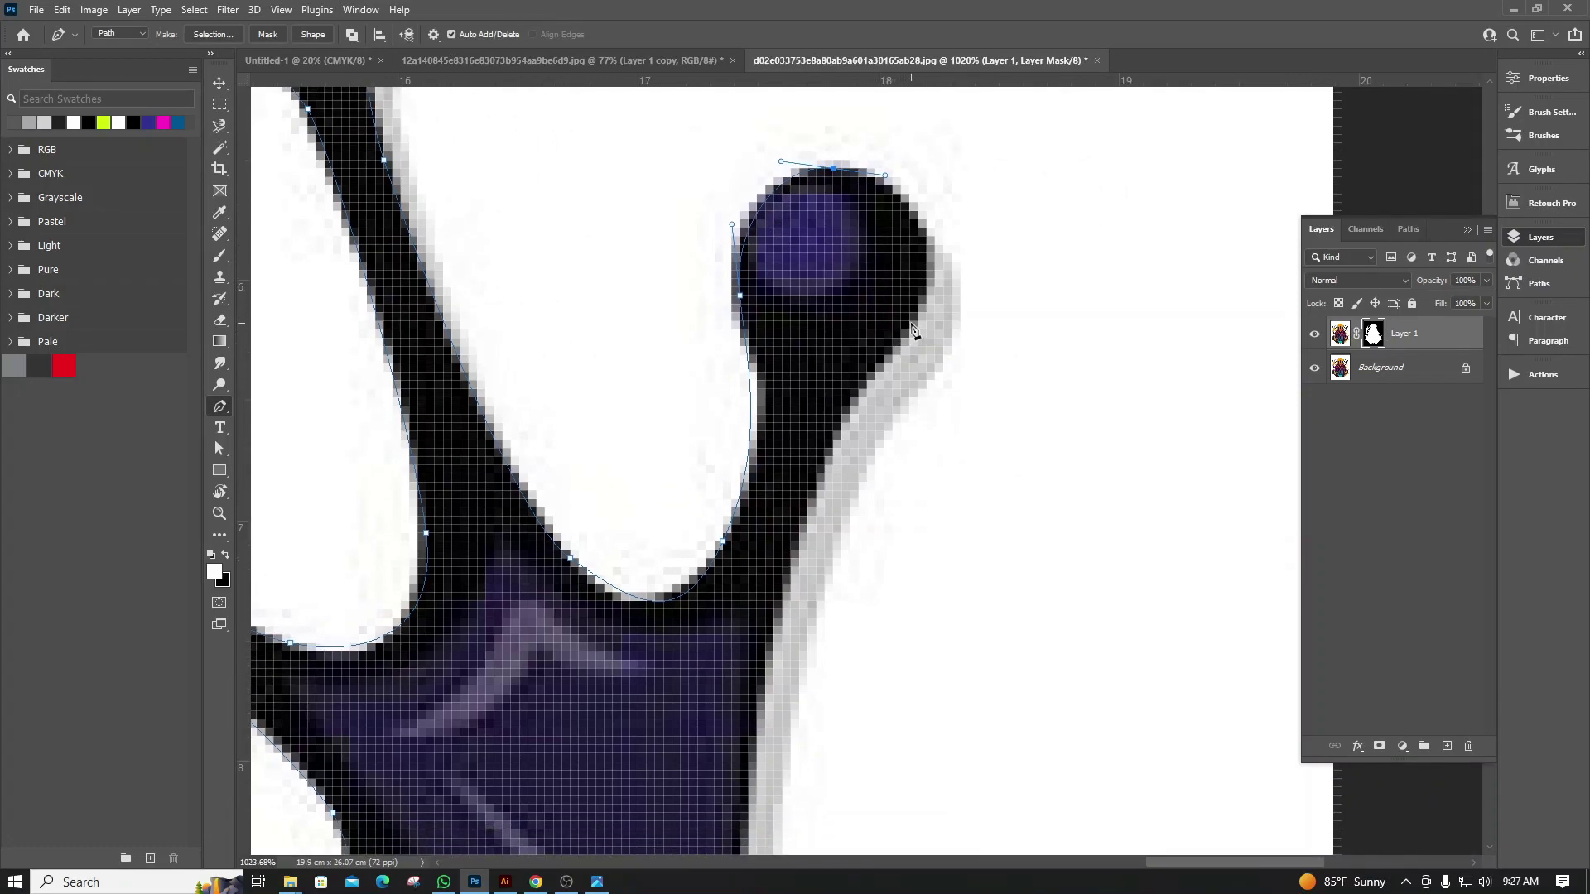
pyautogui.moveTo(910, 322); pyautogui.dragTo(851, 403)
pyautogui.moveTo(774, 579); pyautogui.dragTo(824, 306)
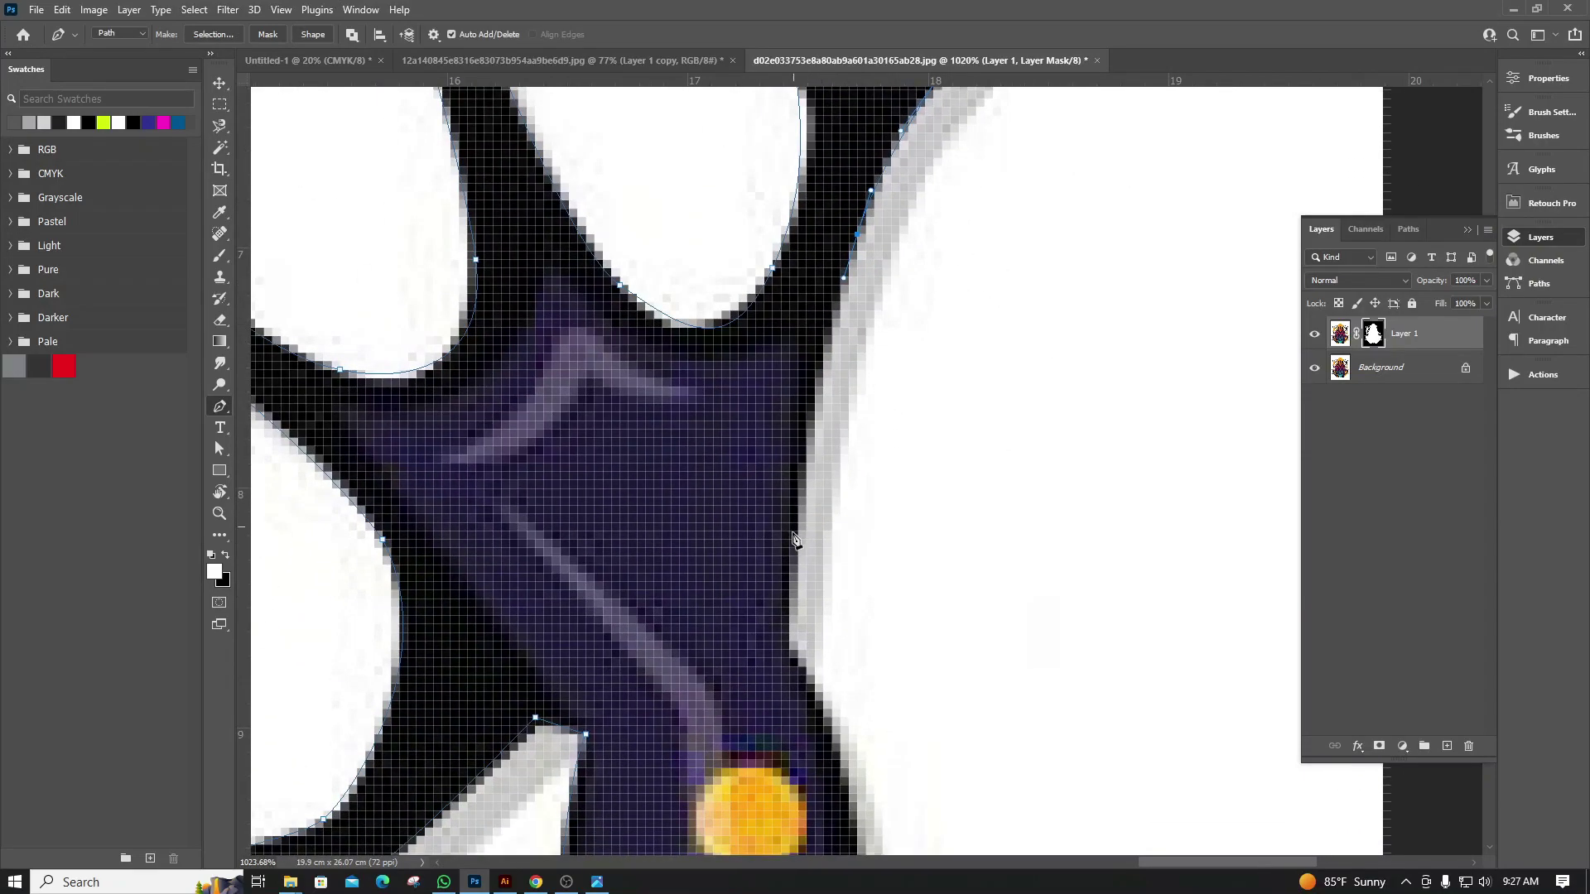
pyautogui.moveTo(789, 556)
pyautogui.mouseDown()
pyautogui.moveTo(787, 634)
pyautogui.moveTo(773, 478)
pyautogui.mouseUp()
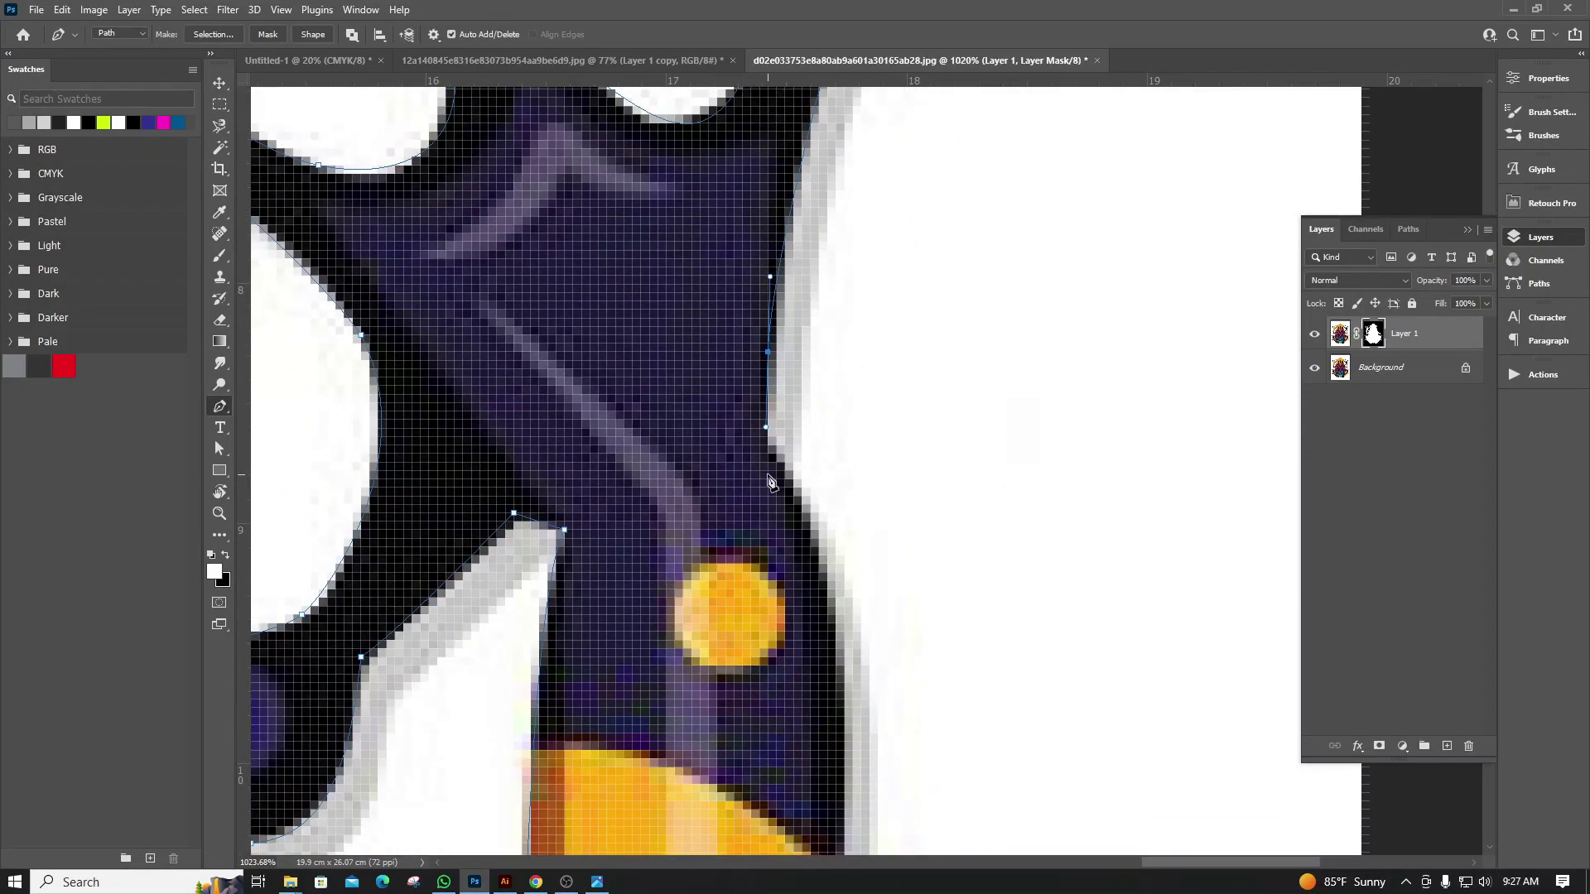
pyautogui.moveTo(797, 602); pyautogui.dragTo(797, 416)
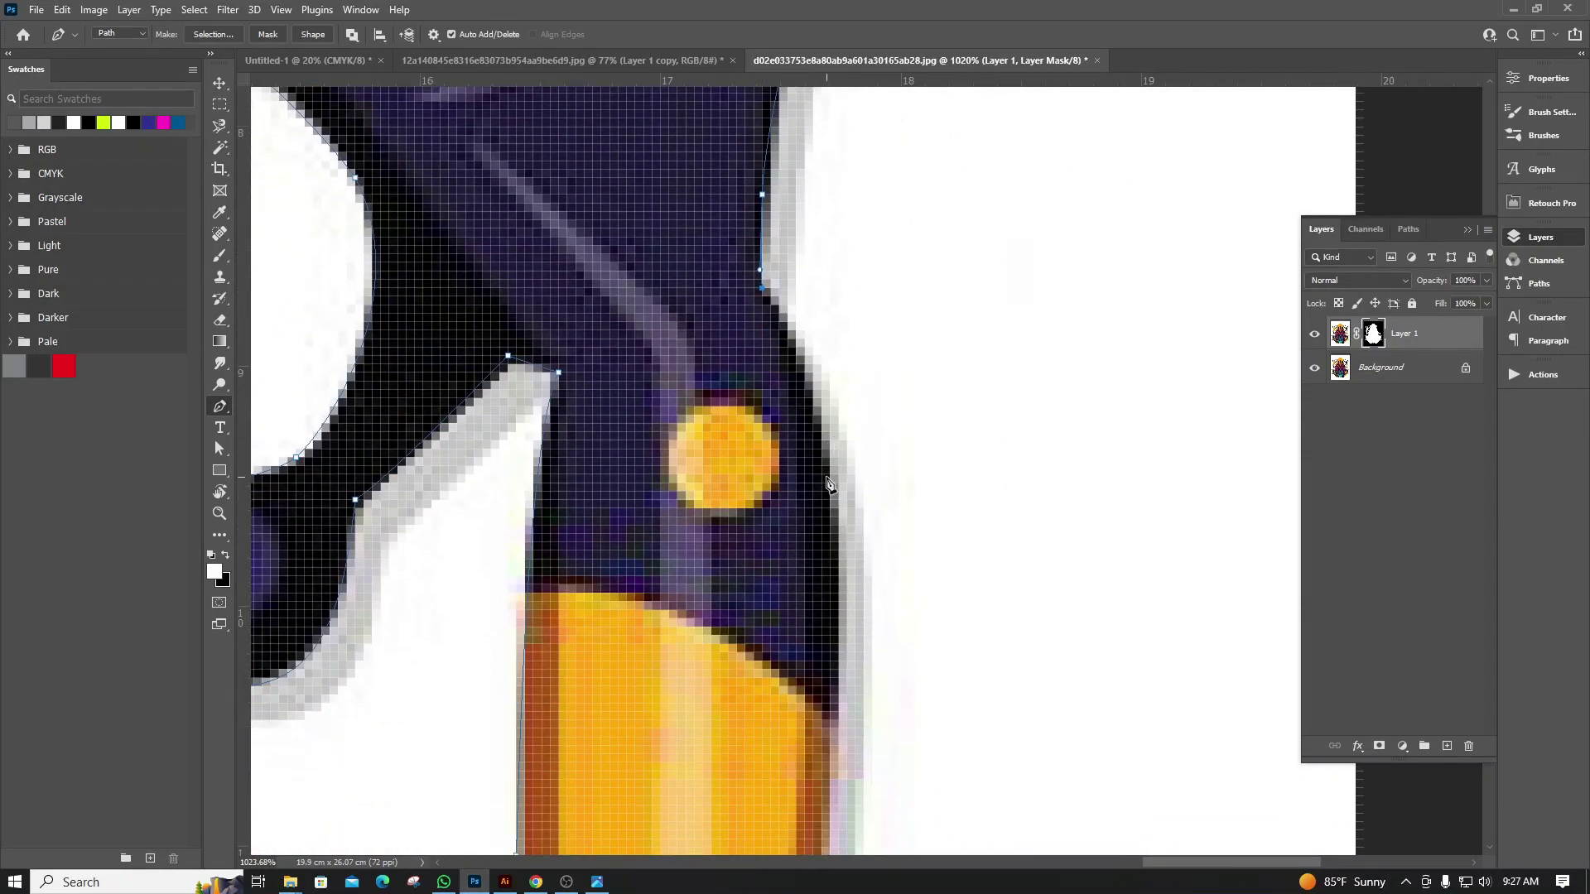
pyautogui.moveTo(834, 571); pyautogui.dragTo(837, 332)
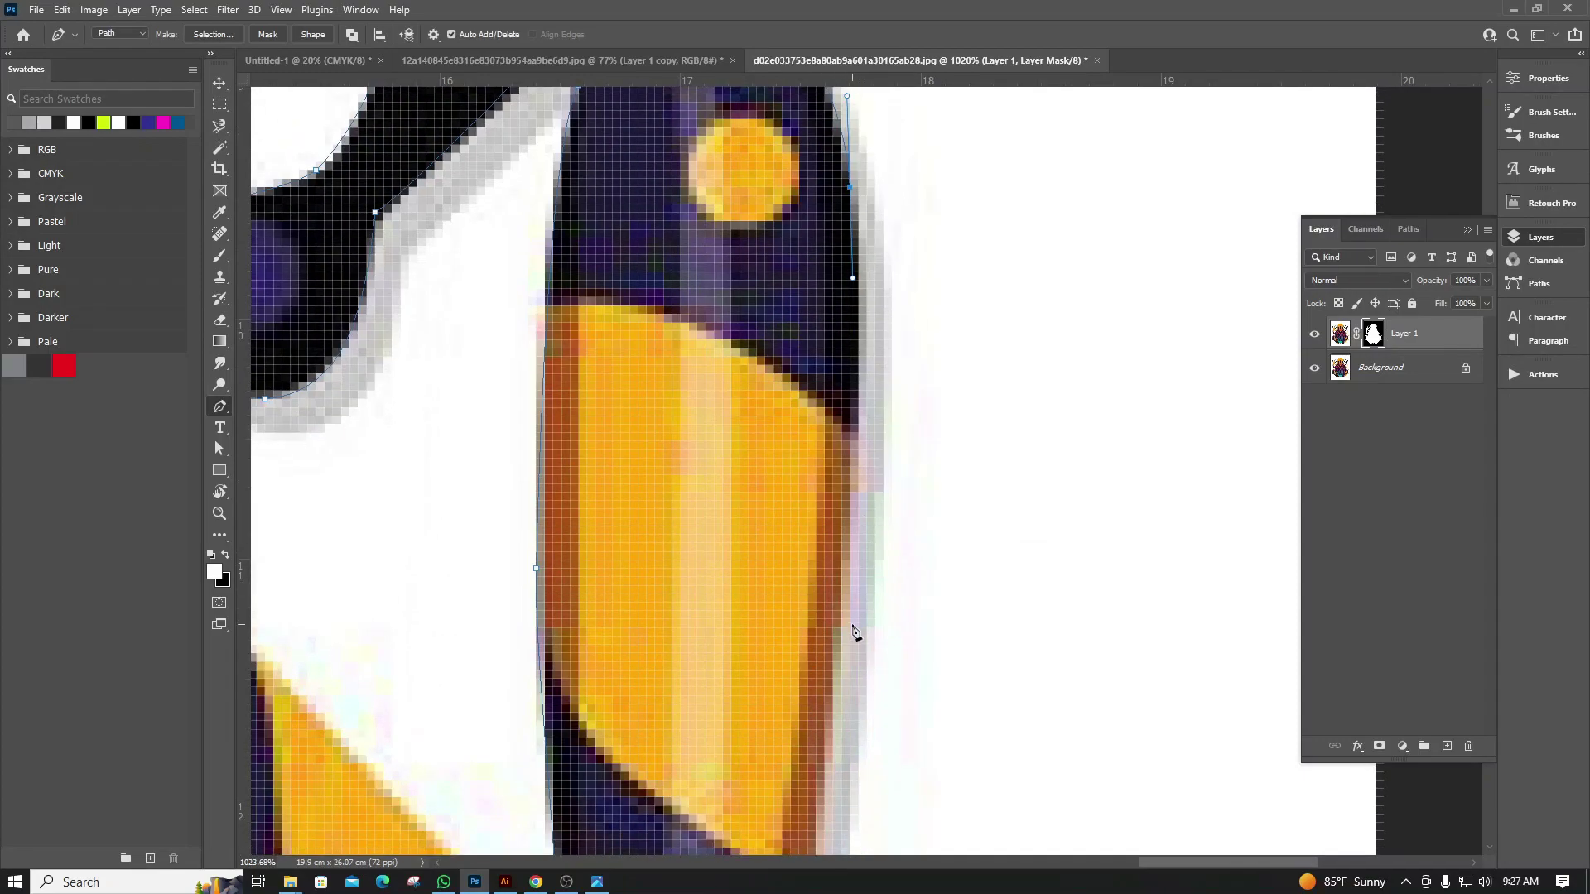
pyautogui.moveTo(833, 653)
pyautogui.mouseDown()
pyautogui.moveTo(823, 782)
pyautogui.moveTo(875, 163)
pyautogui.mouseUp()
pyautogui.moveTo(818, 585); pyautogui.dragTo(808, 642)
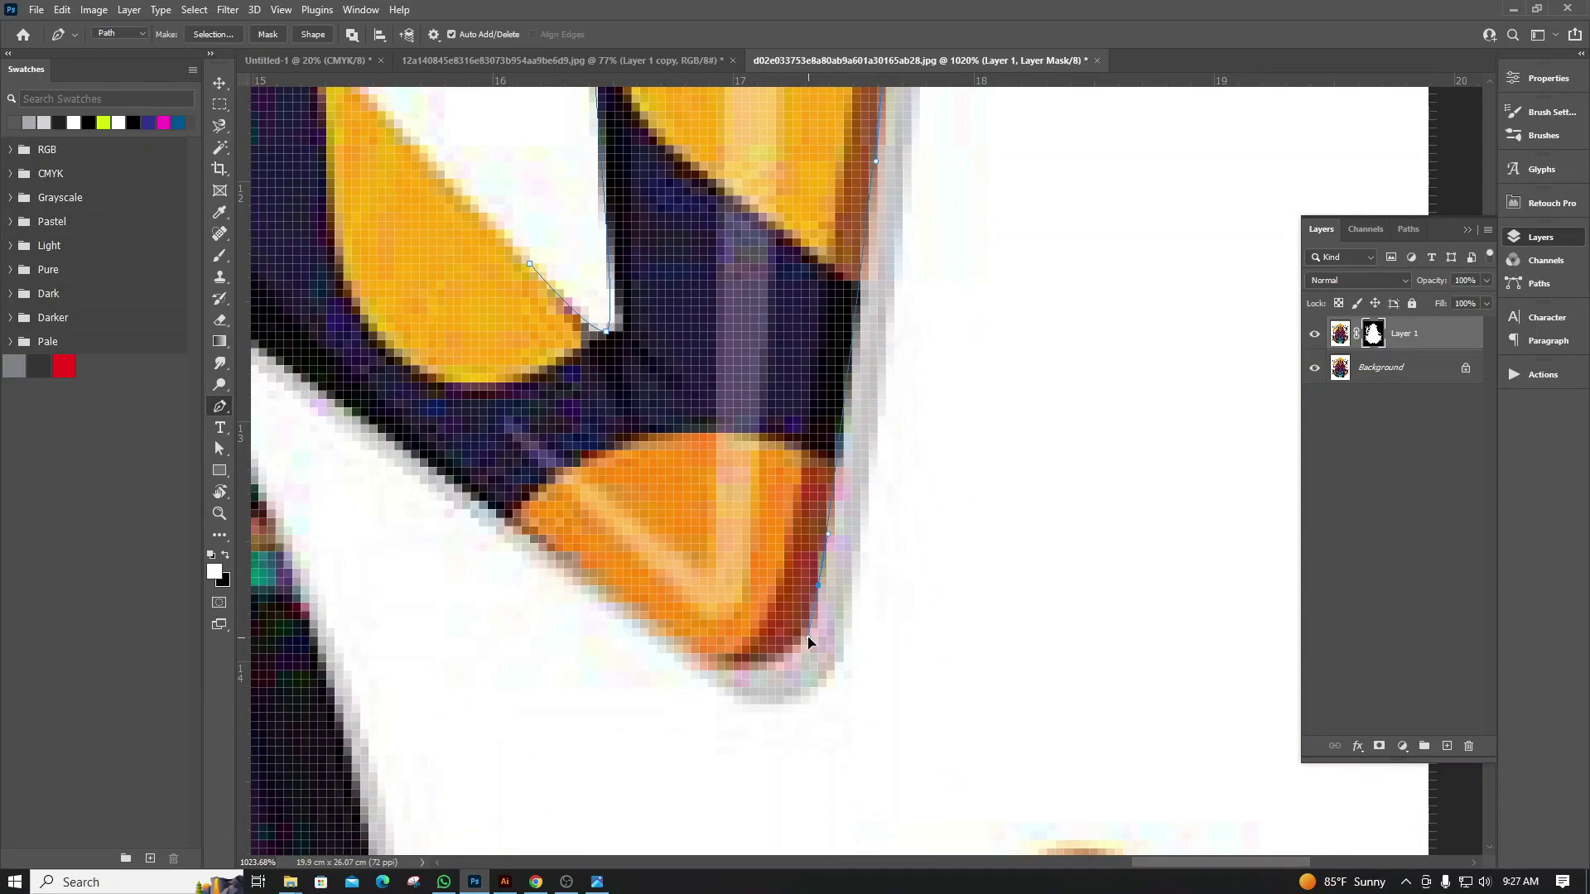
pyautogui.moveTo(708, 662); pyautogui.dragTo(645, 640)
pyautogui.moveTo(351, 420); pyautogui.dragTo(677, 568)
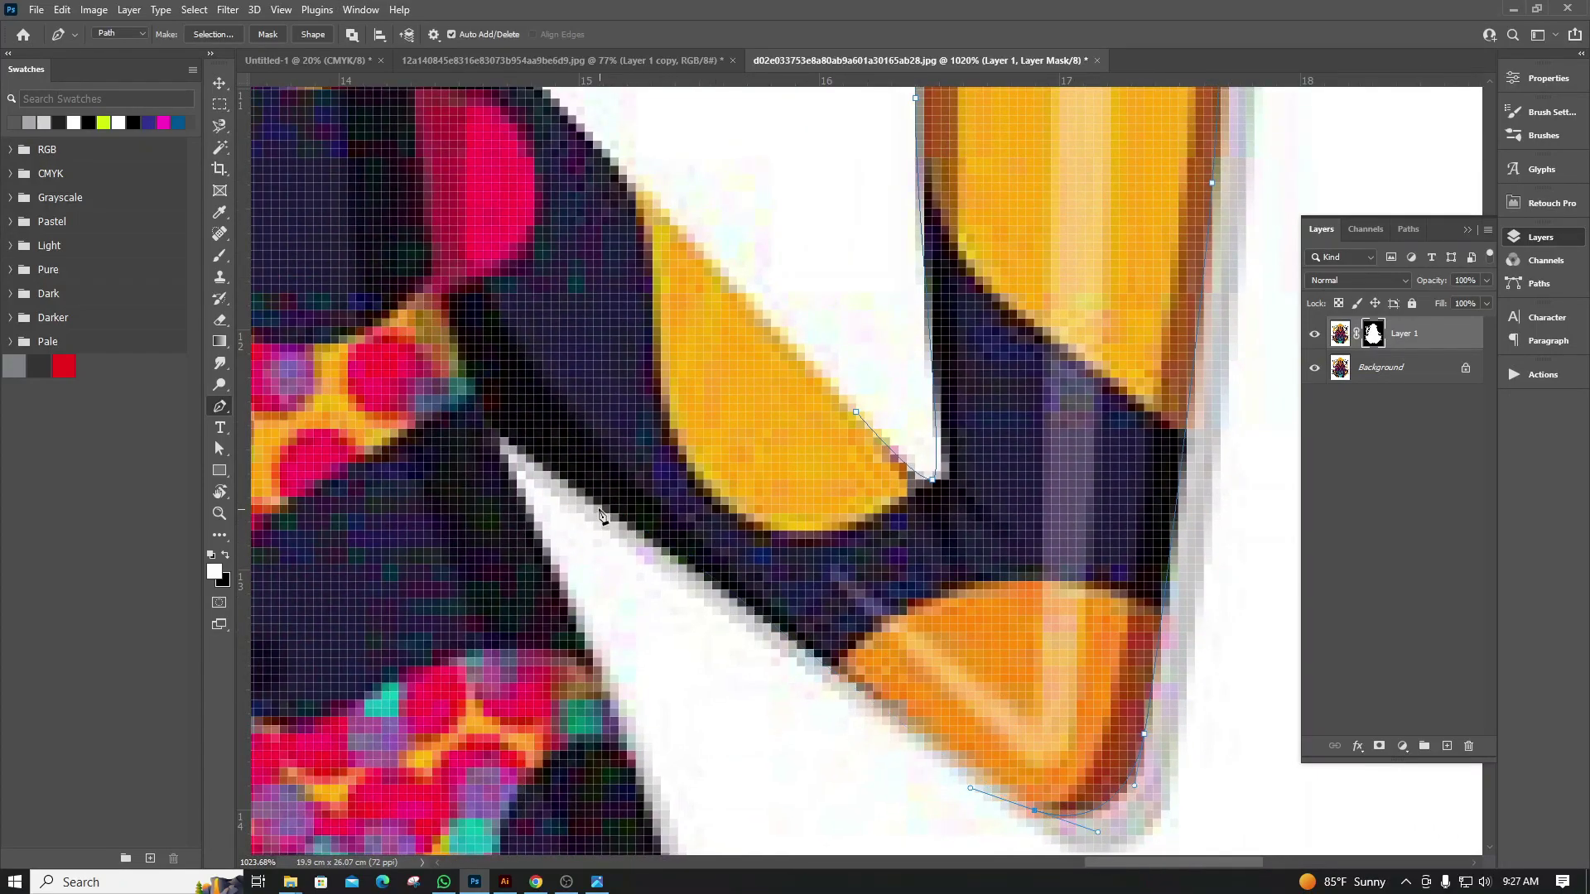
pyautogui.moveTo(593, 497)
pyautogui.mouseDown()
pyautogui.moveTo(530, 448)
pyautogui.moveTo(637, 526)
pyautogui.mouseUp()
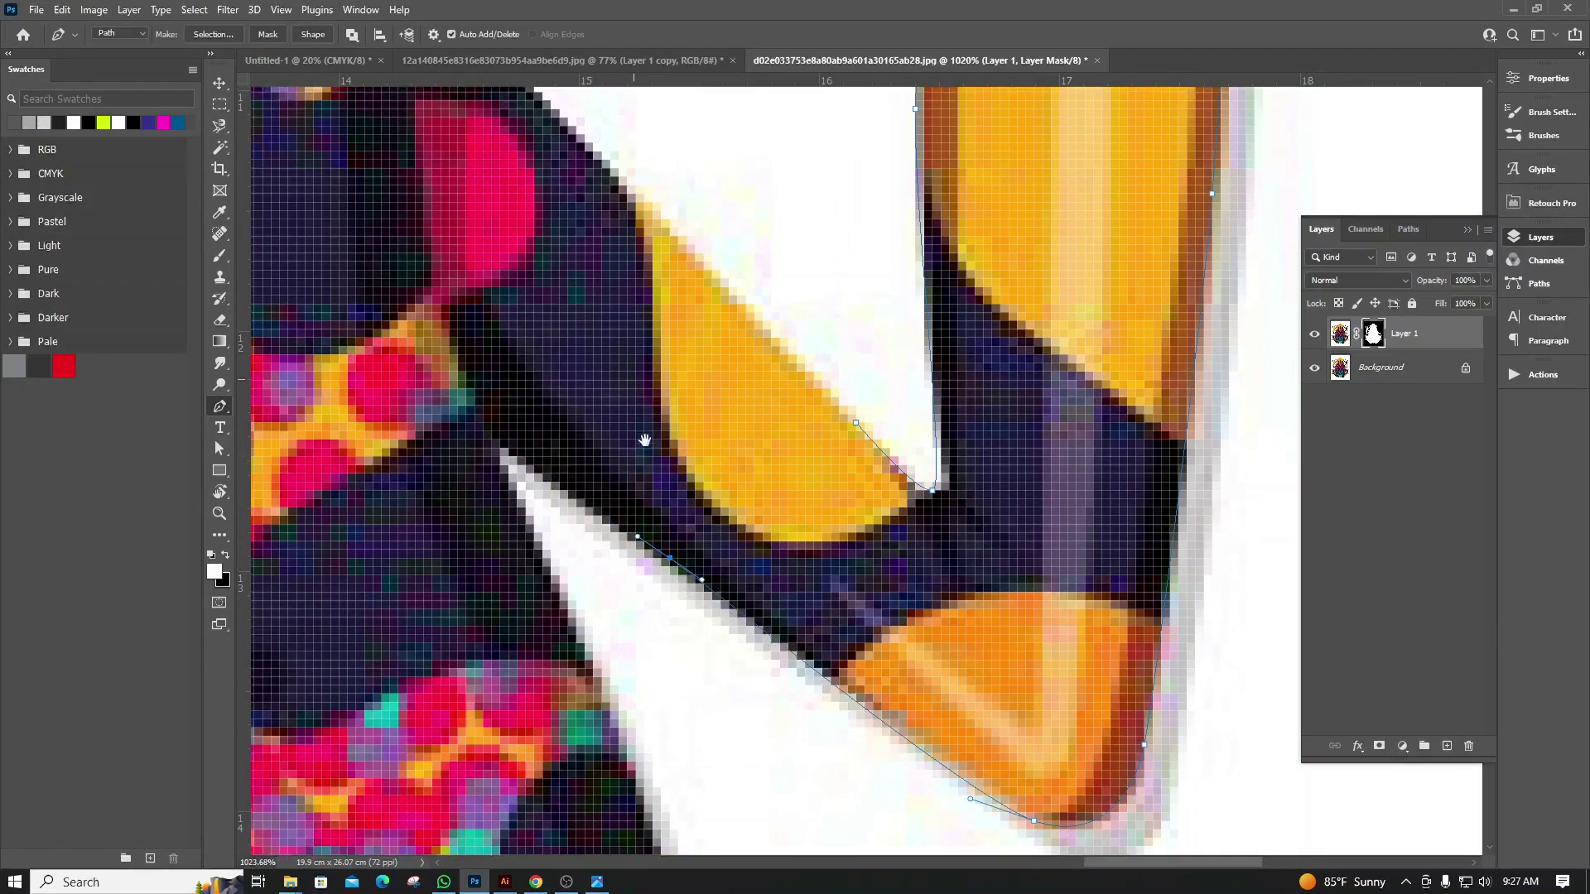
# Close the path up the inner arm edge, hide Background, and load the path as a selection
pyautogui.scroll(2, 637, 398)
pyautogui.moveTo(642, 440); pyautogui.dragTo(663, 431)
pyautogui.click(746, 430)
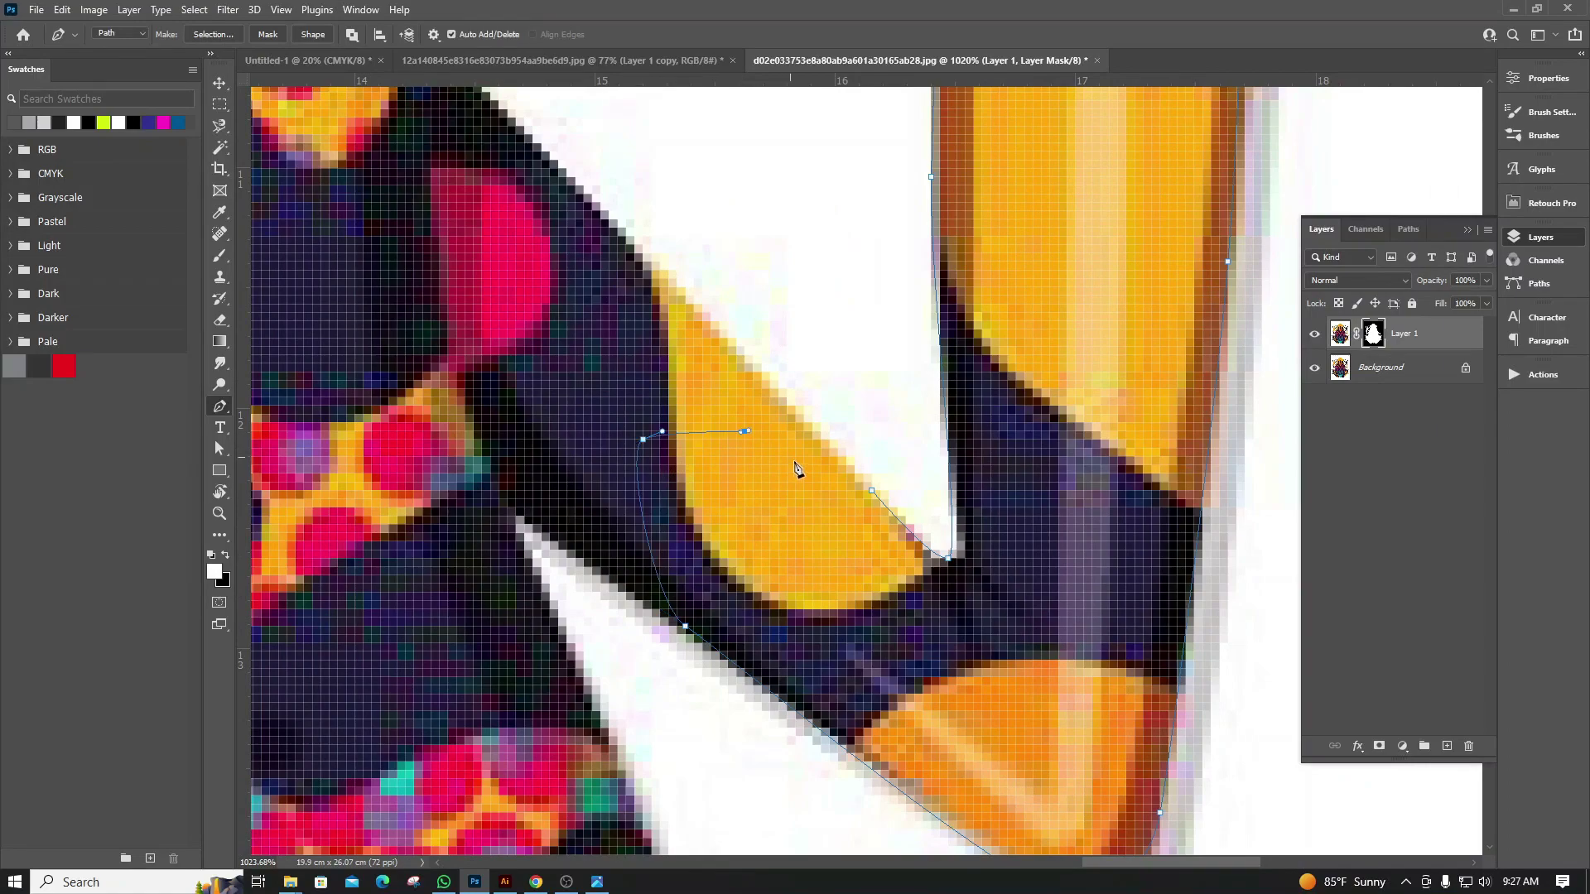
pyautogui.moveTo(803, 473); pyautogui.dragTo(816, 475)
pyautogui.scroll(-2, 813, 507)
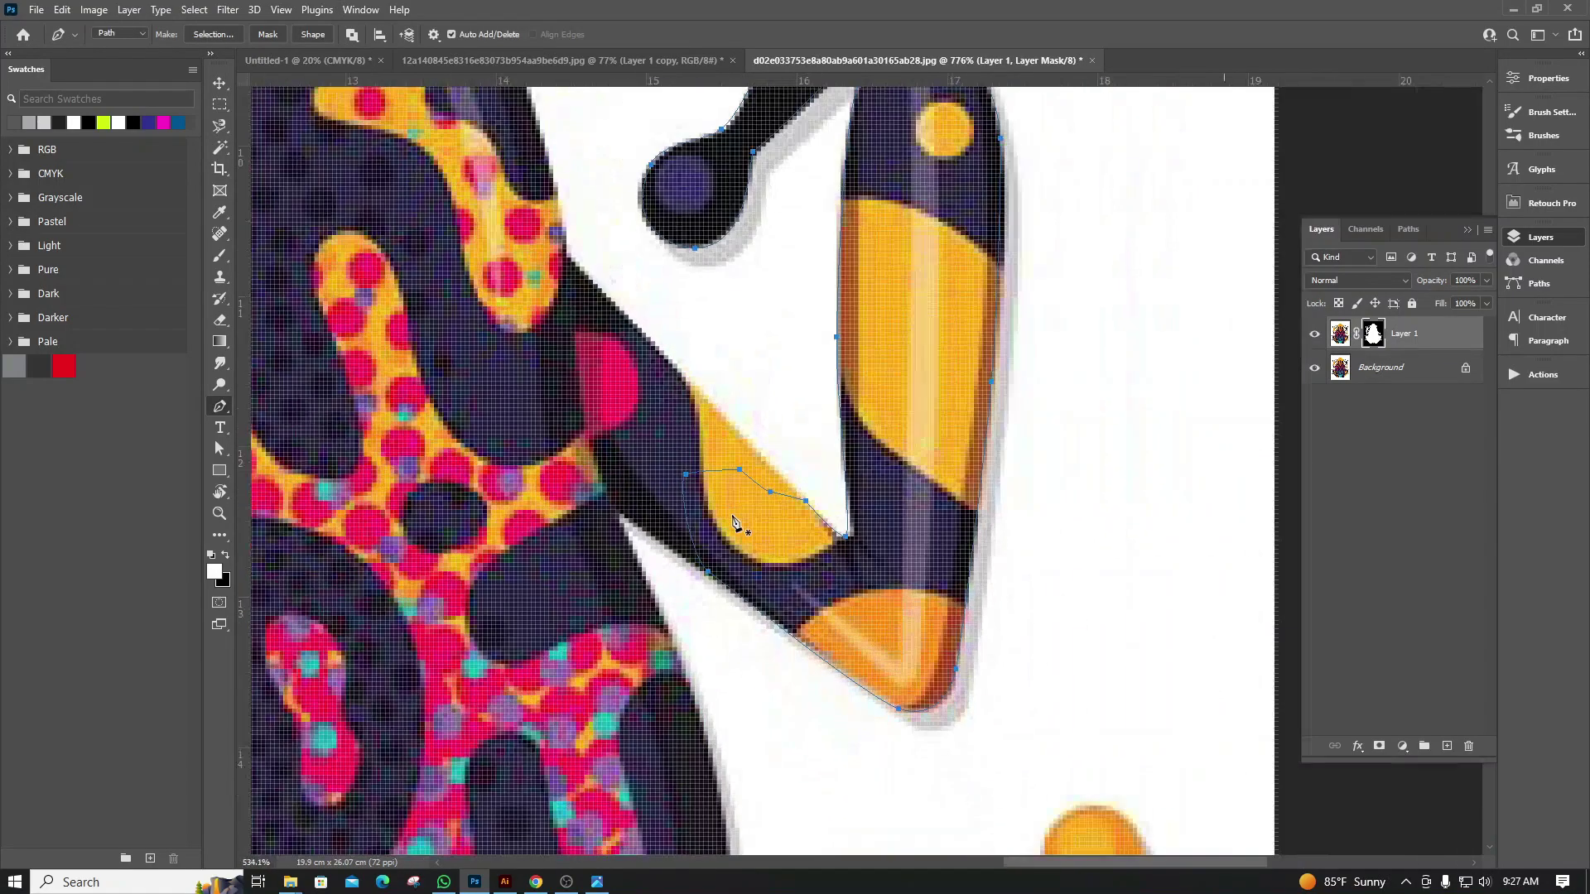
pyautogui.scroll(-2, 813, 507)
pyautogui.scroll(-1, 813, 507)
pyautogui.click(1315, 369)
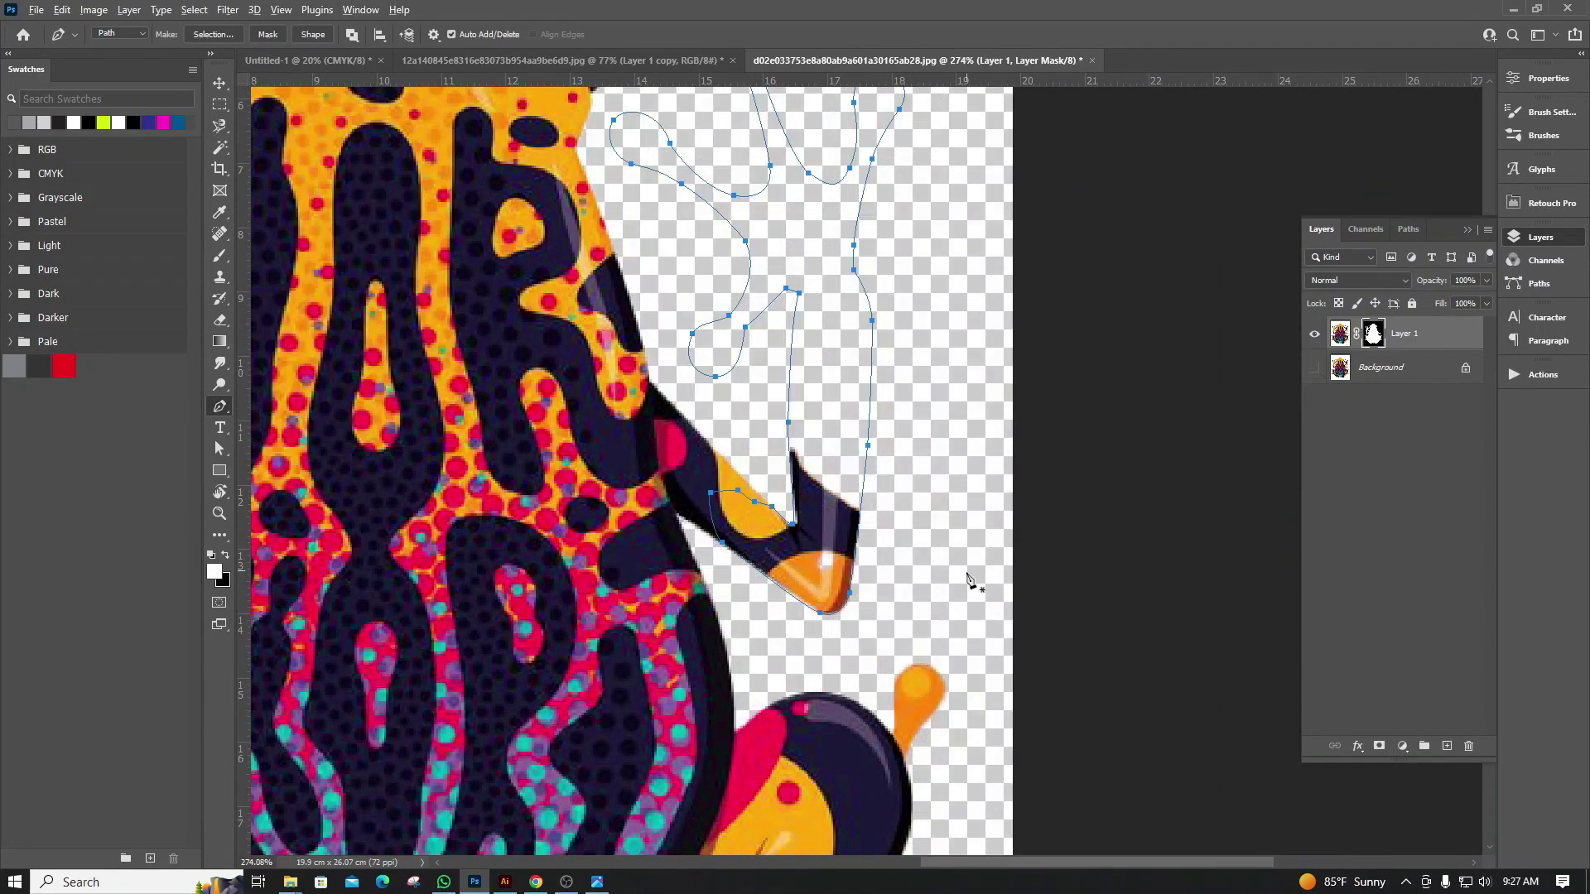
pyautogui.scroll(-2, 970, 578)
pyautogui.scroll(-1, 970, 579)
pyautogui.scroll(1, 864, 447)
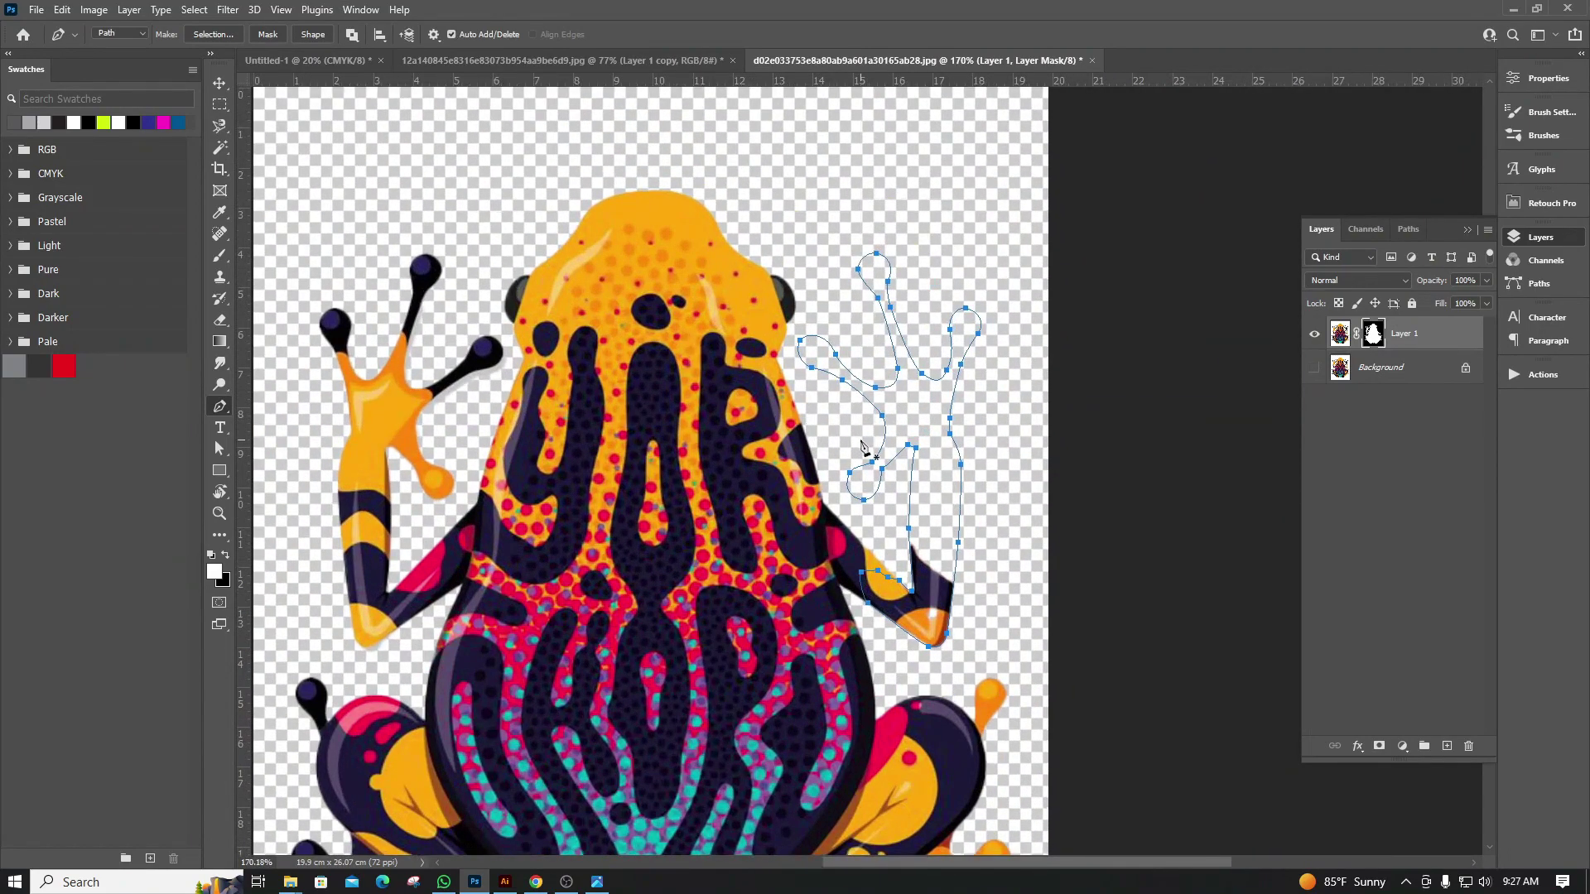
pyautogui.press('Escape')
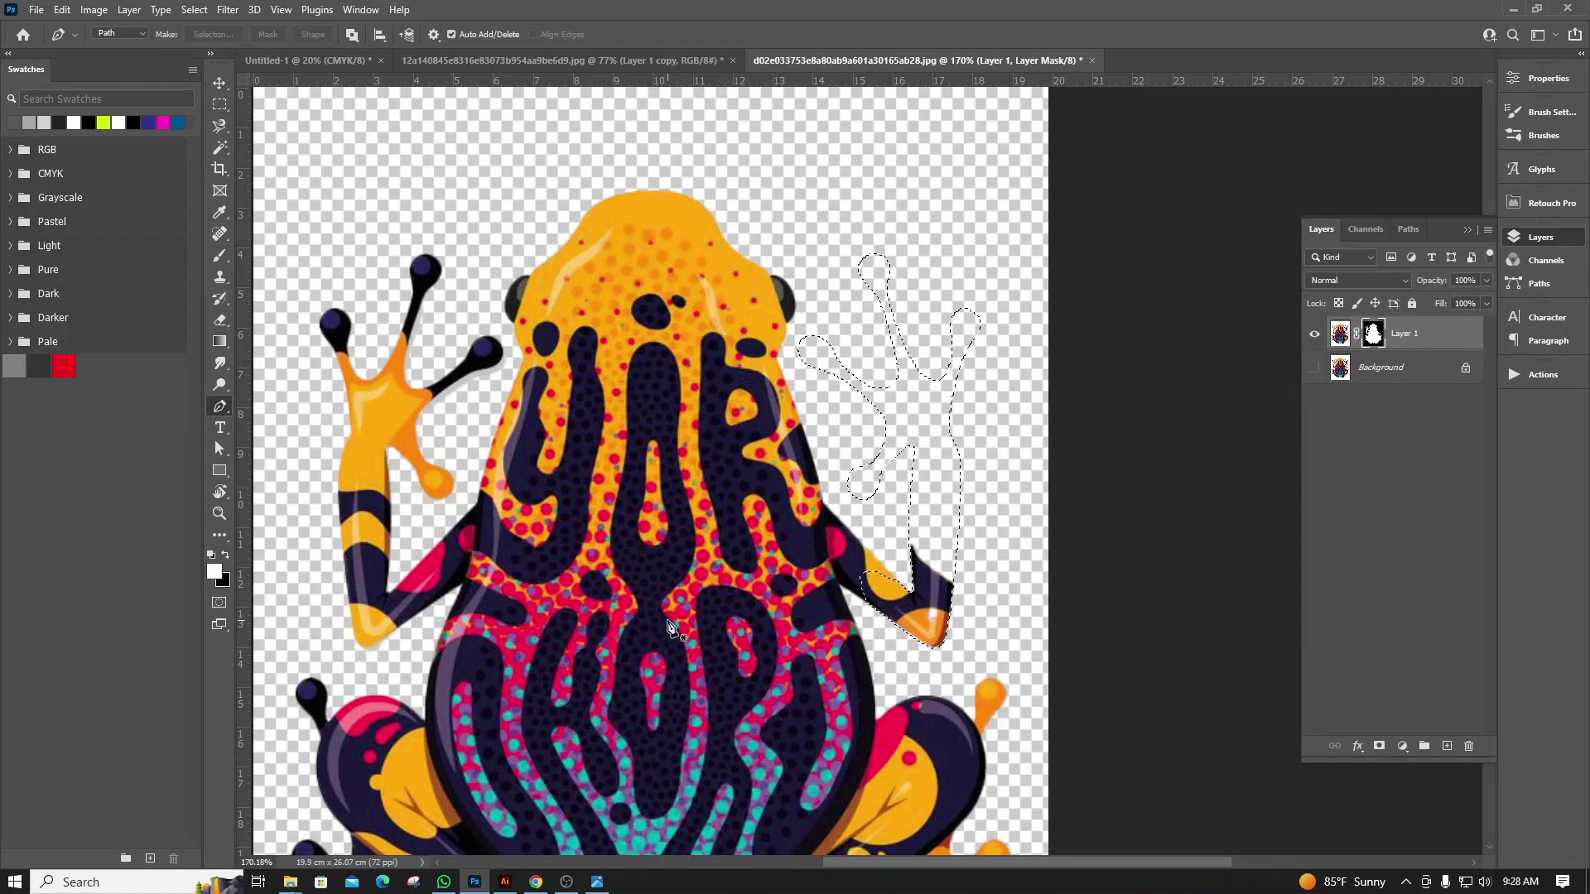
# Fill the mask selection with white to reveal the frog's right arm
pyautogui.hotkey('alt', 'BackSpace')
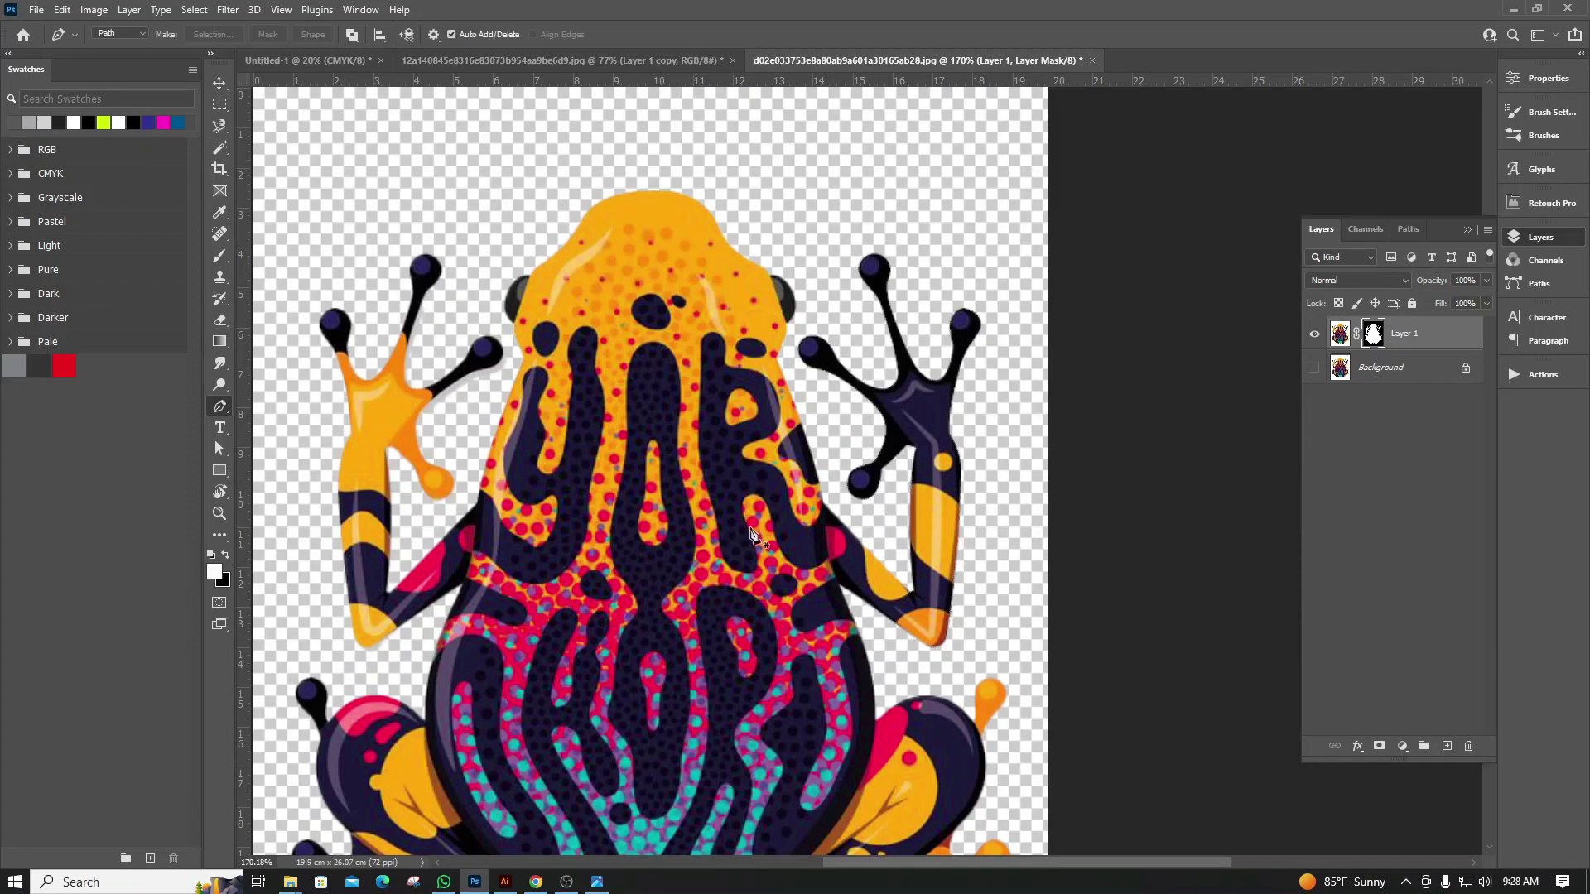
pyautogui.scroll(-5, 792, 495)
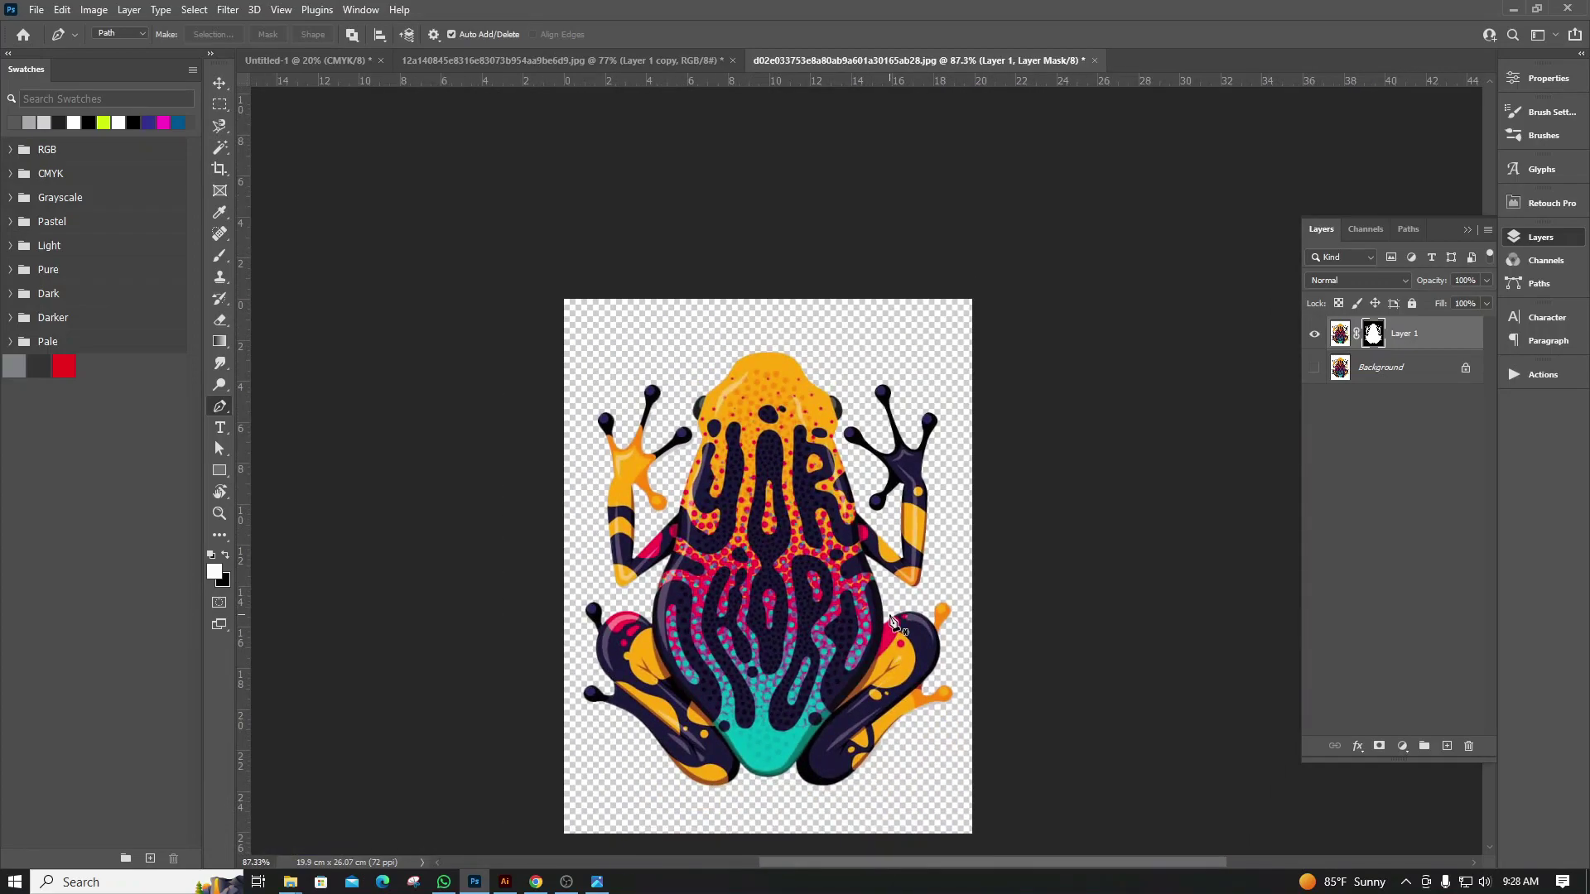
pyautogui.scroll(1, 820, 596)
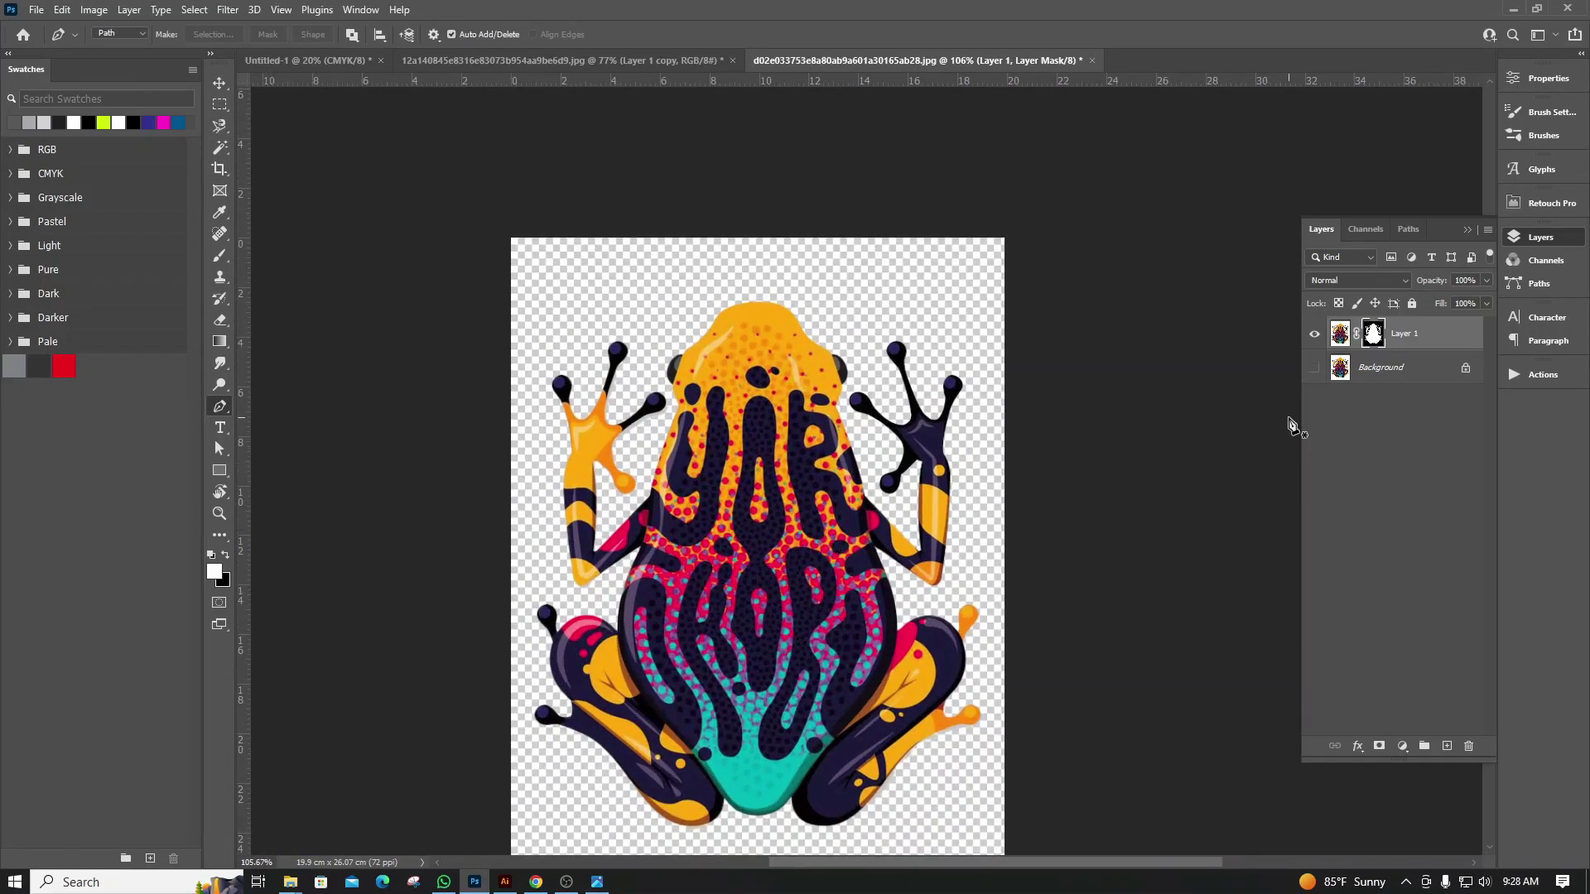
# Duplicate the frog layer, hide the original, and apply the copy's mask into its pixels
pyautogui.click(1436, 335)
pyautogui.hotkey('ctrl', 'j')
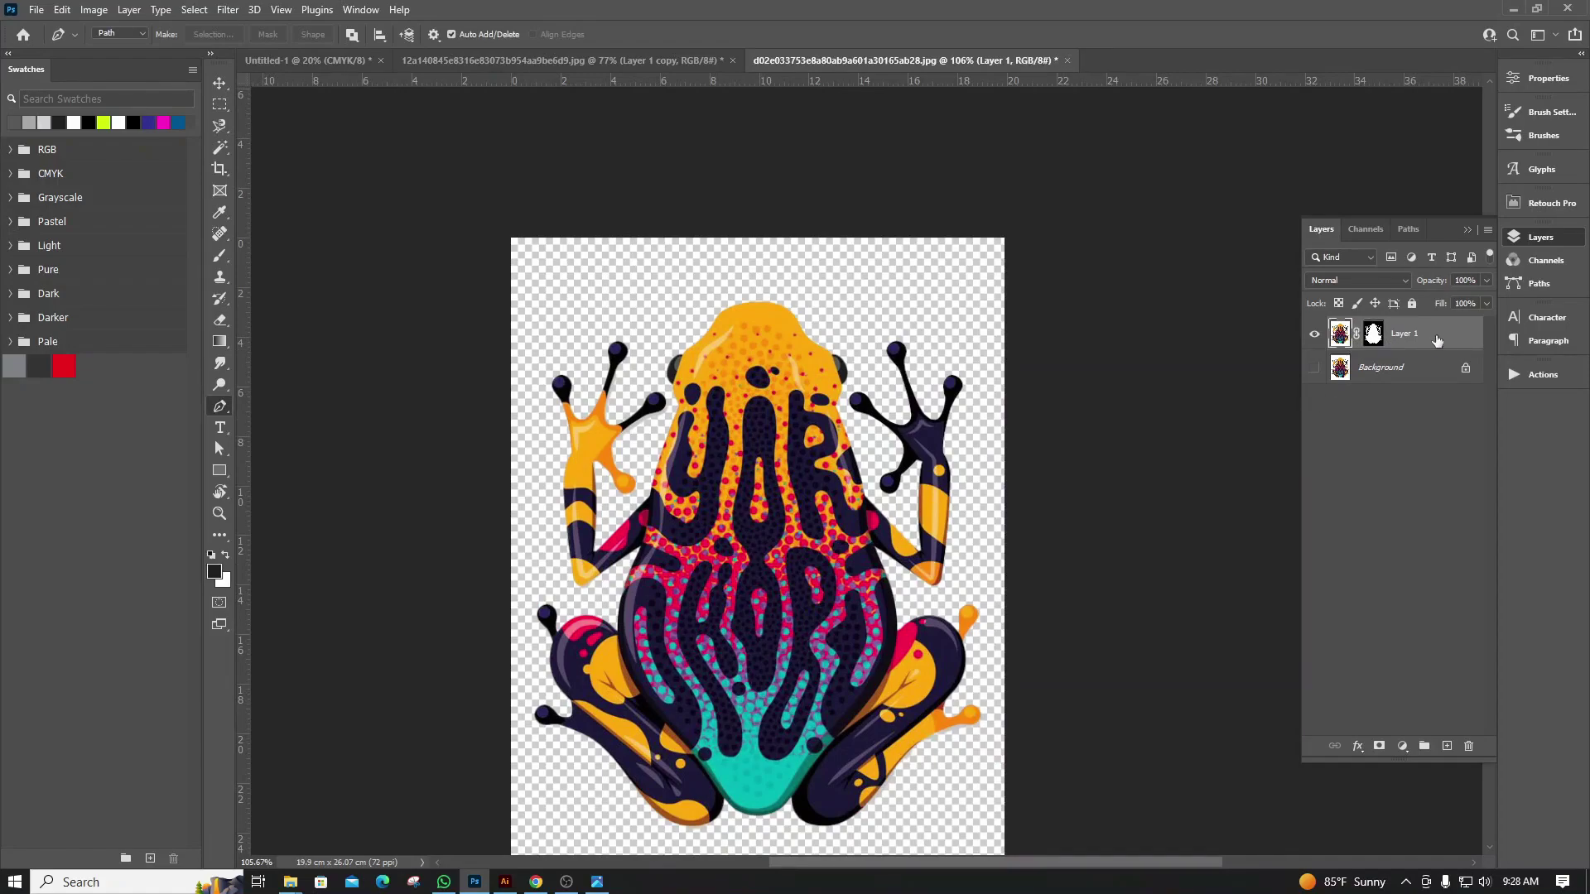
pyautogui.click(1314, 367)
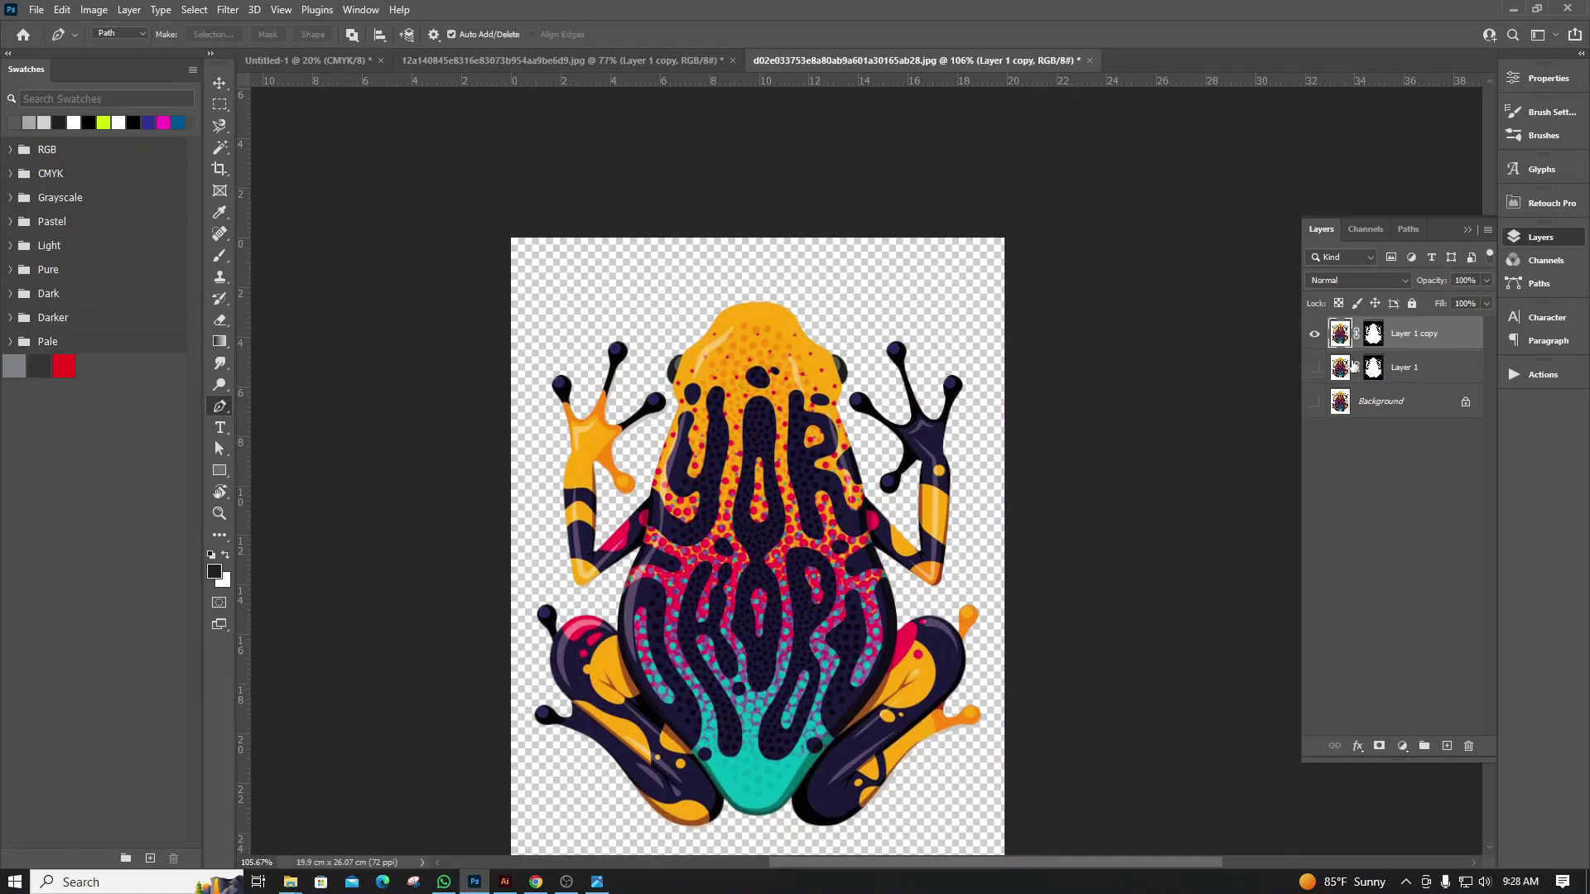
pyautogui.click(1373, 332)
pyautogui.click(1467, 747)
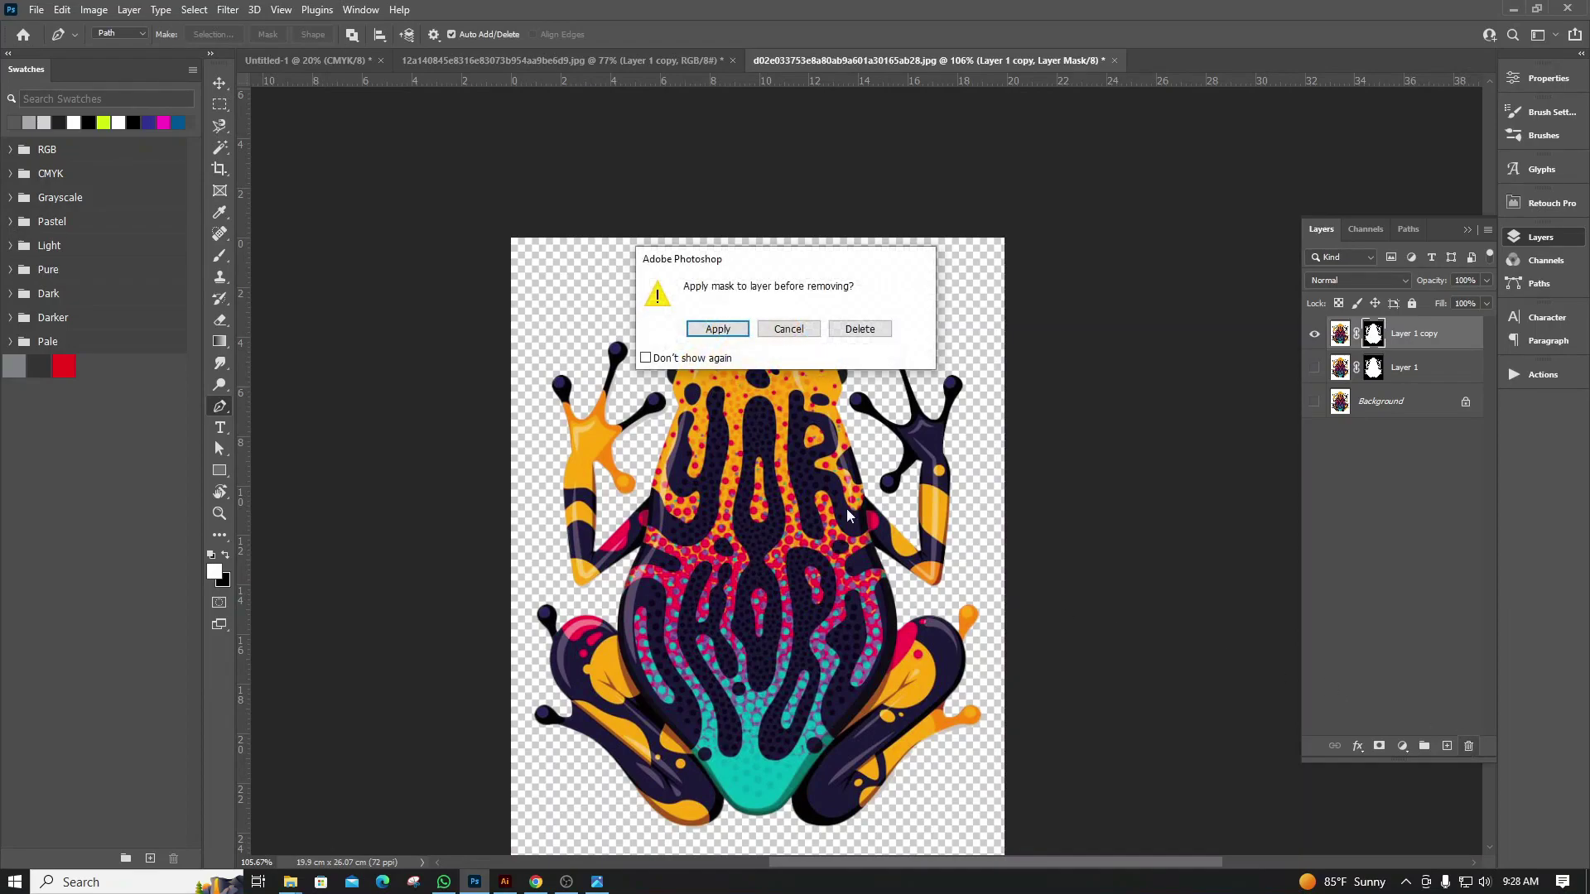
pyautogui.click(728, 333)
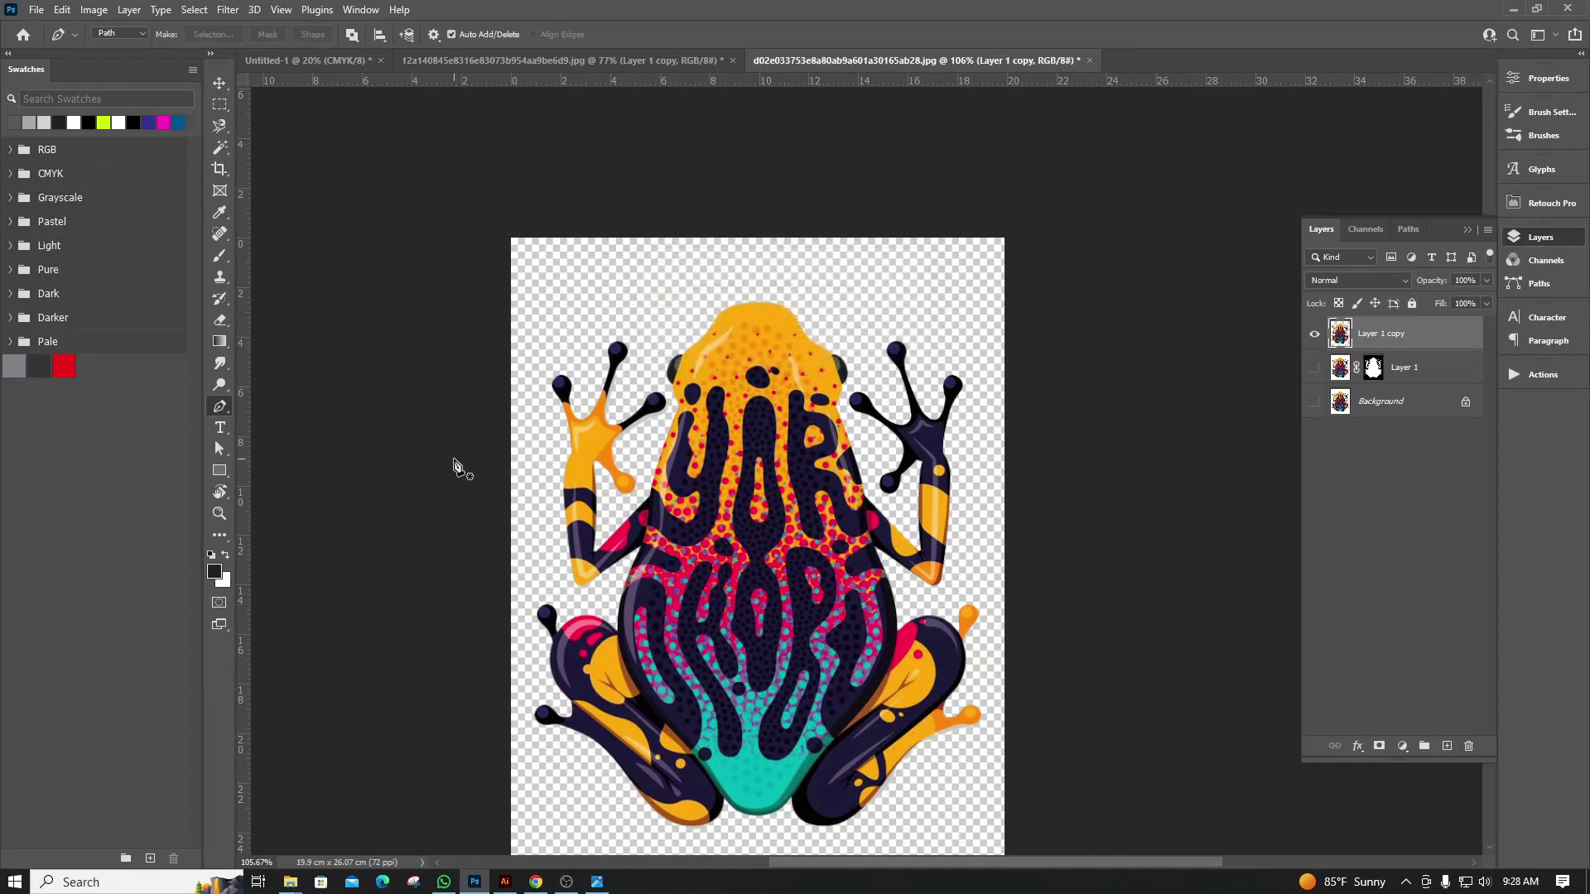
pyautogui.press('v')
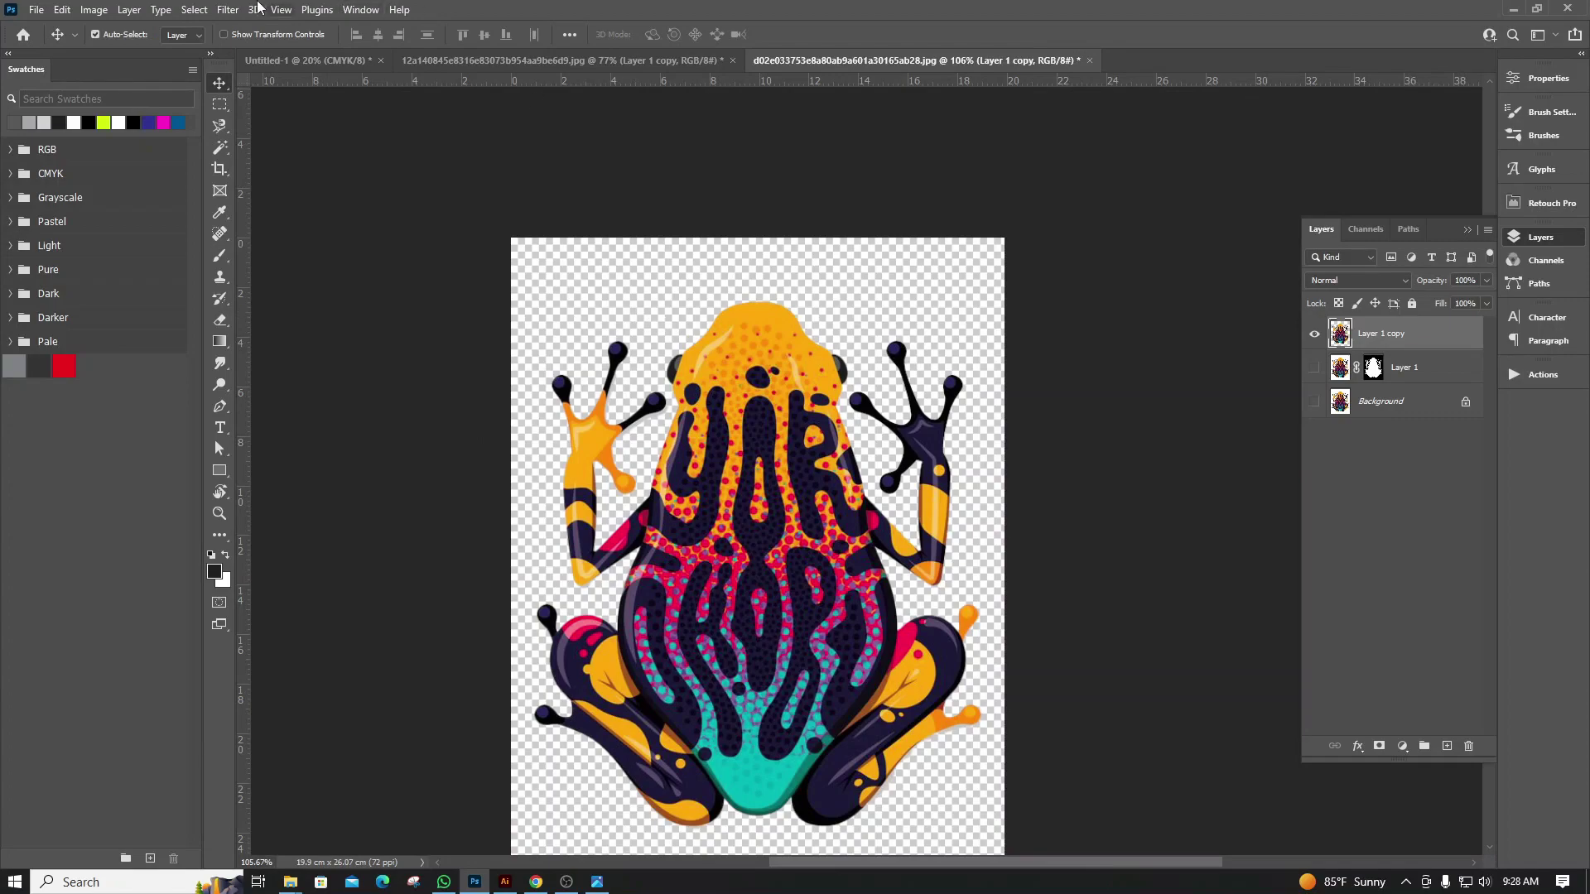
# Reapply the last Camera Raw filter to the duplicated frog layer
pyautogui.click(229, 10)
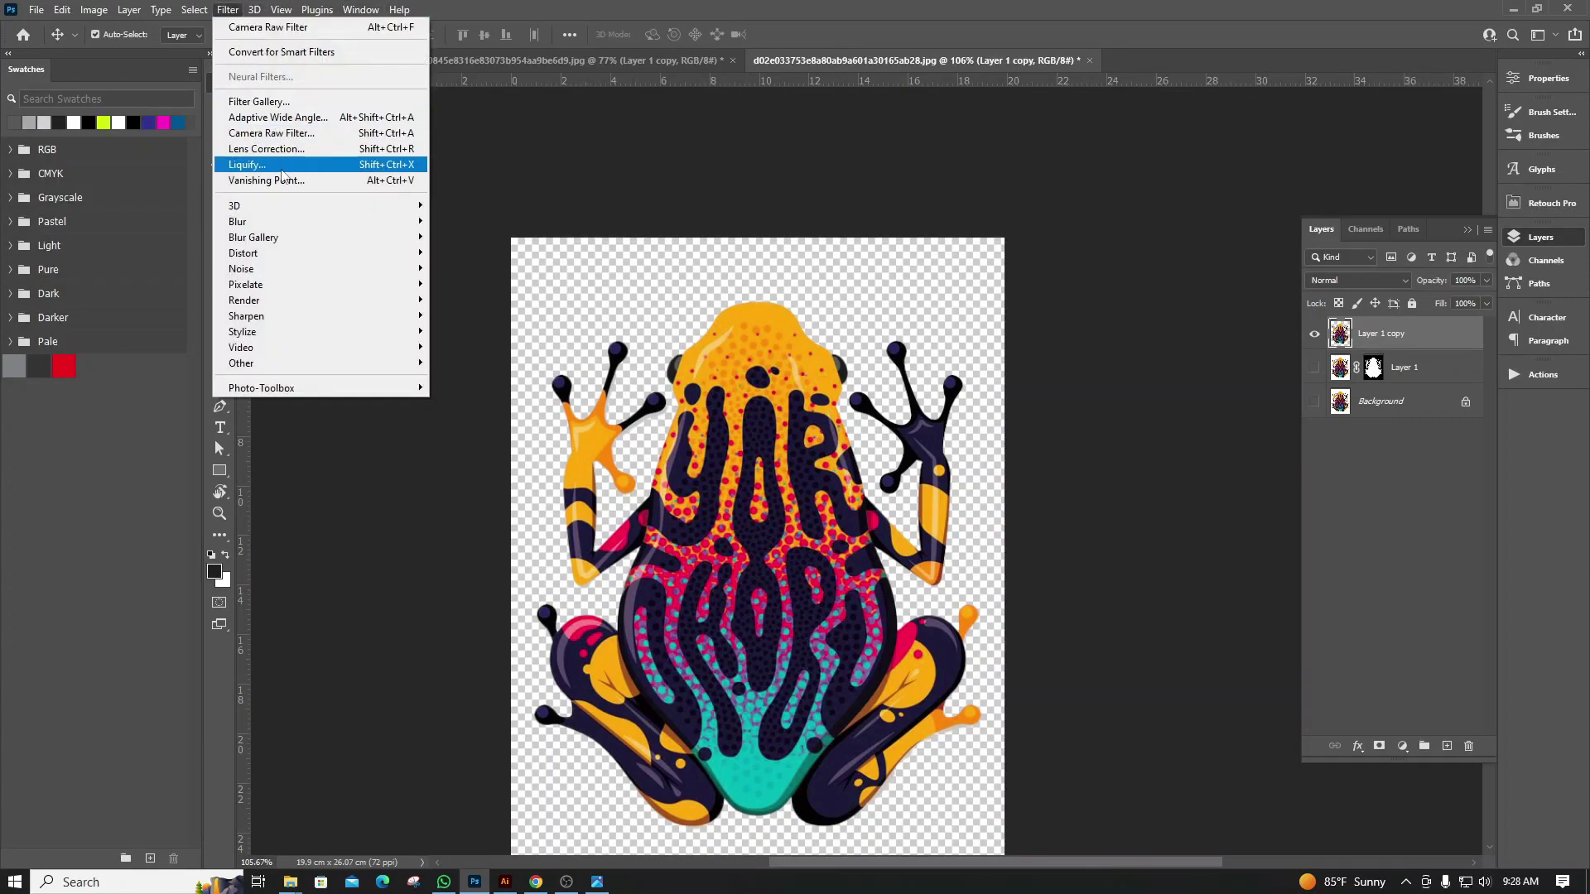
pyautogui.click(290, 29)
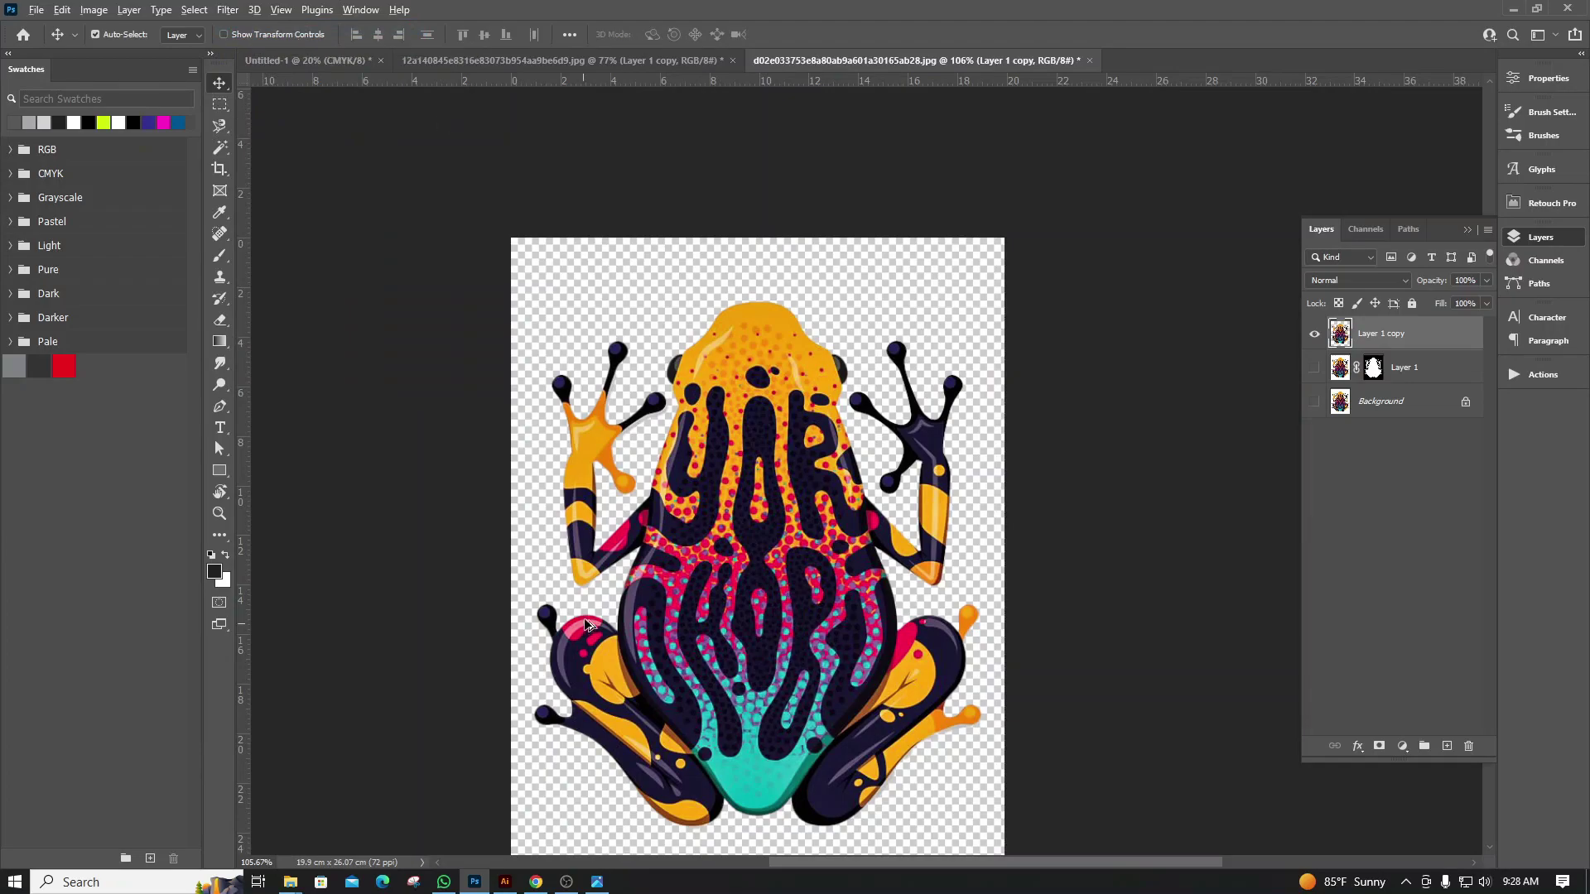
pyautogui.scroll(3, 796, 567)
pyautogui.scroll(2, 795, 567)
pyautogui.scroll(-3, 796, 567)
pyautogui.scroll(-1, 750, 569)
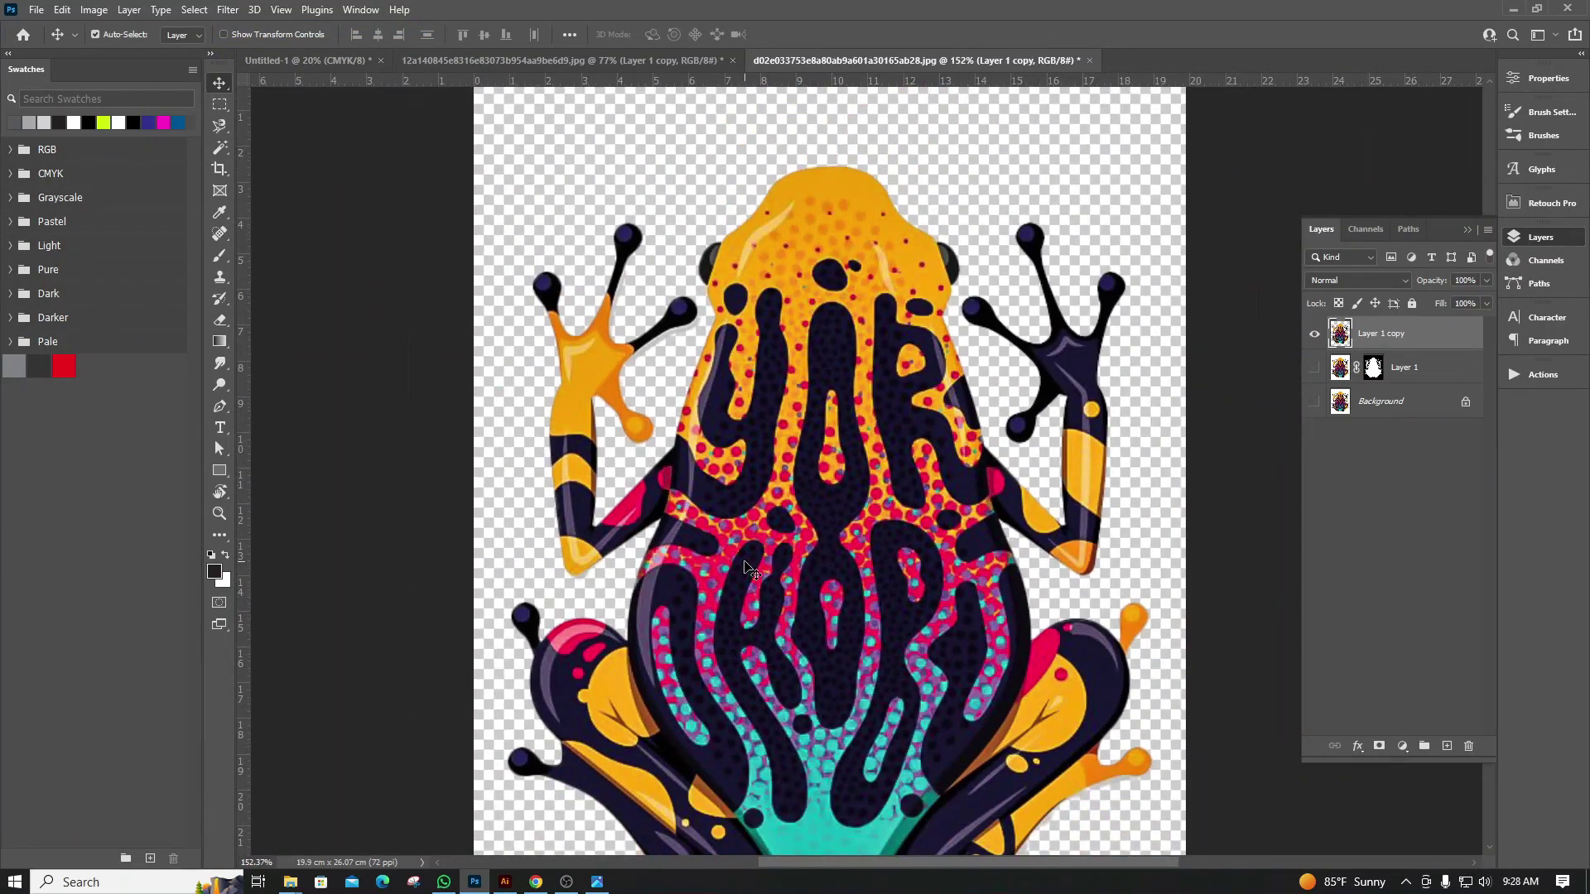
pyautogui.click(242, 7)
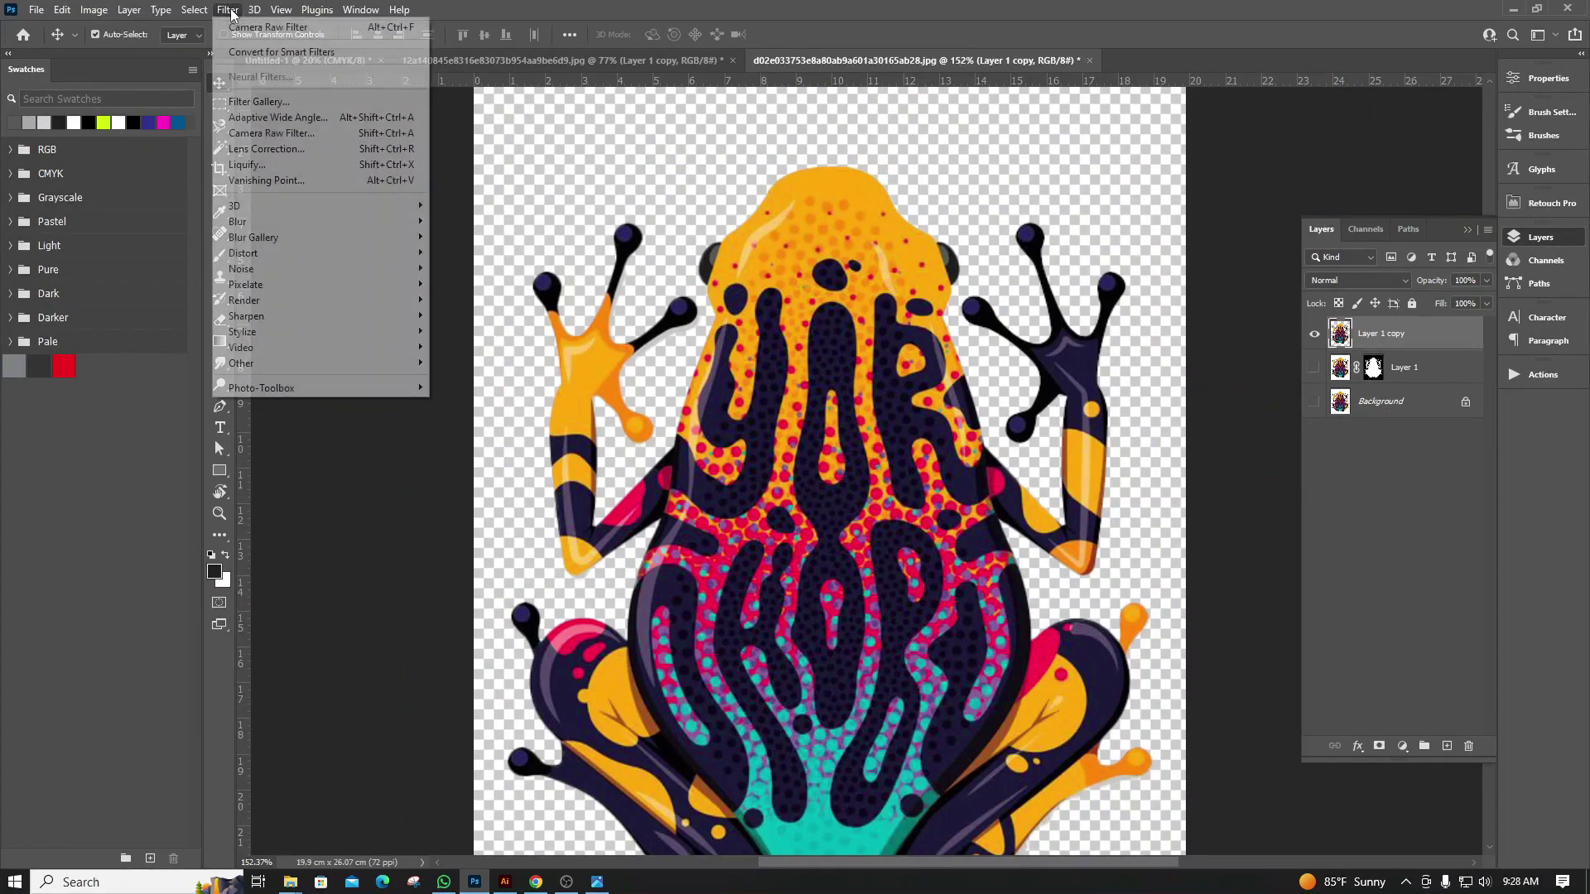
# In Camera Raw set Clarity +21, Contrast +16, Highlights +67, Shadows +13, Blacks -37, Exposure +0.20
pyautogui.click(282, 133)
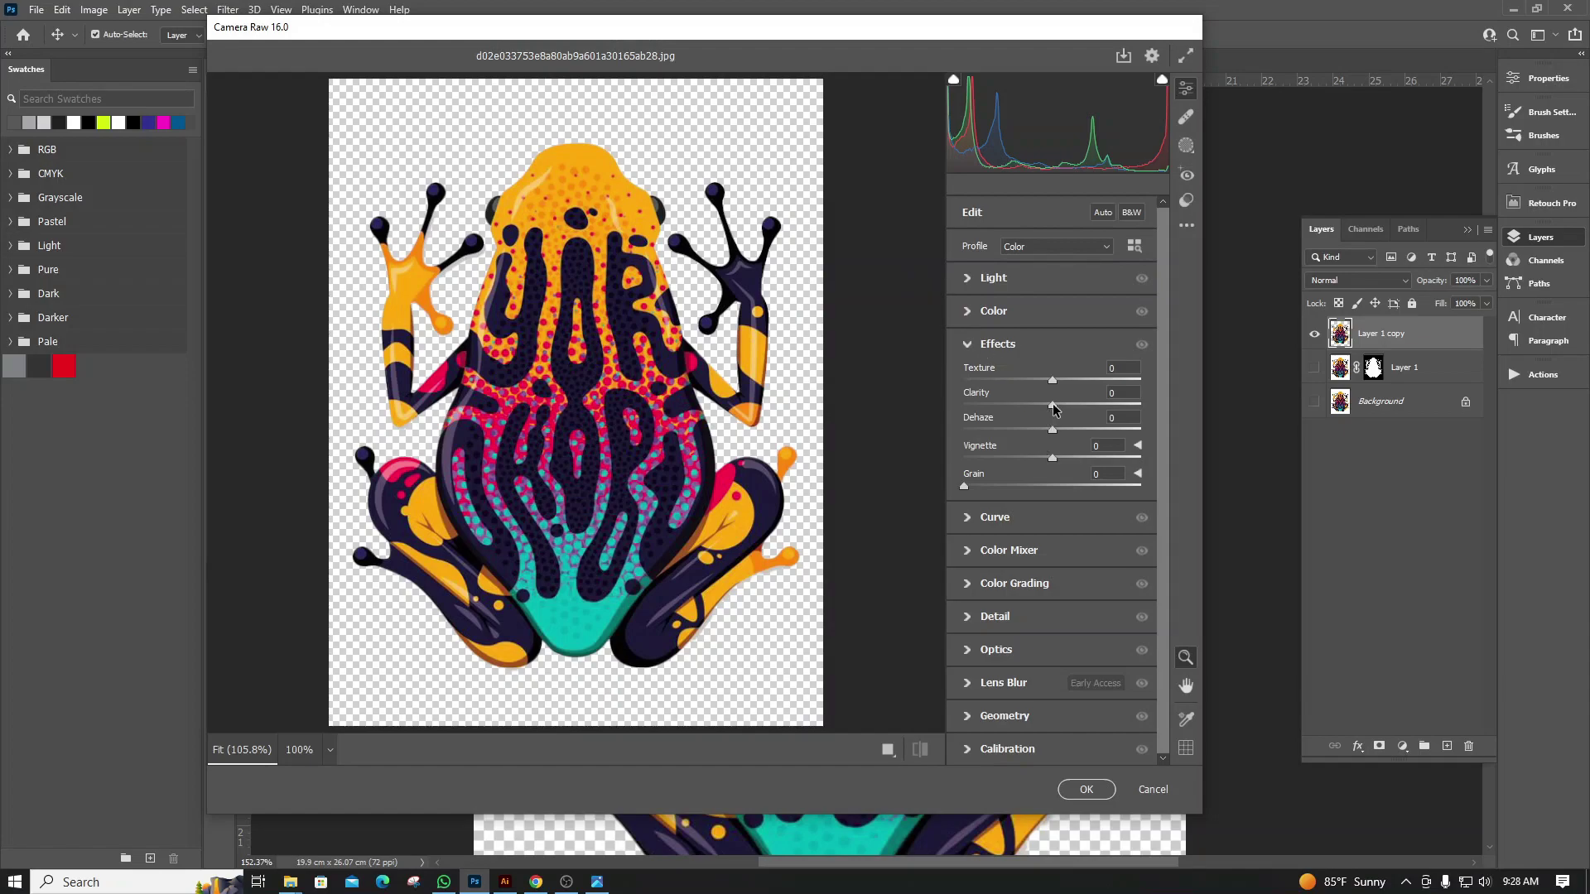
pyautogui.moveTo(1052, 404); pyautogui.dragTo(1073, 406)
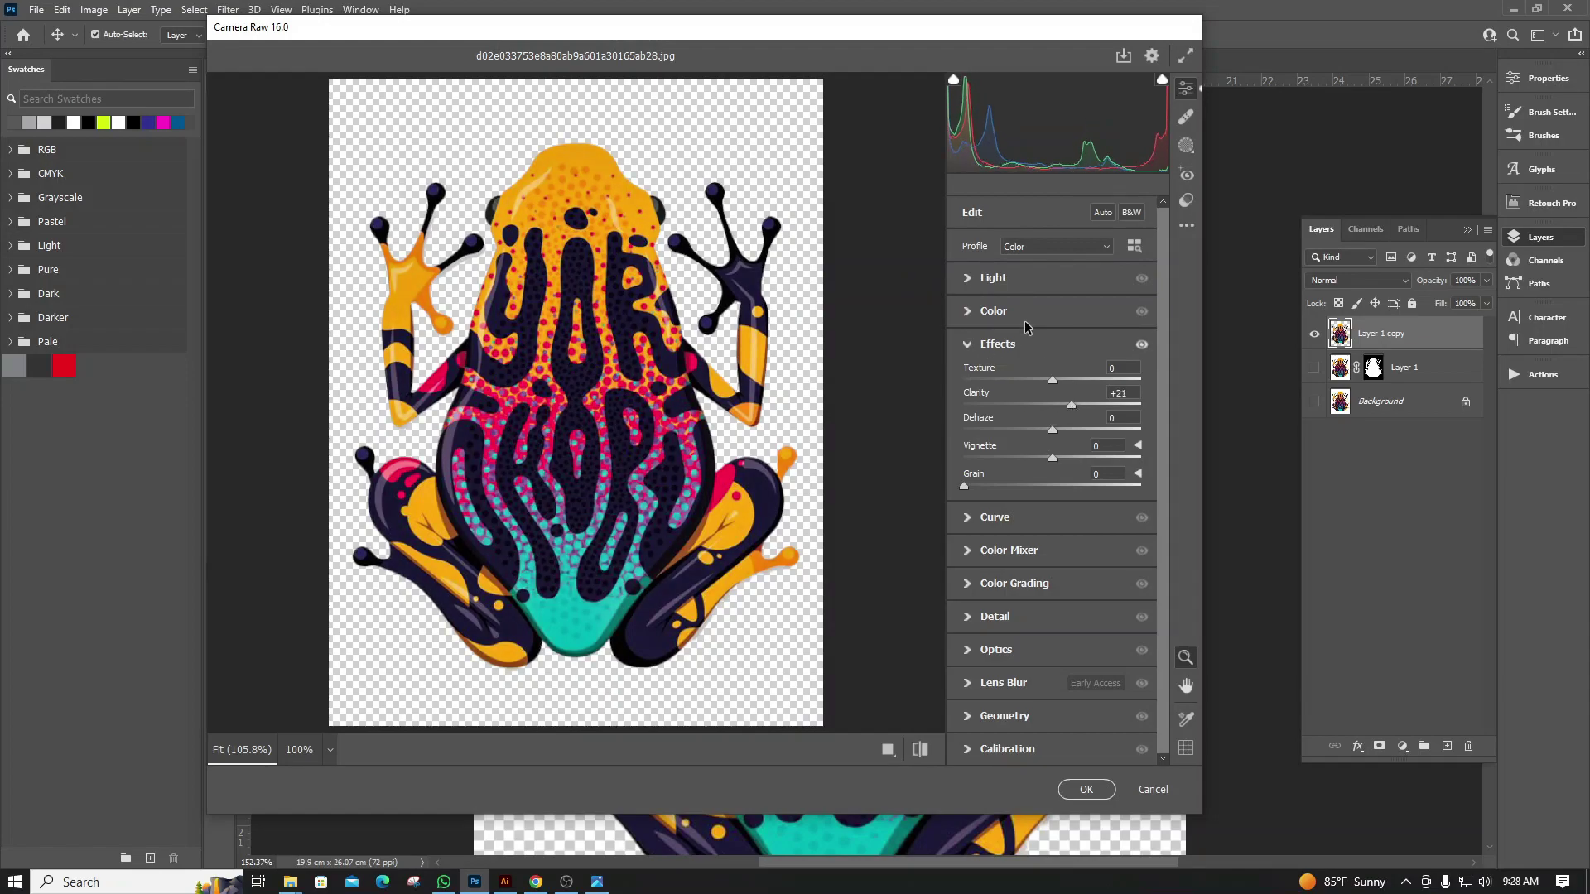
pyautogui.click(966, 282)
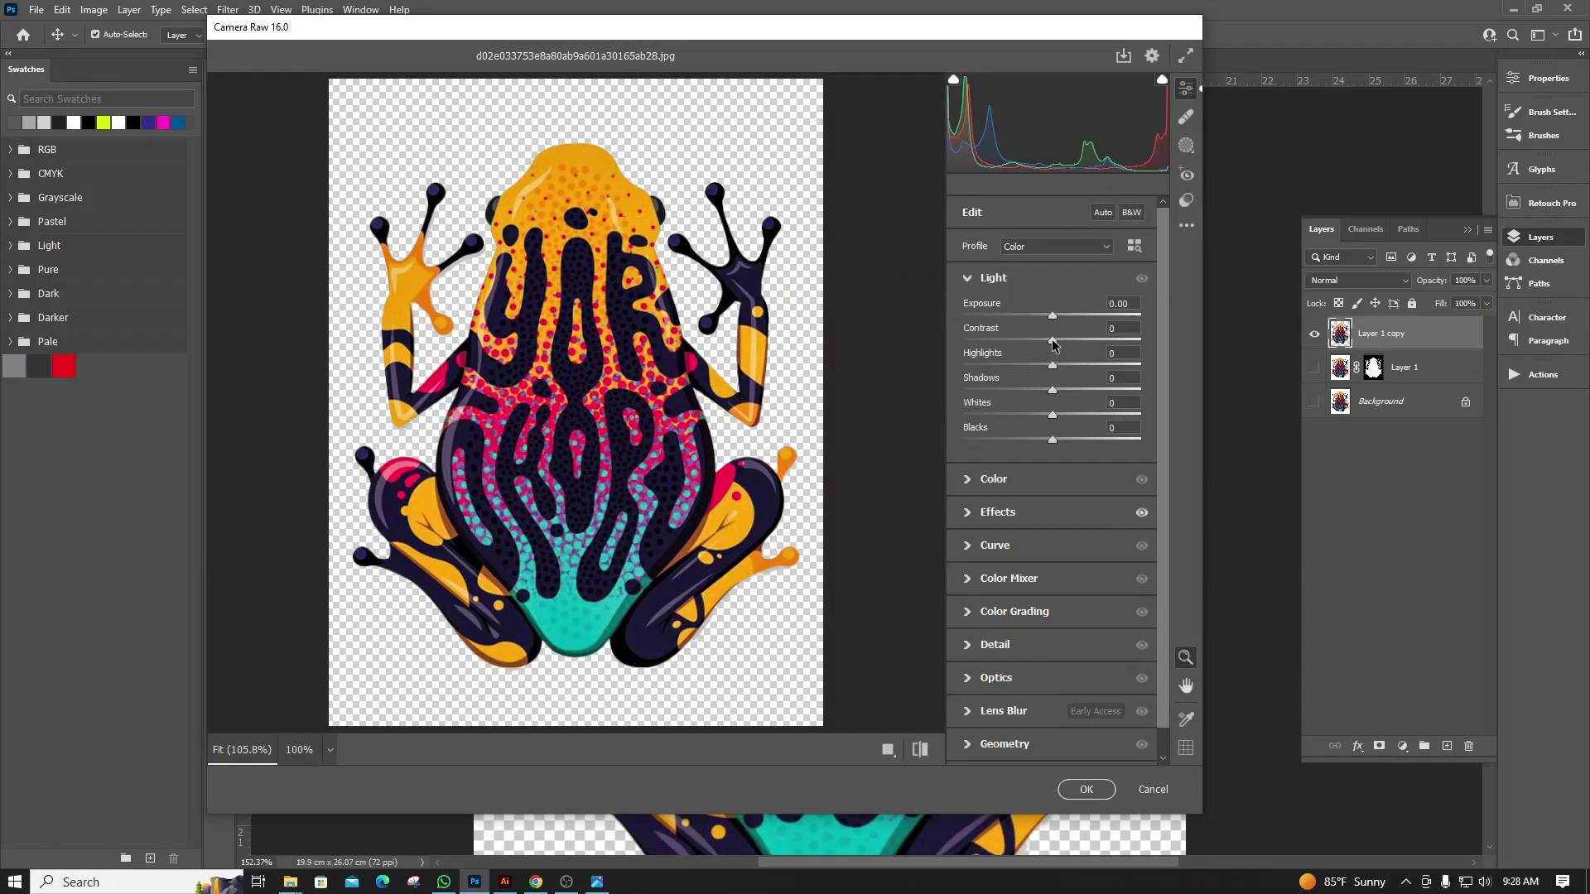
pyautogui.moveTo(1052, 341); pyautogui.dragTo(1065, 346)
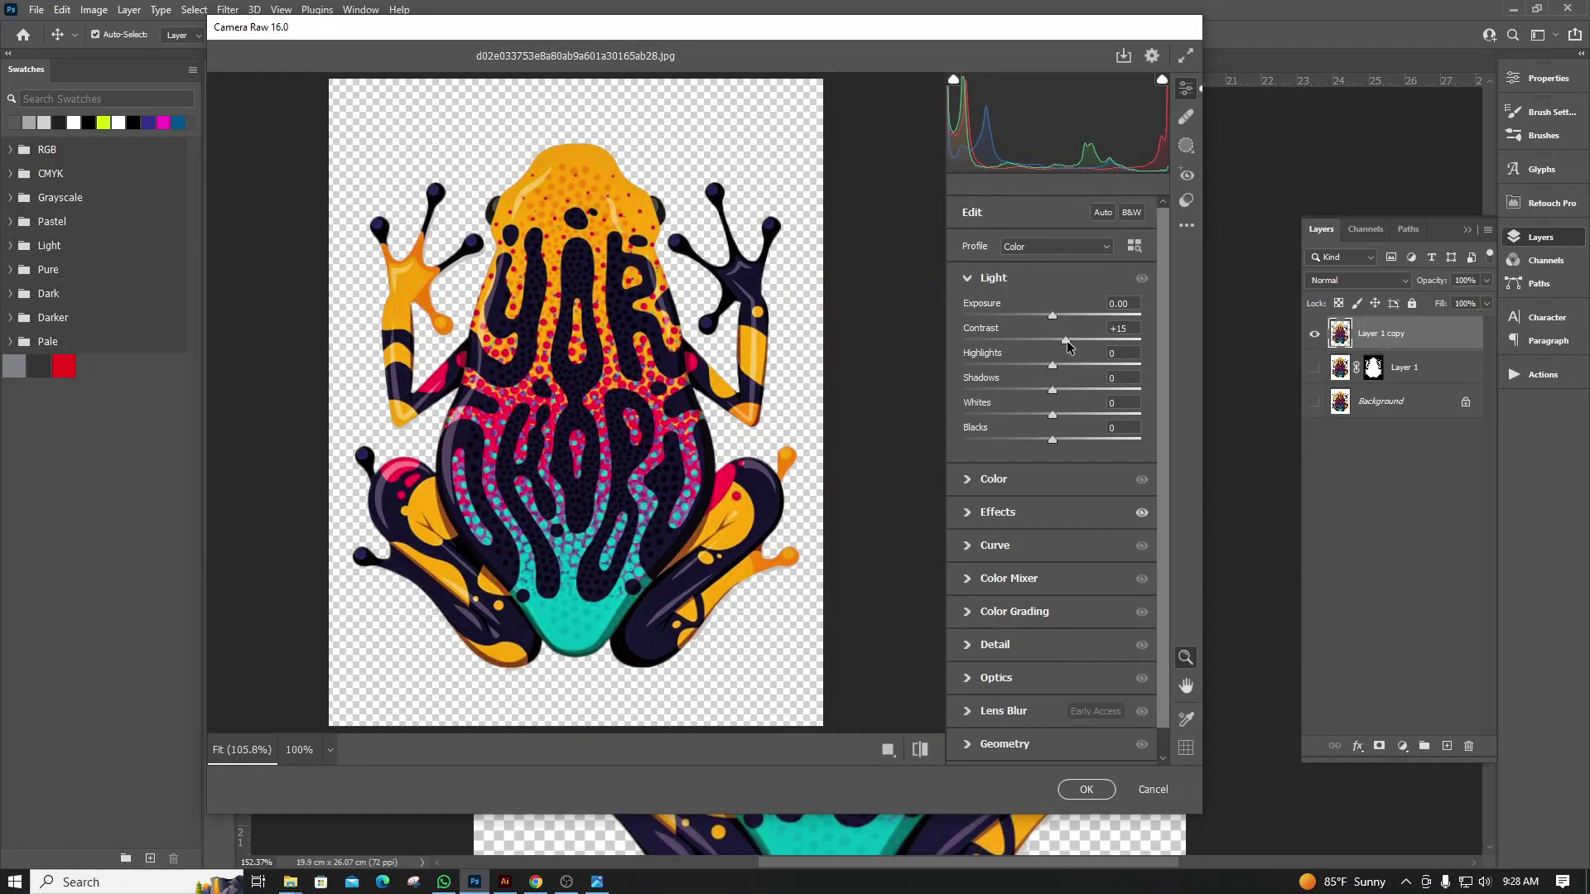
pyautogui.moveTo(1058, 367); pyautogui.dragTo(1114, 364)
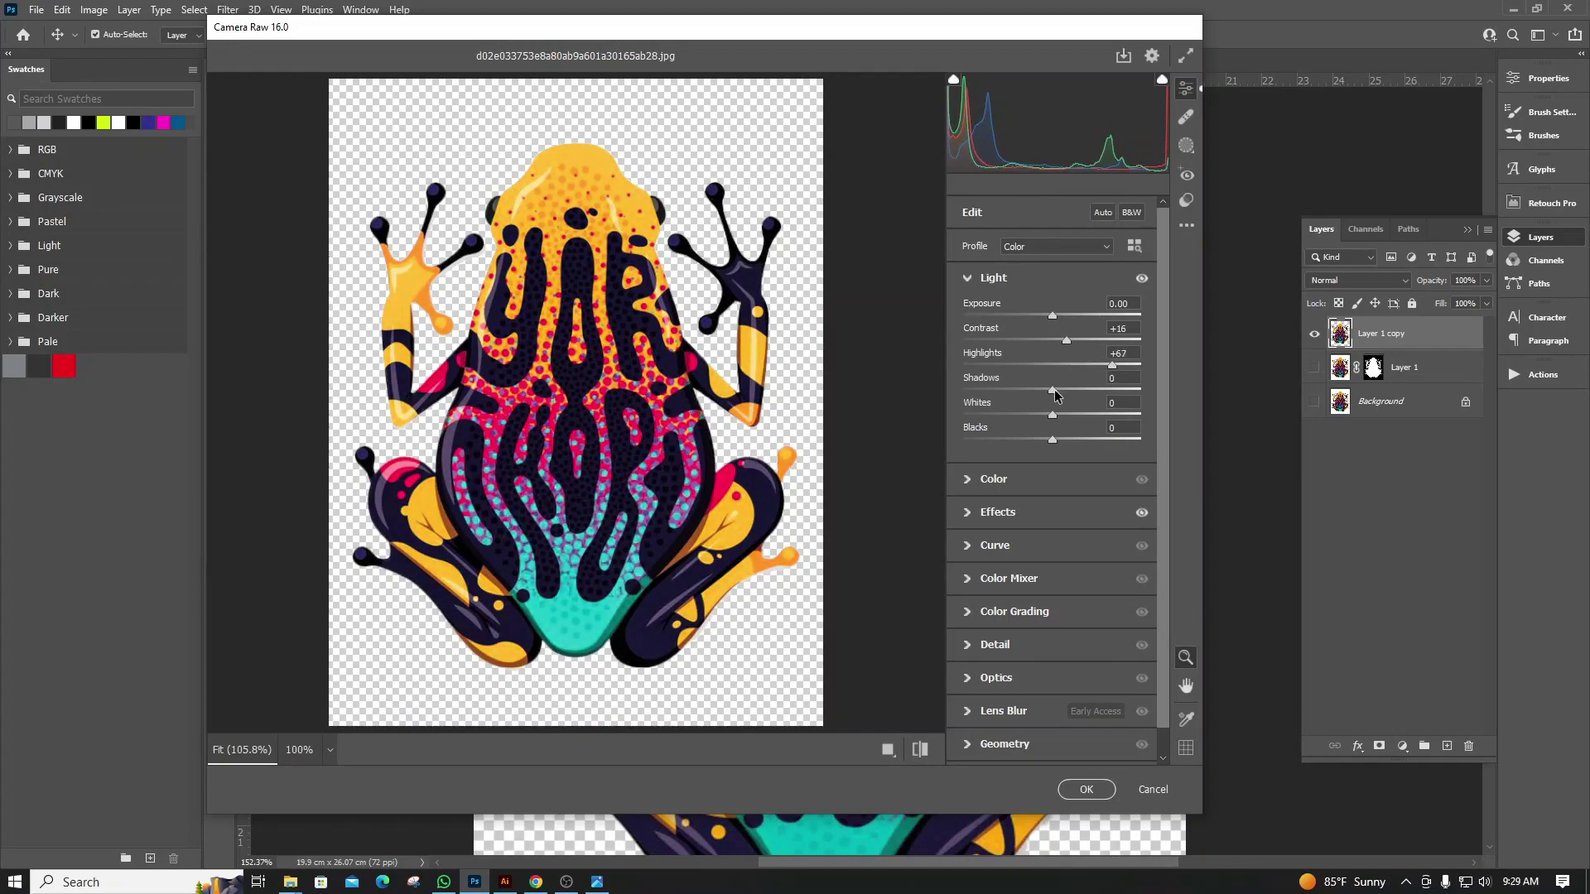
pyautogui.moveTo(1053, 396); pyautogui.dragTo(1064, 392)
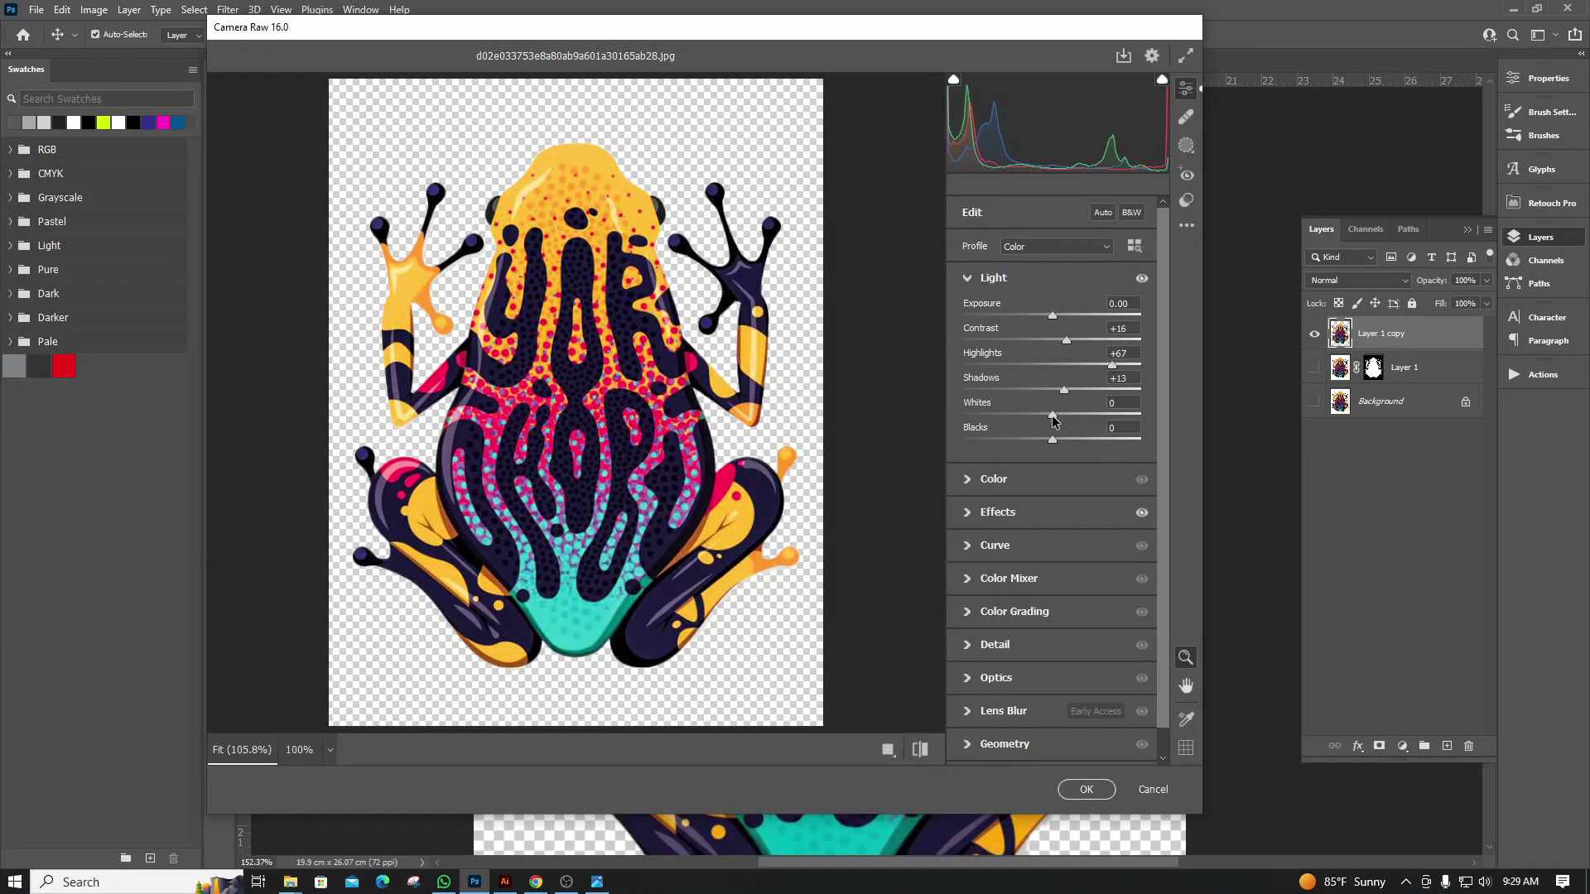
pyautogui.moveTo(1052, 440); pyautogui.dragTo(1023, 445)
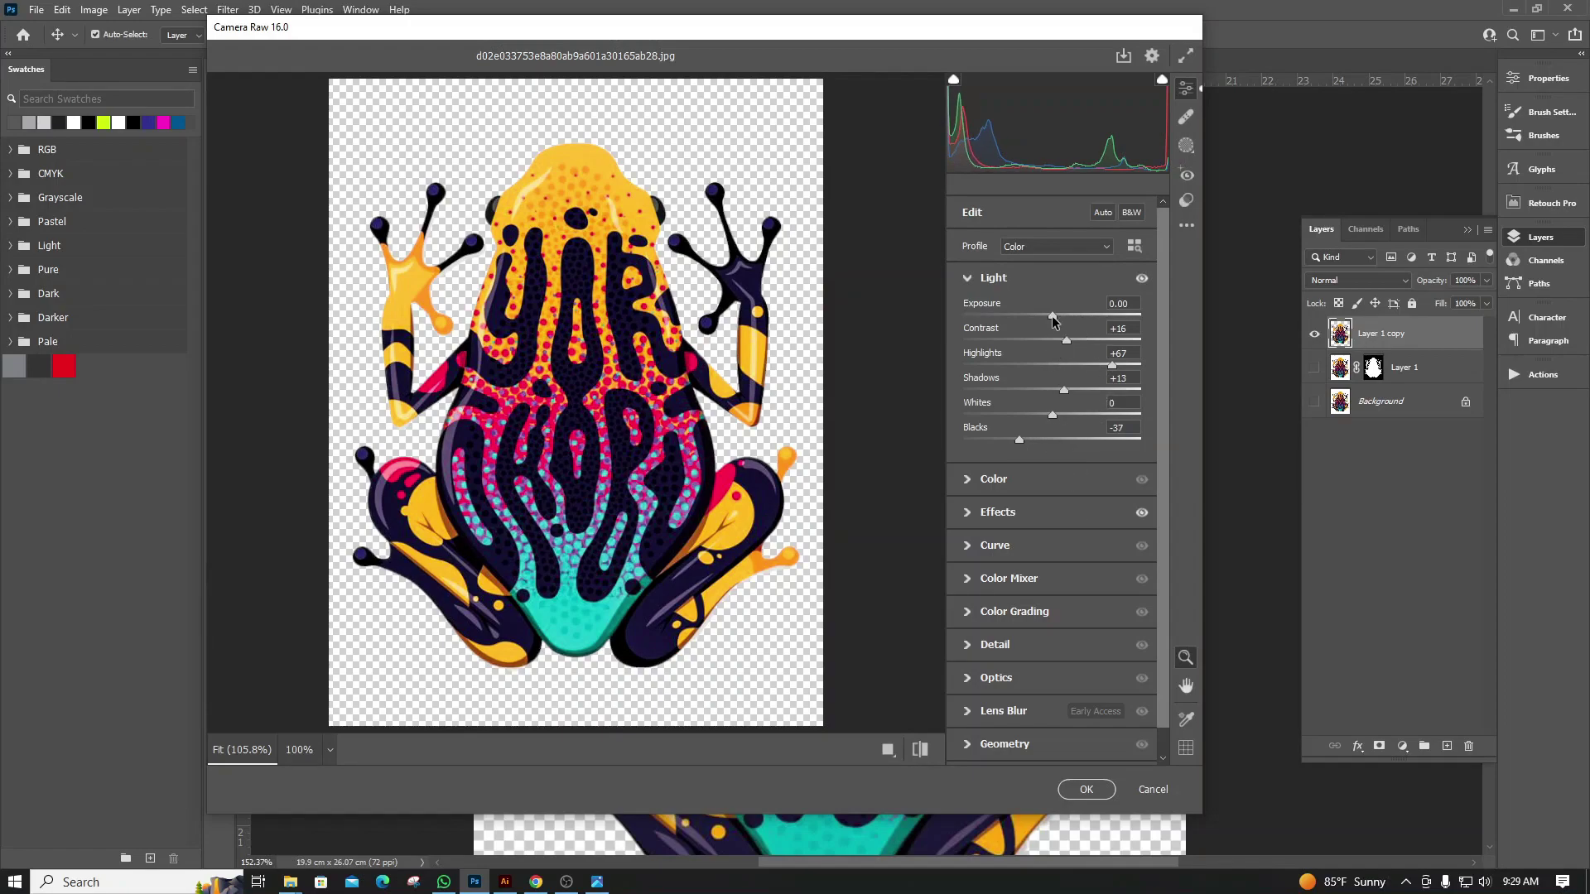
pyautogui.moveTo(1052, 318); pyautogui.dragTo(1056, 318)
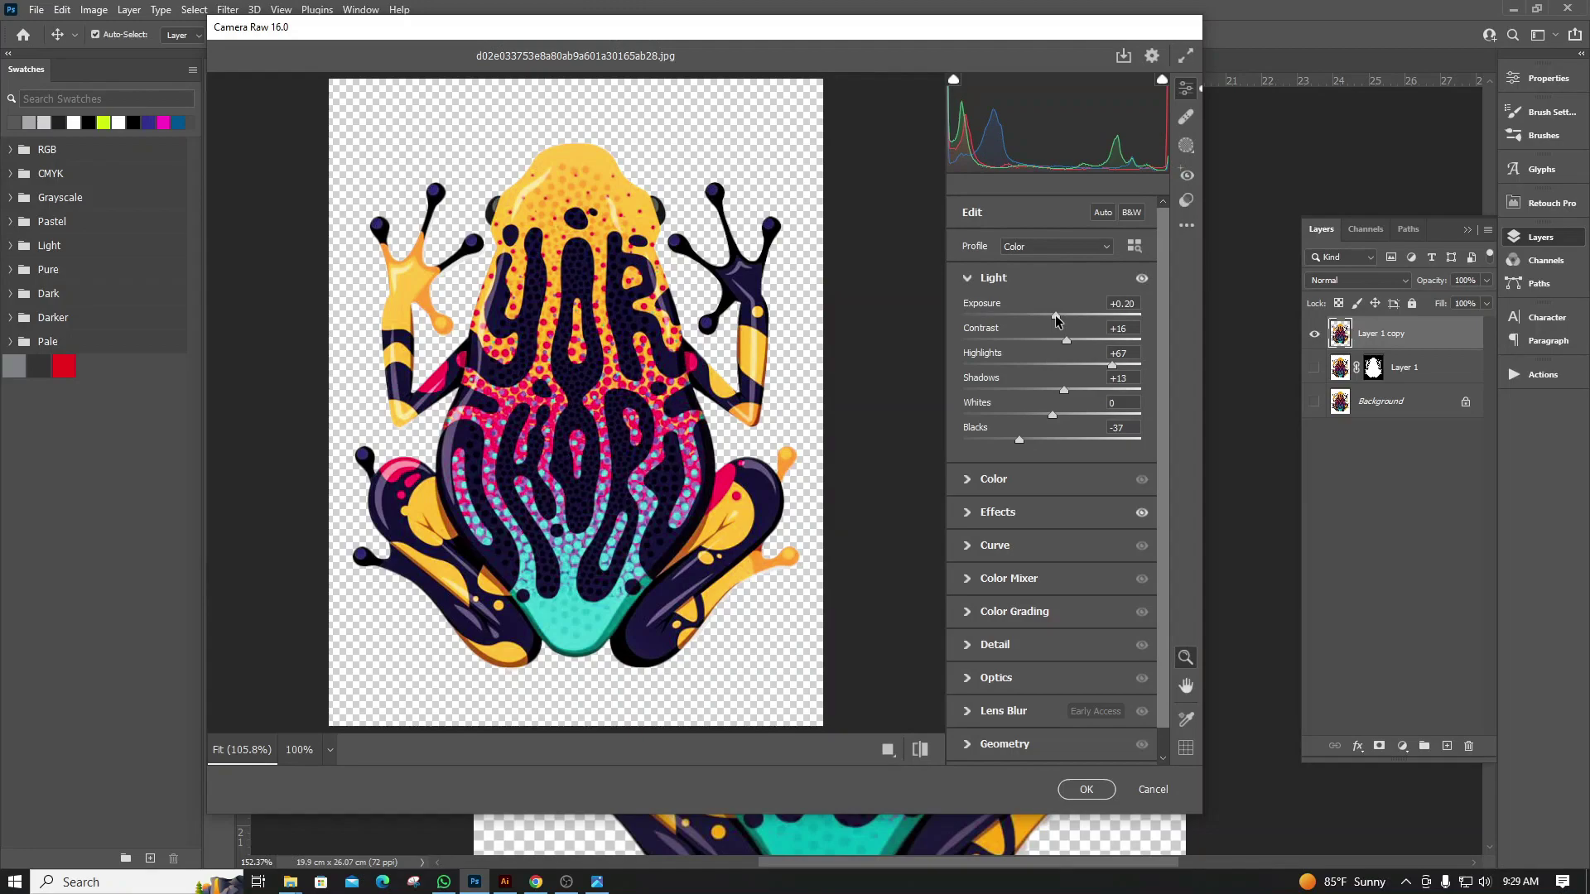
# Add noise reduction 43 and sharpening 34, then apply the Camera Raw adjustments
pyautogui.click(966, 650)
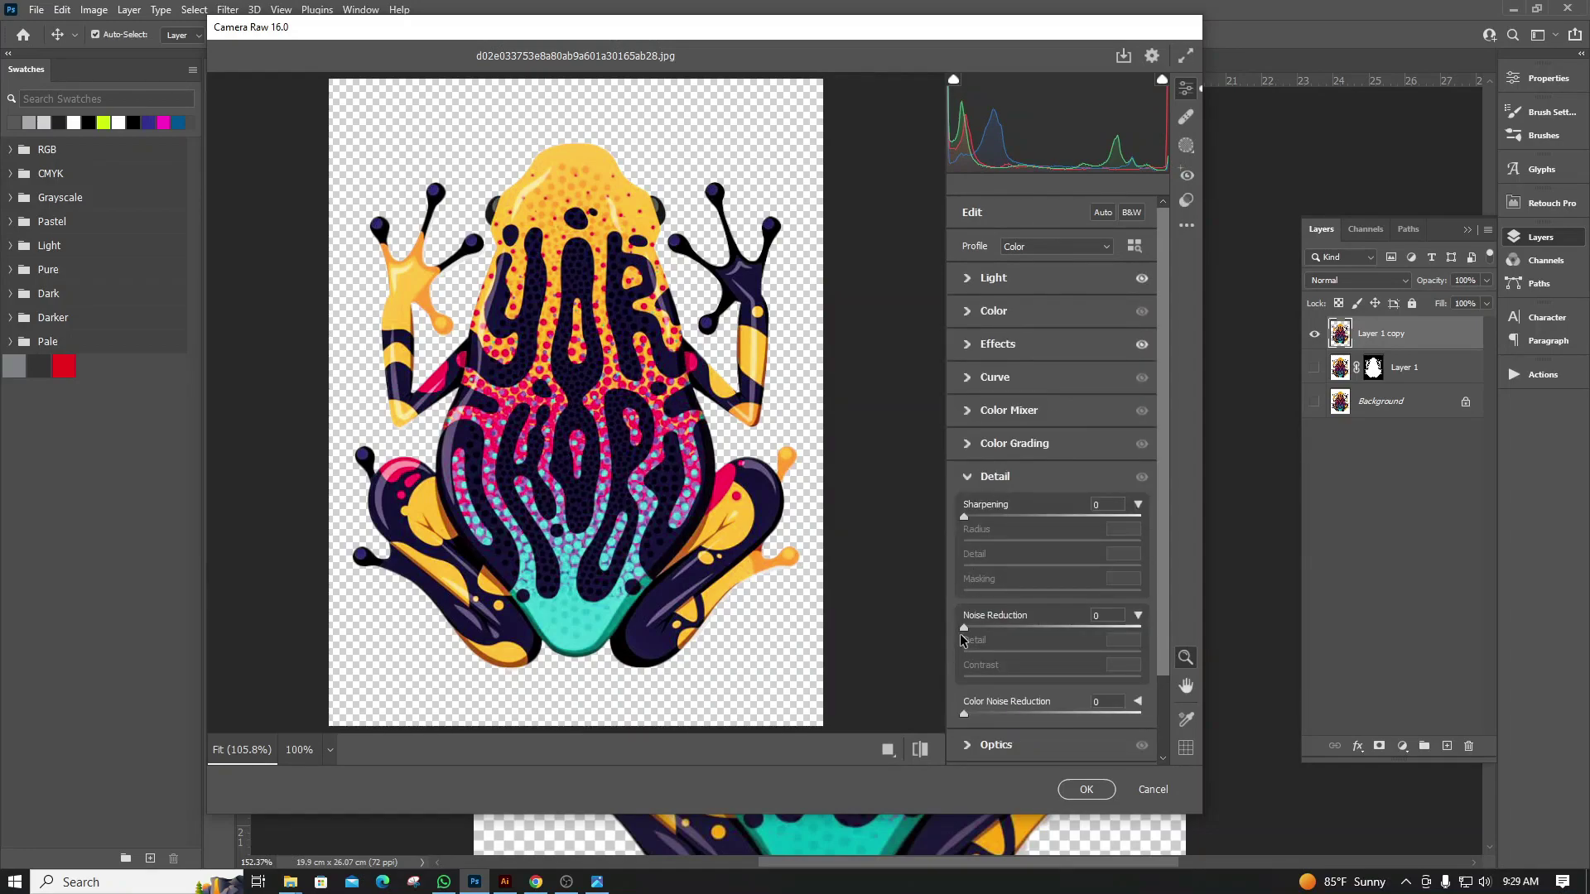
pyautogui.moveTo(963, 629); pyautogui.dragTo(1029, 623)
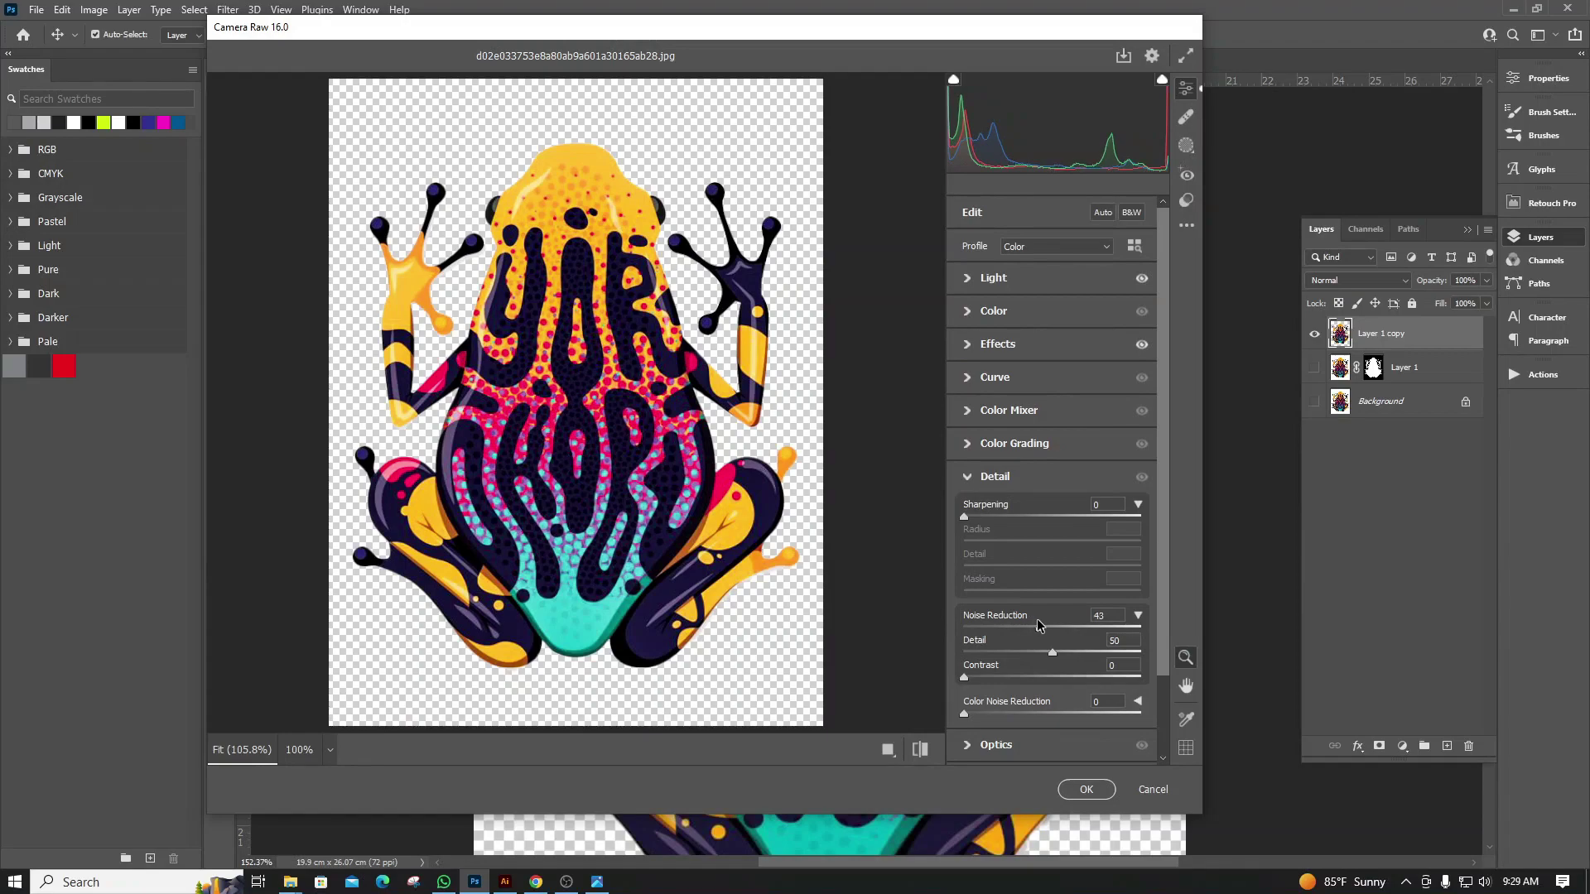
pyautogui.moveTo(964, 516); pyautogui.dragTo(1004, 517)
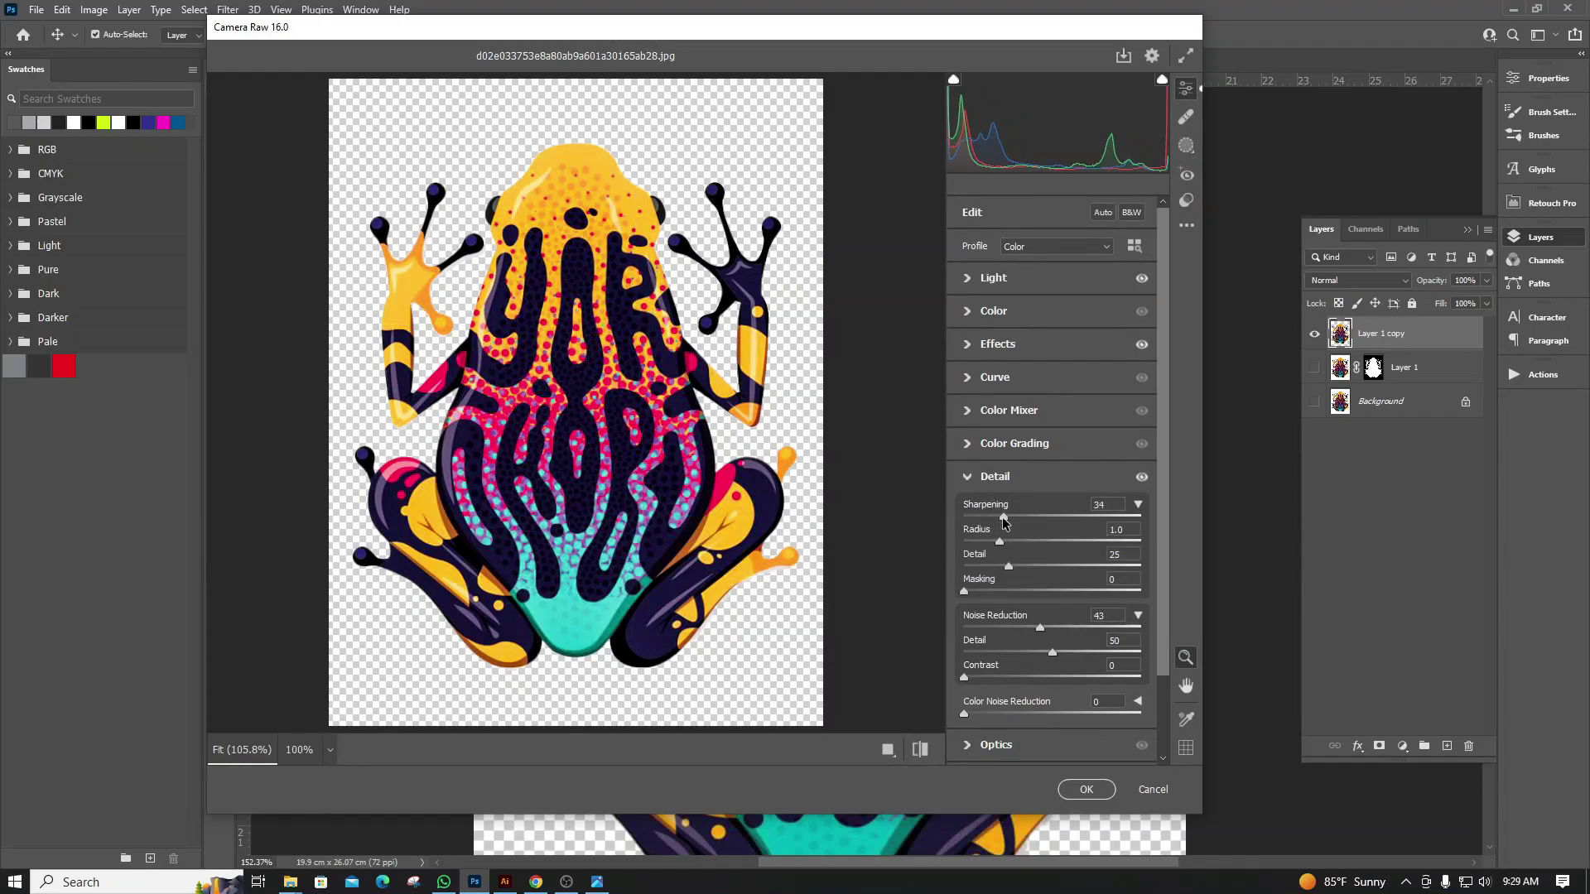
pyautogui.click(1067, 789)
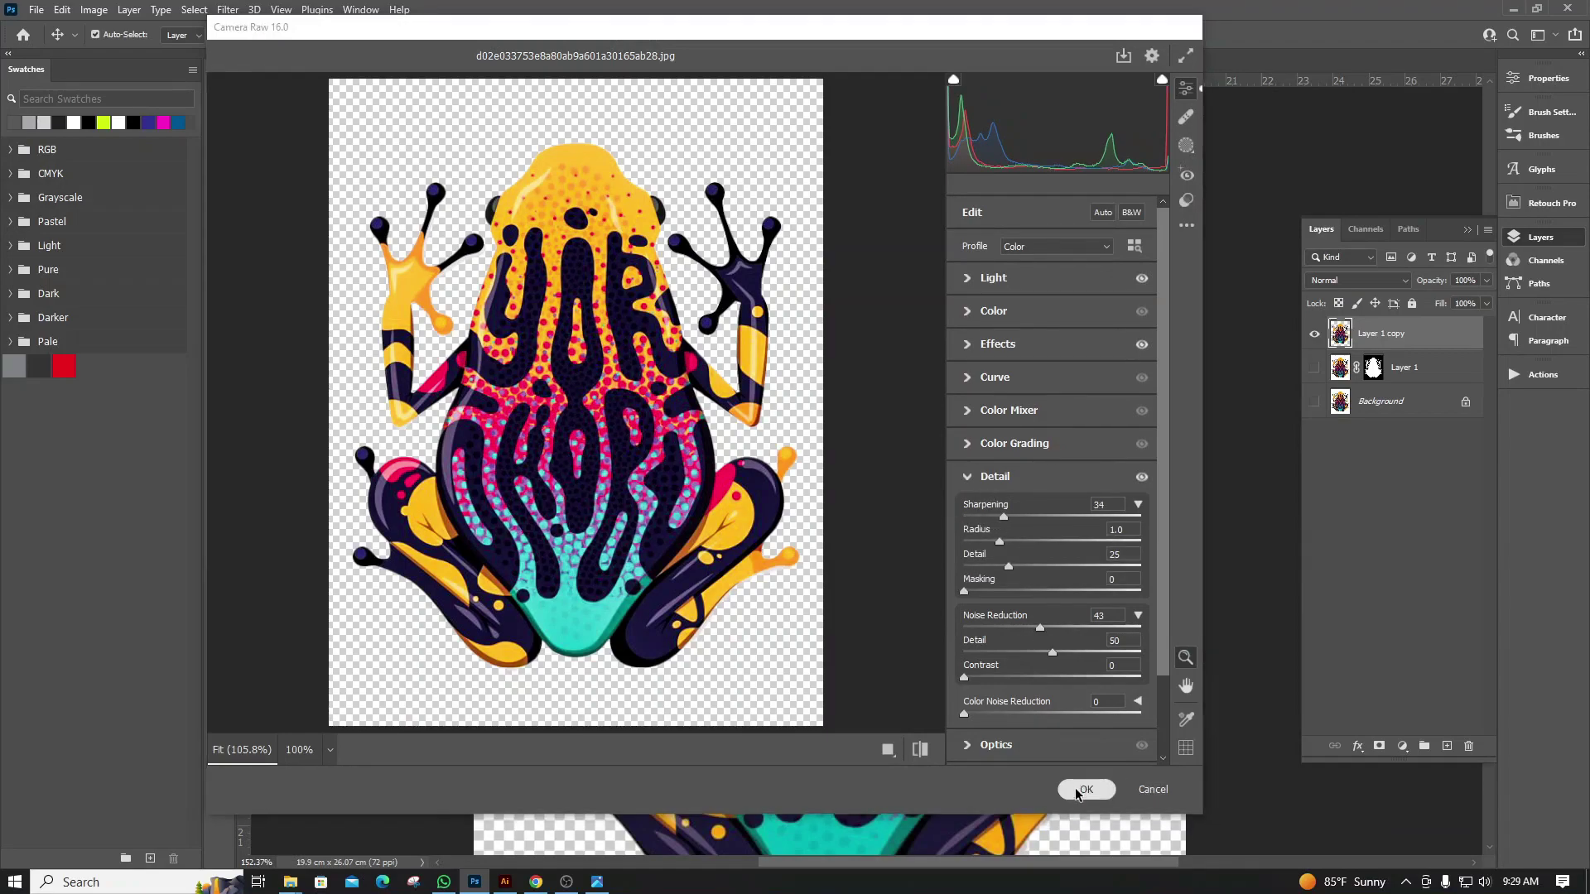
# Bring the frog into the Untitled-1 poster above Rectangle 1, shifted left and down
pyautogui.scroll(-5, 919, 485)
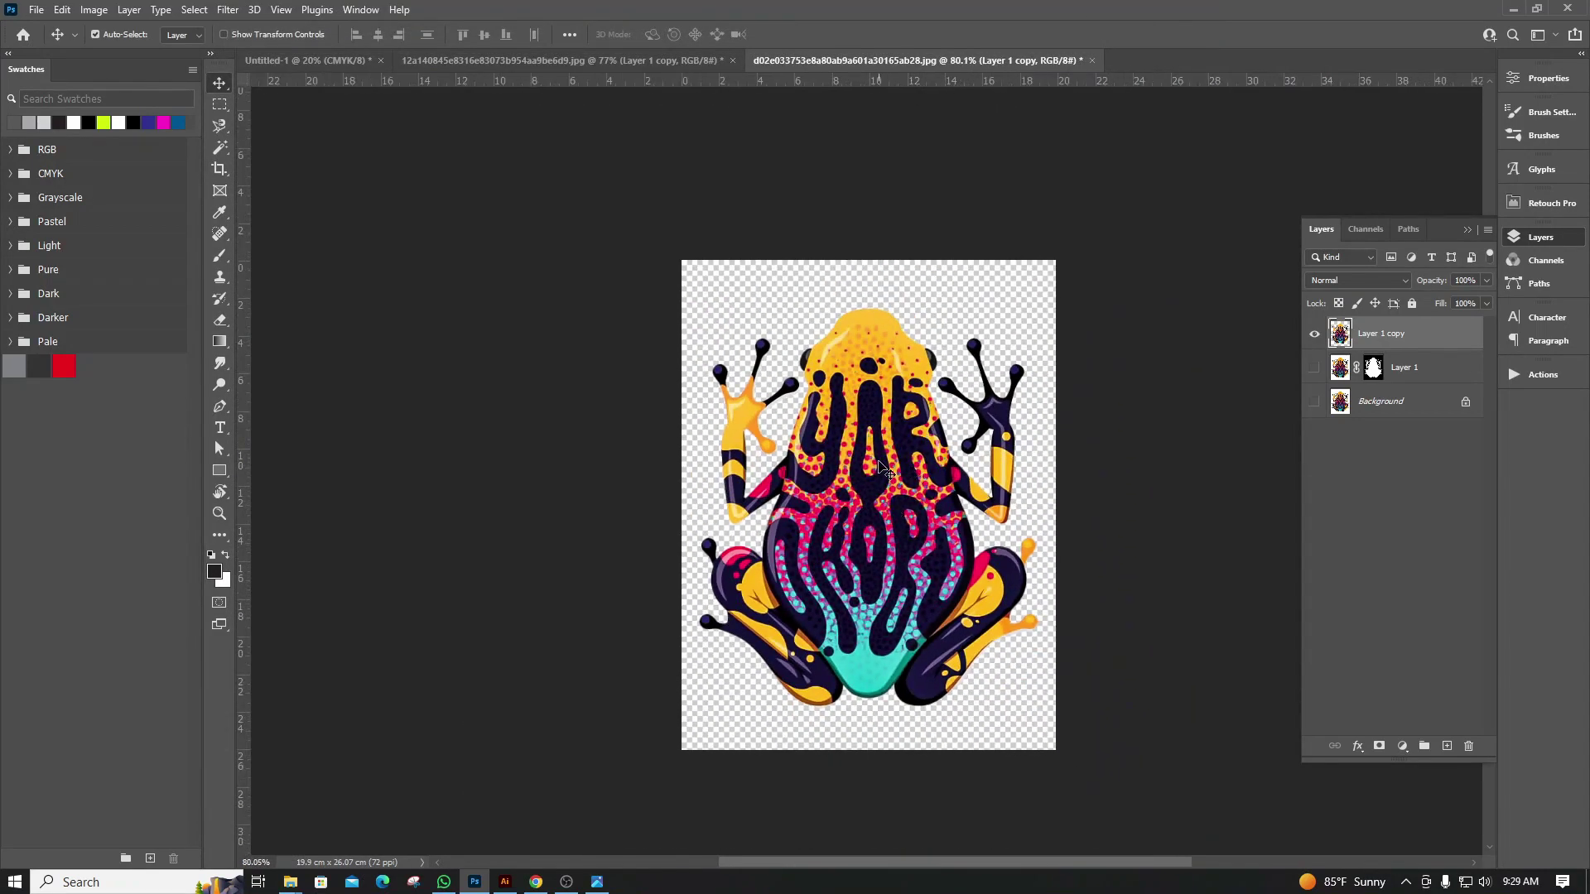
pyautogui.moveTo(882, 439); pyautogui.dragTo(329, 83)
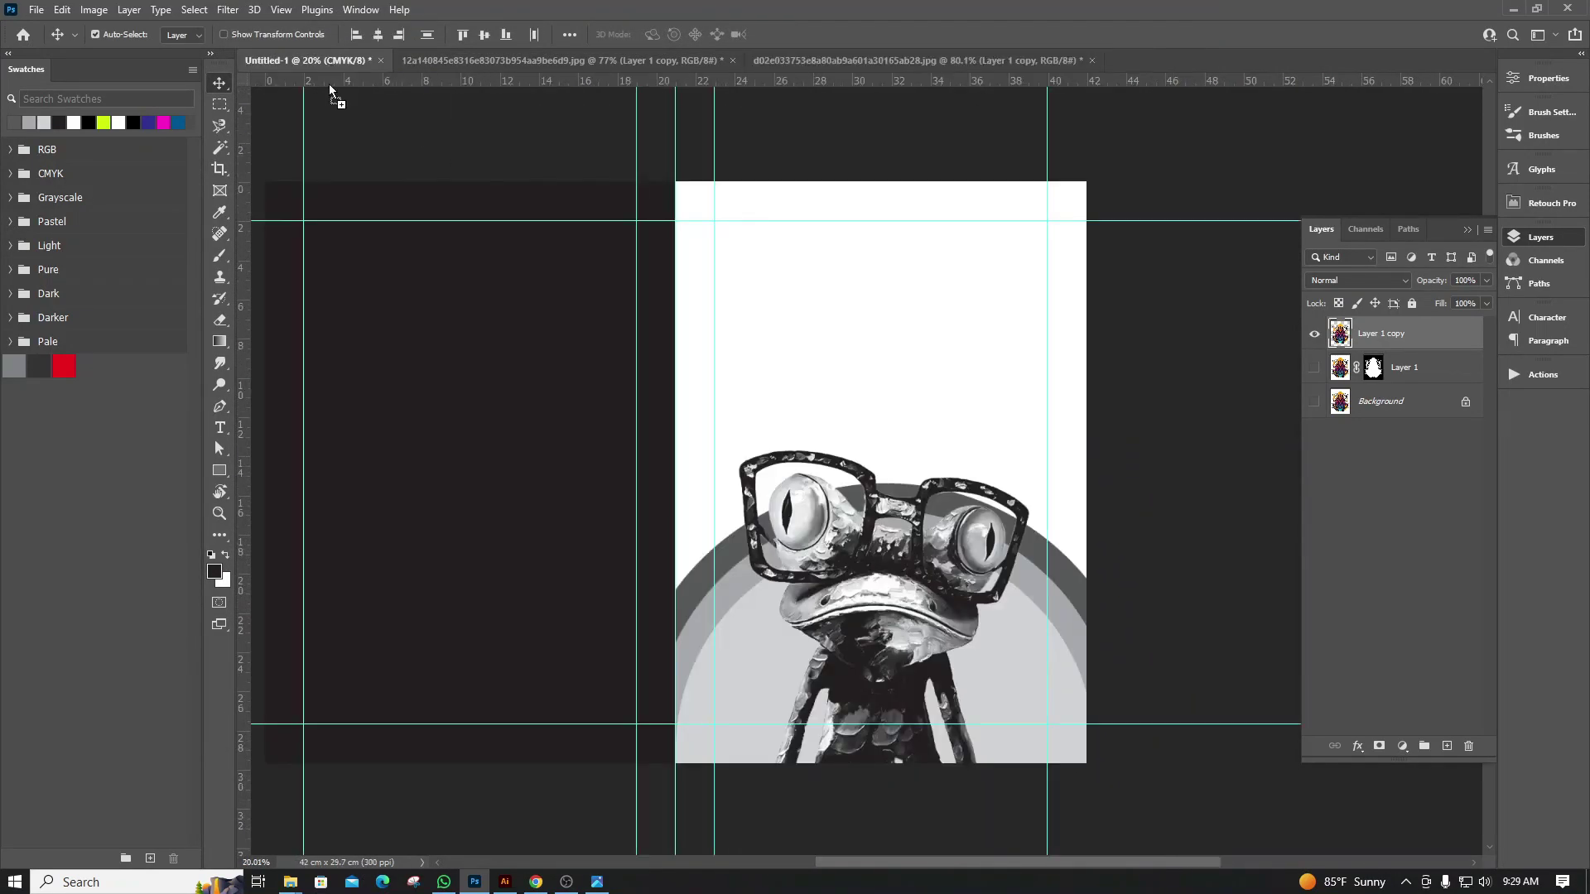
pyautogui.moveTo(473, 437); pyautogui.dragTo(473, 438)
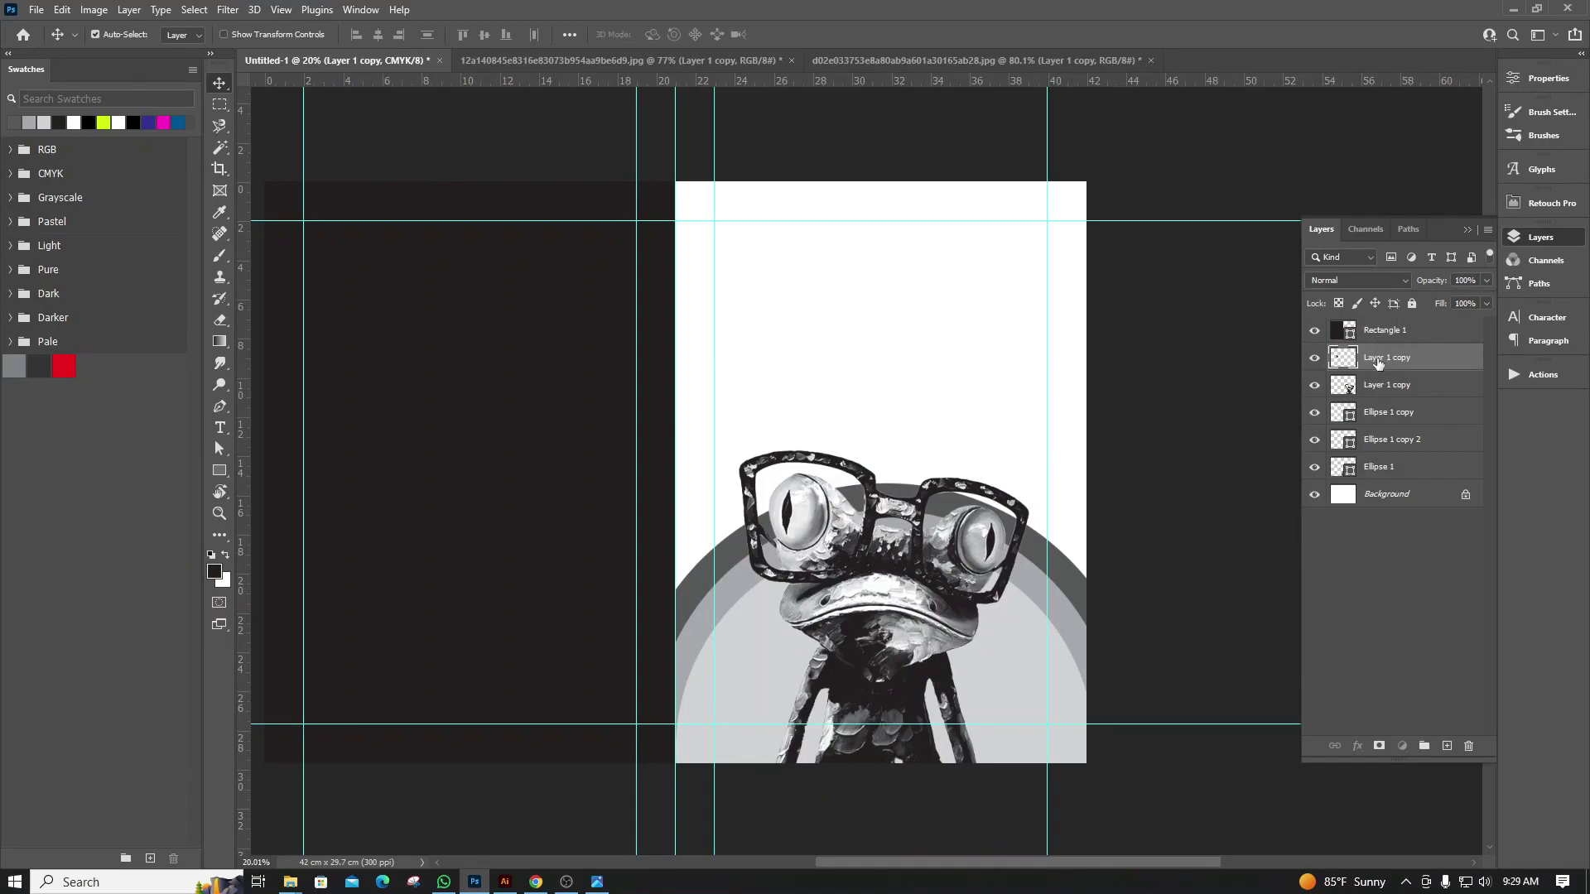
pyautogui.moveTo(1377, 363); pyautogui.dragTo(1377, 327)
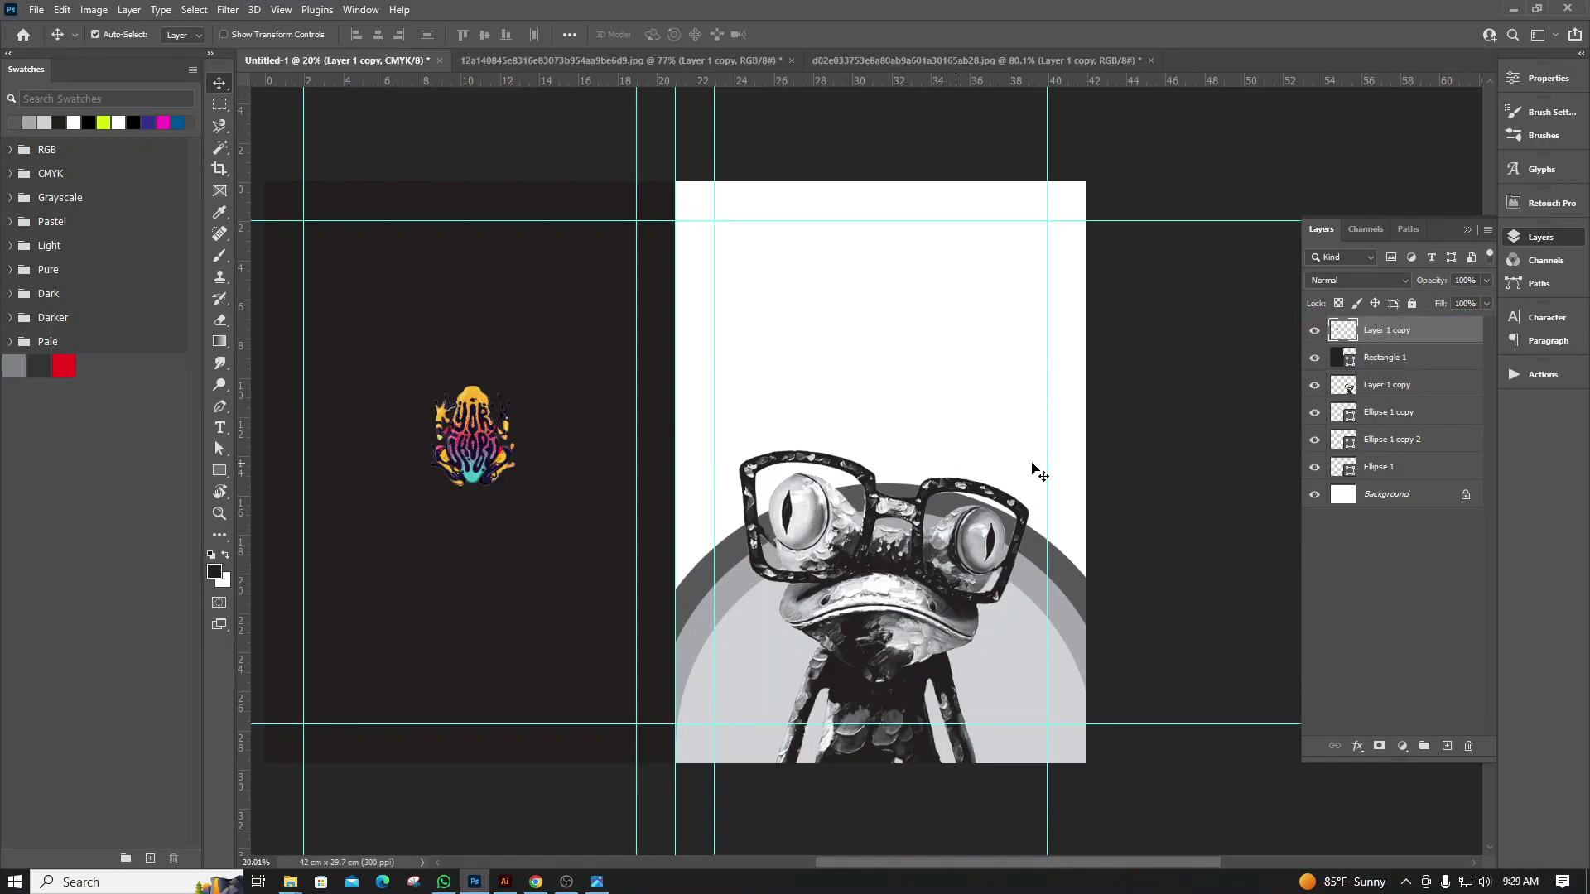
pyautogui.scroll(3, 464, 419)
pyautogui.scroll(3, 500, 444)
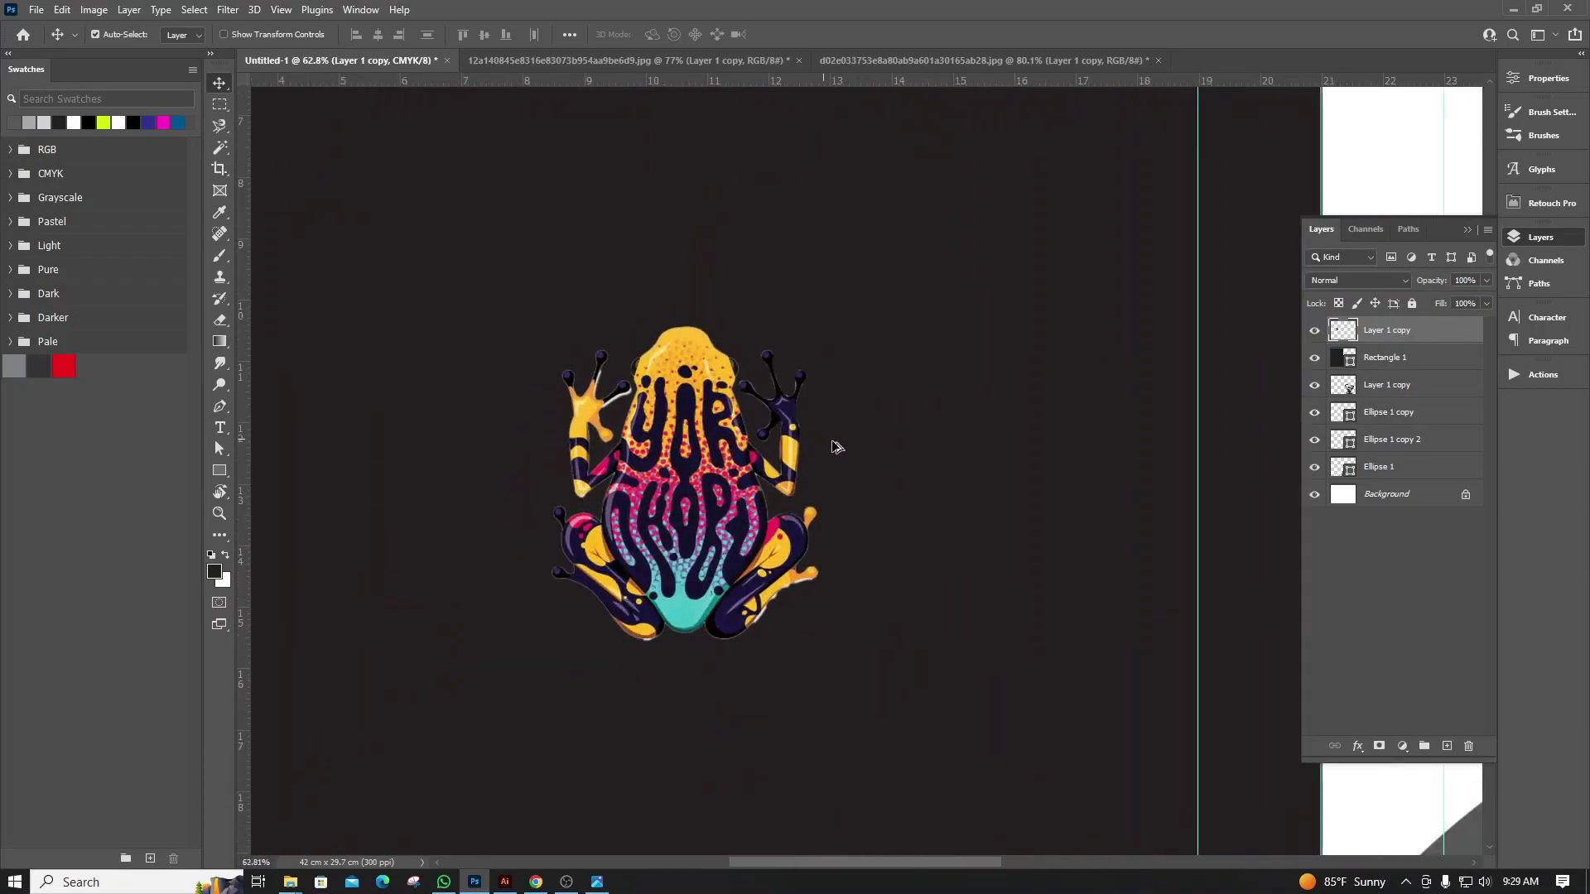
pyautogui.scroll(-3, 834, 447)
pyautogui.scroll(3, 794, 456)
pyautogui.scroll(-2, 770, 464)
pyautogui.scroll(-1, 756, 470)
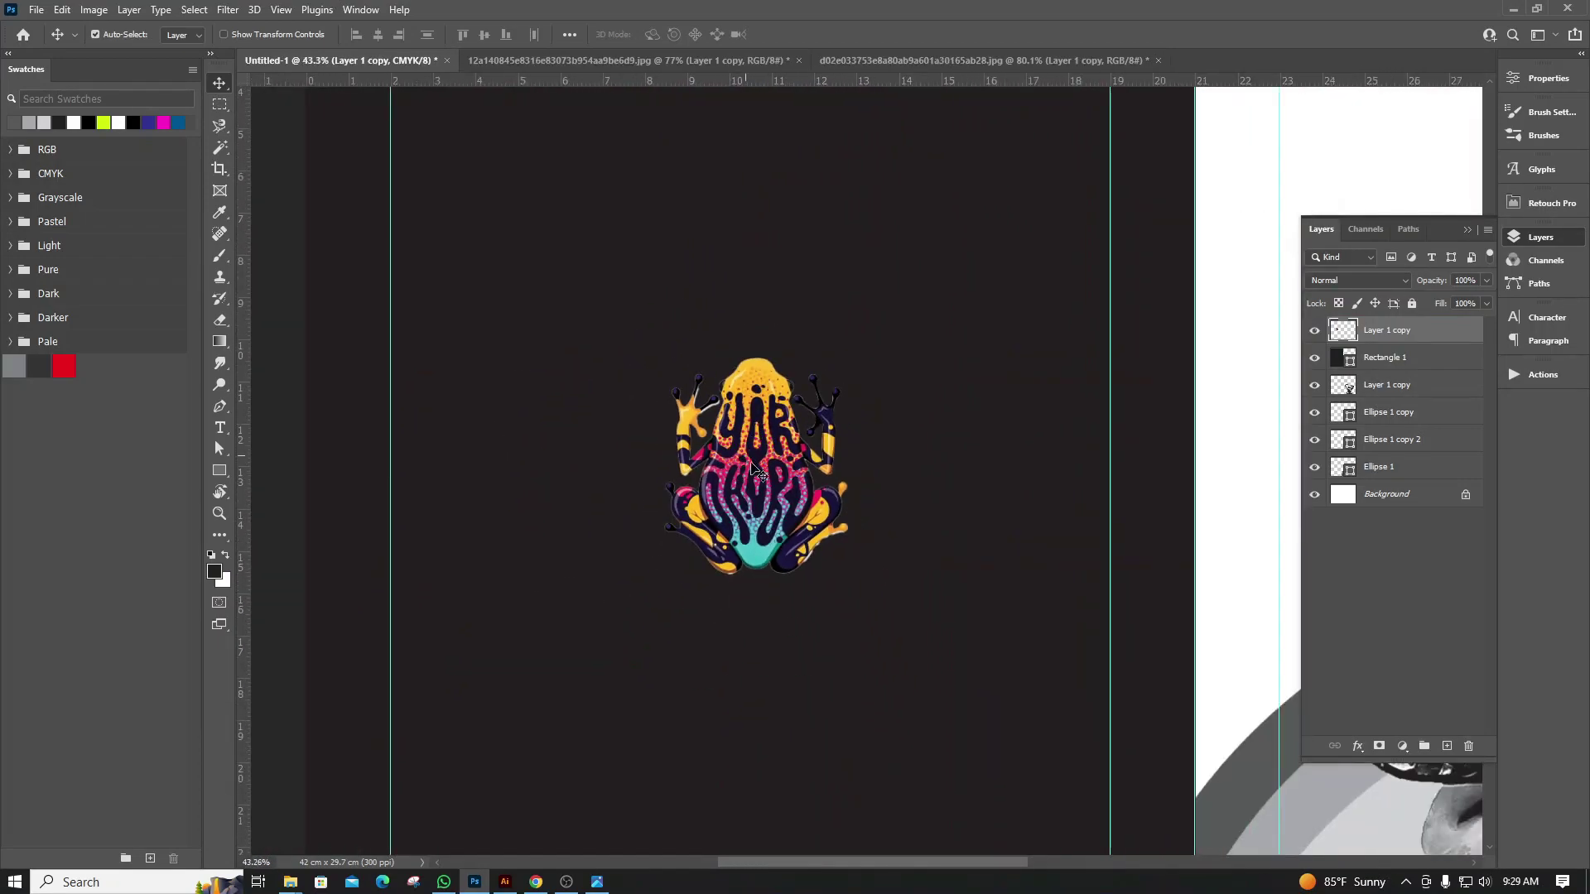
pyautogui.moveTo(756, 470); pyautogui.dragTo(683, 500)
# Scale the frog to about 238% and commit, then zoom in on the feet
pyautogui.hotkey('ctrl', 't')
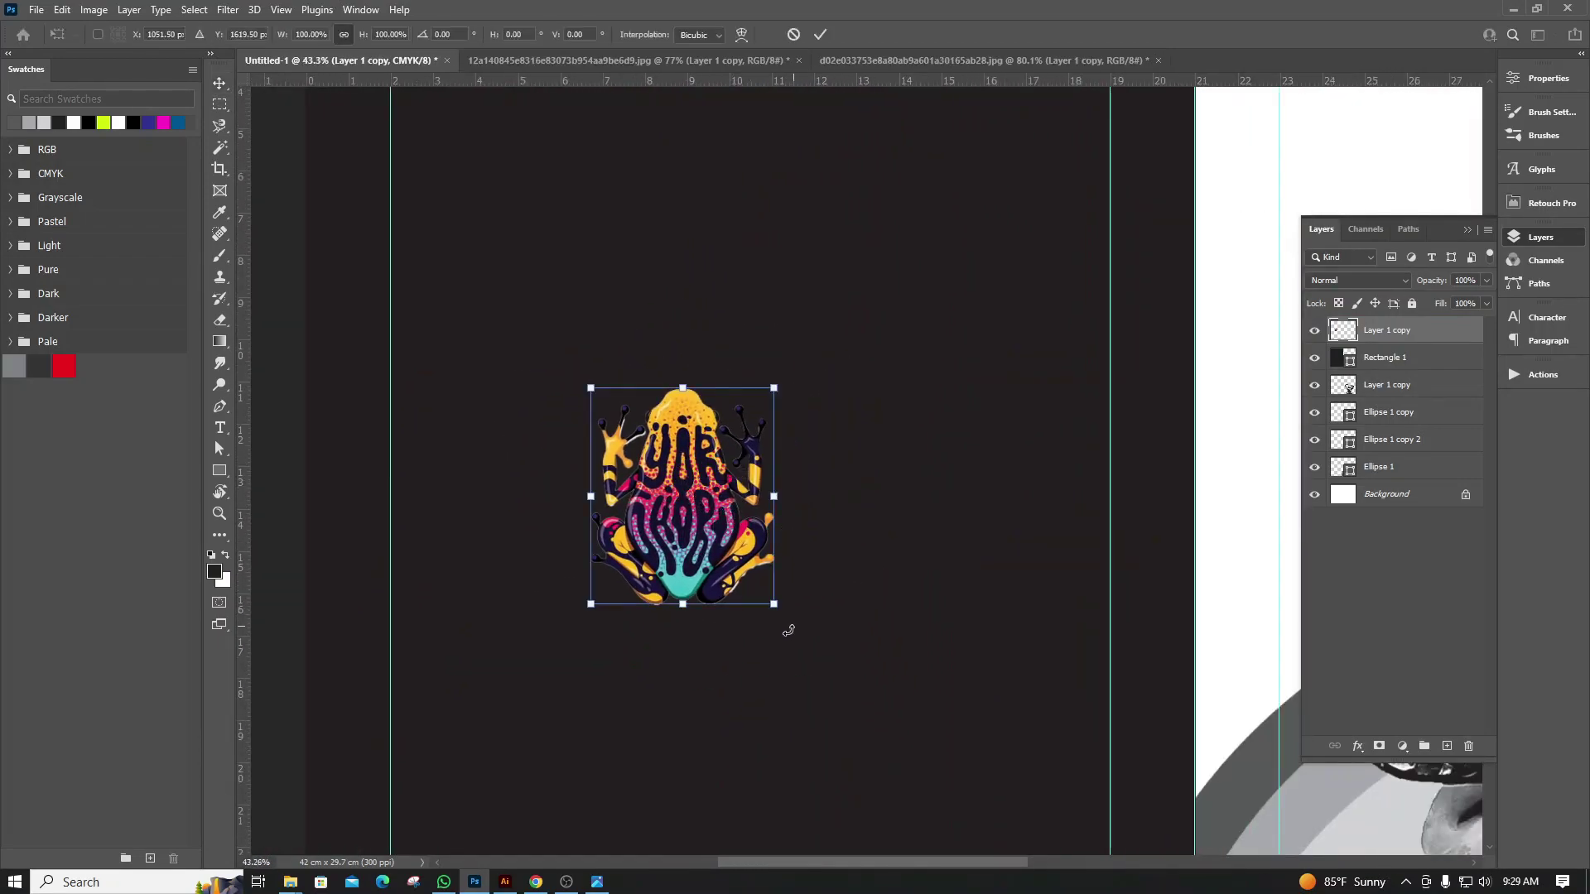
pyautogui.moveTo(779, 607); pyautogui.dragTo(904, 758)
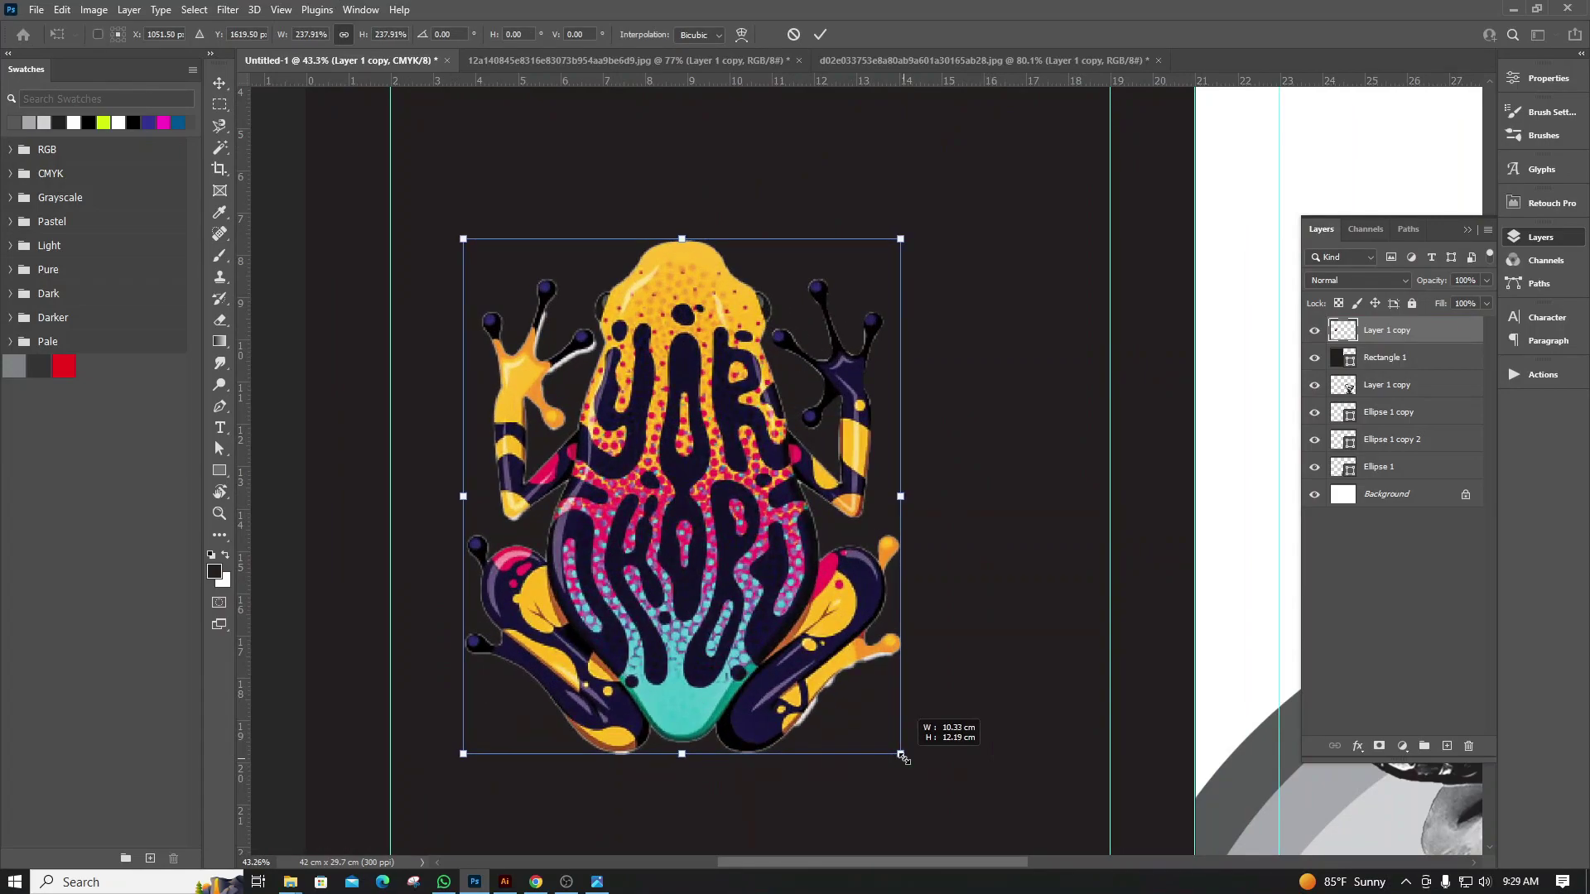
pyautogui.press('Return')
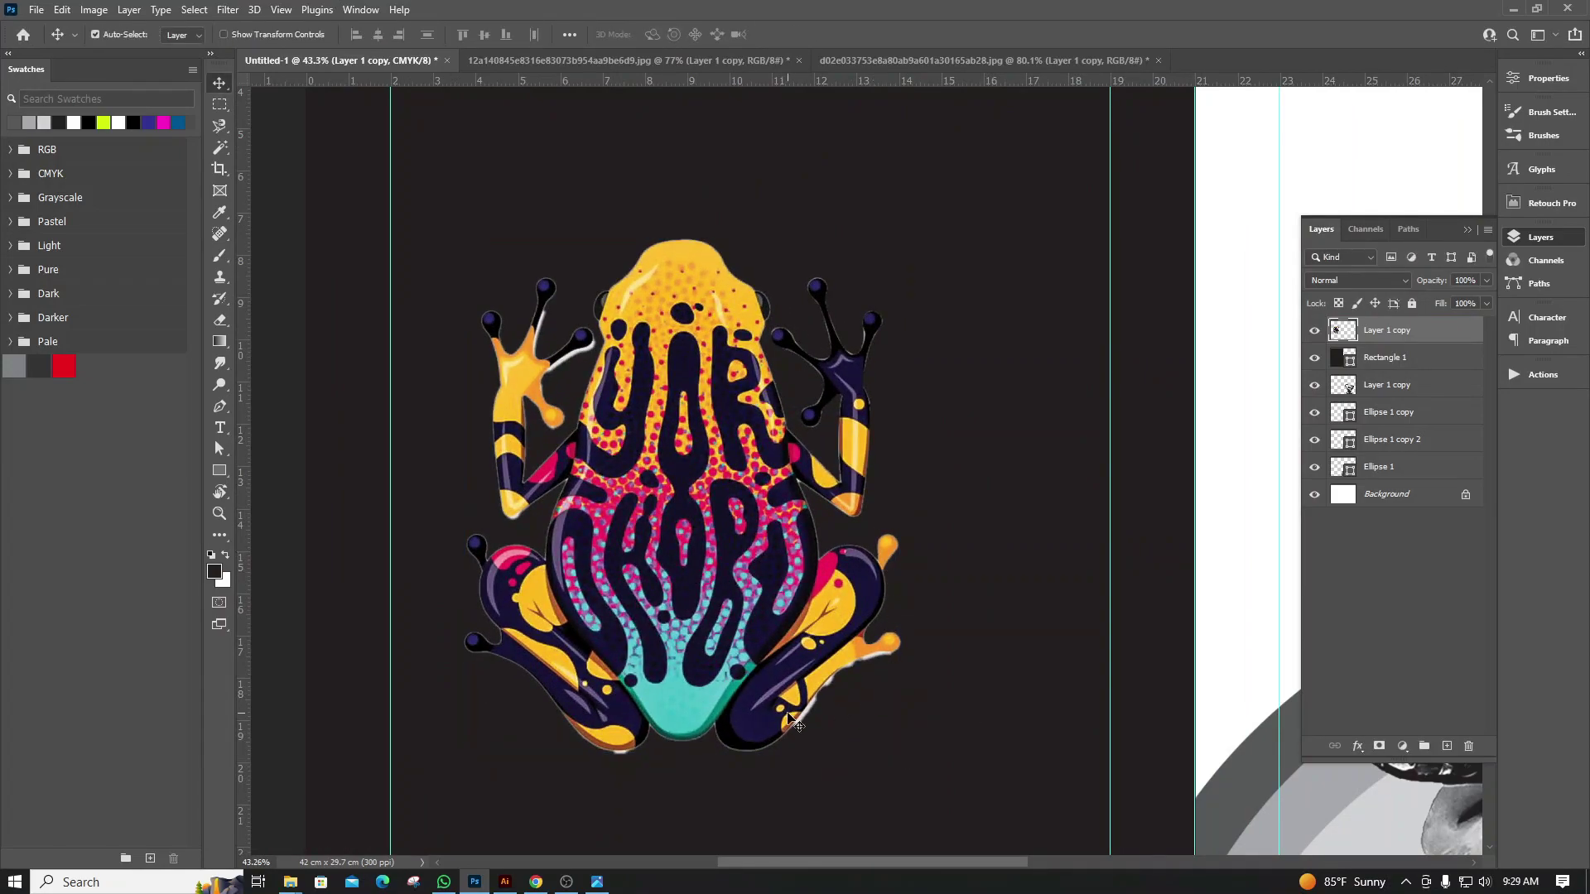
pyautogui.scroll(2, 792, 723)
pyautogui.scroll(2, 508, 751)
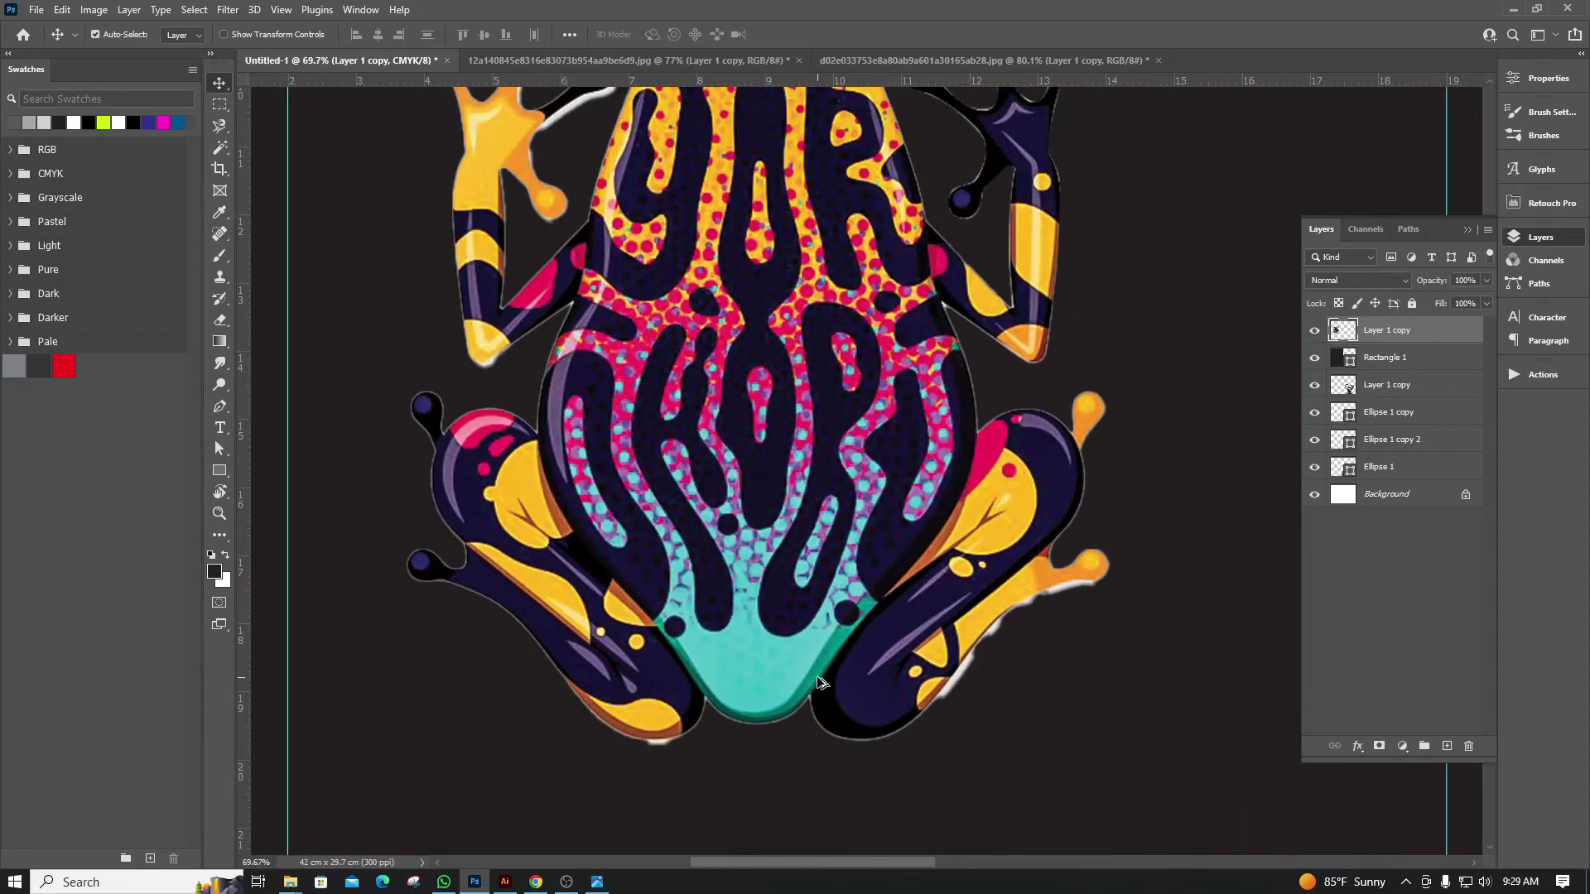
pyautogui.scroll(1, 634, 717)
pyautogui.scroll(2, 635, 717)
pyautogui.scroll(2, 656, 758)
# Set up a smaller Brush of roughly 80 px with adjusted hardness and 100% flow
pyautogui.scroll(-1, 668, 701)
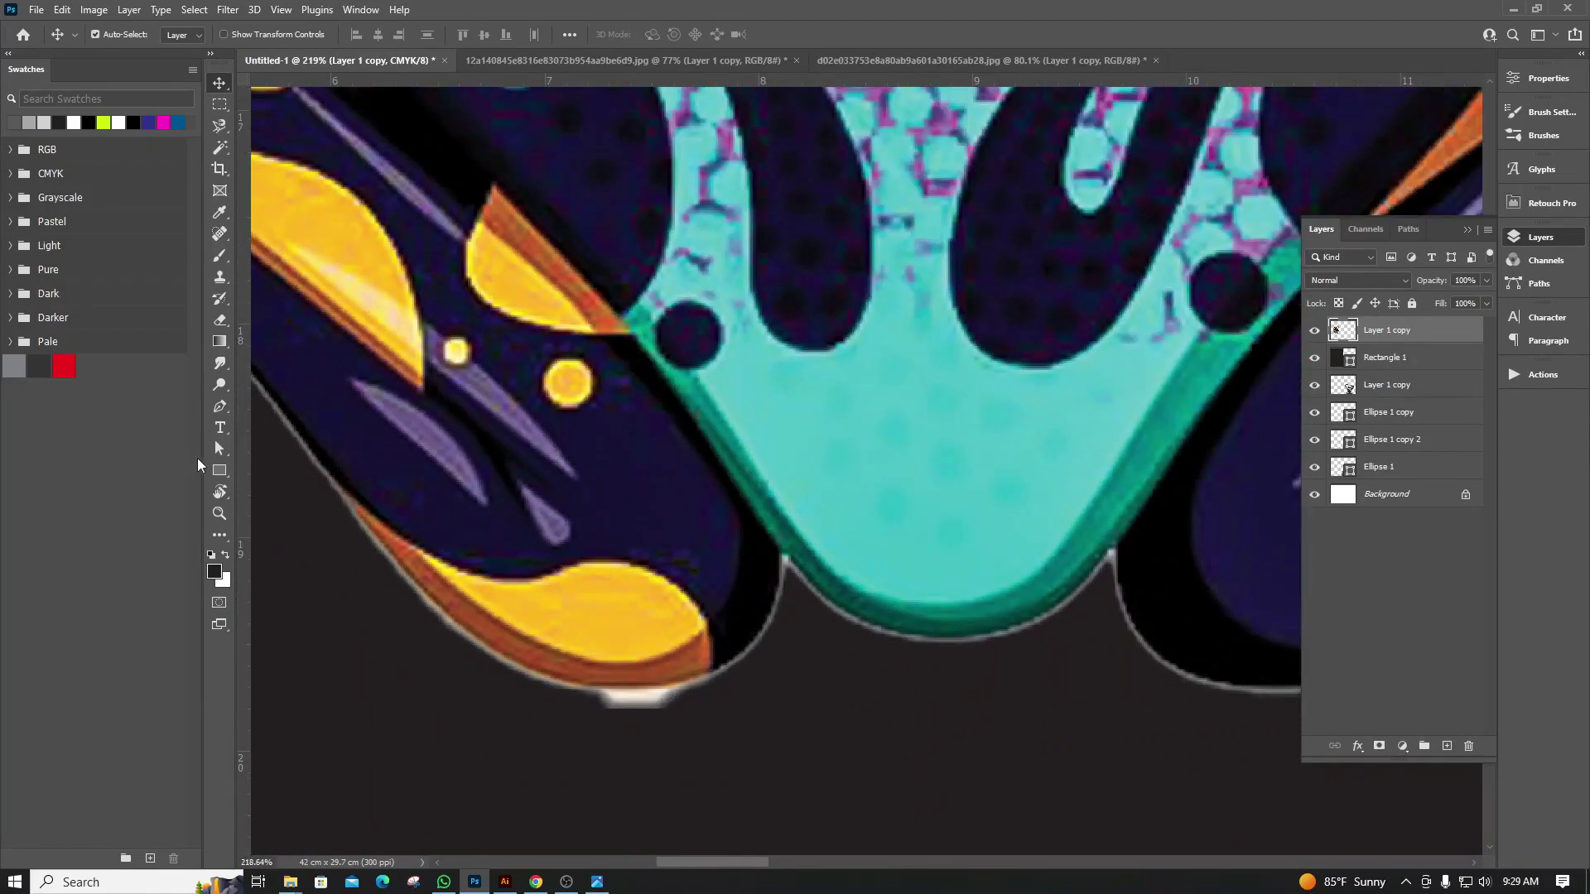
pyautogui.click(218, 256)
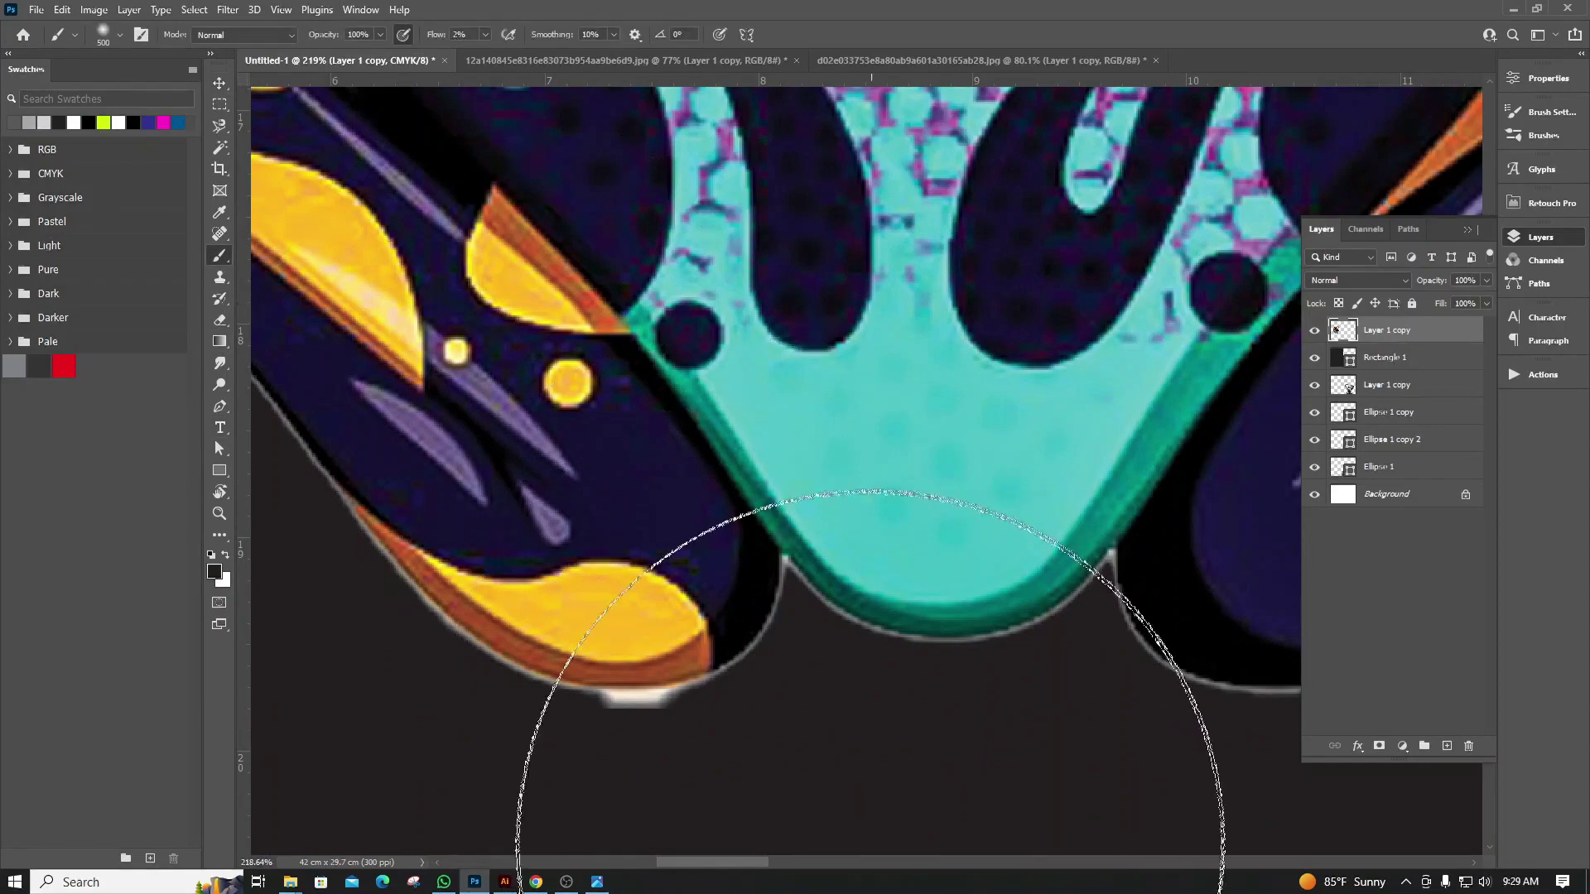
pyautogui.press('[')
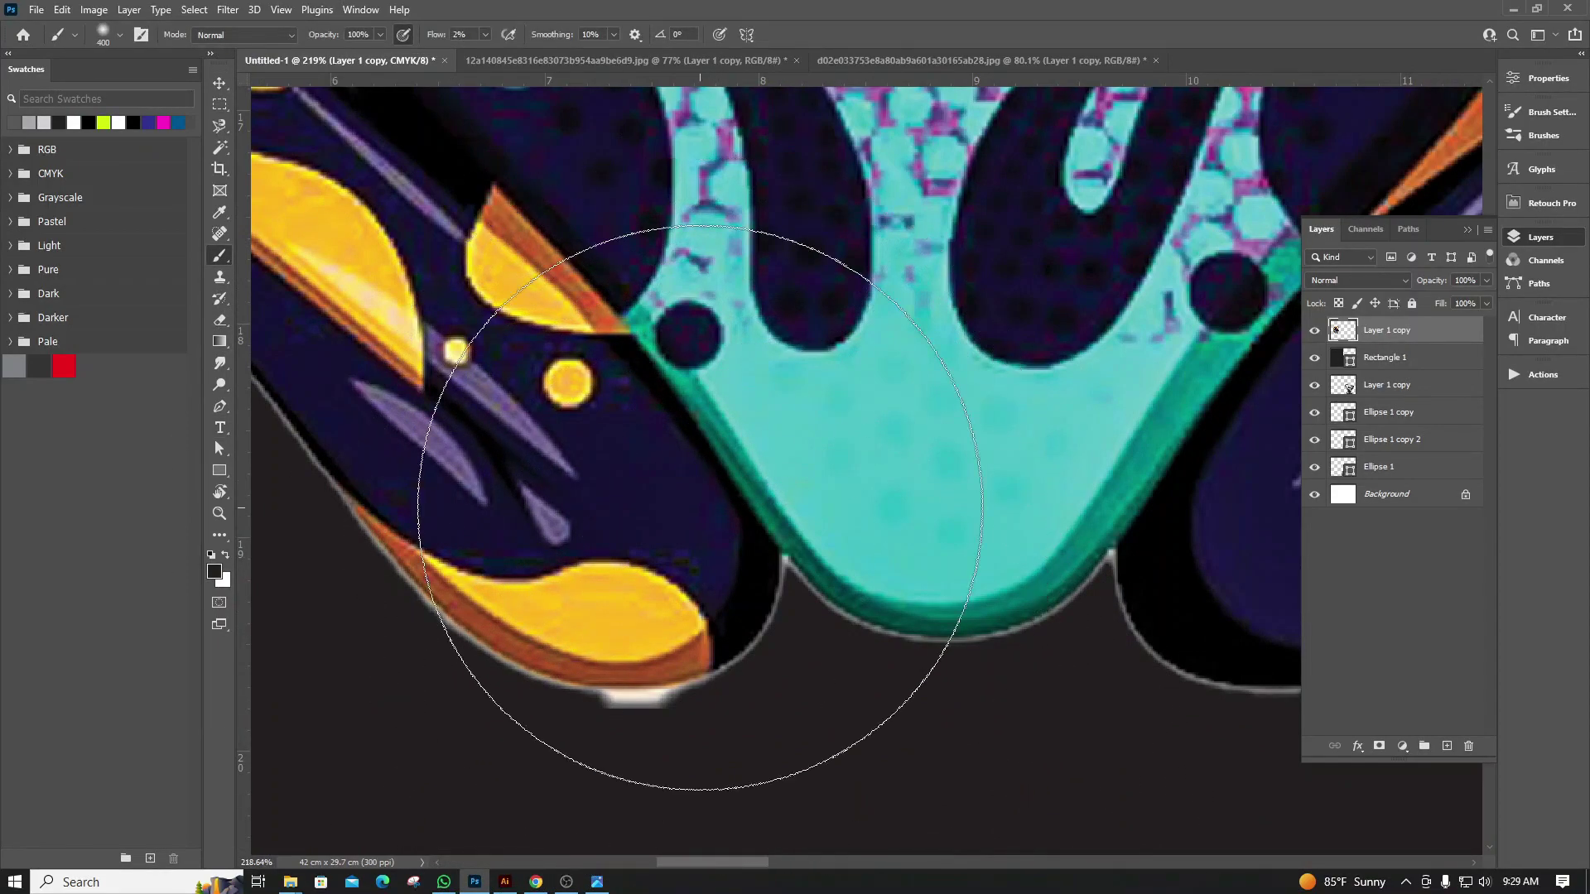
pyautogui.press('[')
pyautogui.press('[')
pyautogui.press('[')
pyautogui.press('[')
pyautogui.press('[')
pyautogui.press('[')
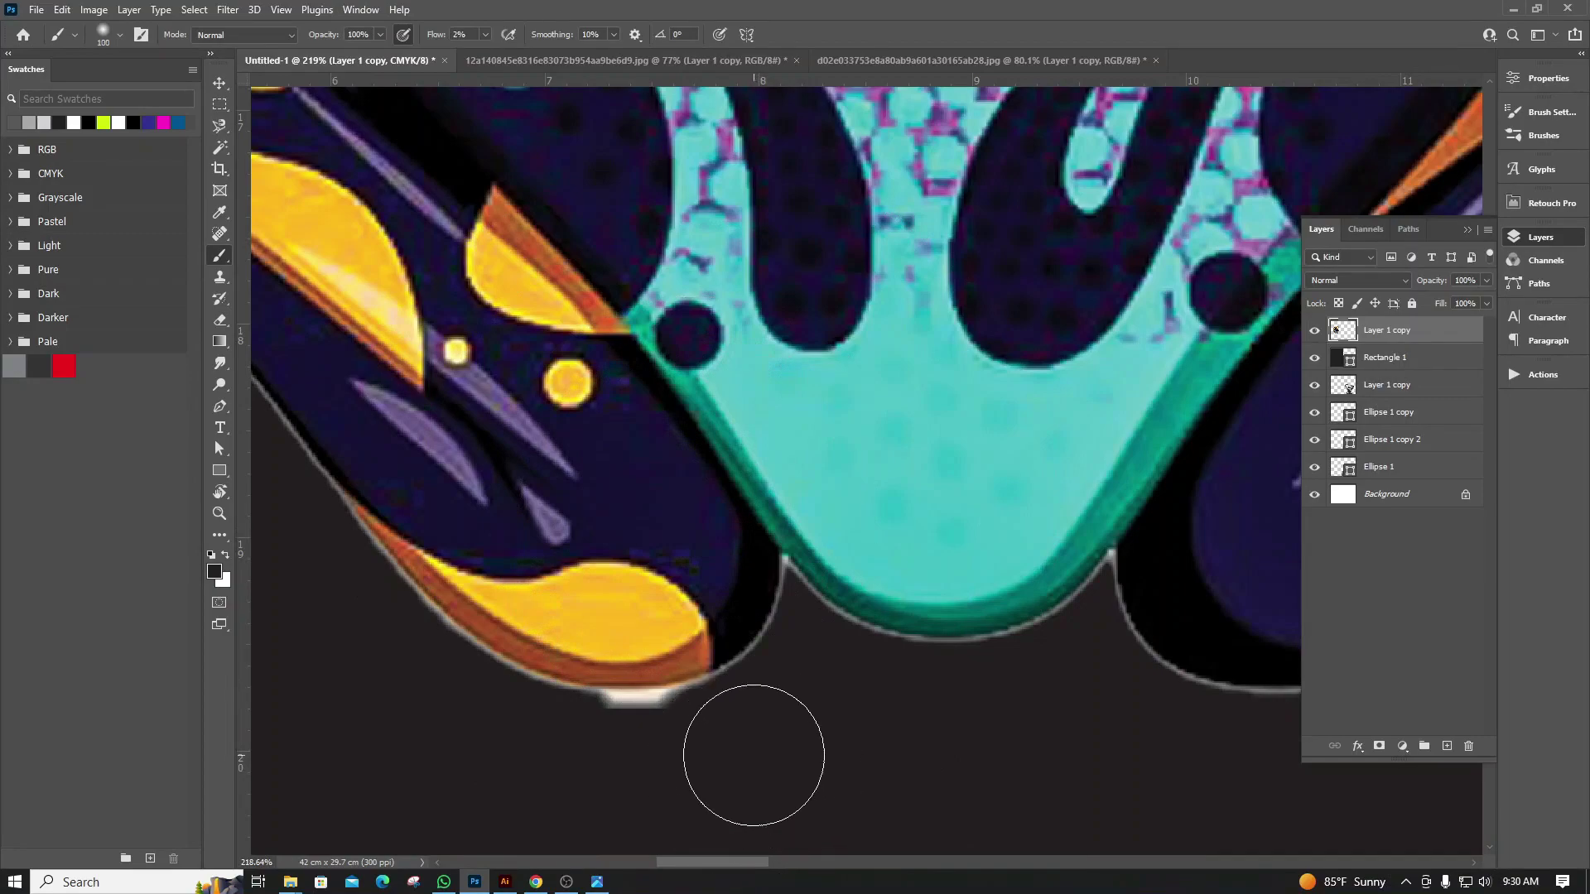
pyautogui.press('[')
pyautogui.press('[')
pyautogui.press('[')
pyautogui.rightClick(733, 749)
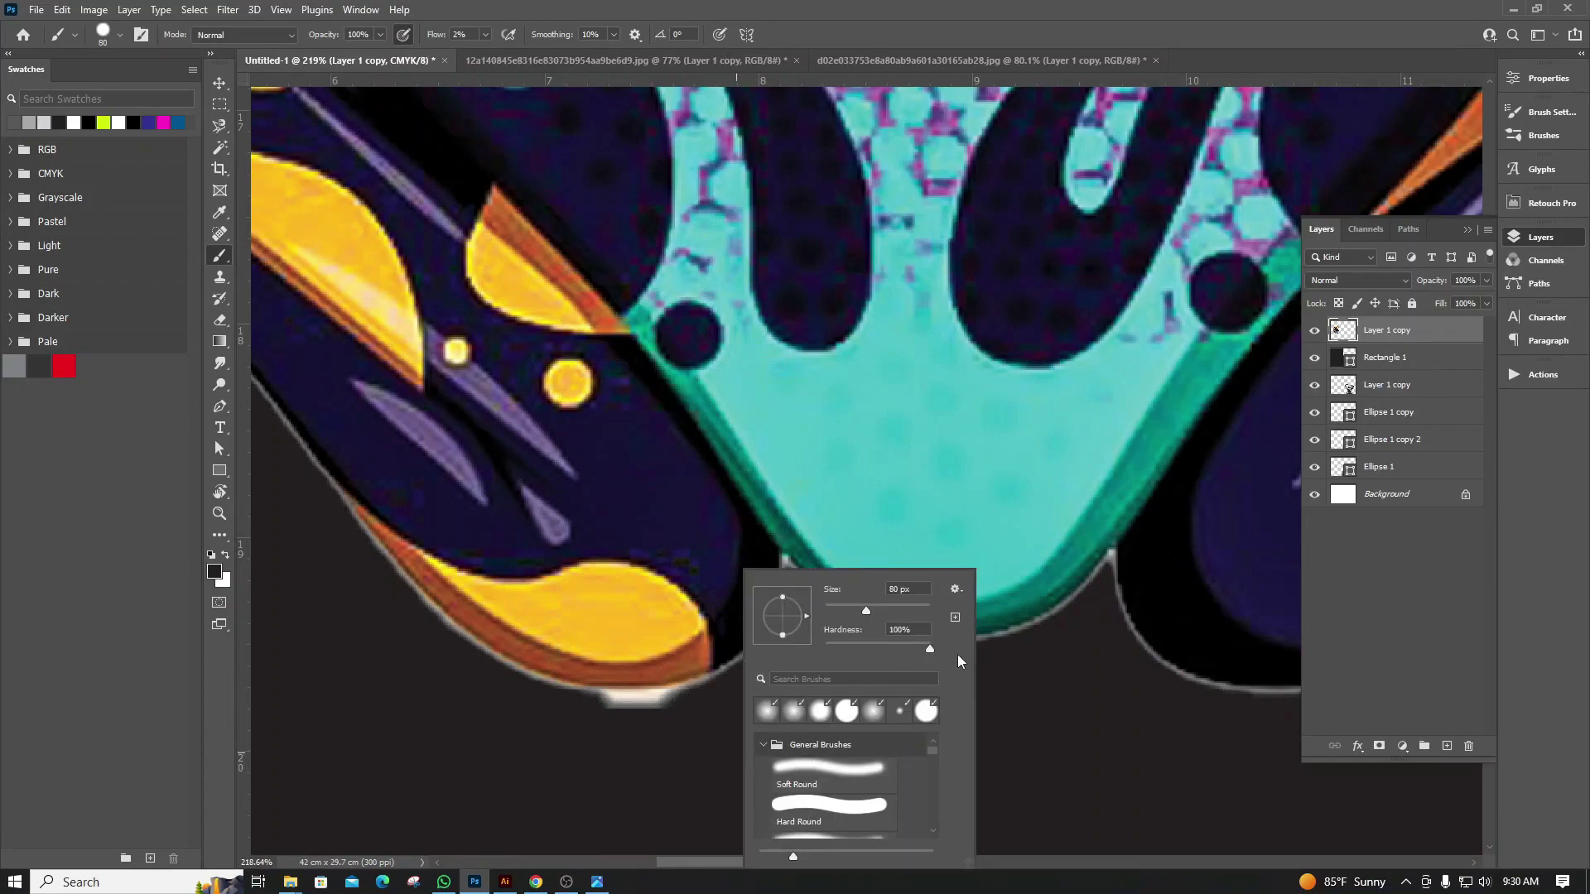
pyautogui.click(899, 629)
pyautogui.click(460, 34)
pyautogui.write('10')
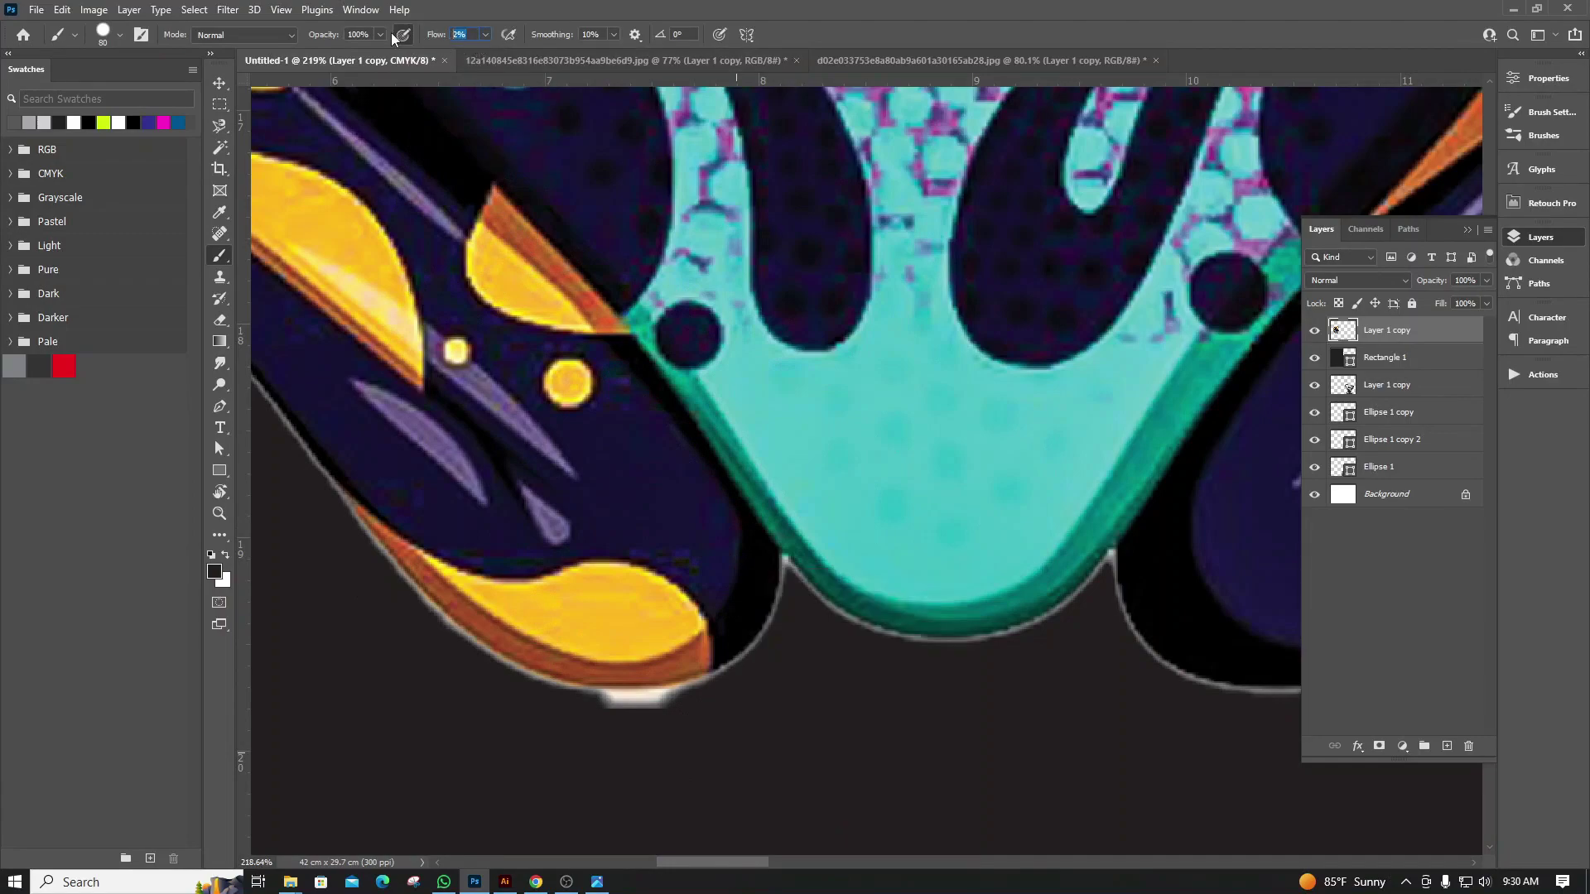
pyautogui.write('0')
pyautogui.rightClick(739, 765)
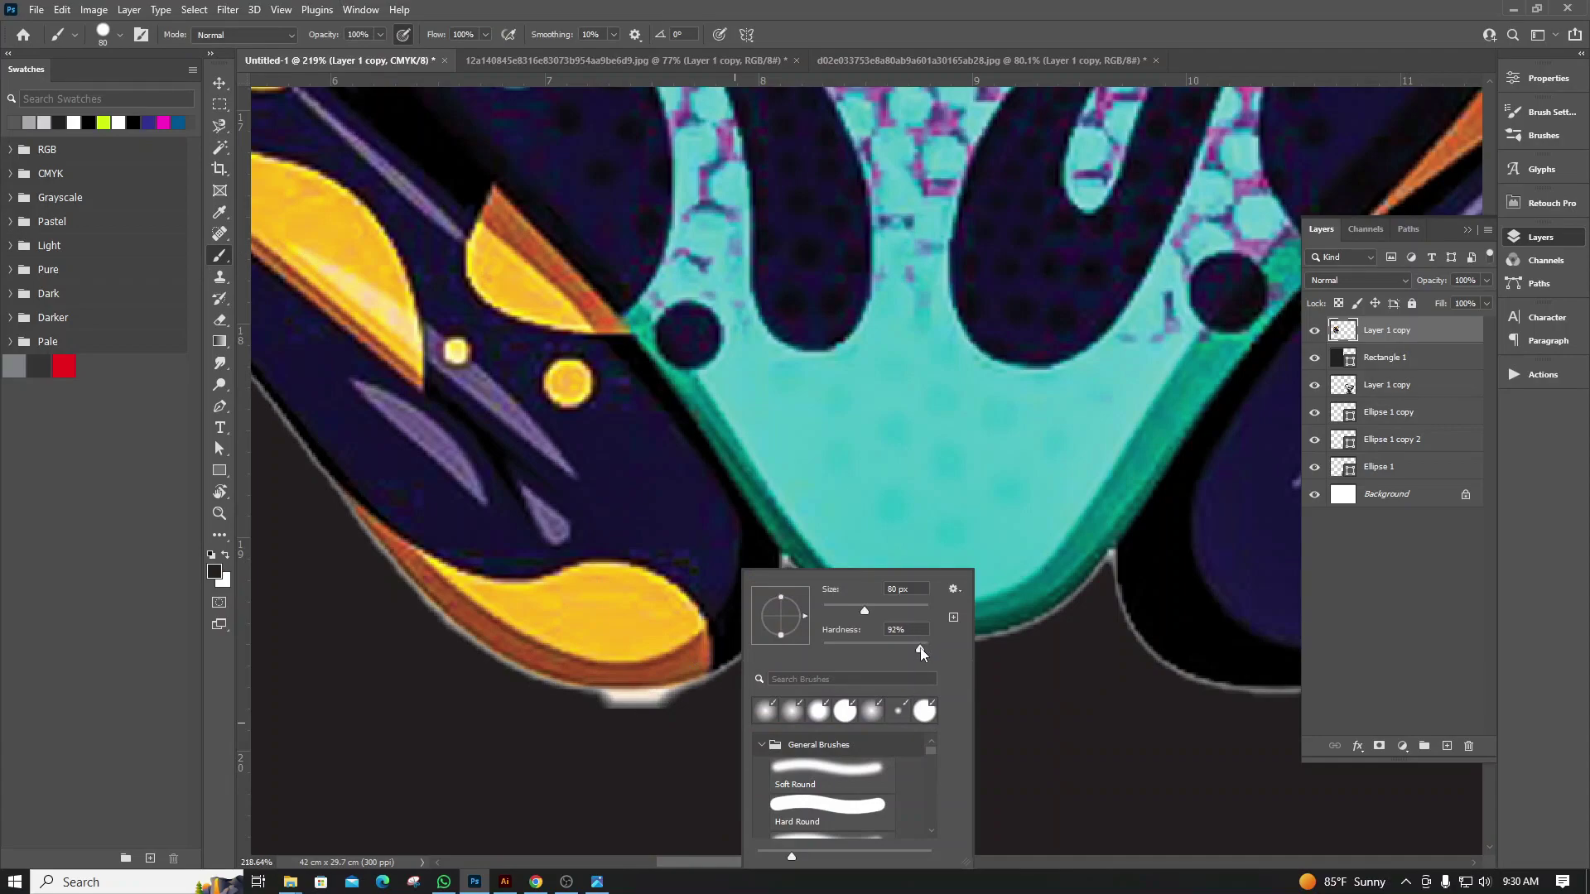
pyautogui.click(580, 770)
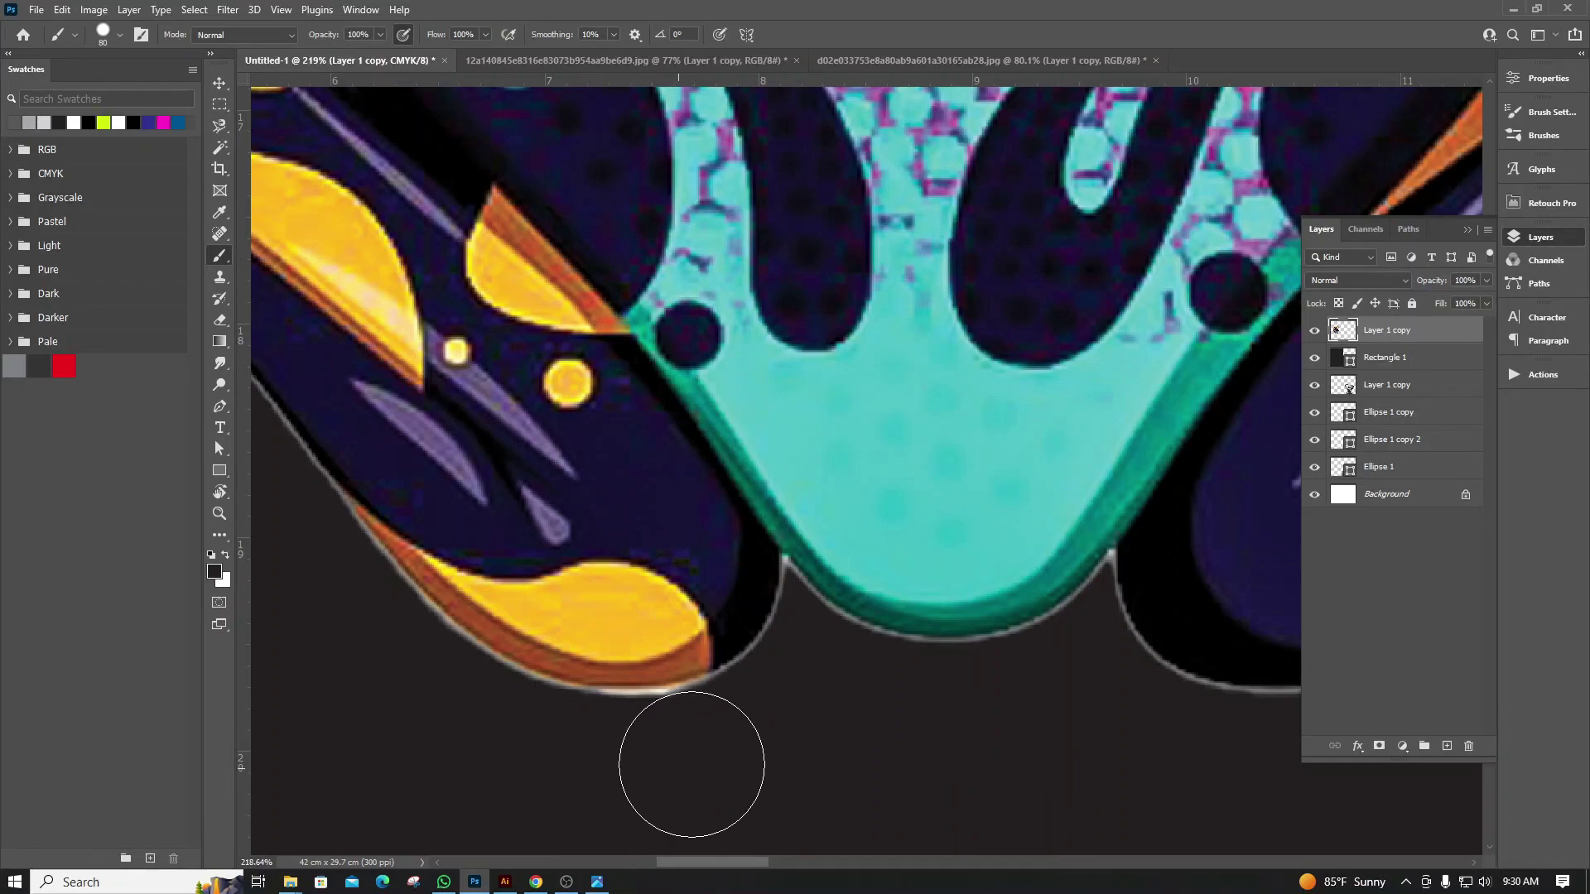
# Paint over the white fringe under the frog's right foot
pyautogui.scroll(-3, 418, 607)
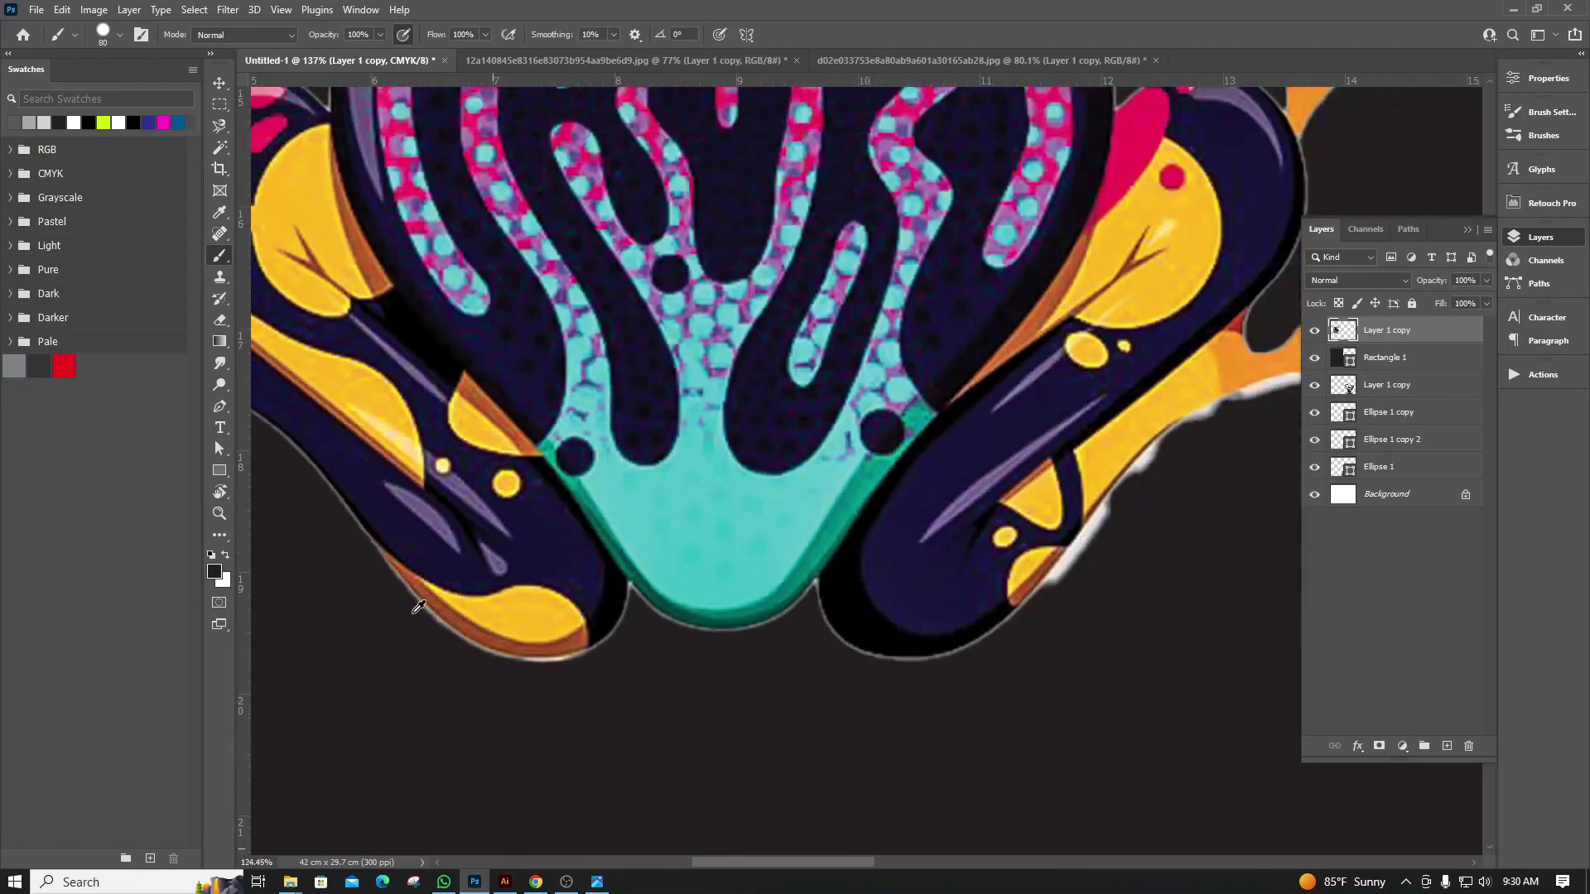
pyautogui.hscroll(3, 1052, 504)
pyautogui.scroll(3, 1052, 504)
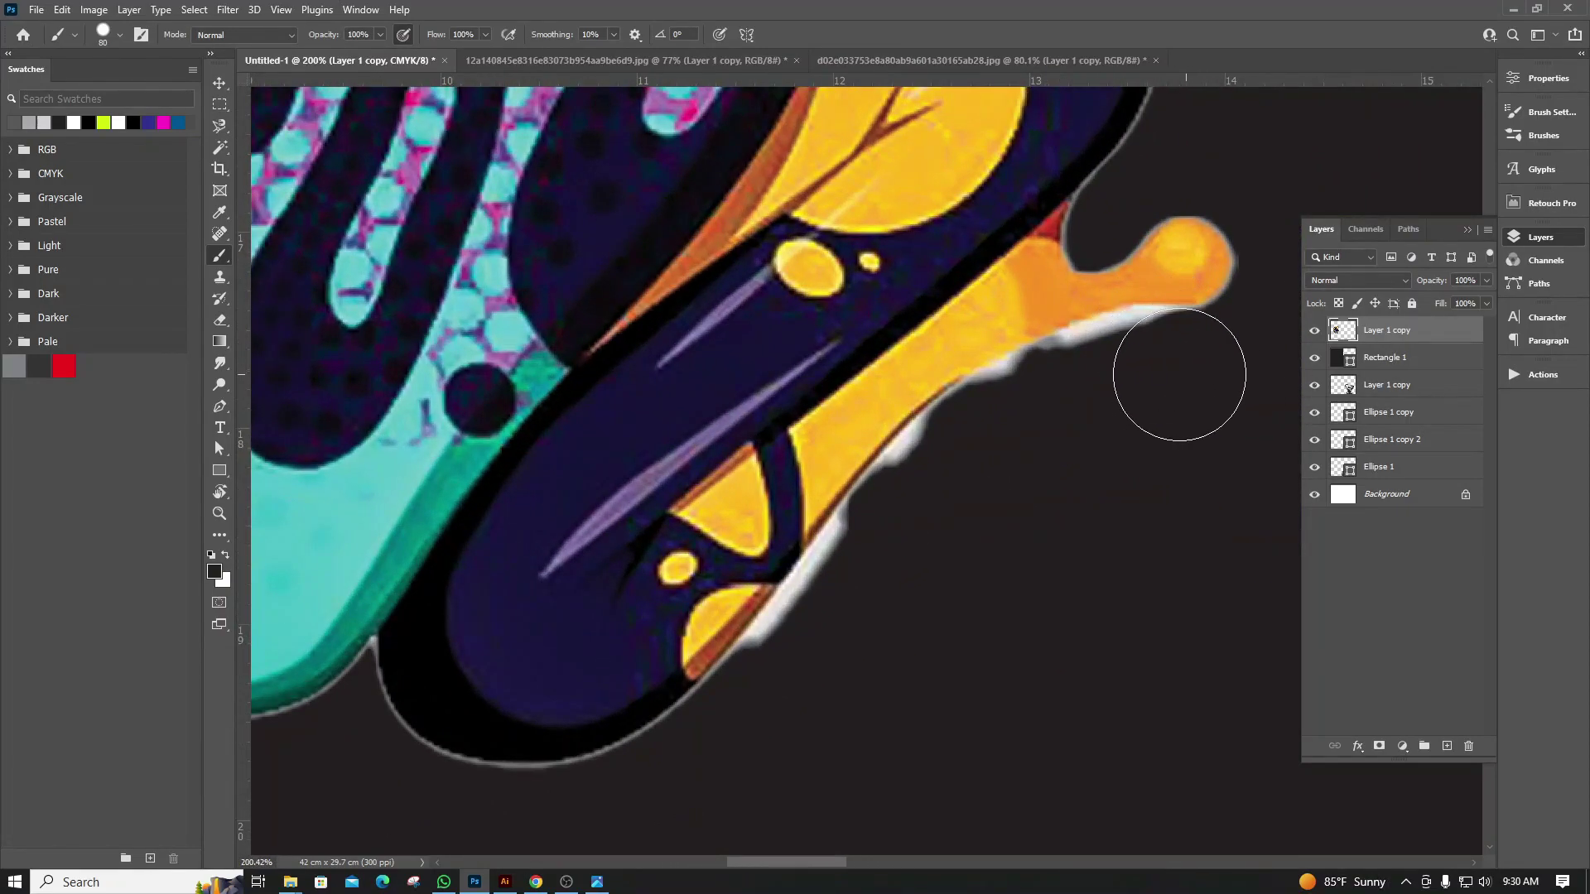
pyautogui.moveTo(1179, 374)
pyautogui.mouseDown()
pyautogui.moveTo(1079, 401)
pyautogui.moveTo(1121, 380)
pyautogui.moveTo(976, 462)
pyautogui.moveTo(969, 450)
pyautogui.moveTo(787, 700)
pyautogui.mouseUp()
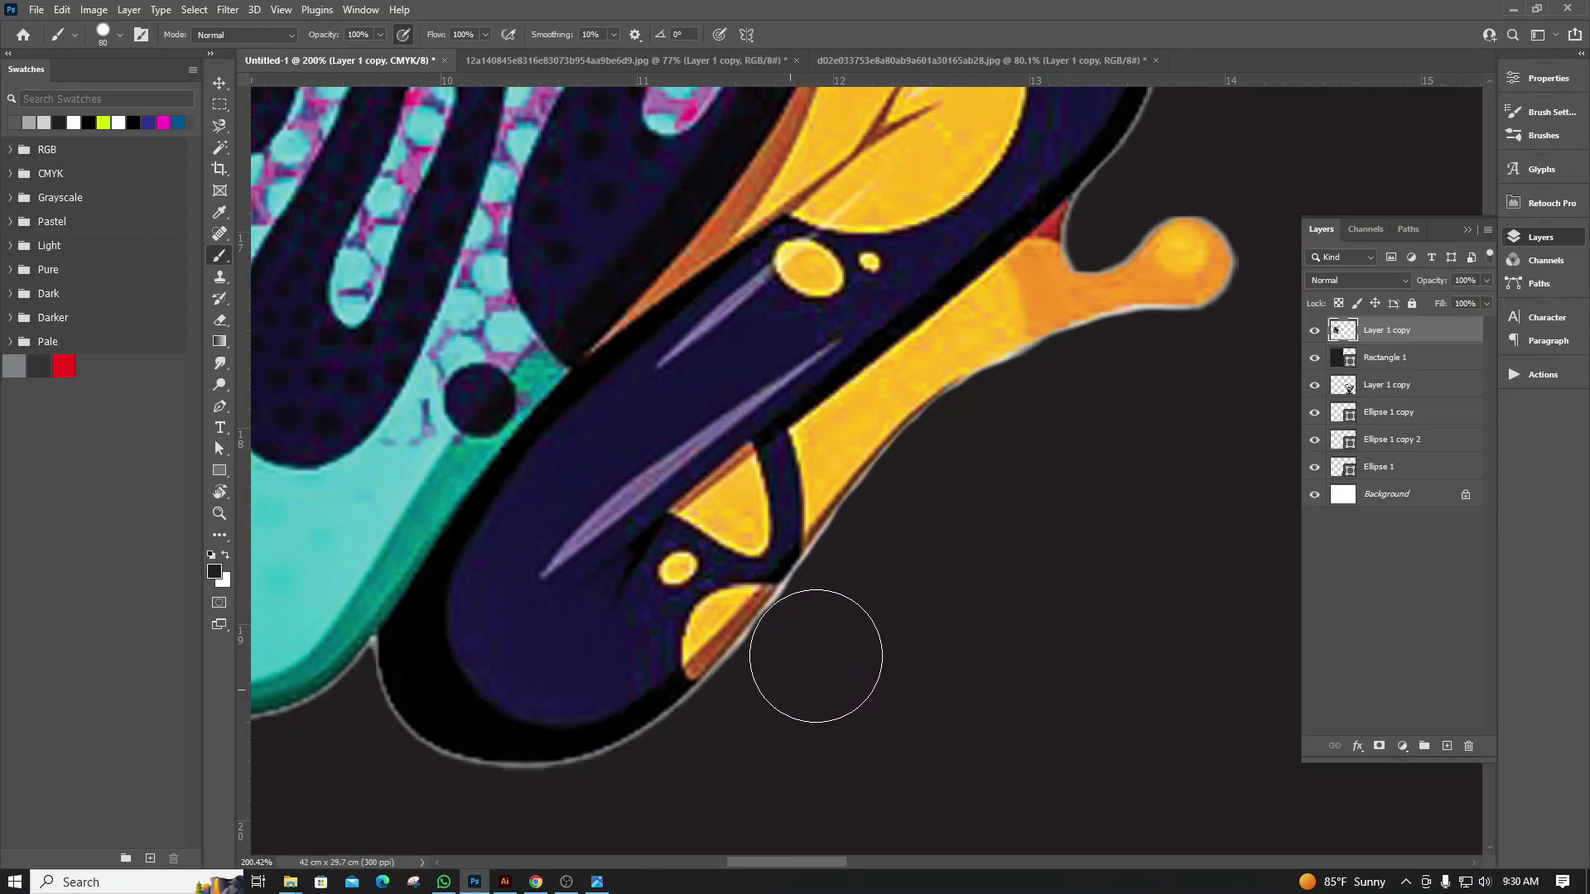
pyautogui.scroll(-3, 922, 508)
pyautogui.scroll(-2, 943, 550)
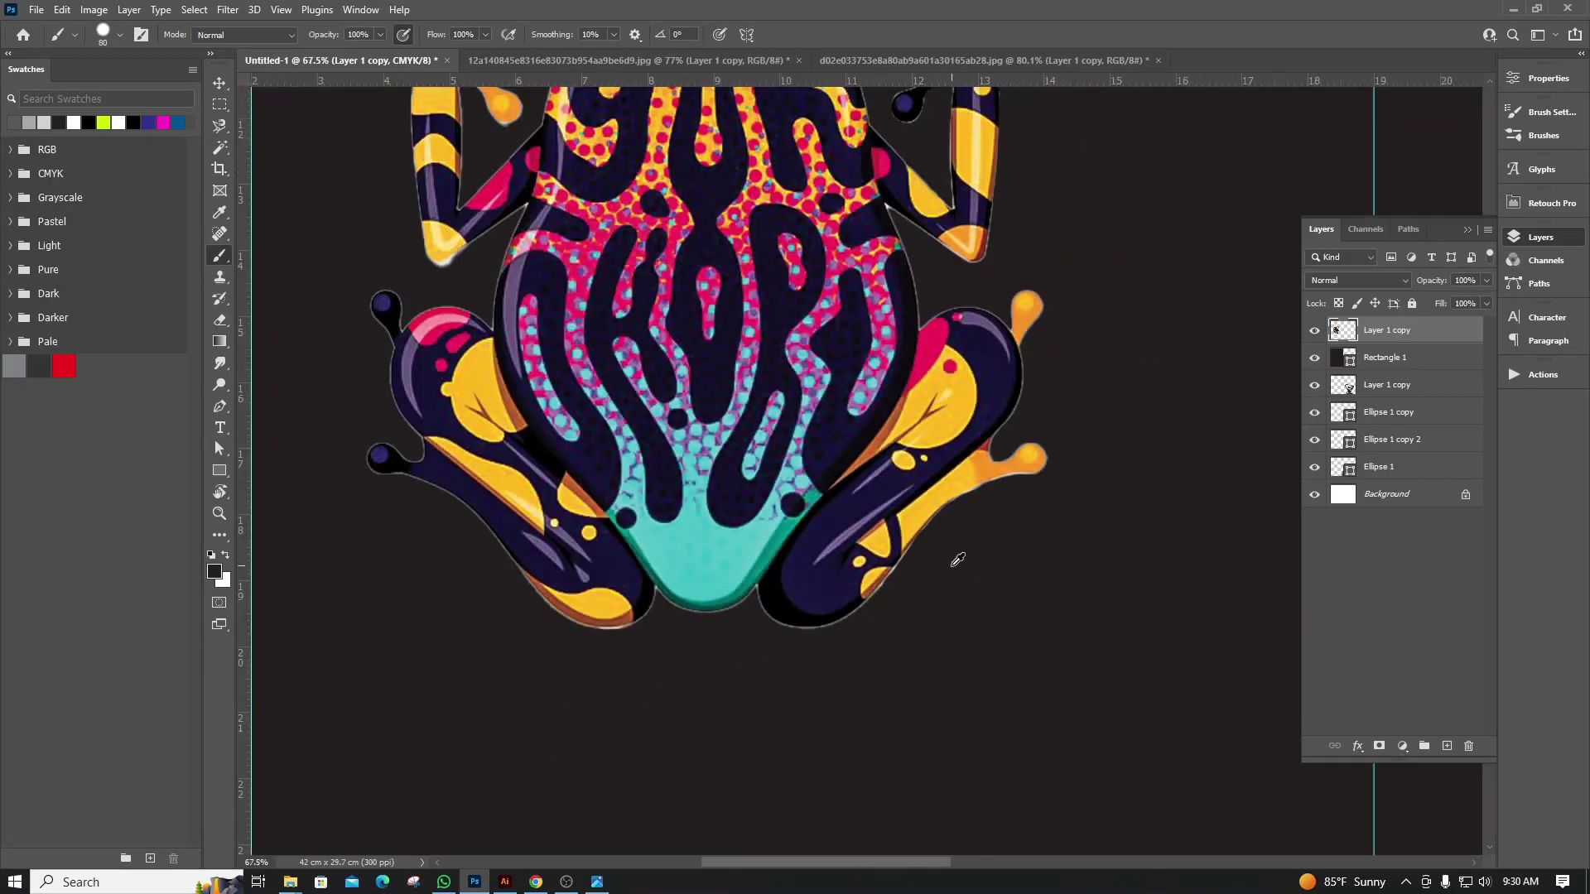
pyautogui.scroll(-2, 958, 560)
pyautogui.scroll(3, 513, 372)
pyautogui.scroll(3, 538, 414)
pyautogui.scroll(3, 553, 445)
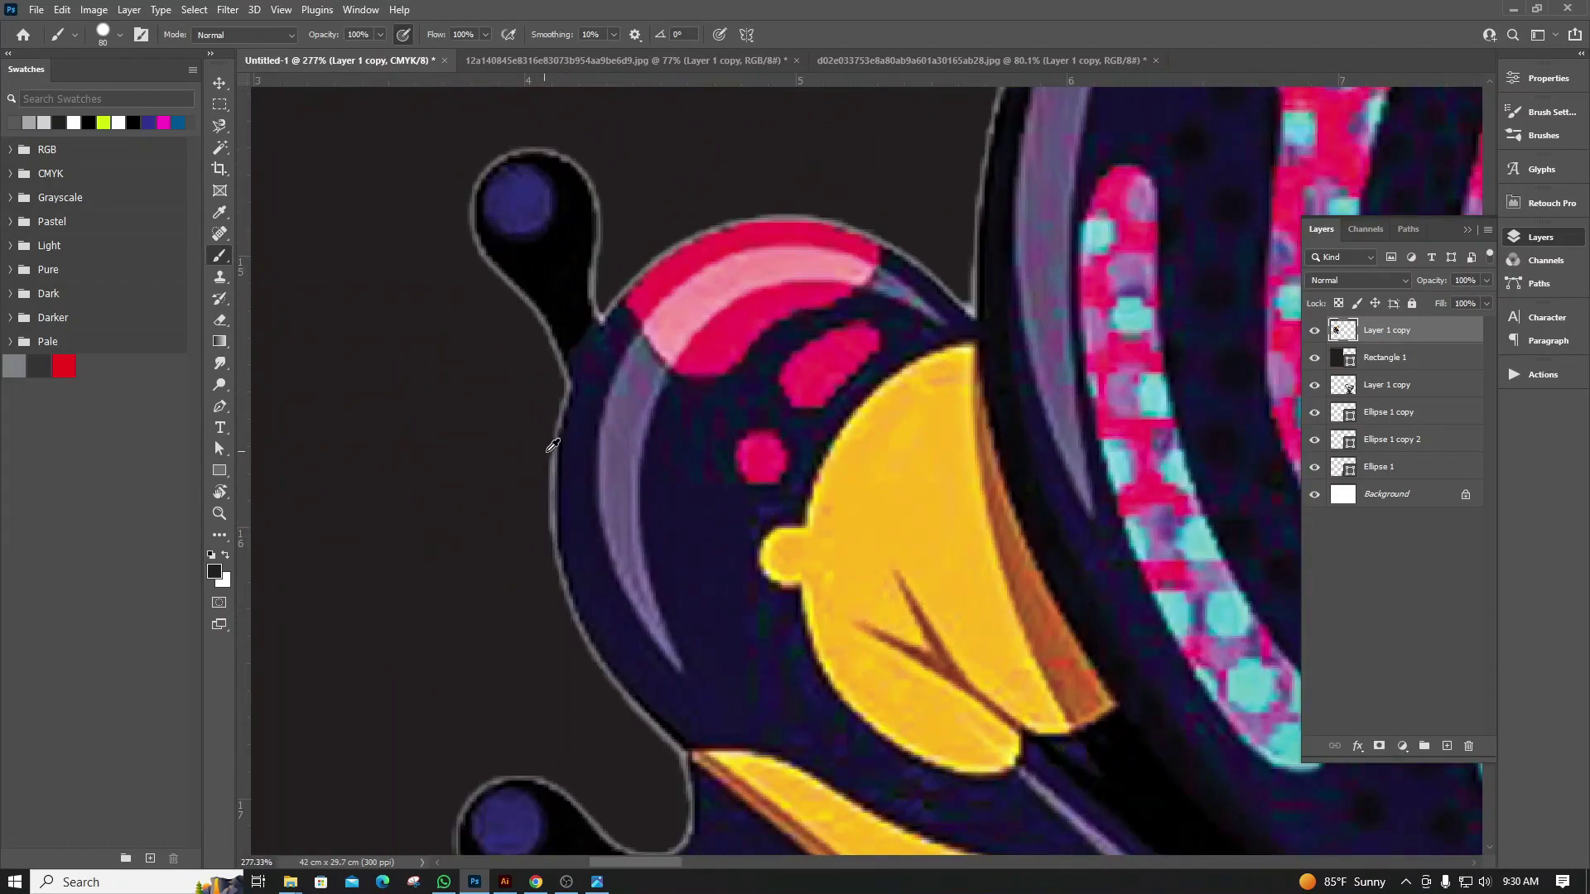
pyautogui.scroll(-2, 558, 563)
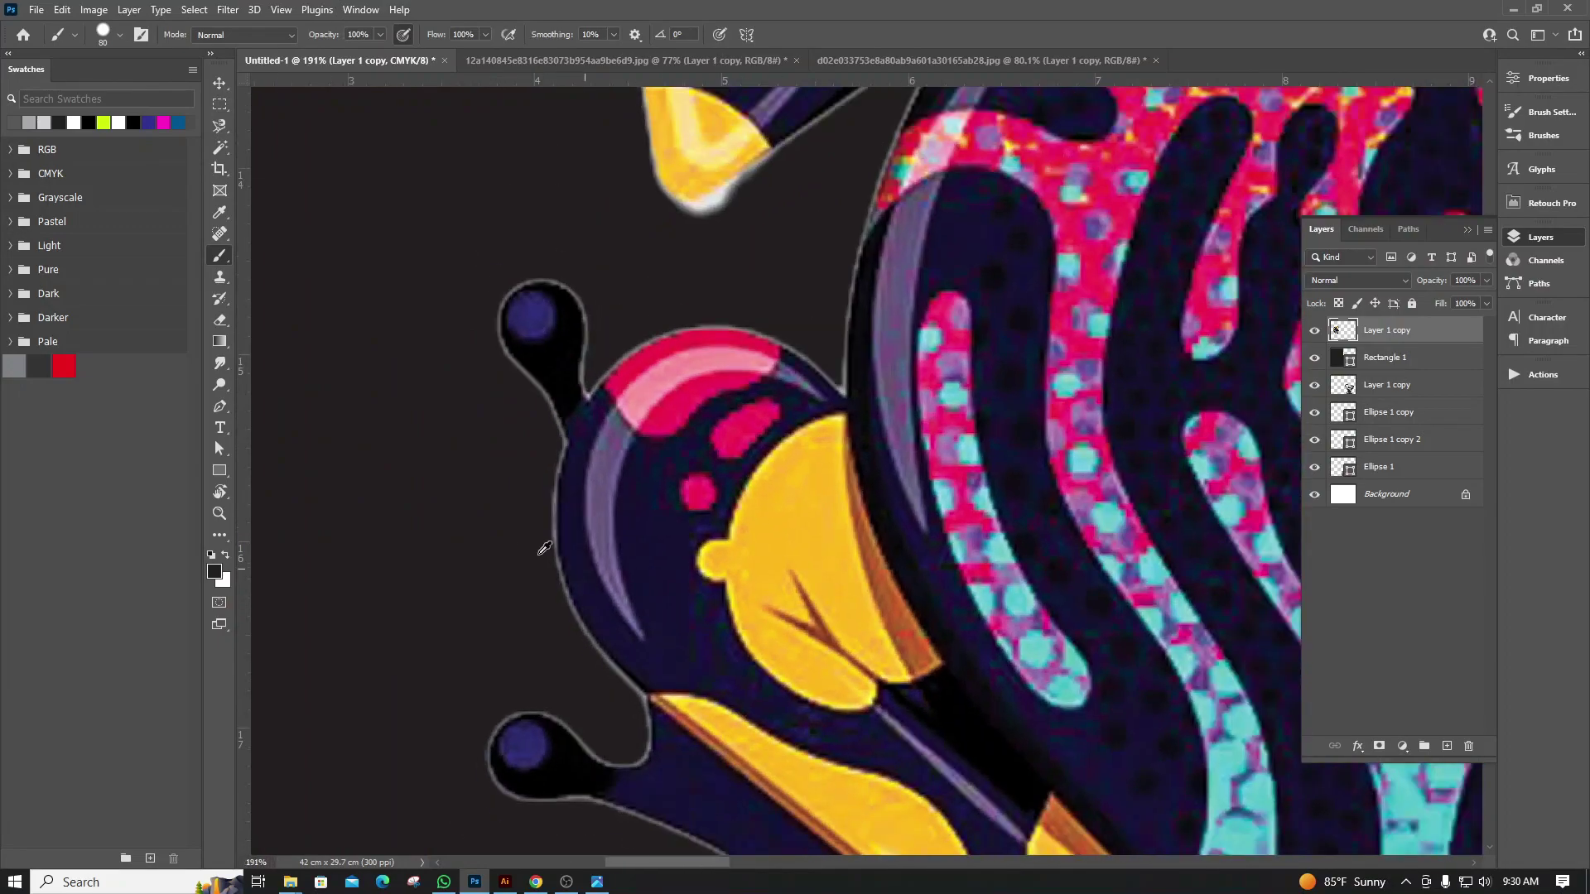
pyautogui.scroll(-2, 546, 555)
pyautogui.scroll(-2, 580, 497)
pyautogui.scroll(3, 712, 273)
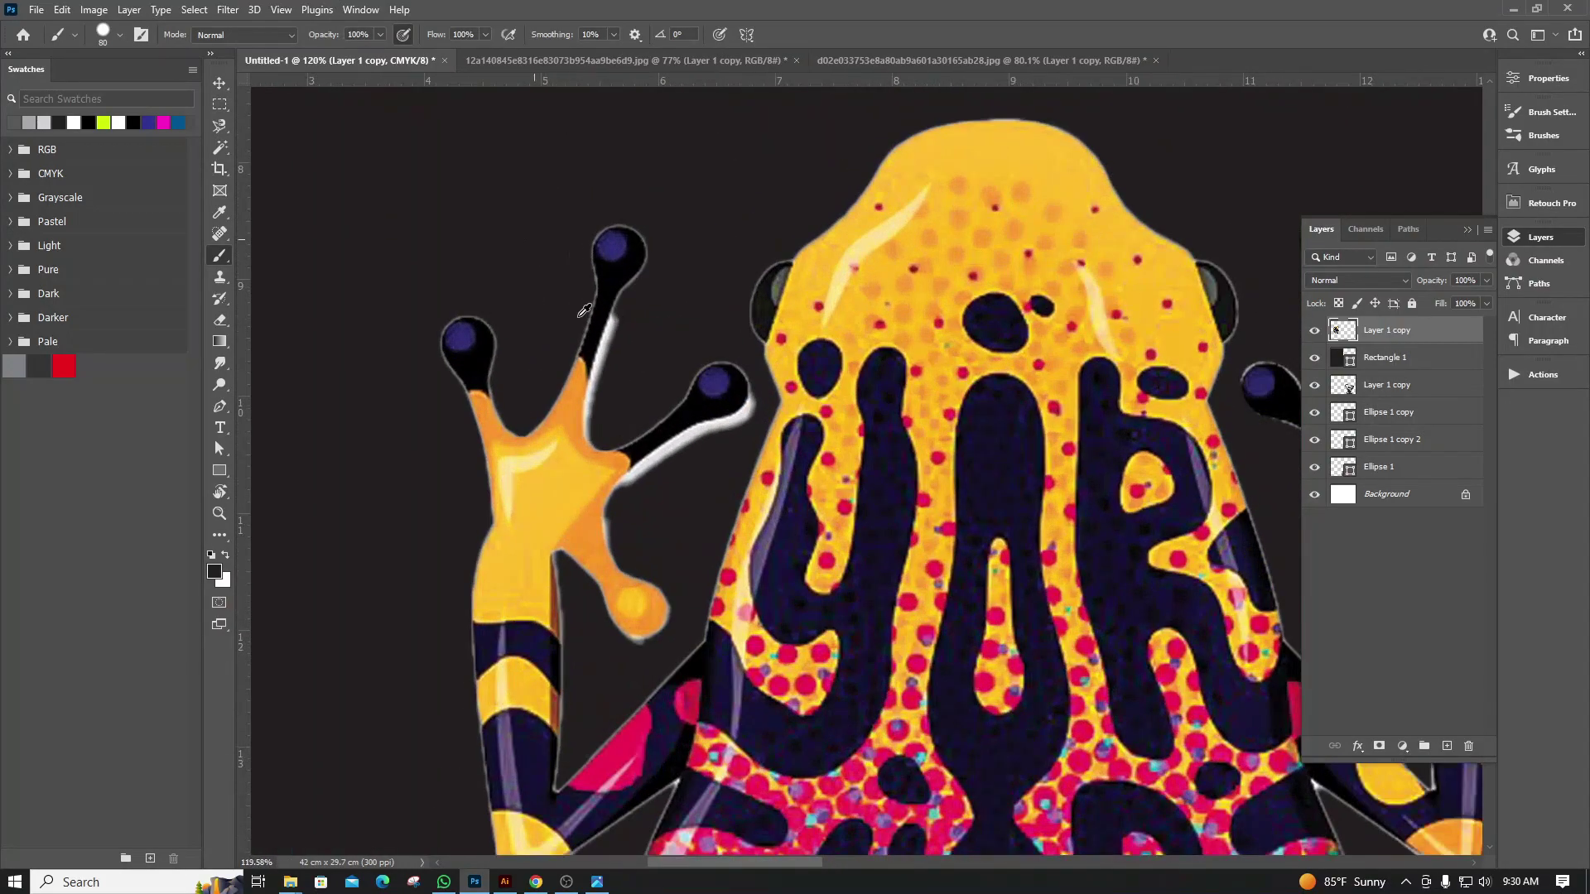
pyautogui.scroll(3, 686, 406)
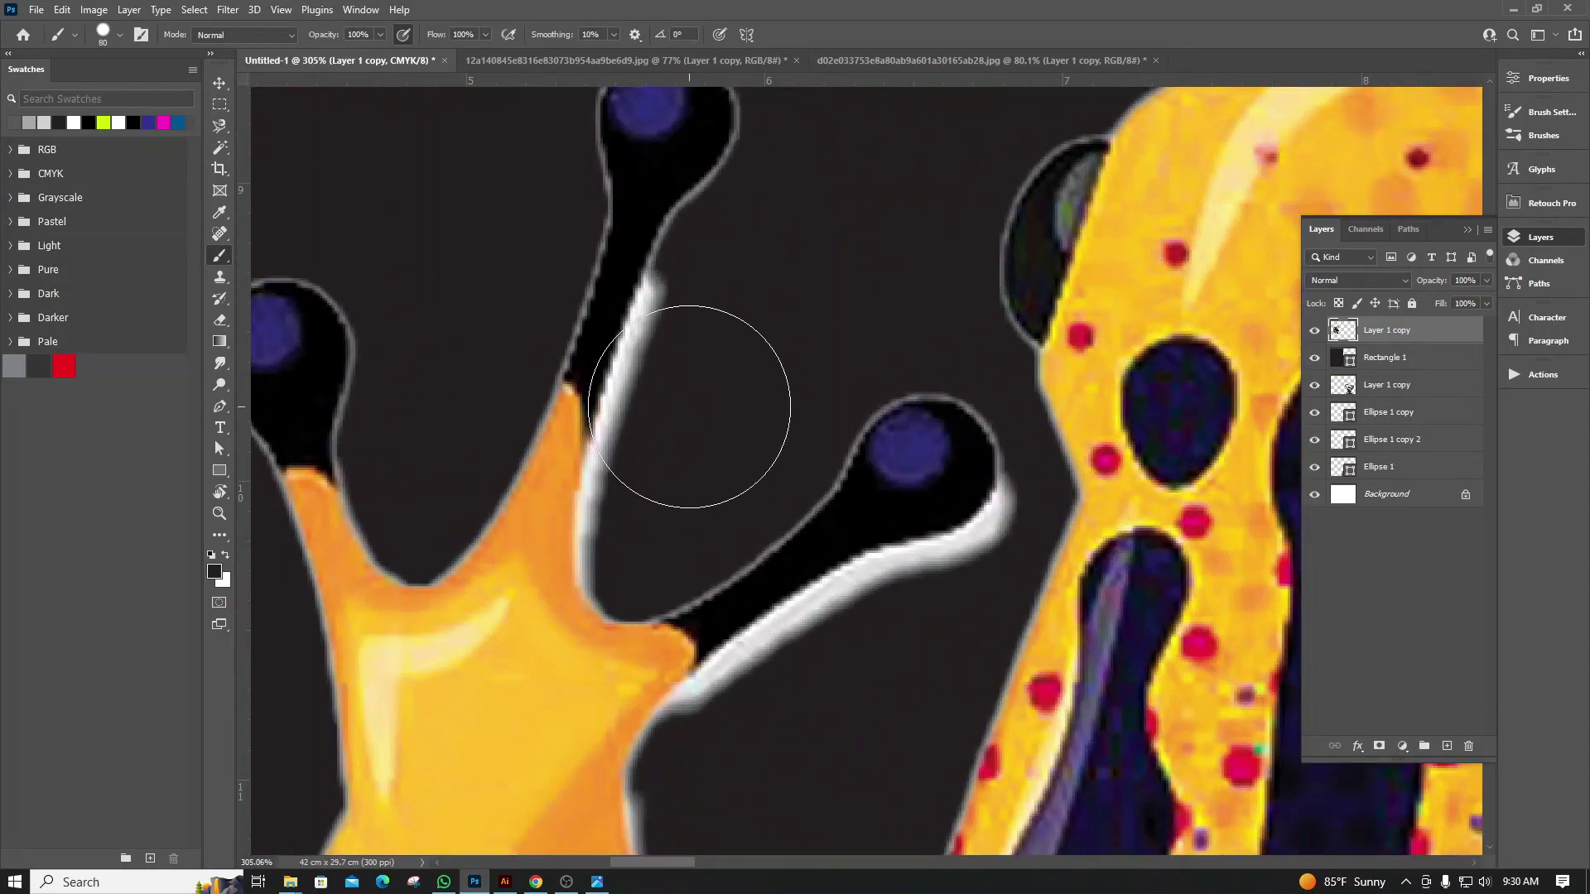
# Trace the upper finger's white edge with the Pen, delete it, and deselect
pyautogui.press('p')
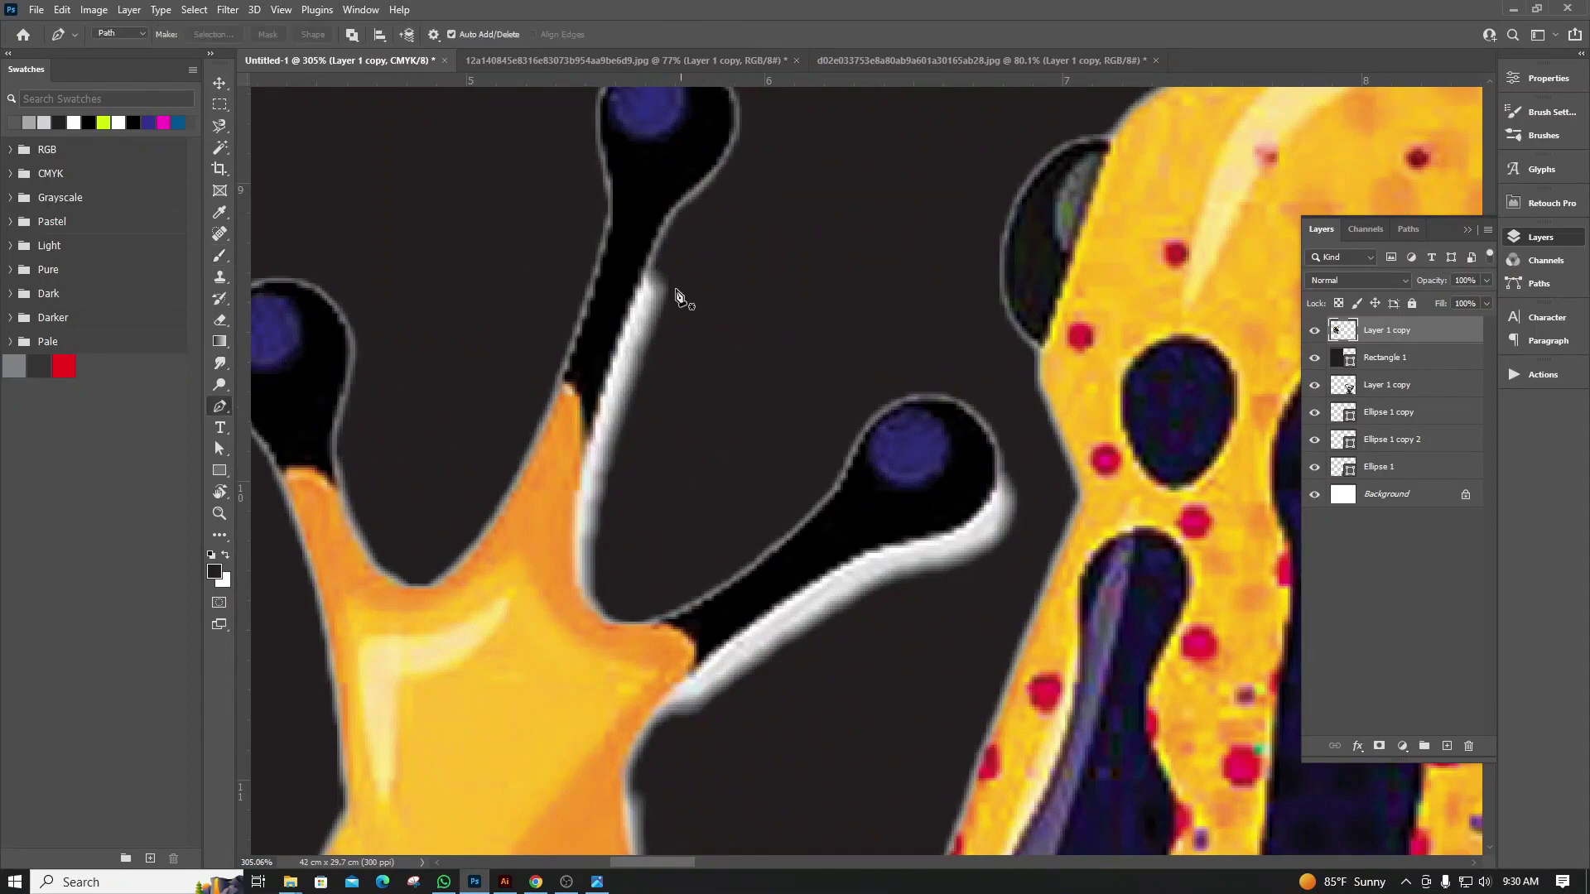
pyautogui.click(653, 259)
pyautogui.moveTo(608, 620); pyautogui.dragTo(701, 680)
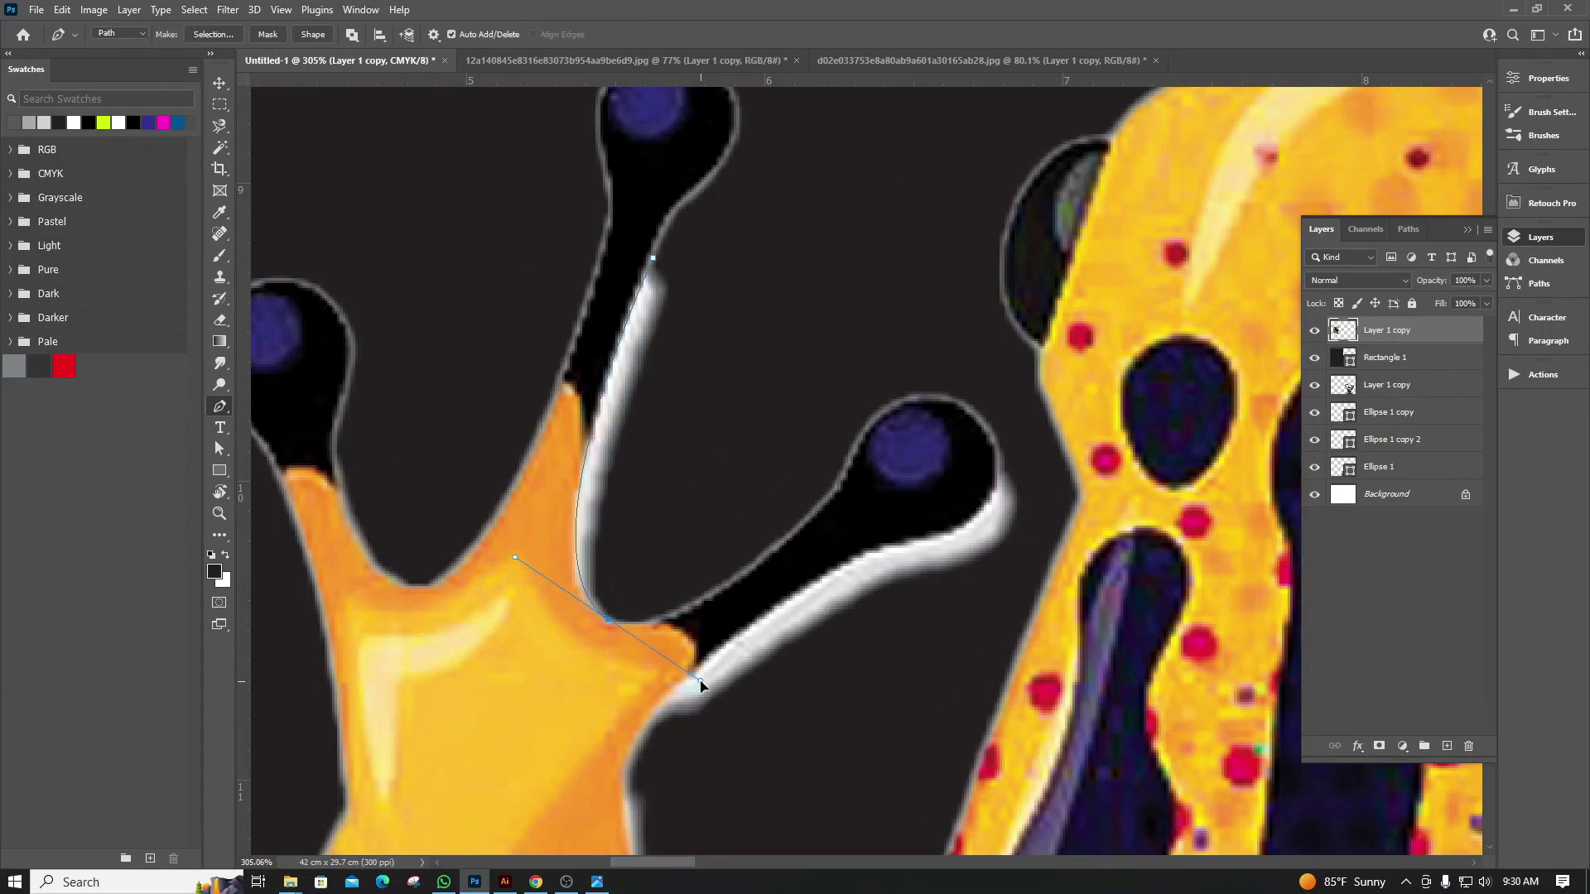
pyautogui.moveTo(691, 373); pyautogui.dragTo(701, 263)
pyautogui.click(654, 262)
pyautogui.hotkey('ctrl', 'Return')
pyautogui.press('Delete')
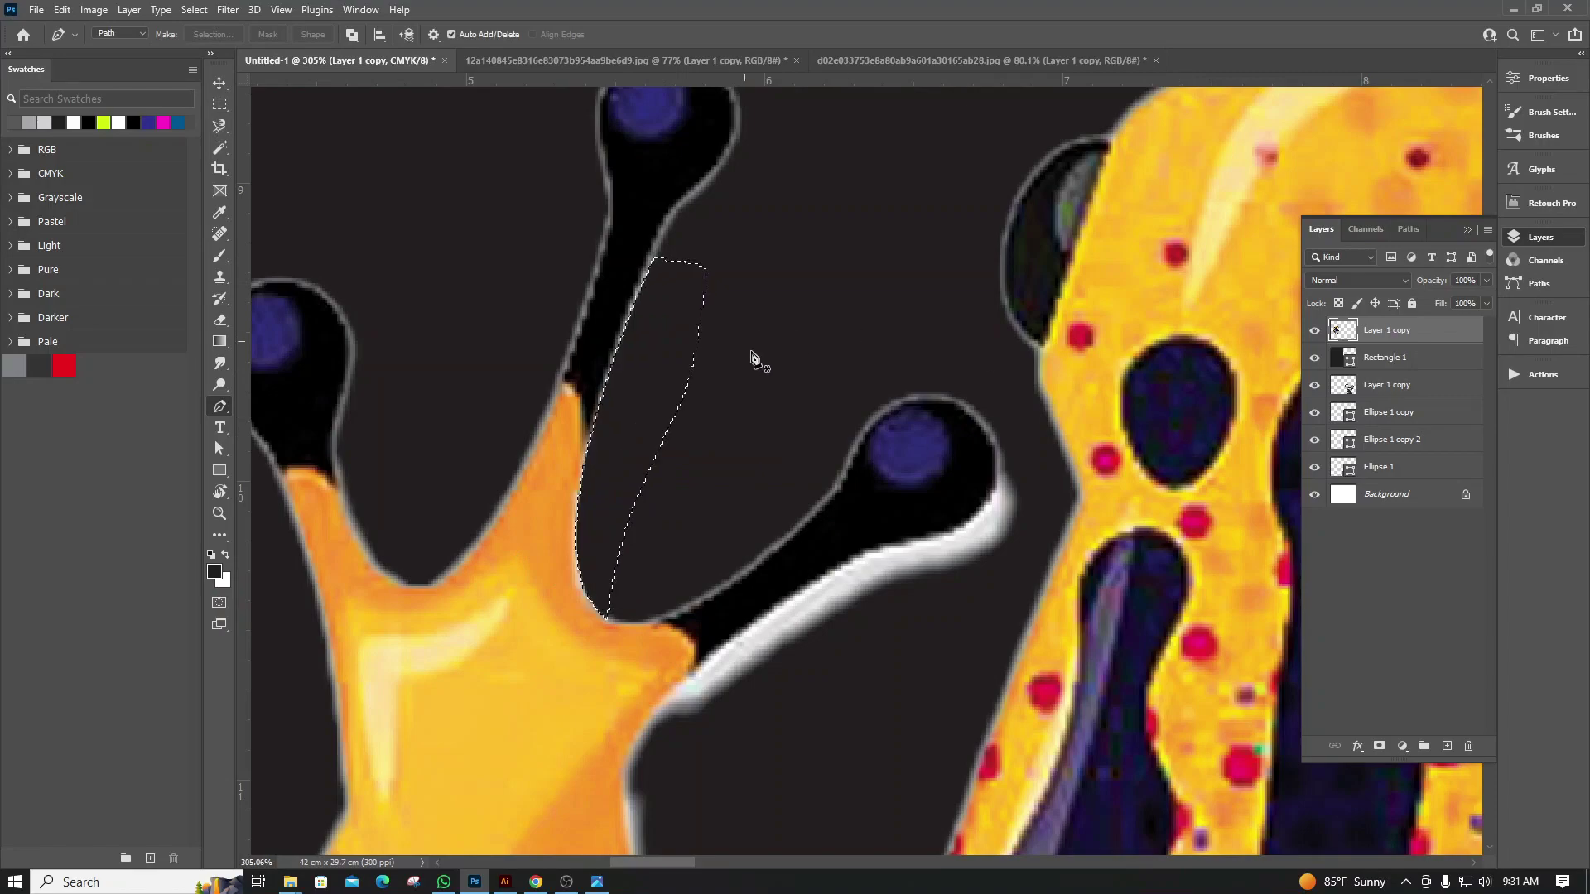
pyautogui.hotkey('ctrl', 'd')
# Outline the lower finger's white edge with the Pen and turn it into a selection
pyautogui.click(652, 724)
pyautogui.moveTo(854, 561); pyautogui.dragTo(928, 534)
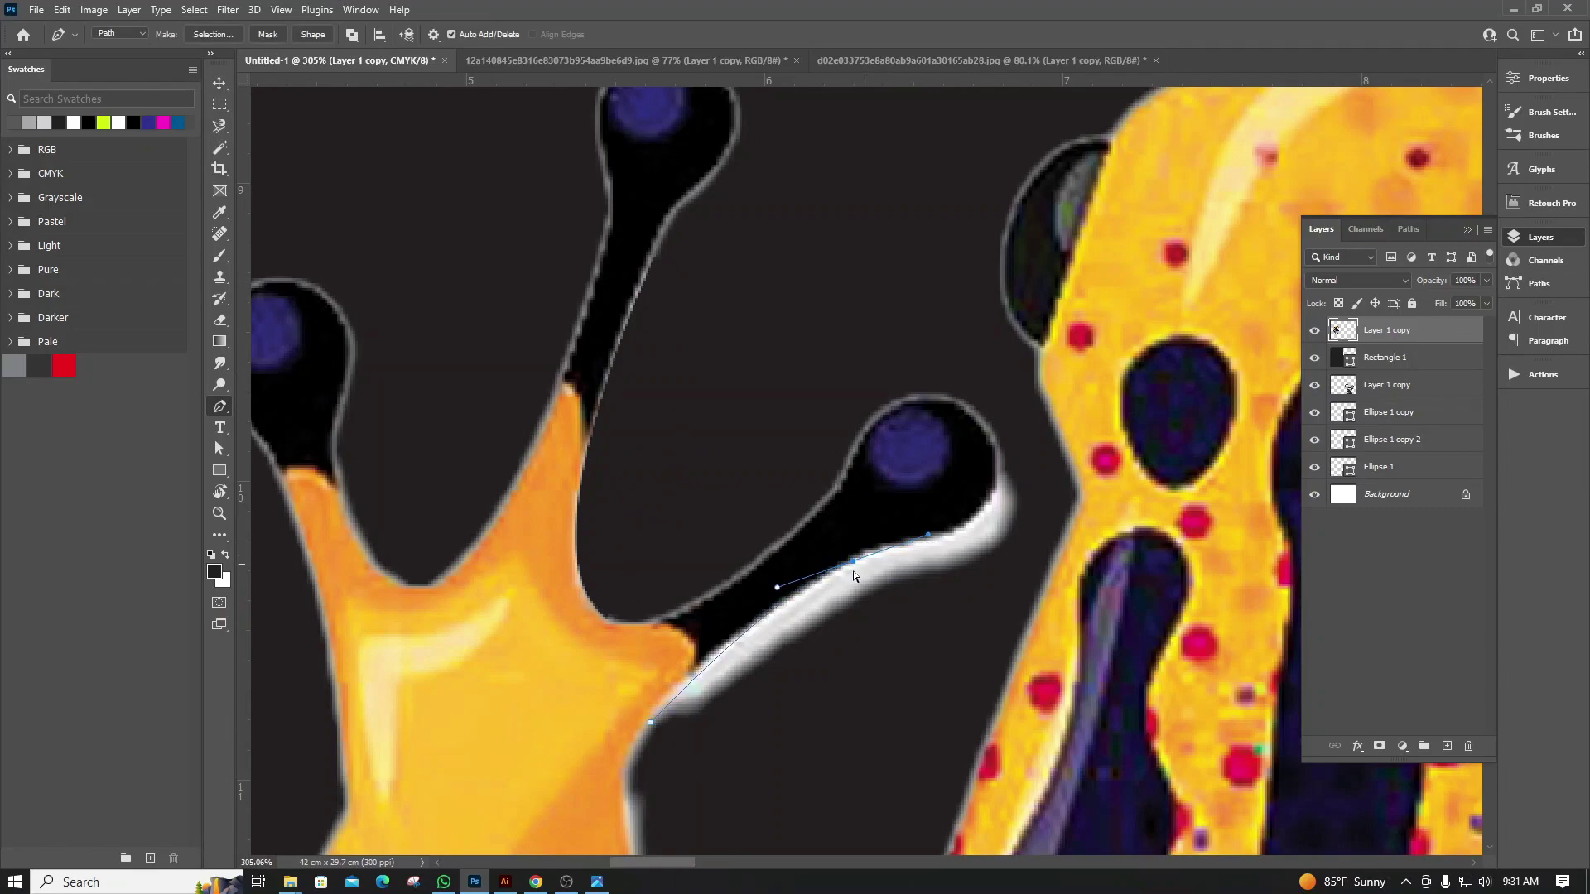
pyautogui.hotkey('ctrl', 'z')
pyautogui.moveTo(772, 608); pyautogui.dragTo(814, 589)
pyautogui.moveTo(901, 542); pyautogui.dragTo(987, 520)
pyautogui.click(1005, 448)
pyautogui.click(1030, 495)
pyautogui.click(1026, 536)
pyautogui.click(1002, 588)
pyautogui.click(834, 694)
pyautogui.moveTo(746, 730); pyautogui.dragTo(717, 744)
pyautogui.hotkey('ctrl', 'Return')
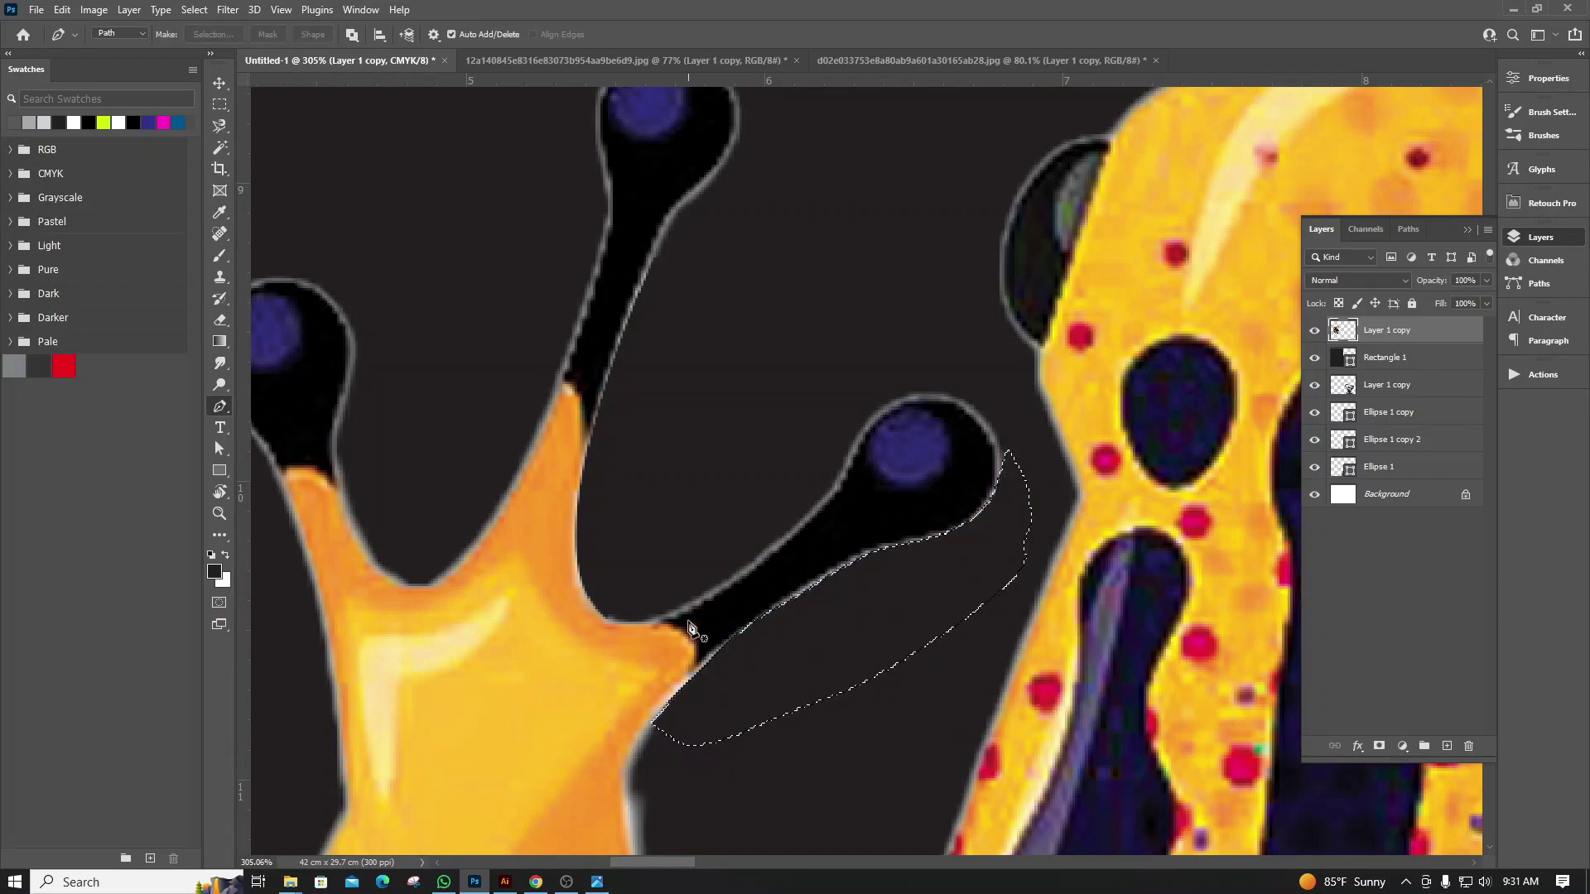
pyautogui.scroll(-1, 689, 627)
pyautogui.scroll(-1, 712, 497)
pyautogui.scroll(1, 682, 694)
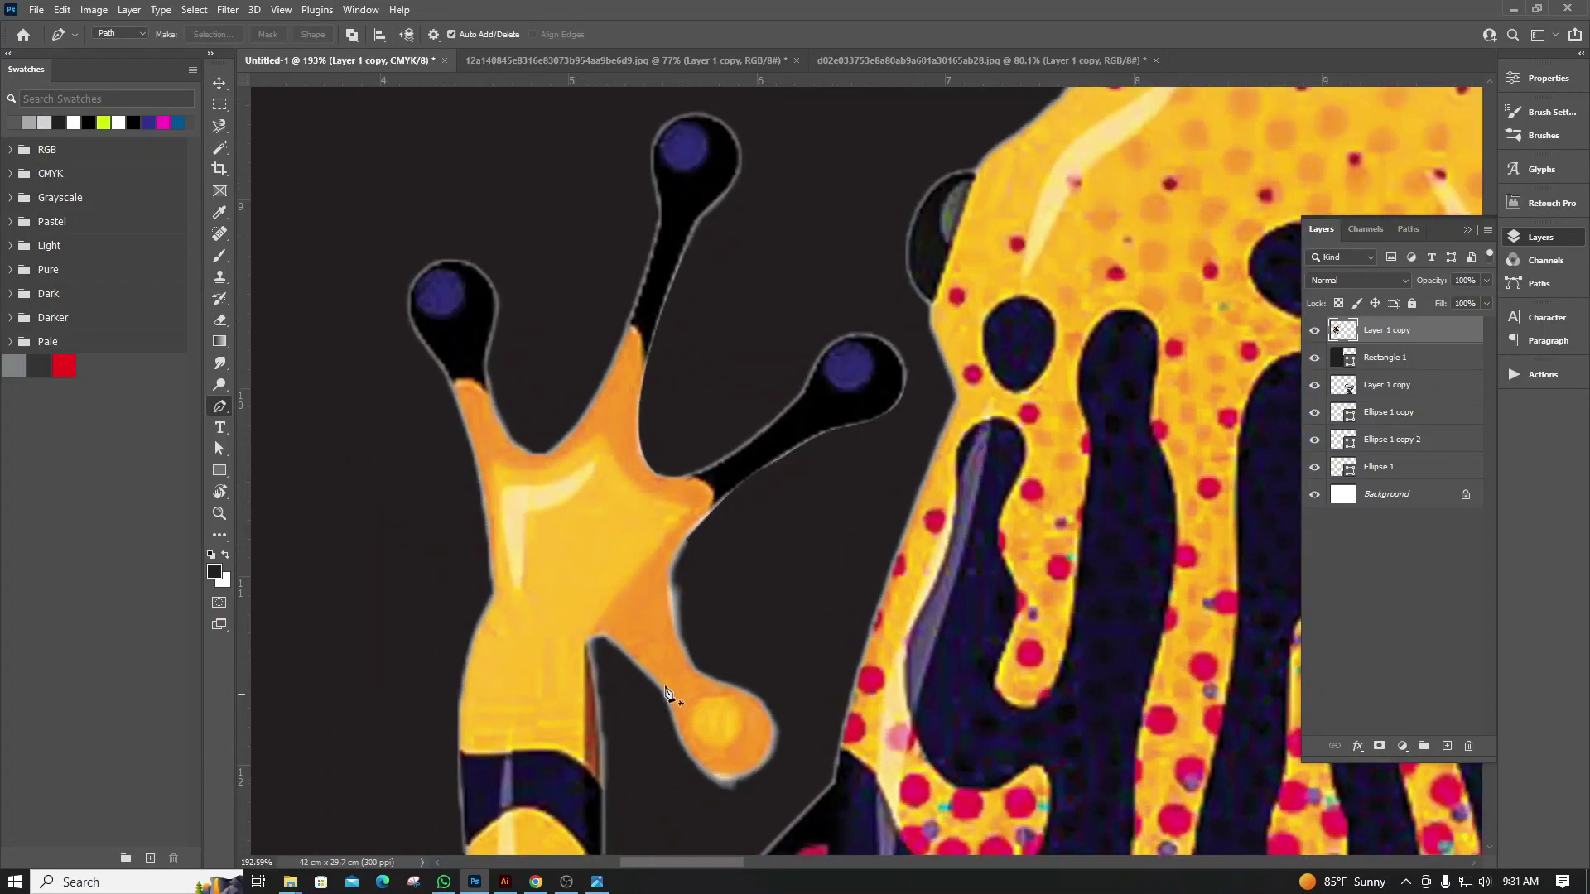
pyautogui.scroll(-3, 667, 694)
pyautogui.scroll(1, 771, 408)
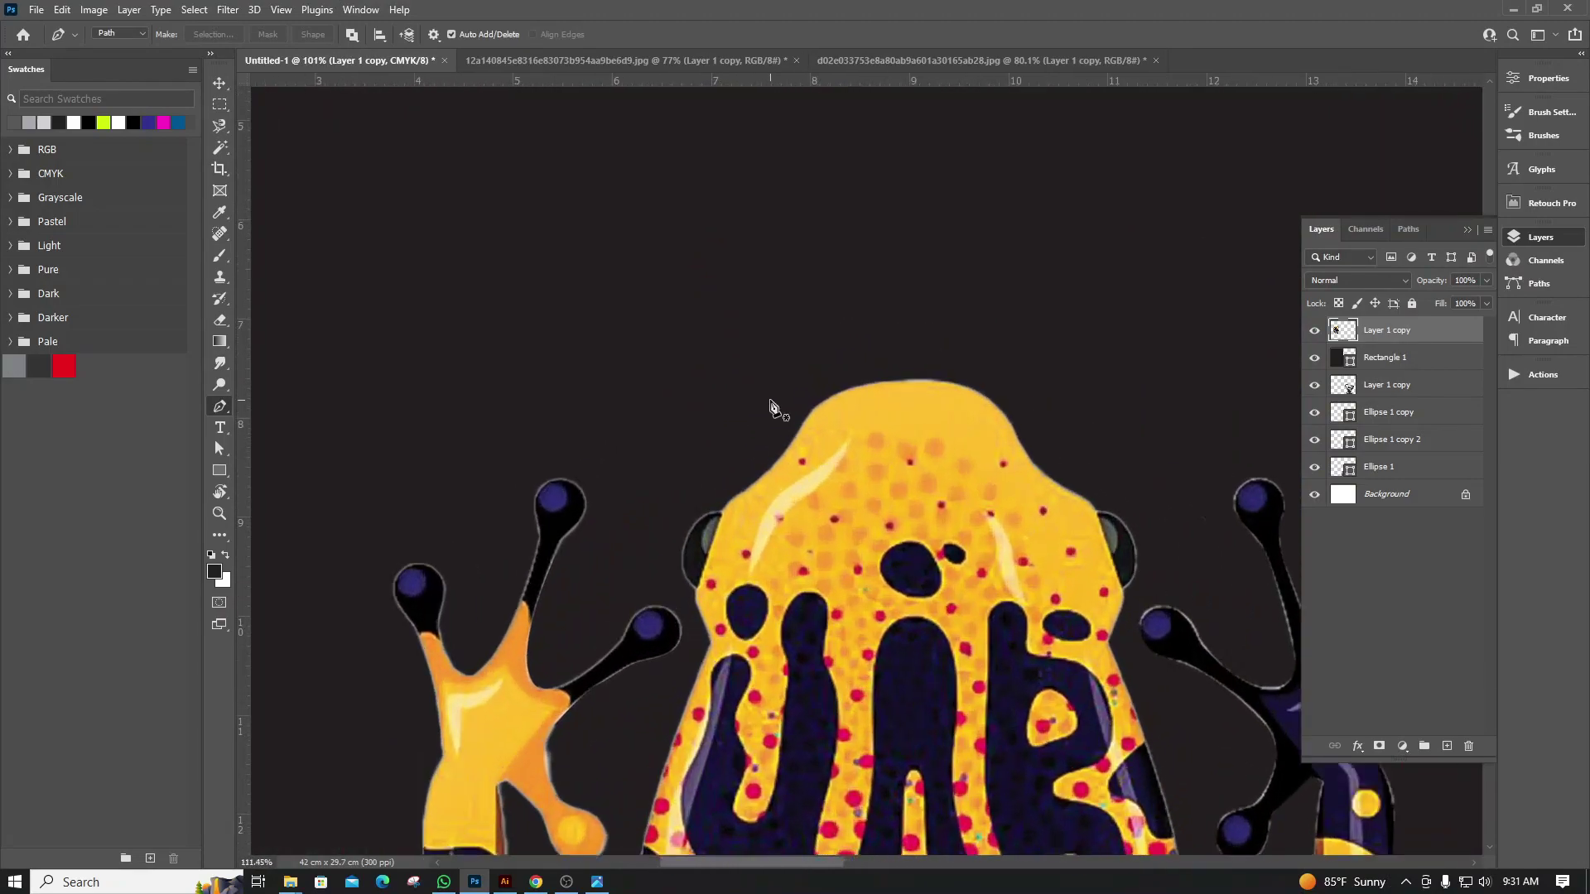
pyautogui.scroll(1, 769, 406)
pyautogui.scroll(1, 816, 414)
pyautogui.scroll(-1, 925, 433)
pyautogui.scroll(-1, 688, 425)
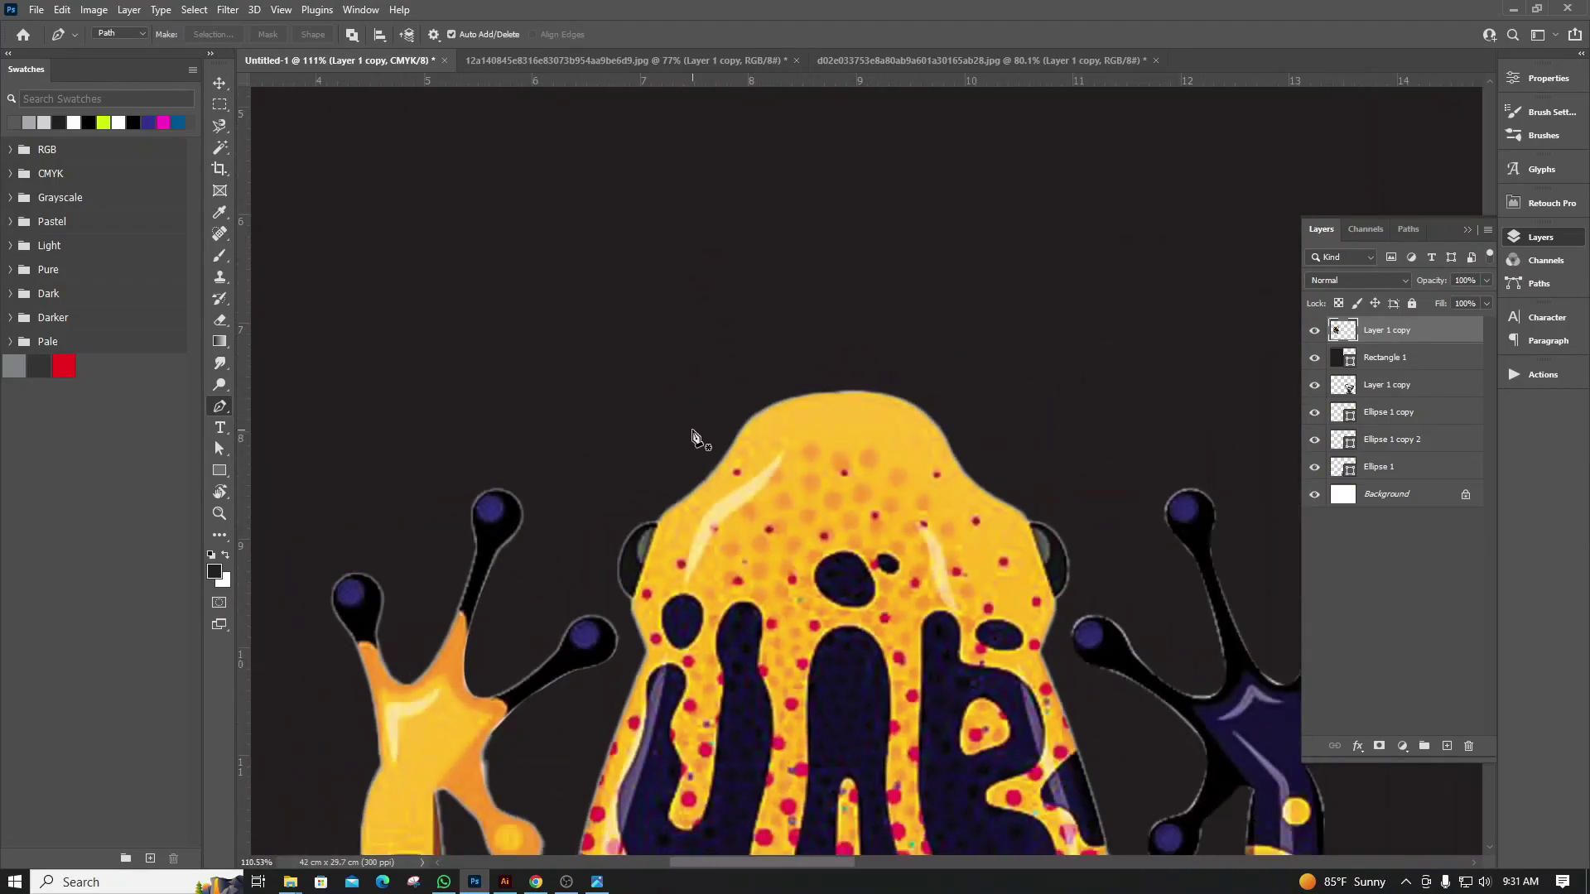
pyautogui.scroll(-1, 692, 435)
pyautogui.scroll(-1, 712, 497)
pyautogui.scroll(1, 751, 598)
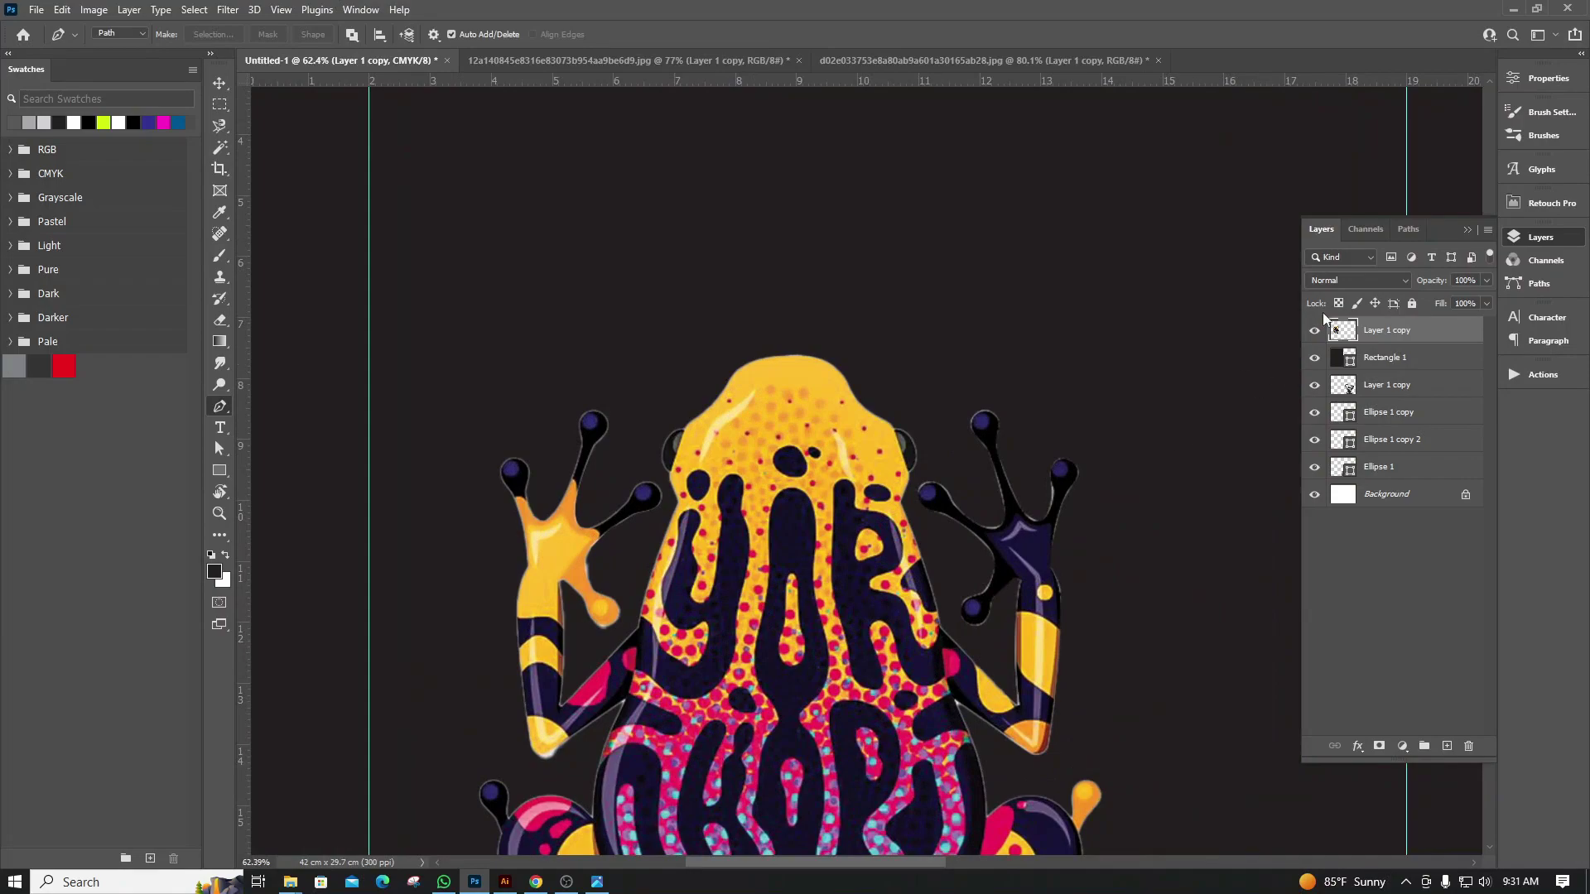
pyautogui.scroll(-1, 874, 397)
pyautogui.scroll(-1, 865, 364)
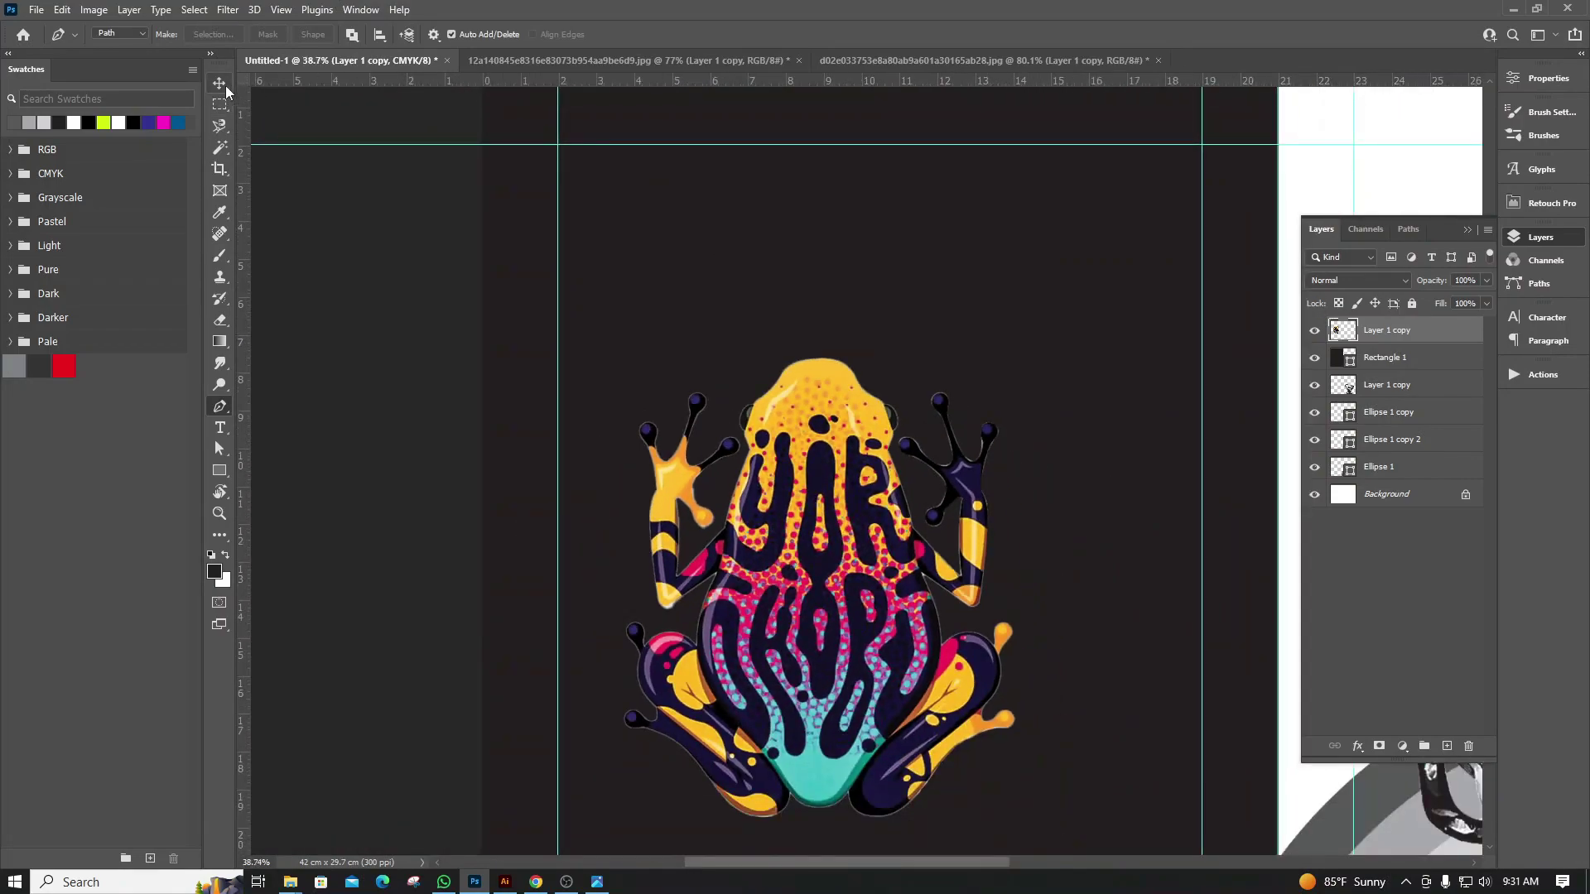
pyautogui.click(220, 83)
pyautogui.scroll(1, 857, 552)
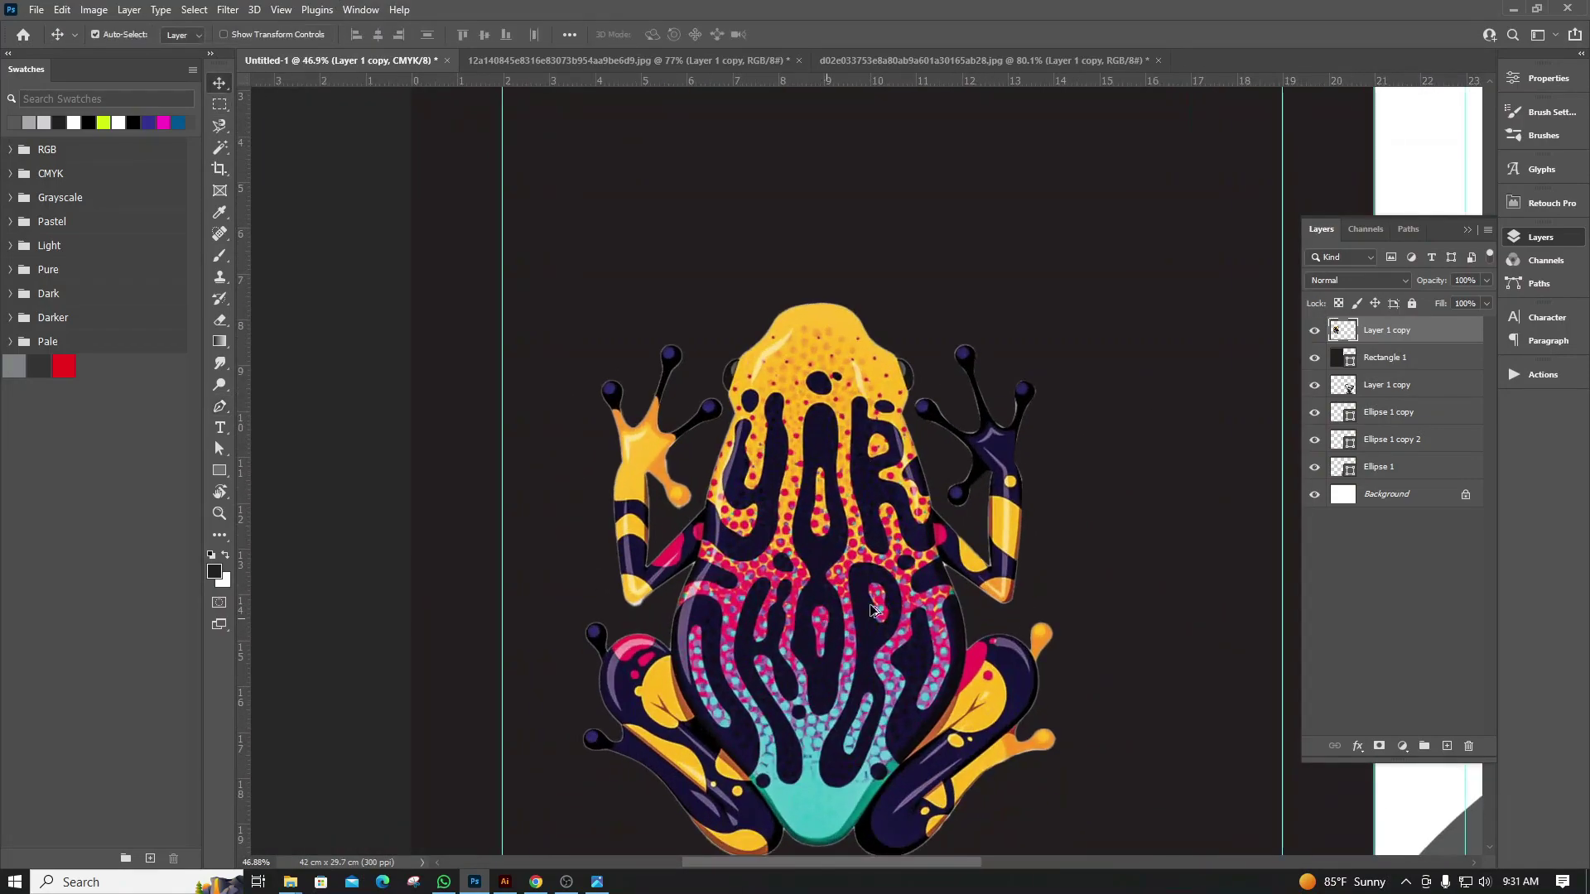
# Load the frog layer's outline as a selection, inspect the edges, then clear it
pyautogui.keyDown('ctrl'); pyautogui.click(1342, 331); pyautogui.keyUp('ctrl')
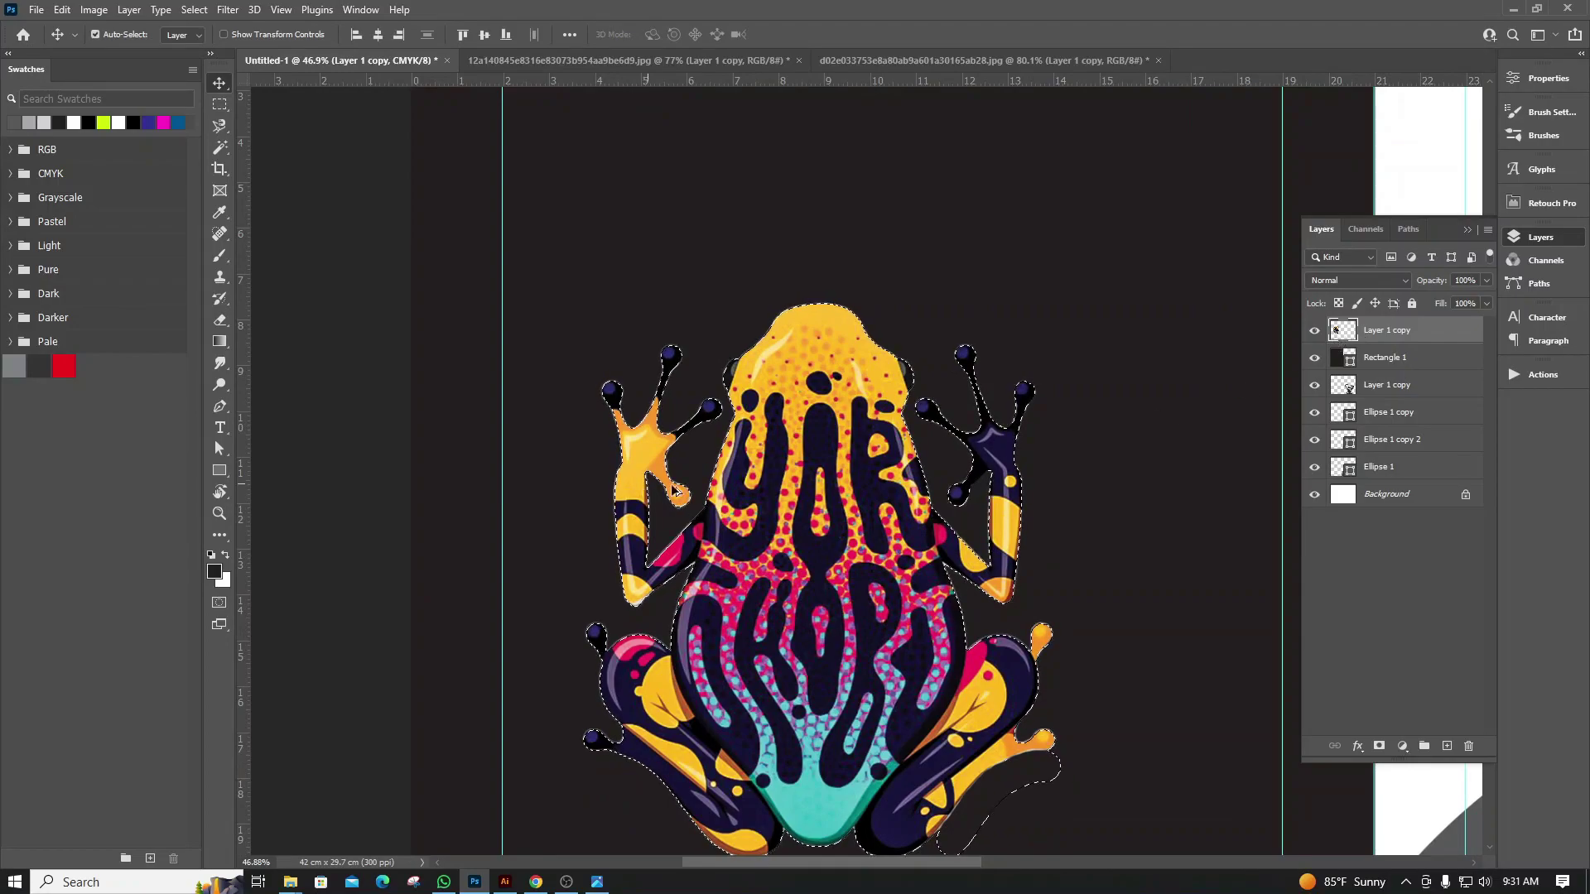
pyautogui.scroll(-1, 844, 752)
pyautogui.scroll(1, 844, 752)
pyautogui.scroll(1, 844, 752)
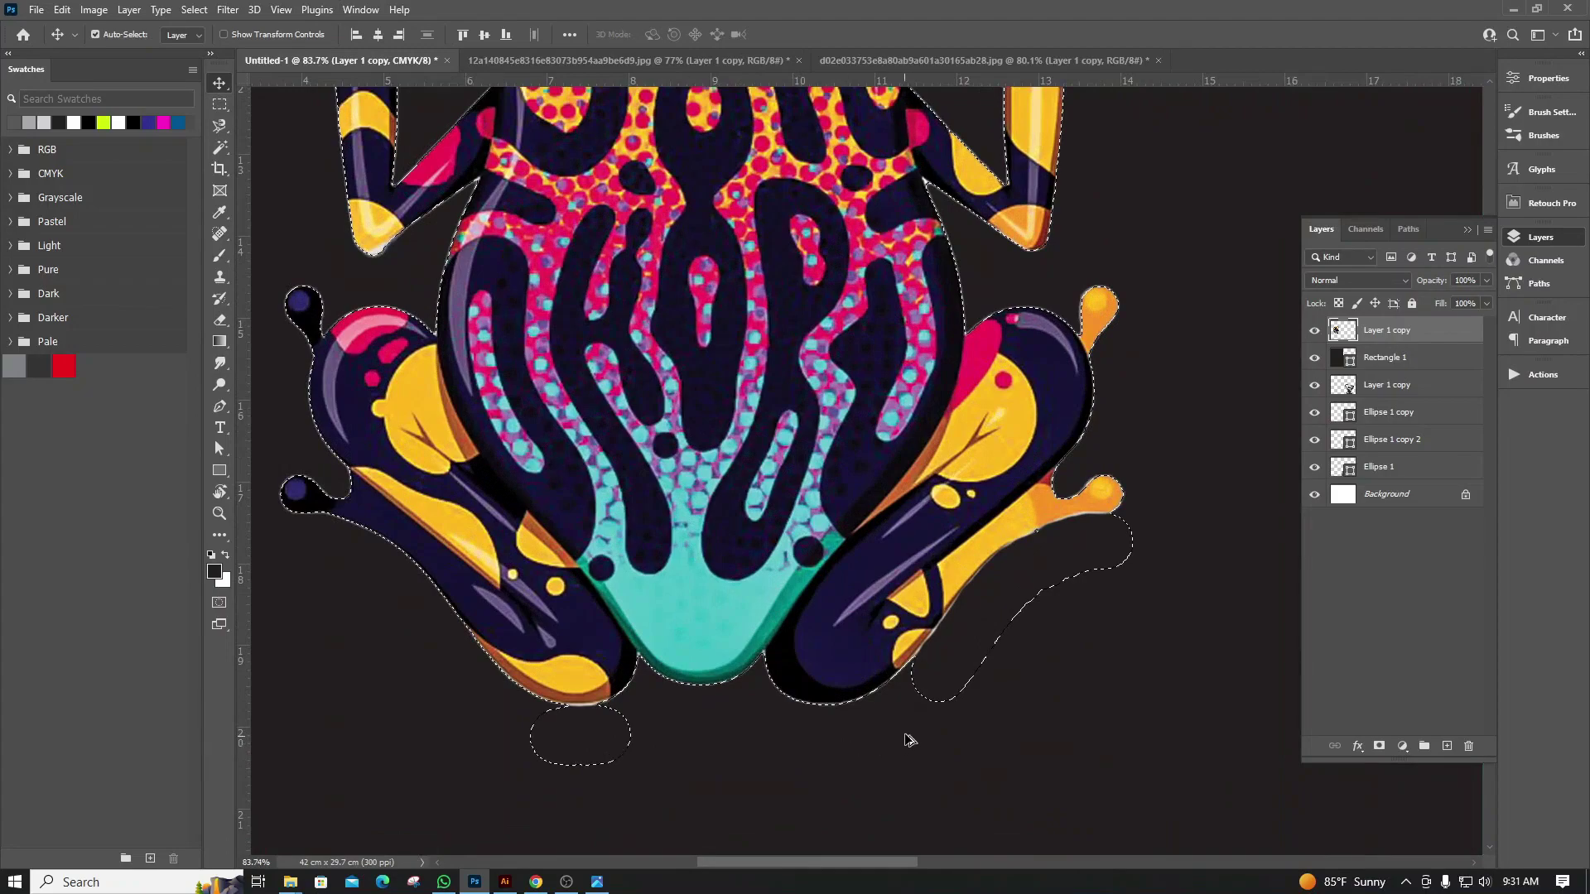
pyautogui.scroll(1, 907, 739)
pyautogui.scroll(1, 1100, 611)
pyautogui.scroll(1, 1099, 610)
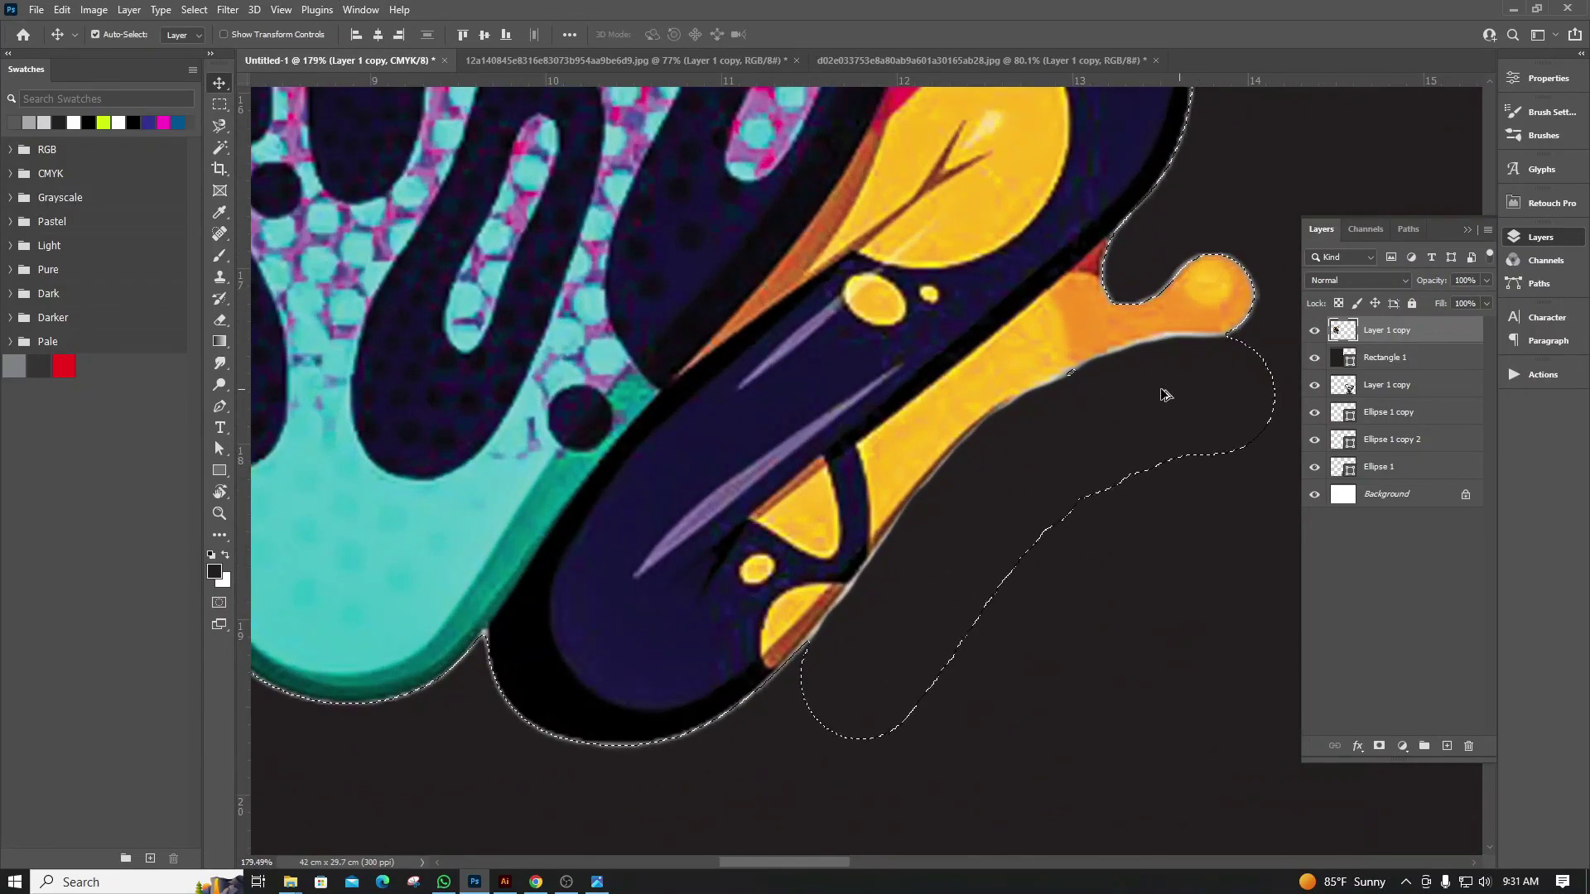
pyautogui.scroll(-1, 926, 506)
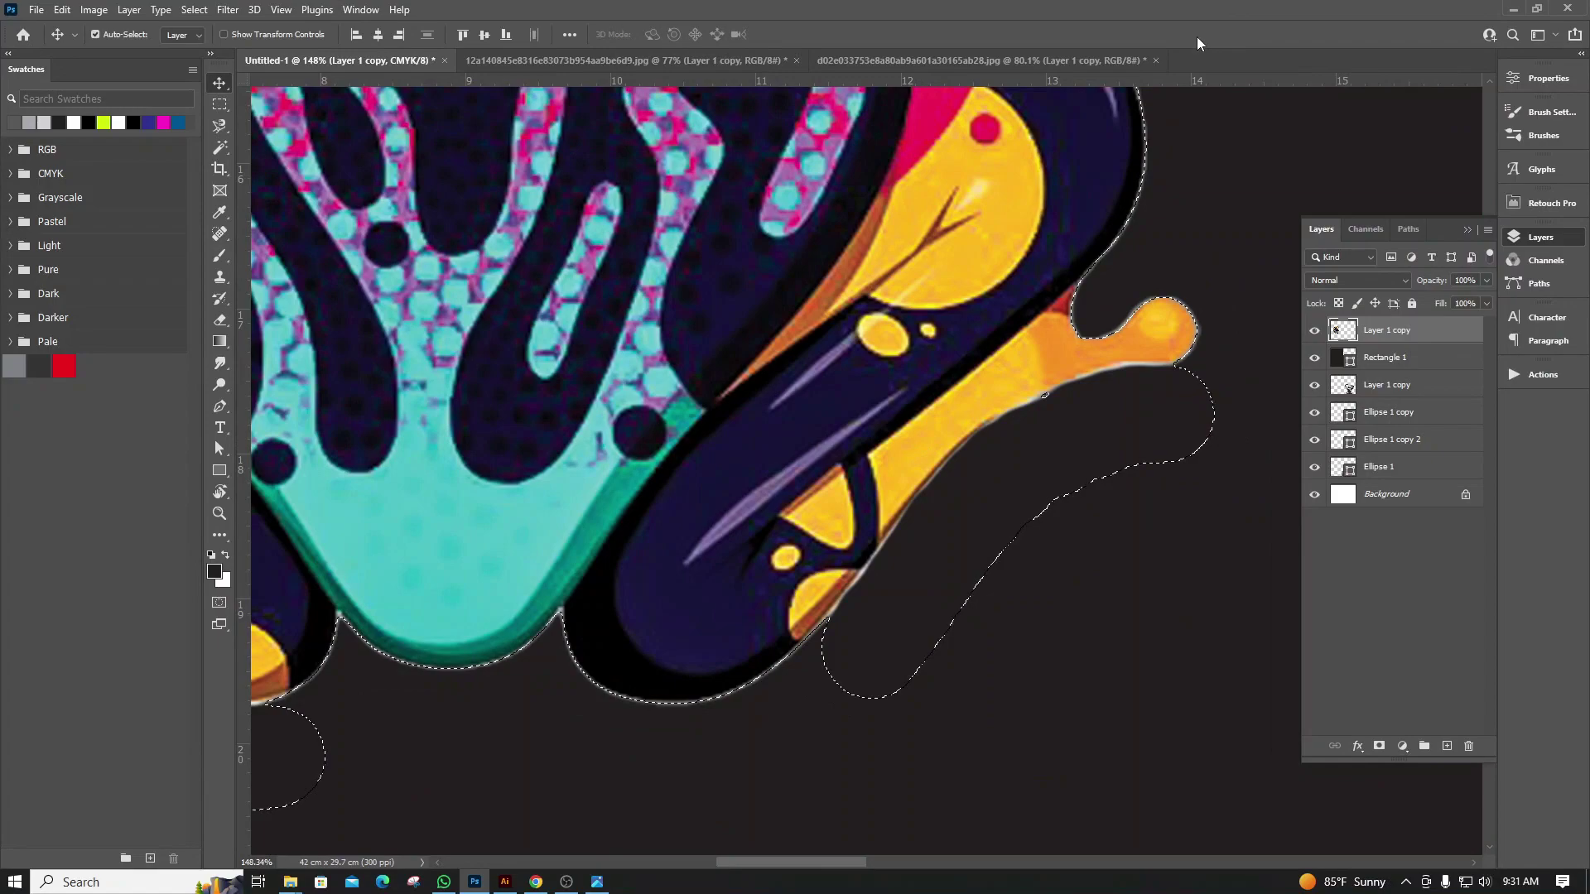
pyautogui.press('ctrl')
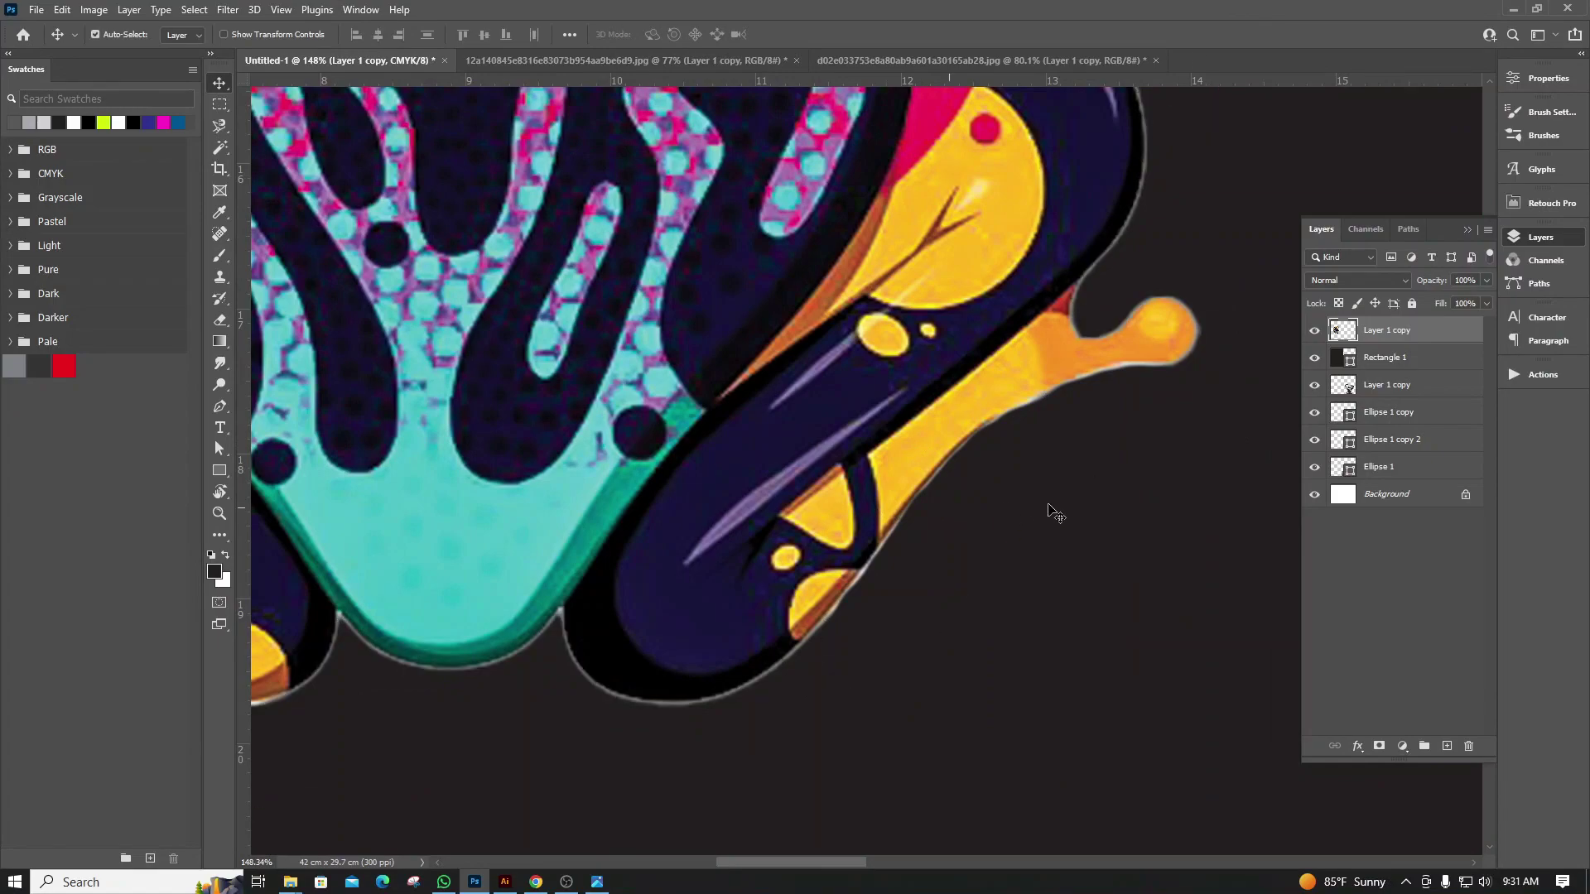
pyautogui.scroll(-3, 1289, 498)
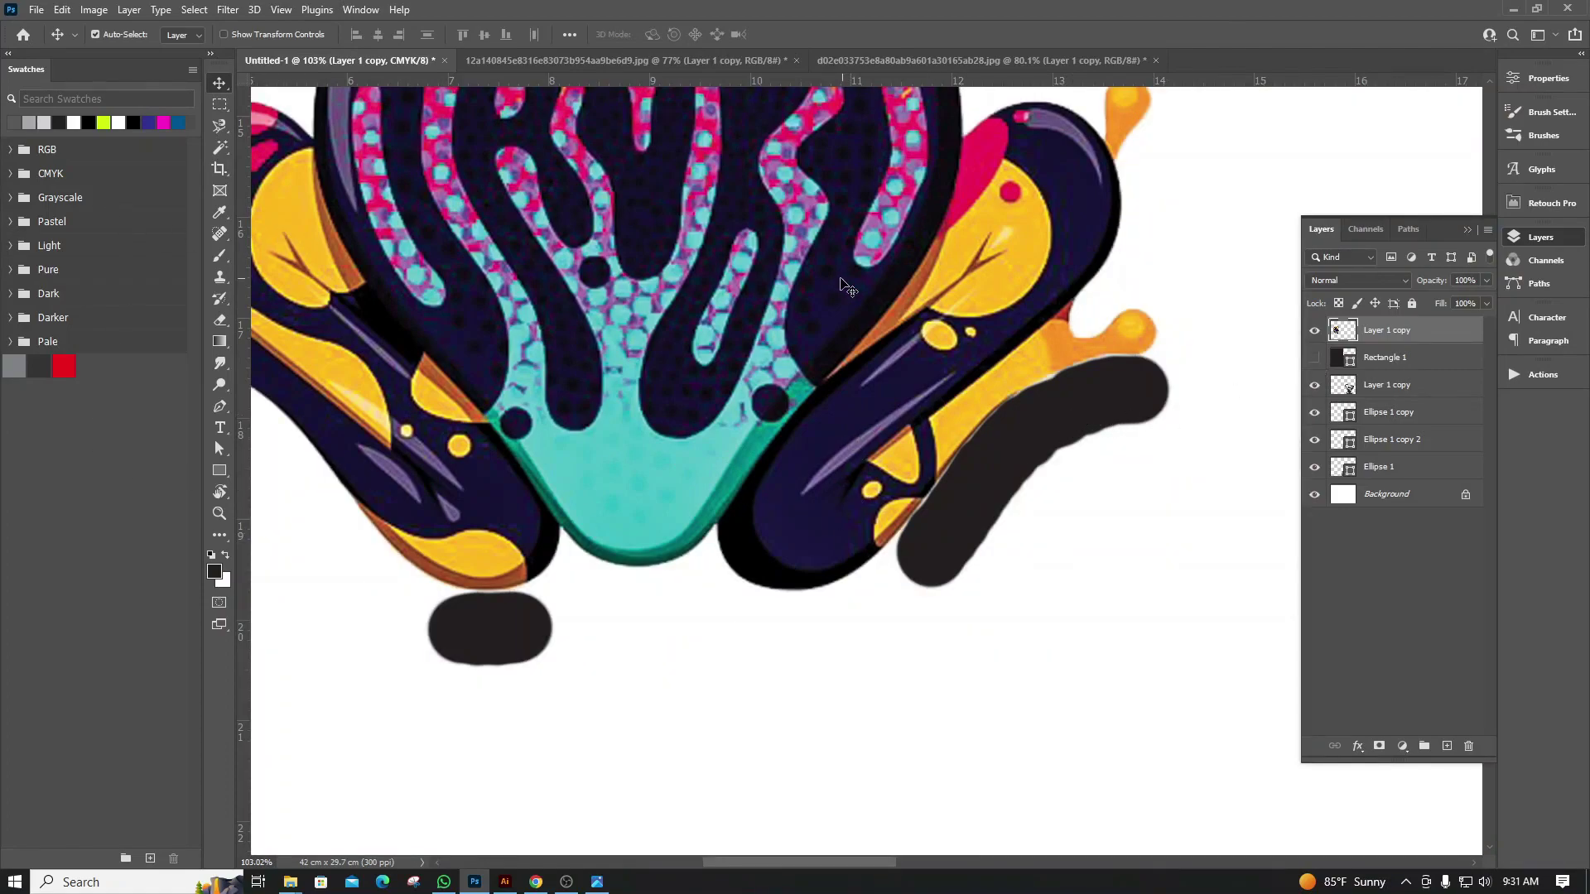
# Trace a closed Pen path around the black blob below the frog
pyautogui.click(222, 404)
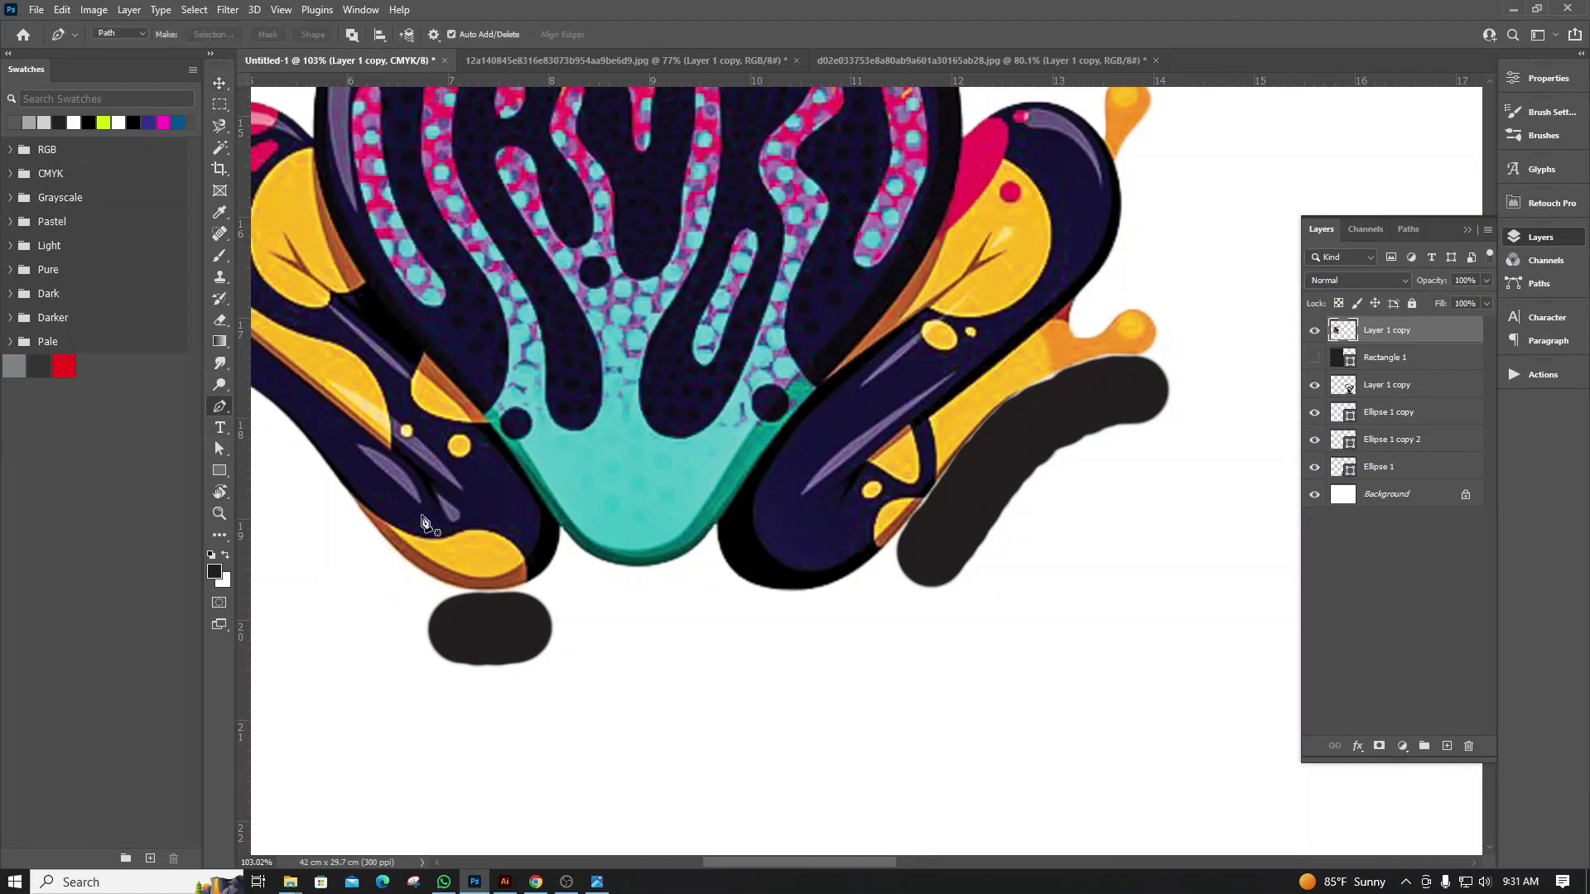
pyautogui.scroll(2, 455, 632)
pyautogui.scroll(3, 409, 568)
pyautogui.click(402, 562)
pyautogui.moveTo(654, 556); pyautogui.dragTo(699, 557)
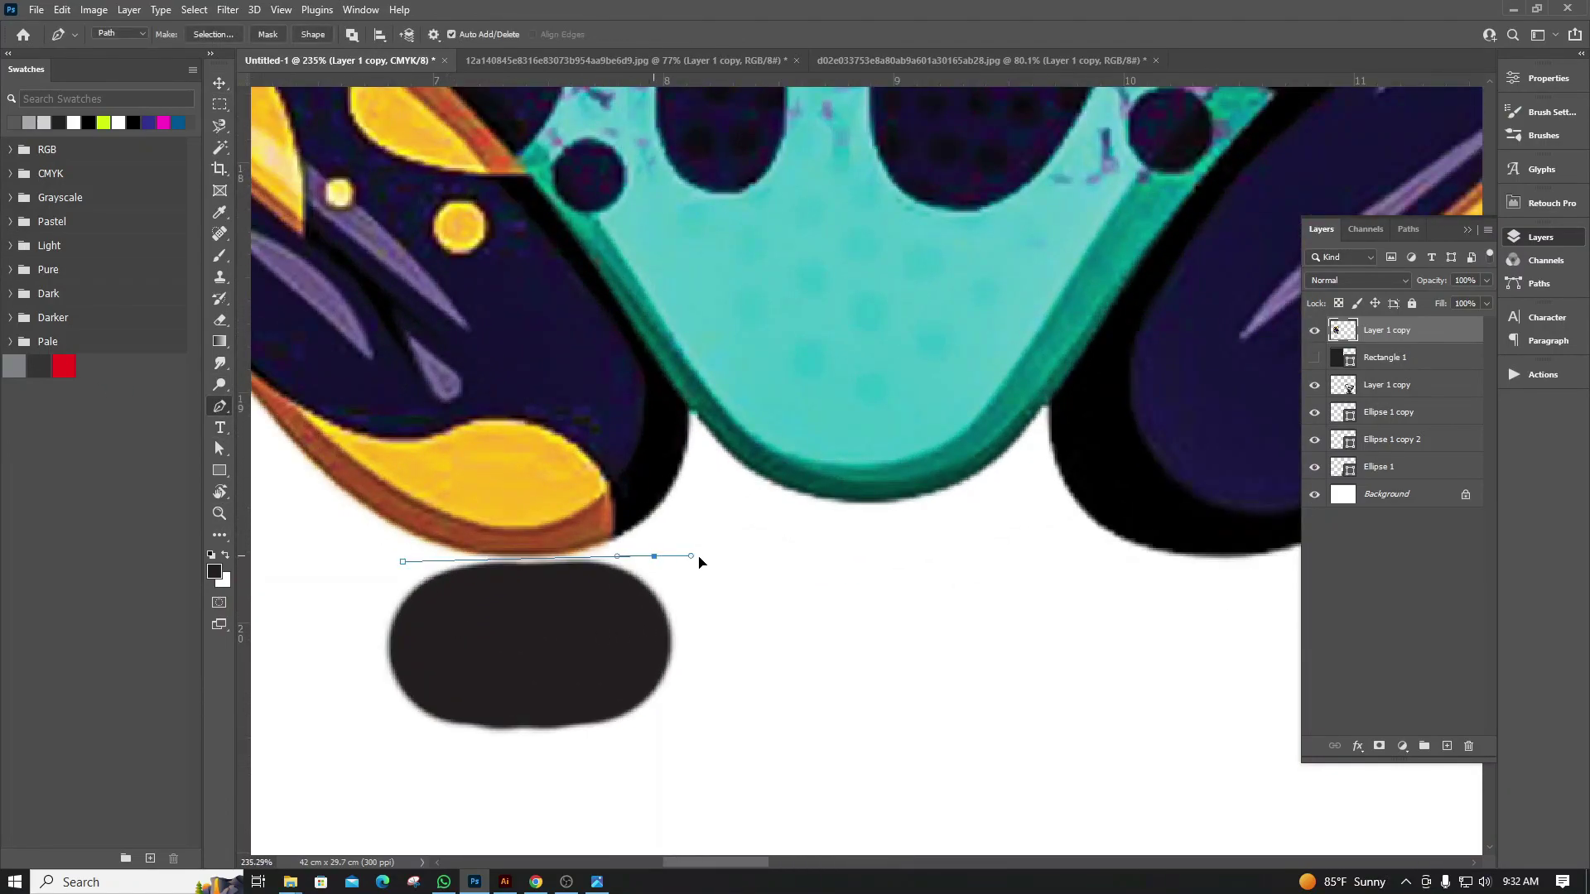
pyautogui.click(707, 633)
pyautogui.click(661, 733)
pyautogui.moveTo(563, 769); pyautogui.dragTo(531, 769)
pyautogui.moveTo(441, 760)
pyautogui.mouseDown()
pyautogui.moveTo(402, 748)
pyautogui.moveTo(377, 769)
pyautogui.mouseUp()
pyautogui.moveTo(362, 624); pyautogui.dragTo(373, 585)
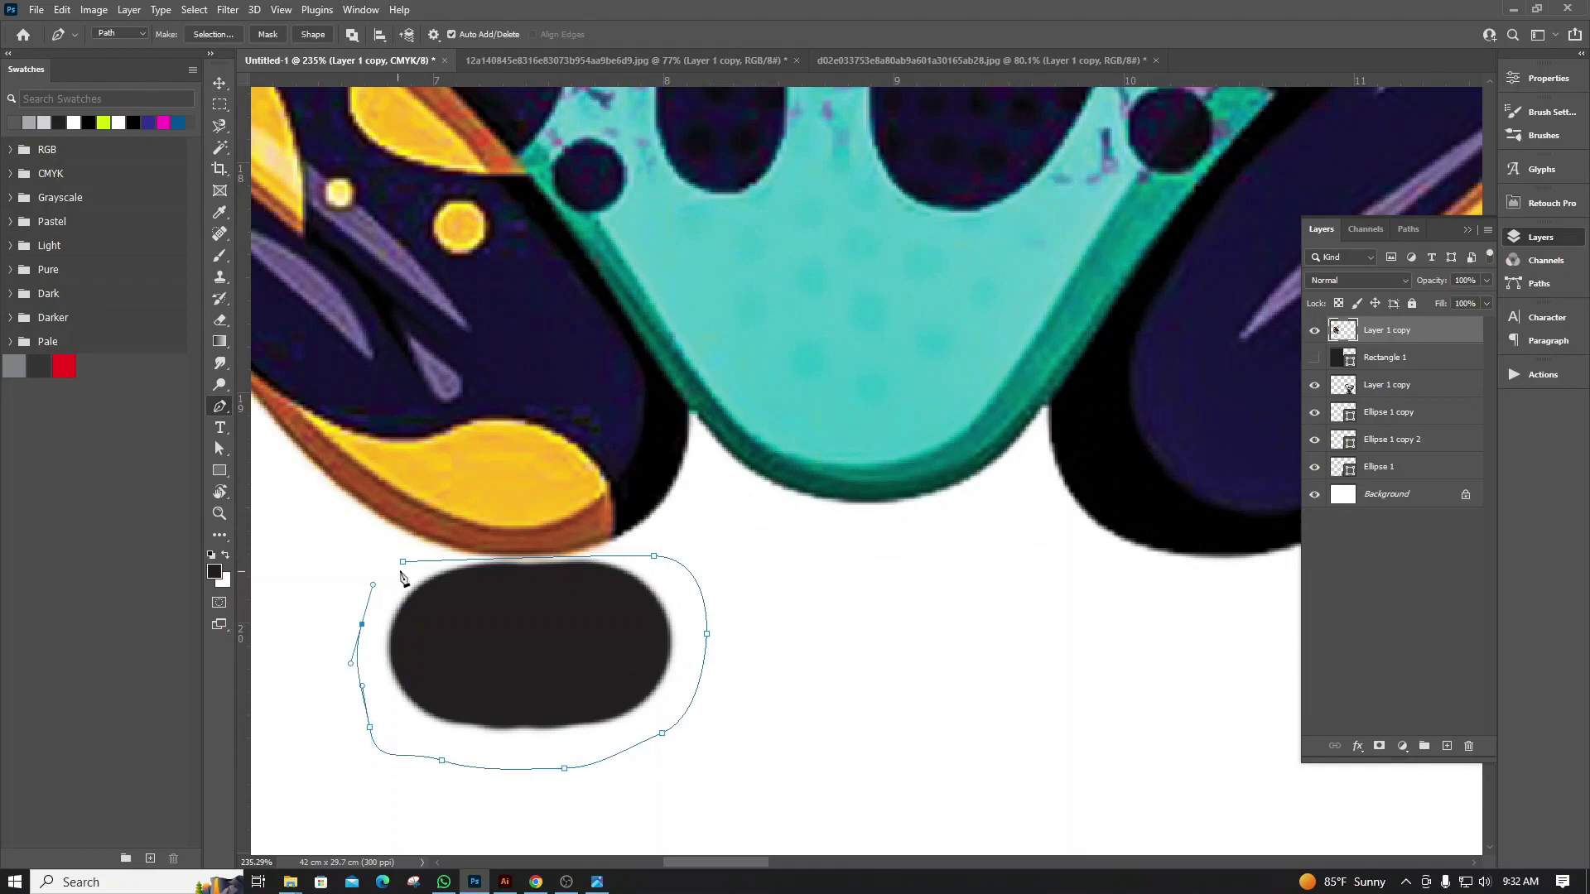
pyautogui.click(402, 562)
pyautogui.scroll(-2, 631, 621)
pyautogui.scroll(-2, 965, 425)
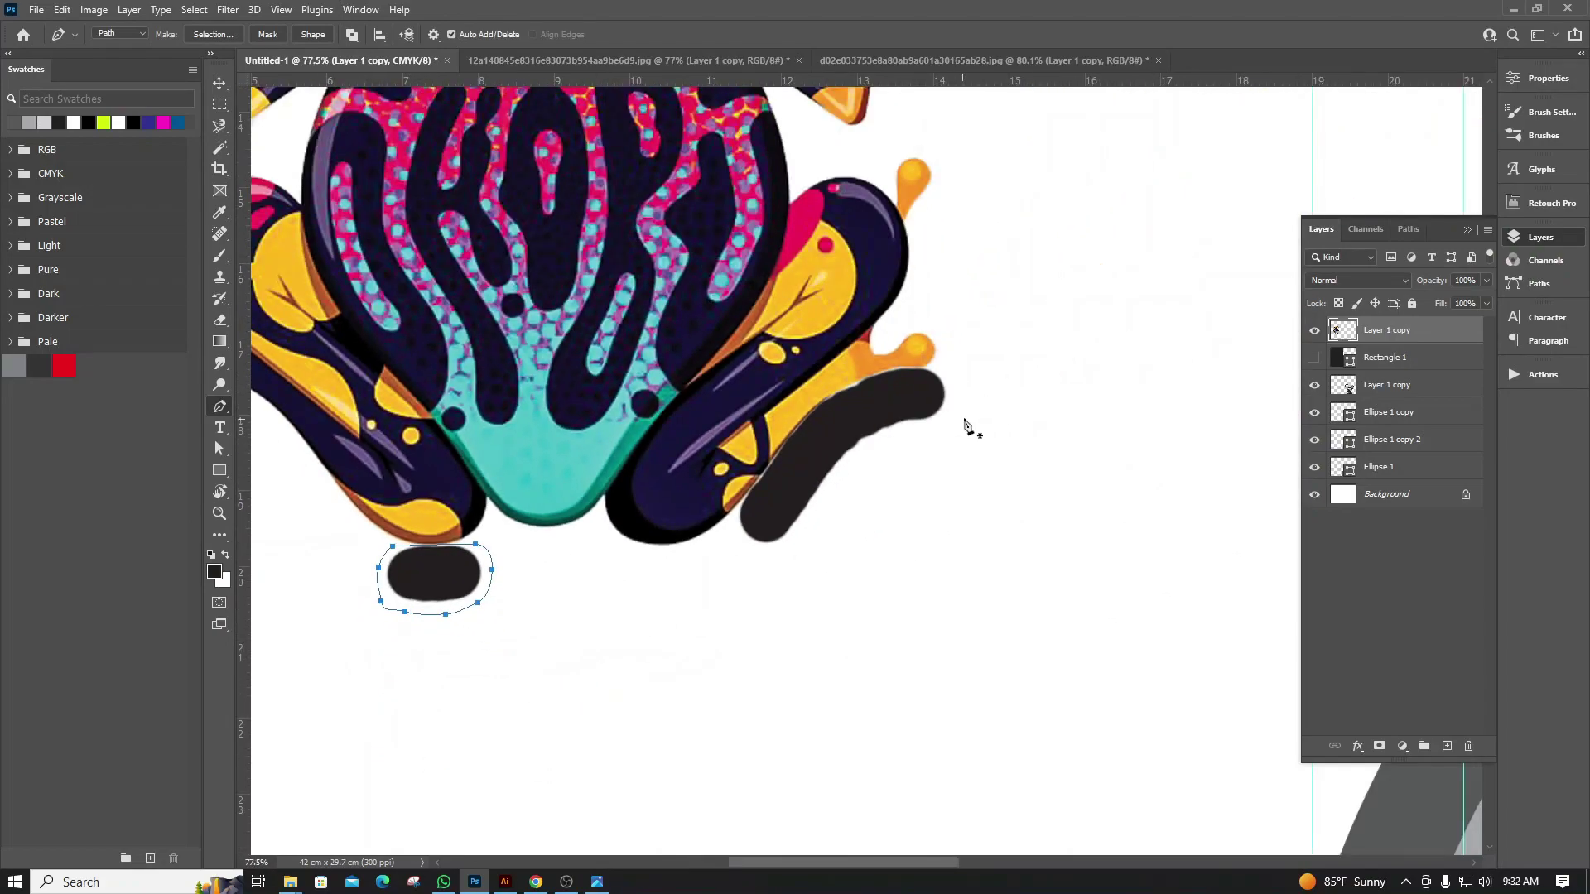
pyautogui.scroll(2, 921, 373)
pyautogui.scroll(2, 920, 372)
# Trace a second closed path around the black blob beside the frog's right leg
pyautogui.click(908, 301)
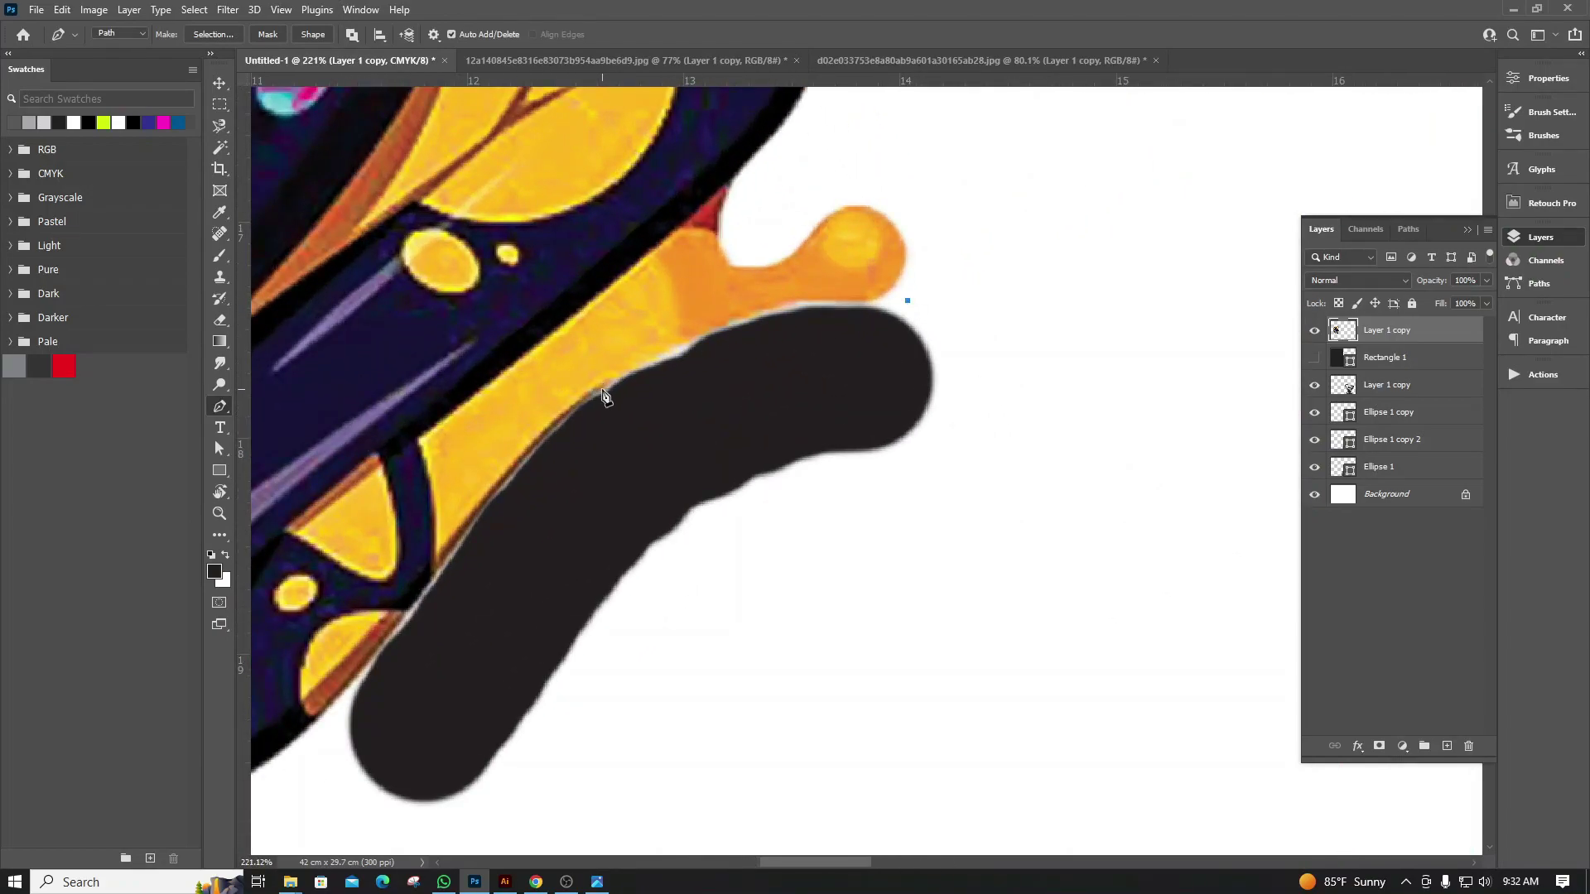
pyautogui.moveTo(596, 389)
pyautogui.mouseDown()
pyautogui.moveTo(454, 504)
pyautogui.moveTo(537, 433)
pyautogui.mouseUp()
pyautogui.moveTo(399, 623); pyautogui.dragTo(388, 635)
pyautogui.moveTo(333, 793)
pyautogui.mouseDown()
pyautogui.moveTo(334, 816)
pyautogui.moveTo(464, 846)
pyautogui.mouseUp()
pyautogui.moveTo(543, 797); pyautogui.dragTo(586, 765)
pyautogui.moveTo(675, 700); pyautogui.dragTo(726, 648)
pyautogui.click(779, 586)
pyautogui.click(889, 505)
pyautogui.moveTo(969, 433); pyautogui.dragTo(965, 330)
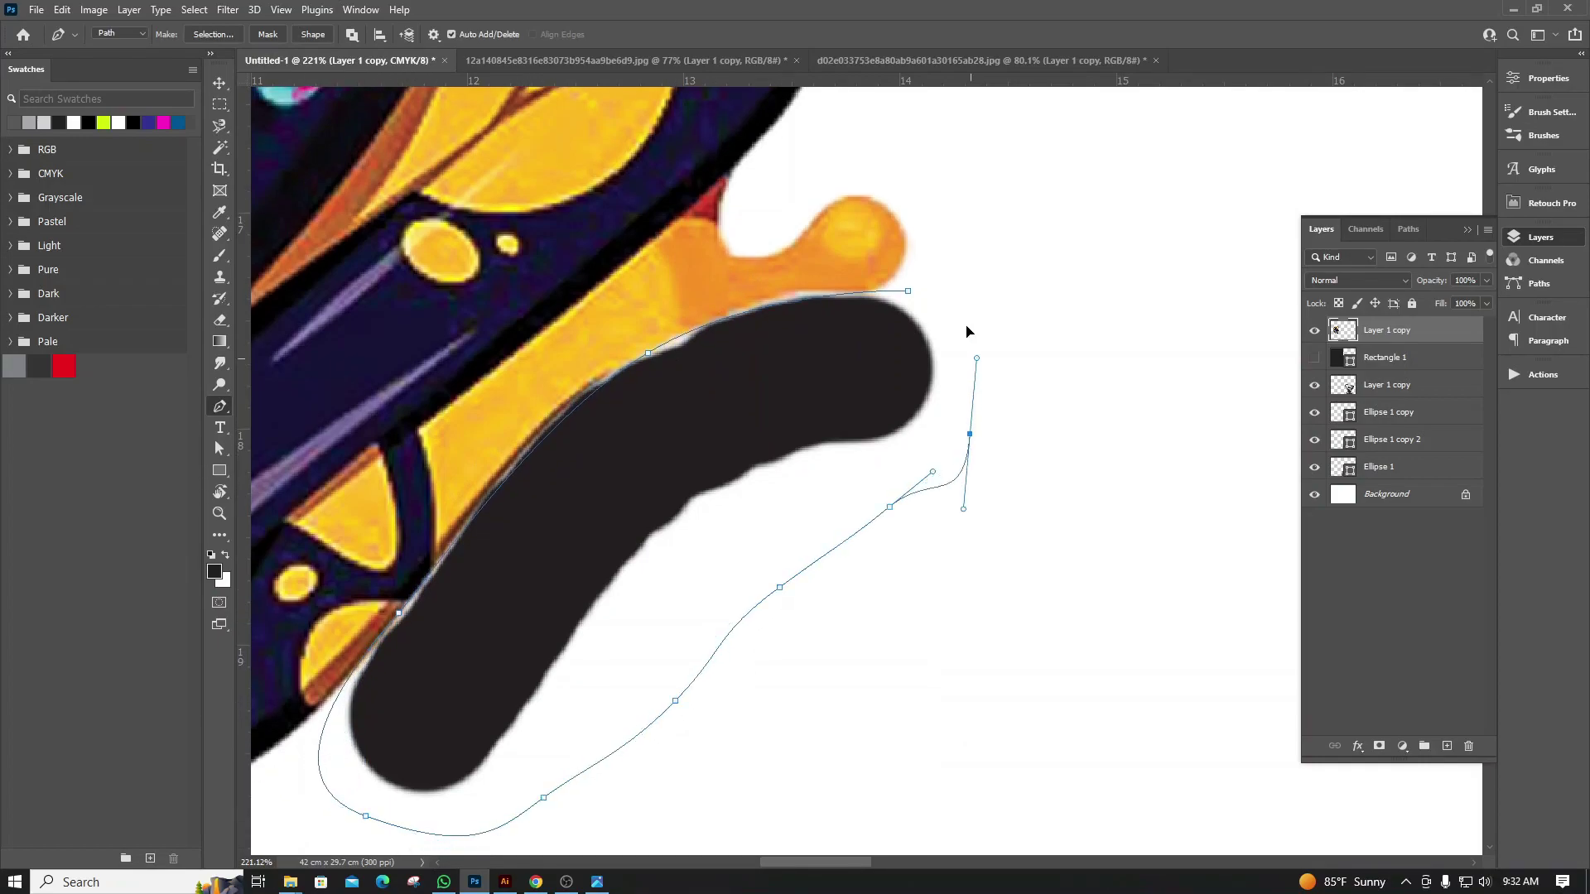
pyautogui.click(907, 291)
pyautogui.scroll(-2, 1147, 414)
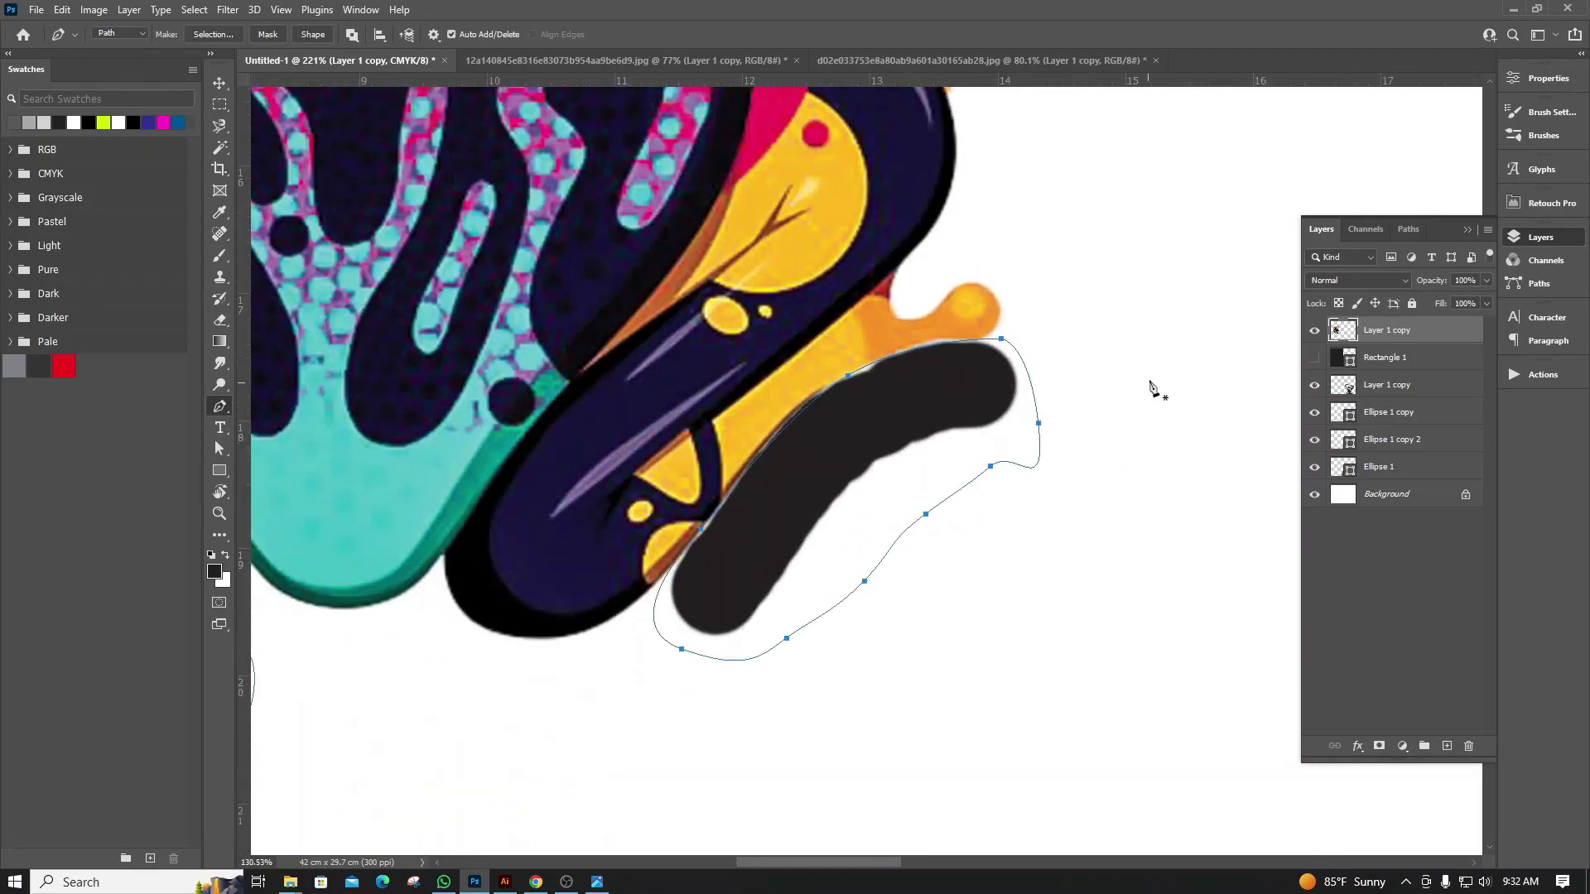
pyautogui.scroll(-2, 1147, 414)
pyautogui.scroll(-1, 1147, 414)
pyautogui.scroll(-1, 1147, 414)
pyautogui.scroll(-1, 861, 360)
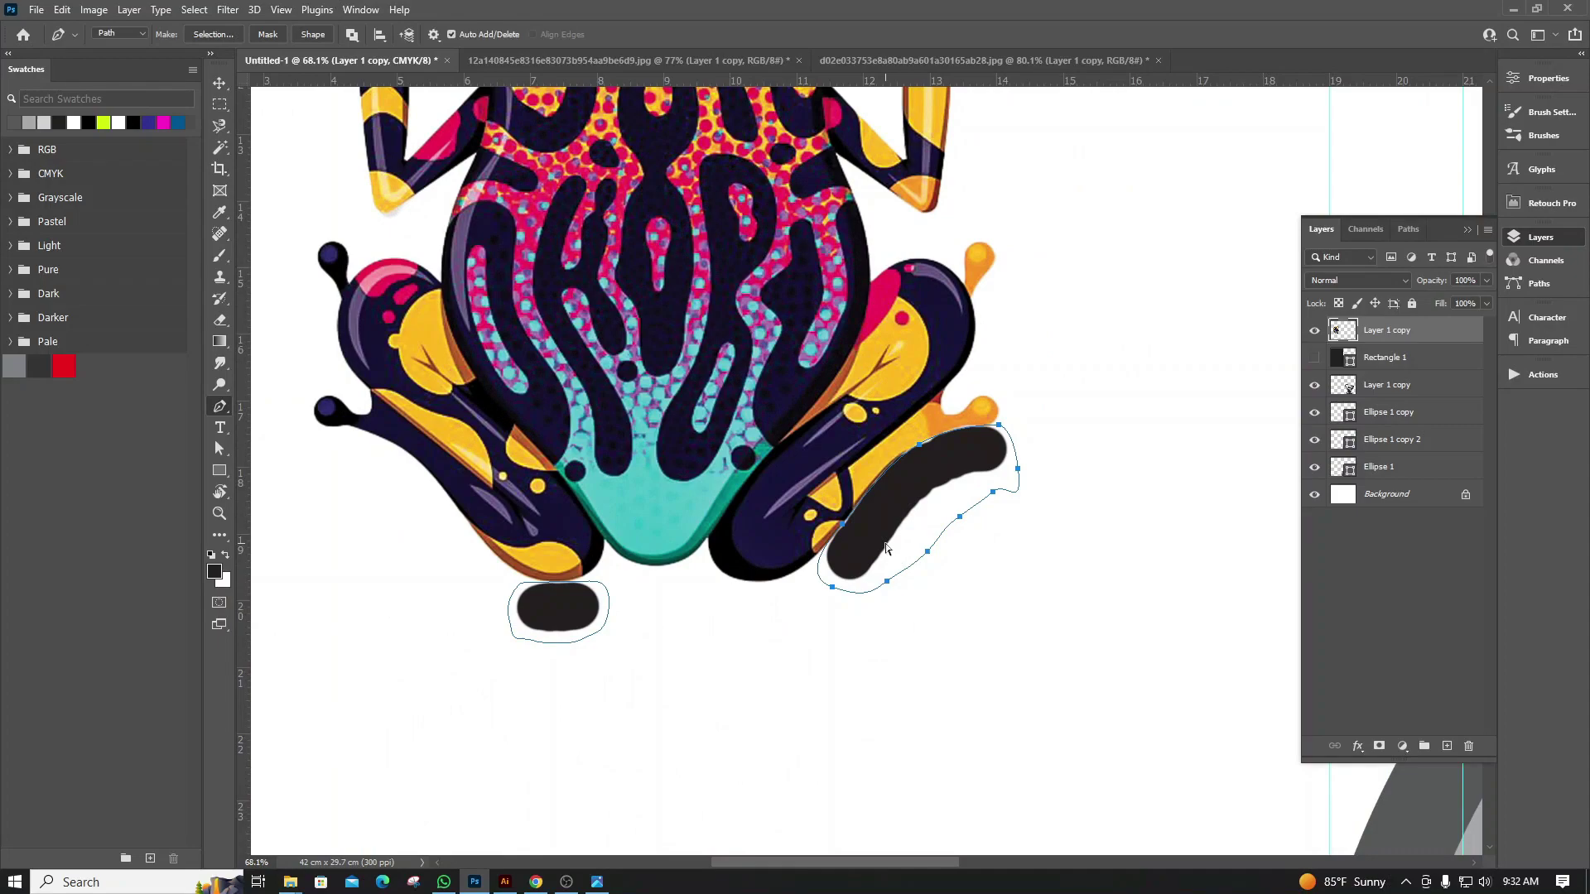
# Convert both paths to a selection and delete the black blobs inside it
pyautogui.hotkey('ctrl', 'Return')
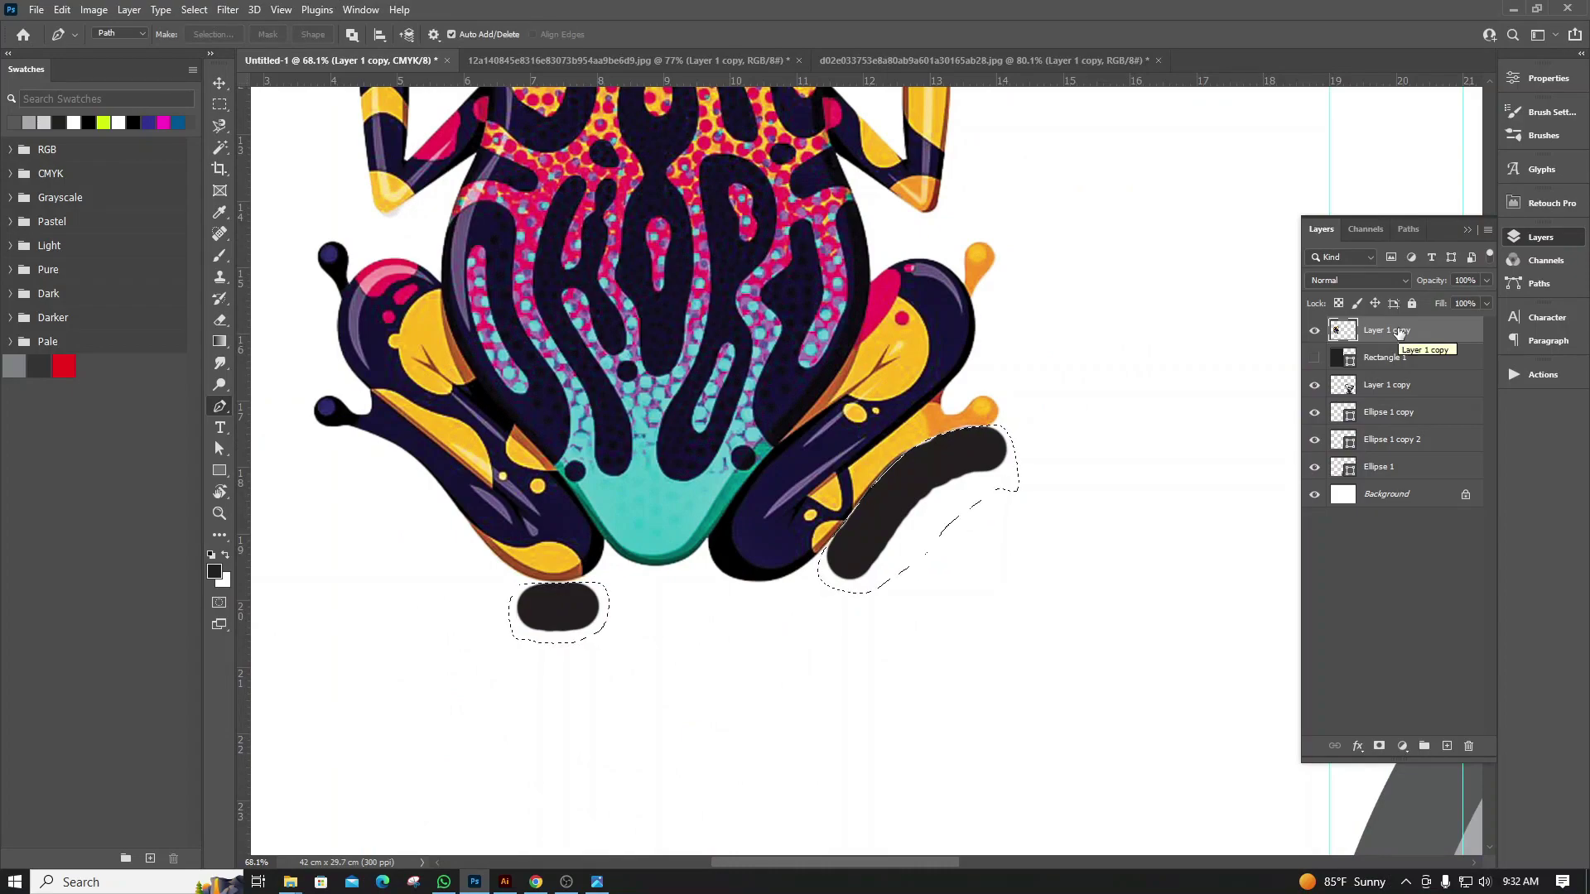
pyautogui.press('Delete')
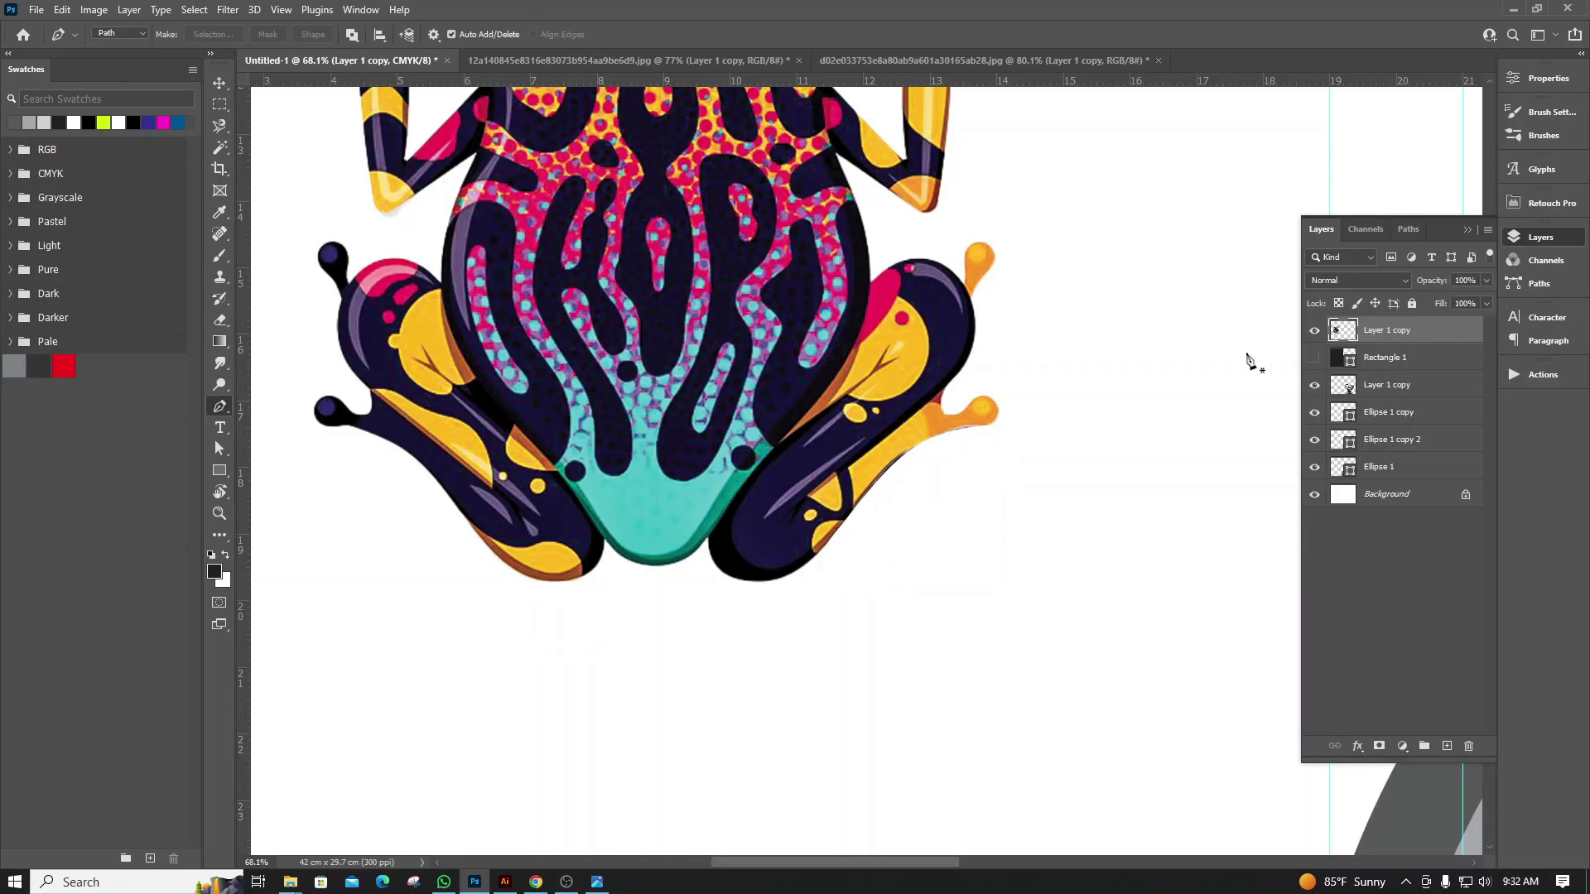
pyautogui.scroll(-3, 984, 440)
pyautogui.scroll(-2, 916, 518)
pyautogui.scroll(-1, 914, 520)
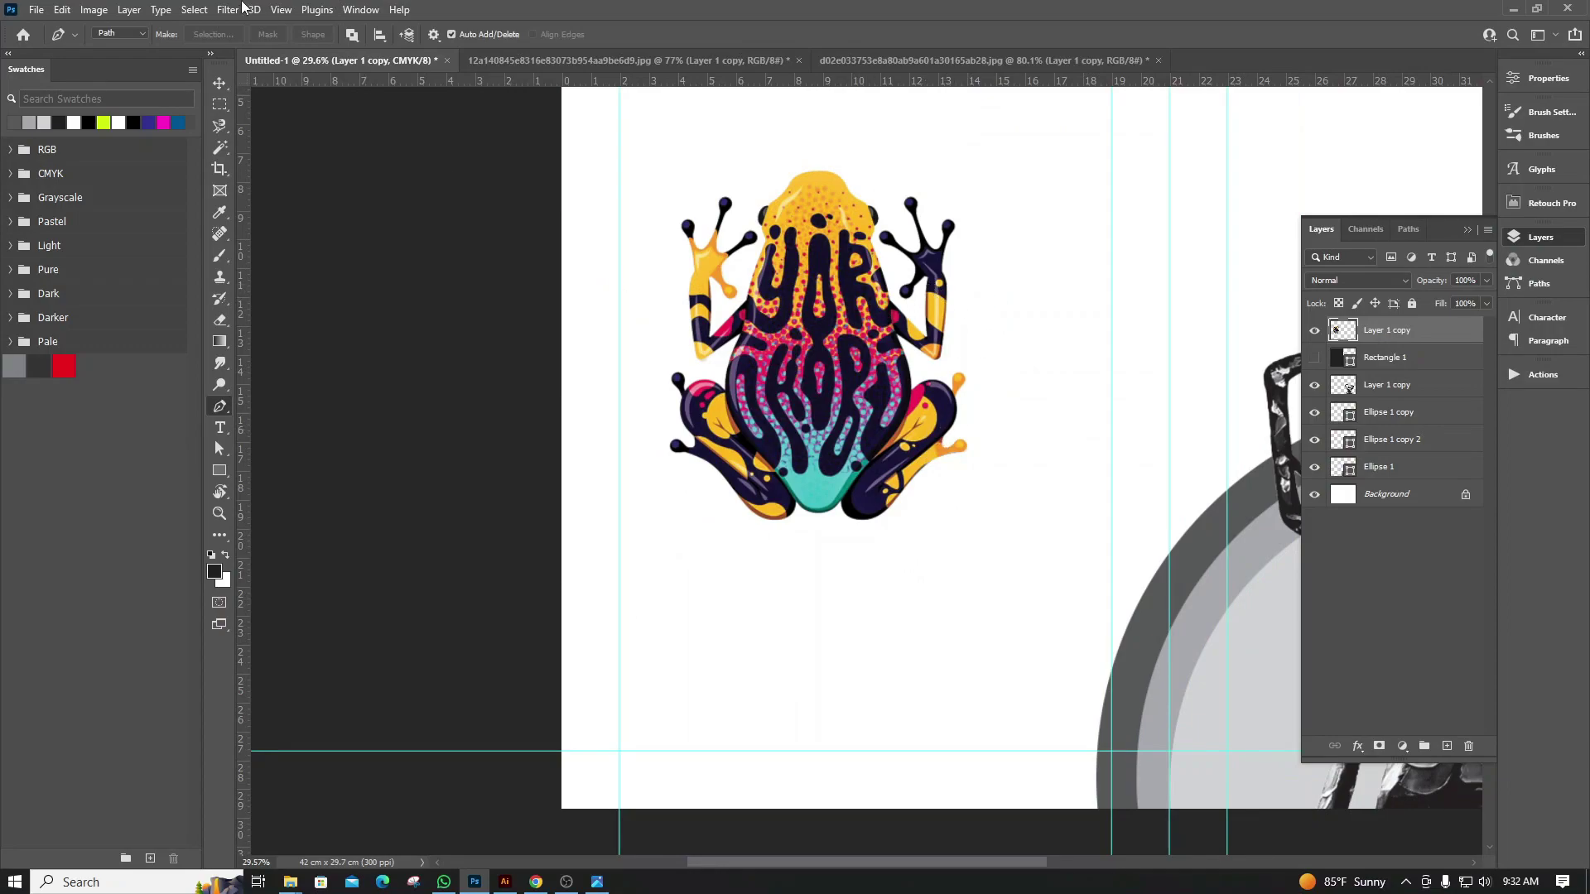
# Show the dark backdrop rectangle again and load the frog's outline as a selection
pyautogui.click(220, 83)
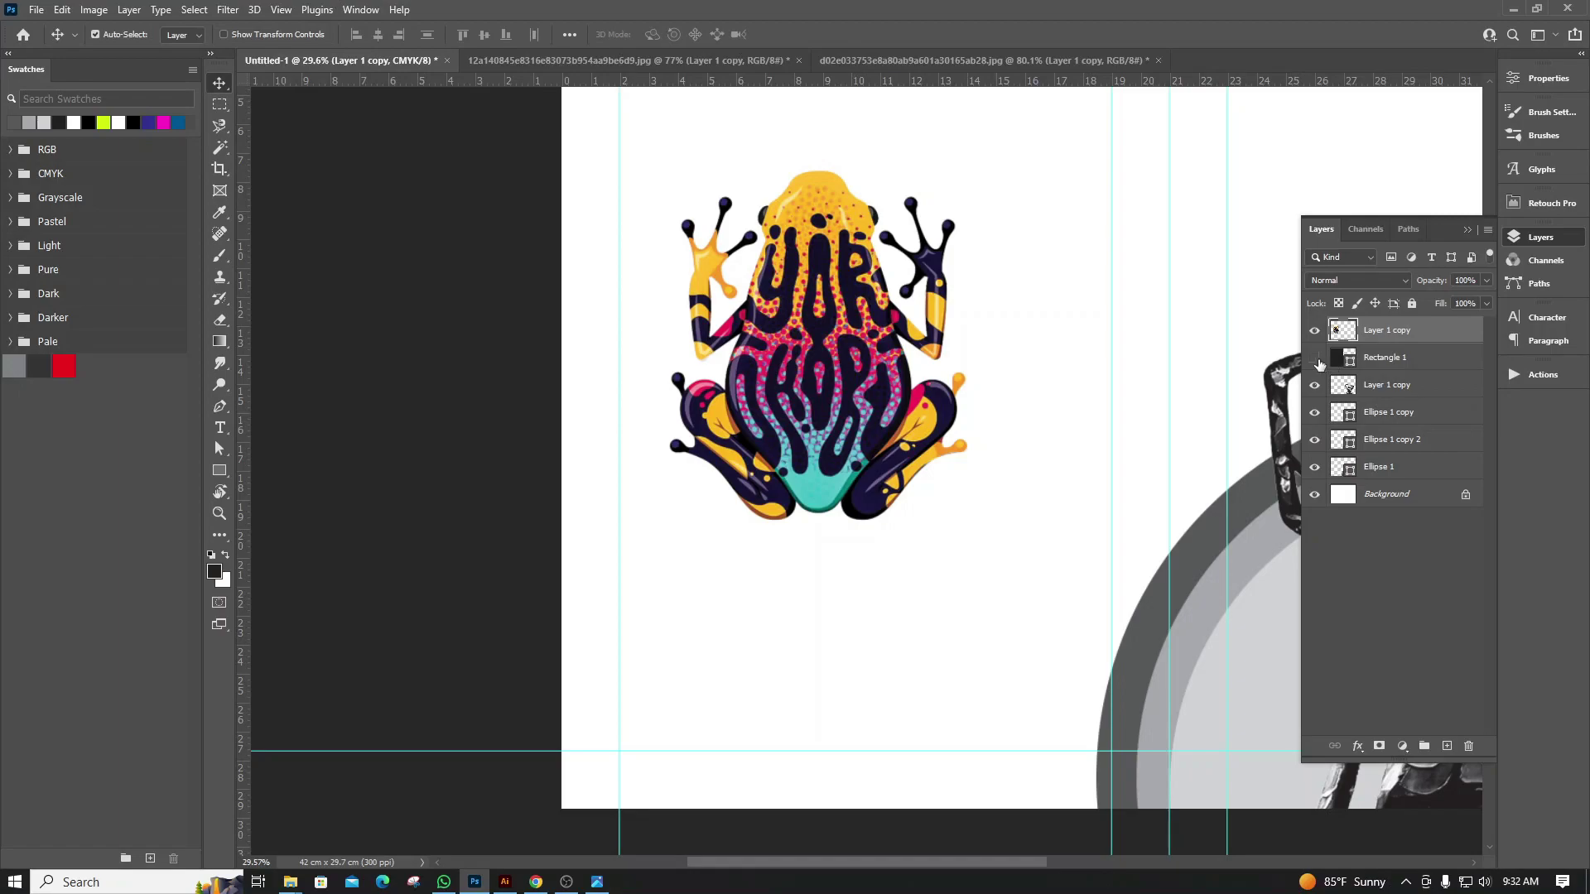
pyautogui.click(1314, 357)
pyautogui.scroll(-1, 811, 340)
pyautogui.scroll(2, 812, 339)
pyautogui.scroll(1, 810, 348)
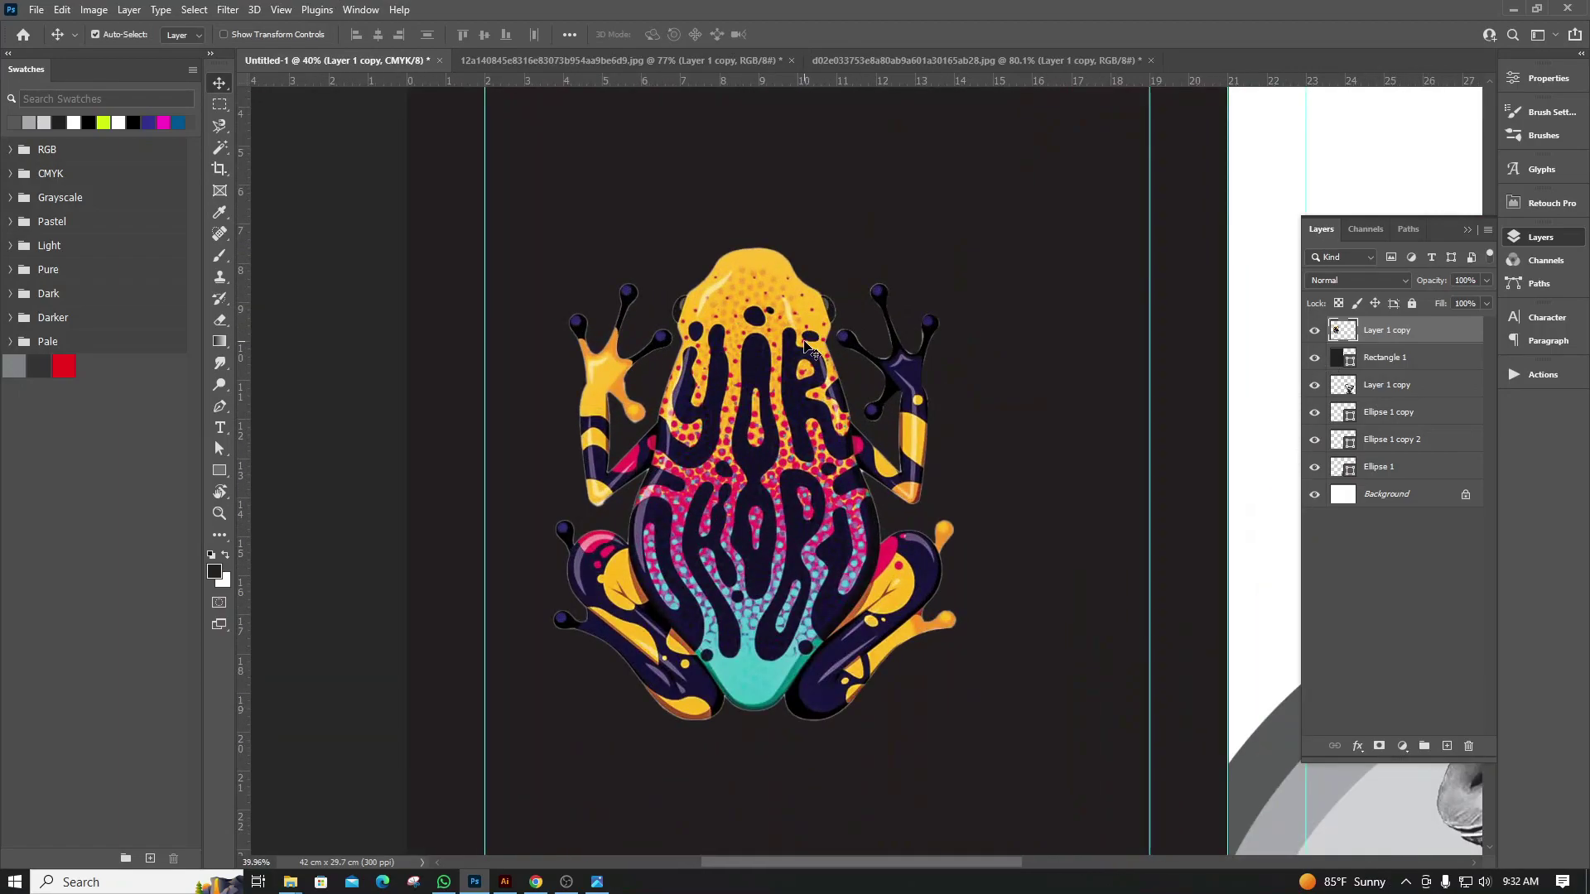
pyautogui.keyDown('ctrl'); pyautogui.click(1343, 331); pyautogui.keyUp('ctrl')
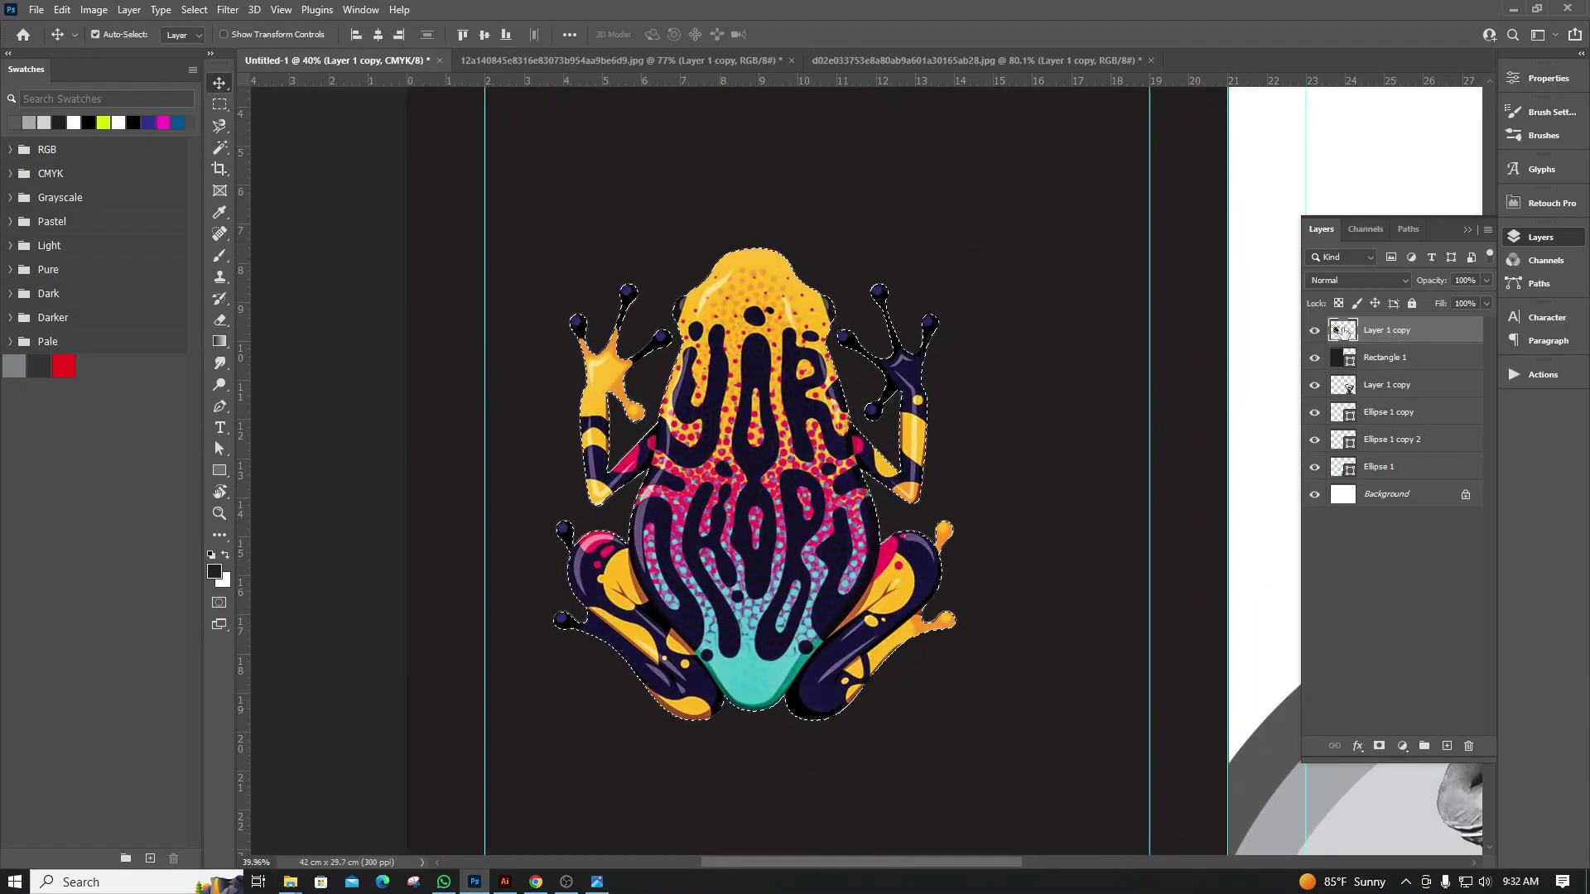
pyautogui.scroll(1, 666, 391)
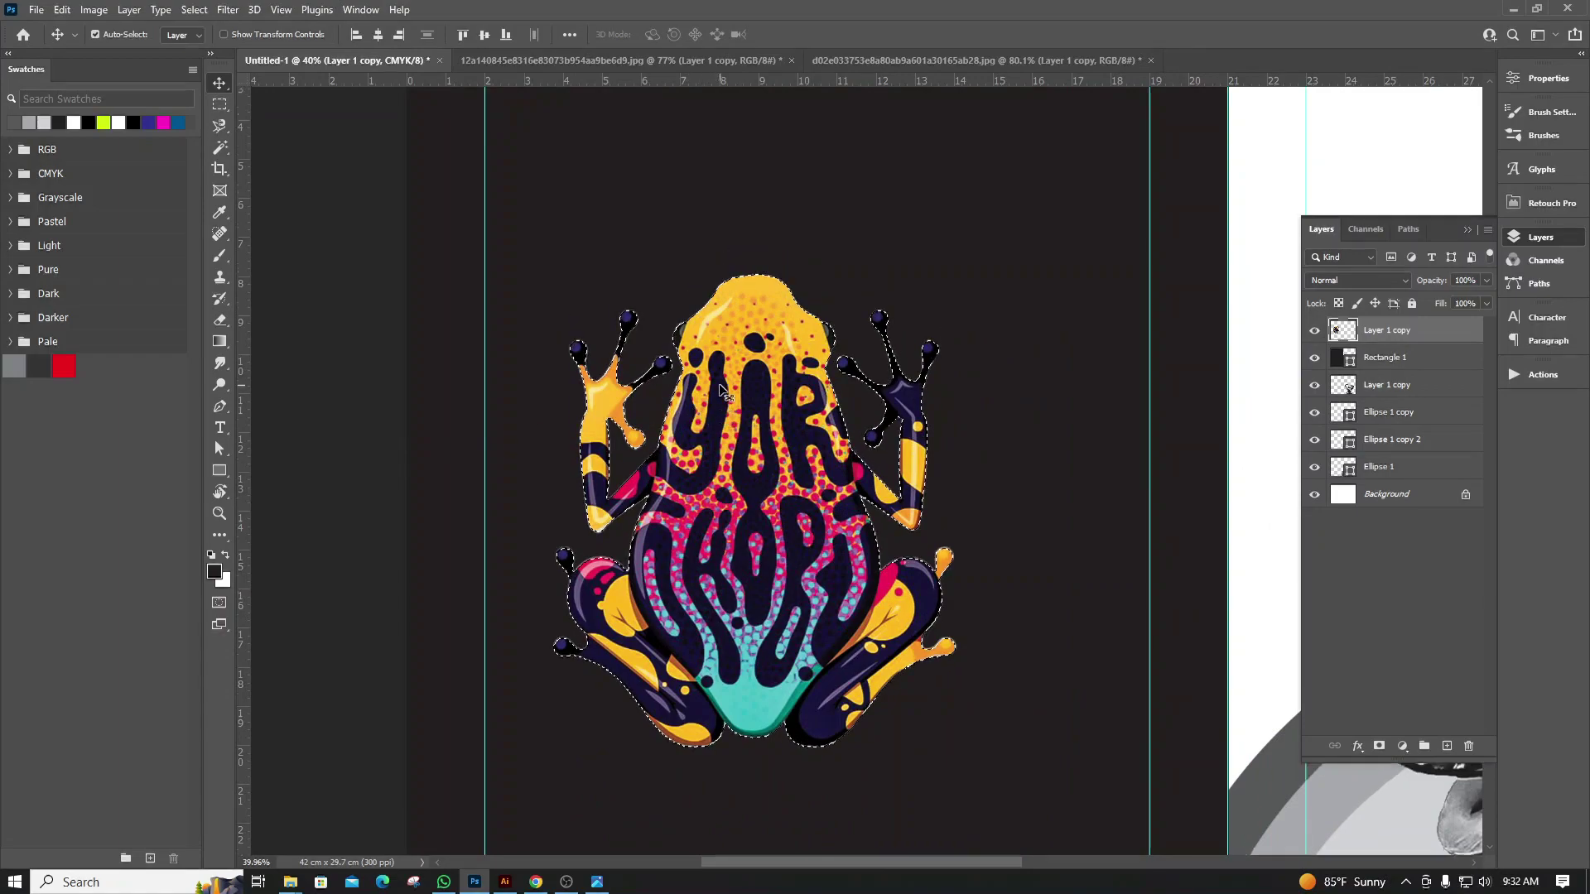
pyautogui.scroll(2, 687, 398)
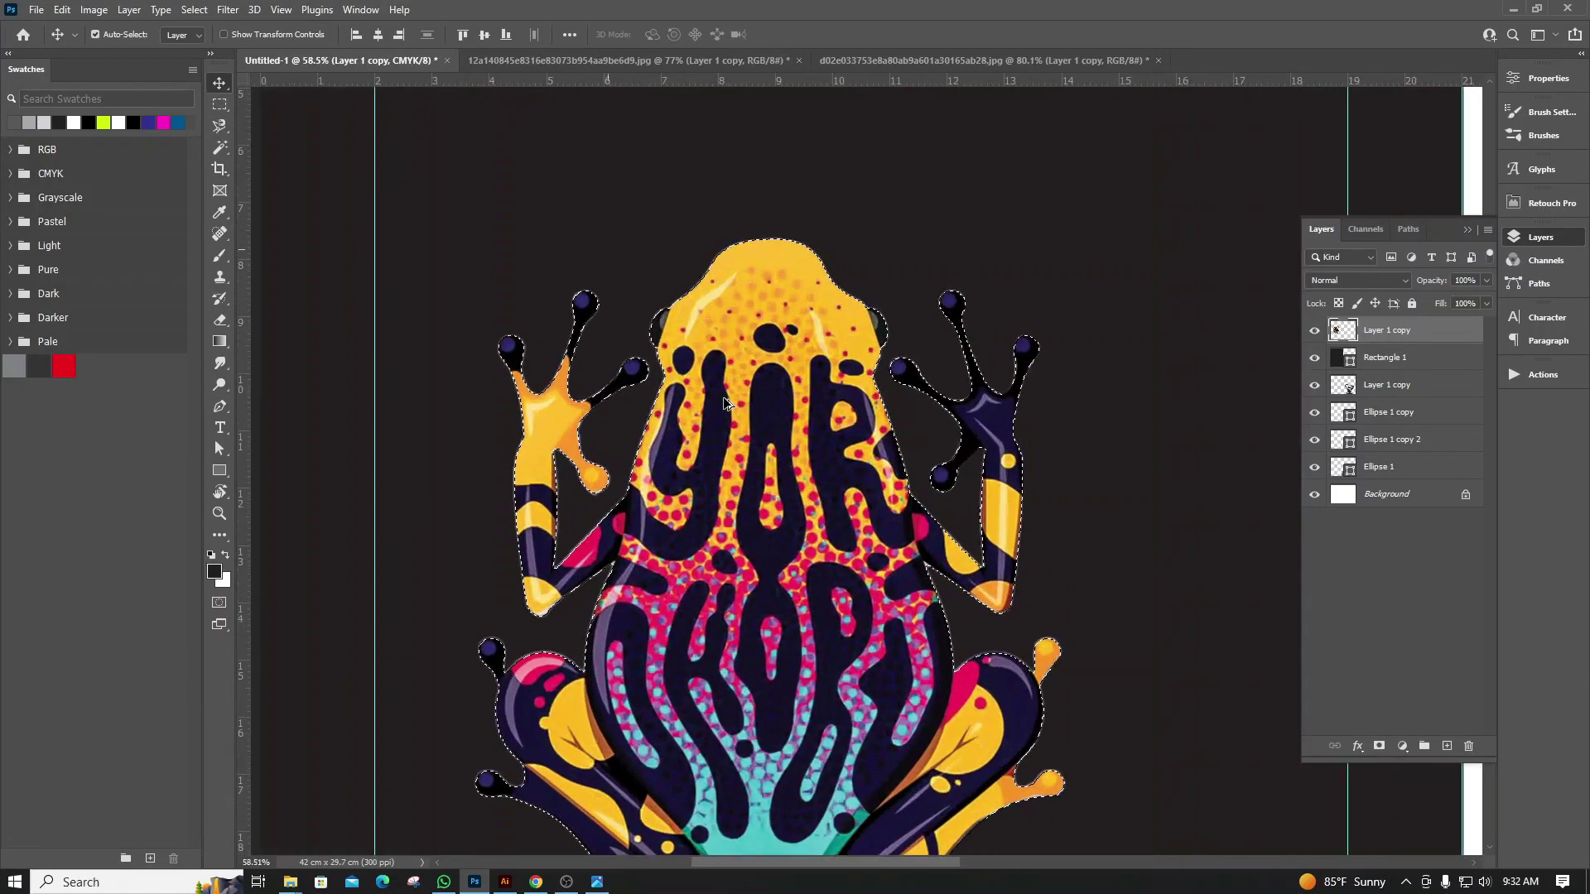
# Contract the frog selection by 3 pixels
pyautogui.click(196, 10)
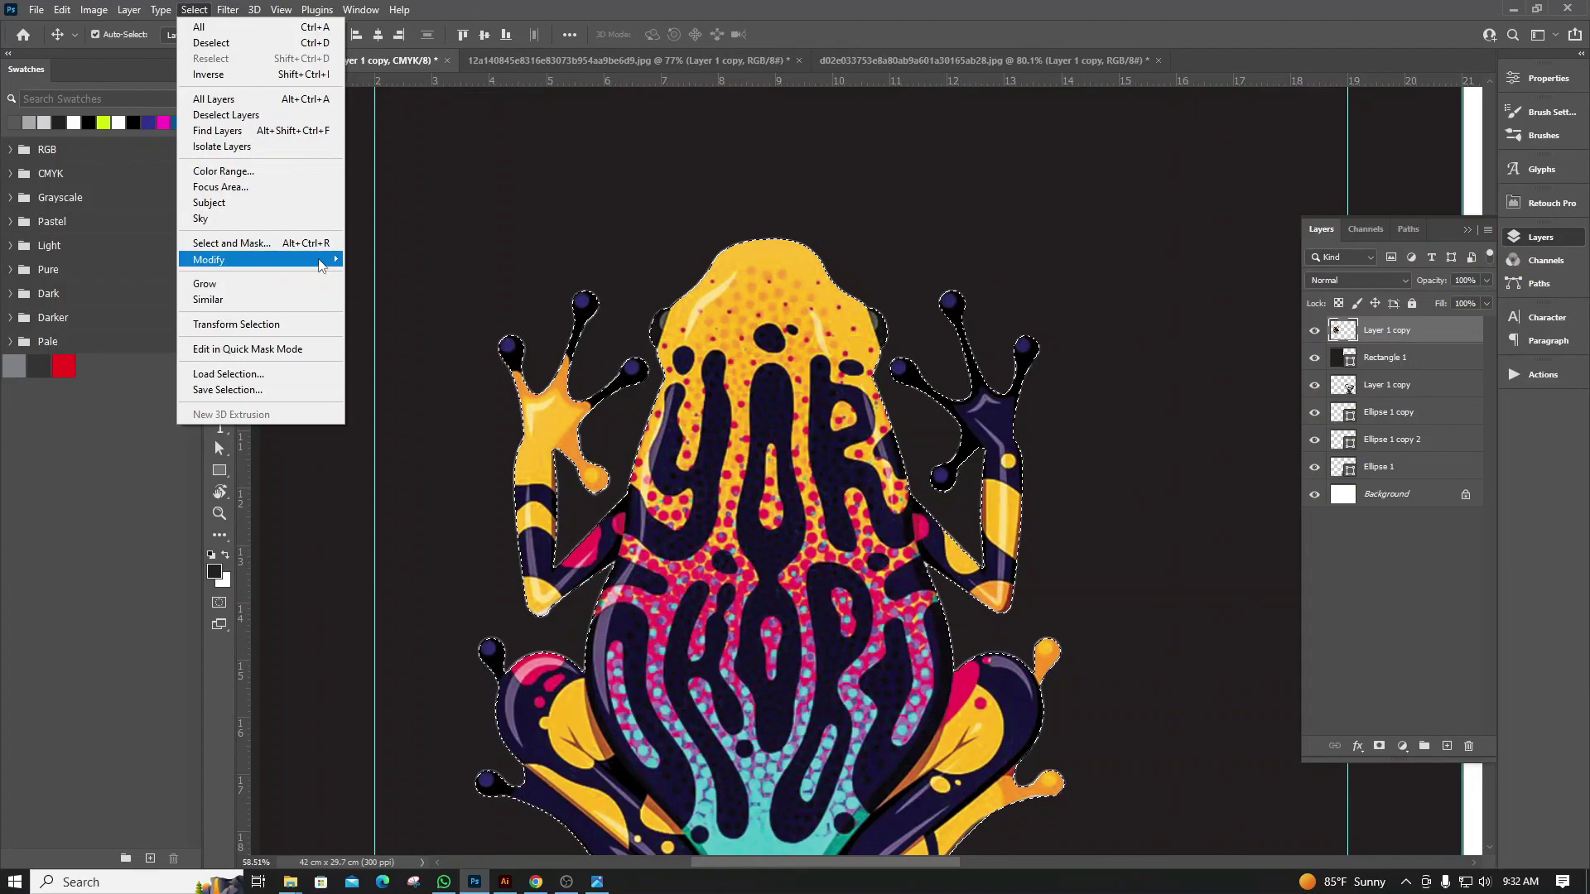
pyautogui.moveTo(209, 260)
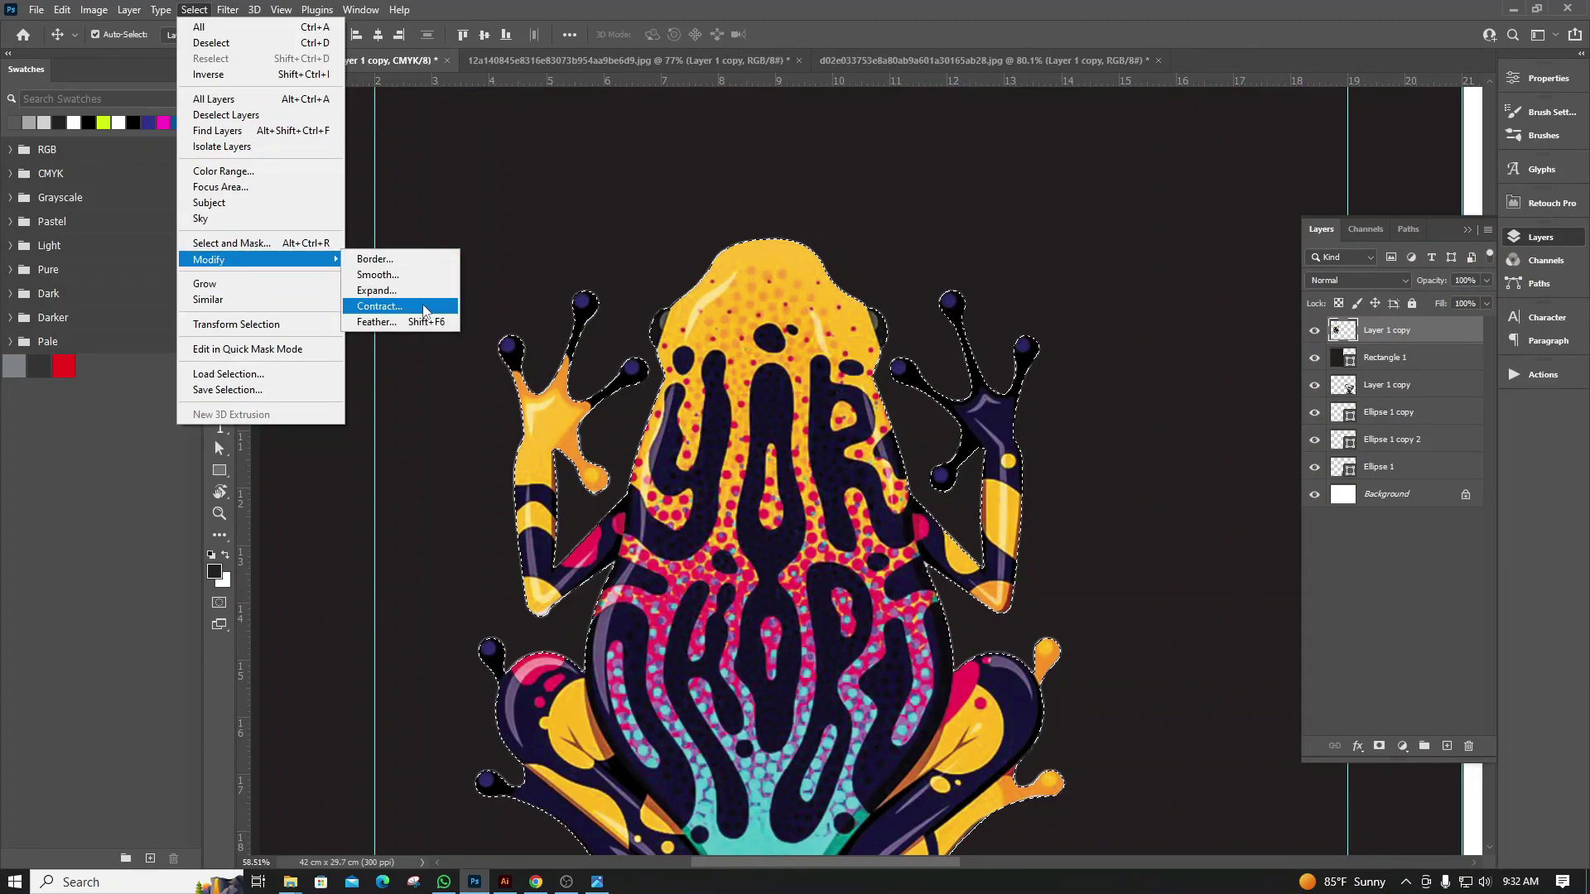
pyautogui.click(425, 311)
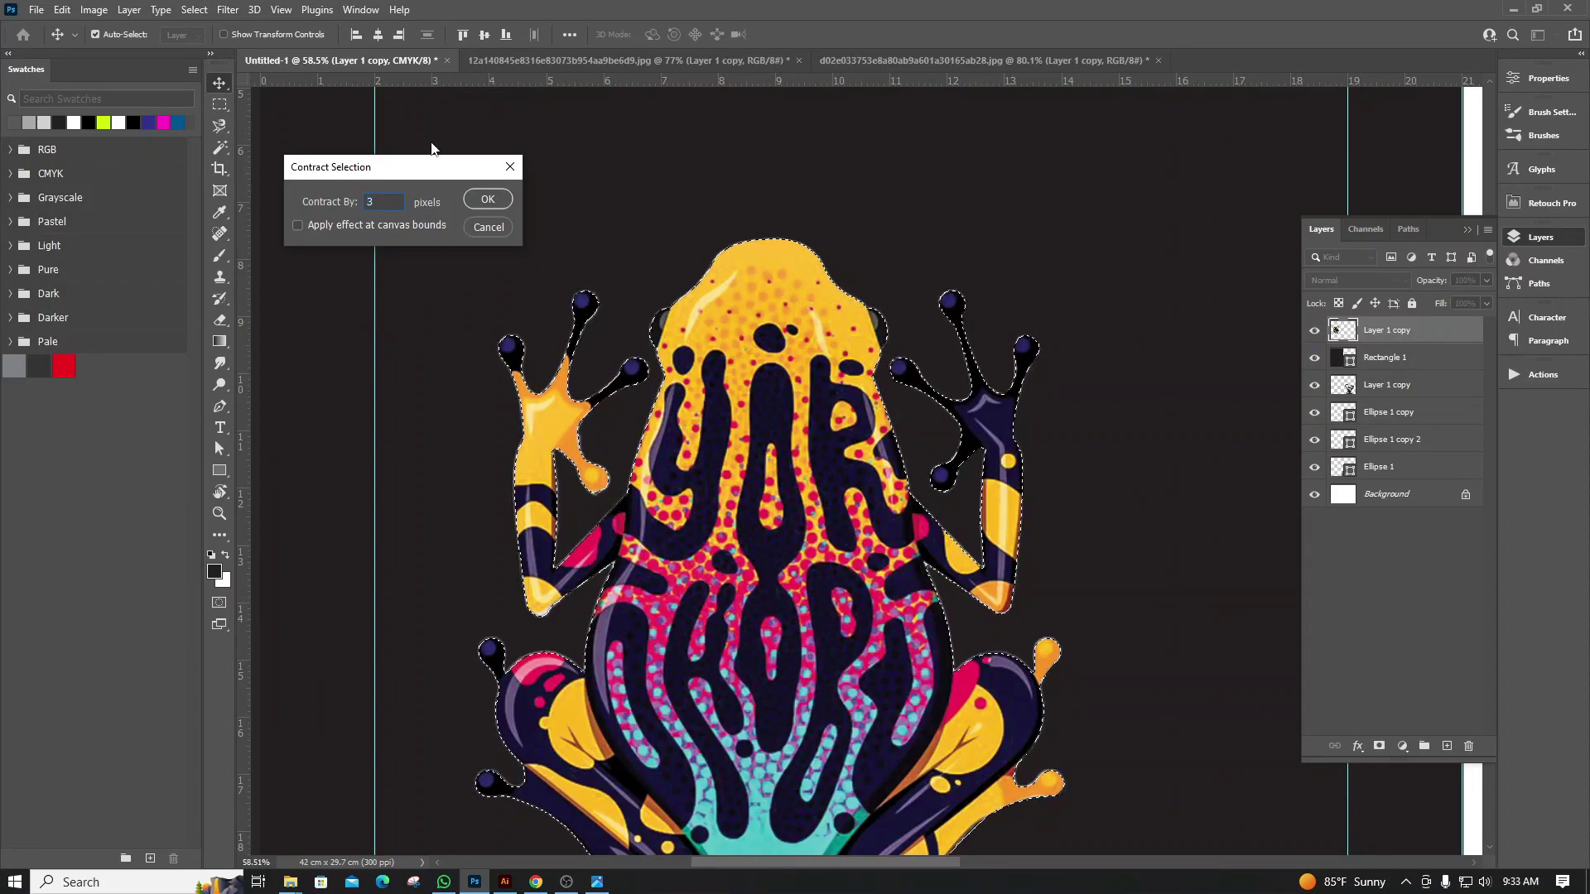
pyautogui.click(479, 202)
pyautogui.scroll(3, 565, 288)
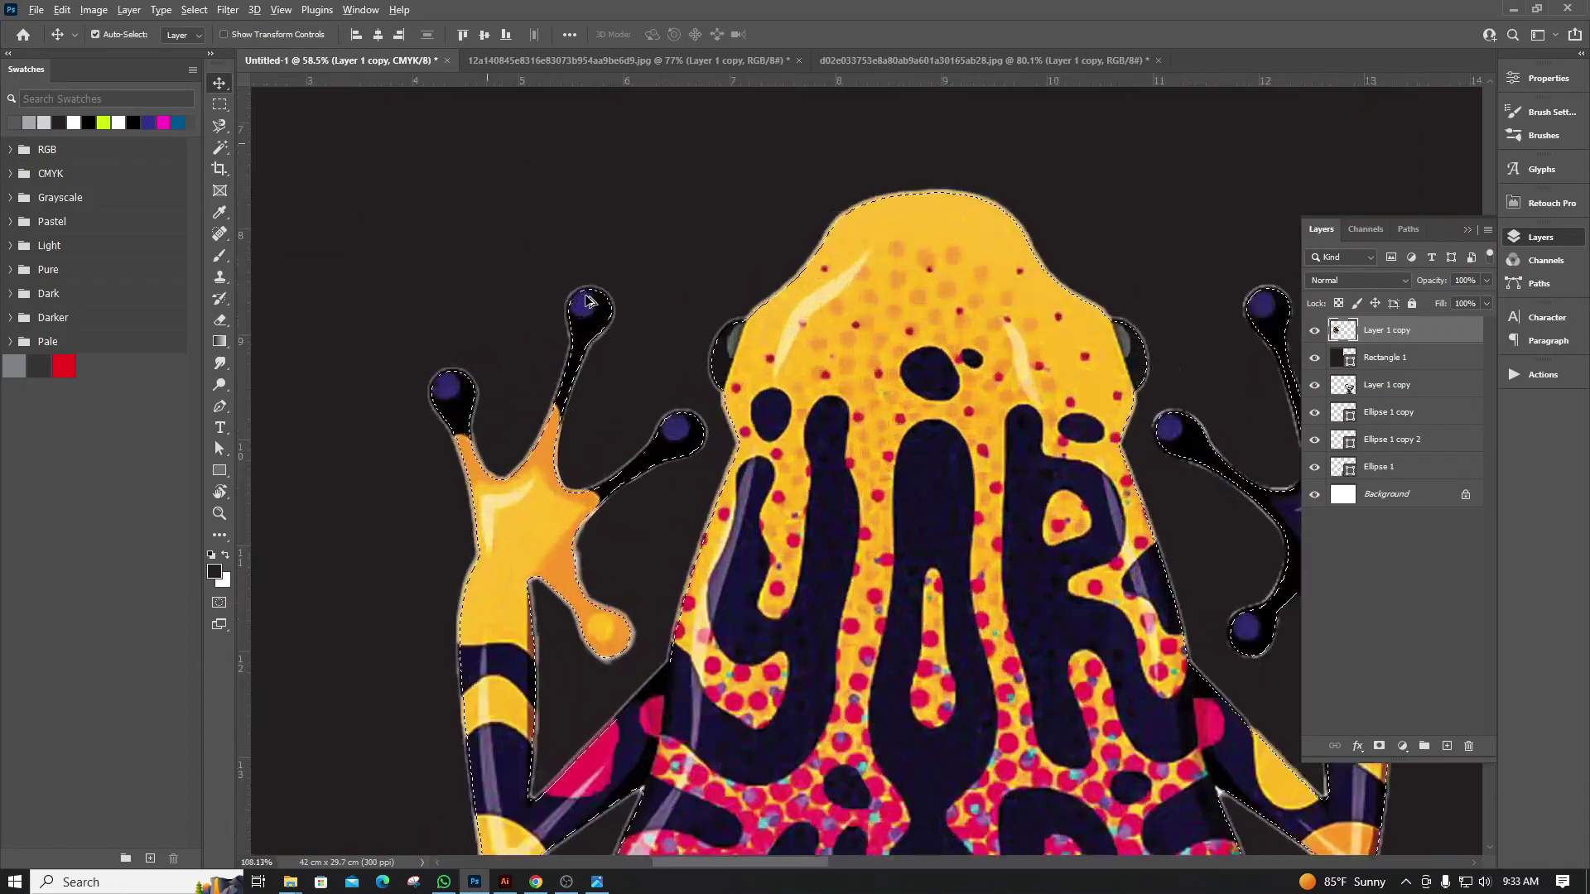
pyautogui.scroll(3, 565, 288)
pyautogui.scroll(3, 565, 288)
pyautogui.scroll(-2, 570, 290)
pyautogui.scroll(5, 571, 288)
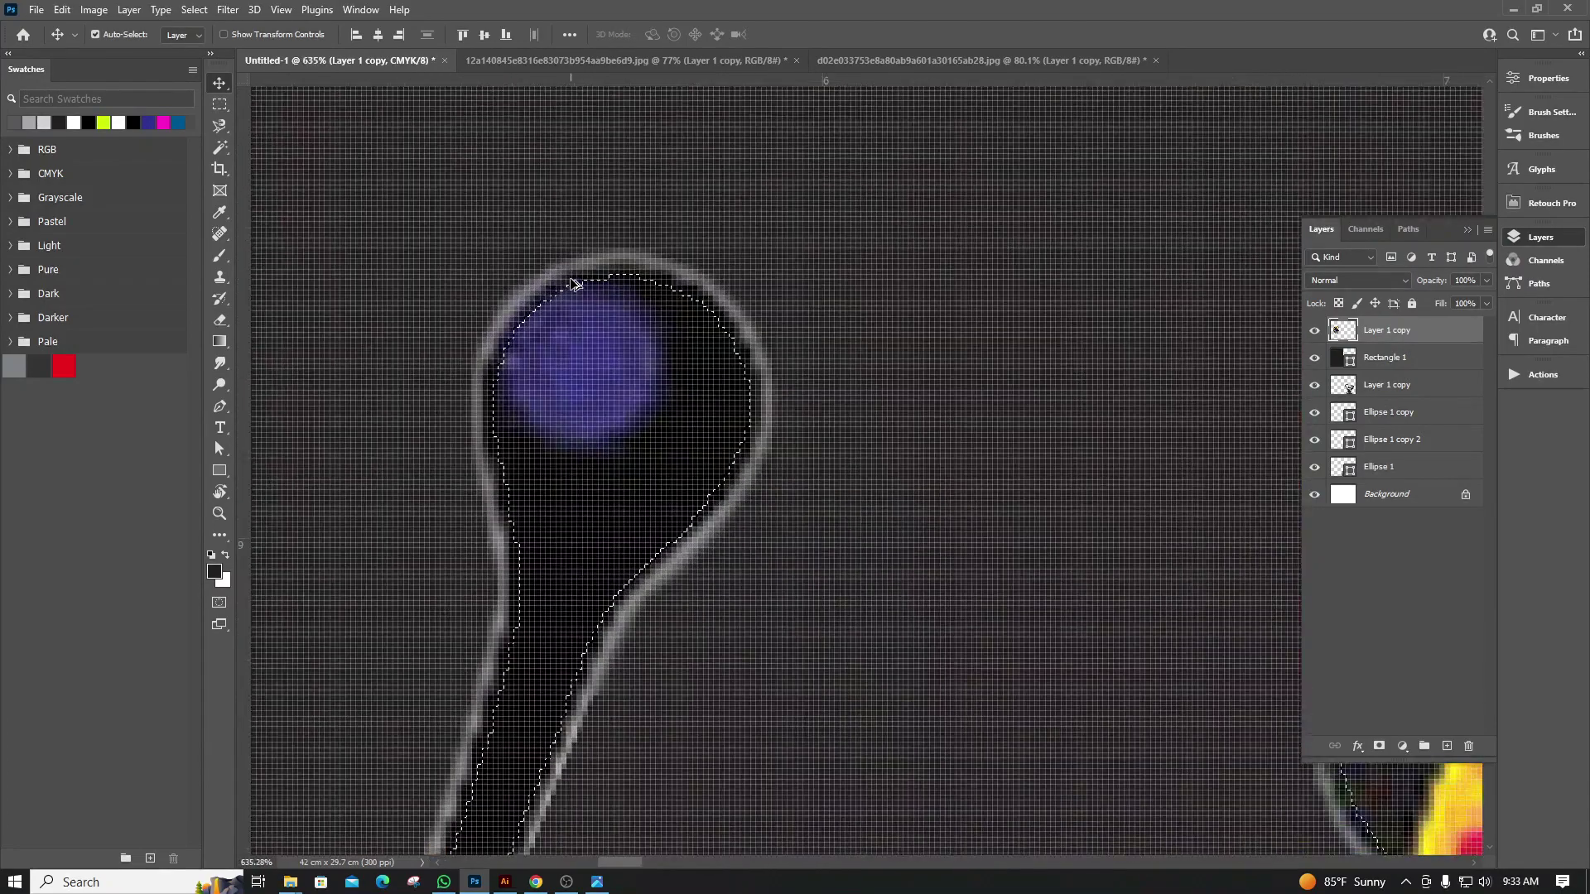
pyautogui.scroll(-5, 573, 286)
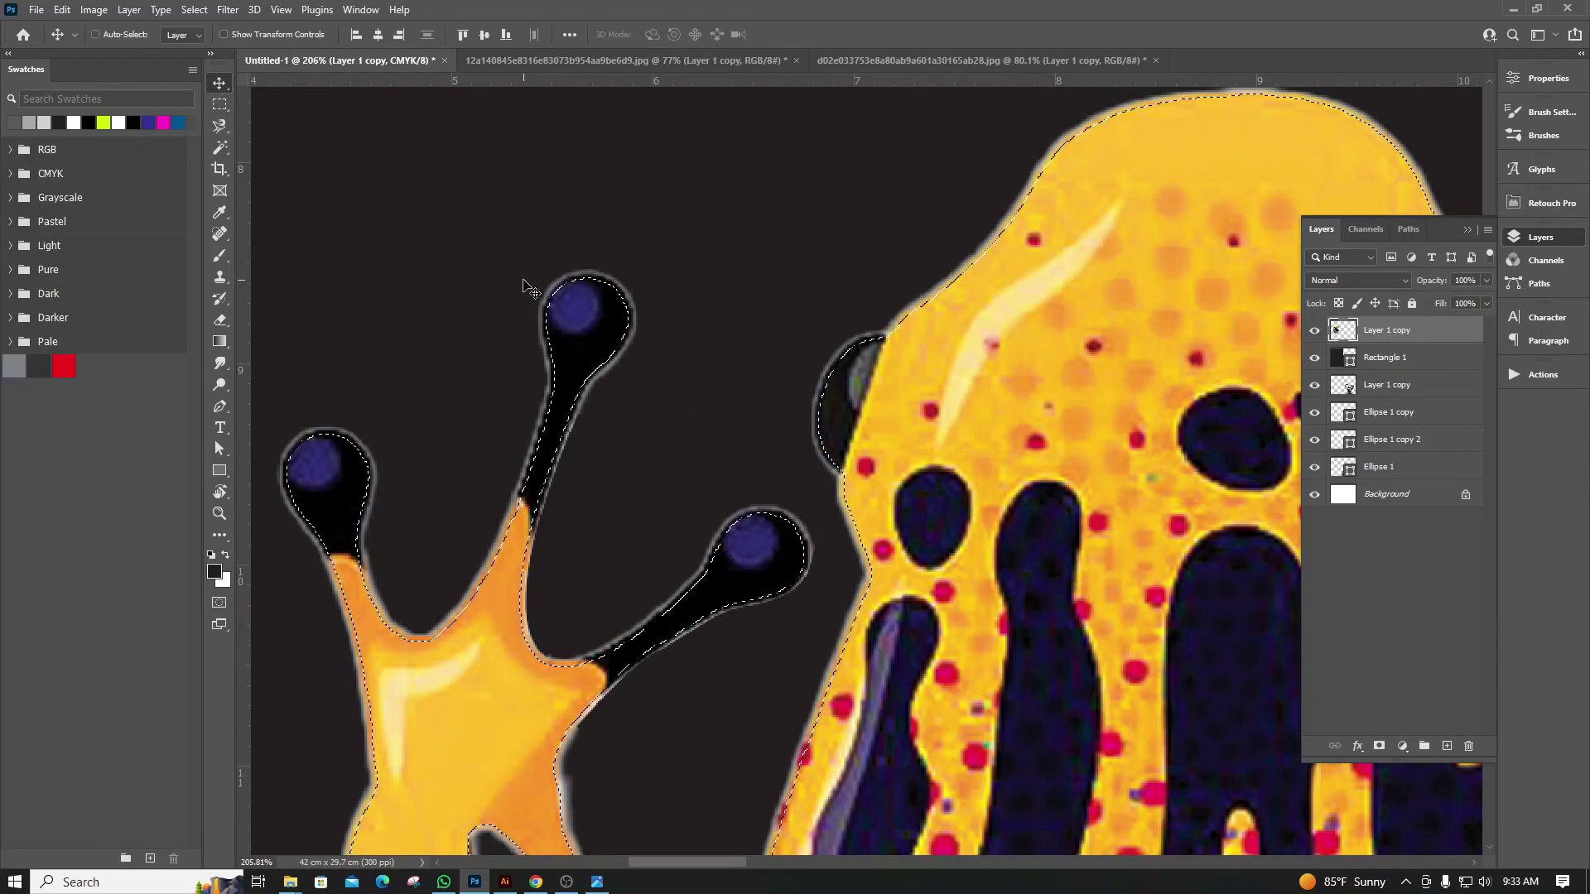
# Contract the frog selection by a further 2 pixels
pyautogui.click(194, 9)
pyautogui.moveTo(209, 260)
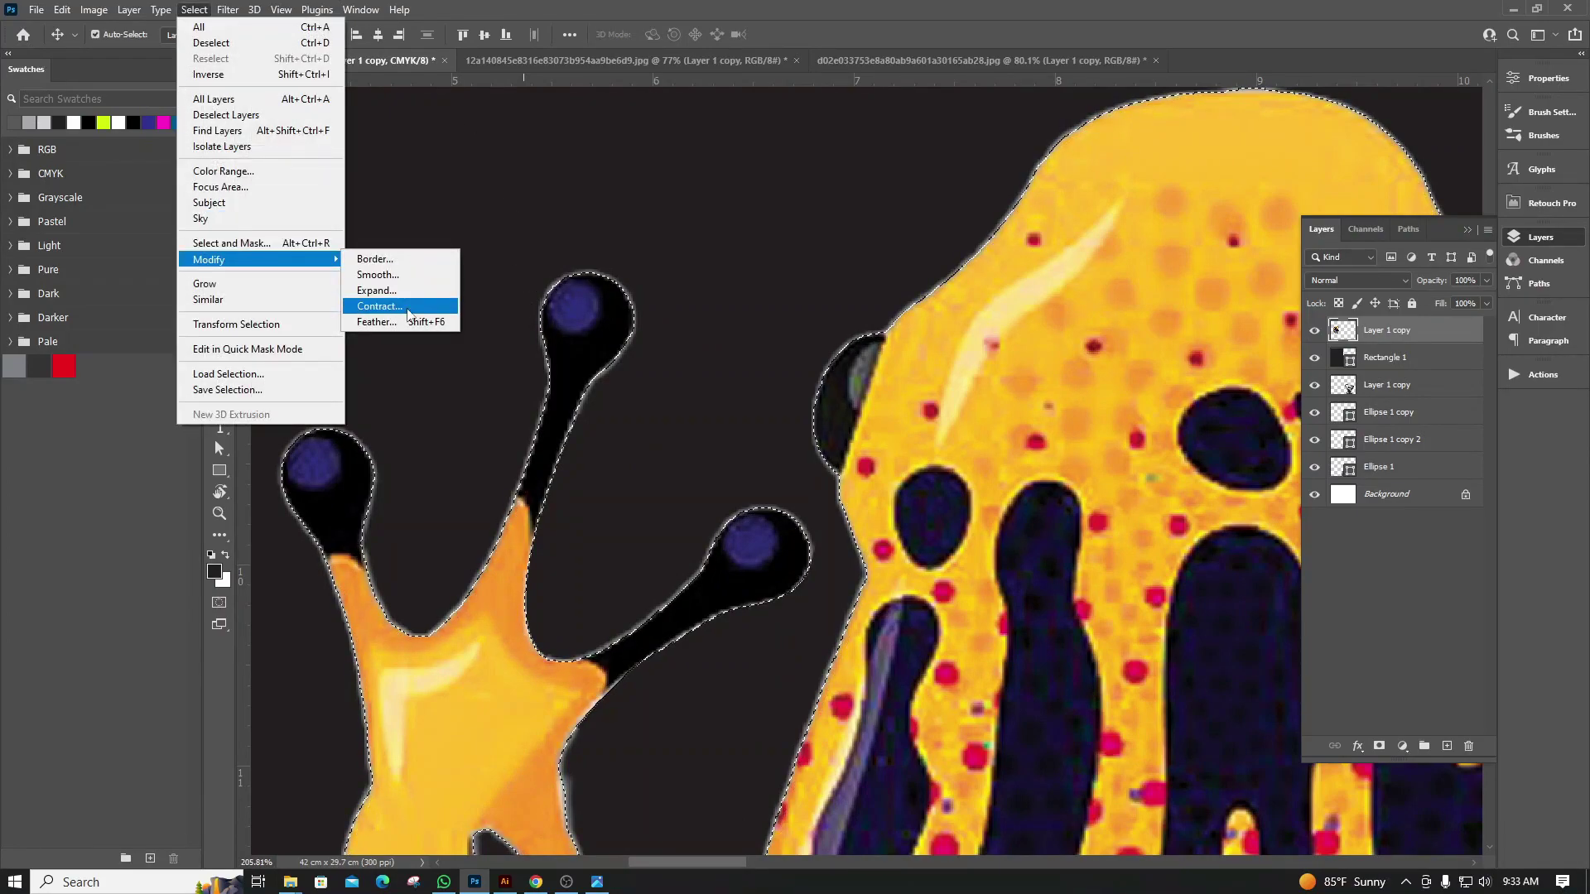
pyautogui.click(422, 306)
pyautogui.write('2')
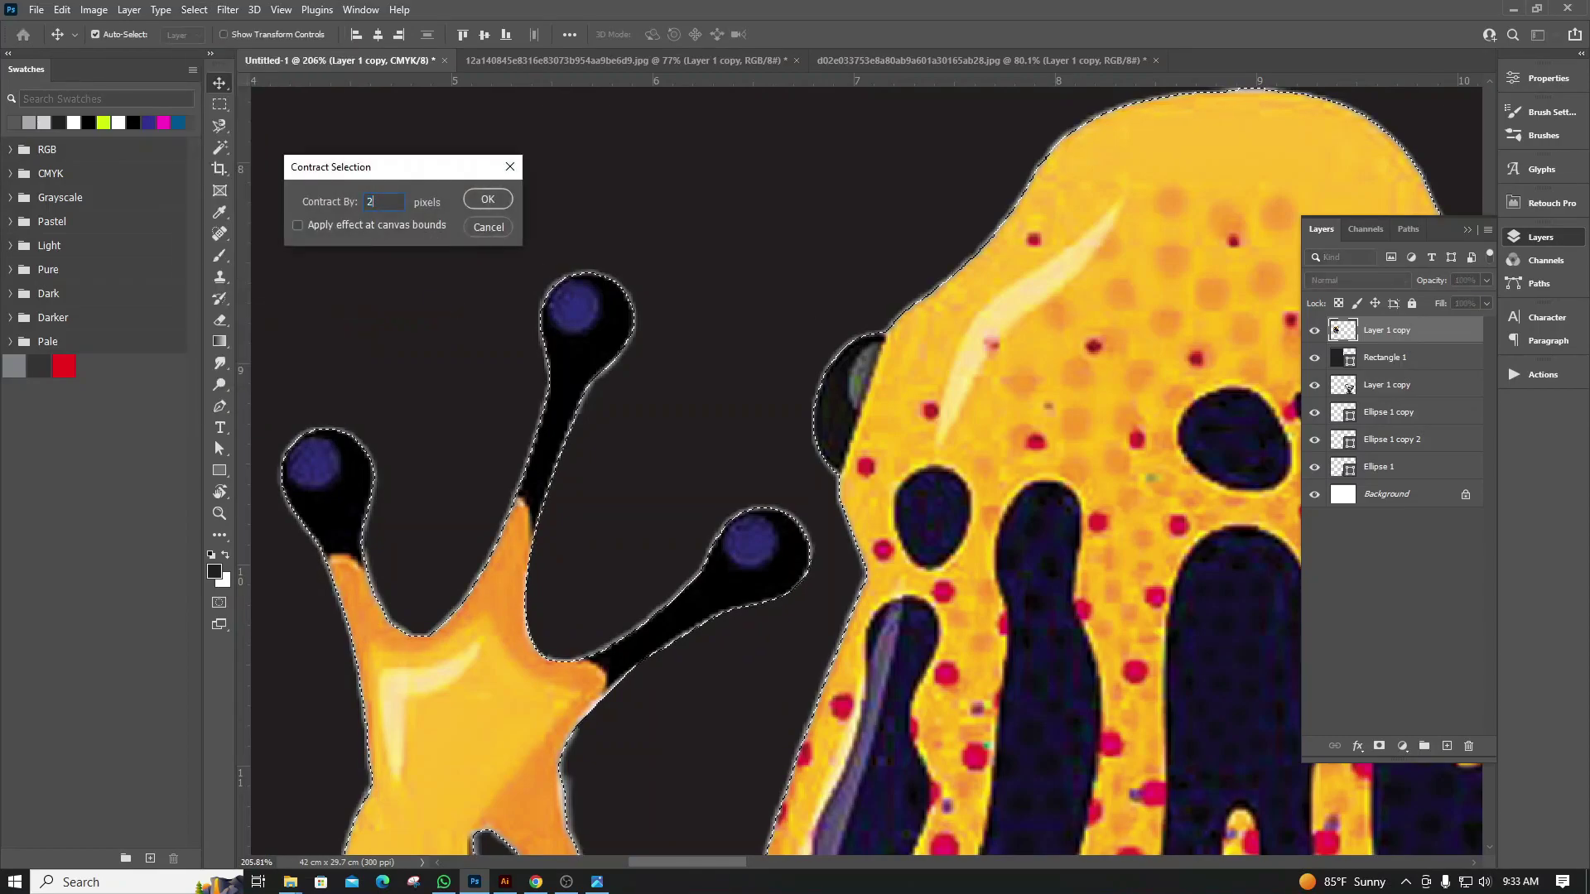
pyautogui.click(486, 199)
pyautogui.scroll(5, 579, 303)
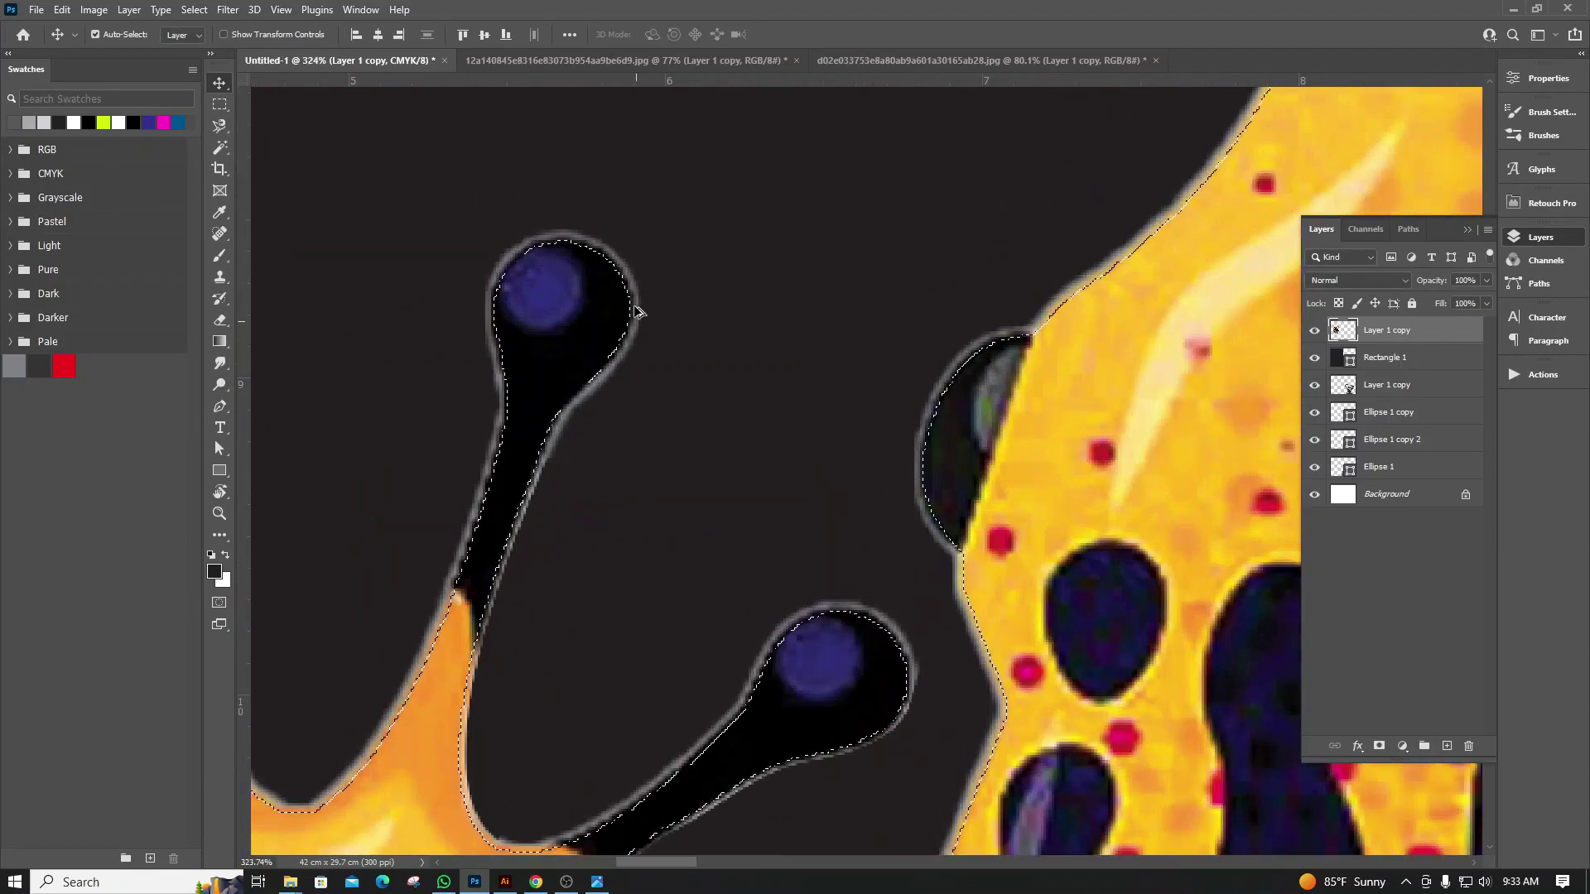
pyautogui.scroll(-3, 644, 296)
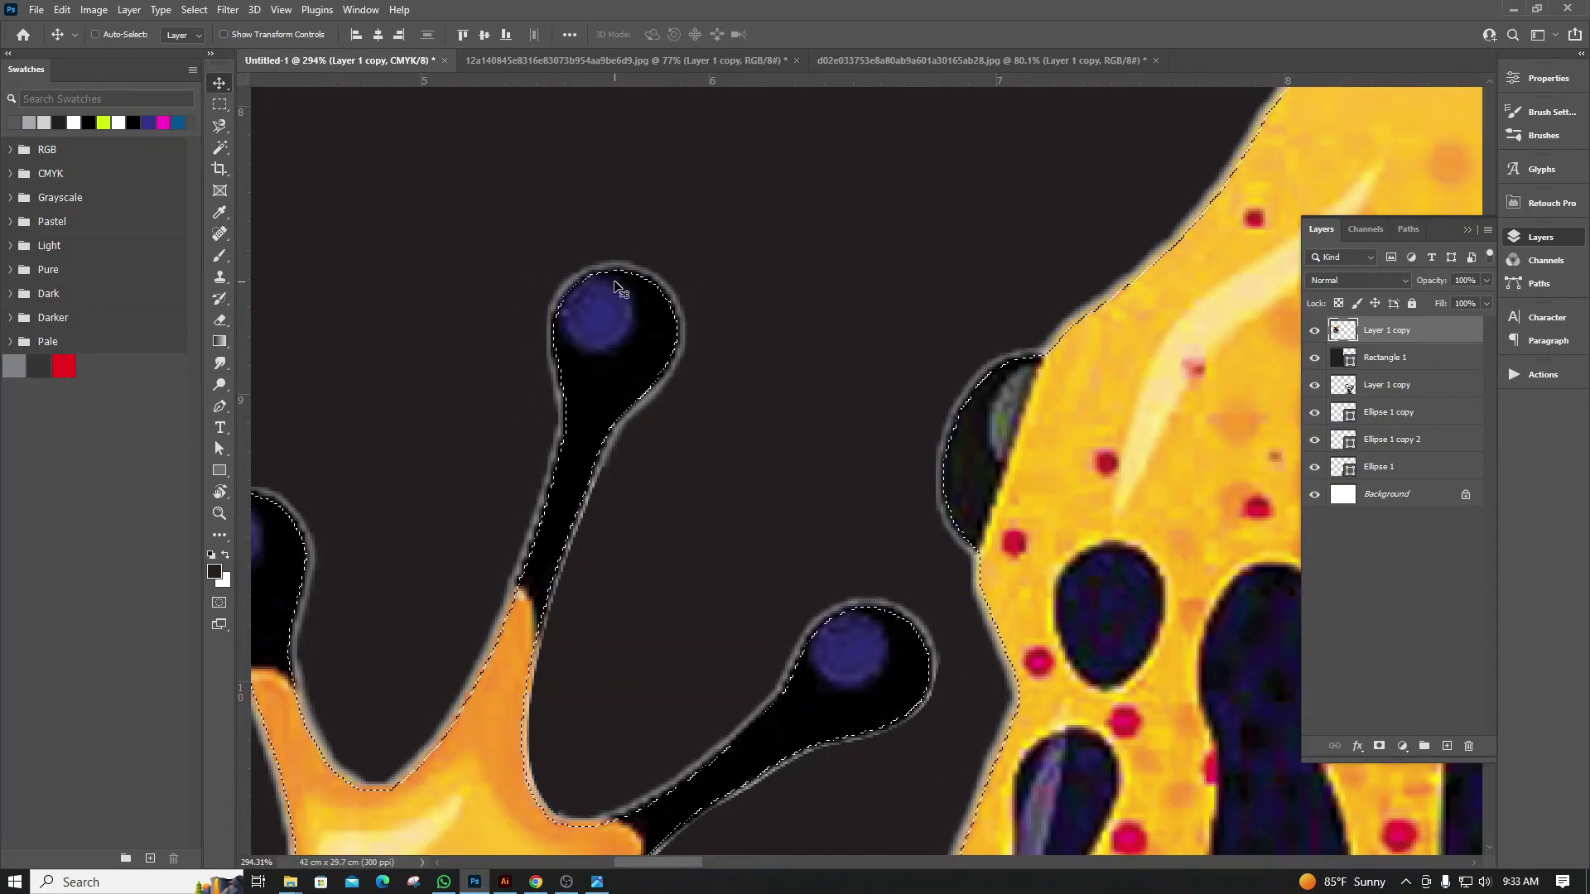
# Contract the frog selection by 1 more pixel
pyautogui.click(194, 9)
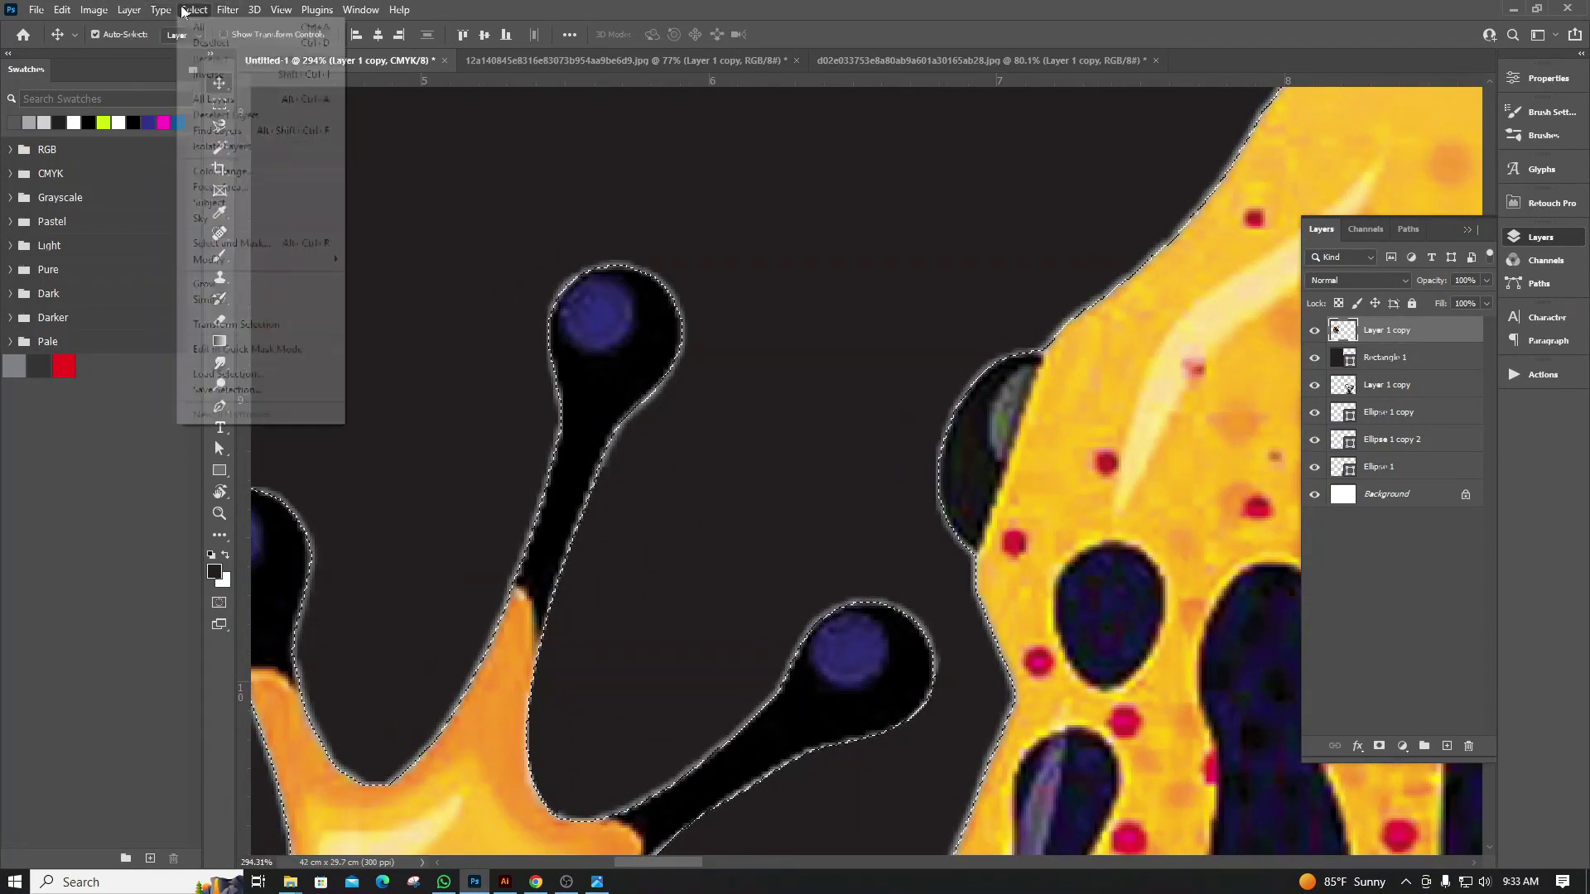
pyautogui.moveTo(260, 259)
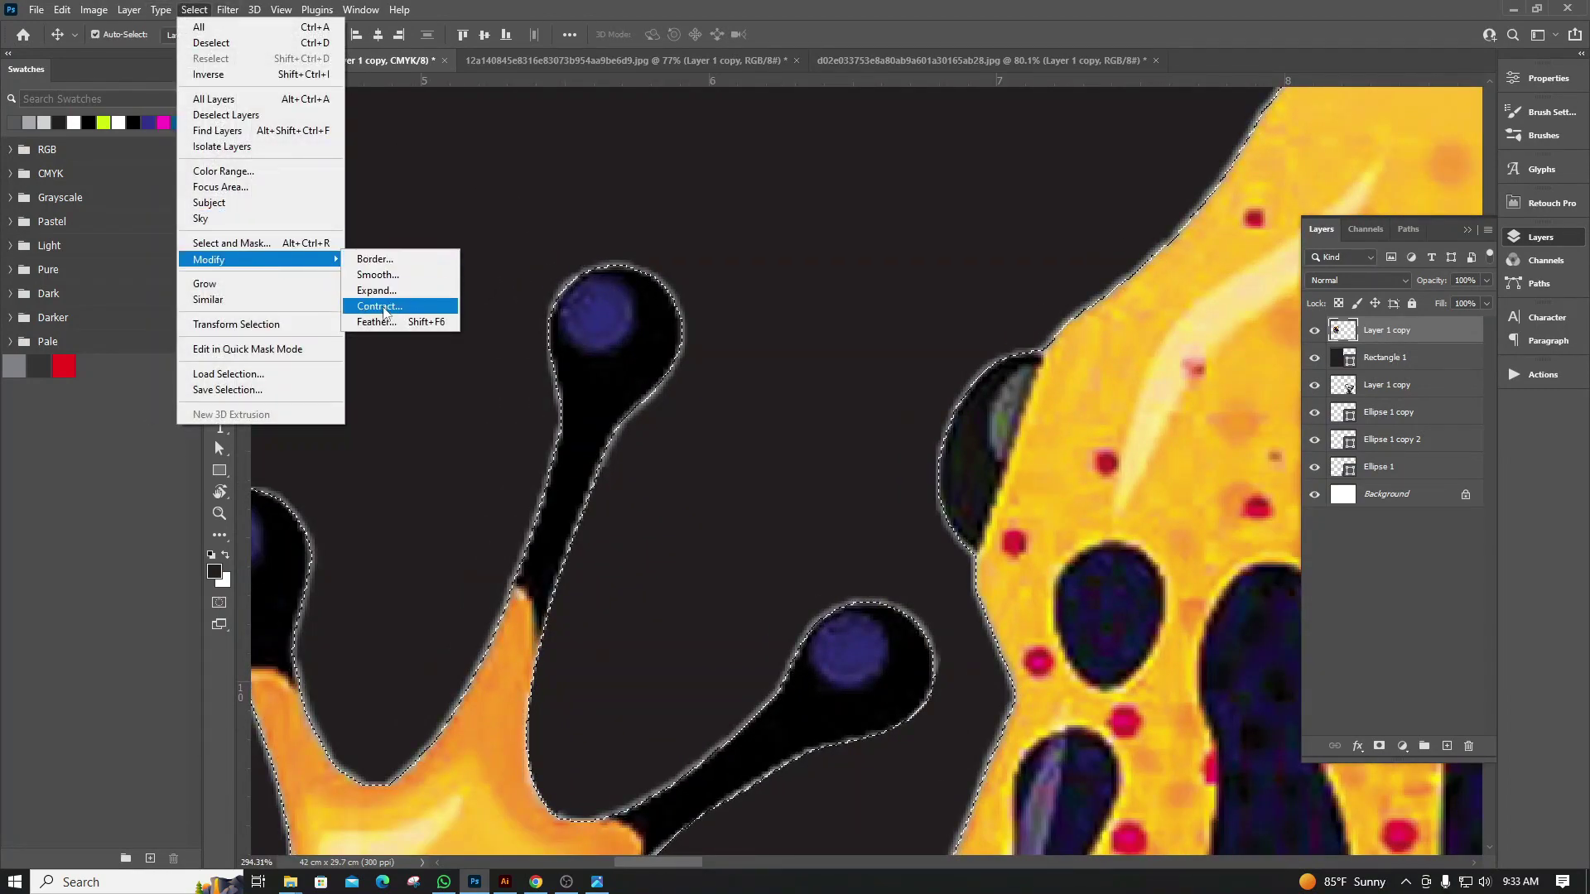
pyautogui.click(389, 306)
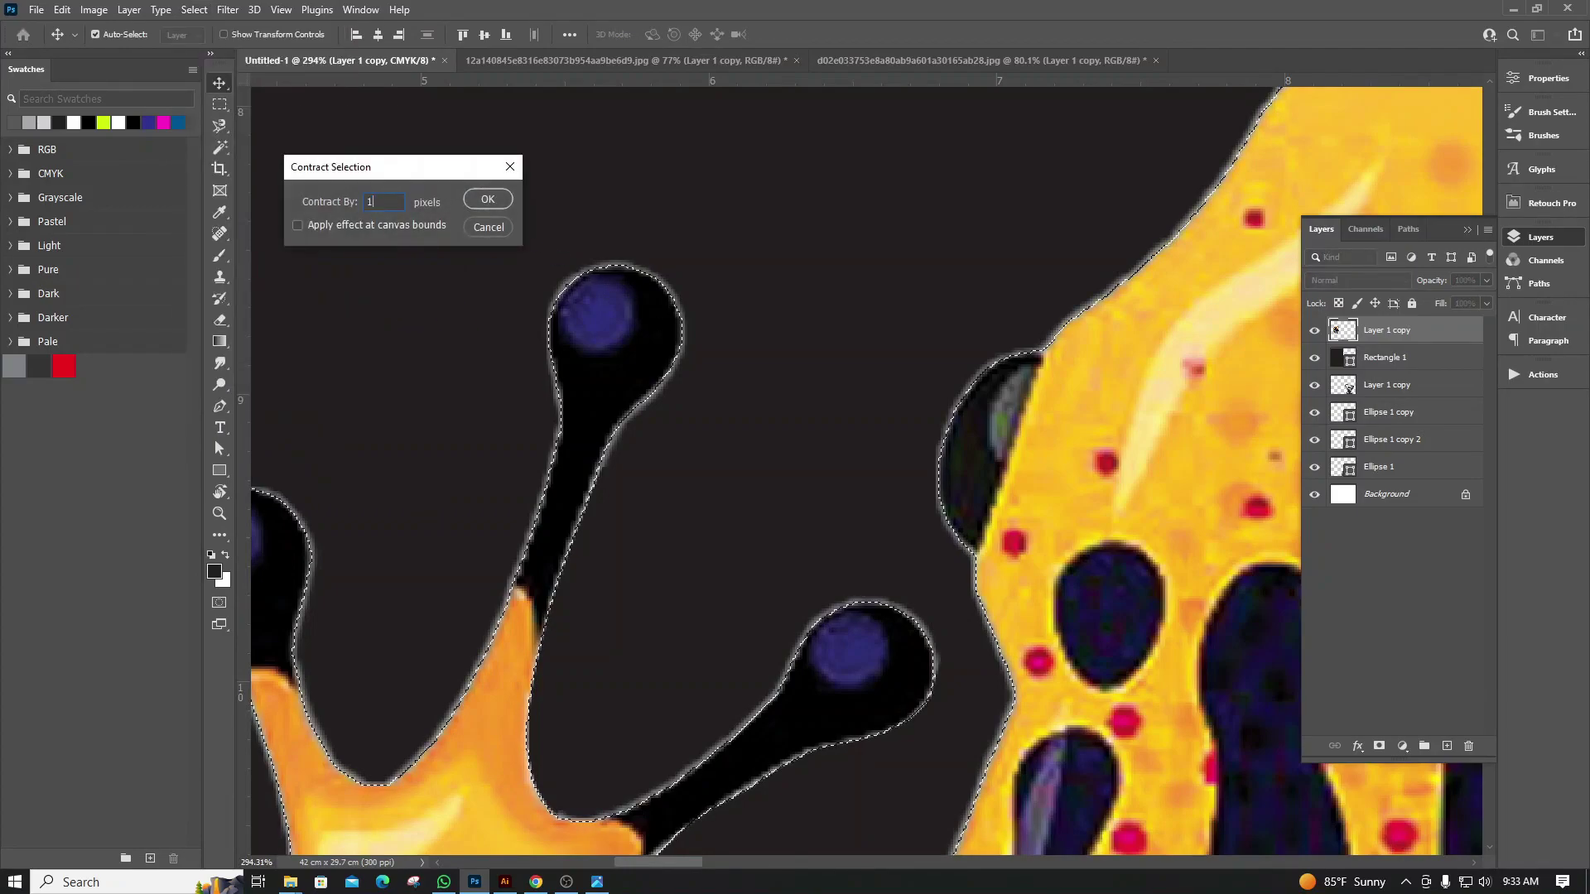
pyautogui.click(488, 199)
pyautogui.scroll(5, 593, 301)
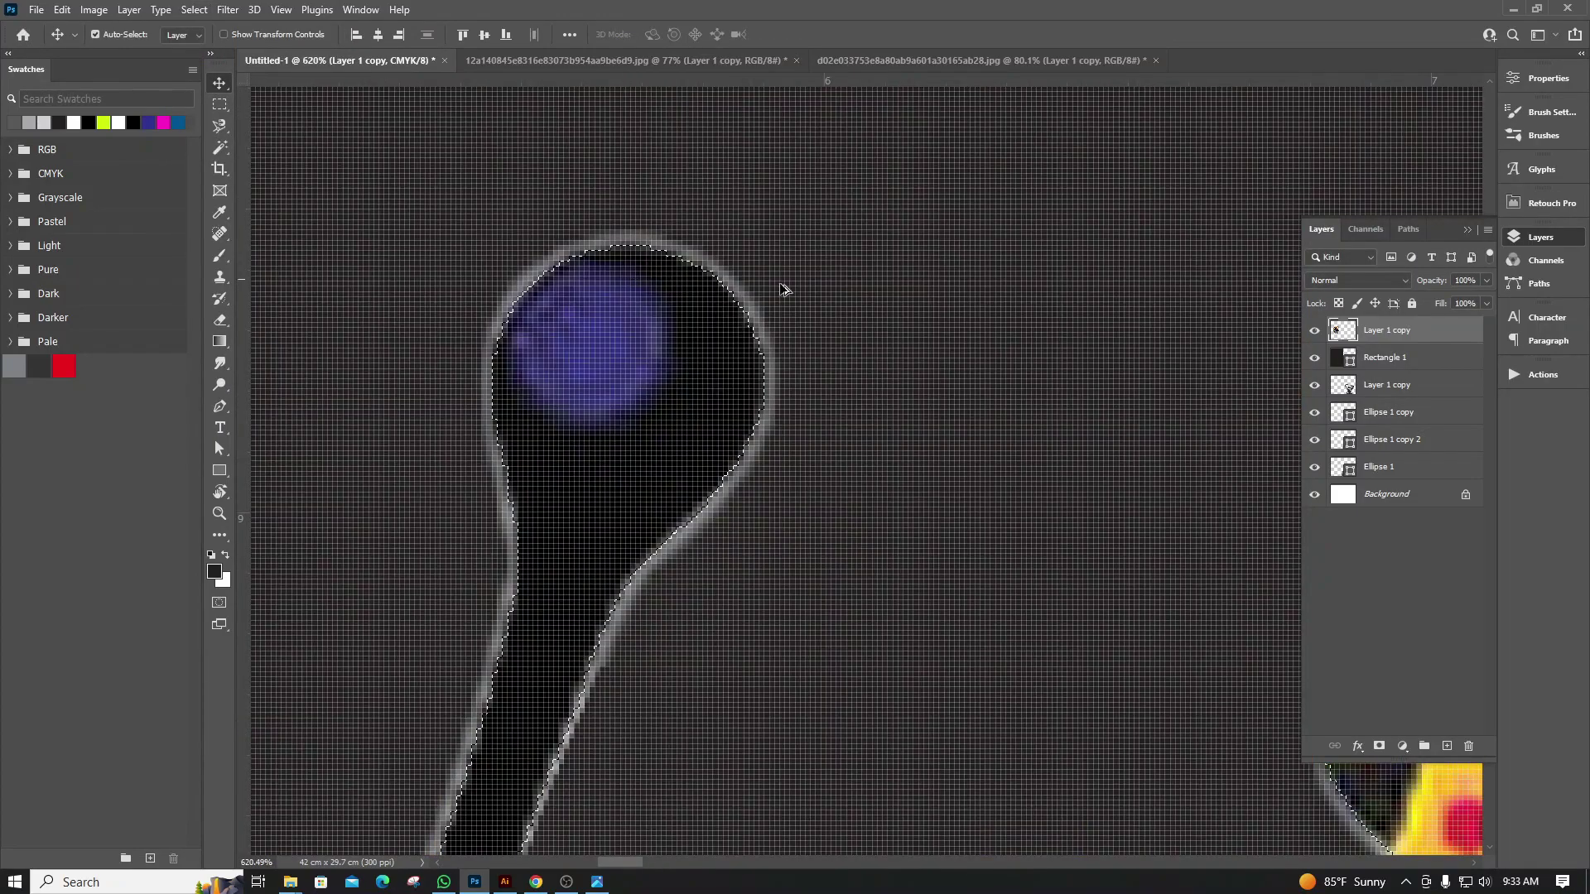
pyautogui.scroll(2, 781, 291)
pyautogui.scroll(-6, 664, 292)
pyautogui.scroll(-3, 507, 294)
pyautogui.scroll(-3, 508, 294)
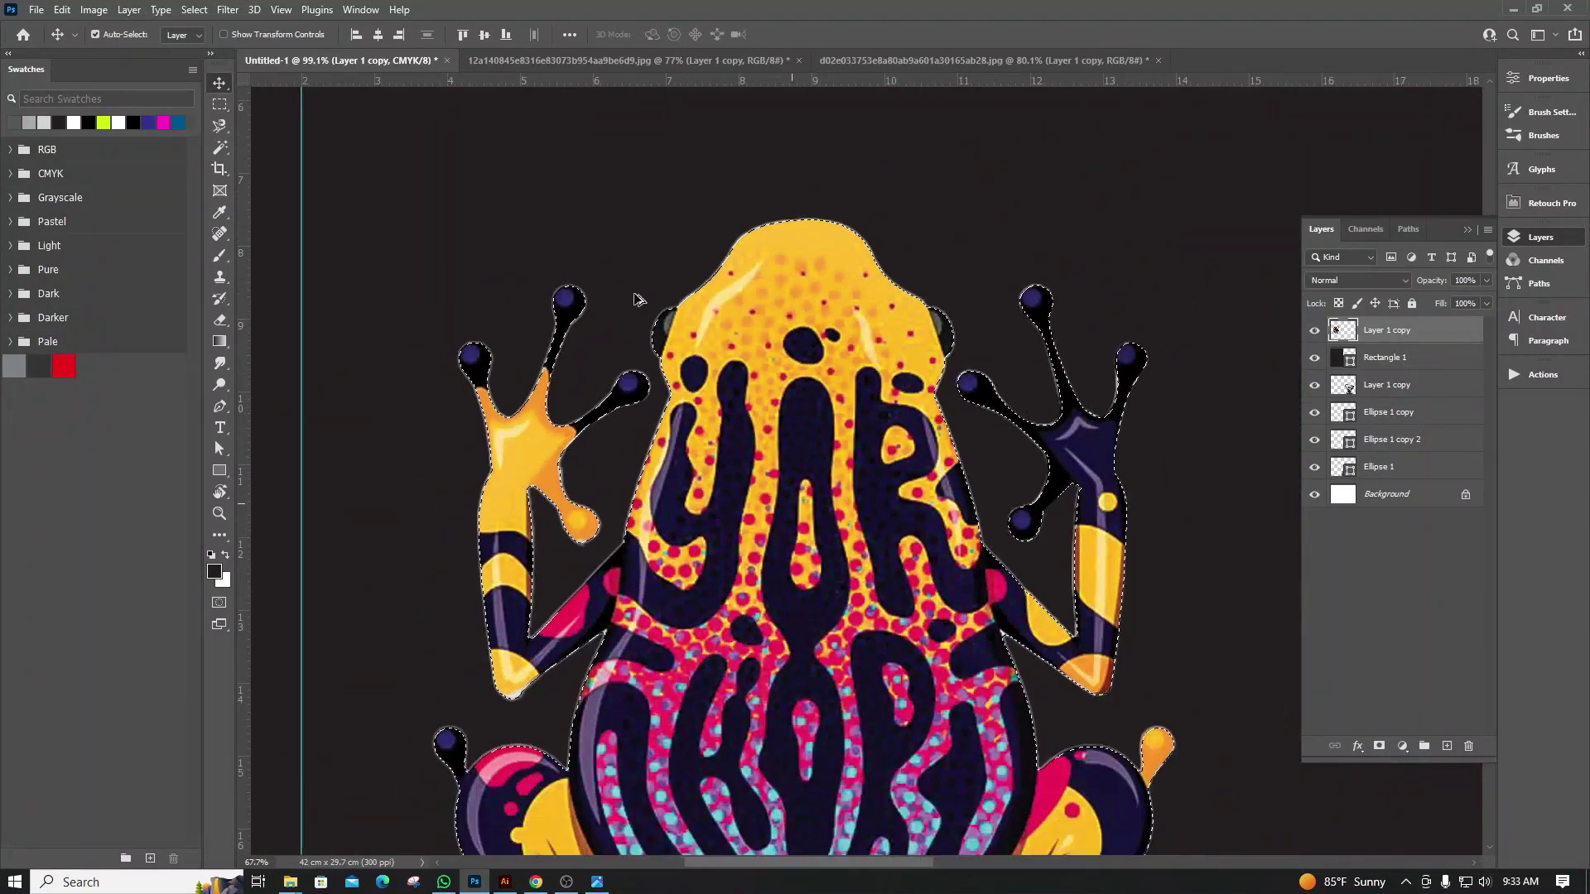
pyautogui.scroll(-2, 507, 294)
# Copy the selected frog to a new layer and delete Layer 1 copy
pyautogui.hotkey('ctrl', 'j')
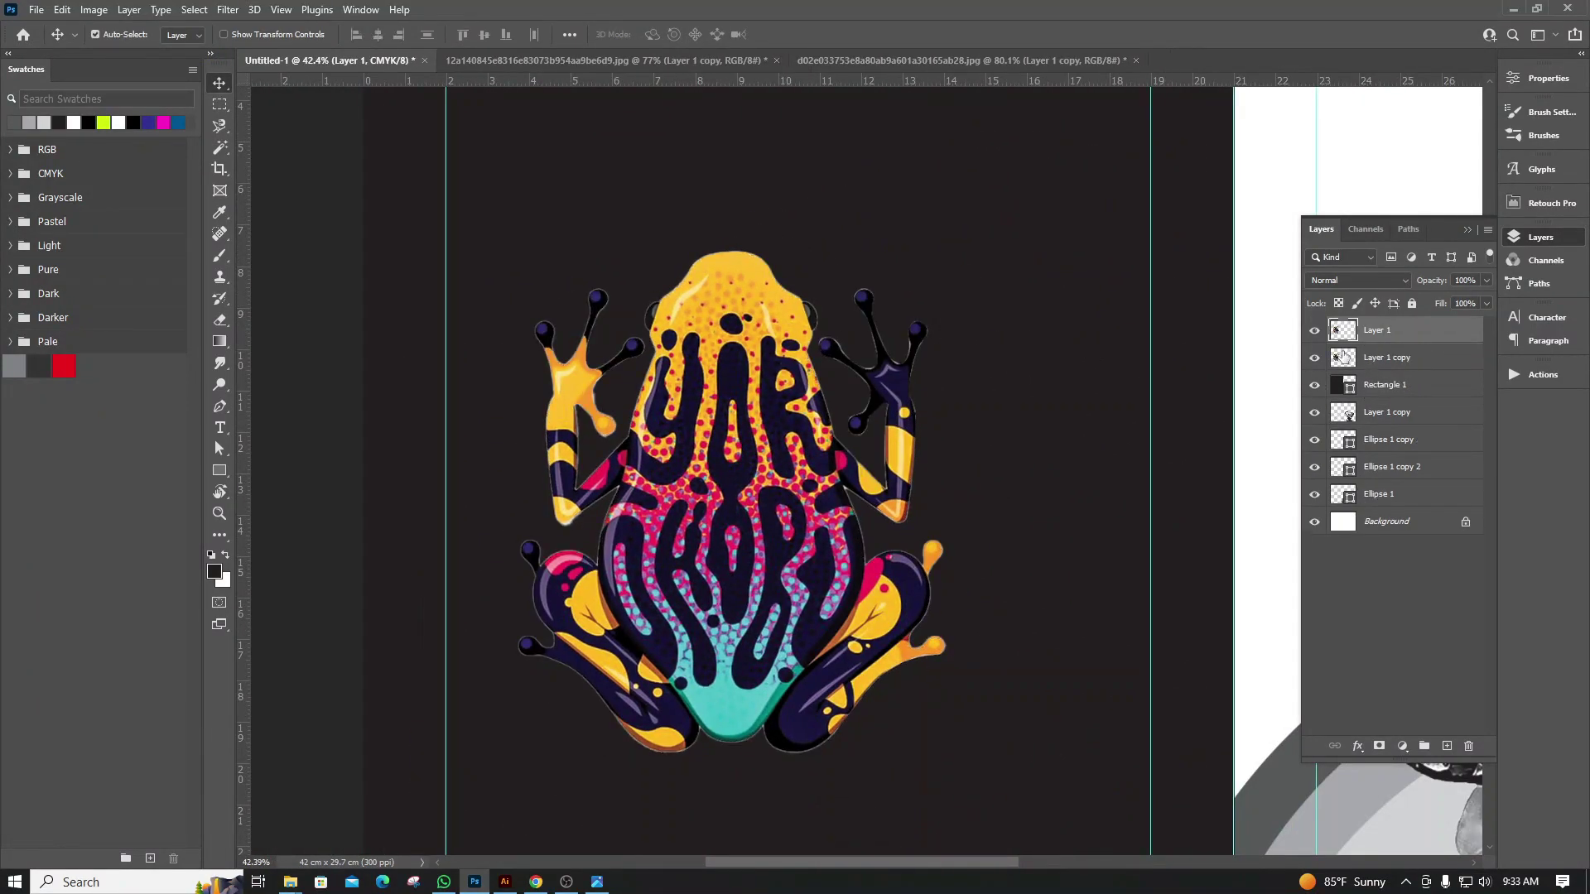
pyautogui.click(1390, 364)
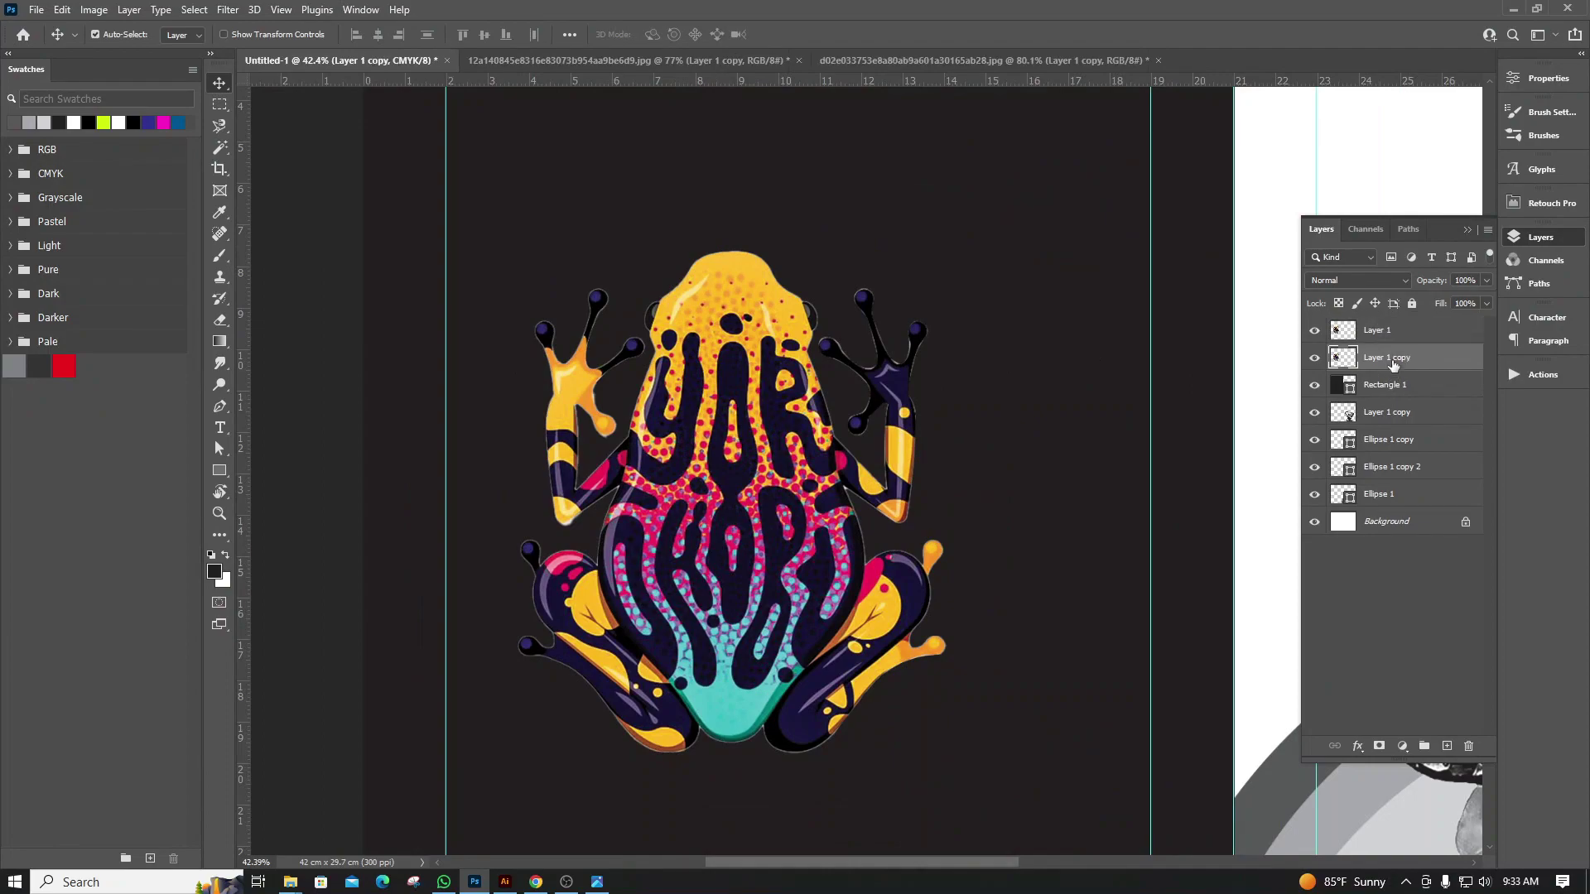
pyautogui.click(1468, 747)
pyautogui.click(717, 329)
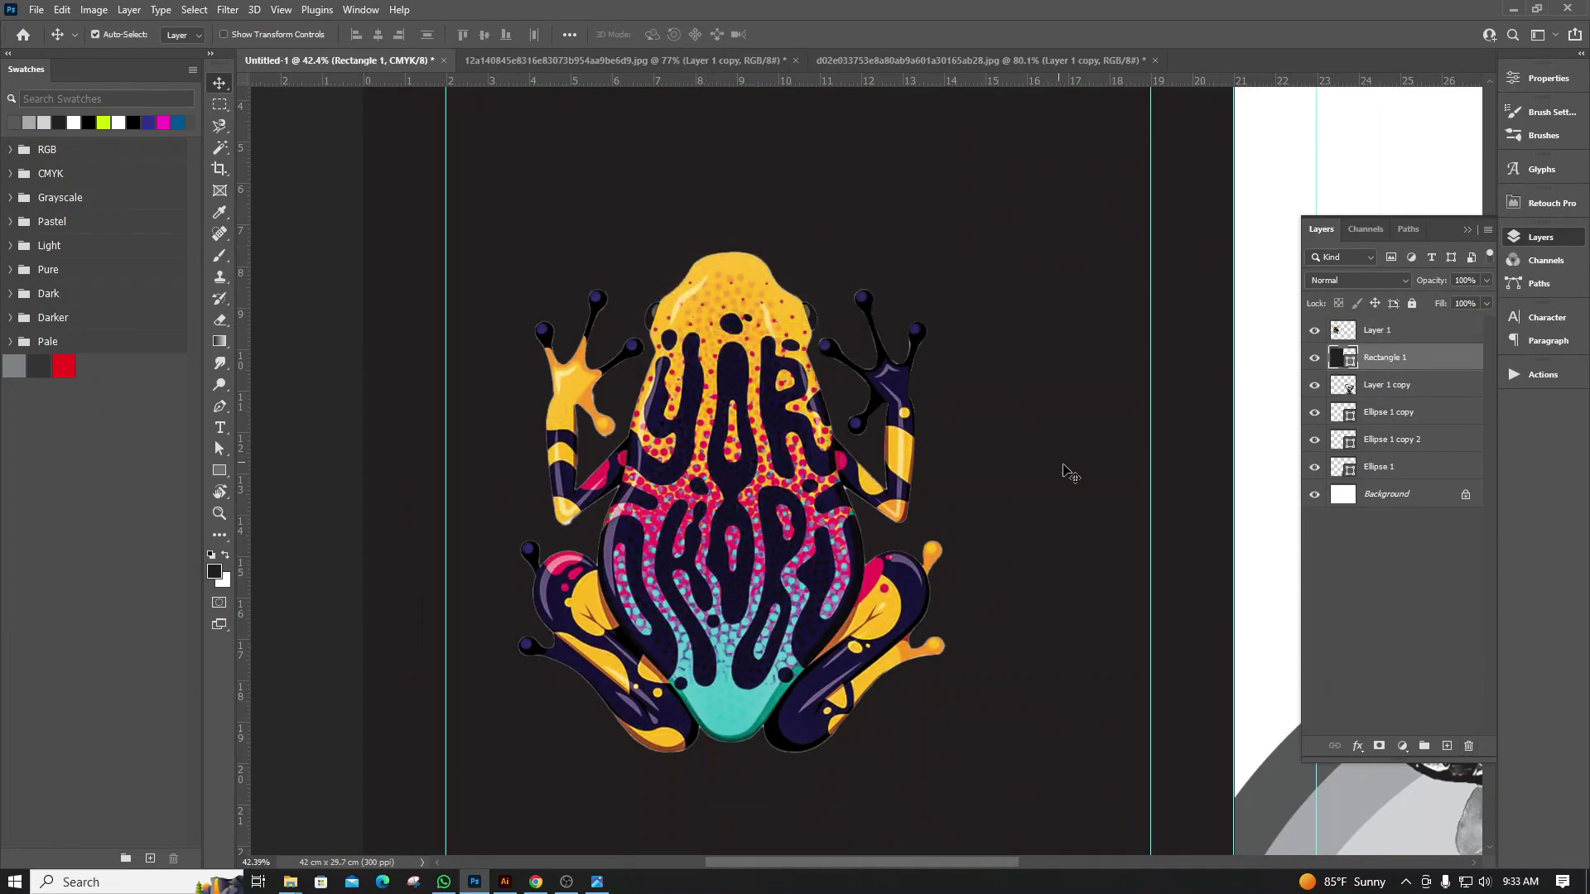
pyautogui.scroll(3, 993, 530)
pyautogui.scroll(2, 935, 595)
pyautogui.scroll(2, 935, 594)
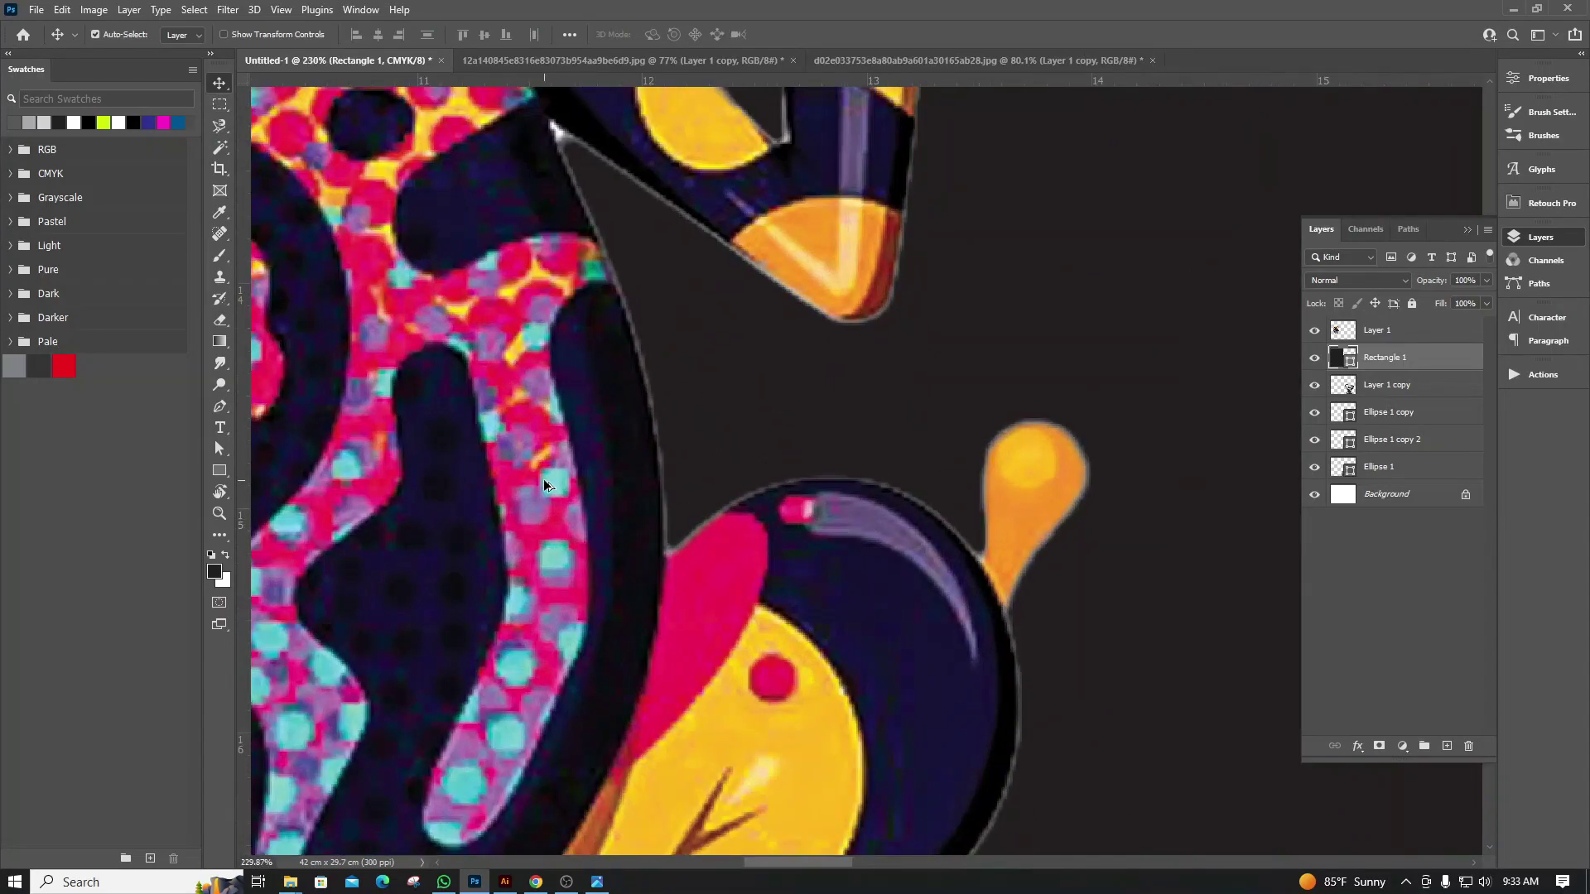
pyautogui.scroll(2, 550, 478)
pyautogui.scroll(2, 754, 525)
pyautogui.scroll(-2, 961, 538)
pyautogui.scroll(-2, 828, 414)
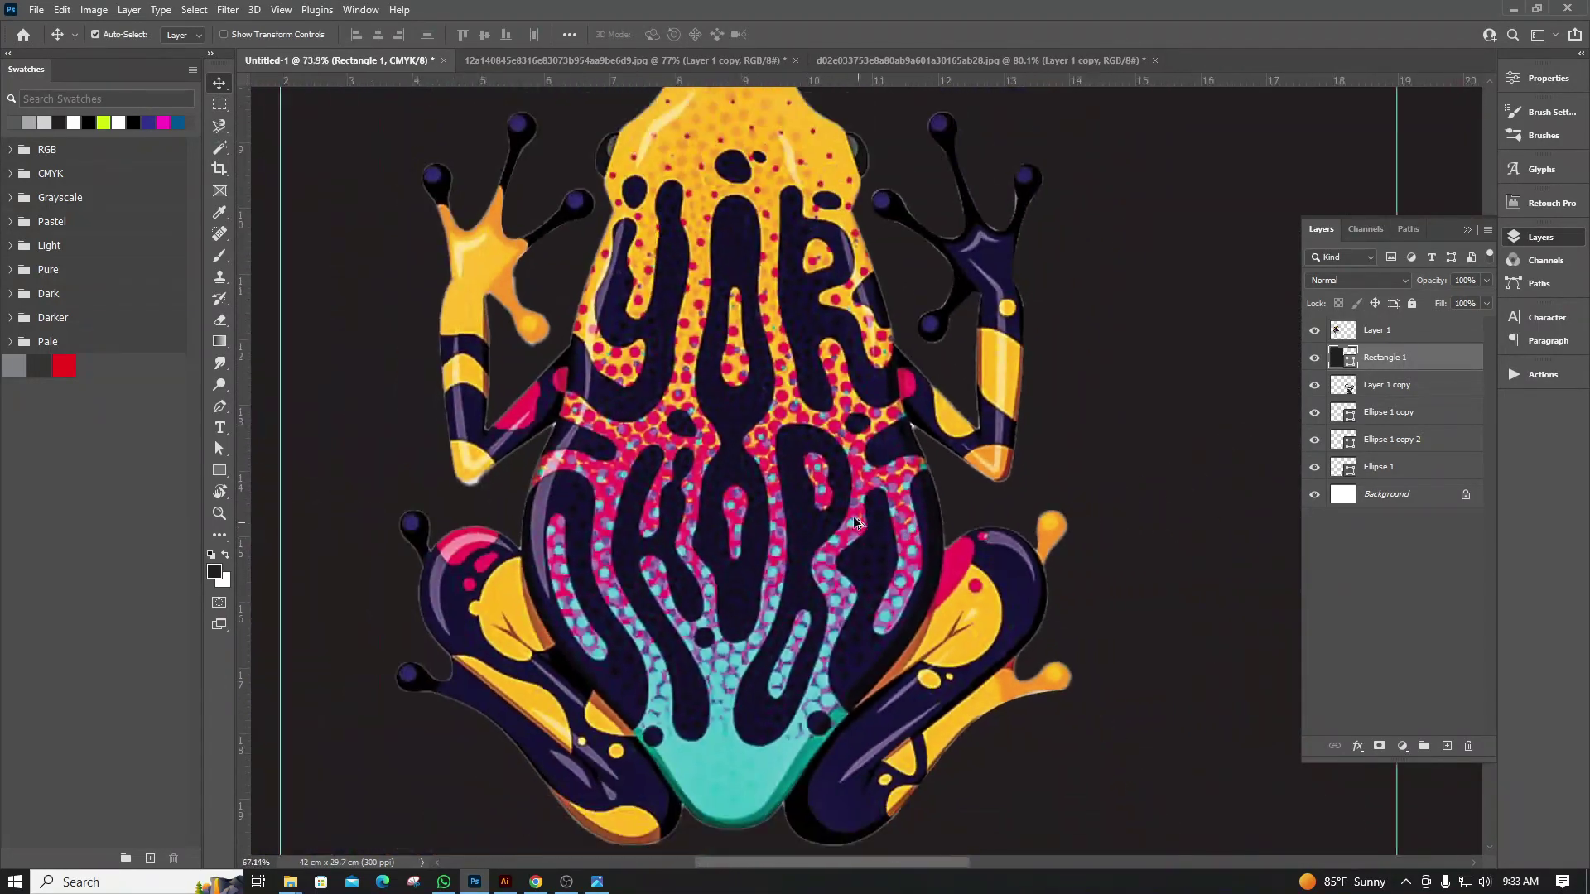
pyautogui.scroll(2, 630, 302)
pyautogui.scroll(2, 673, 312)
pyautogui.scroll(2, 672, 312)
pyautogui.scroll(-1, 721, 294)
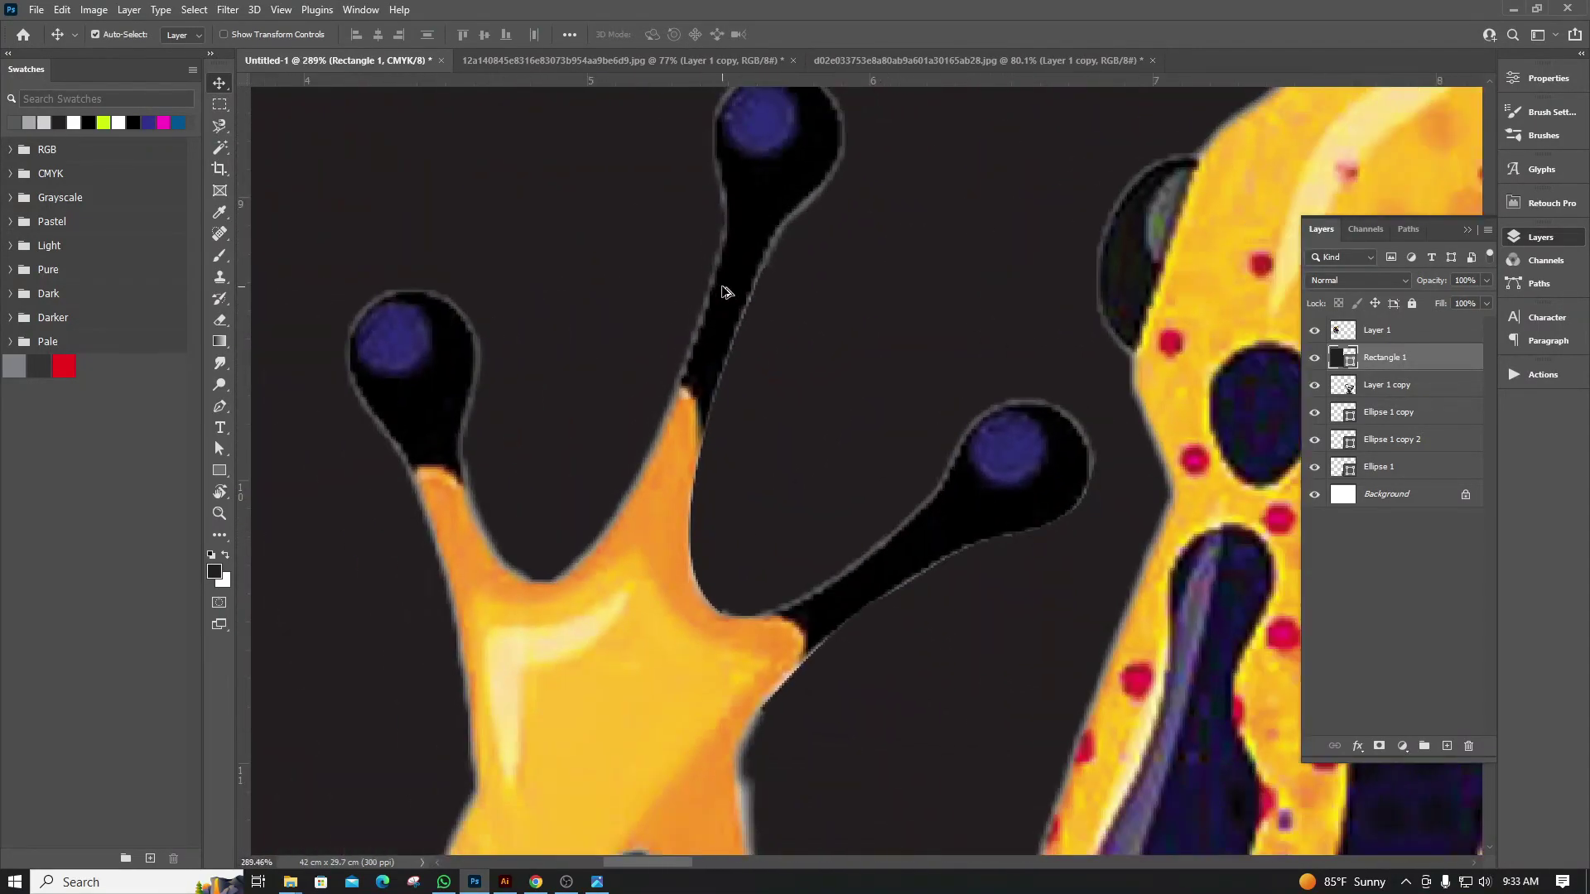
pyautogui.scroll(-2, 670, 284)
pyautogui.scroll(-1, 671, 284)
# Load the frog outline from Layer 1 and contract it by 1 pixel
pyautogui.click(1348, 332)
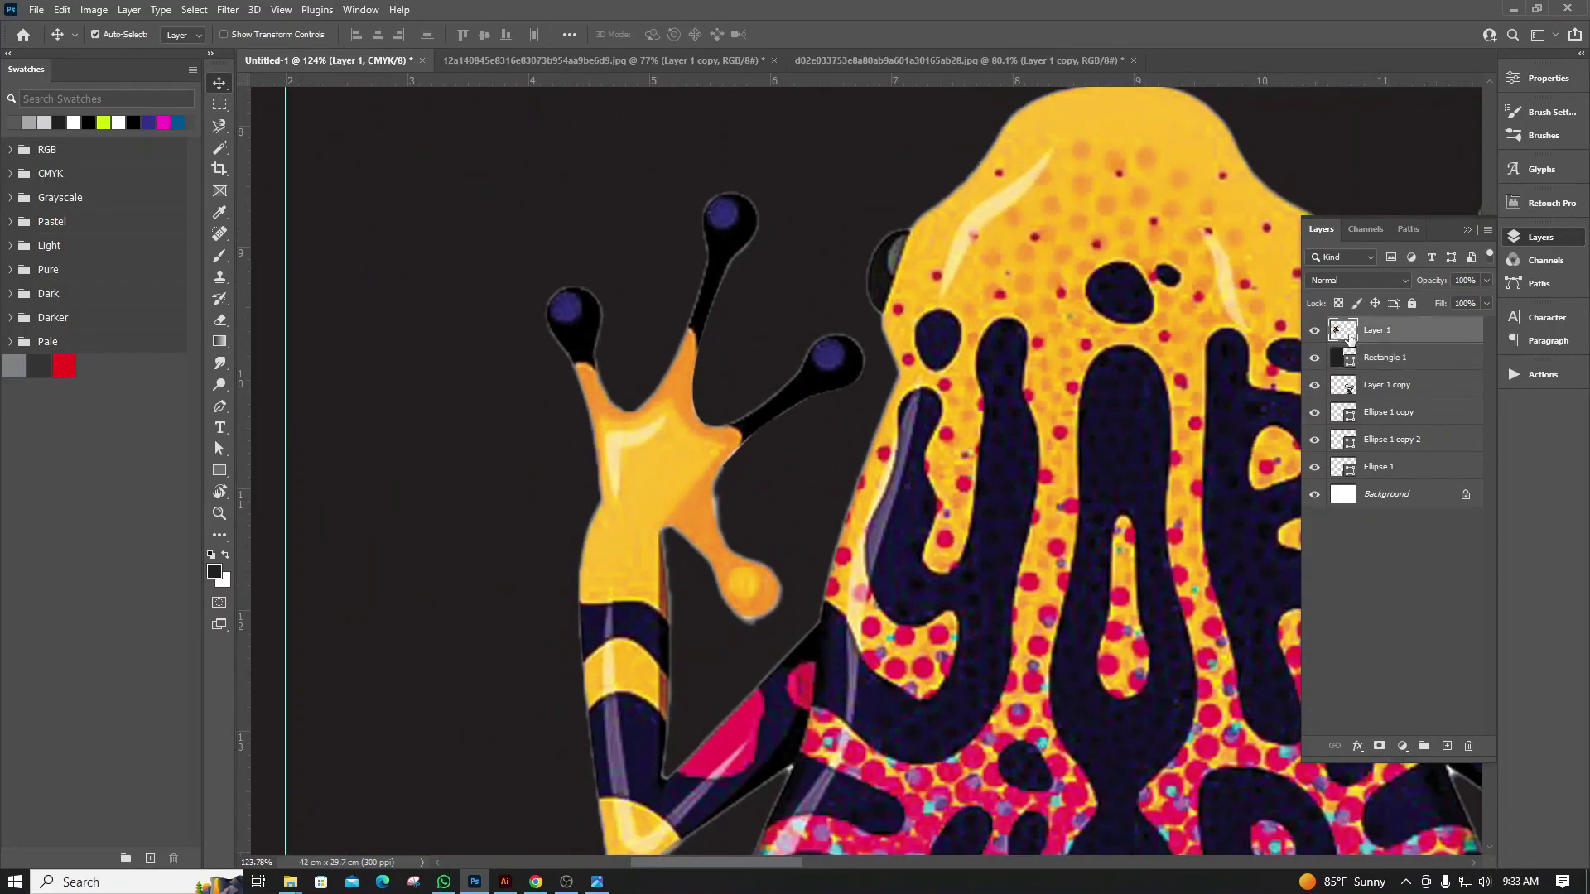
pyautogui.keyDown('ctrl'); pyautogui.click(1350, 336); pyautogui.keyUp('ctrl')
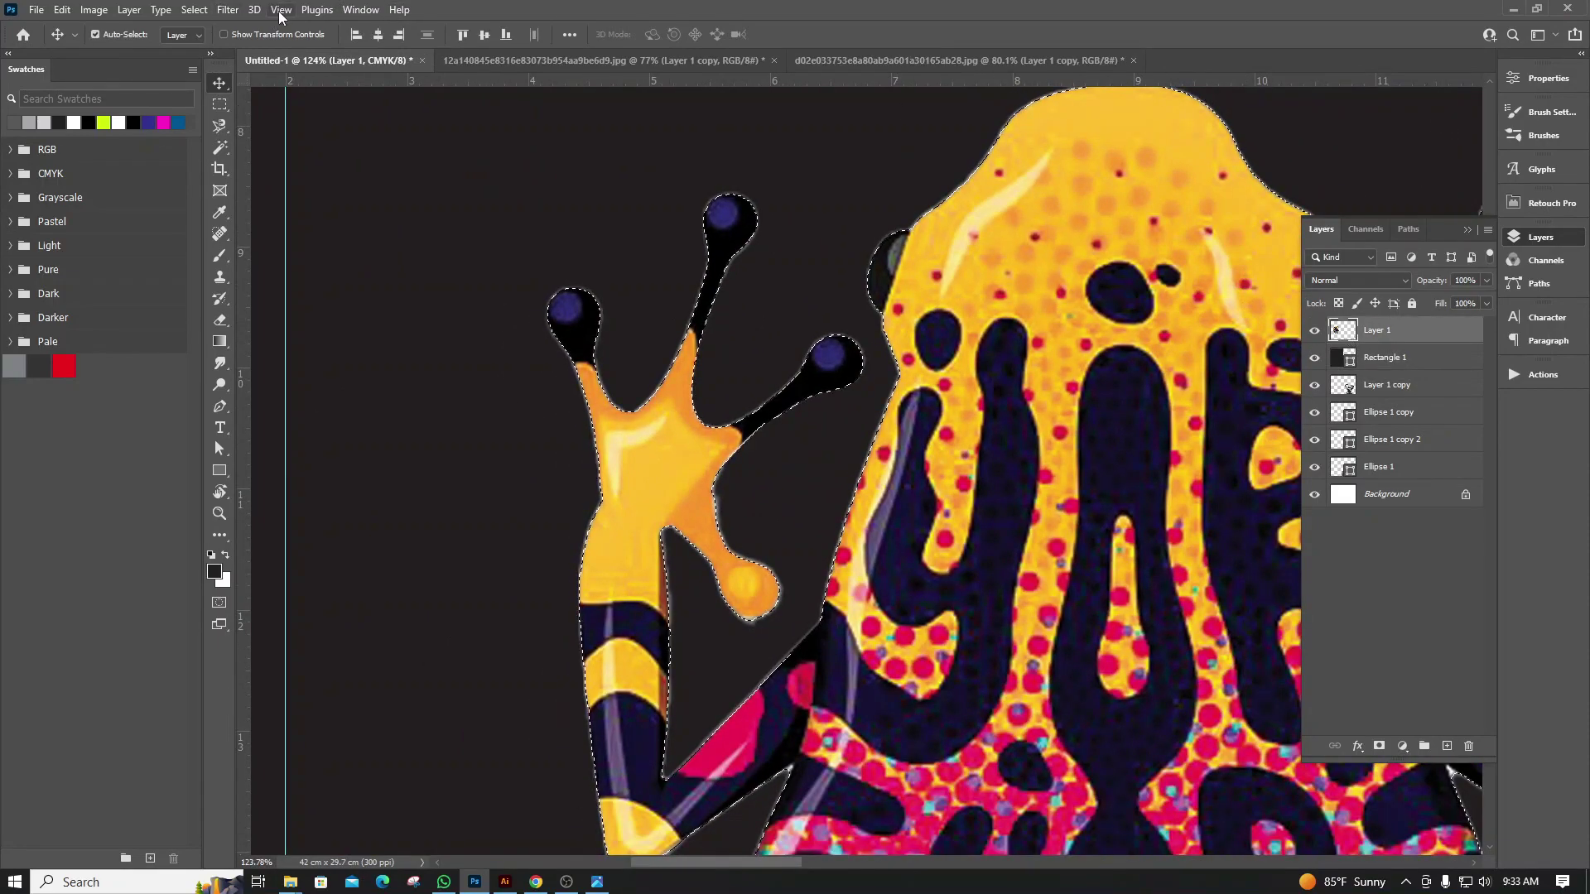
pyautogui.click(224, 10)
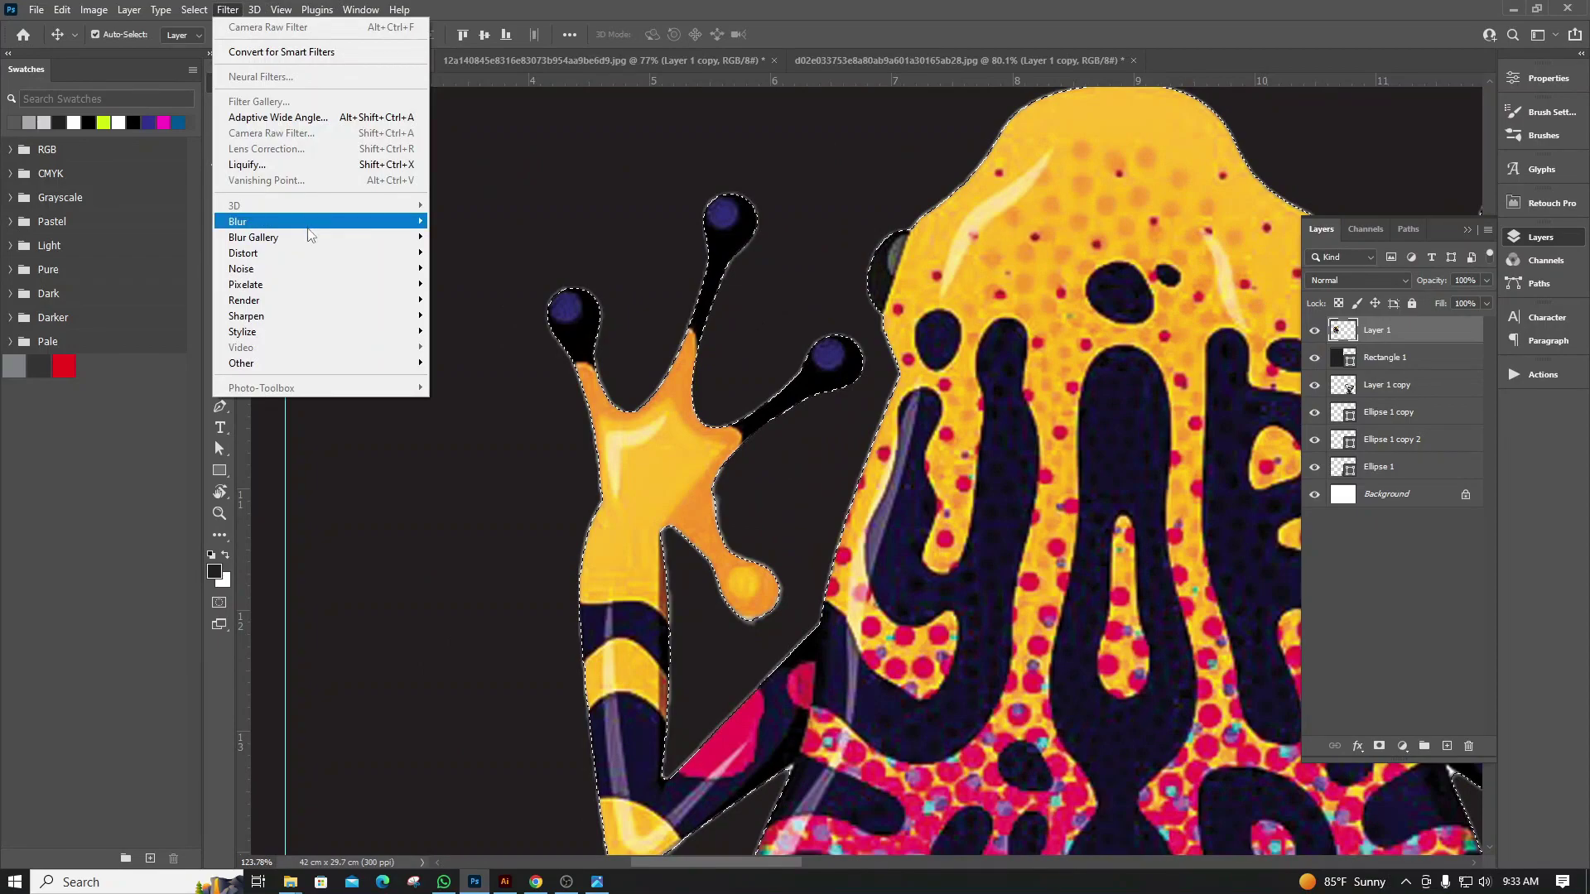
pyautogui.click(194, 10)
pyautogui.moveTo(209, 260)
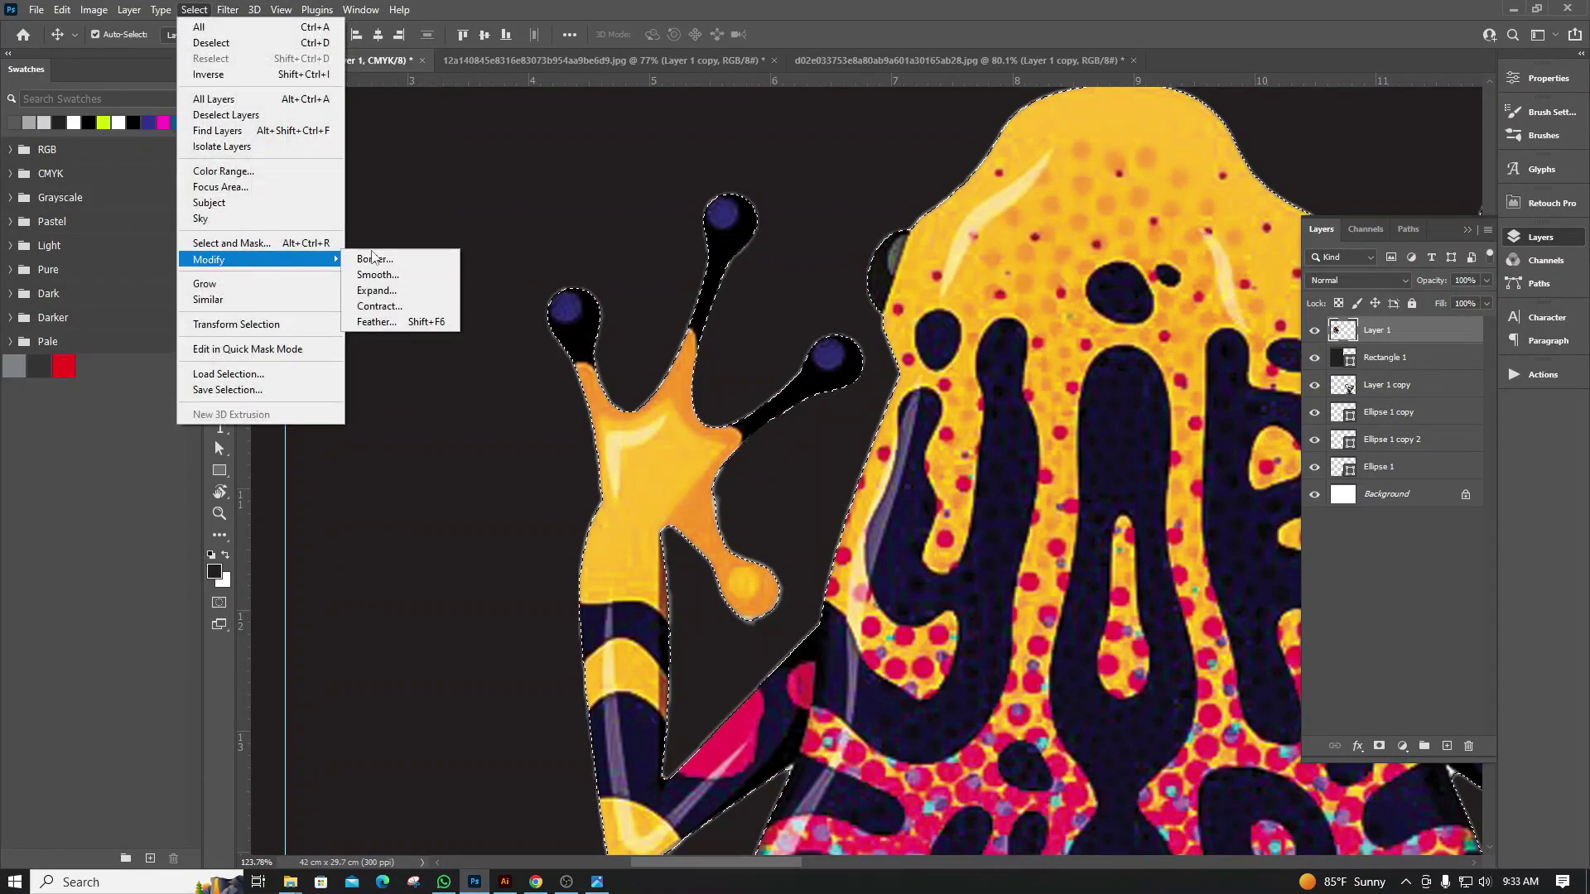
pyautogui.click(380, 307)
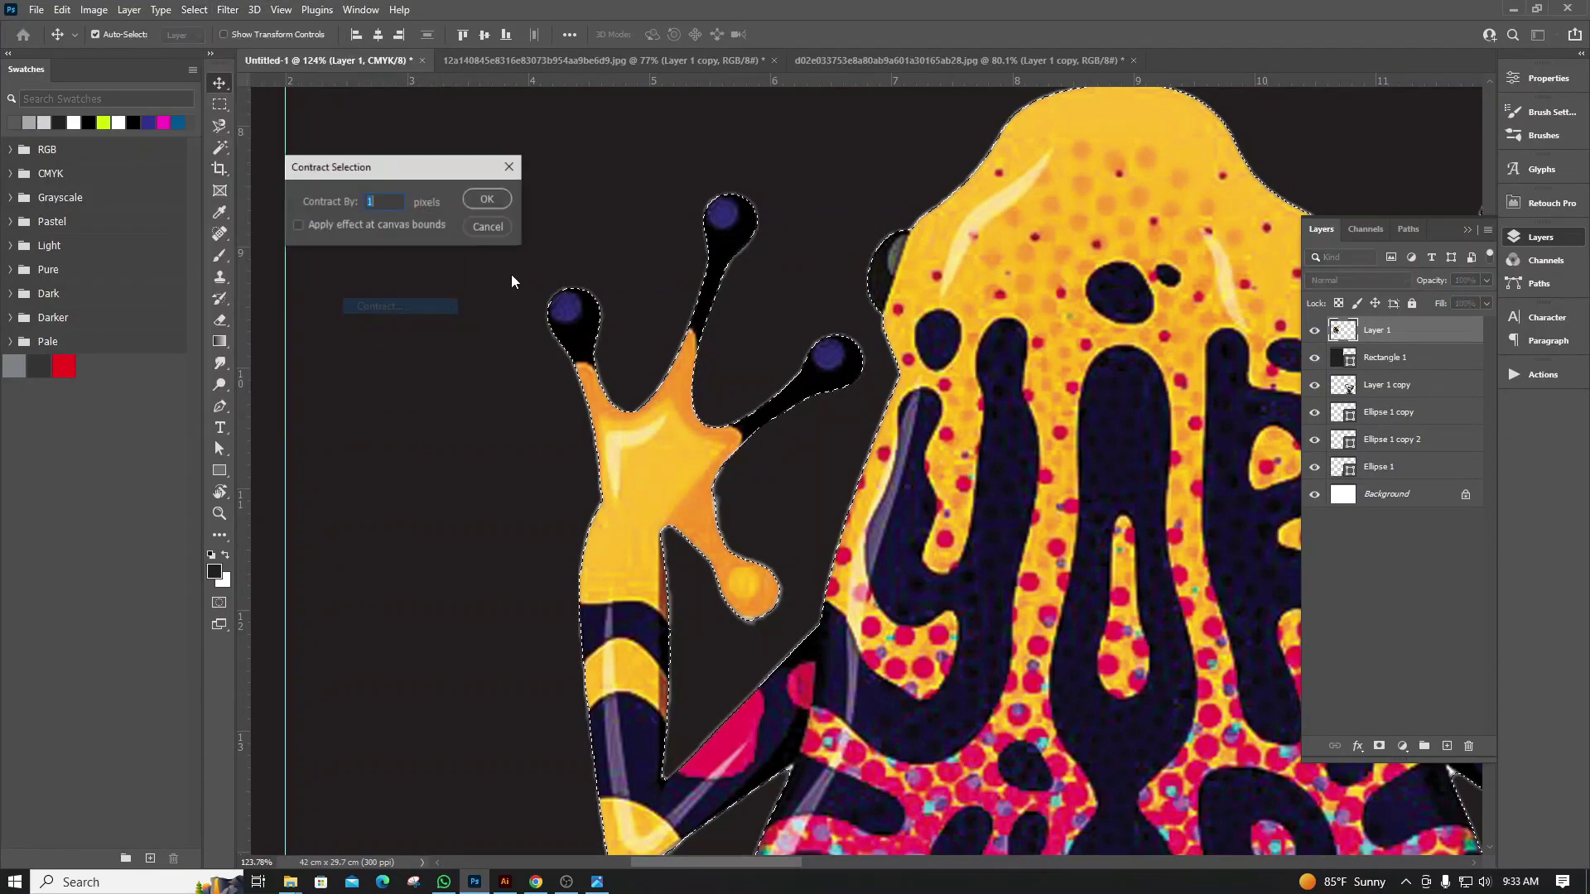
pyautogui.click(486, 198)
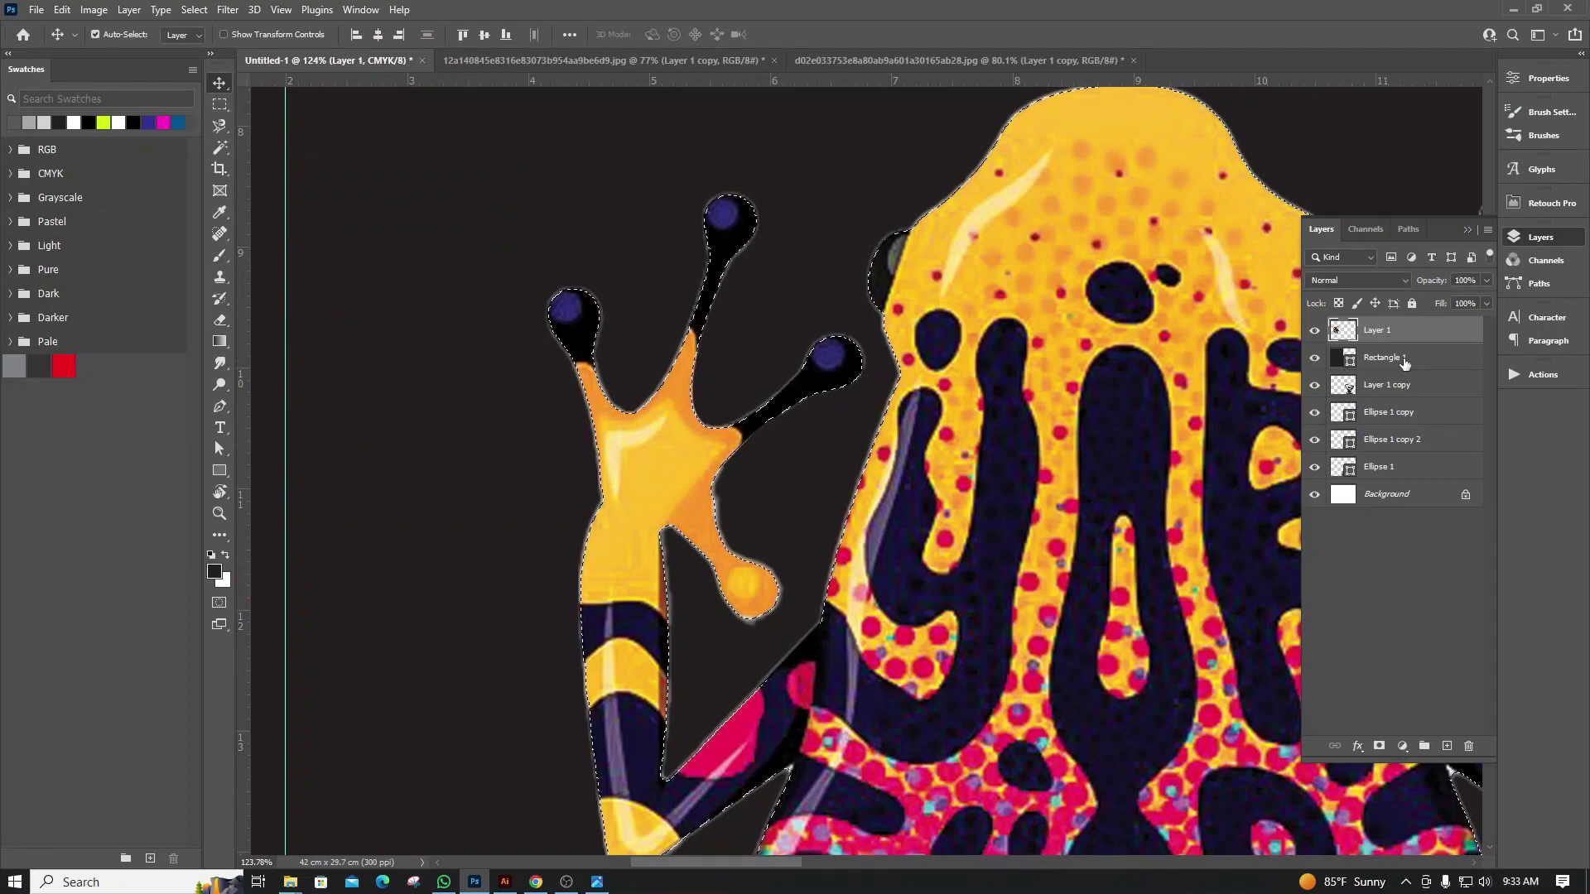
# Copy the contracted frog onto Layer 2 and delete the old Layer 1
pyautogui.hotkey('ctrl', 'j')
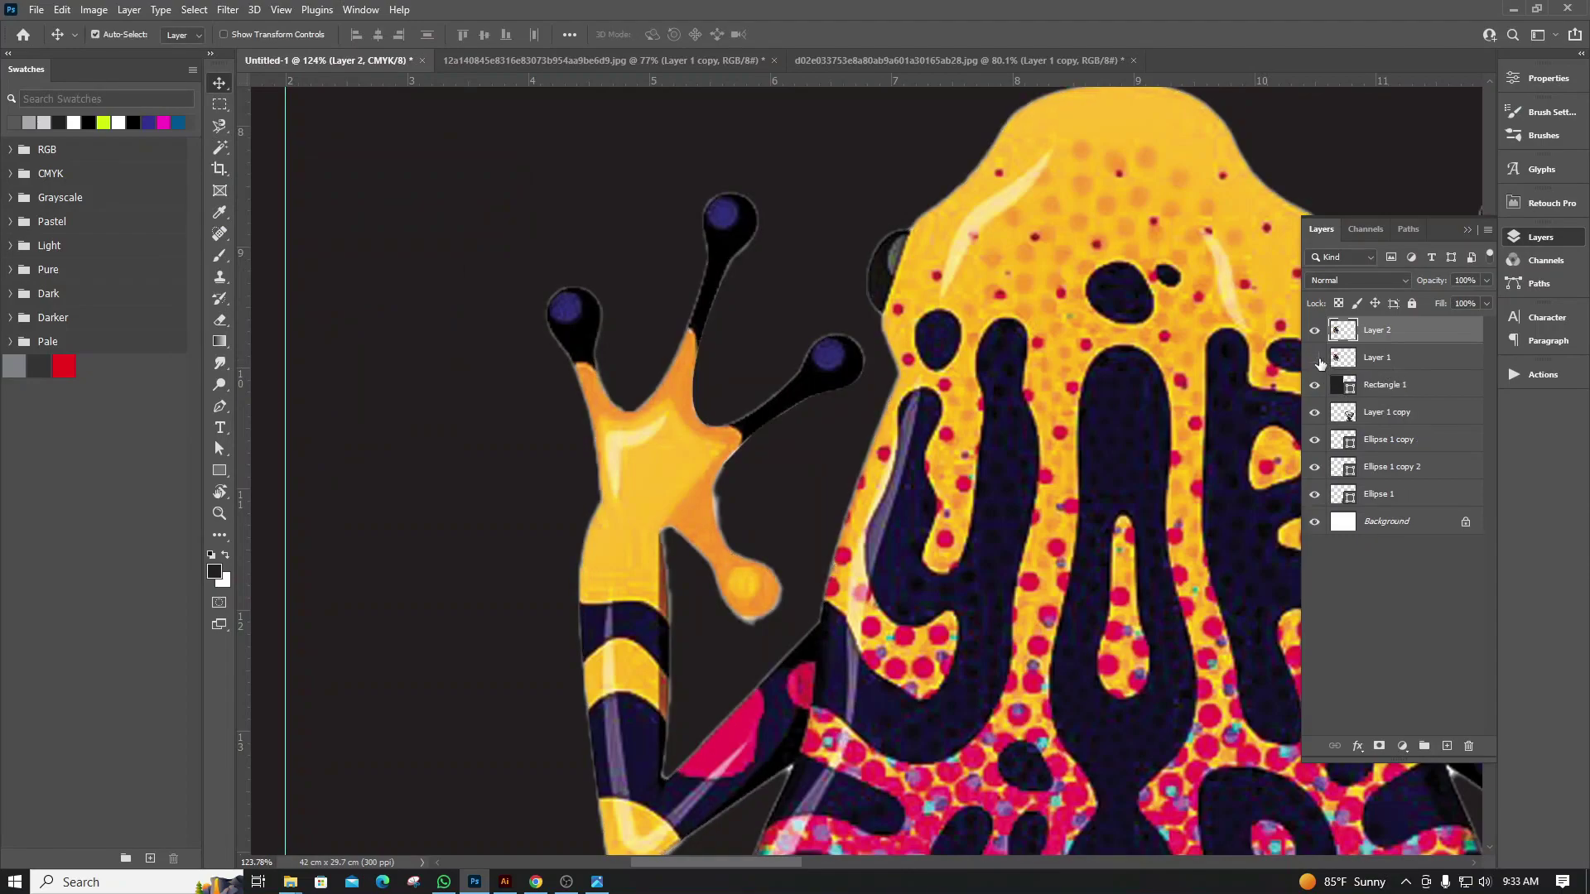
pyautogui.scroll(-5, 589, 382)
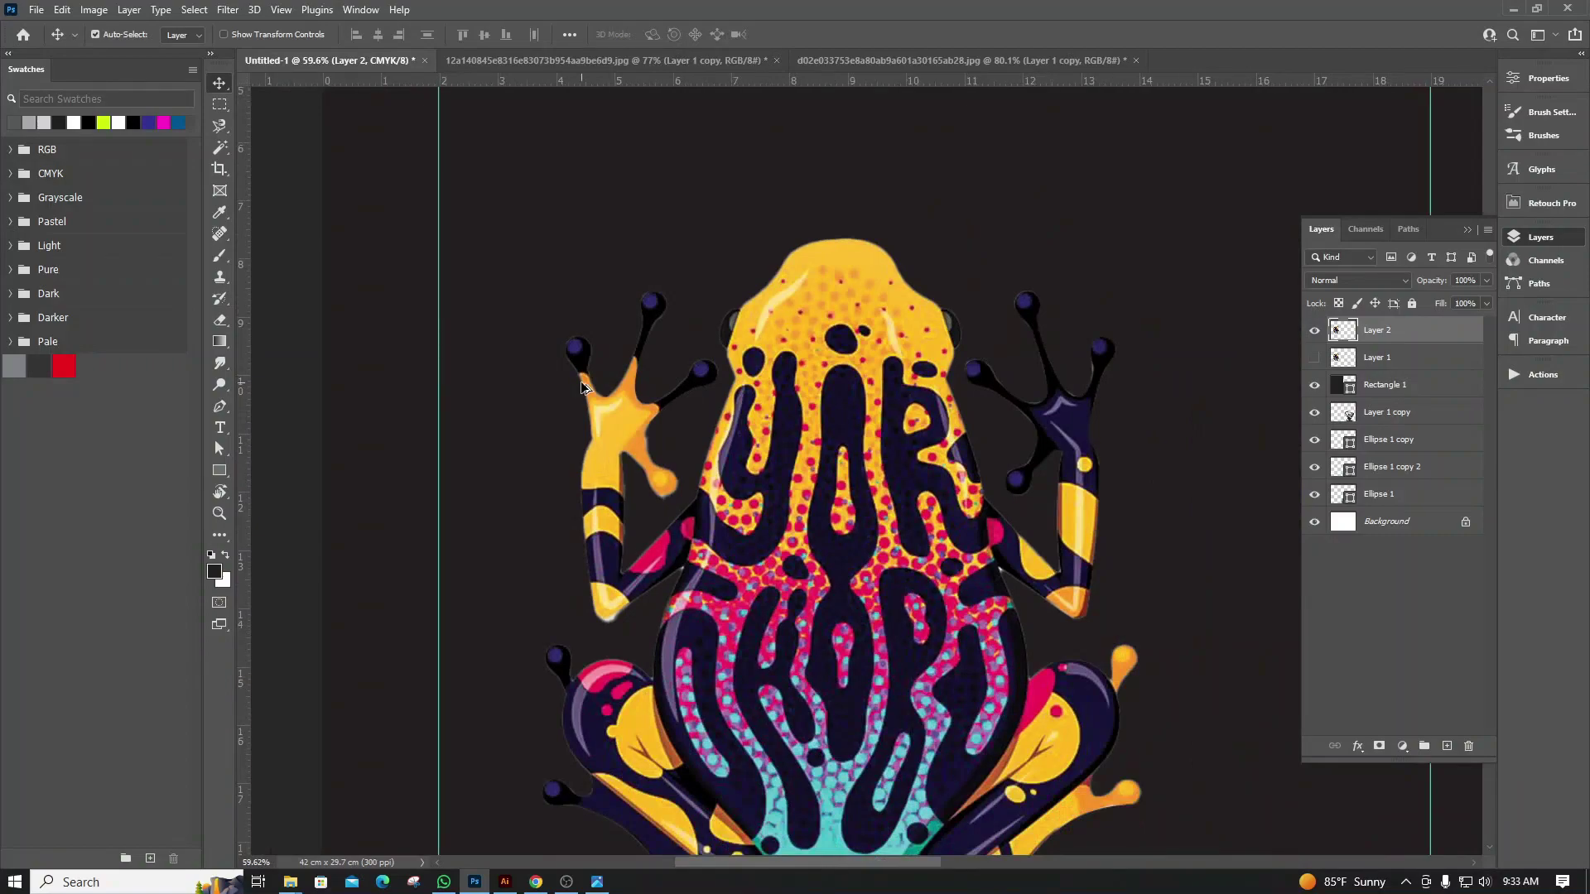
pyautogui.click(1375, 357)
pyautogui.click(1470, 748)
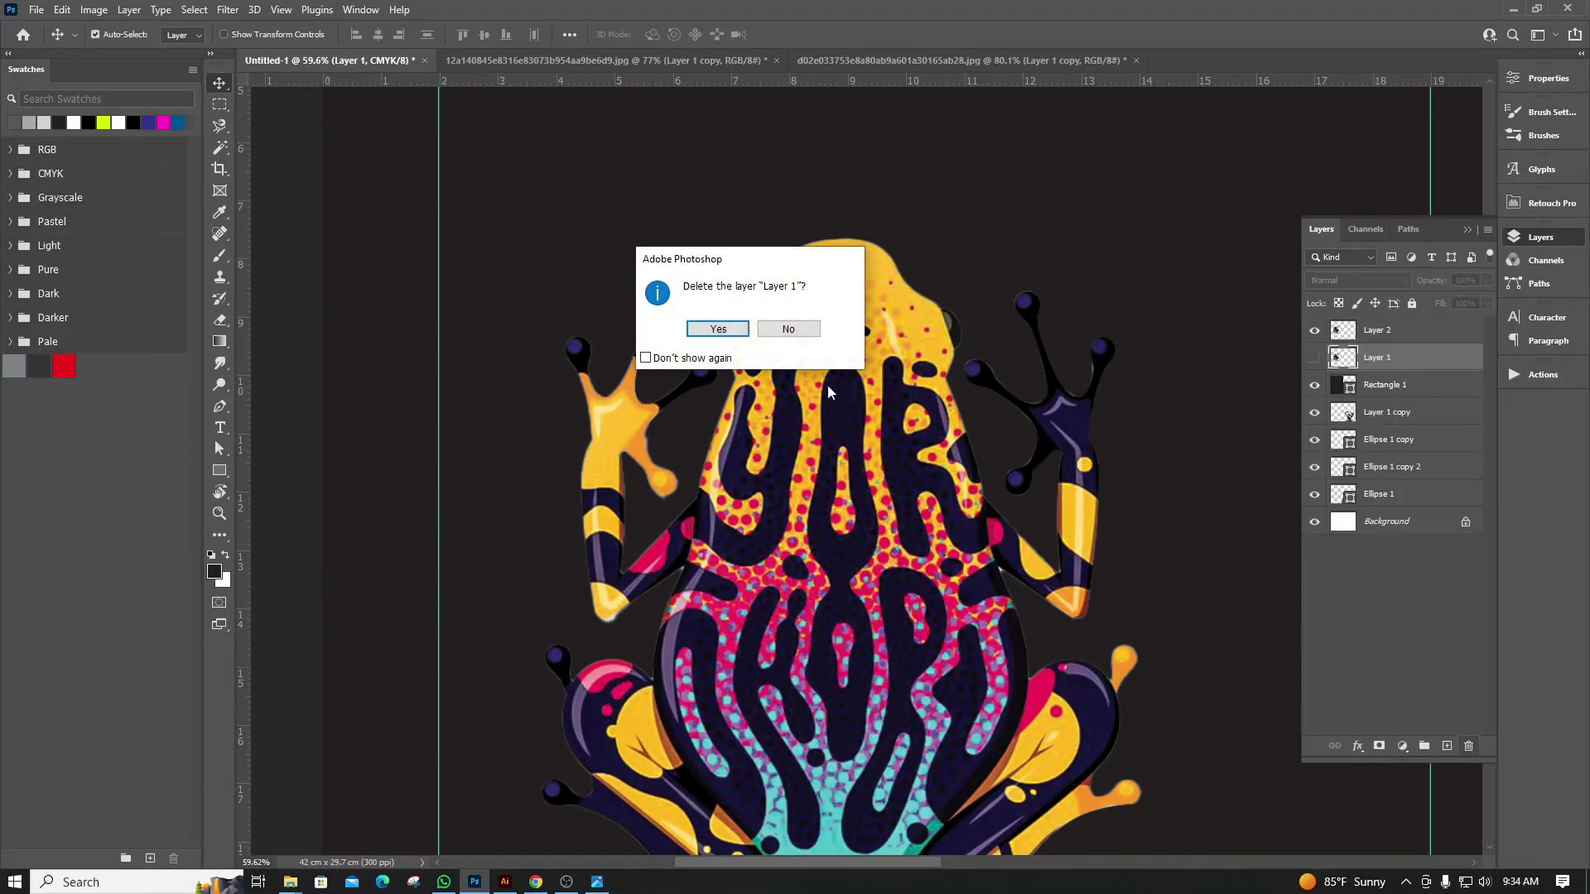
pyautogui.click(717, 328)
# Close the WhatsApp popup, make Layer 2 active and zoom to the whole frog
pyautogui.click(1553, 729)
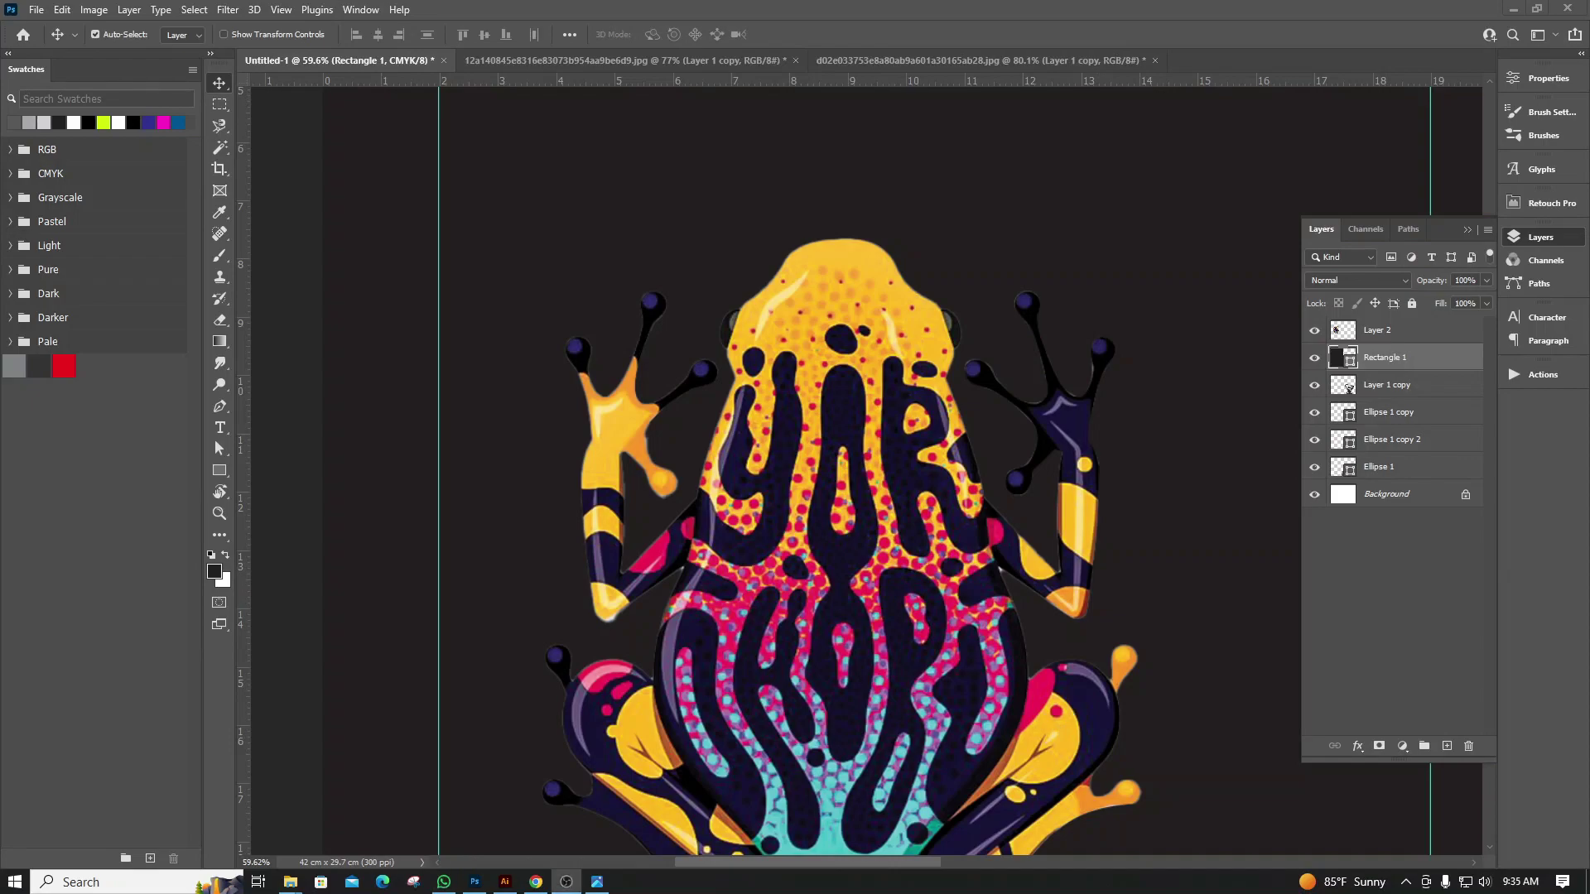
pyautogui.click(1381, 341)
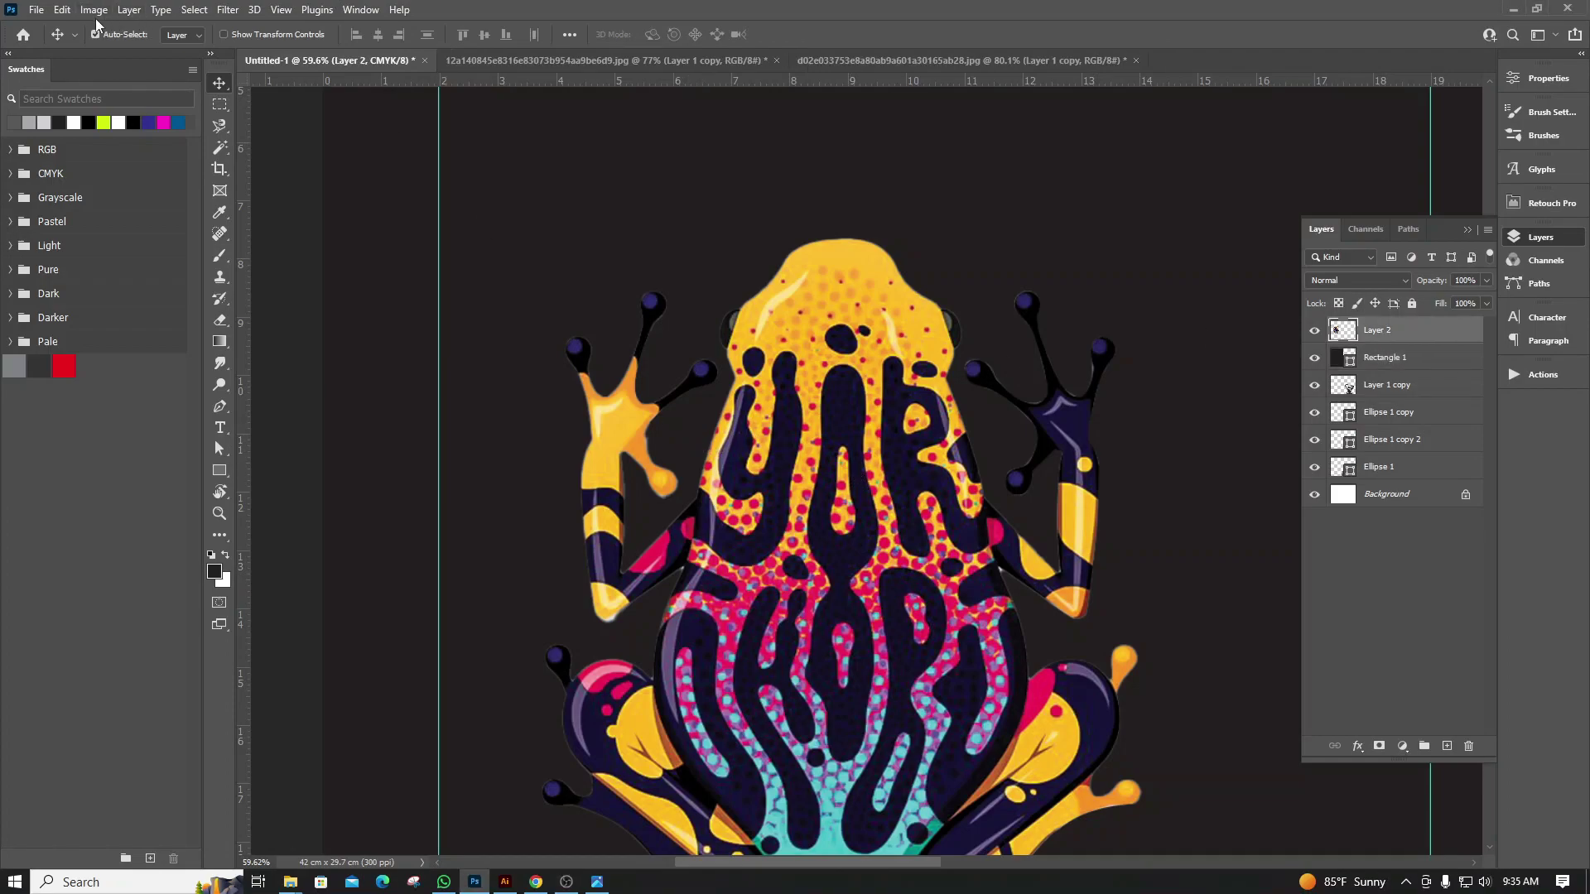
pyautogui.scroll(-5, 785, 330)
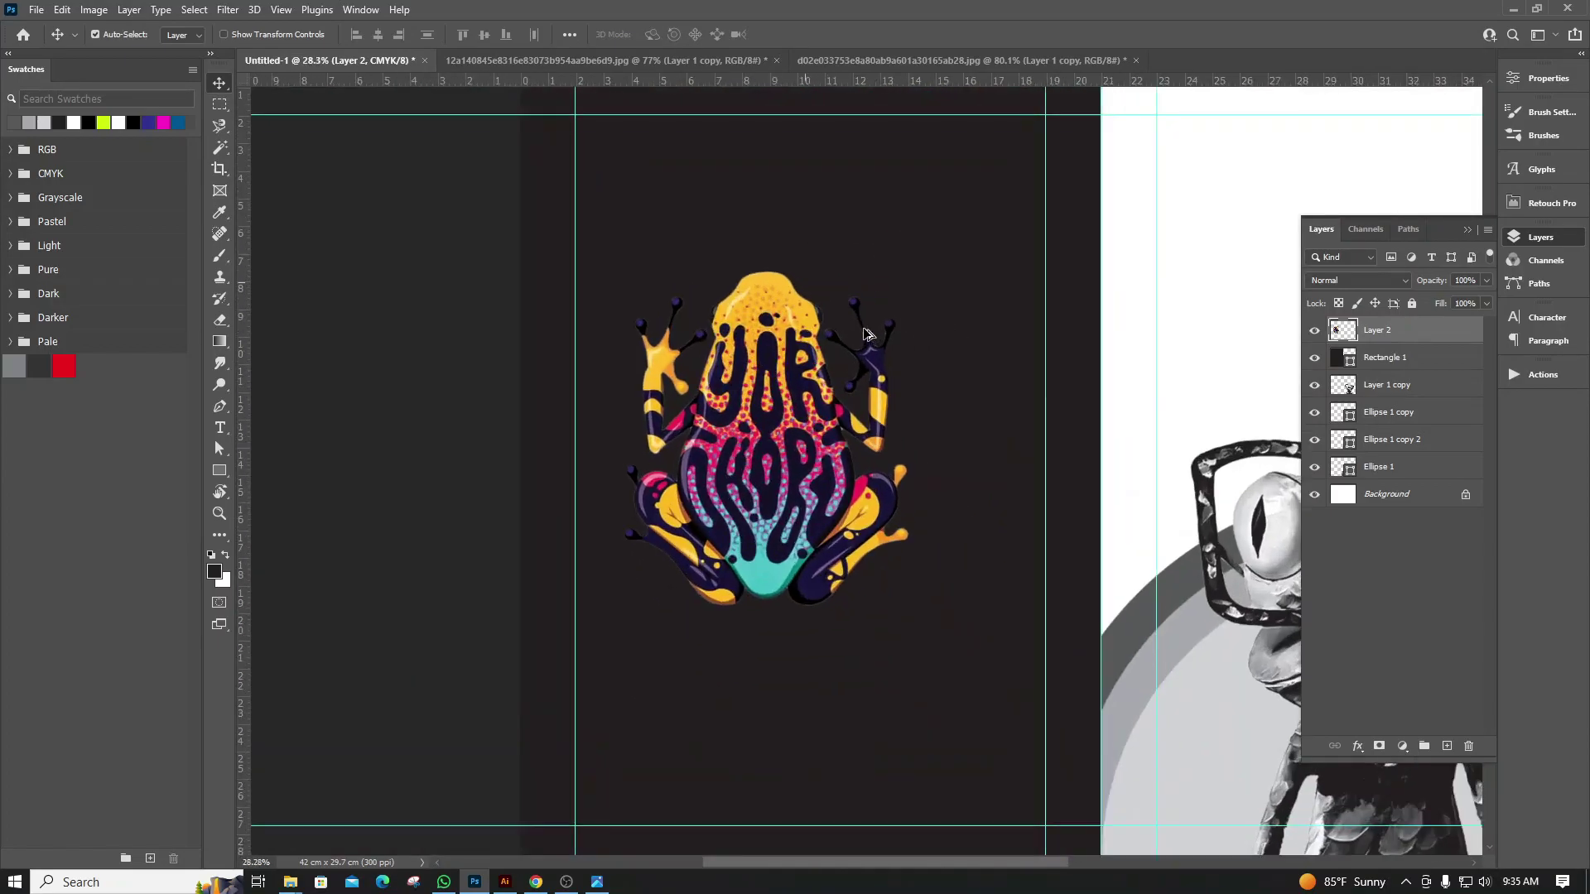
pyautogui.scroll(3, 785, 329)
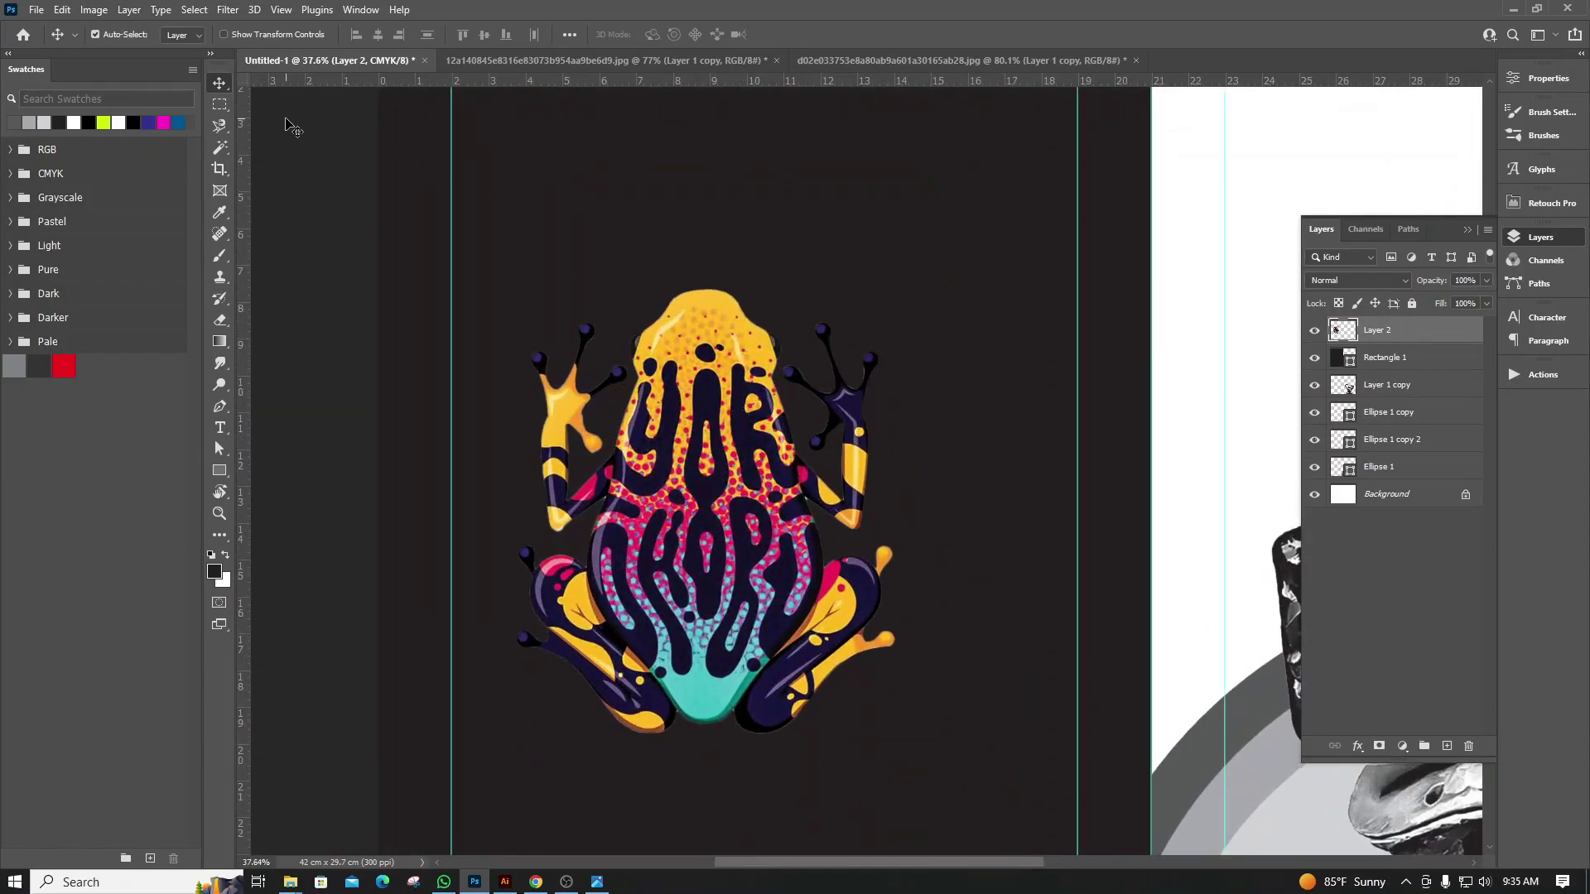
# Apply a Gradient Map to Layer 2 with its dark stop coloured #231f20
pyautogui.click(97, 10)
pyautogui.moveTo(119, 52)
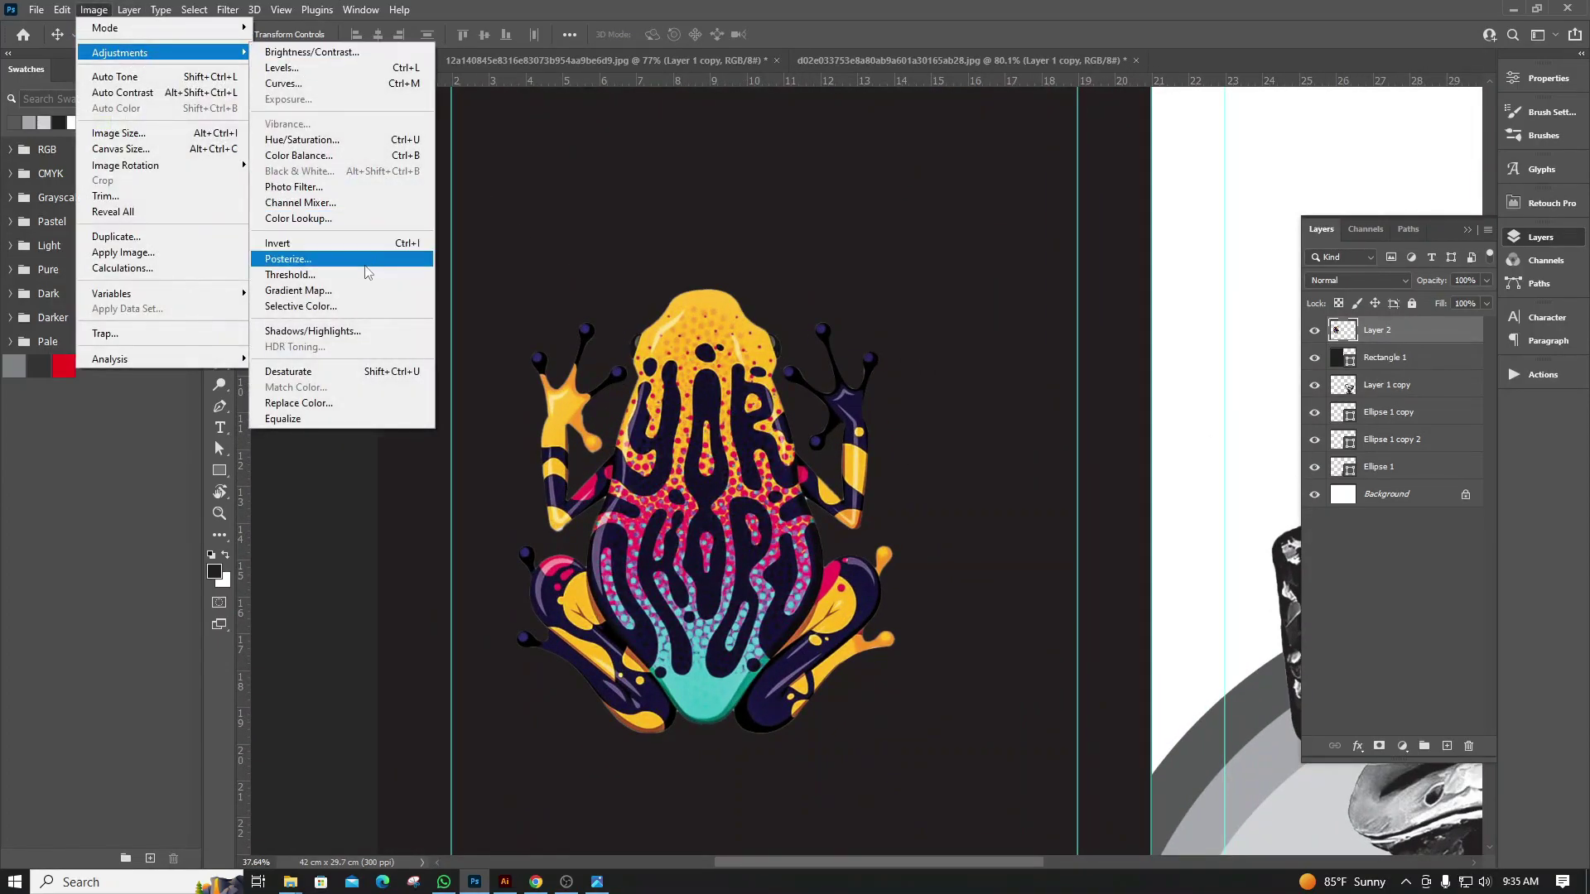
pyautogui.click(298, 291)
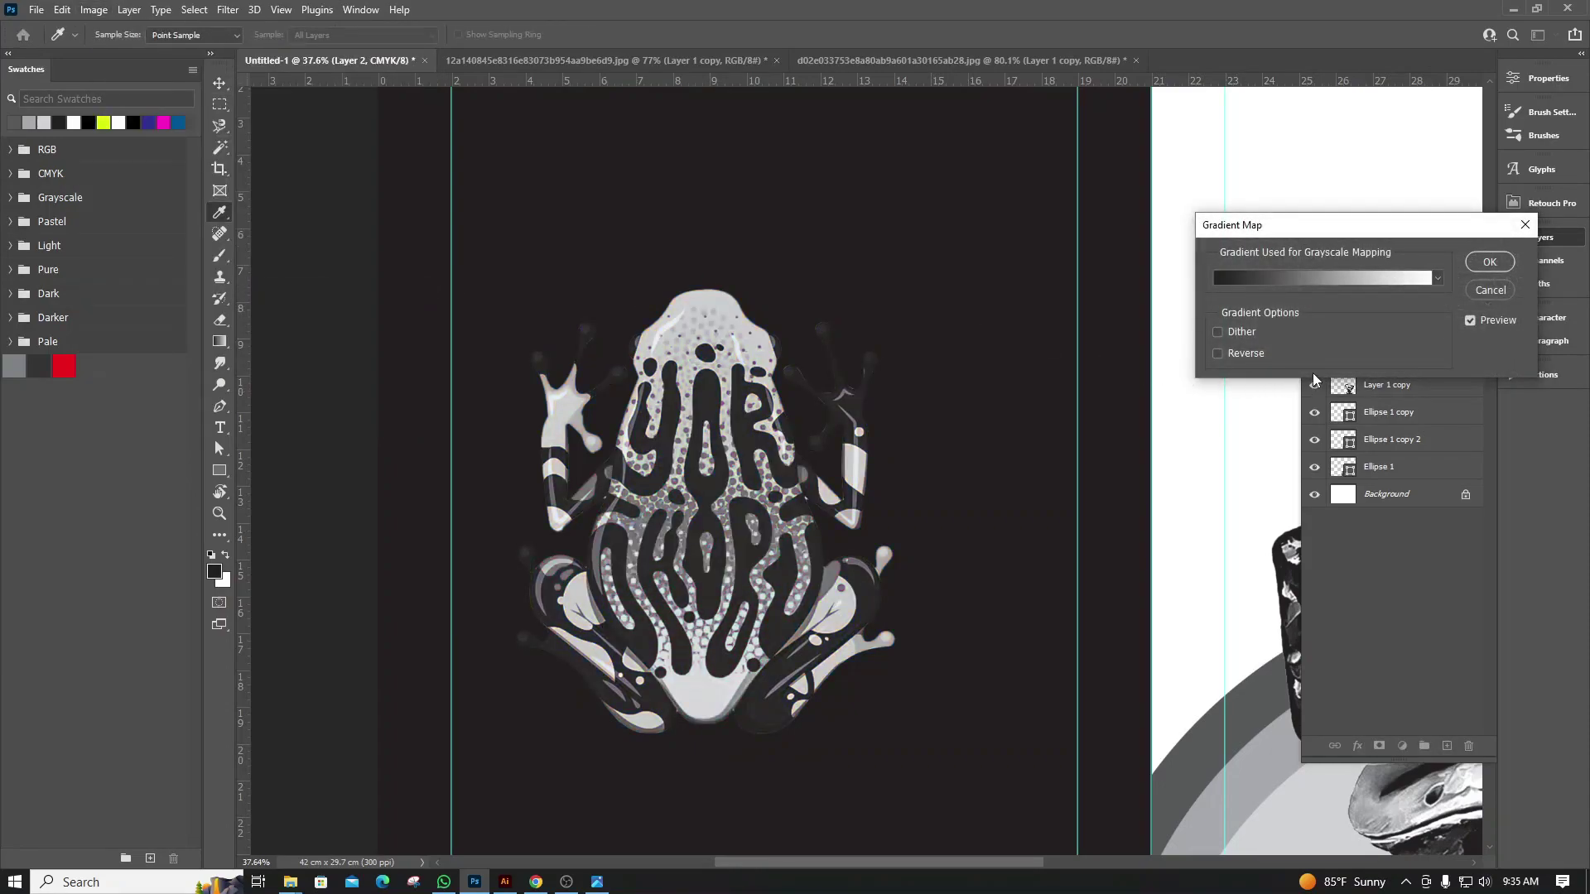
pyautogui.click(1388, 285)
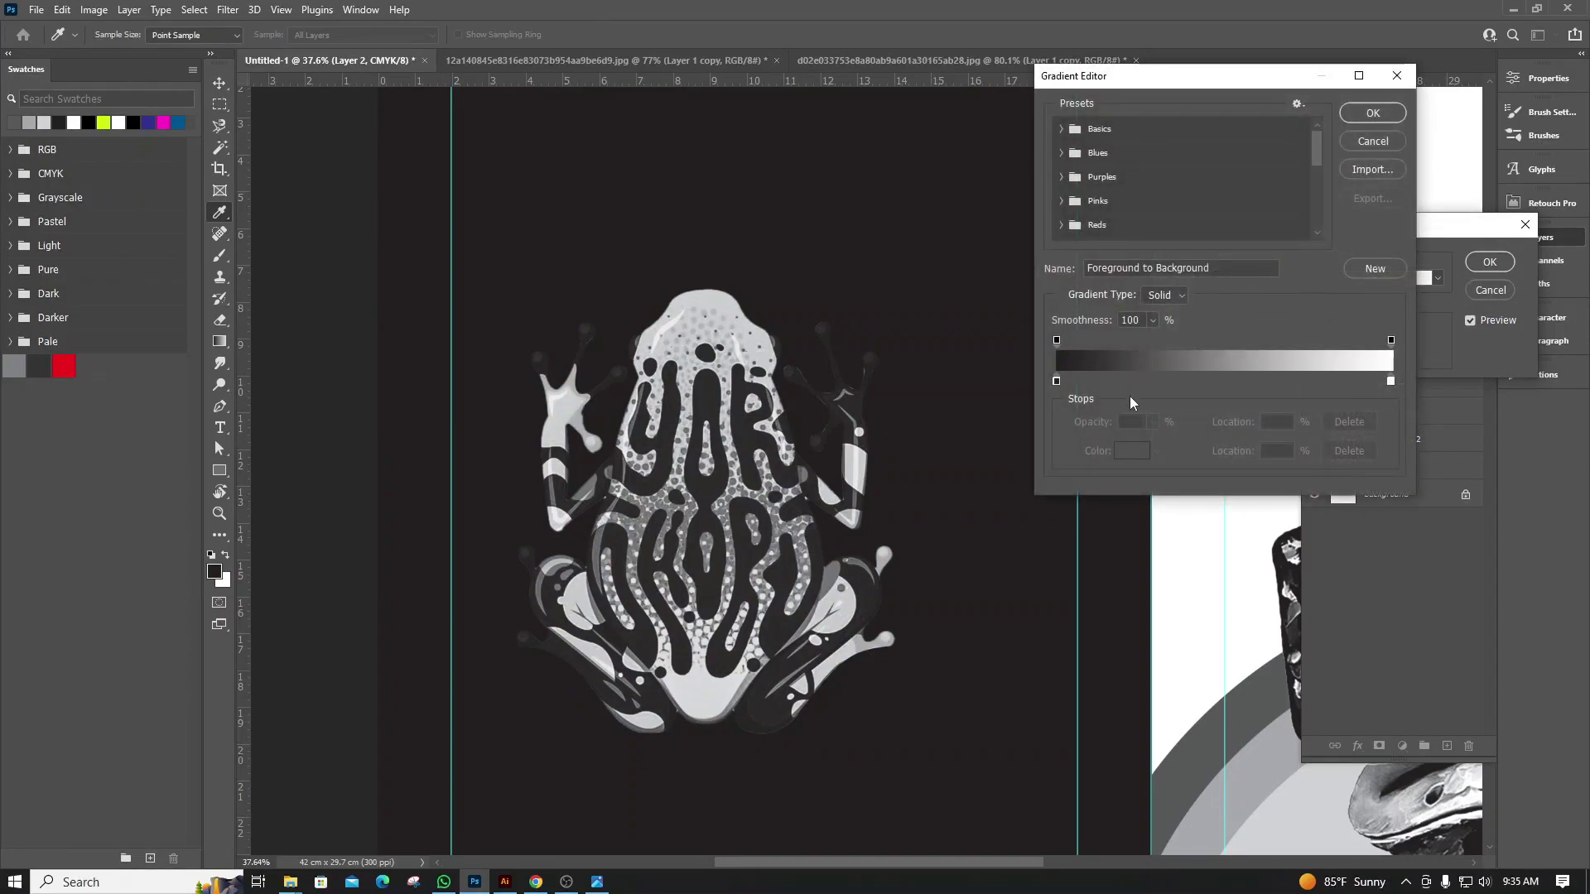
pyautogui.click(1055, 380)
pyautogui.click(1134, 451)
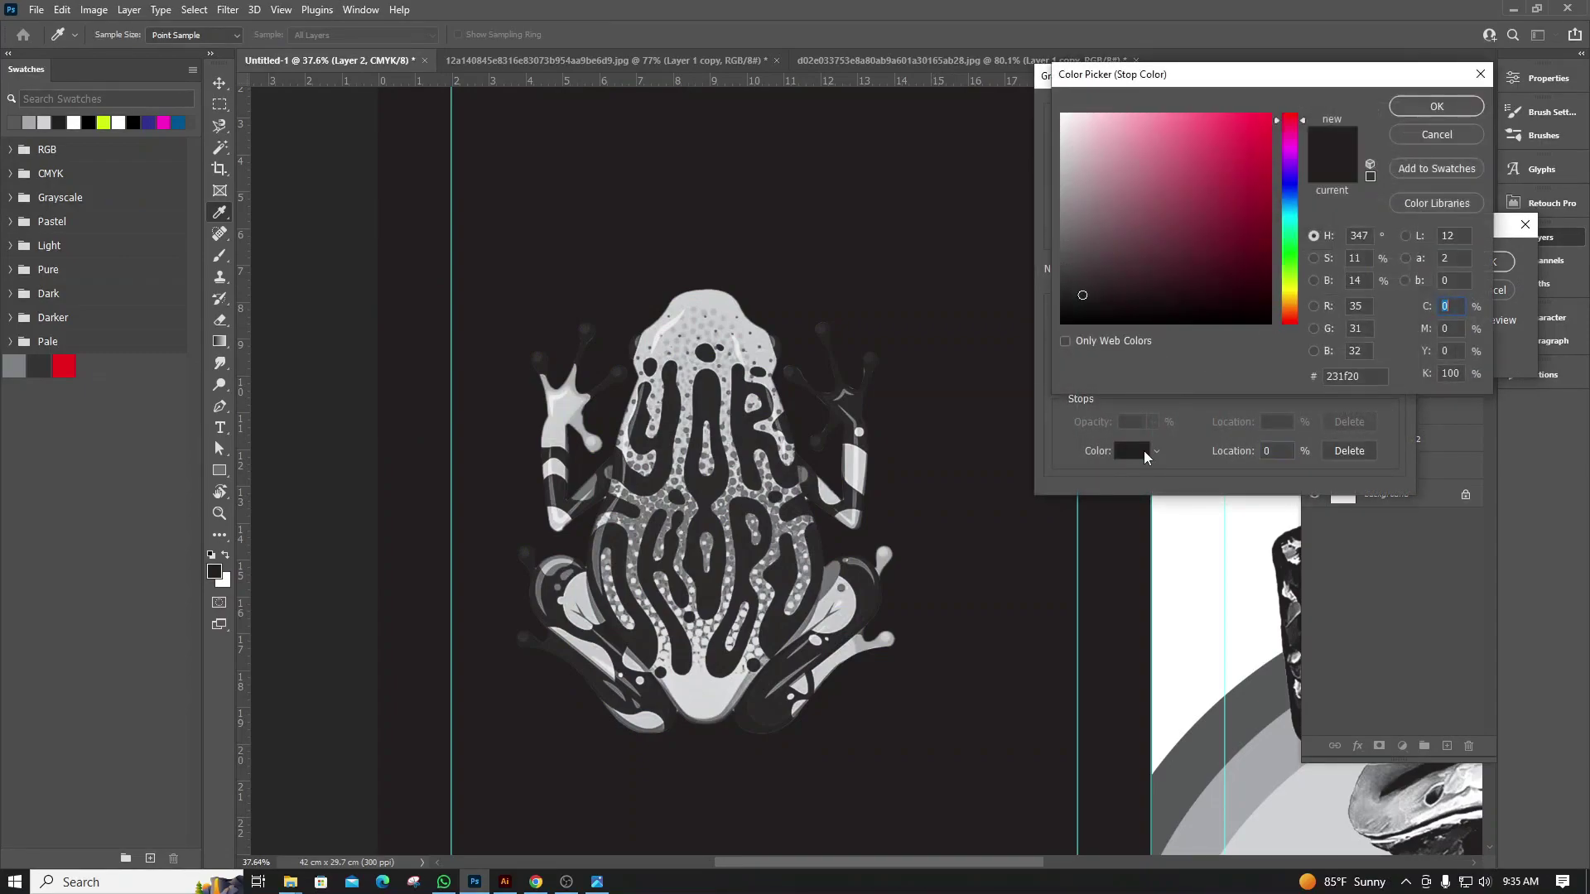
pyautogui.click(1422, 108)
pyautogui.click(1373, 116)
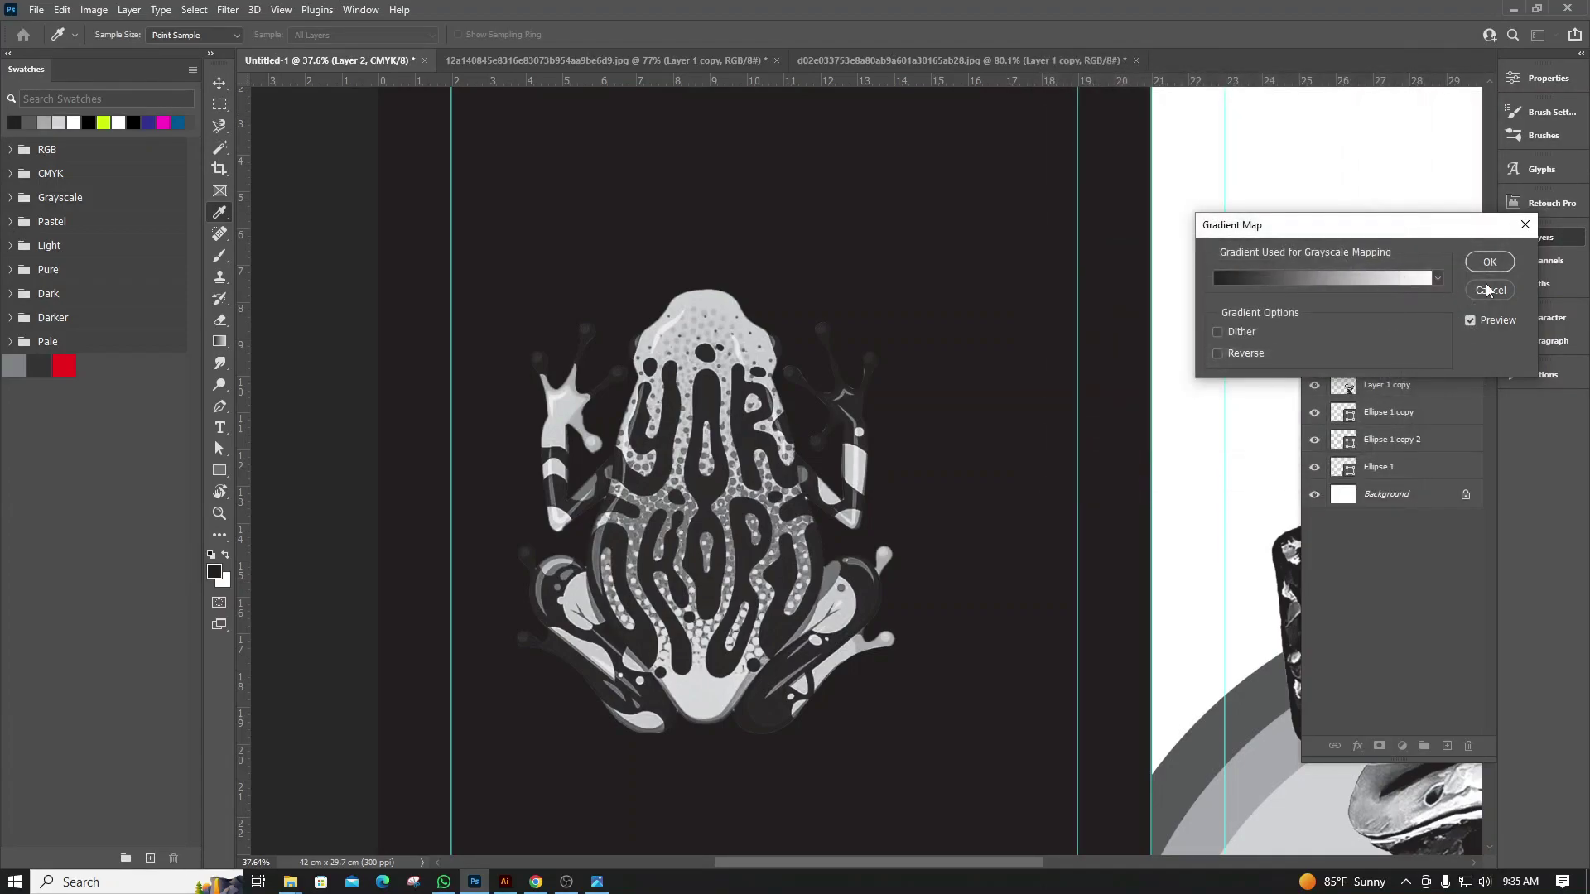
pyautogui.click(1490, 262)
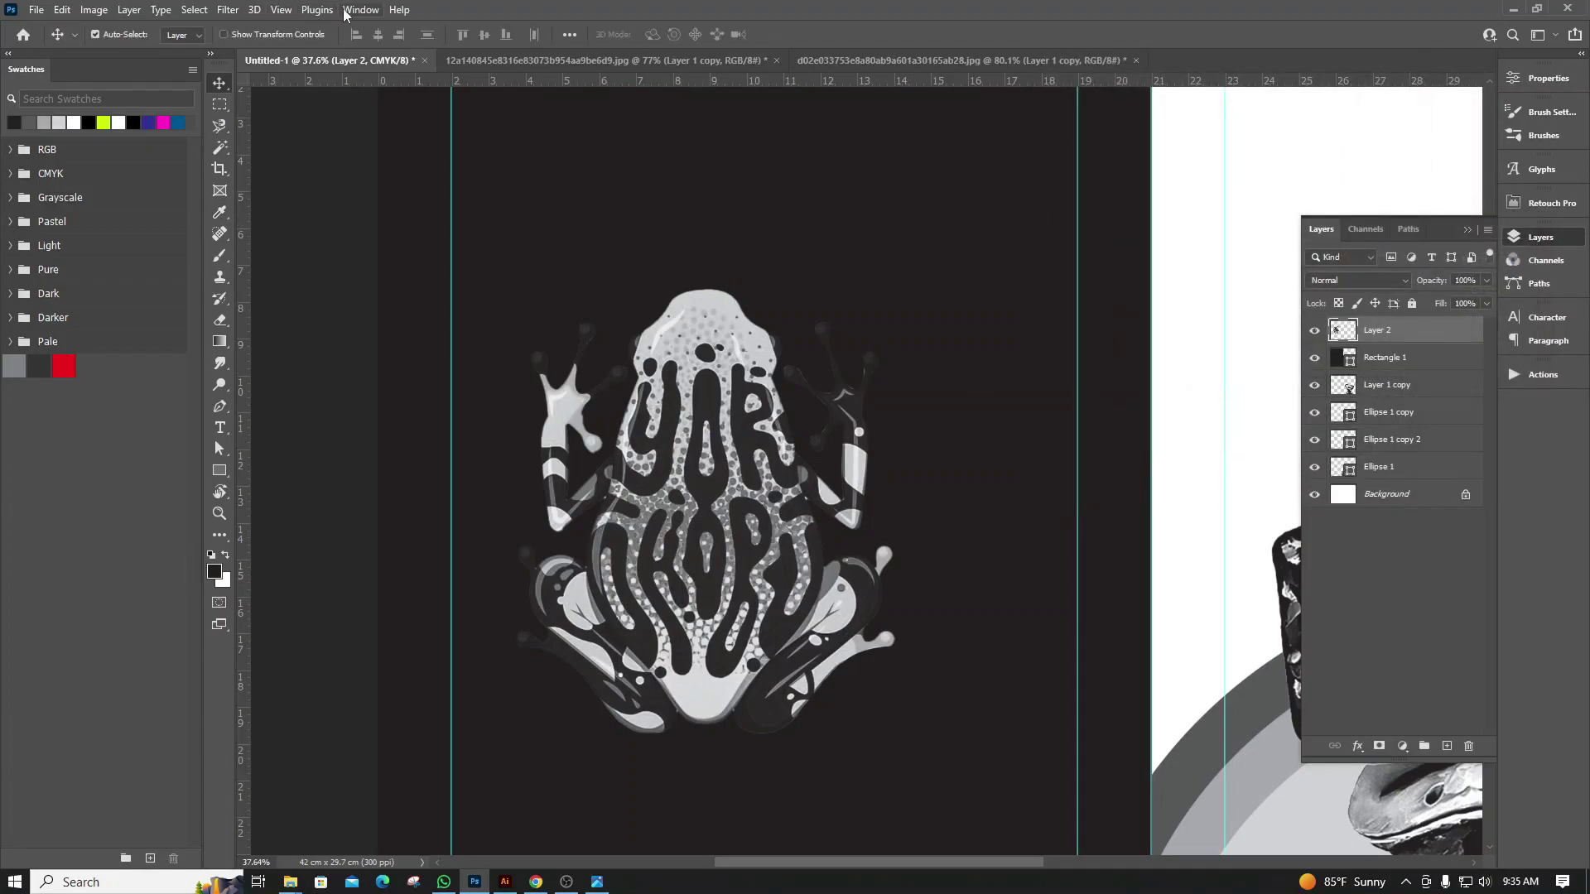
# Set the frog's Levels to midtone 0.83, white point 223 and black point 3
pyautogui.click(95, 11)
pyautogui.moveTo(119, 52)
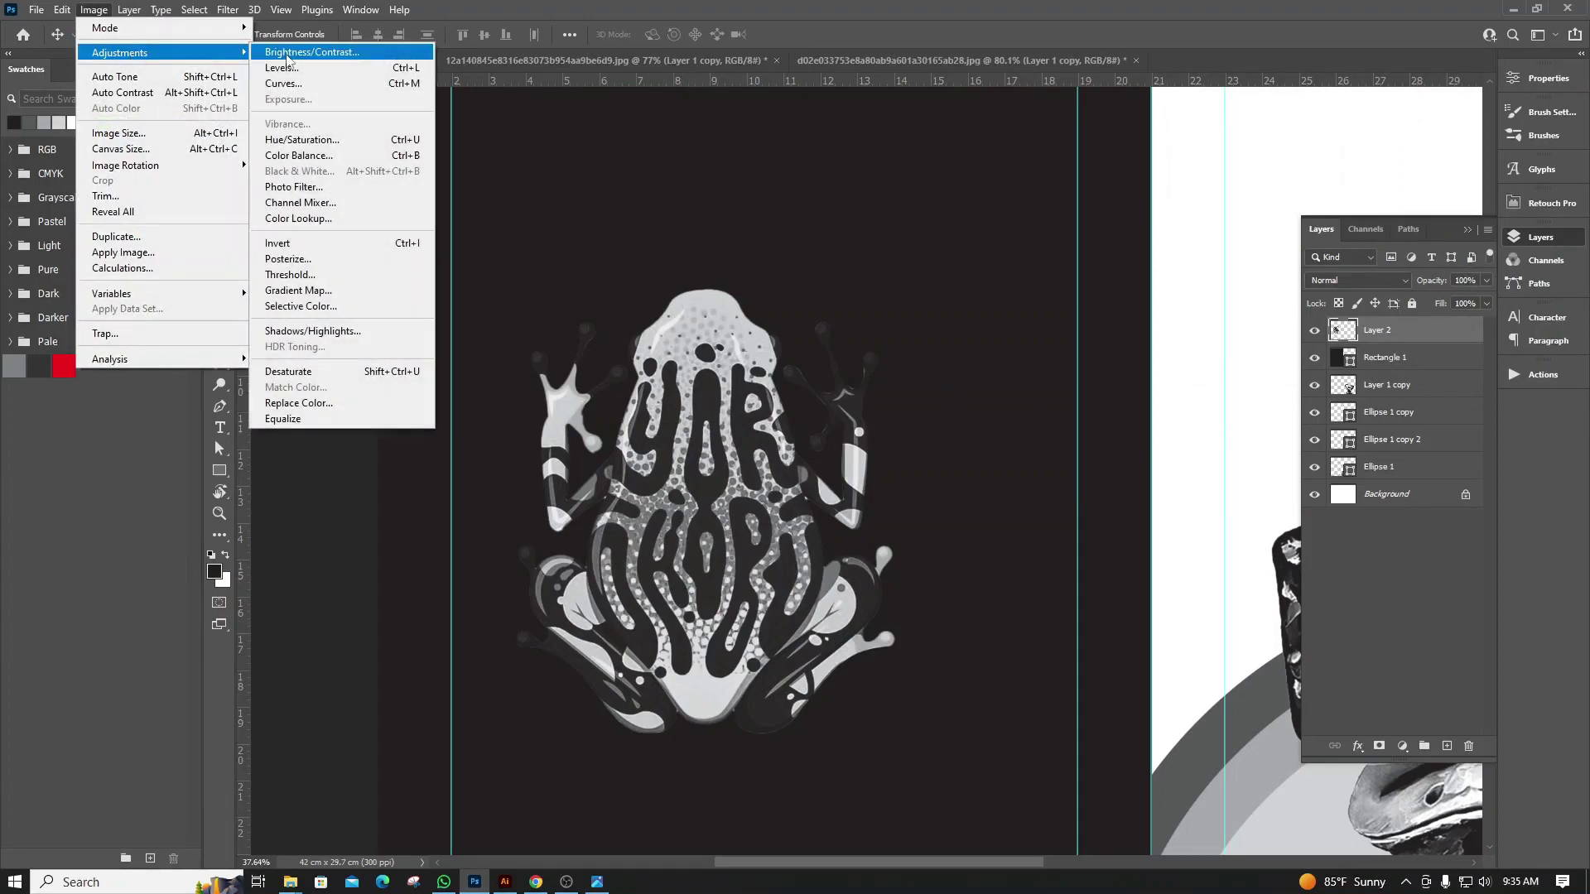
pyautogui.click(341, 69)
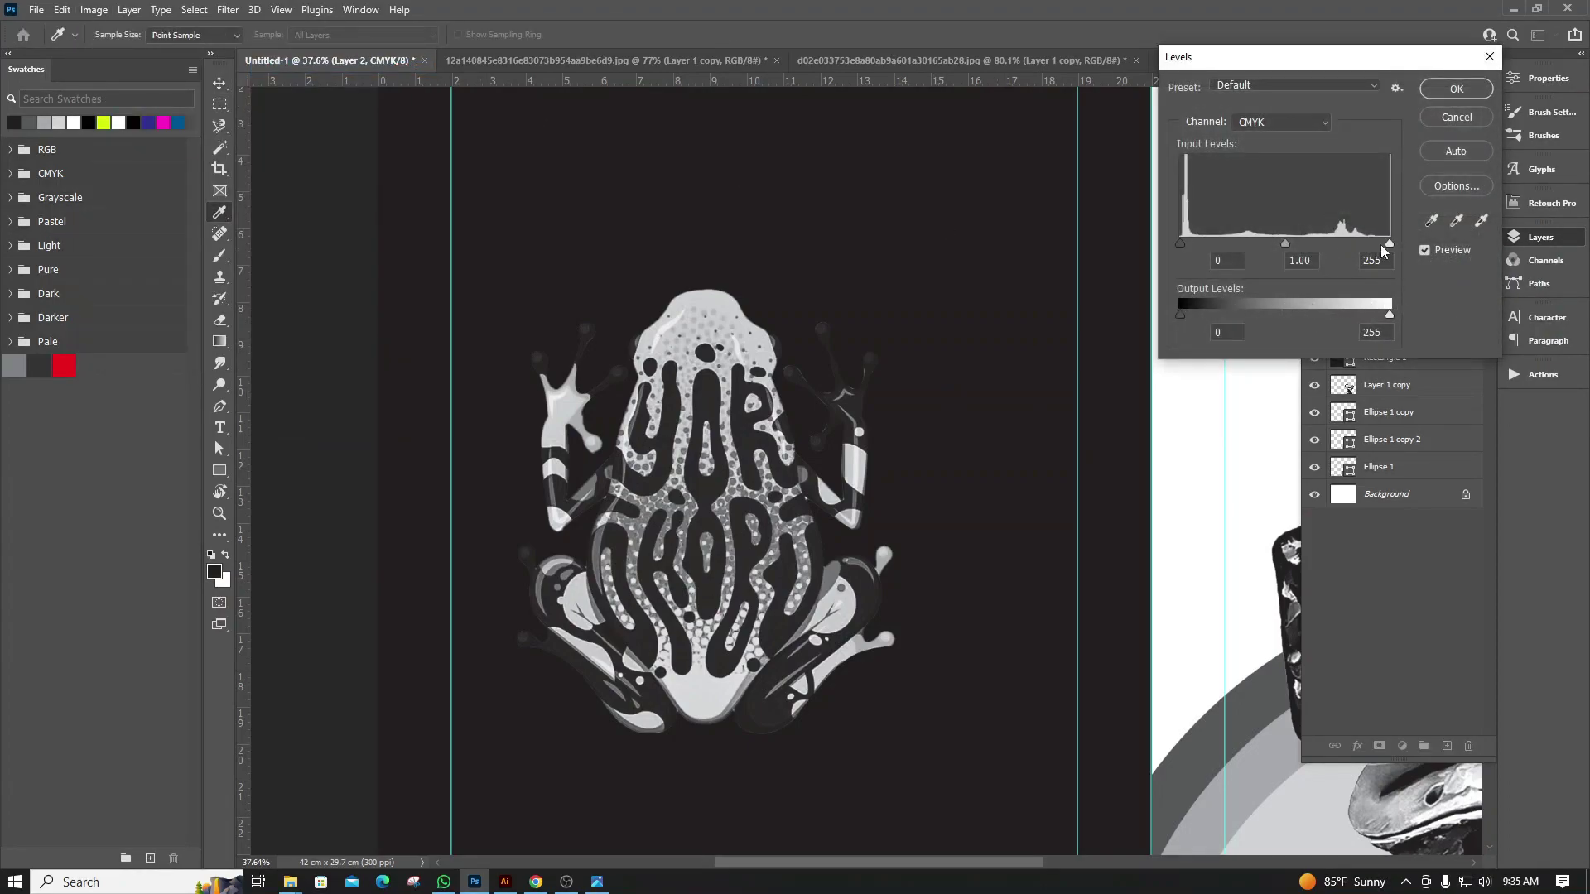
pyautogui.moveTo(1284, 242)
pyautogui.mouseDown()
pyautogui.moveTo(1174, 251)
pyautogui.moveTo(1354, 272)
pyautogui.moveTo(1298, 276)
pyautogui.mouseUp()
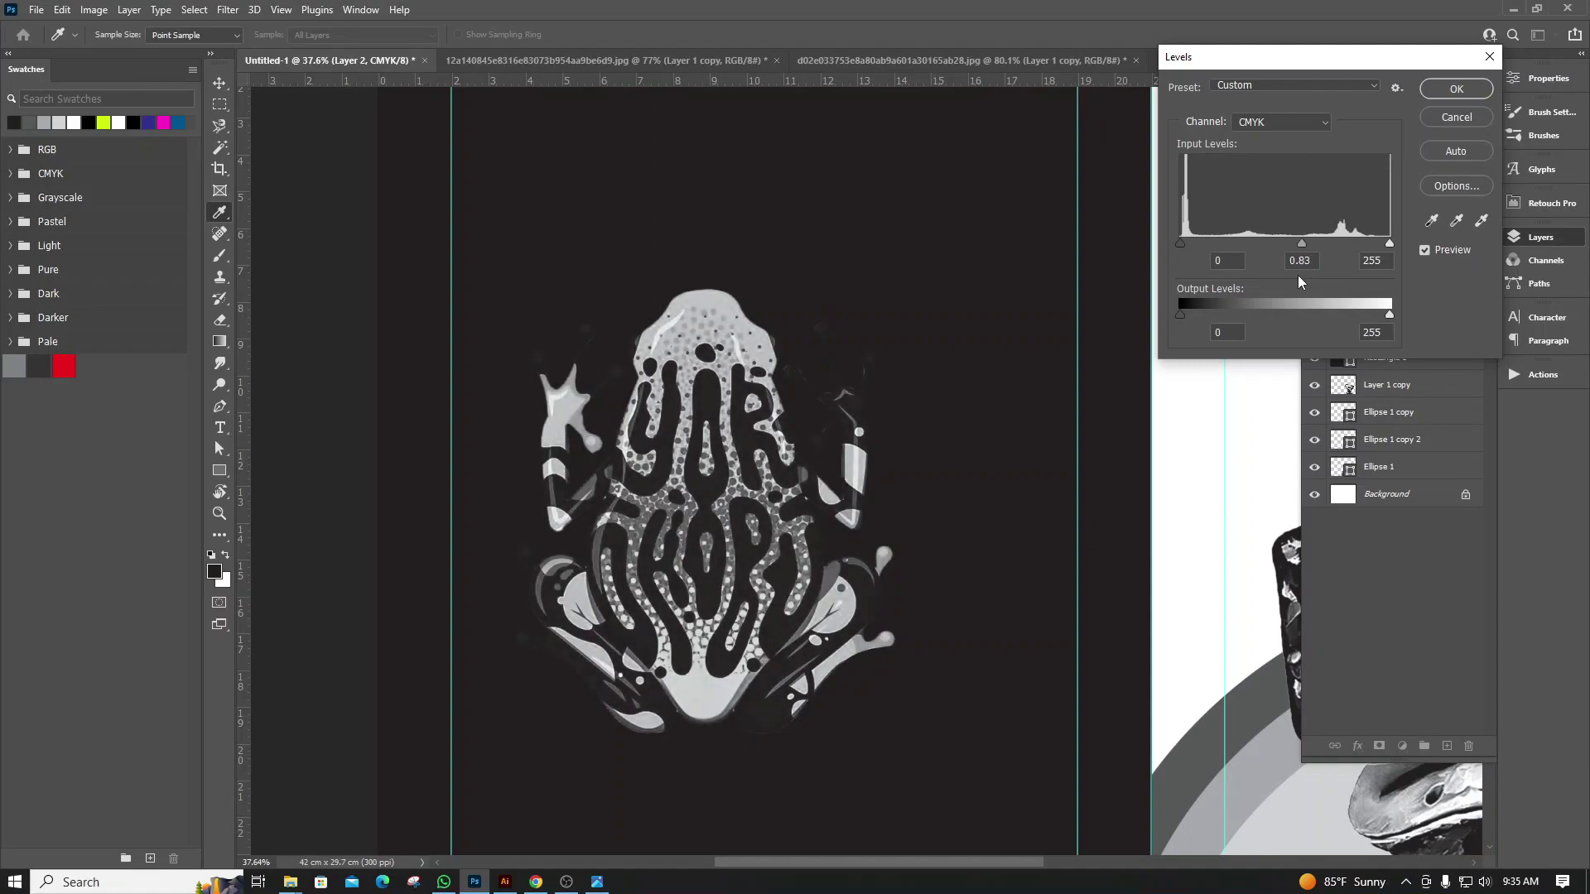
pyautogui.moveTo(1379, 244)
pyautogui.mouseDown()
pyautogui.moveTo(1343, 248)
pyautogui.moveTo(1365, 255)
pyautogui.mouseUp()
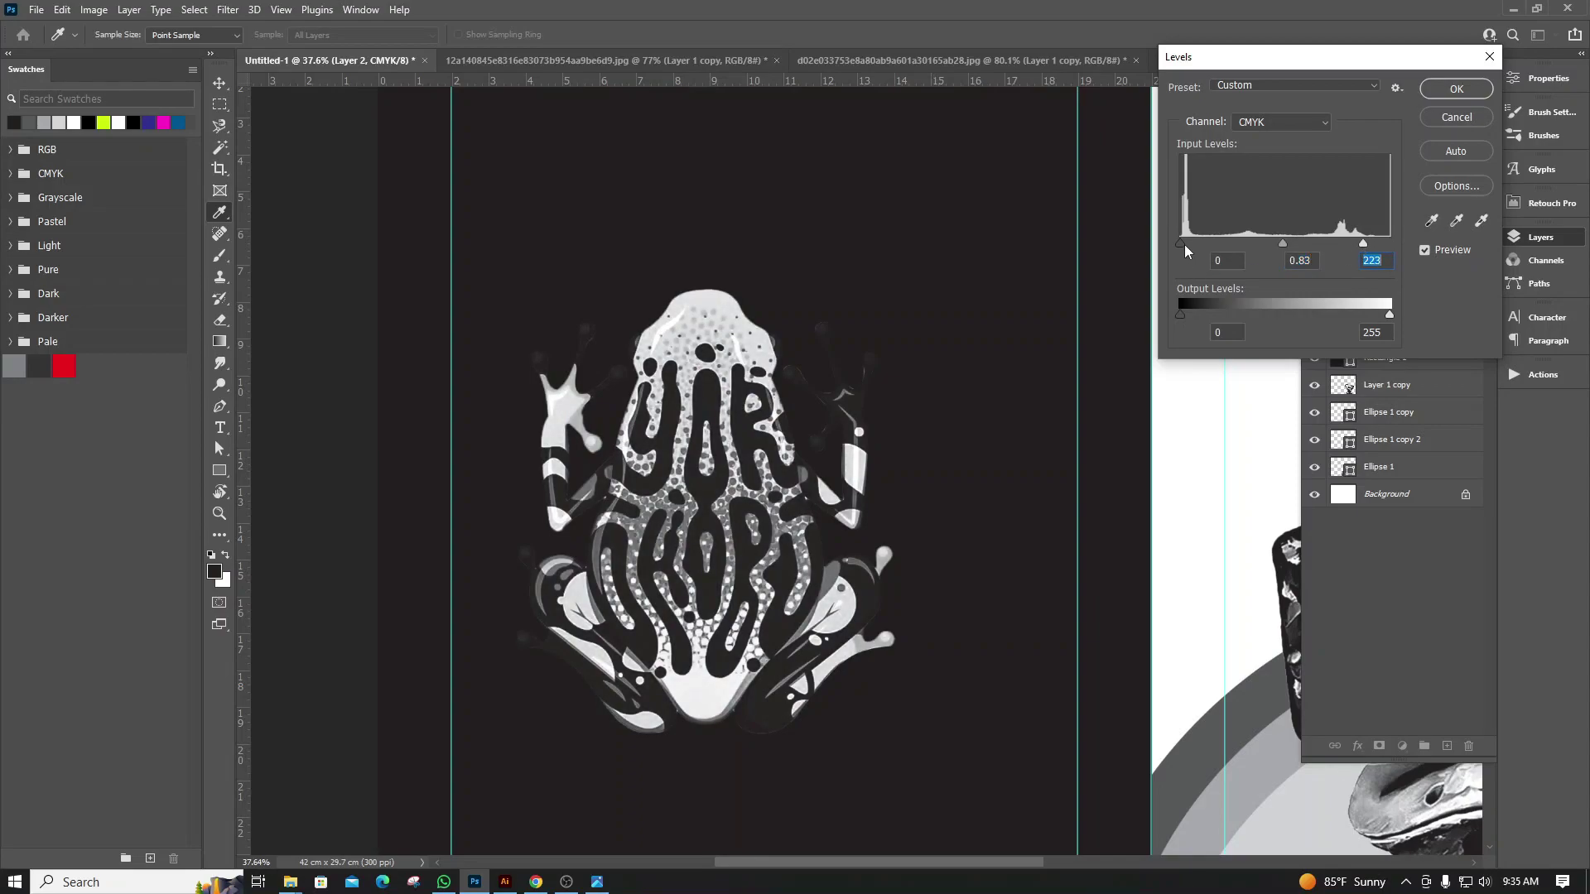
pyautogui.moveTo(1184, 245); pyautogui.dragTo(1180, 245)
# Apply the Levels adjustment and nudge the grey frog slightly right
pyautogui.click(1455, 89)
pyautogui.scroll(-2, 933, 346)
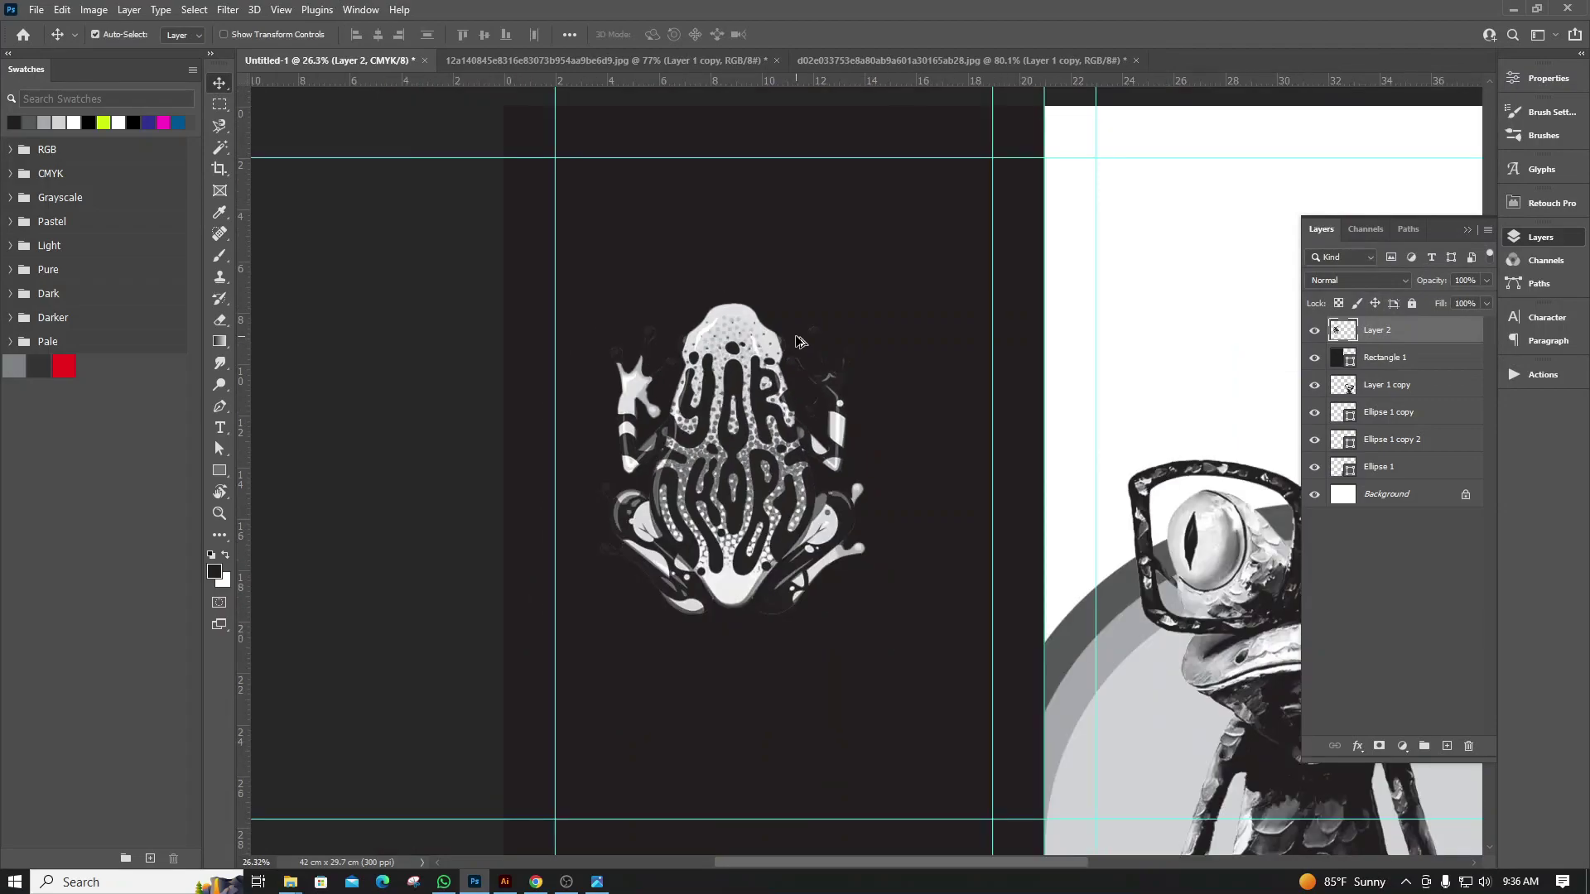
pyautogui.scroll(-3, 933, 347)
pyautogui.scroll(3, 933, 347)
pyautogui.moveTo(766, 430); pyautogui.dragTo(788, 432)
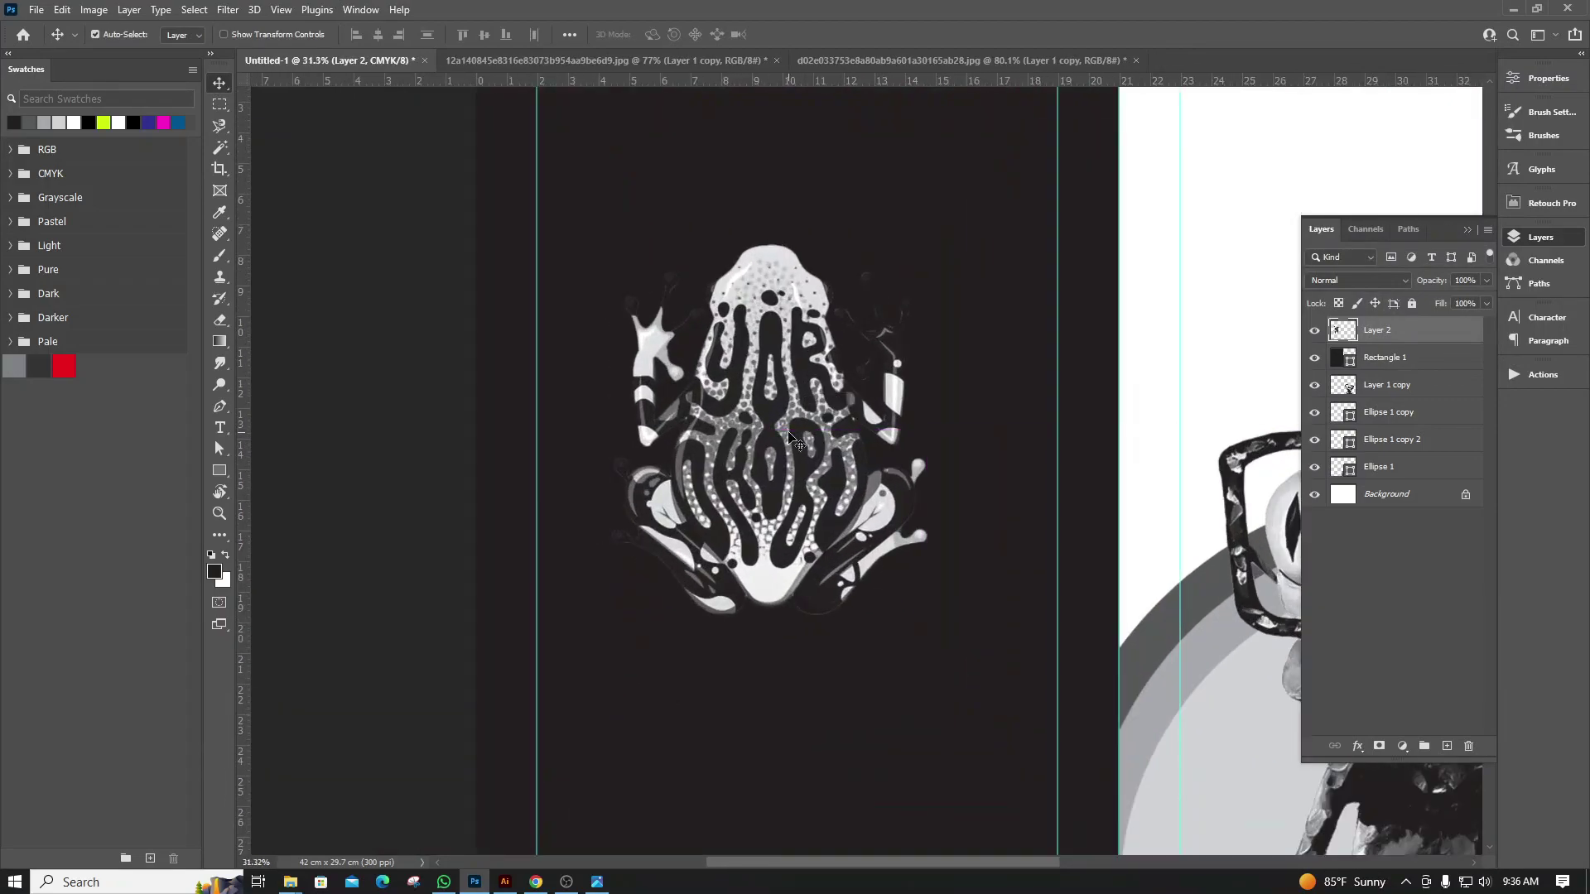
# Scale the frog down about its centre and move it lower on the dark page
pyautogui.hotkey('ctrl', 't')
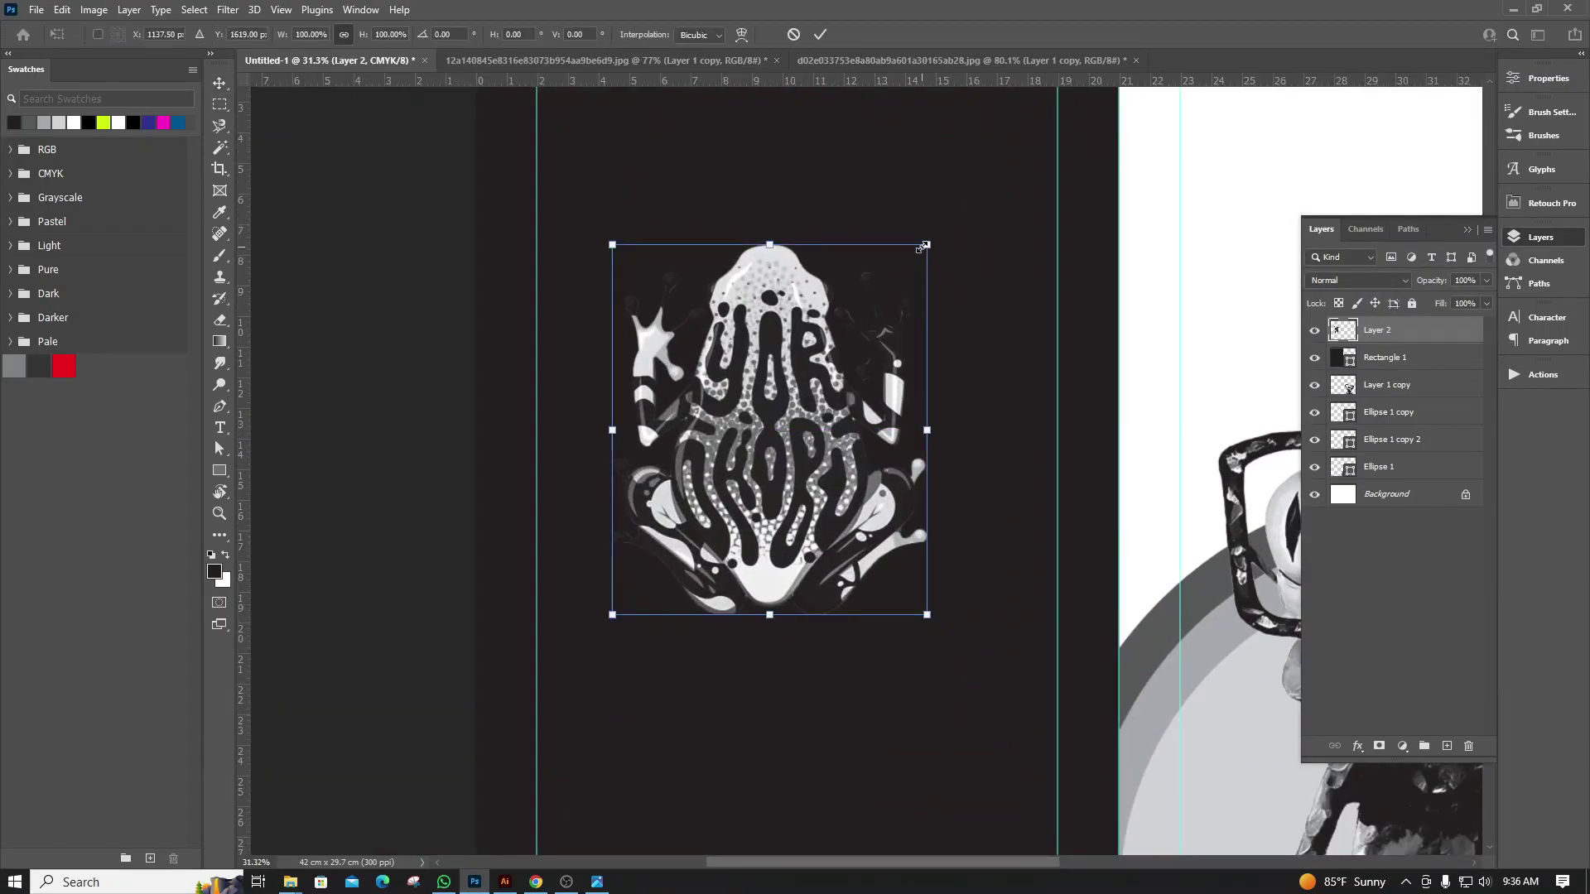
pyautogui.moveTo(922, 246); pyautogui.dragTo(893, 280)
pyautogui.press('Return')
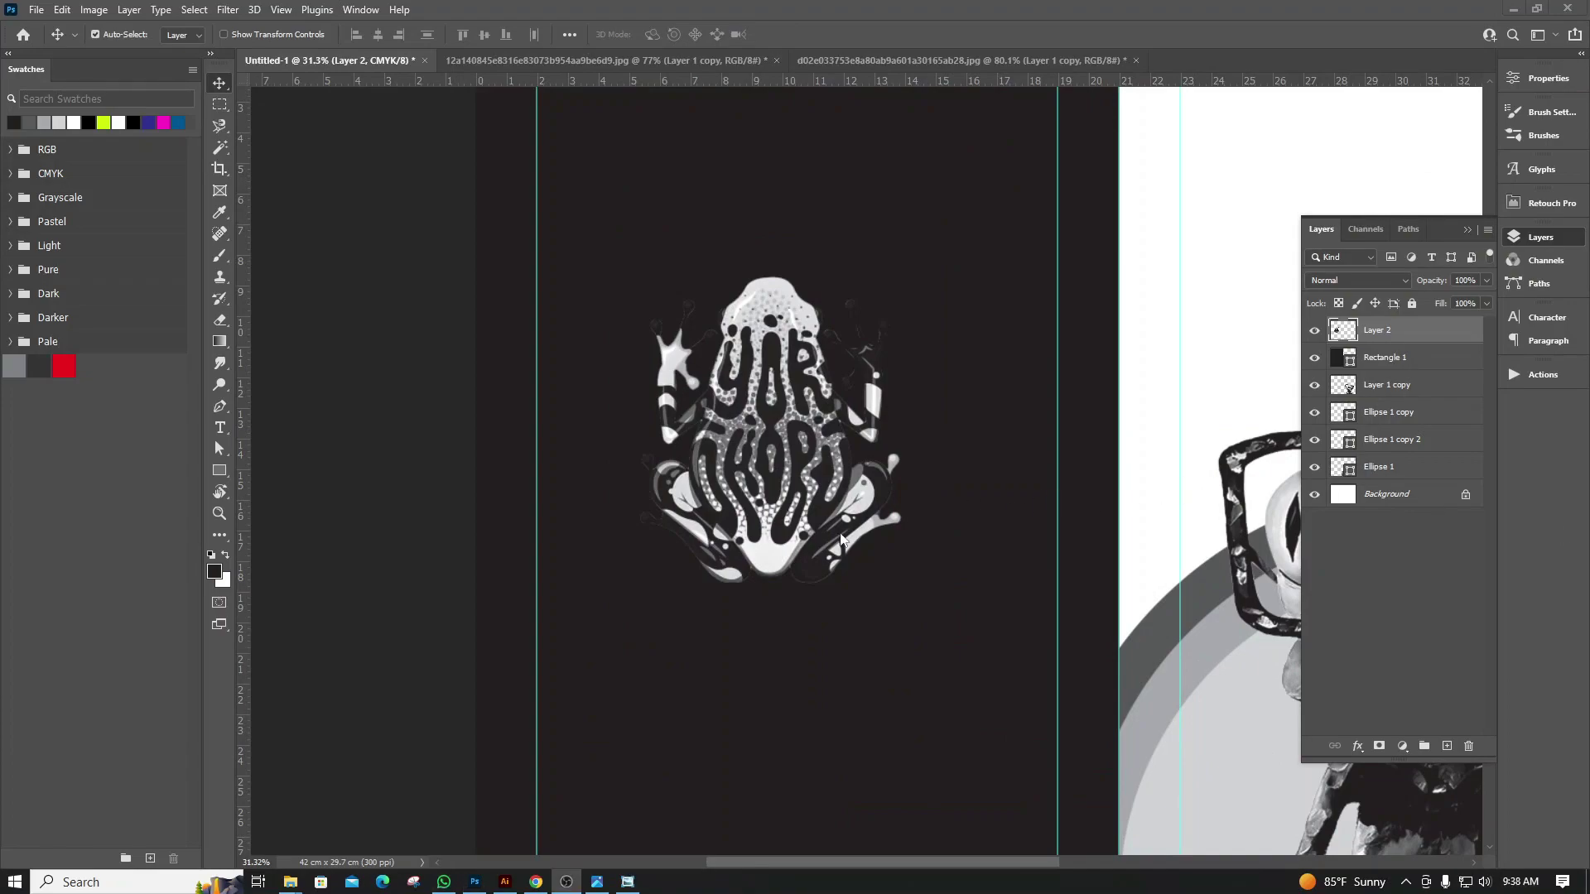
pyautogui.scroll(-3, 430, 494)
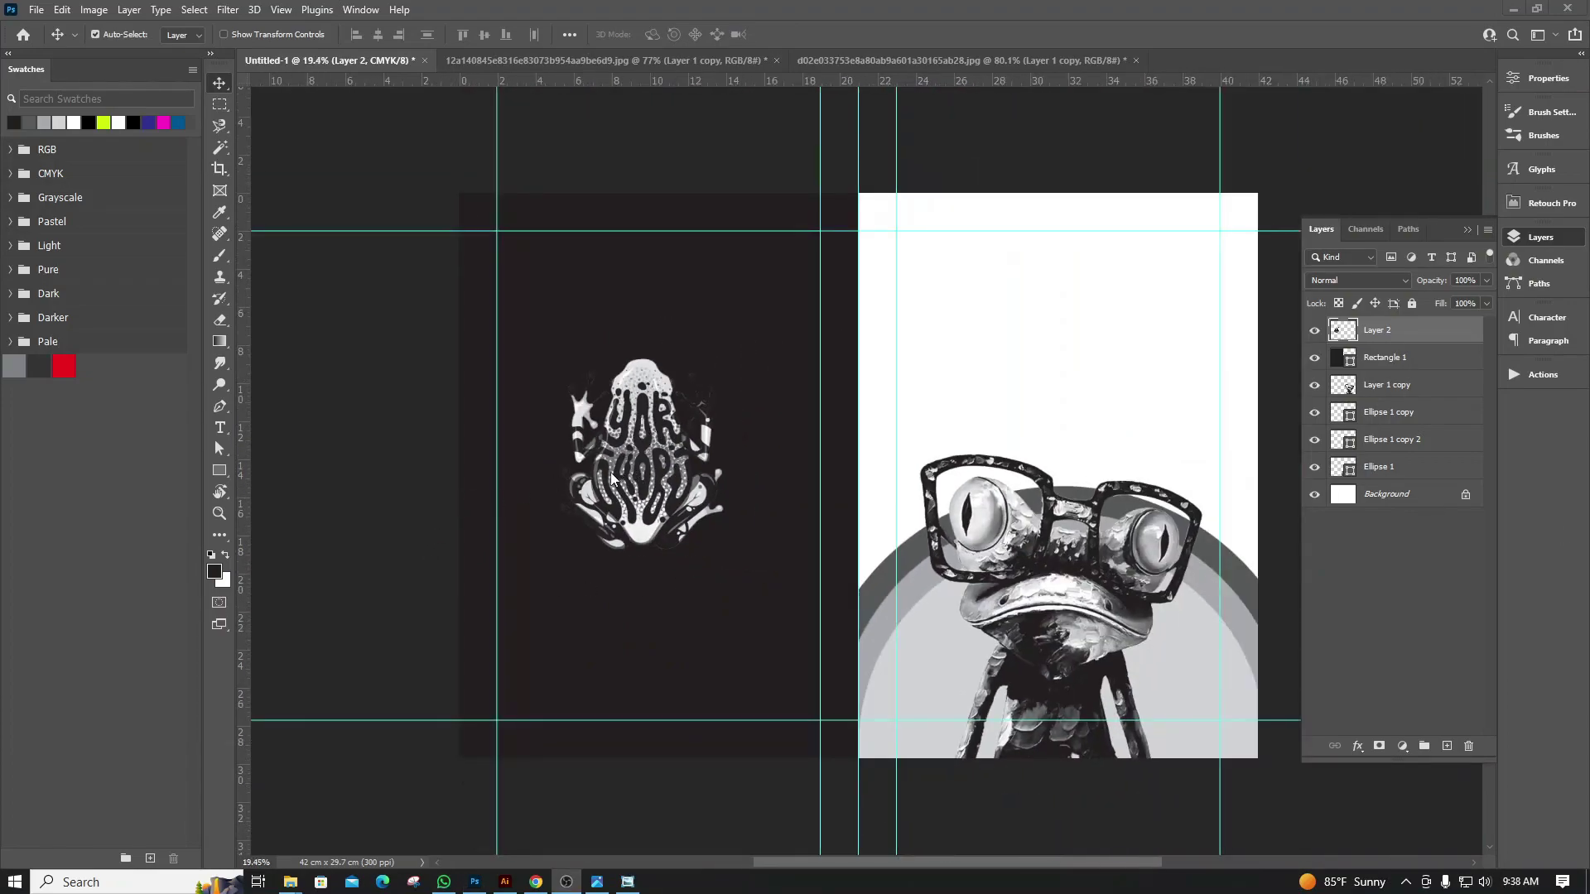
pyautogui.scroll(2, 612, 478)
pyautogui.scroll(-1, 612, 467)
pyautogui.scroll(1, 649, 459)
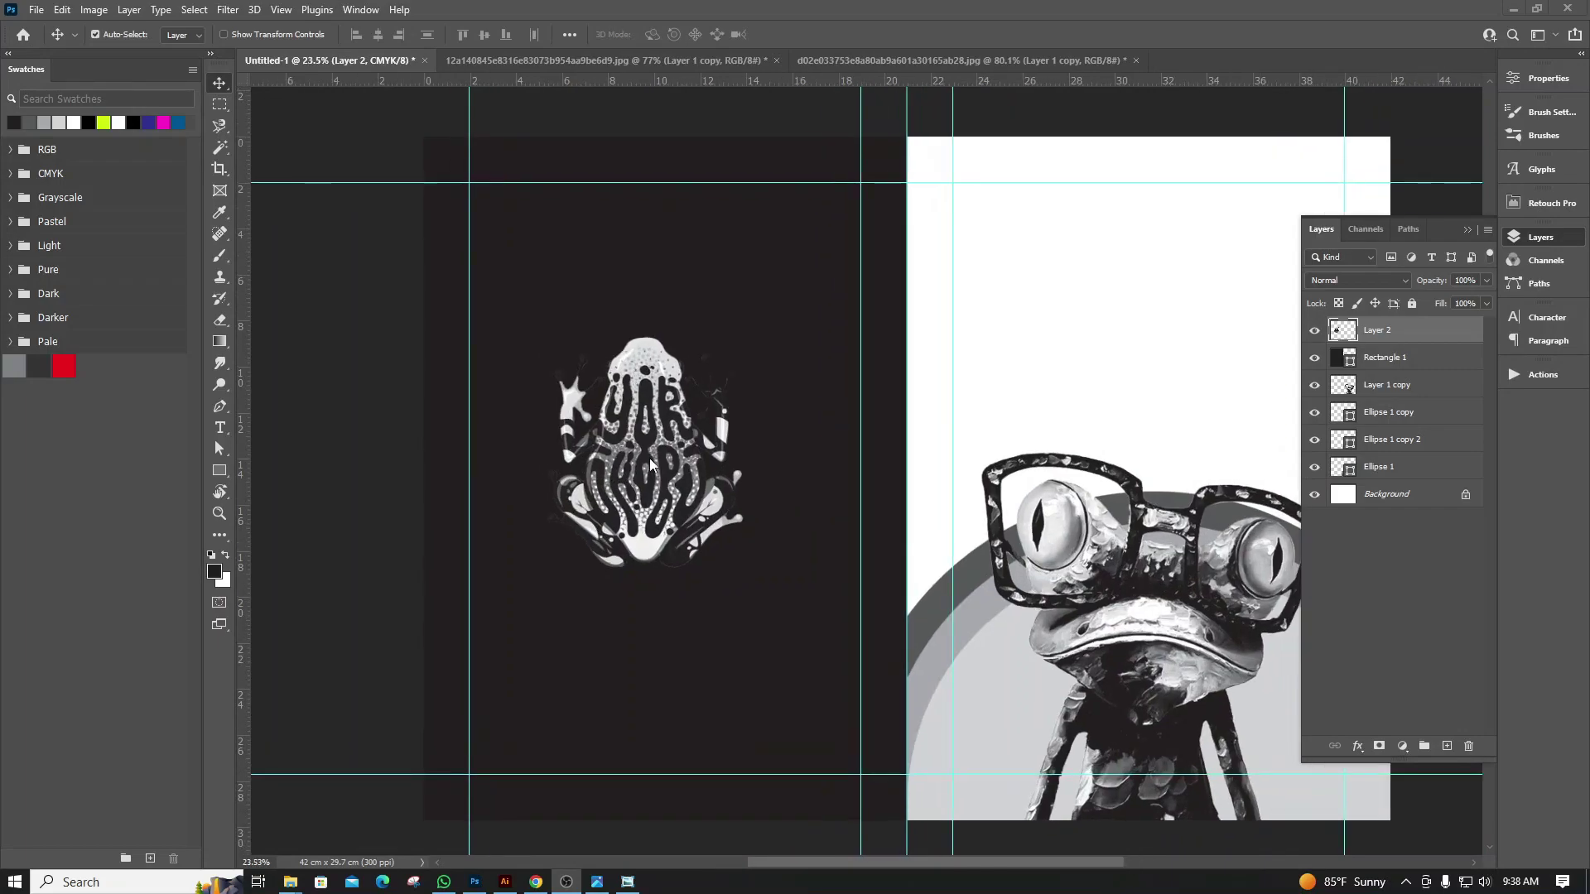
pyautogui.scroll(1, 649, 458)
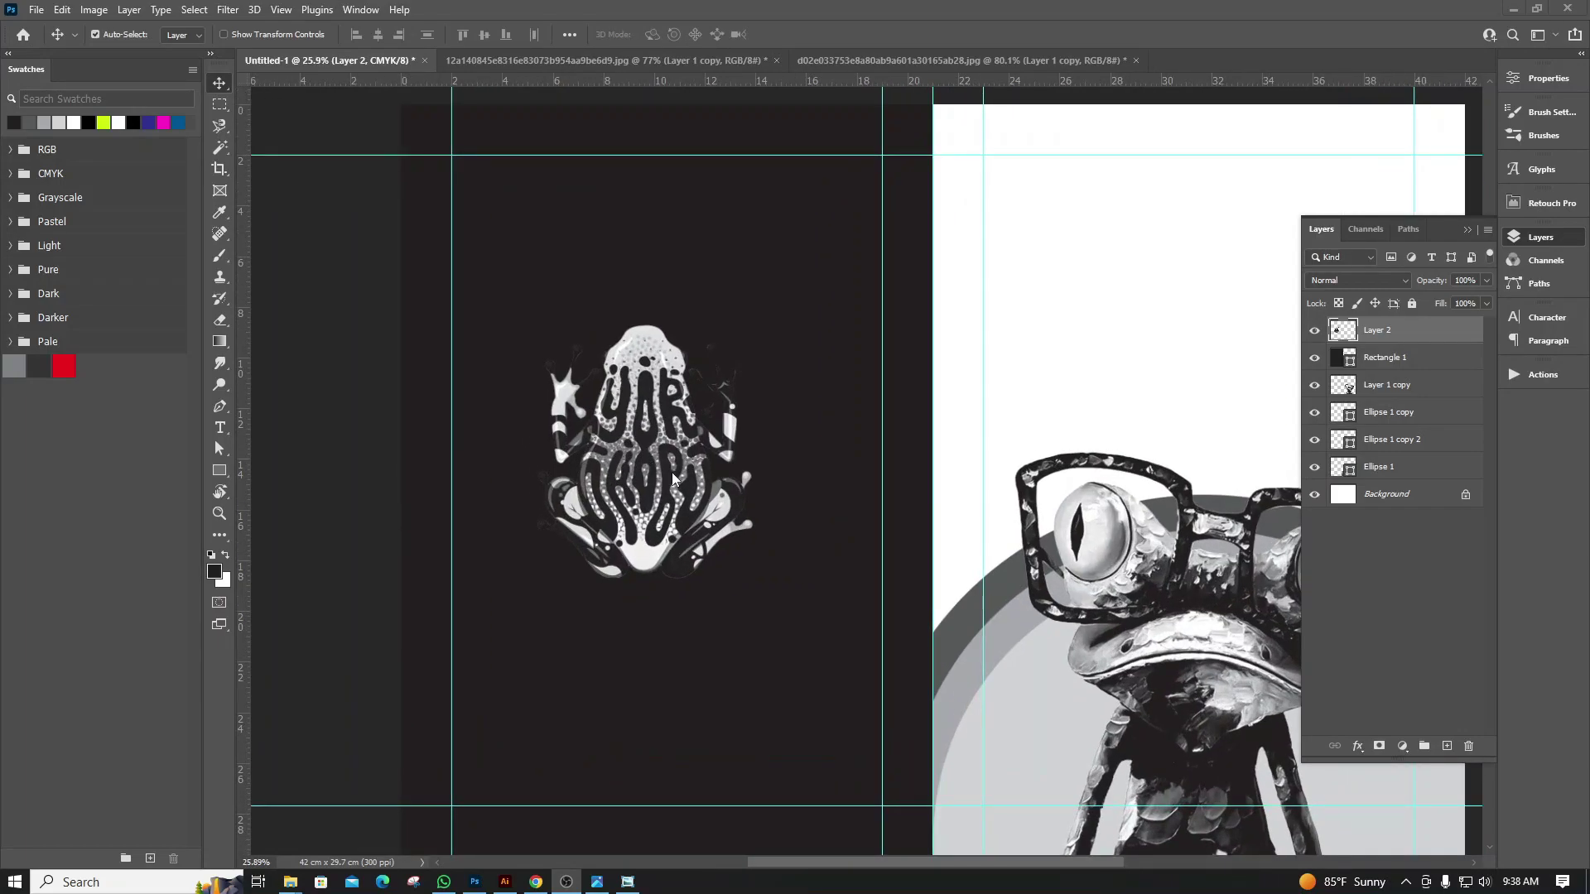
pyautogui.moveTo(649, 458); pyautogui.dragTo(646, 500)
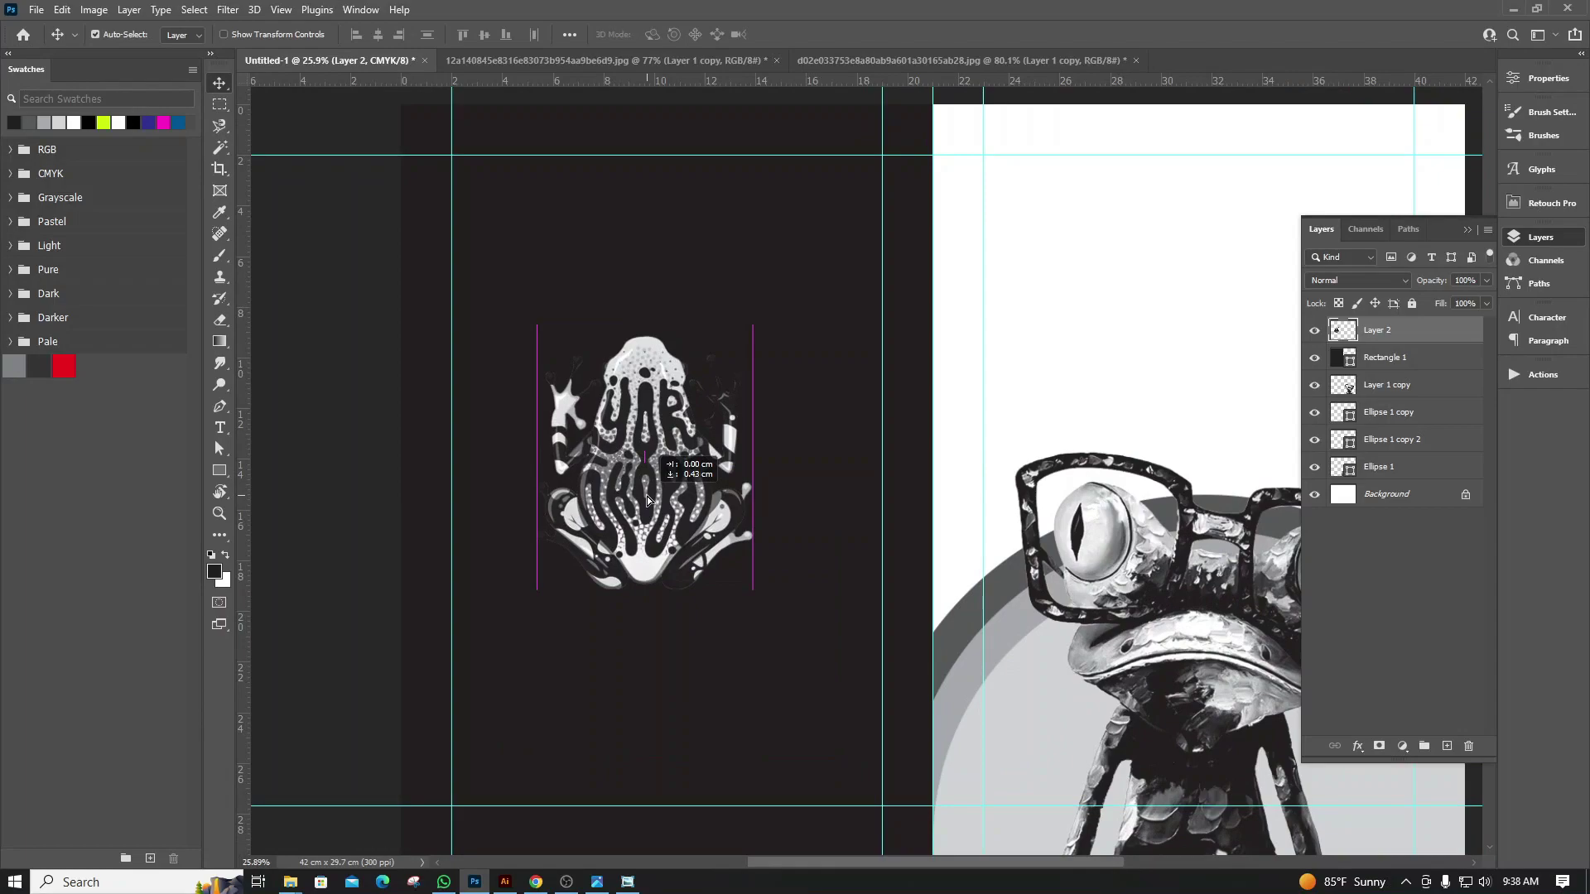
pyautogui.moveTo(647, 499)
pyautogui.mouseDown()
pyautogui.moveTo(681, 543)
pyautogui.moveTo(660, 494)
pyautogui.mouseUp()
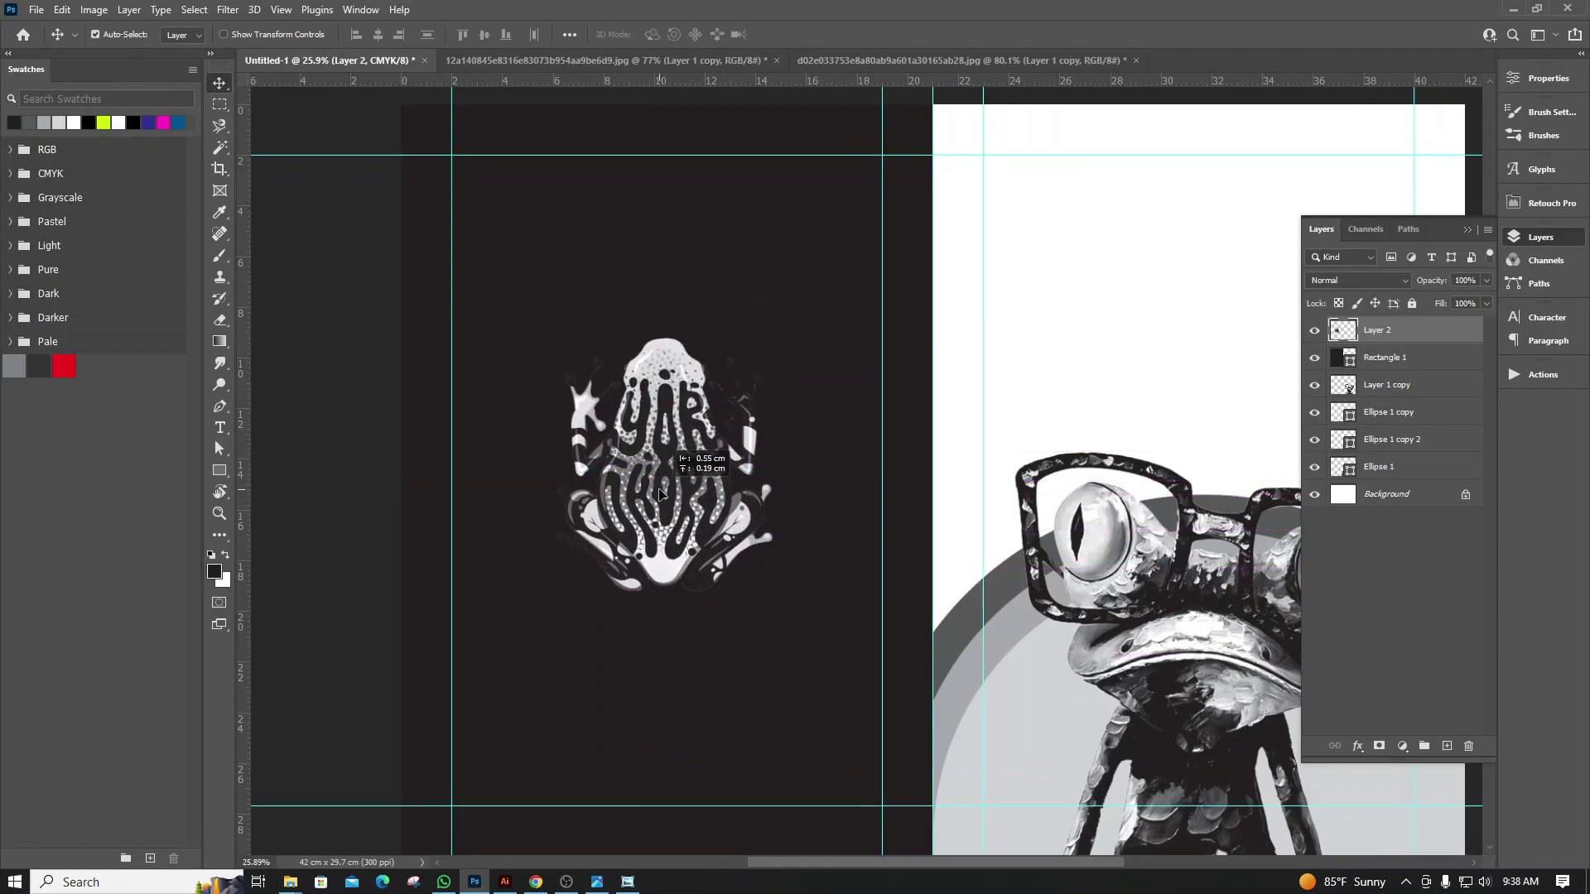
pyautogui.scroll(-2, 598, 466)
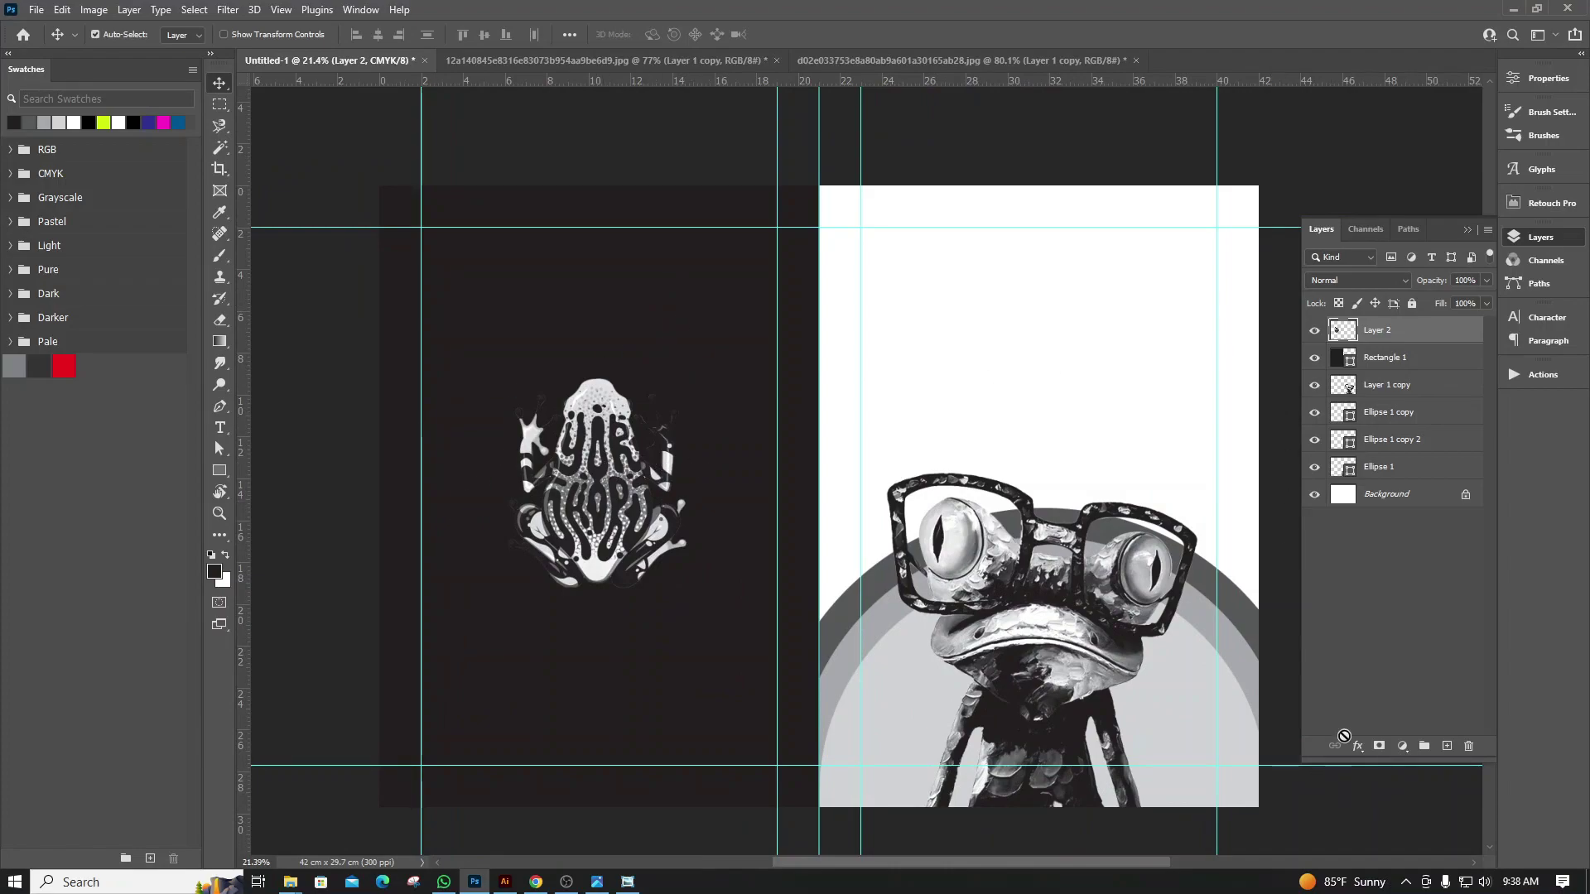
# Add a white Stroke layer effect to the typographic frog
pyautogui.click(1357, 746)
pyautogui.click(1395, 623)
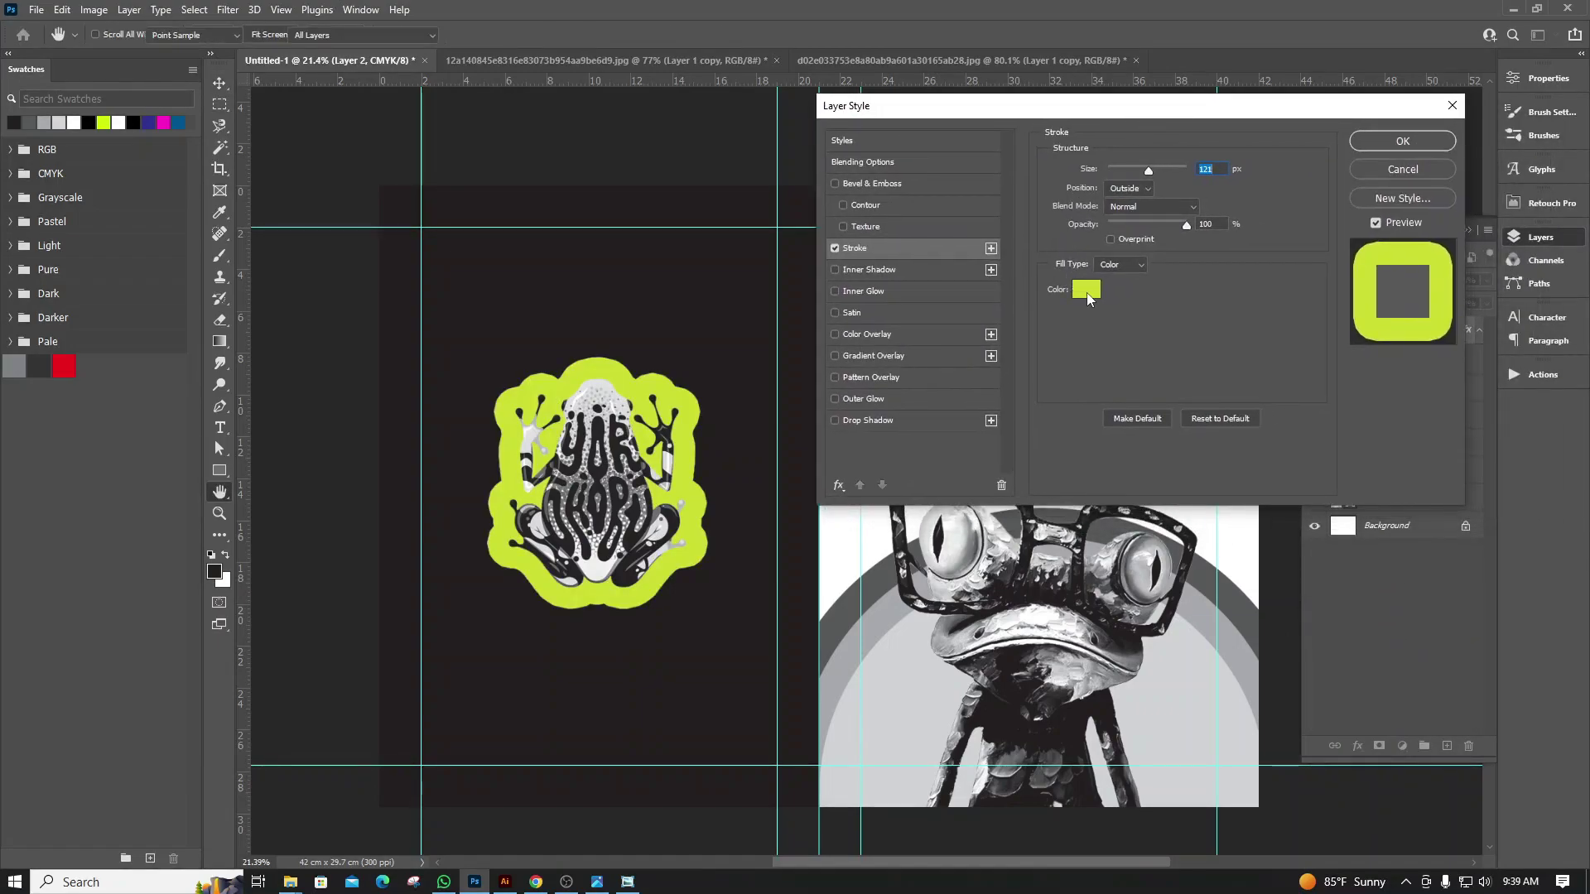
pyautogui.click(1086, 291)
pyautogui.click(1063, 115)
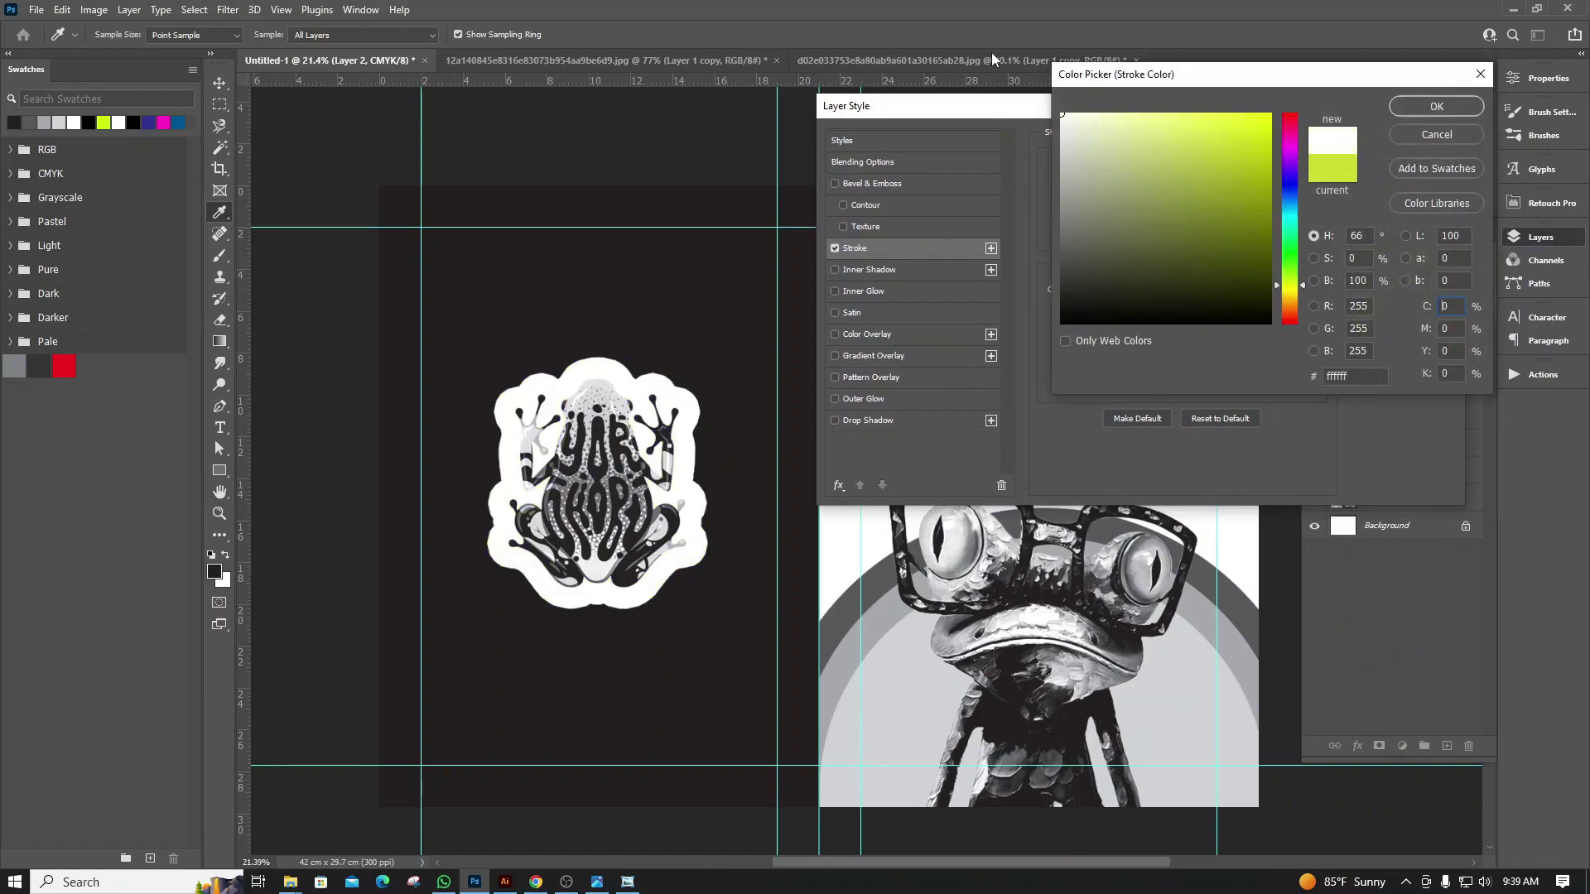
pyautogui.click(1418, 107)
# Set the stroke to 18 px outside at 26% opacity, discard a trial drop shadow, and apply
pyautogui.moveTo(1151, 170); pyautogui.dragTo(1119, 180)
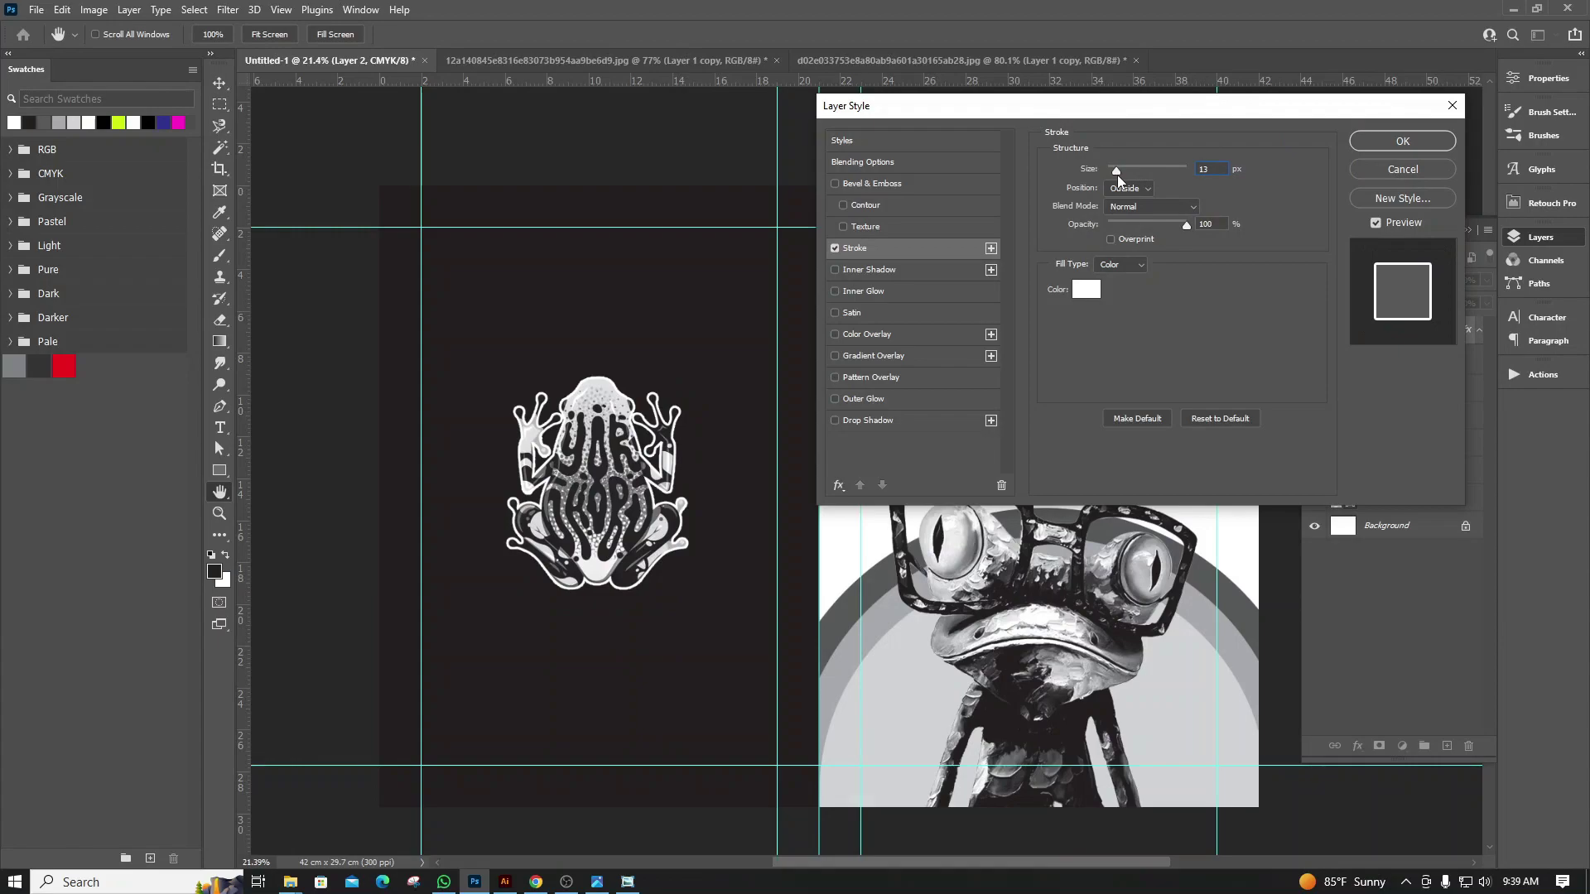
pyautogui.moveTo(1116, 175); pyautogui.dragTo(1119, 174)
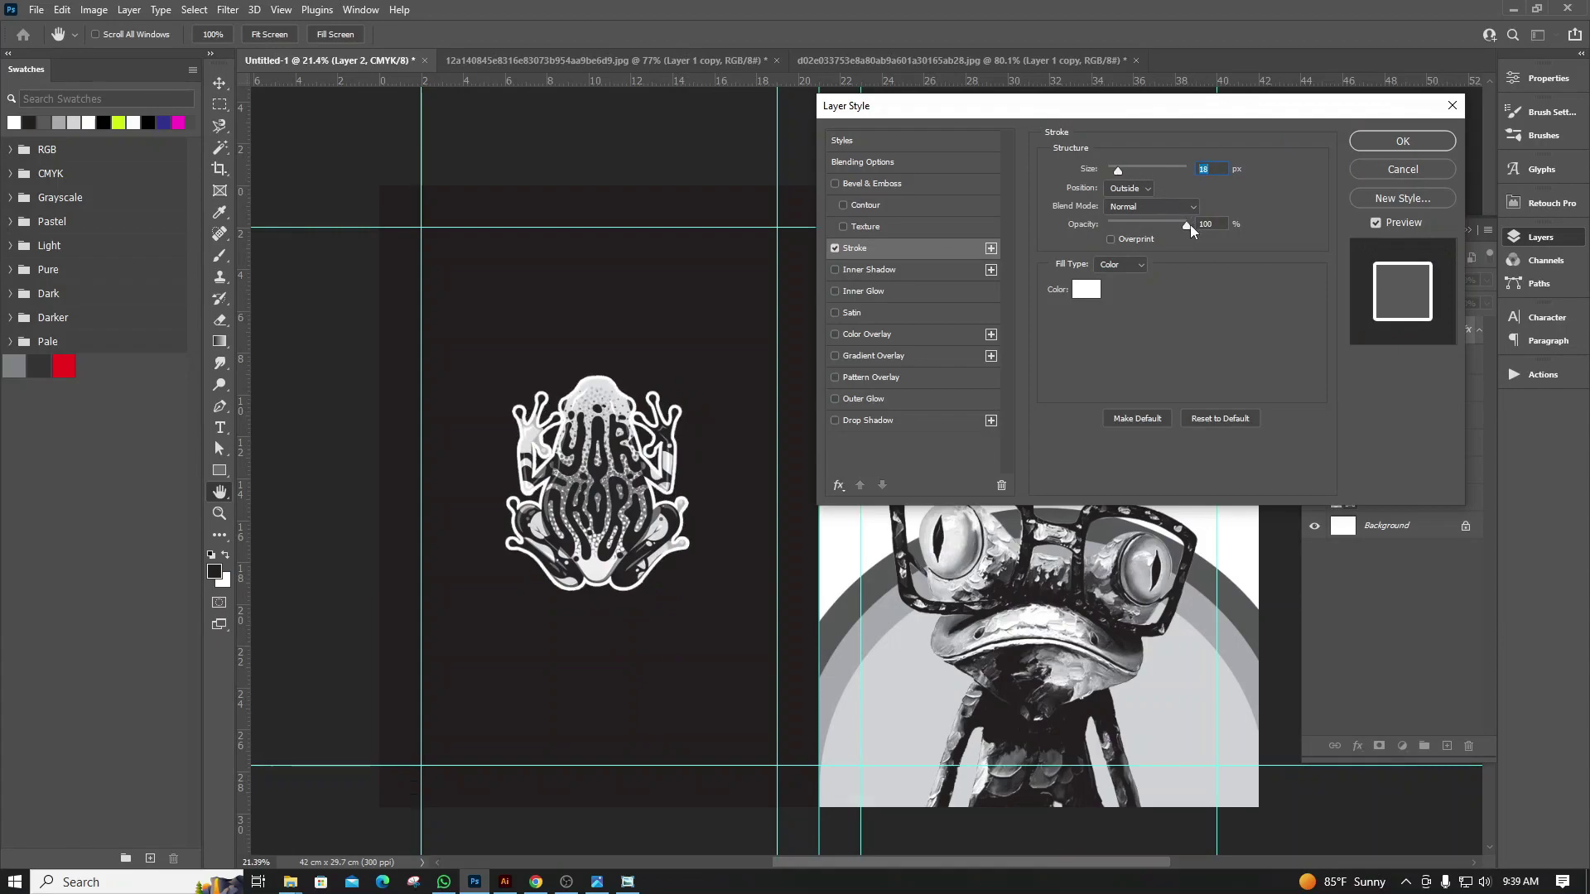
pyautogui.moveTo(1187, 224); pyautogui.dragTo(1120, 233)
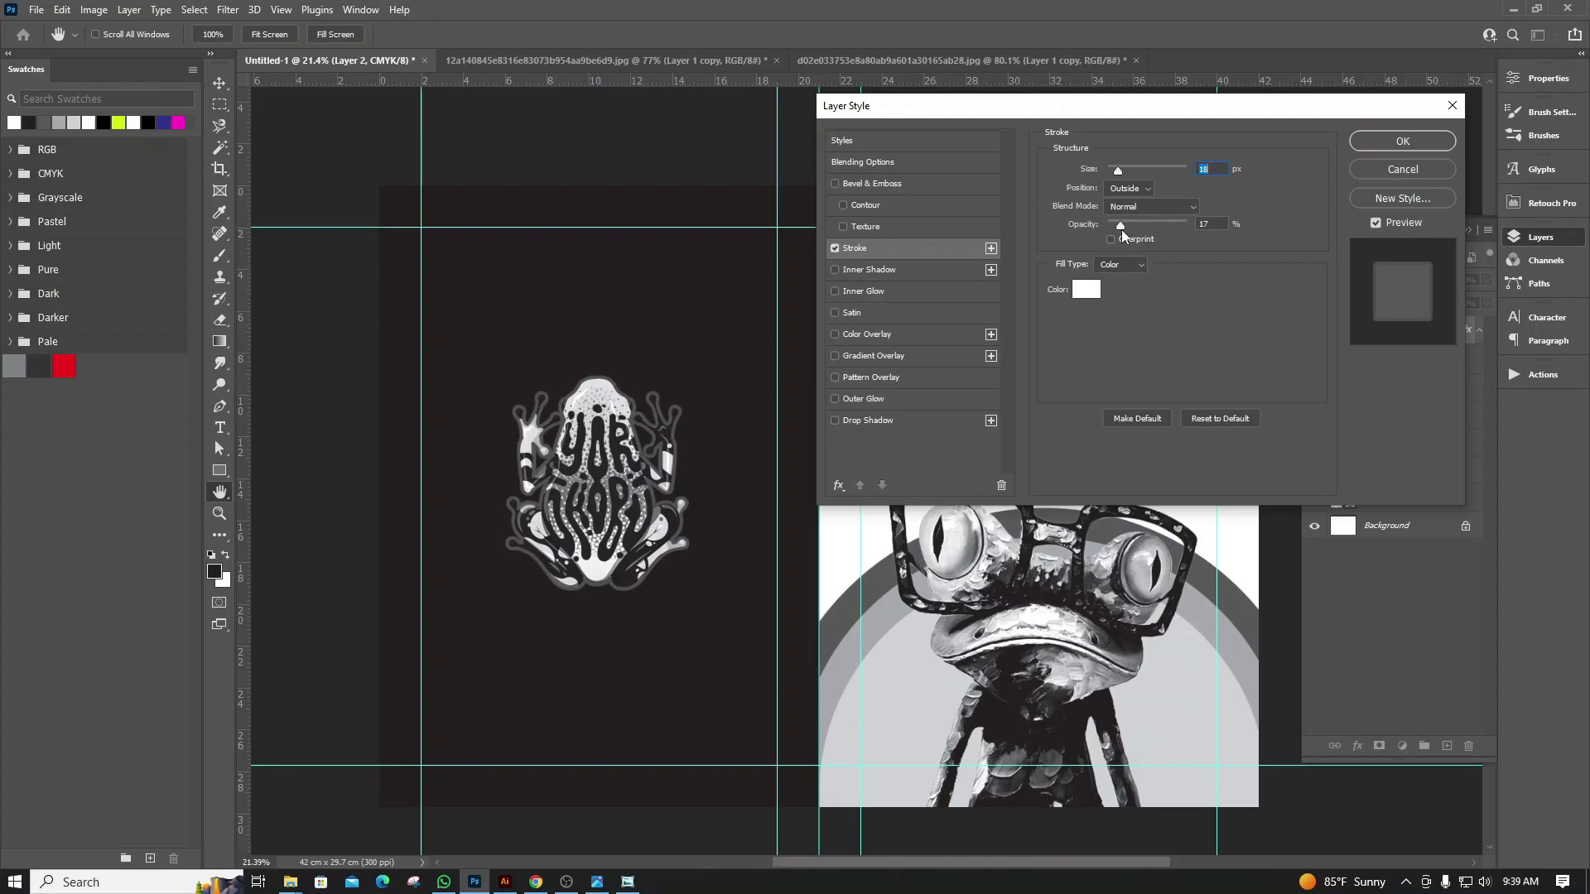
pyautogui.moveTo(1121, 230); pyautogui.dragTo(1126, 232)
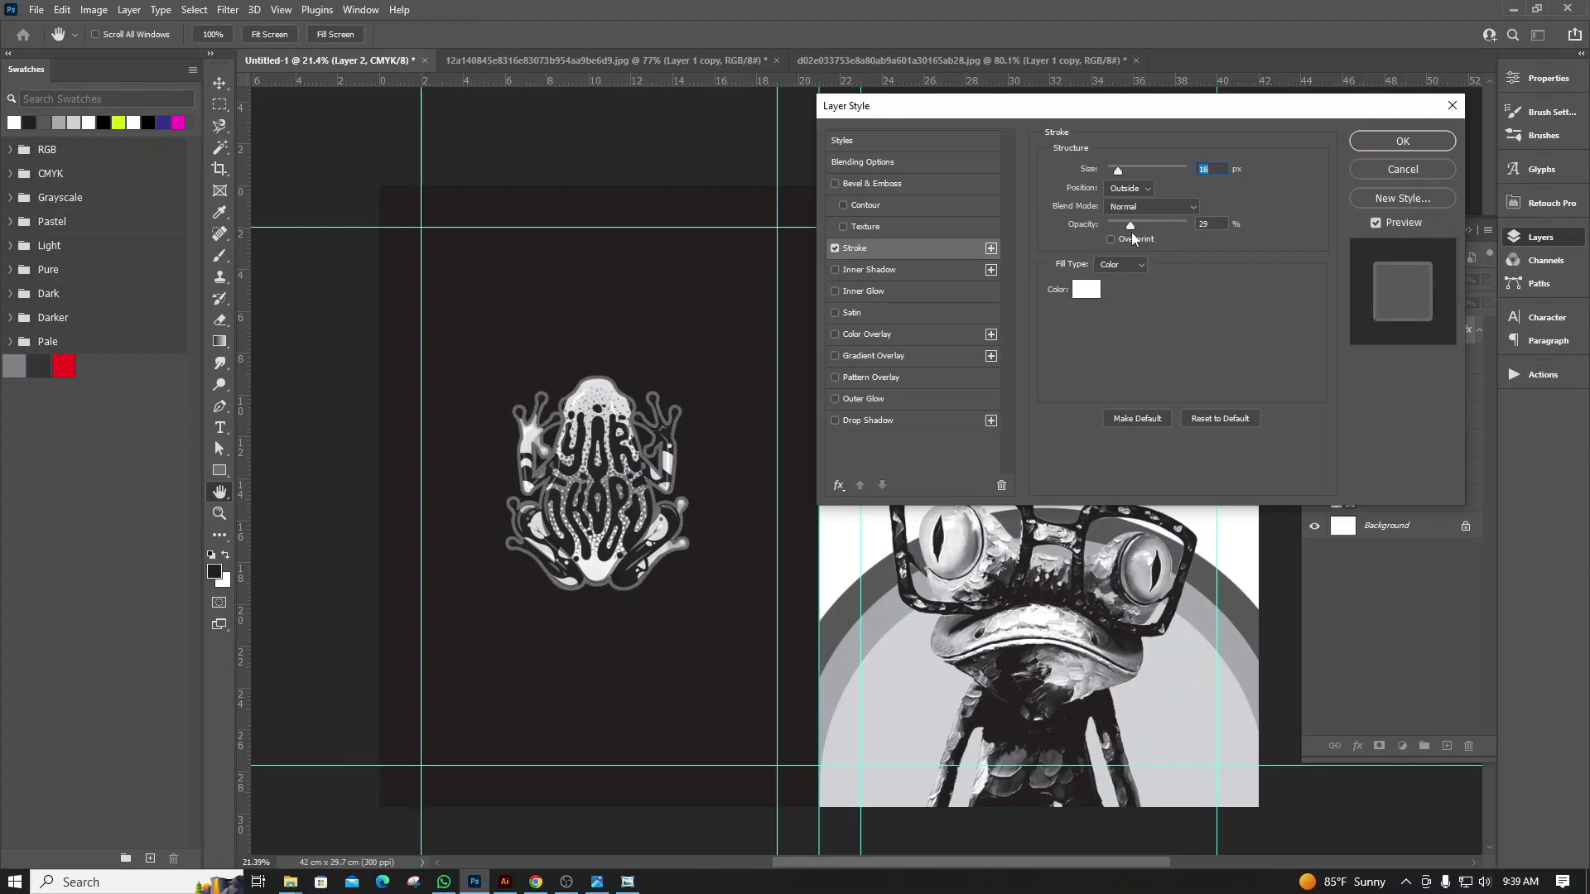
pyautogui.click(1130, 232)
pyautogui.click(872, 421)
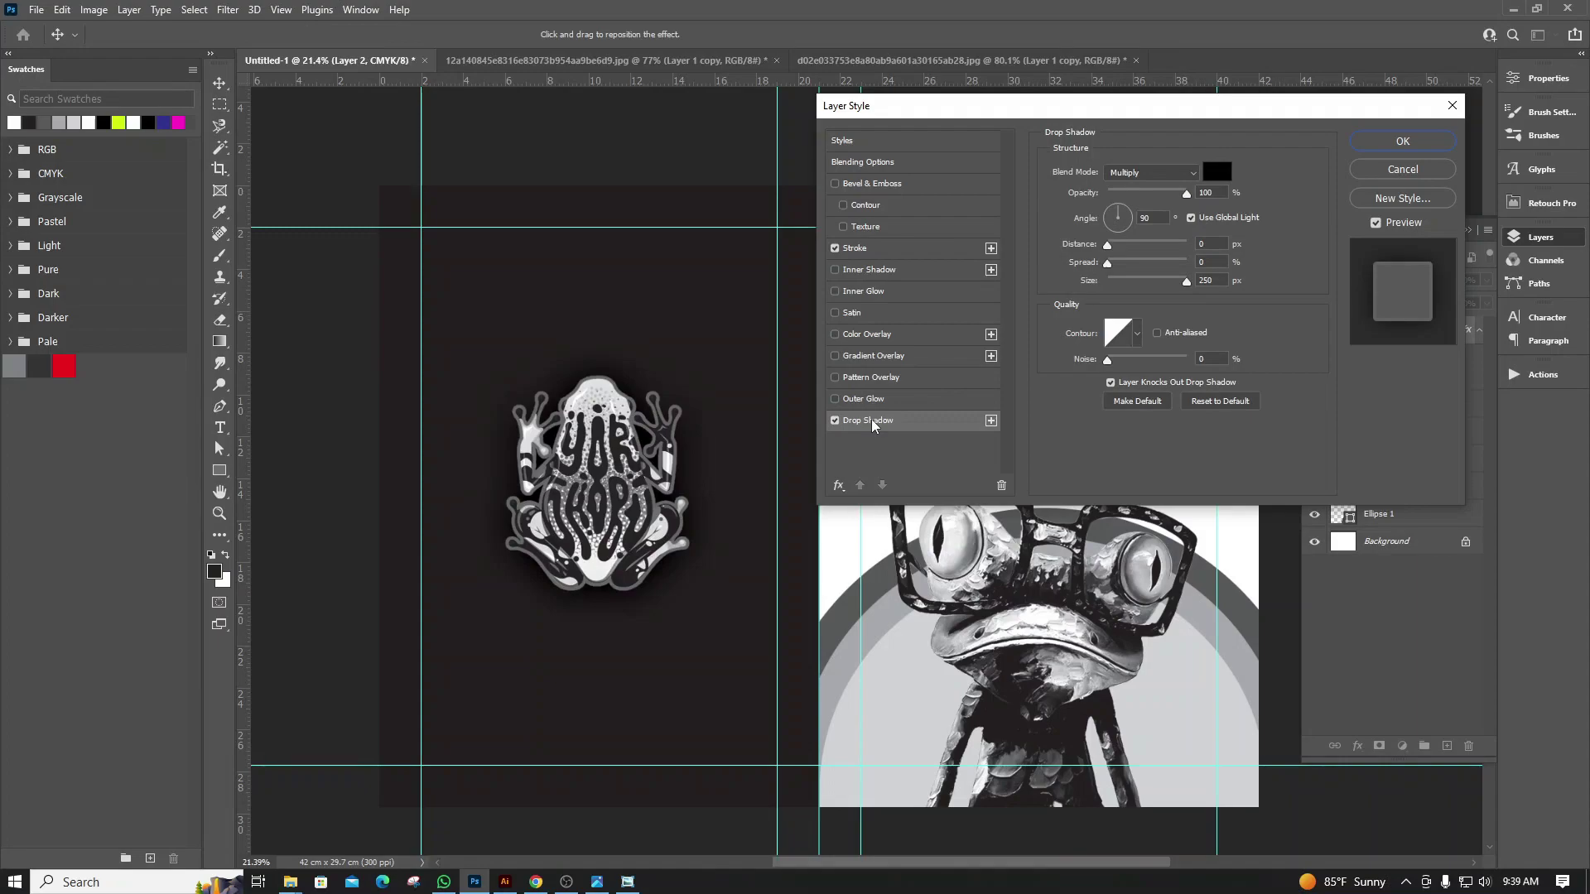
pyautogui.click(836, 421)
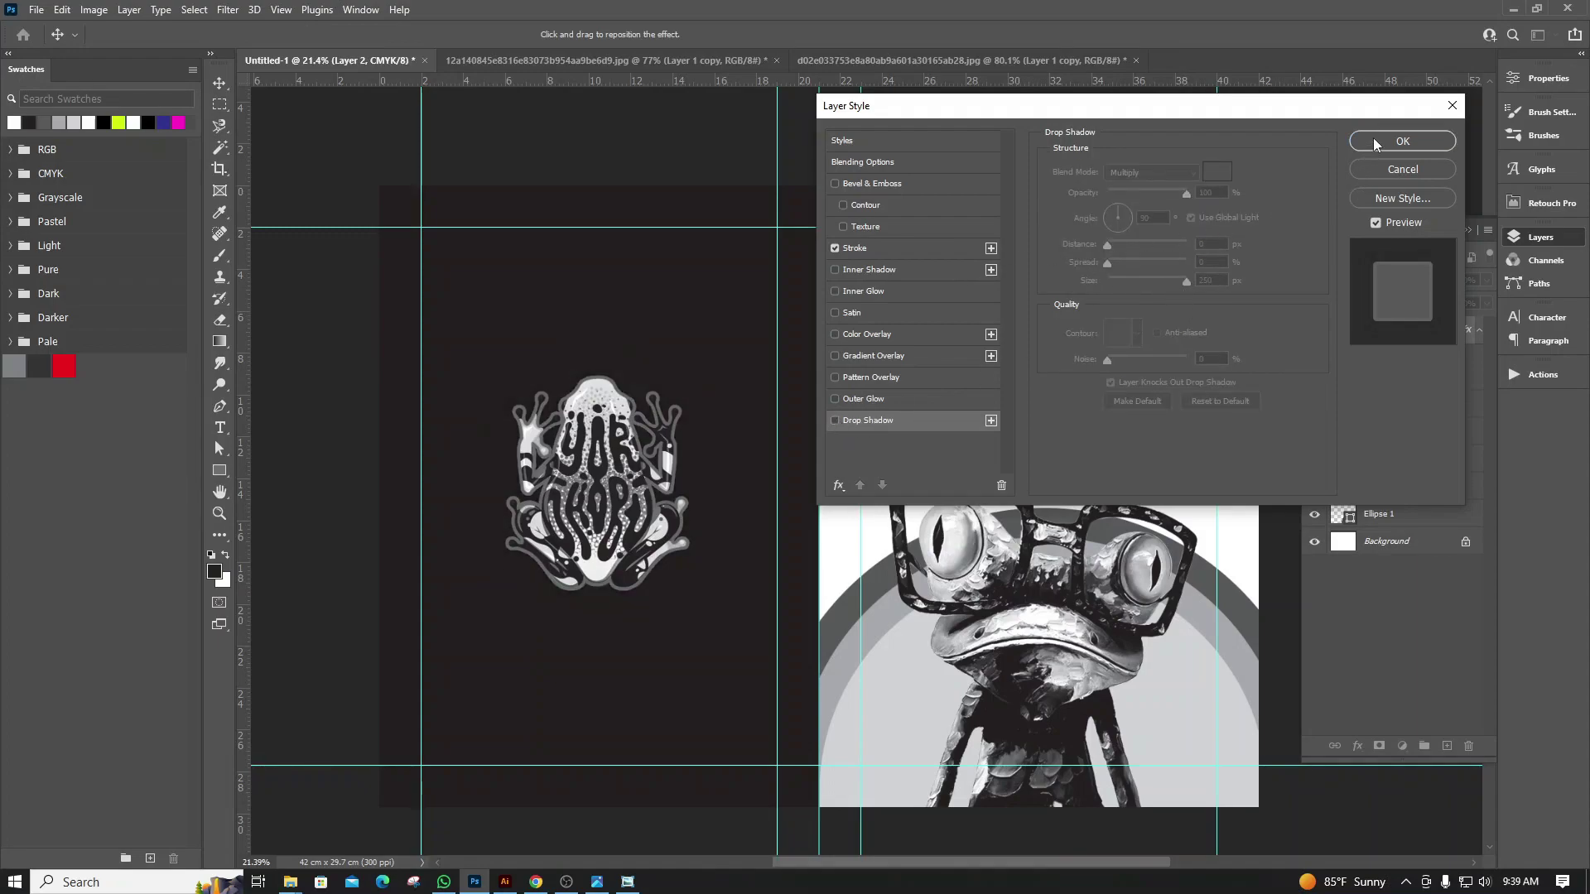
pyautogui.click(896, 248)
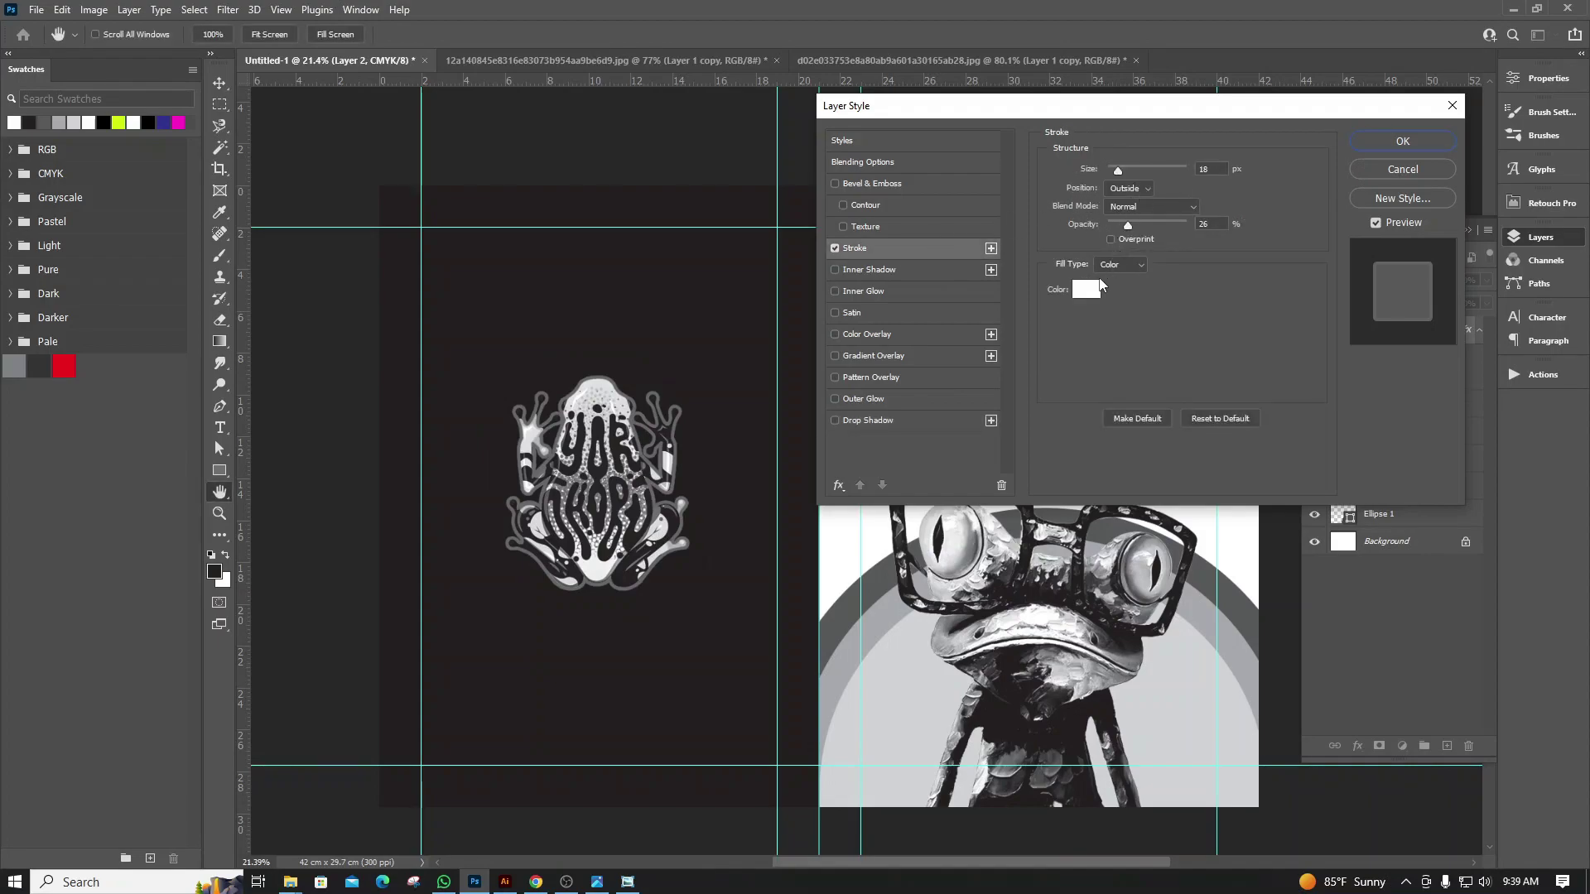
pyautogui.click(1369, 141)
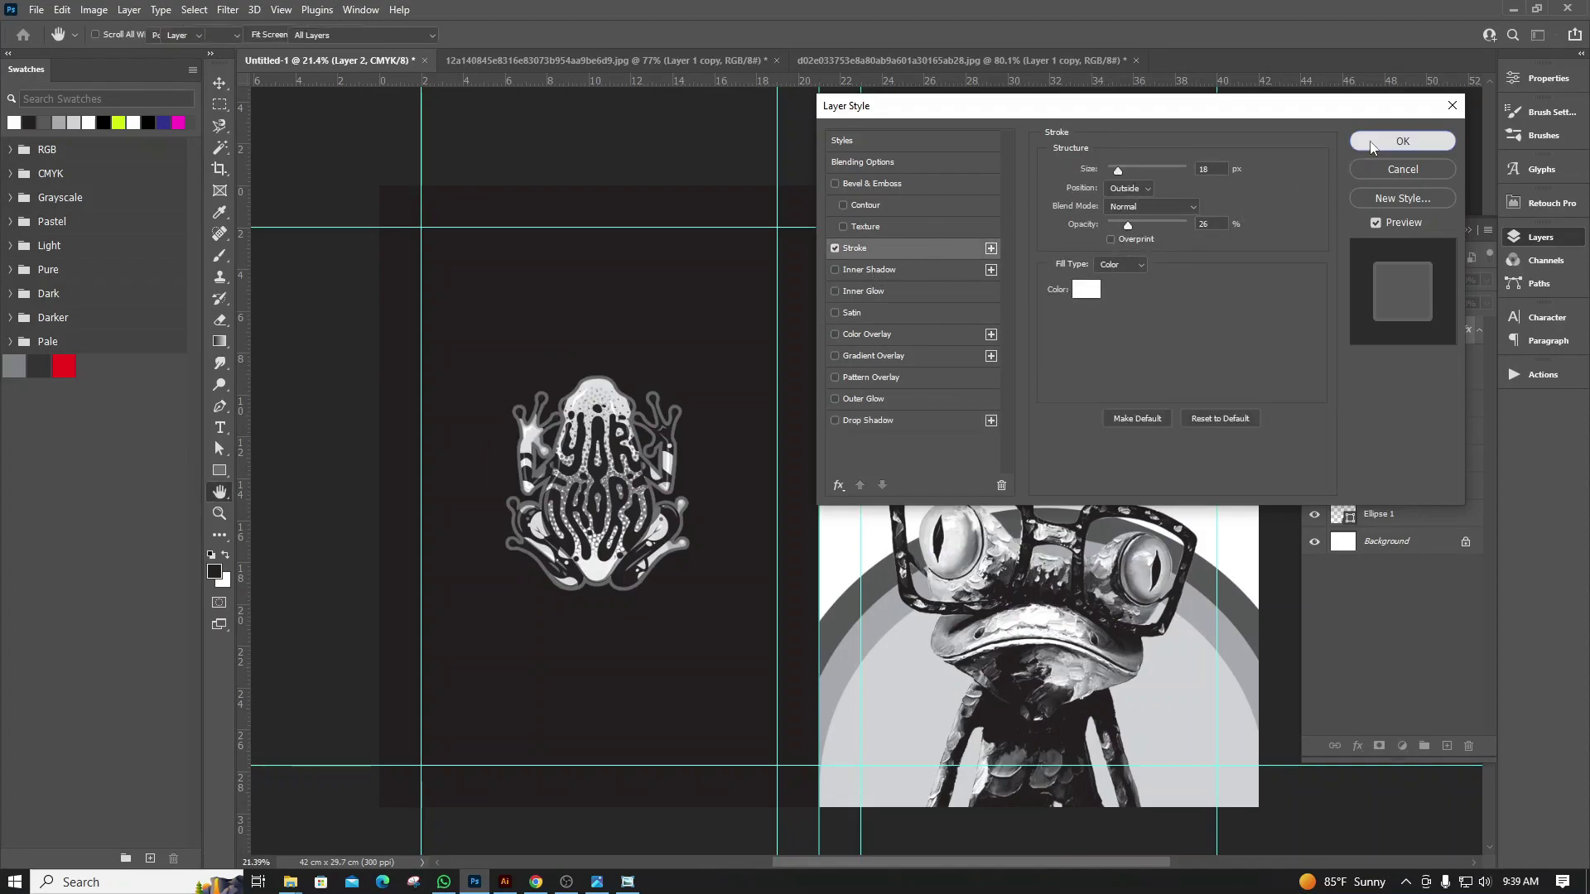
pyautogui.click(1366, 229)
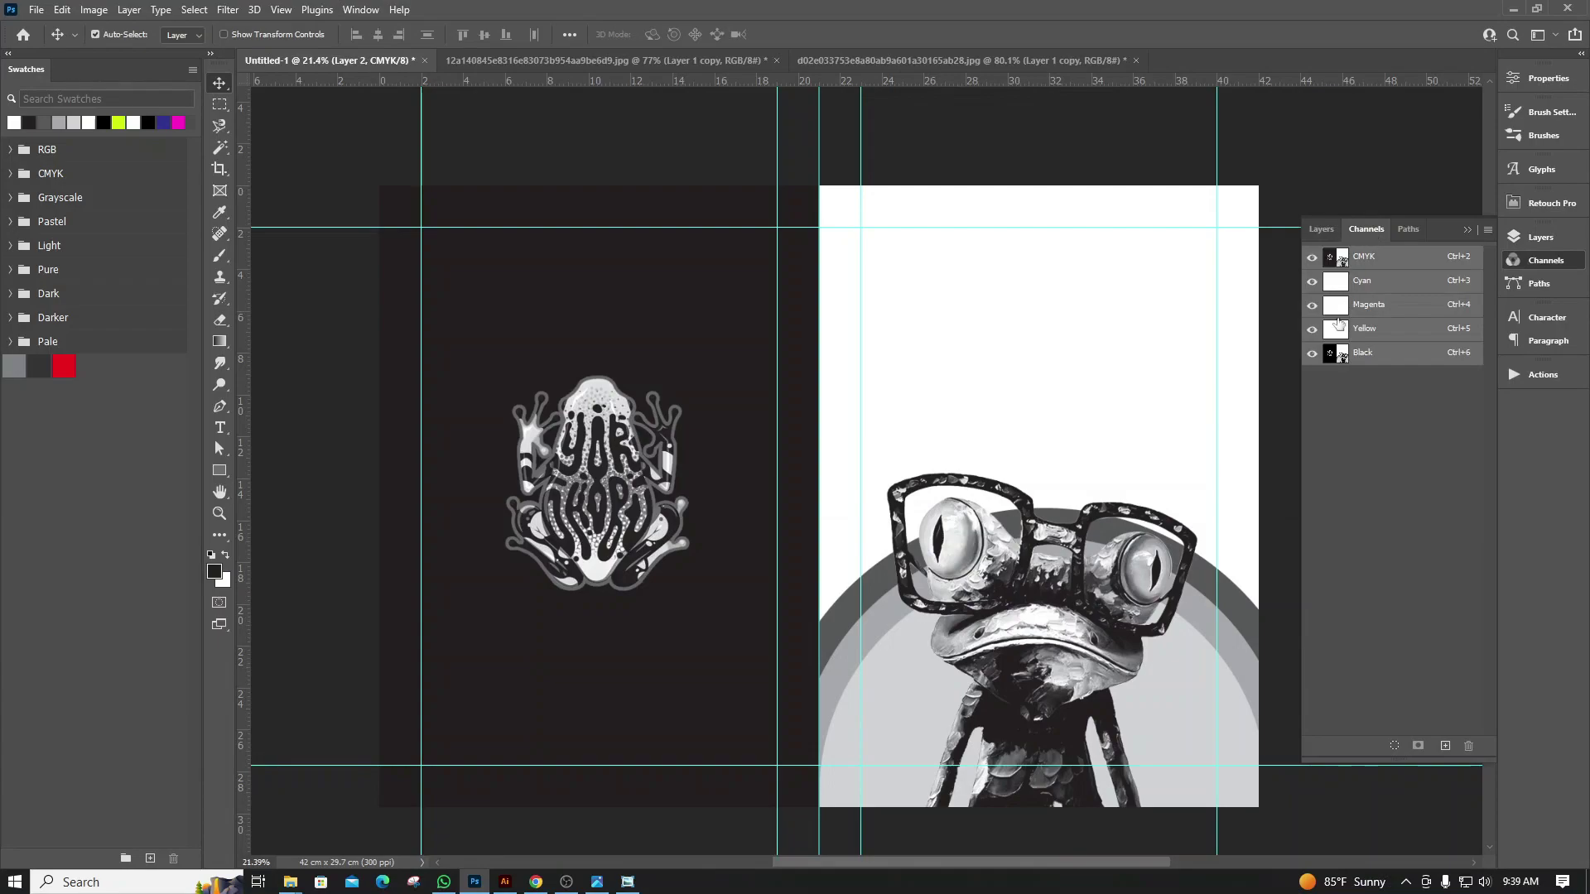
# Toggle the Black channel off and back on to check the artwork
pyautogui.click(1311, 353)
pyautogui.click(1467, 231)
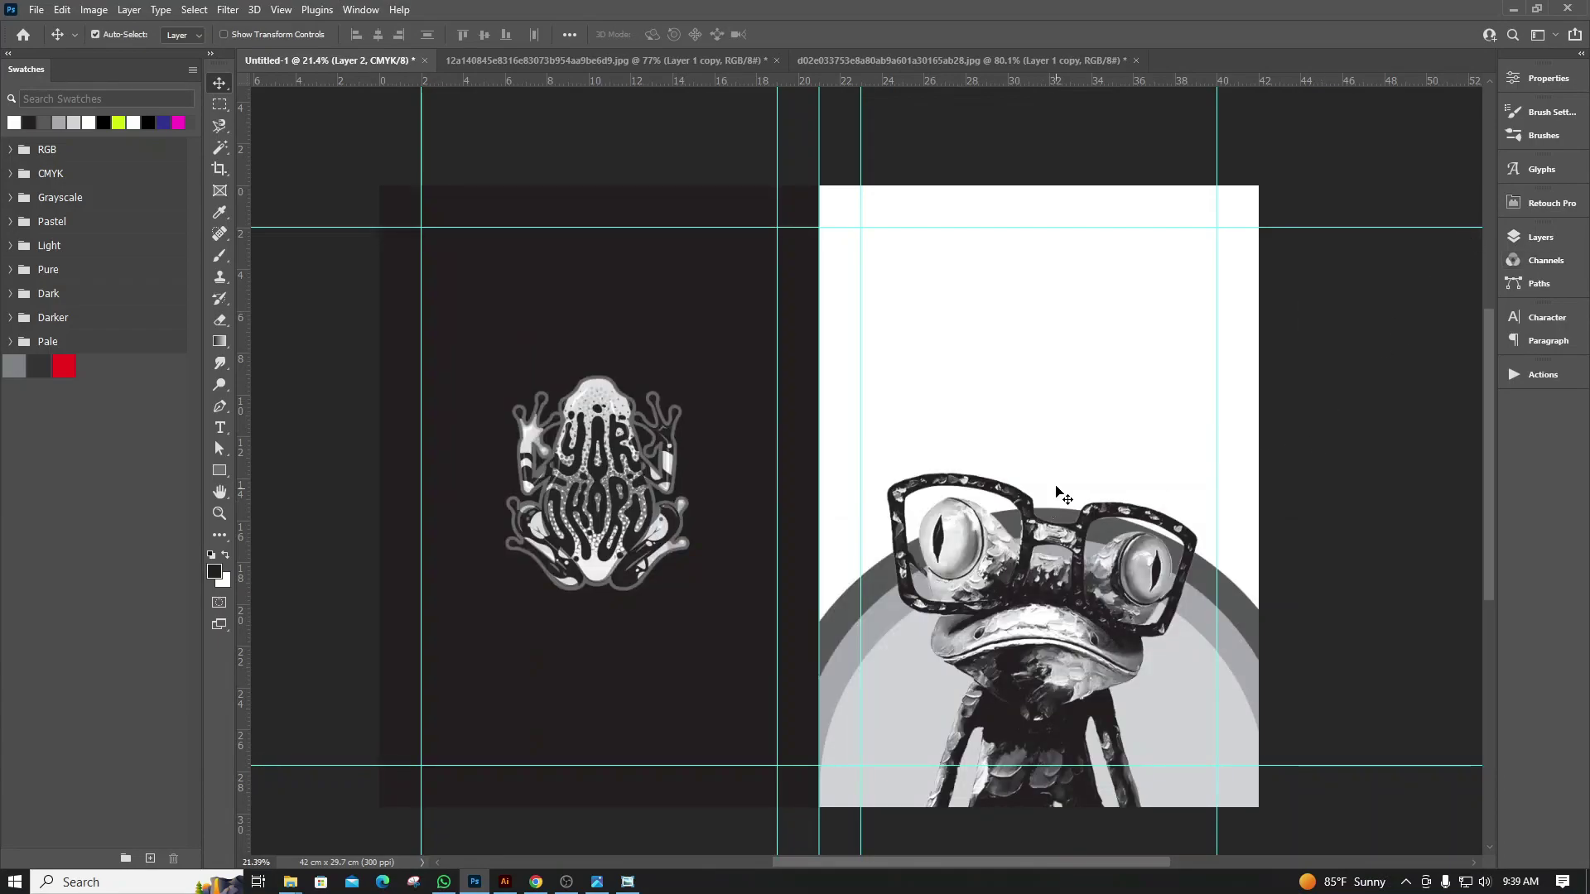
pyautogui.scroll(1, 726, 306)
pyautogui.scroll(-1, 582, 341)
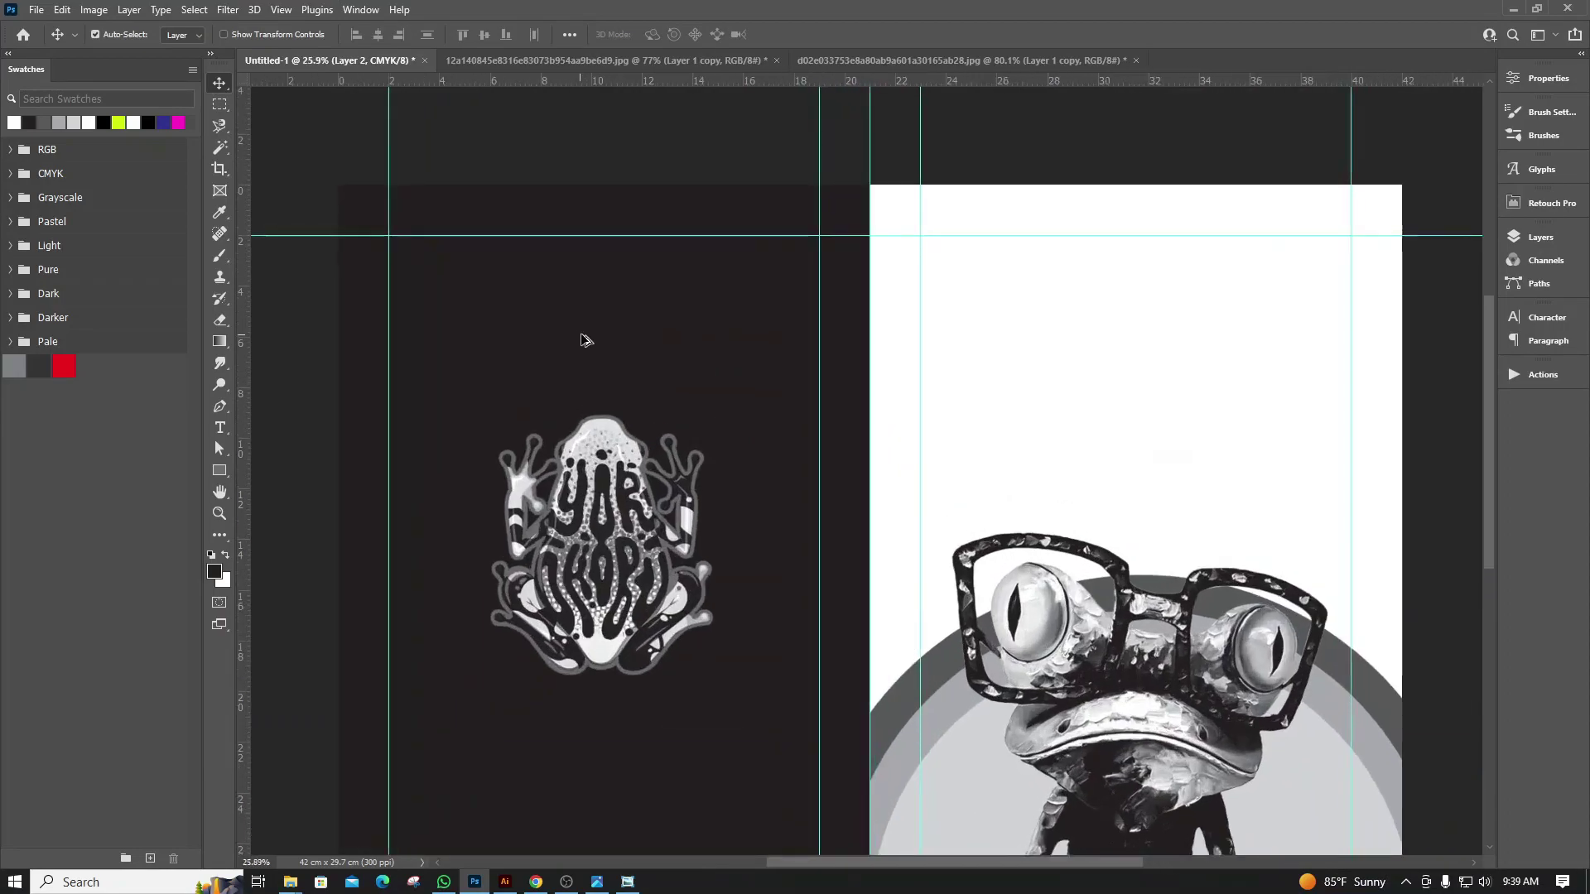
# Bring a copy of the grey concentric circles over onto the dark left page
pyautogui.click(1252, 700)
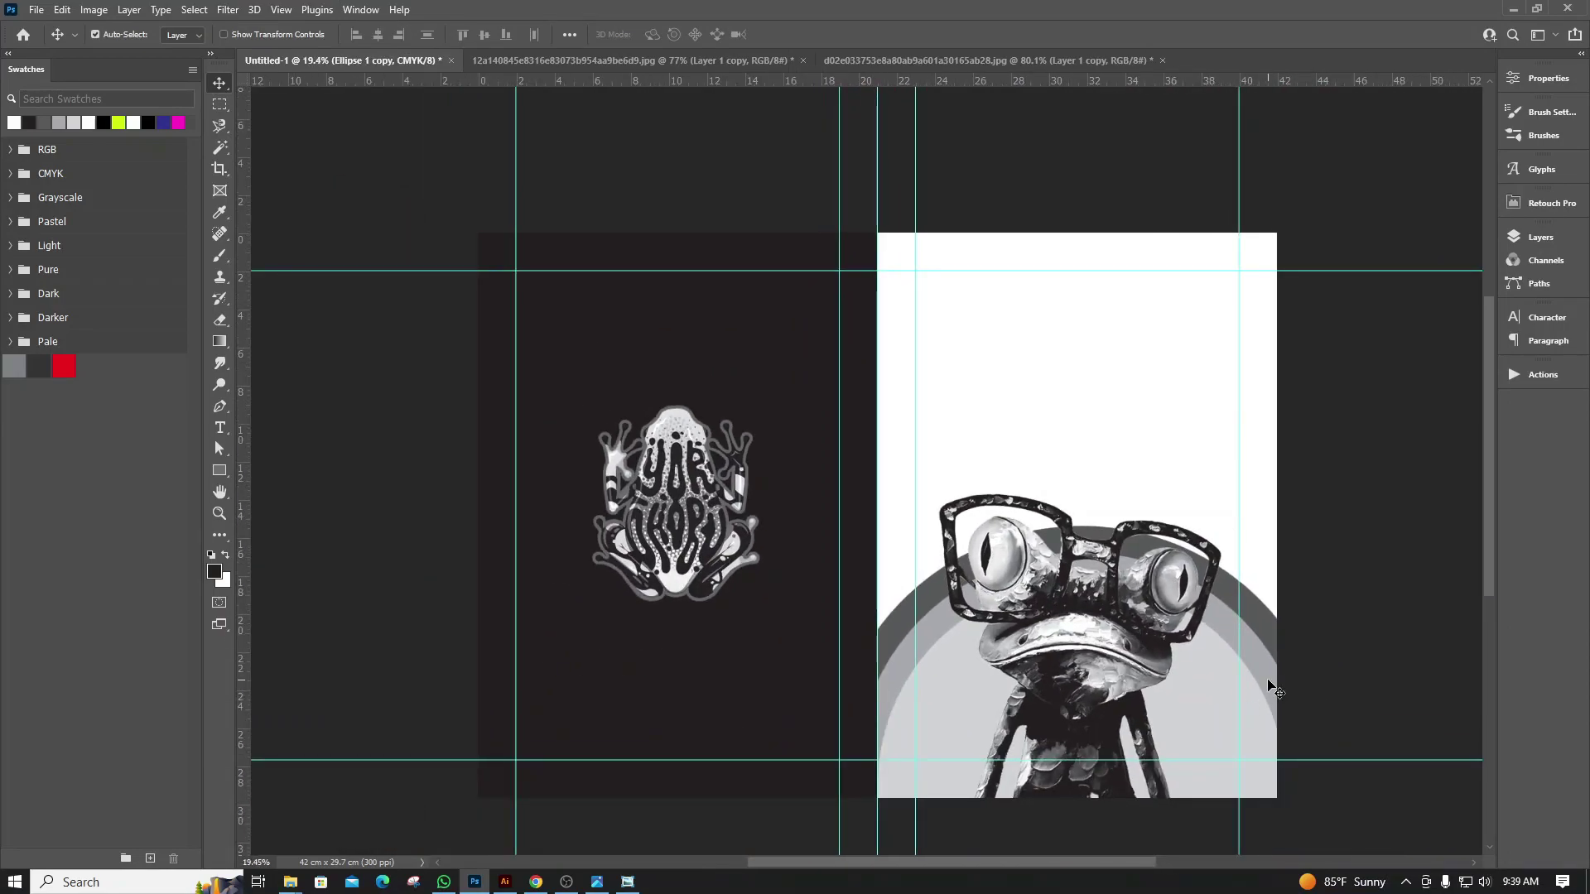
pyautogui.click(1279, 644)
pyautogui.moveTo(1246, 702)
pyautogui.mouseDown()
pyautogui.moveTo(1149, 304)
pyautogui.moveTo(1275, 625)
pyautogui.moveTo(1259, 397)
pyautogui.mouseUp()
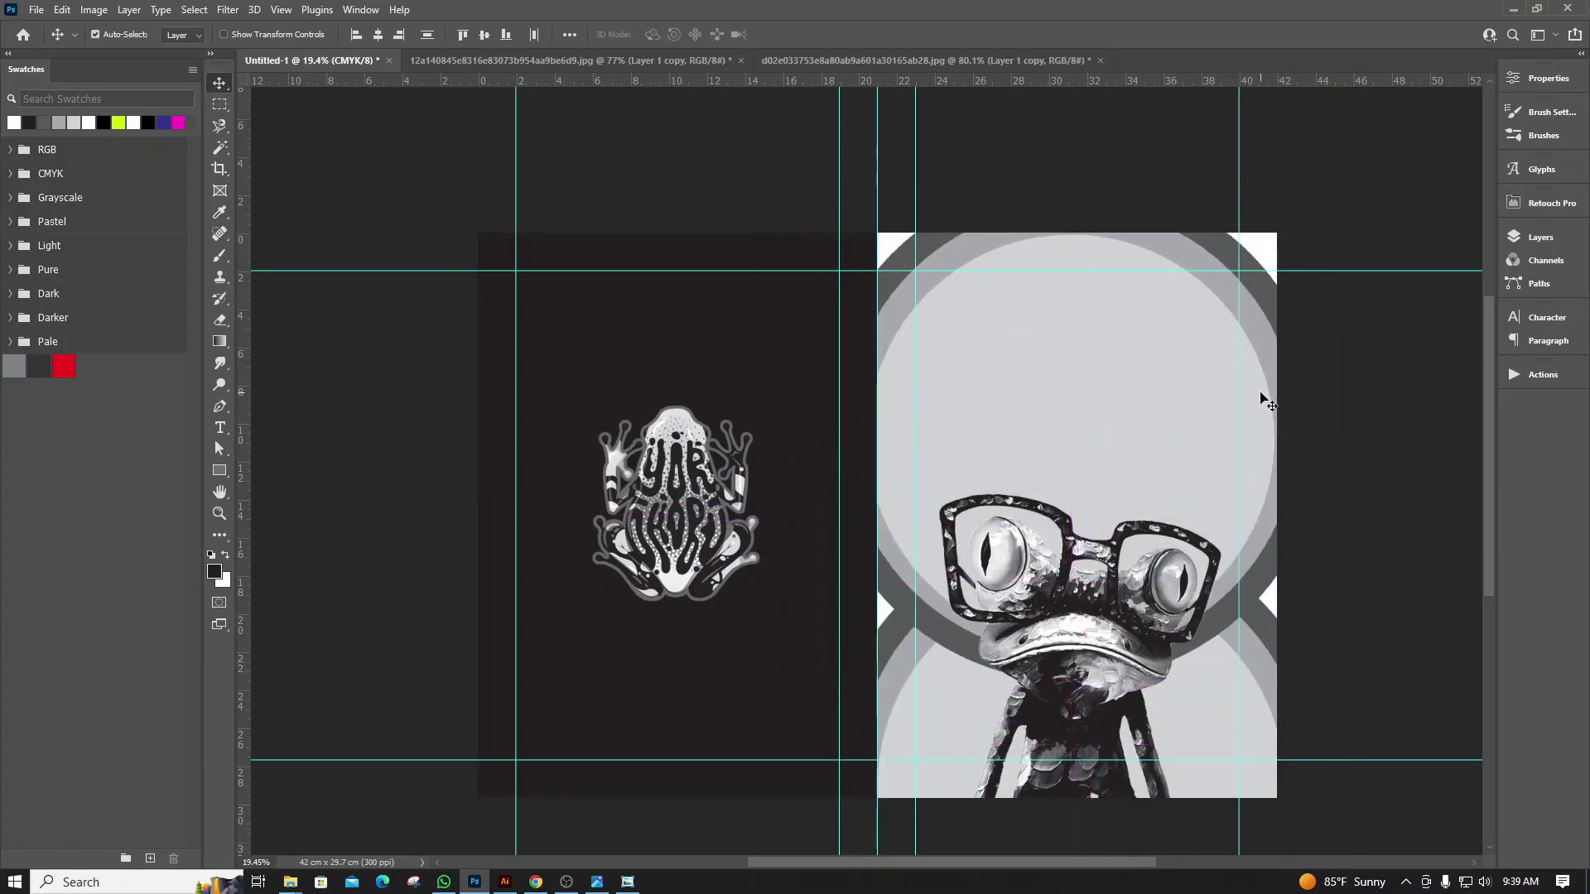
pyautogui.moveTo(1171, 334); pyautogui.dragTo(713, 156)
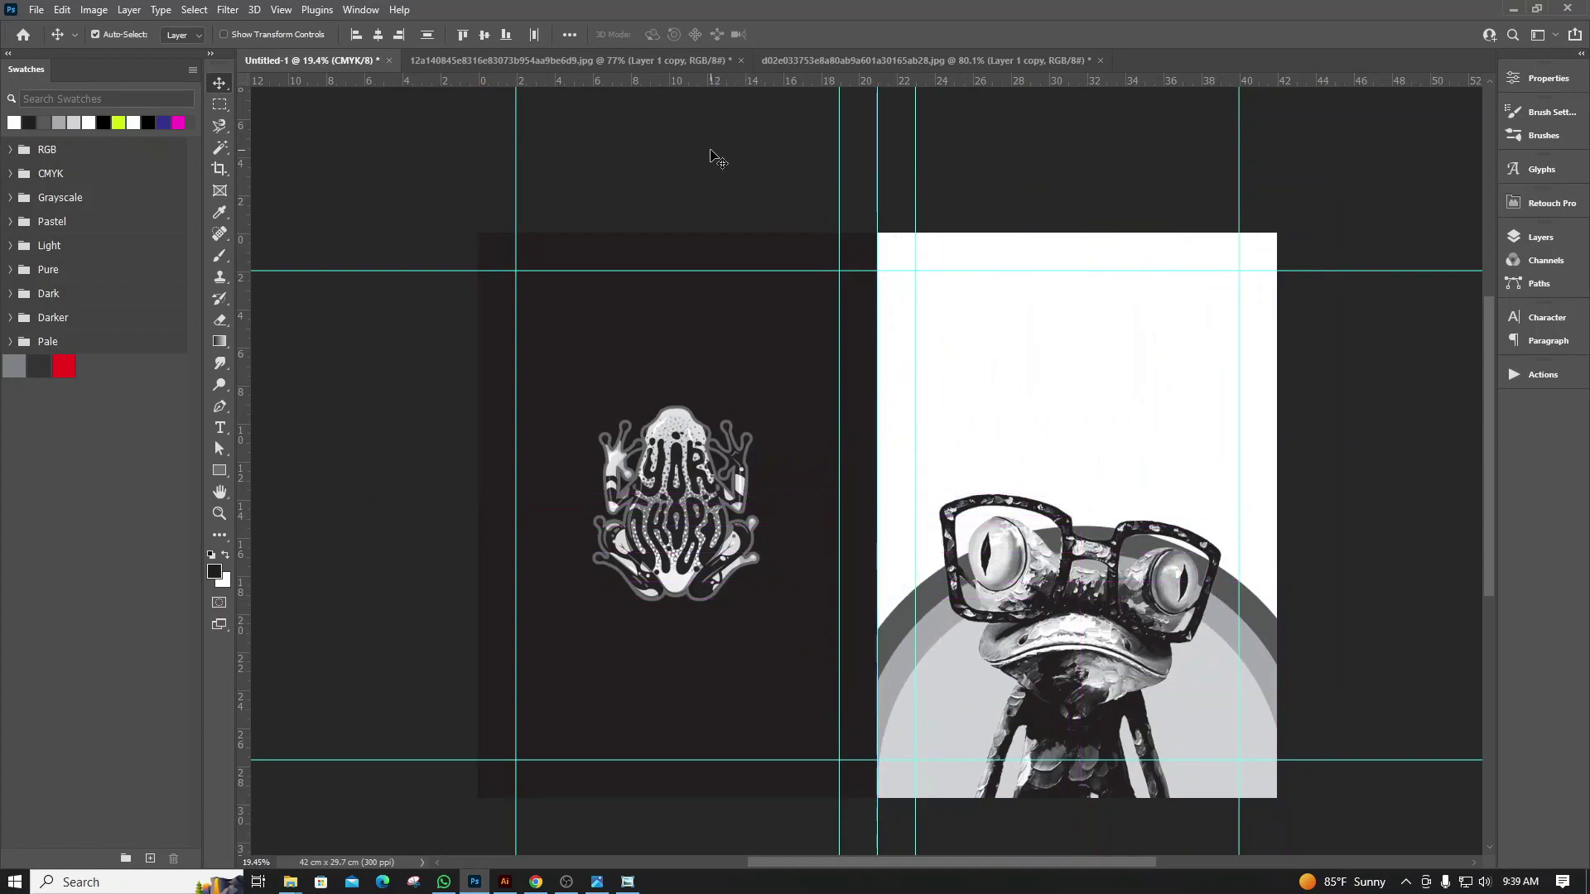
pyautogui.moveTo(727, 320); pyautogui.dragTo(642, 515)
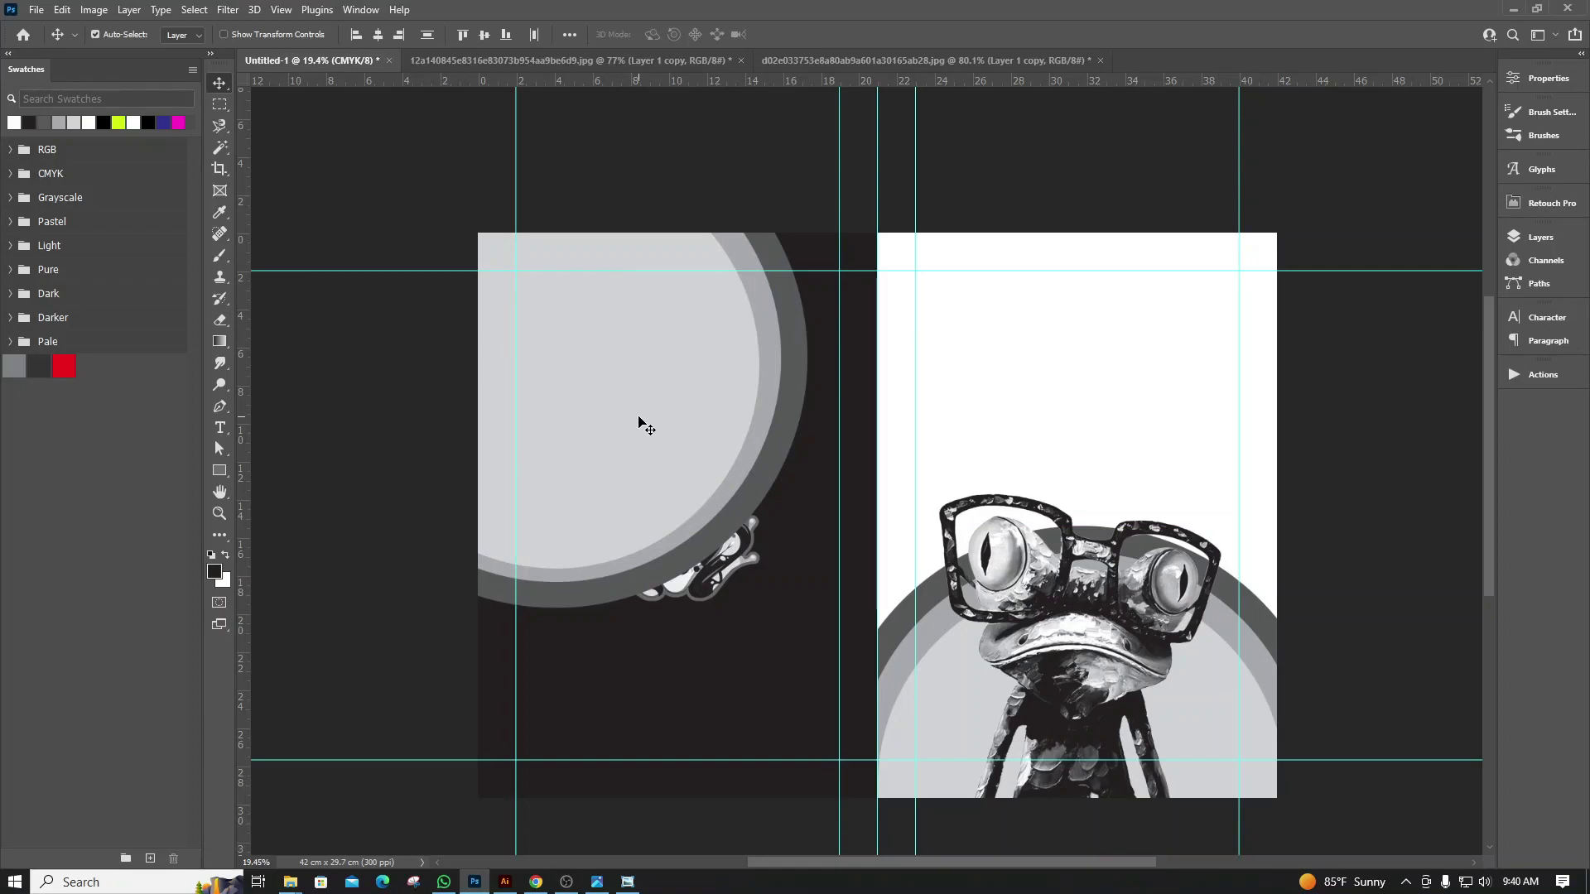
pyautogui.moveTo(632, 422)
pyautogui.mouseDown()
pyautogui.moveTo(618, 437)
pyautogui.moveTo(624, 413)
pyautogui.mouseUp()
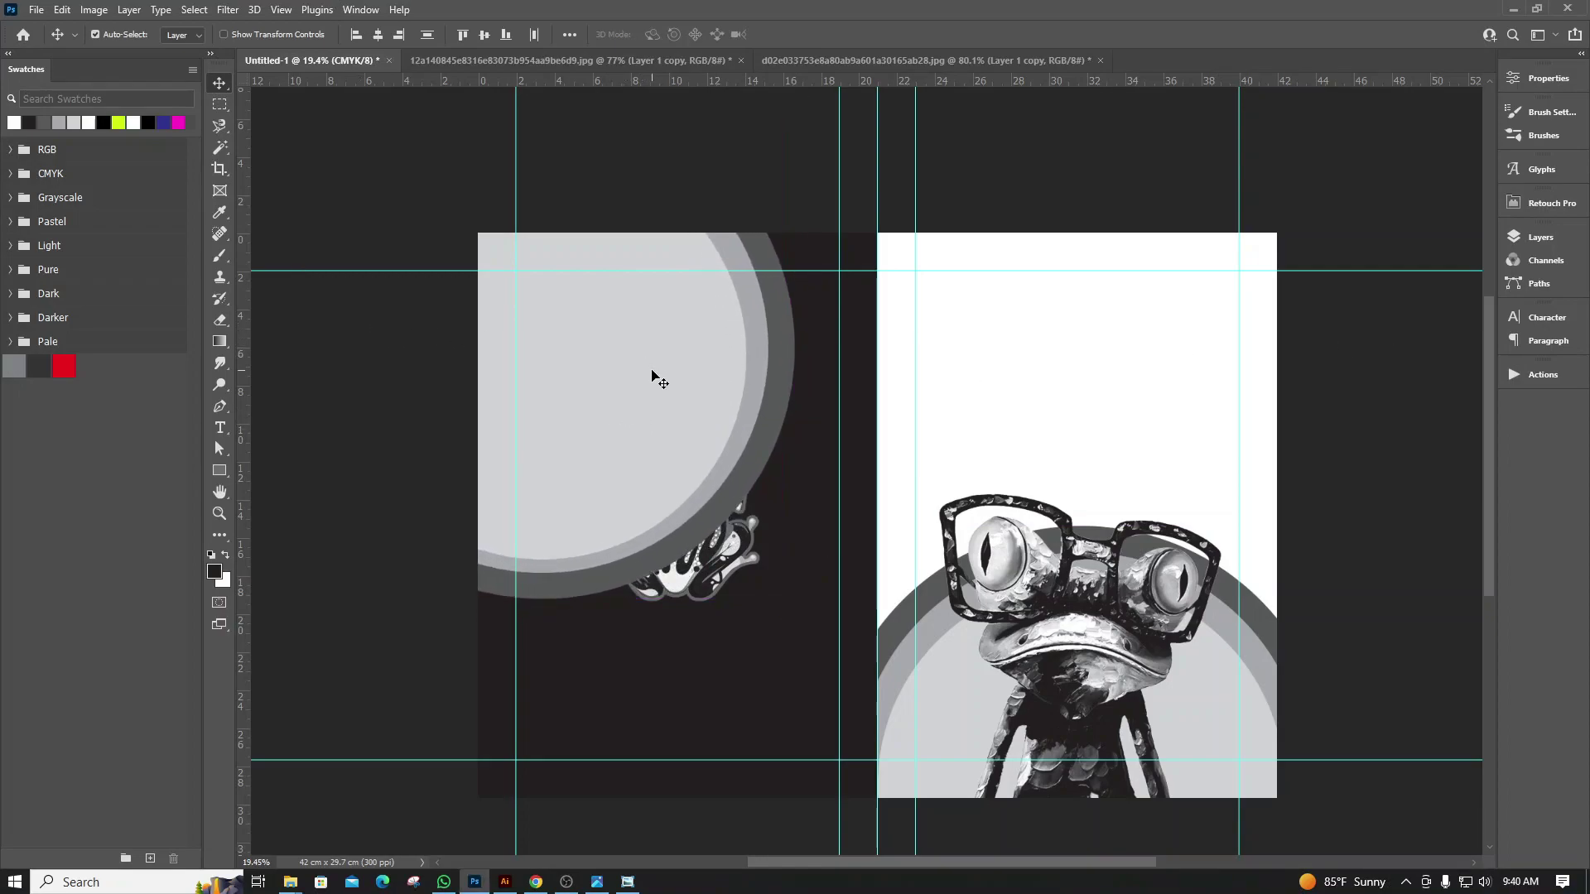
pyautogui.moveTo(653, 374); pyautogui.dragTo(664, 396)
# Send the circles behind the frog layer and settle them at the left page's top
pyautogui.press('Delete')
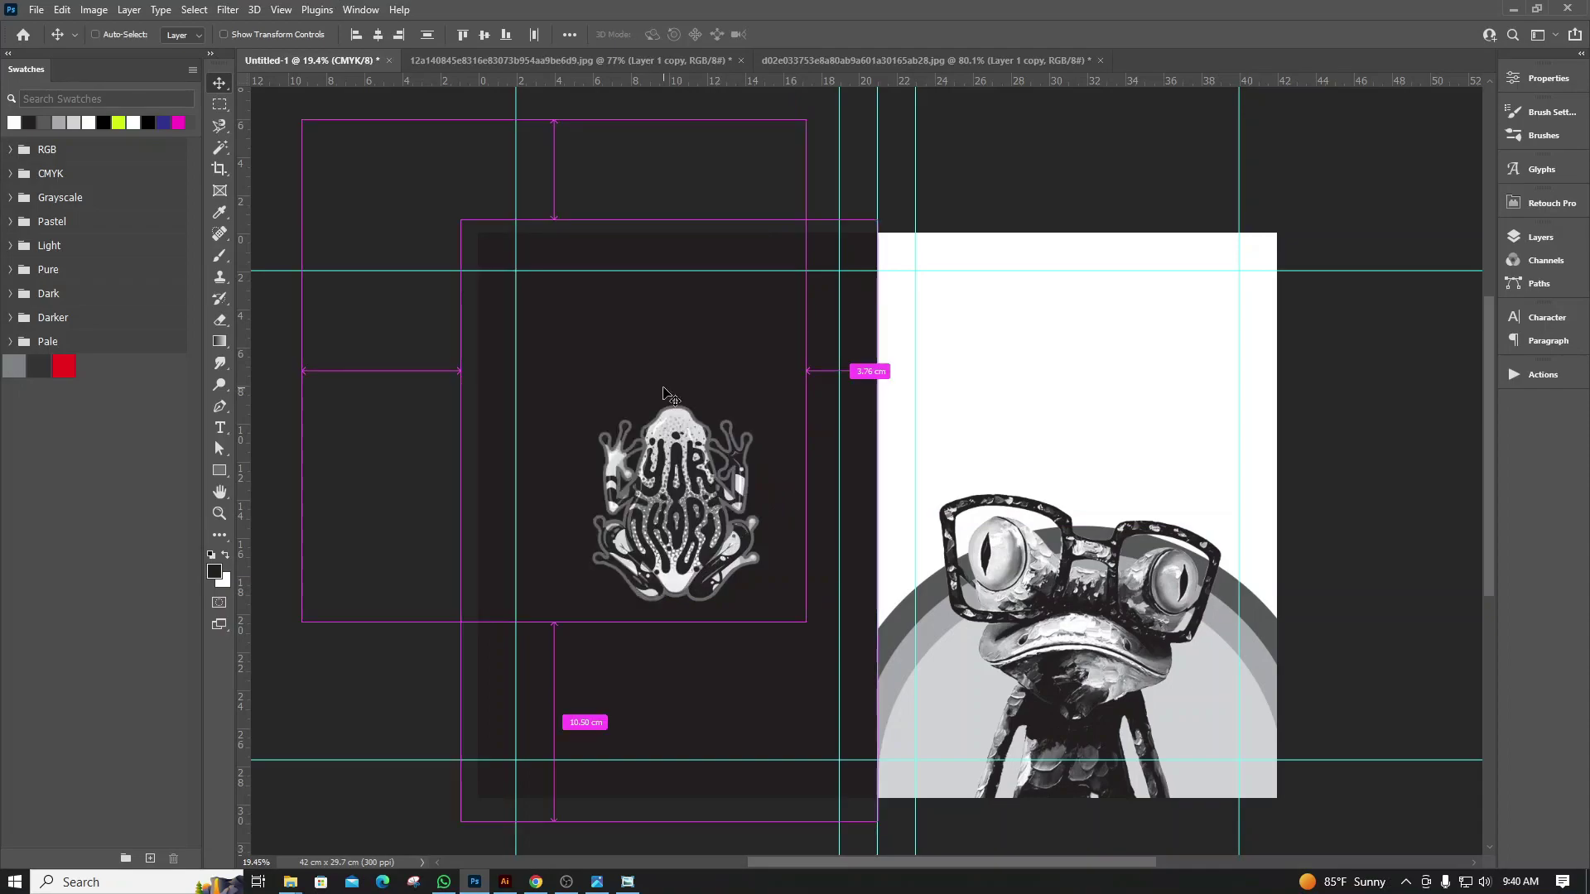
pyautogui.hotkey('ctrl', 'z')
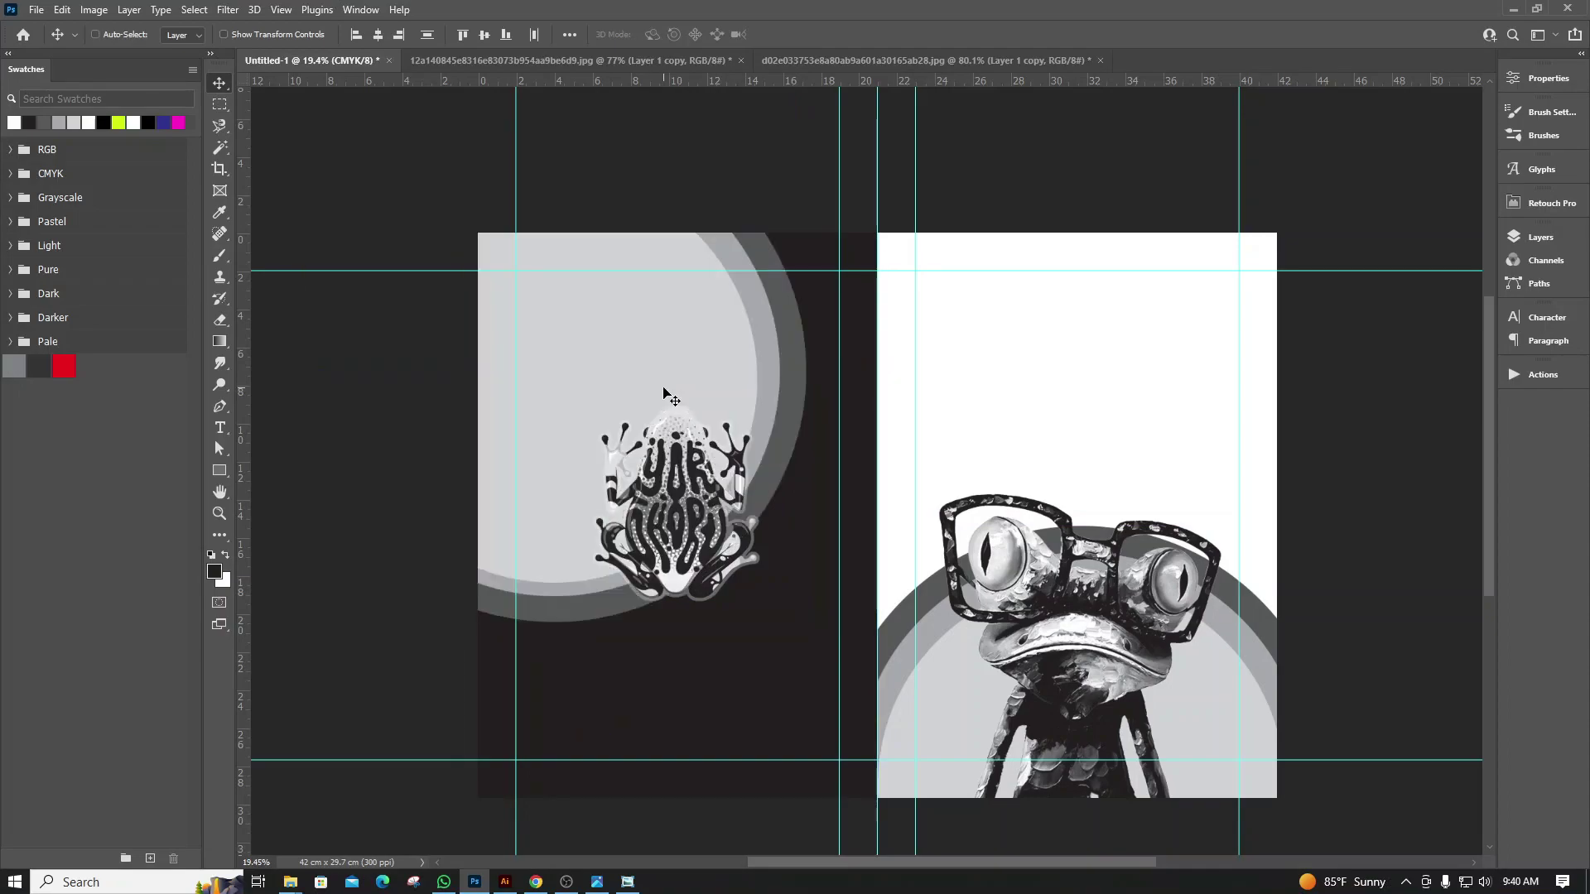
pyautogui.hotkey('ctrl', 'z')
pyautogui.hotkey('ctrl', 'shift', 'z')
pyautogui.moveTo(677, 349)
pyautogui.mouseDown()
pyautogui.moveTo(798, 271)
pyautogui.moveTo(776, 283)
pyautogui.moveTo(788, 507)
pyautogui.moveTo(795, 252)
pyautogui.moveTo(786, 770)
pyautogui.moveTo(773, 296)
pyautogui.moveTo(796, 272)
pyautogui.moveTo(795, 162)
pyautogui.moveTo(799, 275)
pyautogui.moveTo(776, 271)
pyautogui.mouseUp()
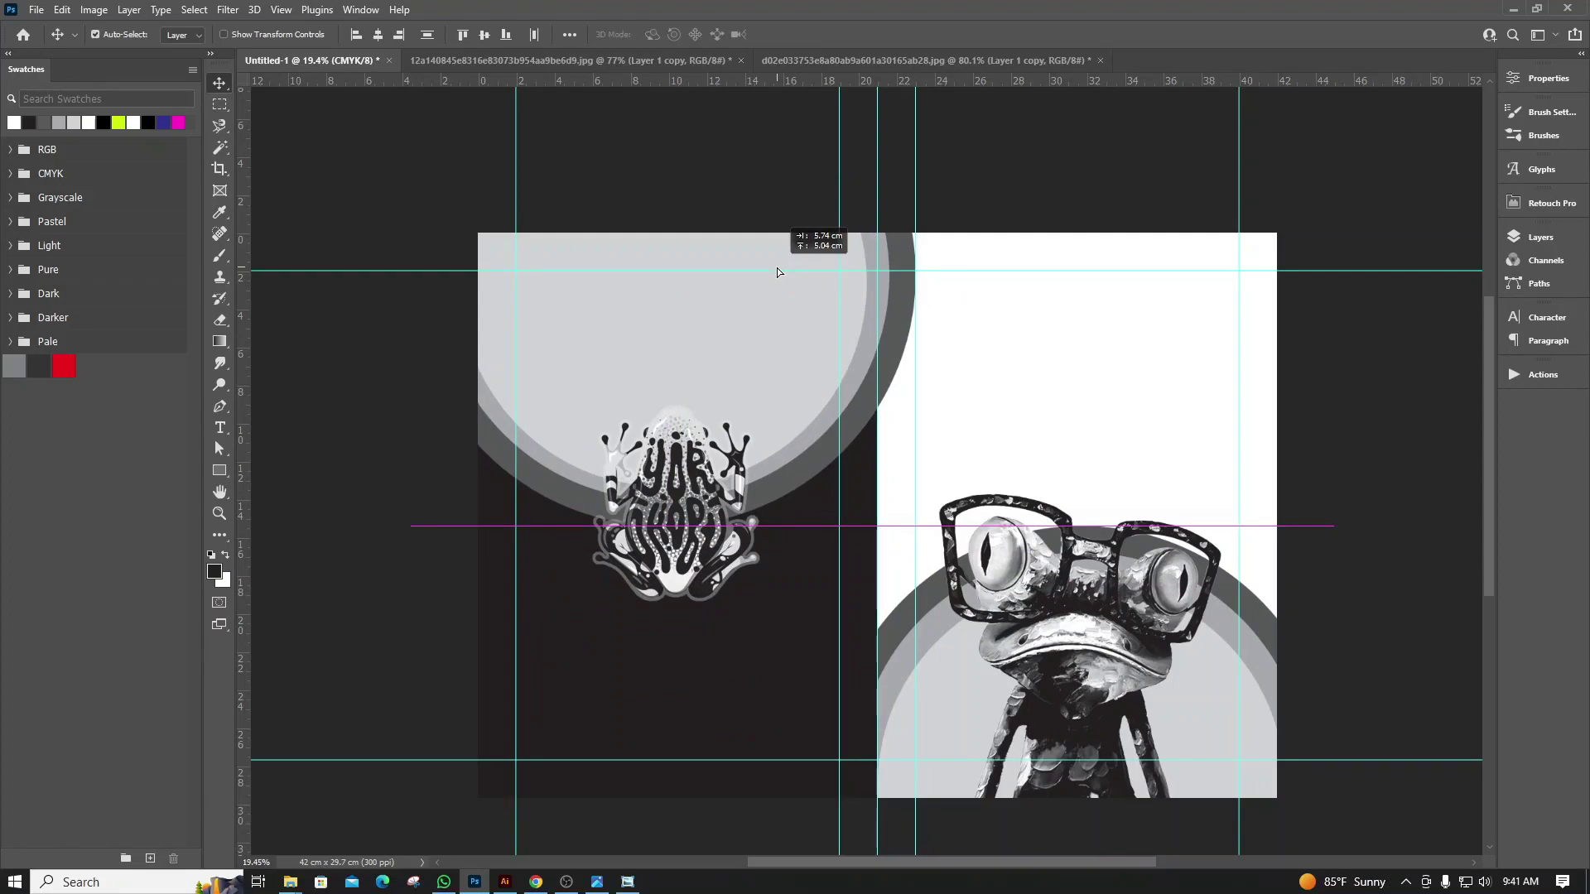
pyautogui.moveTo(777, 268); pyautogui.dragTo(784, 272)
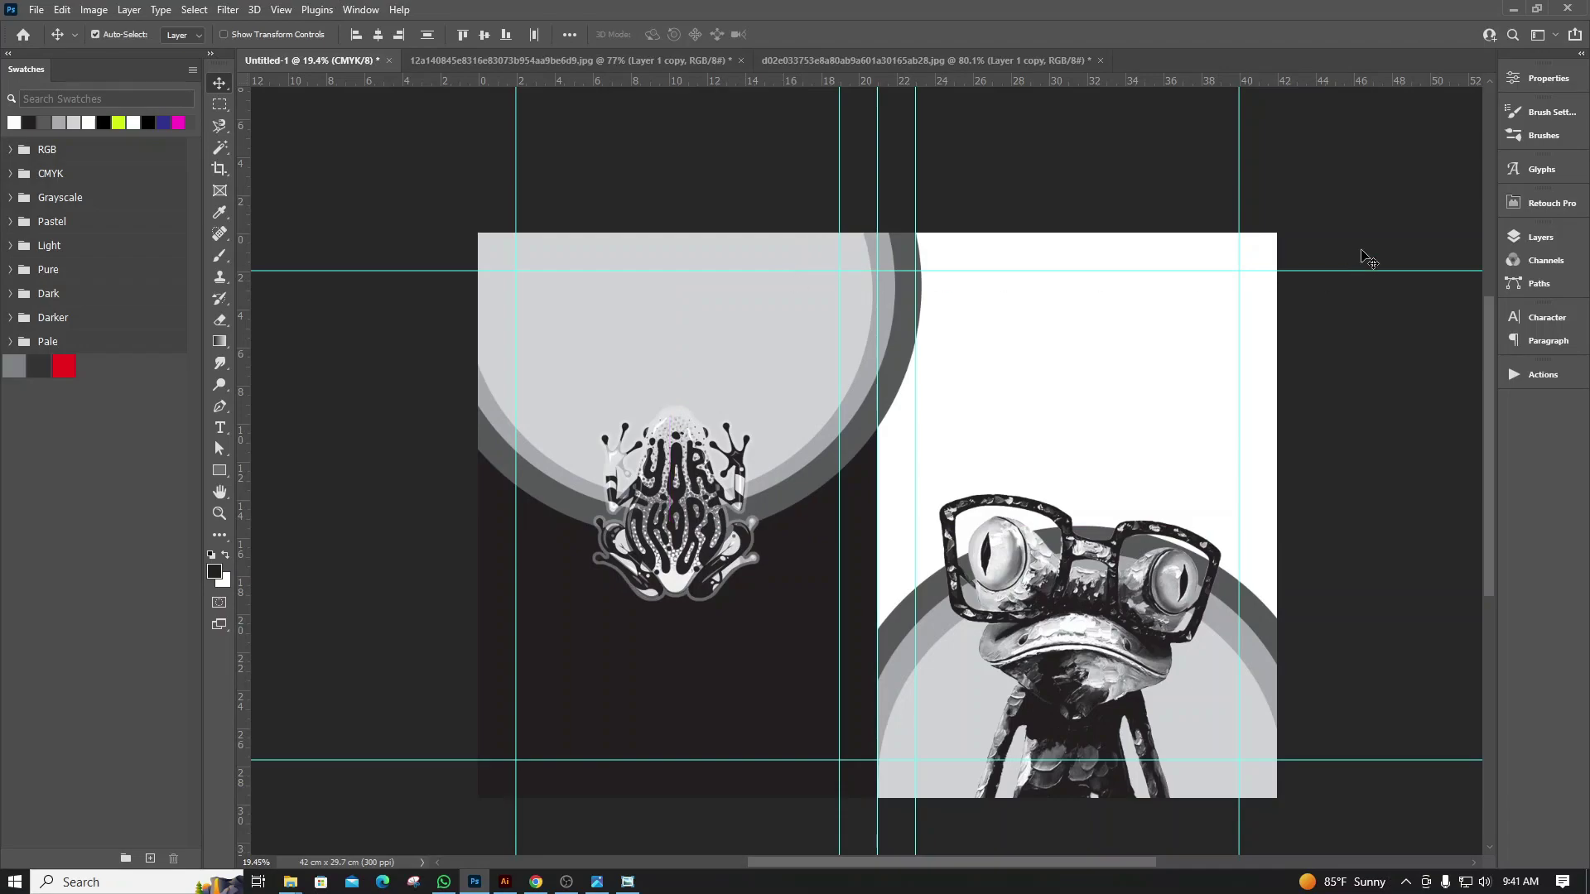
# Clip the three Ellipse 1 copy 3 layers into the dark page background
pyautogui.click(1540, 238)
pyautogui.moveTo(1479, 404); pyautogui.dragTo(1385, 453)
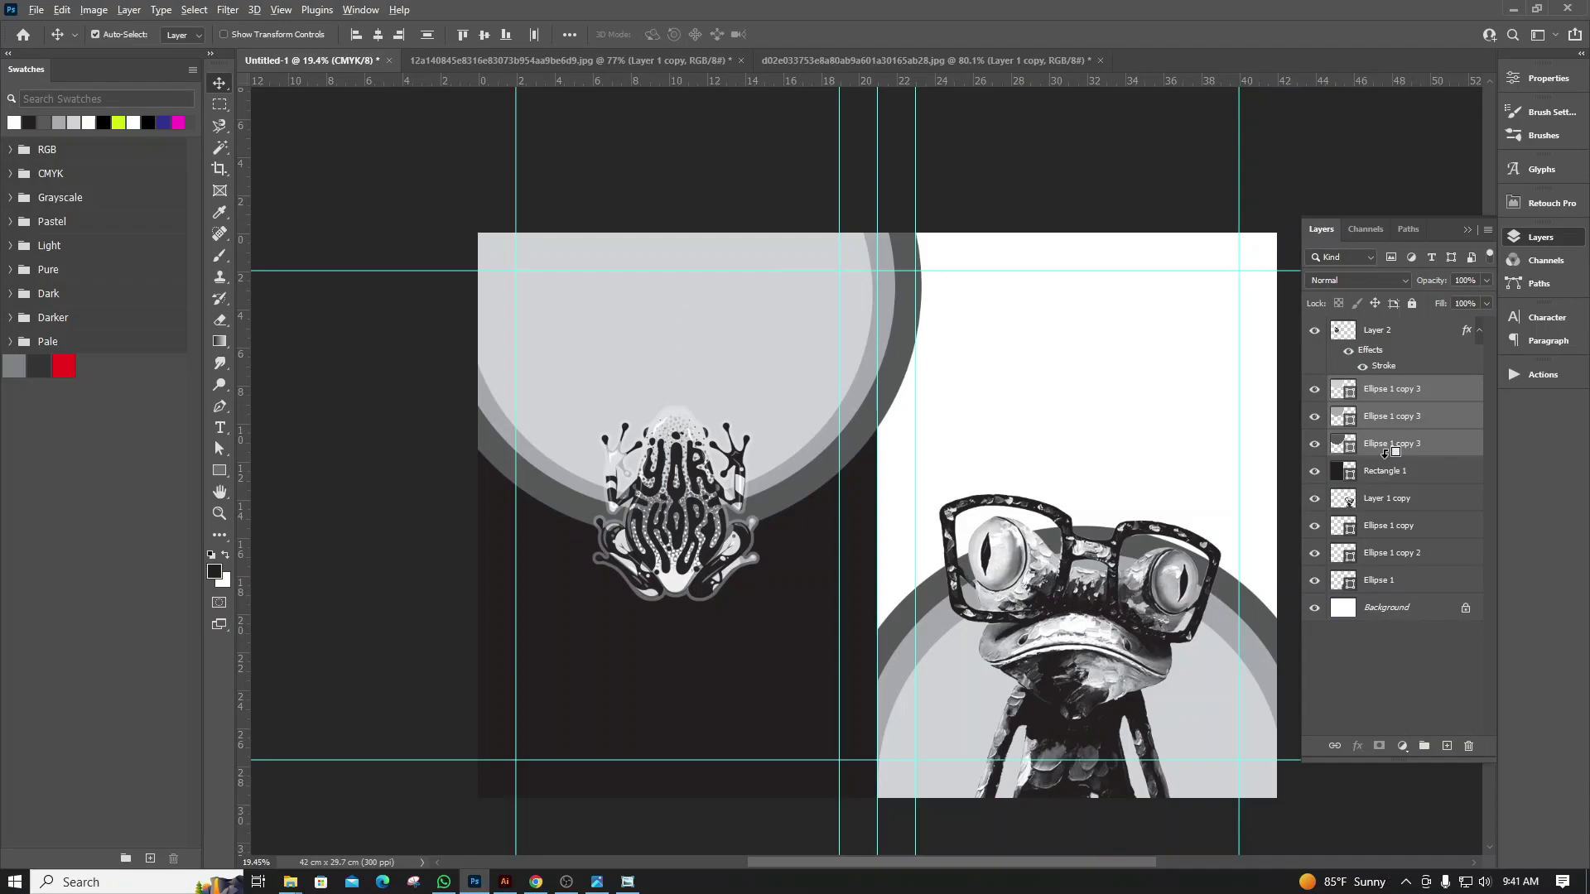
pyautogui.keyDown('alt'); pyautogui.click(1385, 452); pyautogui.keyUp('alt')
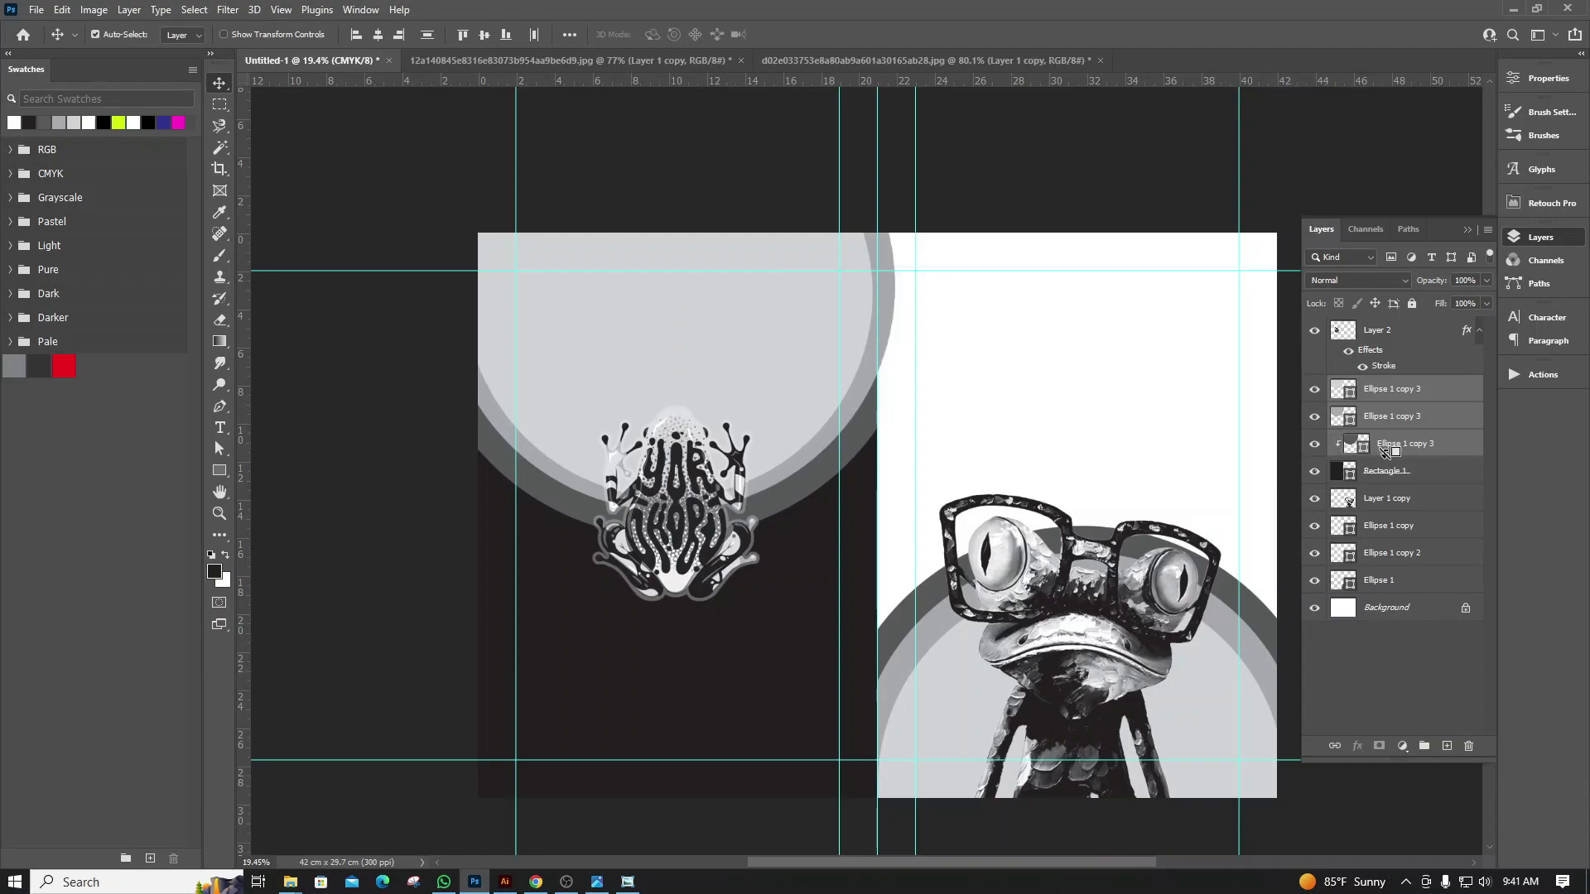
pyautogui.click(1410, 420)
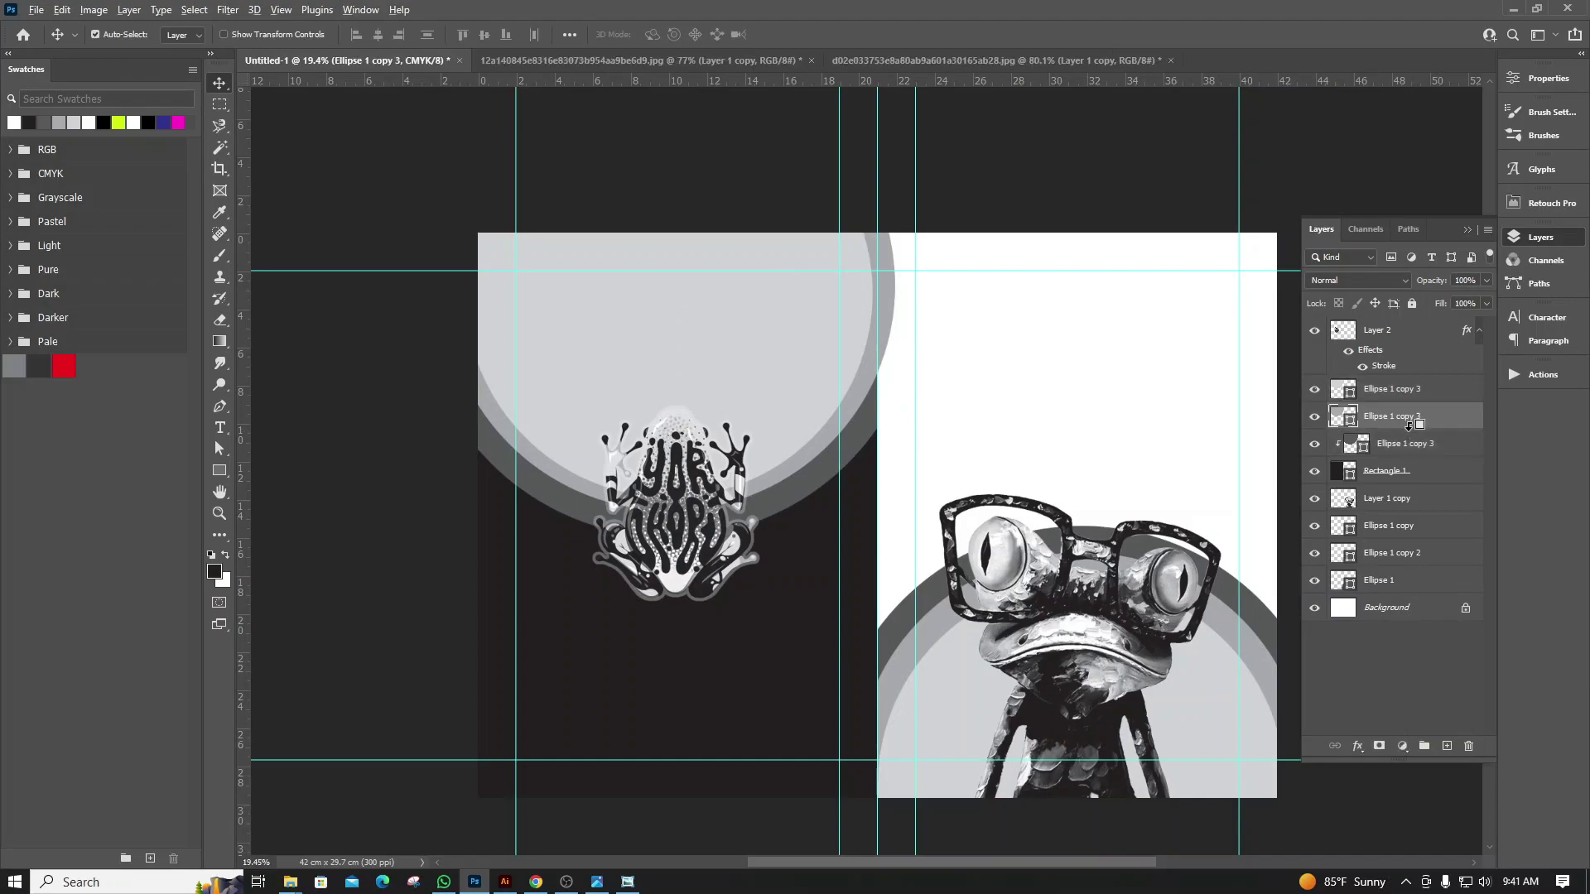
pyautogui.hotkey('ctrl', 'alt', 'g')
pyautogui.moveTo(1408, 389); pyautogui.dragTo(1416, 402)
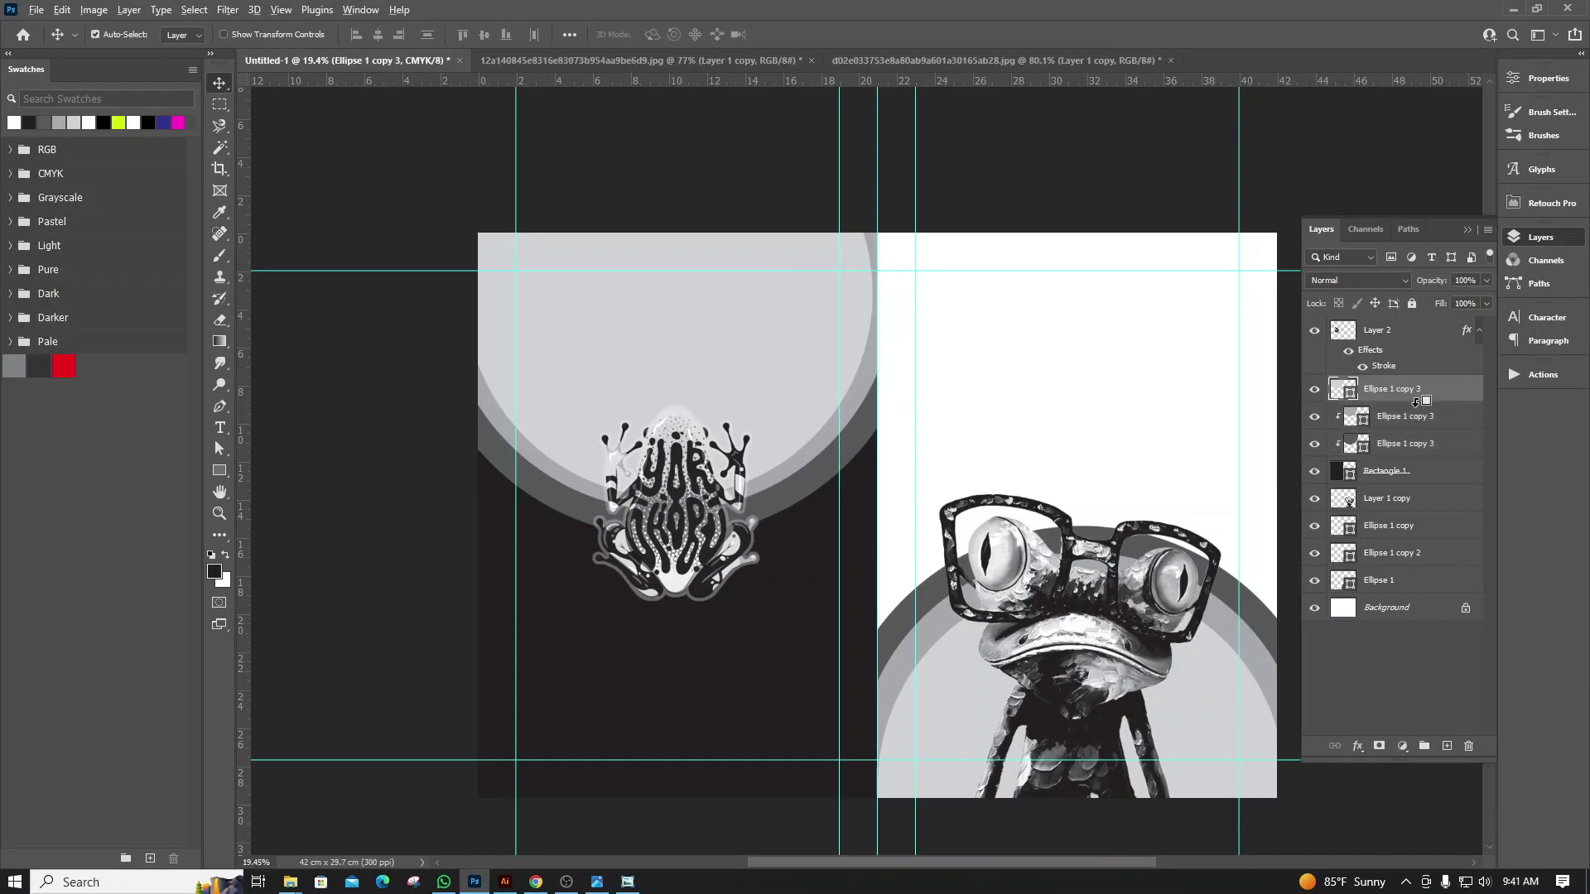
pyautogui.keyDown('alt'); pyautogui.click(1416, 402); pyautogui.keyUp('alt')
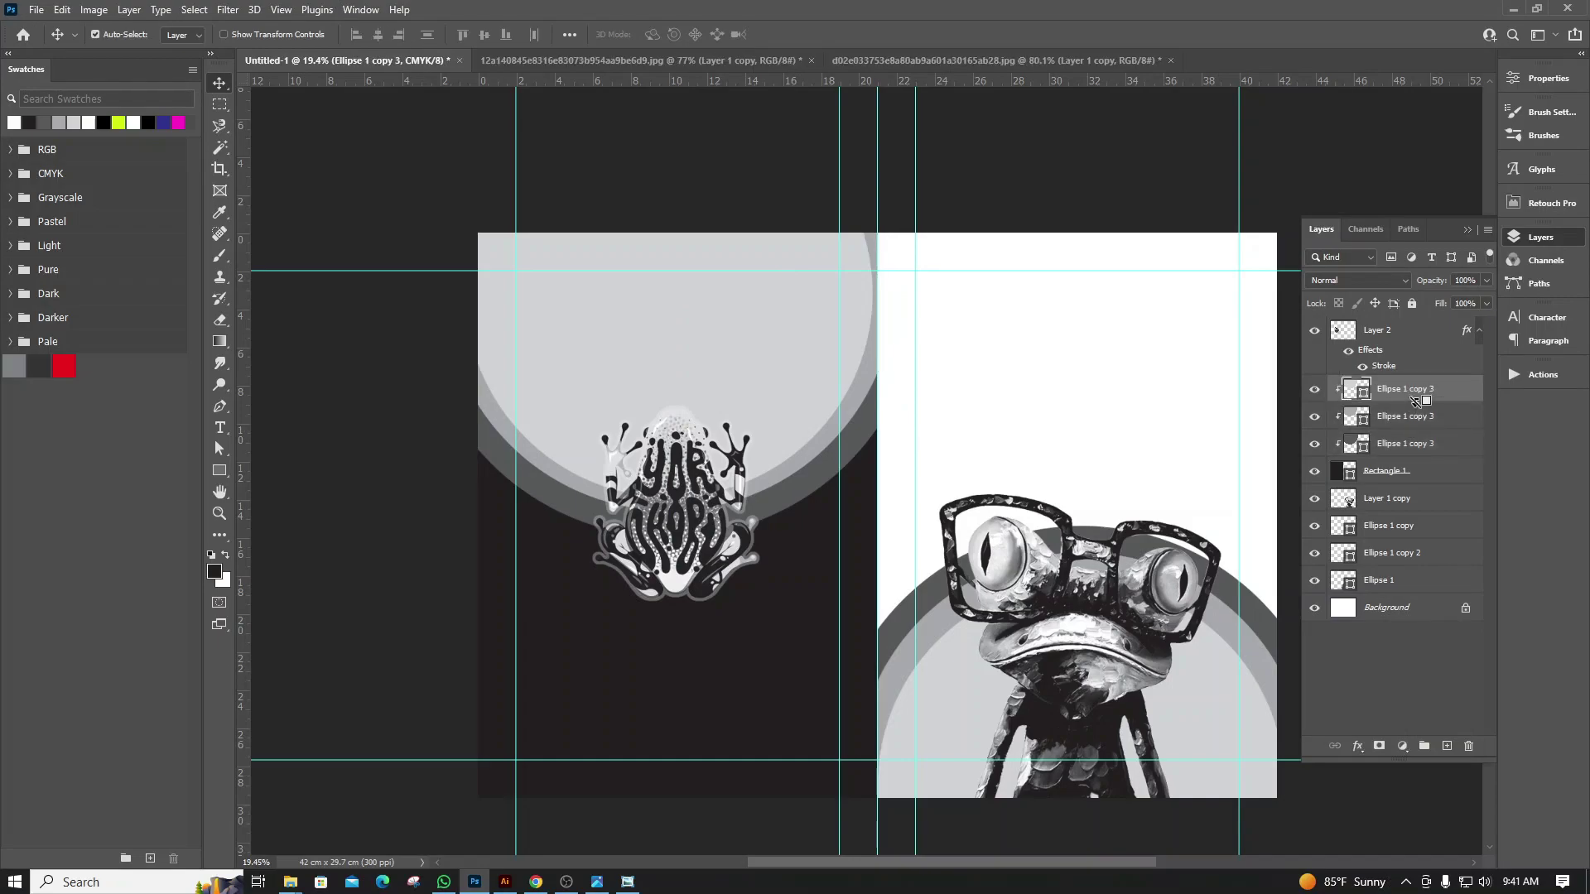
# Scale the three circle layers together to about 107%, then reselect the frog layer
pyautogui.click(1418, 448)
pyautogui.keyDown('shift'); pyautogui.click(1418, 394); pyautogui.keyUp('shift')
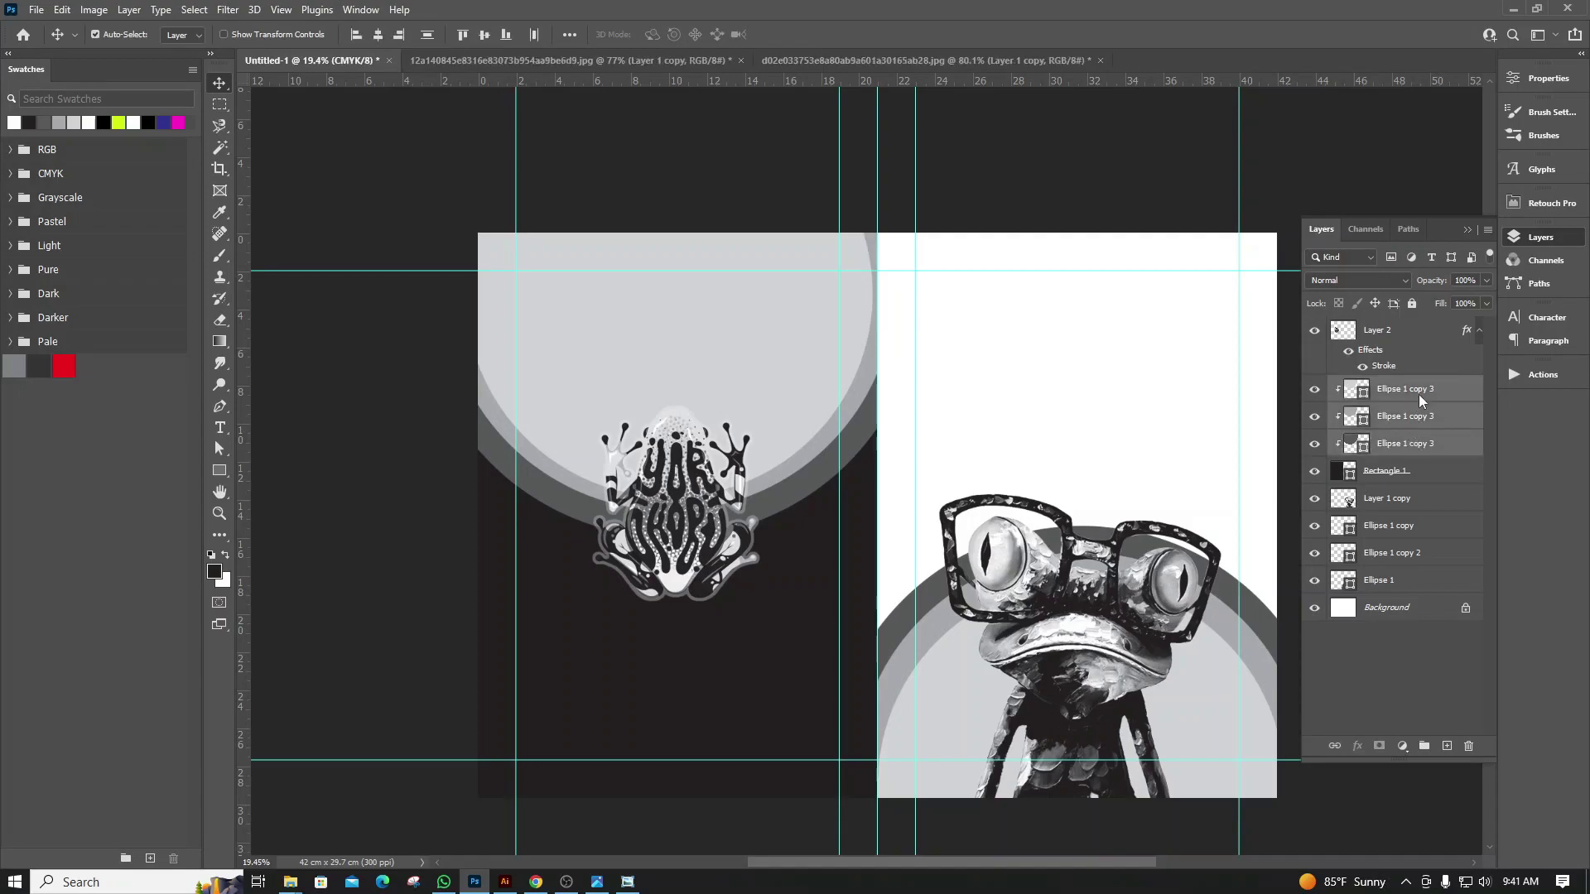
pyautogui.hotkey('ctrl', 't')
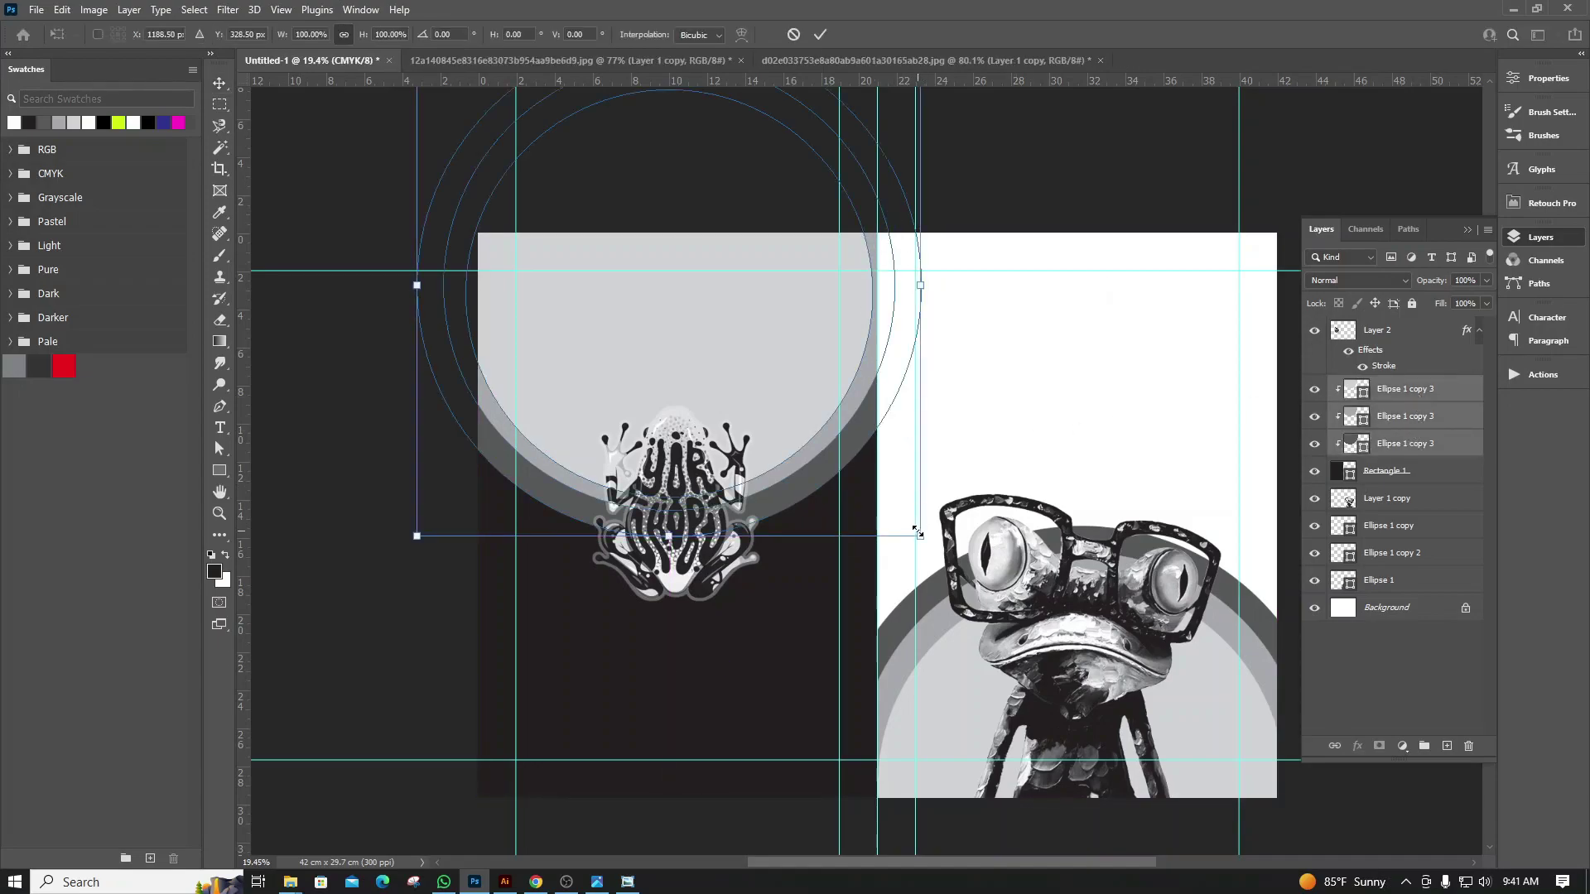
pyautogui.moveTo(920, 534); pyautogui.dragTo(939, 554)
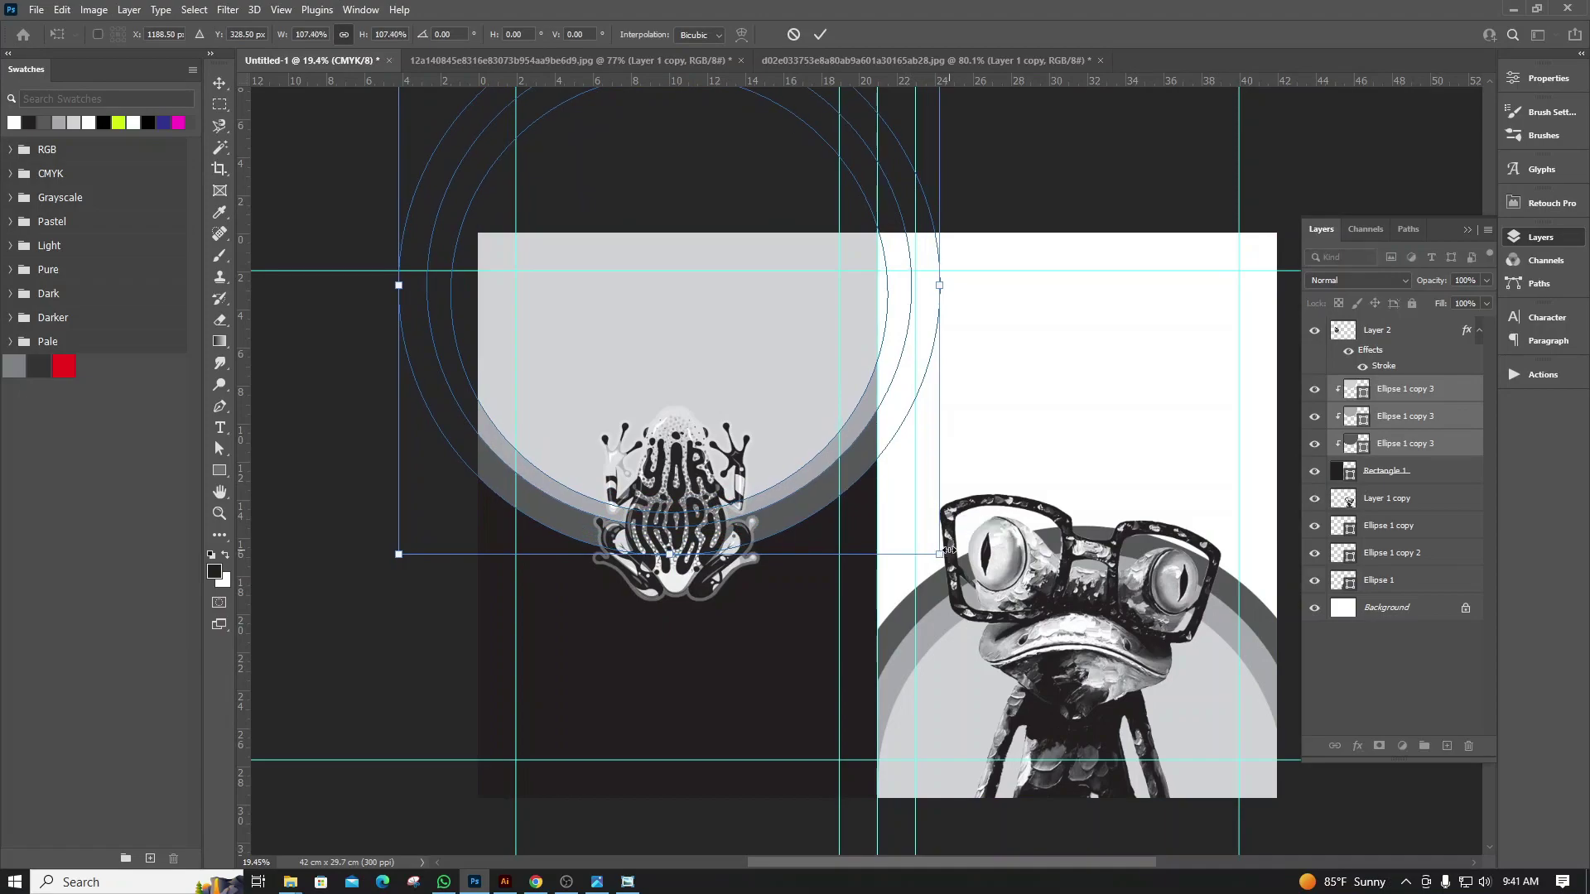
pyautogui.press('Return')
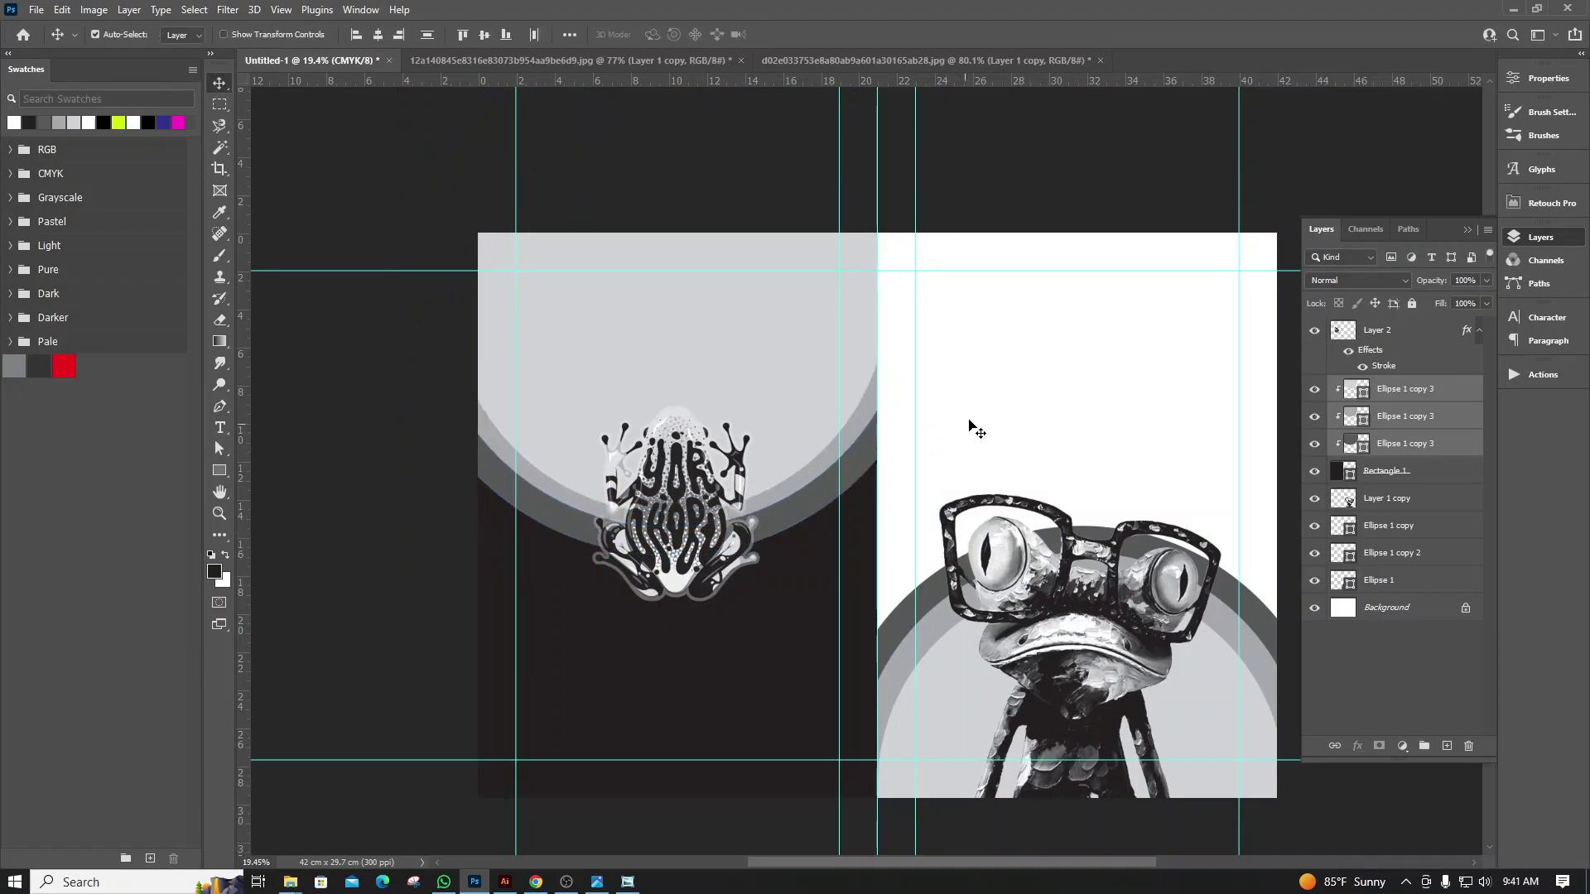
pyautogui.click(879, 495)
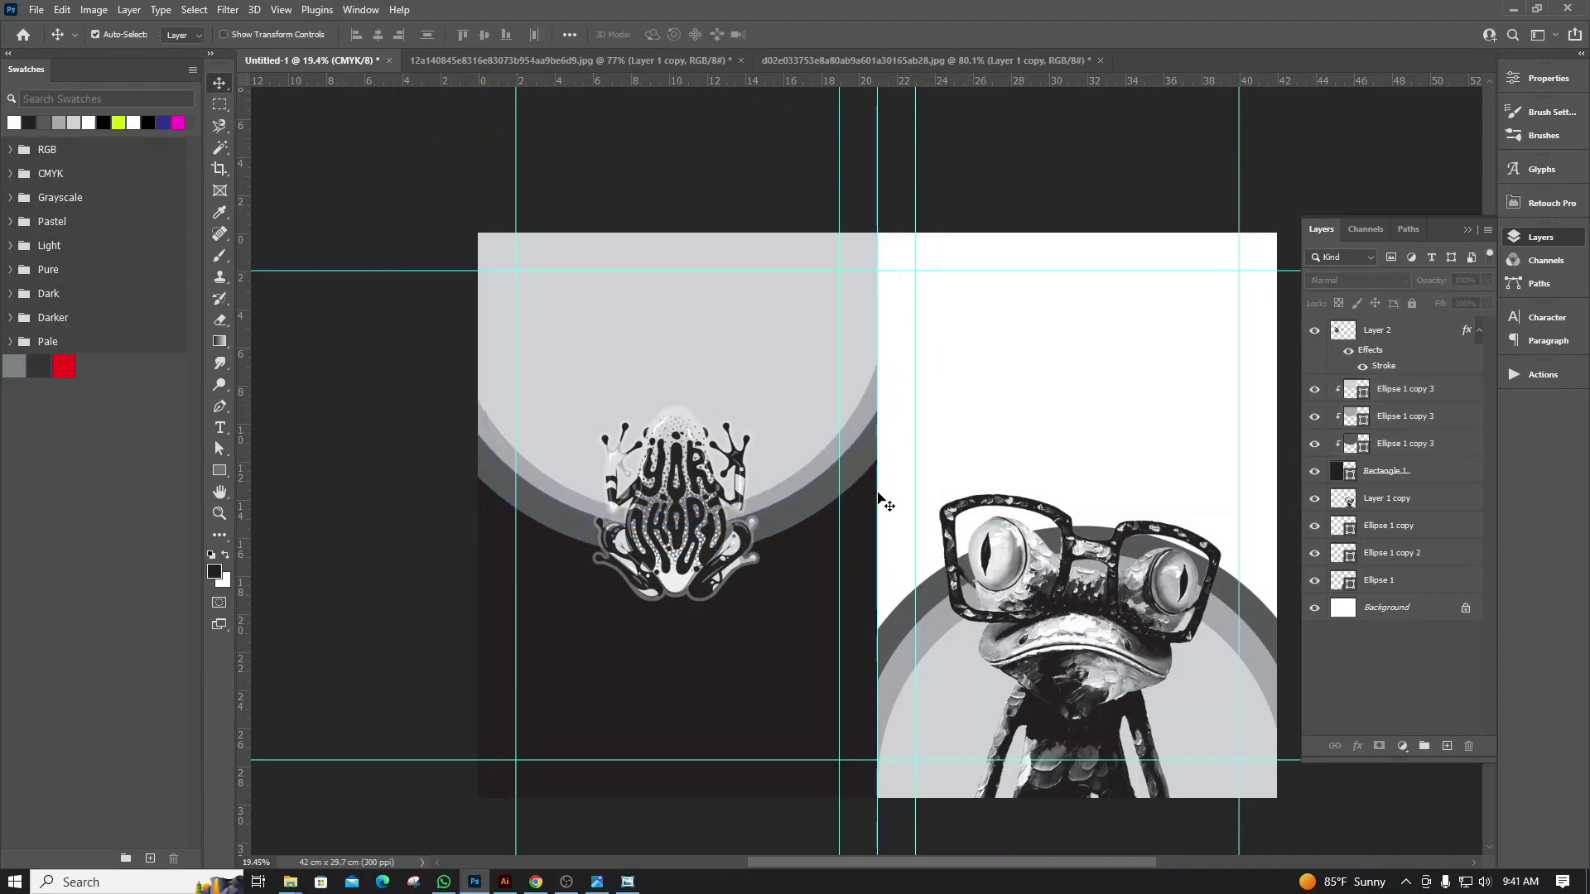
pyautogui.click(679, 520)
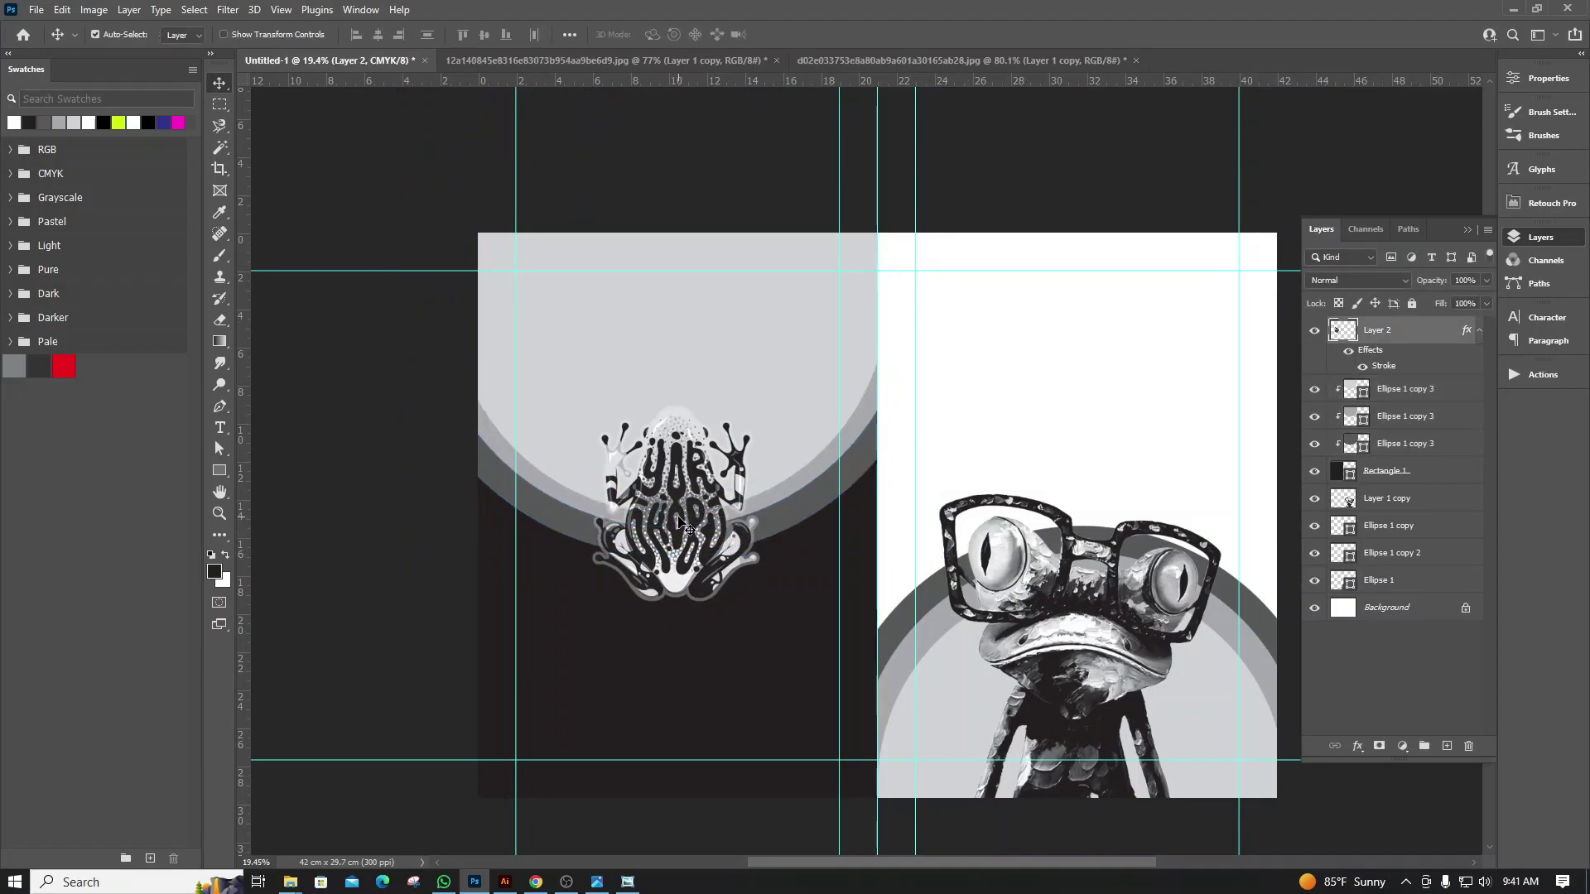
# Change the frog's stroke to 100% opacity and near-black #231f20 sampled from the canvas
pyautogui.doubleClick(1383, 368)
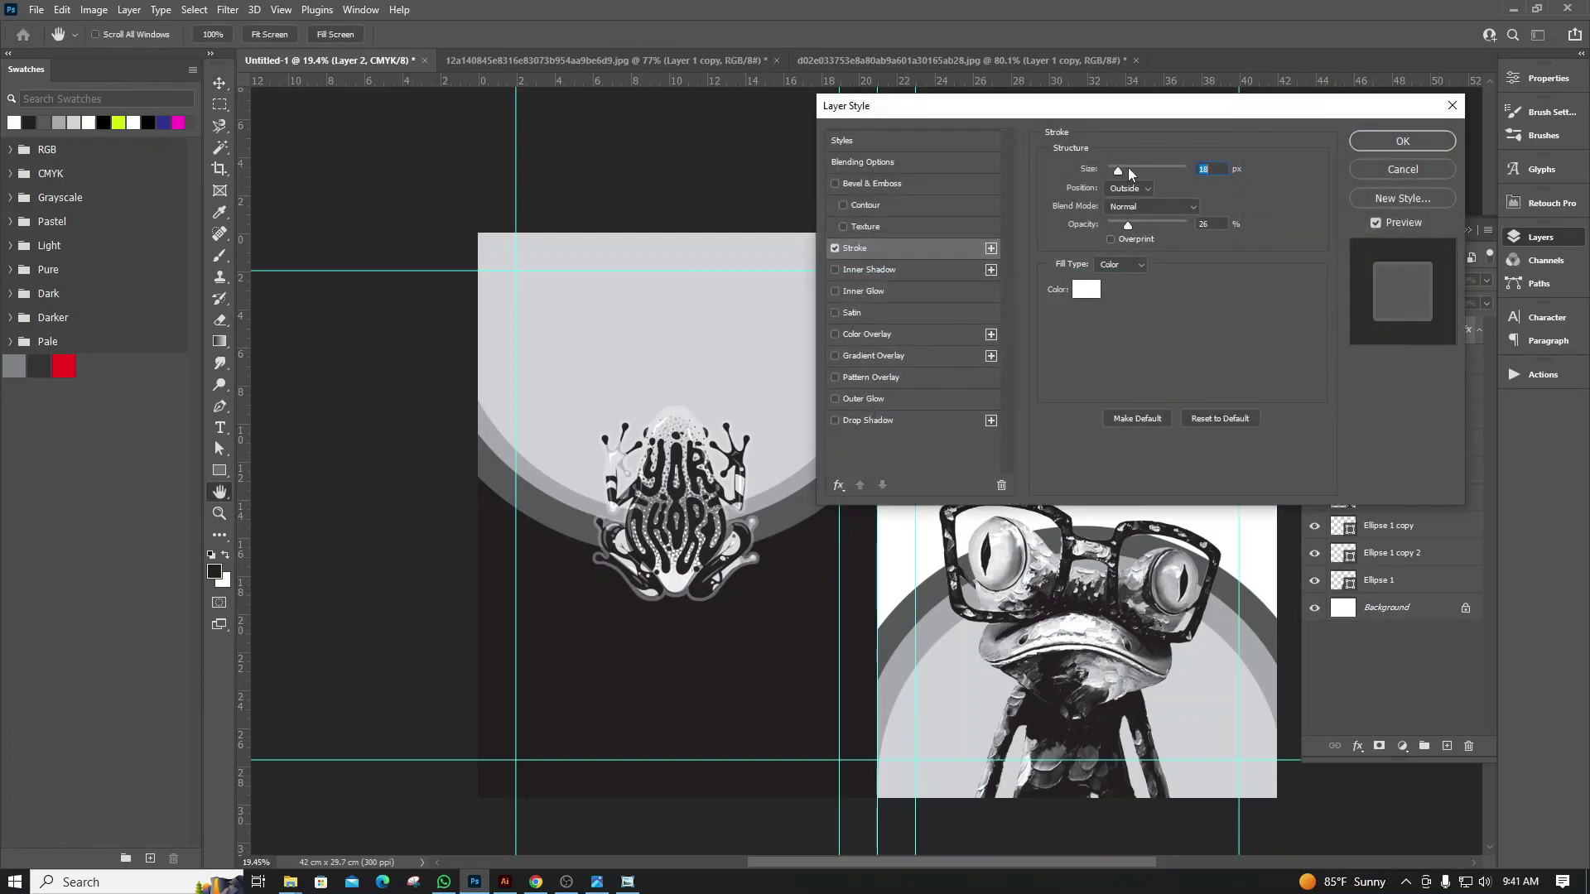
pyautogui.moveTo(1129, 224); pyautogui.dragTo(1203, 223)
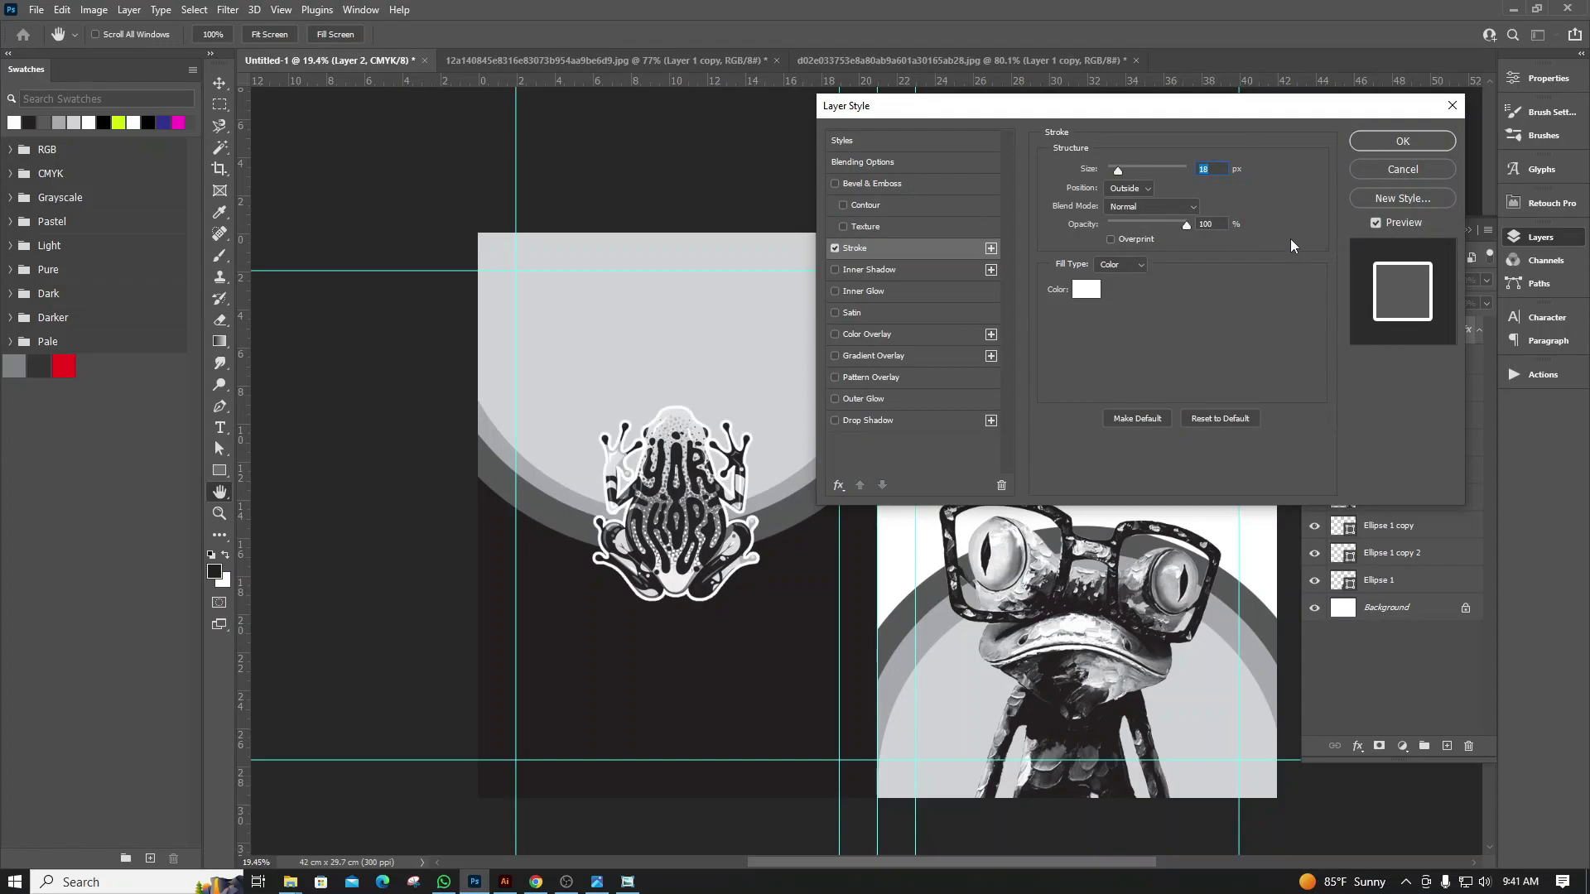
pyautogui.click(1085, 289)
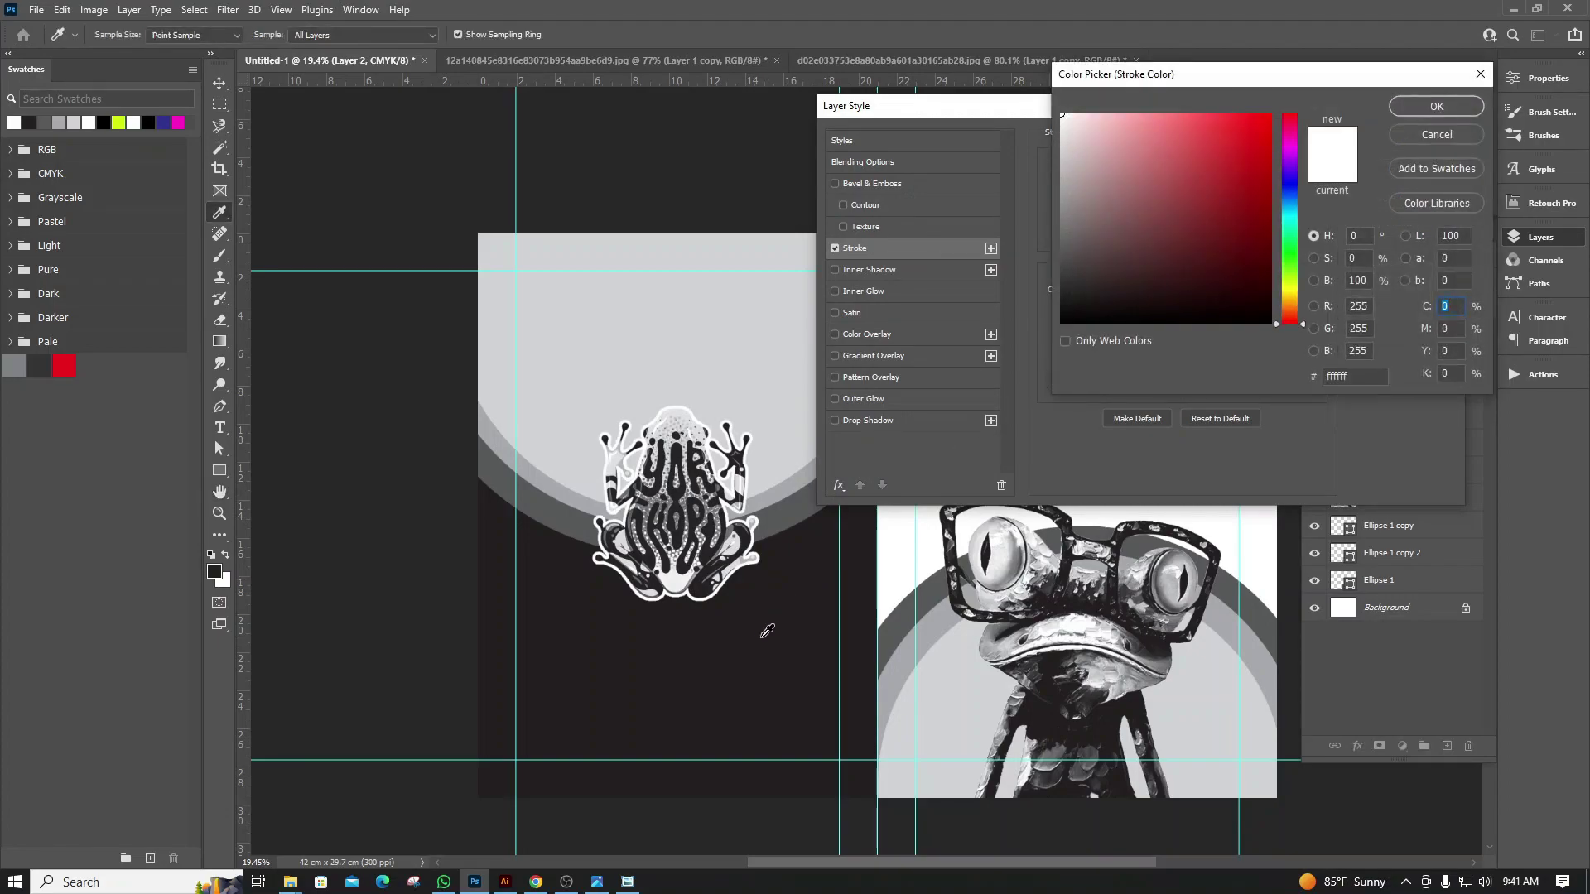
pyautogui.click(759, 640)
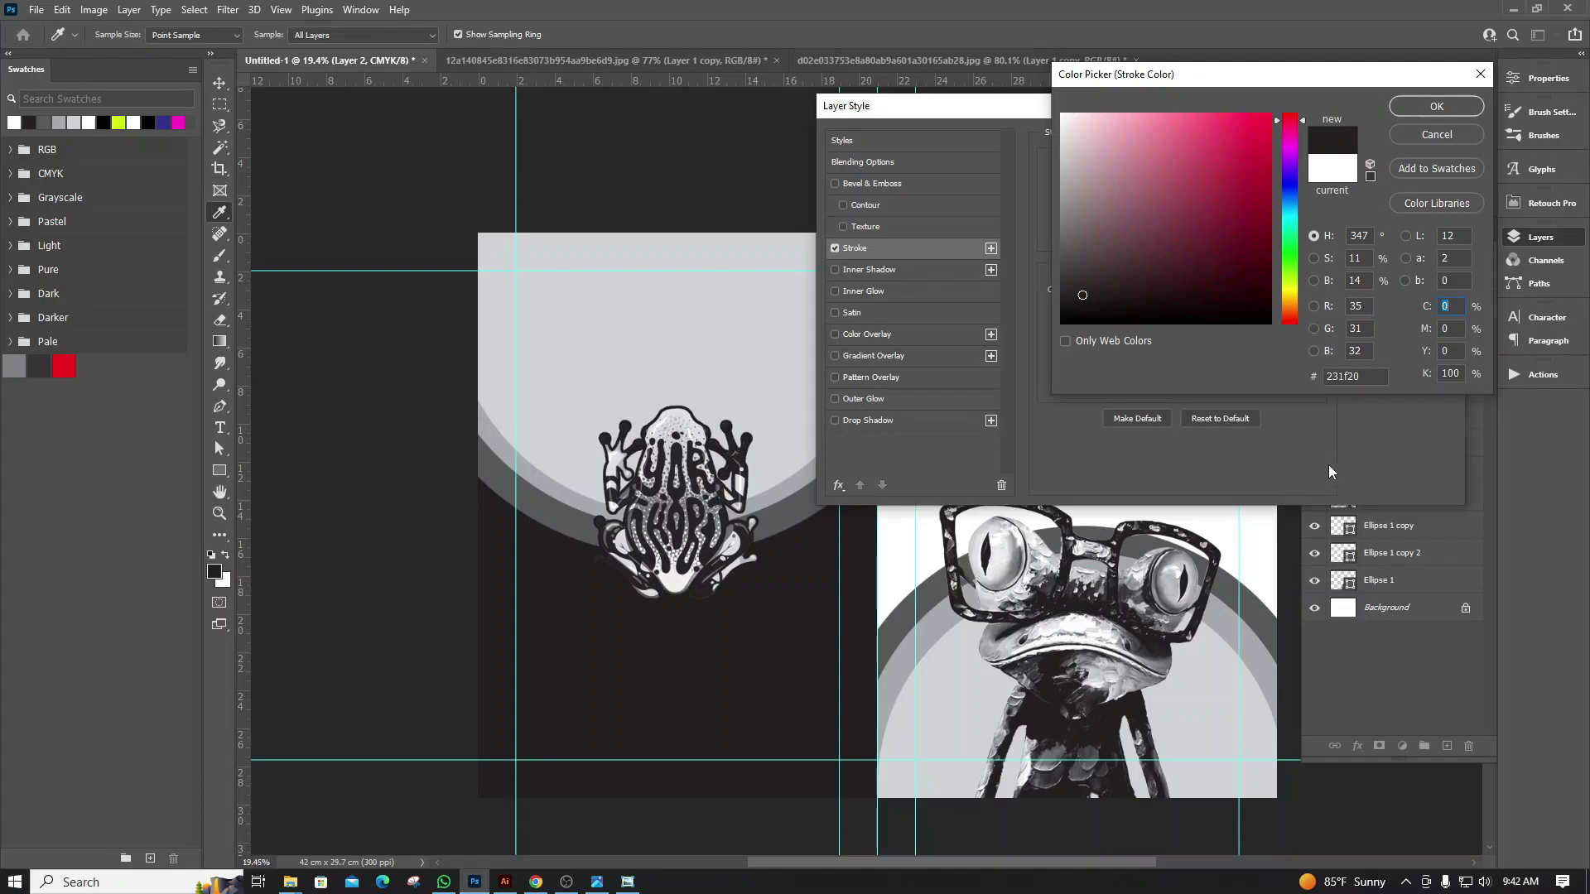
pyautogui.click(1435, 106)
pyautogui.click(1400, 141)
pyautogui.scroll(6, 677, 485)
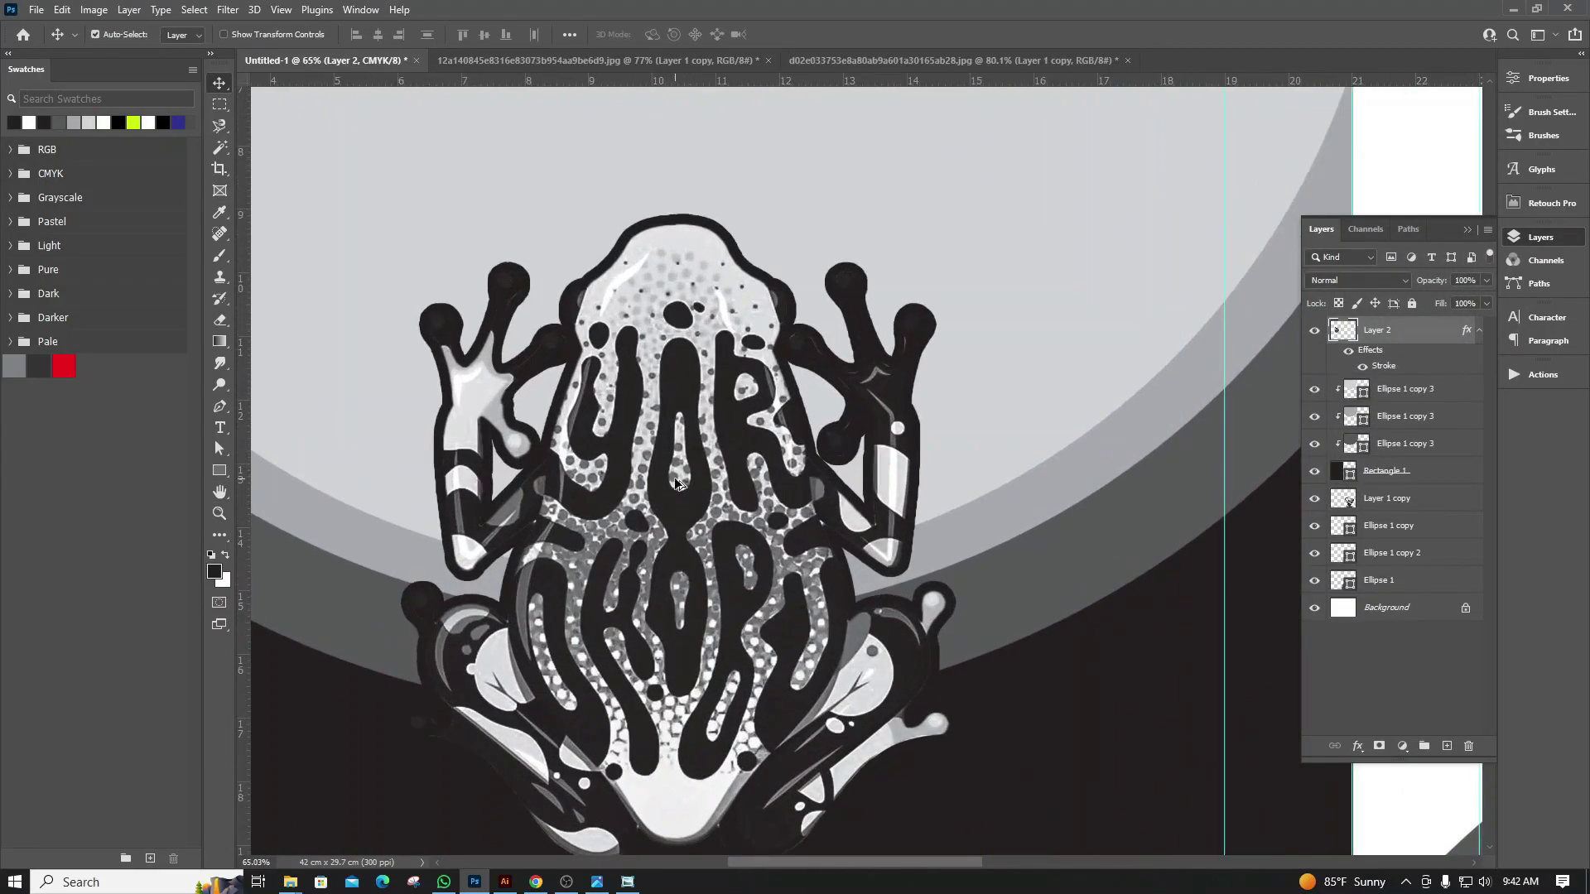
pyautogui.scroll(-1, 677, 484)
pyautogui.scroll(-1, 683, 472)
pyautogui.scroll(-1, 688, 455)
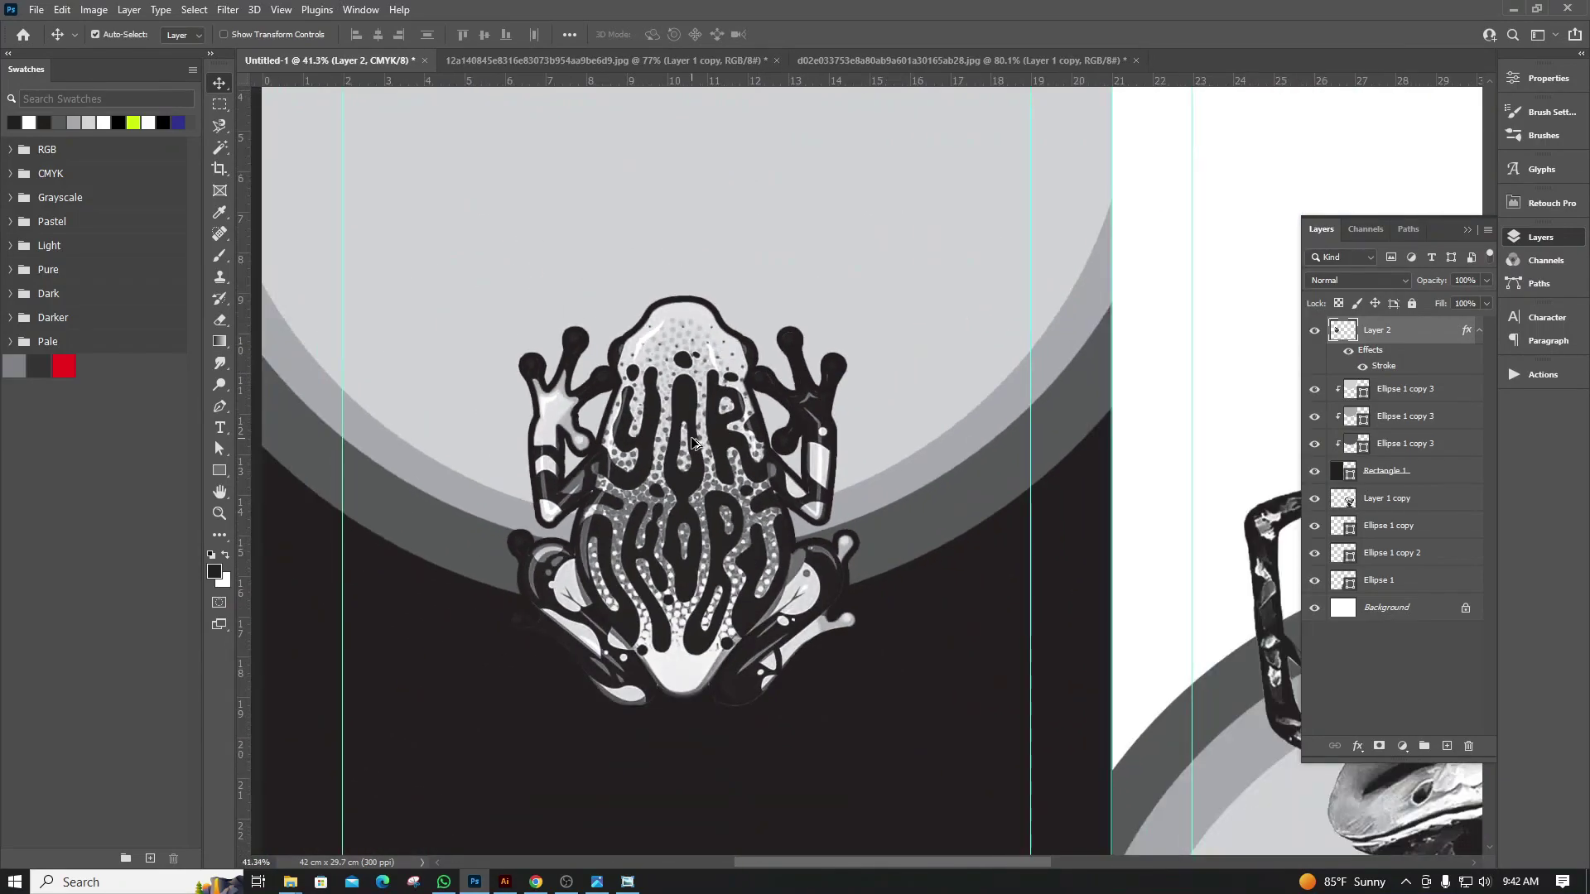
pyautogui.scroll(-1, 692, 443)
pyautogui.scroll(-1, 693, 443)
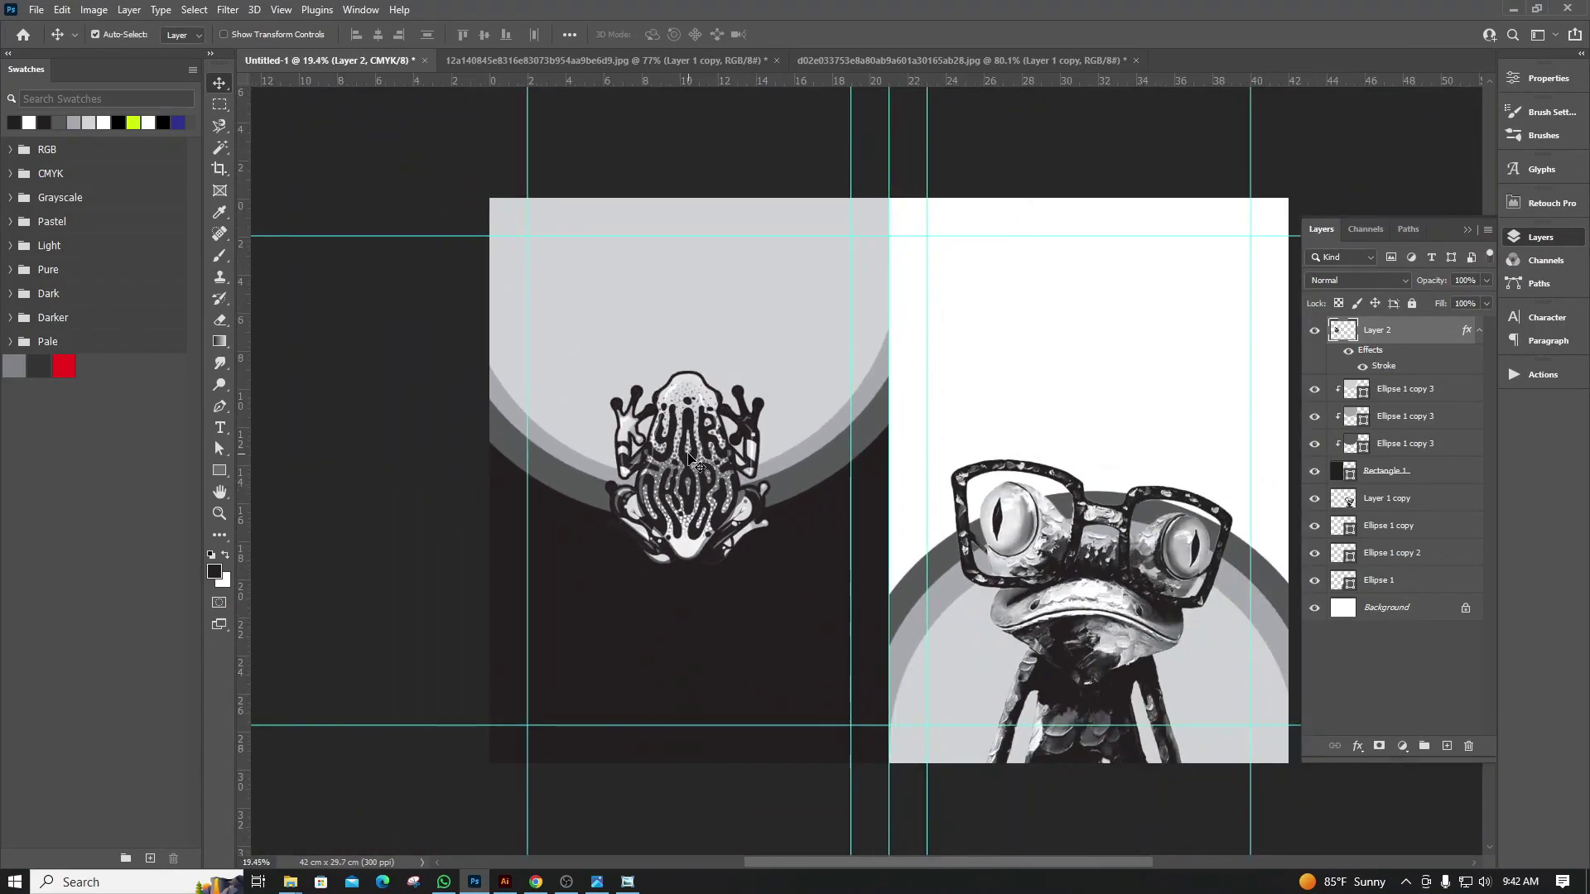
# Drag the typographic frog up, then settle it slightly lower on the left page
pyautogui.moveTo(688, 470)
pyautogui.mouseDown()
pyautogui.moveTo(704, 406)
pyautogui.moveTo(712, 450)
pyautogui.moveTo(712, 435)
pyautogui.mouseUp()
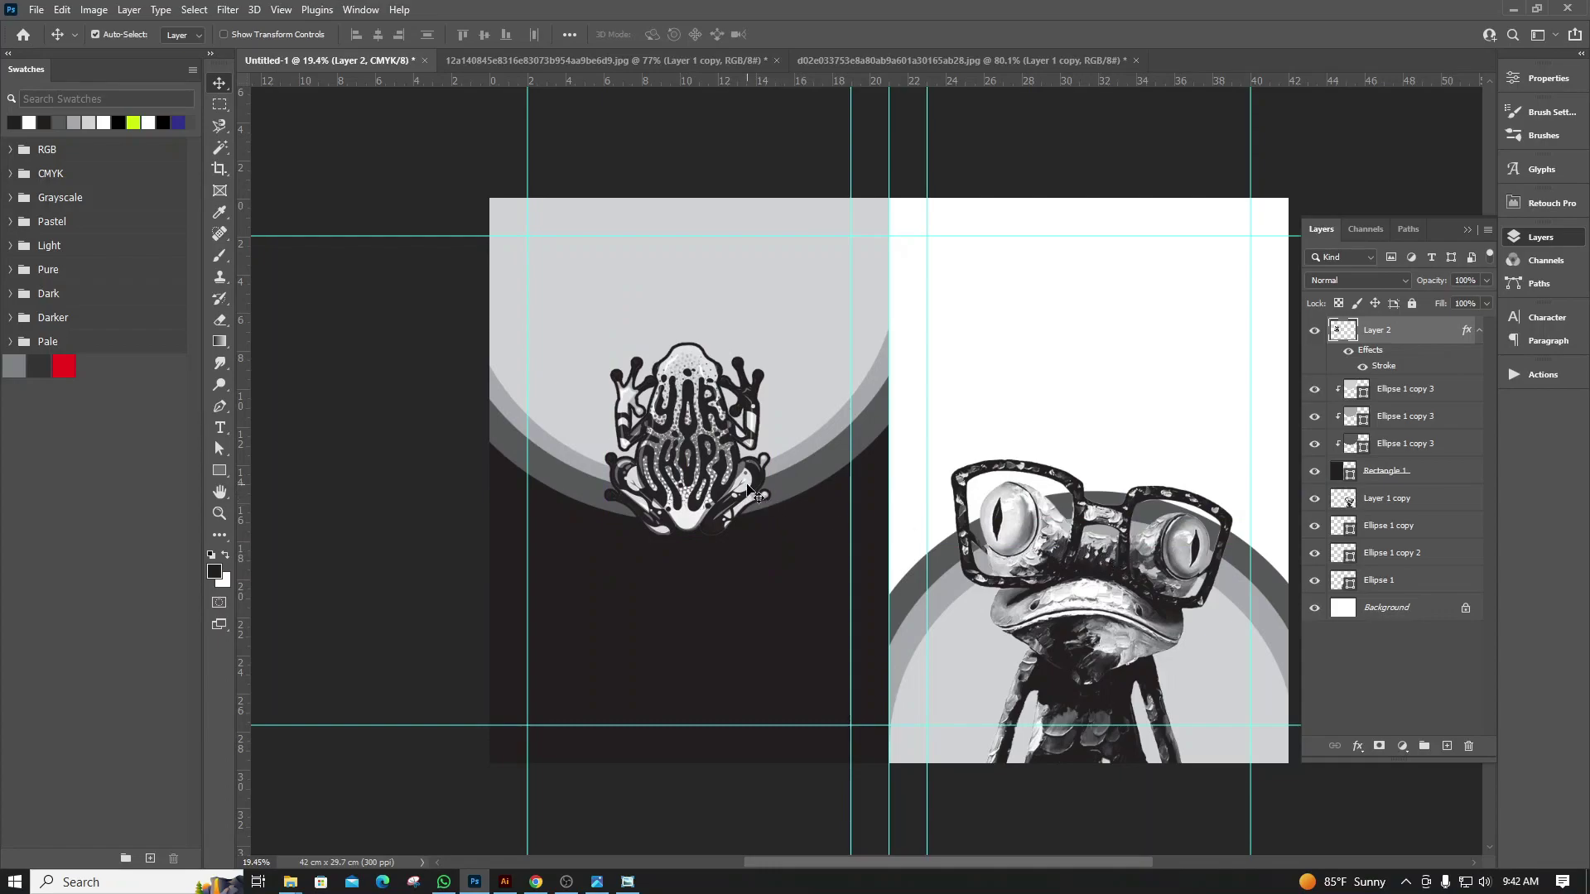
pyautogui.moveTo(730, 491); pyautogui.dragTo(729, 488)
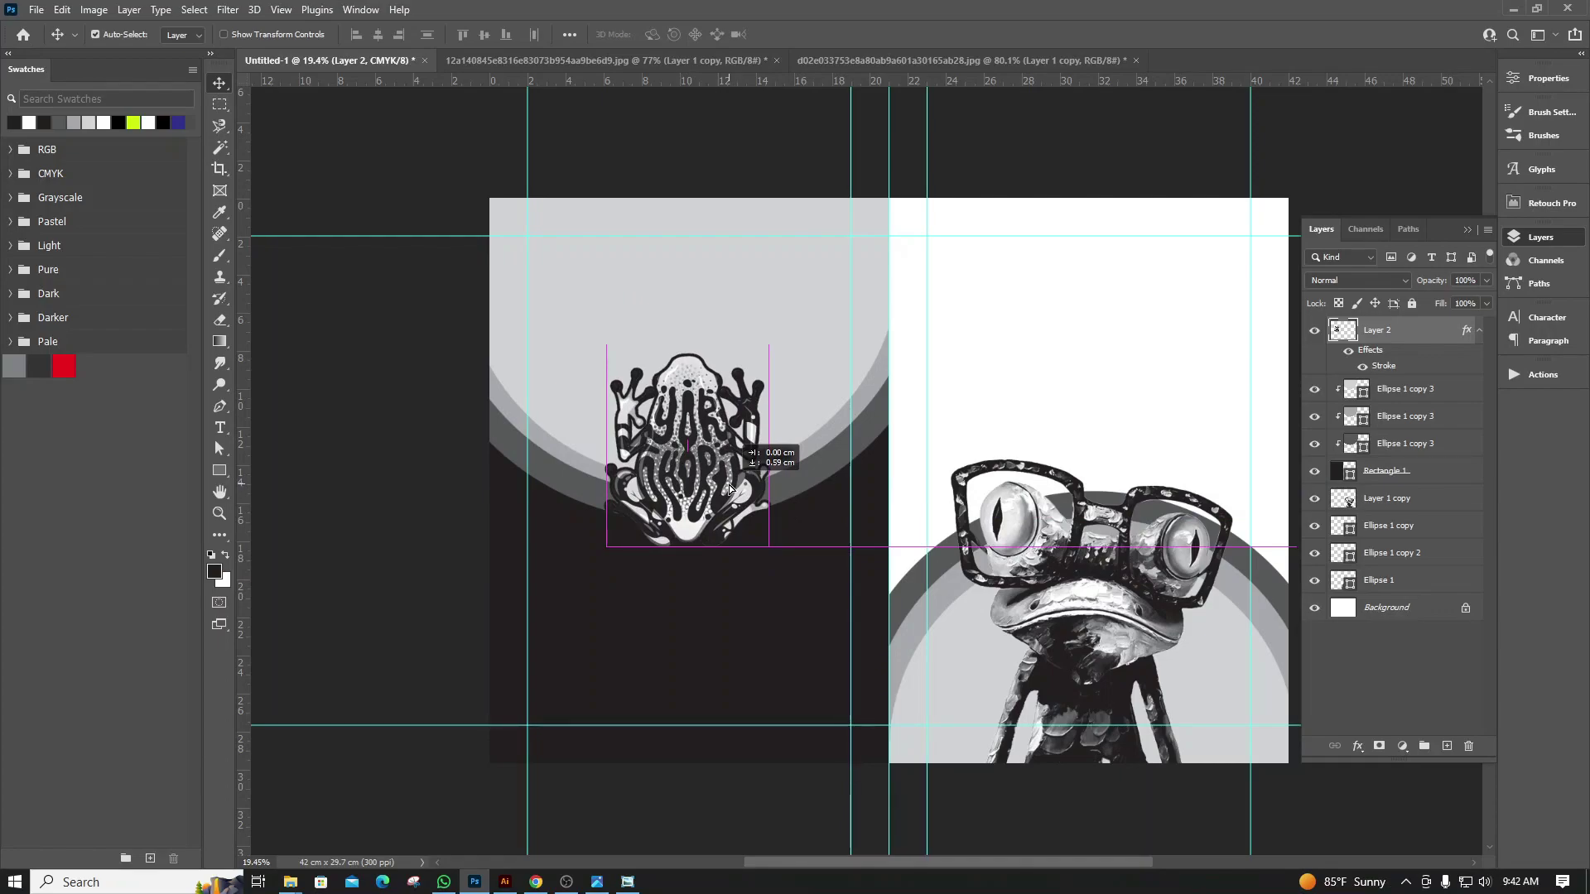
pyautogui.moveTo(729, 484); pyautogui.dragTo(721, 514)
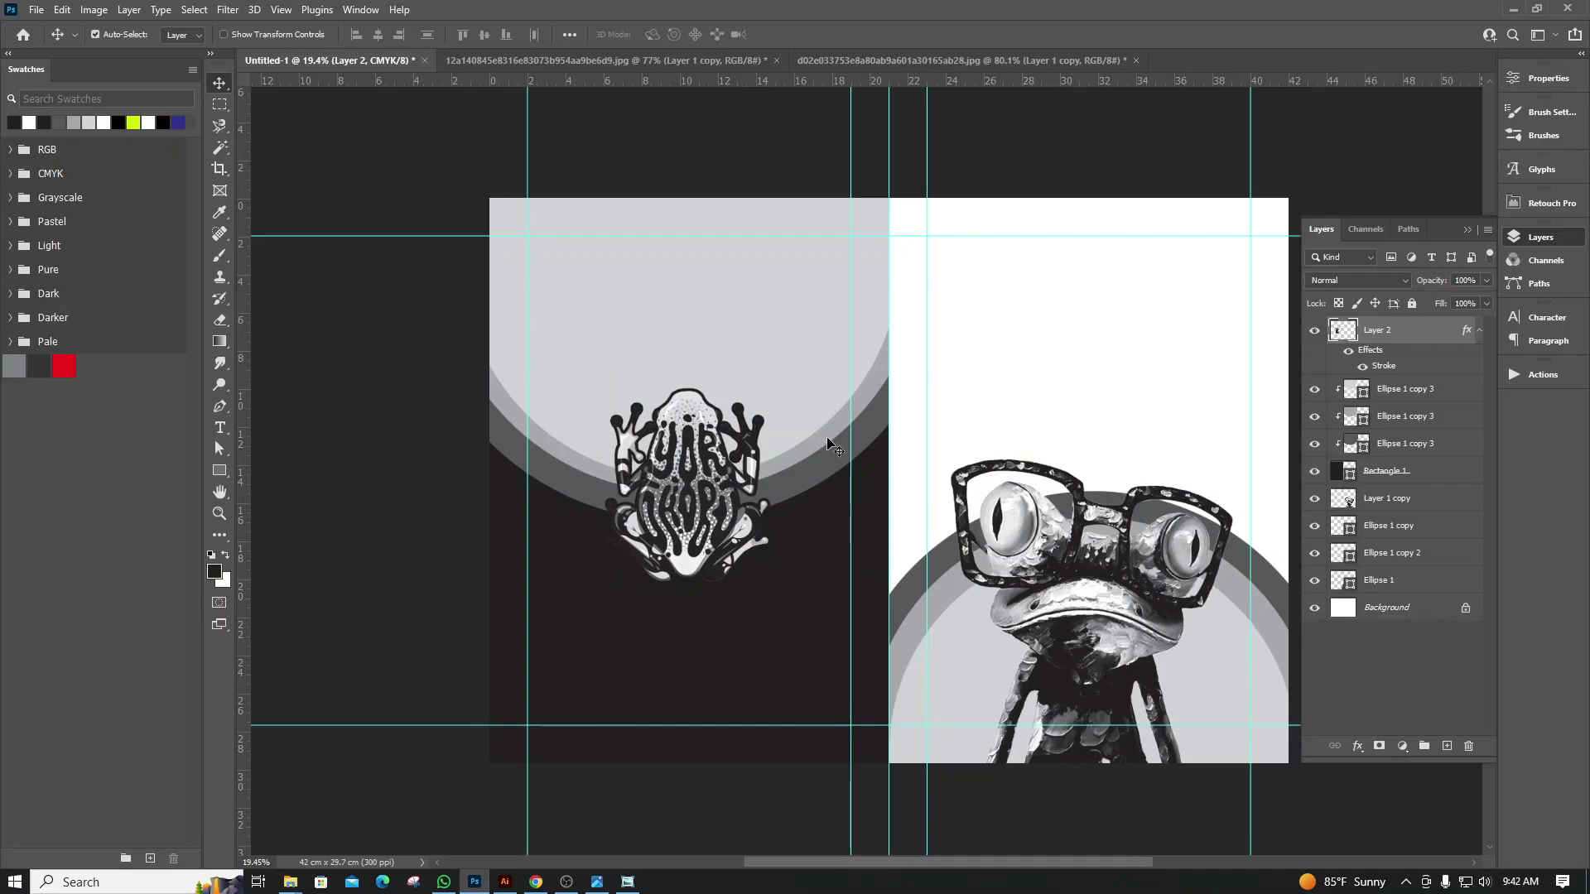
# Select the three circle layers and transform them down to frame the frog
pyautogui.click(1398, 388)
pyautogui.keyDown('shift'); pyautogui.click(1399, 443); pyautogui.keyUp('shift')
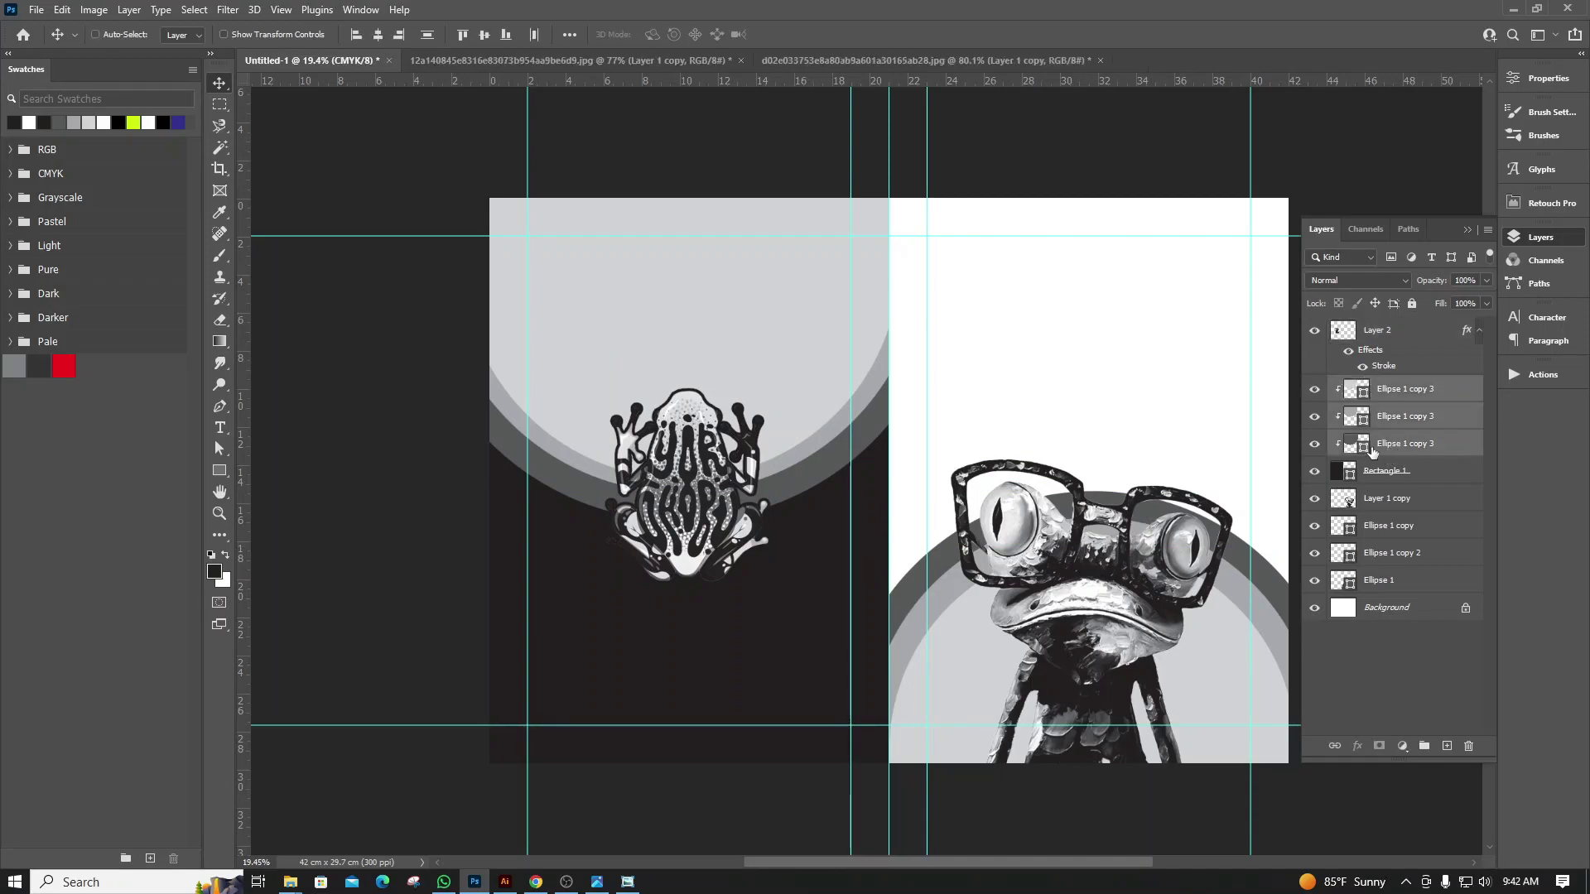
pyautogui.hotkey('ctrl', 't')
pyautogui.moveTo(782, 323)
pyautogui.mouseDown()
pyautogui.moveTo(619, 542)
pyautogui.moveTo(790, 546)
pyautogui.mouseUp()
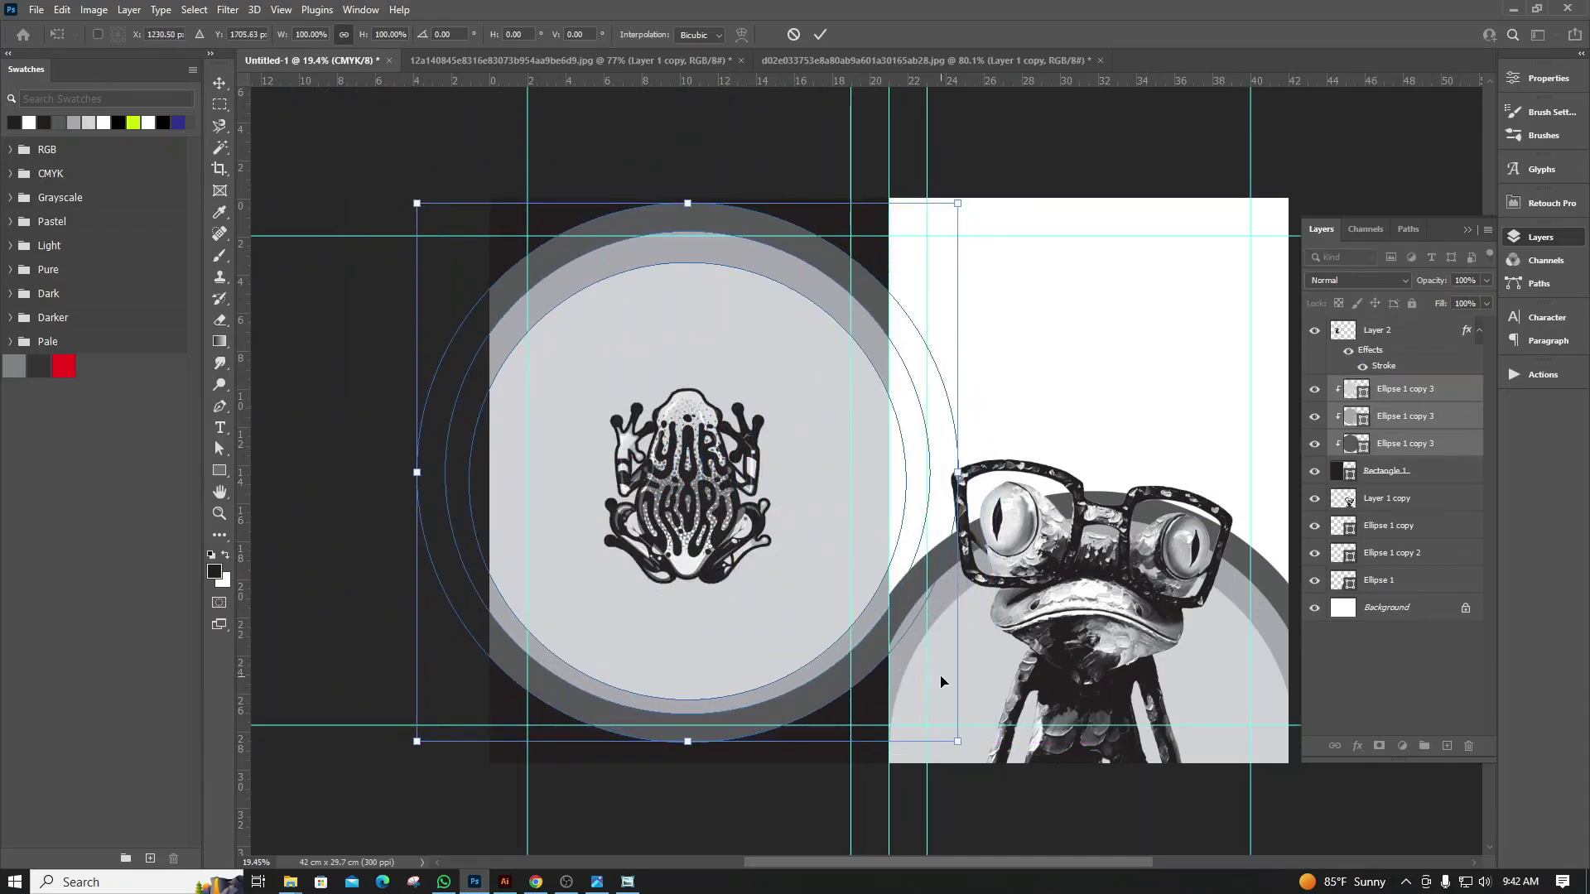
pyautogui.moveTo(958, 207); pyautogui.dragTo(792, 488)
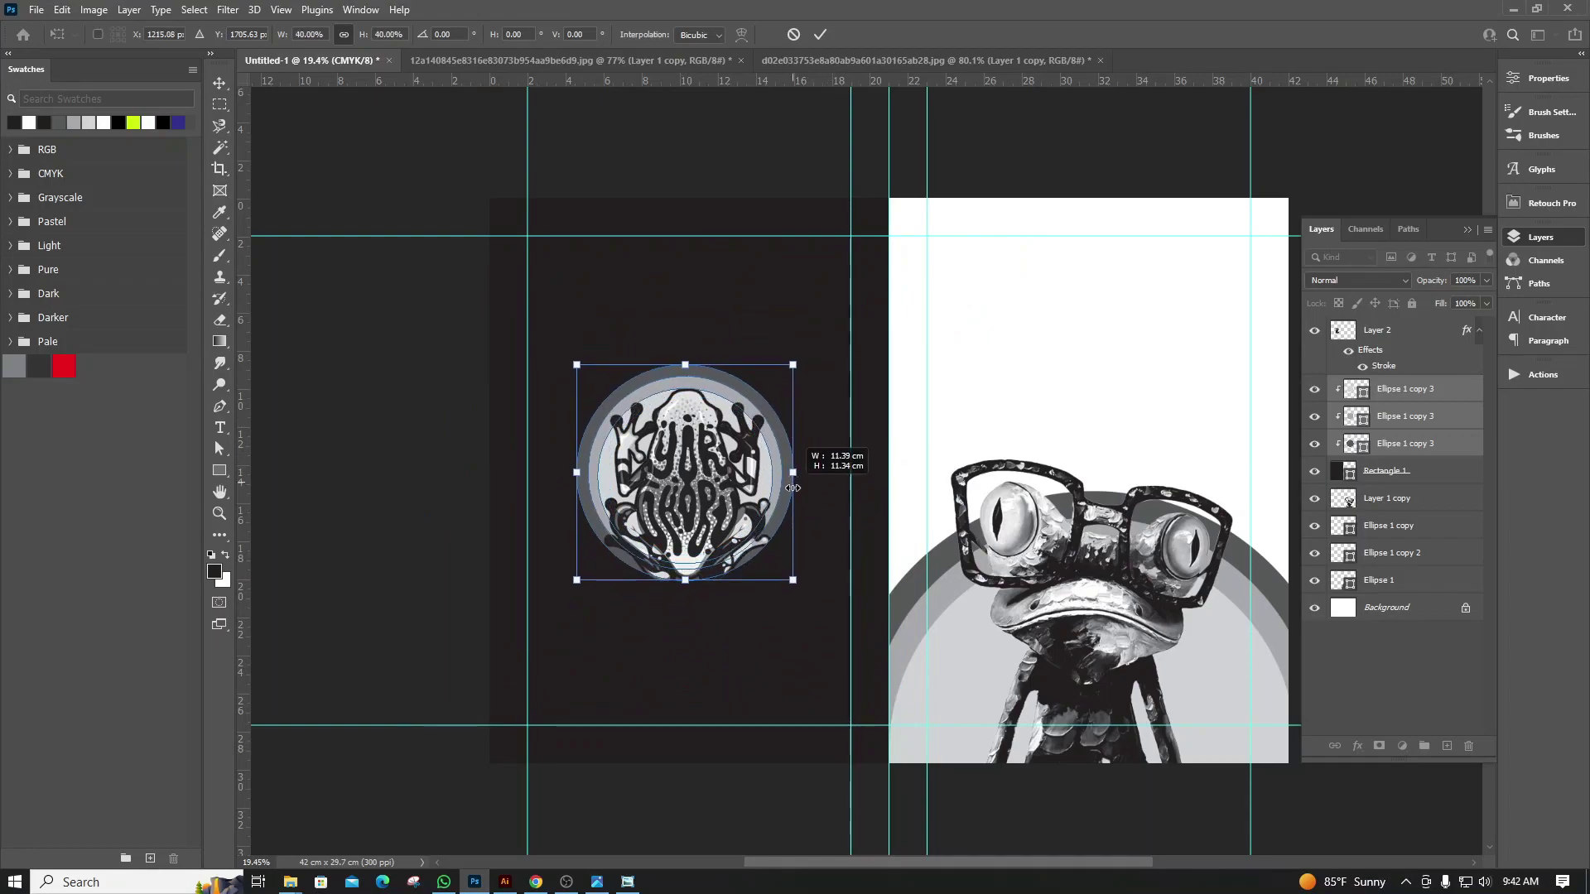
pyautogui.moveTo(792, 487); pyautogui.dragTo(801, 358)
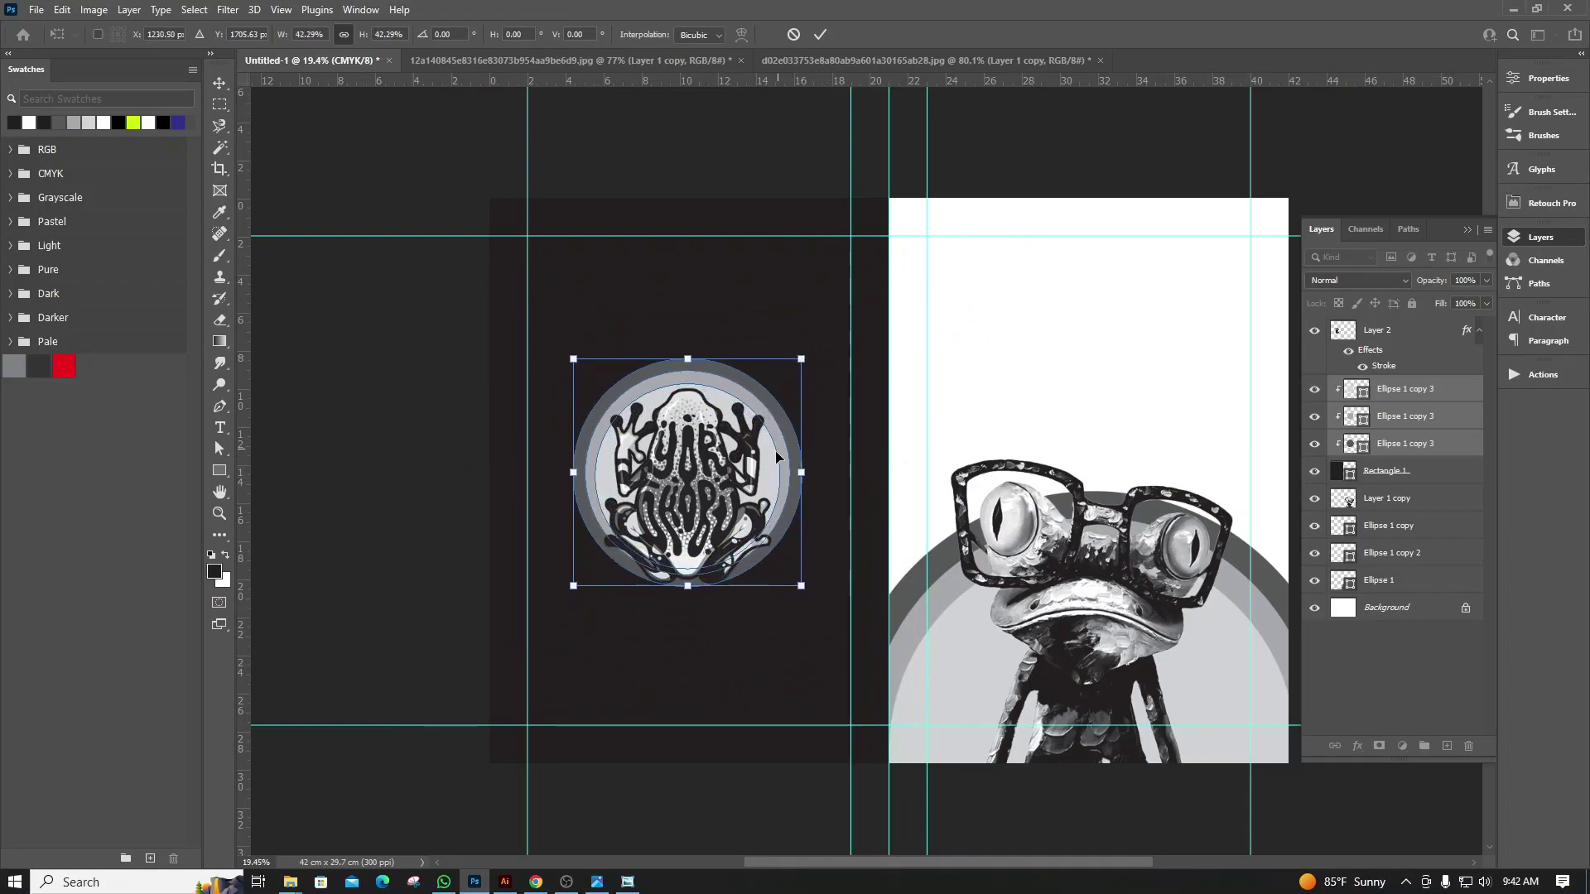
pyautogui.moveTo(776, 456); pyautogui.dragTo(768, 488)
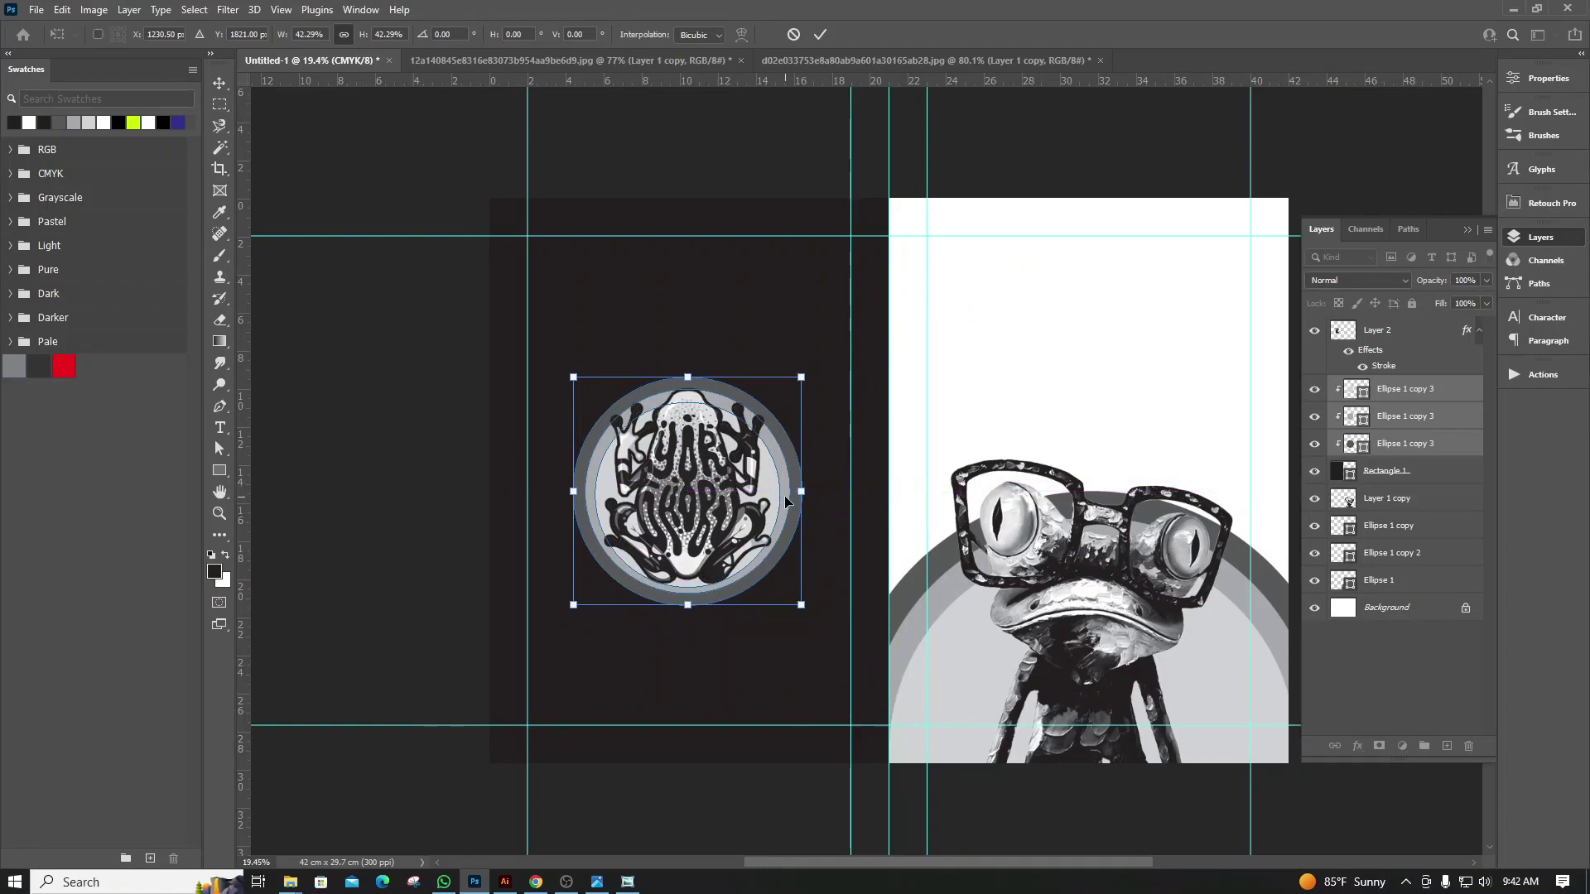
pyautogui.press('Return')
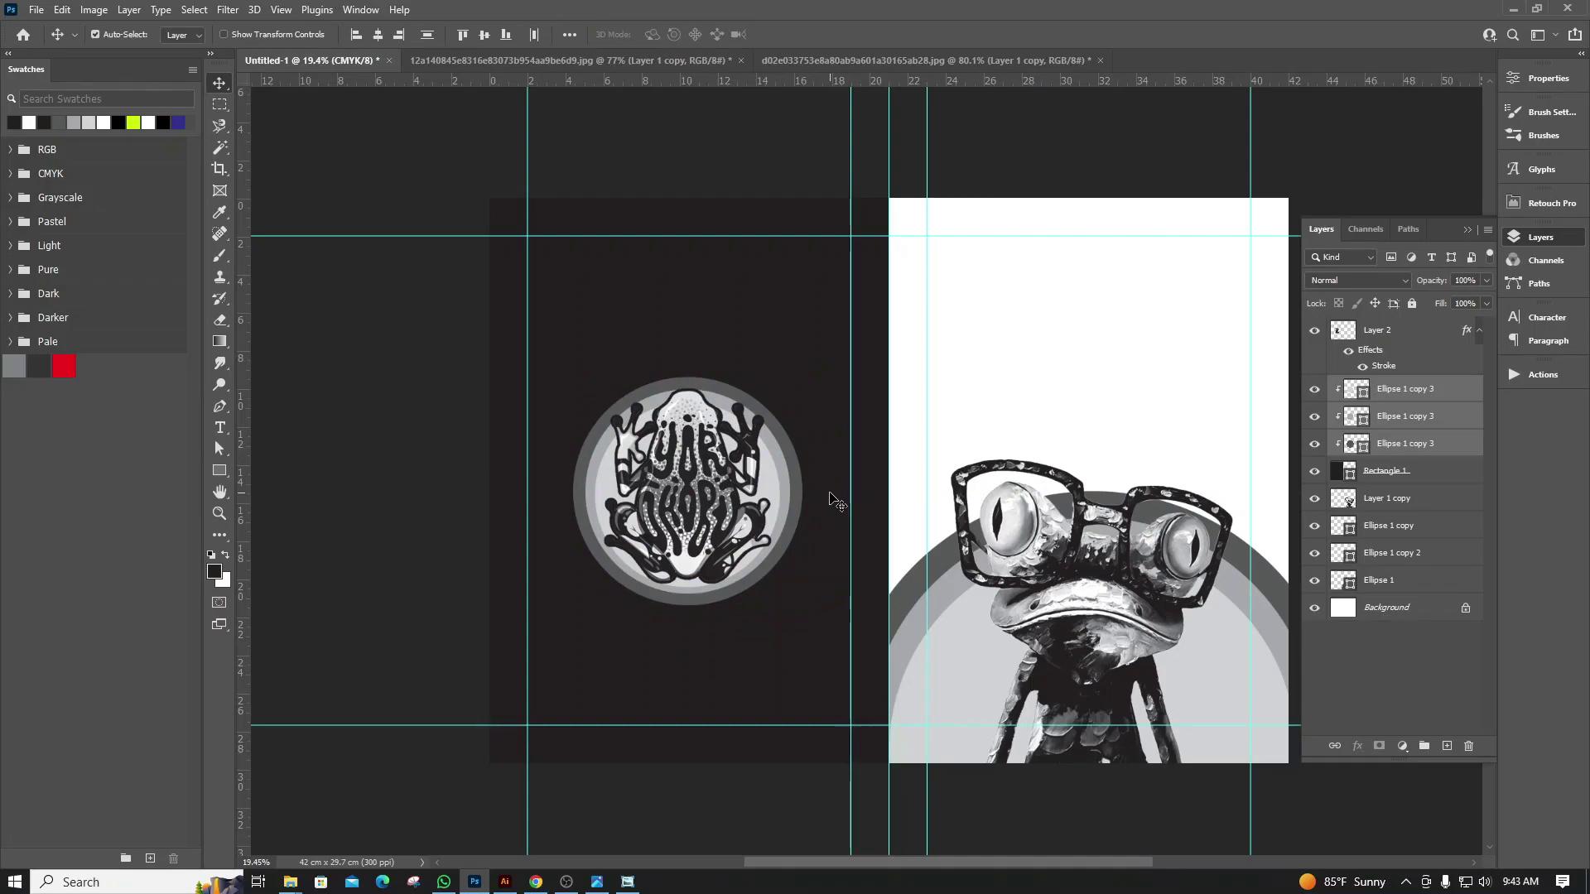
# Enlarge the circles to about 146% across the page width, cropped at the top edge
pyautogui.hotkey('ctrl', 't')
pyautogui.moveTo(801, 376); pyautogui.dragTo(811, 343)
pyautogui.moveTo(763, 431); pyautogui.dragTo(763, 172)
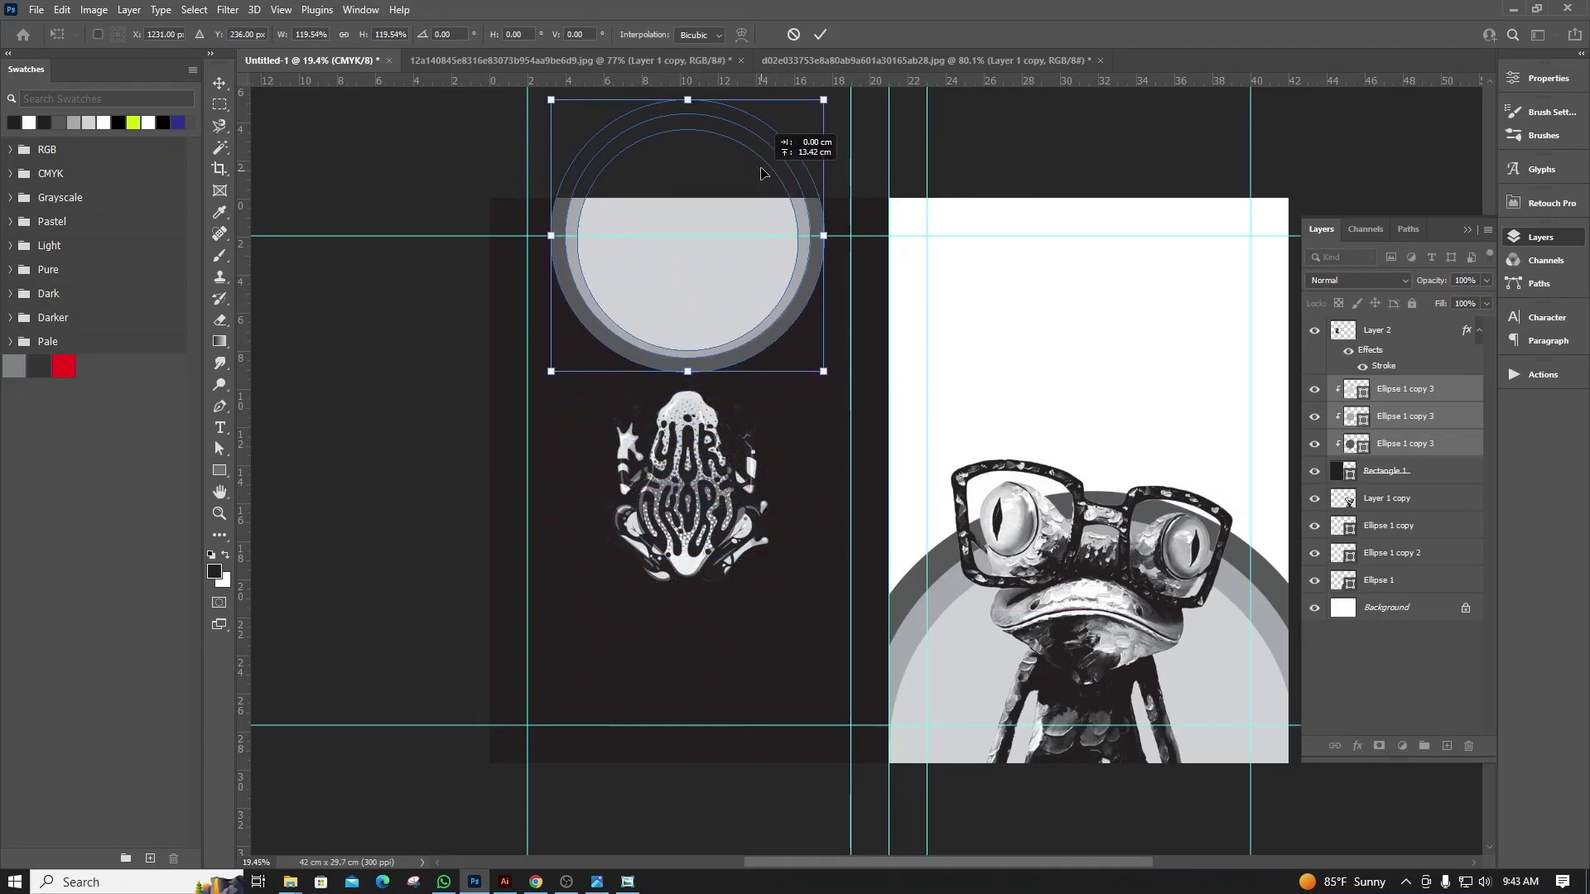
pyautogui.moveTo(753, 264); pyautogui.dragTo(755, 371)
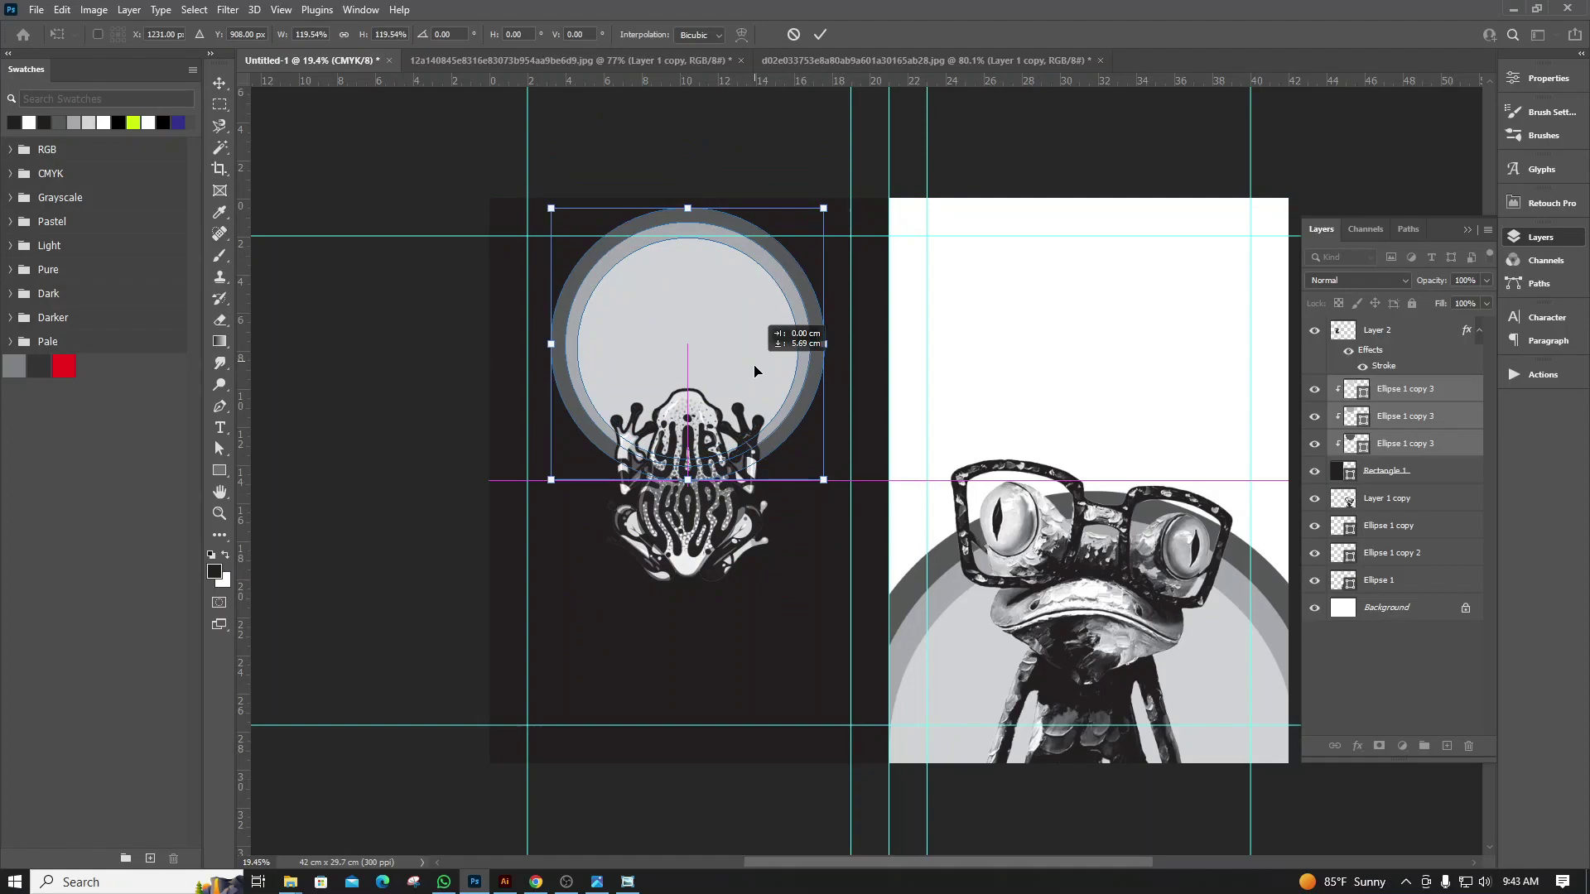
pyautogui.moveTo(822, 481); pyautogui.dragTo(849, 504)
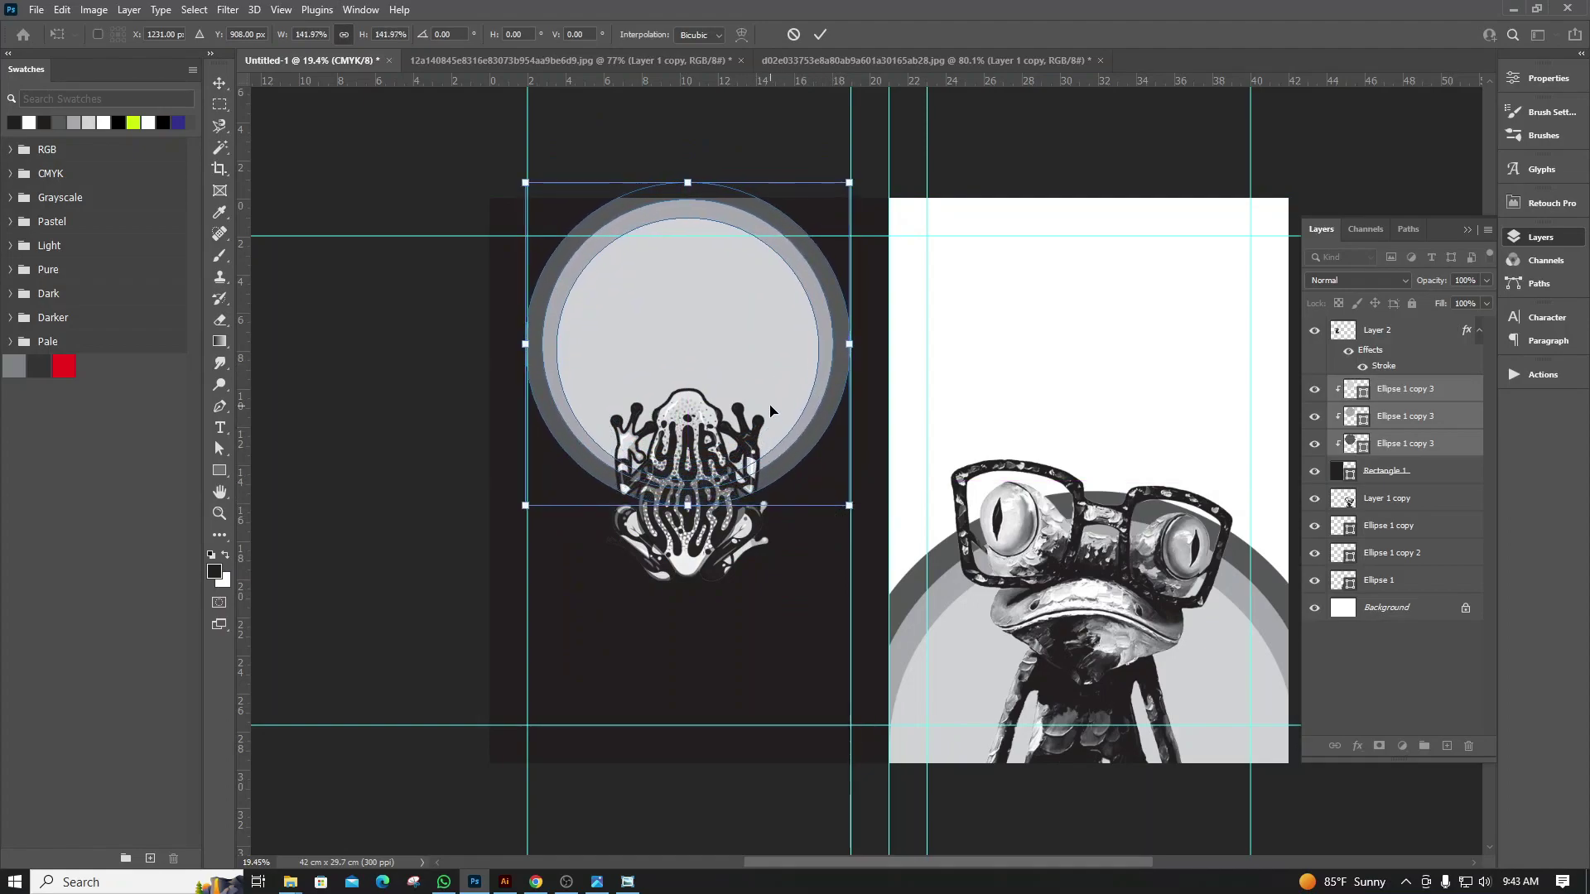
pyautogui.moveTo(770, 411); pyautogui.dragTo(765, 377)
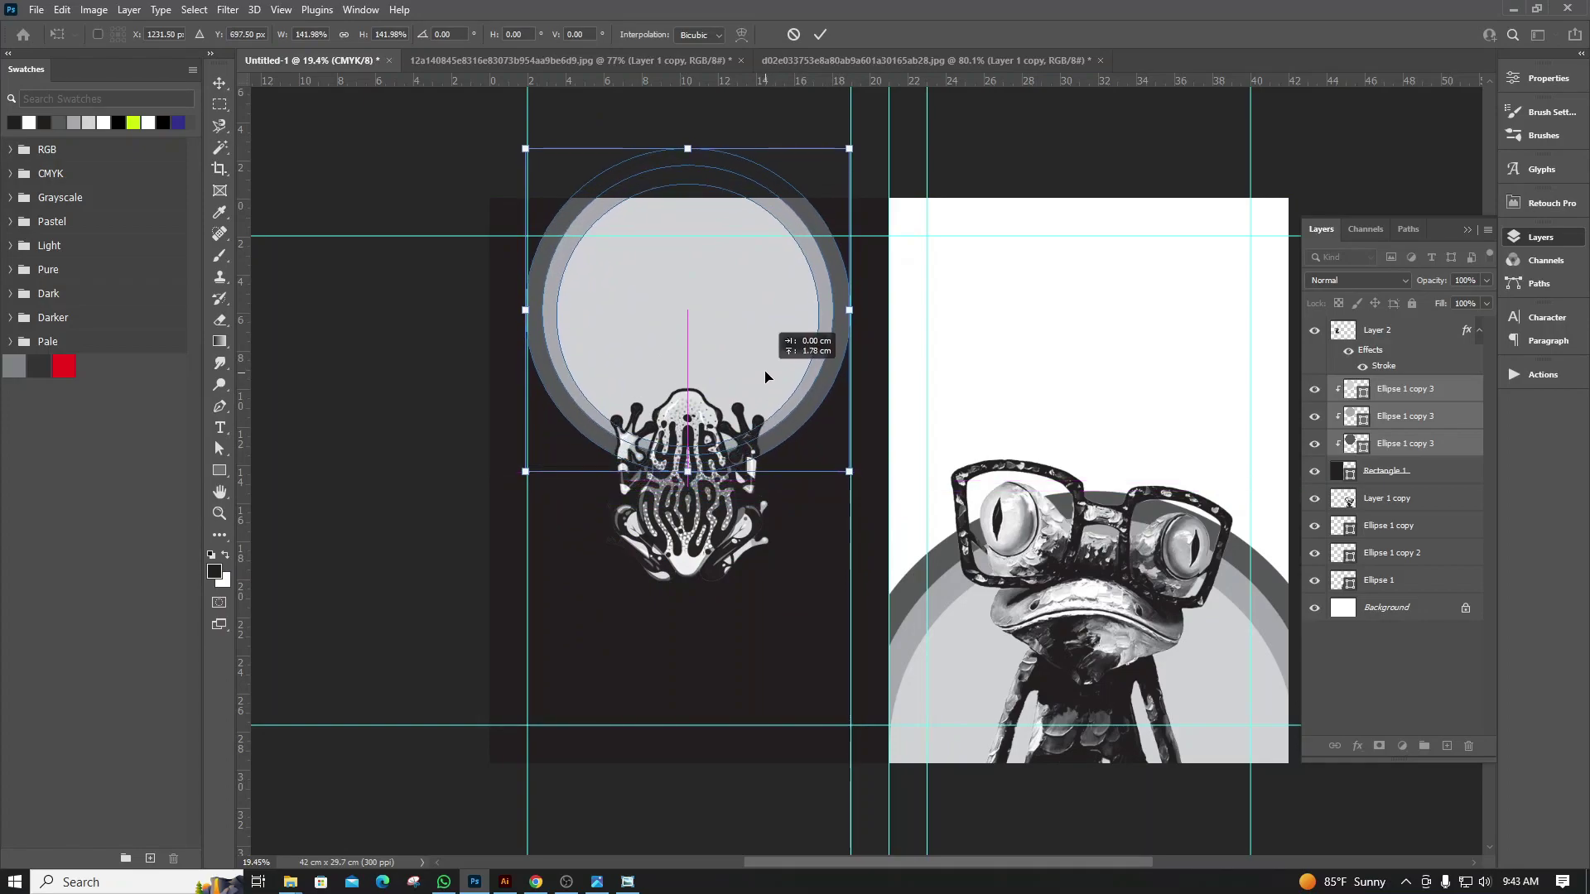
pyautogui.moveTo(848, 472); pyautogui.dragTo(864, 485)
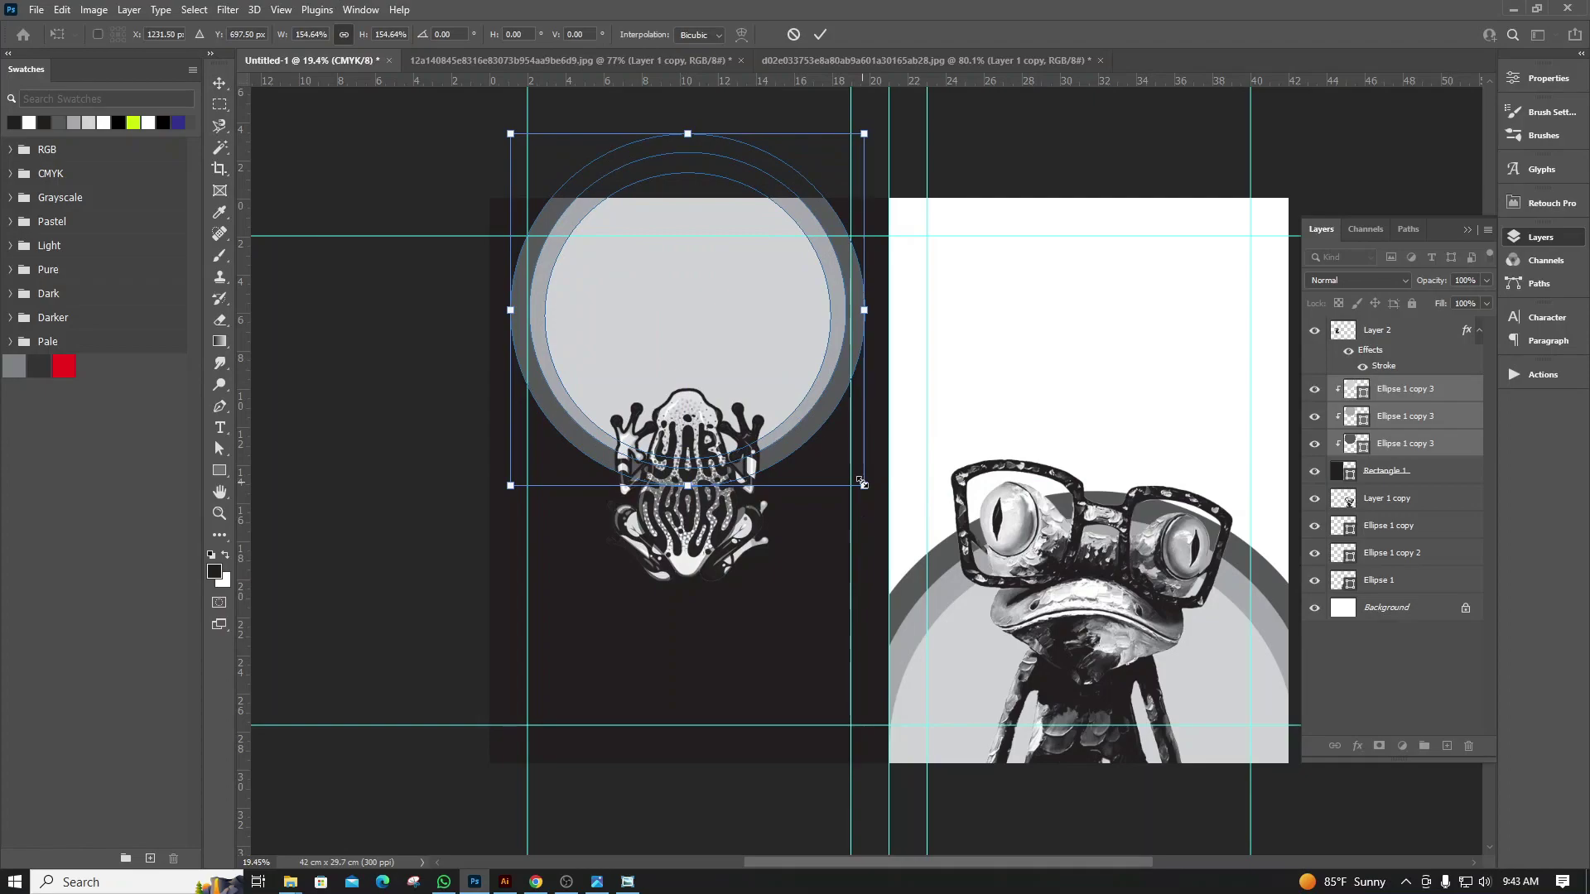
pyautogui.moveTo(863, 486)
pyautogui.mouseDown()
pyautogui.moveTo(883, 520)
pyautogui.moveTo(858, 481)
pyautogui.mouseUp()
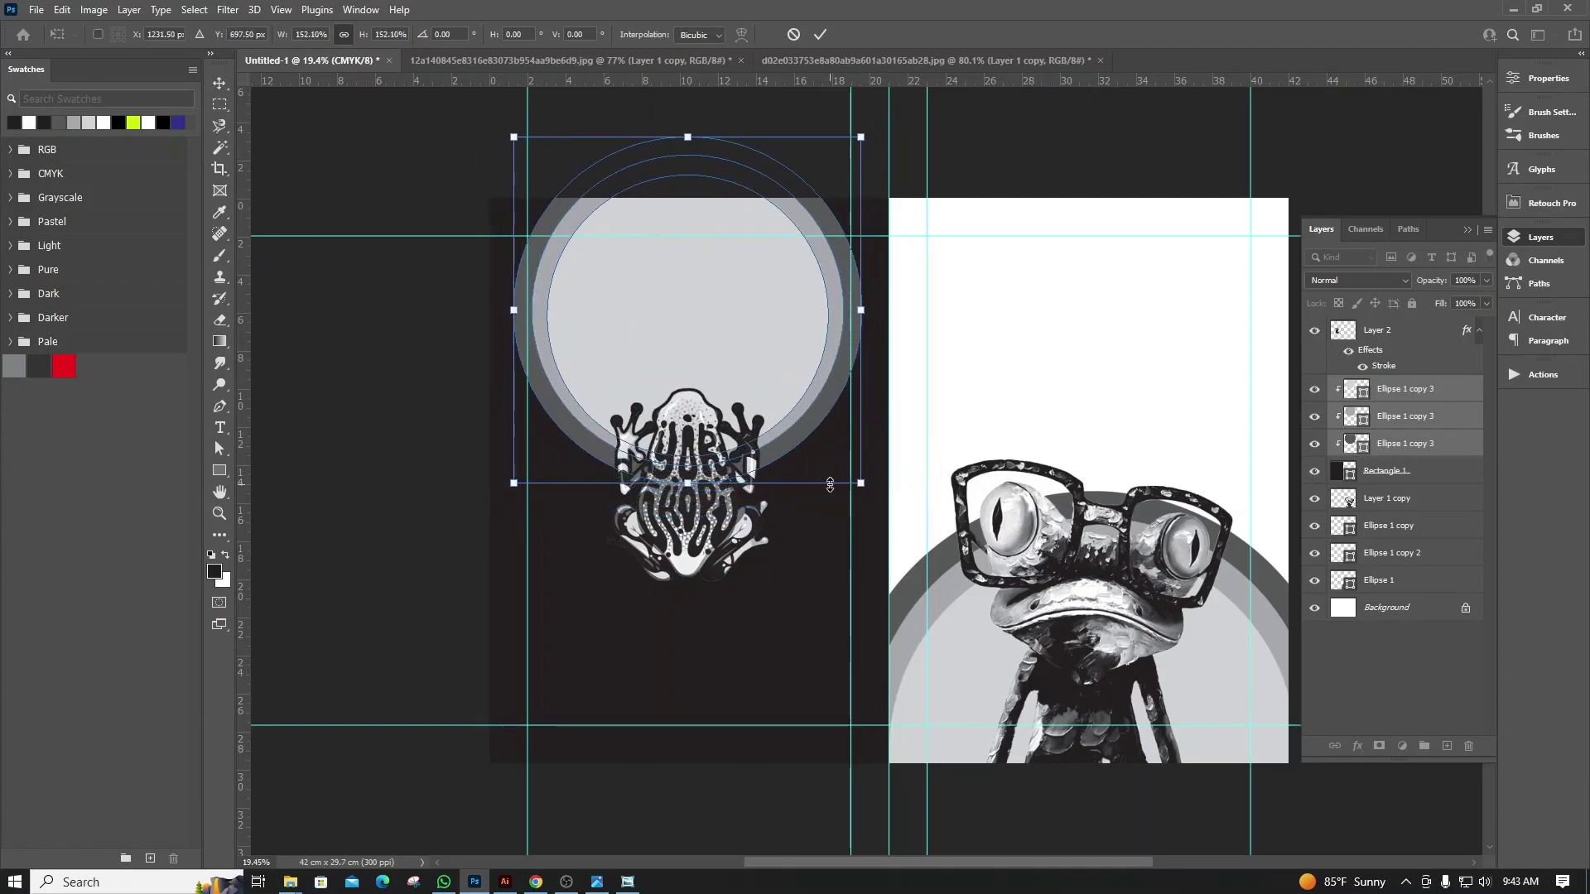
pyautogui.moveTo(782, 412); pyautogui.dragTo(782, 429)
pyautogui.moveTo(856, 497); pyautogui.dragTo(850, 490)
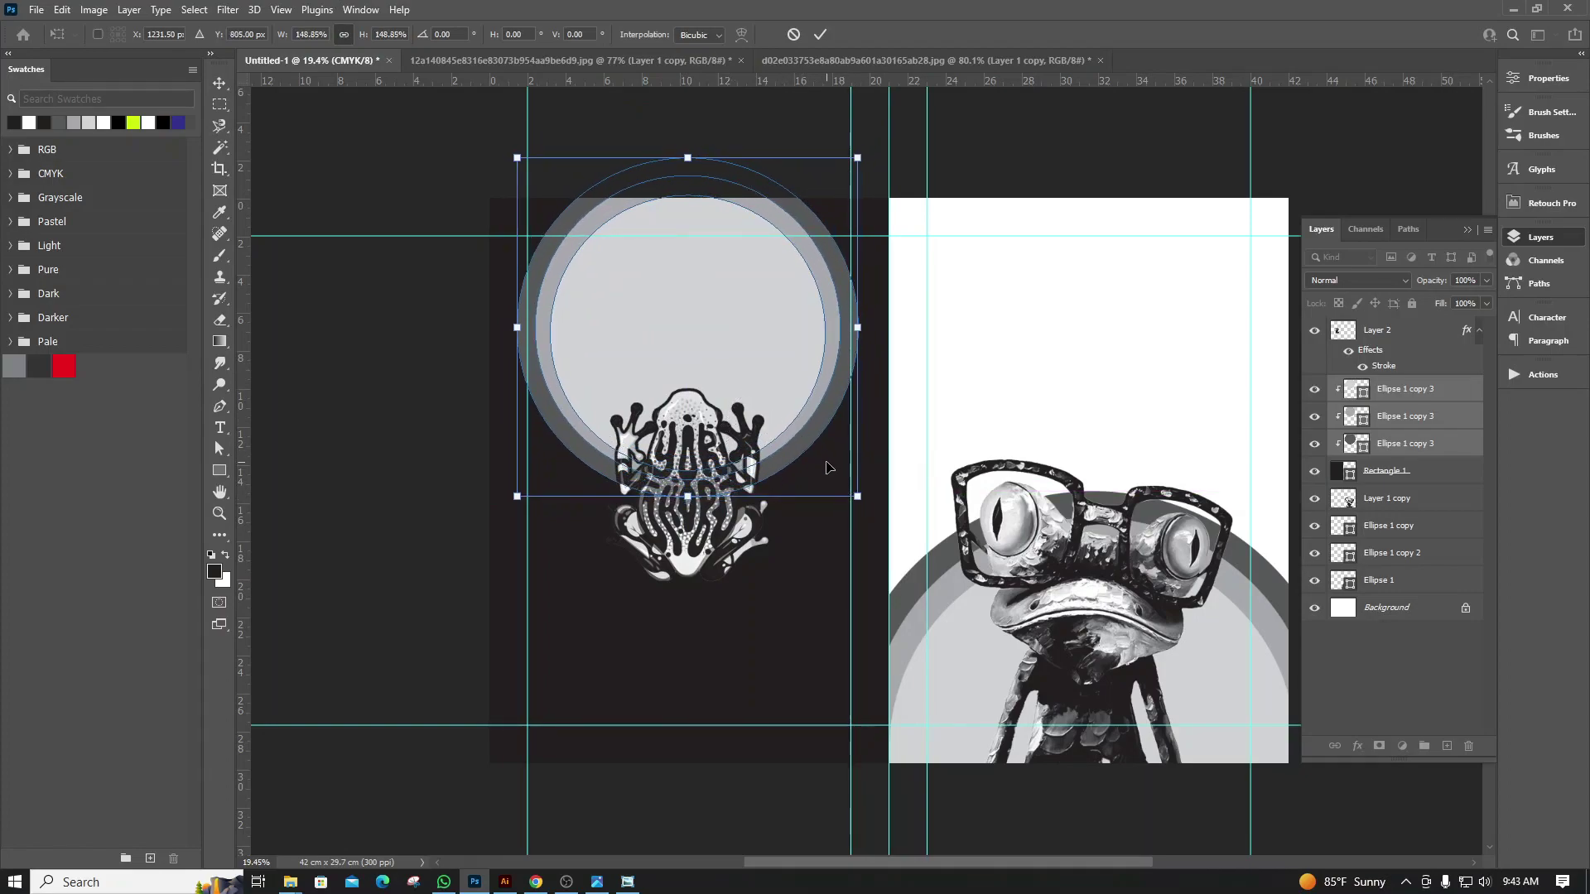
pyautogui.moveTo(717, 323); pyautogui.dragTo(723, 323)
pyautogui.moveTo(877, 492); pyautogui.dragTo(845, 484)
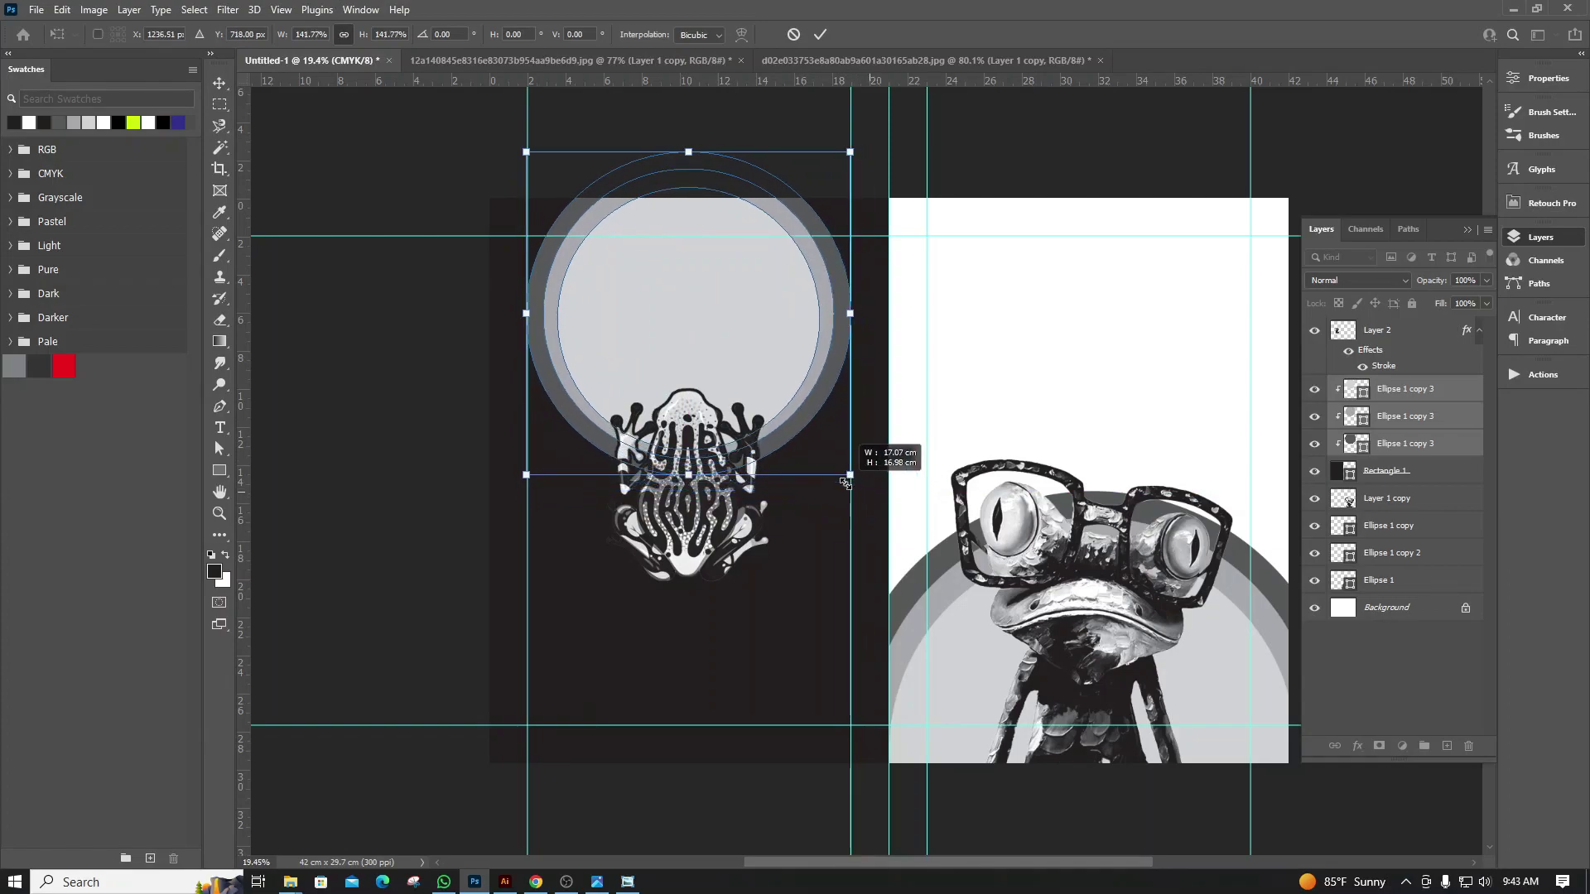
pyautogui.moveTo(735, 371); pyautogui.dragTo(734, 374)
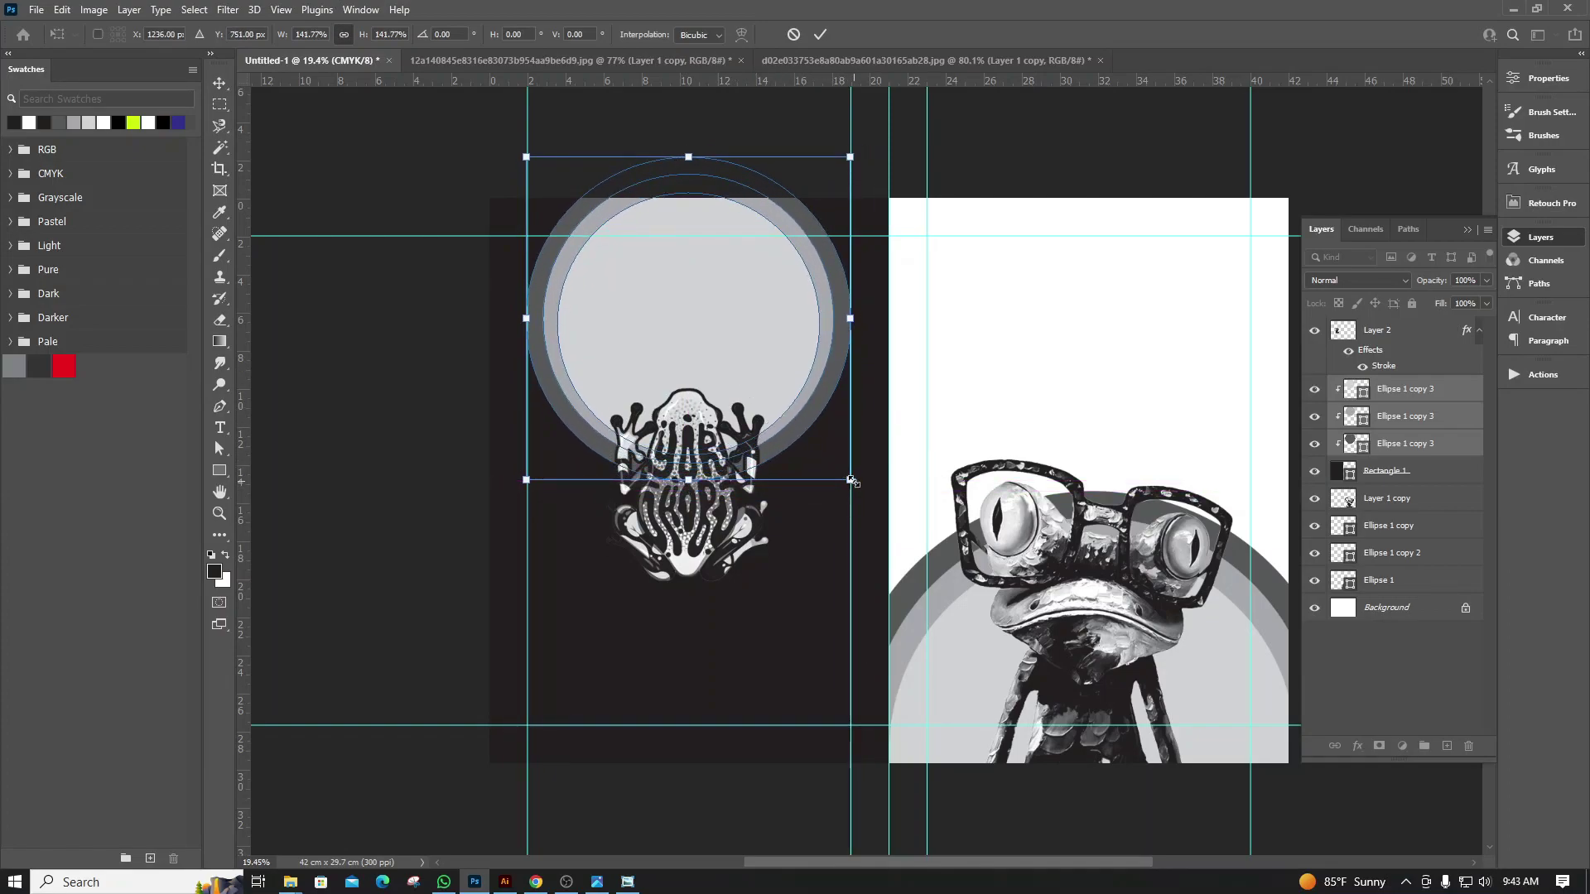
pyautogui.moveTo(852, 480); pyautogui.dragTo(856, 488)
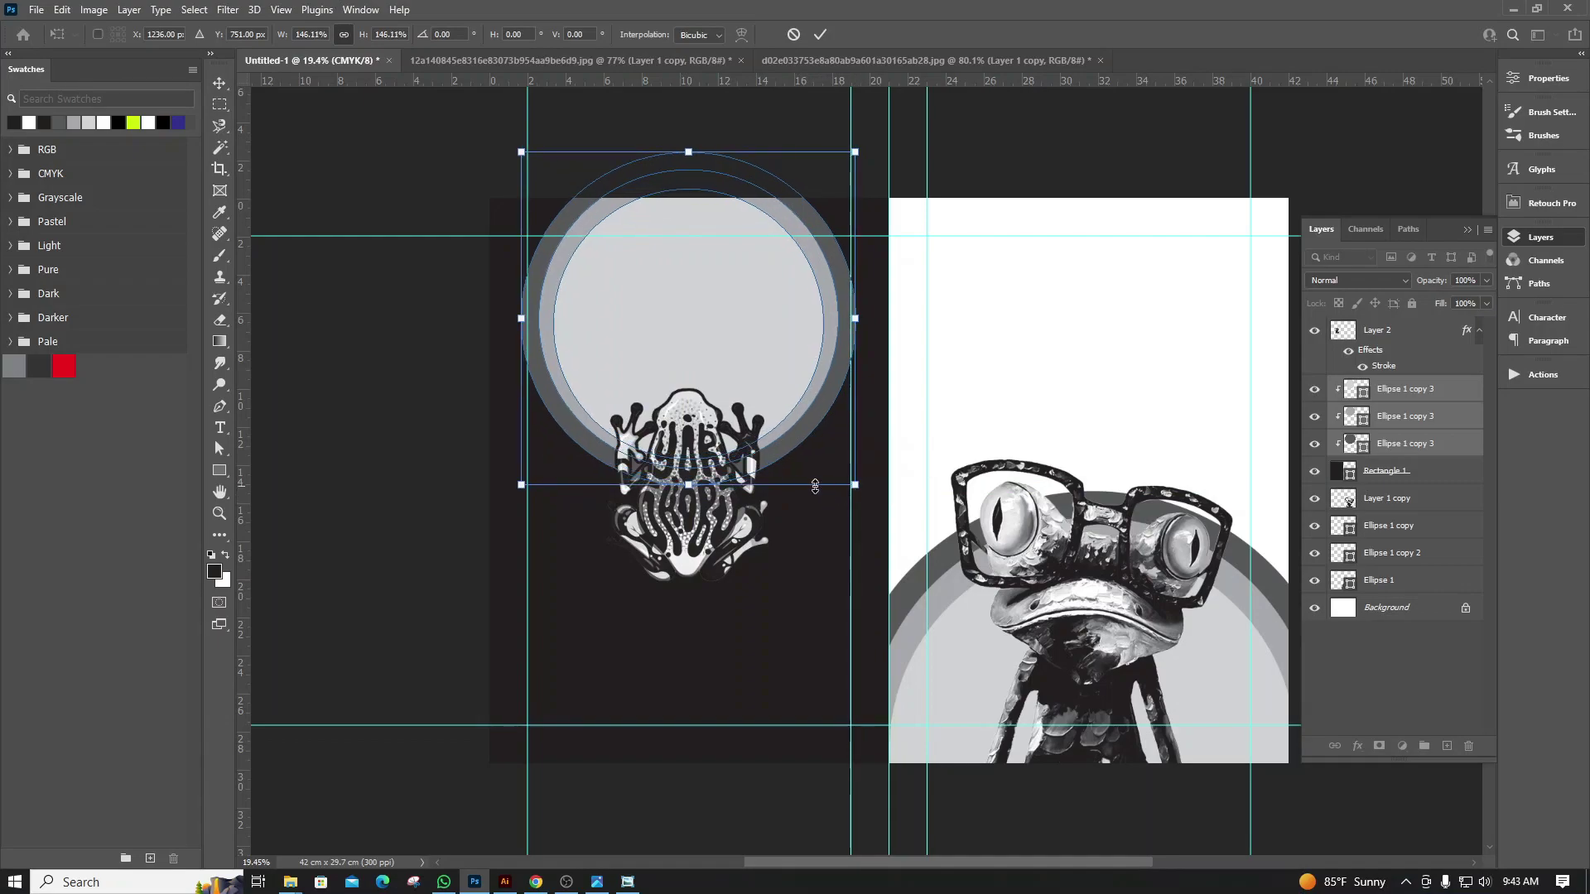
pyautogui.press('Return')
# Zoom to the white page and place a new placeholder text layer across its top
pyautogui.scroll(-3, 447, 458)
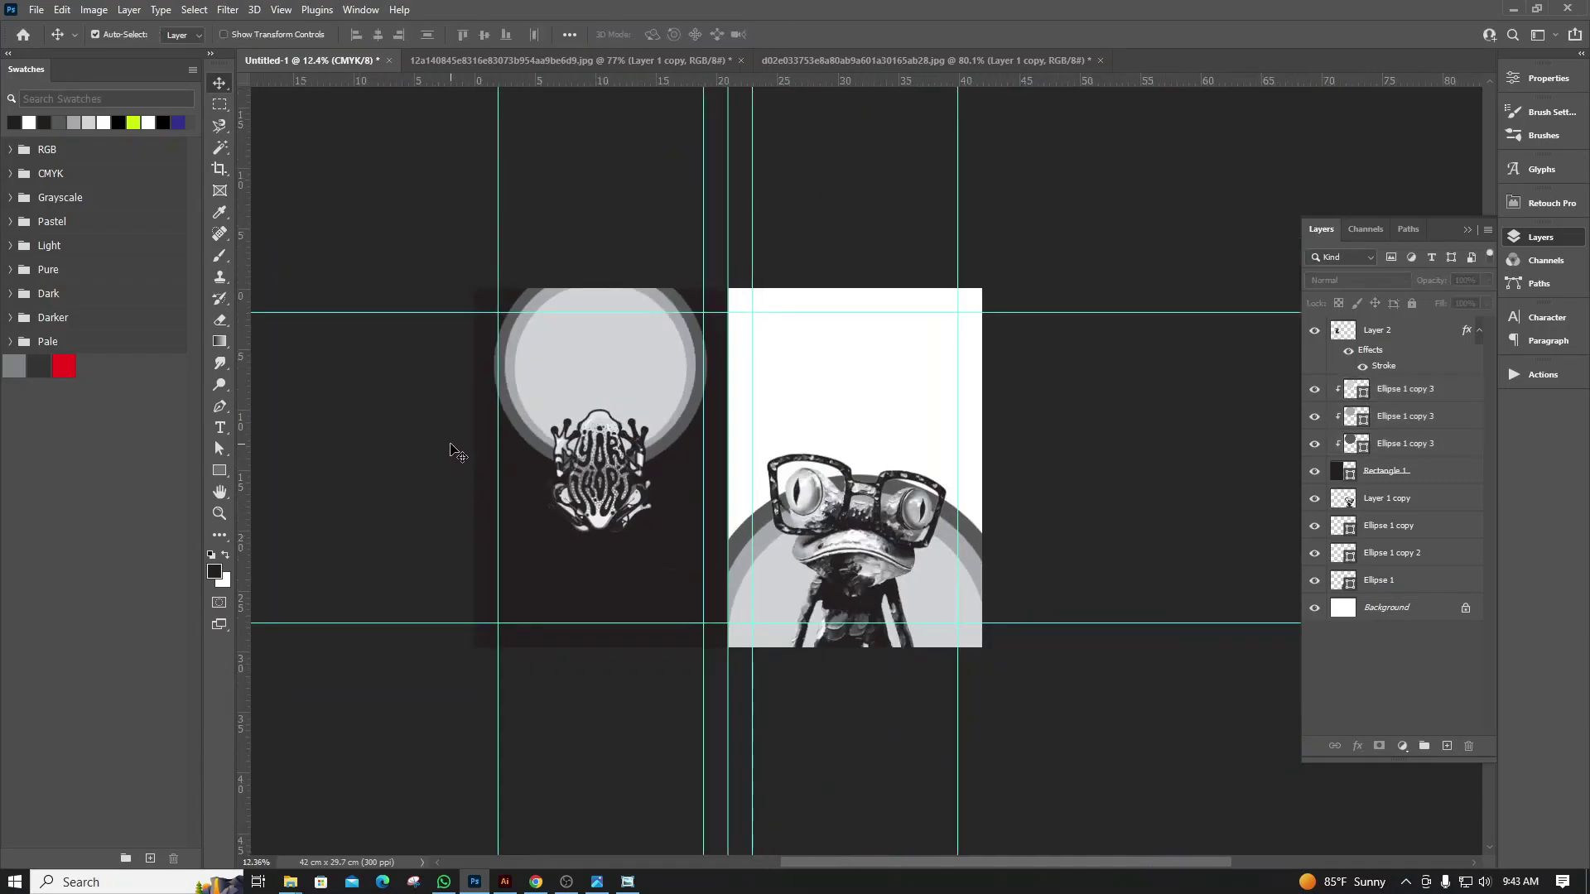
pyautogui.scroll(3, 729, 435)
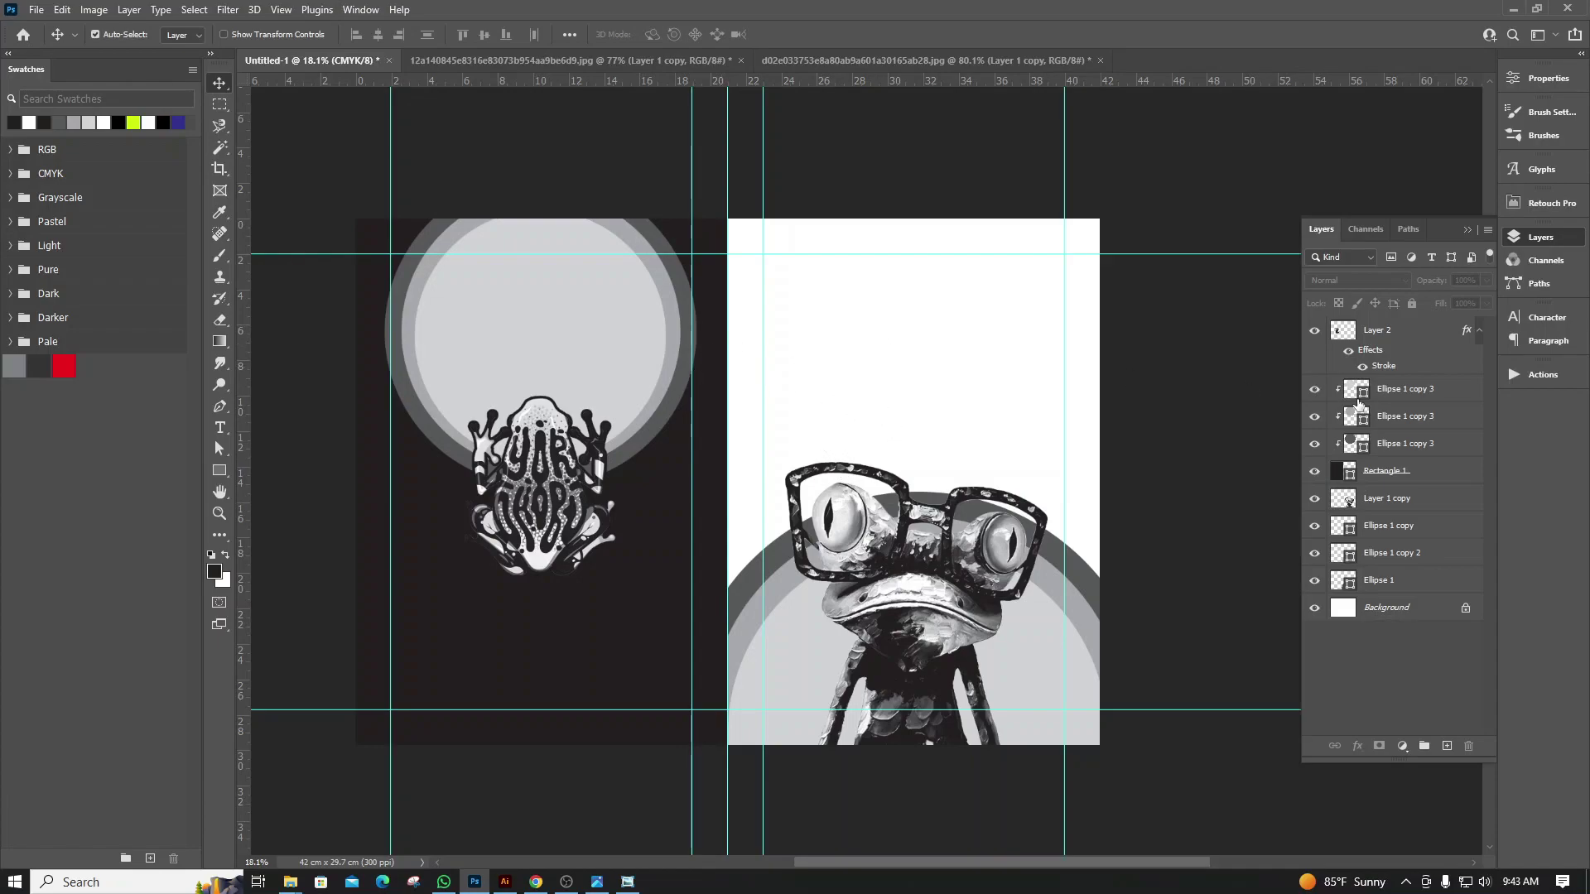
pyautogui.scroll(1, 971, 425)
pyautogui.scroll(-1, 970, 426)
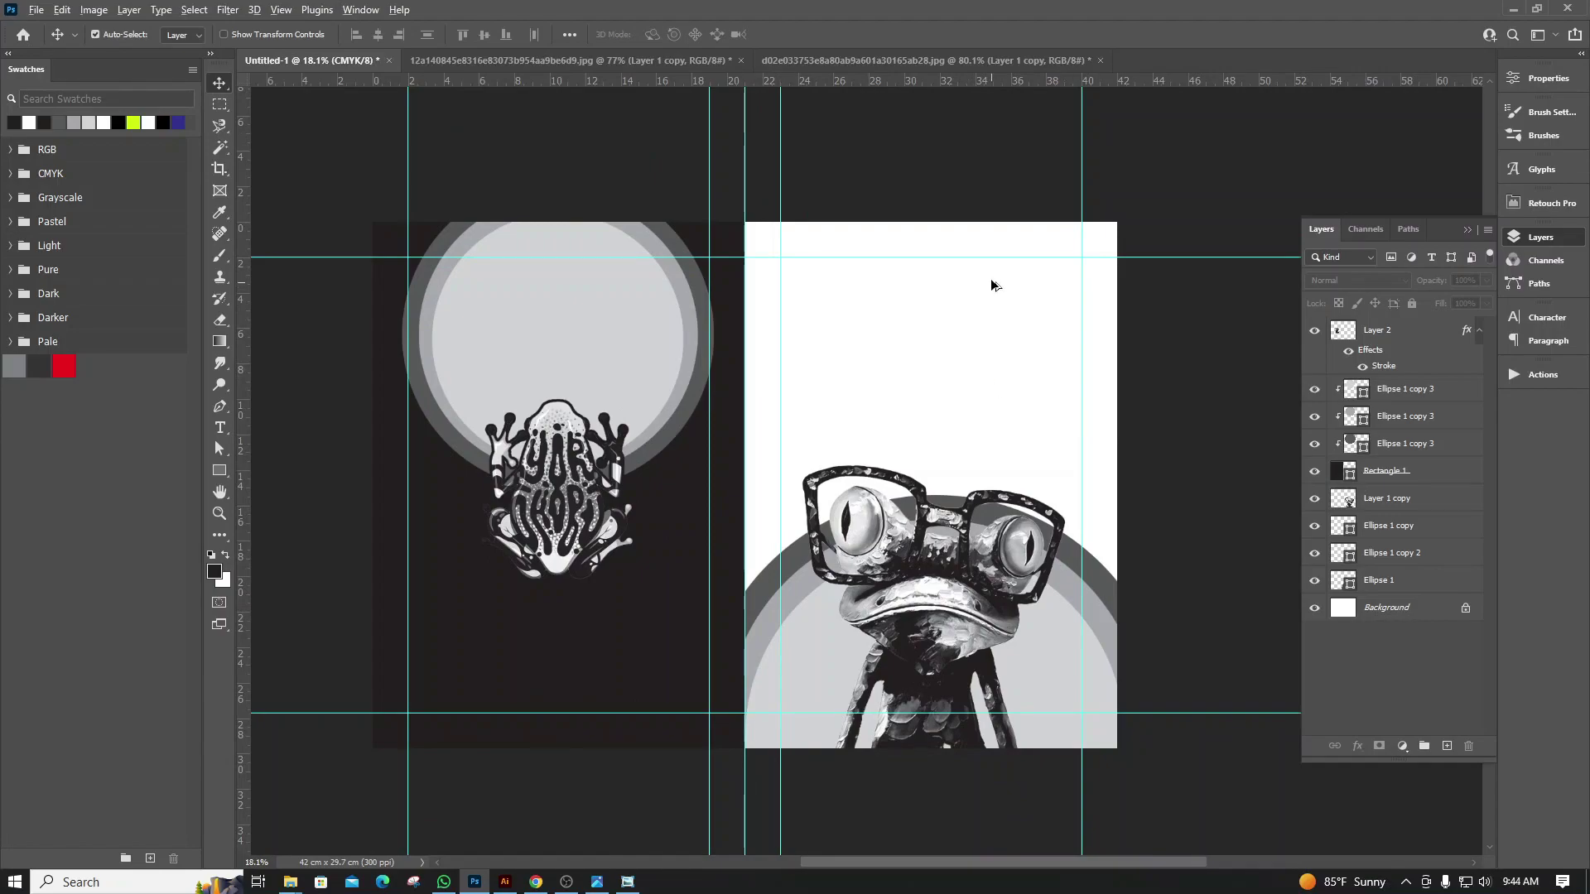
pyautogui.scroll(2, 990, 281)
pyautogui.scroll(1, 914, 321)
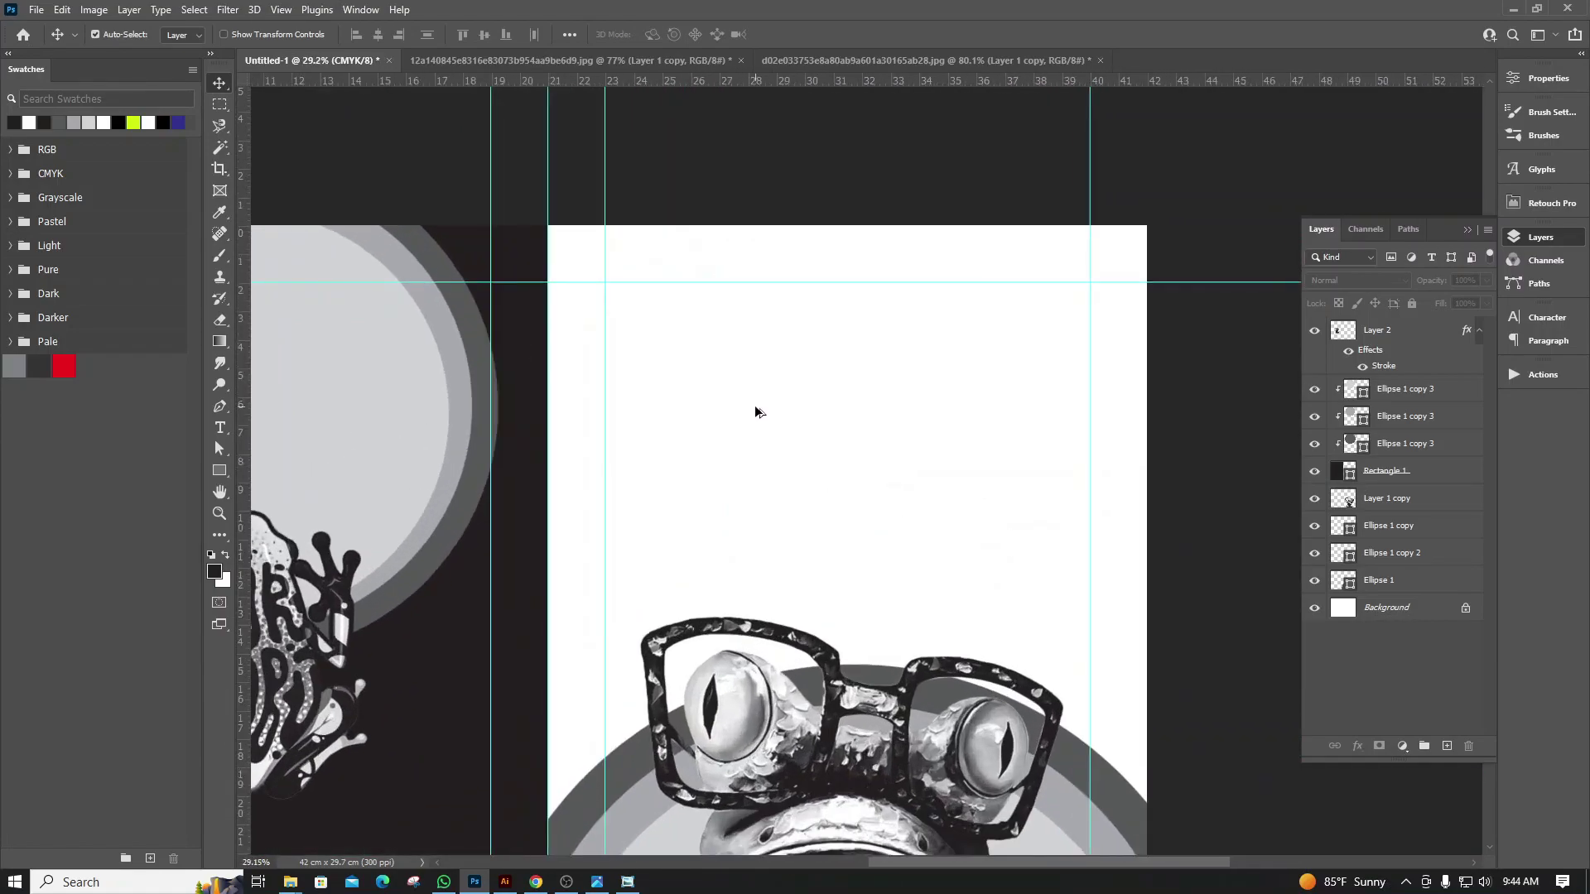
pyautogui.scroll(-1, 756, 411)
pyautogui.scroll(1, 841, 354)
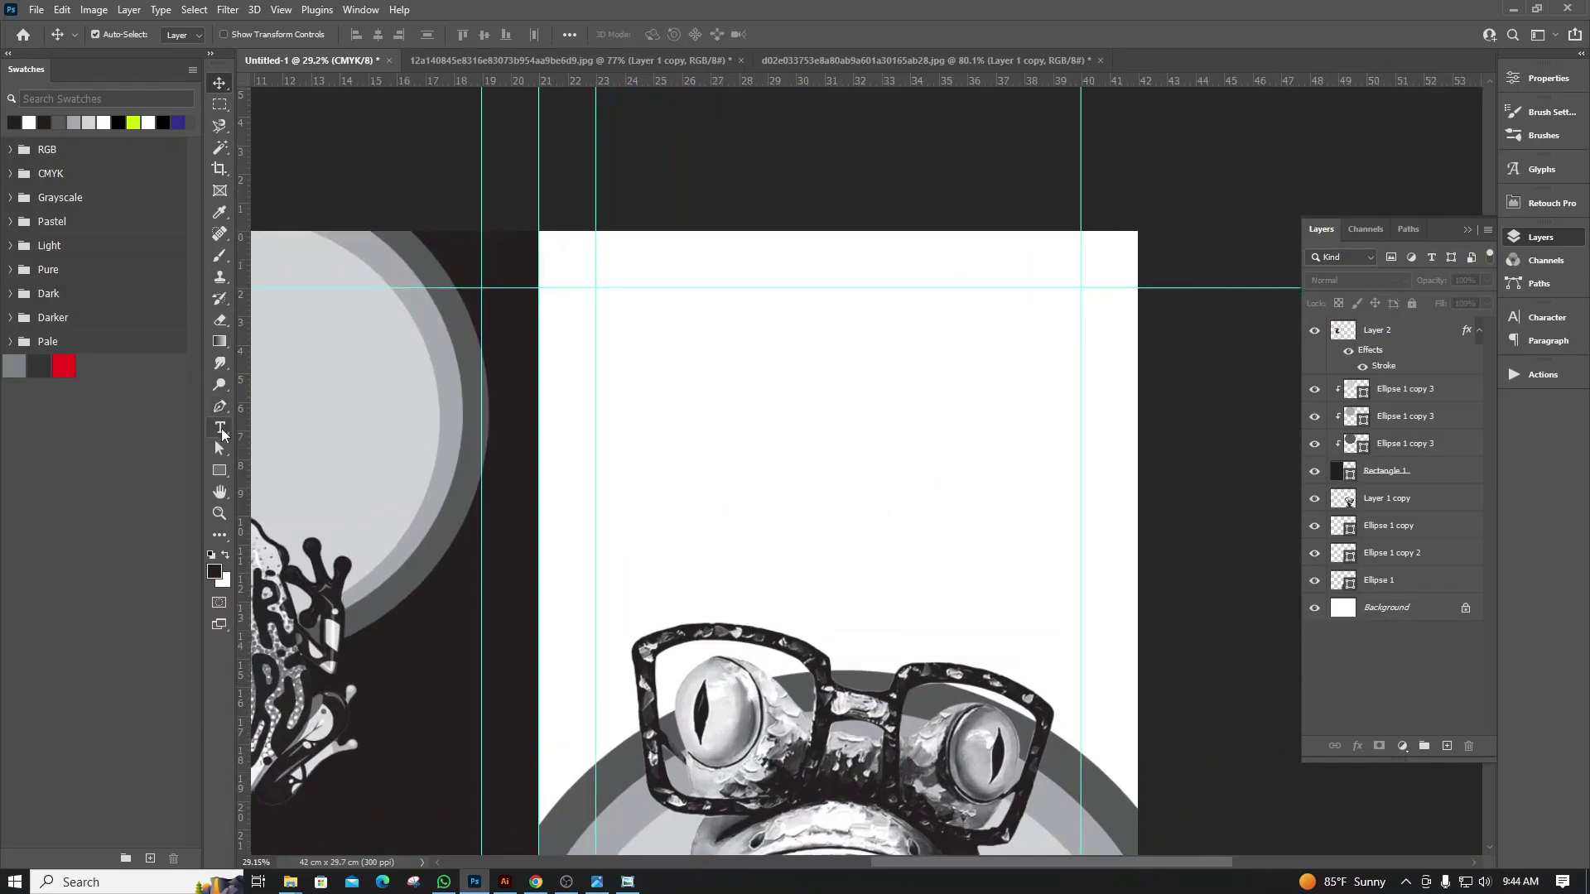
pyautogui.click(219, 427)
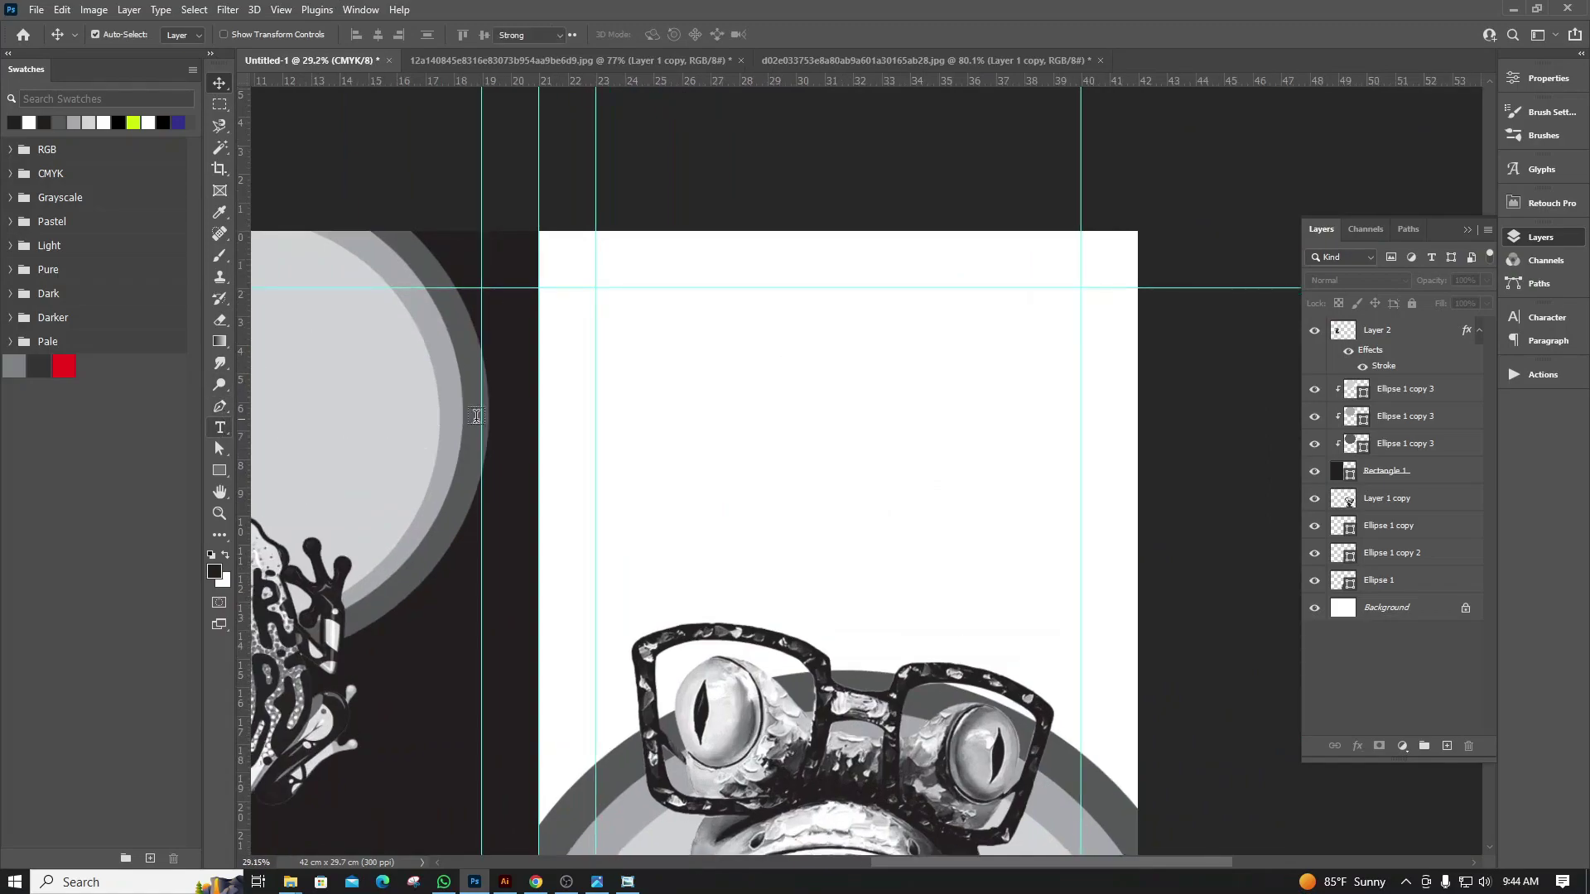
pyautogui.click(762, 385)
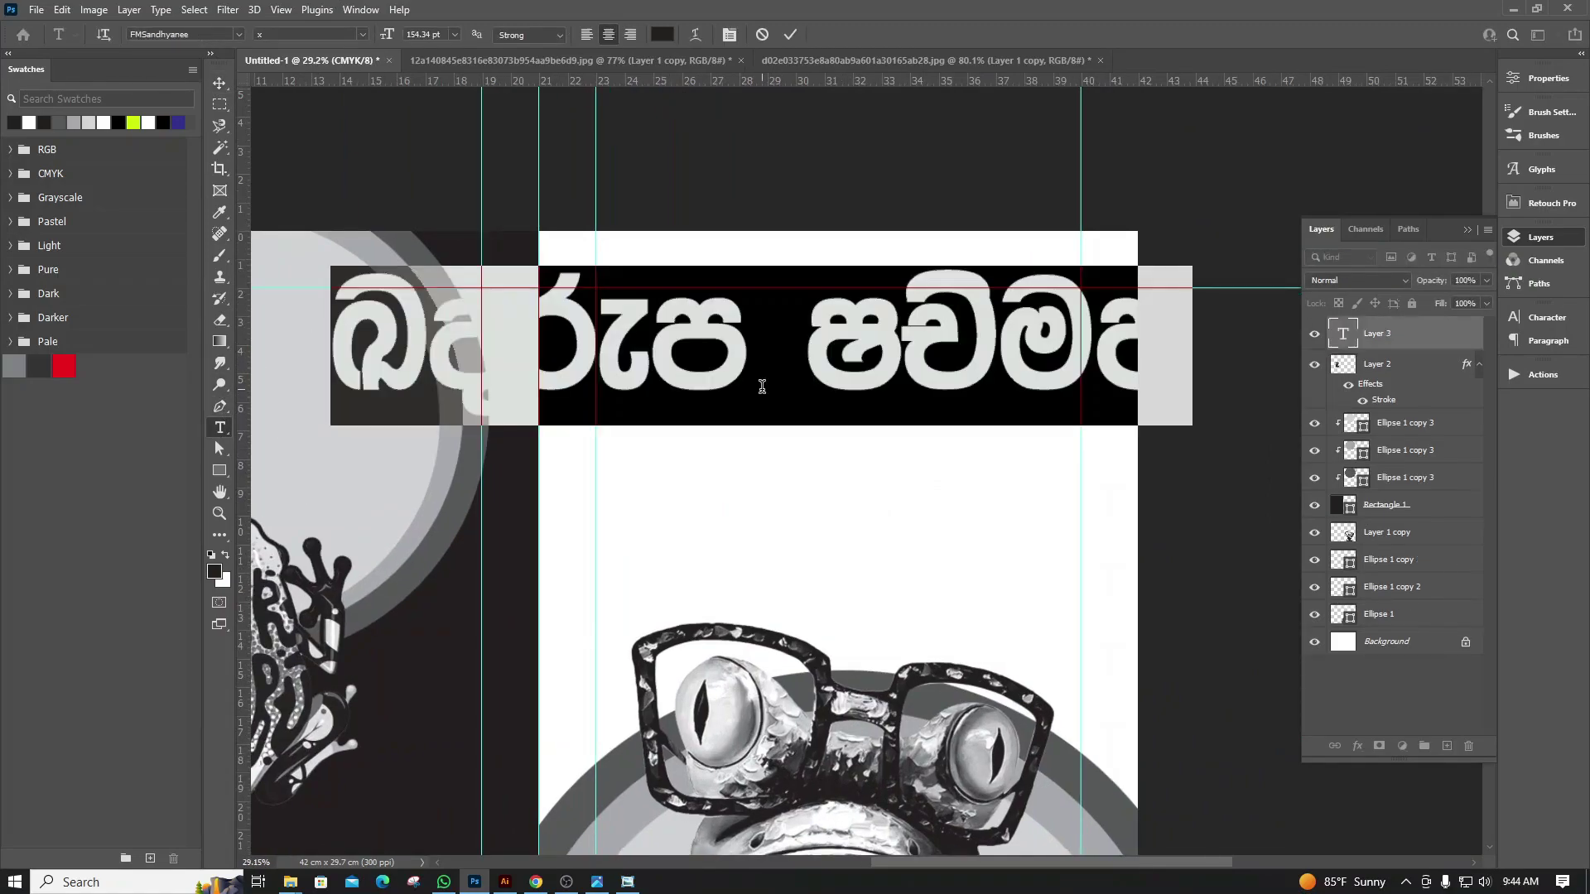
pyautogui.click(221, 35)
# Set the font to Portico Rounded Oblique and replace the placeholder with SCIENCE
pyautogui.write('polp')
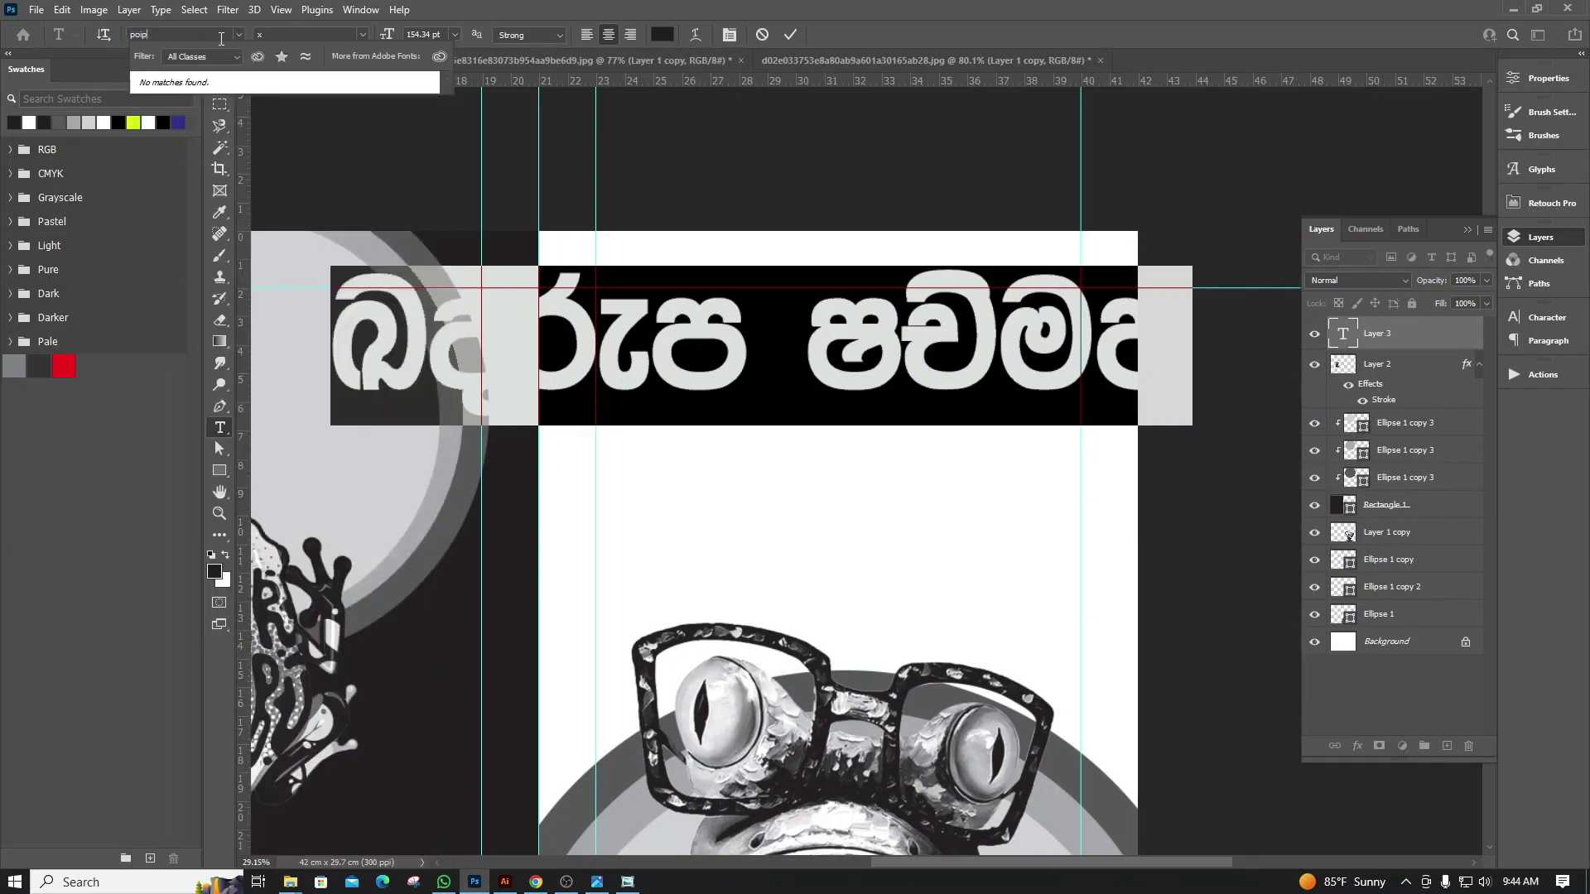
pyautogui.press('BackSpace')
pyautogui.write('l')
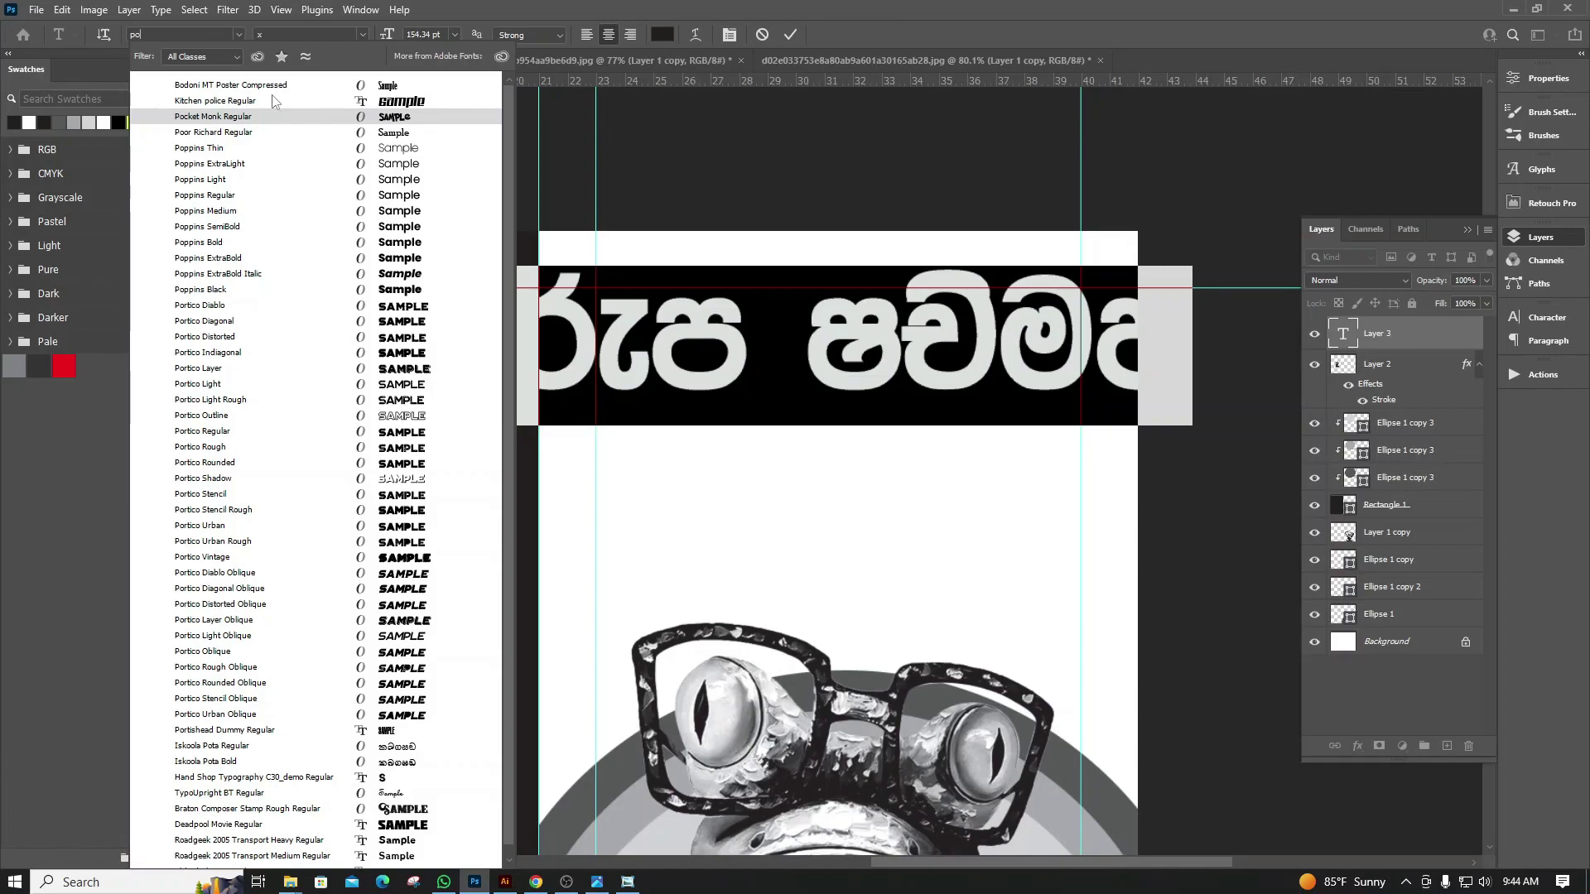
pyautogui.write('rtico')
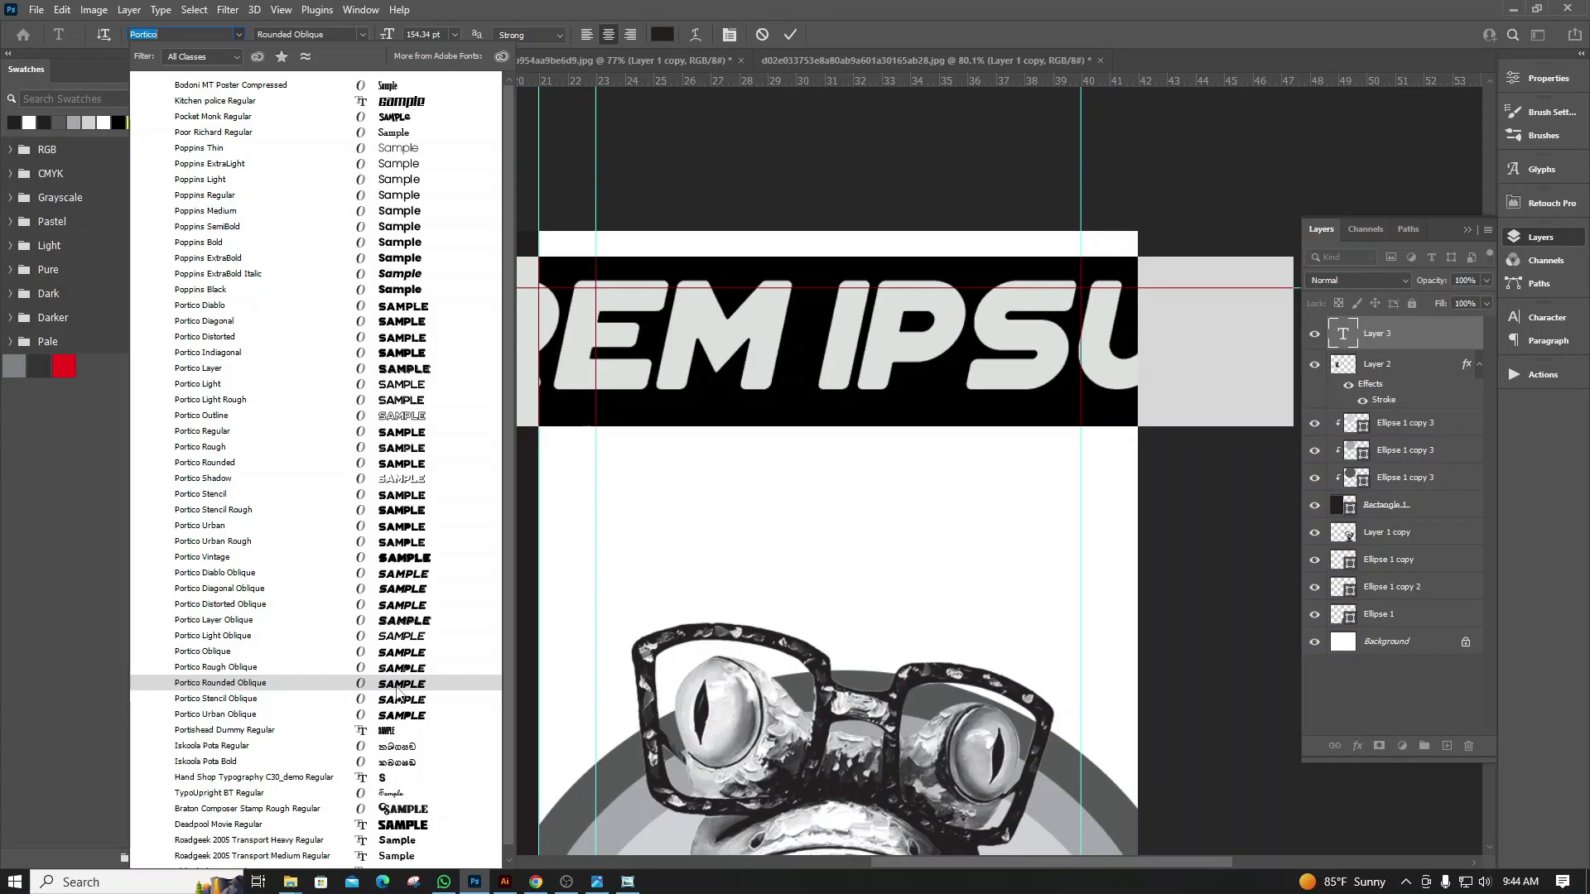
pyautogui.click(399, 684)
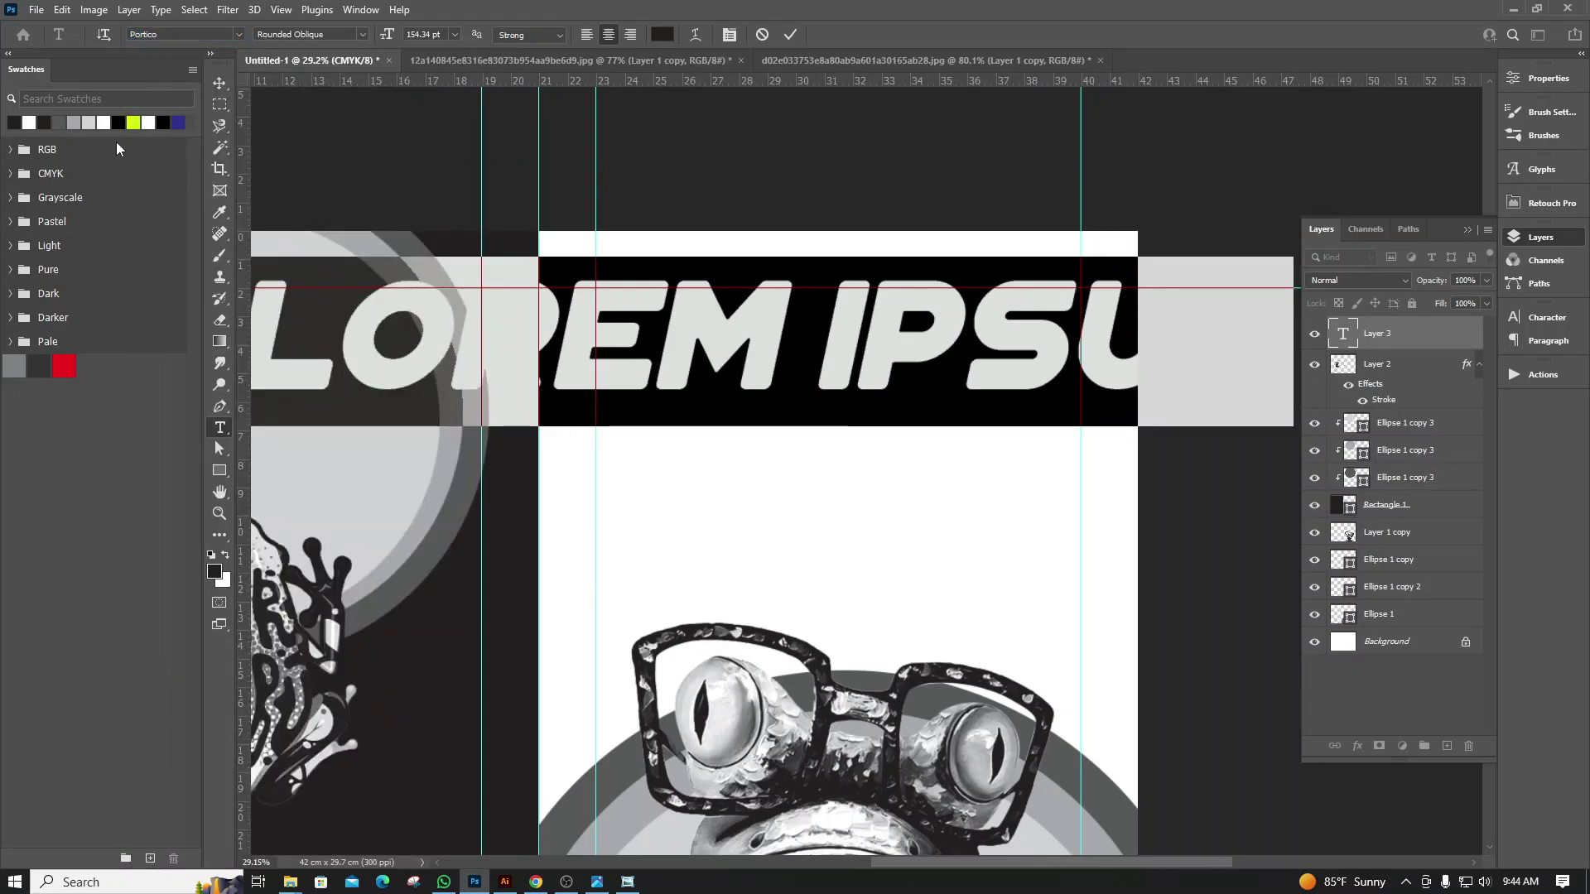
pyautogui.click(703, 369)
pyautogui.hotkey('ctrl', 'a')
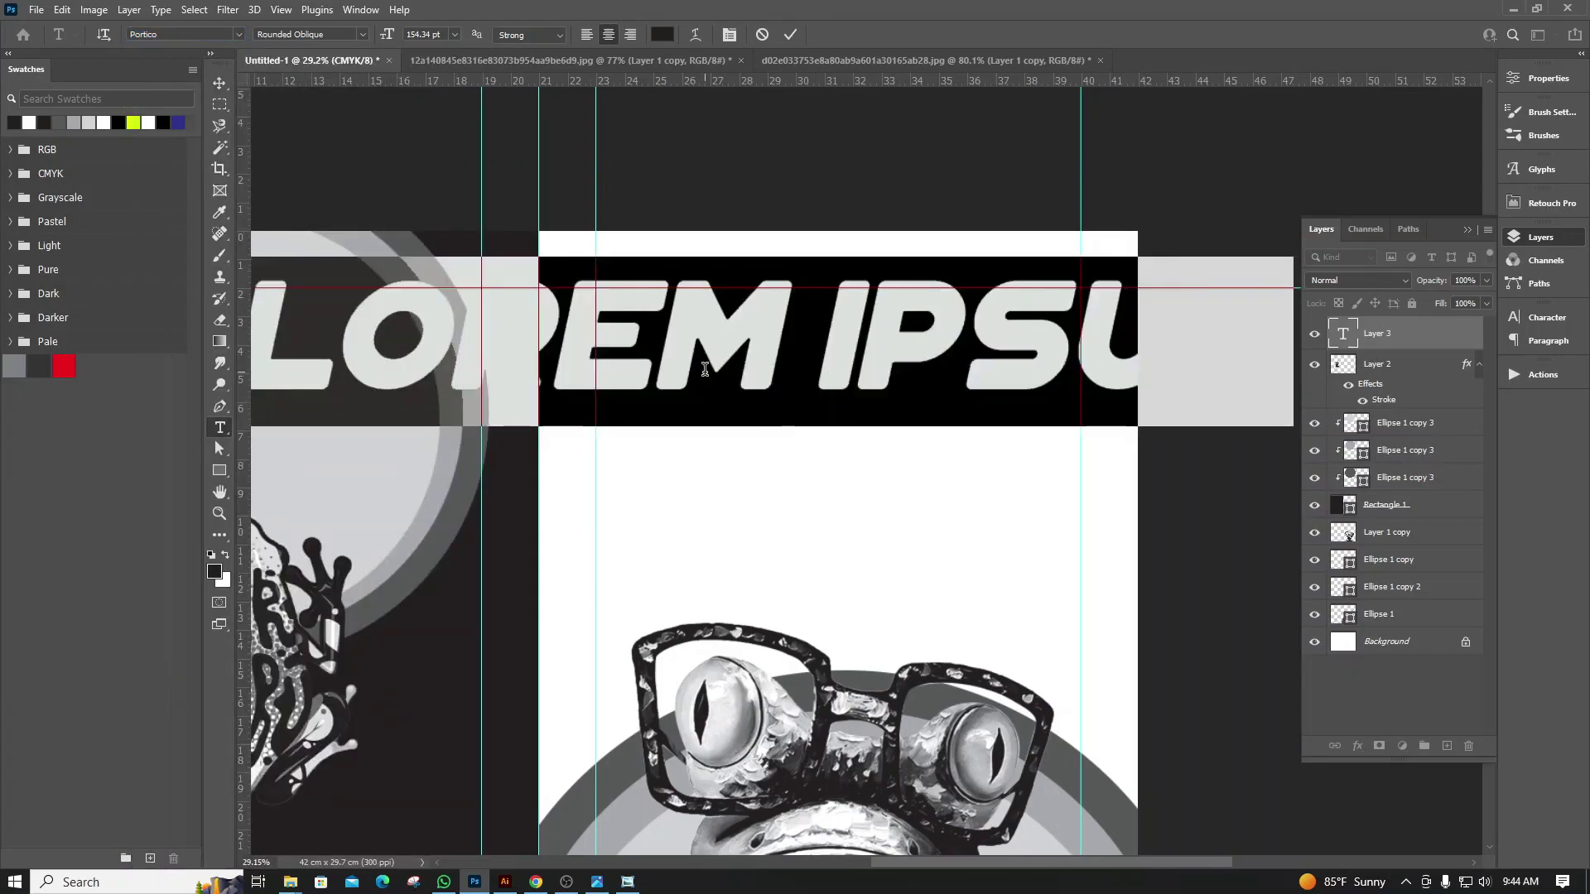
pyautogui.write('SCI')
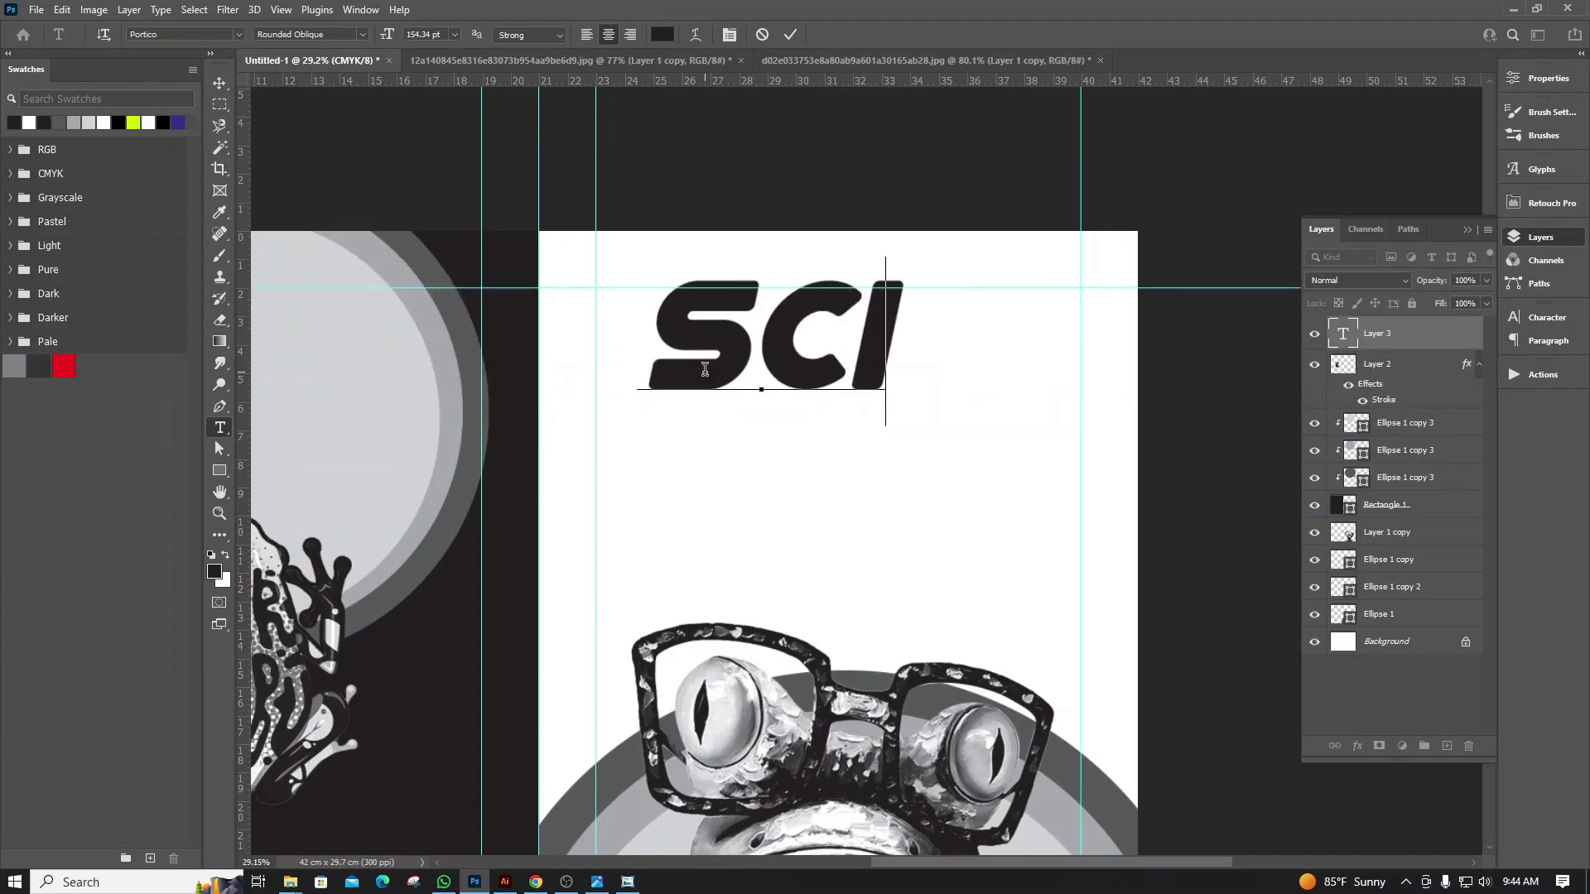
pyautogui.write('ENCE')
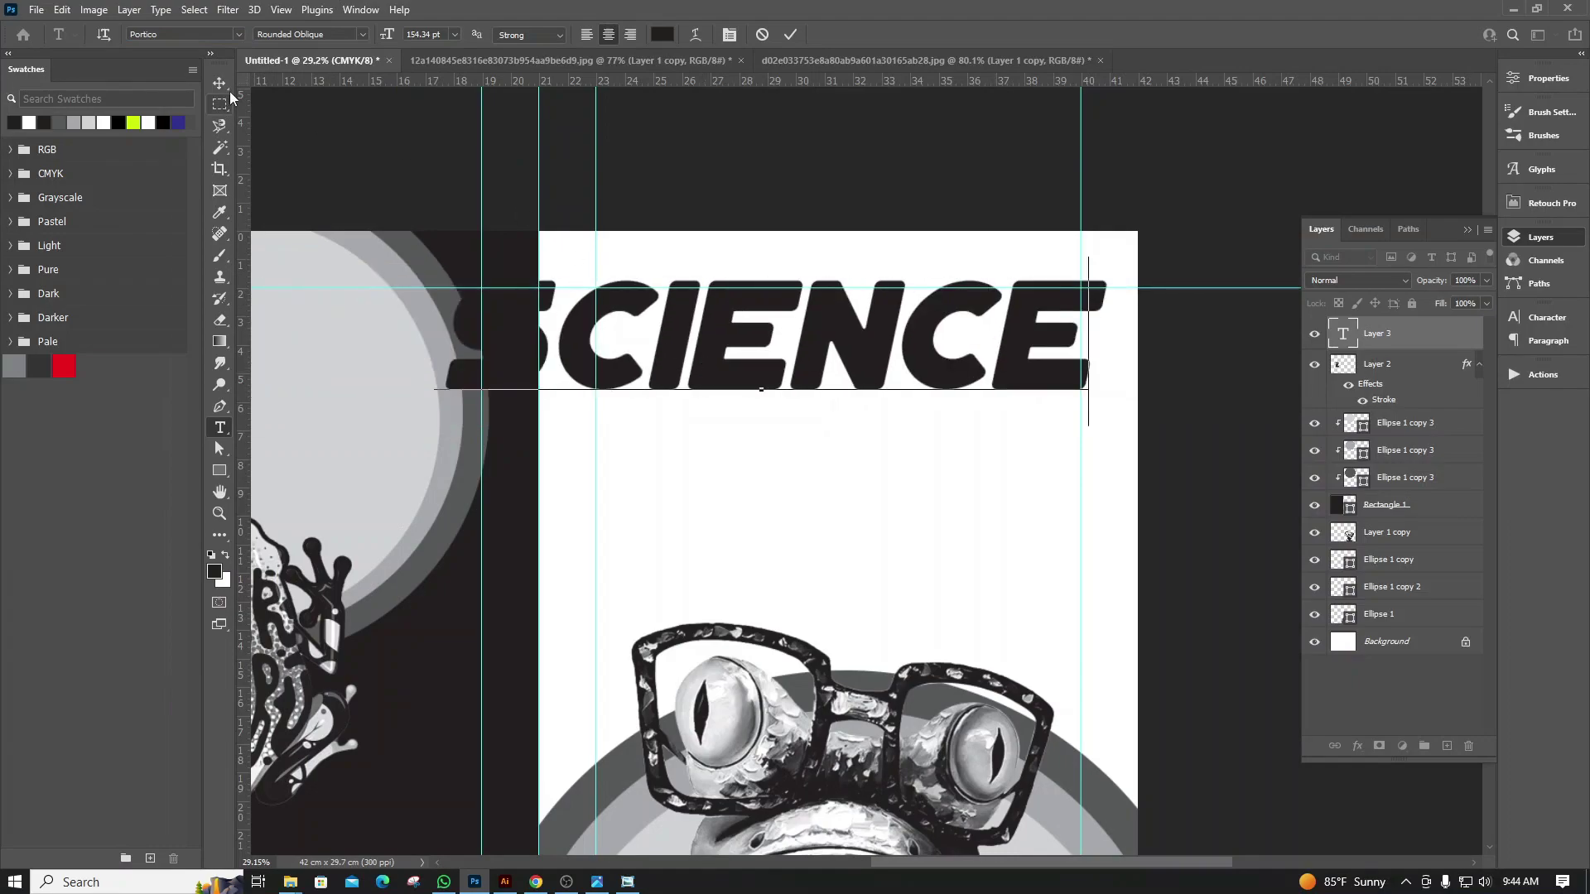
pyautogui.hotkey('ctrl', 'Return')
# Scale the SCIENCE heading down to about 42% of its size
pyautogui.press('v')
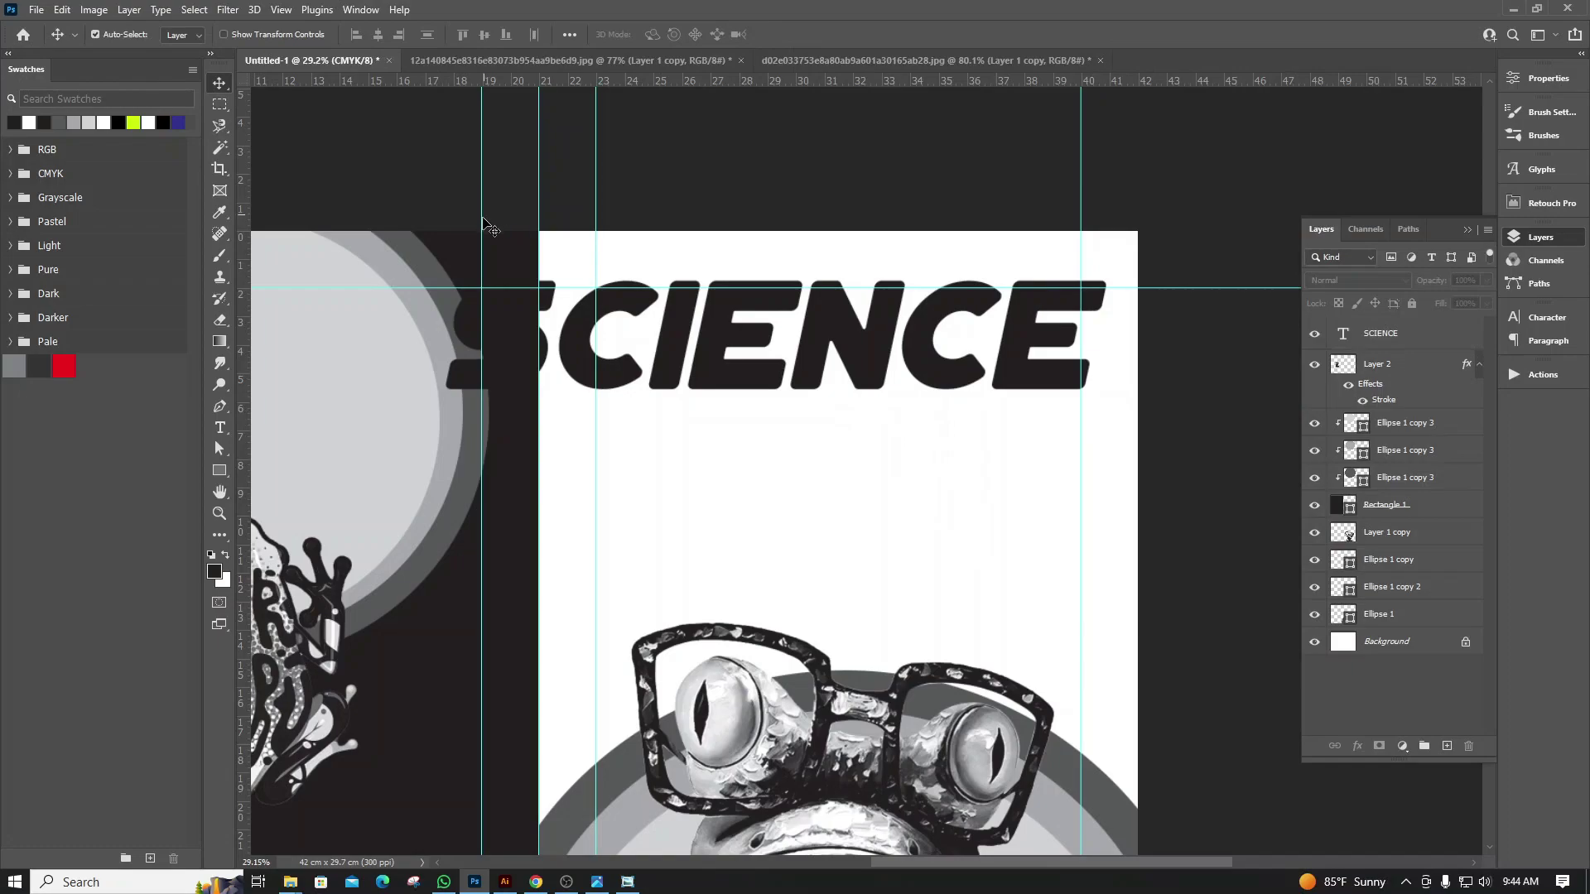
pyautogui.moveTo(782, 362); pyautogui.dragTo(832, 391)
pyautogui.hotkey('ctrl', 't')
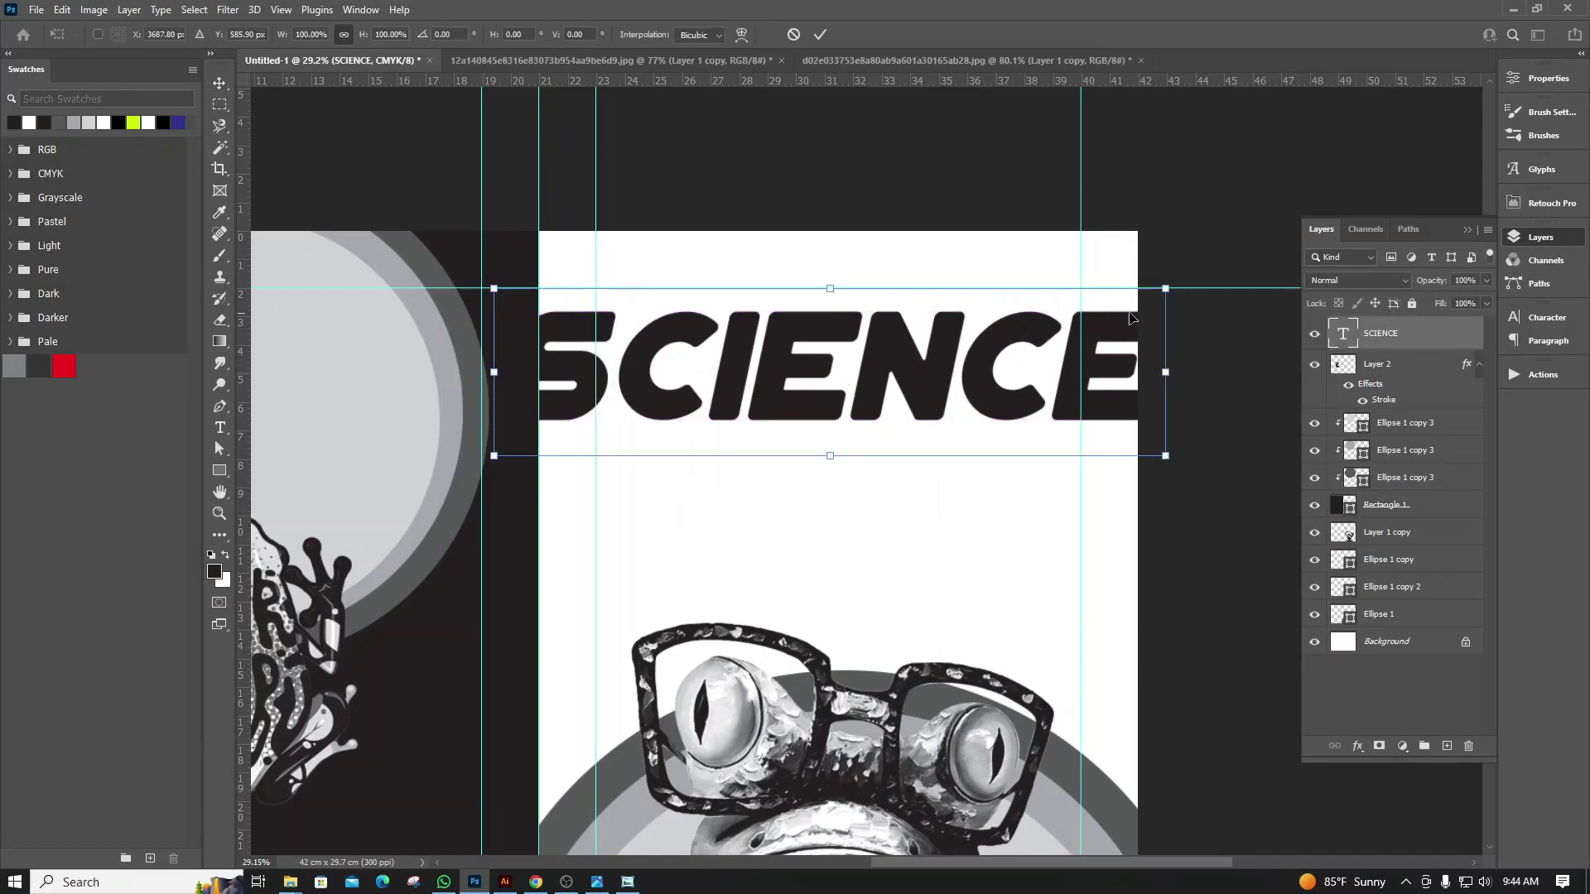
pyautogui.moveTo(1167, 288)
pyautogui.mouseDown()
pyautogui.moveTo(919, 364)
pyautogui.moveTo(953, 368)
pyautogui.mouseUp()
pyautogui.press('Return')
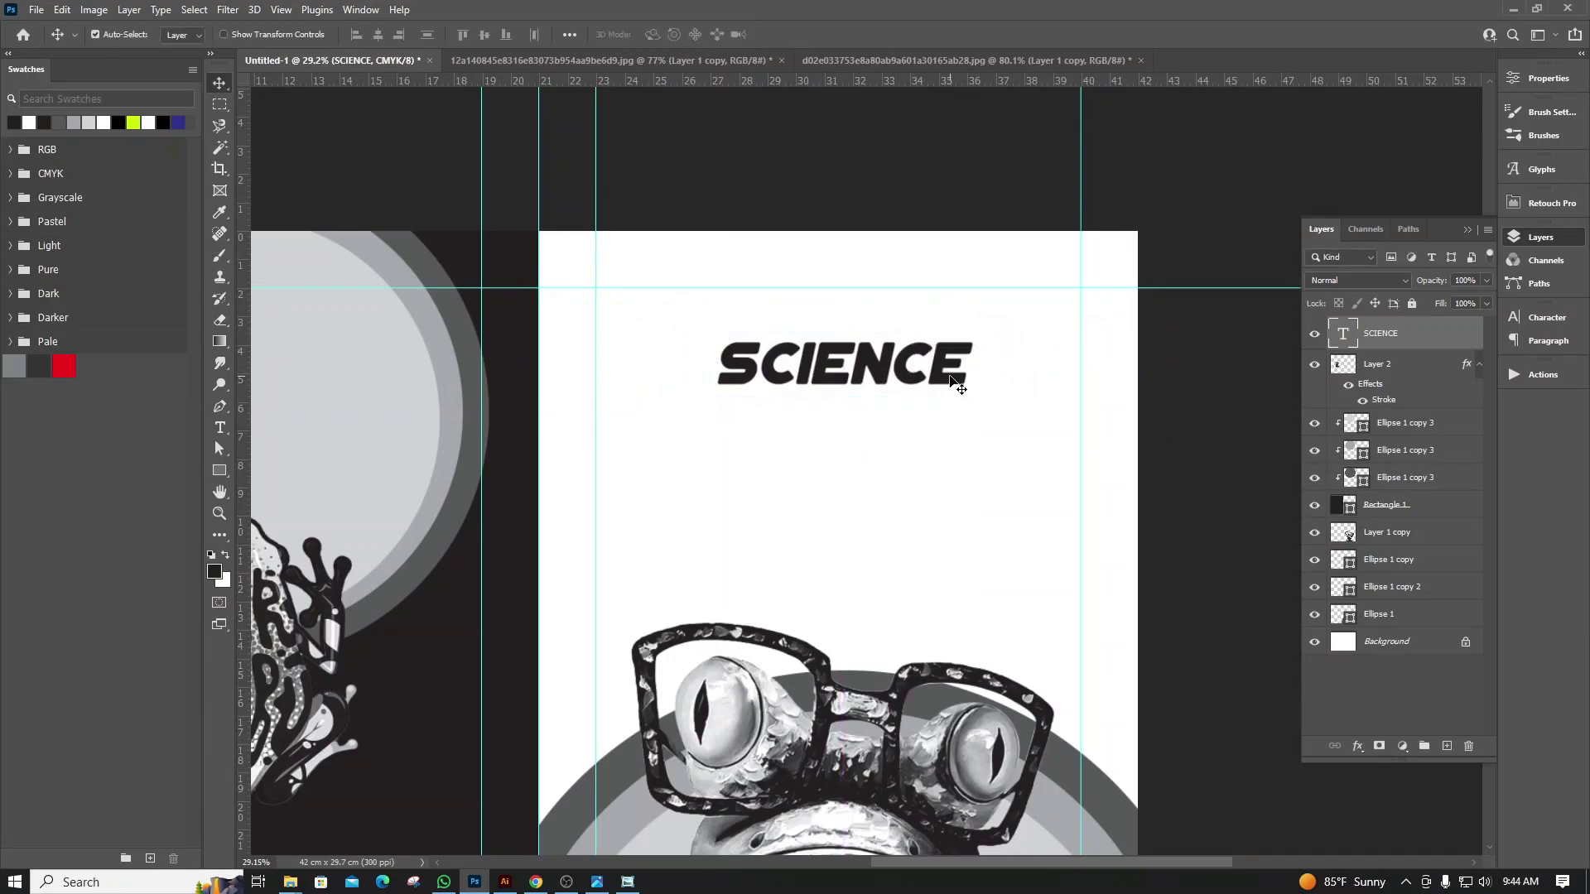
# Centre SCIENCE horizontally near the top of the white page
pyautogui.scroll(-2, 954, 369)
pyautogui.scroll(1, 955, 368)
pyautogui.moveTo(908, 362); pyautogui.dragTo(923, 365)
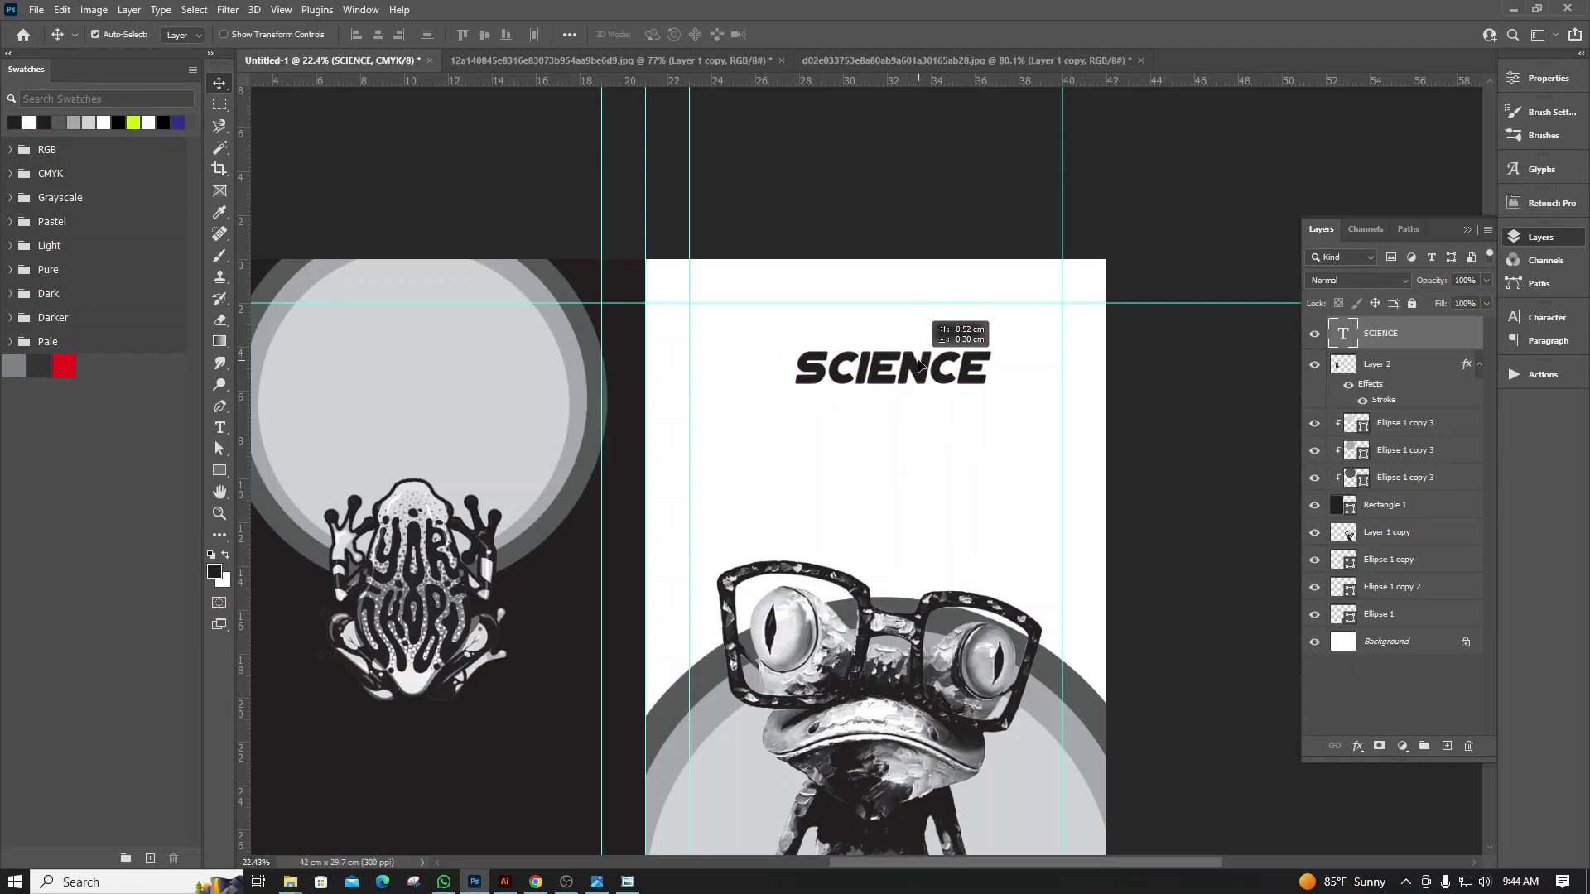
pyautogui.scroll(-2, 922, 364)
pyautogui.scroll(2, 919, 363)
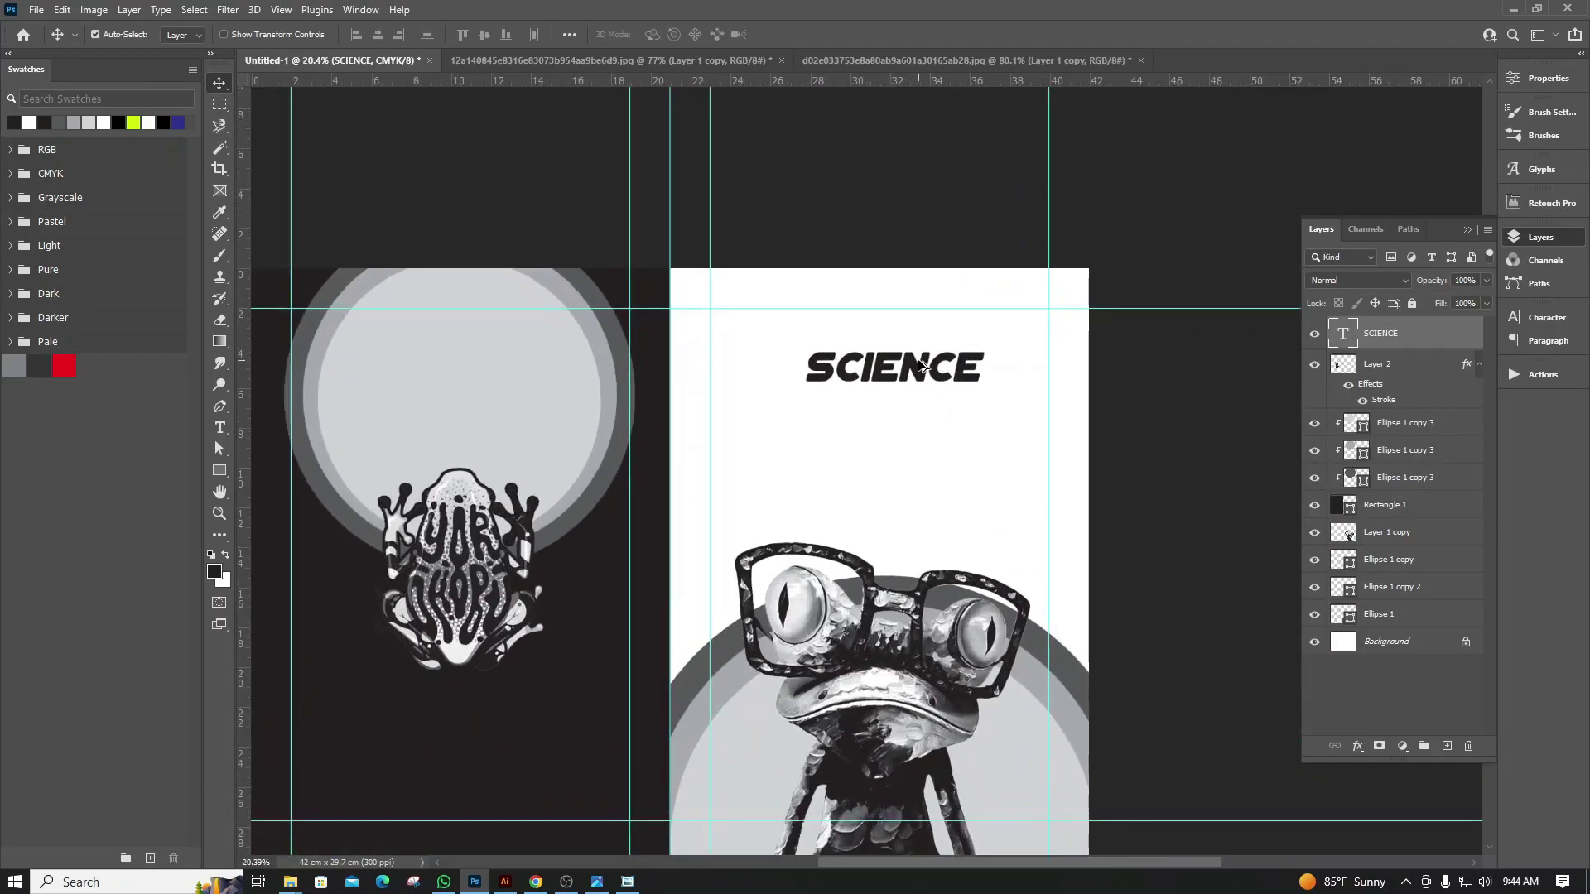
pyautogui.scroll(1, 920, 365)
pyautogui.scroll(2, 921, 364)
pyautogui.scroll(2, 920, 365)
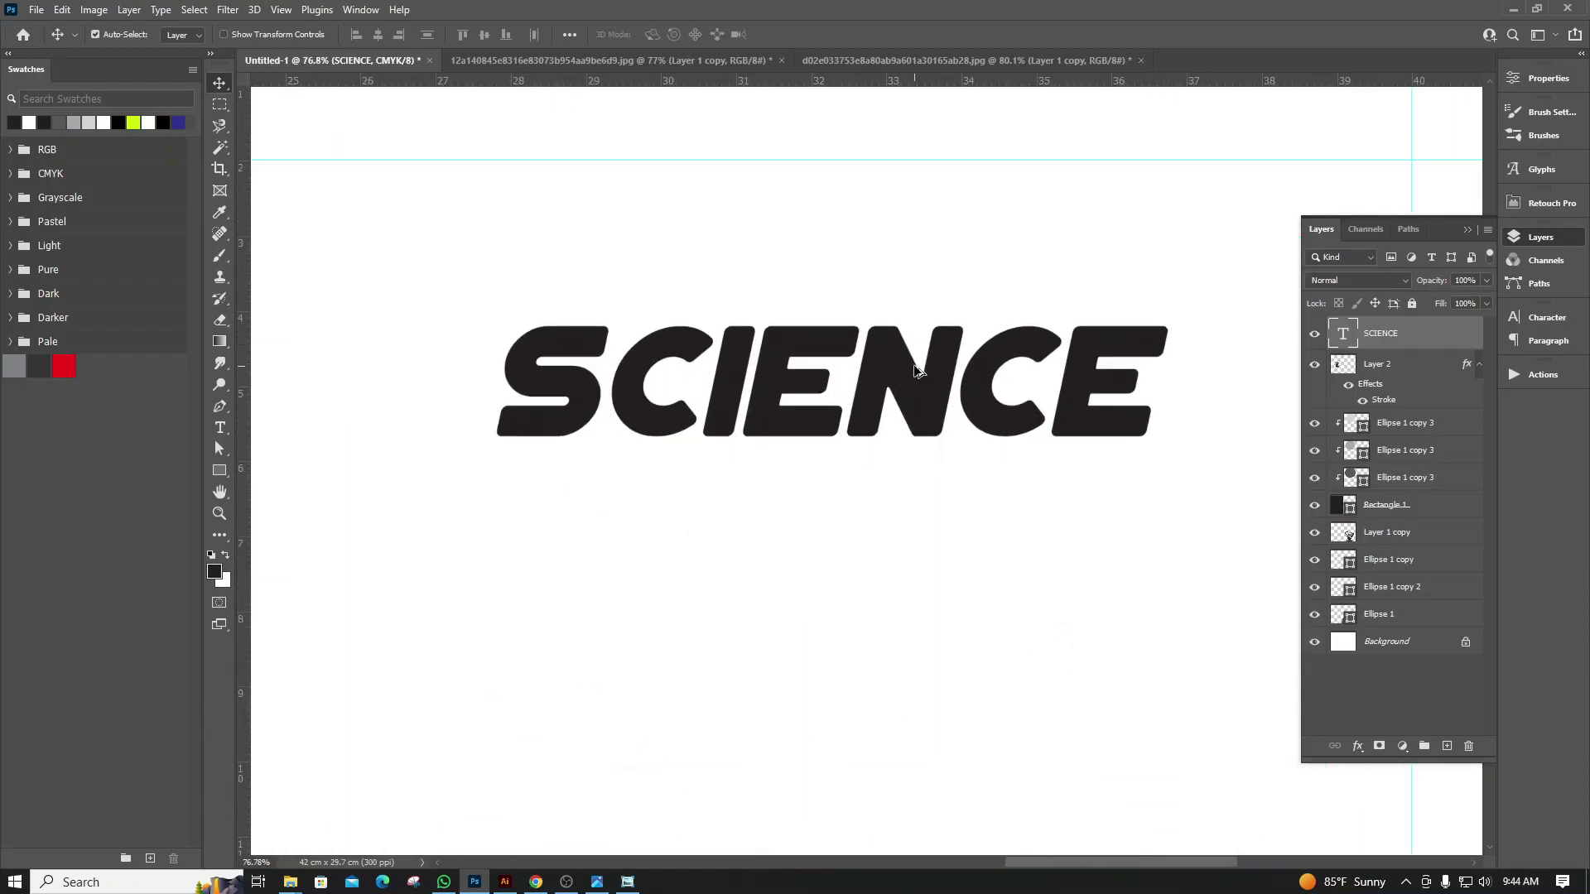
pyautogui.moveTo(911, 381); pyautogui.dragTo(900, 381)
pyautogui.scroll(-2, 900, 381)
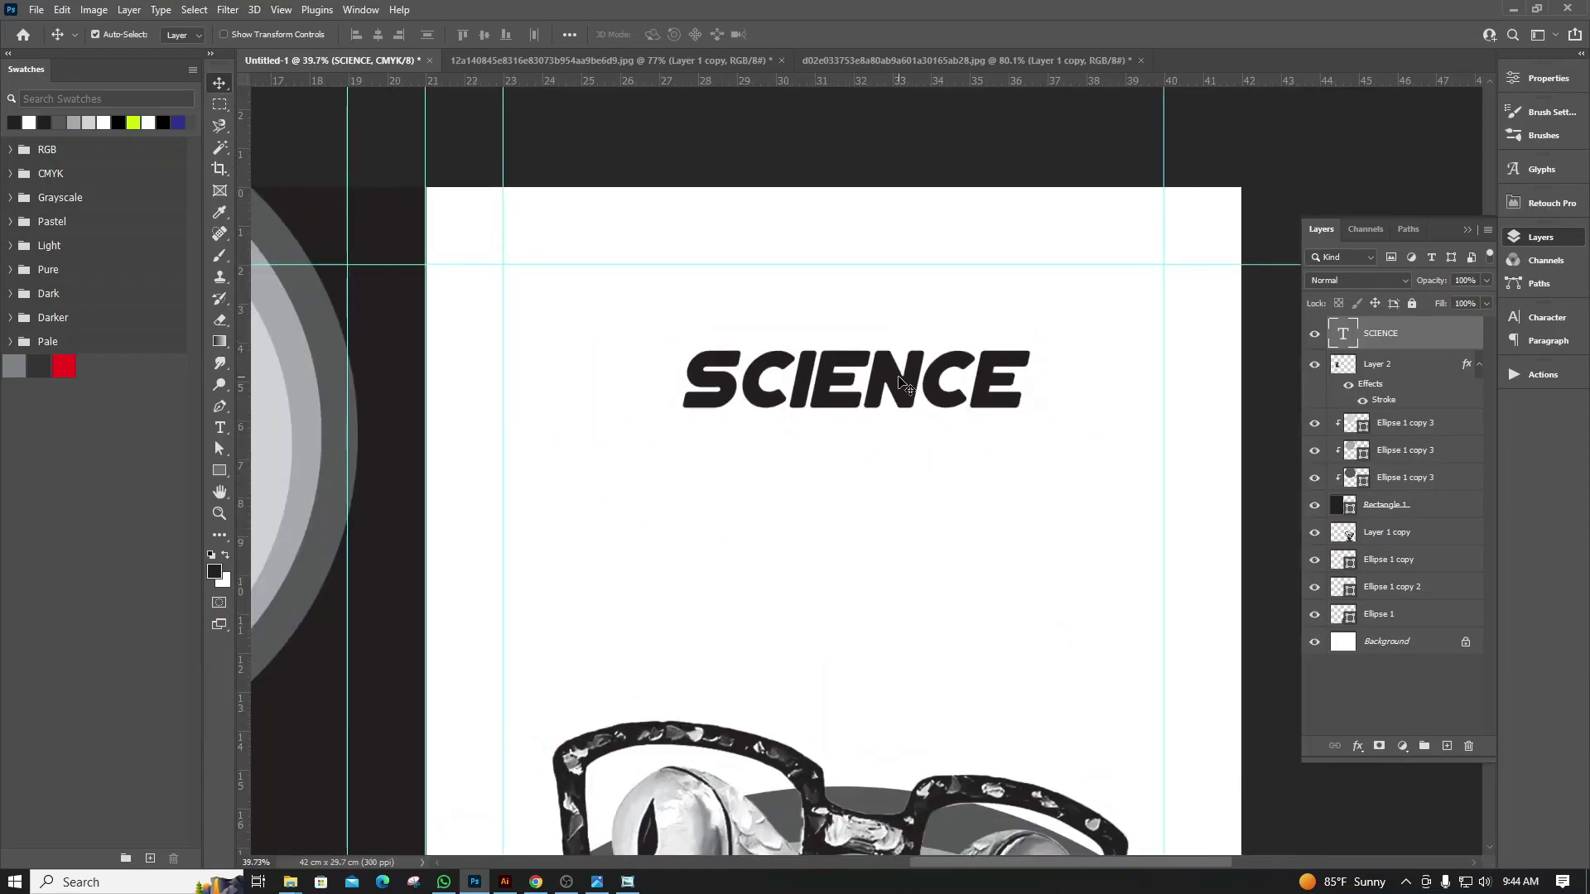
pyautogui.scroll(-2, 900, 381)
pyautogui.scroll(1, 900, 381)
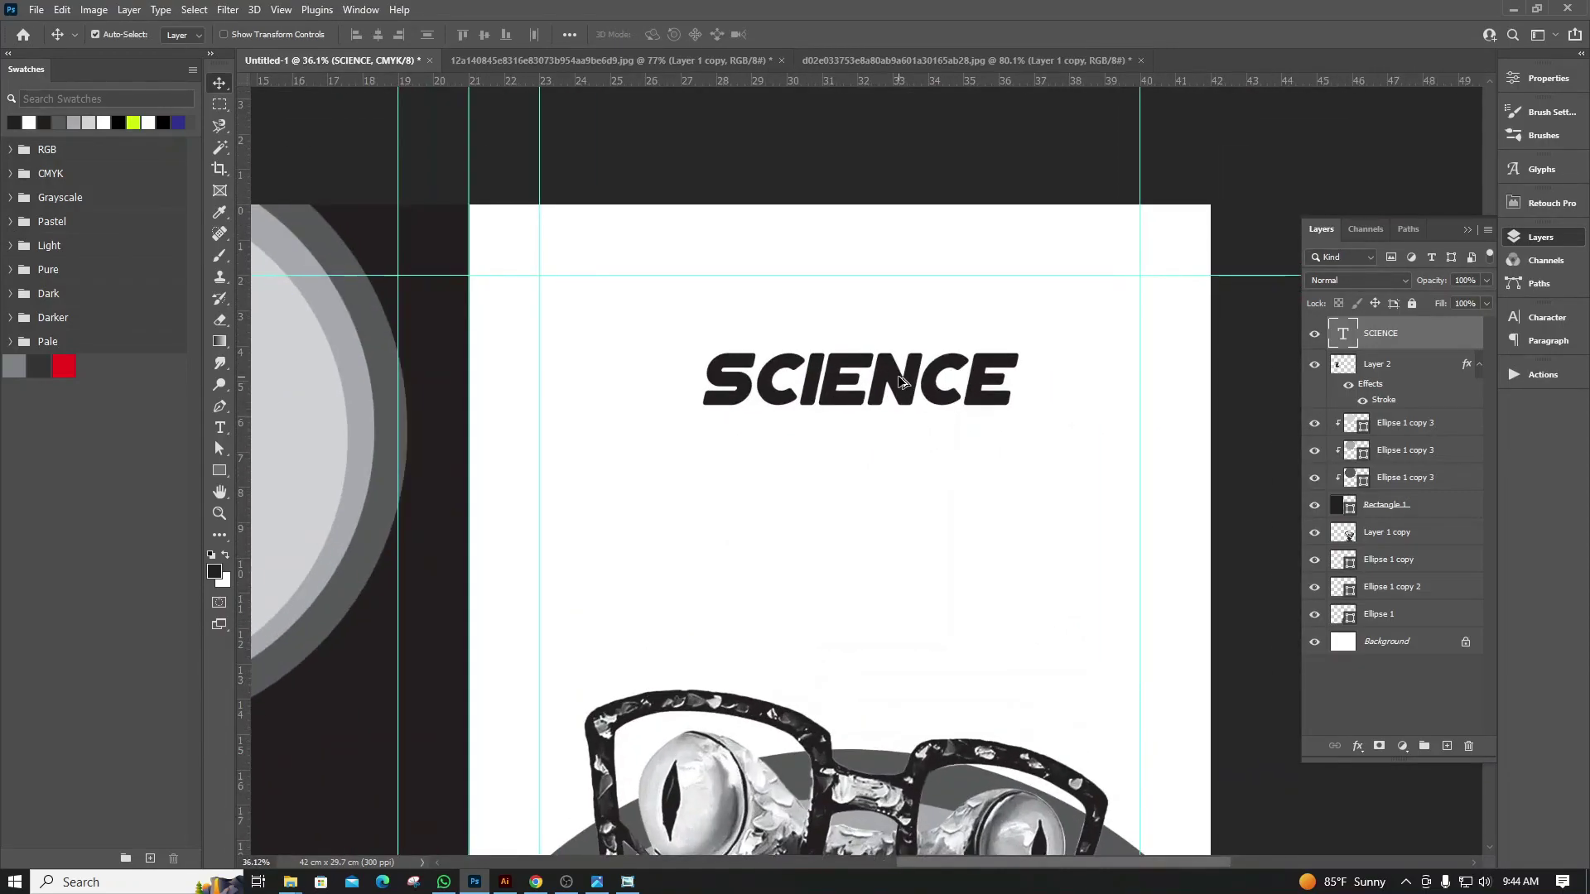
pyautogui.scroll(-1, 901, 381)
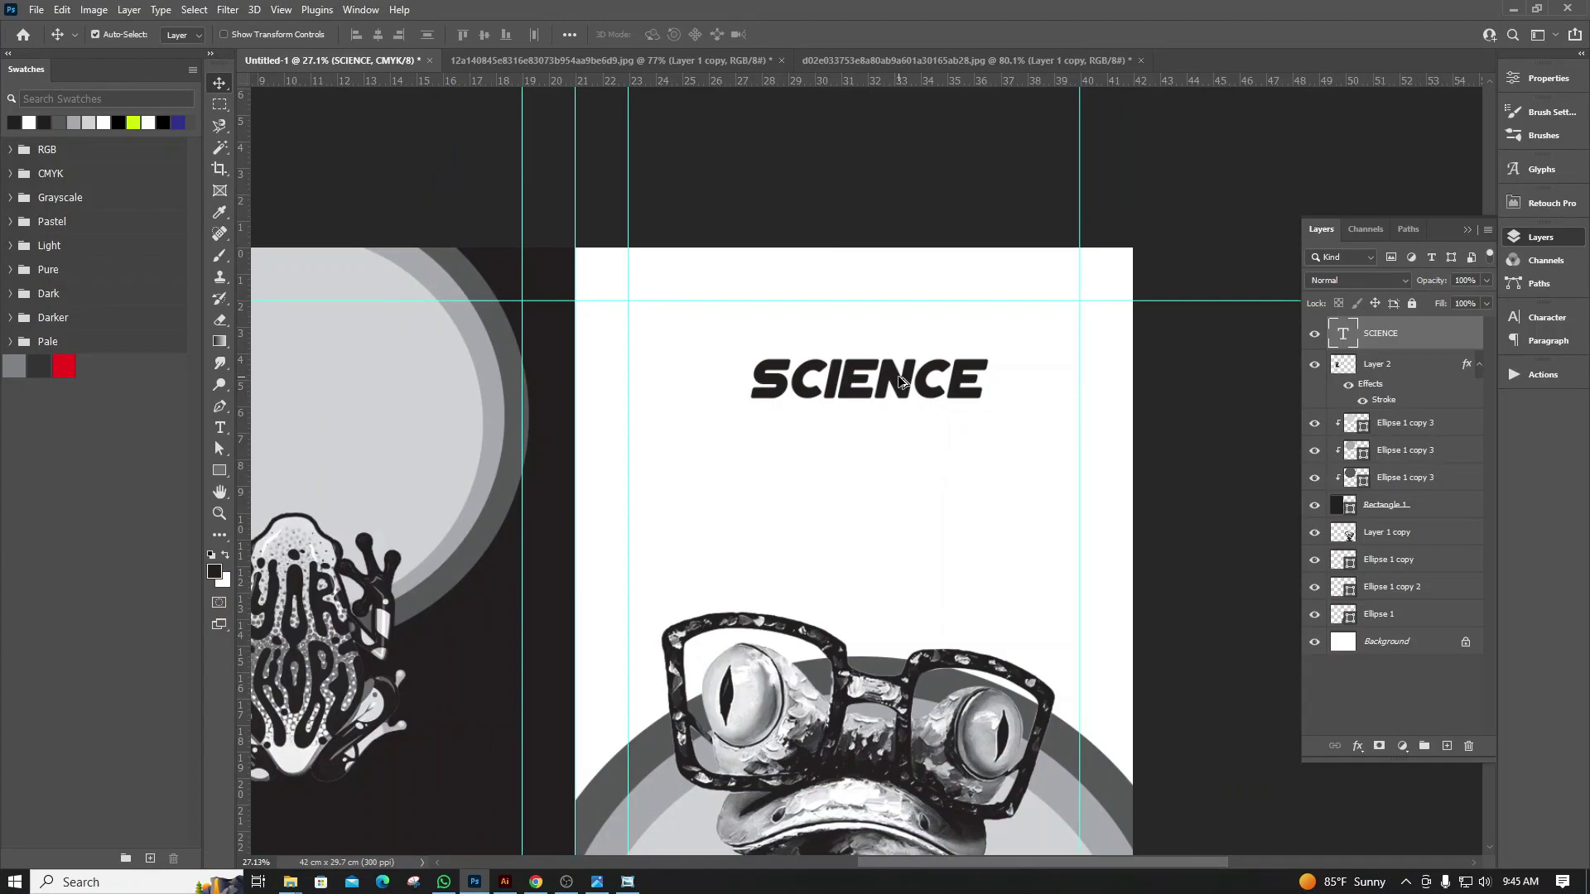
pyautogui.scroll(1, 900, 381)
pyautogui.scroll(2, 900, 381)
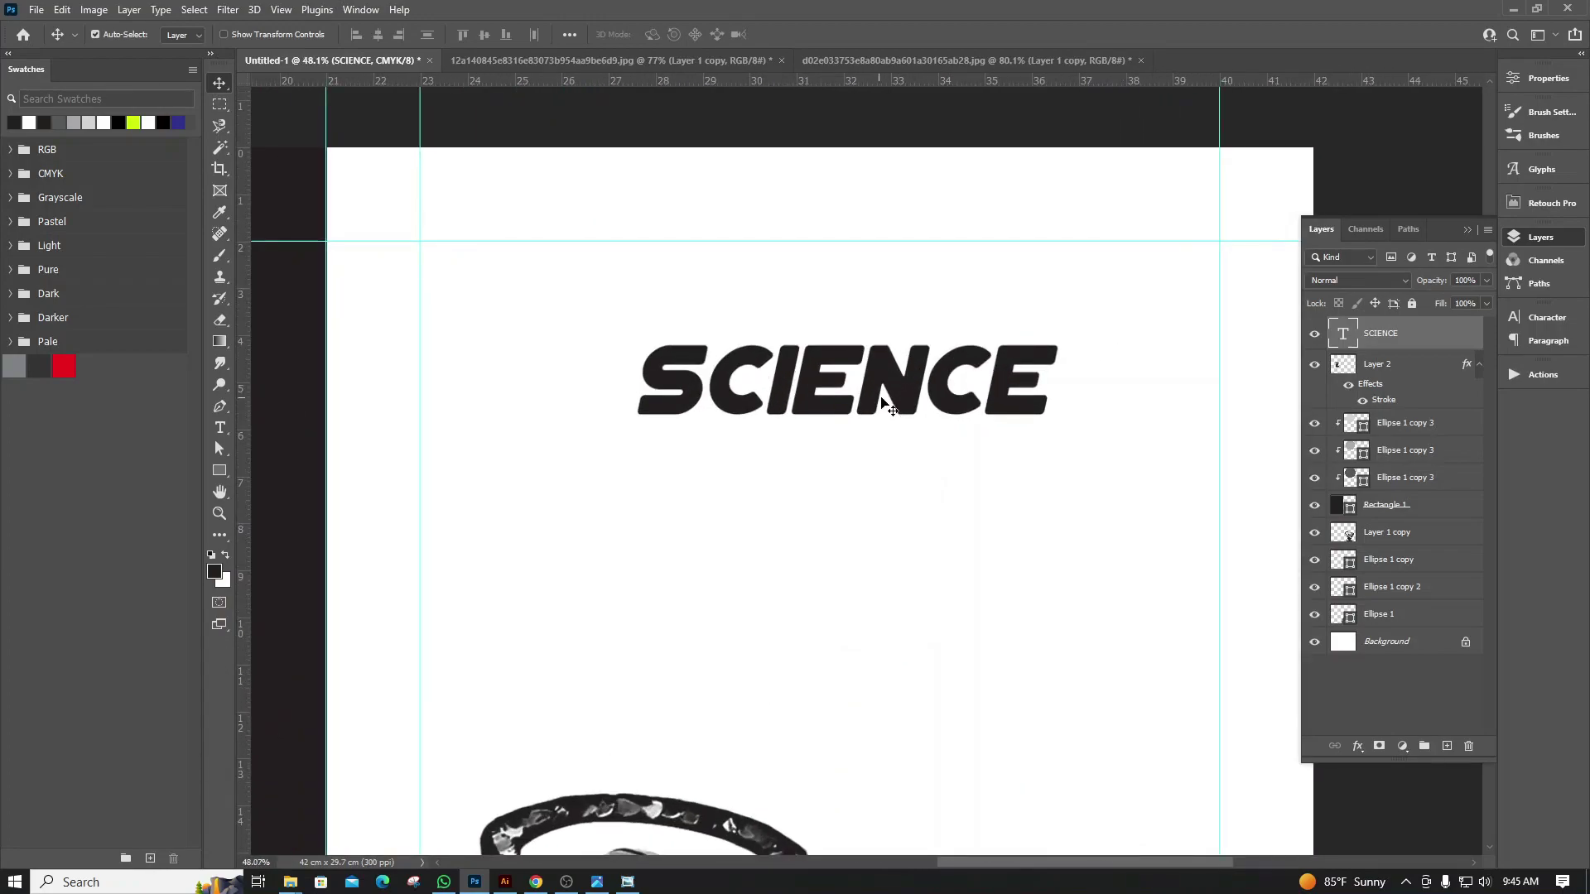
# Add a new 24 pt placeholder text line below the SCIENCE heading
pyautogui.click(220, 427)
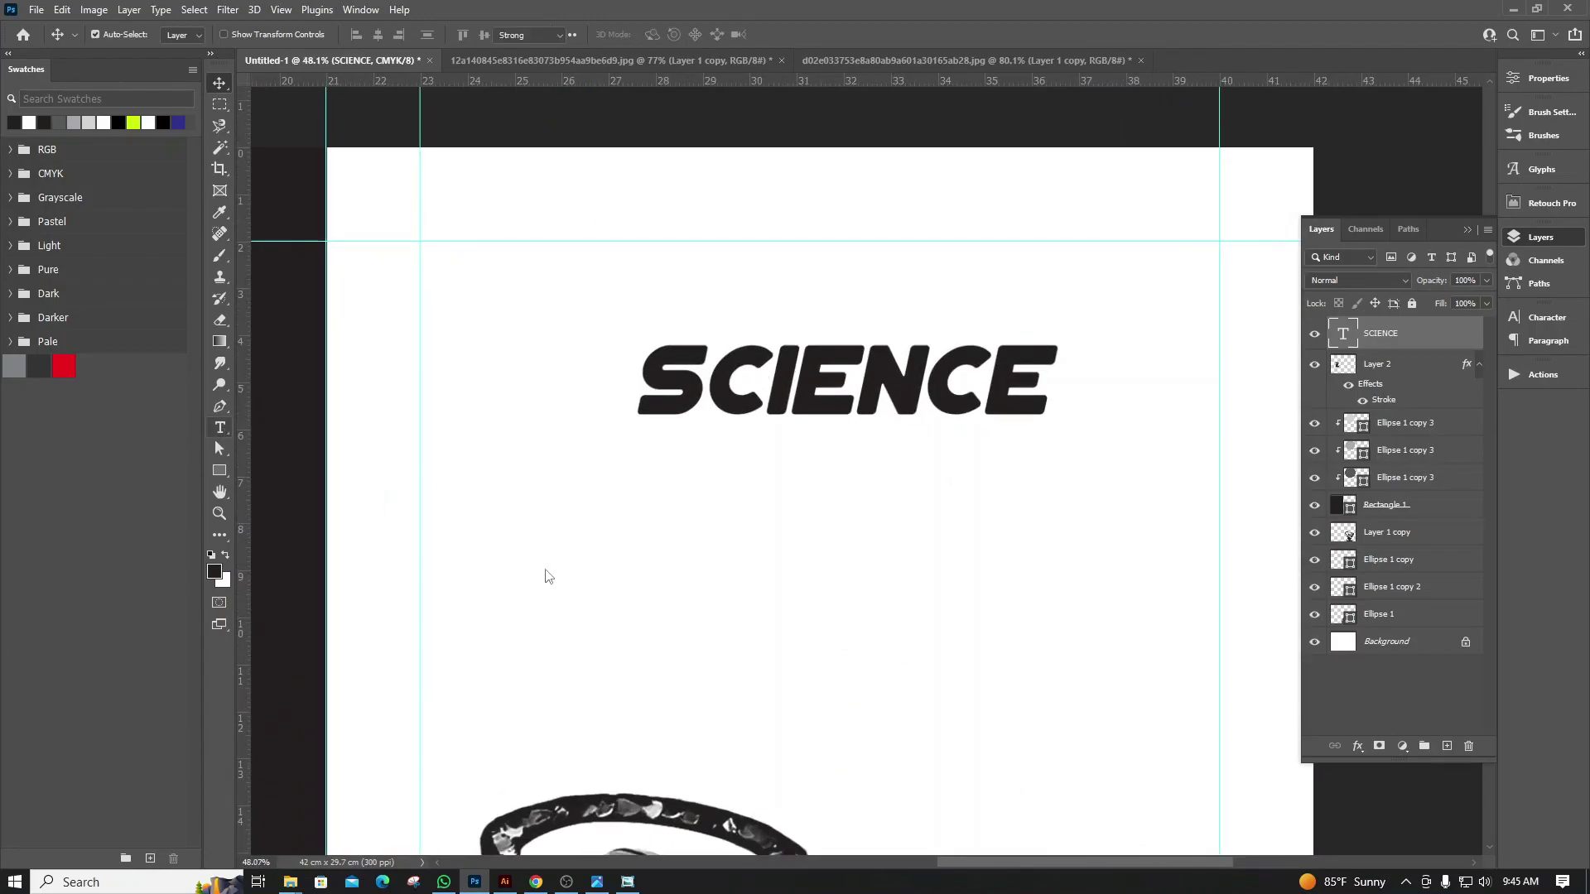
pyautogui.click(688, 616)
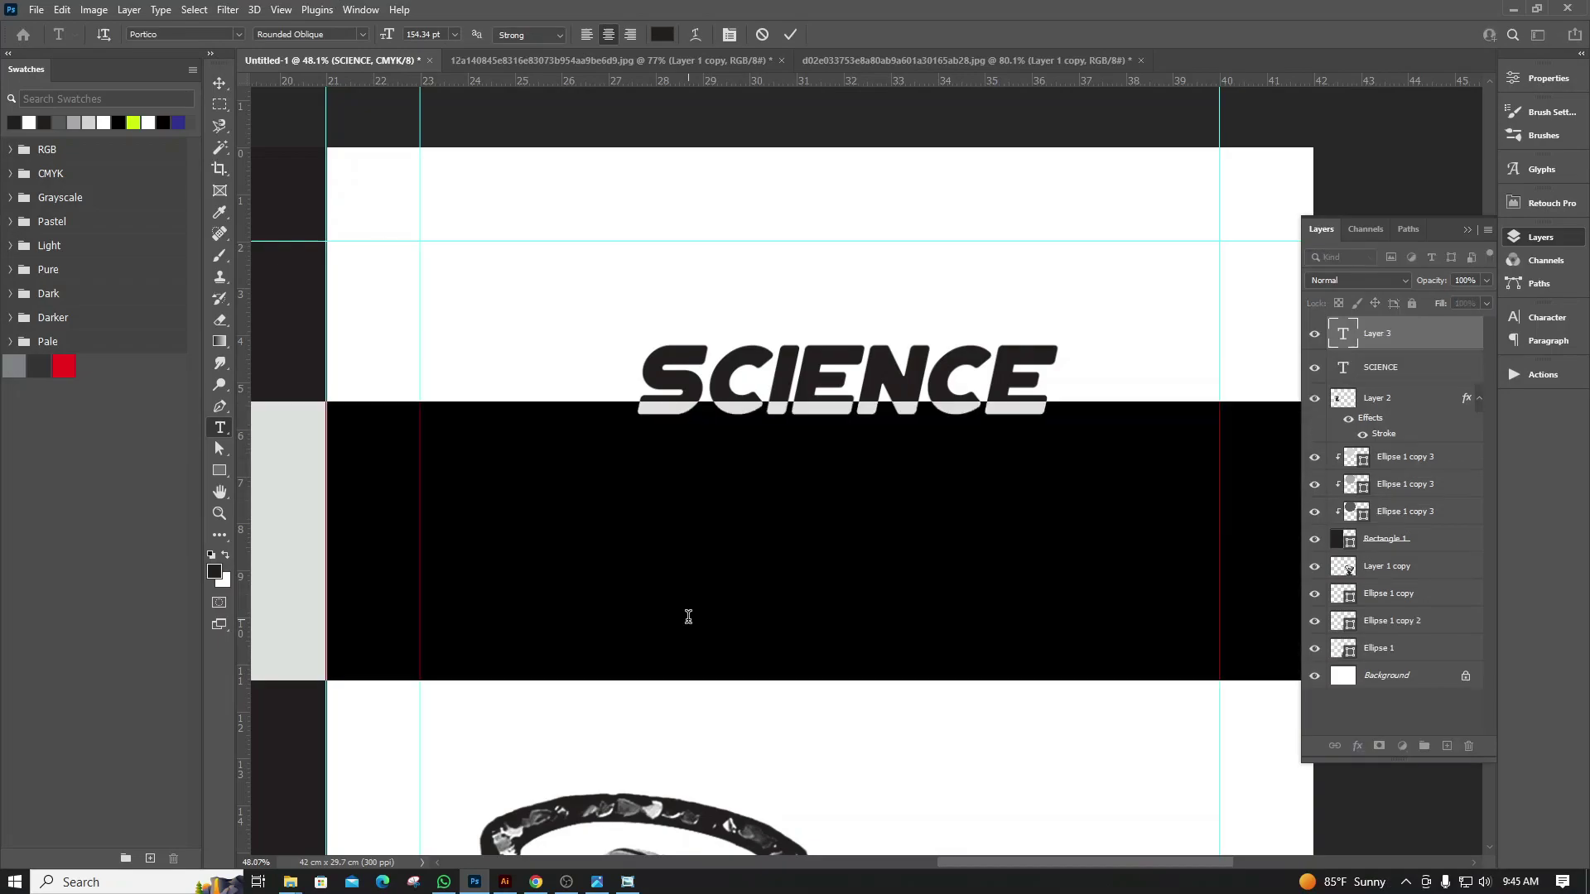
pyautogui.click(454, 34)
pyautogui.click(443, 188)
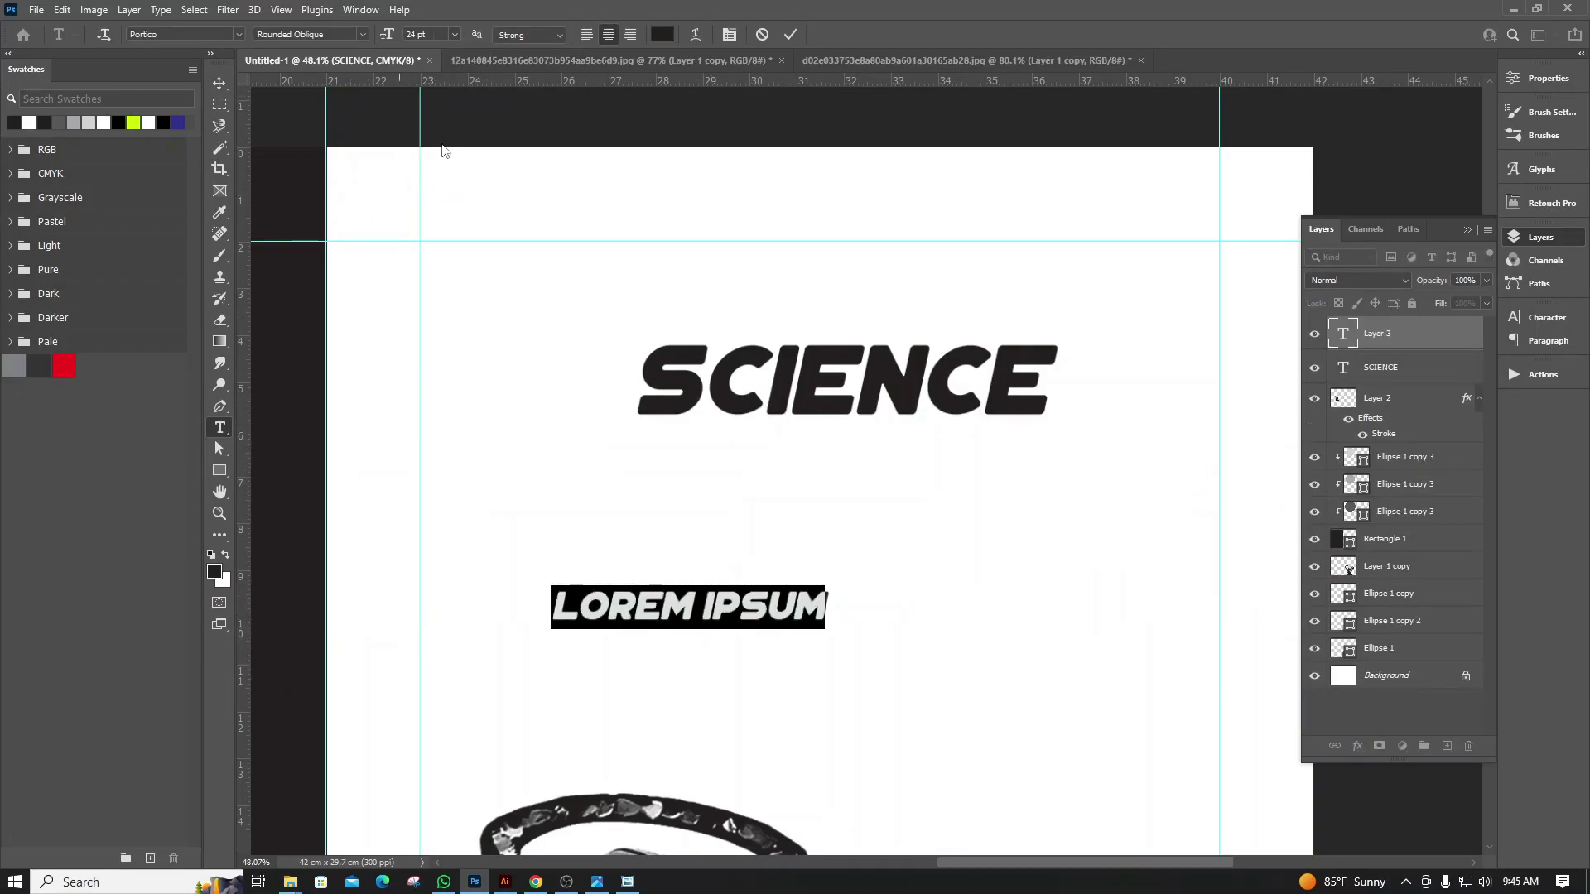
pyautogui.click(660, 608)
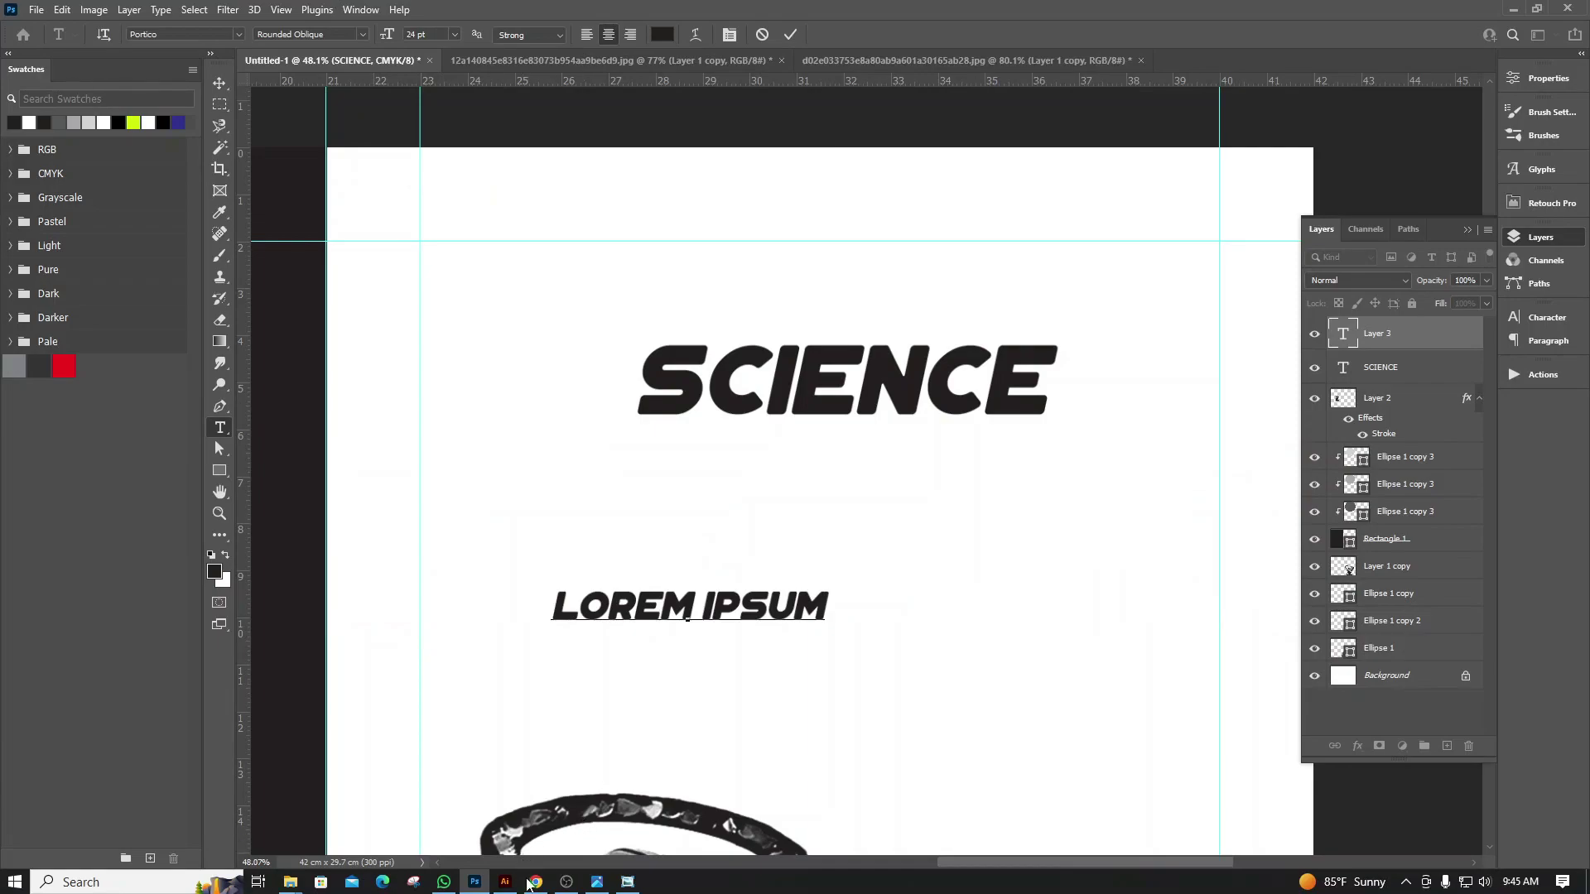
# Check the 'general certificate of education ordinary level' wording among Chrome's address-bar suggestions
pyautogui.click(613, 749)
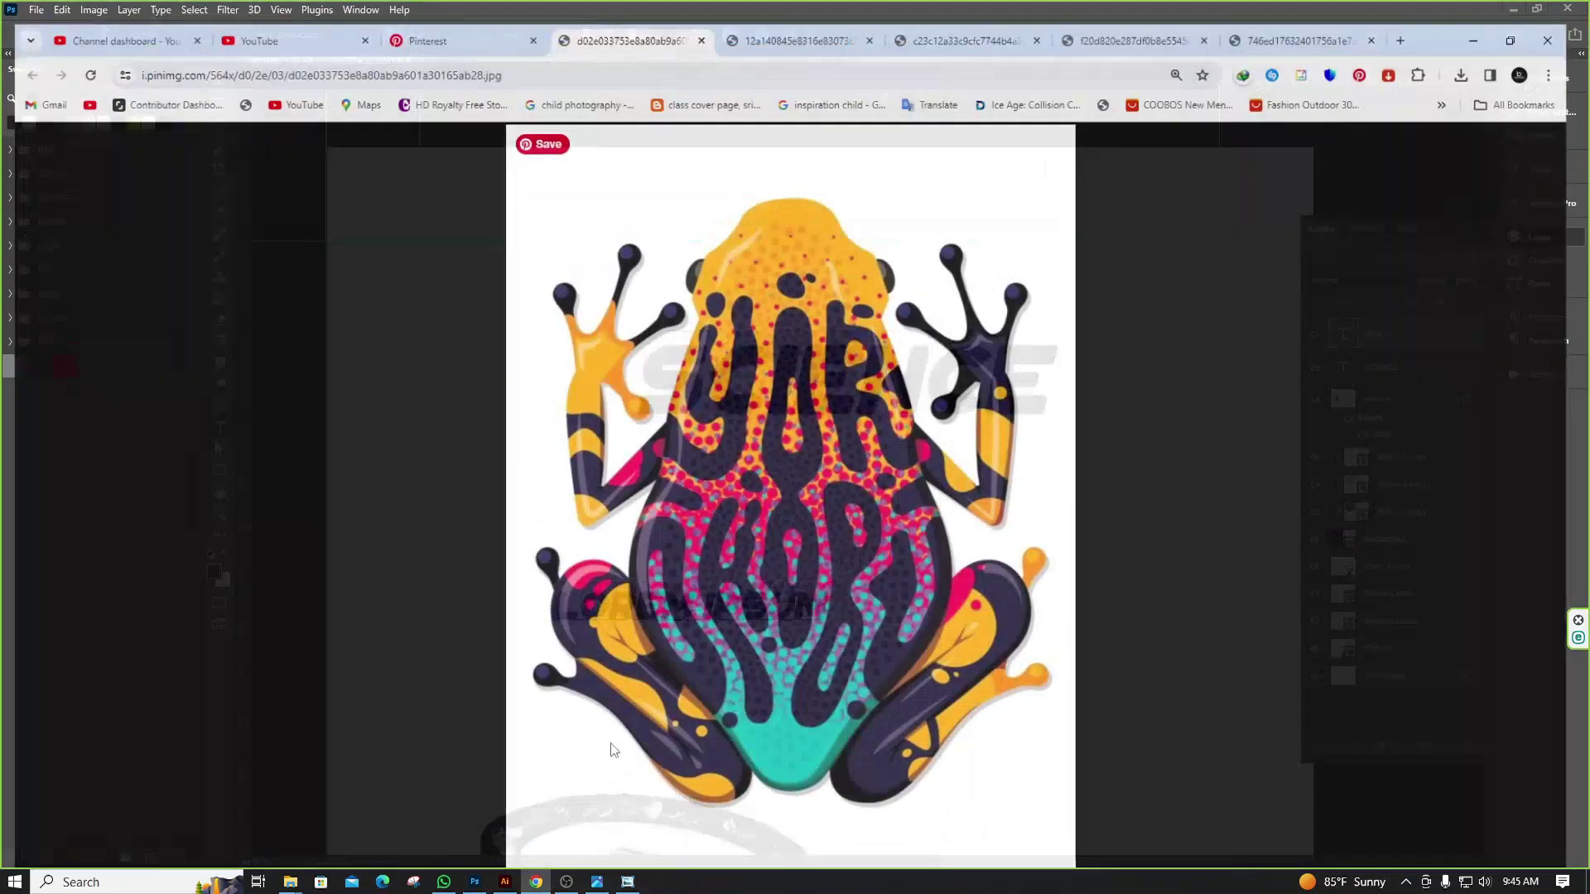
pyautogui.click(694, 56)
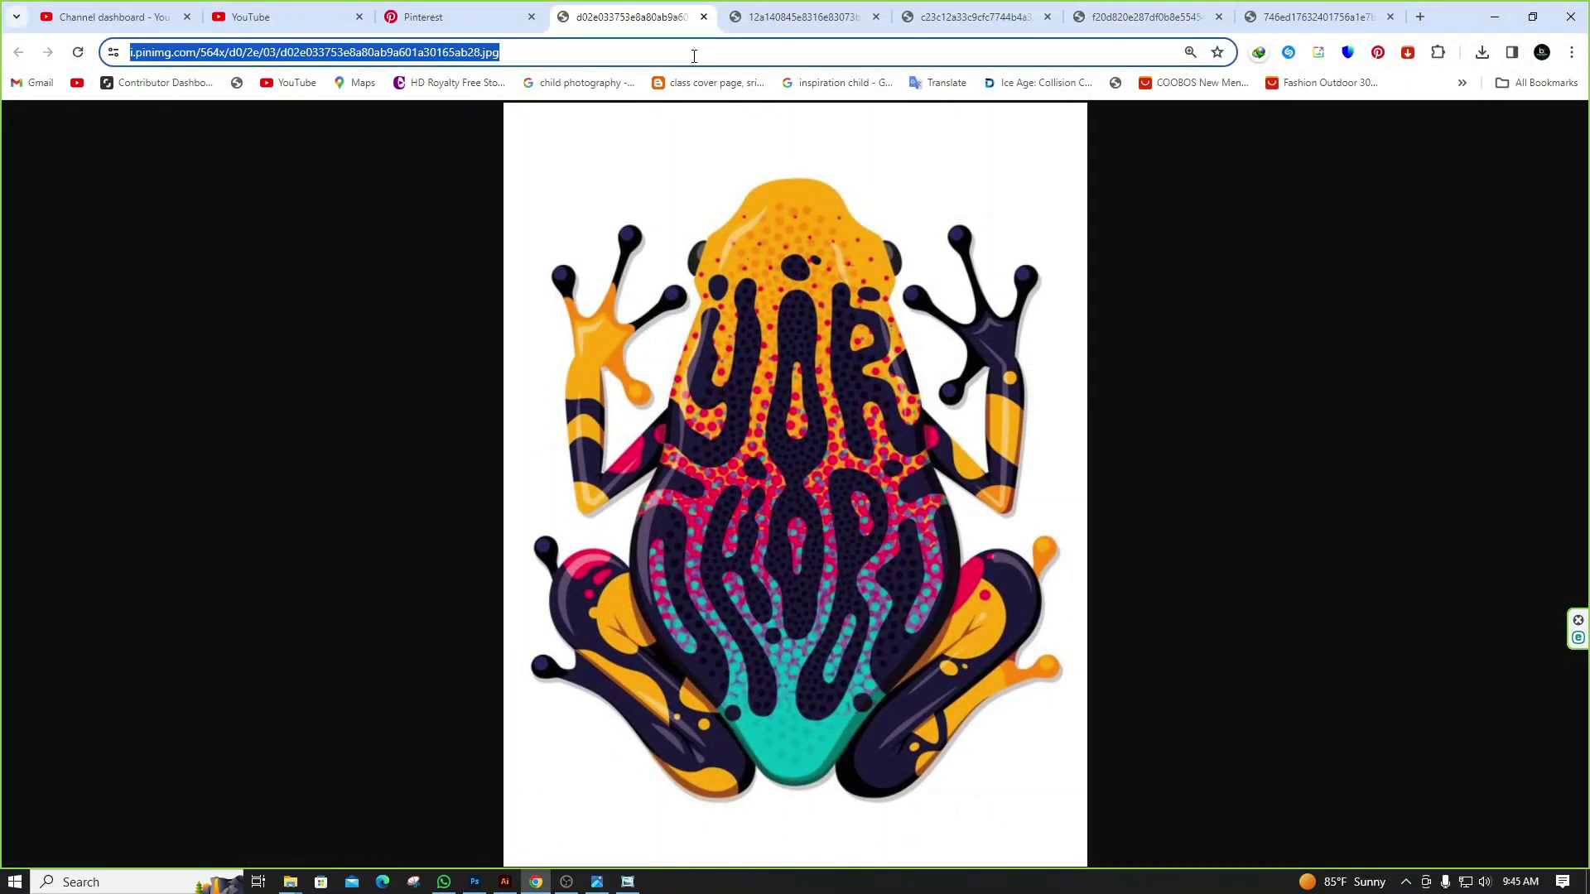
pyautogui.write('GENE')
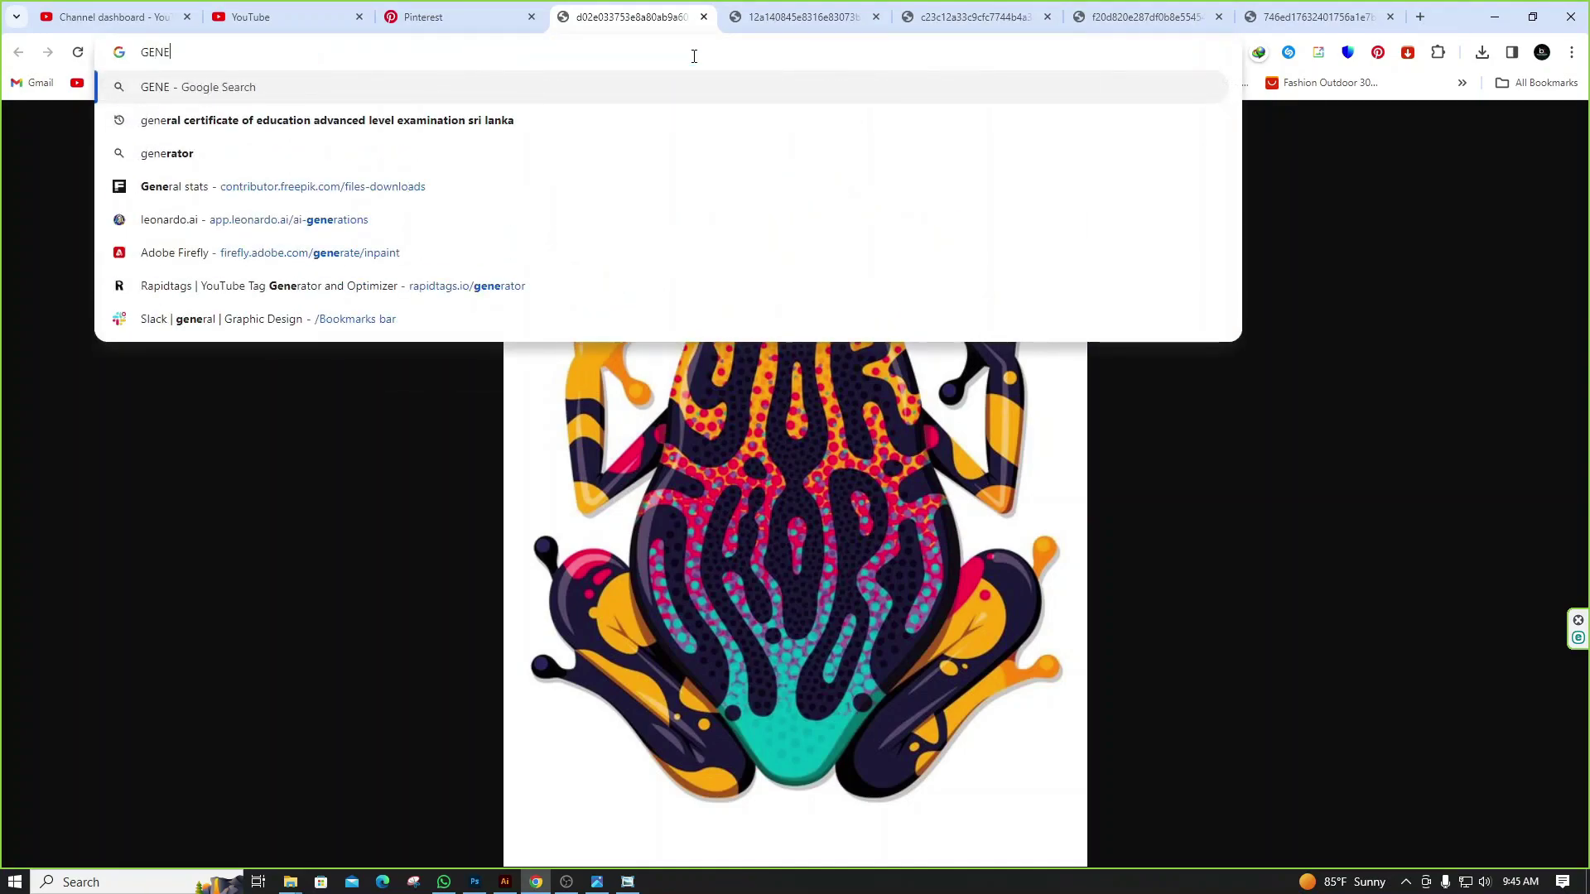
pyautogui.write('RA')
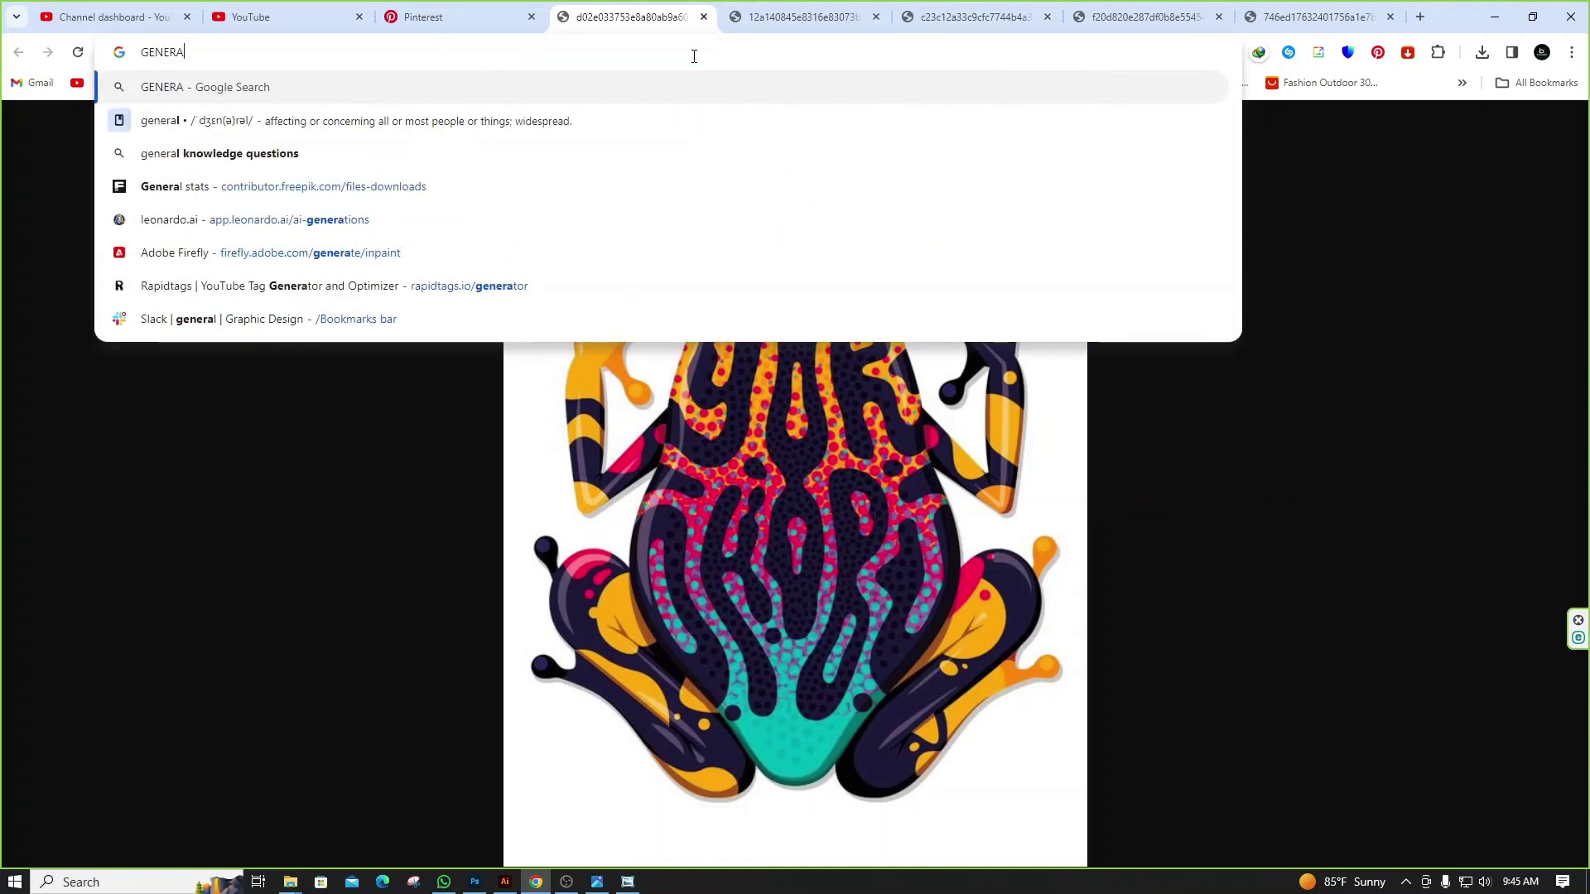
pyautogui.write('L')
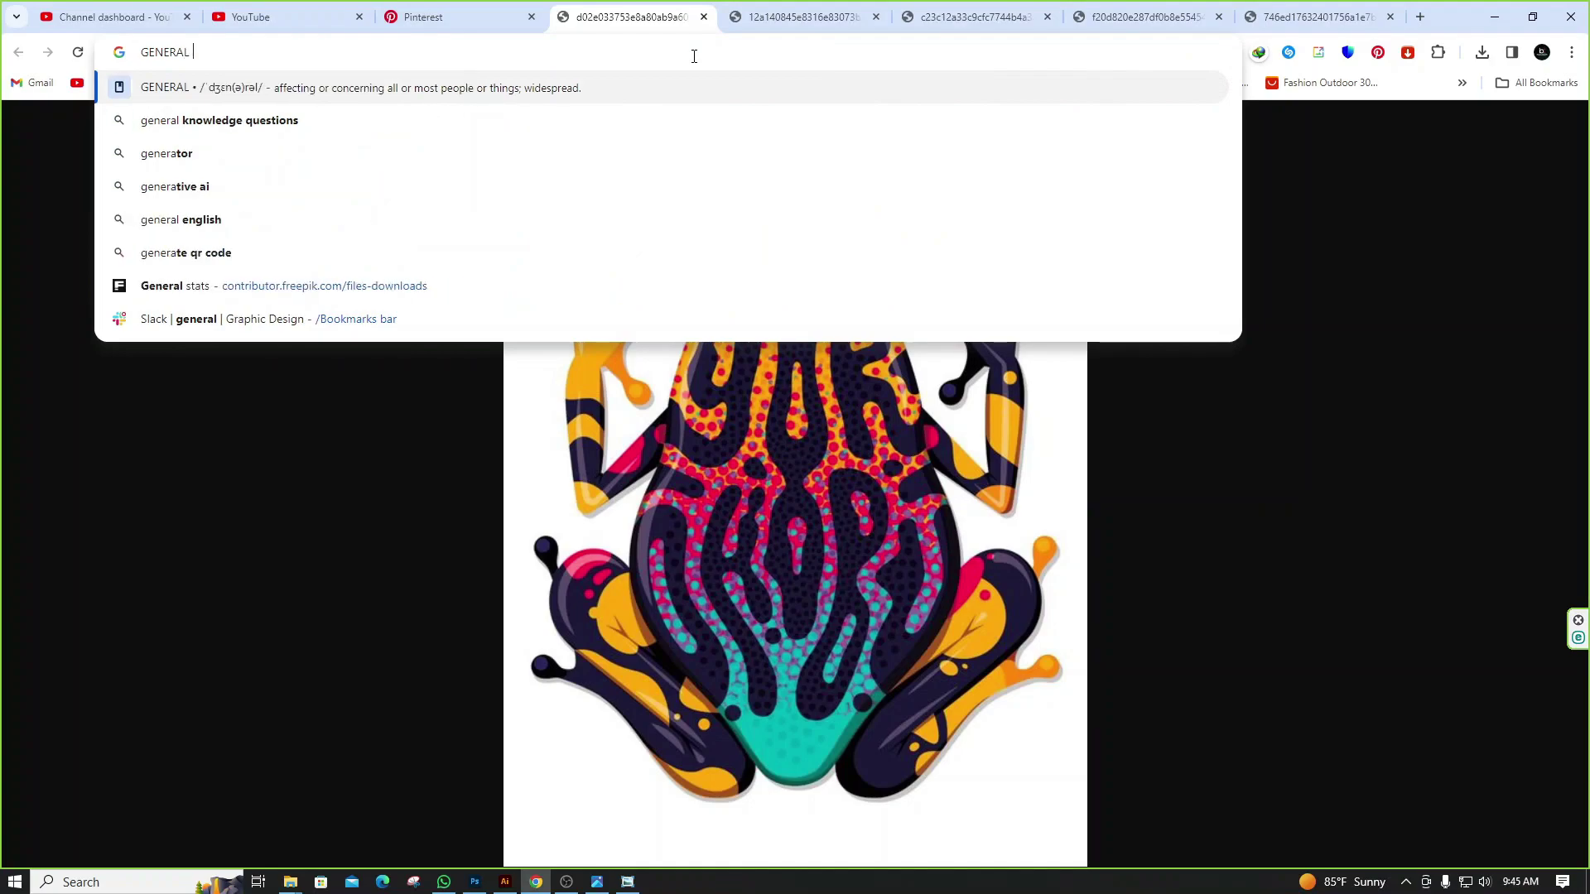
pyautogui.write(' CE')
pyautogui.press('Down')
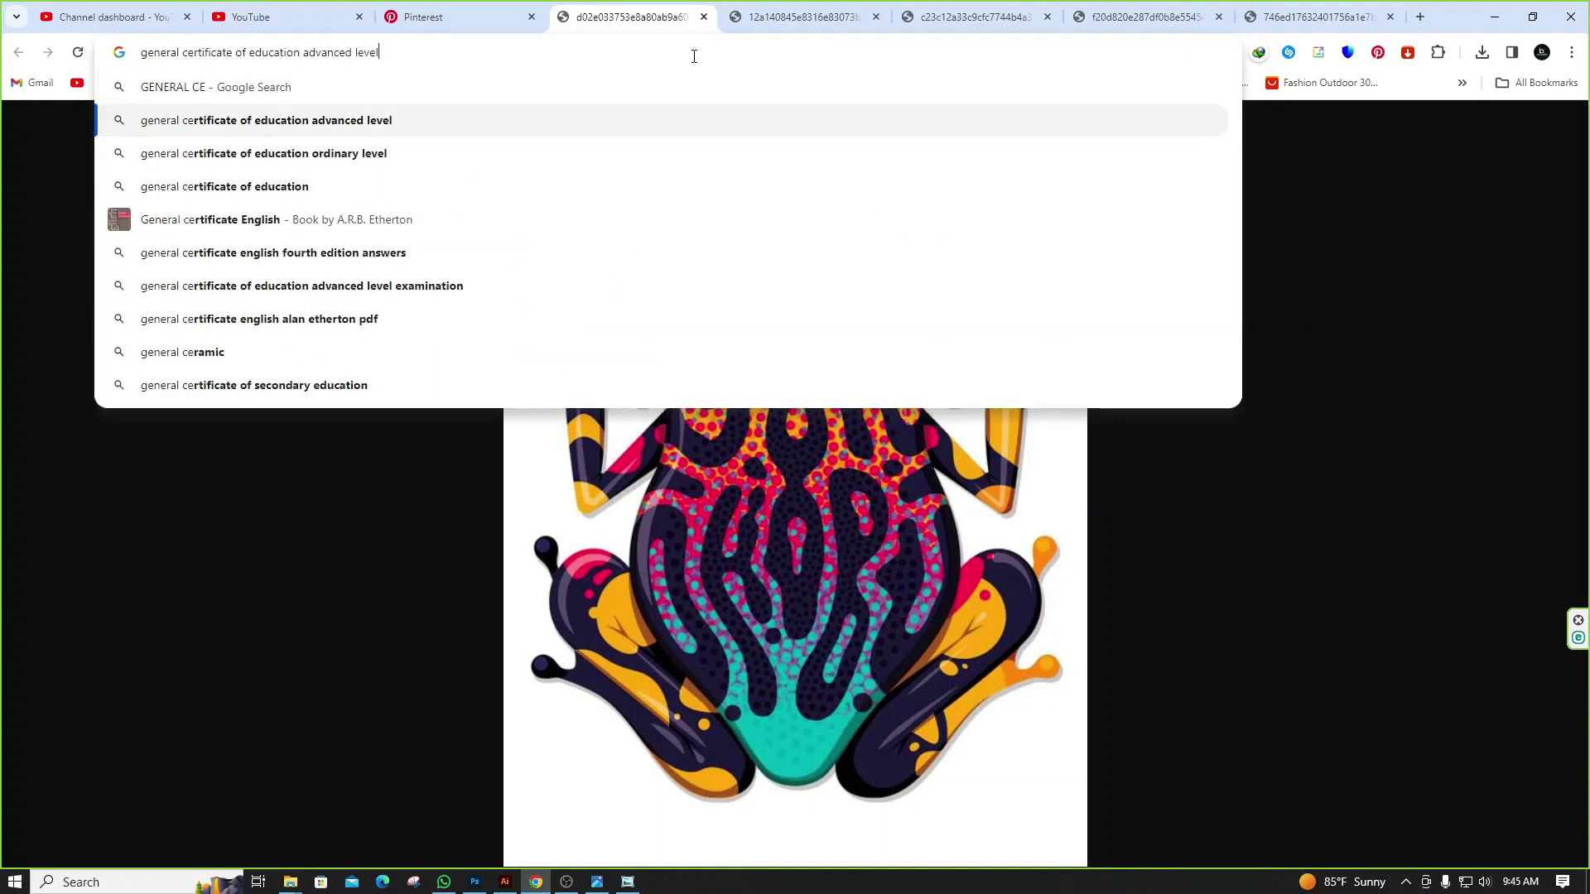
pyautogui.press('Down')
pyautogui.hotkey('ctrl', 'a')
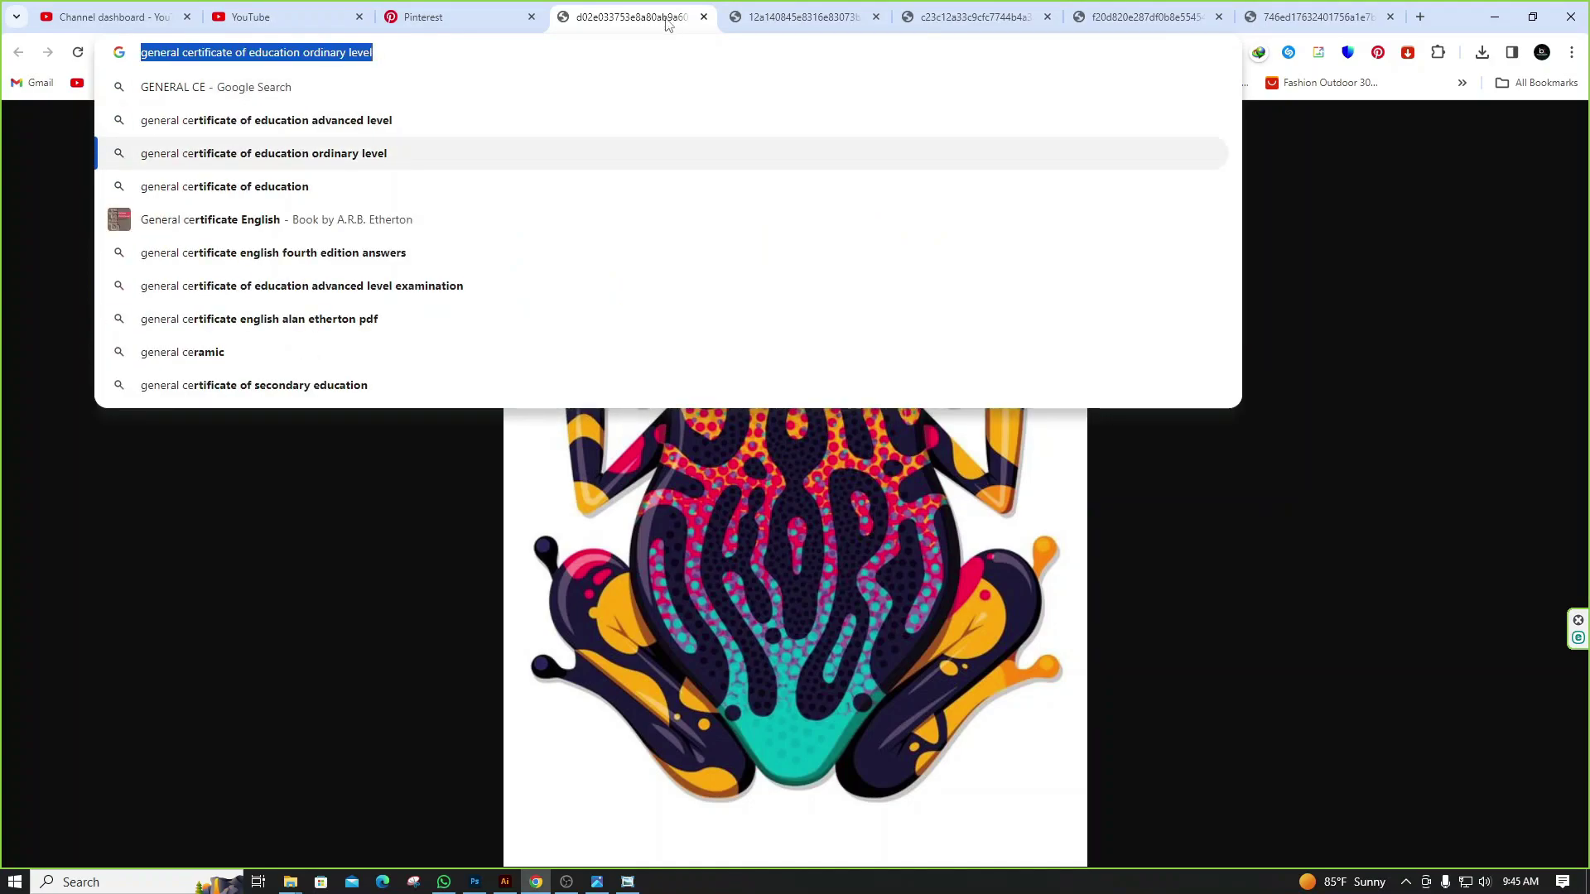
pyautogui.click(1490, 16)
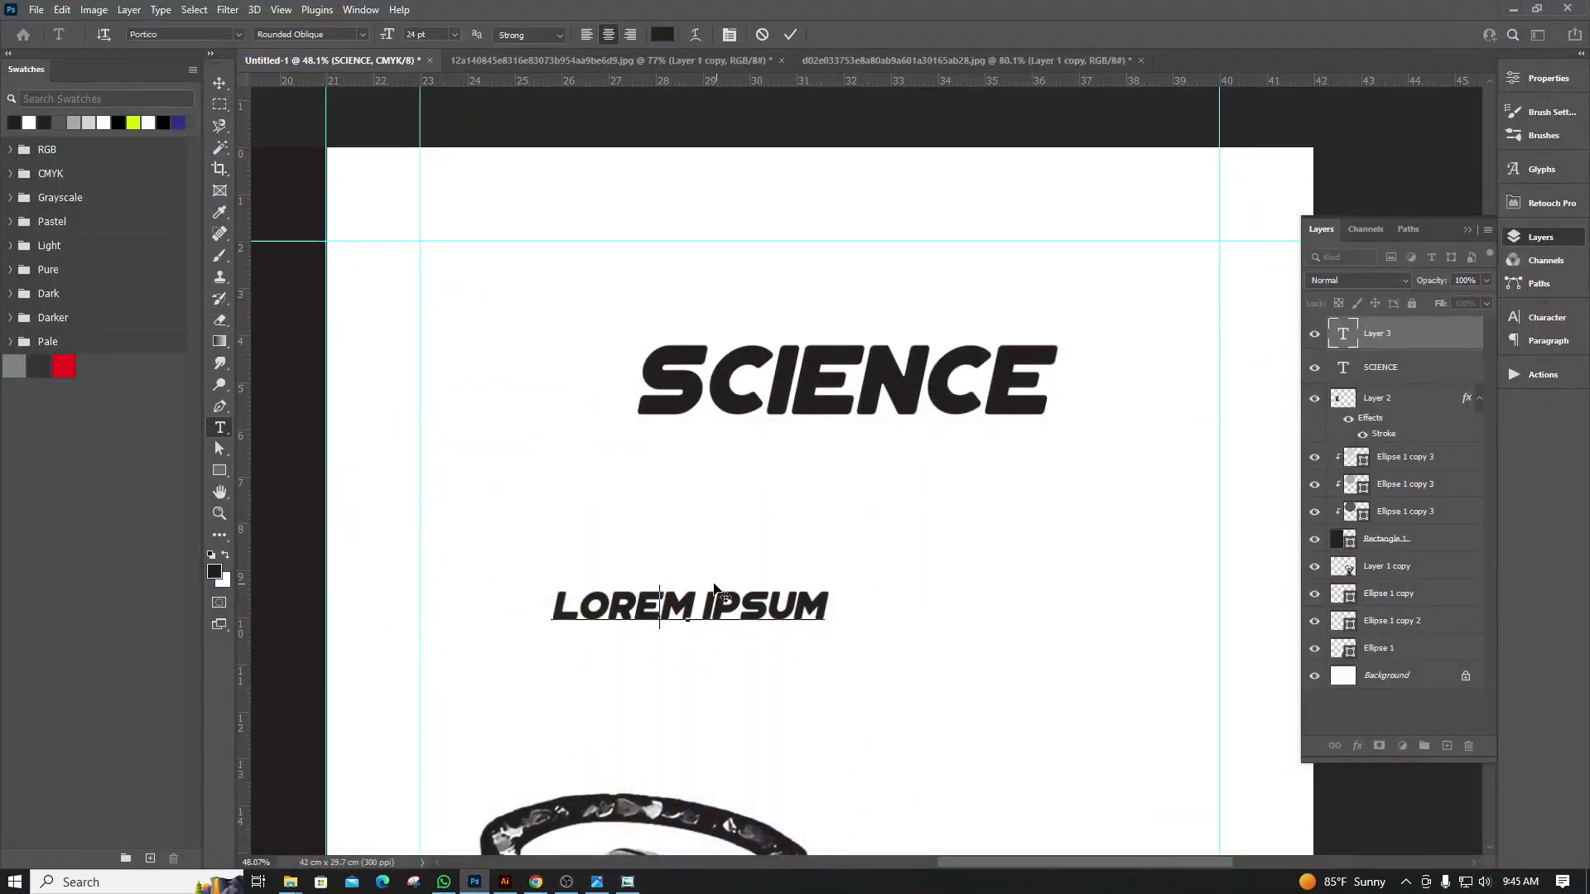
# Replace LOREM IPSUM with the pasted certificate wording, shrink it to about 57%, and place it below SCIENCE
pyautogui.hotkey('ctrl', 'a')
pyautogui.write('CERTIFICATE OF EDUCATION ORDINARY LEVEL')
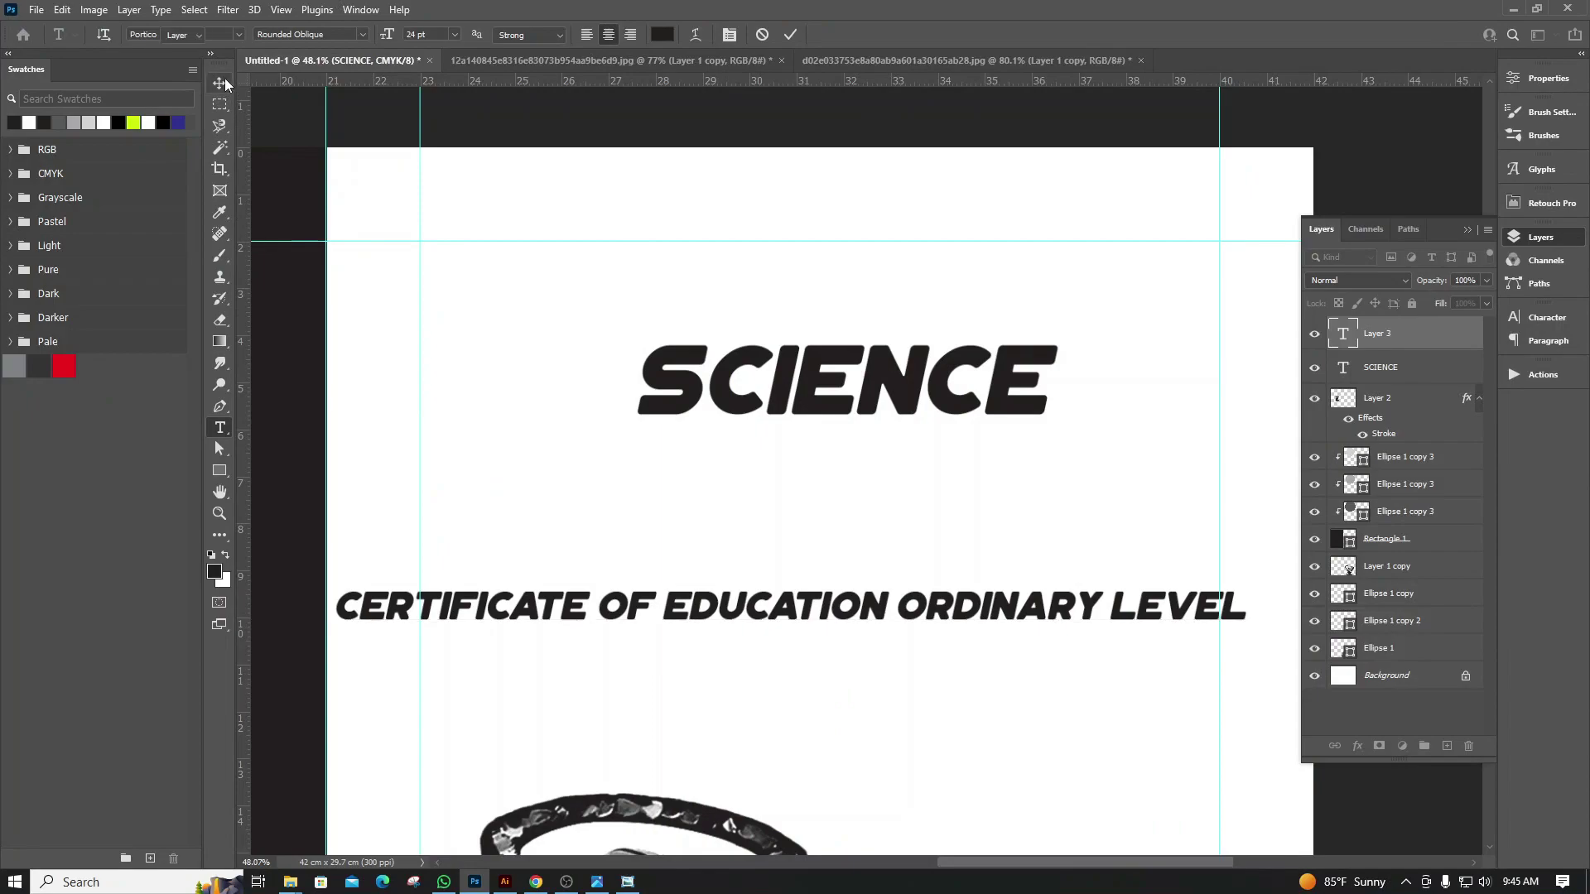
pyautogui.hotkey('ctrl', 'Return')
pyautogui.hotkey('ctrl', 't')
pyautogui.moveTo(1248, 588); pyautogui.dragTo(1008, 597)
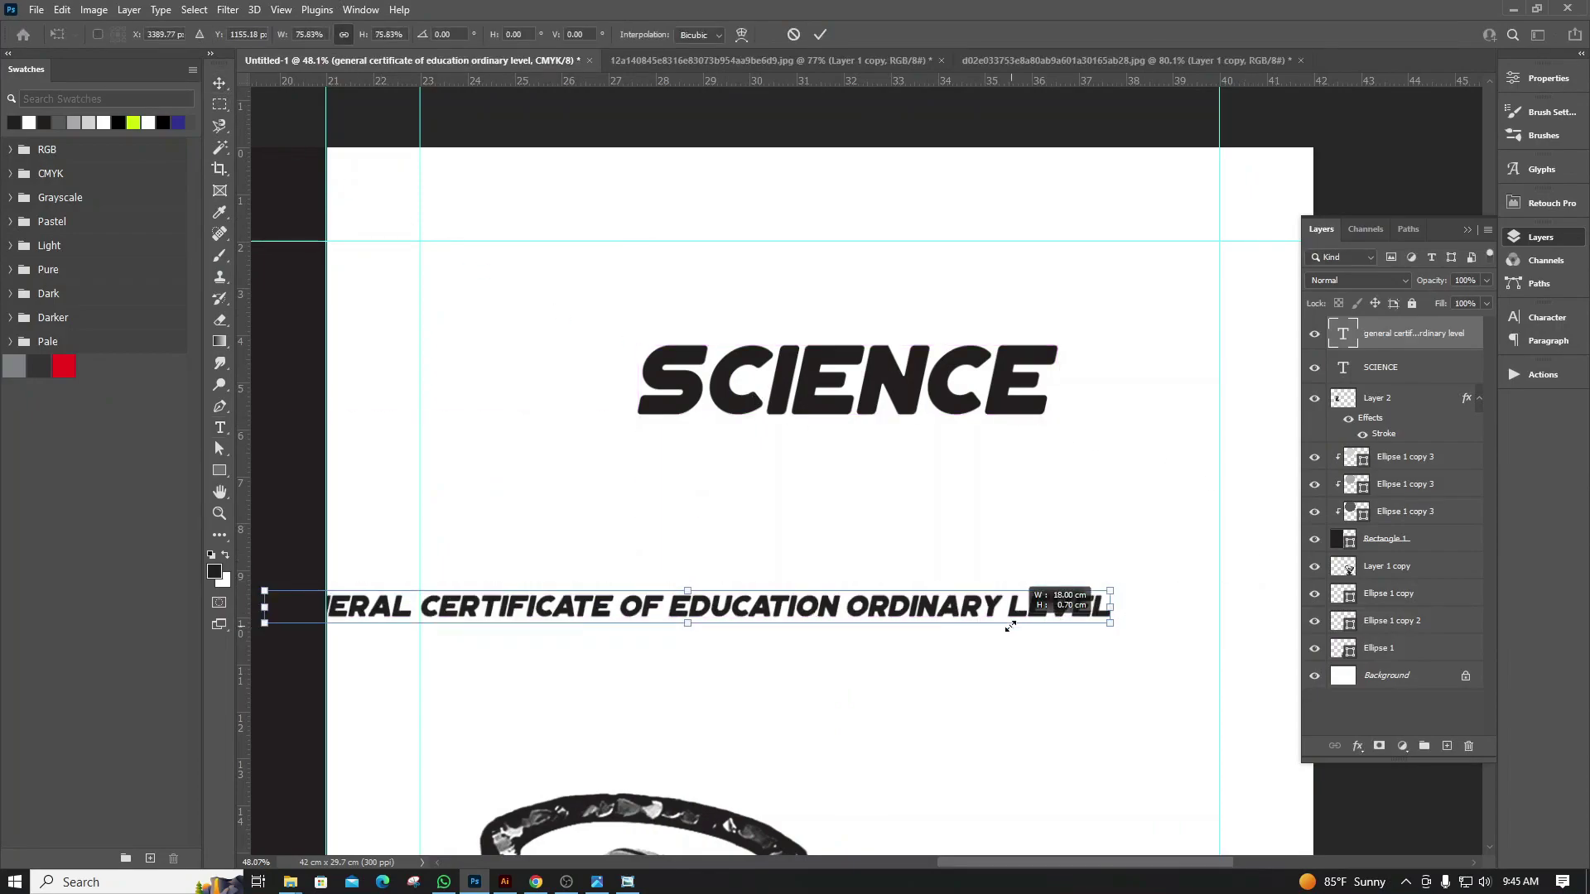
pyautogui.moveTo(905, 595); pyautogui.dragTo(1005, 493)
pyautogui.press('Return')
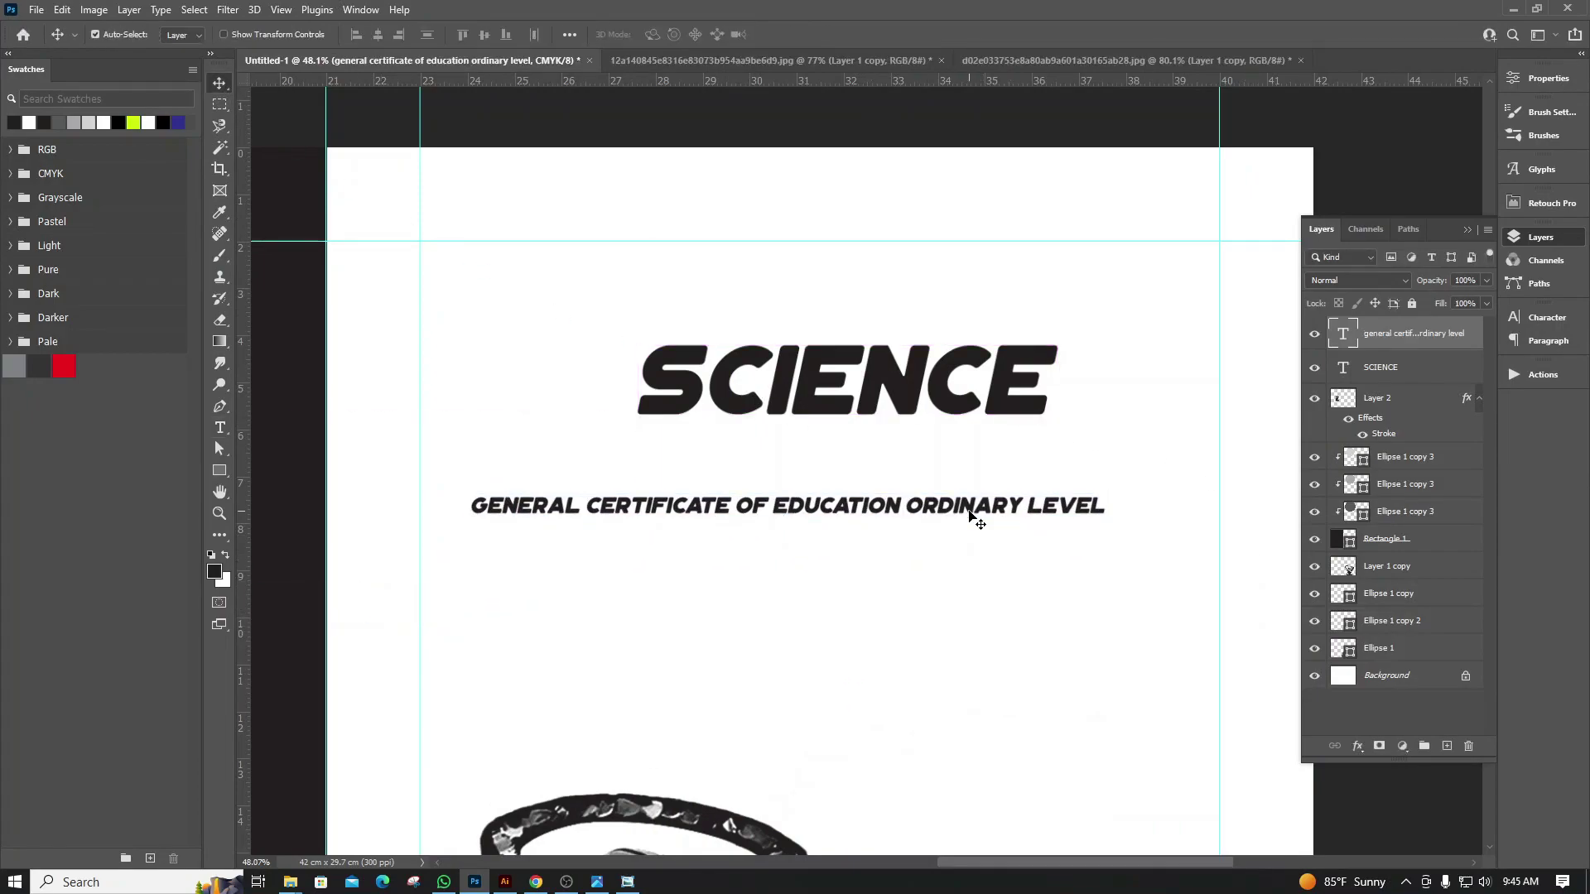
# In the layer Properties, start changing the subtitle's font by typing 'POP' for Poppins
pyautogui.click(1545, 78)
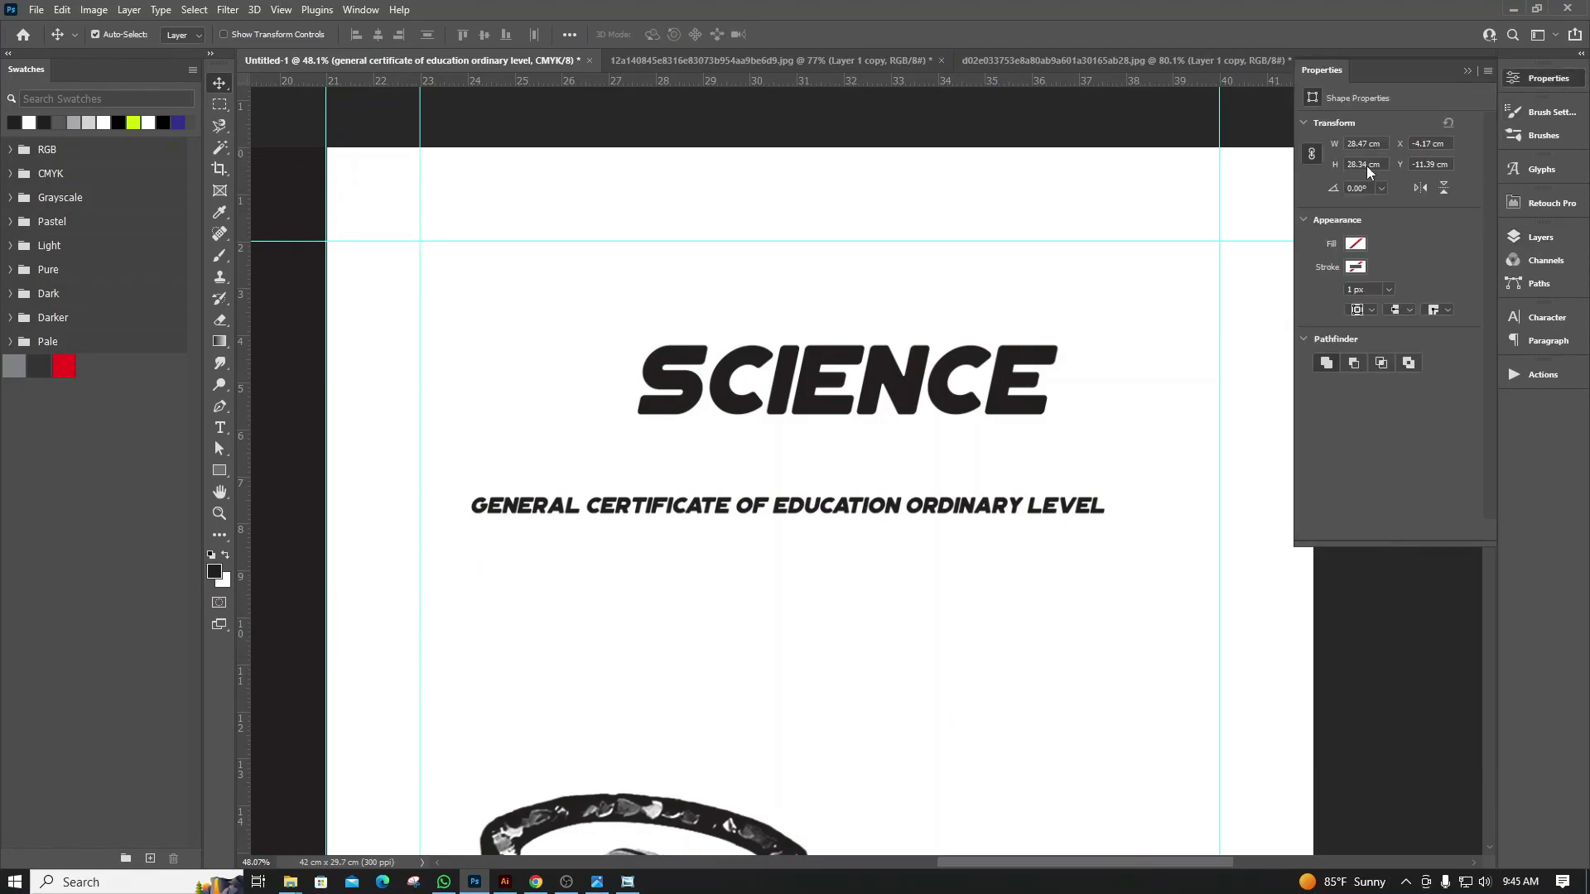
pyautogui.click(1346, 241)
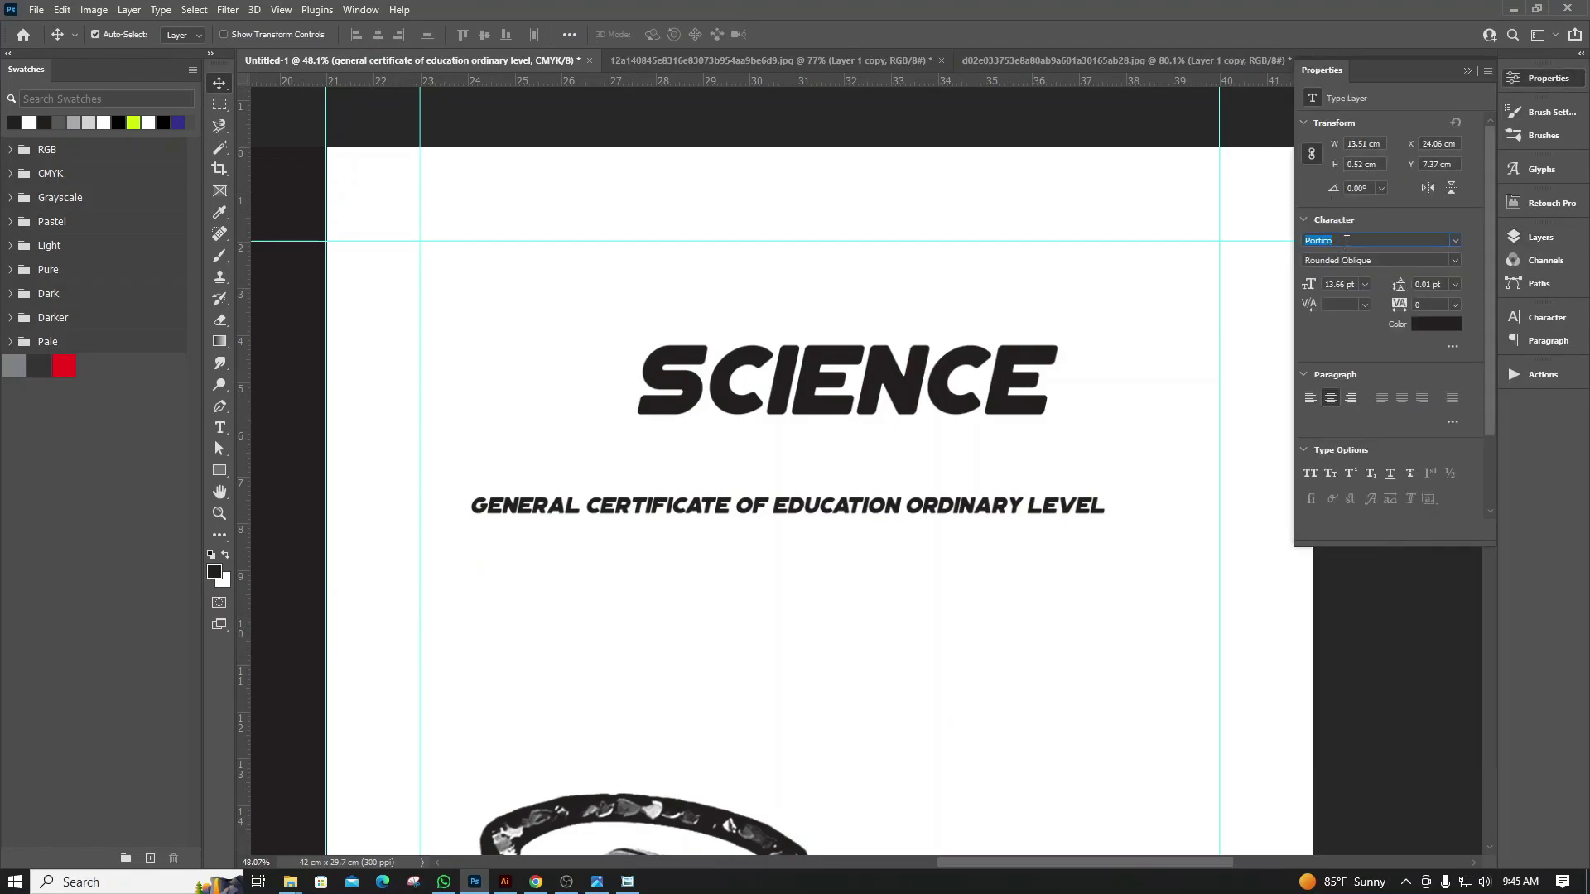
pyautogui.write('POP')
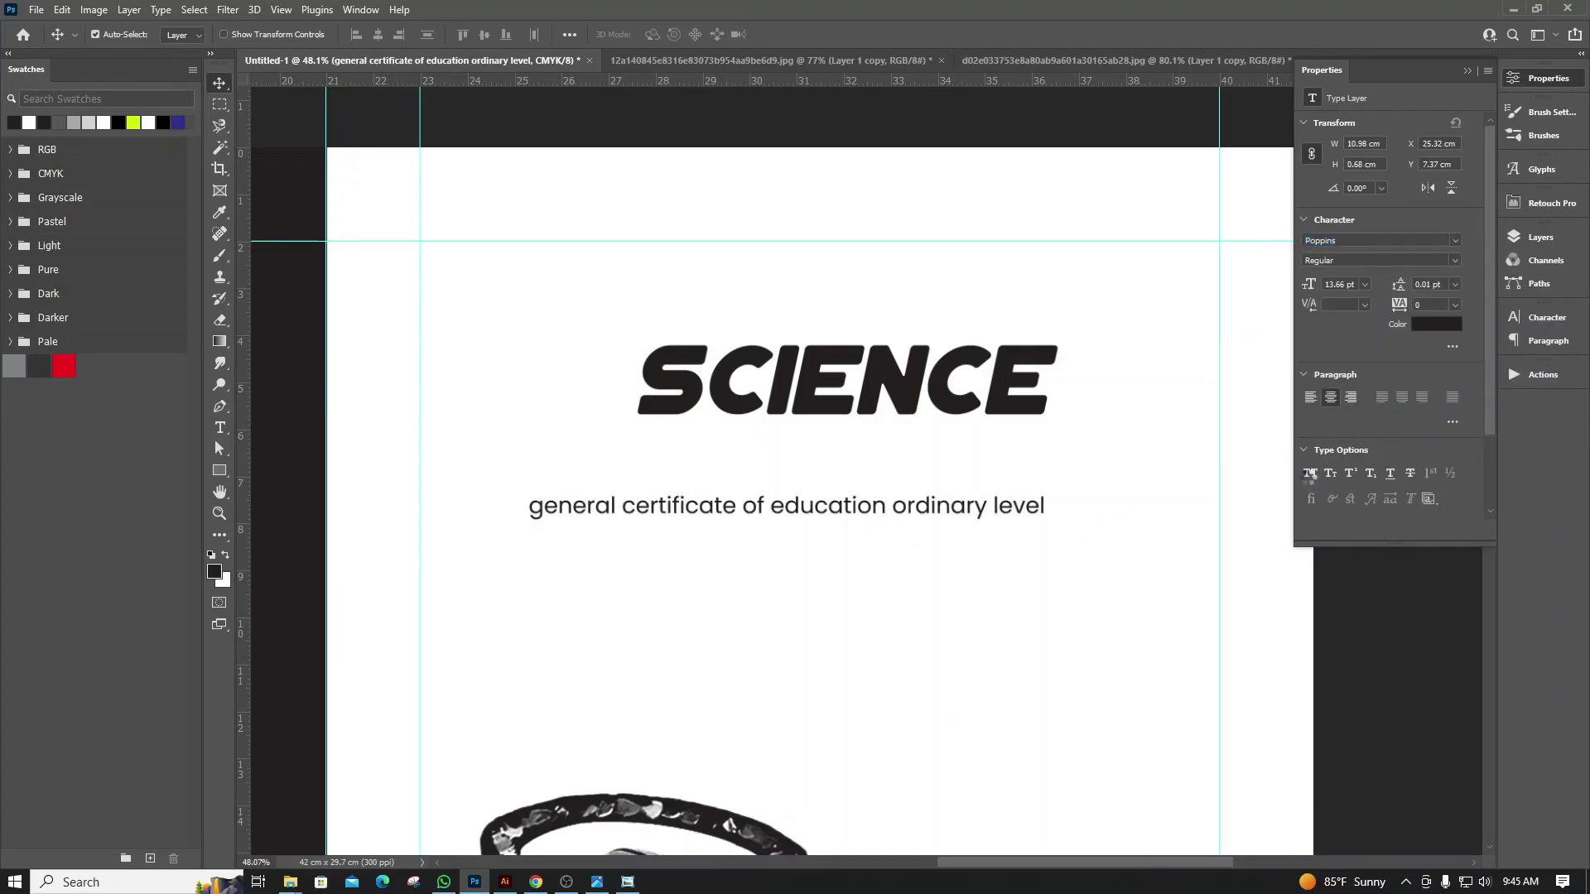
# Make the subtitle All Caps and move it above SCIENCE, shifting SCIENCE lower
pyautogui.click(1309, 473)
pyautogui.moveTo(883, 501); pyautogui.dragTo(900, 307)
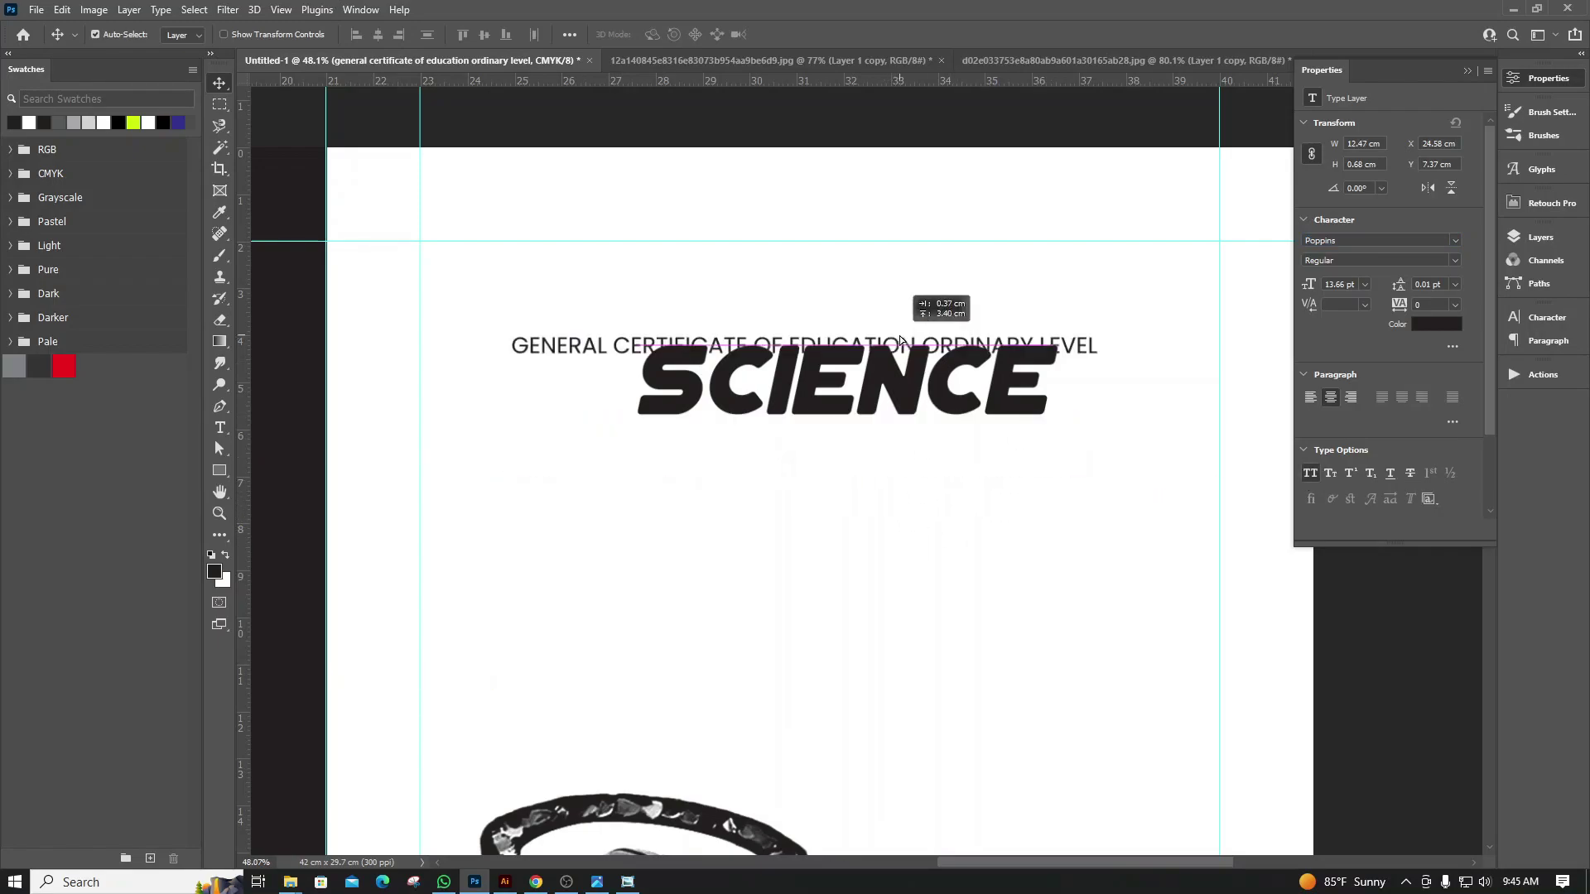
pyautogui.moveTo(879, 387); pyautogui.dragTo(870, 433)
# Duplicate the subtitle and split it into GENERAL CERTIFICATE OF EDUCATION over ORDINARY LEVEL
pyautogui.moveTo(849, 311)
pyautogui.mouseDown()
pyautogui.moveTo(852, 291)
pyautogui.moveTo(843, 306)
pyautogui.mouseUp()
pyautogui.click(843, 306)
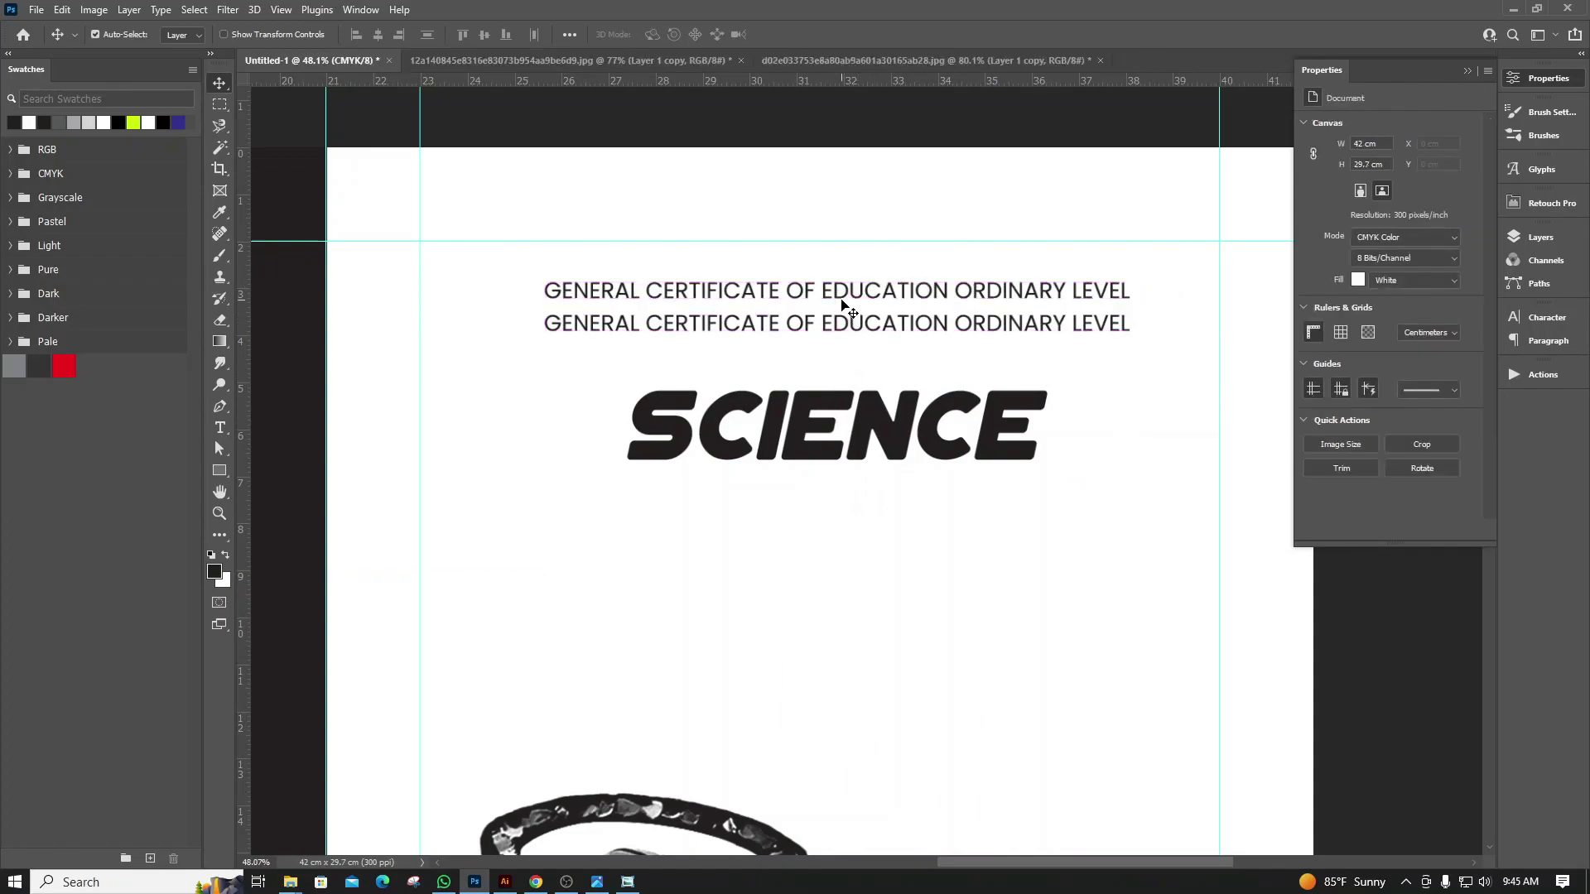
pyautogui.click(943, 297)
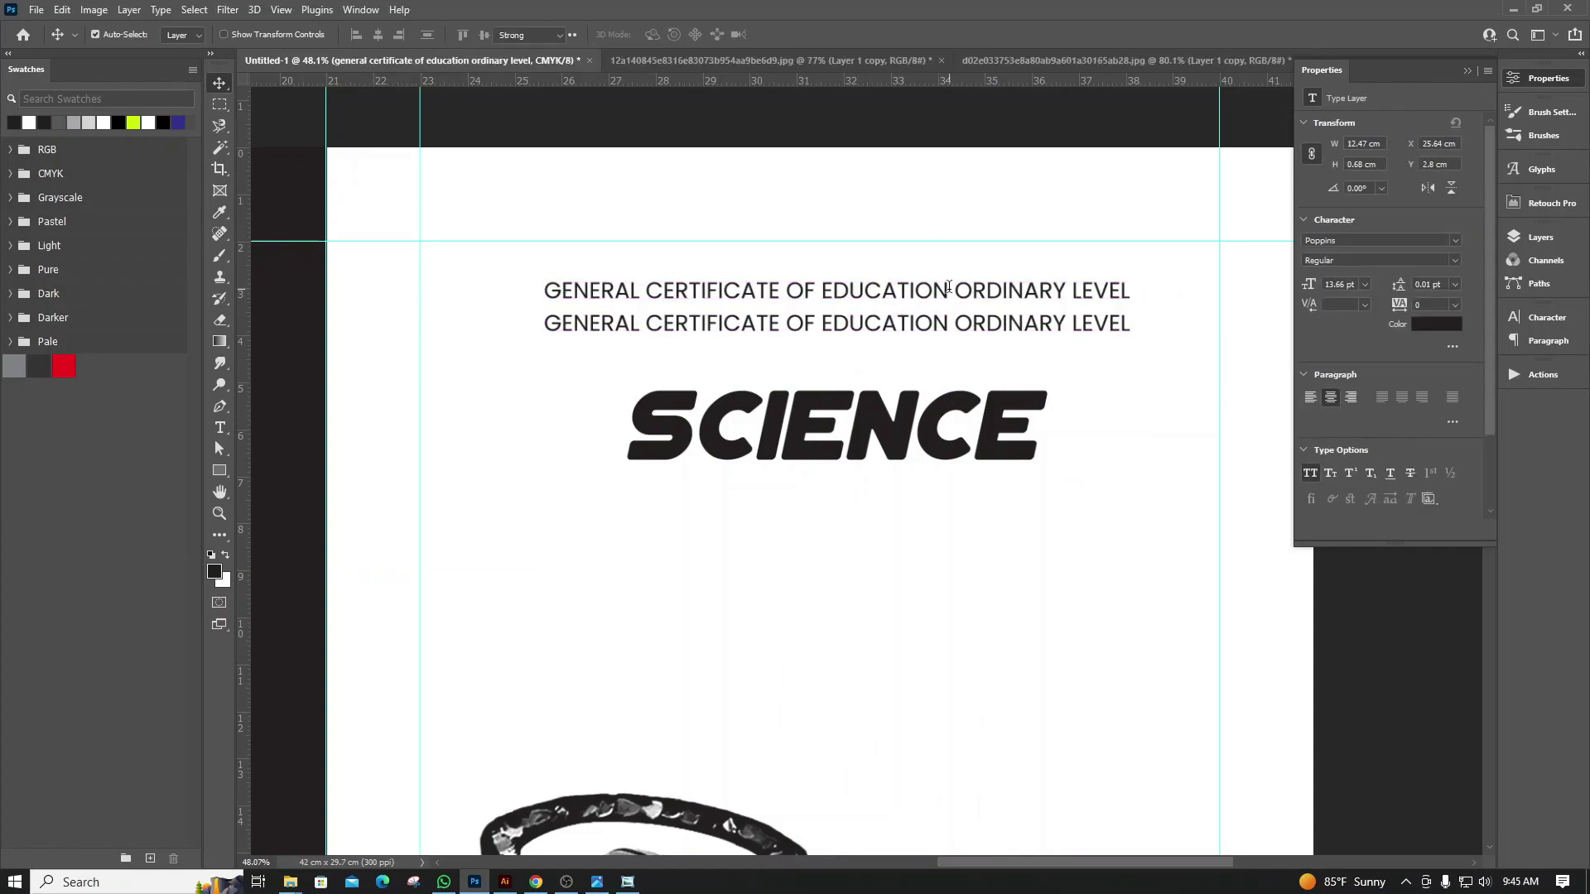
pyautogui.doubleClick(948, 289)
pyautogui.moveTo(949, 288); pyautogui.dragTo(1222, 289)
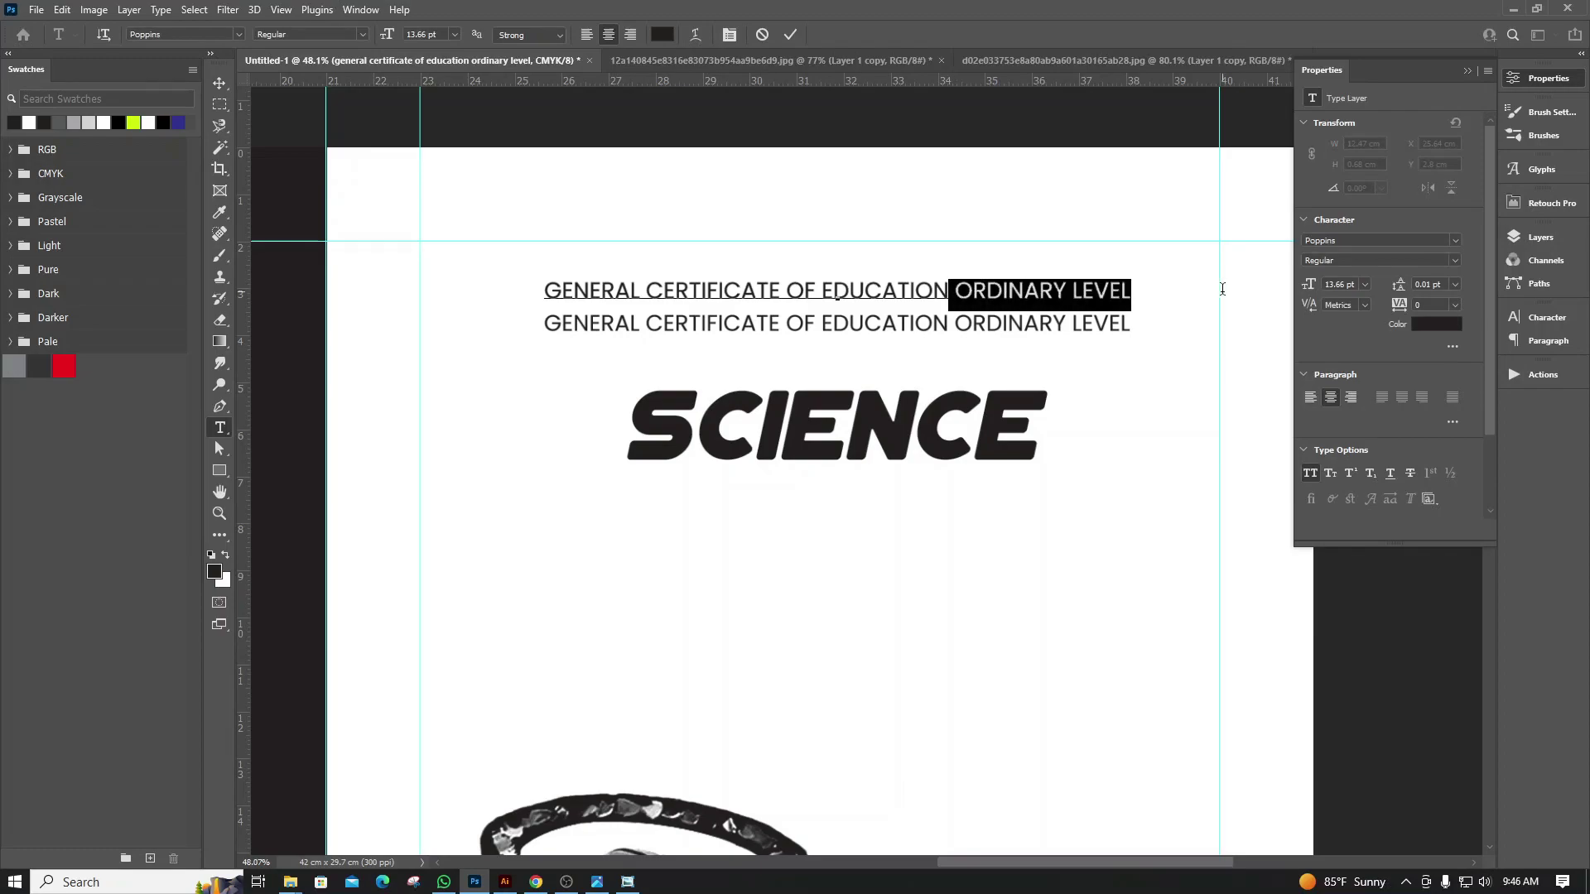
pyautogui.press('BackSpace')
pyautogui.hotkey('ctrl', 'Return')
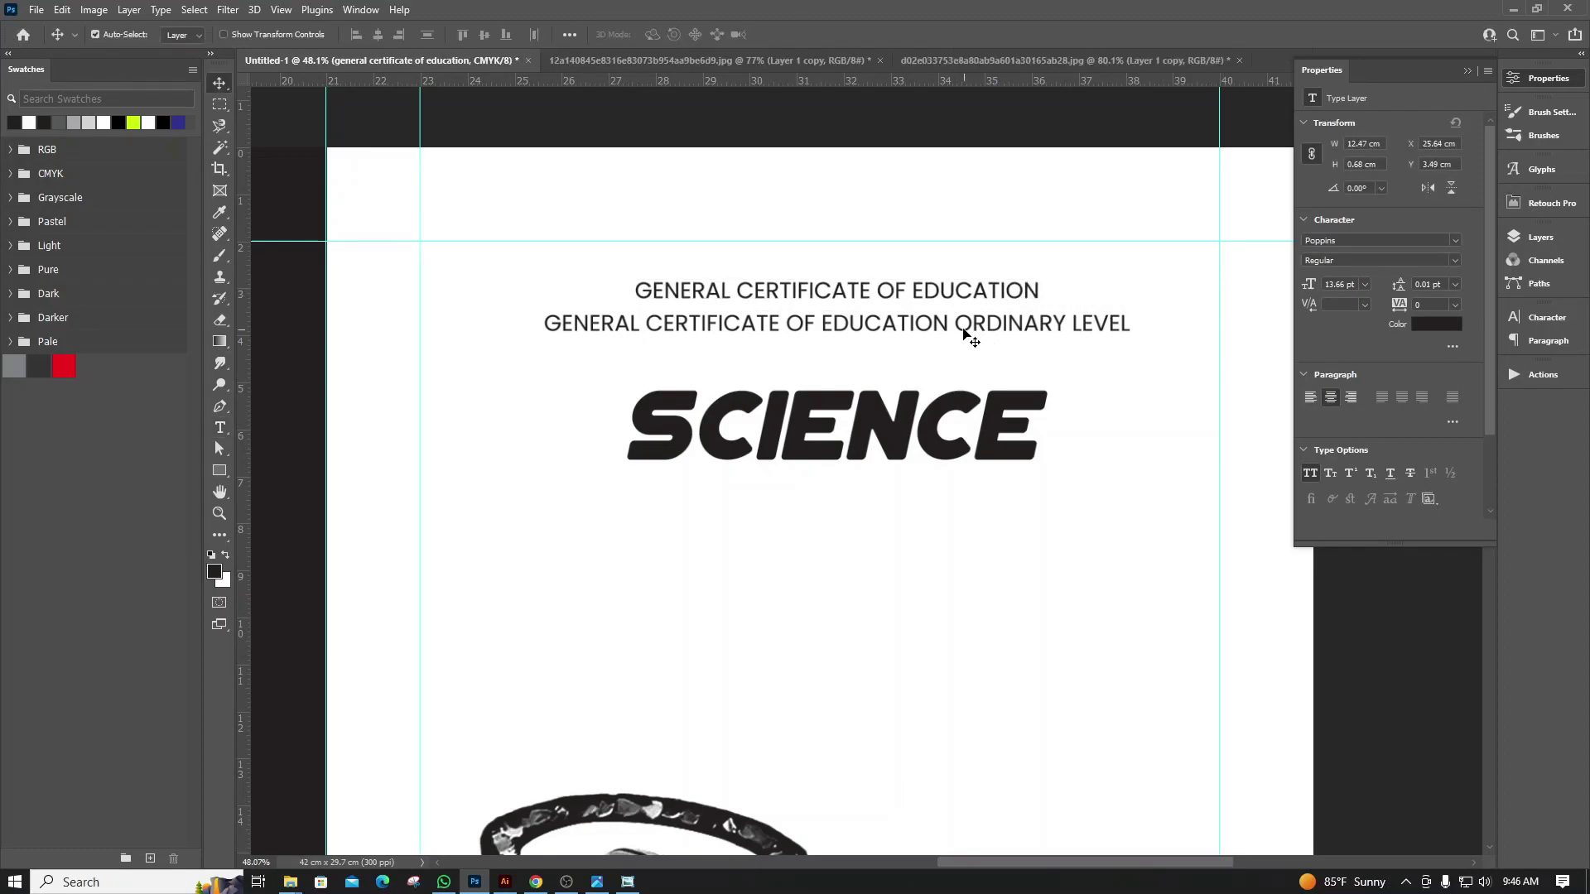
pyautogui.doubleClick(964, 333)
pyautogui.moveTo(957, 331); pyautogui.dragTo(425, 332)
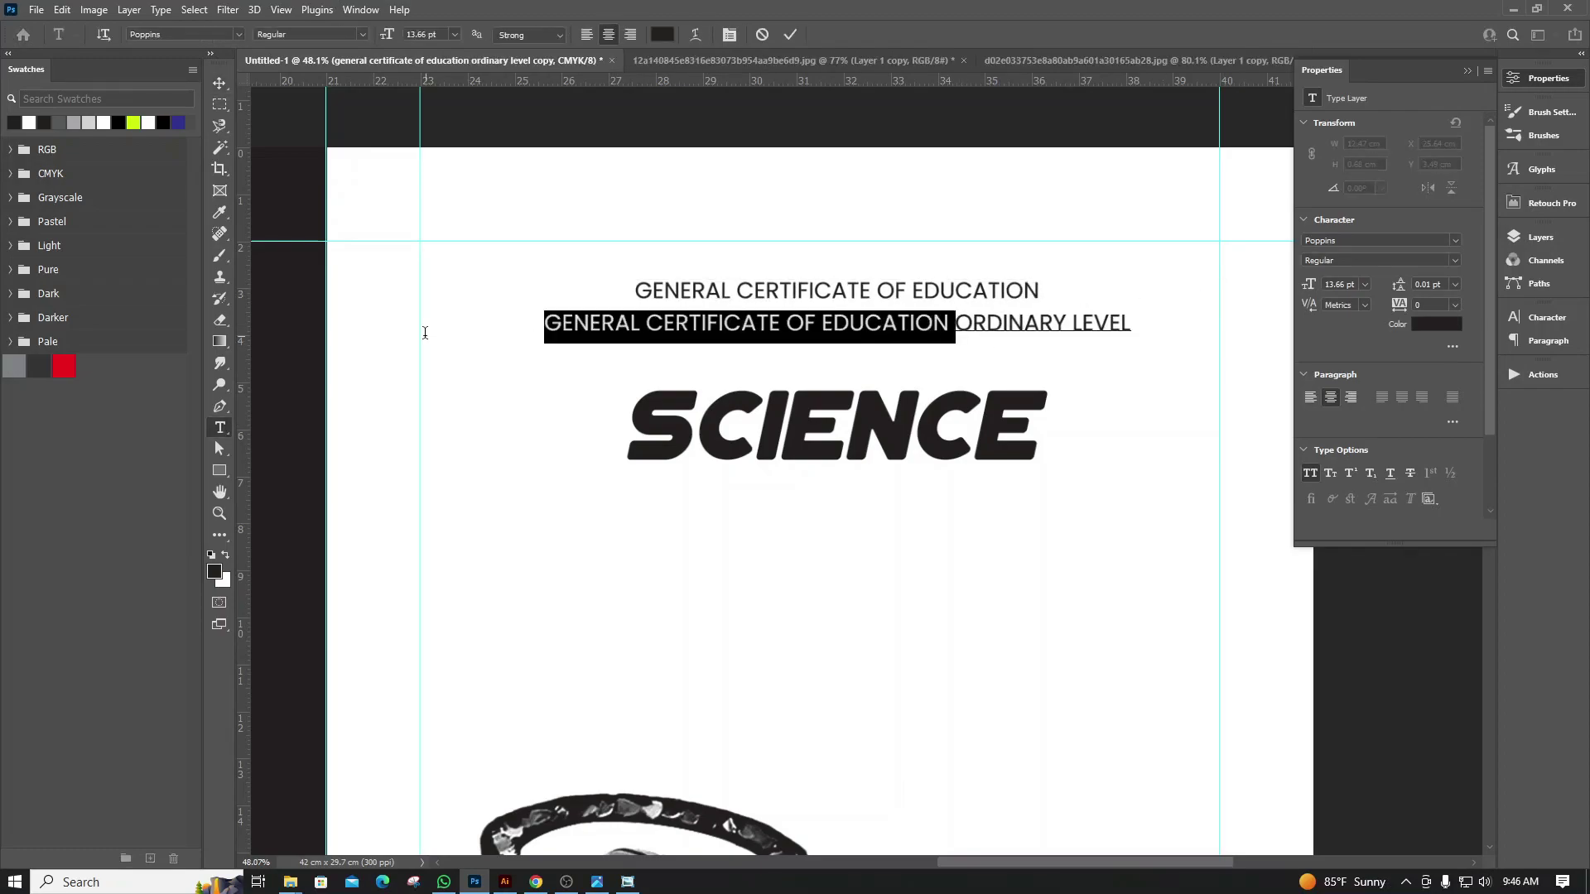
pyautogui.press('BackSpace')
pyautogui.click(219, 83)
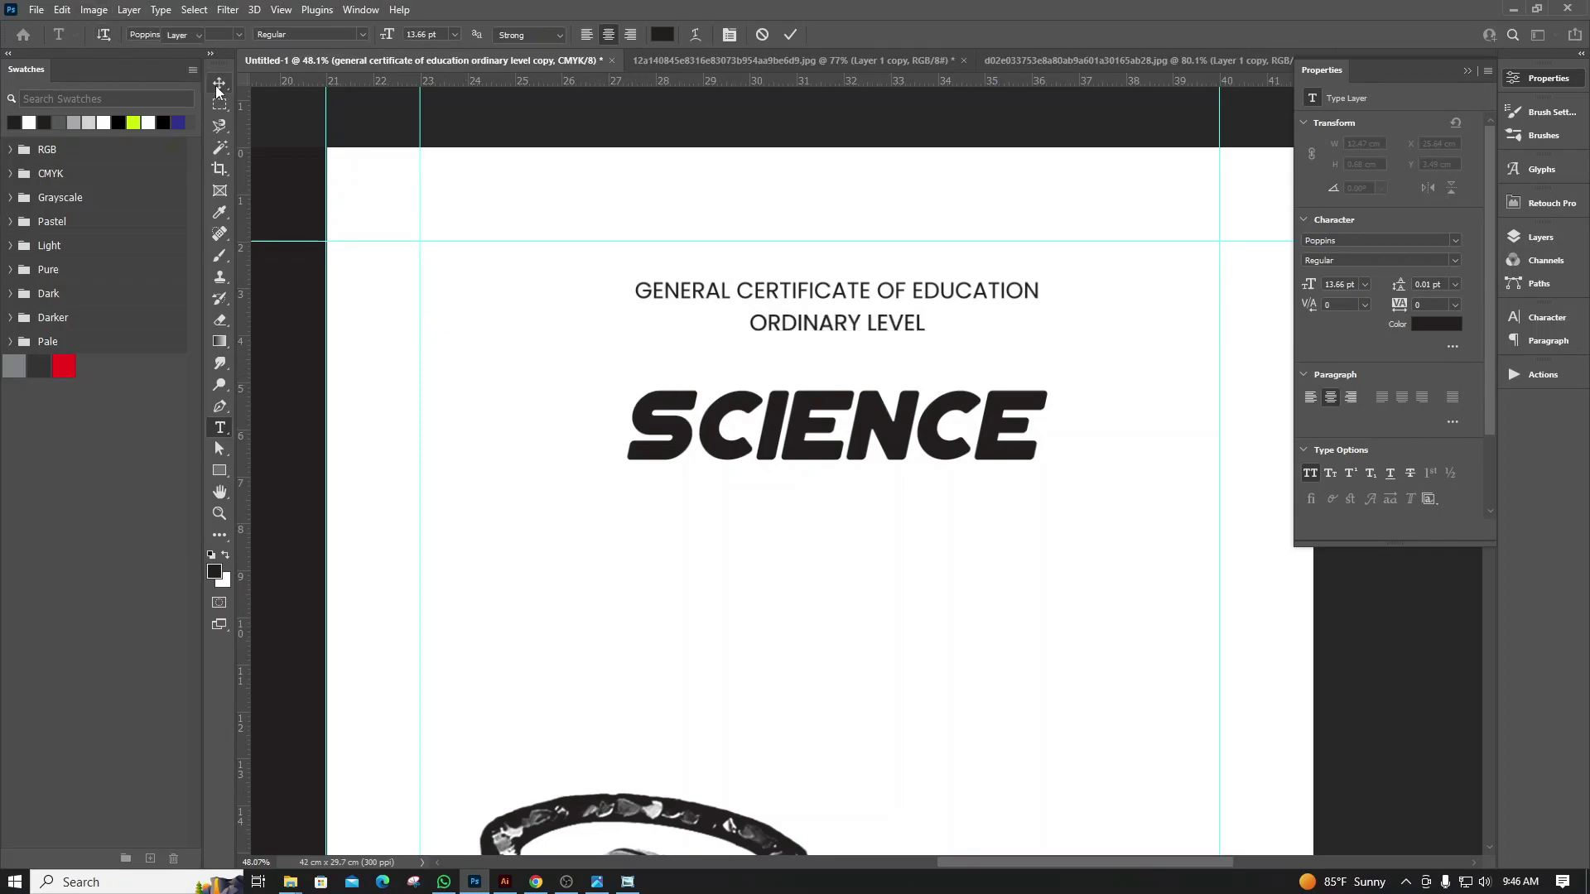
# Move ORDINARY LEVEL closer to the top line and enlarge it to about 18.98 pt
pyautogui.moveTo(865, 333); pyautogui.dragTo(859, 324)
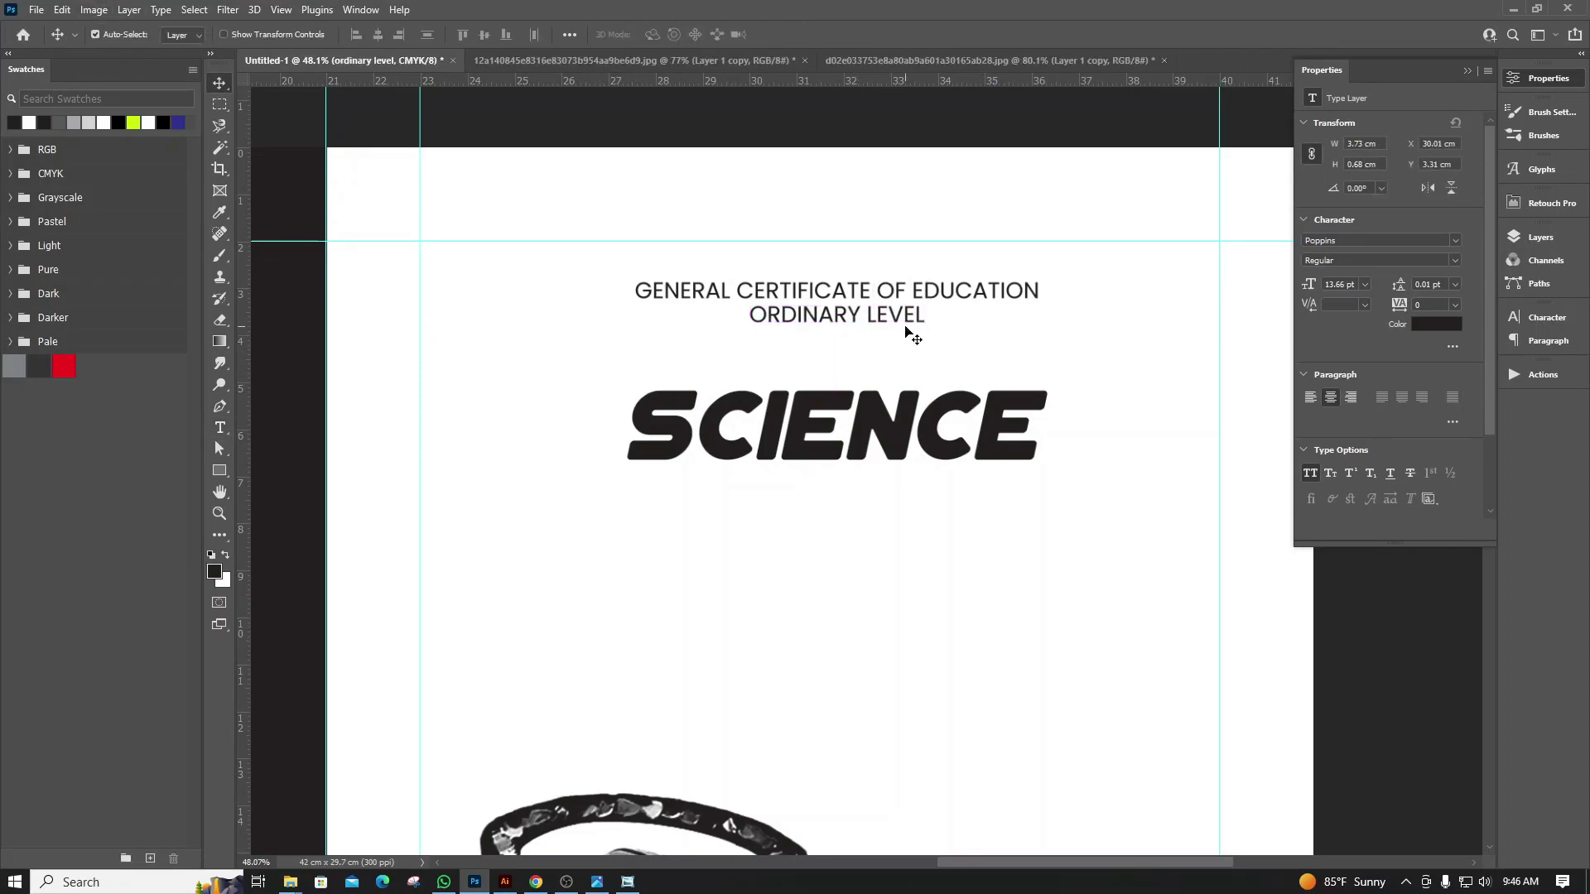
pyautogui.hotkey('ctrl', 't')
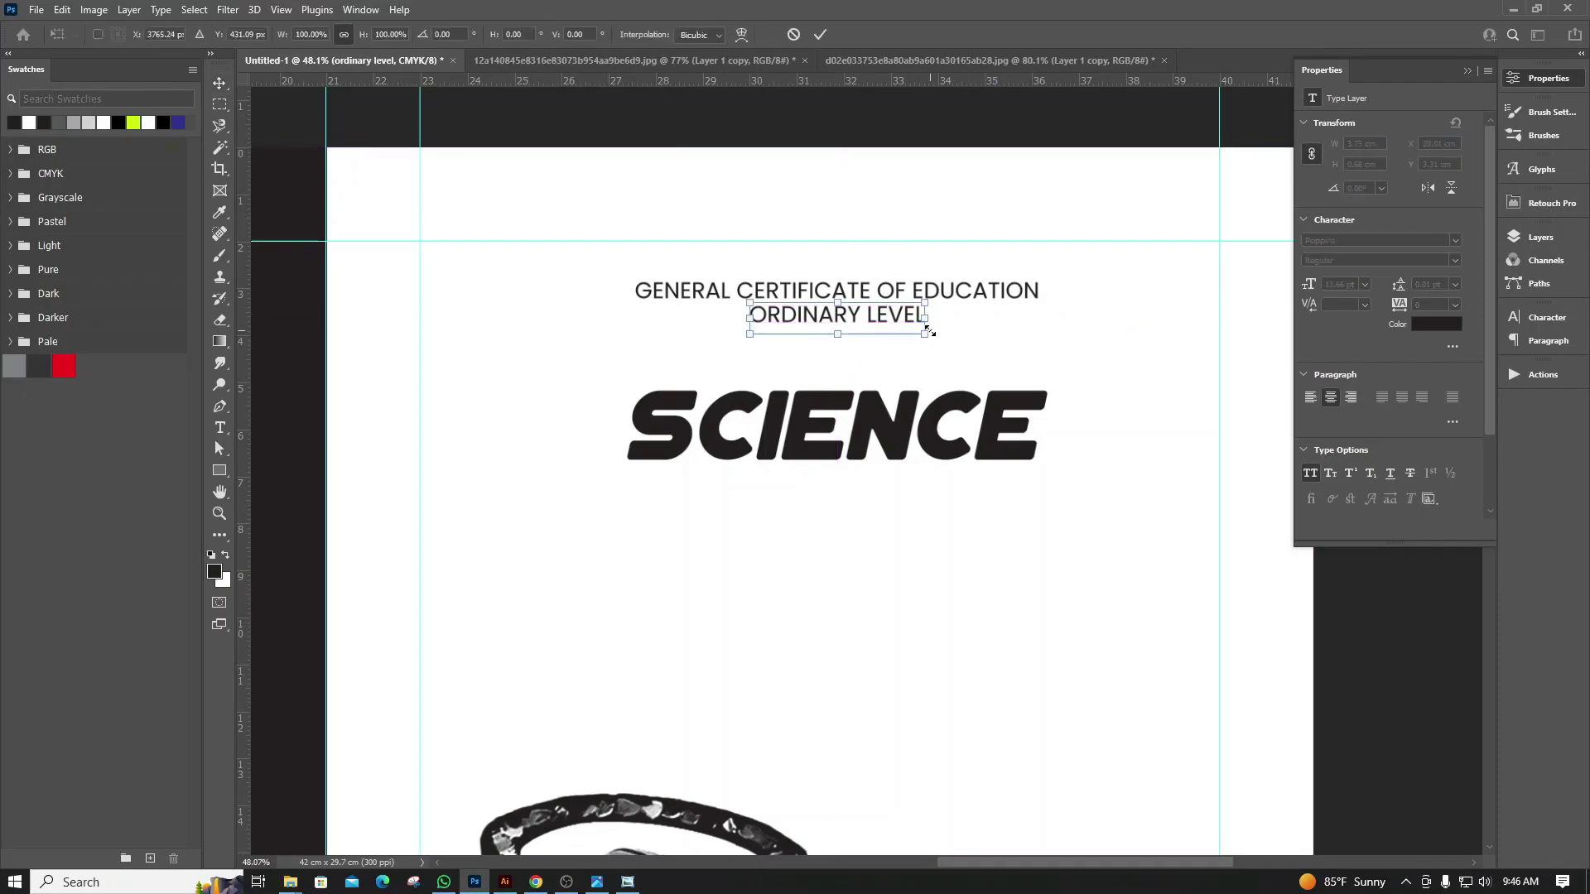
pyautogui.moveTo(924, 337)
pyautogui.mouseDown()
pyautogui.moveTo(961, 330)
pyautogui.moveTo(906, 326)
pyautogui.mouseUp()
pyautogui.press('Return')
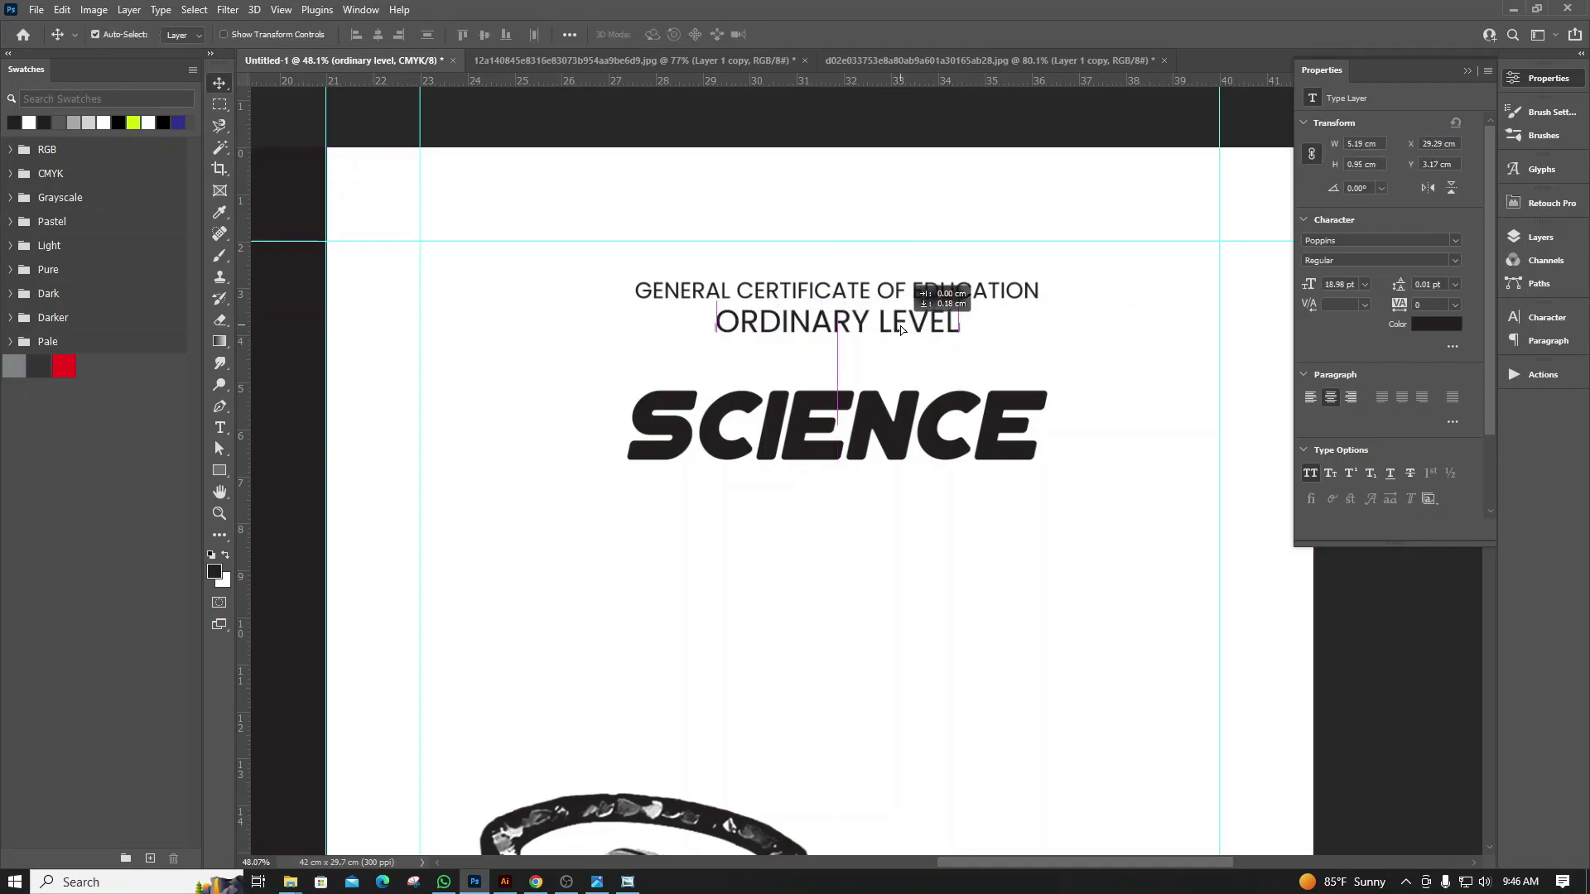
# Set ORDINARY LEVEL to Medium weight and position it under the top heading line
pyautogui.click(1454, 260)
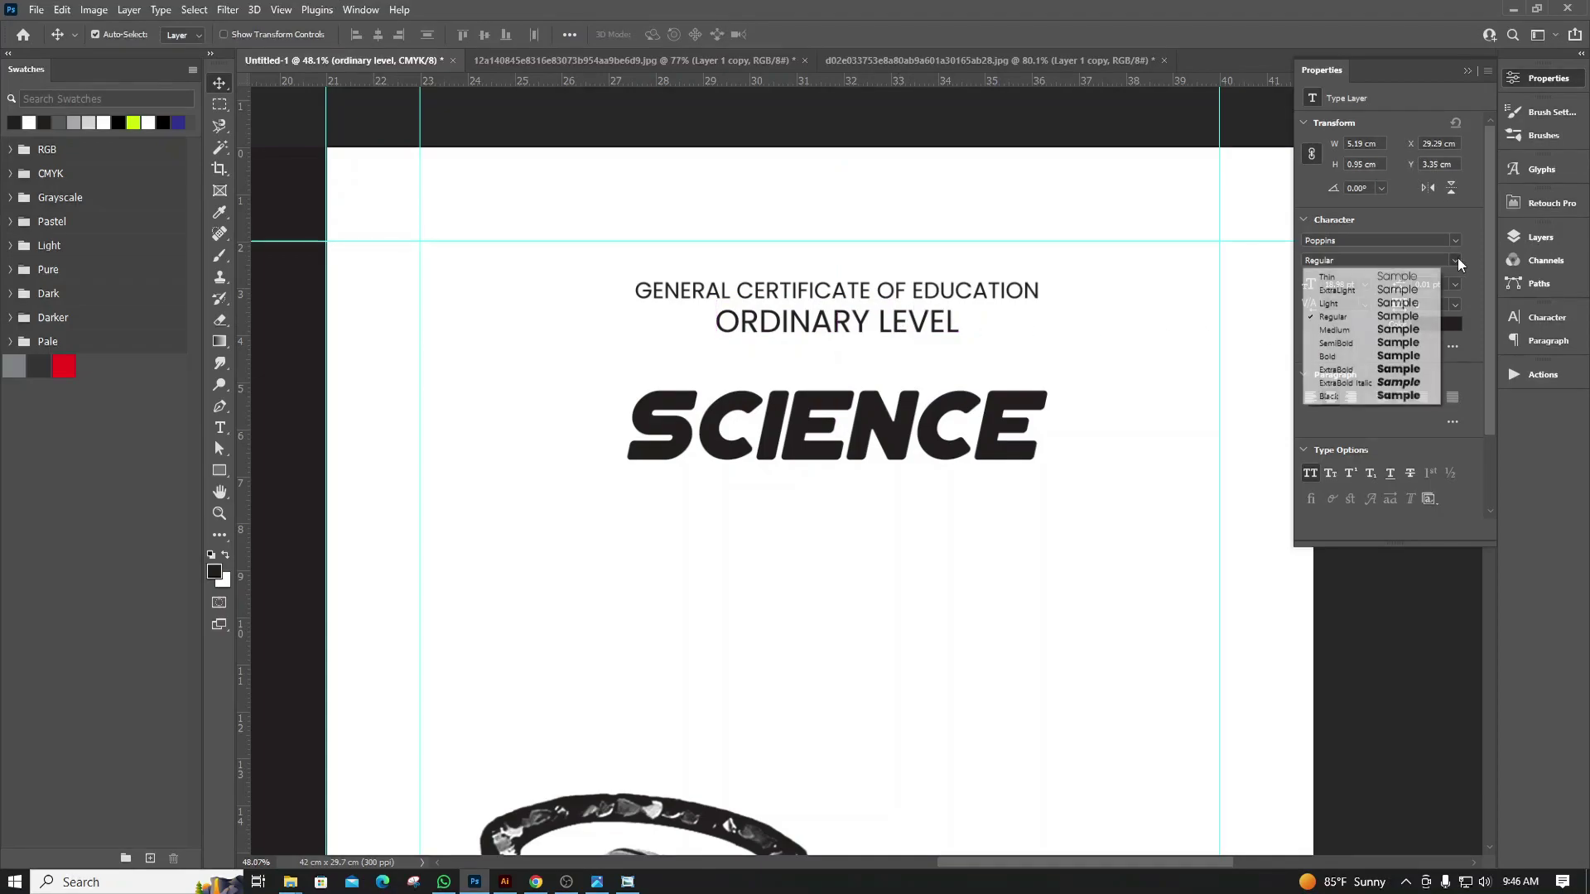
pyautogui.click(1386, 331)
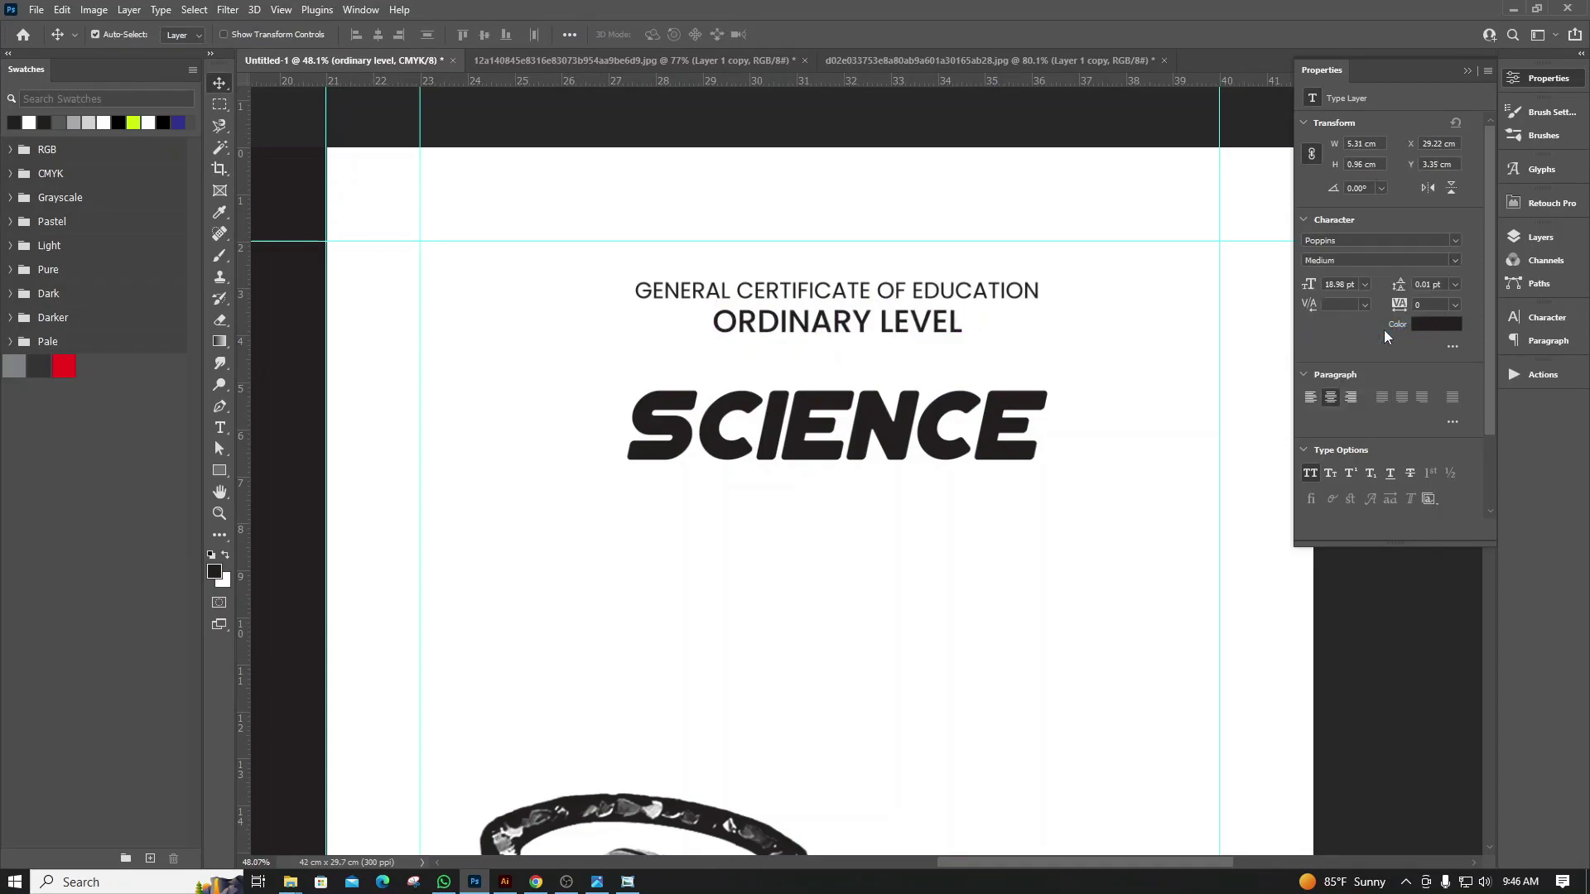
pyautogui.scroll(5, 1045, 301)
pyautogui.moveTo(899, 358); pyautogui.dragTo(868, 372)
pyautogui.scroll(-3, 728, 311)
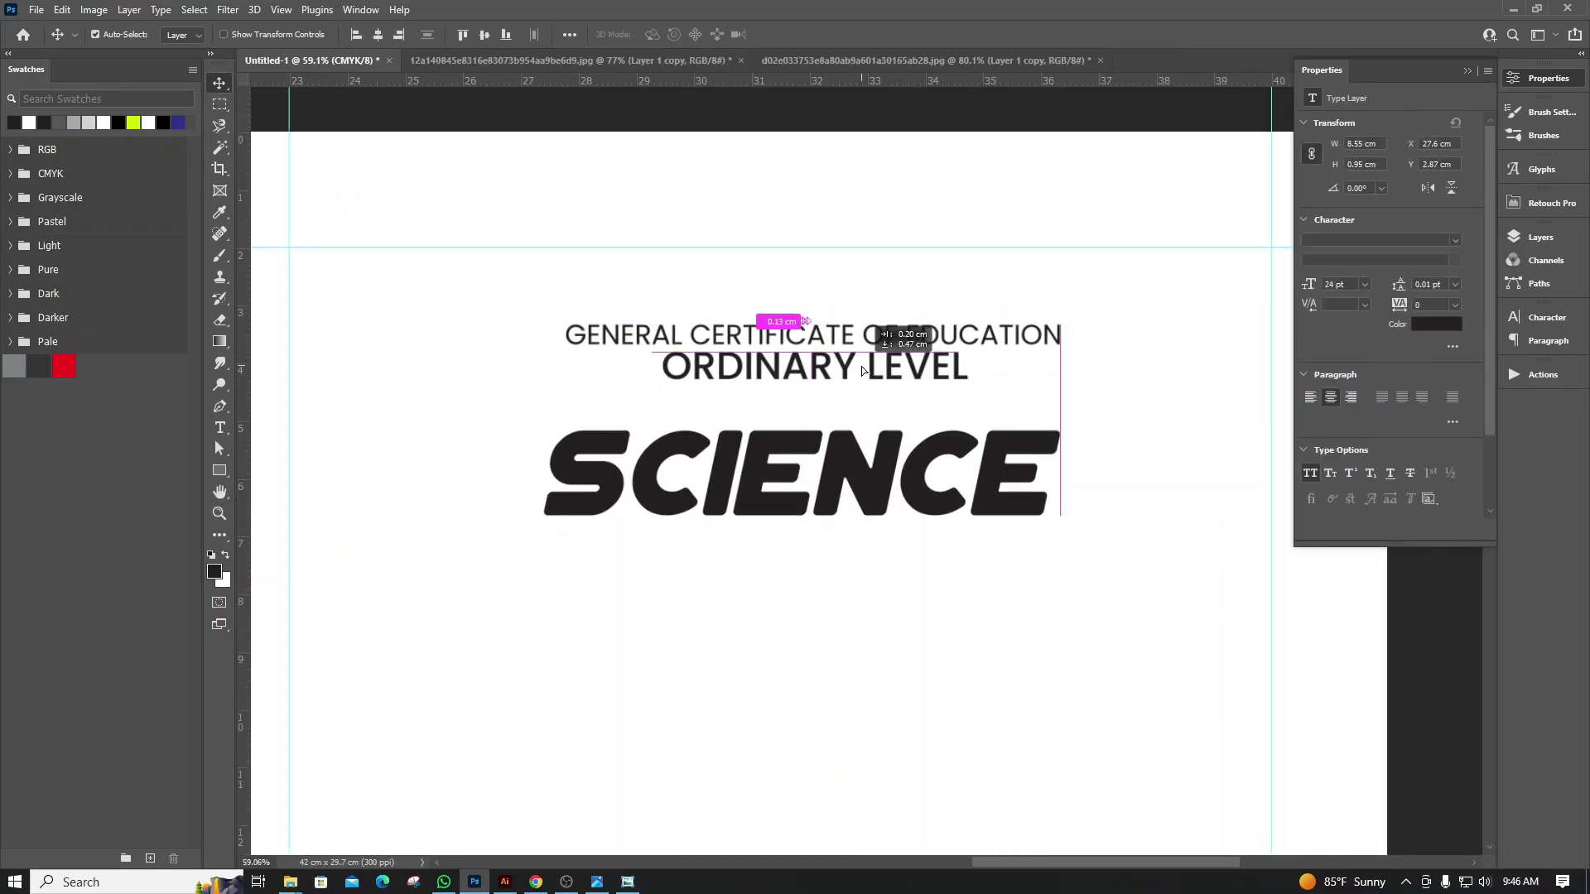
# Select both heading lines and search the font list for 'MO' to find Montserrat
pyautogui.click(1017, 348)
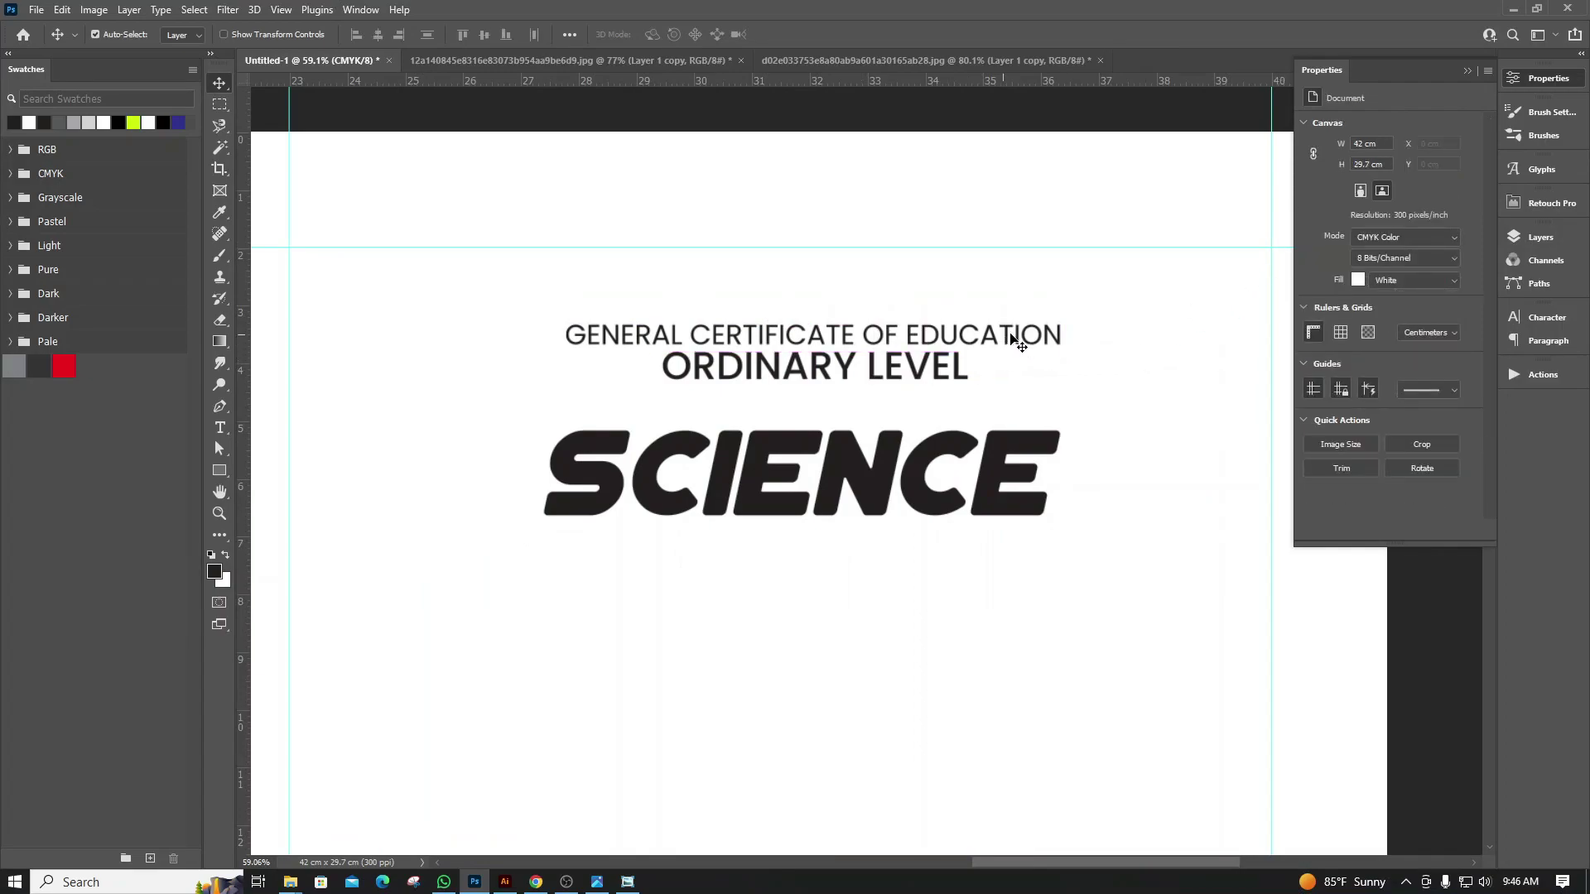
pyautogui.keyDown('shift'); pyautogui.click(938, 374); pyautogui.keyUp('shift')
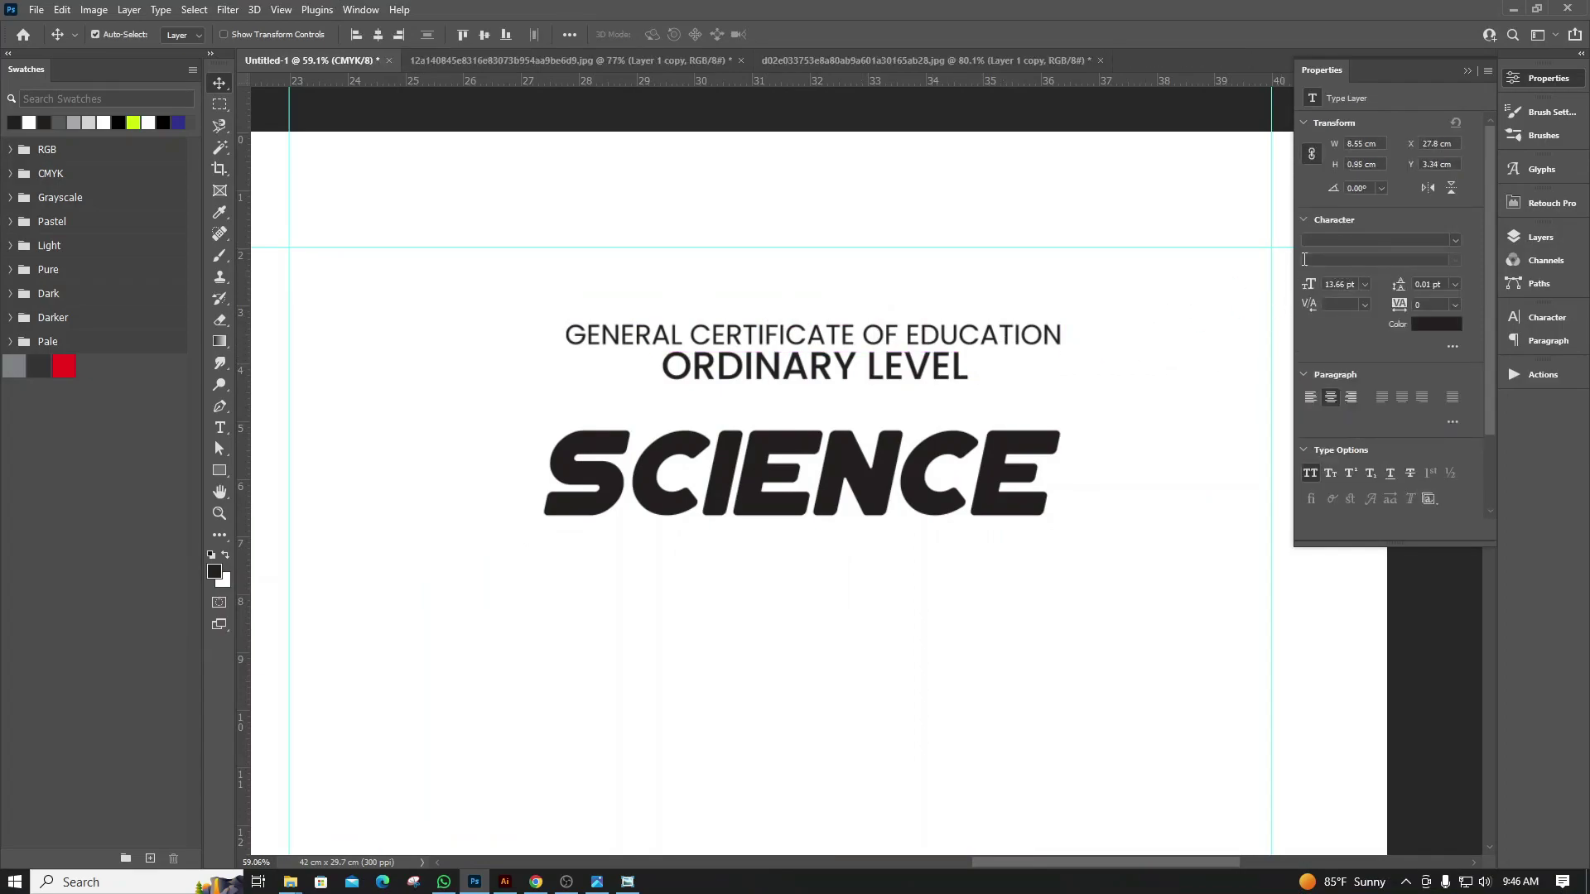
pyautogui.write('MON')
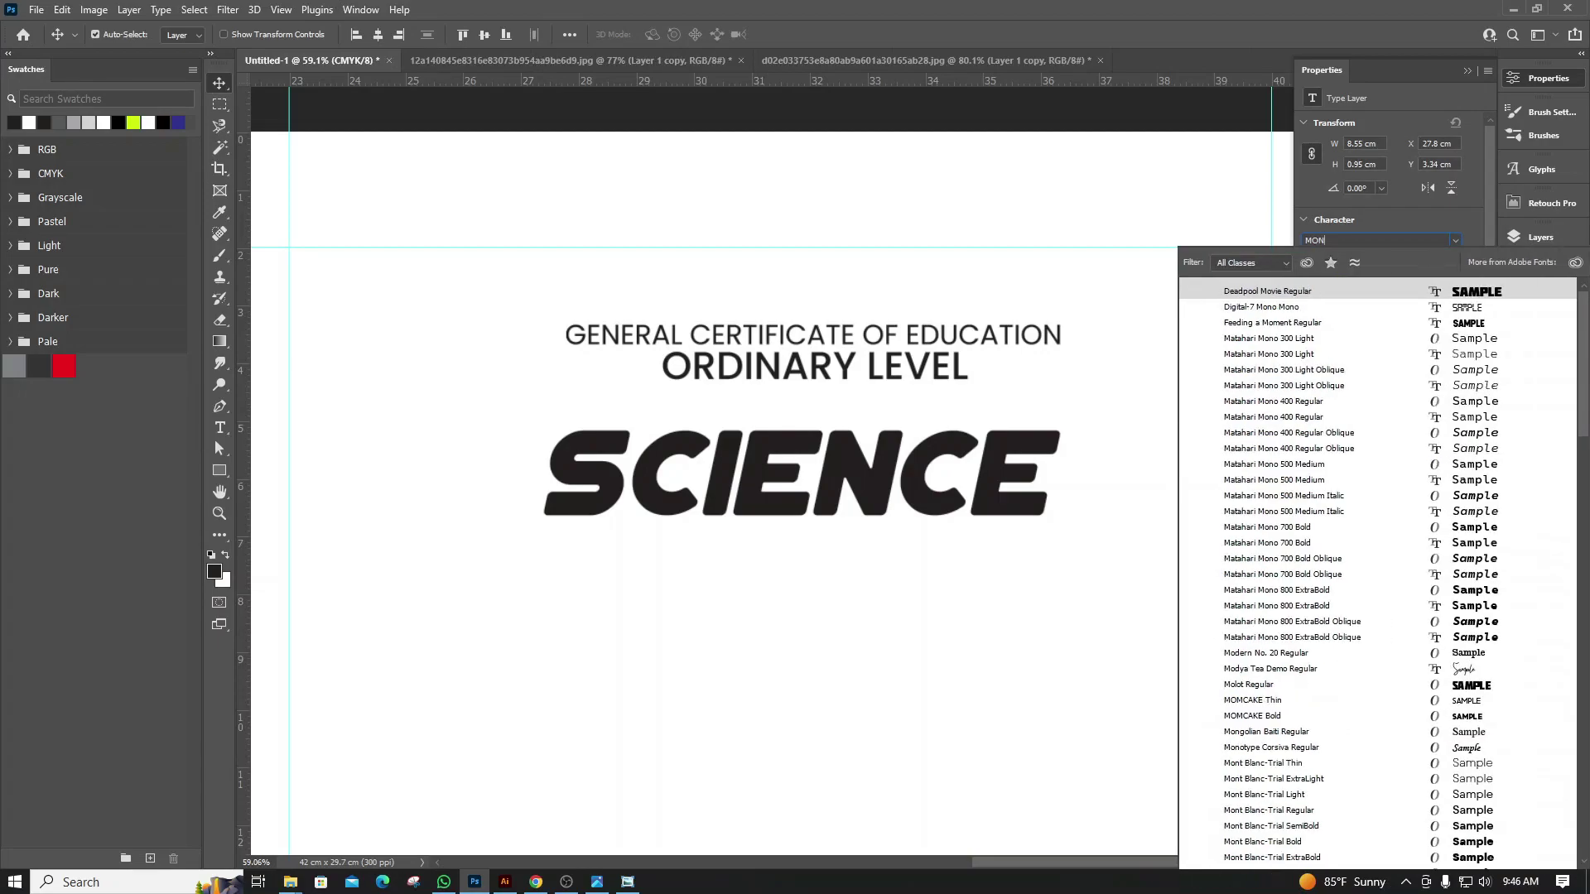
pyautogui.press('Down')
pyautogui.press('Down')
pyautogui.press('Down')
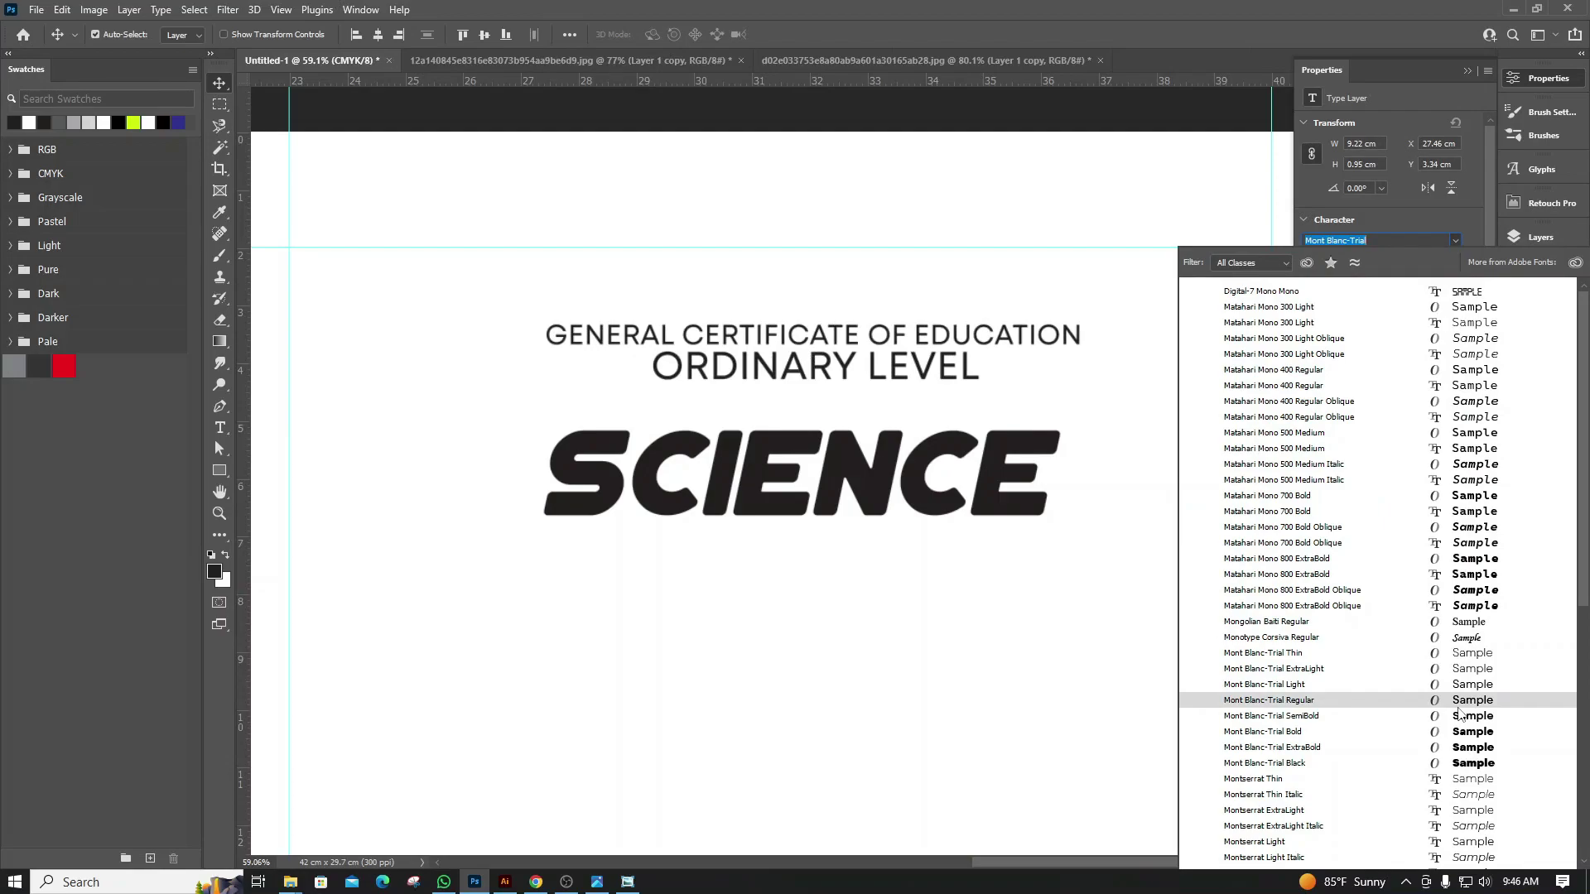
pyautogui.scroll(-2, 1459, 713)
pyautogui.scroll(-1, 1462, 729)
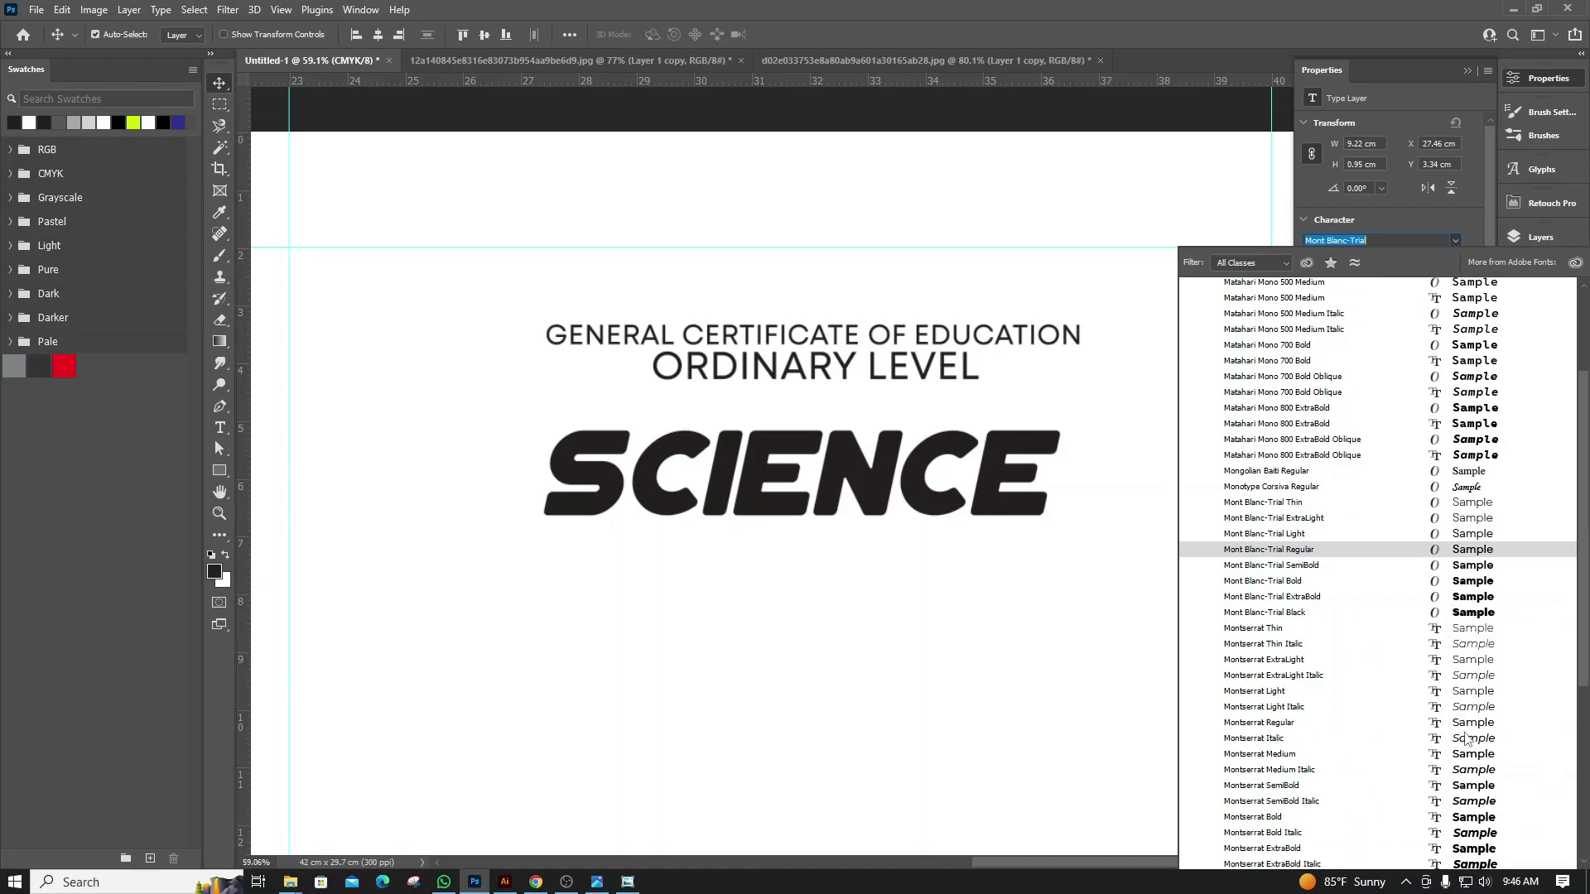
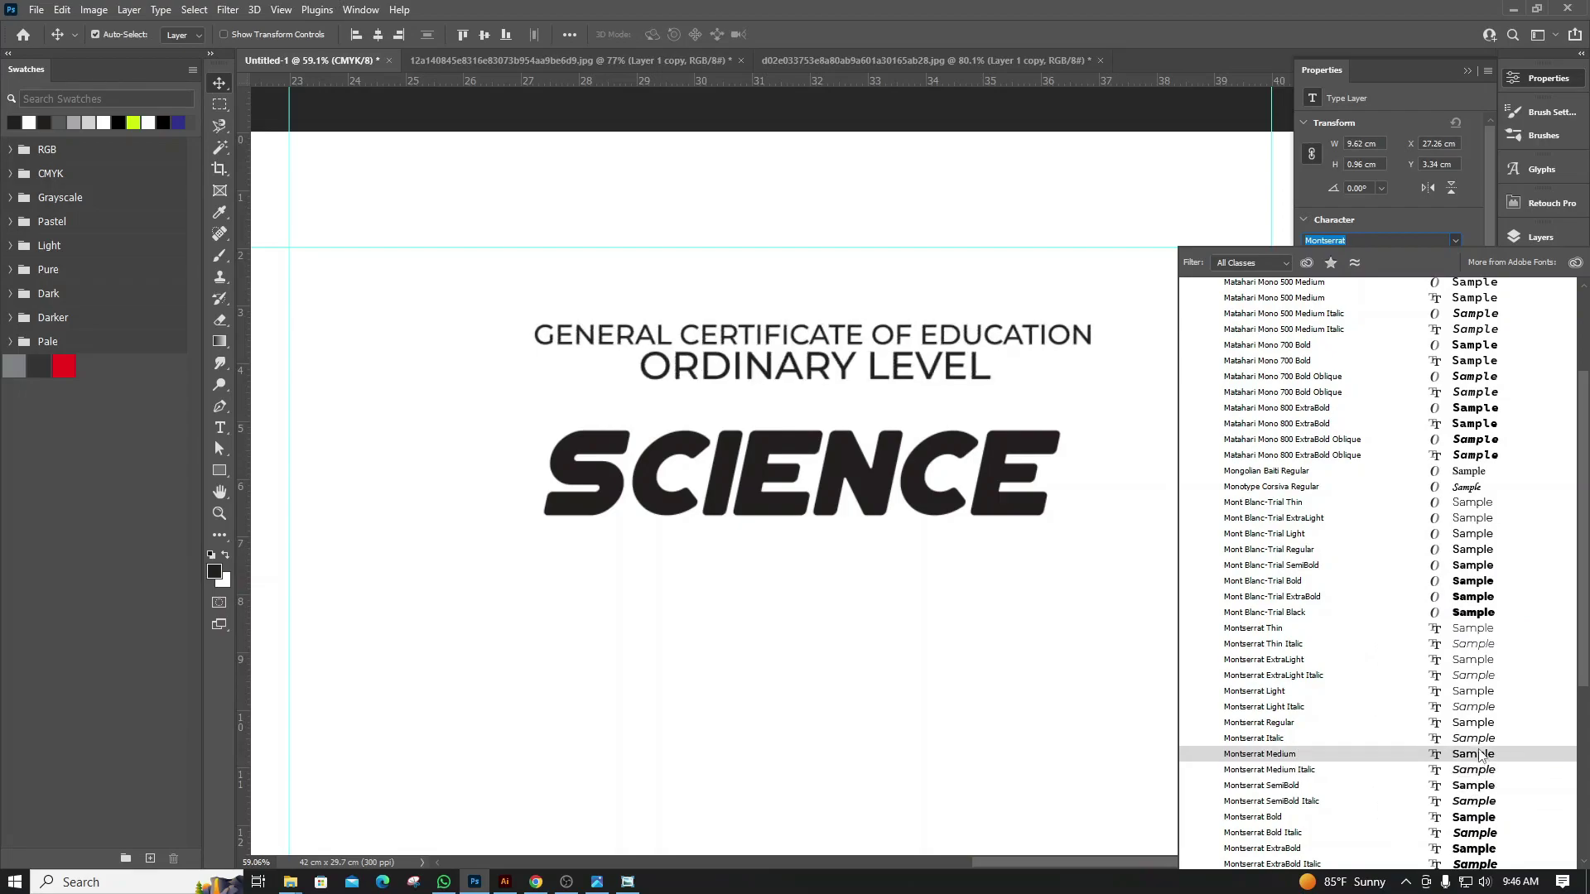
# Apply Montserrat Medium to the heading lines and make ORDINARY LEVEL SemiBold
pyautogui.click(1477, 755)
pyautogui.click(968, 383)
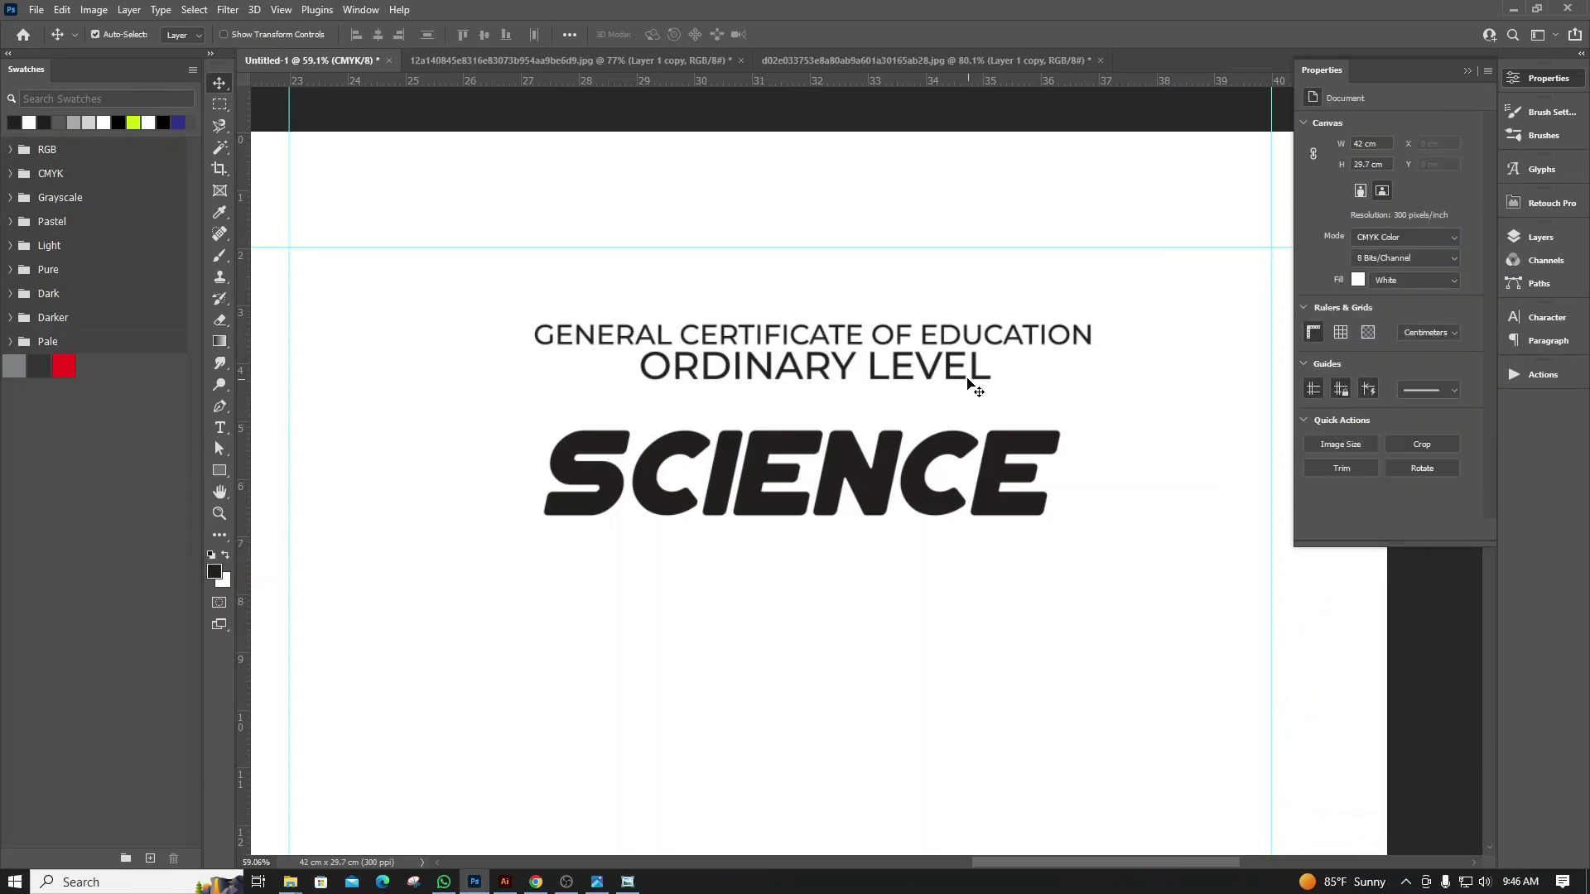
pyautogui.click(973, 381)
pyautogui.click(1444, 265)
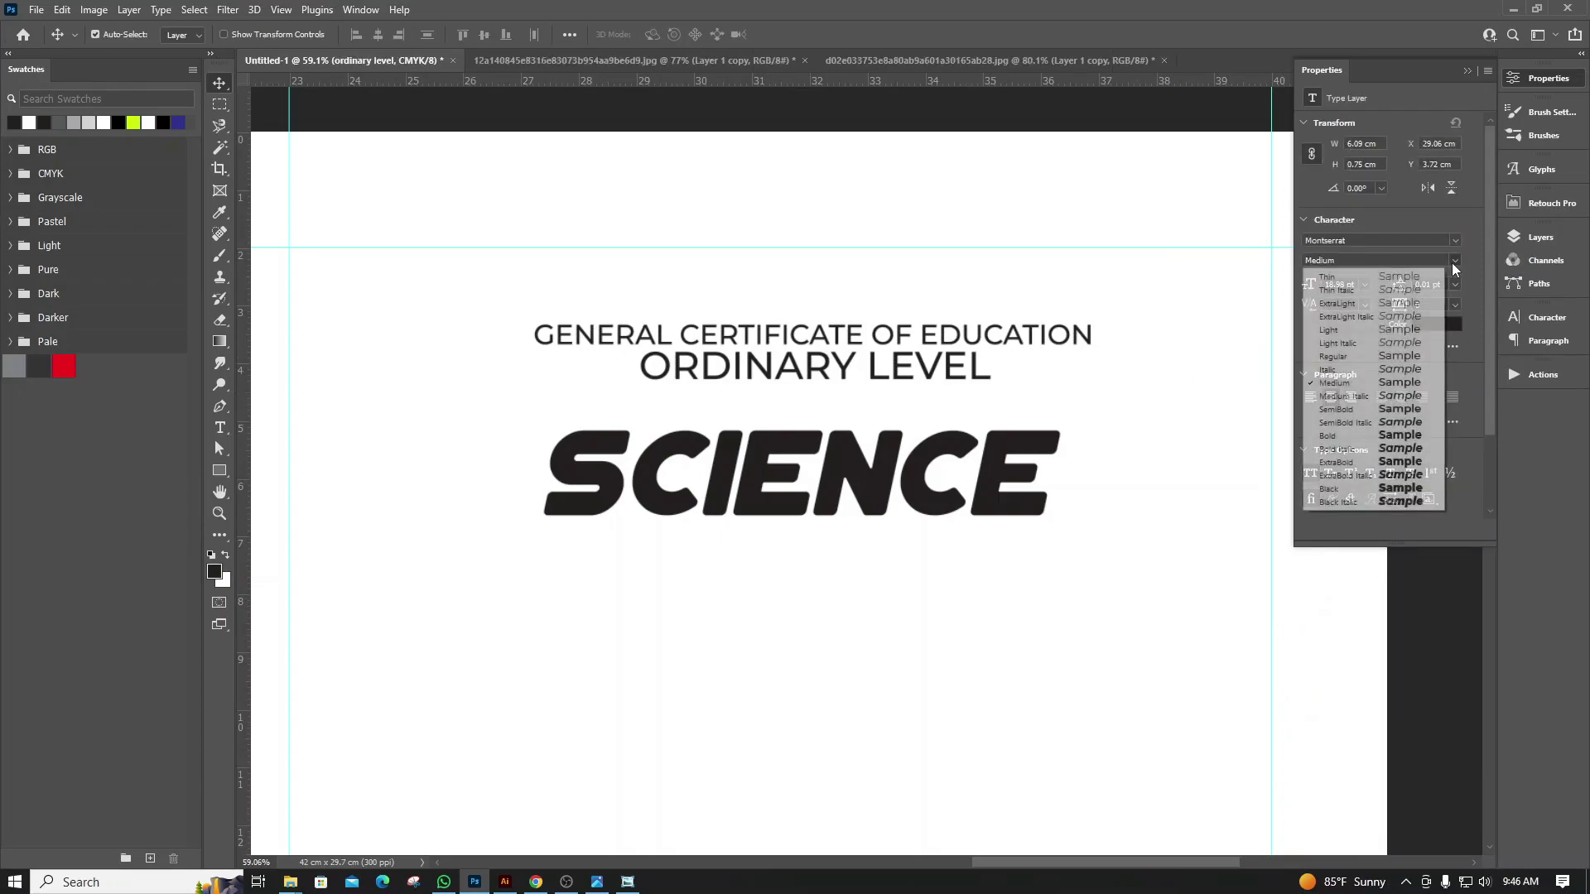
pyautogui.click(1382, 410)
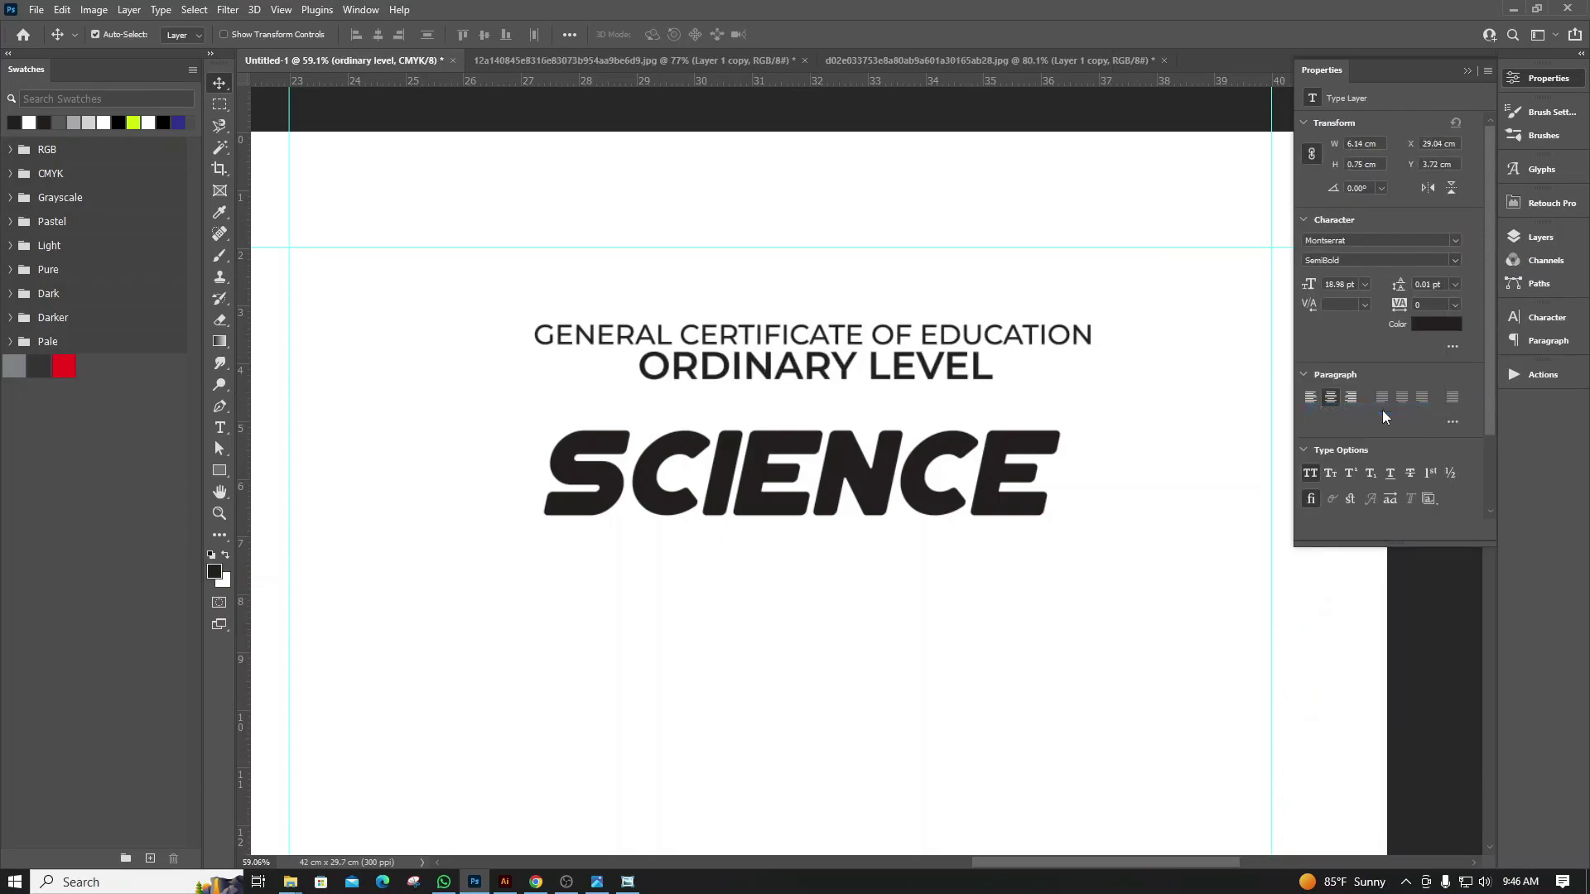
pyautogui.click(845, 484)
# Shift the headings slightly left; set GENERAL CERTIFICATE OF EDUCATION to 12 pt, ORDINARY LEVEL to 14 pt
pyautogui.scroll(-3, 838, 438)
pyautogui.scroll(2, 838, 437)
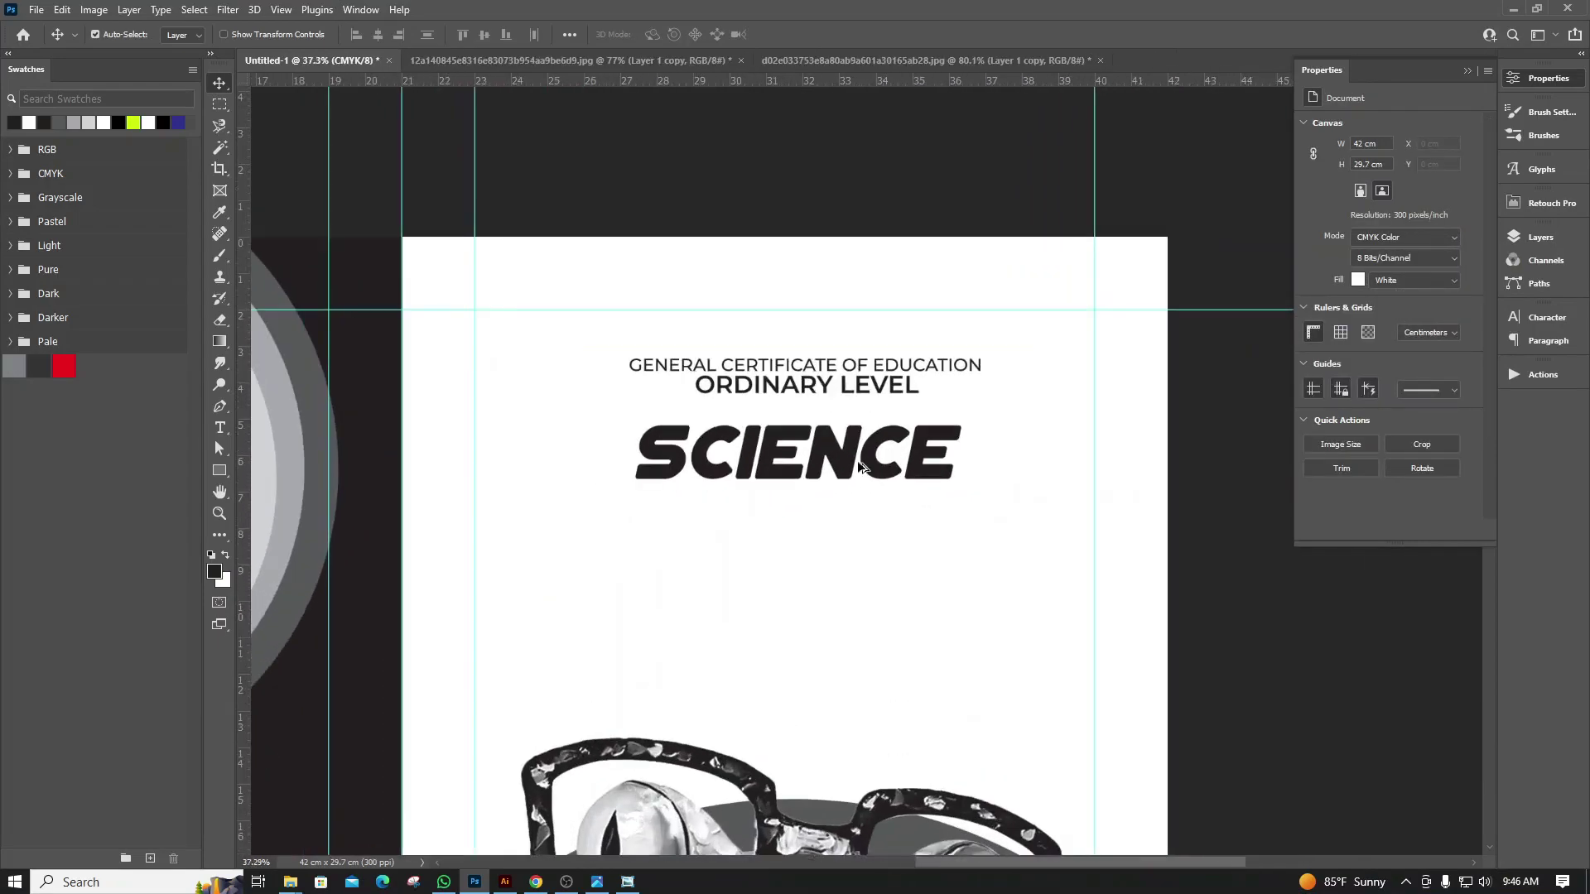
pyautogui.moveTo(808, 370); pyautogui.dragTo(796, 370)
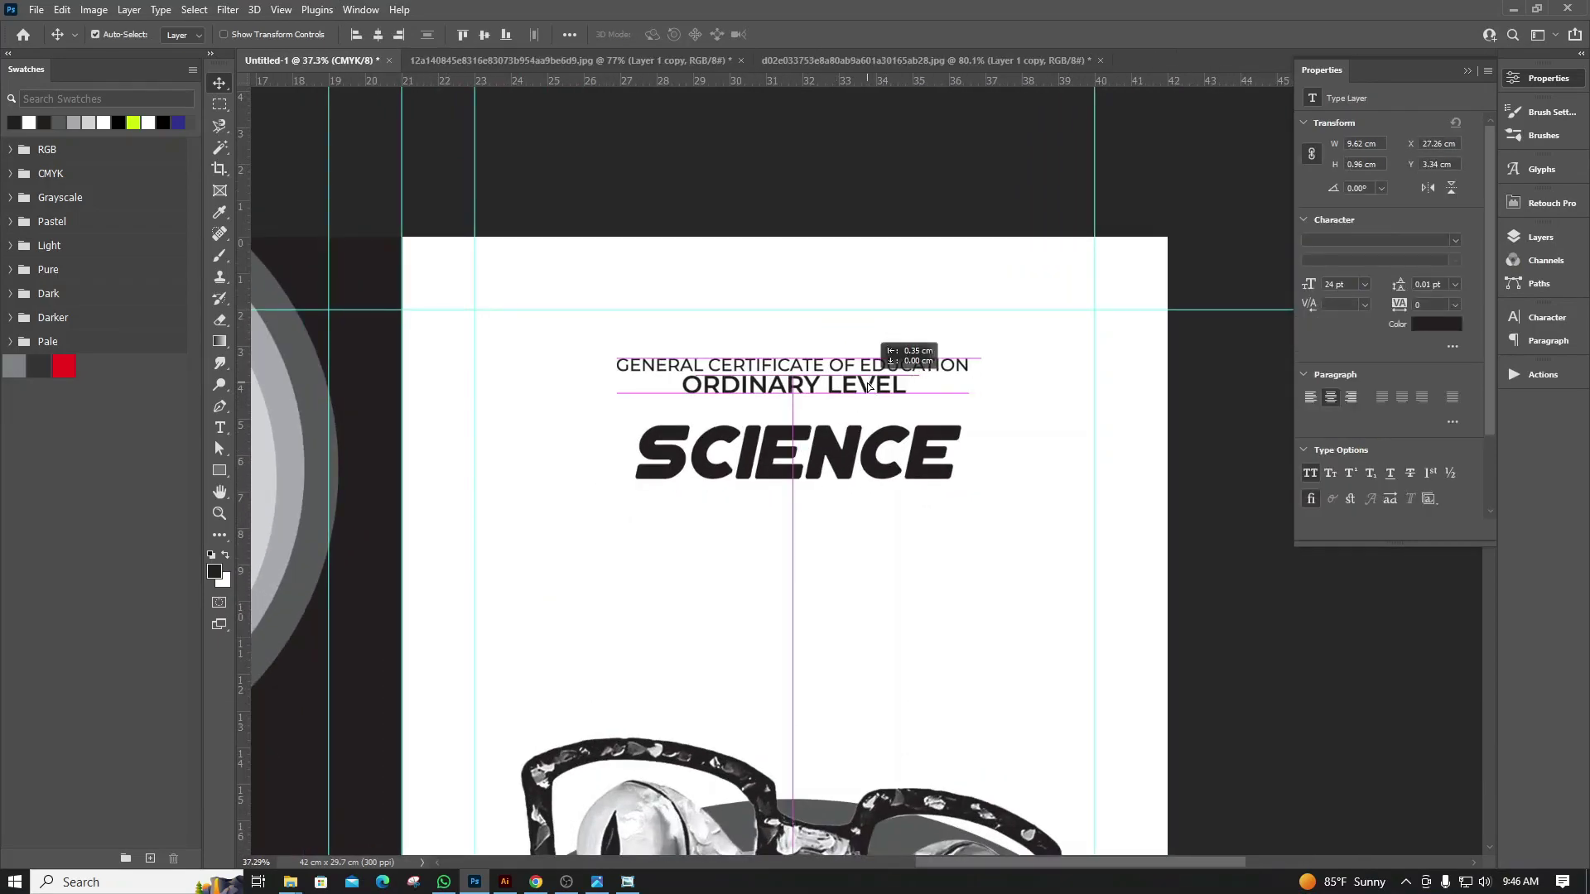
pyautogui.click(942, 366)
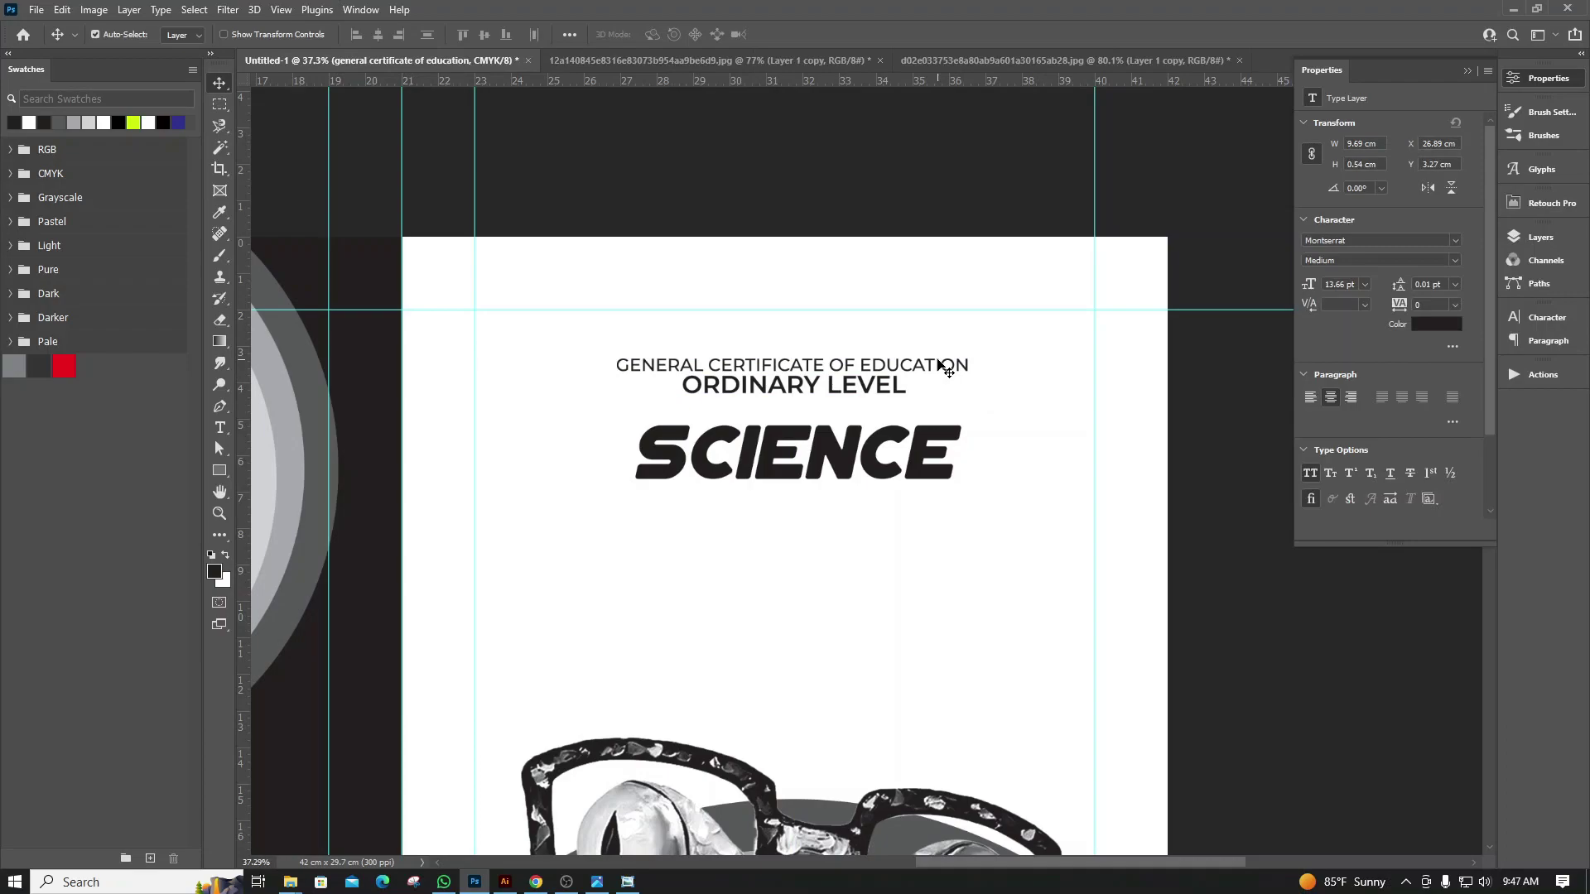
pyautogui.click(1362, 285)
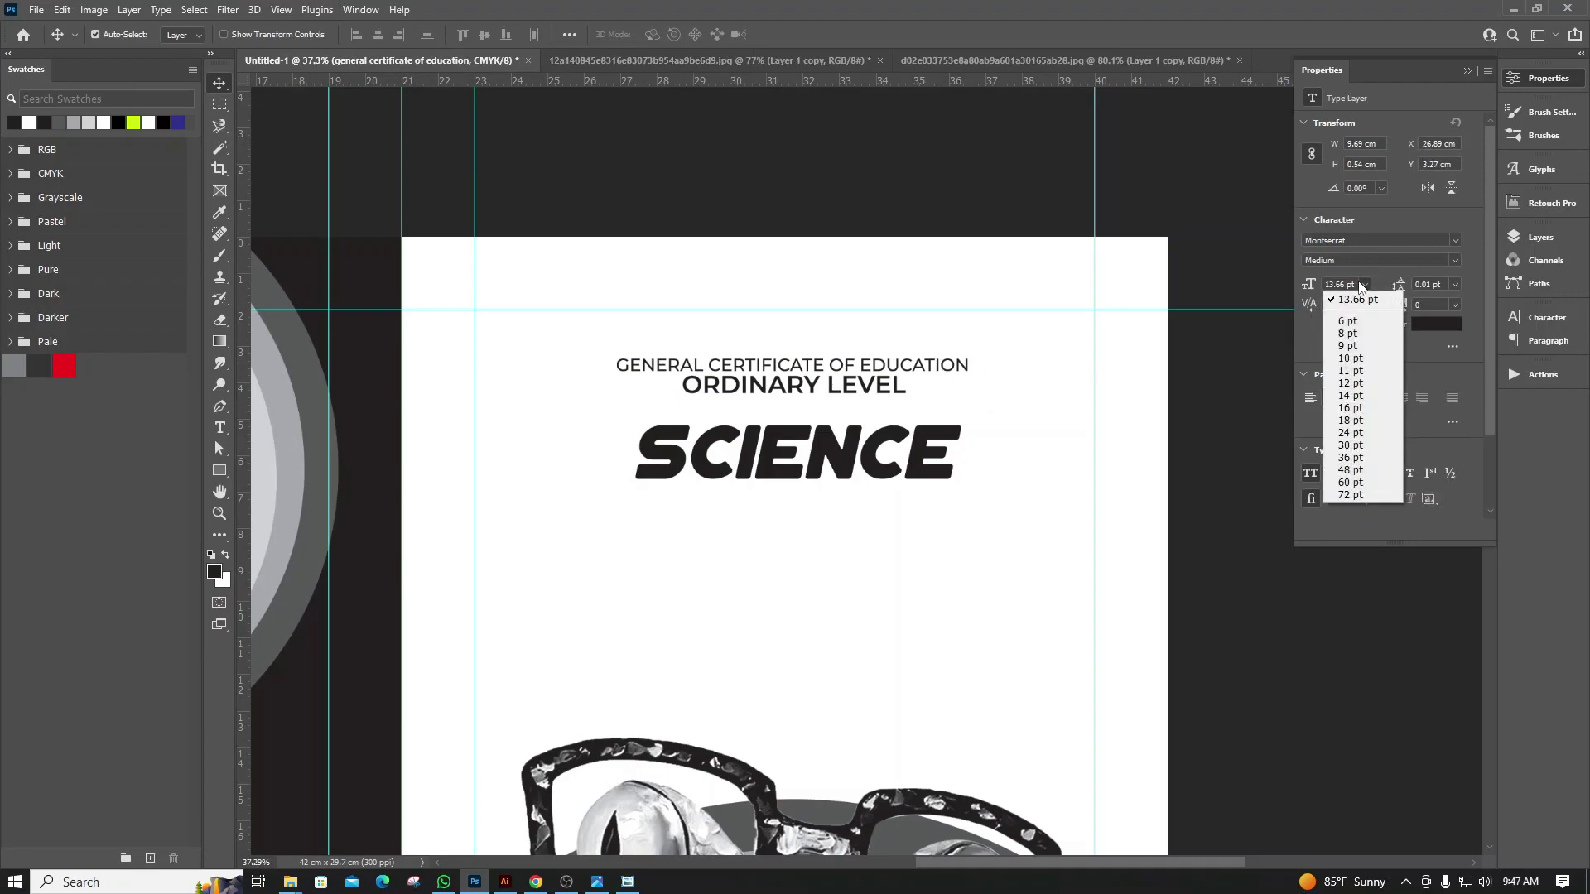
pyautogui.click(1352, 383)
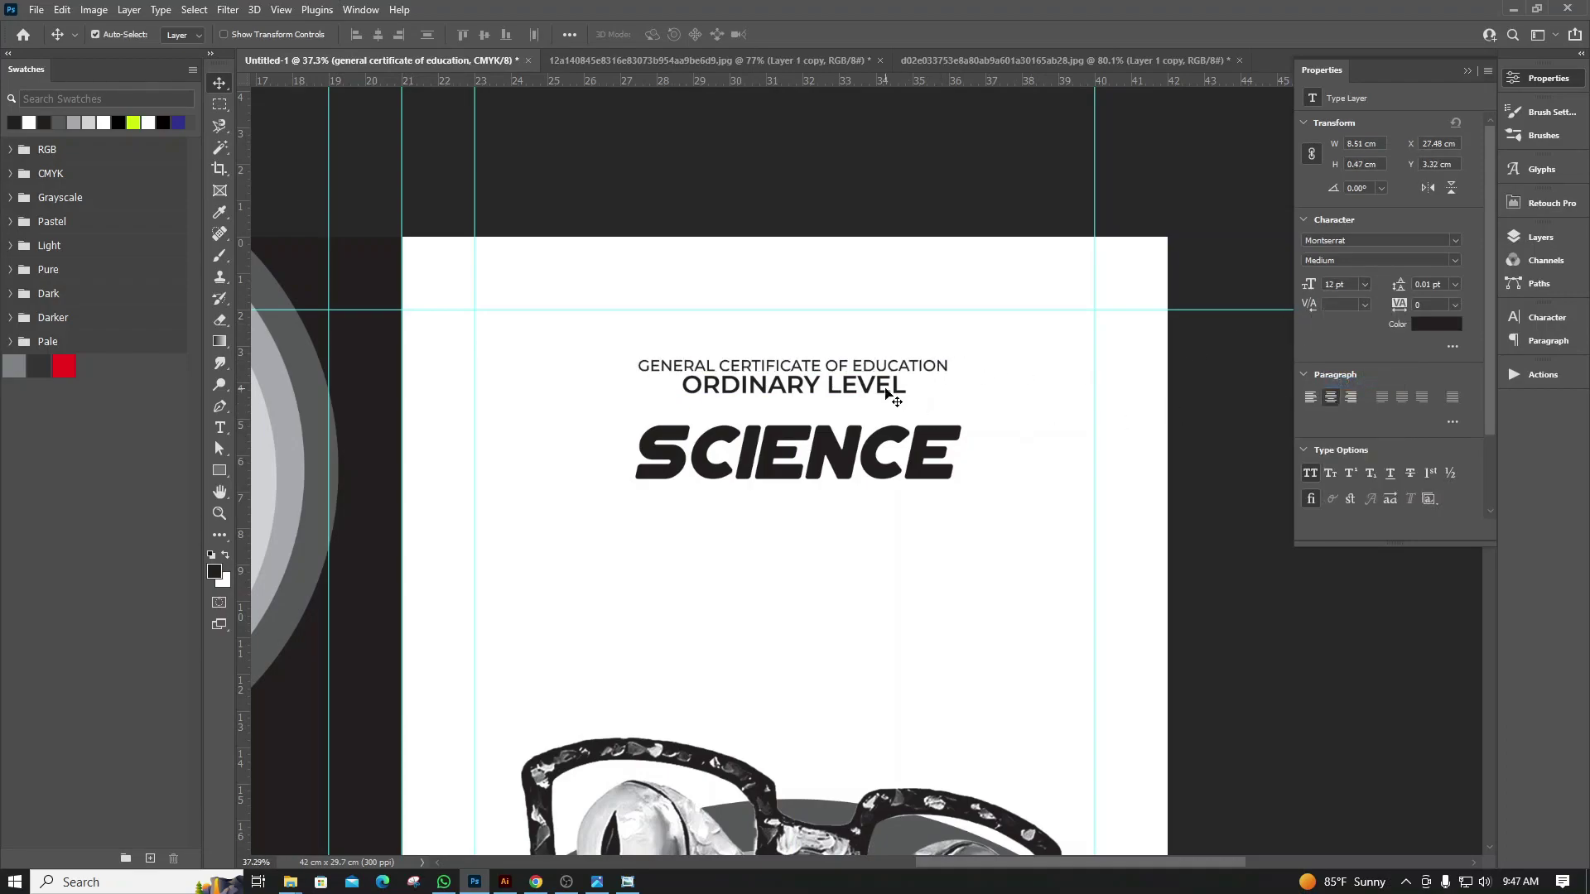
pyautogui.click(849, 391)
pyautogui.click(1365, 285)
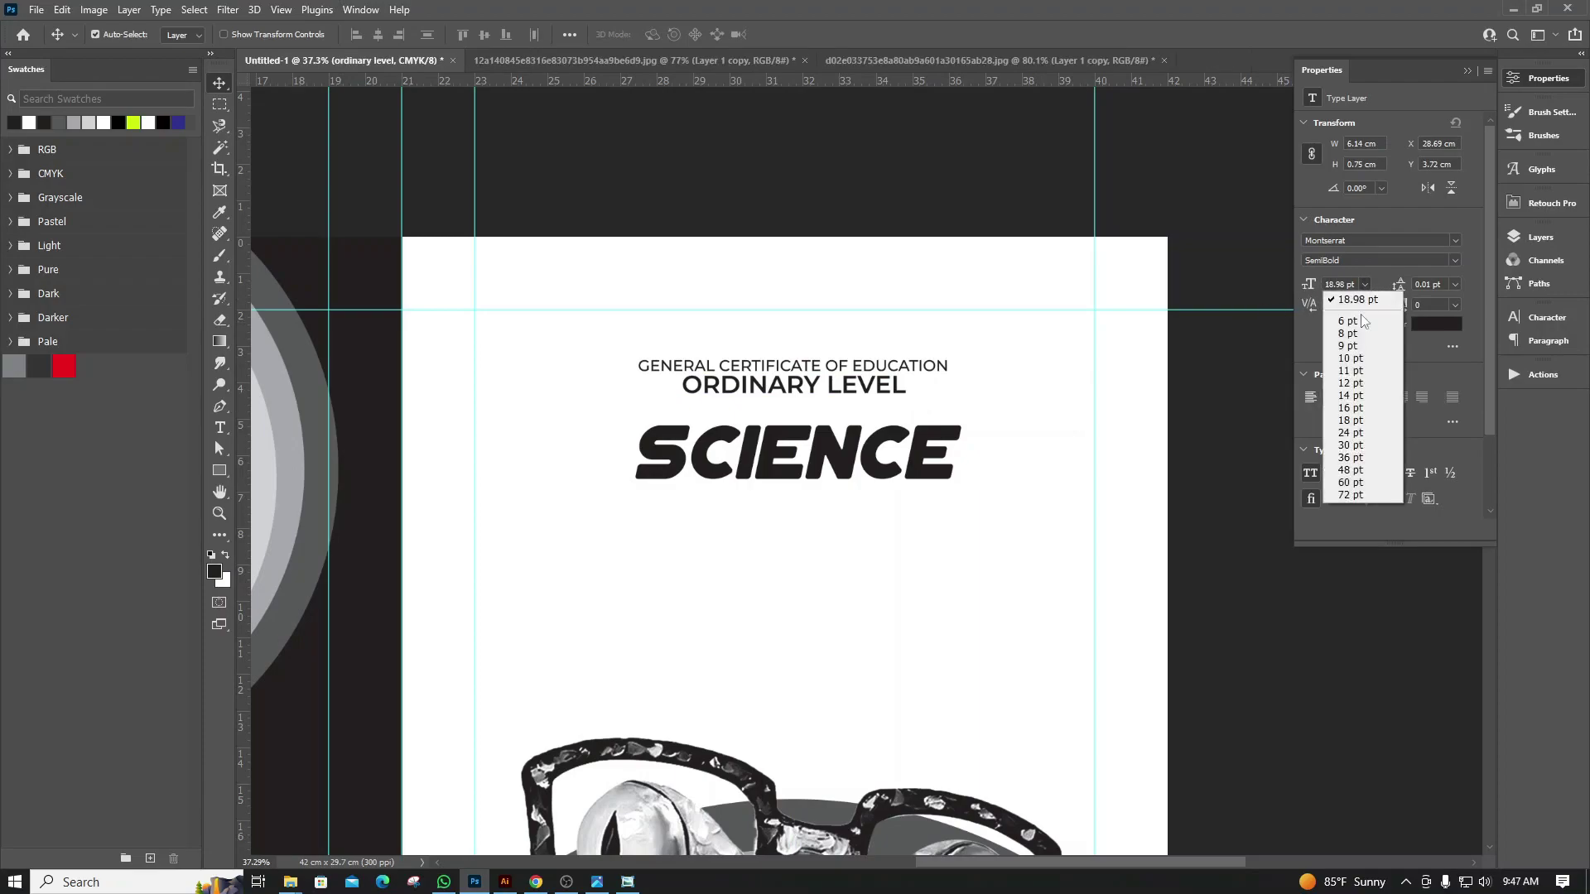
pyautogui.click(1351, 399)
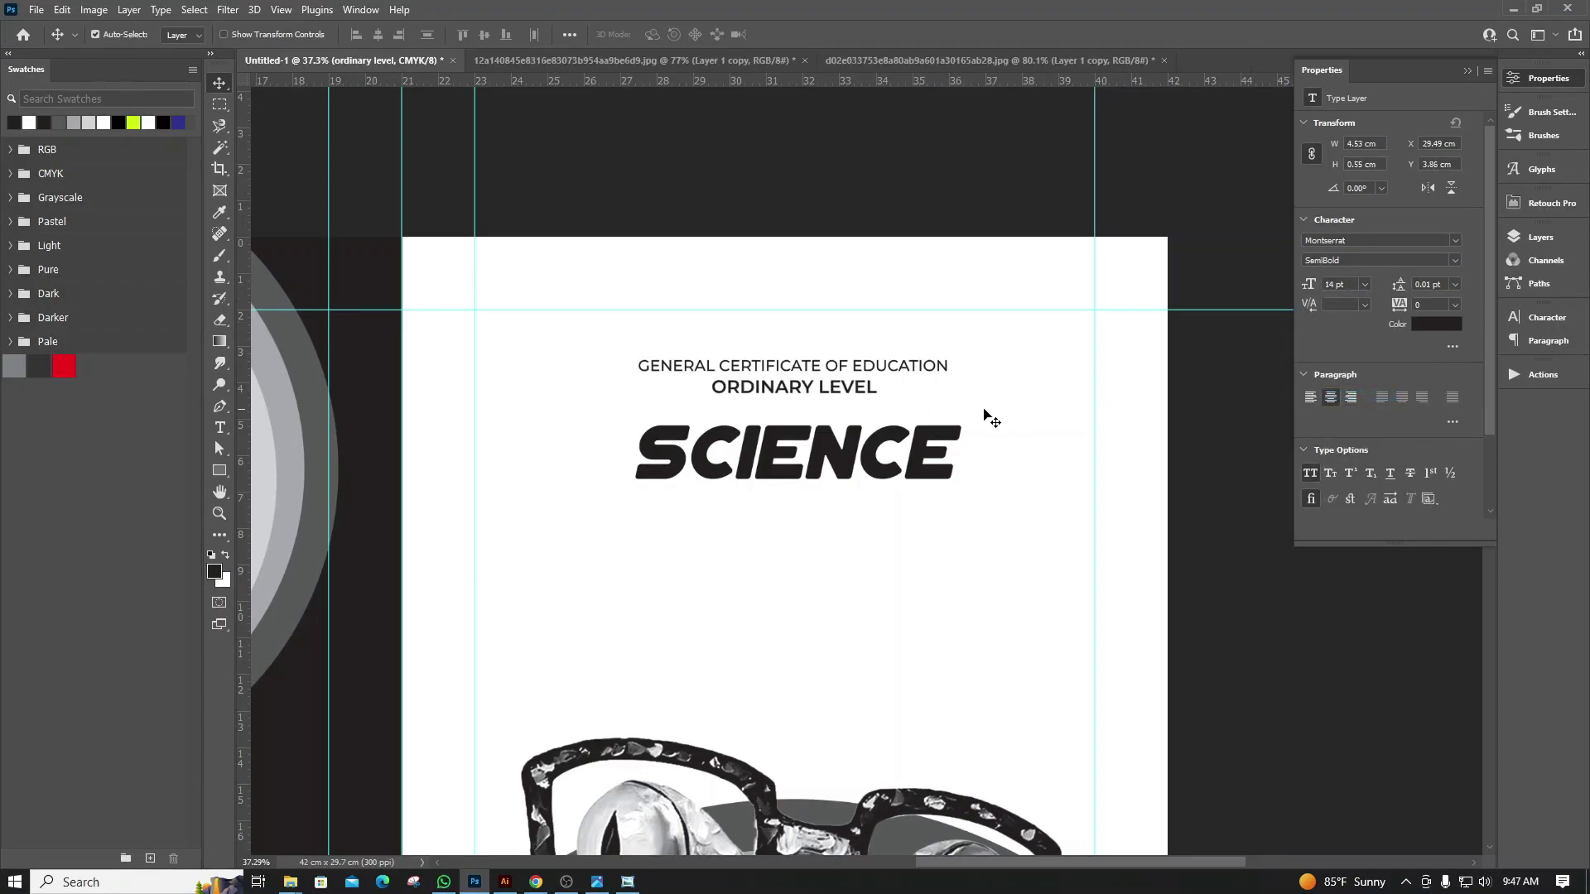
pyautogui.scroll(3, 831, 396)
# Move ORDINARY LEVEL up under the certificate line and SCIENCE up about 1 cm
pyautogui.moveTo(862, 397)
pyautogui.mouseDown()
pyautogui.moveTo(869, 370)
pyautogui.moveTo(910, 381)
pyautogui.mouseUp()
pyautogui.scroll(-3, 911, 381)
pyautogui.moveTo(745, 302)
pyautogui.mouseDown()
pyautogui.moveTo(857, 376)
pyautogui.moveTo(837, 365)
pyautogui.mouseUp()
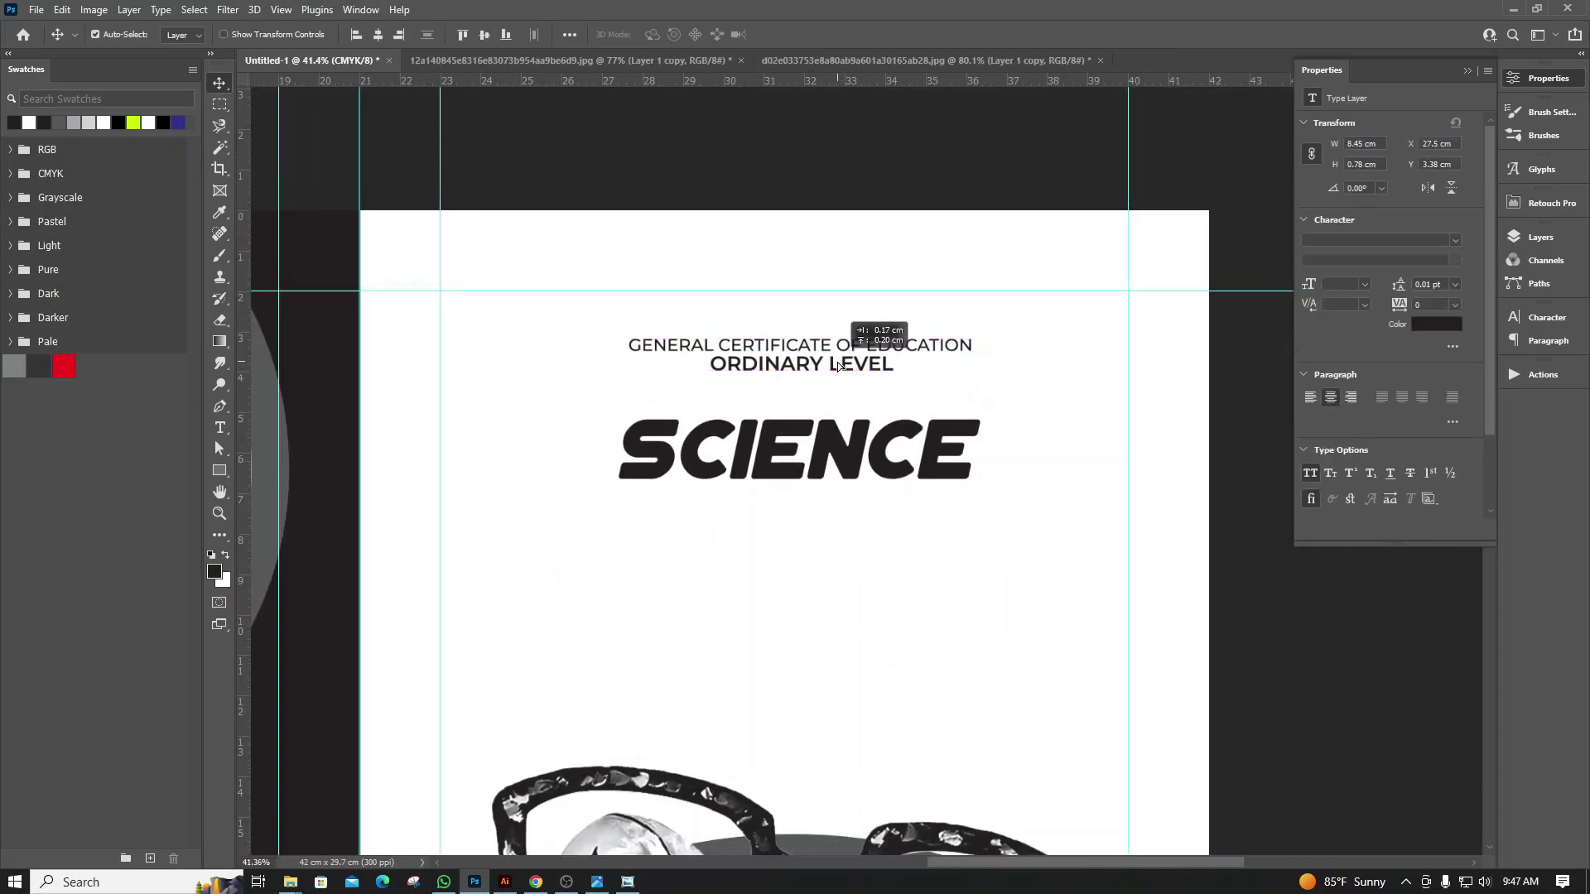
pyautogui.click(1029, 426)
pyautogui.moveTo(880, 462); pyautogui.dragTo(881, 416)
pyautogui.scroll(-3, 908, 480)
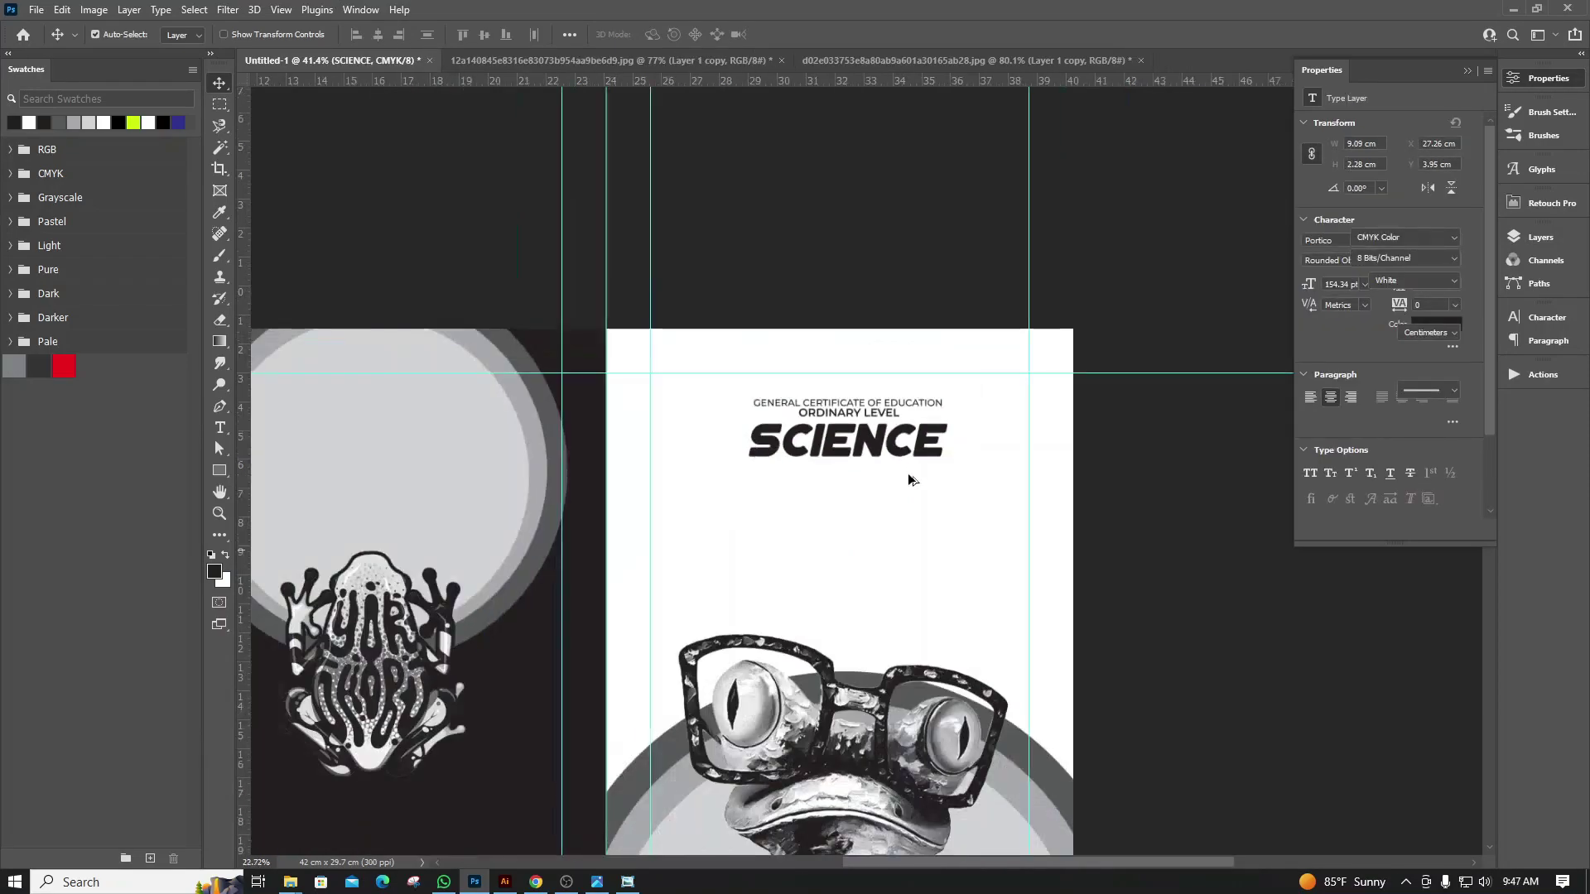
pyautogui.scroll(-2, 908, 479)
pyautogui.scroll(1, 861, 470)
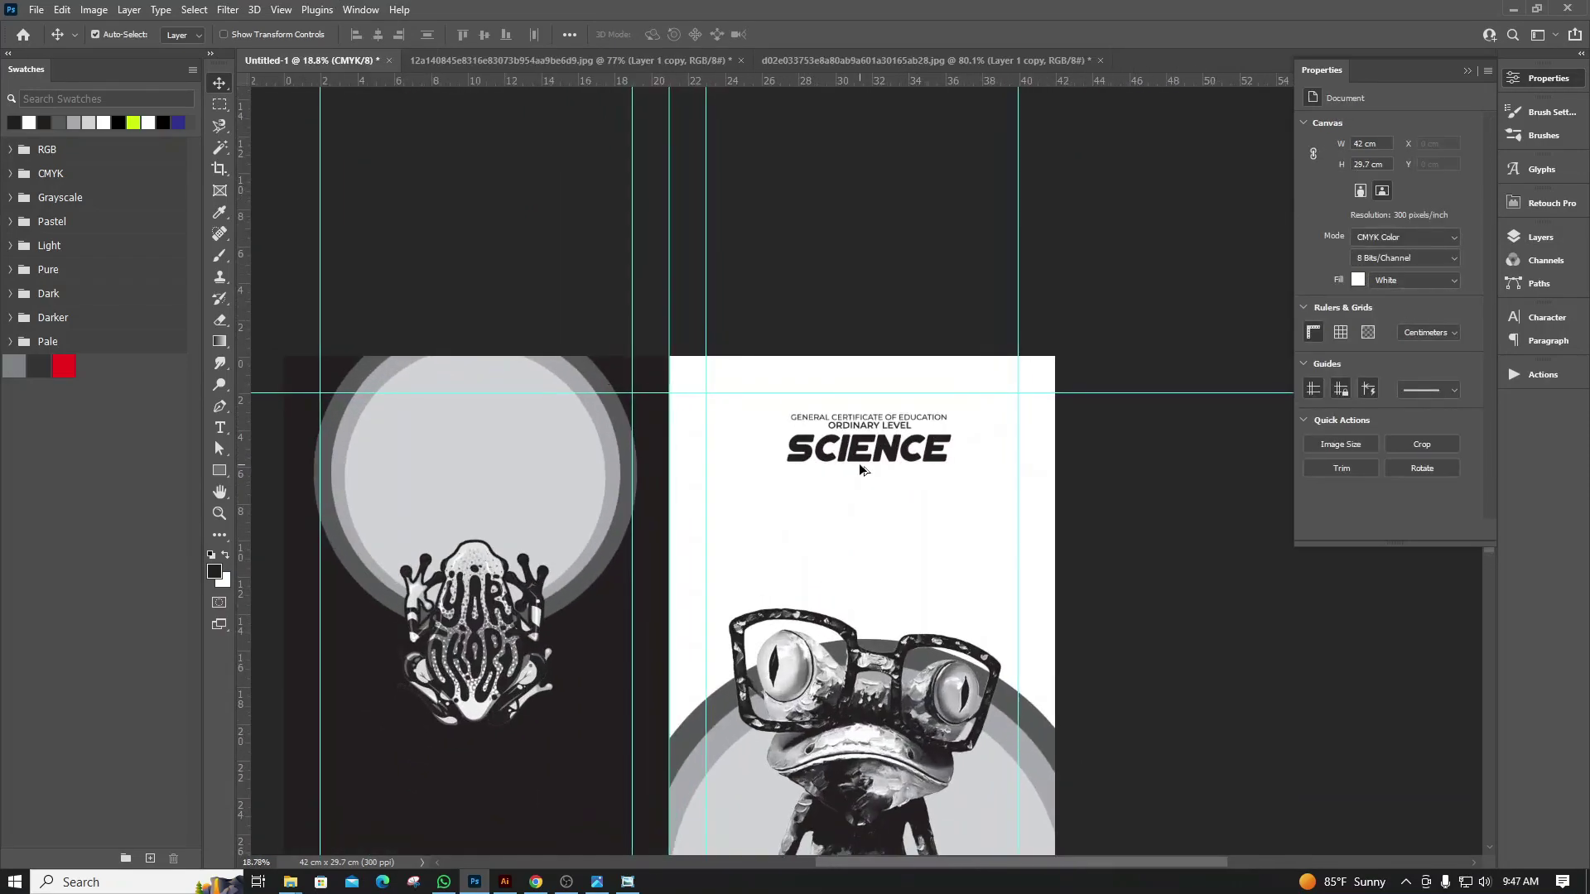
pyautogui.scroll(2, 866, 469)
pyautogui.scroll(1, 882, 469)
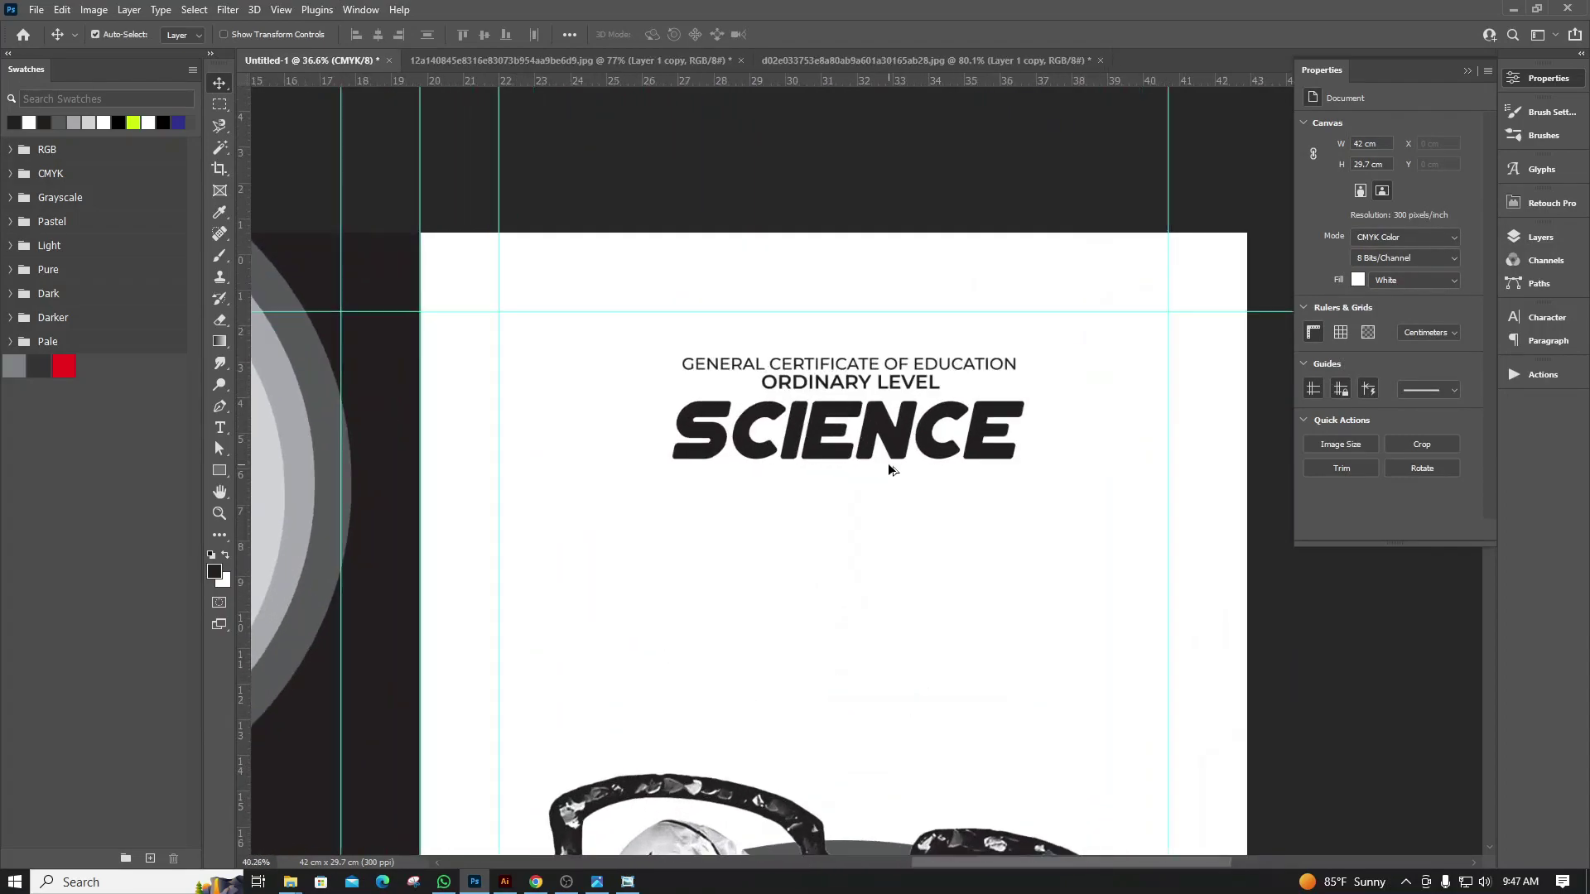
pyautogui.scroll(4, 890, 466)
# Select the SCIENCE title text and check its new position beneath the headings
pyautogui.click(901, 446)
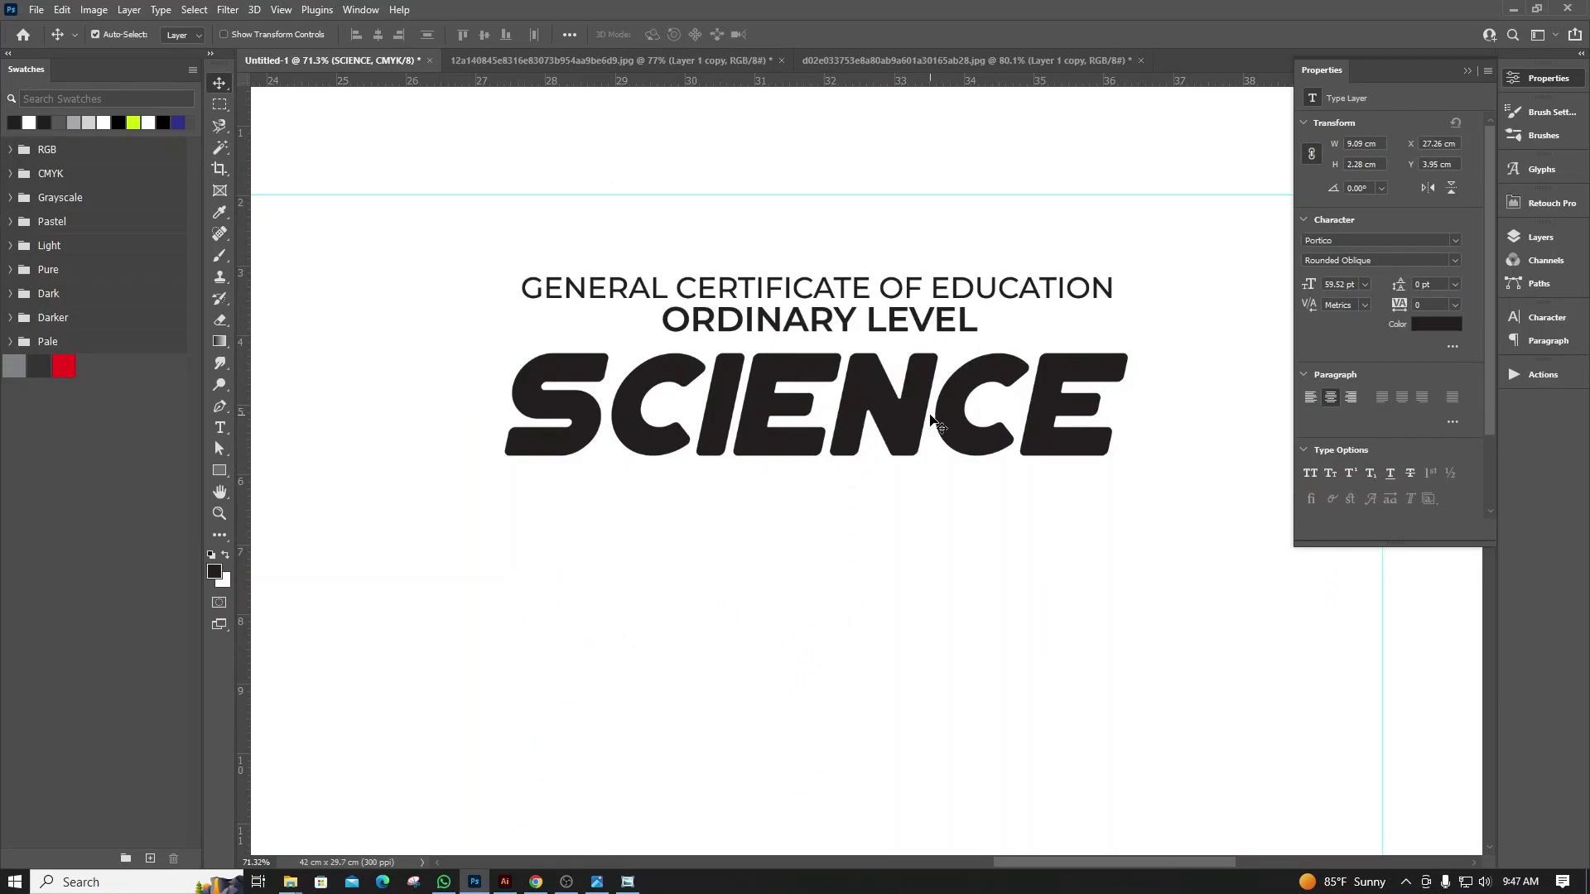
pyautogui.scroll(-2, 933, 423)
pyautogui.scroll(-2, 933, 423)
pyautogui.scroll(-2, 931, 419)
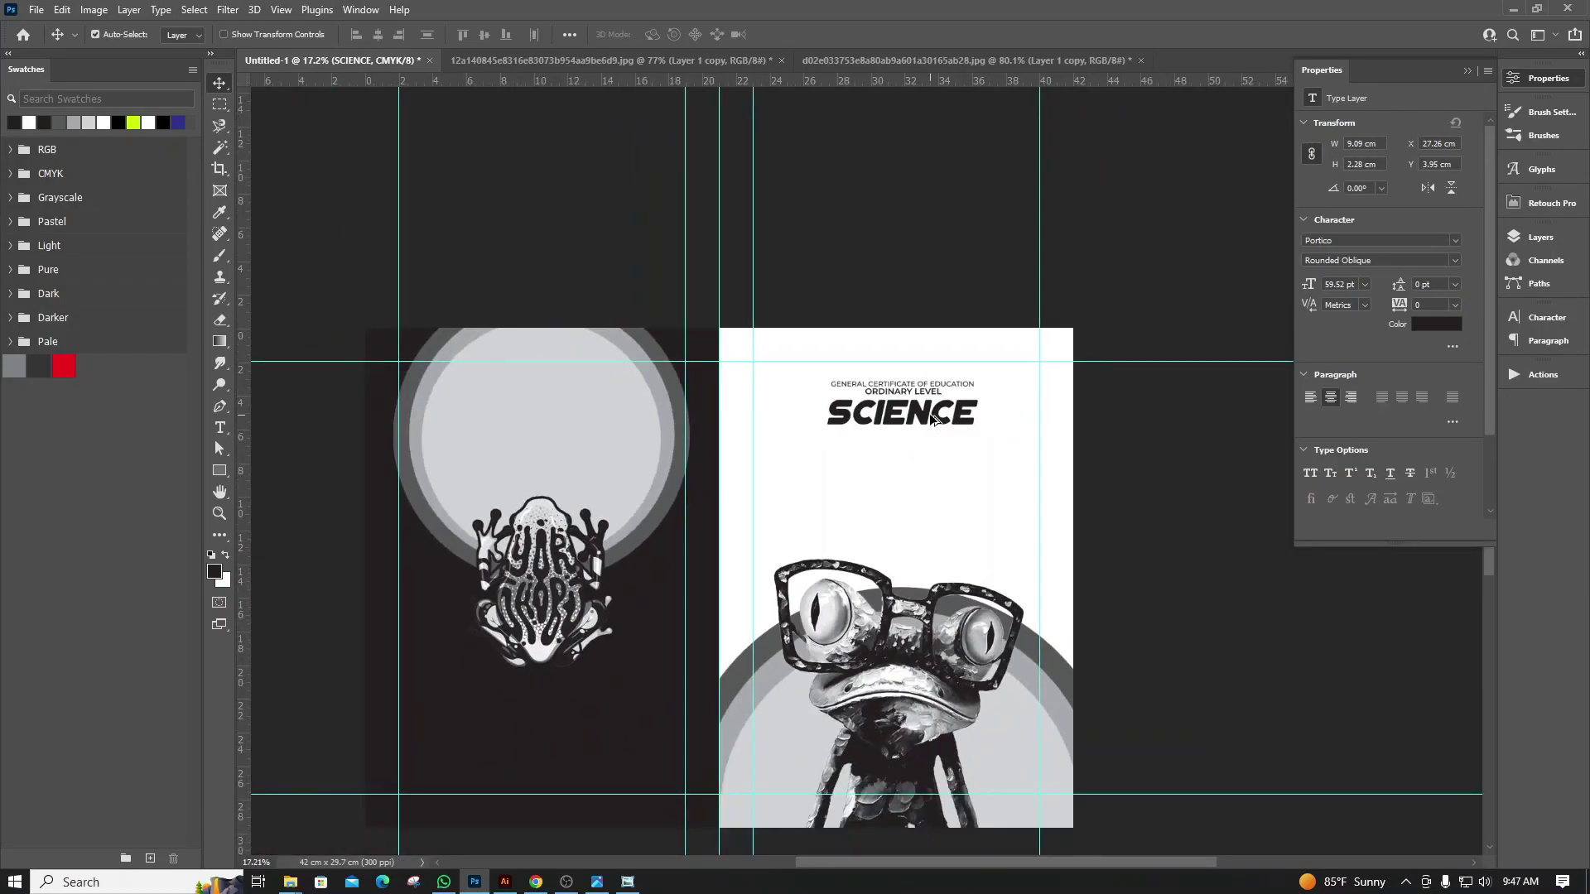
pyautogui.scroll(2, 933, 420)
pyautogui.scroll(2, 935, 417)
pyautogui.scroll(1, 939, 412)
pyautogui.scroll(1, 939, 411)
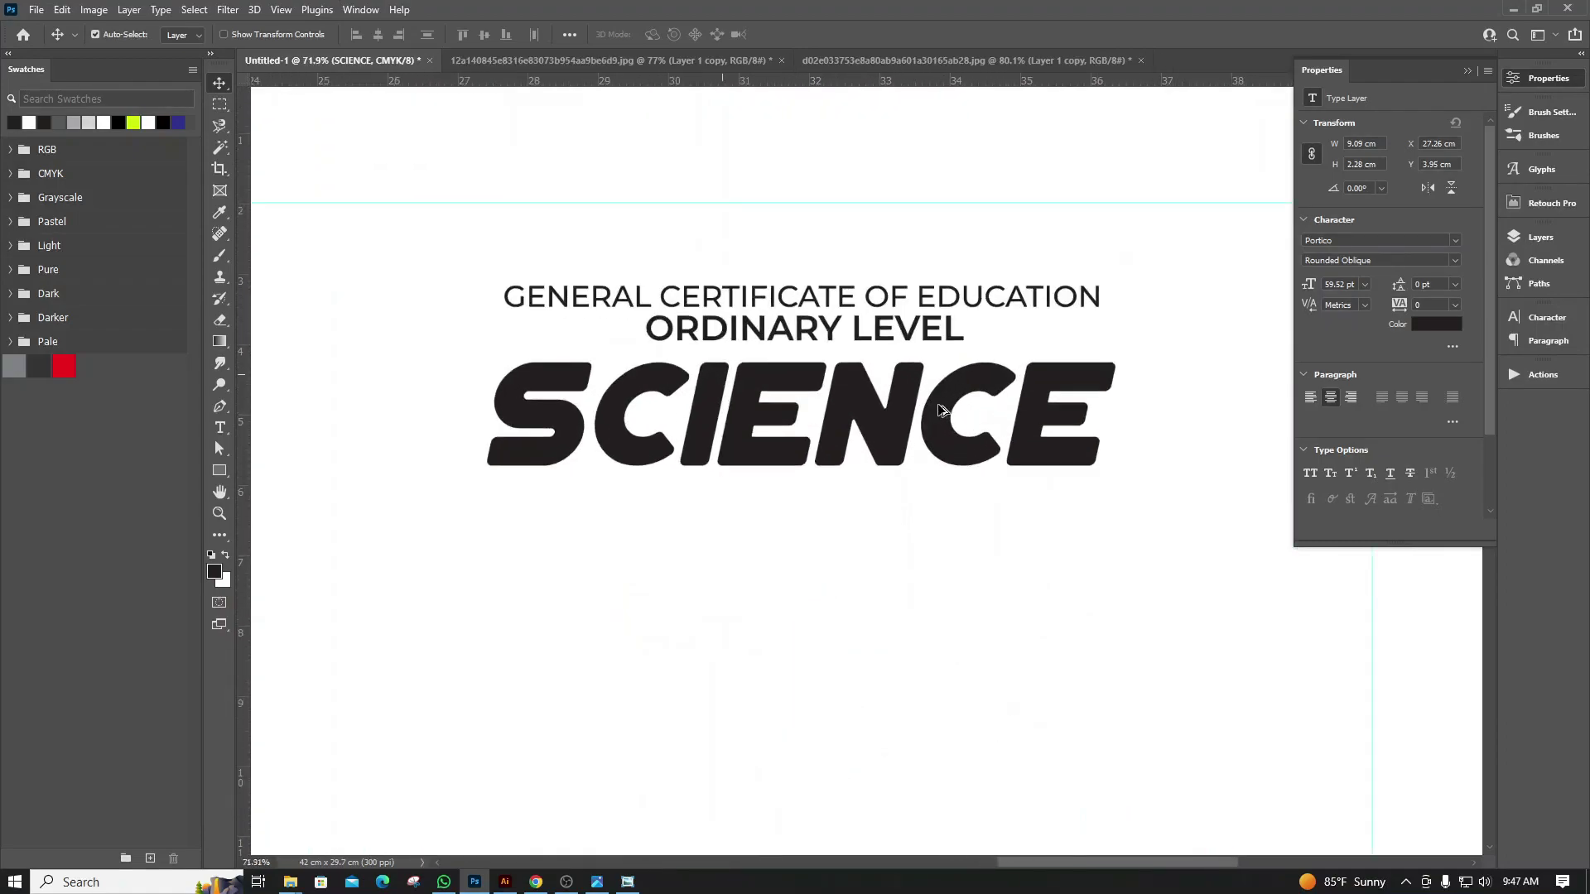
pyautogui.scroll(-1, 940, 412)
pyautogui.scroll(-1, 939, 410)
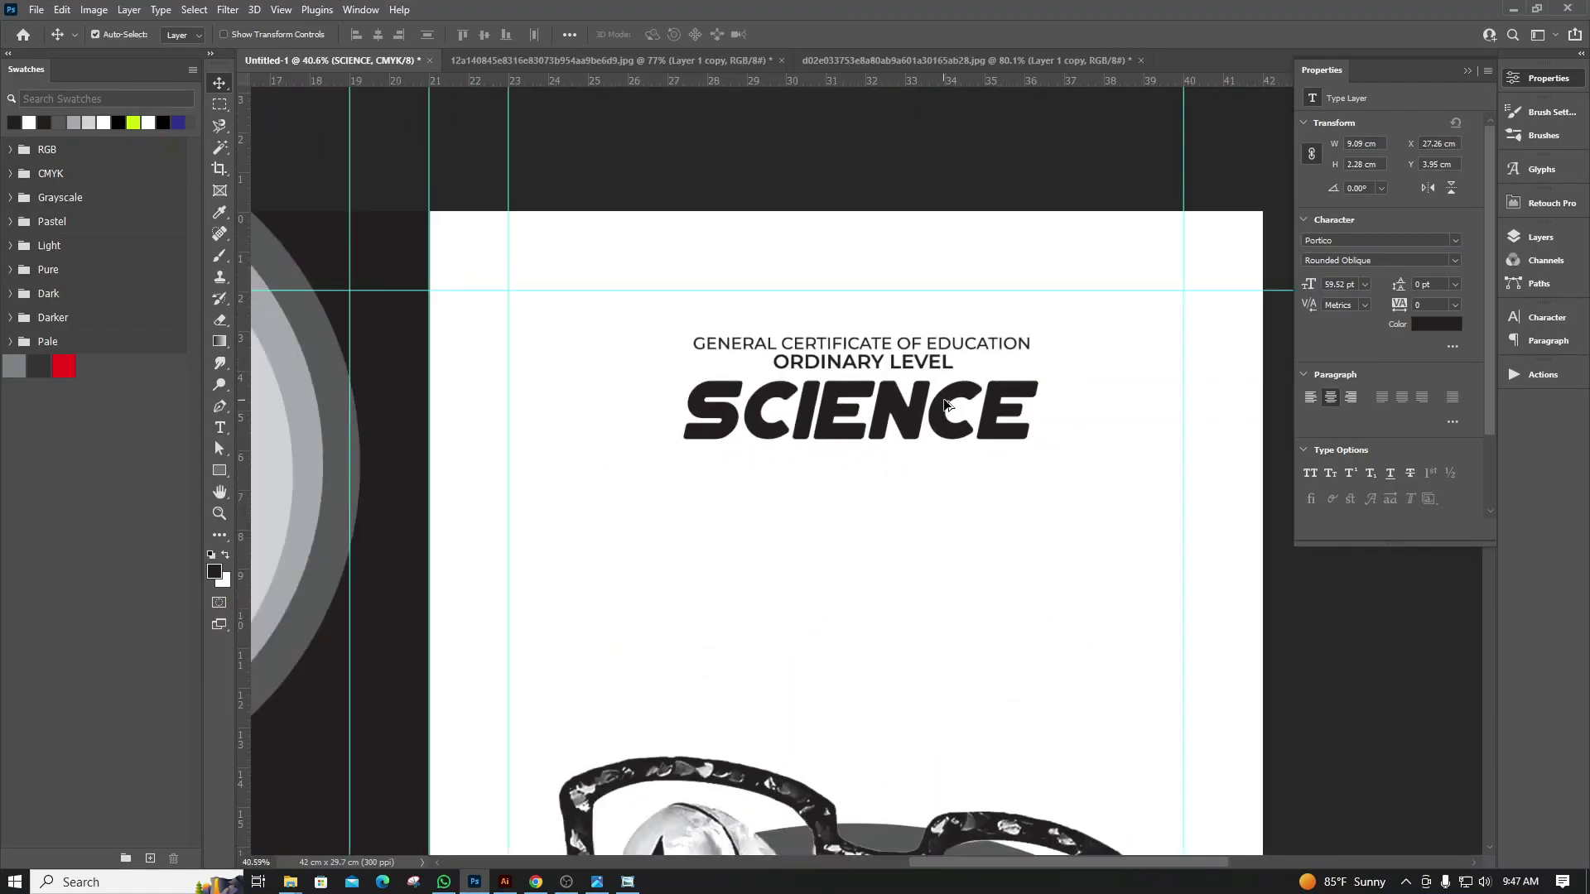
pyautogui.scroll(2, 946, 404)
pyautogui.scroll(1, 948, 405)
pyautogui.scroll(-1, 950, 407)
pyautogui.scroll(-2, 951, 410)
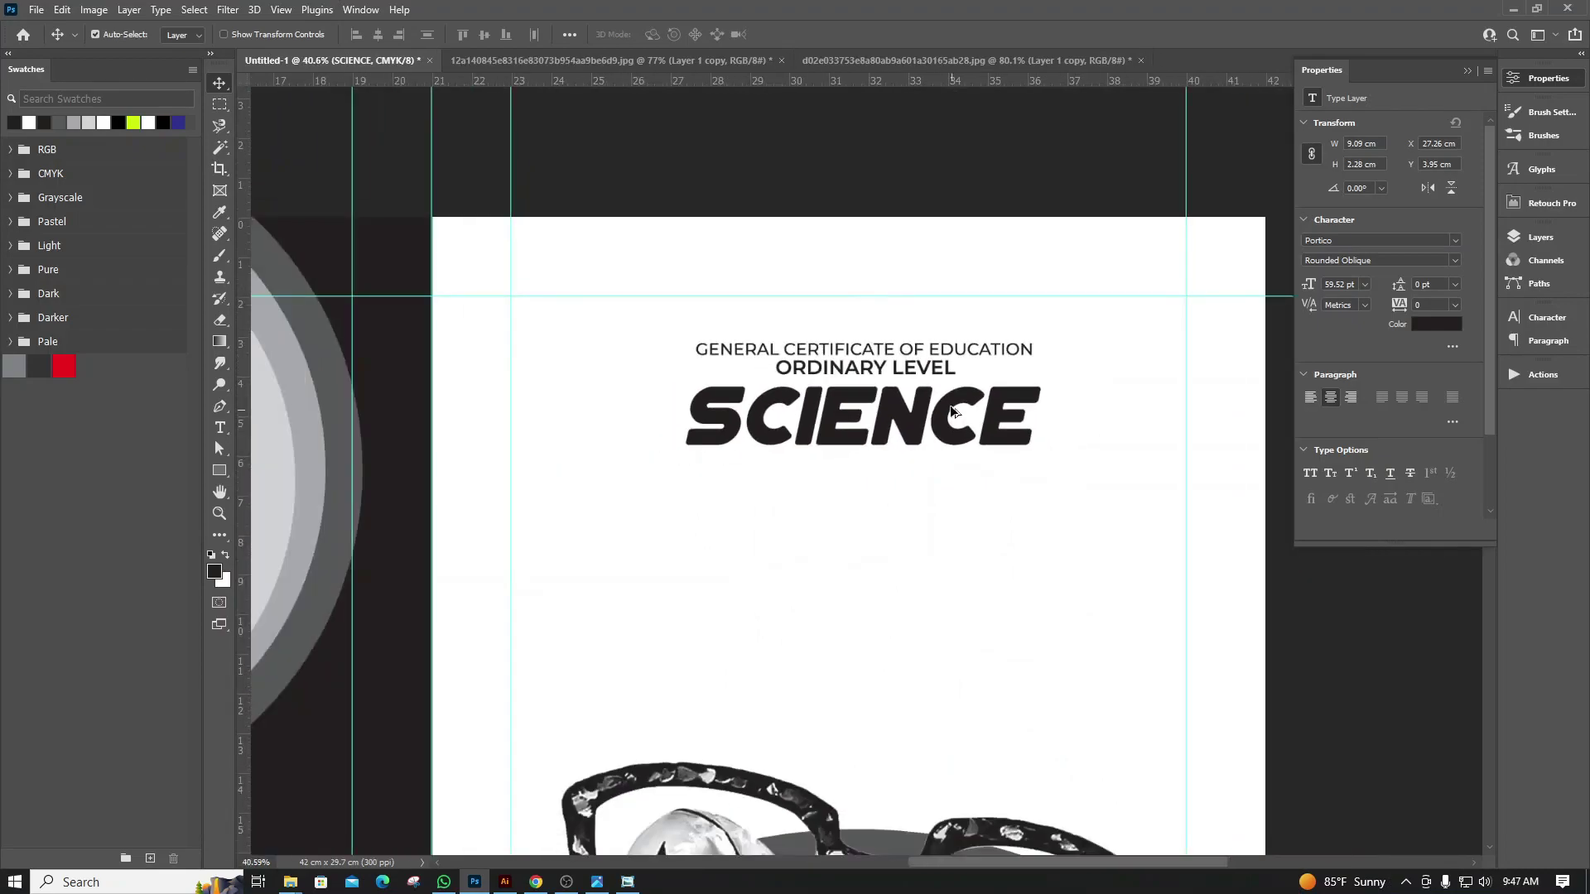
pyautogui.scroll(-2, 952, 413)
pyautogui.scroll(1, 957, 416)
pyautogui.scroll(1, 960, 419)
pyautogui.scroll(2, 966, 424)
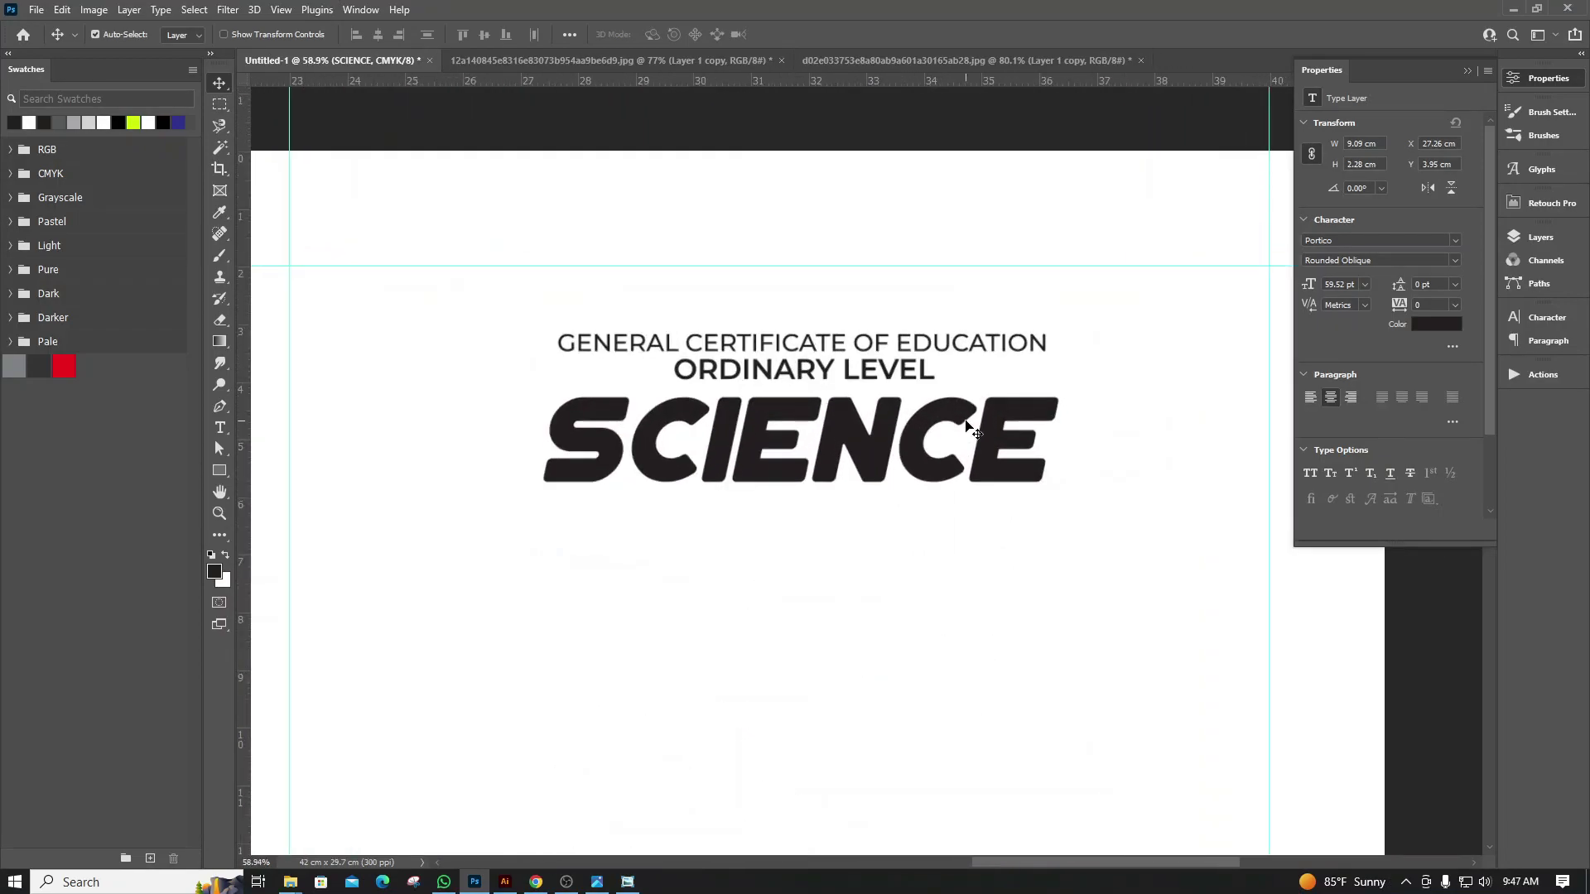
# Browse the font previews and switch SCIENCE from Portico Rounded Oblique to BadaBoom BB
pyautogui.click(1455, 241)
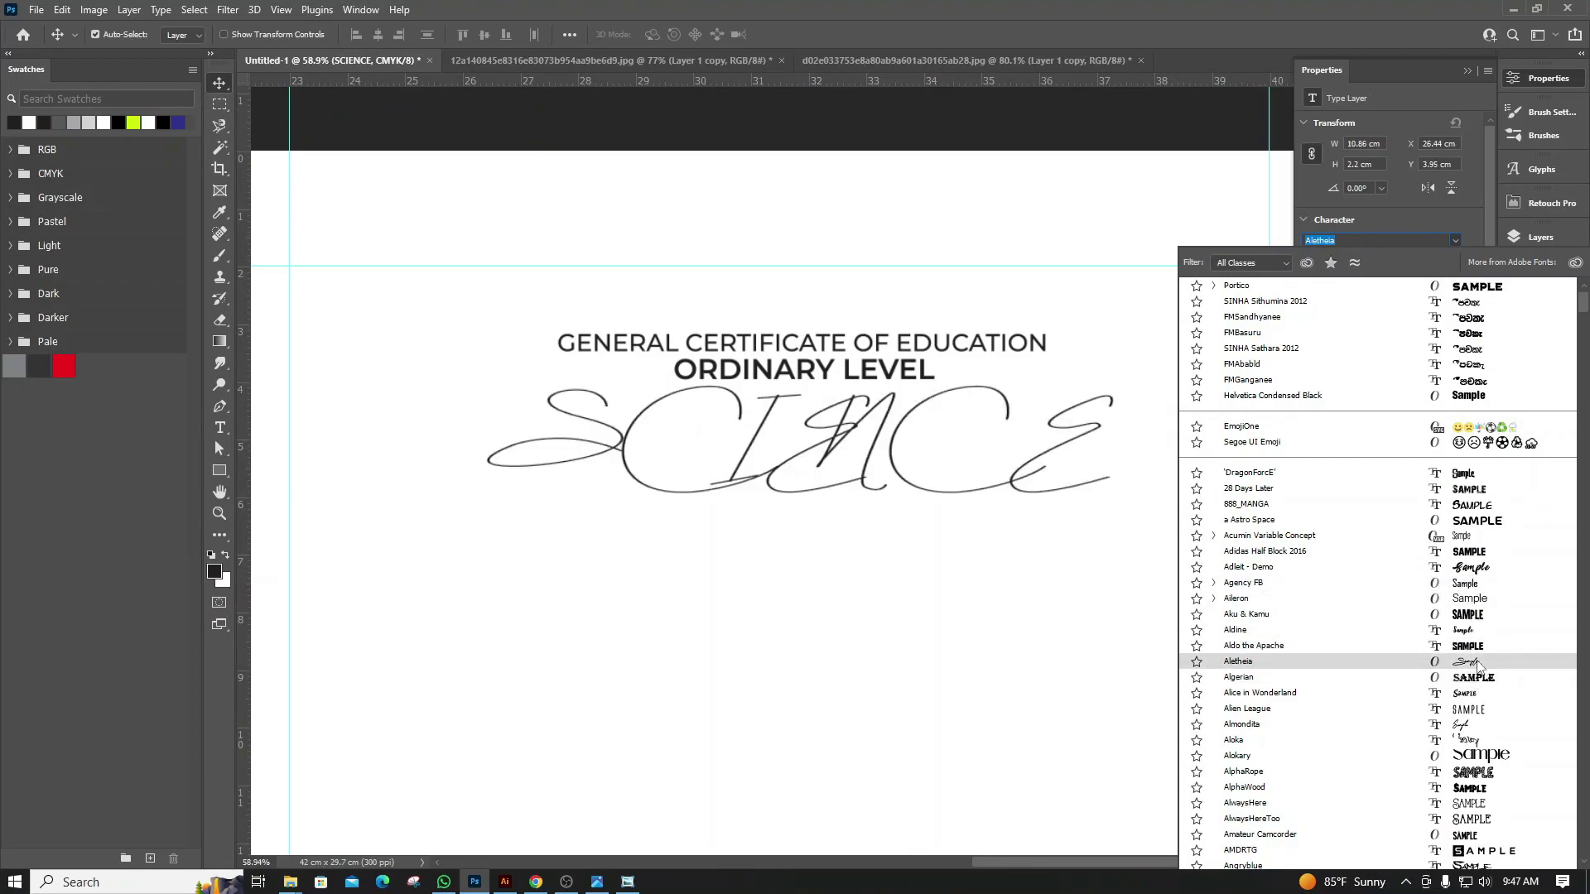
pyautogui.scroll(-2, 1478, 665)
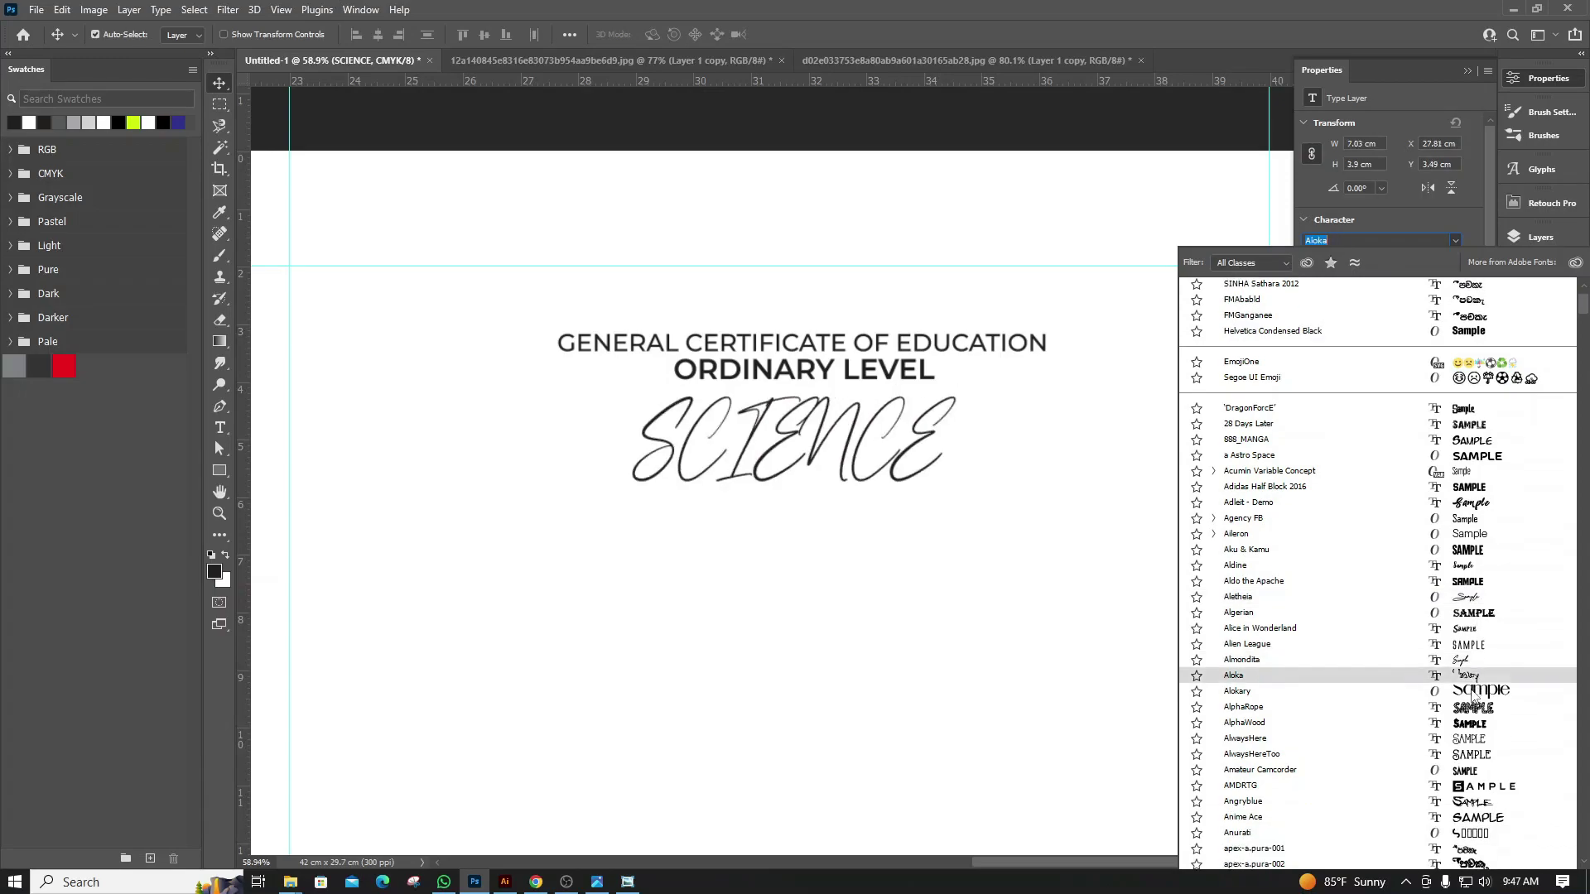
pyautogui.scroll(-3, 1474, 698)
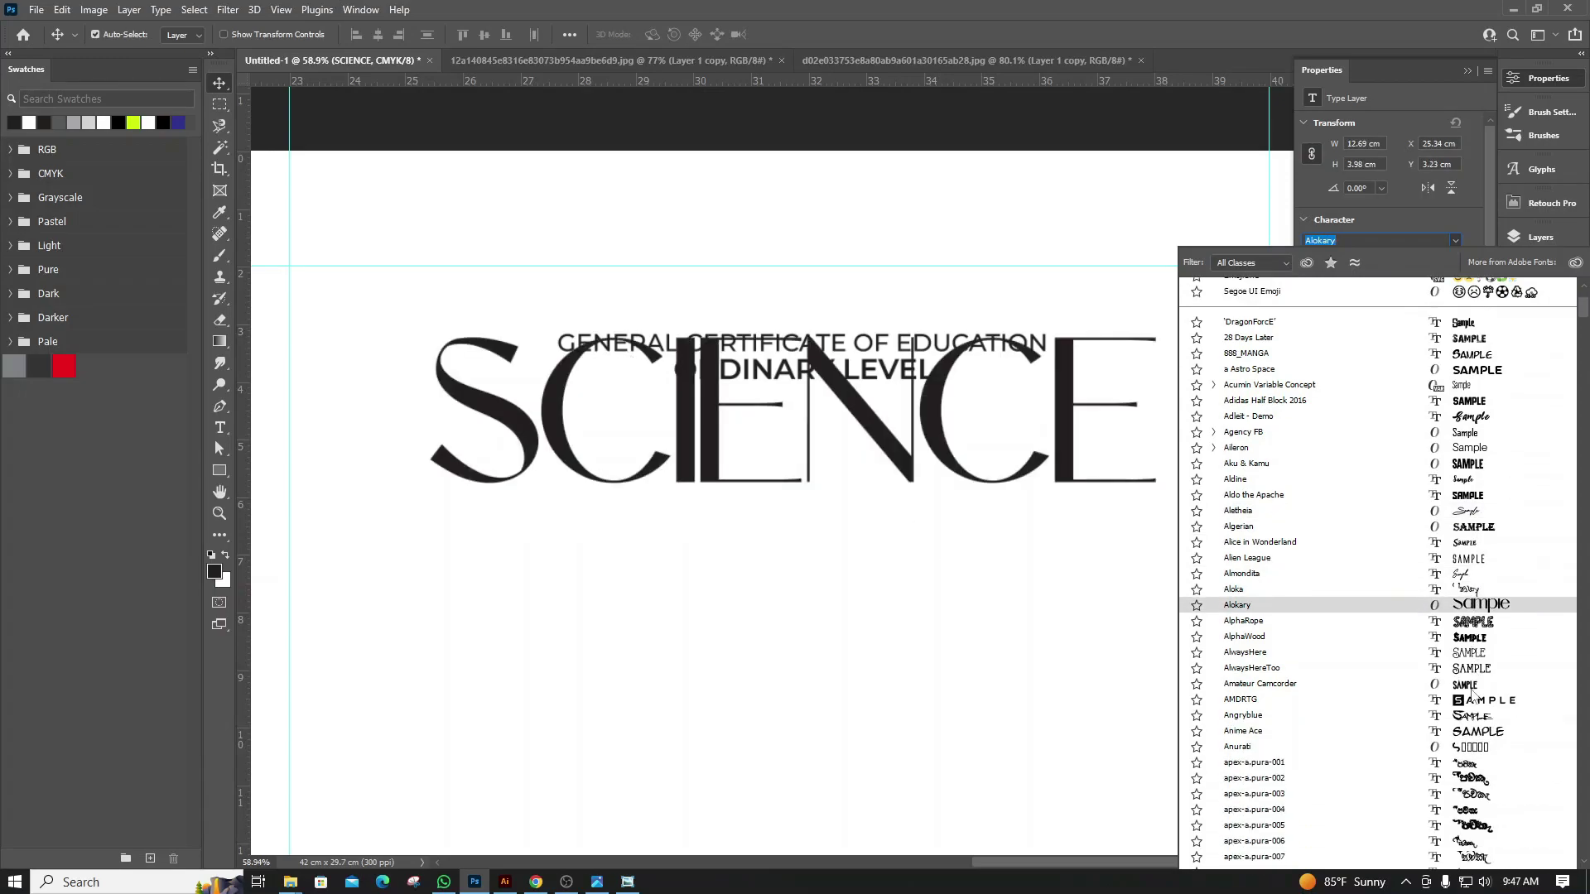
pyautogui.scroll(-5, 1475, 732)
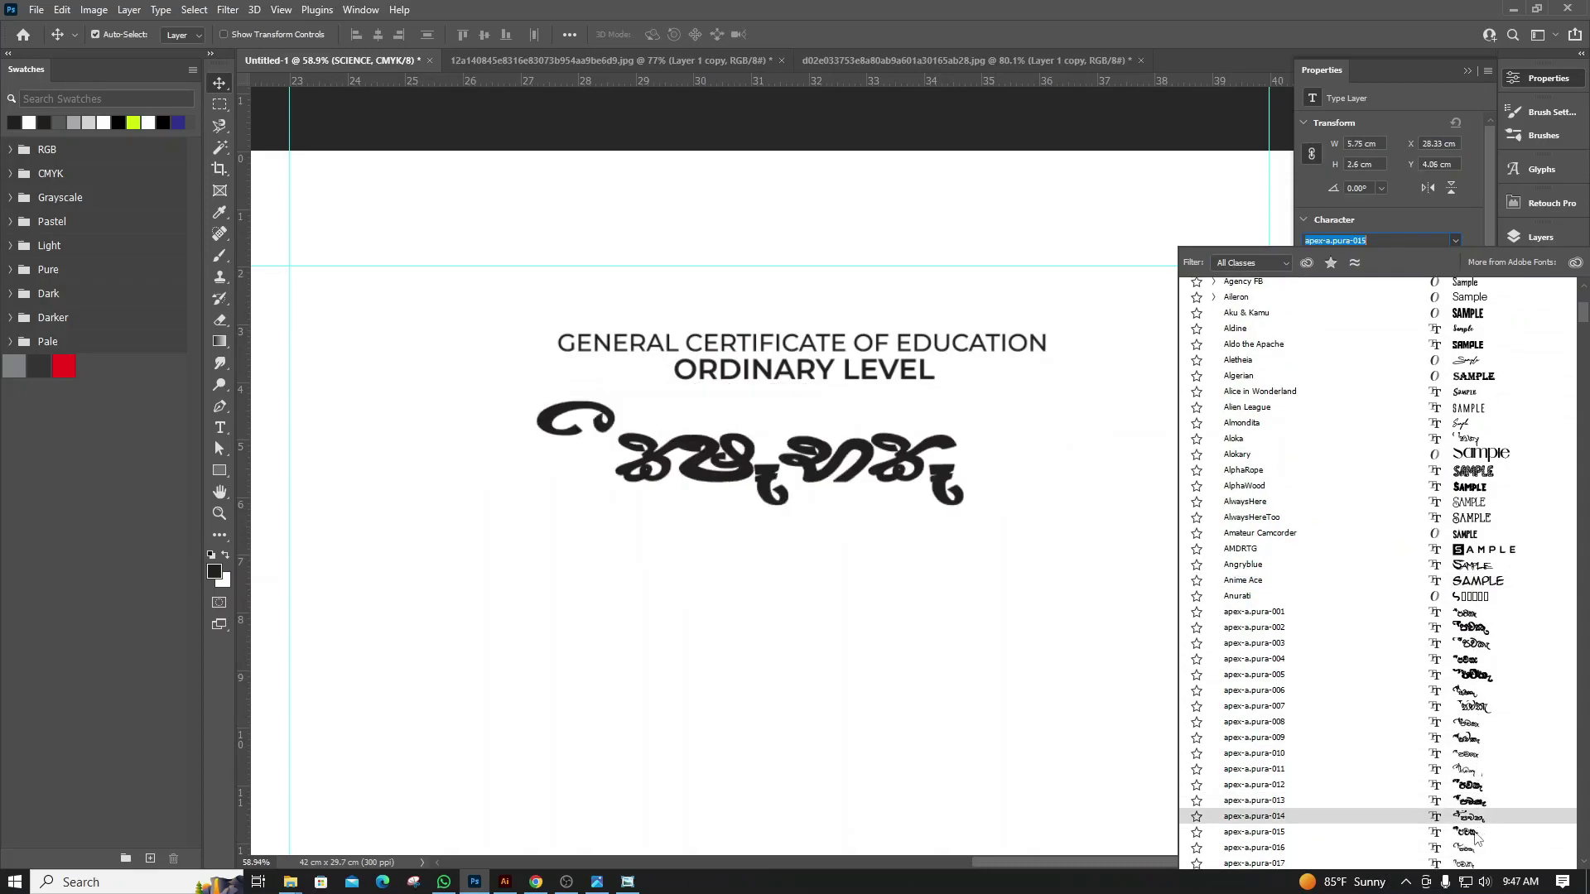
pyautogui.scroll(-2, 1474, 848)
pyautogui.scroll(-3, 1473, 845)
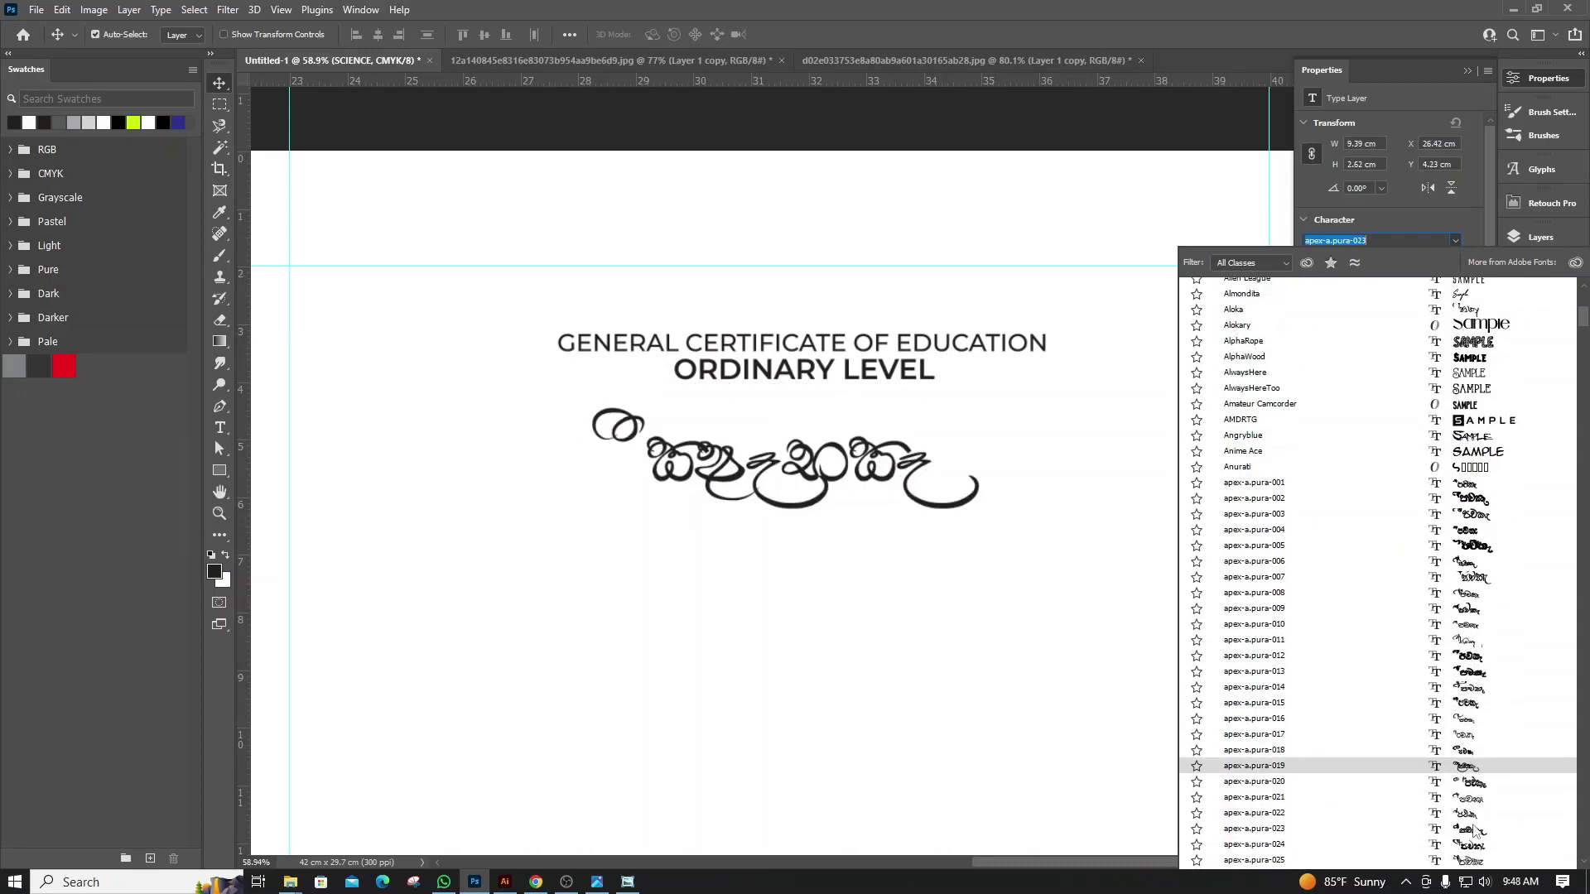
pyautogui.scroll(-2, 1473, 832)
pyautogui.scroll(-5, 1472, 832)
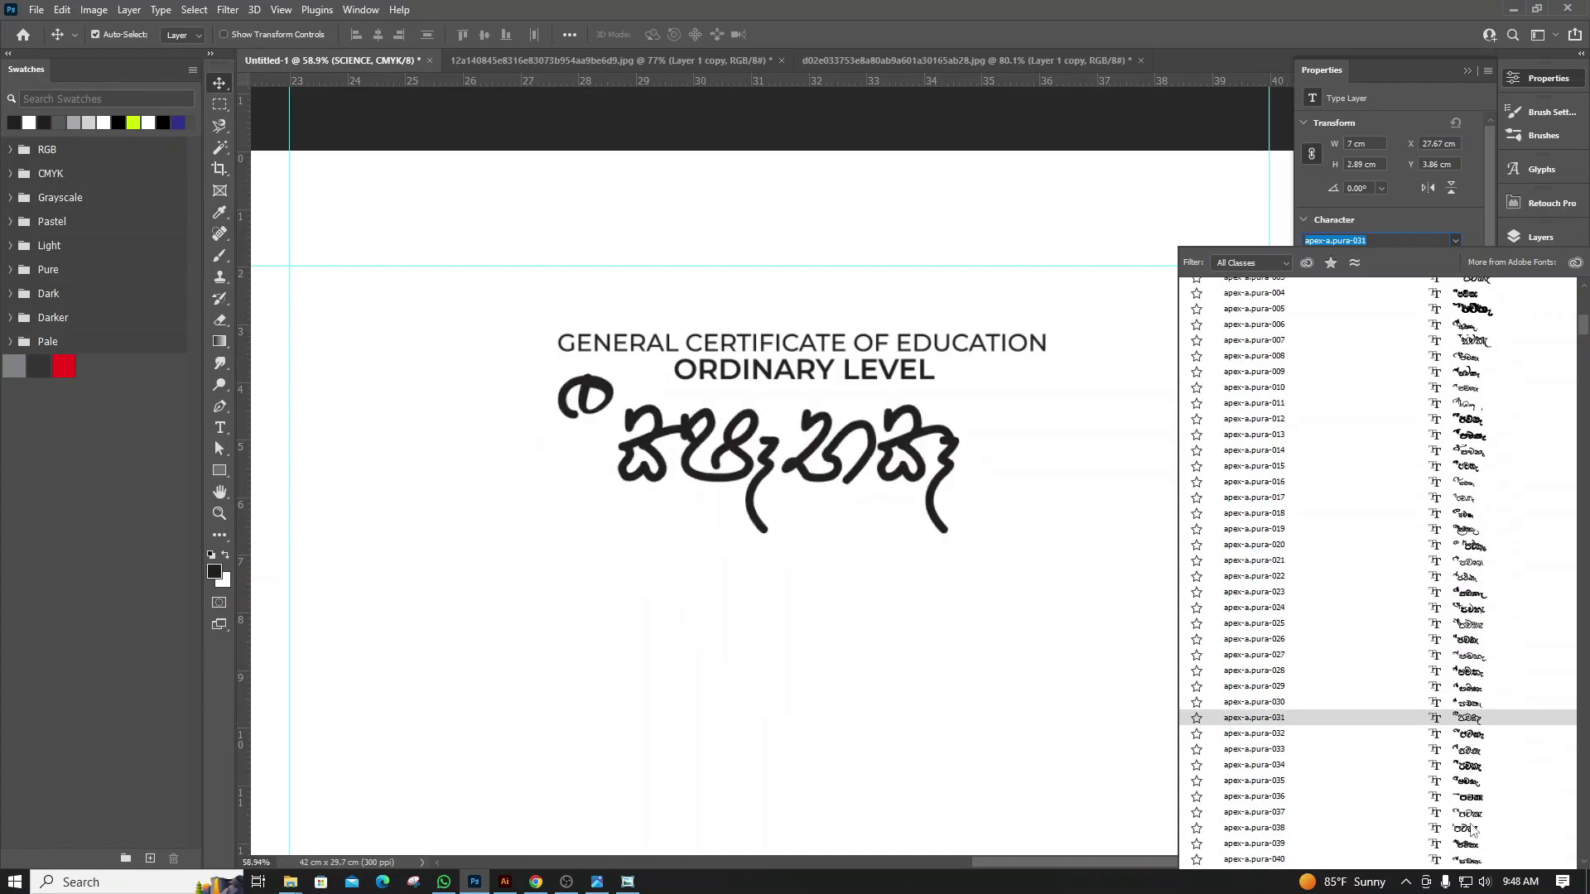
pyautogui.scroll(-2, 1469, 827)
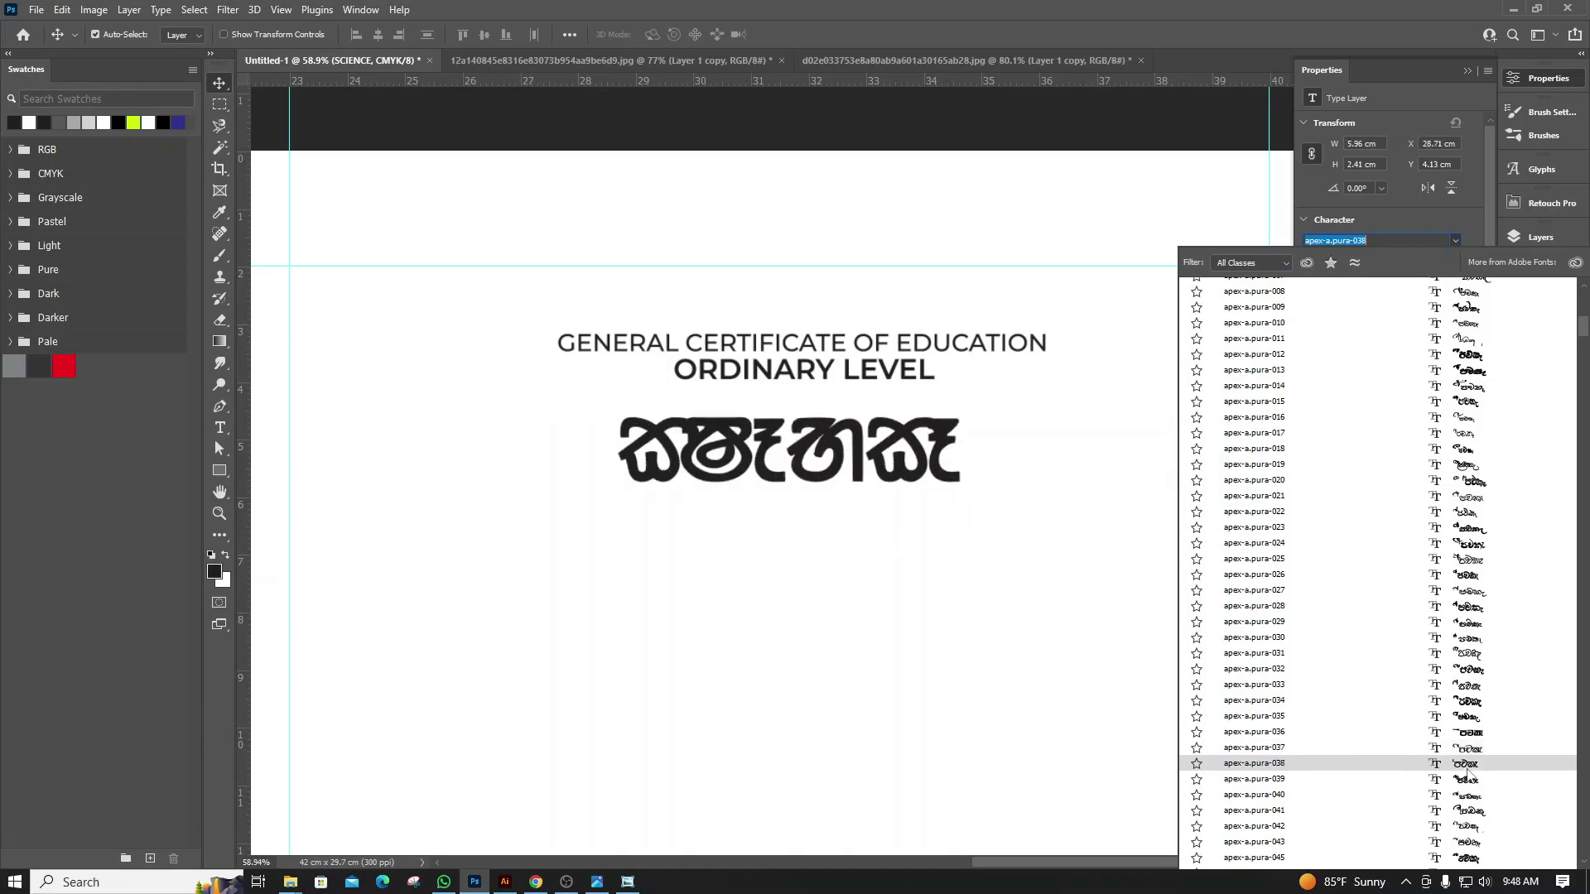
pyautogui.scroll(-2, 1466, 774)
pyautogui.scroll(-2, 1466, 773)
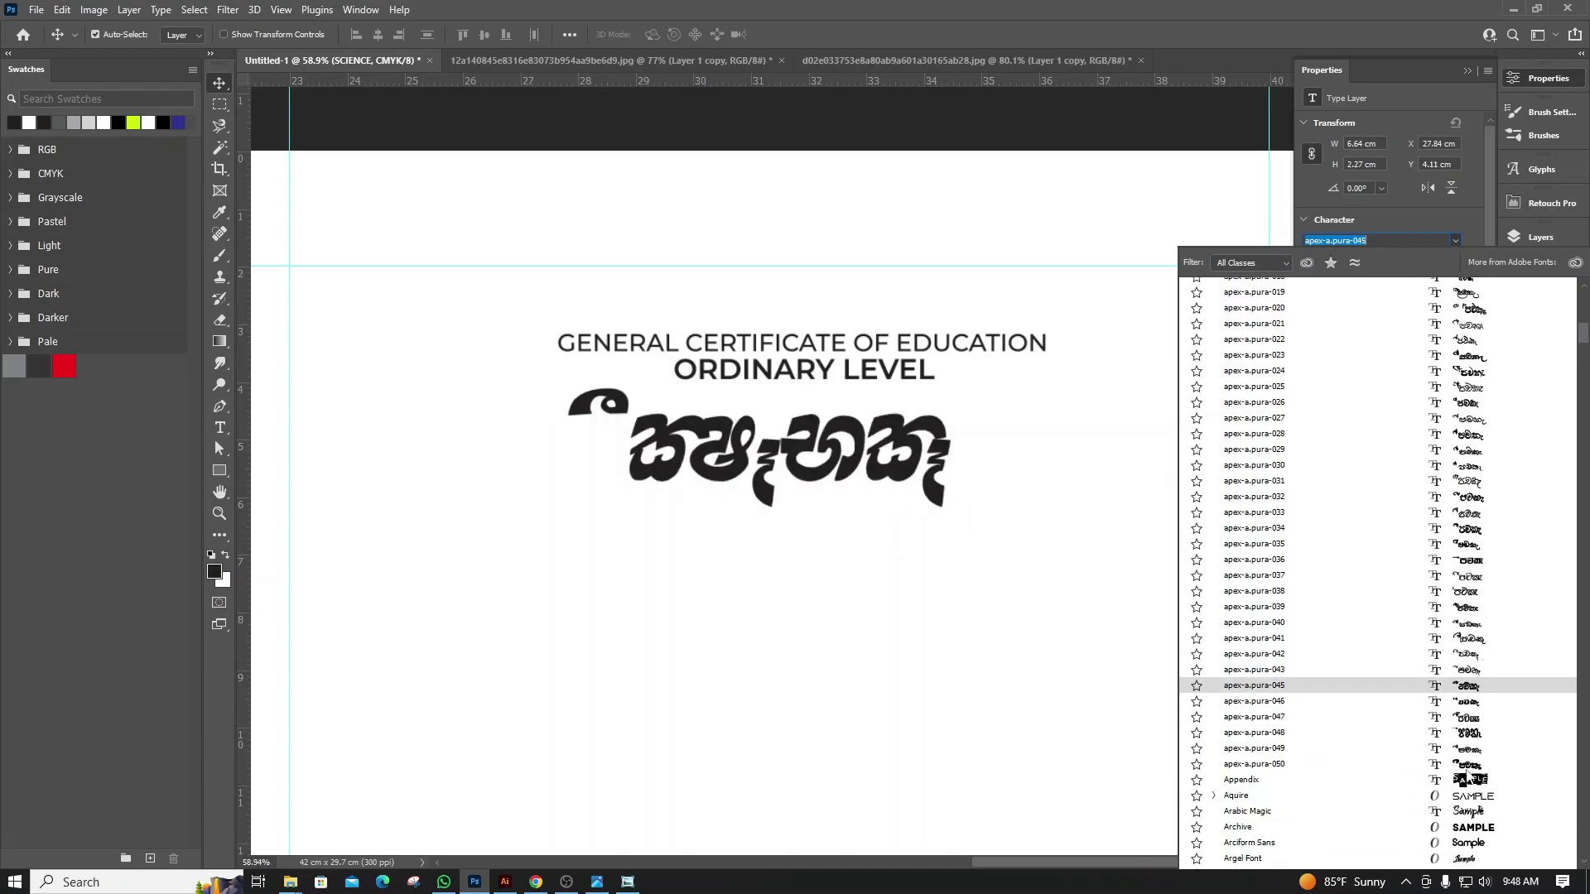
pyautogui.scroll(-2, 1466, 775)
pyautogui.scroll(-2, 1466, 777)
pyautogui.scroll(-2, 1466, 776)
pyautogui.scroll(-2, 1470, 745)
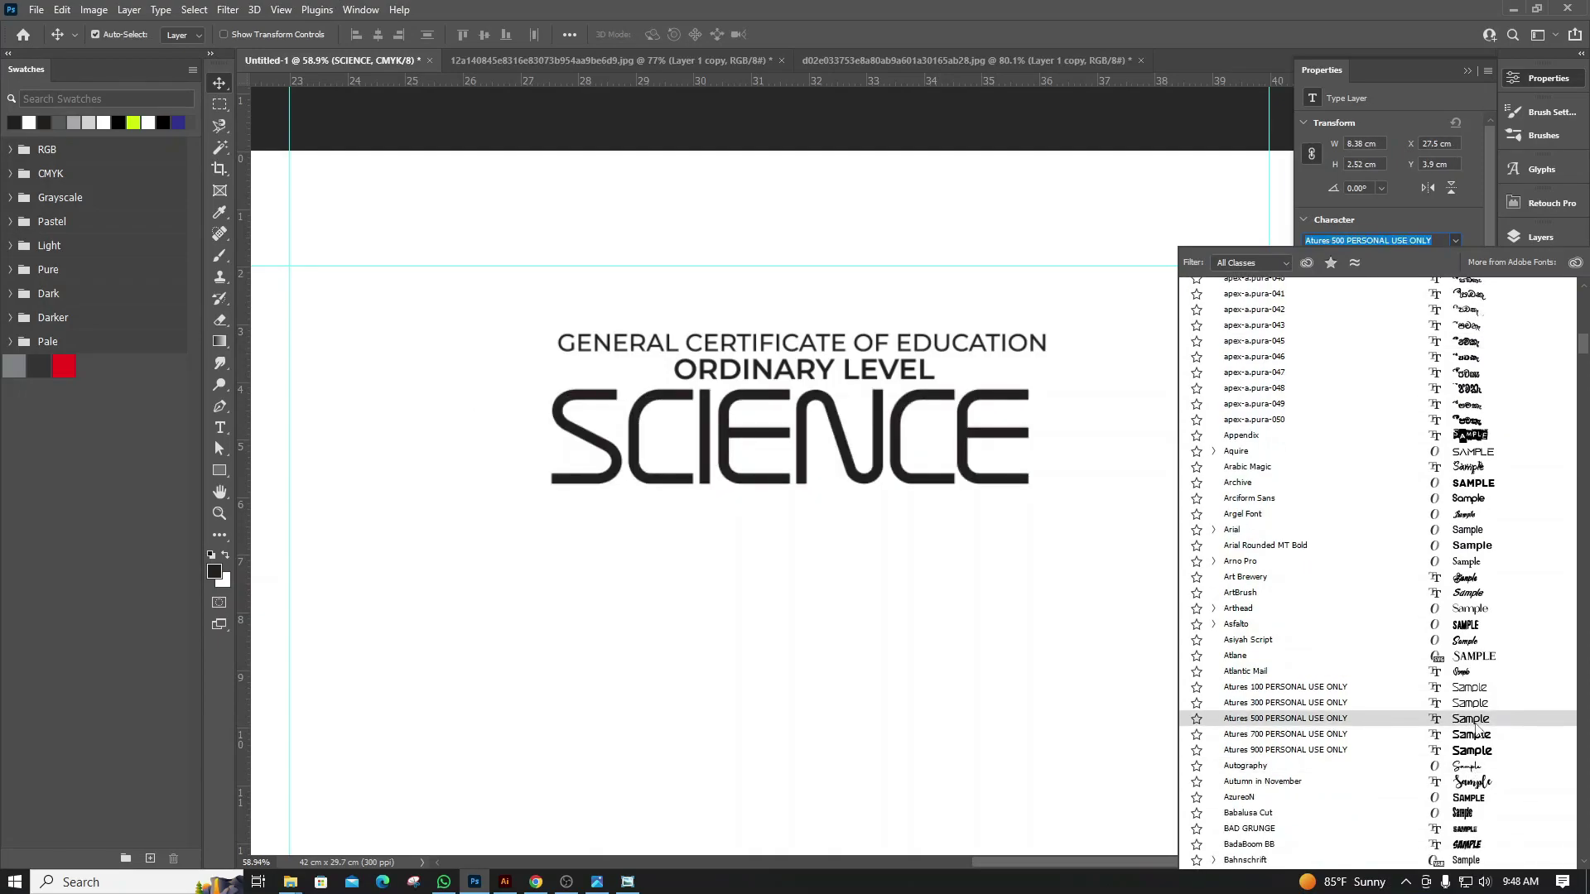
pyautogui.scroll(-1, 1474, 727)
pyautogui.scroll(-1, 1475, 727)
pyautogui.scroll(-1, 1475, 724)
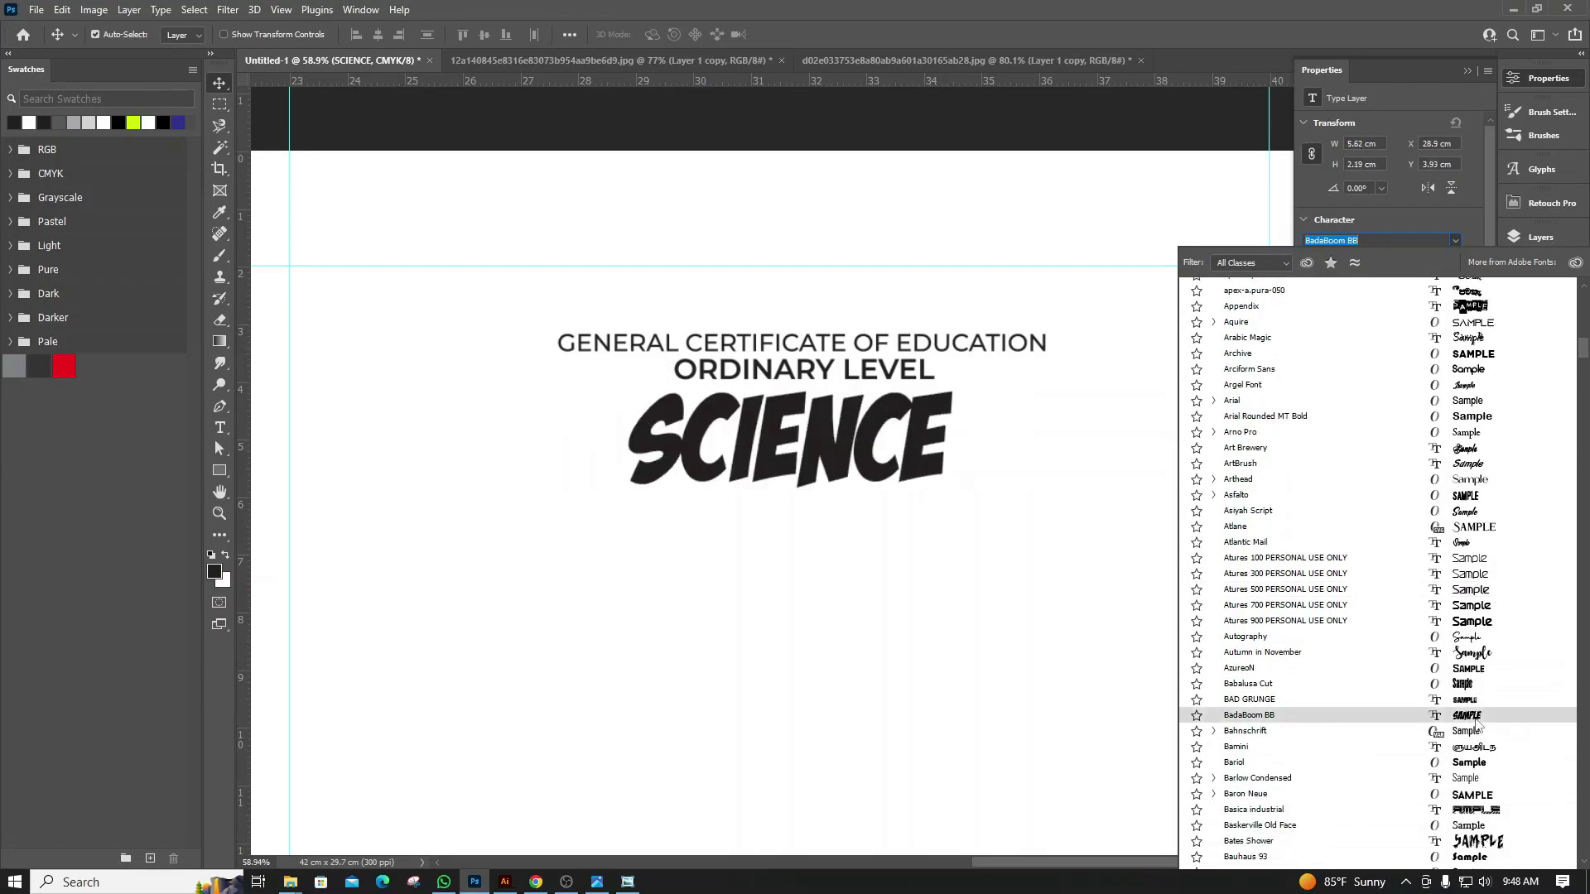
pyautogui.scroll(-1, 1475, 724)
pyautogui.scroll(-1, 1475, 723)
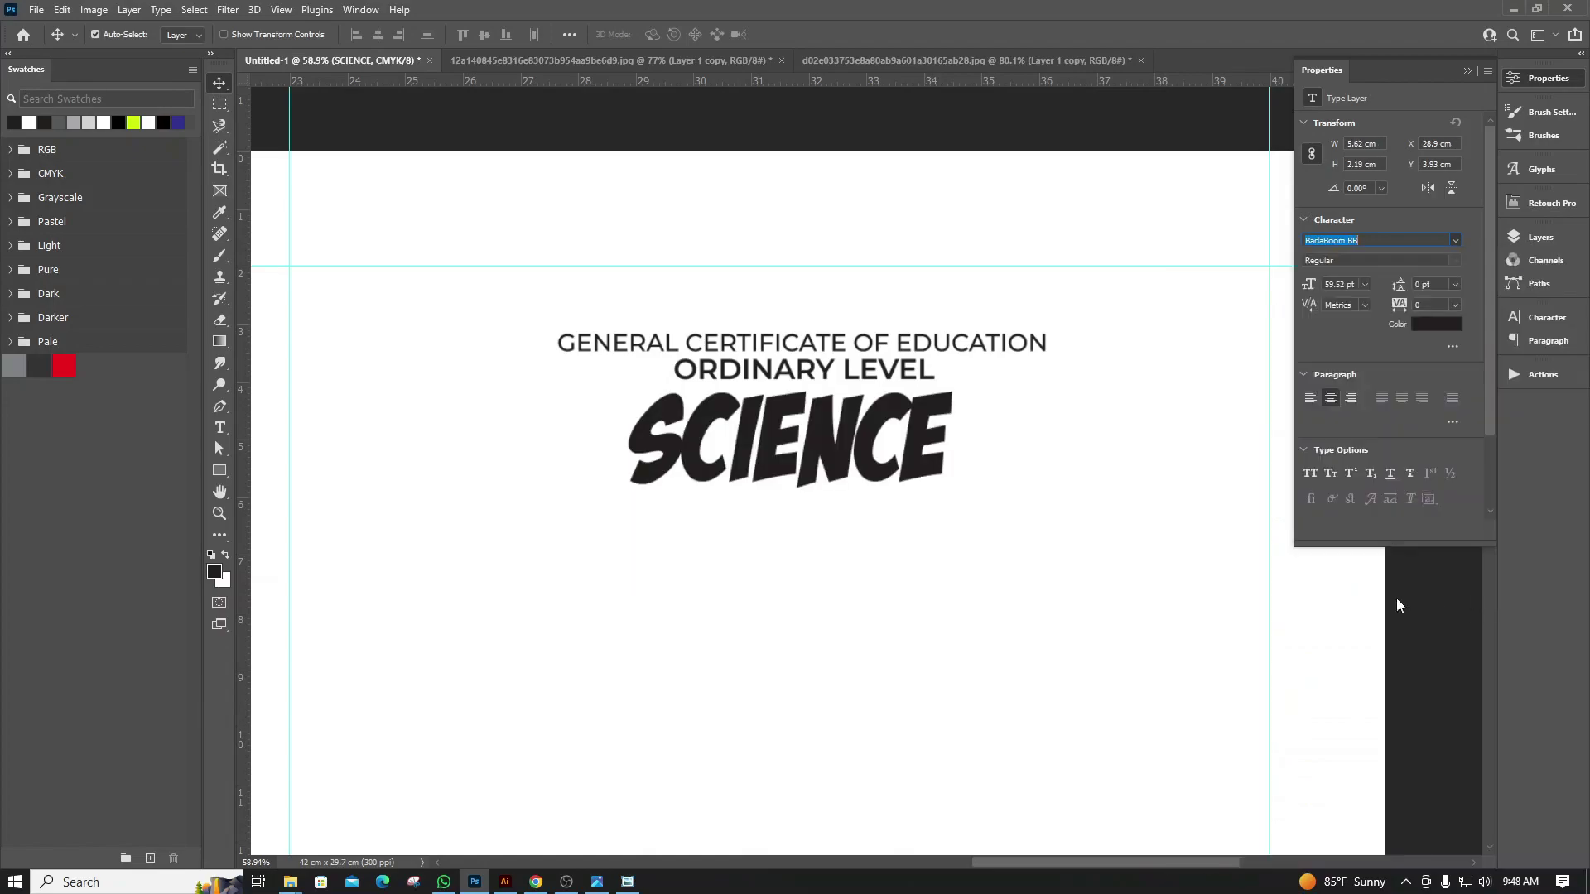
pyautogui.click(1474, 608)
# Scale the SCIENCE title up with Free Transform (Ctrl+T)
pyautogui.click(861, 570)
pyautogui.scroll(-3, 727, 196)
pyautogui.scroll(-2, 816, 219)
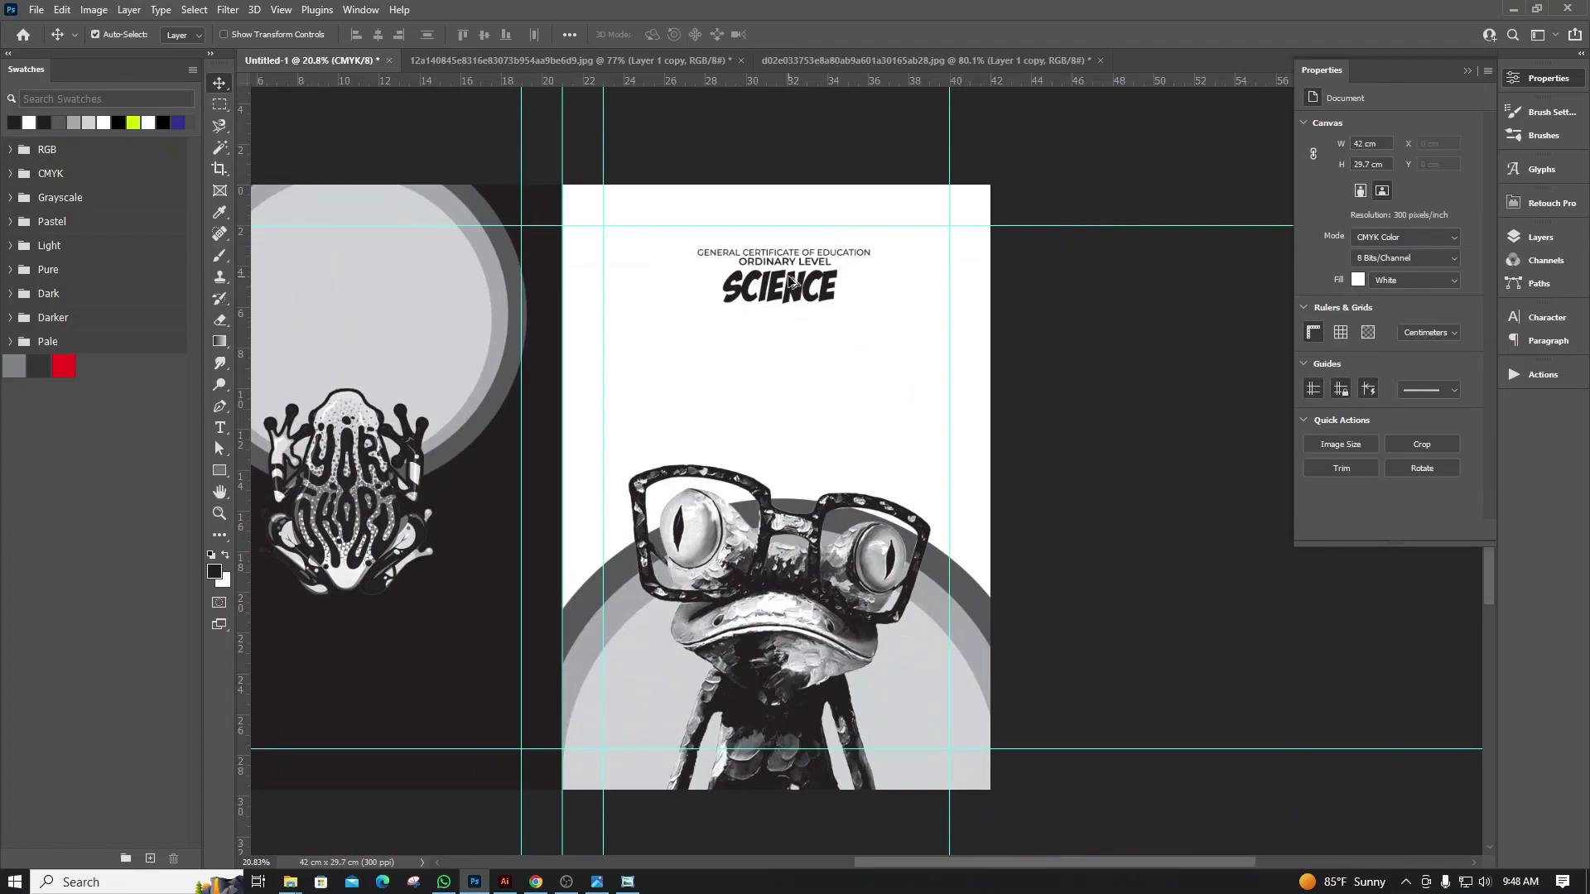
pyautogui.scroll(1, 786, 297)
pyautogui.click(807, 296)
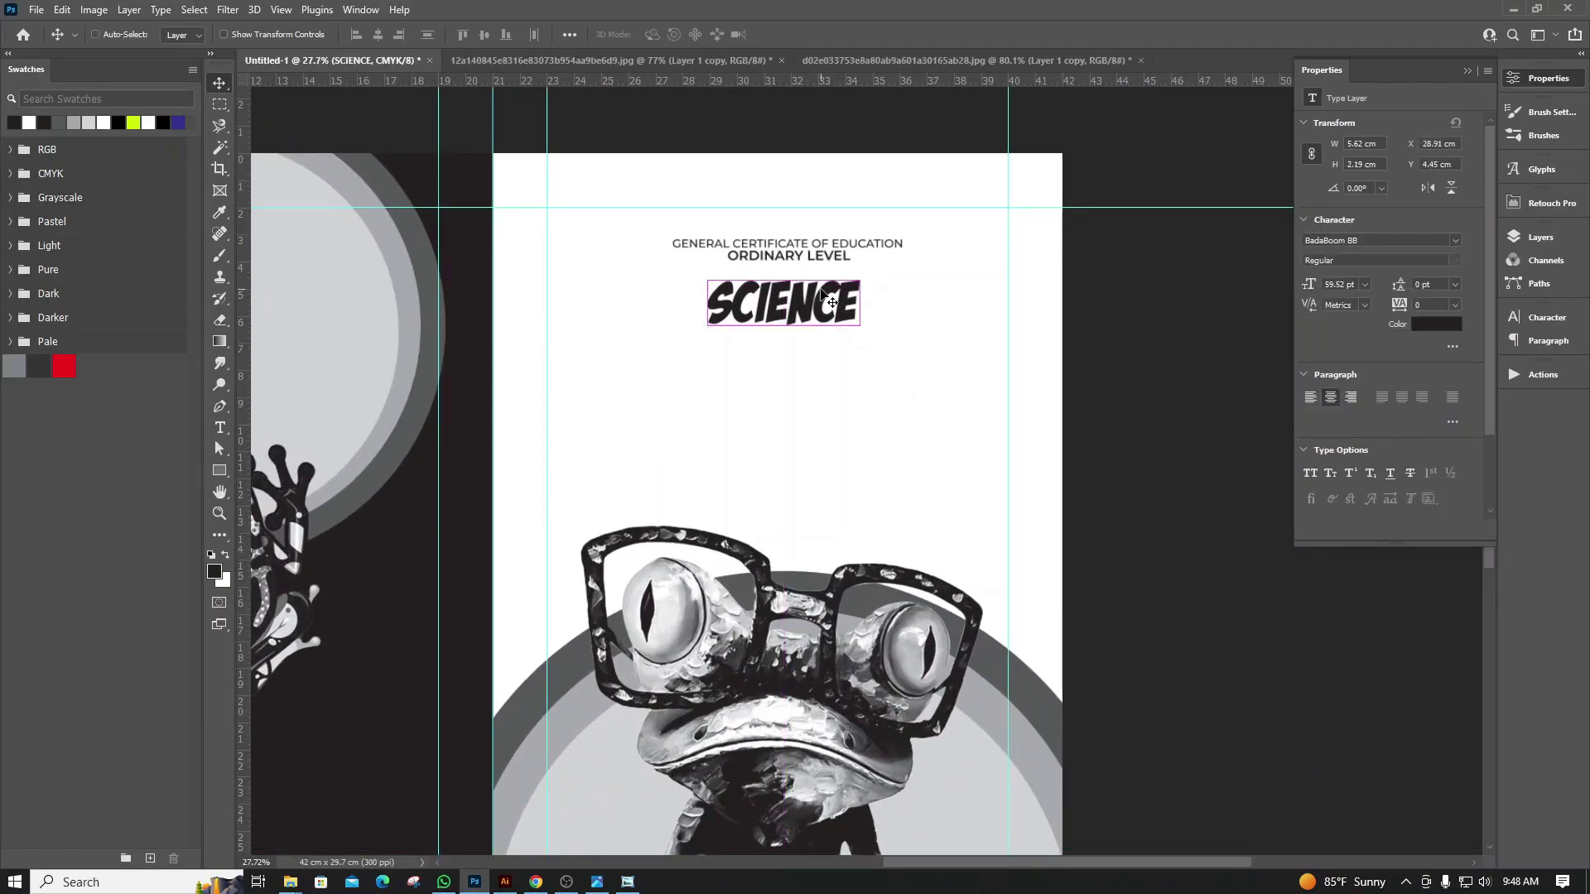
pyautogui.hotkey('ctrl', 't')
pyautogui.moveTo(858, 333); pyautogui.dragTo(886, 343)
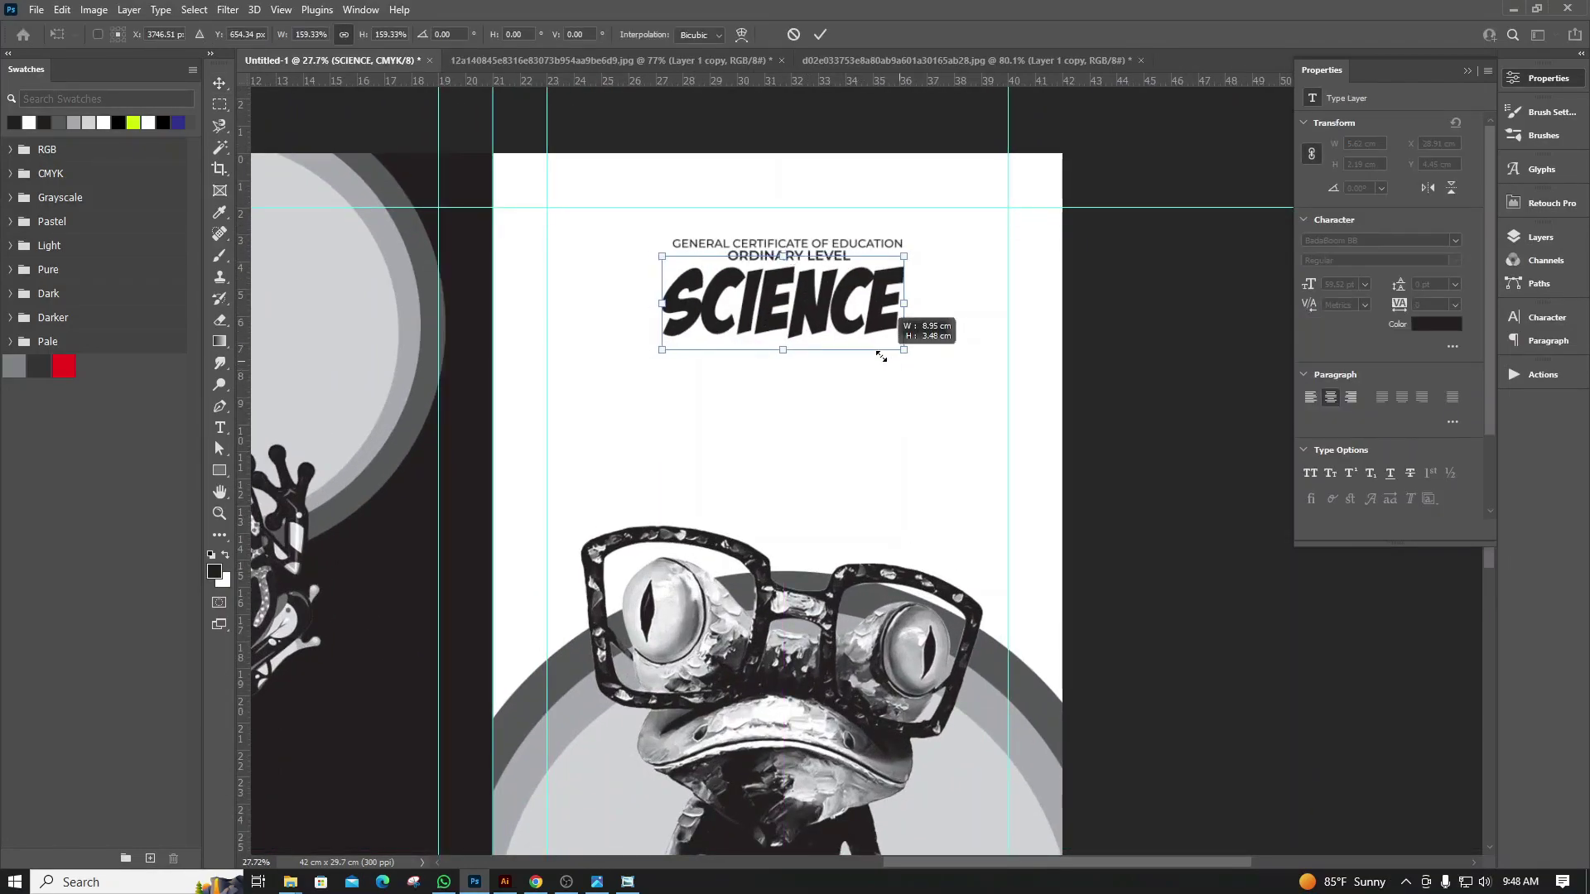
pyautogui.press('Return')
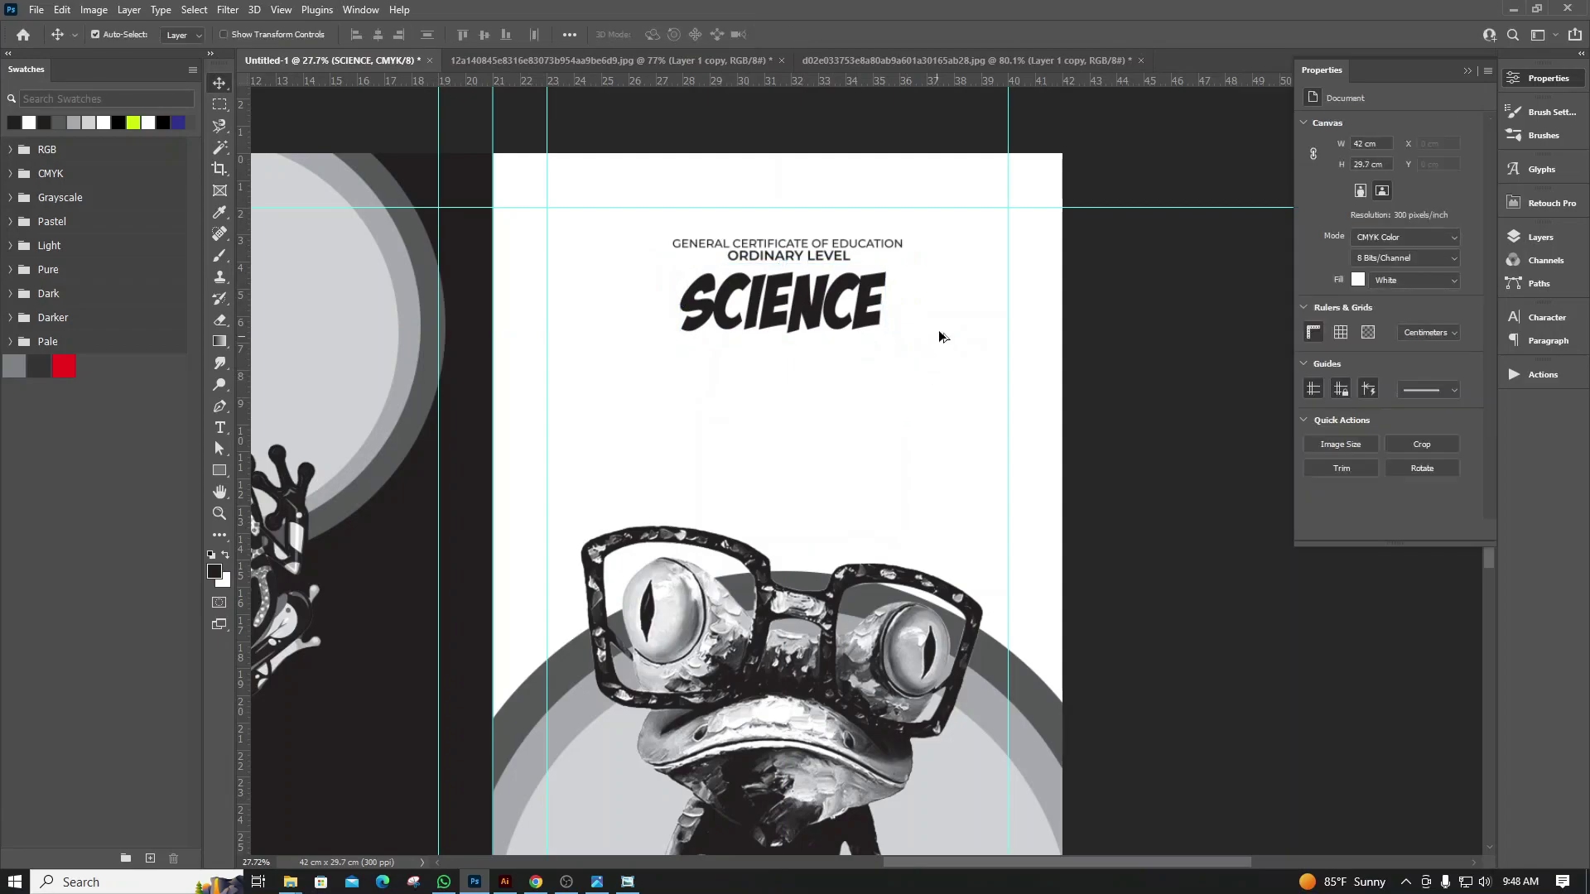
pyautogui.scroll(-3, 950, 312)
pyautogui.scroll(1, 911, 305)
pyautogui.scroll(5, 901, 300)
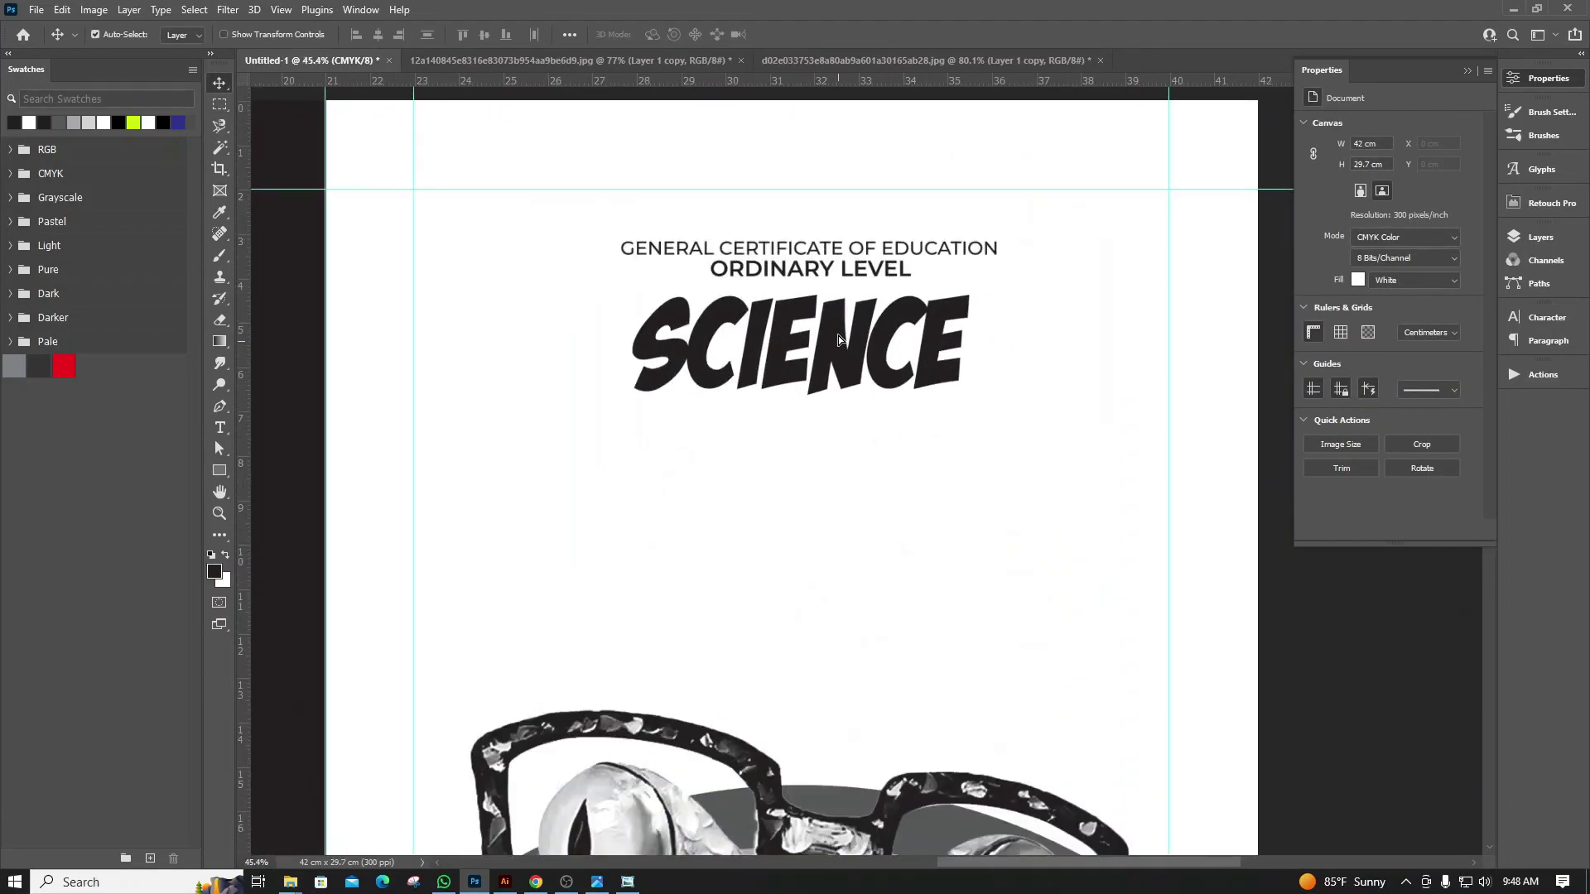
pyautogui.scroll(-2, 1006, 336)
pyautogui.scroll(-1, 1007, 336)
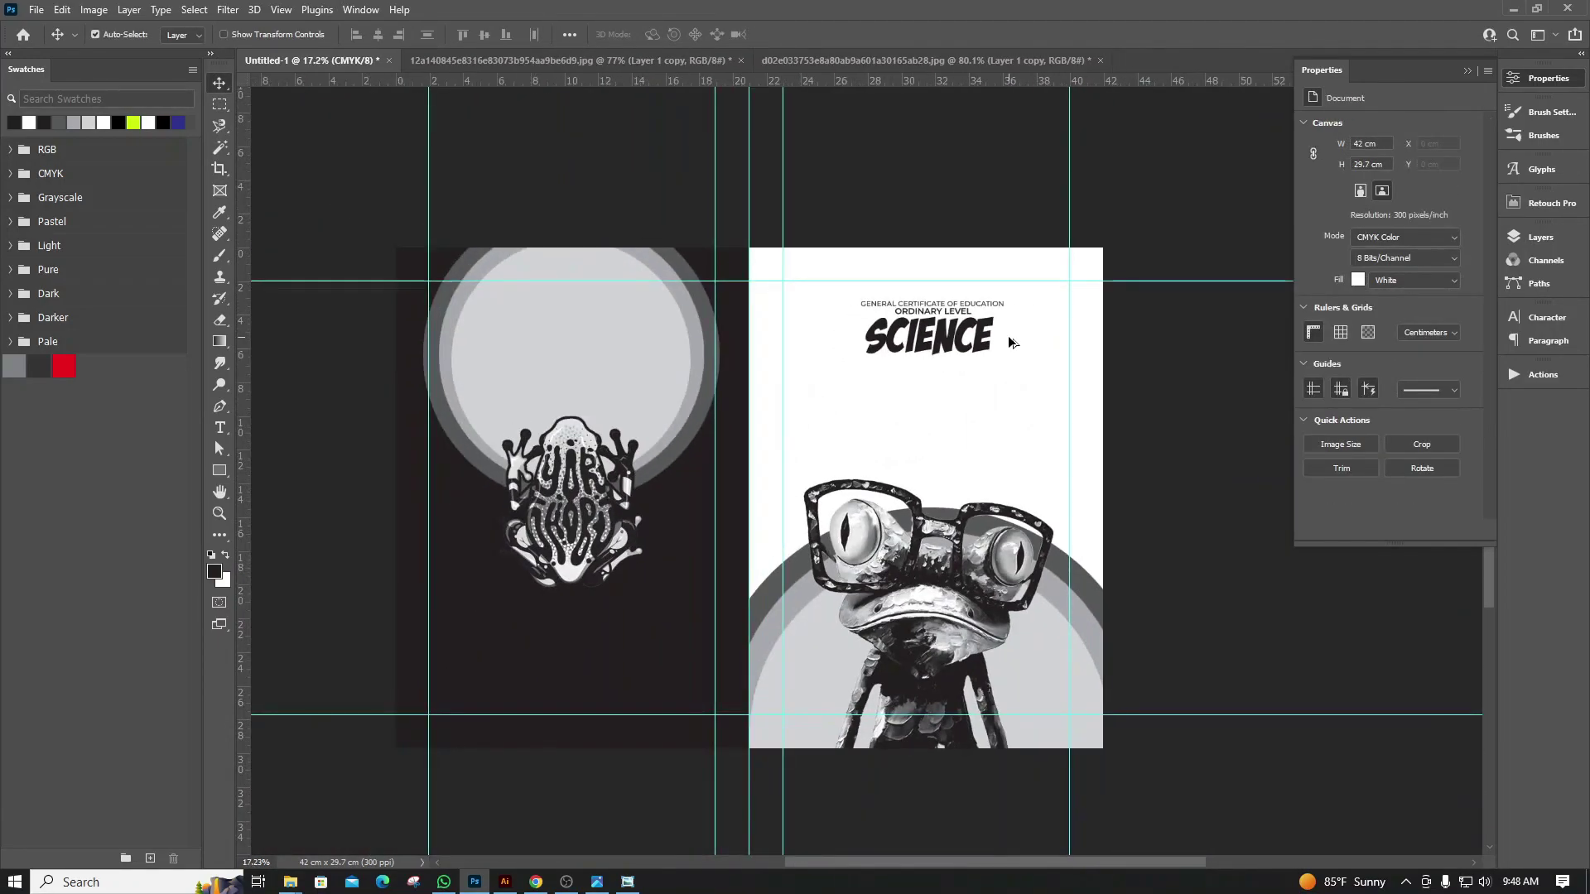
pyautogui.scroll(1, 952, 321)
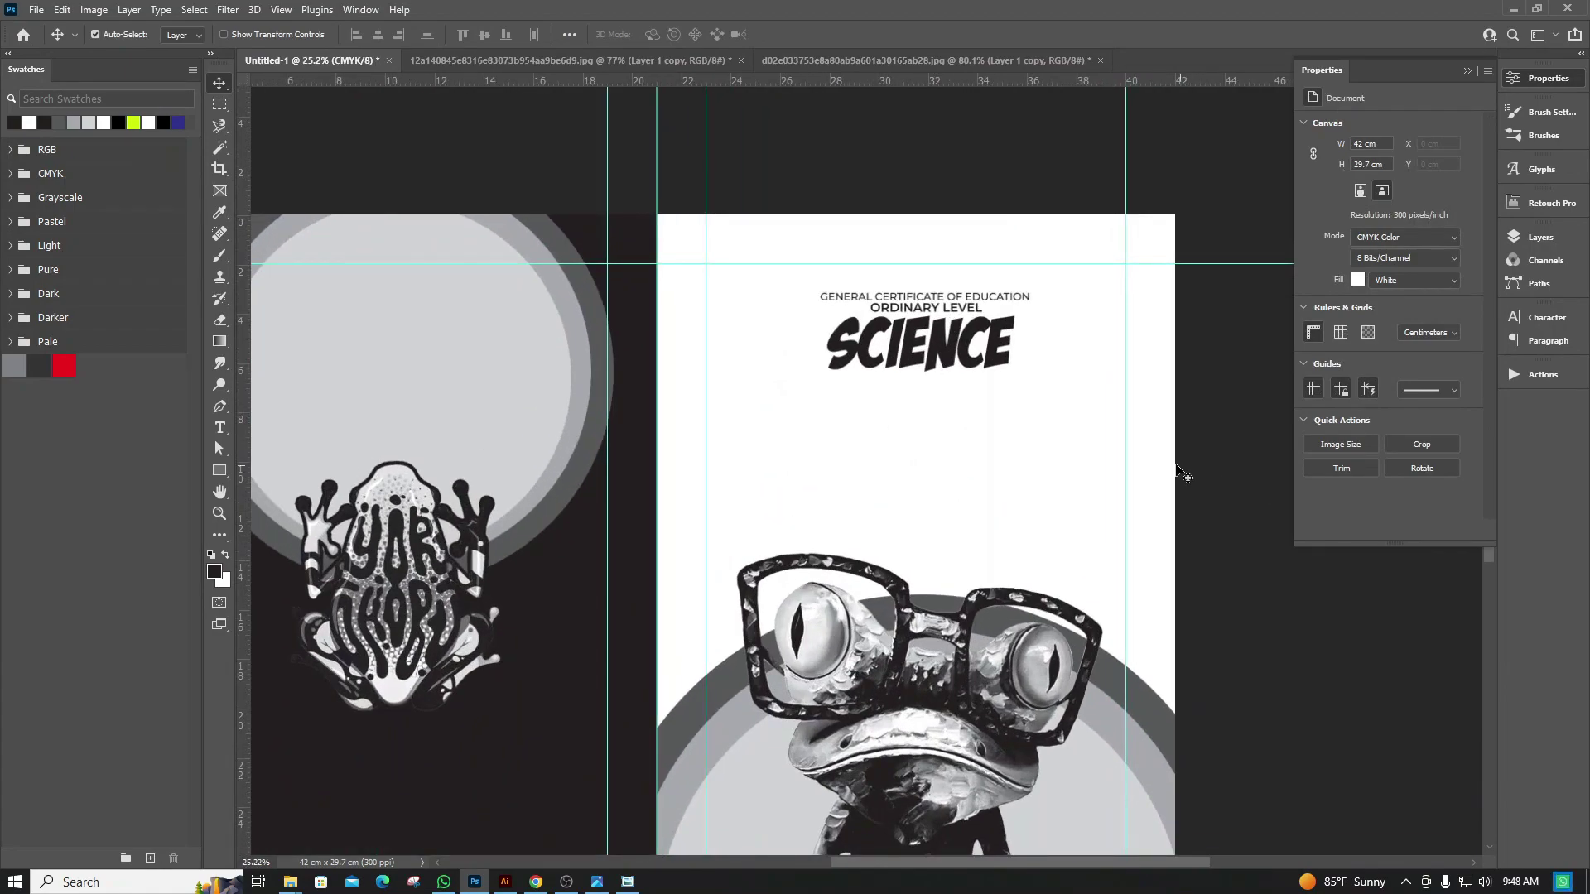
pyautogui.scroll(1, 958, 330)
pyautogui.scroll(2, 958, 330)
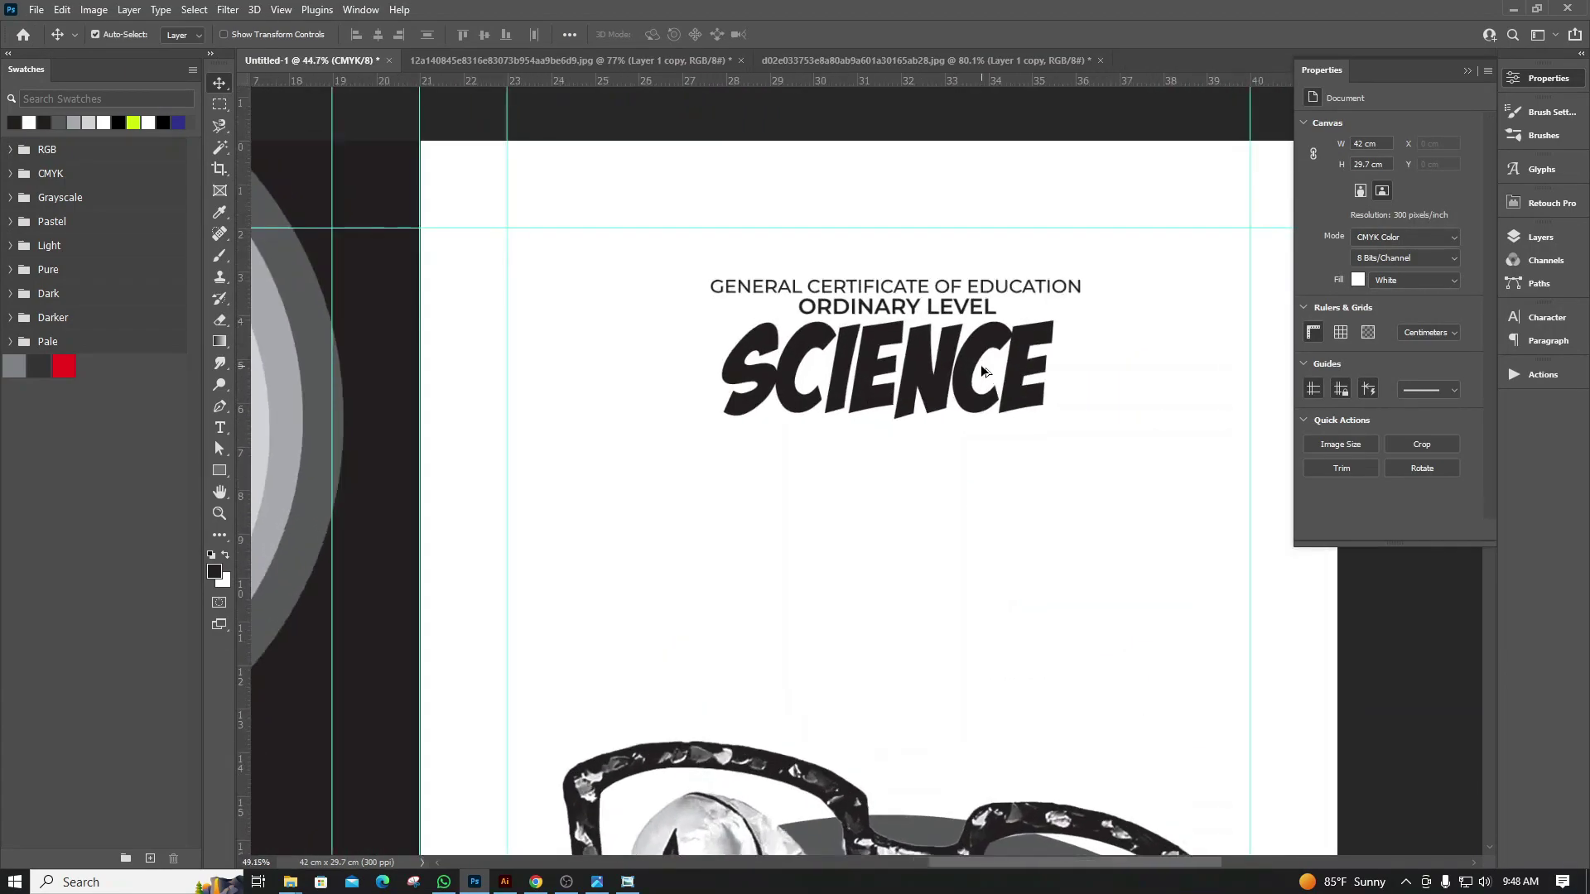
# Enlarge SCIENCE a bit more, settle it under ORDINARY LEVEL, and minimise Photoshop
pyautogui.moveTo(963, 416); pyautogui.dragTo(1017, 440)
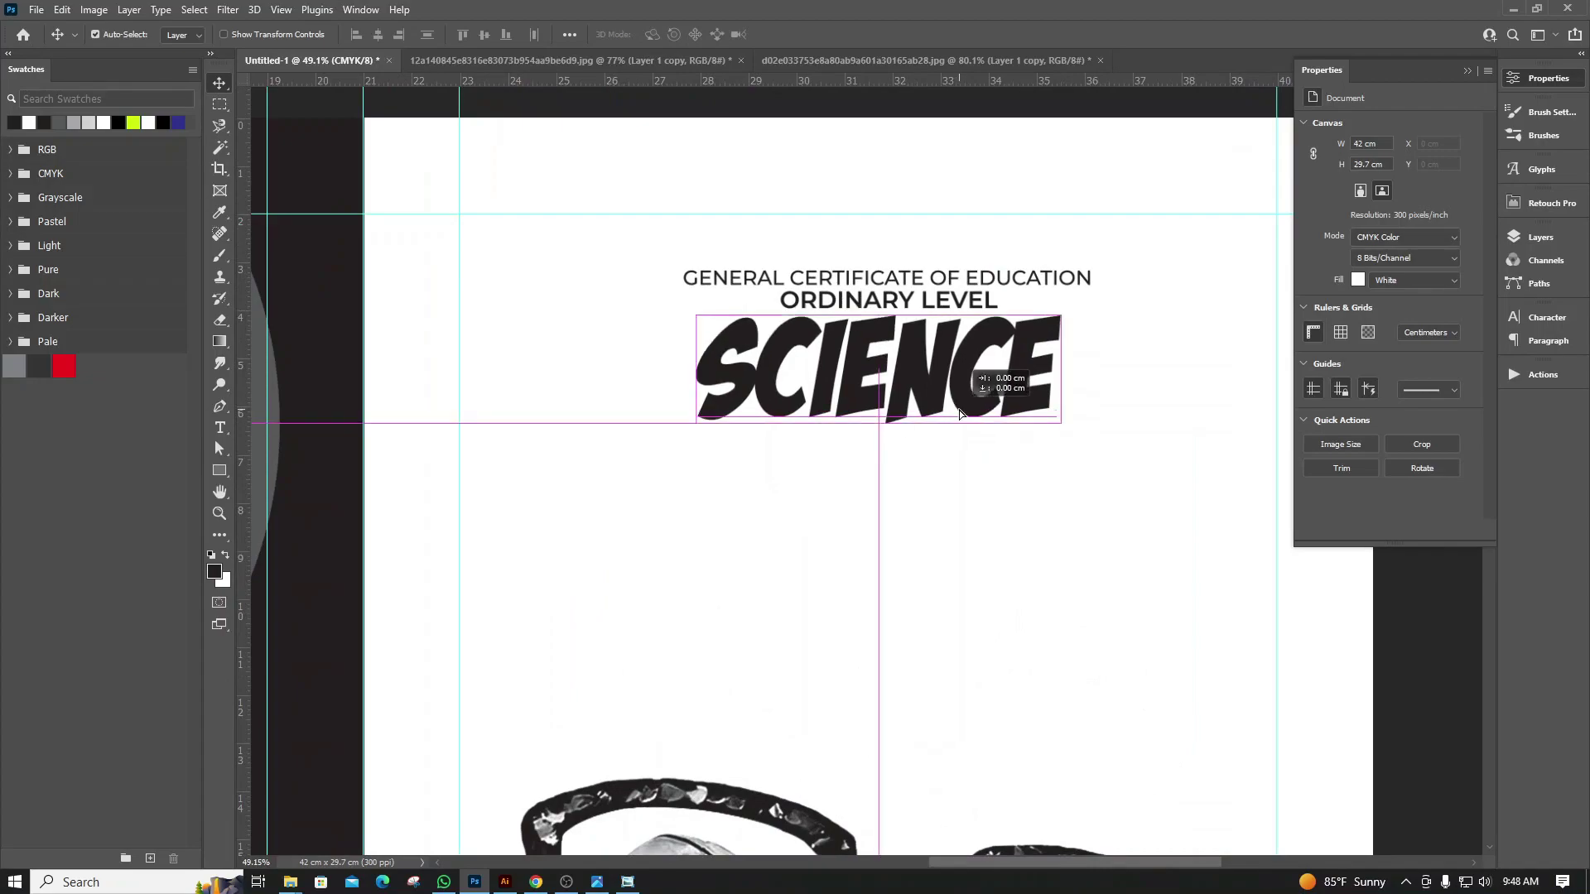
pyautogui.hotkey('ctrl', 't')
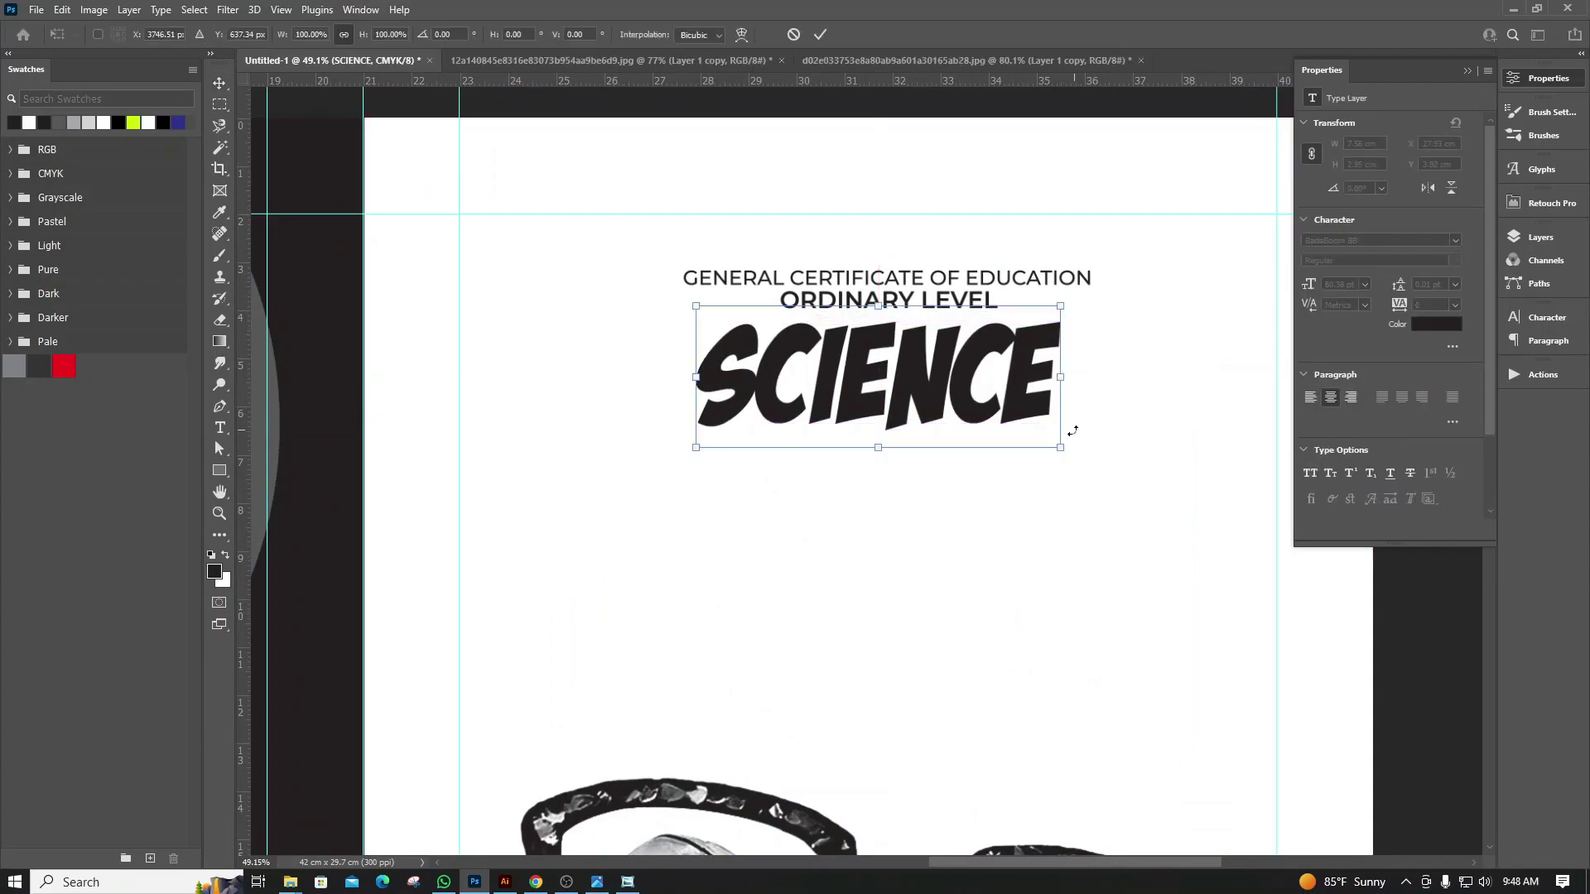
pyautogui.moveTo(1061, 445); pyautogui.dragTo(1078, 464)
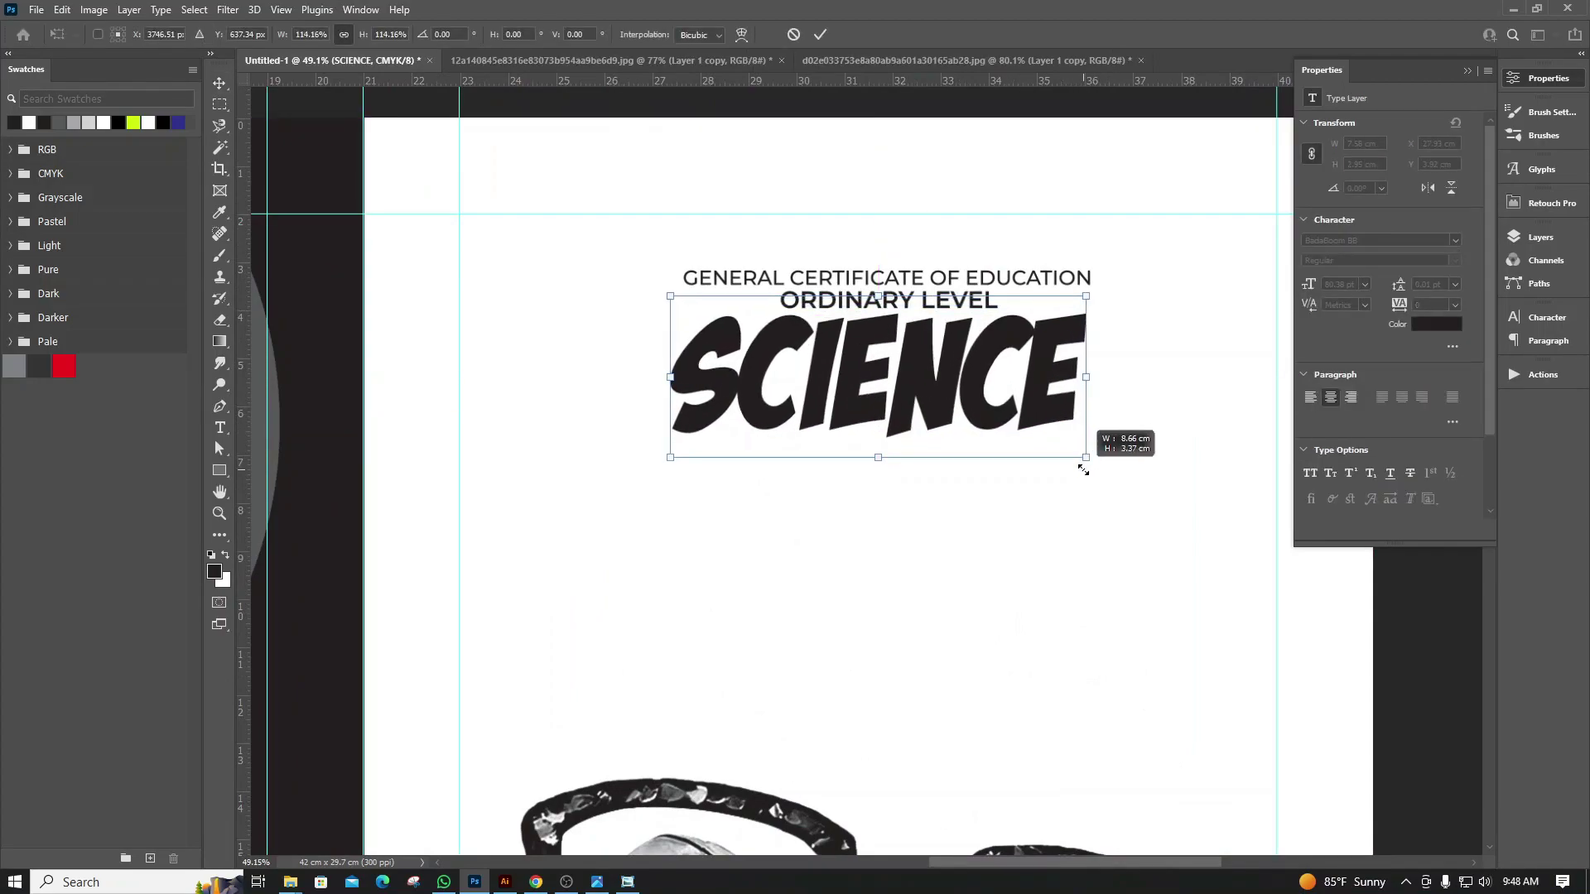
pyautogui.press('Return')
pyautogui.moveTo(981, 377); pyautogui.dragTo(987, 377)
pyautogui.click(968, 507)
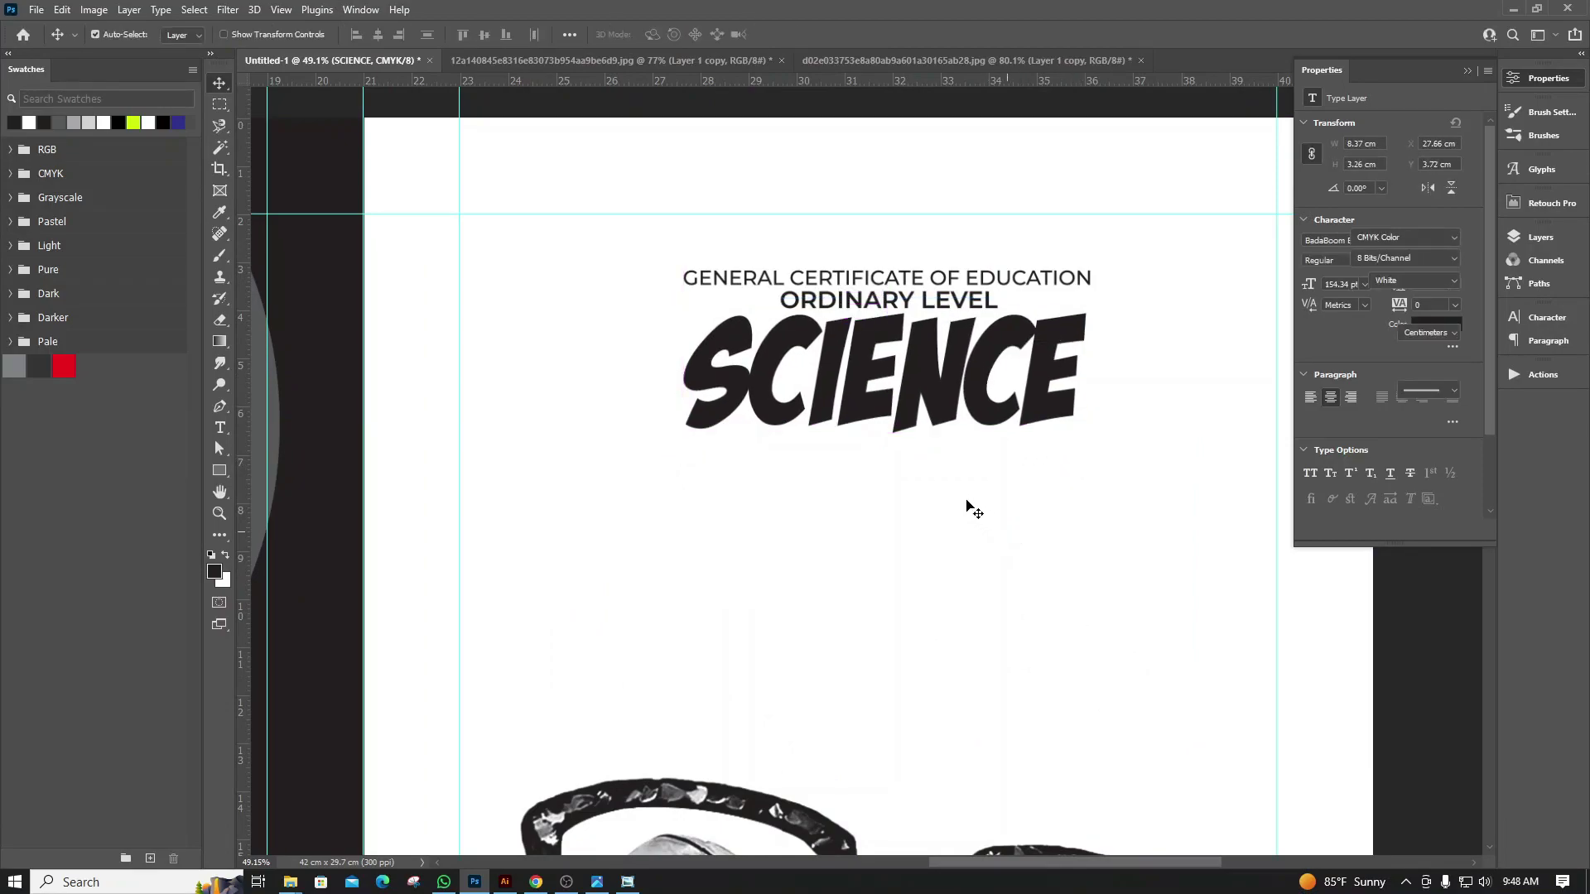
pyautogui.click(1512, 10)
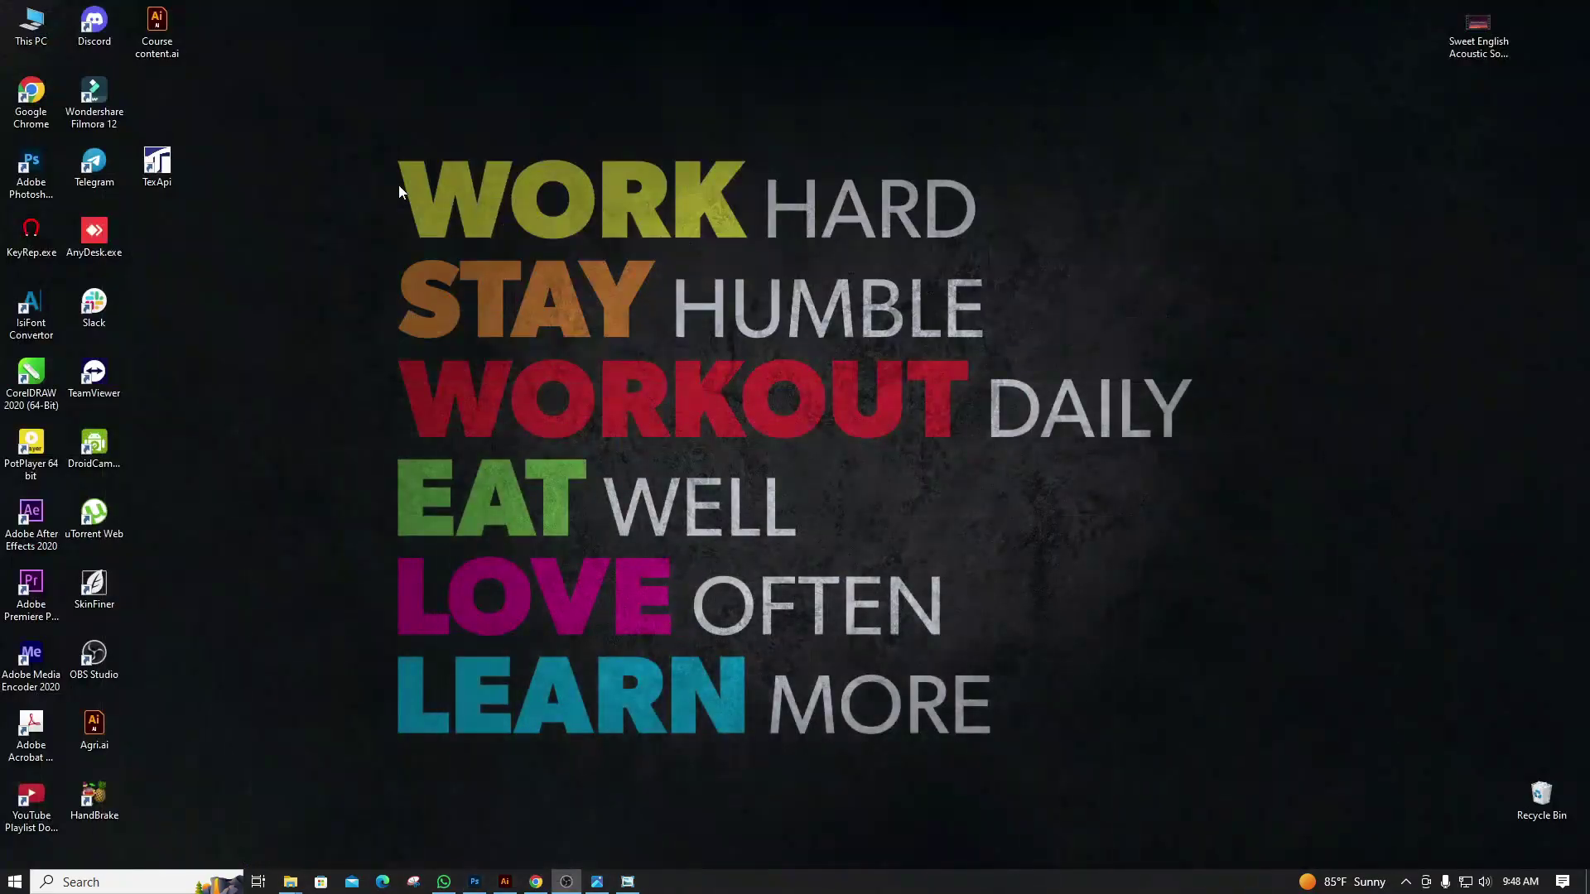
# Launch KeyRep.exe from the desktop and restore the Photoshop cover document
pyautogui.doubleClick(32, 232)
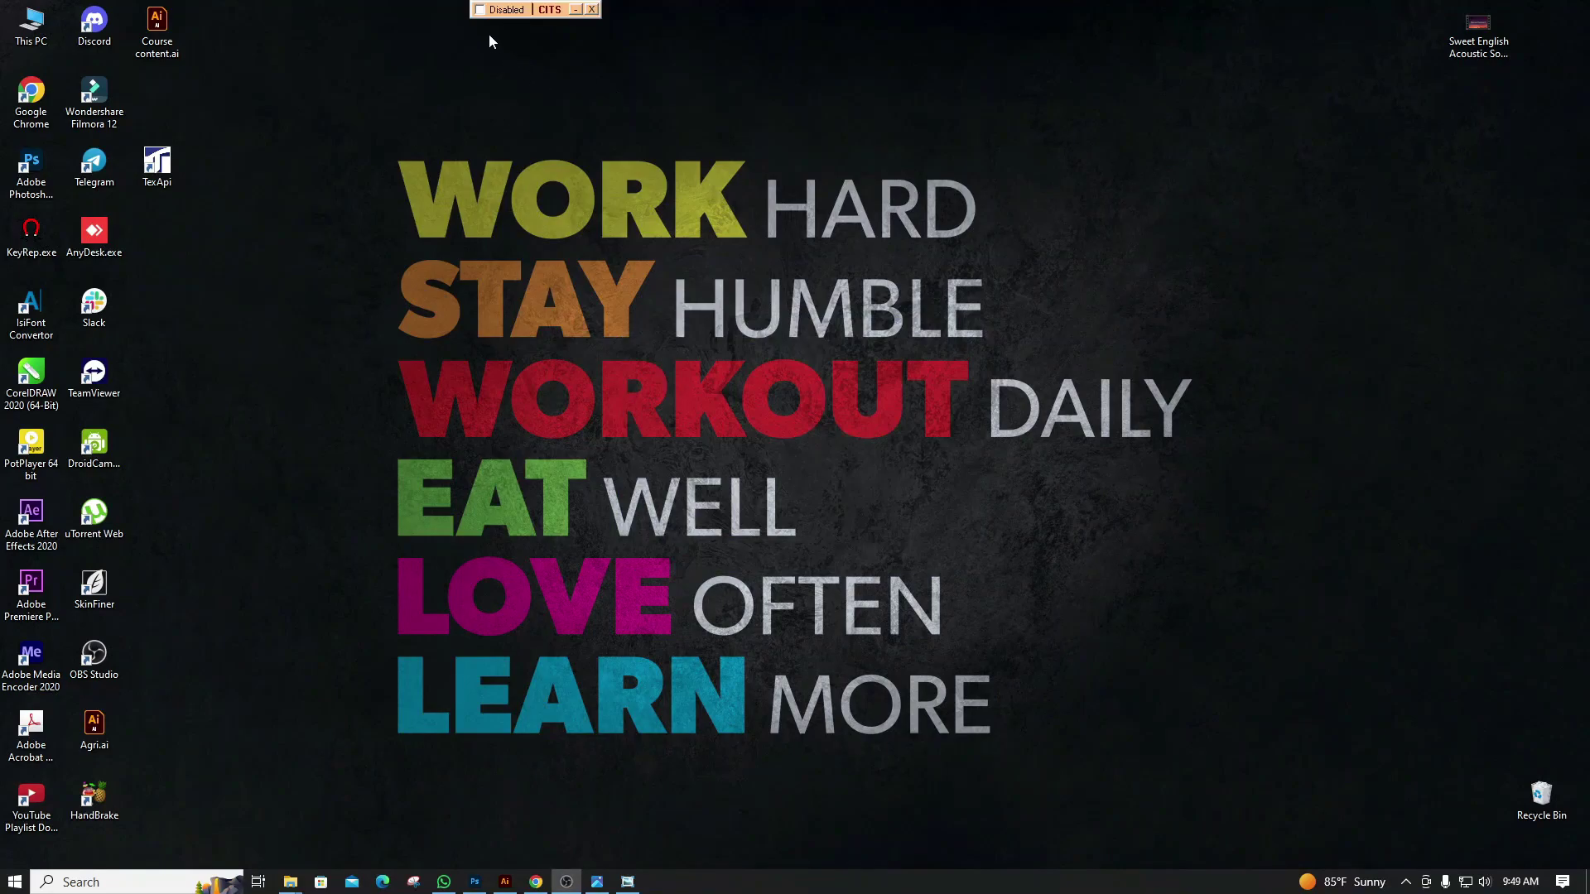
pyautogui.click(475, 882)
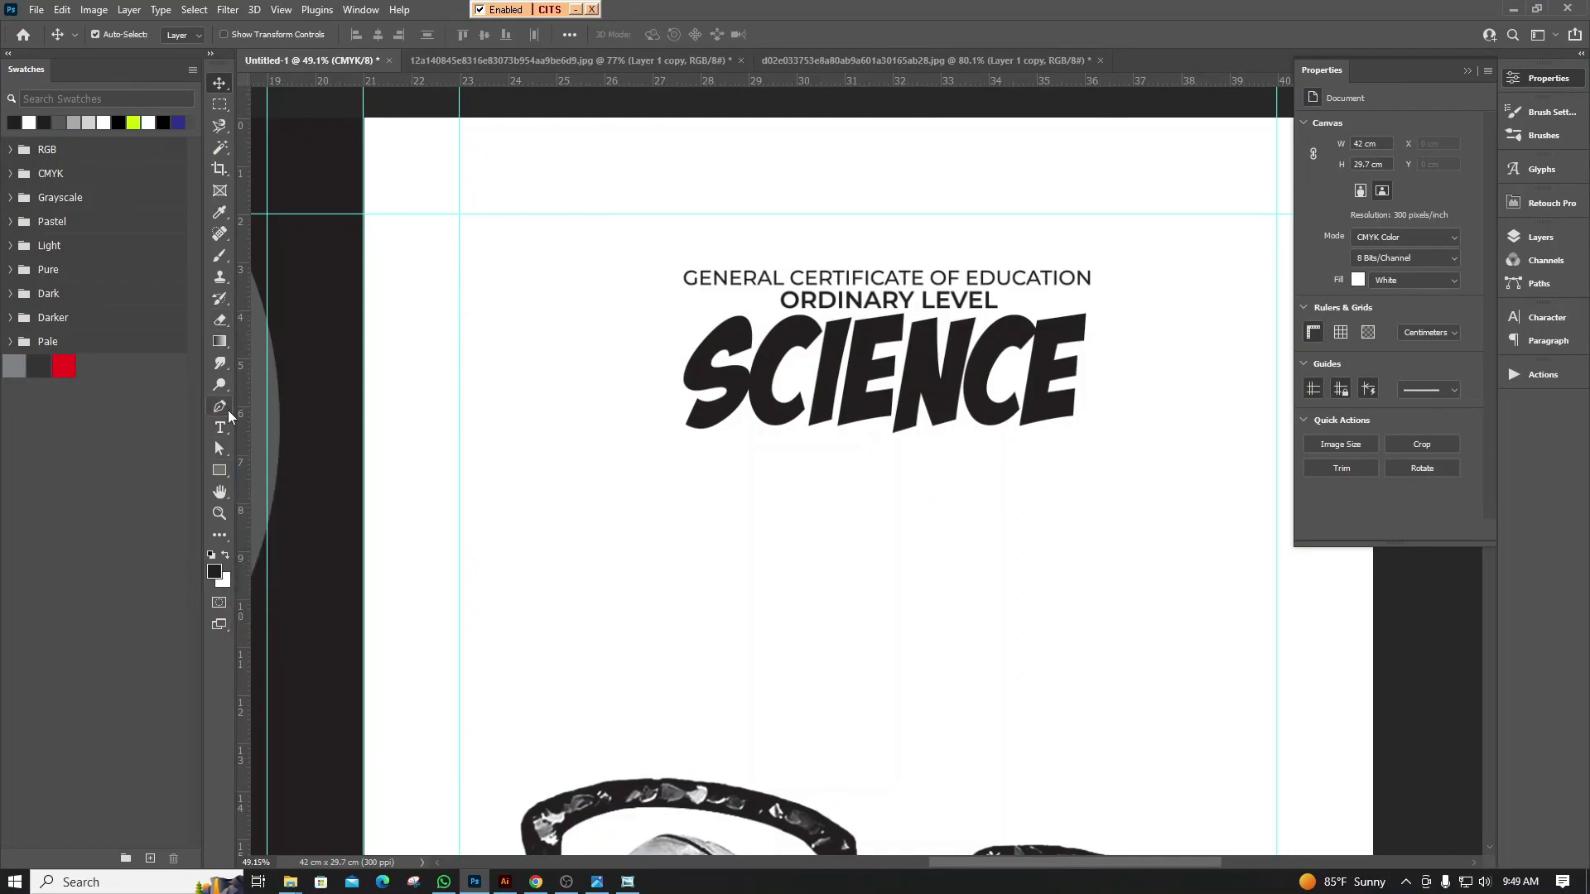
# Create a new text layer on the front cover in the FMSandhyanee Sinhala font
pyautogui.click(227, 434)
pyautogui.click(707, 537)
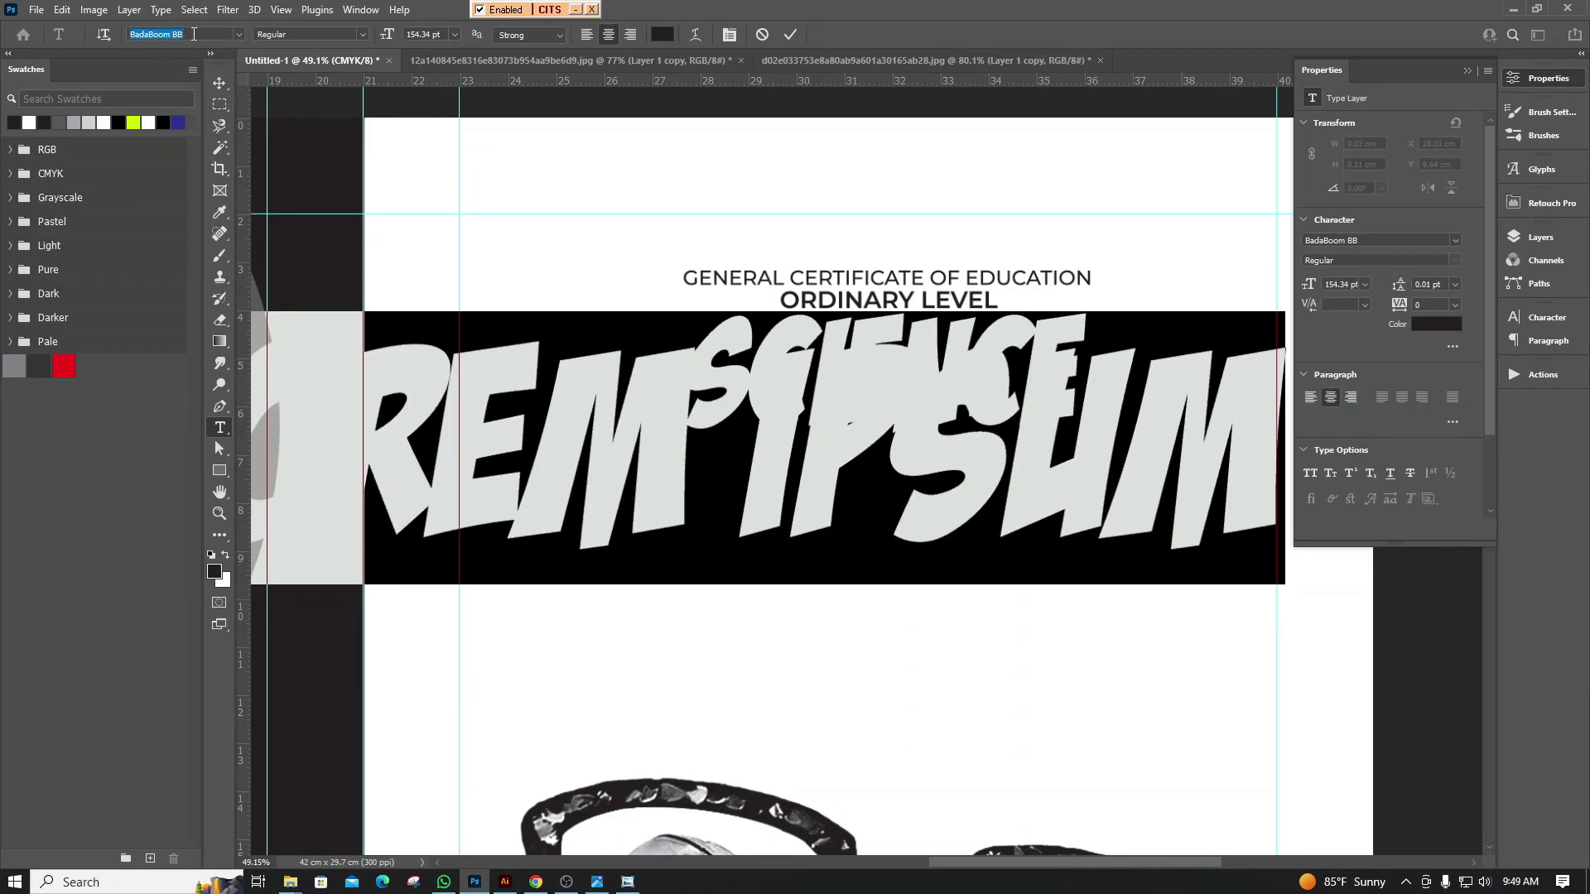
pyautogui.write('FM')
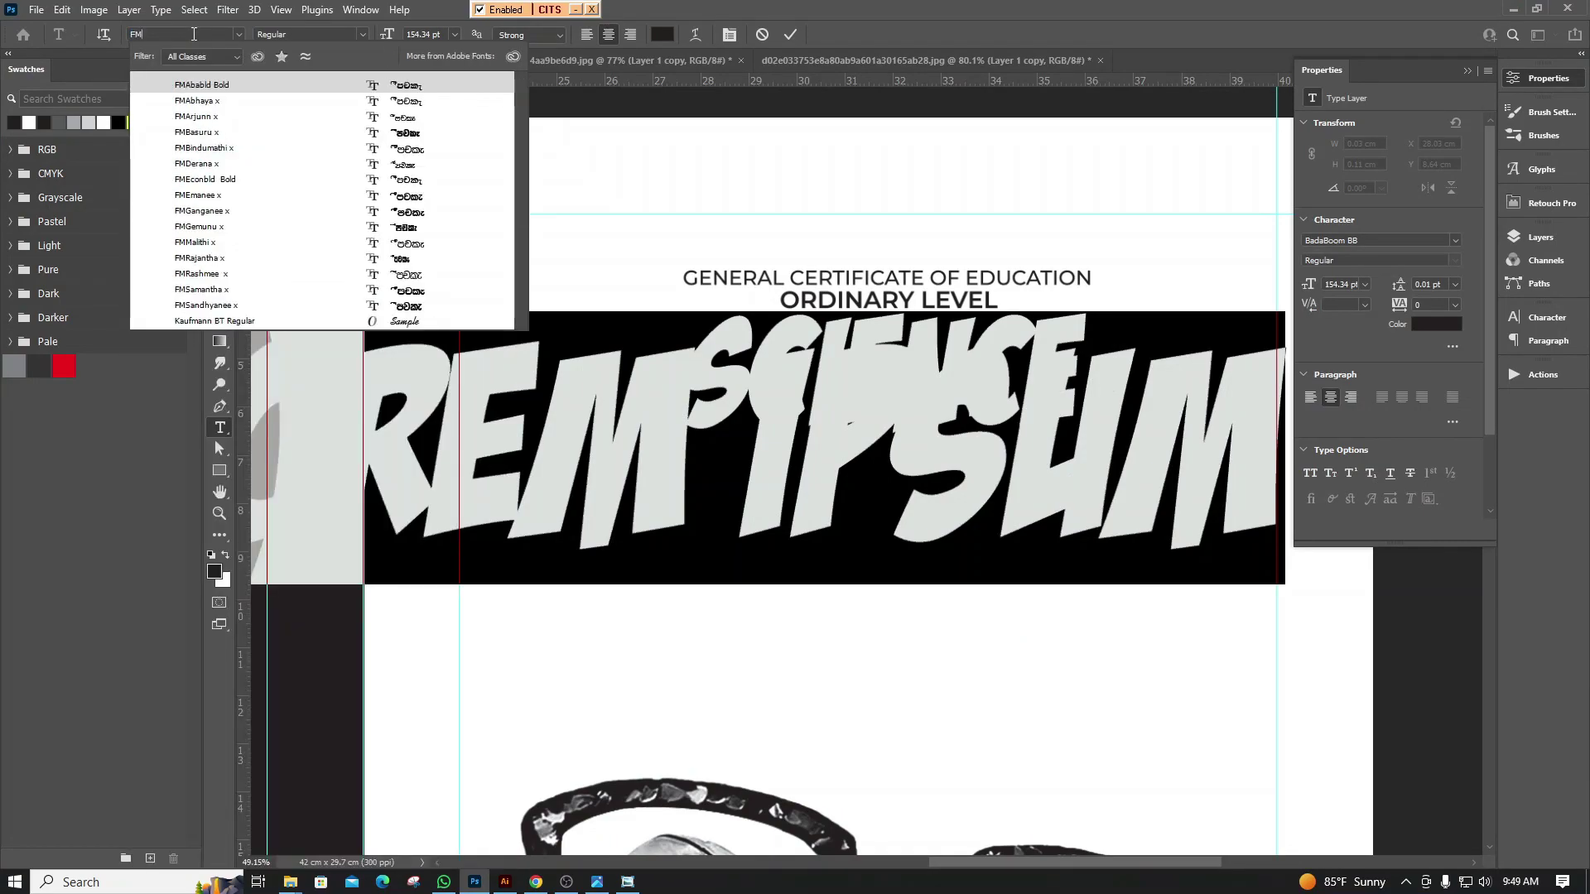
pyautogui.press('BackSpace')
pyautogui.press('BackSpace')
pyautogui.write('F')
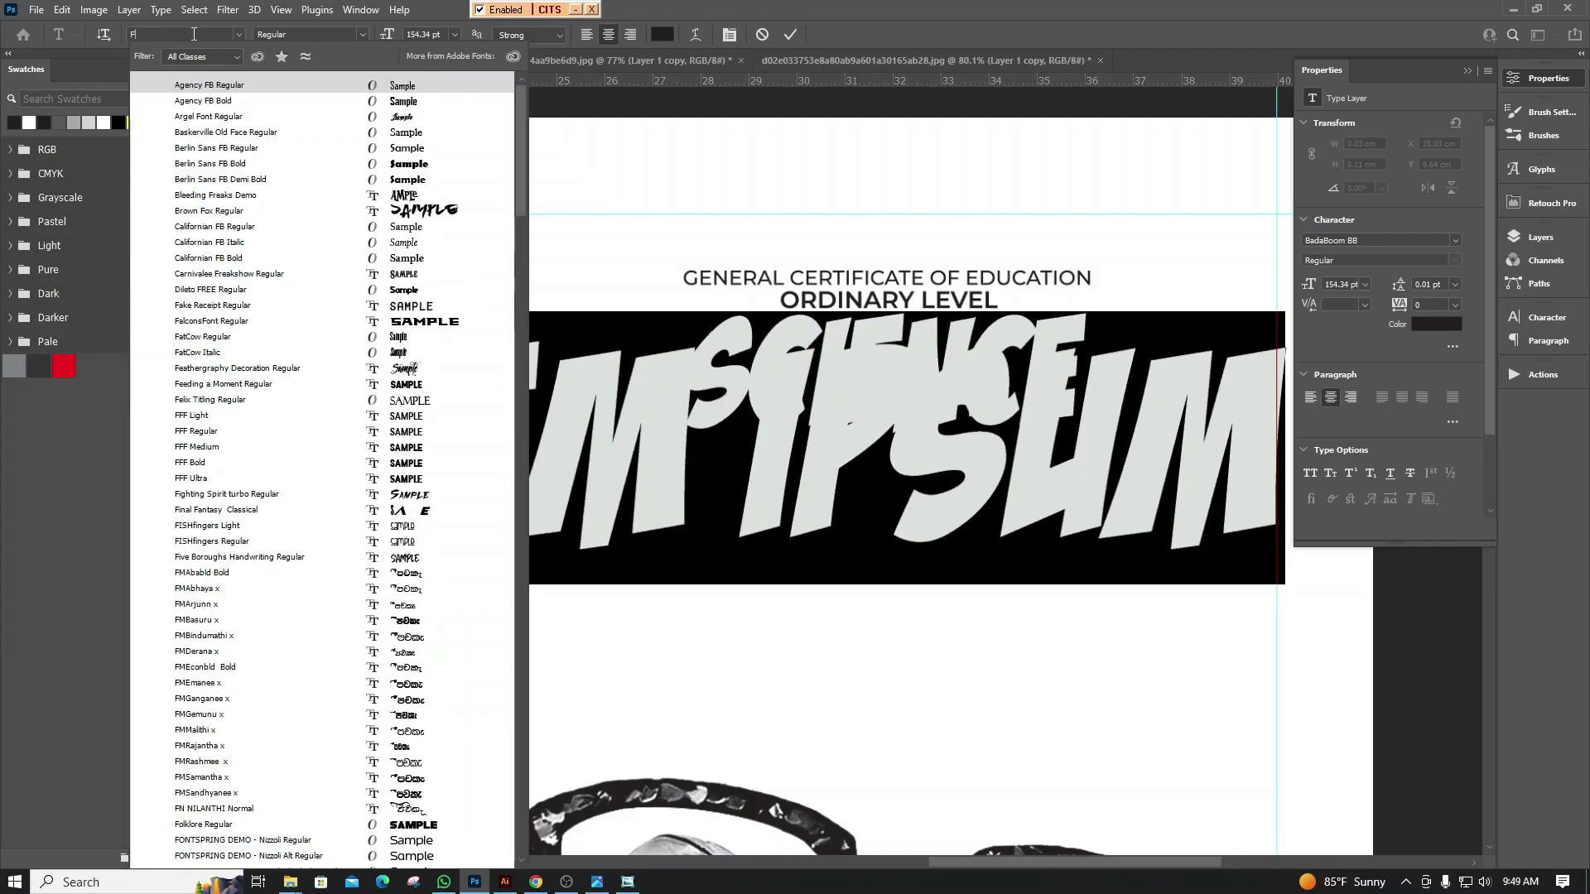
pyautogui.write('MSandhyanee')
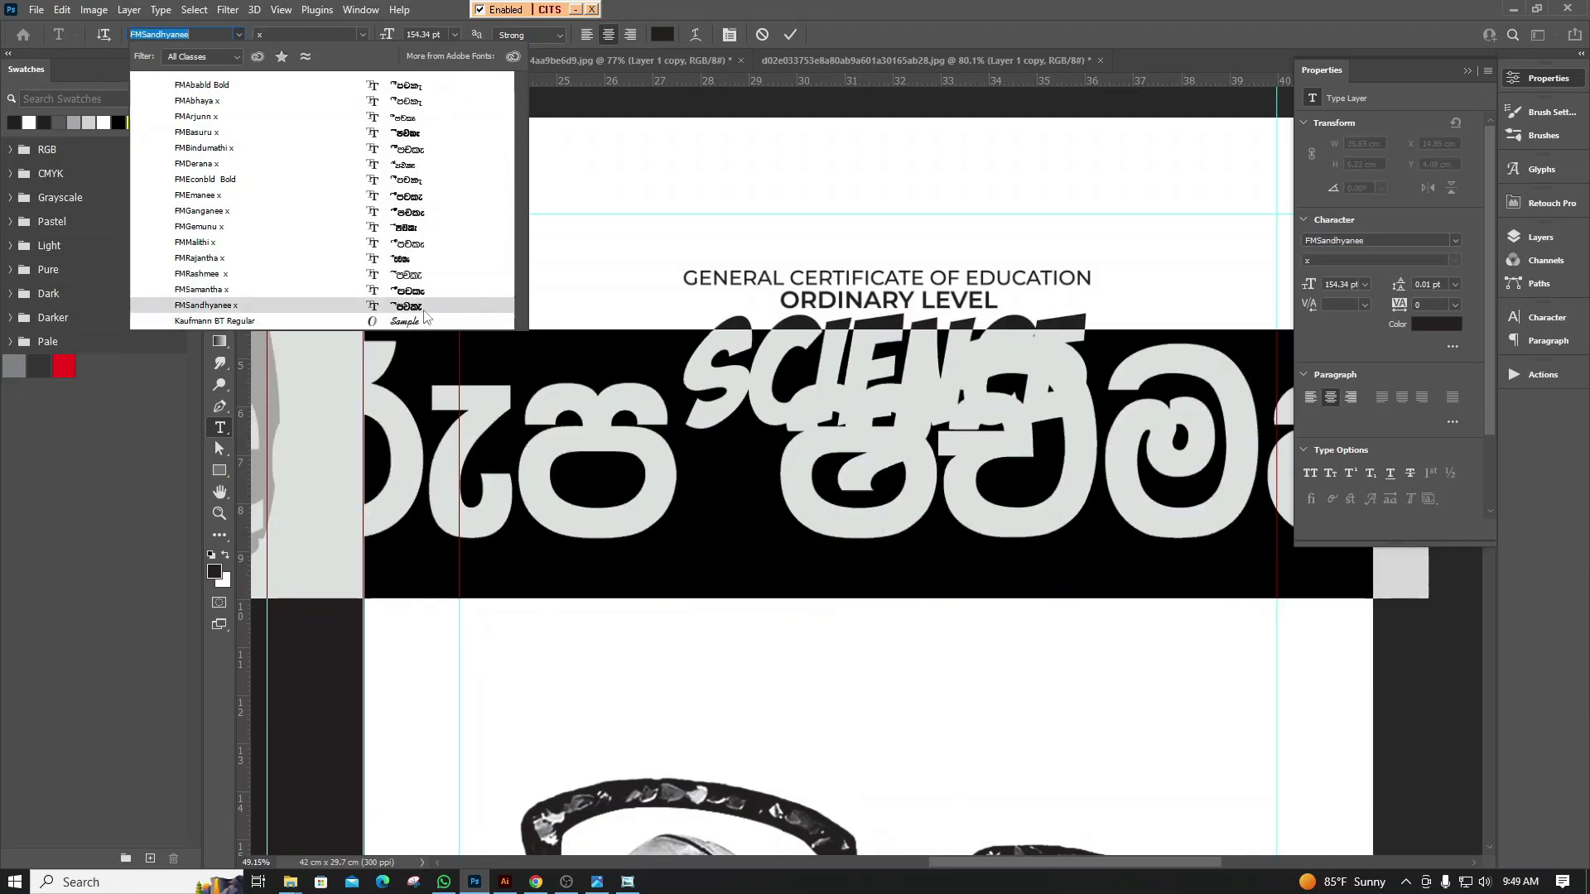
pyautogui.press('Escape')
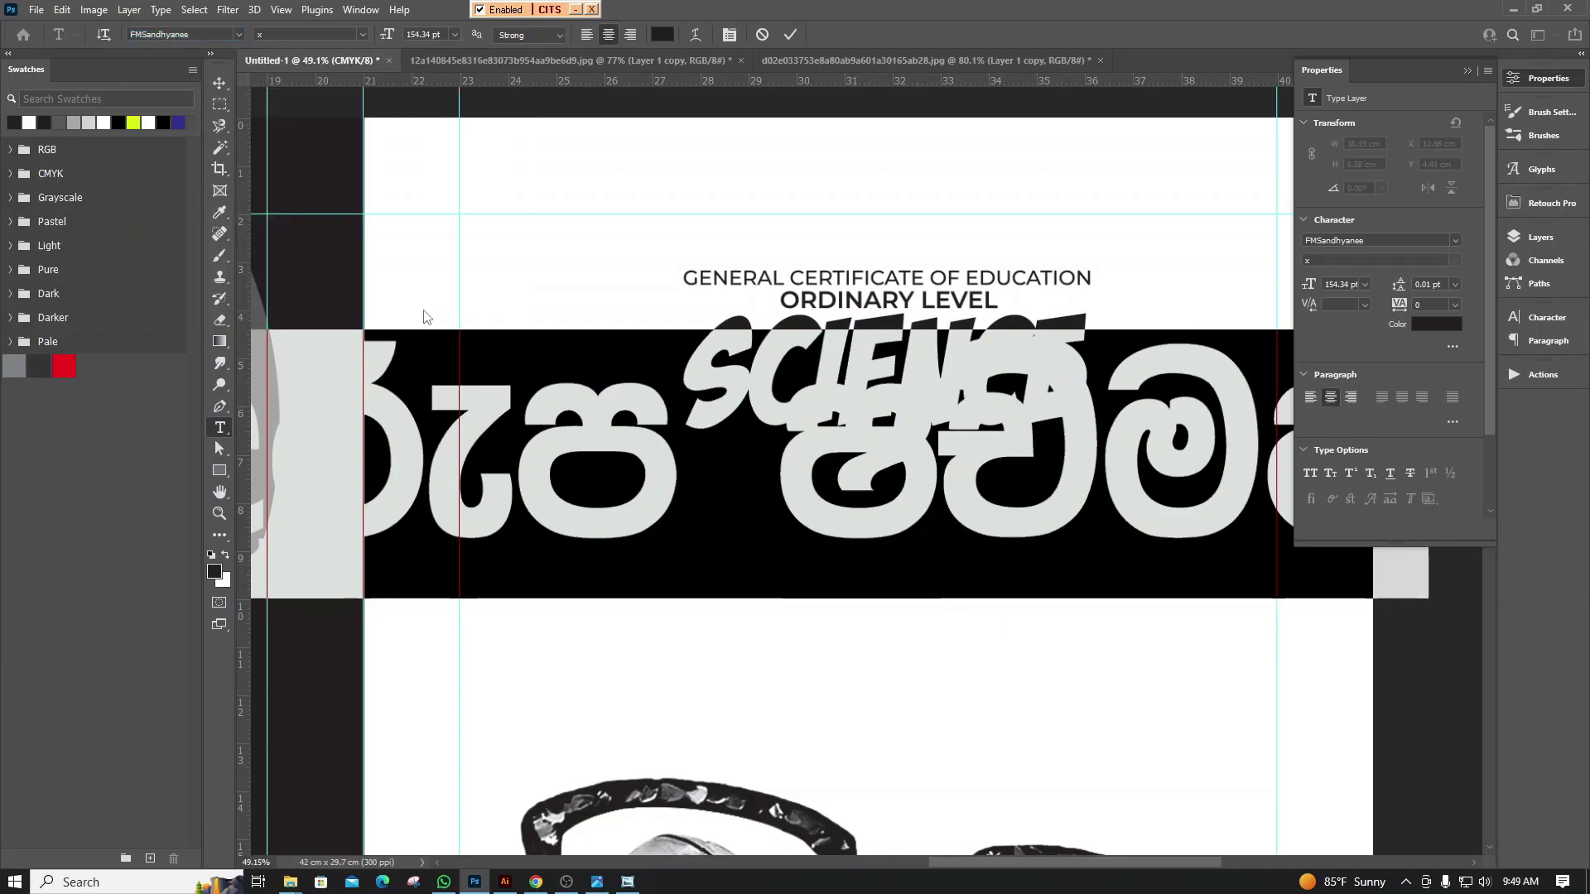
pyautogui.click(220, 83)
# Move the Sinhala text below SCIENCE and scale it to about 50%
pyautogui.keyDown('alt'); pyautogui.scroll(-3, 607, 416); pyautogui.keyUp('alt')
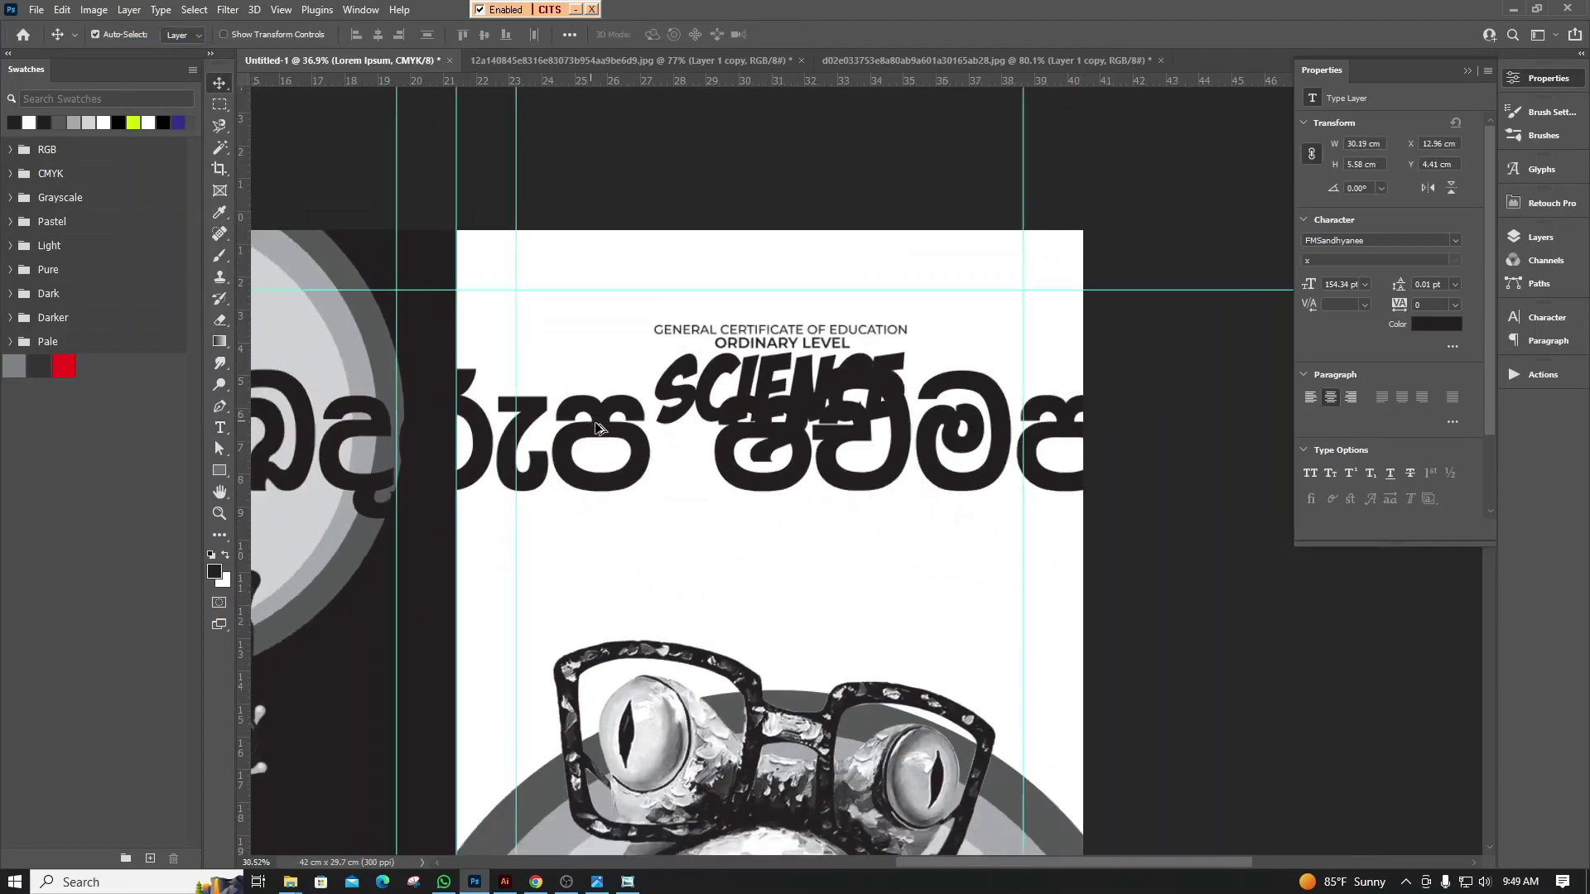
pyautogui.moveTo(600, 424); pyautogui.dragTo(661, 459)
pyautogui.hotkey('ctrl', 't')
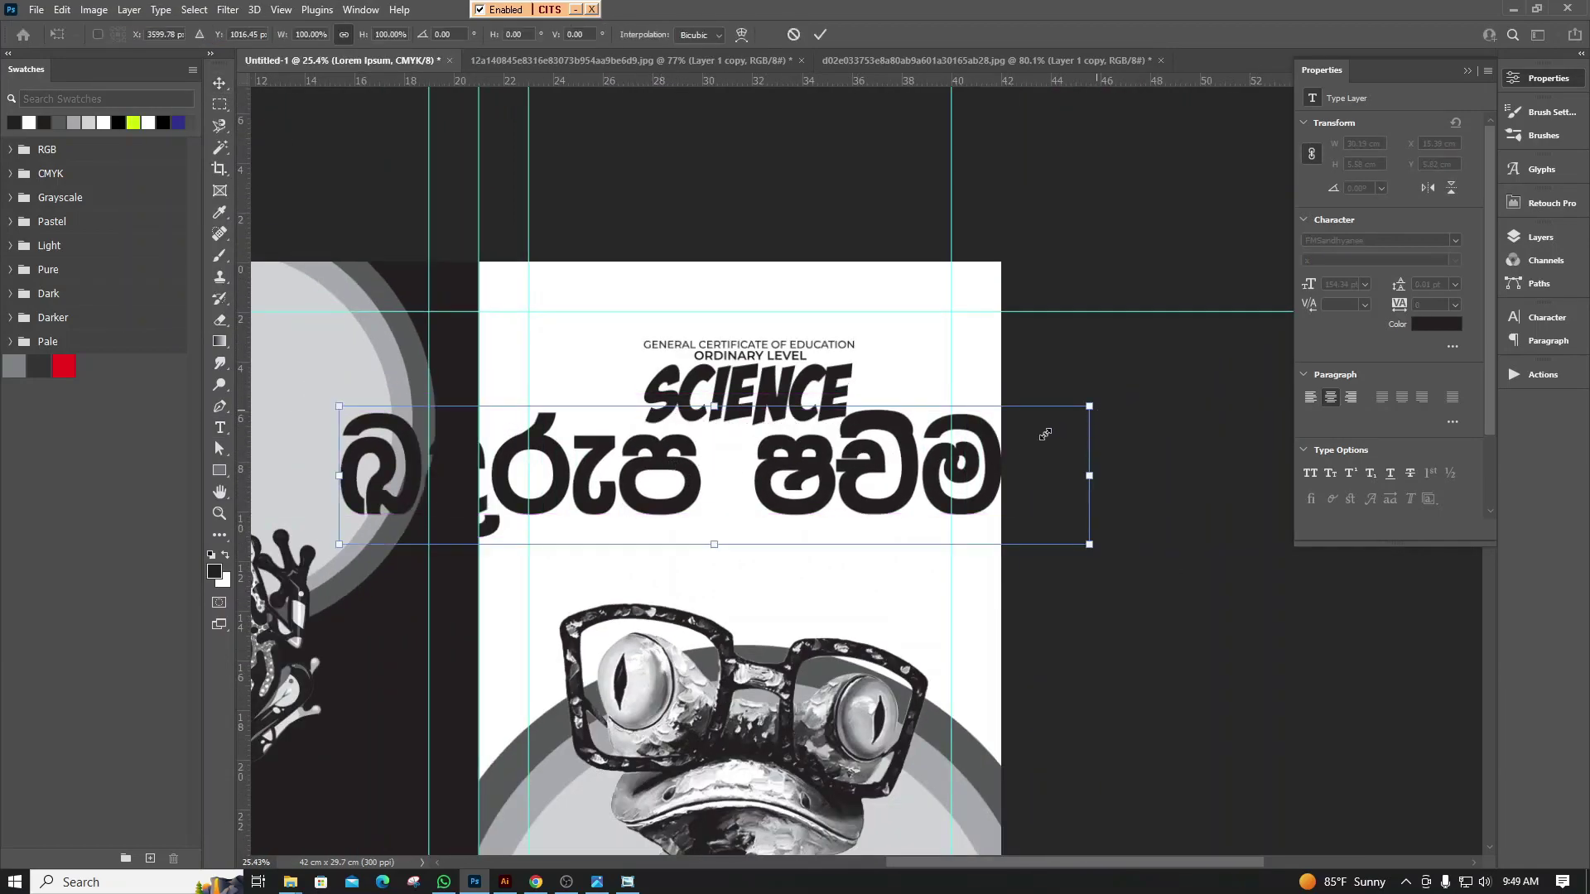
pyautogui.moveTo(1093, 473)
pyautogui.mouseDown()
pyautogui.moveTo(779, 474)
pyautogui.moveTo(815, 428)
pyautogui.mouseUp()
pyautogui.press('Return')
pyautogui.keyDown('alt'); pyautogui.scroll(3, 760, 489); pyautogui.keyUp('alt')
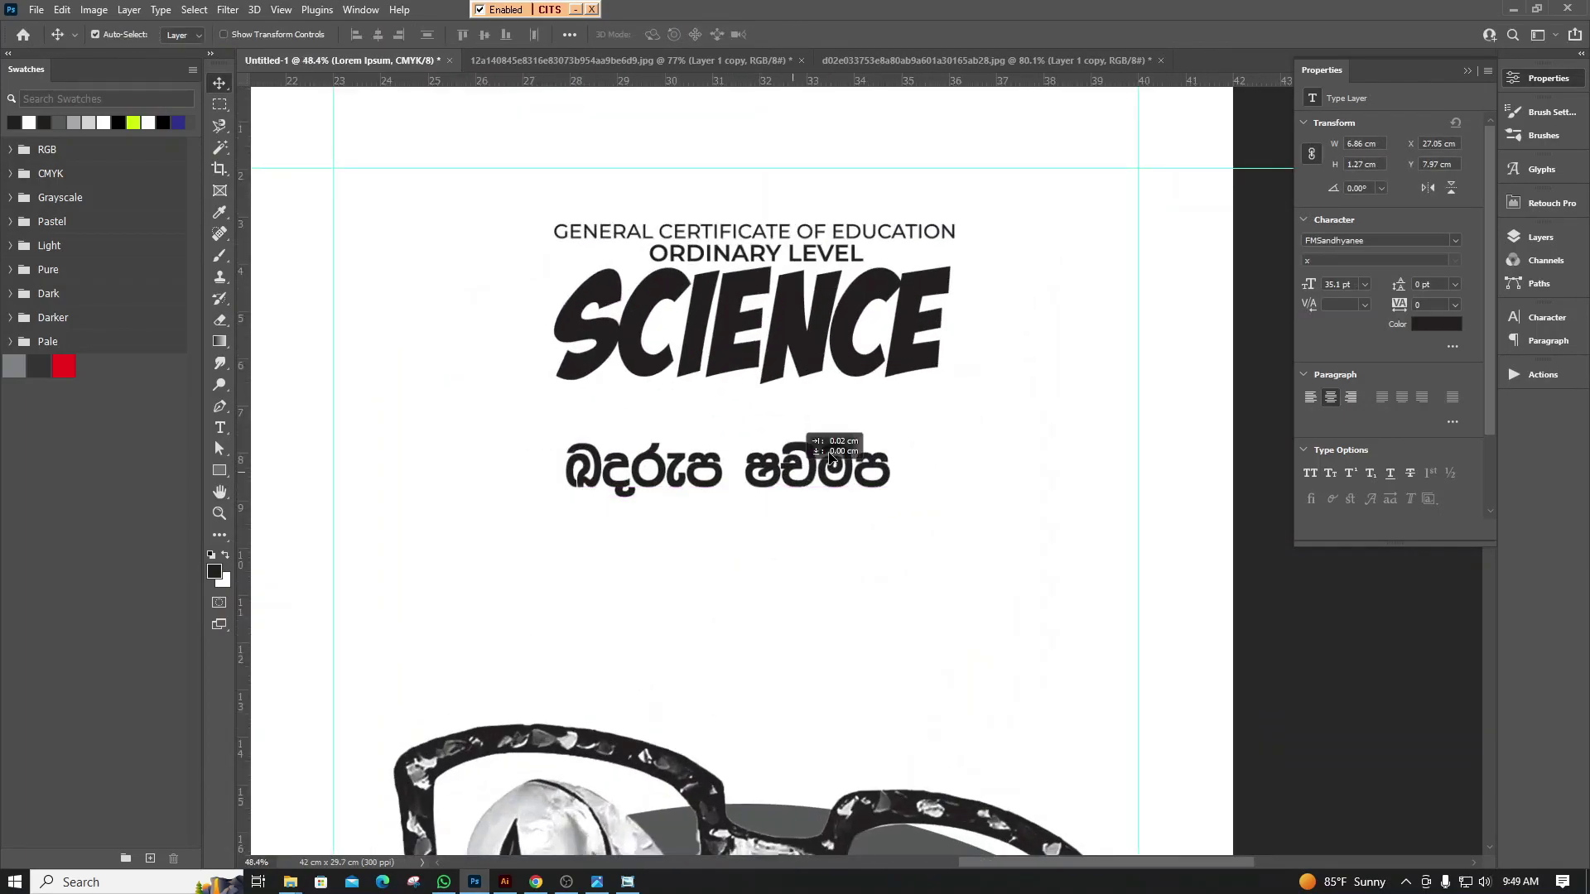
# Replace the Sinhala text with the word විද්‍යාව (typed as ToHdj)
pyautogui.doubleClick(811, 422)
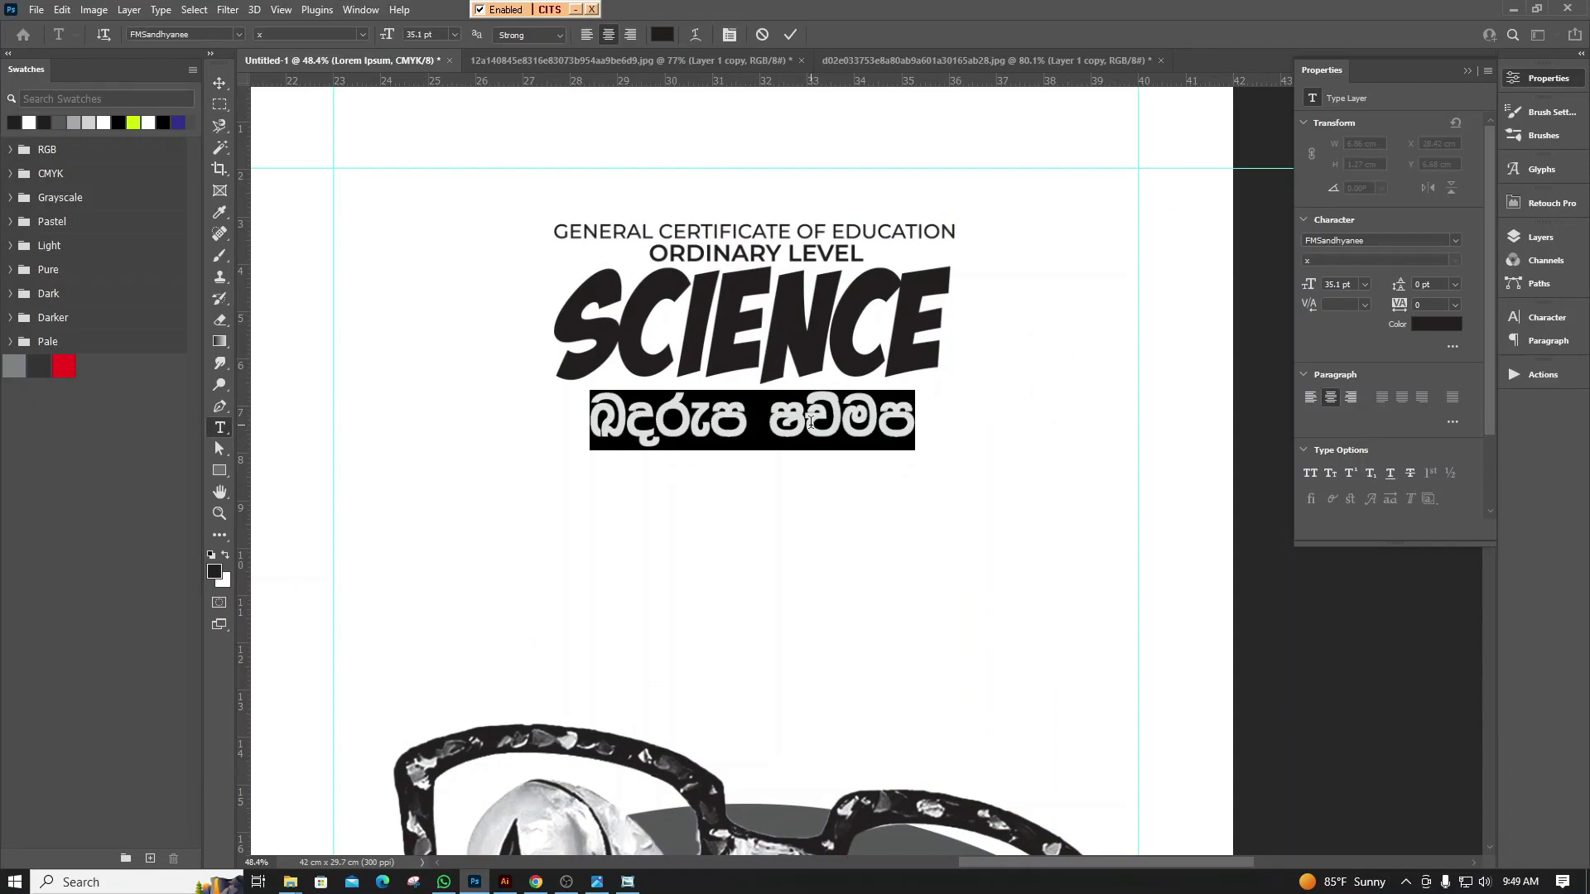
pyautogui.write('BO')
pyautogui.hotkey('ctrl', 'a')
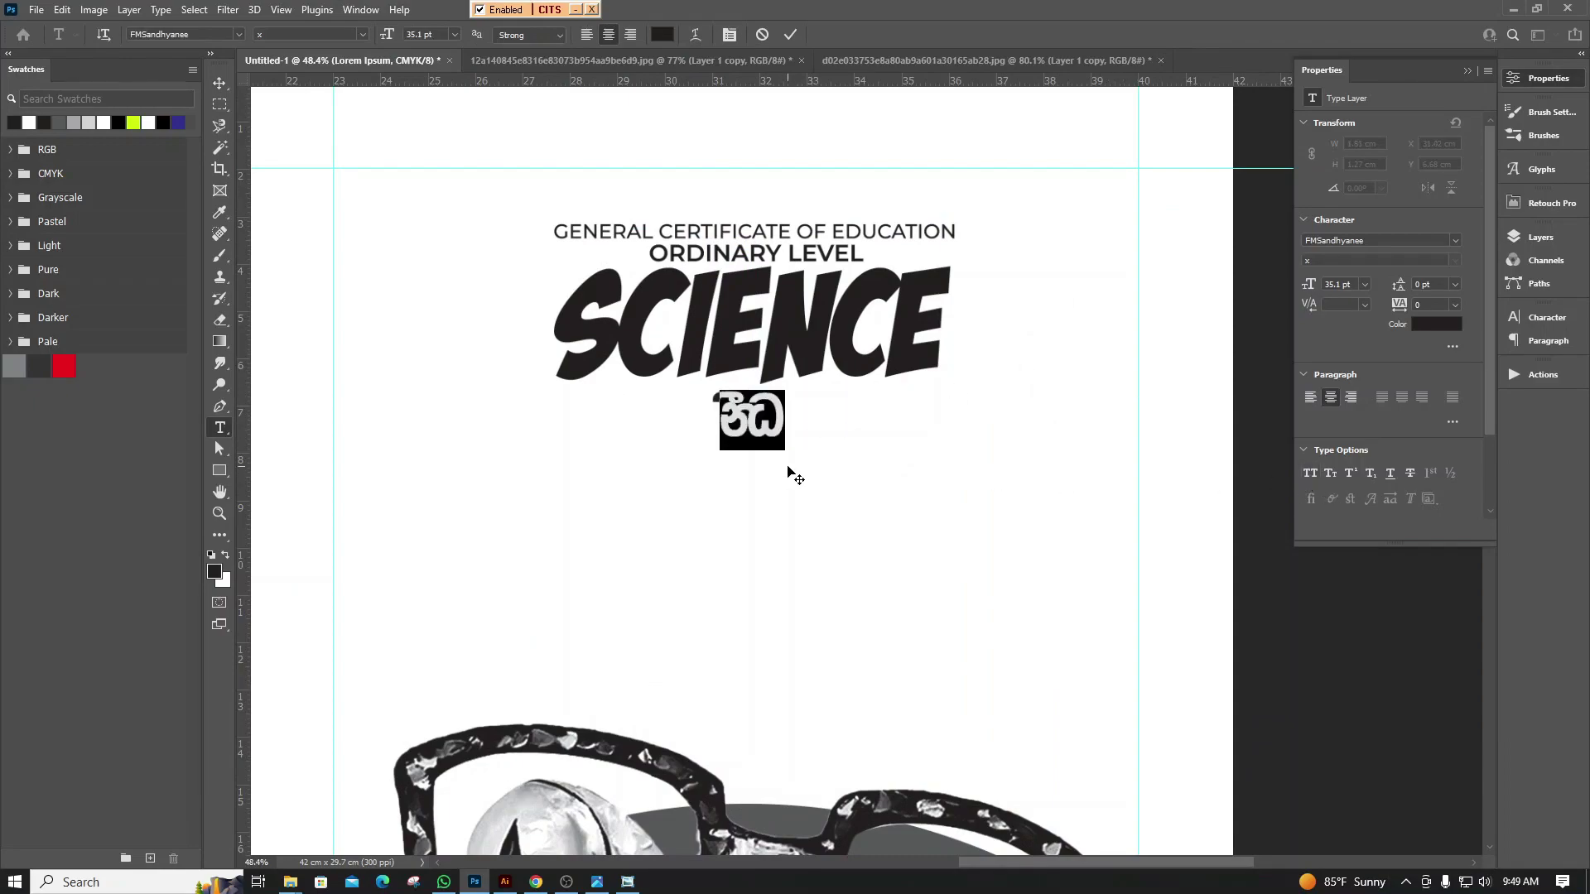
pyautogui.doubleClick(777, 435)
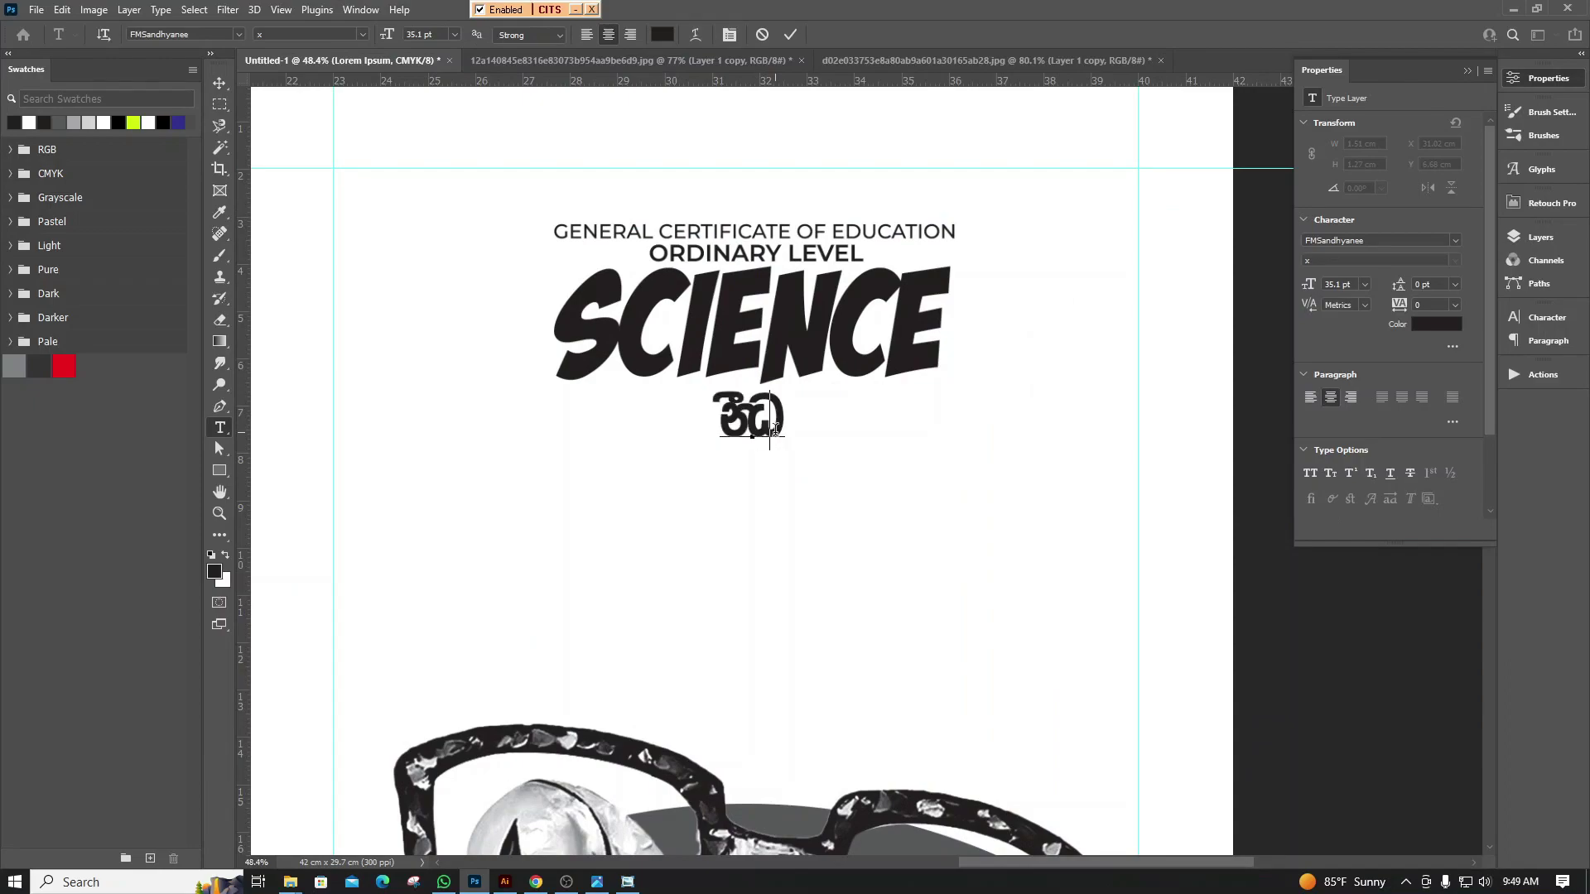
pyautogui.write('ToH')
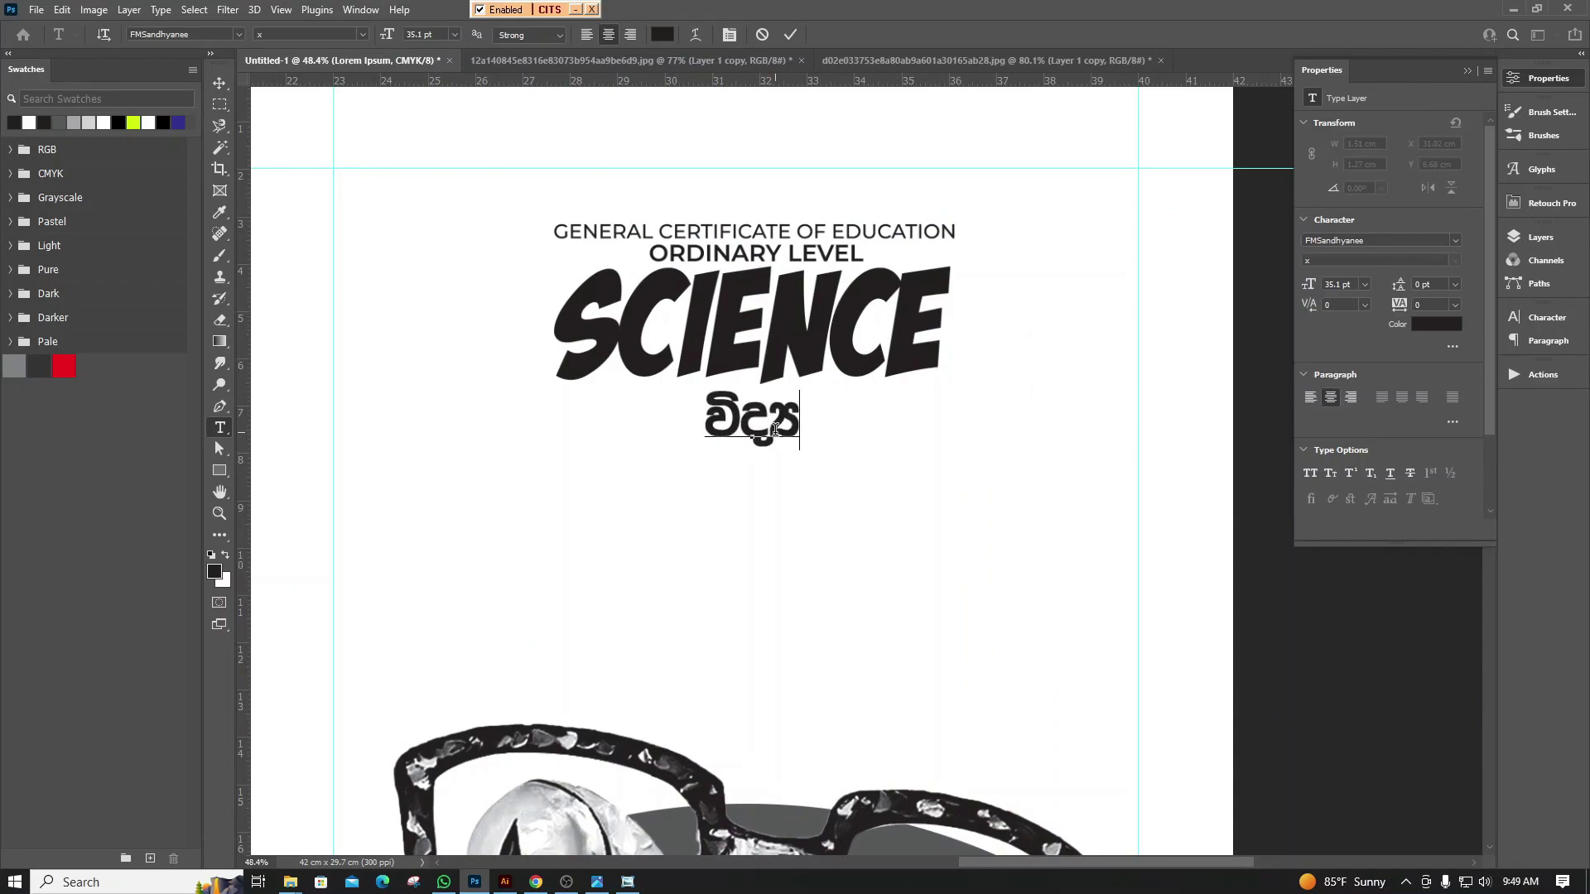
pyautogui.write('dj')
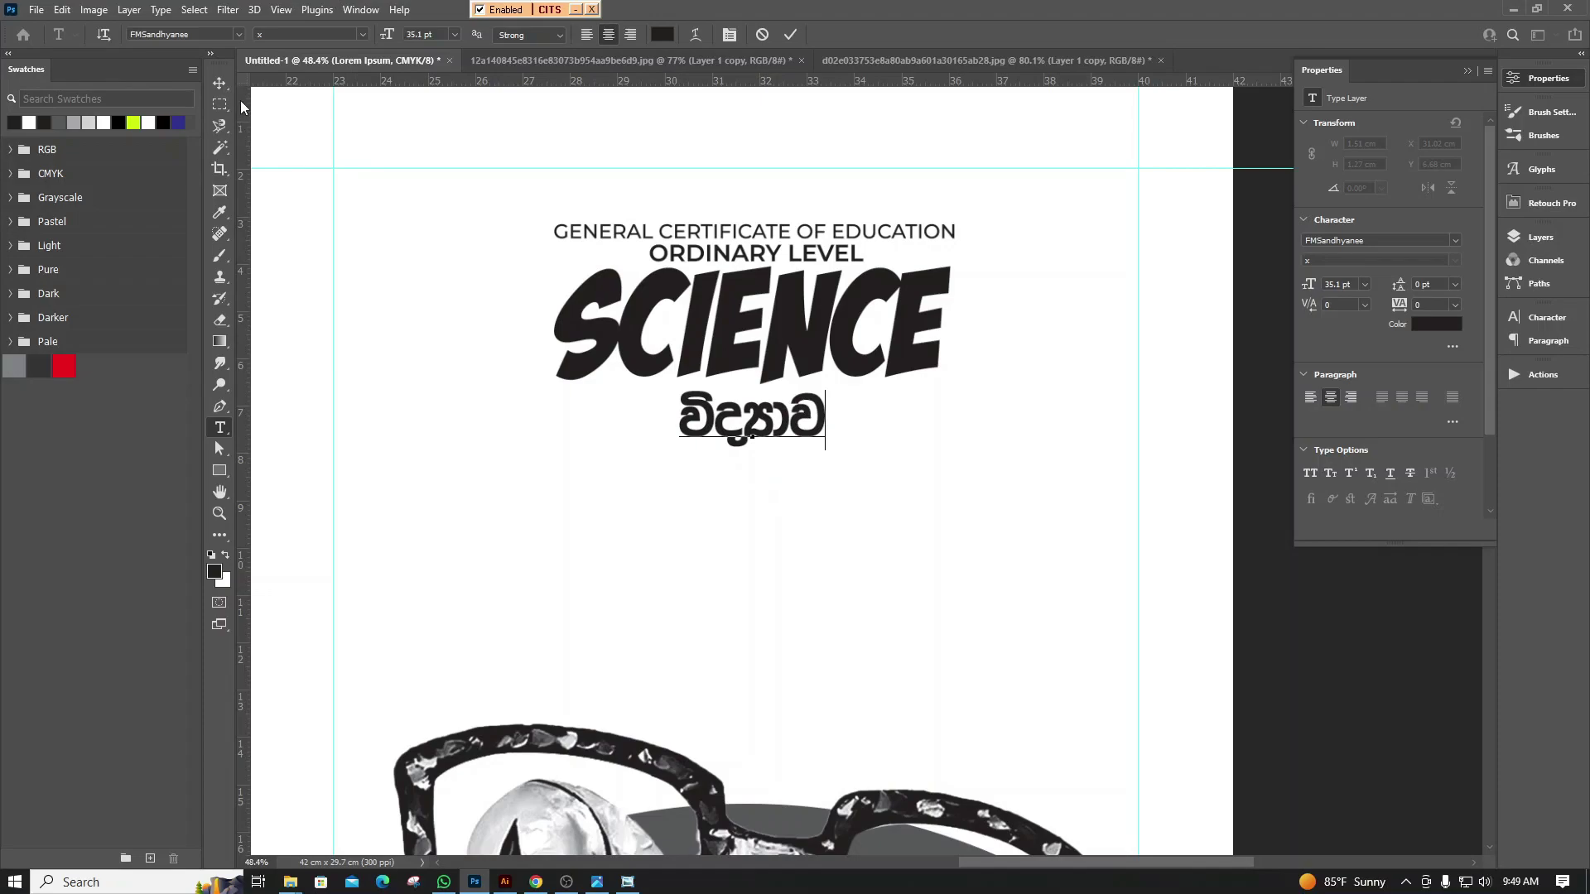
pyautogui.click(224, 82)
# Enlarge විද්‍යාව slightly to about 46.89 pt and centre it beneath SCIENCE
pyautogui.hotkey('ctrl', 't')
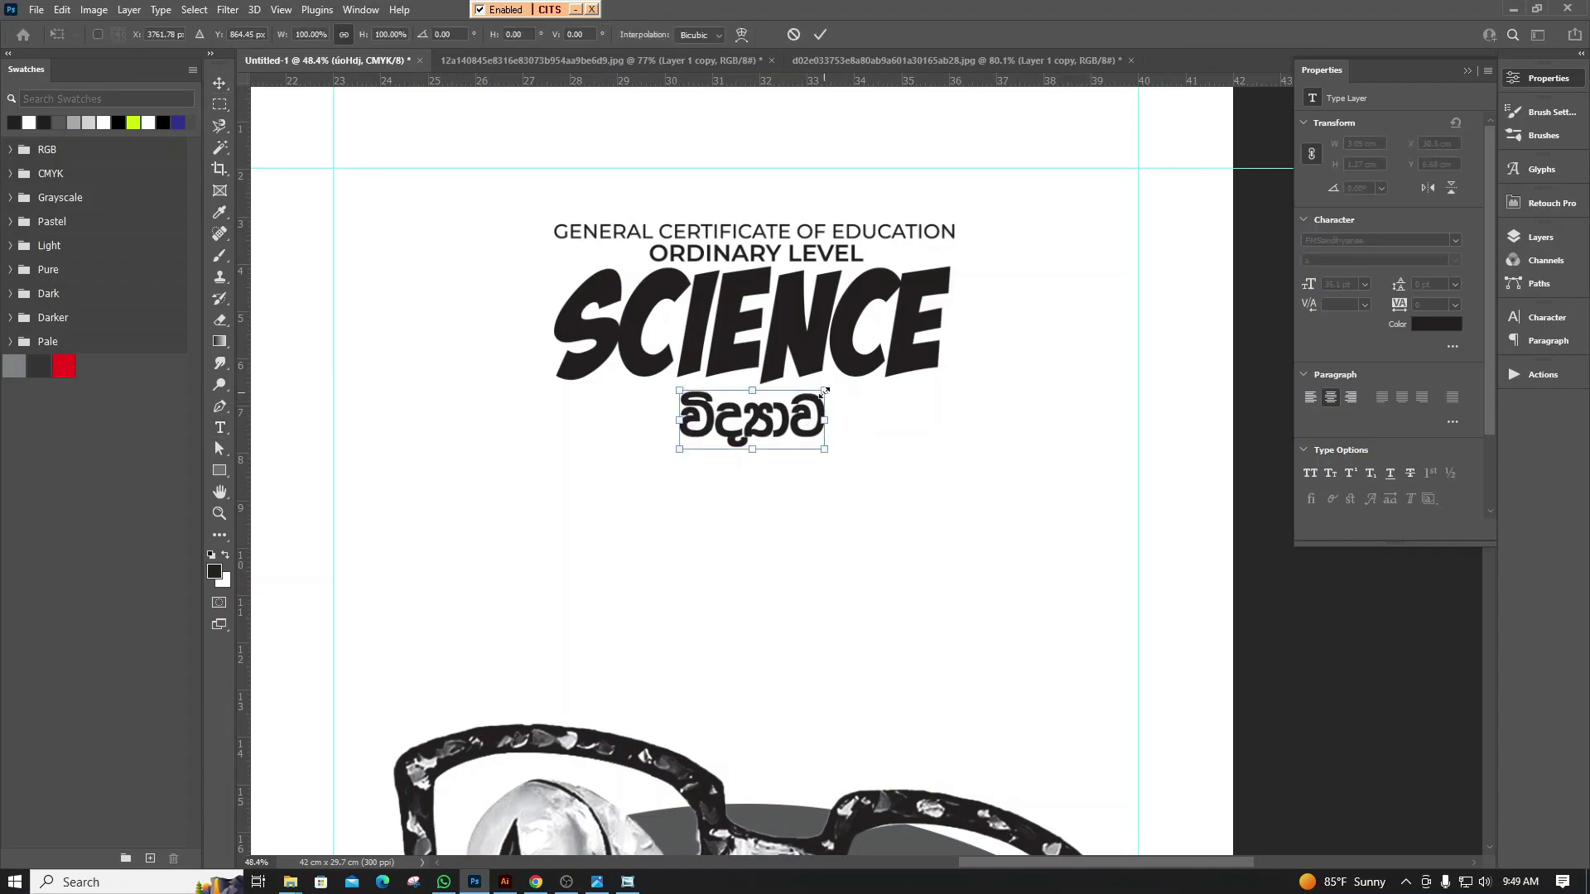
pyautogui.moveTo(830, 387); pyautogui.dragTo(852, 379)
pyautogui.press('Return')
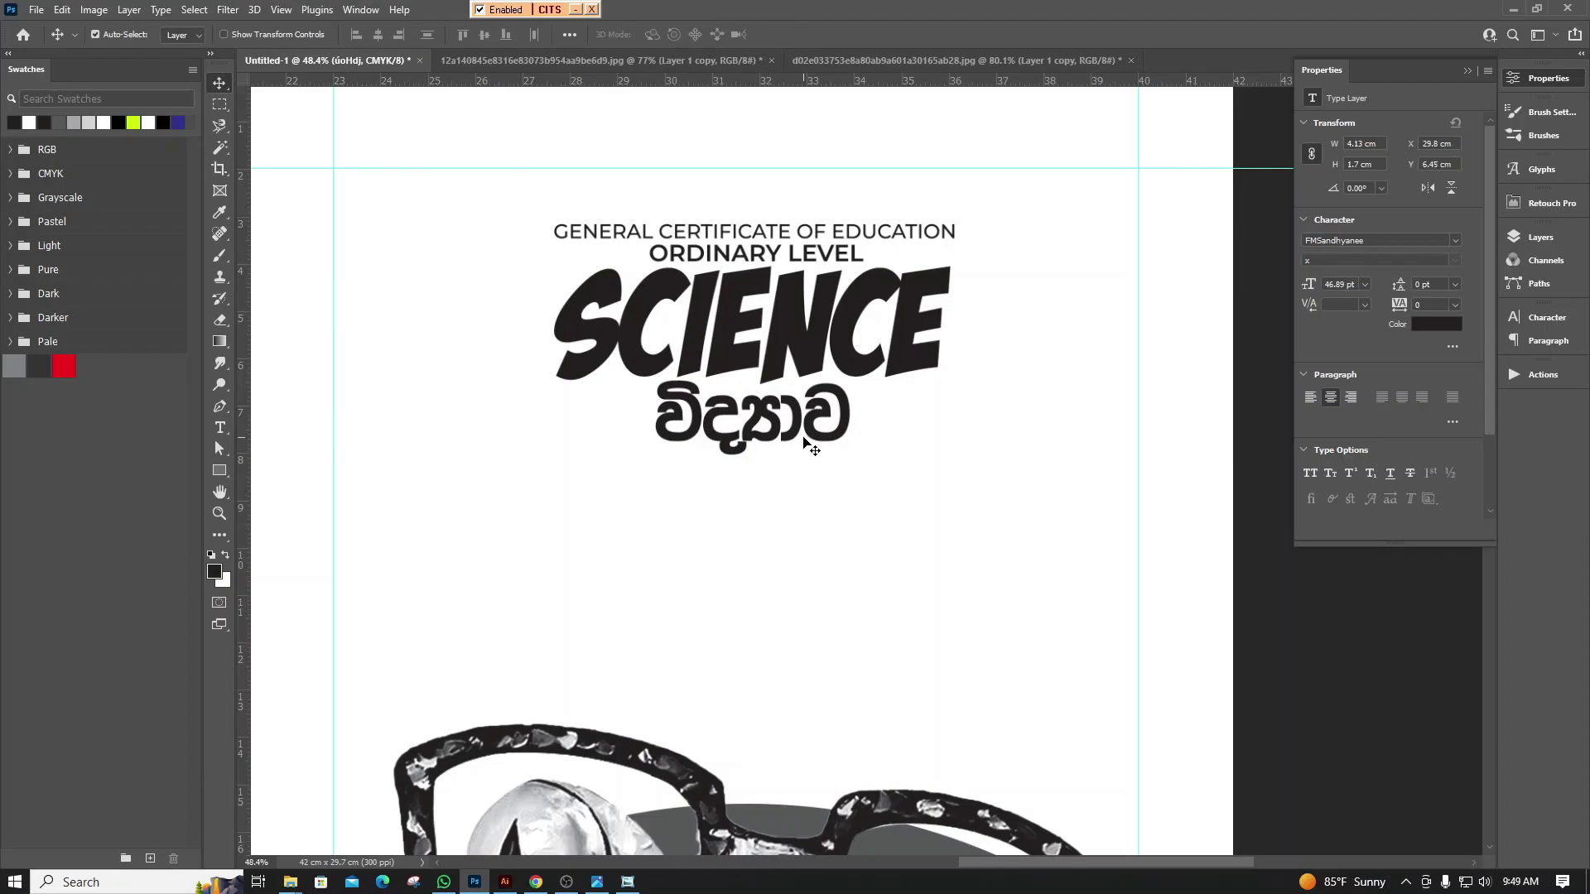
pyautogui.click(851, 496)
pyautogui.moveTo(803, 438); pyautogui.dragTo(807, 440)
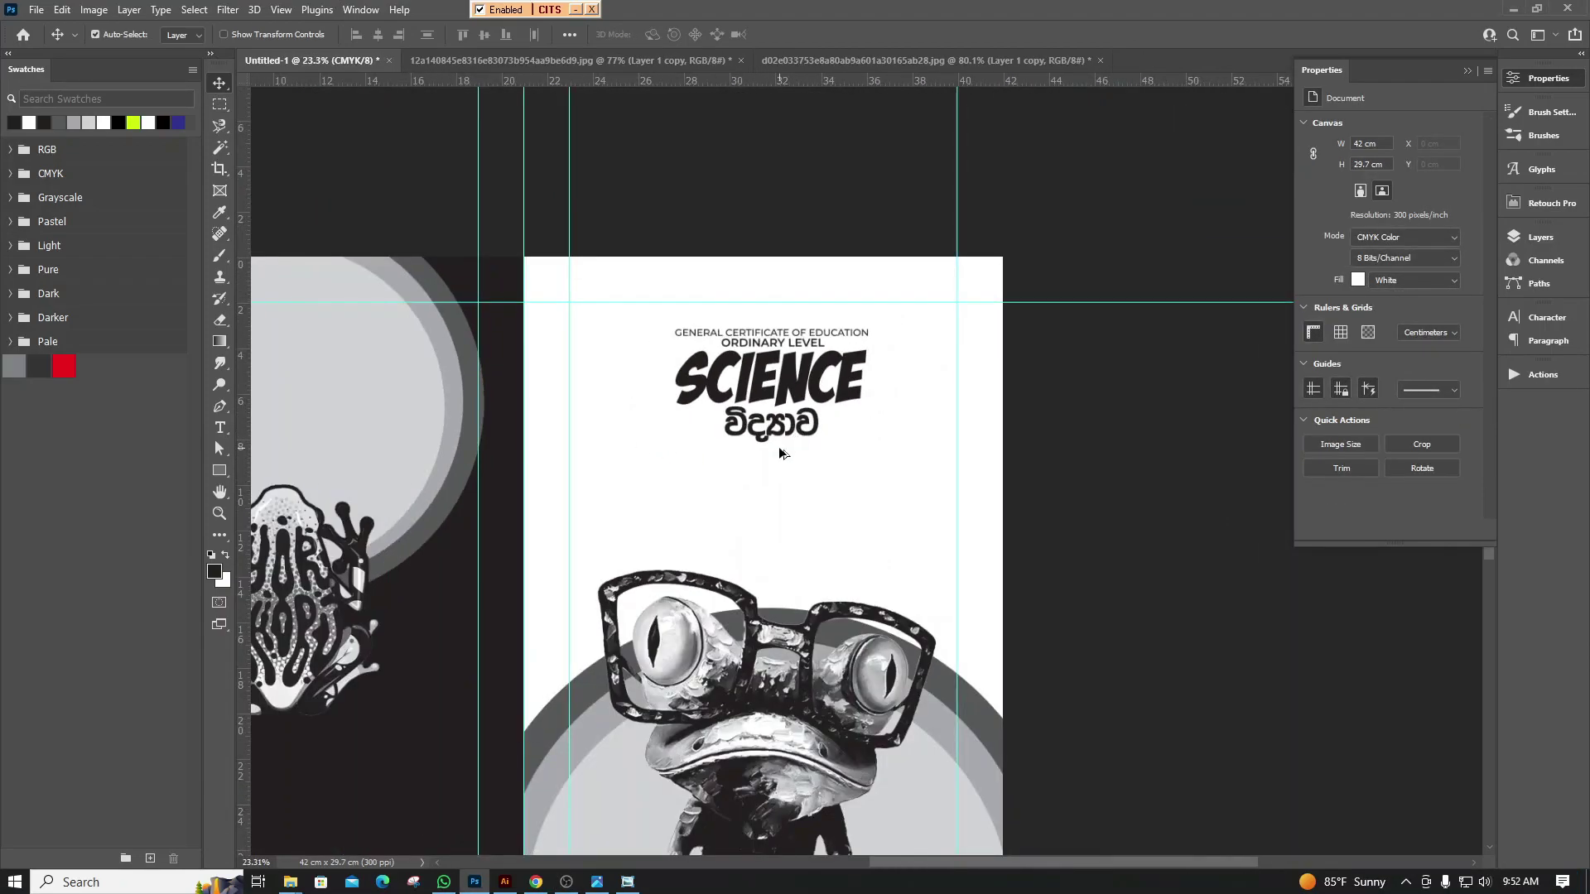
# Select the SCIENCE type layer and open its fx layer-effects menu in the Layers panel
pyautogui.scroll(1, 782, 451)
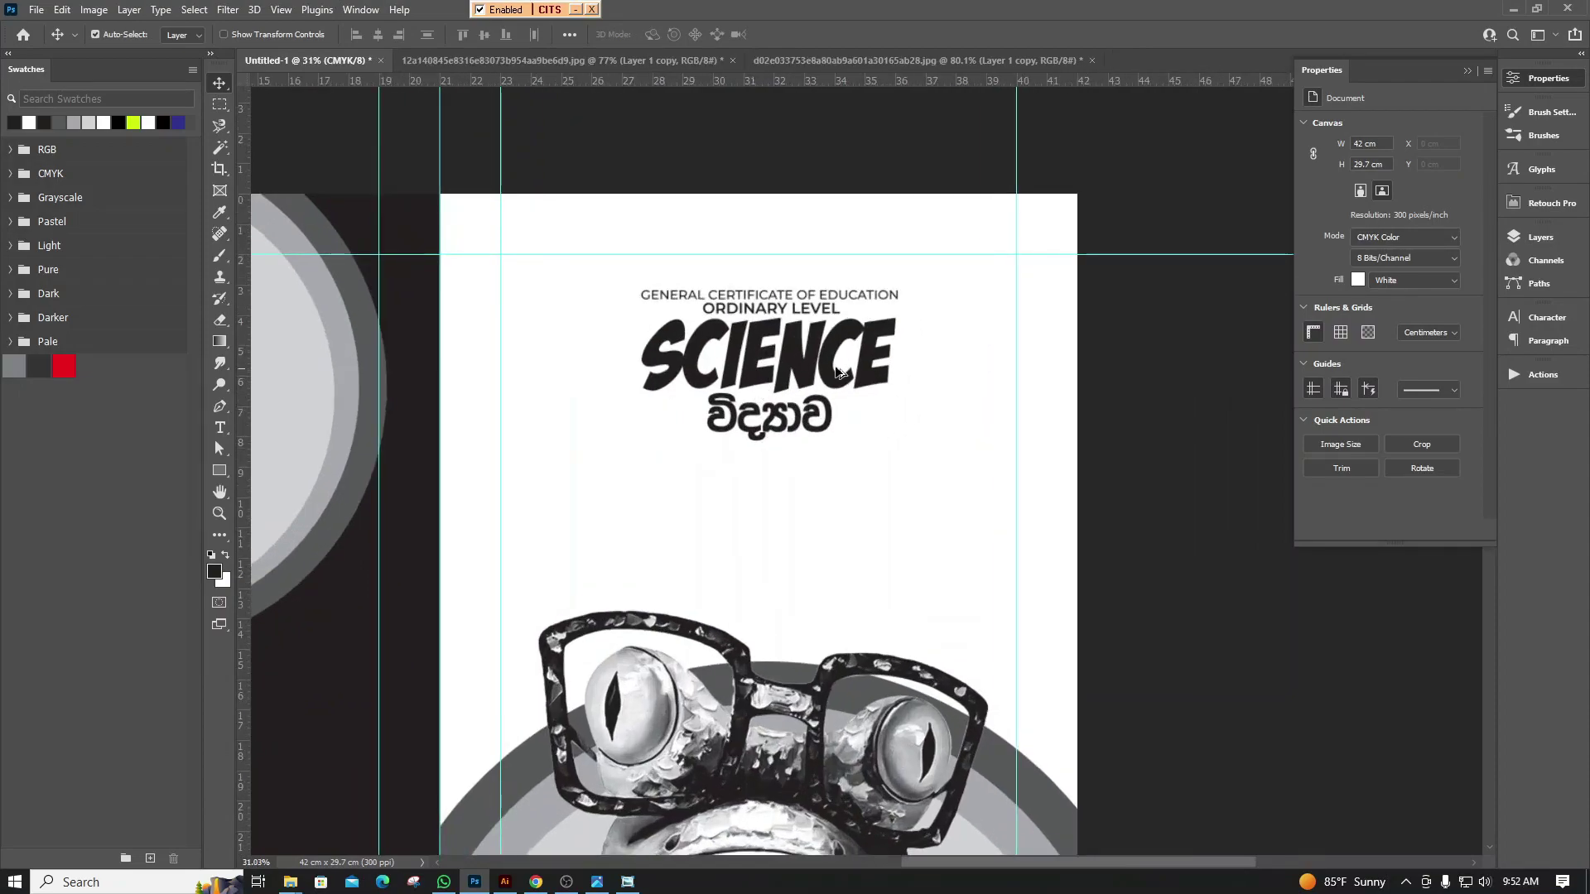
pyautogui.scroll(-1, 842, 372)
pyautogui.scroll(-1, 860, 366)
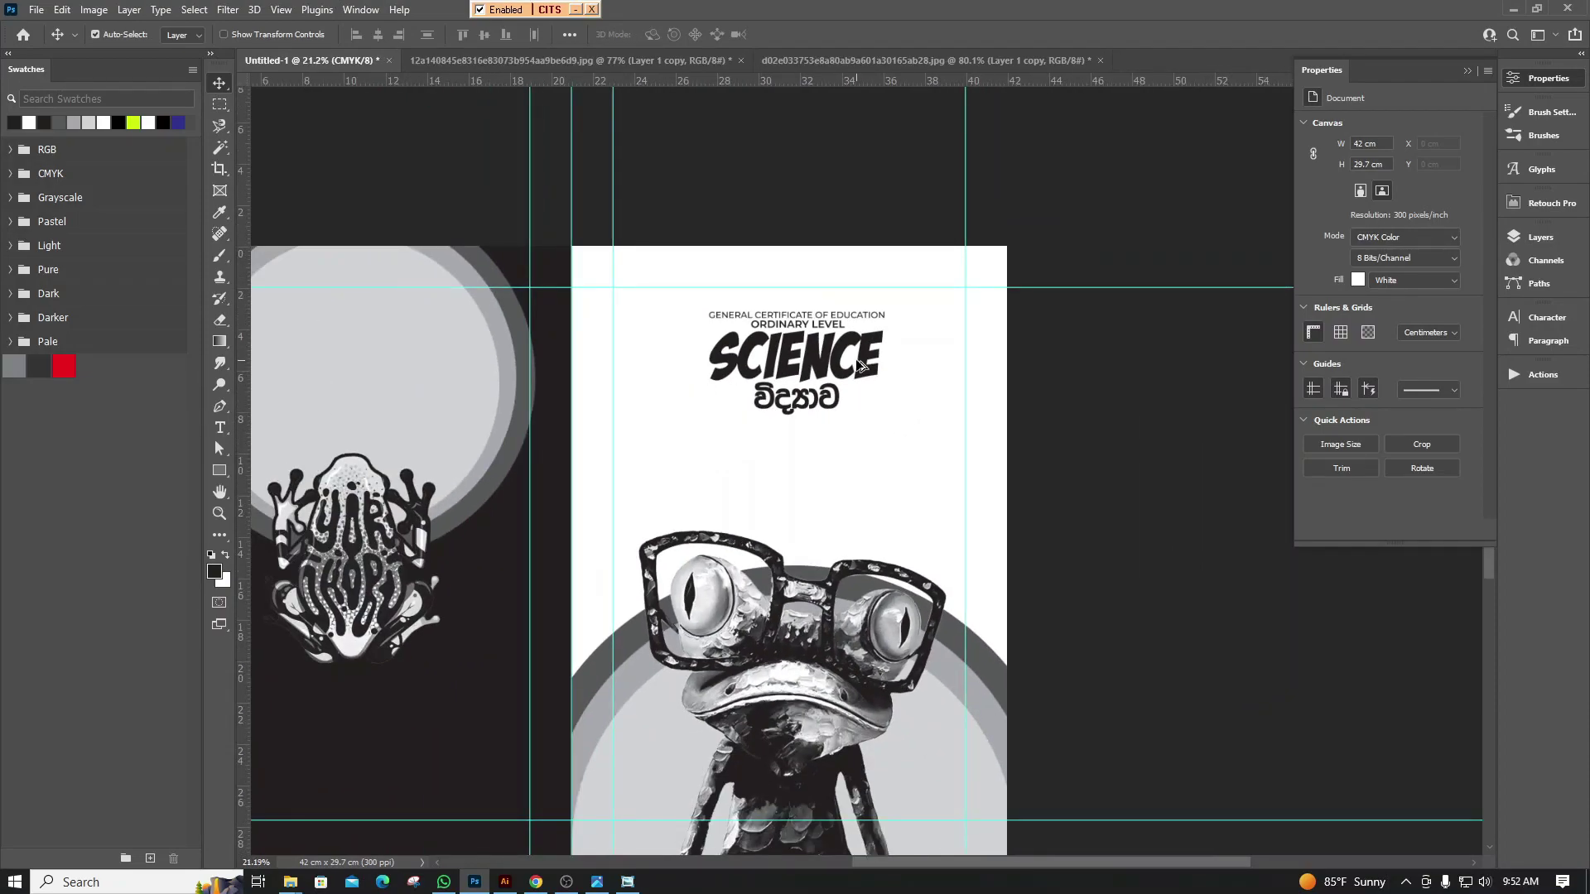
pyautogui.scroll(1, 779, 377)
pyautogui.scroll(-1, 837, 422)
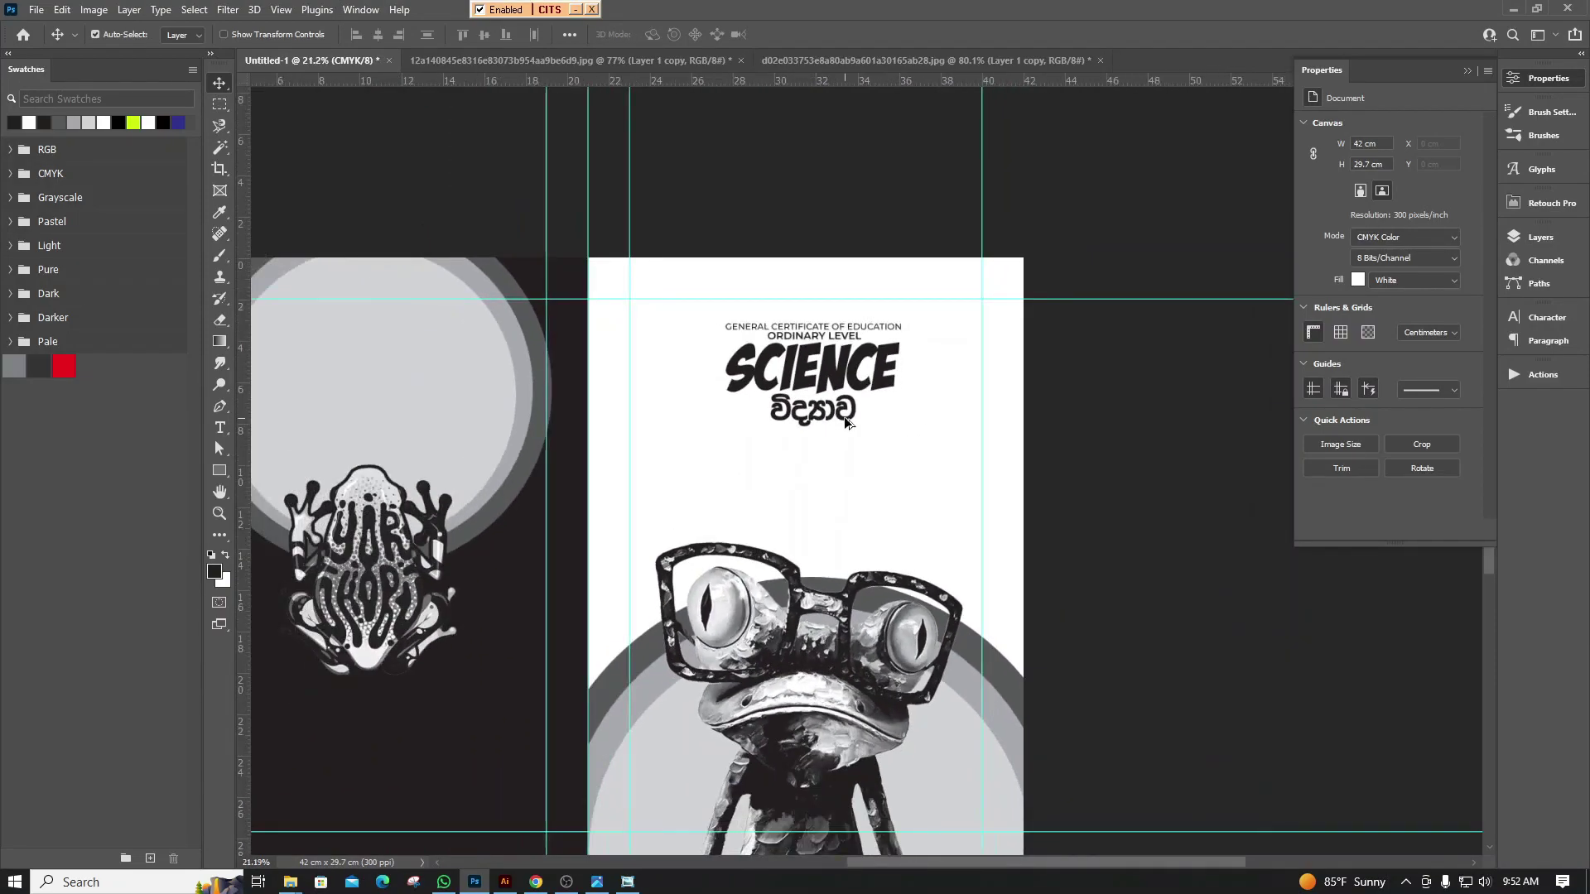
pyautogui.scroll(2, 845, 423)
pyautogui.click(836, 385)
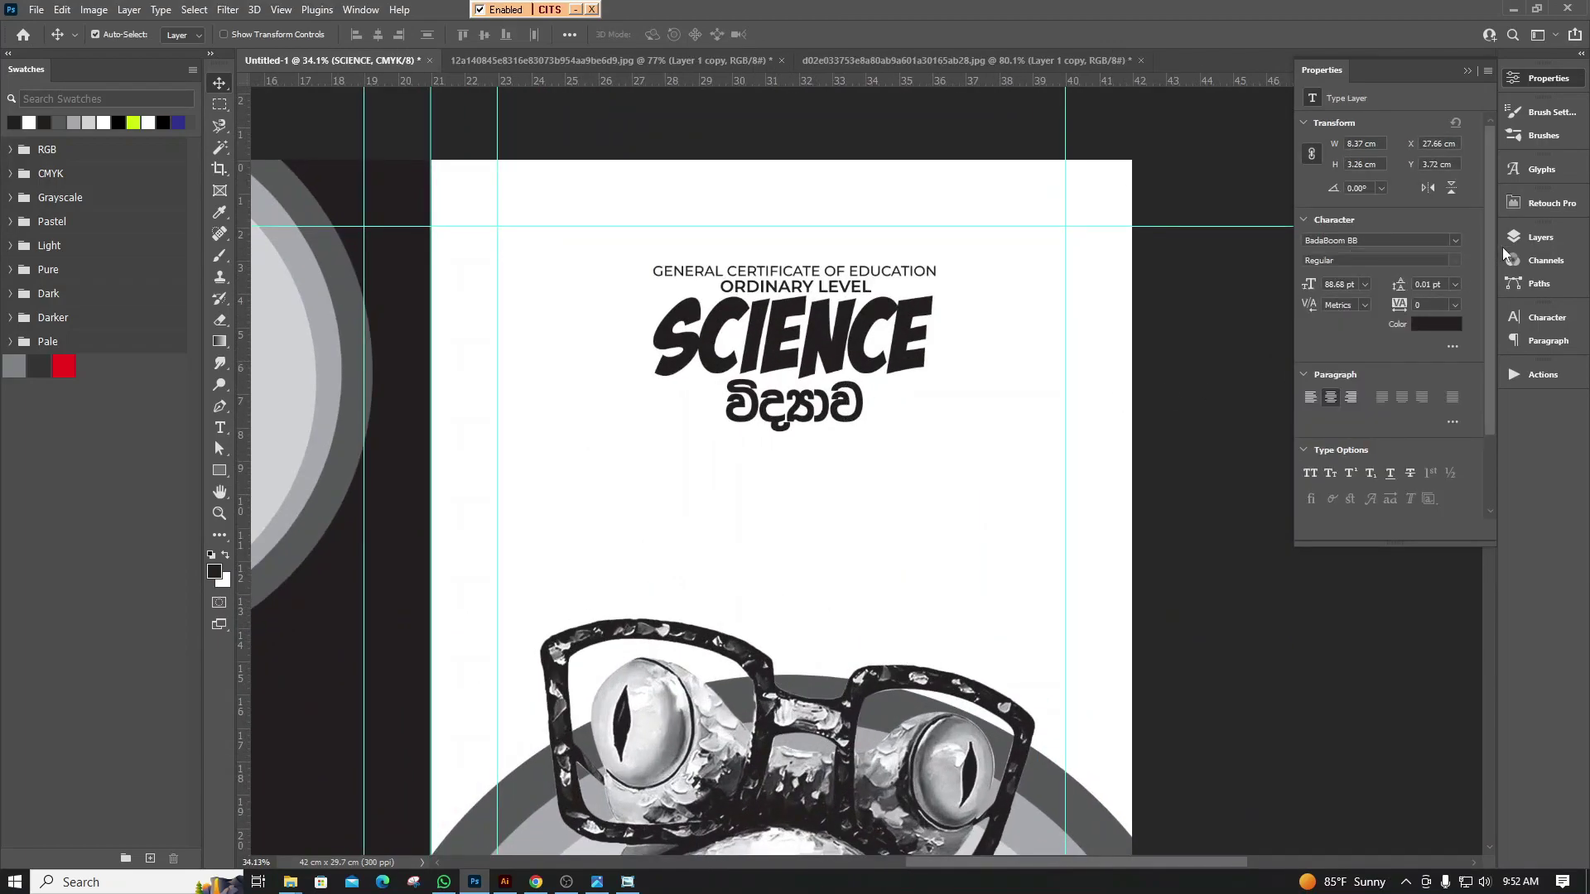
pyautogui.click(1528, 240)
pyautogui.click(1357, 745)
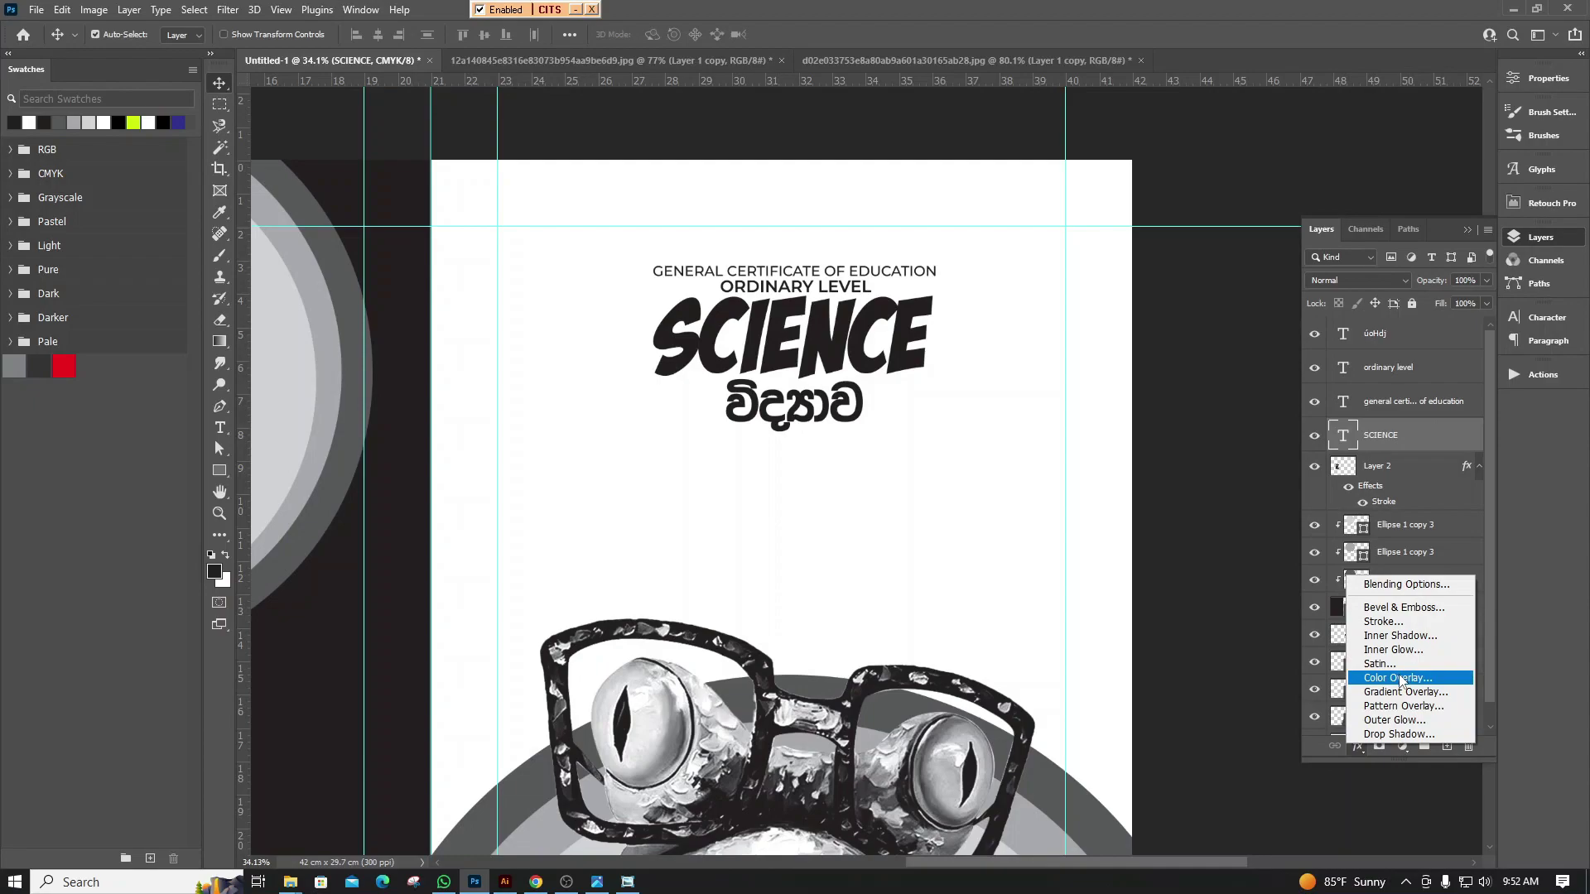
# Add a white Stroke to the SCIENCE title and enable Drop Shadow
pyautogui.click(1401, 621)
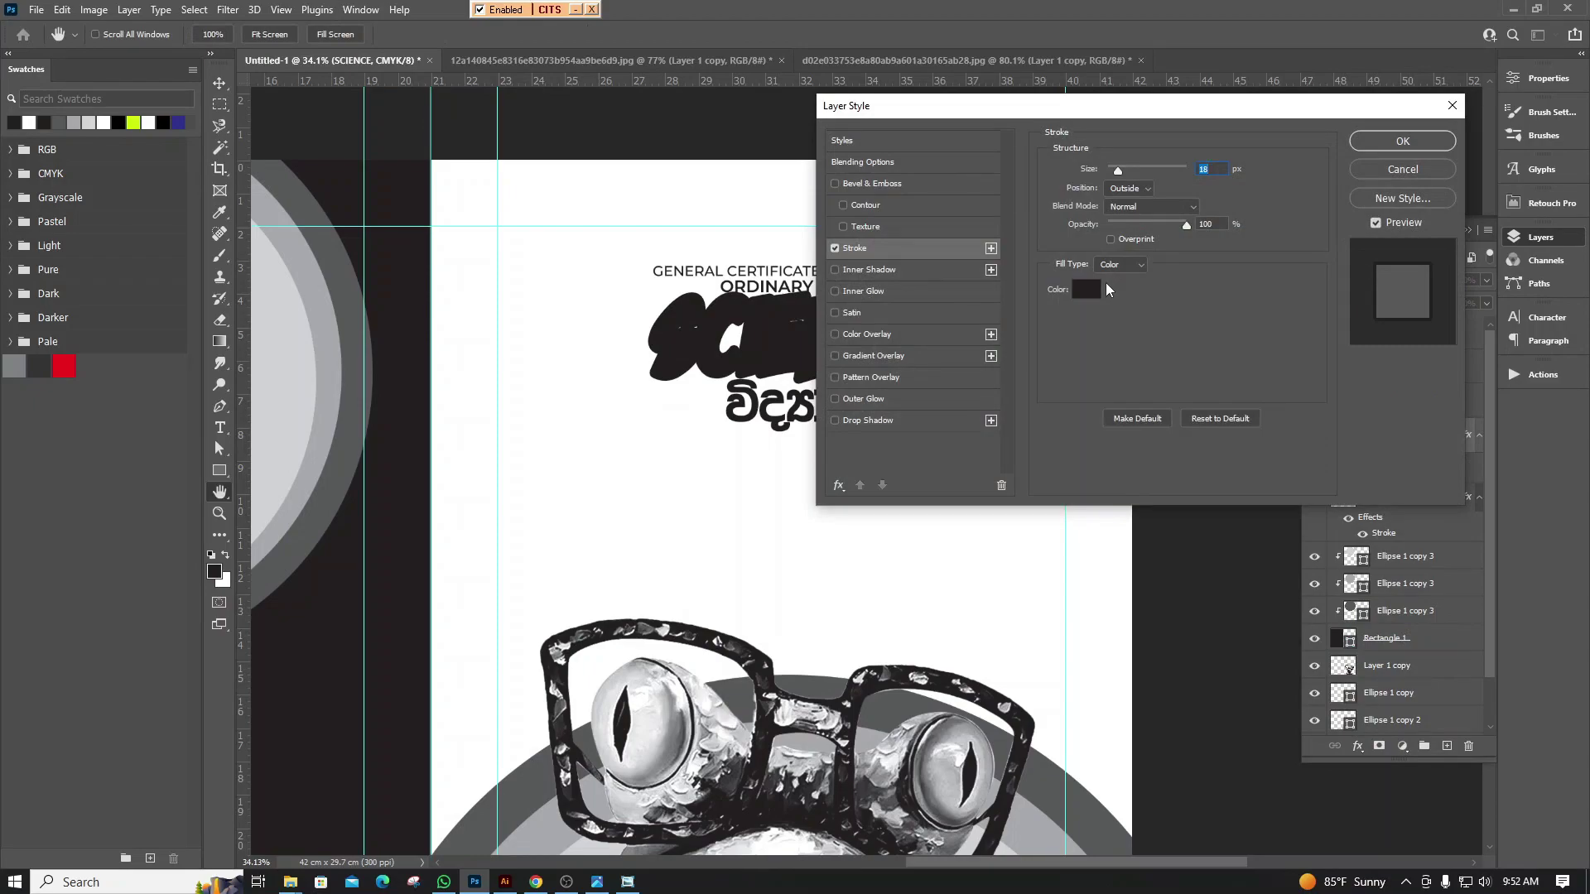
pyautogui.click(1085, 289)
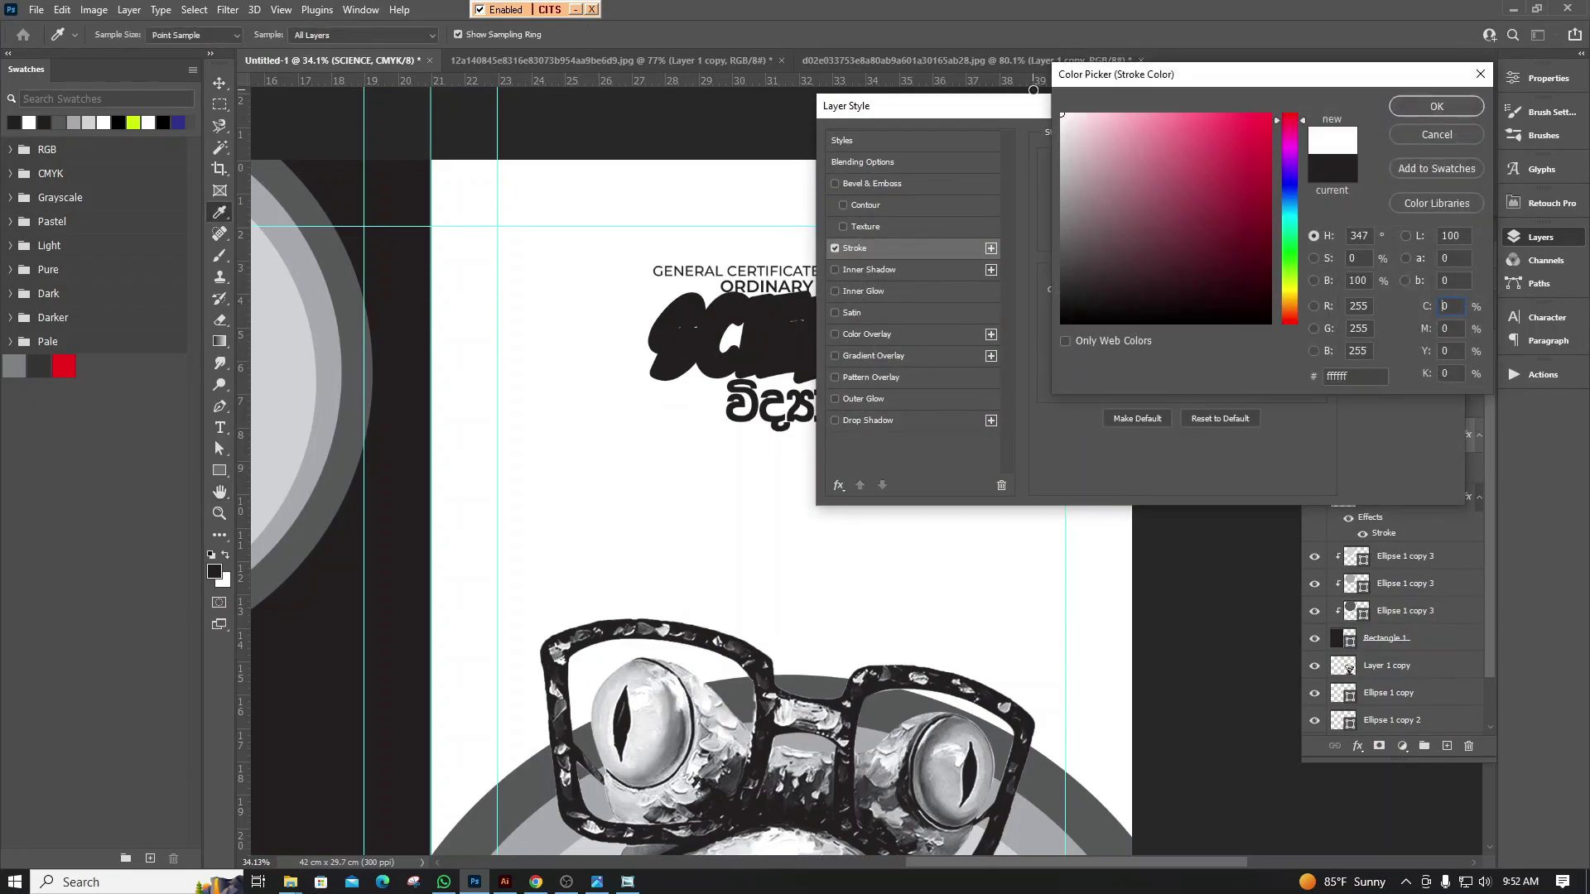
pyautogui.click(1425, 109)
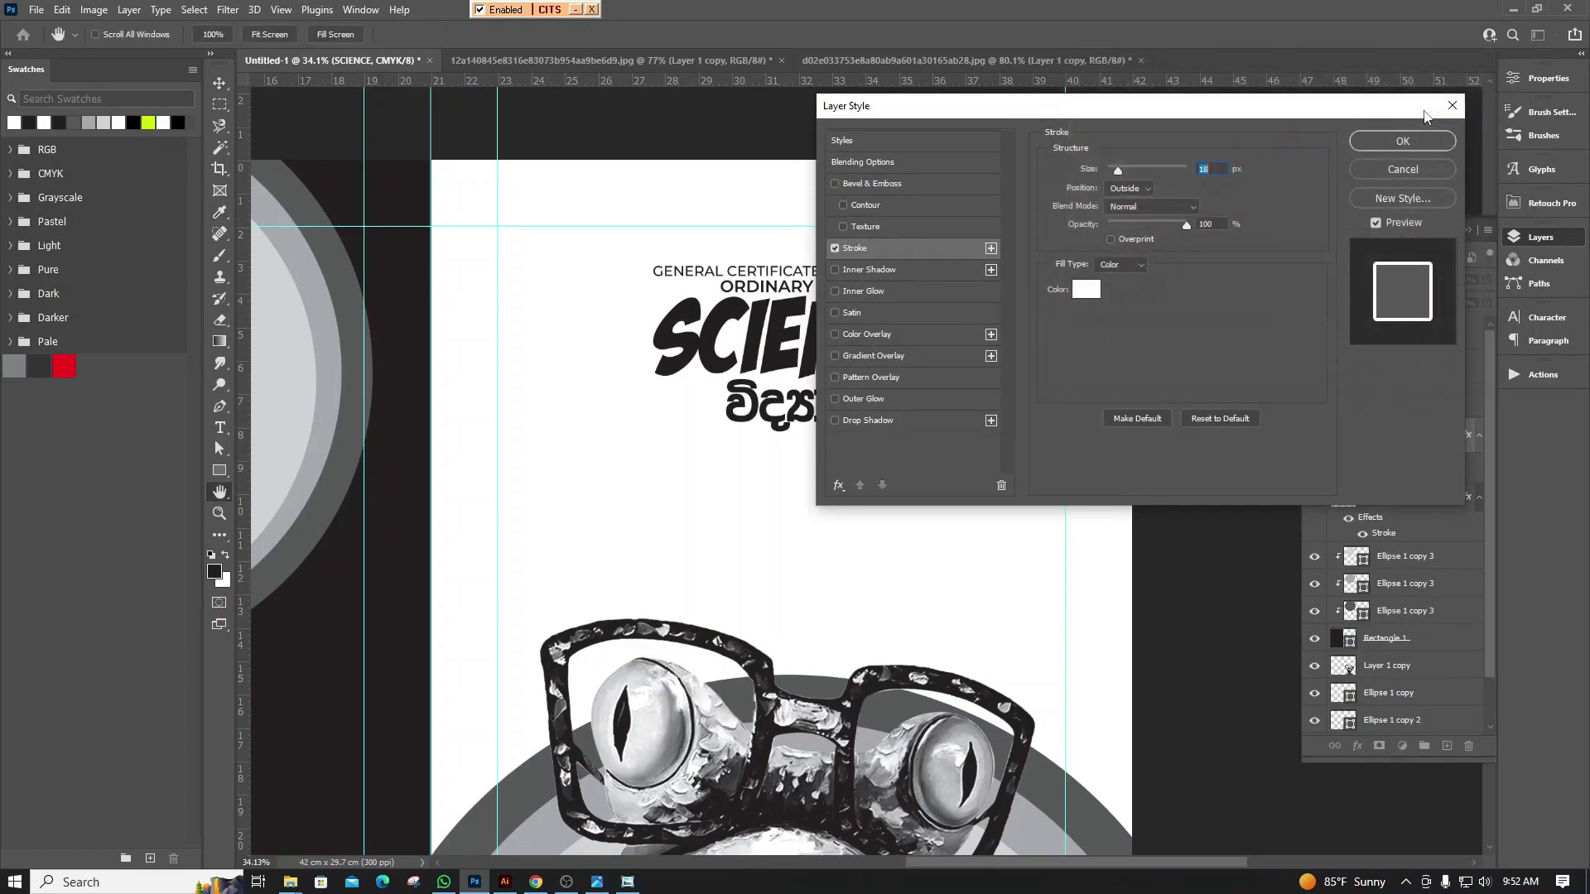
pyautogui.click(898, 427)
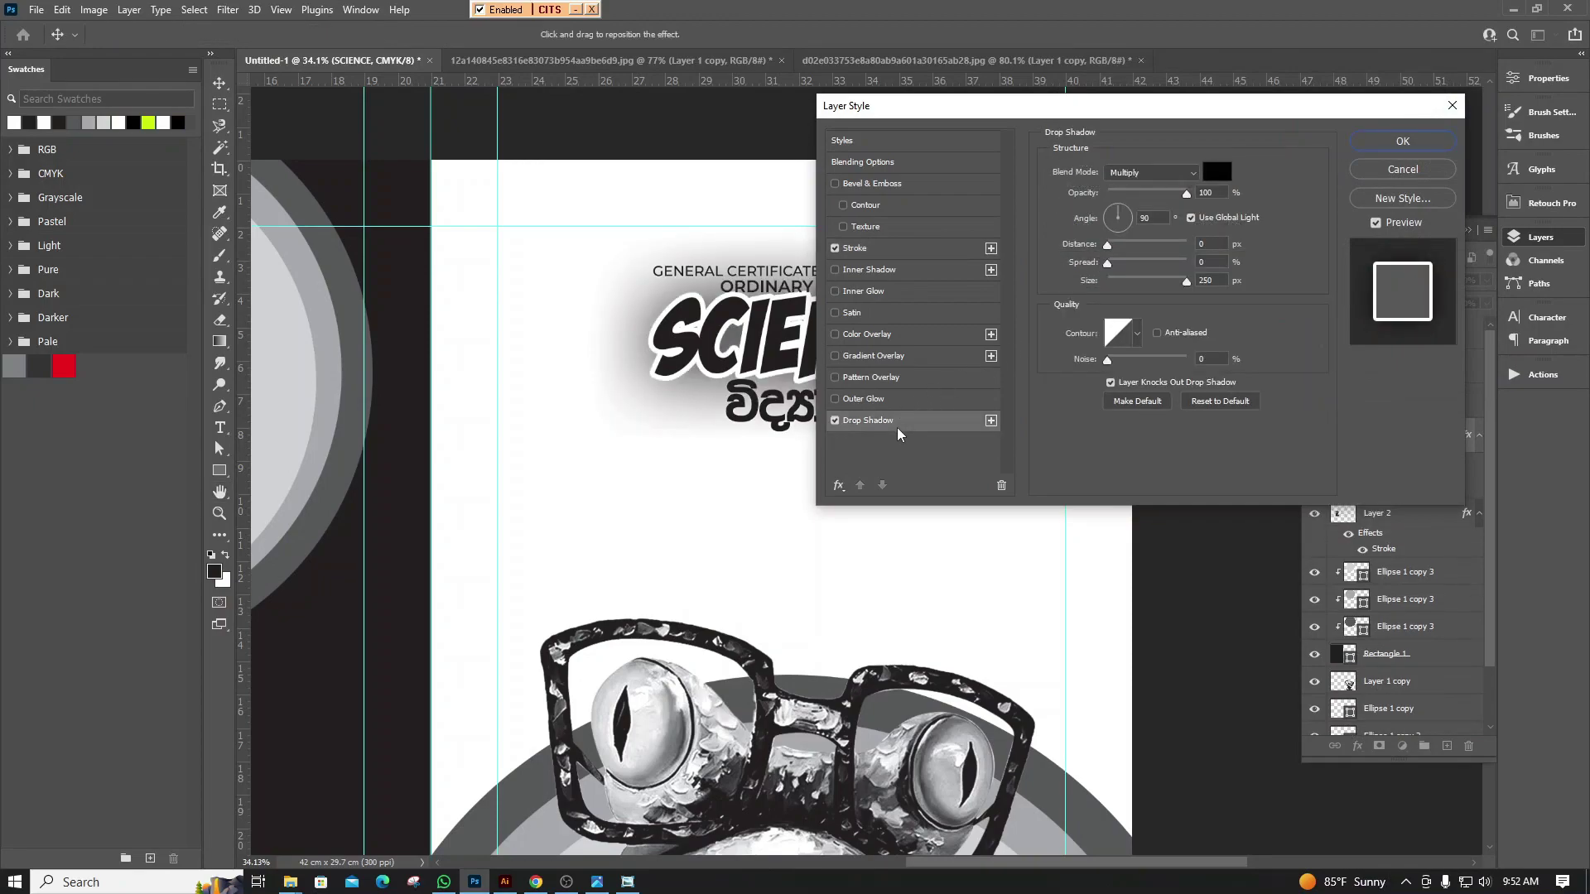
# Set the title's drop shadow to a near-black colour with Normal blend mode
pyautogui.click(1217, 172)
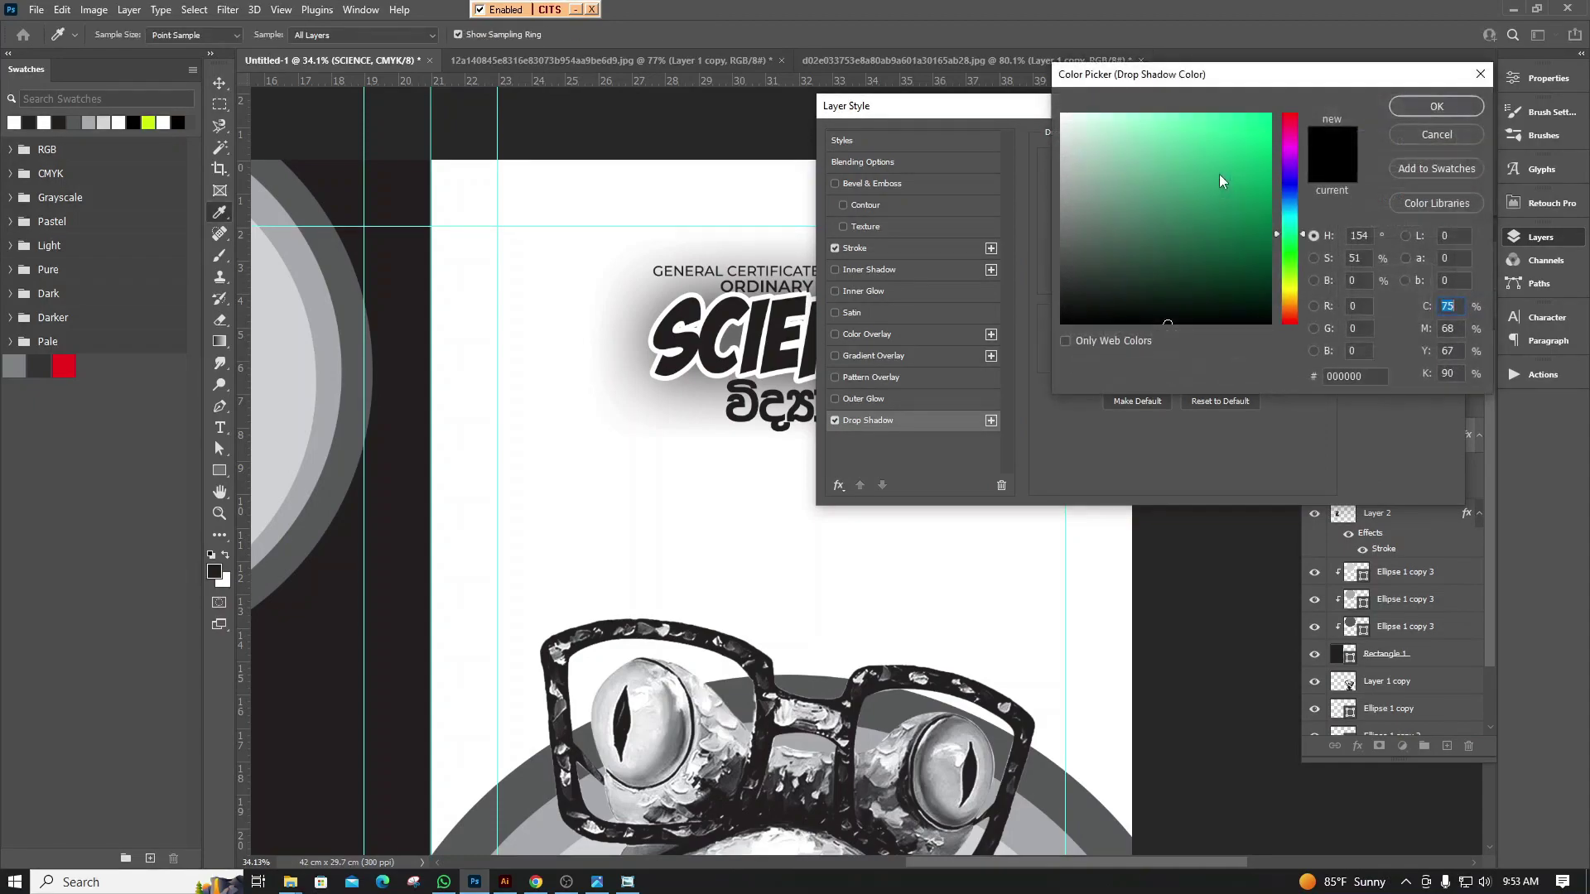
pyautogui.moveTo(1099, 160); pyautogui.dragTo(1062, 114)
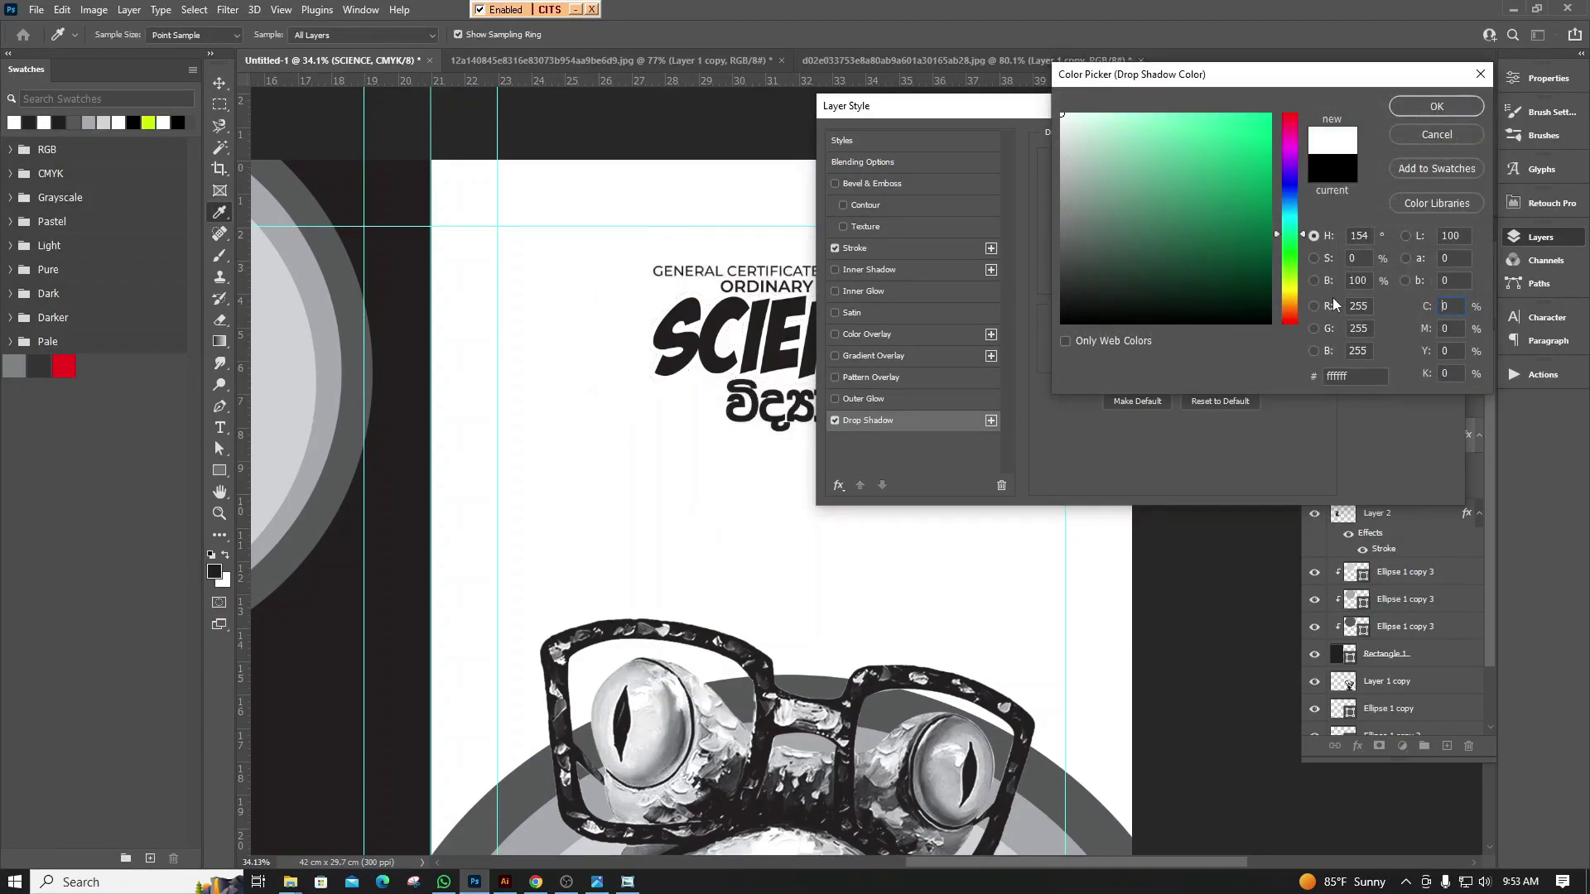
pyautogui.write('100')
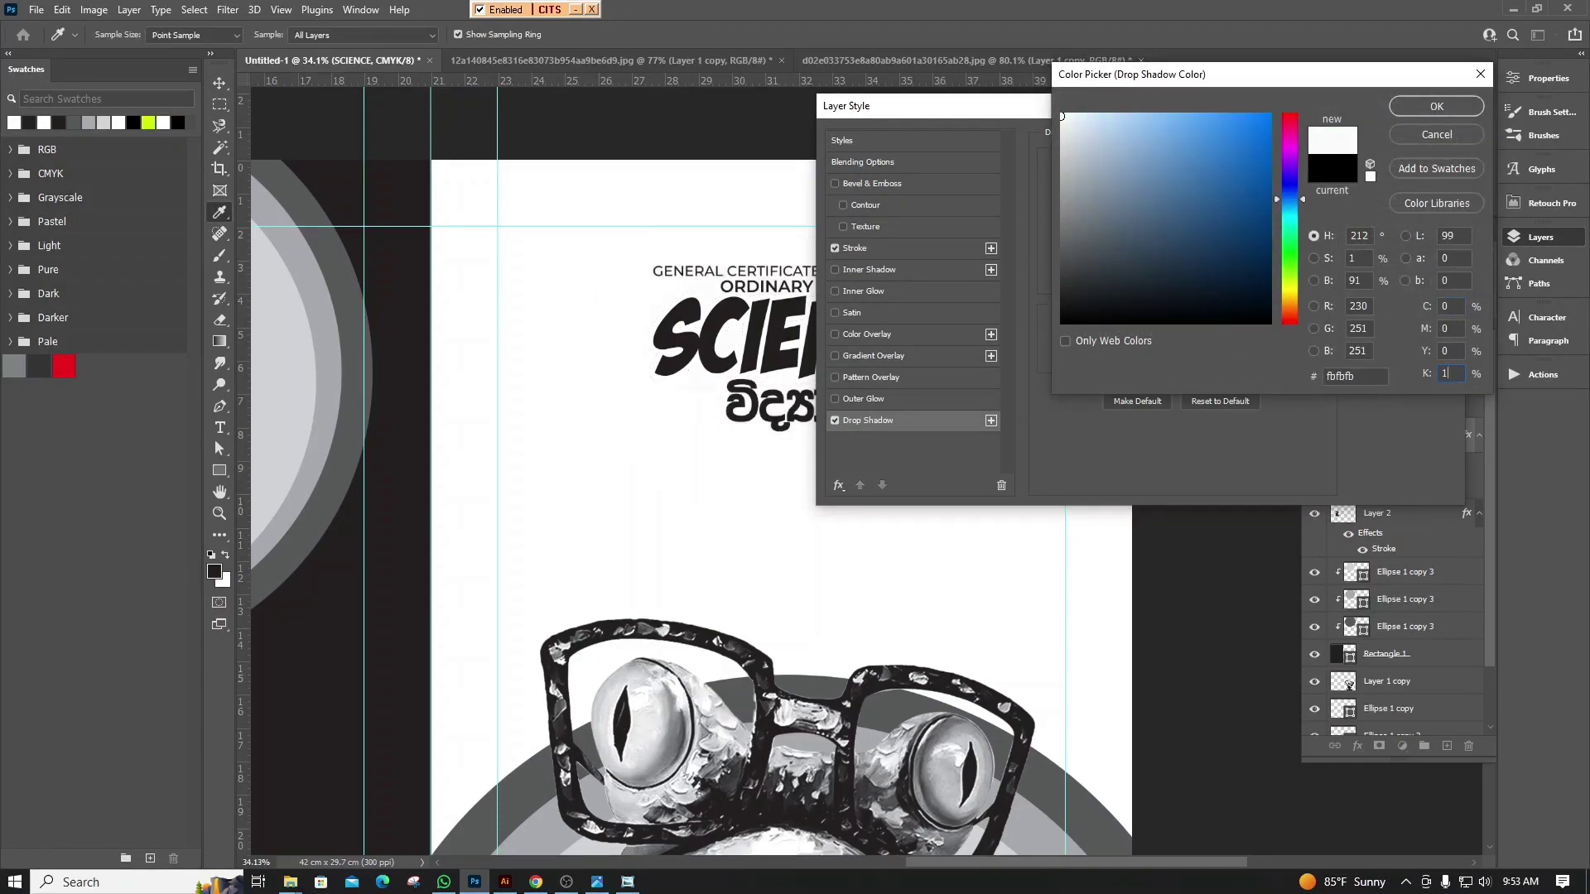
pyautogui.click(1437, 106)
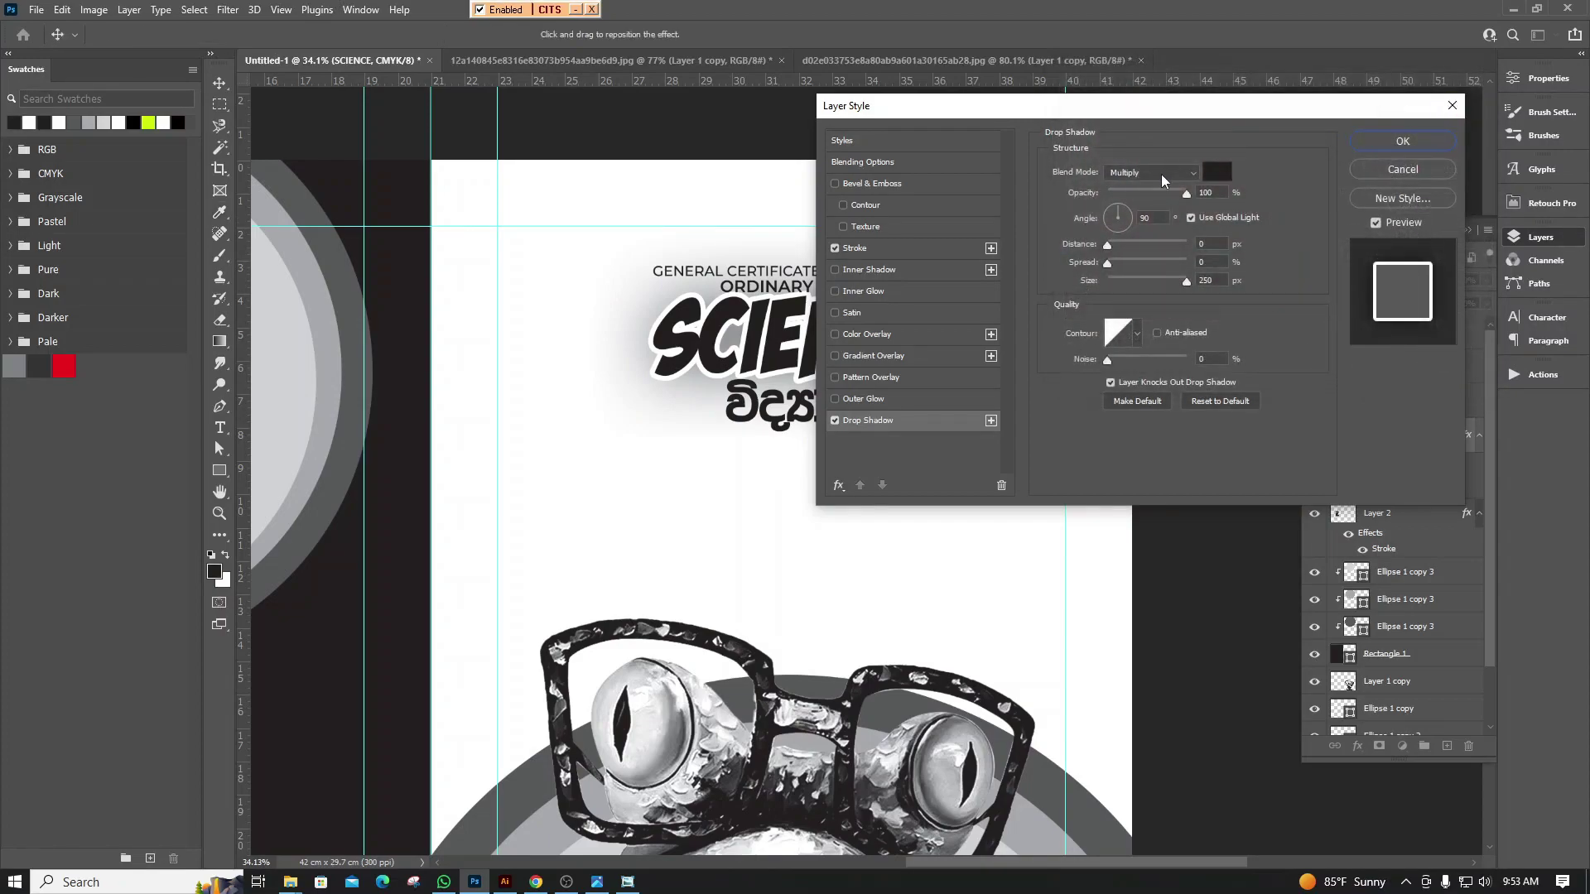
pyautogui.click(1159, 174)
pyautogui.click(1141, 186)
# Give the shadow size 40 px, angle 125° and a distance of about 20 px
pyautogui.moveTo(1180, 280)
pyautogui.mouseDown()
pyautogui.moveTo(1134, 281)
pyautogui.moveTo(1124, 303)
pyautogui.mouseUp()
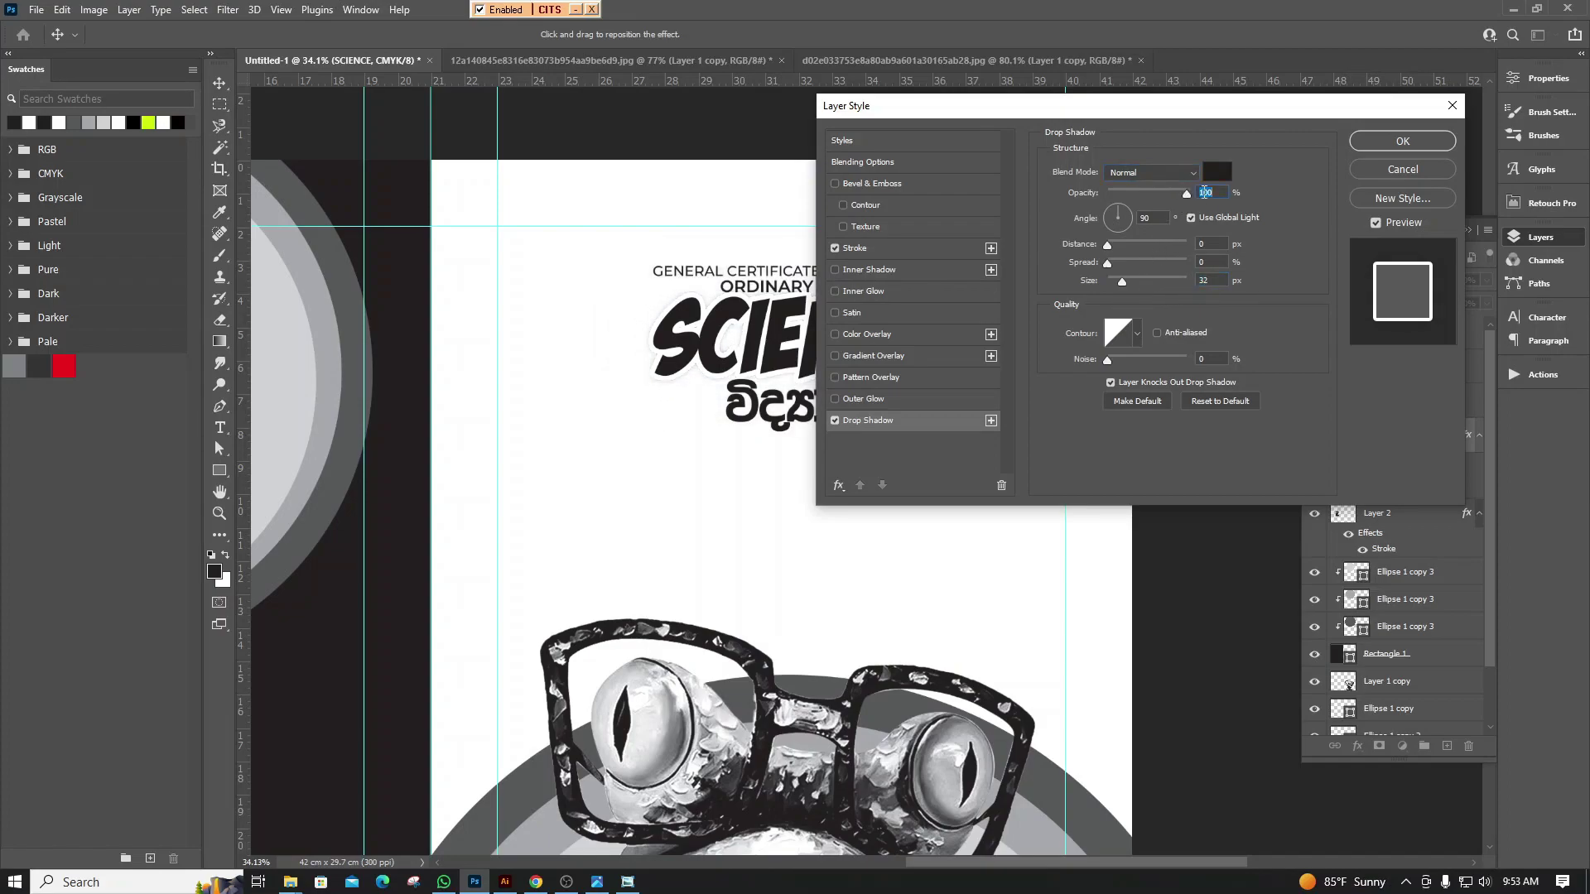
pyautogui.moveTo(1122, 281); pyautogui.dragTo(1125, 282)
pyautogui.click(1114, 214)
pyautogui.press('Up')
pyautogui.press('Up')
pyautogui.press('Up')
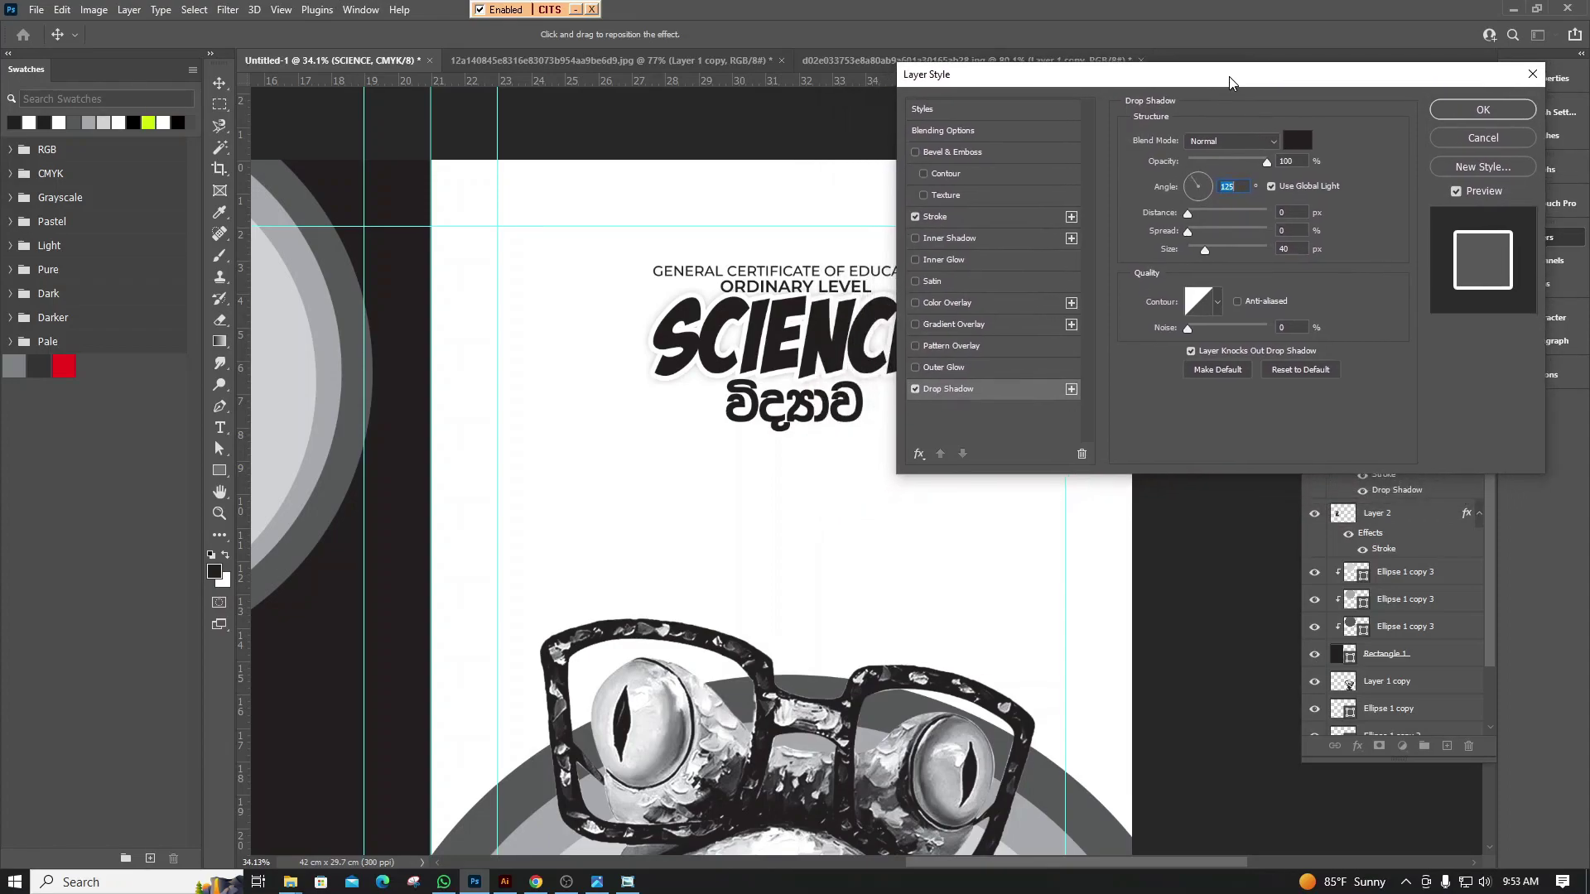
pyautogui.moveTo(1149, 114); pyautogui.dragTo(1213, 94)
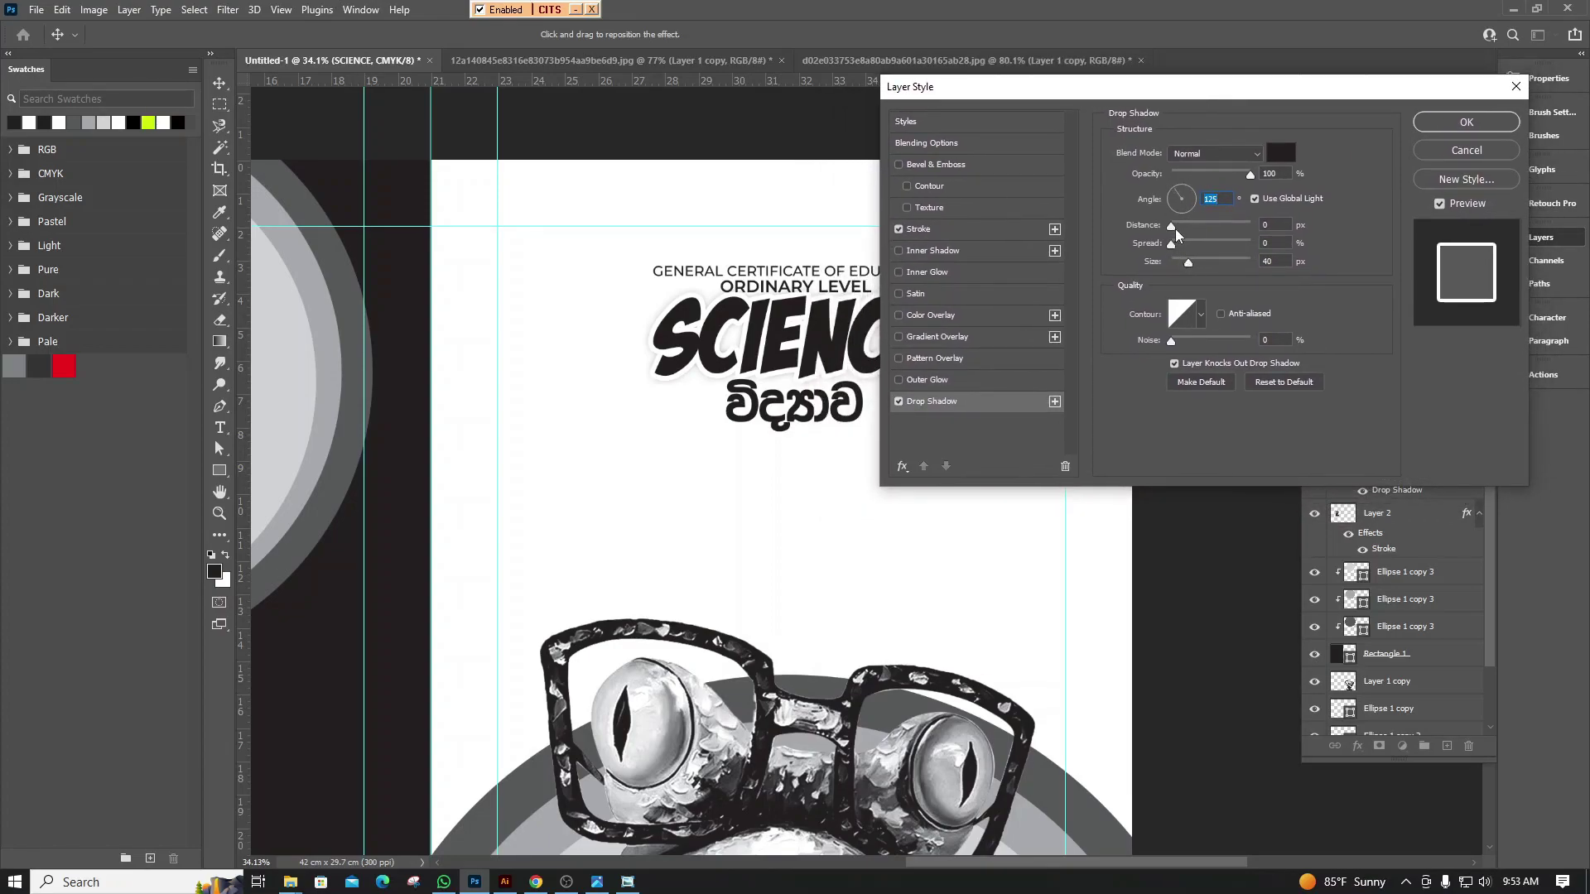
pyautogui.moveTo(1170, 227)
pyautogui.mouseDown()
pyautogui.moveTo(1187, 226)
pyautogui.moveTo(1178, 265)
pyautogui.moveTo(1191, 225)
pyautogui.moveTo(1184, 265)
pyautogui.mouseUp()
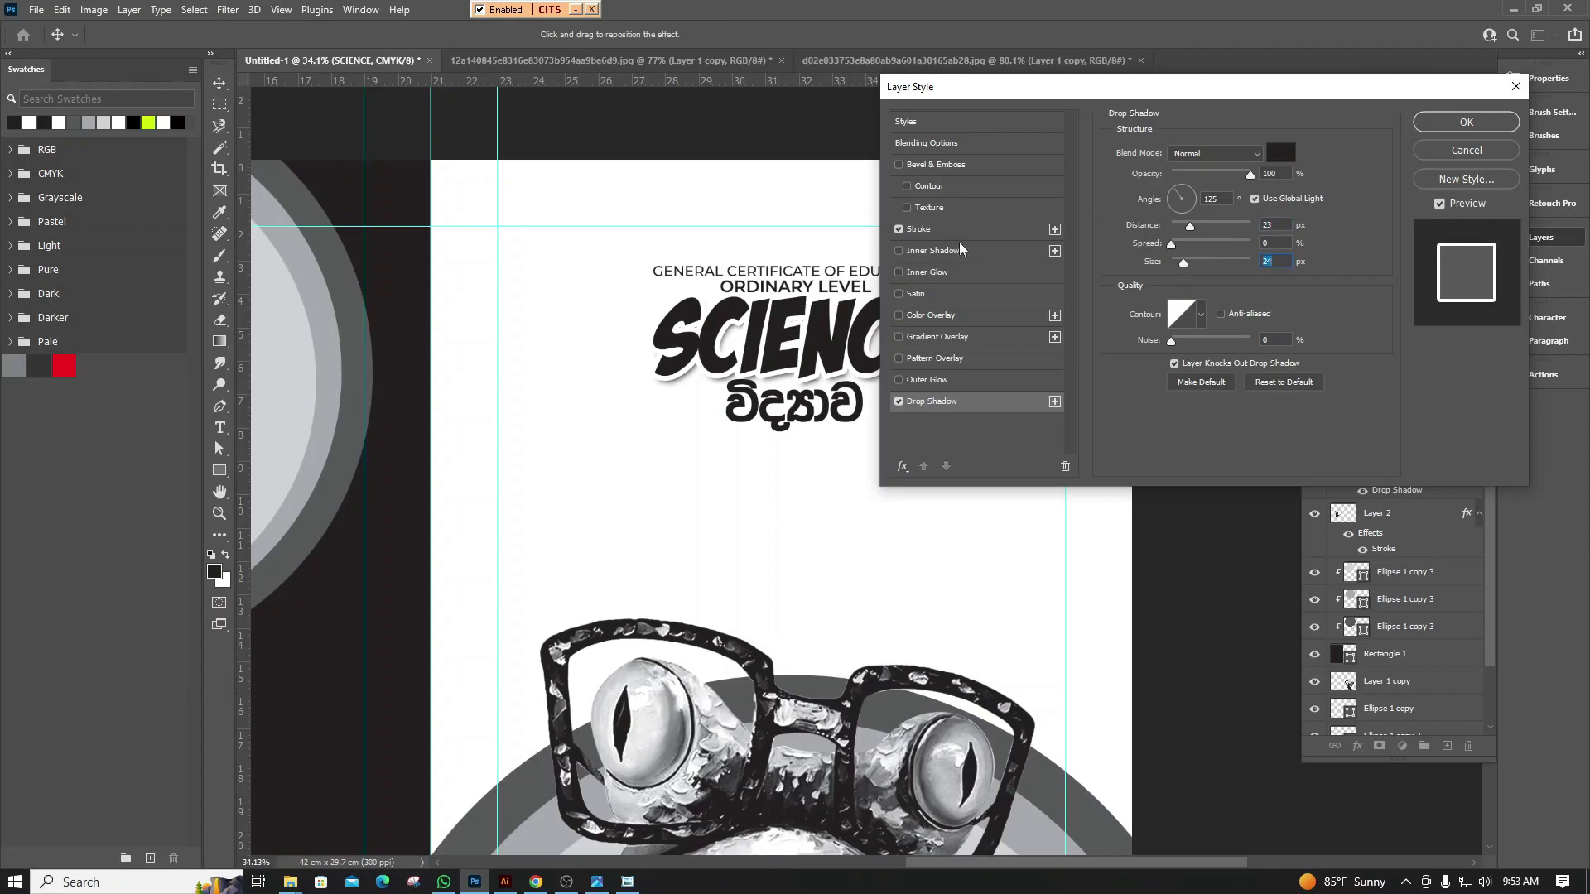
# Thin the white outline to 13 px and apply the layer style
pyautogui.click(979, 229)
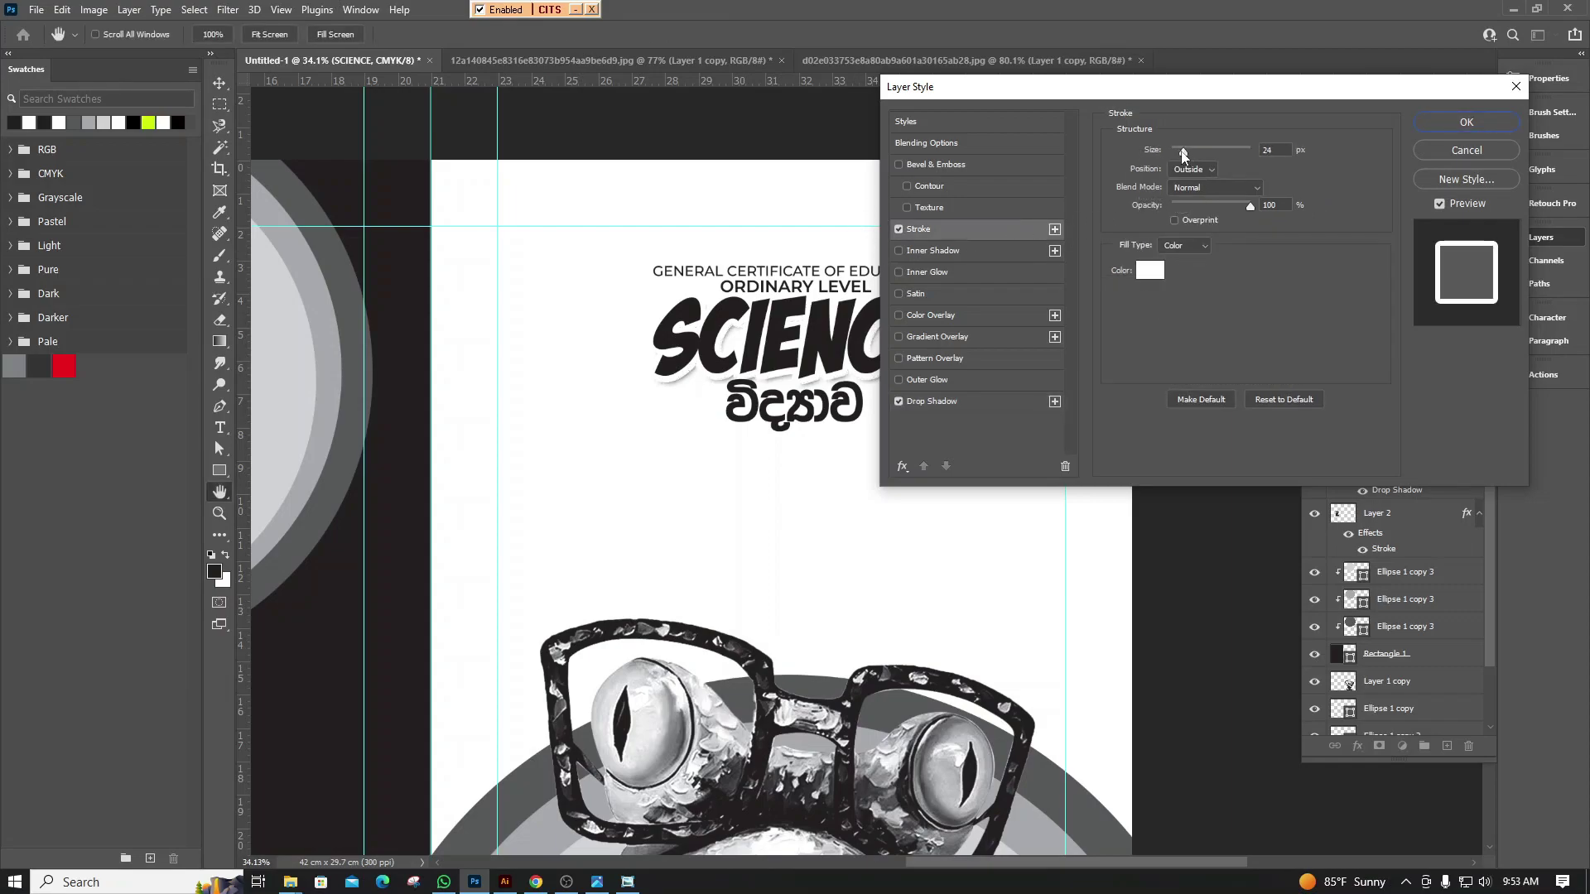
pyautogui.moveTo(1182, 150); pyautogui.dragTo(1179, 151)
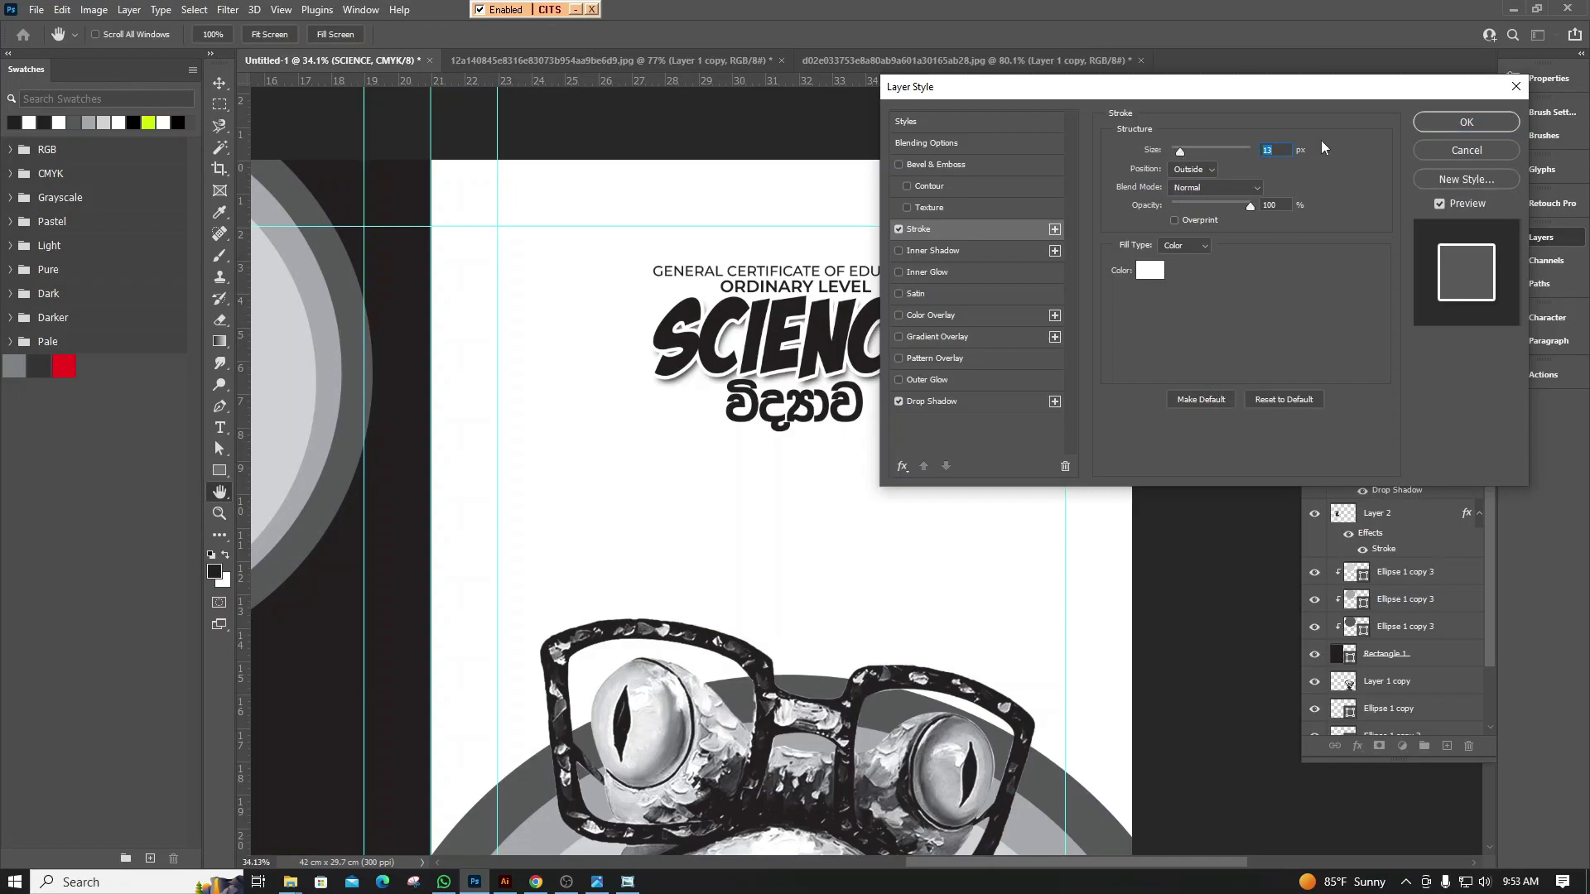
pyautogui.click(1444, 130)
# Nudge the Sinhala title slightly into place
pyautogui.scroll(3, 833, 416)
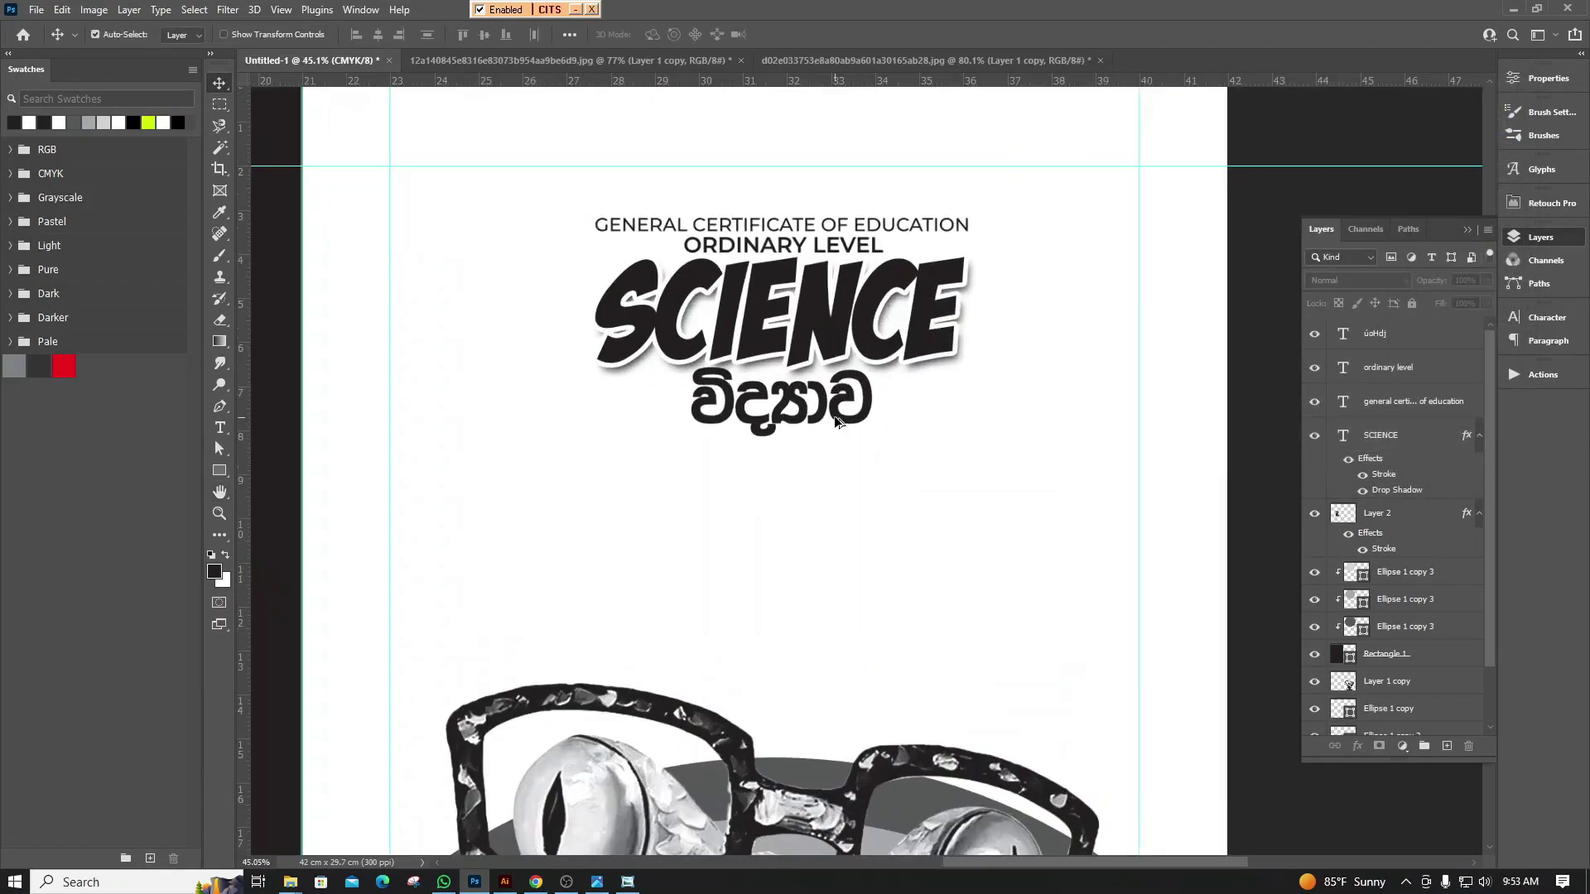
pyautogui.moveTo(833, 415); pyautogui.dragTo(846, 428)
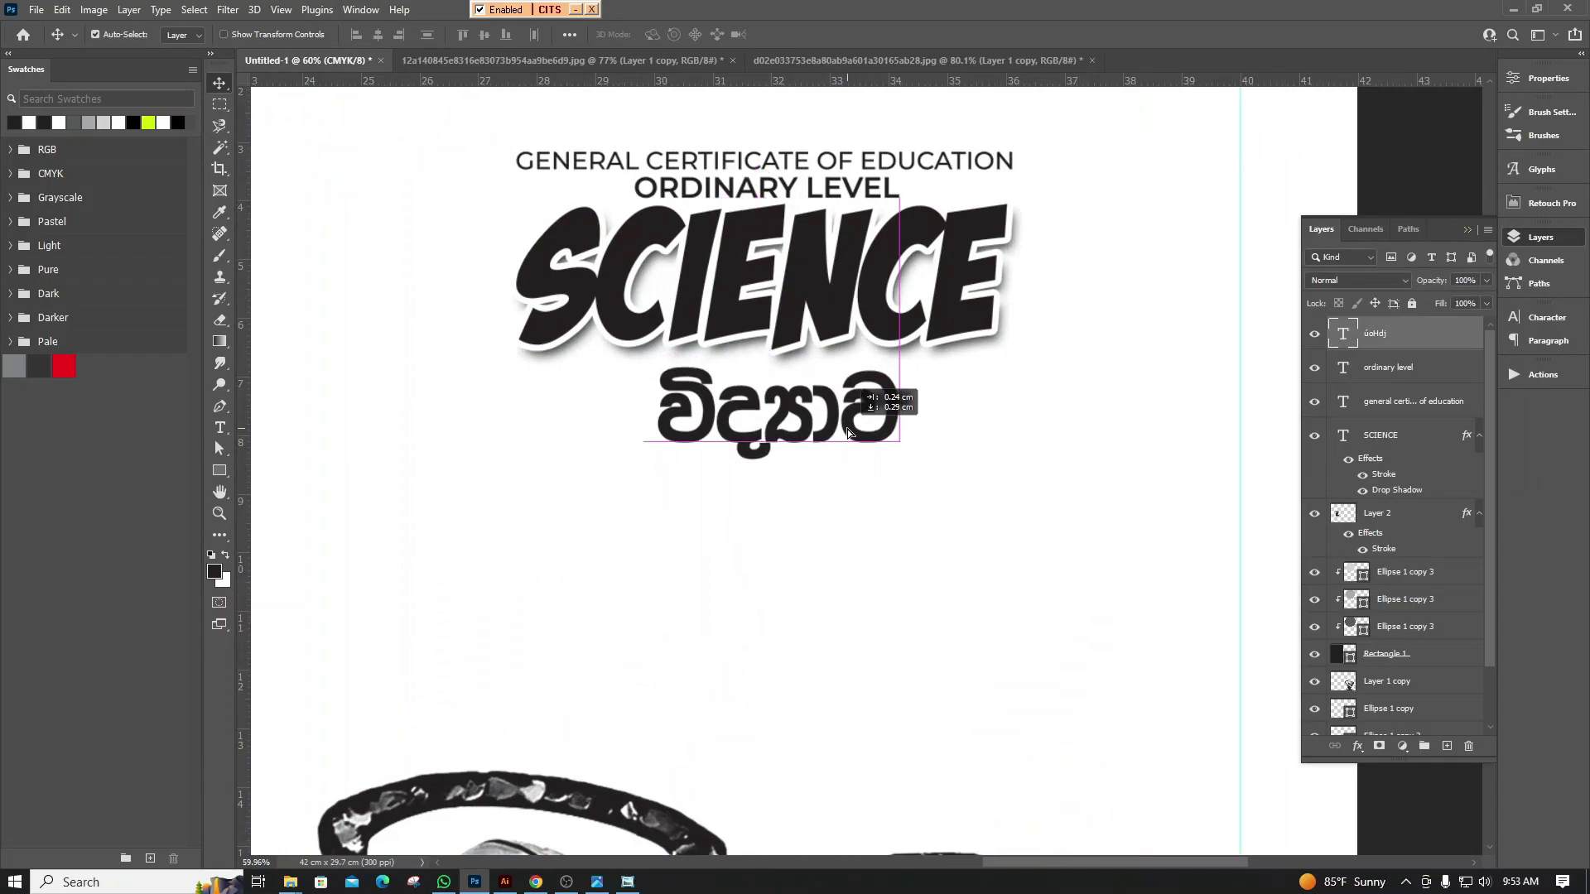
pyautogui.click(838, 286)
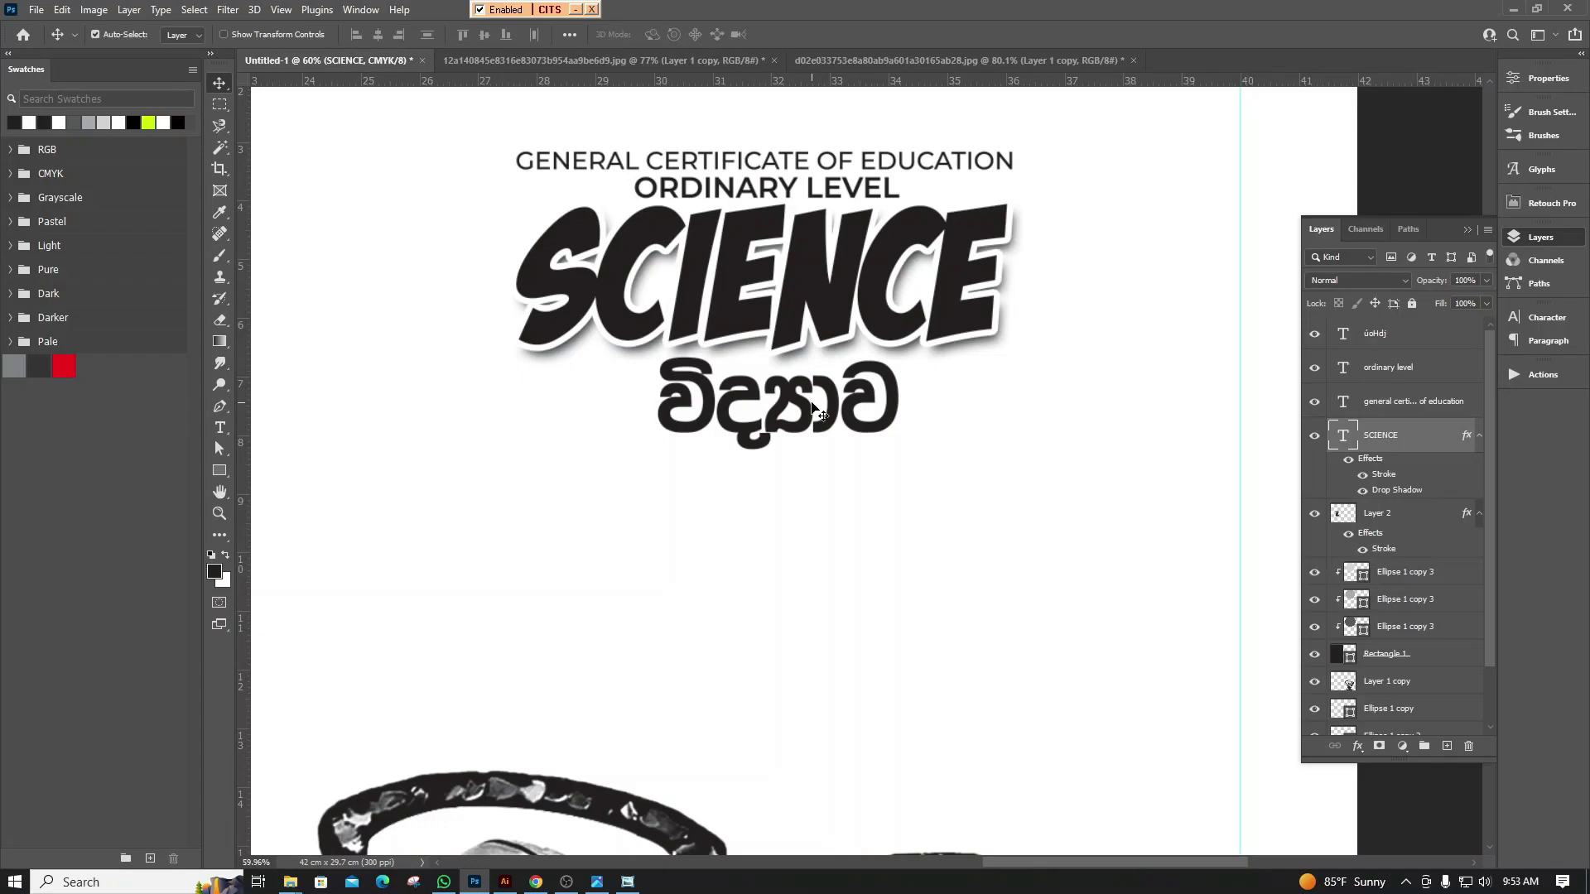
pyautogui.moveTo(812, 403); pyautogui.dragTo(821, 418)
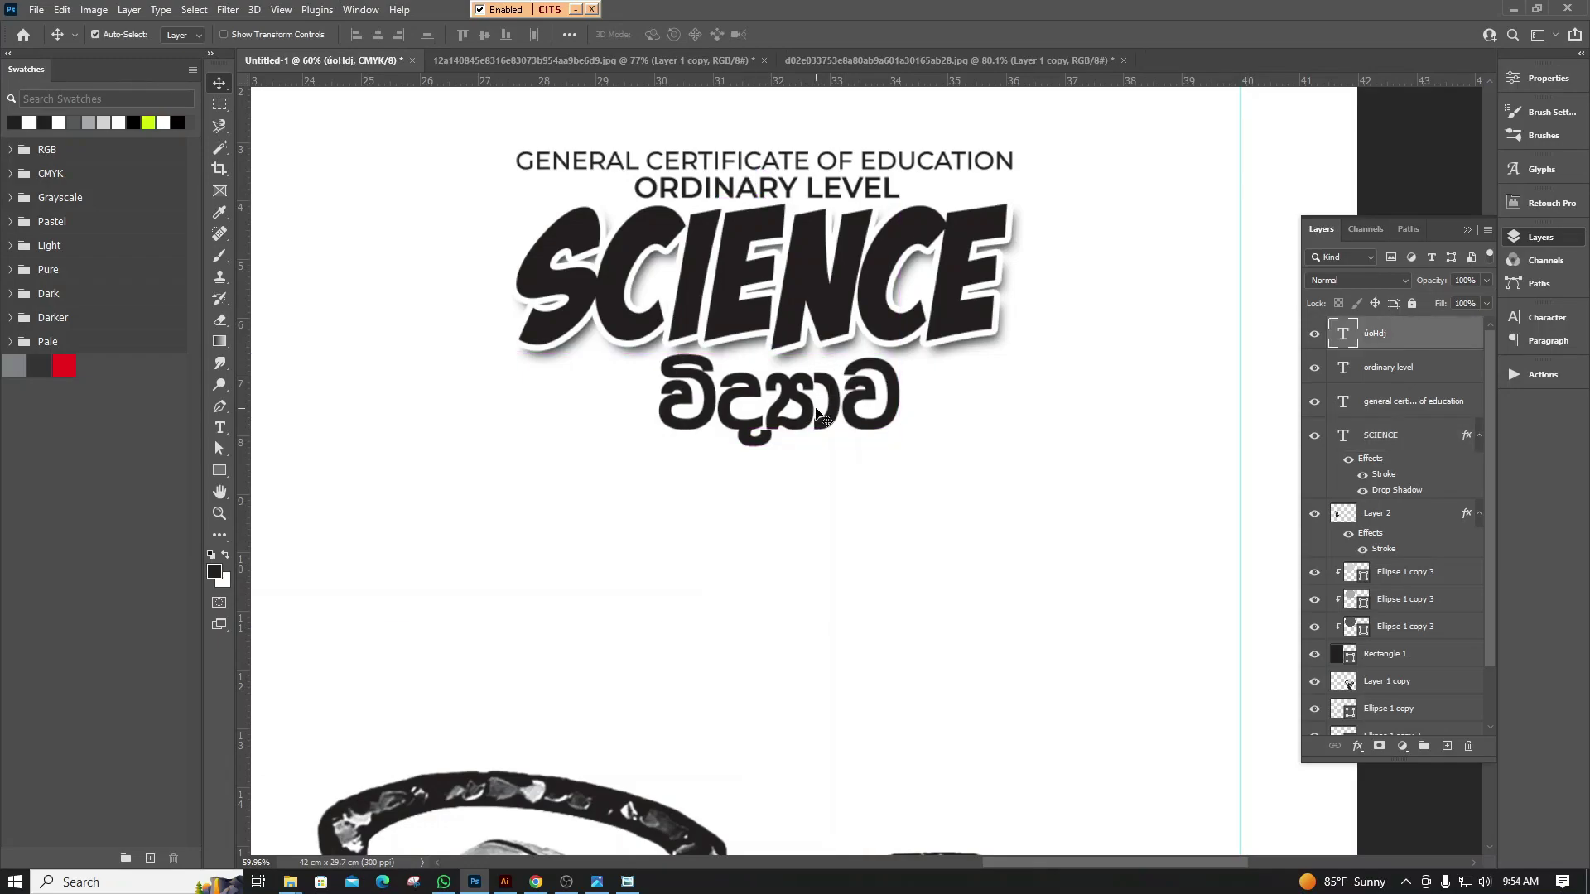
# Move the top two title lines up slightly above SCIENCE
pyautogui.scroll(-3, 822, 418)
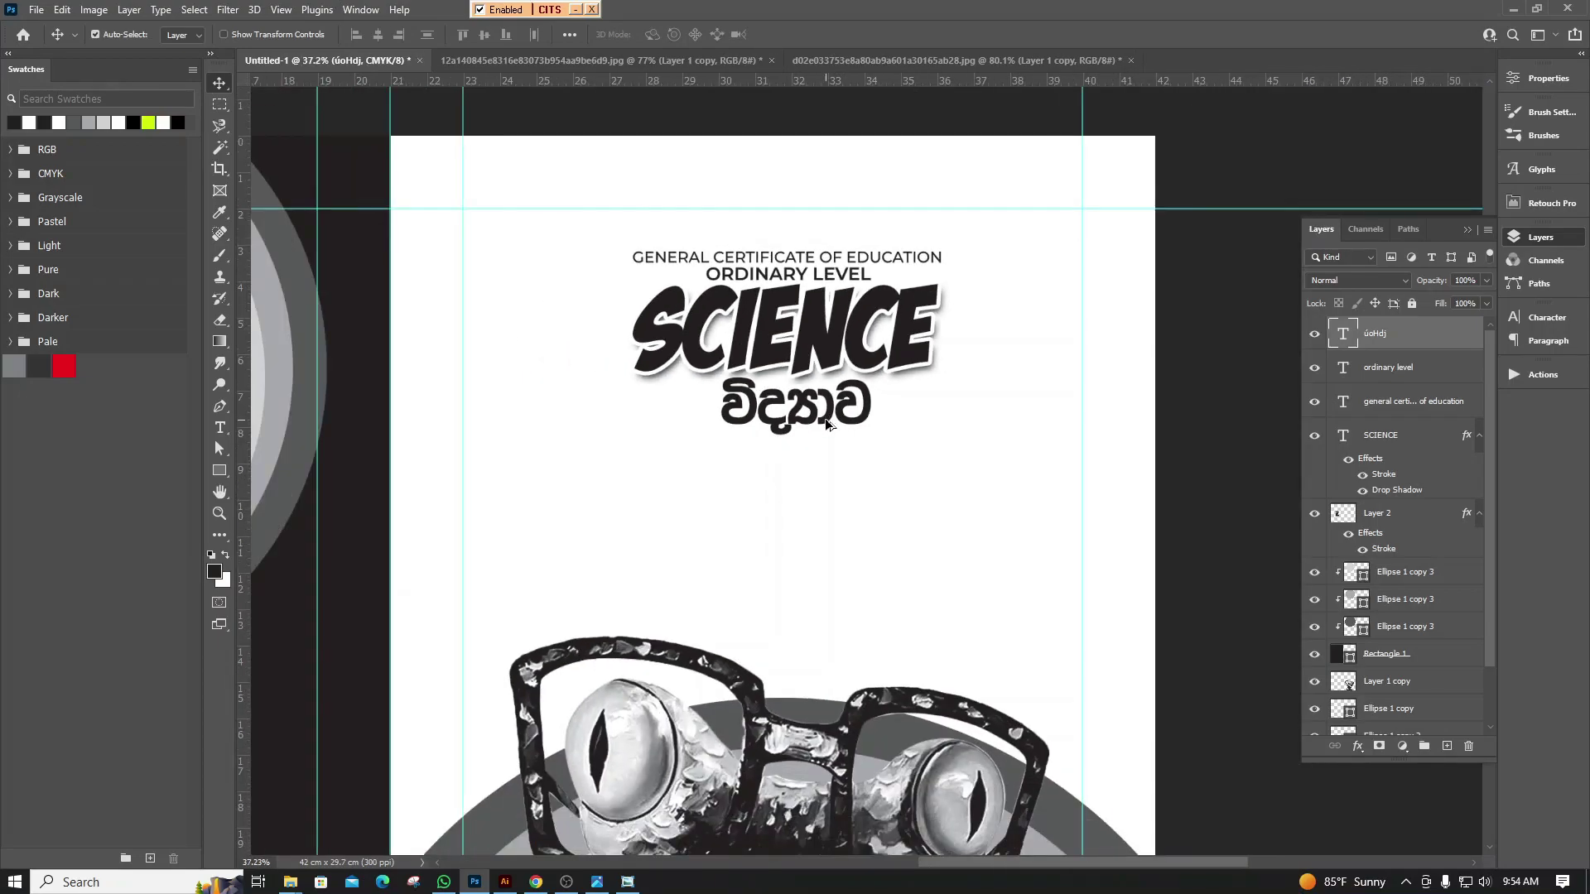
pyautogui.click(843, 257)
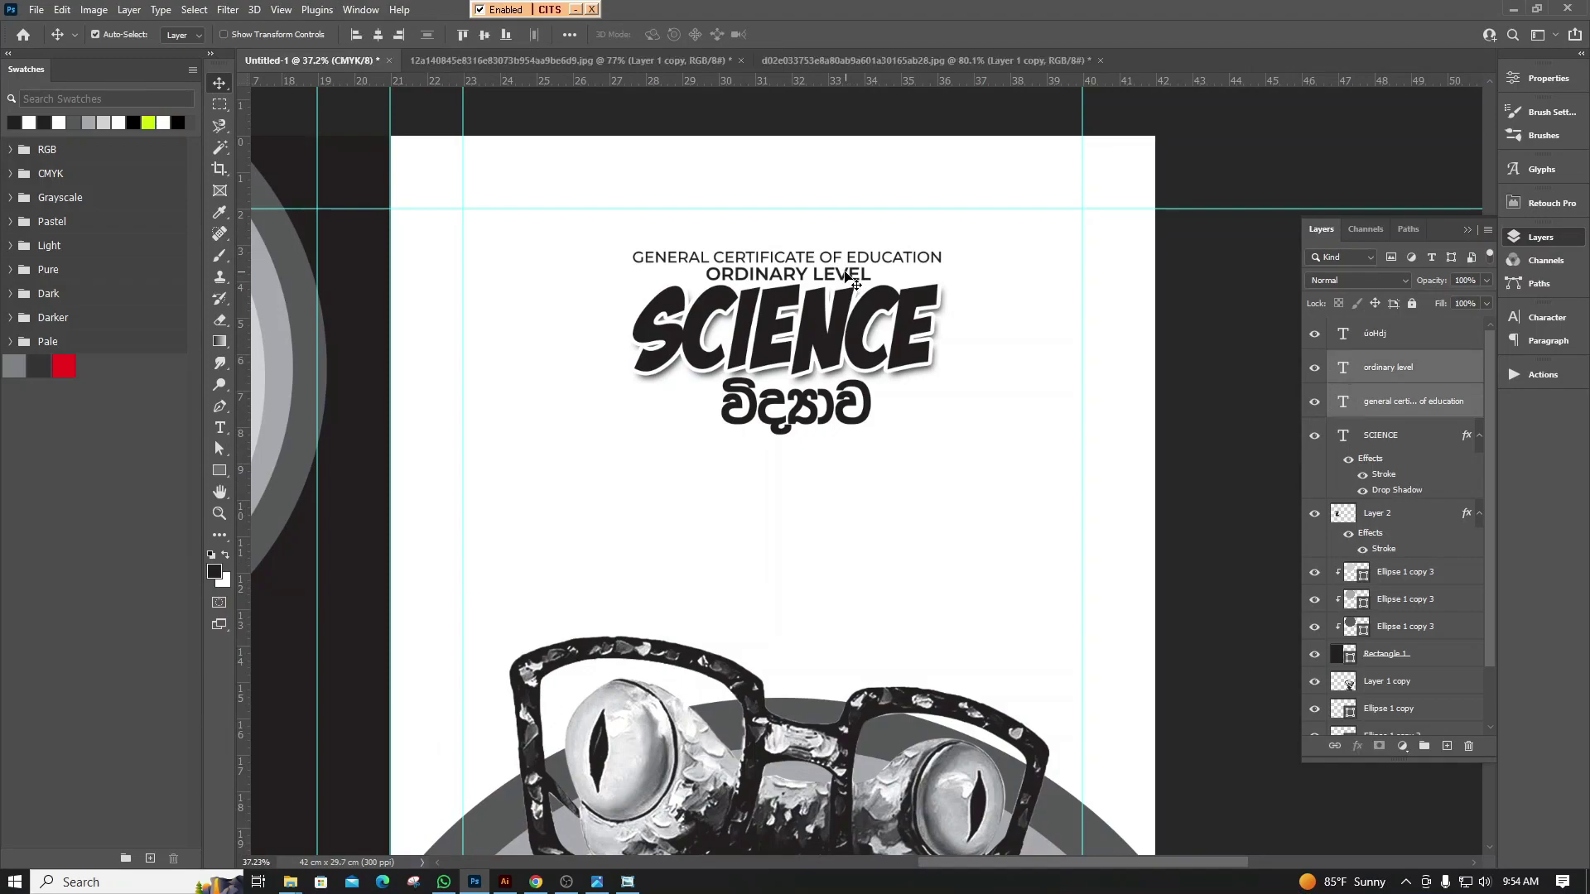
pyautogui.moveTo(846, 278); pyautogui.dragTo(846, 268)
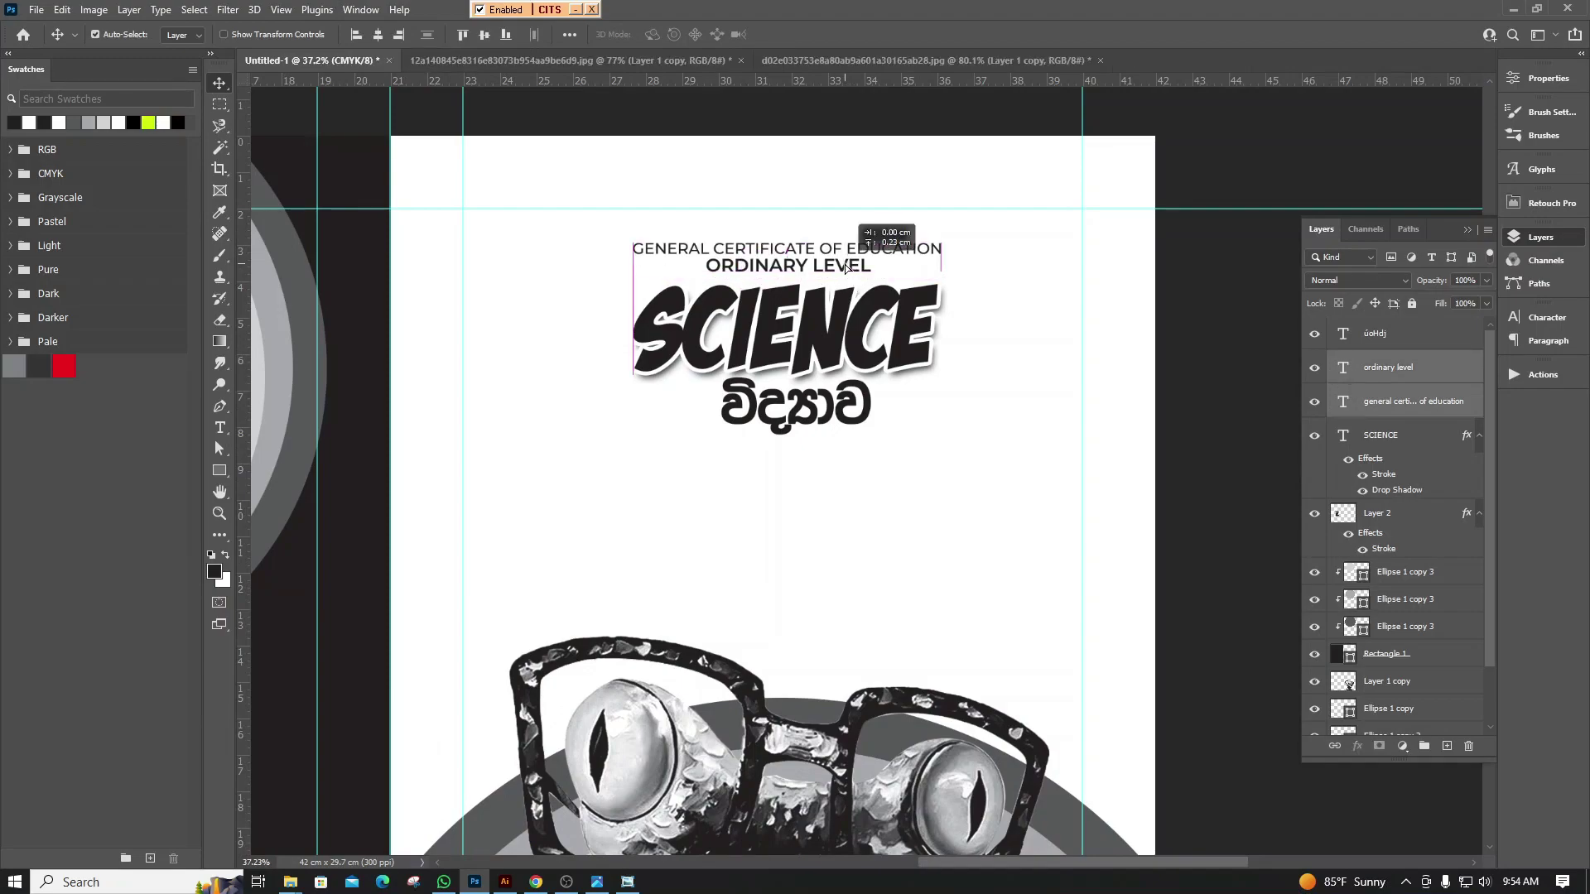
pyautogui.click(981, 441)
# Select all four title lines and shift the whole block slightly left
pyautogui.scroll(-3, 708, 348)
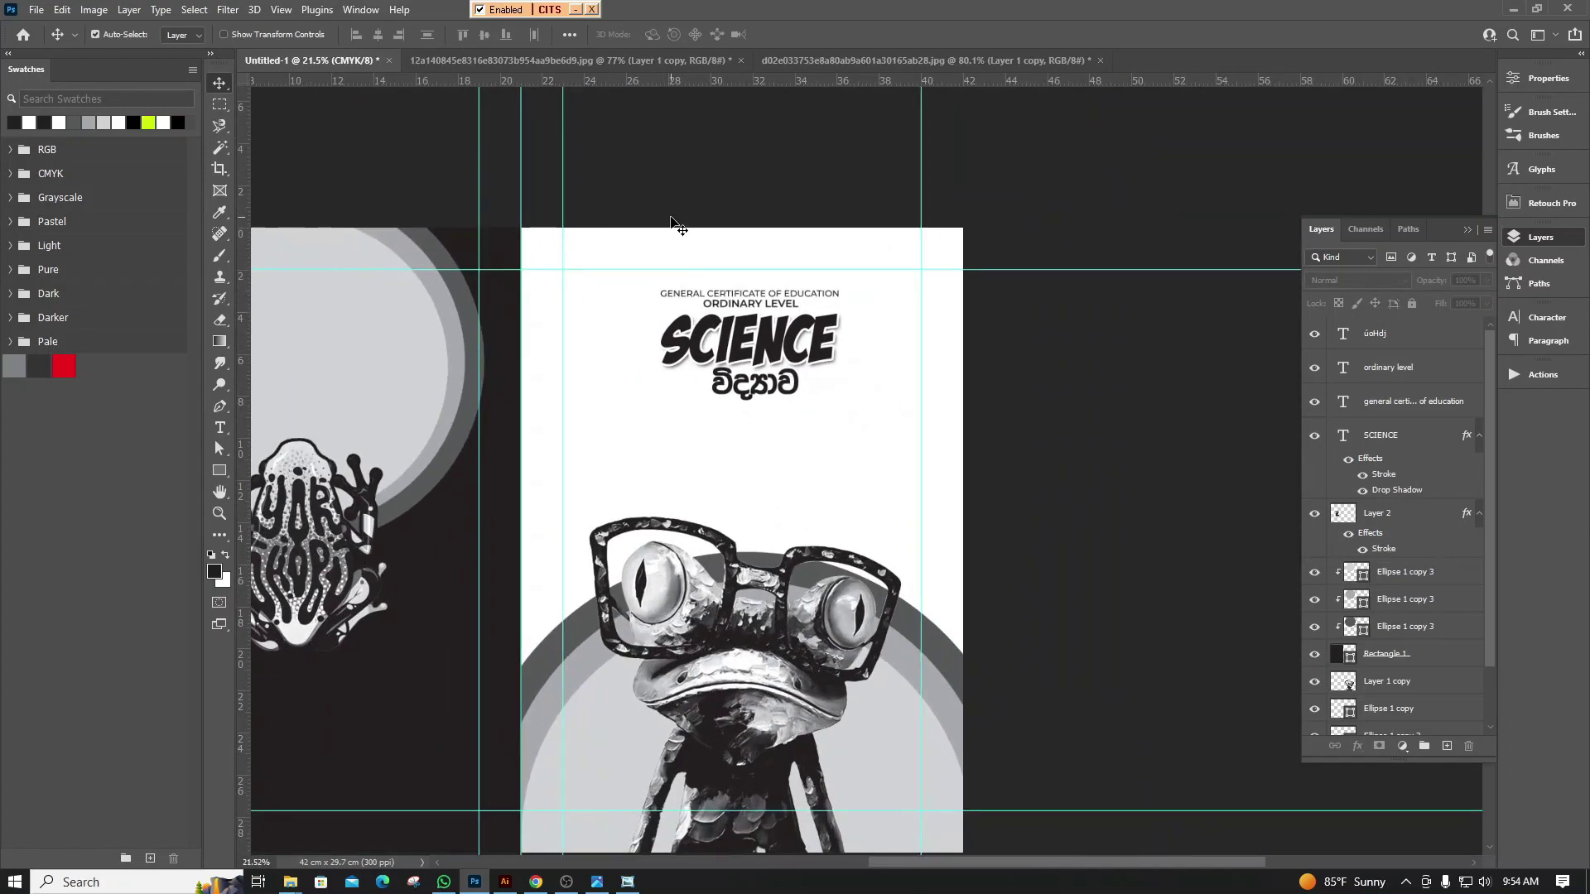
pyautogui.moveTo(673, 234); pyautogui.dragTo(884, 356)
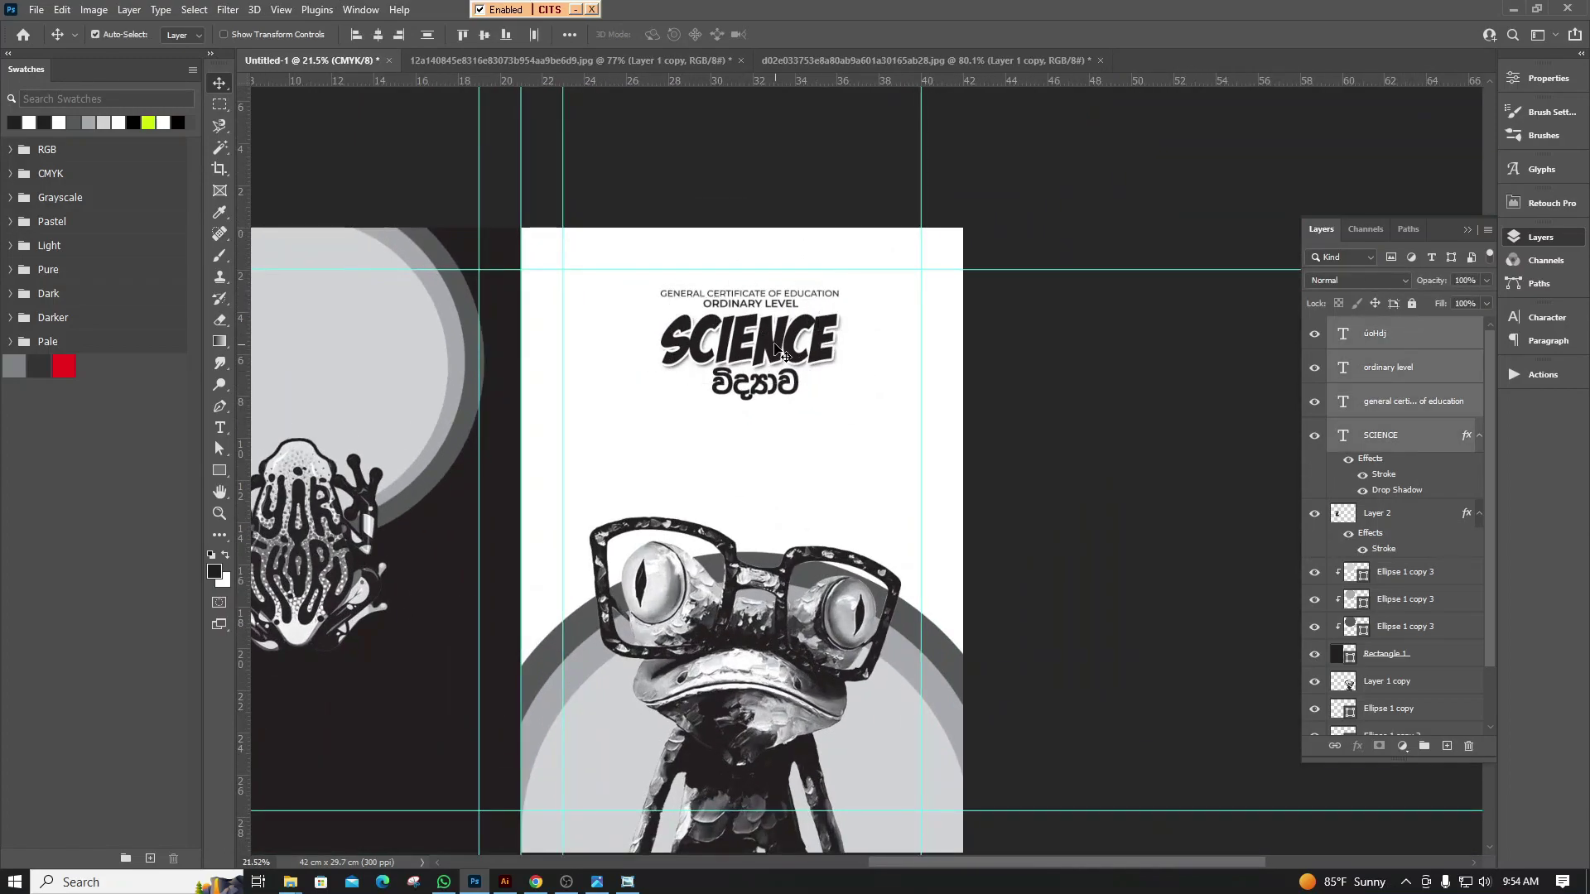
pyautogui.moveTo(780, 348); pyautogui.dragTo(776, 348)
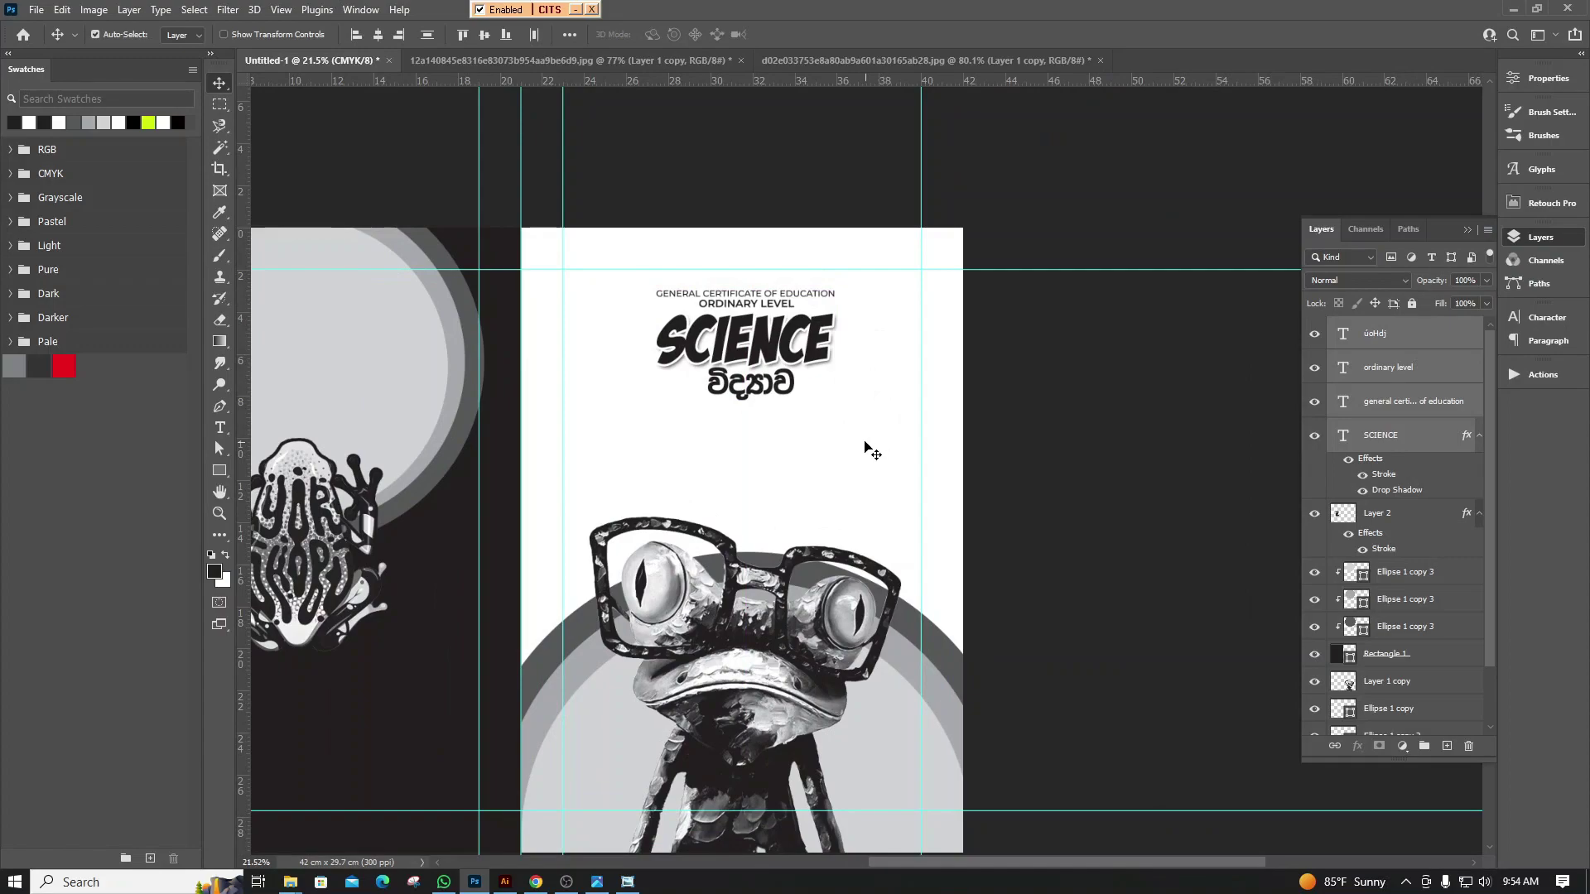
pyautogui.scroll(2, 779, 441)
# Replace the duplicated Sinhala text with the first line of the author's name
pyautogui.scroll(-1, 779, 441)
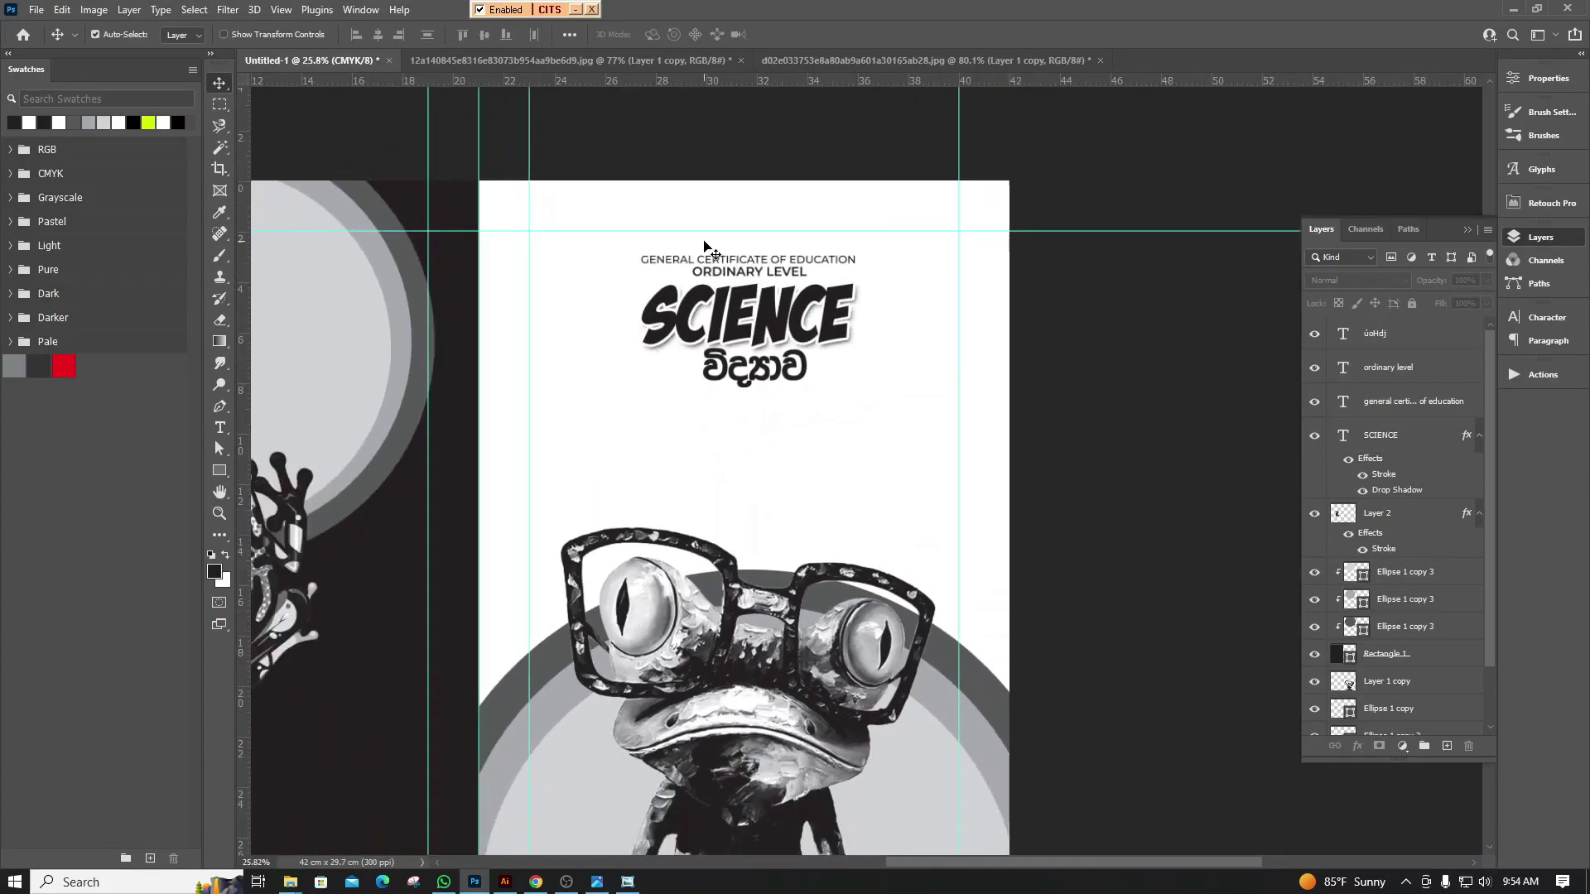
pyautogui.moveTo(703, 241)
pyautogui.mouseDown()
pyautogui.moveTo(798, 374)
pyautogui.moveTo(791, 362)
pyautogui.moveTo(752, 439)
pyautogui.mouseUp()
pyautogui.click(850, 398)
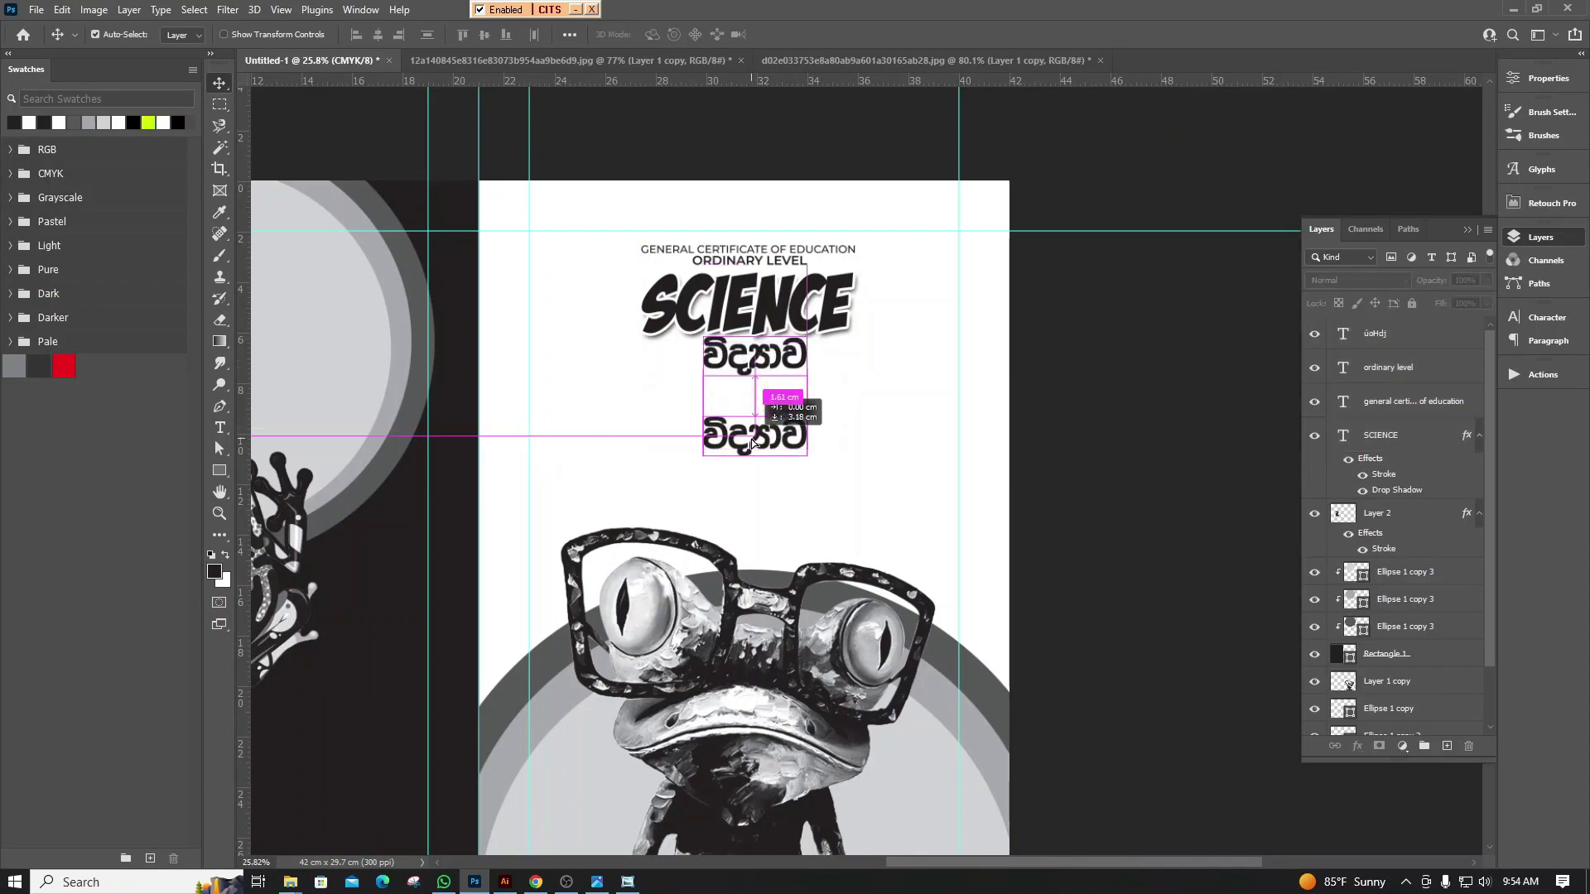
pyautogui.doubleClick(751, 436)
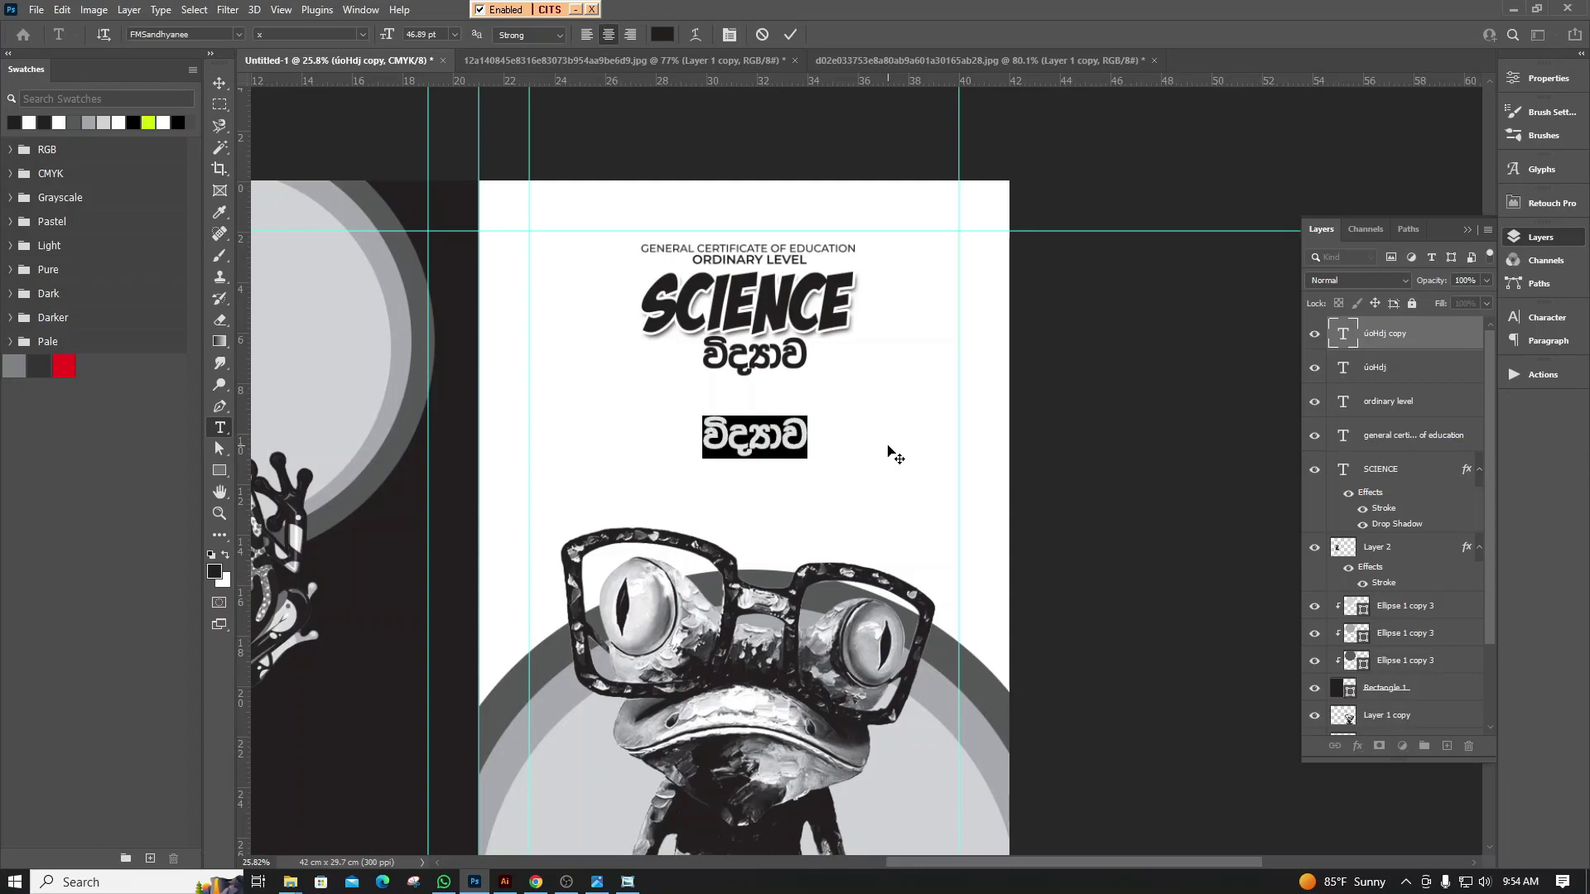
pyautogui.write('p')
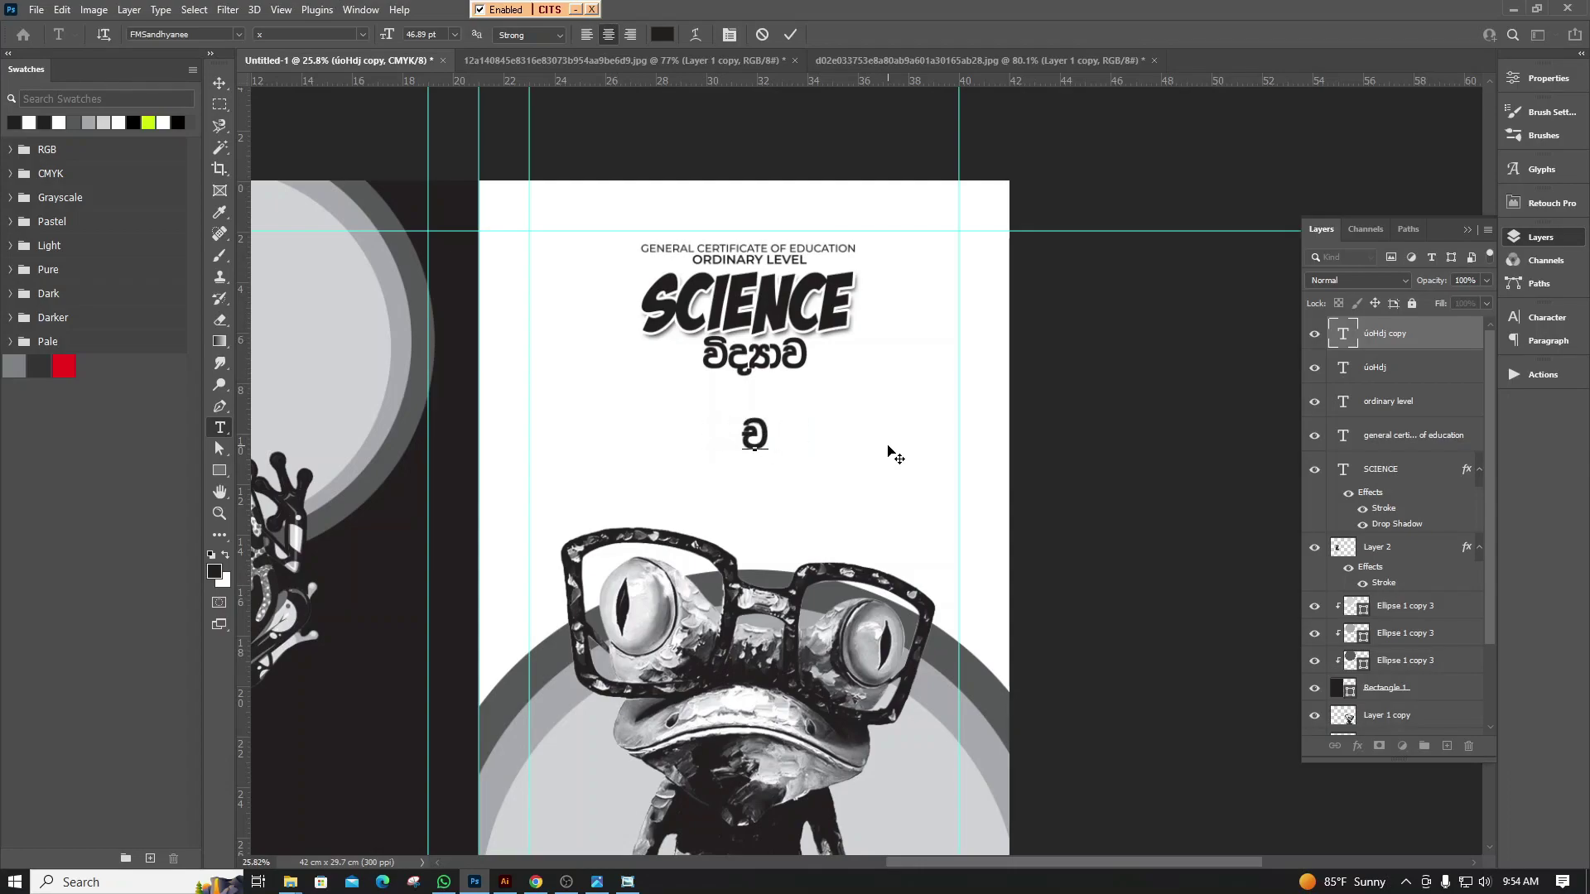
pyautogui.write('dur')
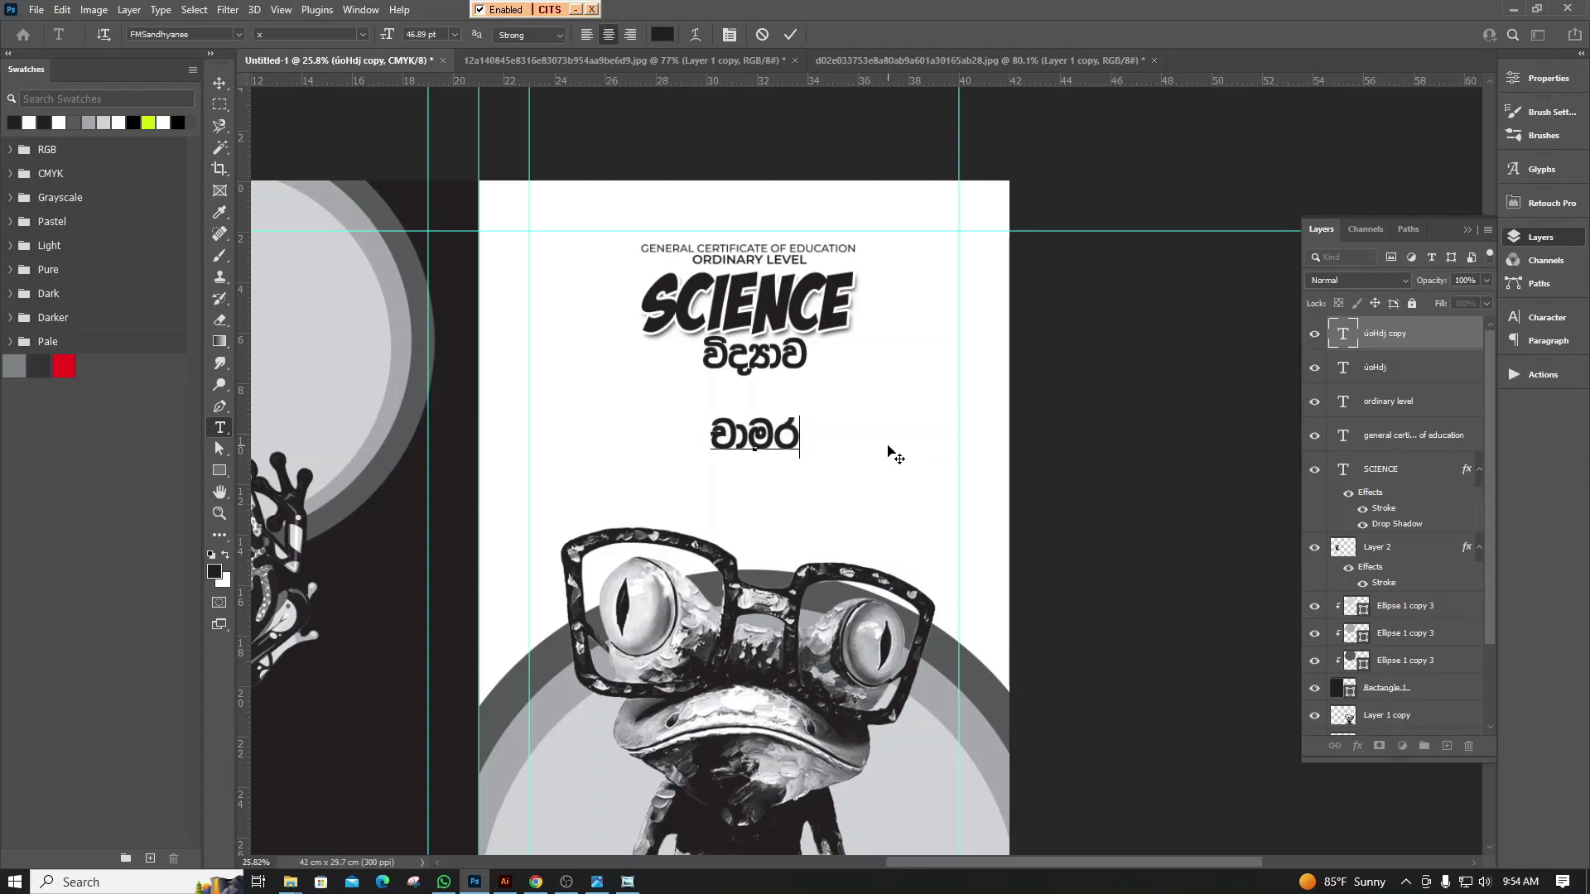
pyautogui.click(220, 83)
# Copy the name line below and type the second name line into it
pyautogui.moveTo(766, 439); pyautogui.dragTo(766, 478)
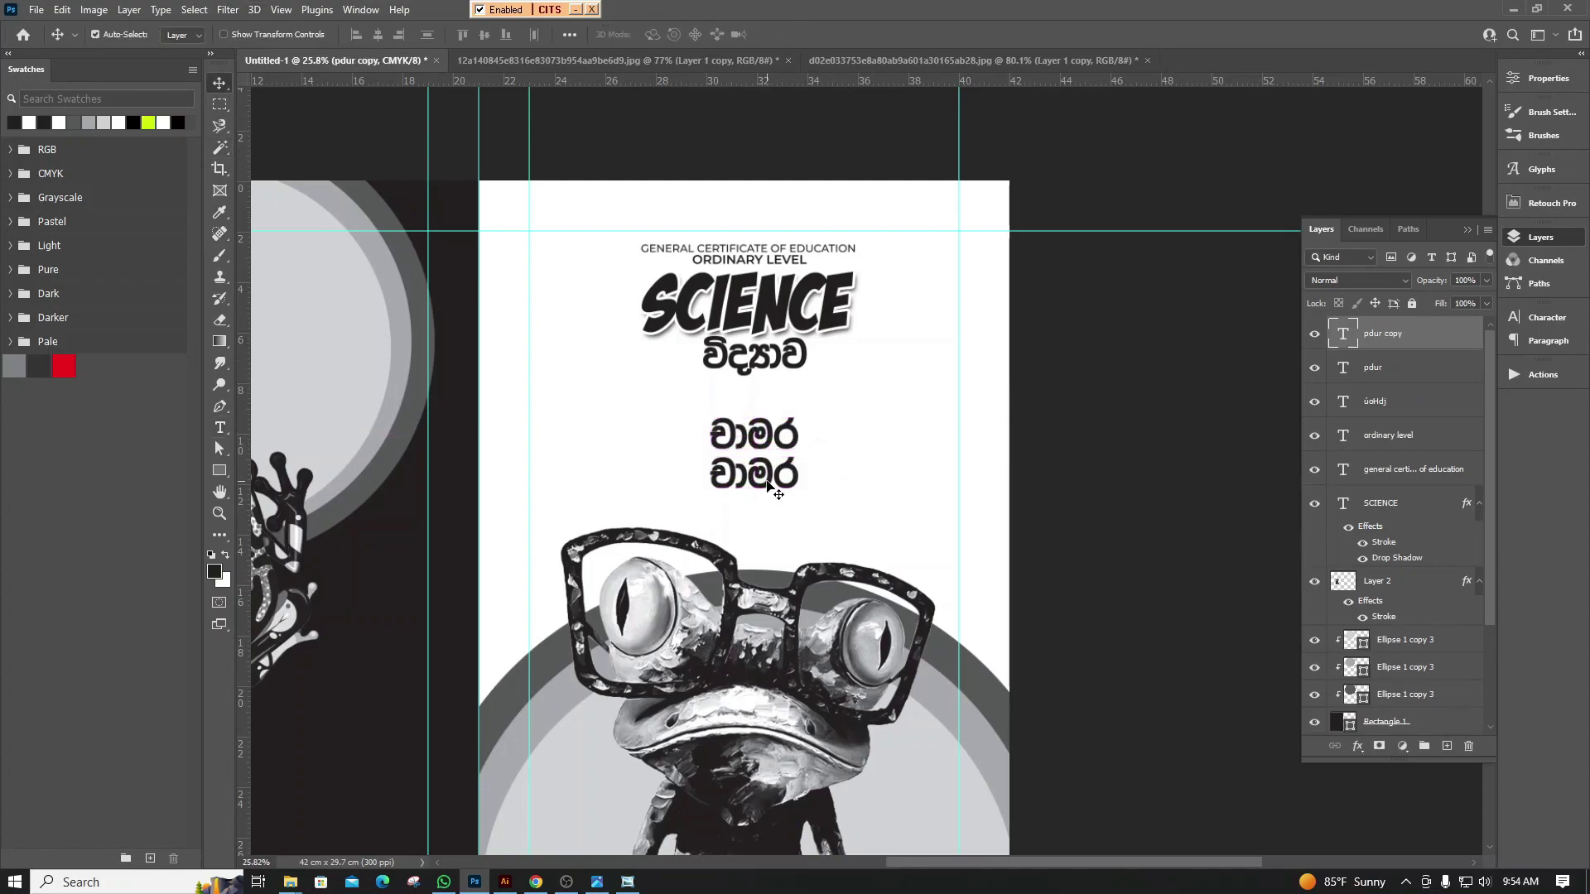
pyautogui.doubleClick(766, 479)
pyautogui.write('ius')
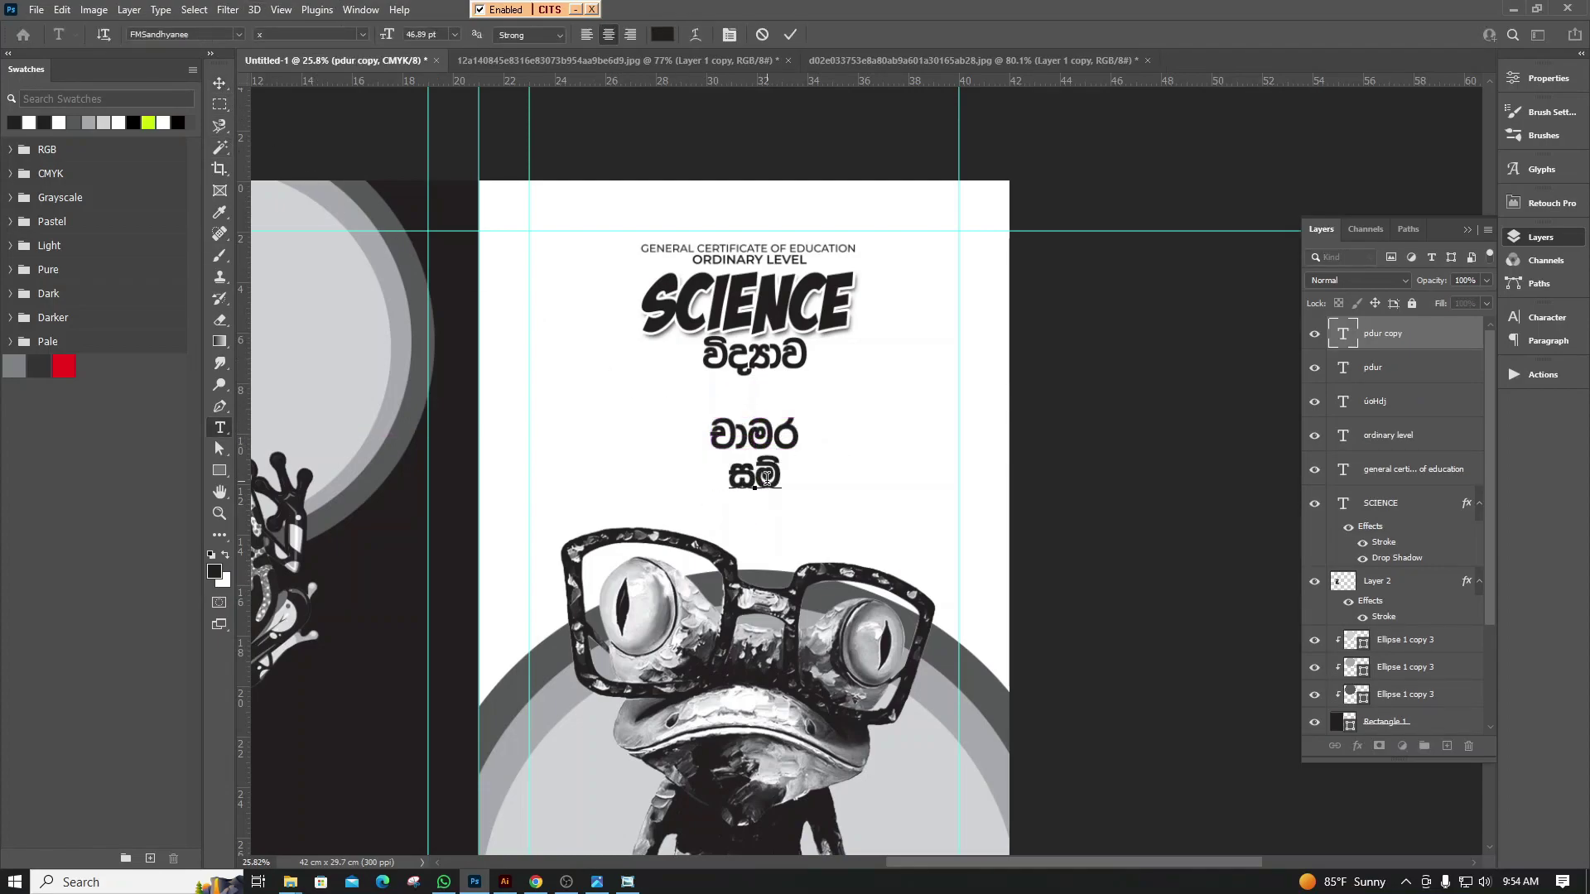
pyautogui.write('m;')
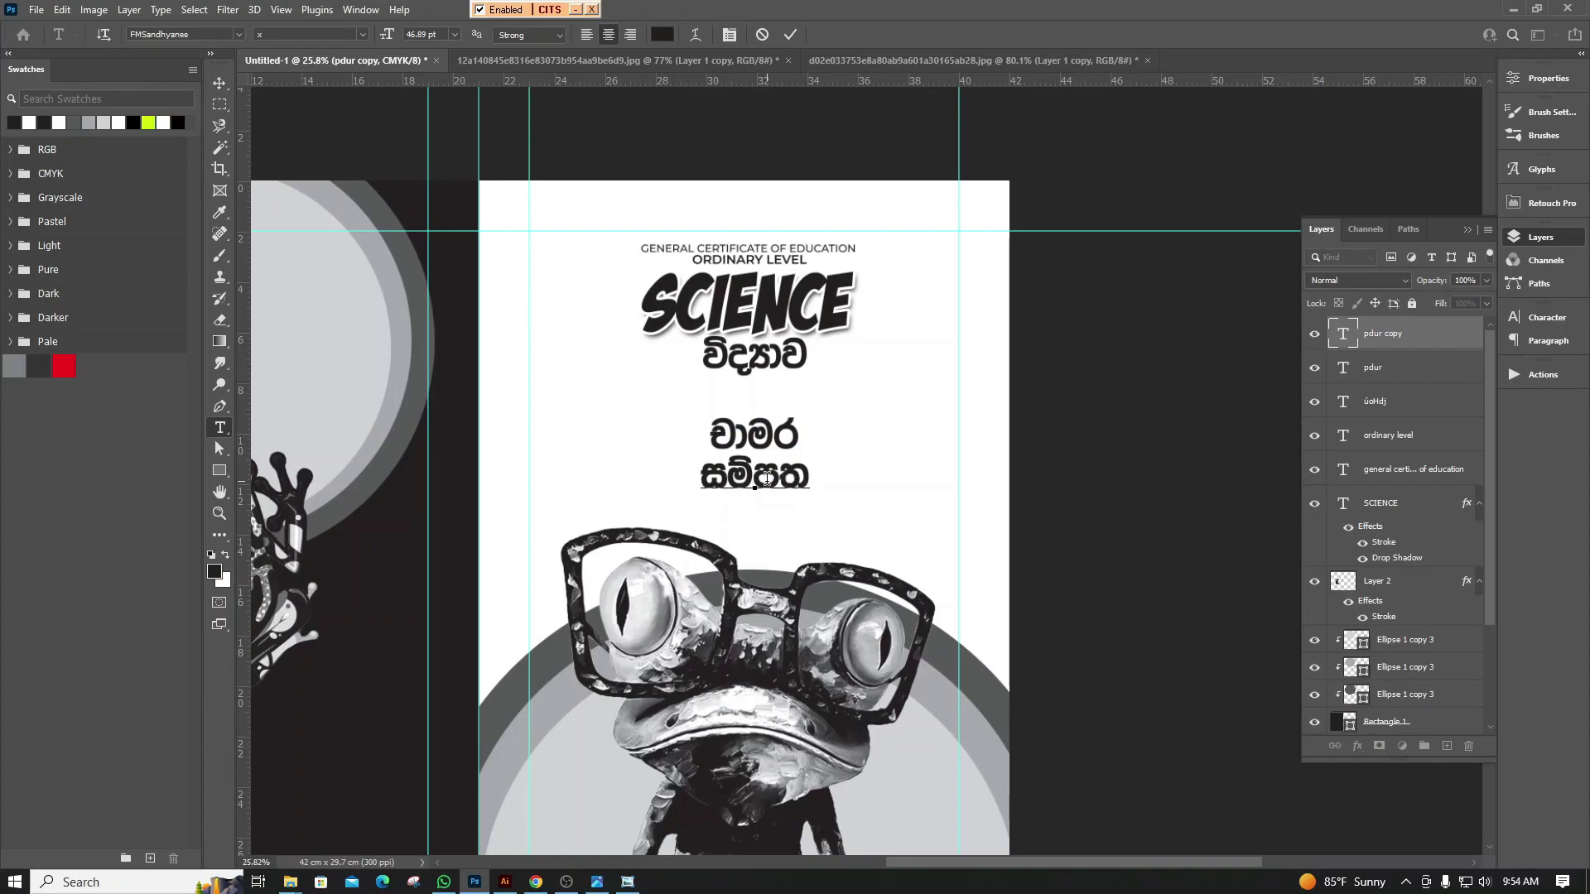
pyautogui.write('a')
# Commit the second name line, then reposition and resize it below the first
pyautogui.click(220, 84)
pyautogui.scroll(1, 780, 489)
pyautogui.scroll(2, 745, 472)
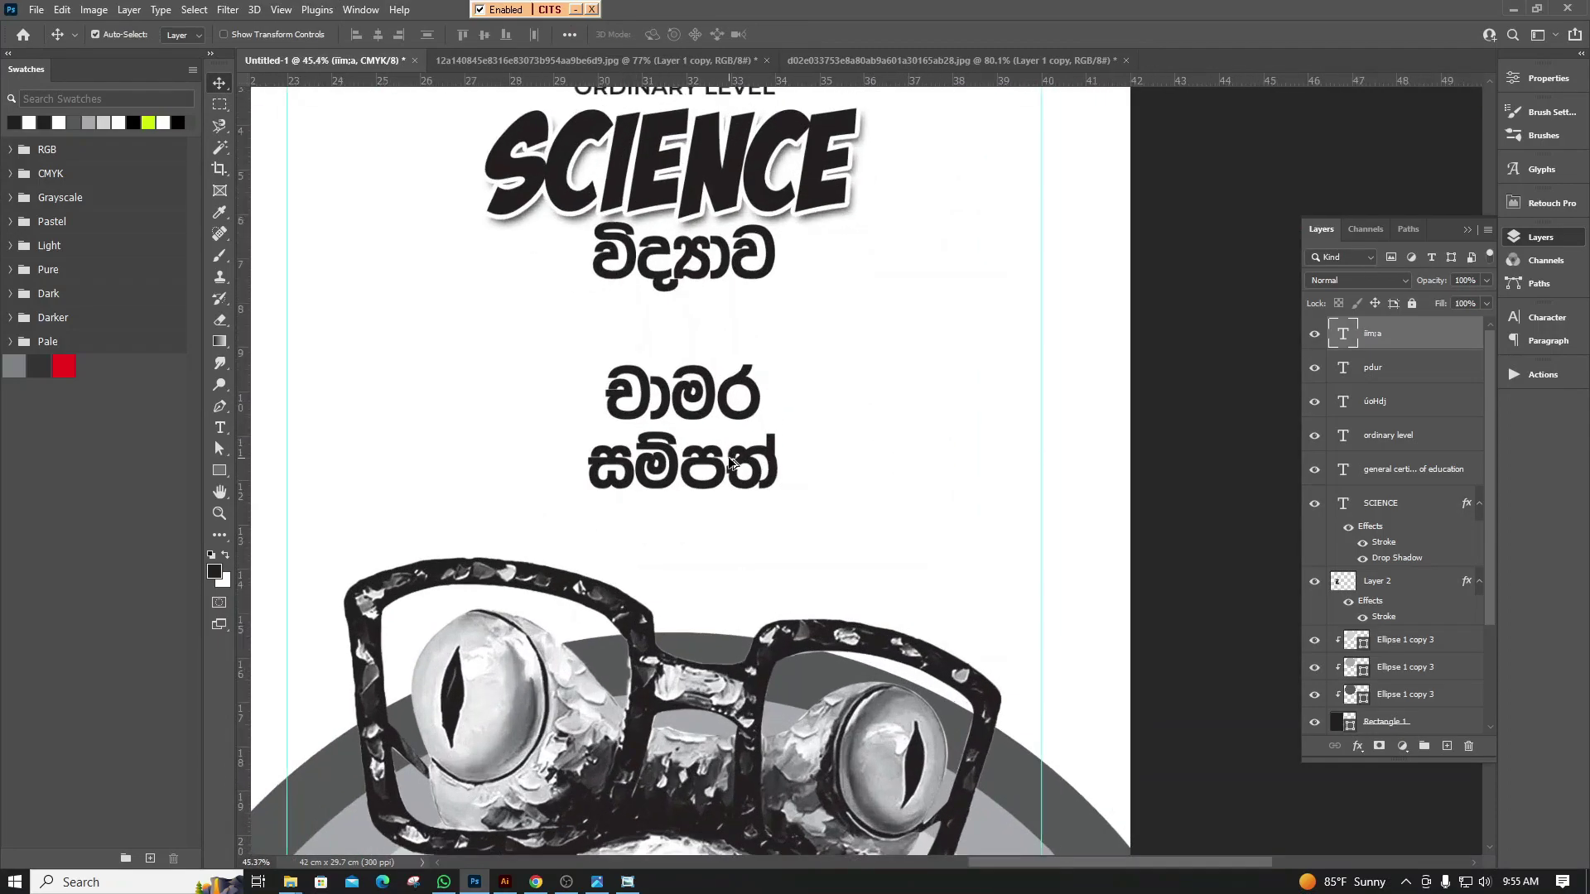
pyautogui.moveTo(726, 465); pyautogui.dragTo(809, 511)
pyautogui.hotkey('ctrl', 't')
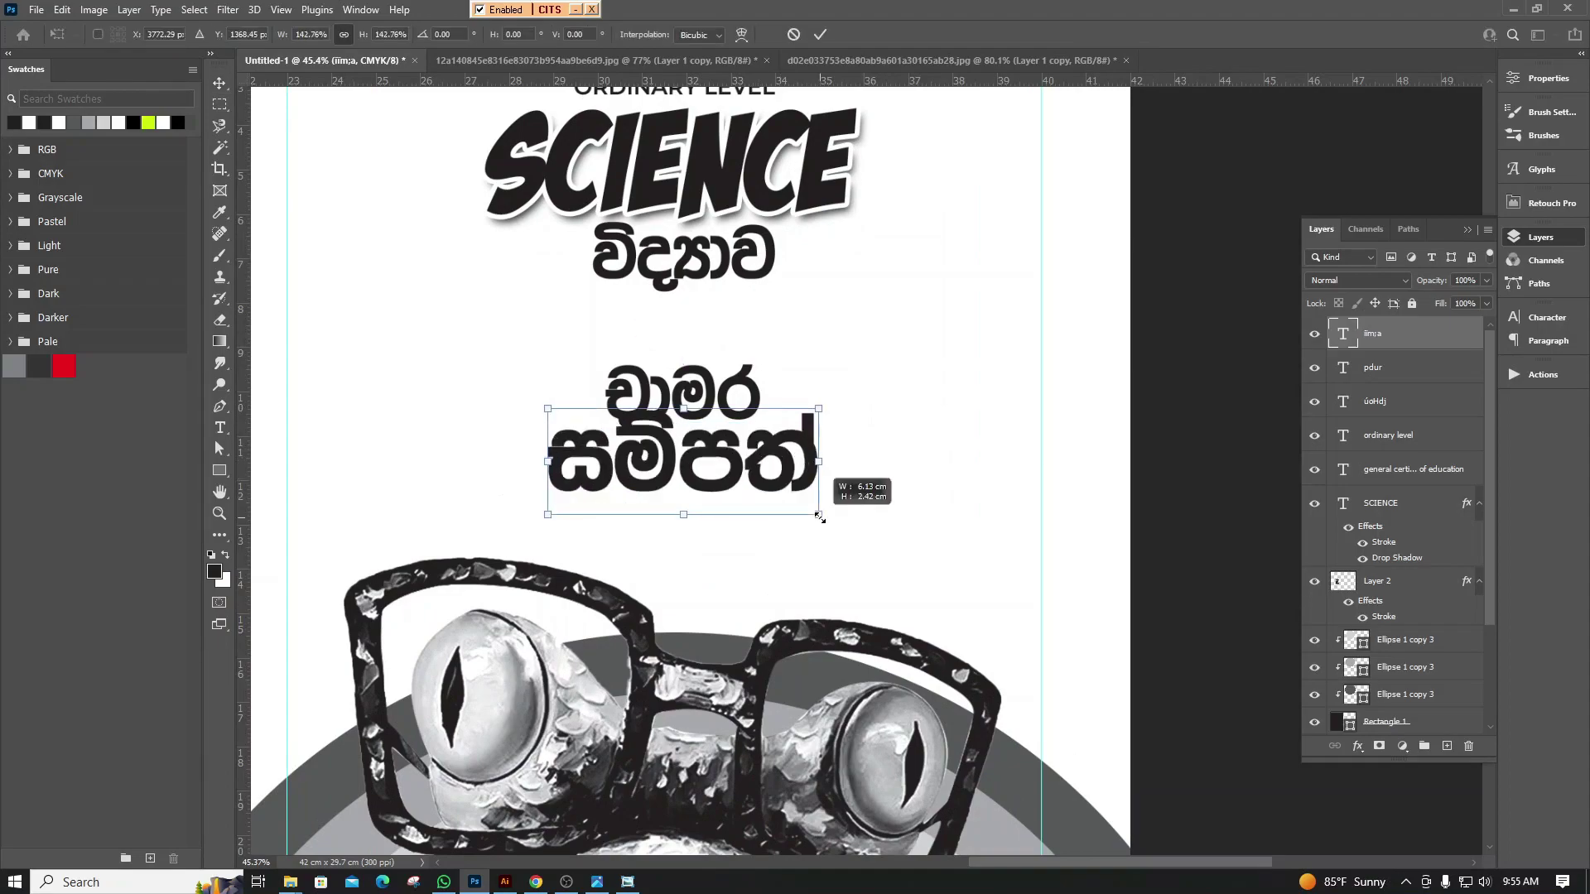
pyautogui.press('Return')
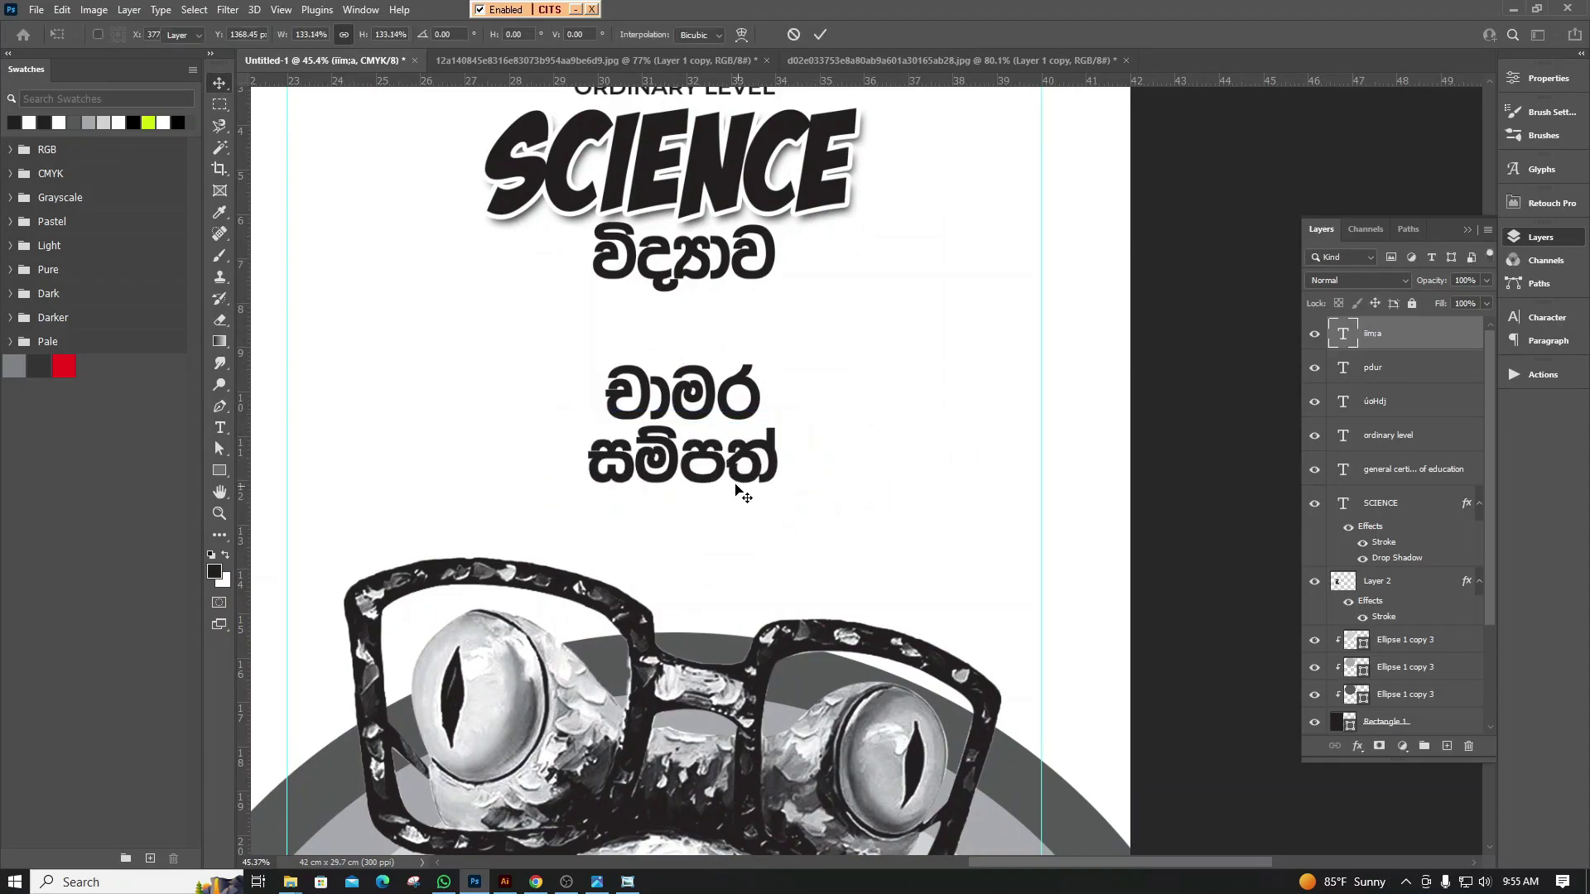
pyautogui.keyDown('alt'); pyautogui.scroll(3, 745, 497); pyautogui.keyUp('alt')
pyautogui.moveTo(747, 473)
pyautogui.mouseDown()
pyautogui.moveTo(747, 502)
pyautogui.moveTo(747, 487)
pyautogui.mouseUp()
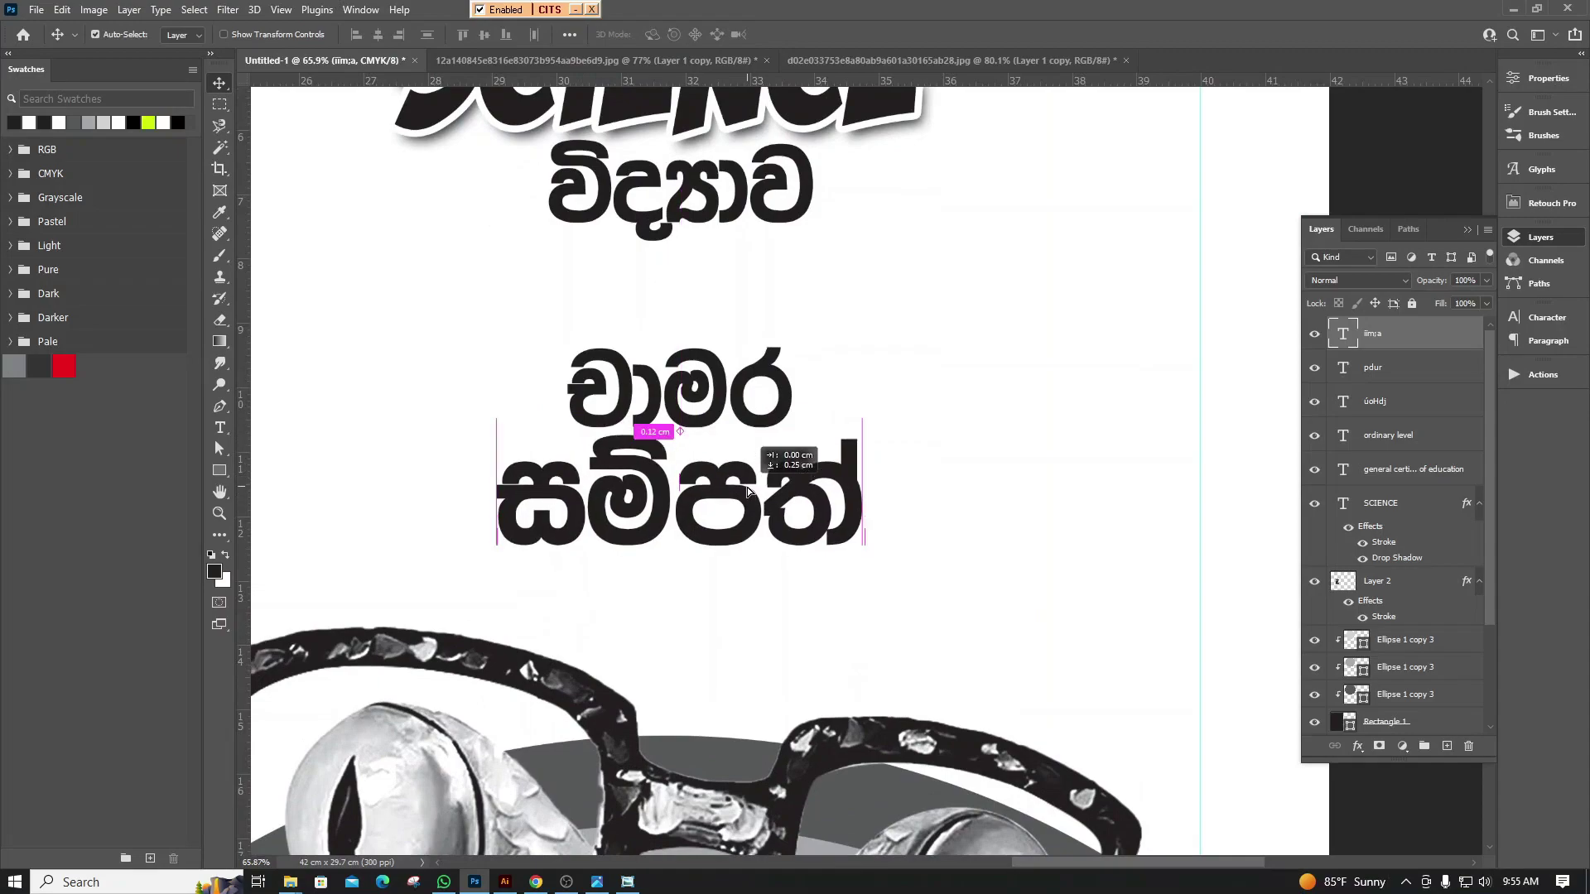
pyautogui.scroll(-5, 799, 513)
pyautogui.scroll(-1, 802, 518)
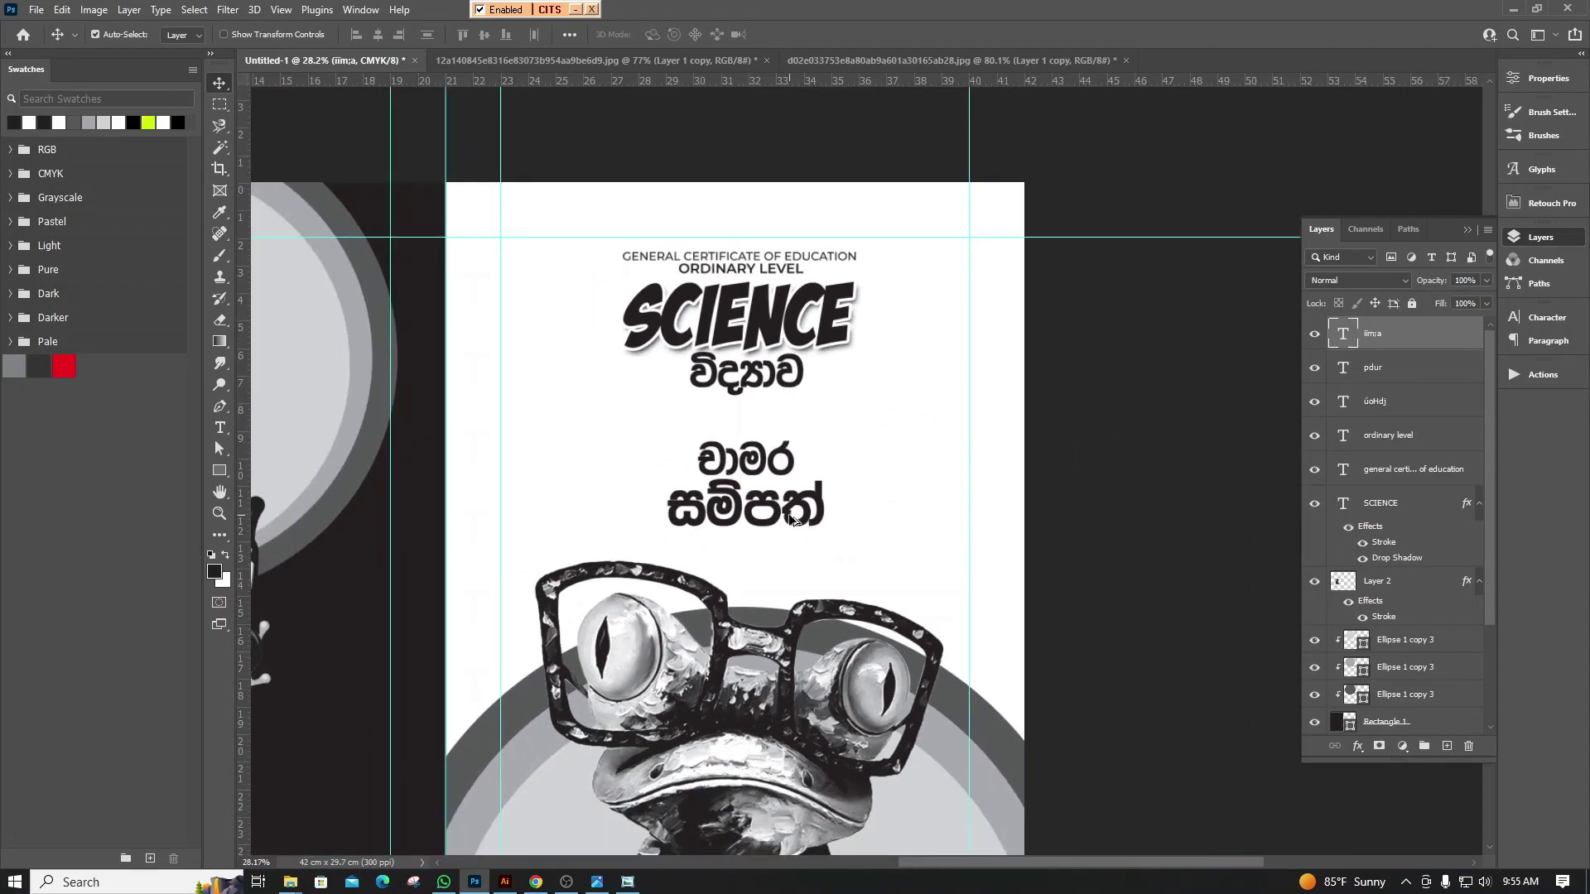
pyautogui.scroll(1, 795, 517)
pyautogui.scroll(1, 778, 519)
pyautogui.scroll(-1, 777, 519)
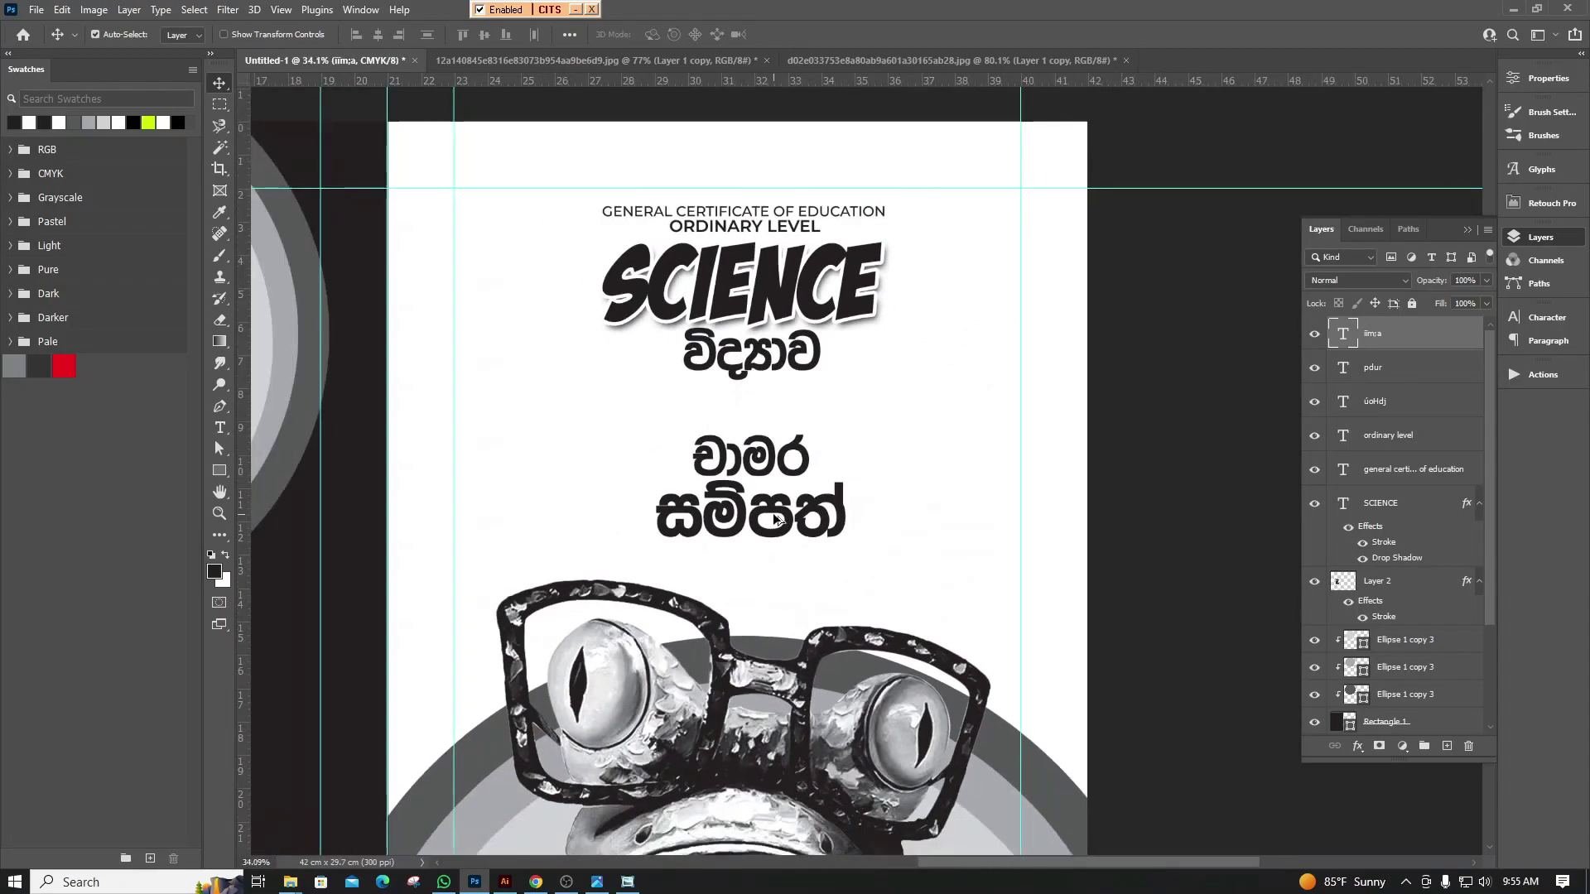
pyautogui.scroll(1, 771, 480)
# Retype the second line as the surname, scale it to about 84% and centre it
pyautogui.click(769, 467)
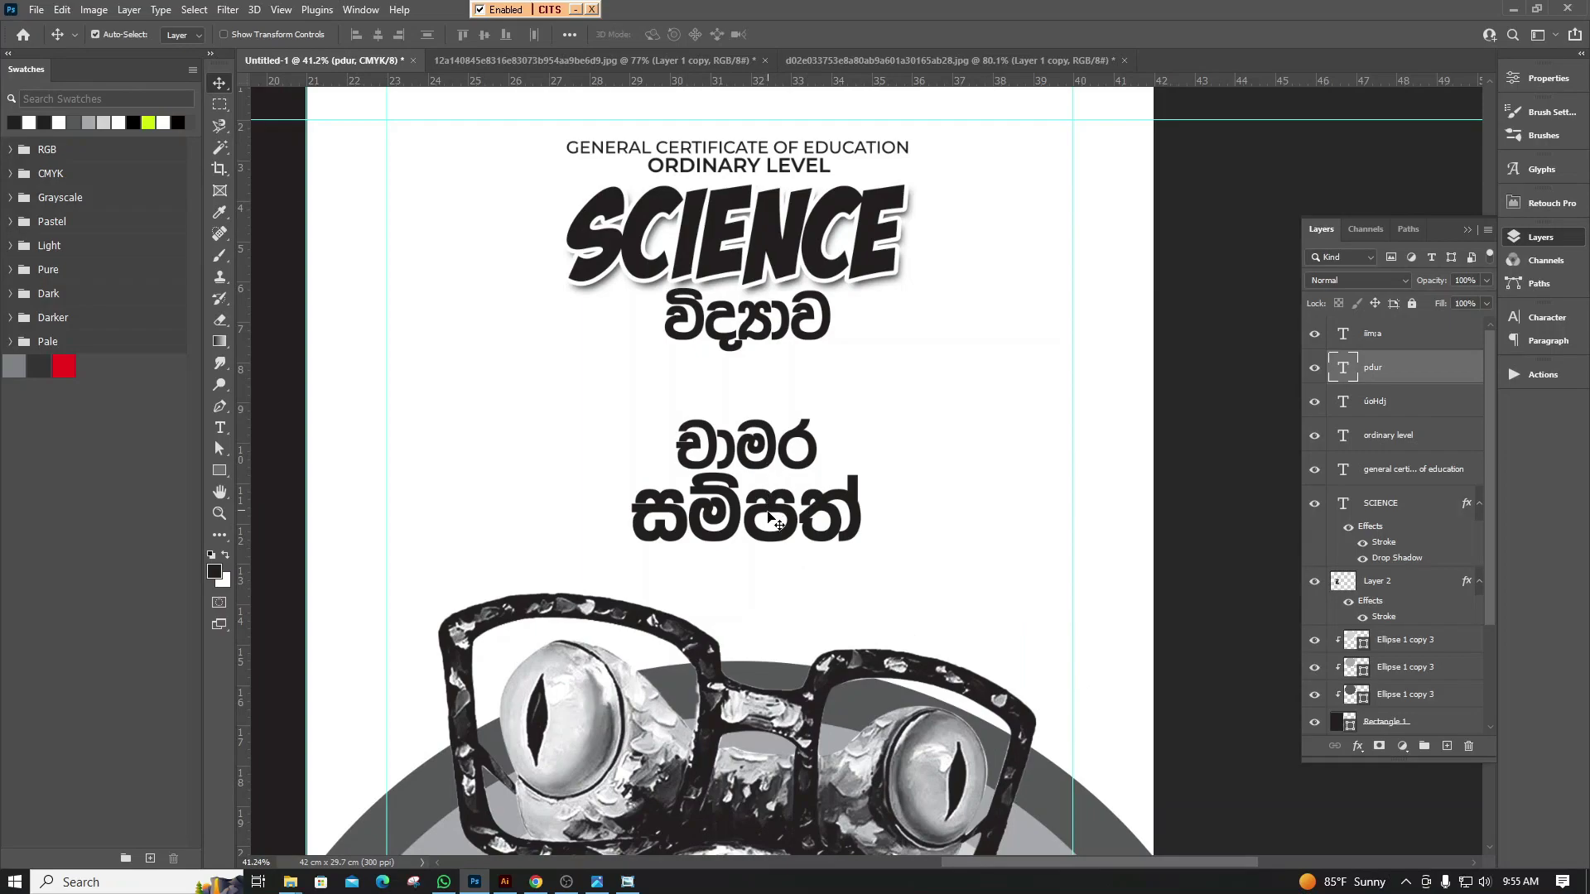
pyautogui.doubleClick(768, 513)
pyautogui.write('o')
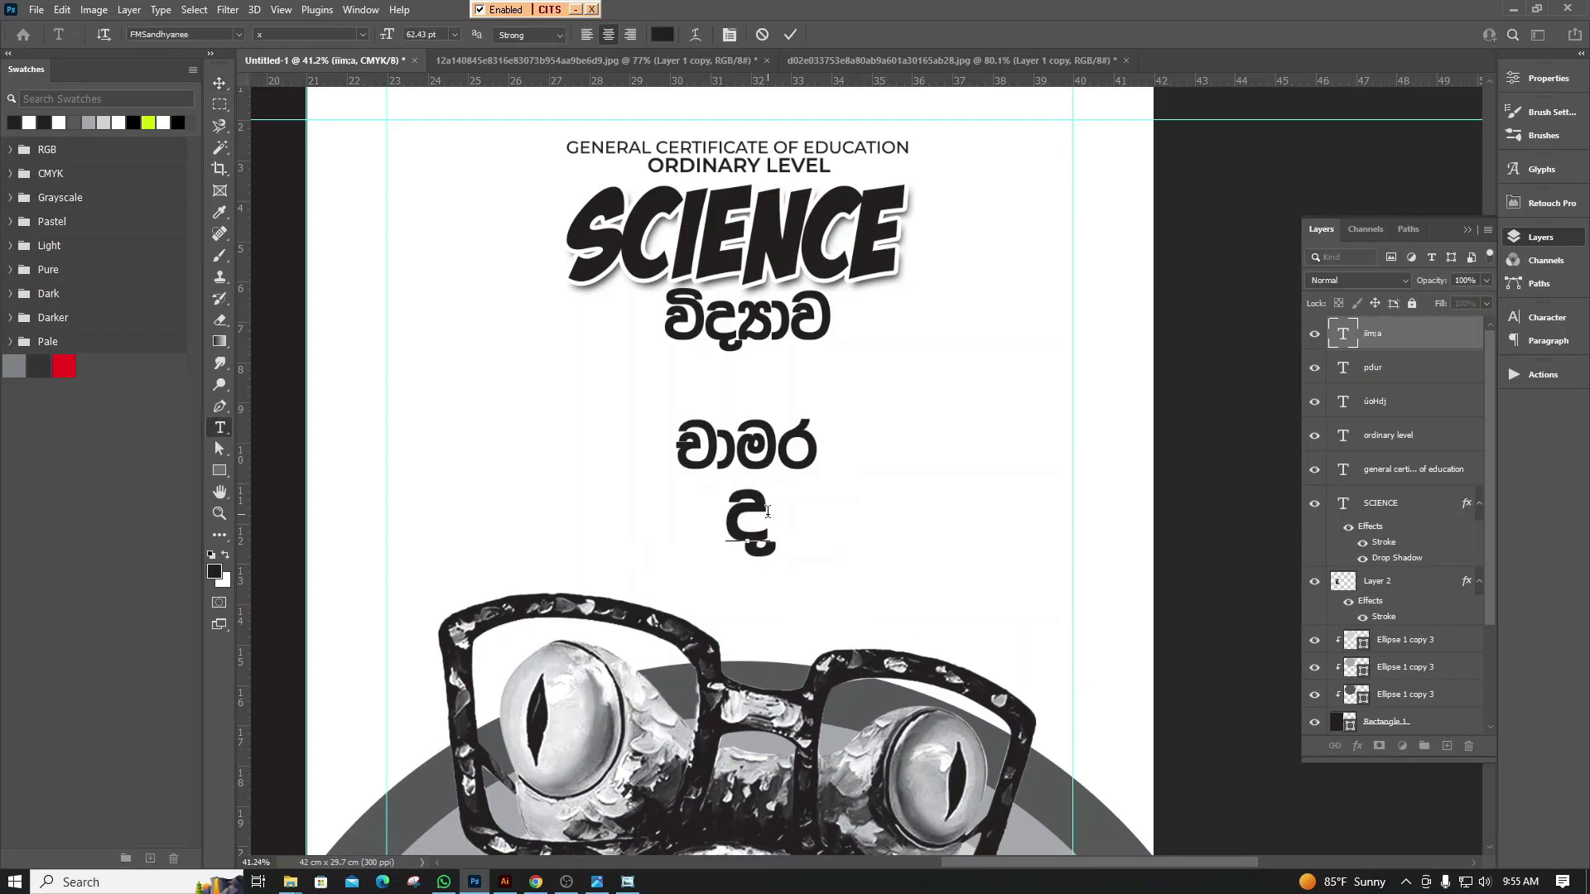
pyautogui.write('si')
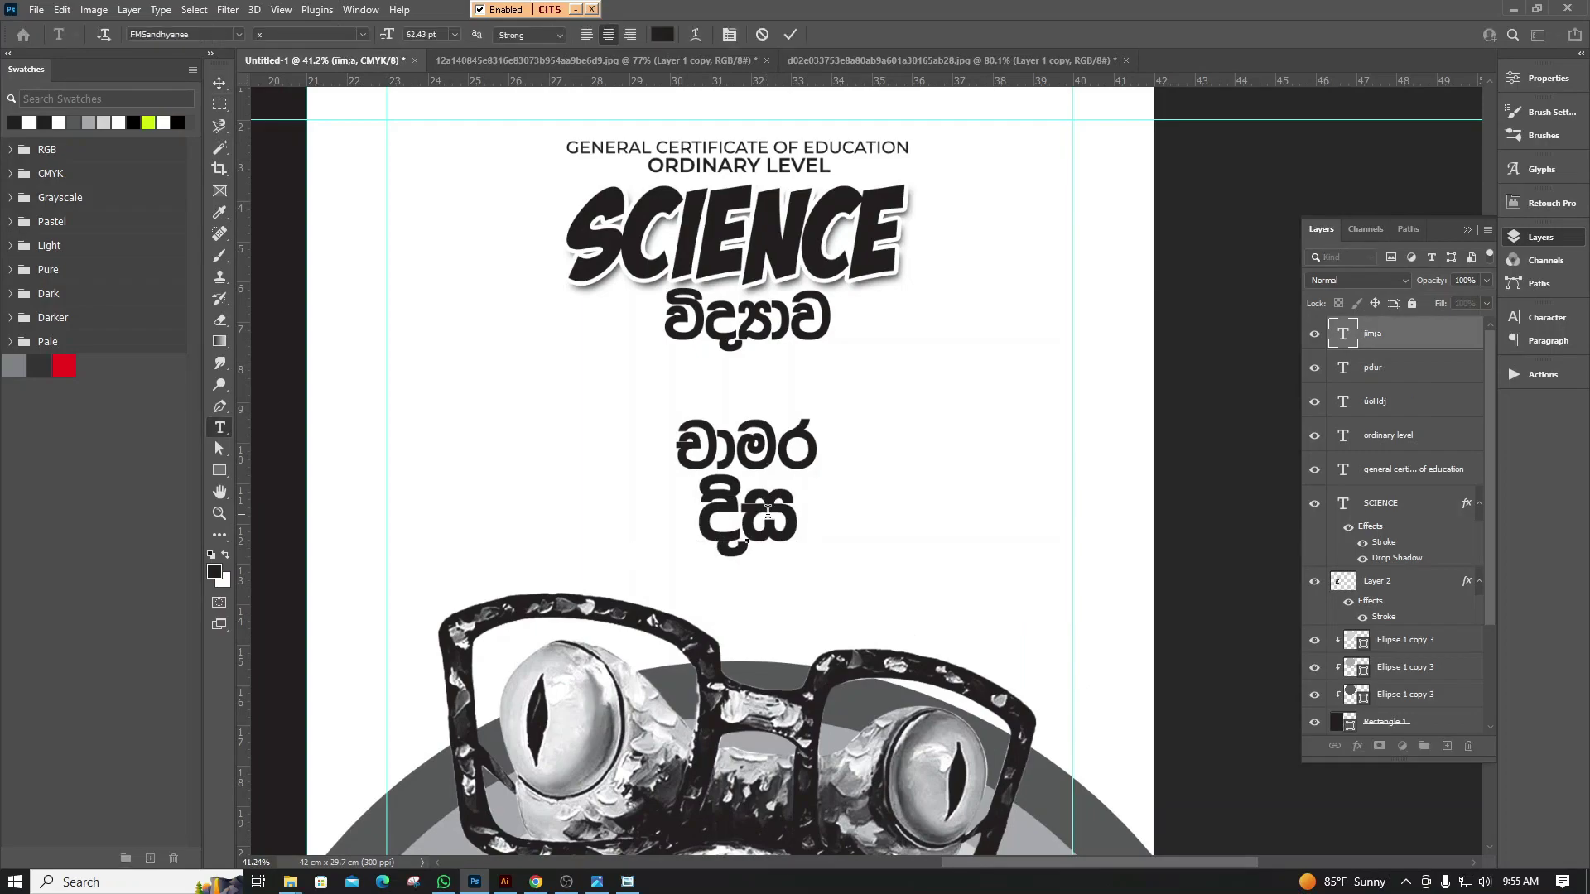
pyautogui.write('dk')
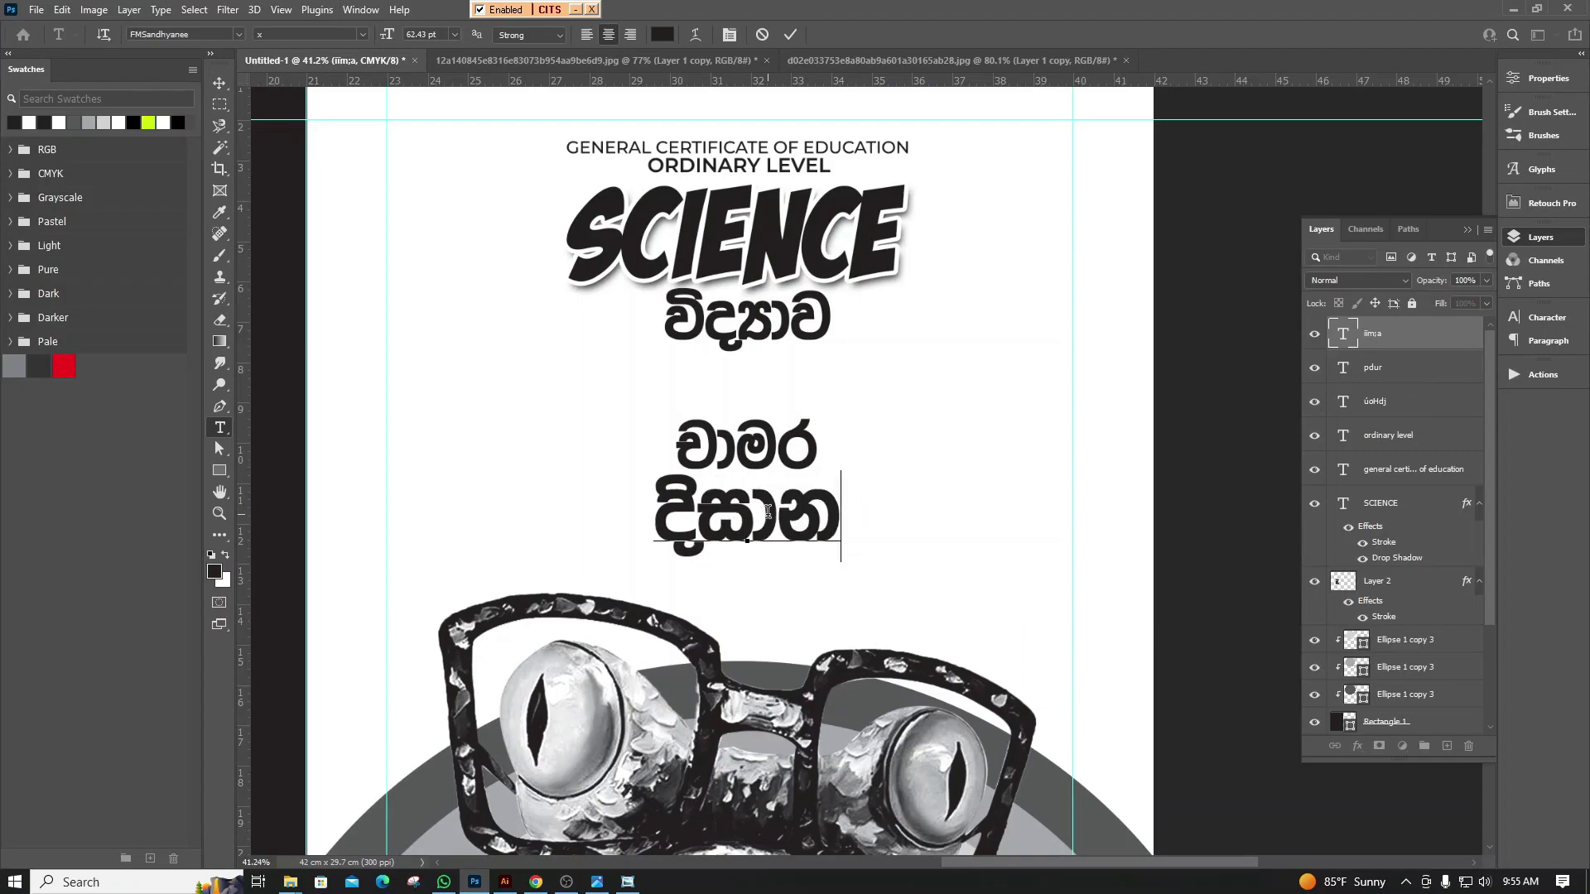
pyautogui.write('d')
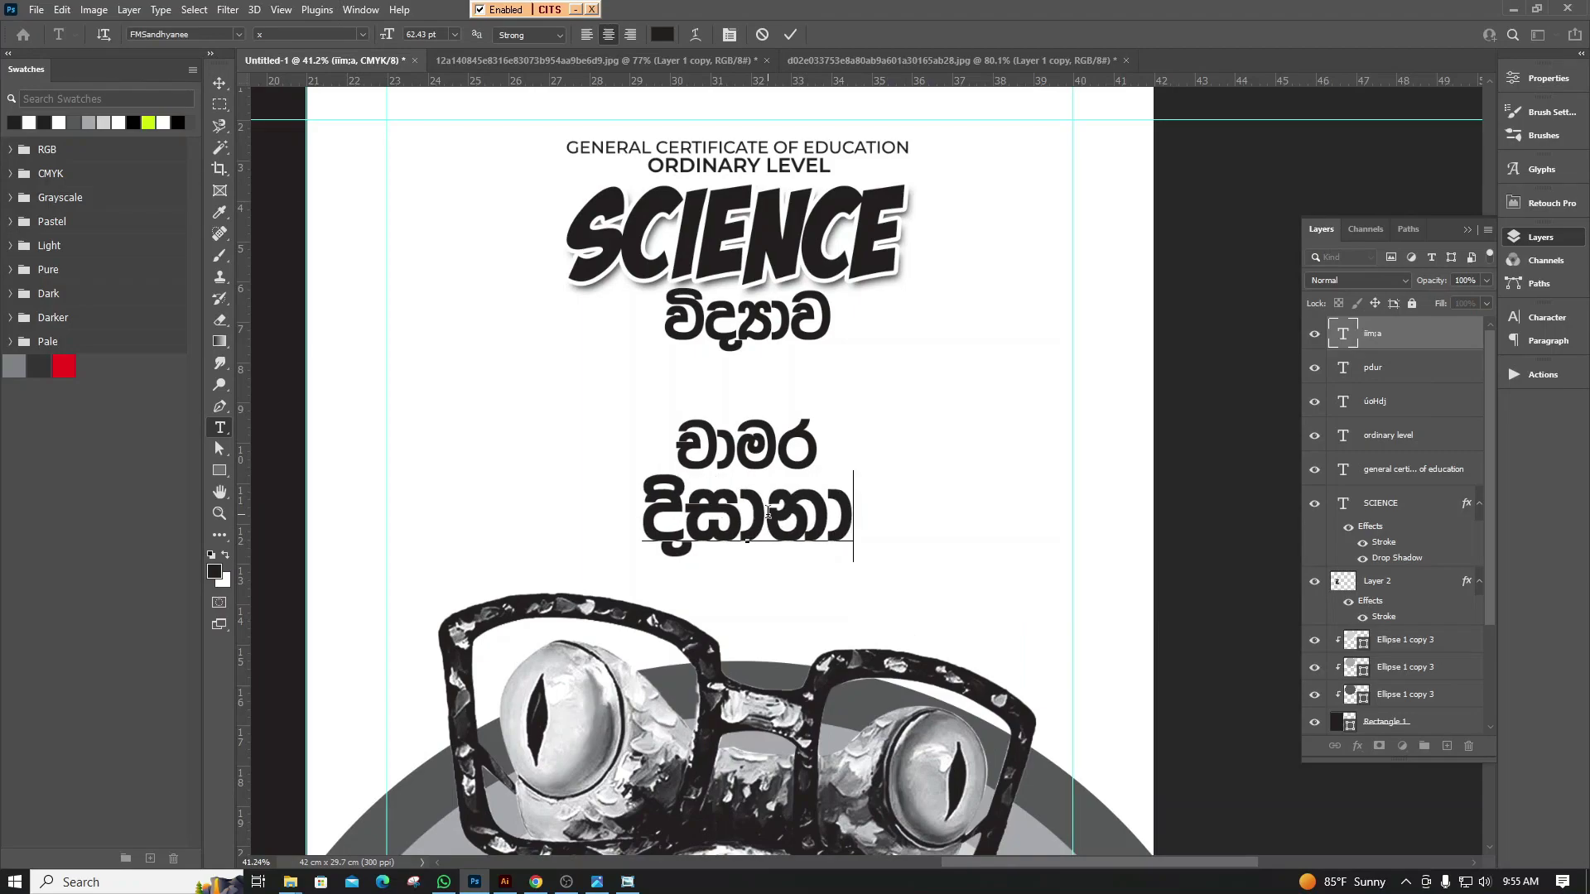
pyautogui.write('hl')
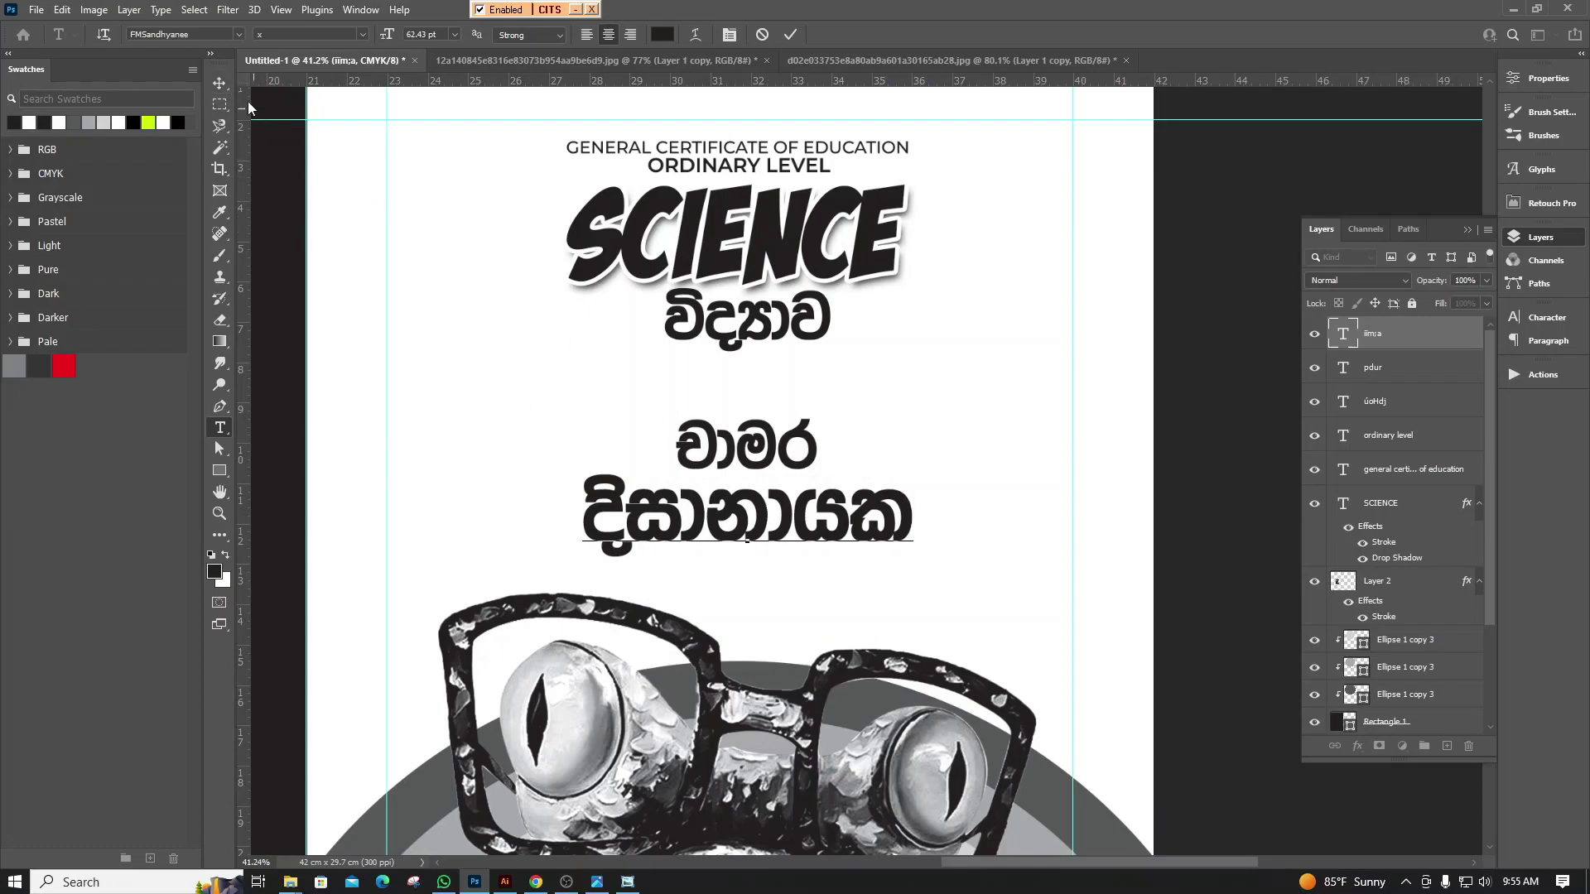
pyautogui.click(219, 83)
pyautogui.hotkey('ctrl', 't')
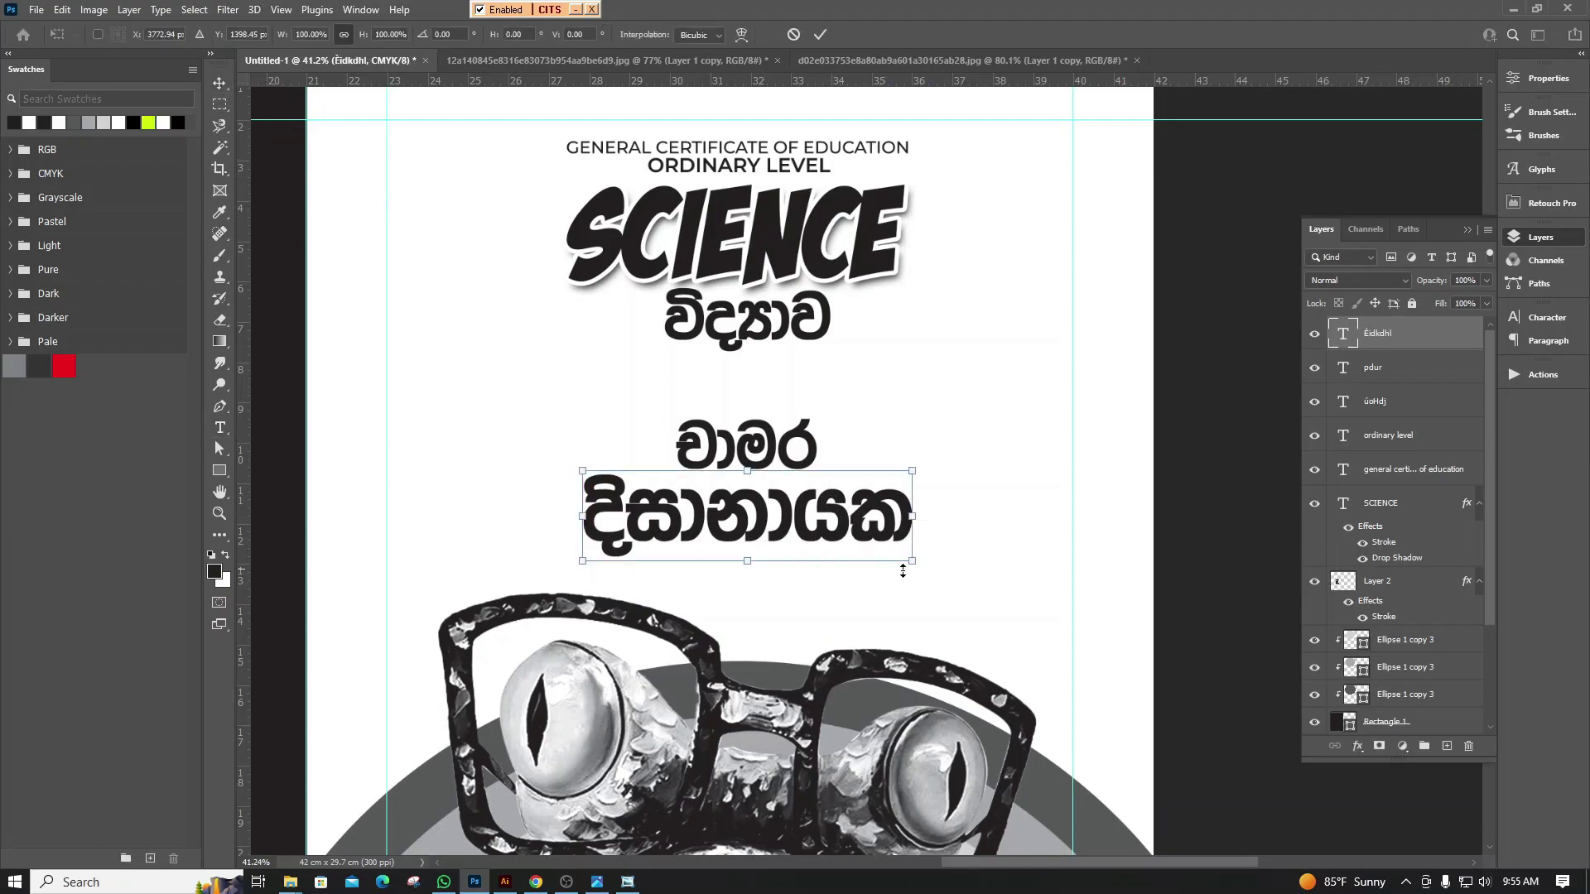
pyautogui.moveTo(913, 566); pyautogui.dragTo(826, 503)
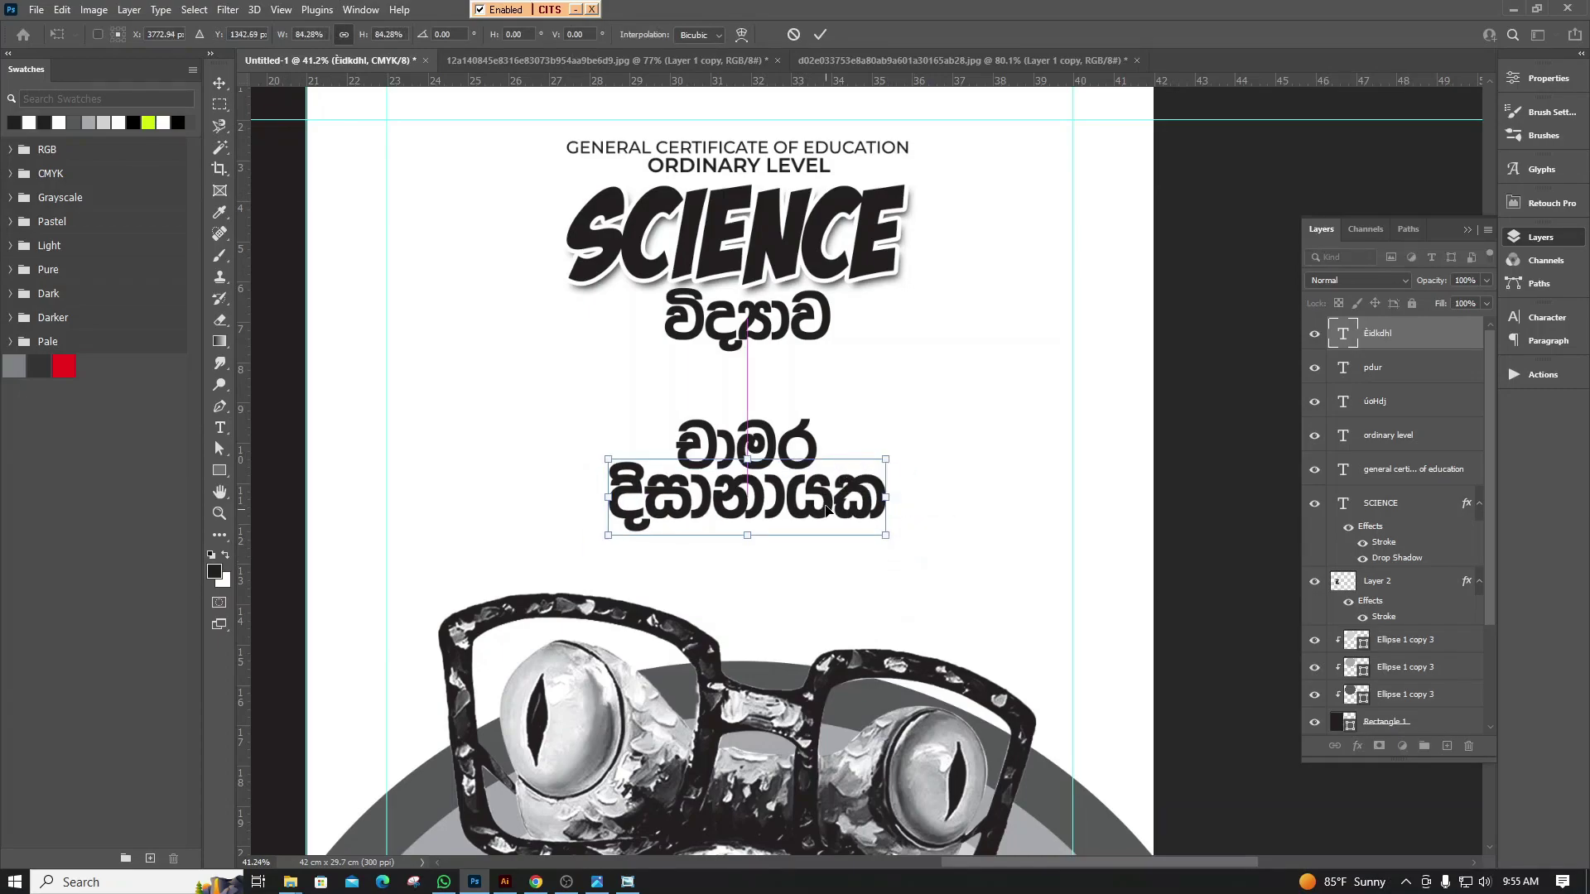
pyautogui.press('Return')
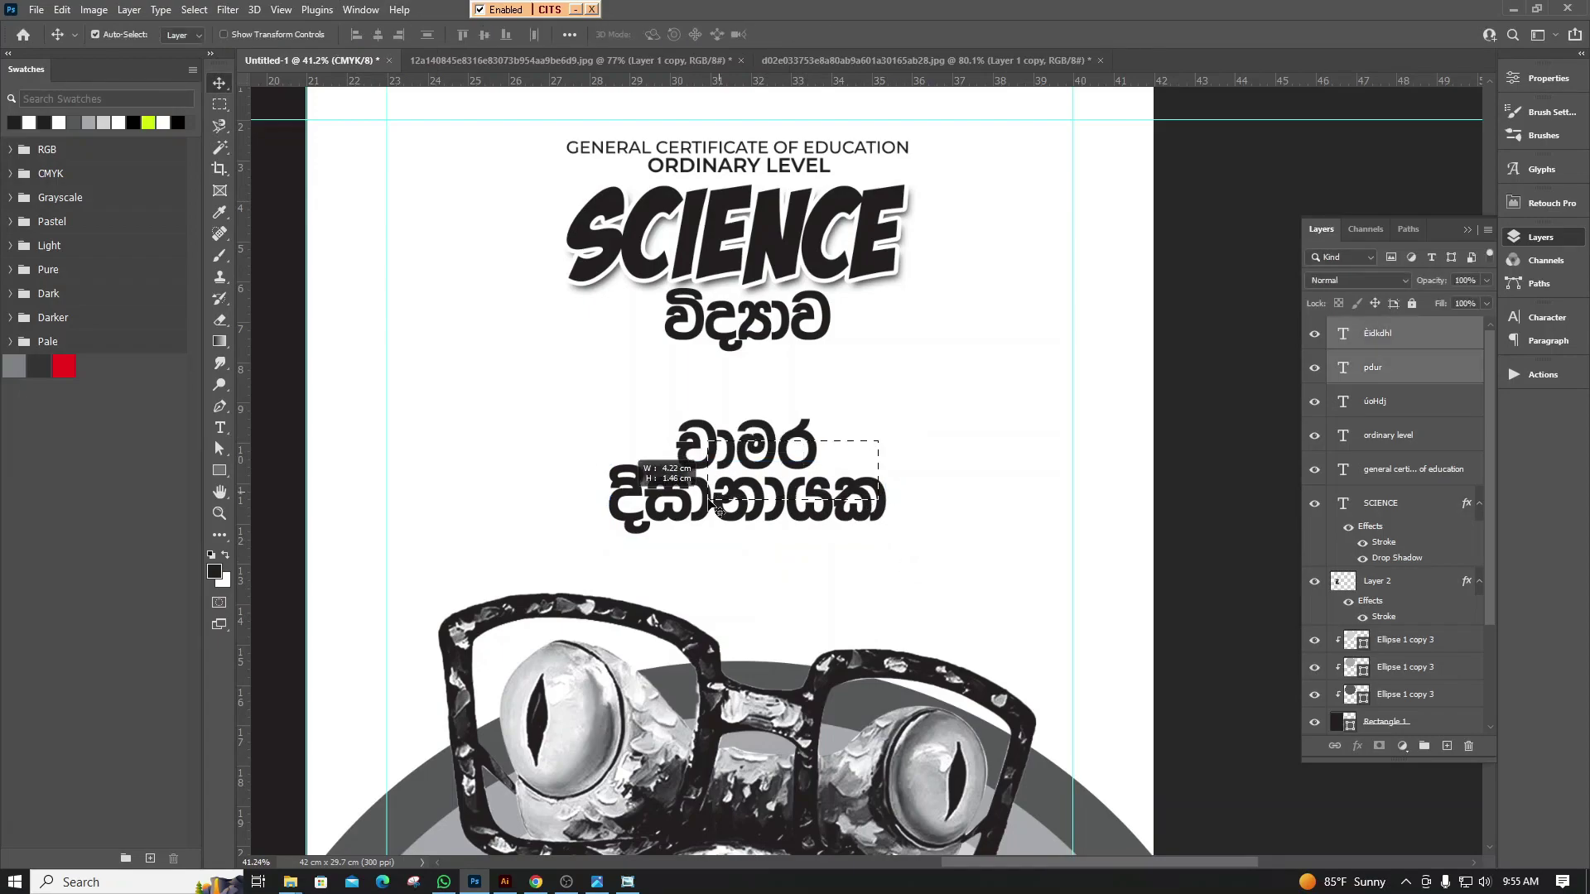
pyautogui.scroll(-3, 1011, 444)
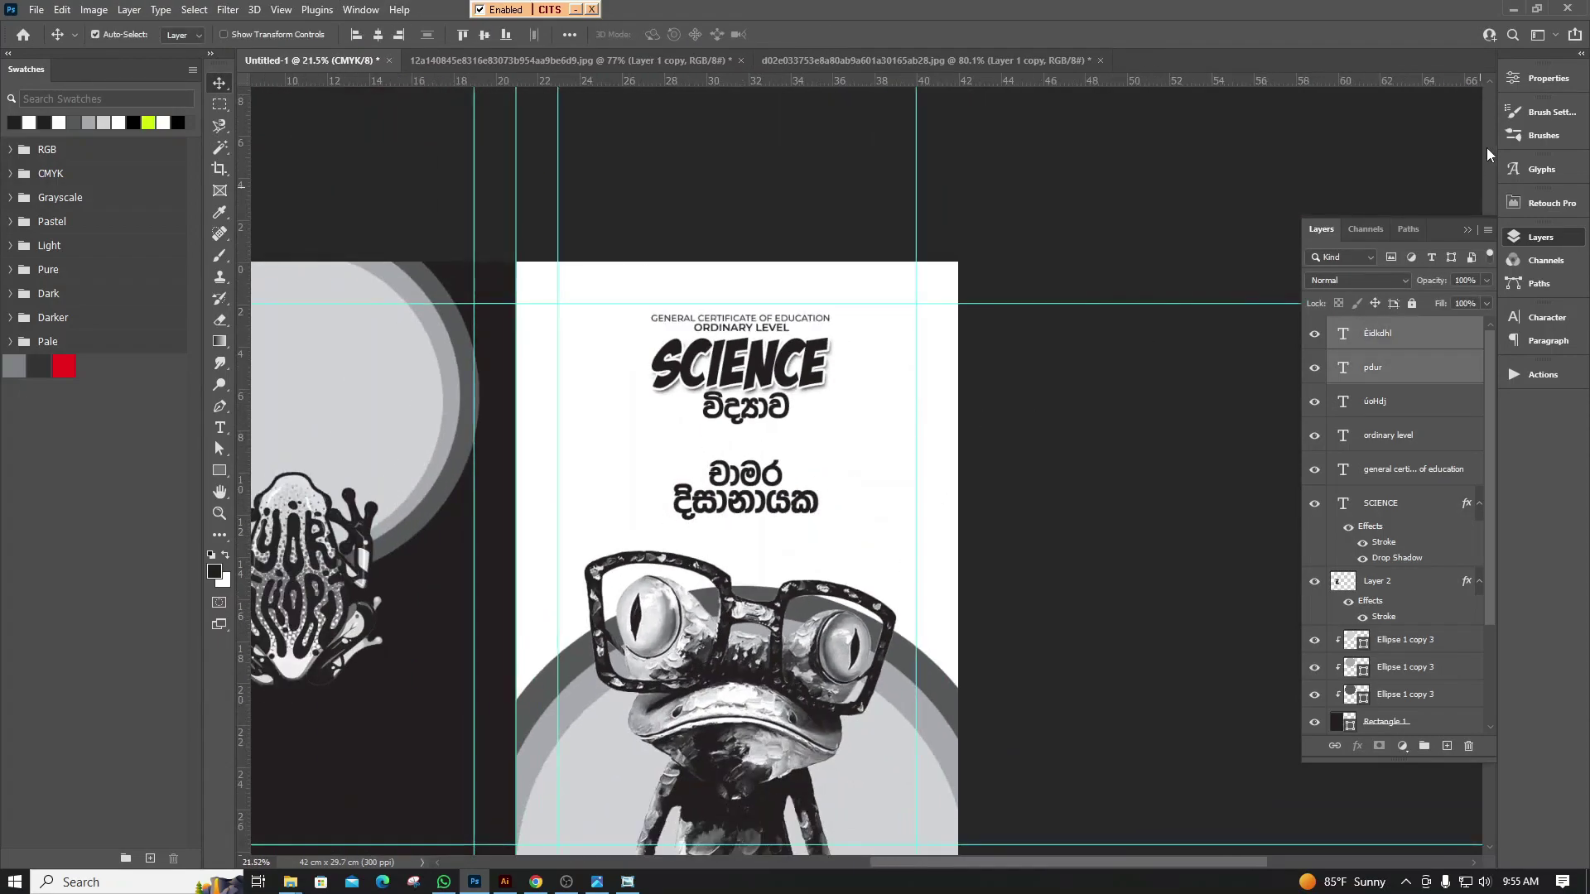
# Change the author name's font to FMGanganee
pyautogui.click(1547, 78)
pyautogui.click(1378, 237)
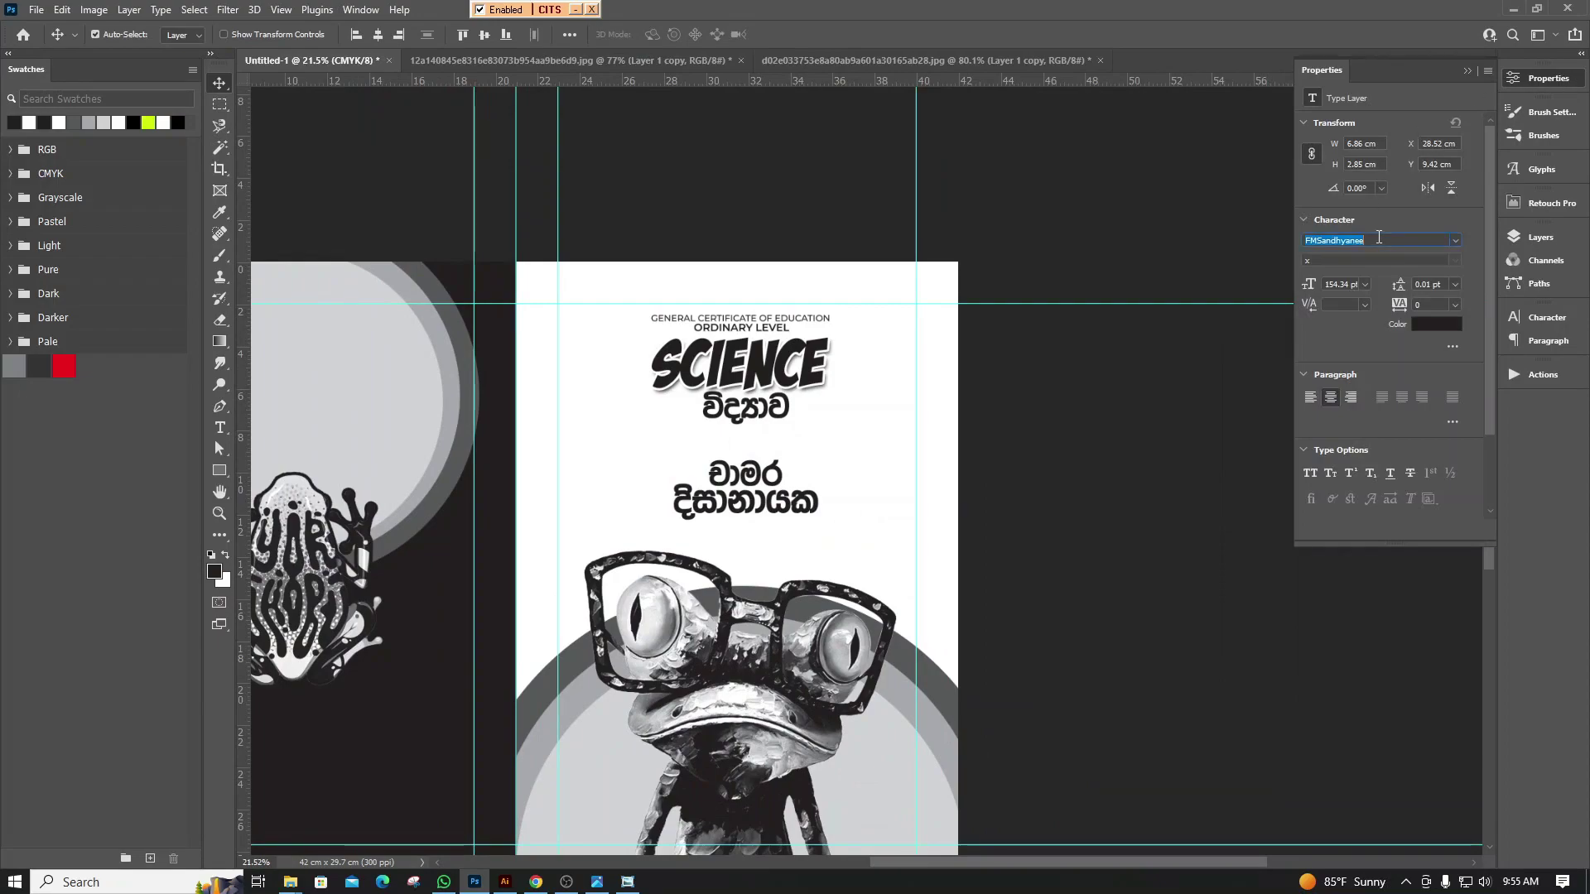
pyautogui.write('fm')
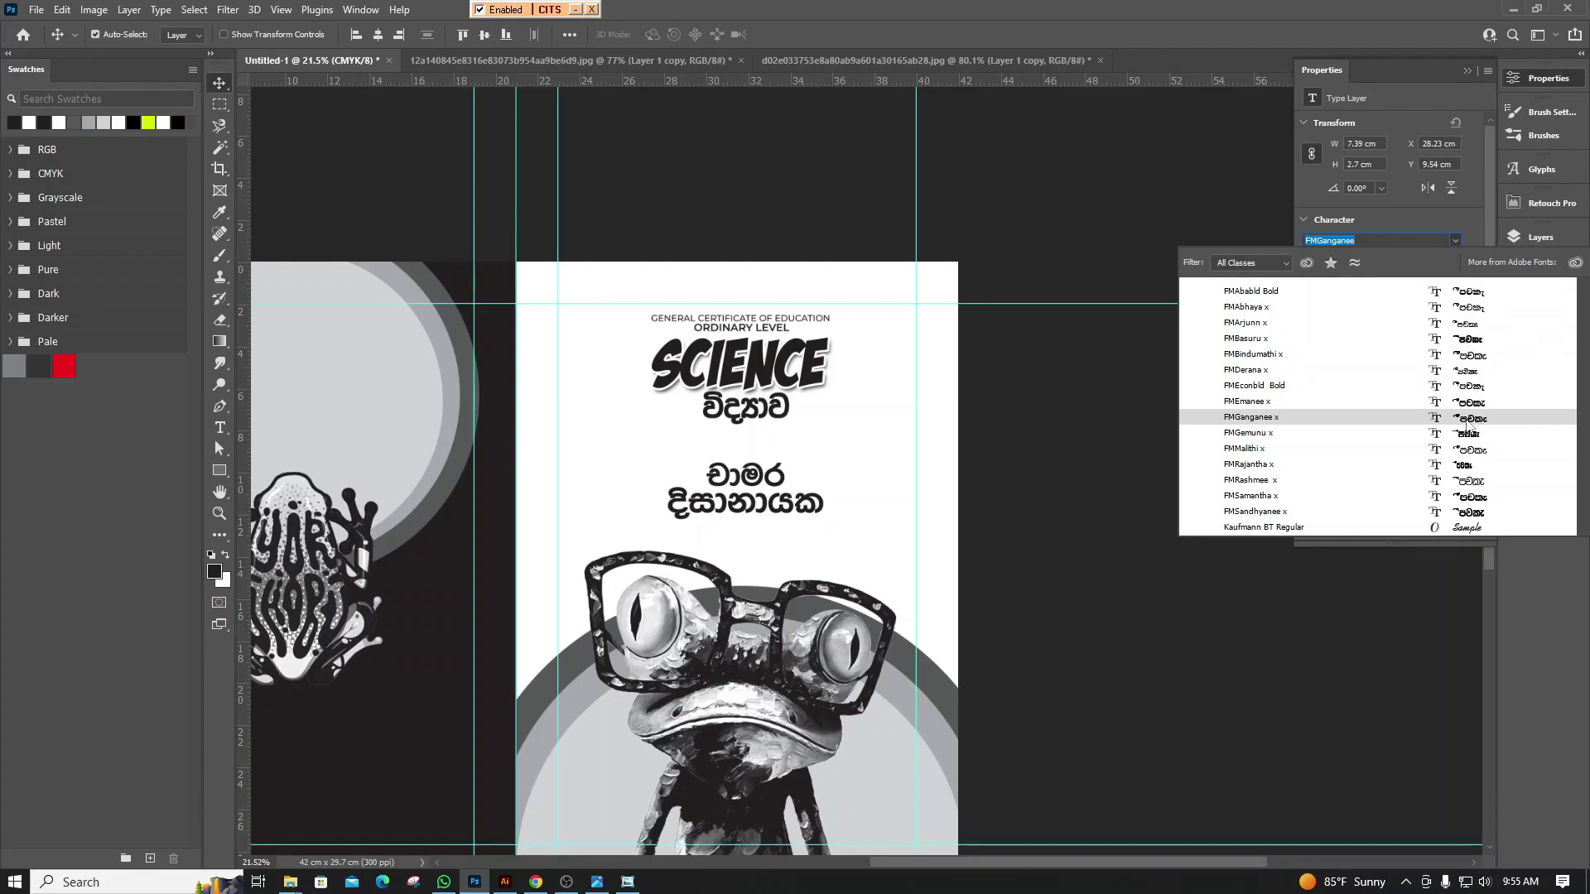
pyautogui.click(857, 503)
# Reposition the name text and apply a smaller font size
pyautogui.scroll(2, 828, 529)
pyautogui.scroll(3, 795, 550)
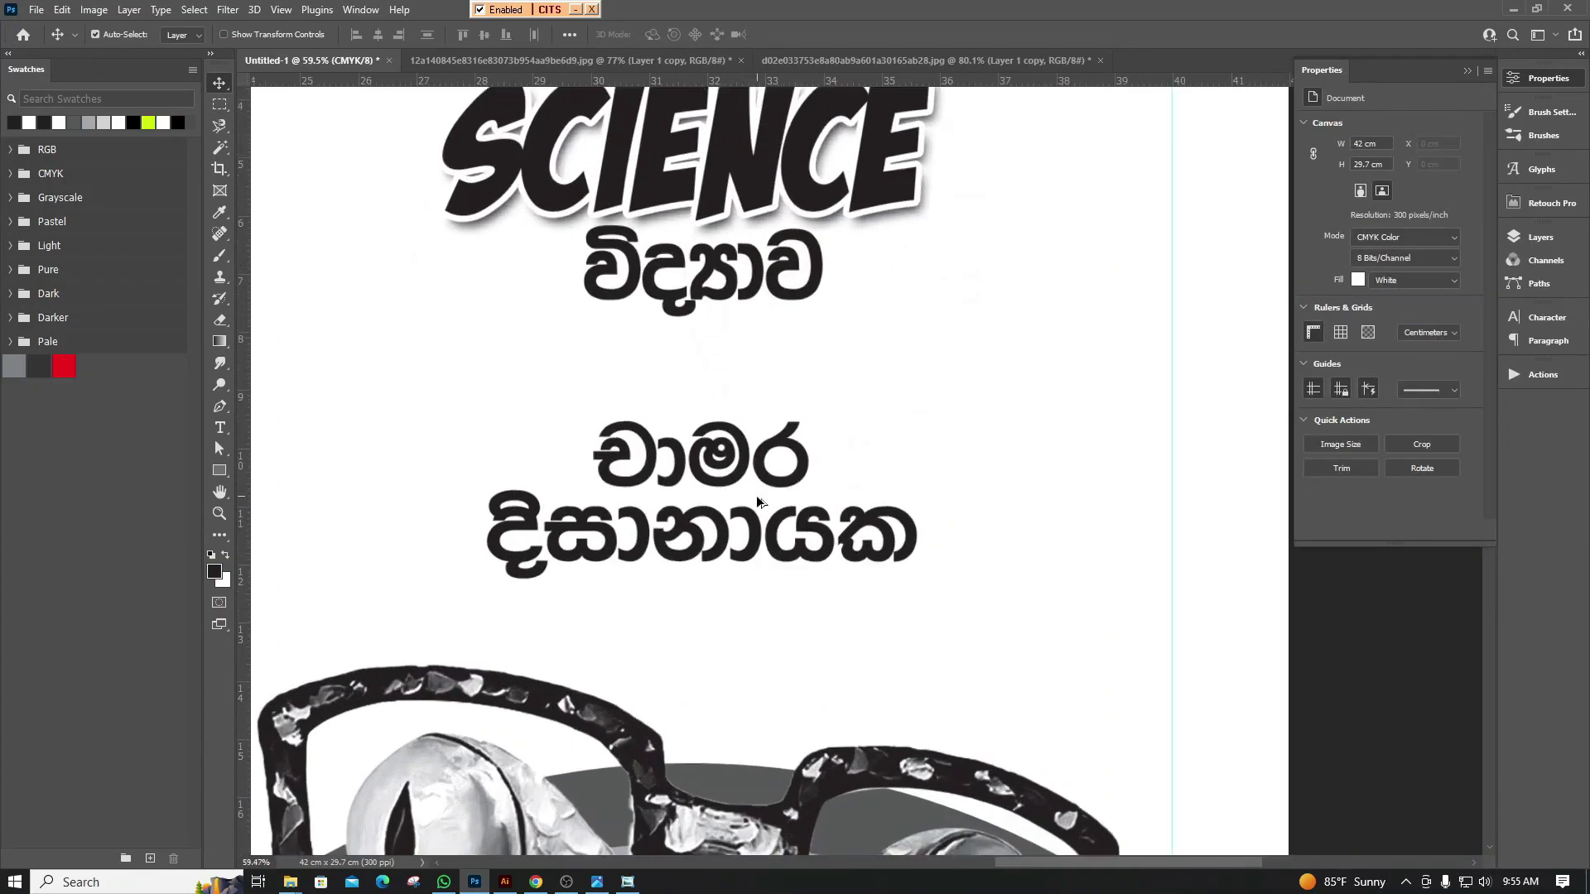
pyautogui.moveTo(792, 556); pyautogui.dragTo(929, 482)
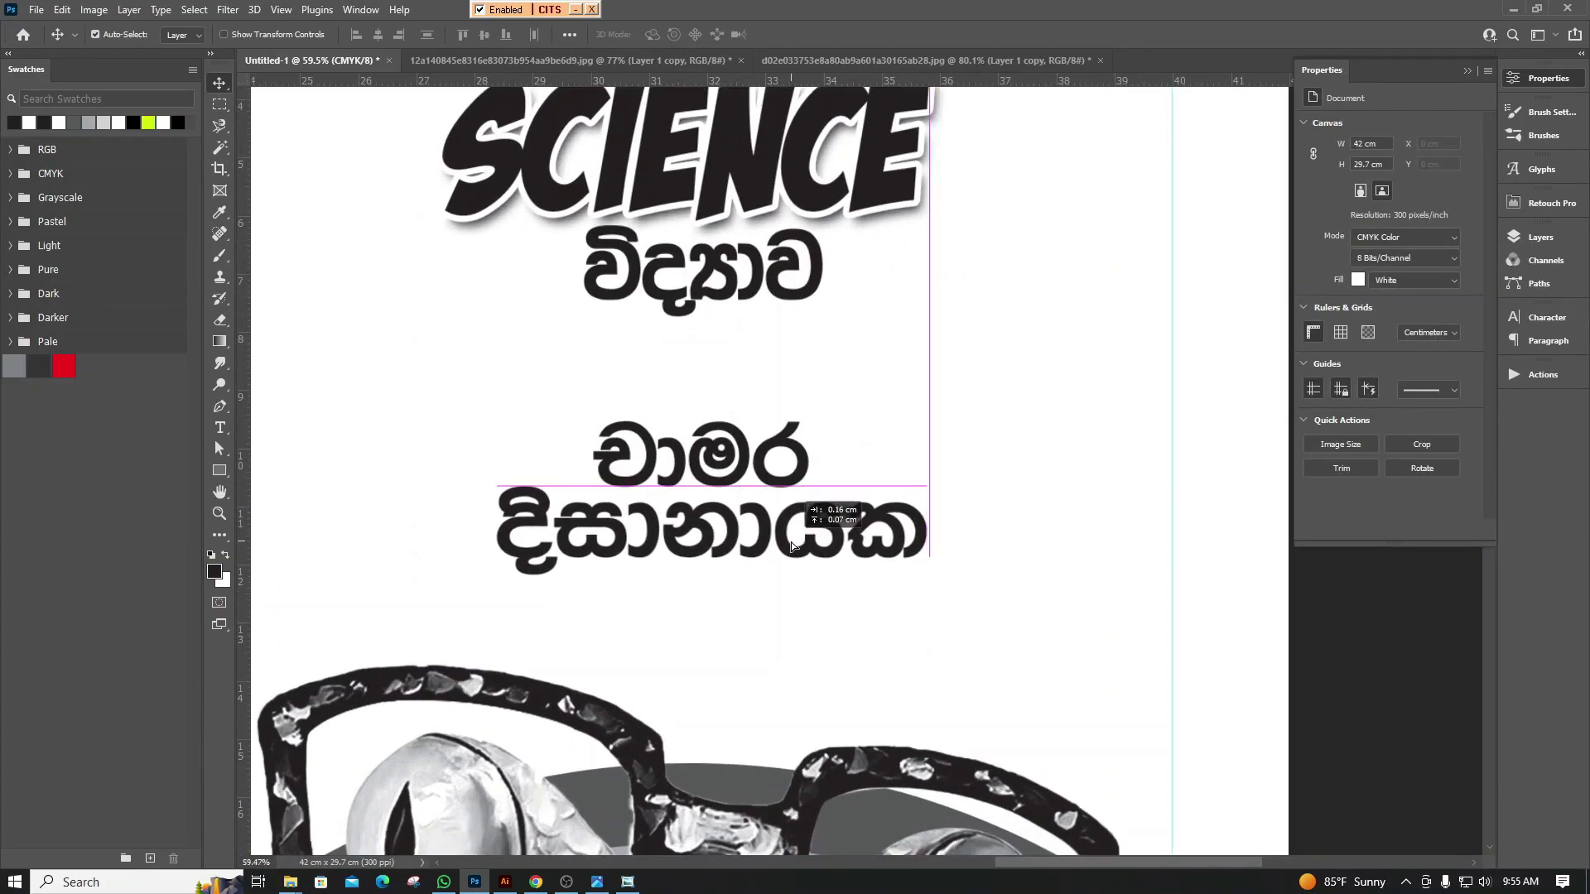
pyautogui.scroll(-1, 703, 565)
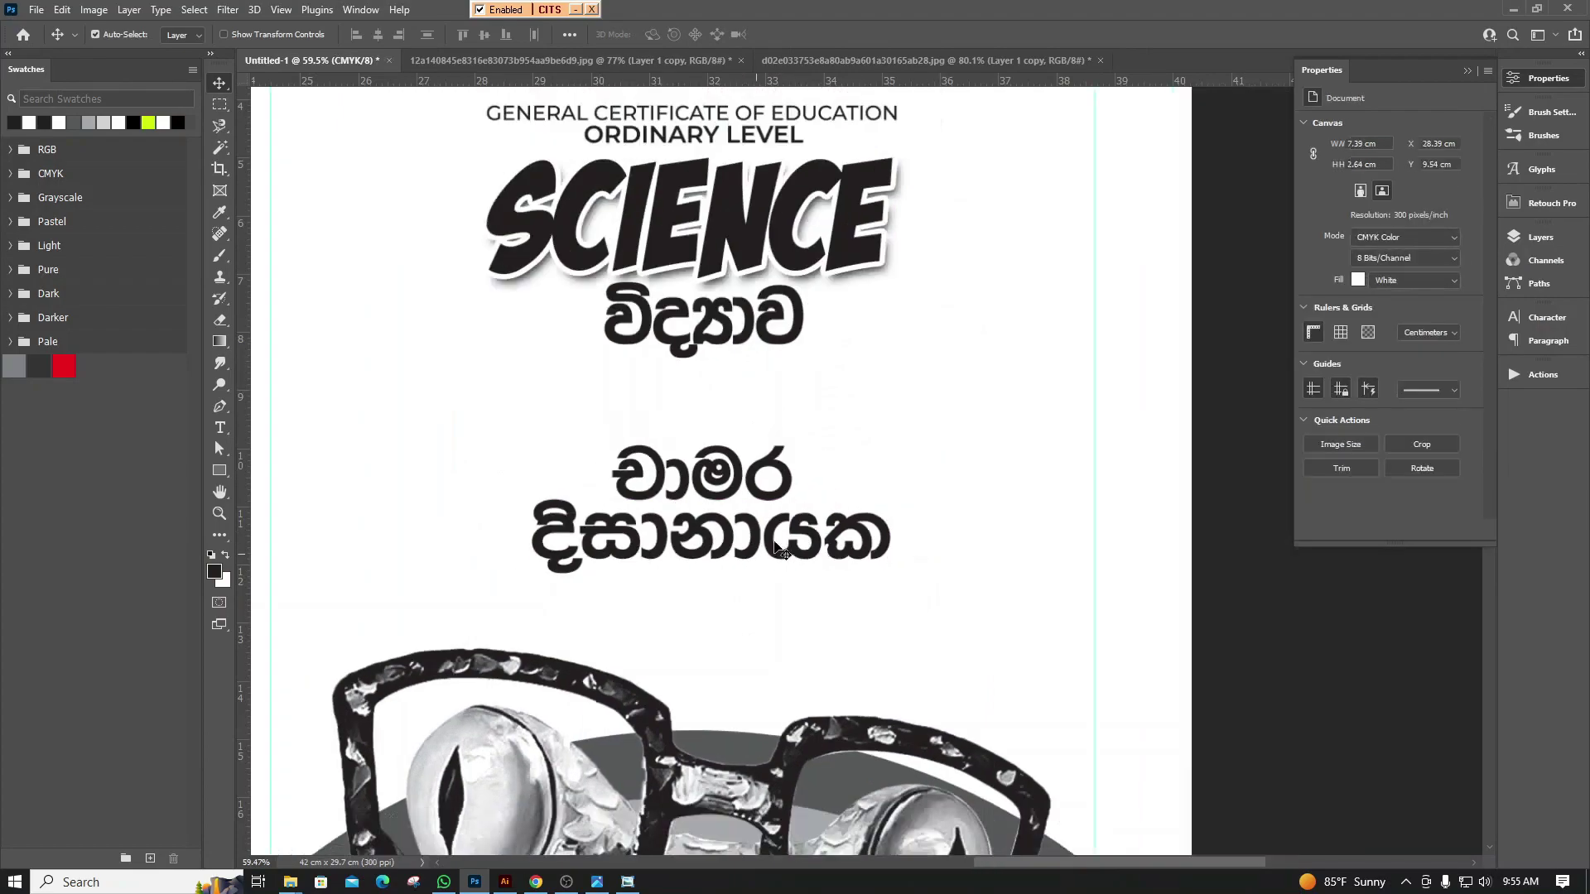
pyautogui.moveTo(929, 482); pyautogui.dragTo(778, 557)
pyautogui.click(1366, 285)
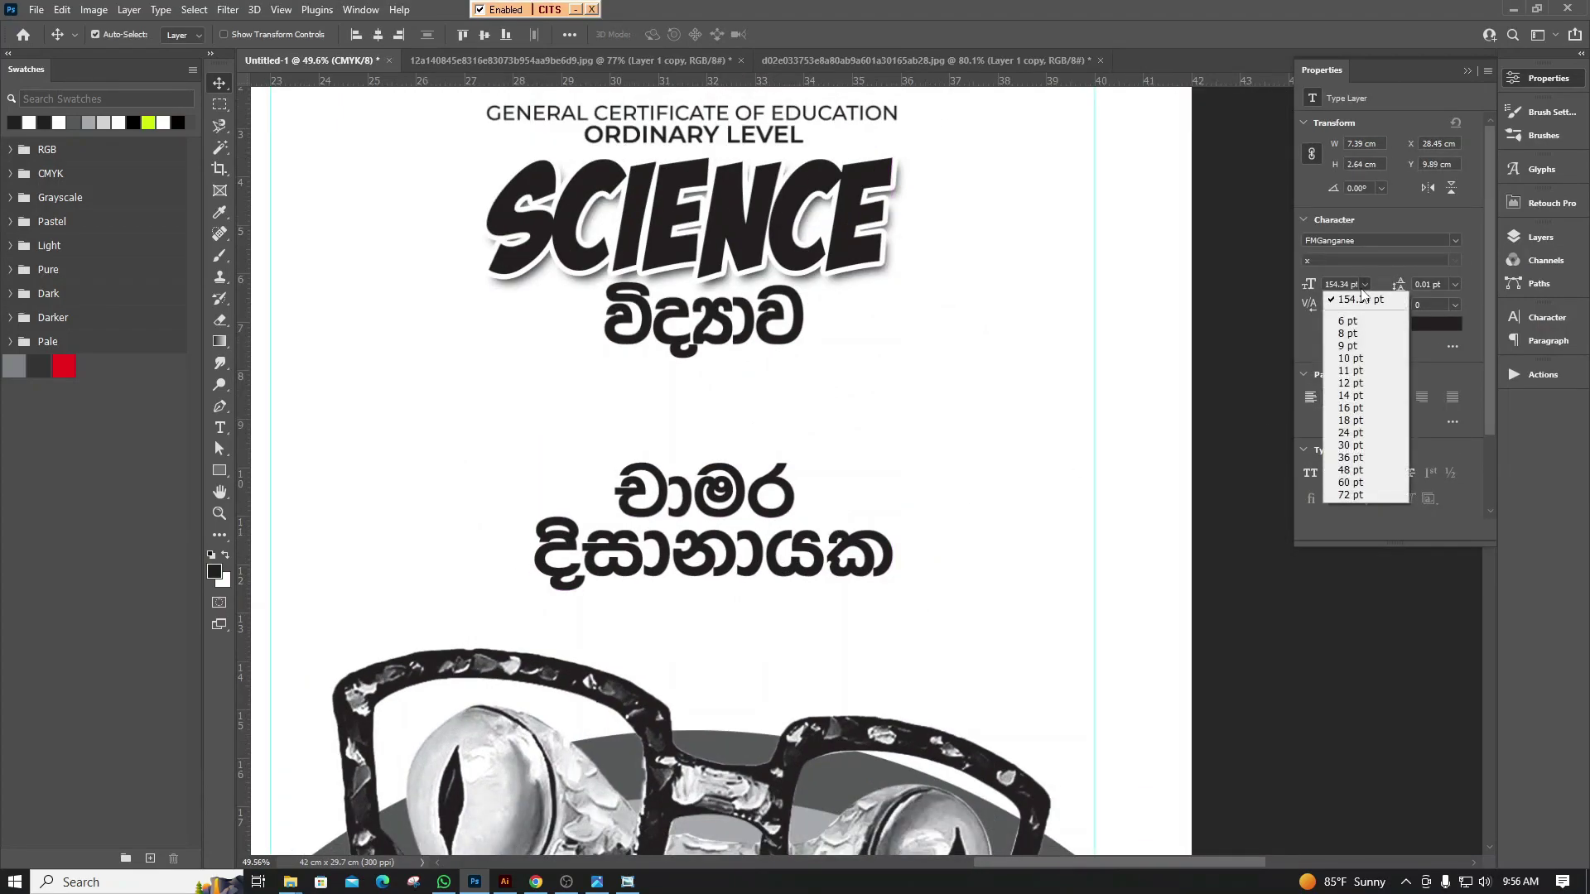
pyautogui.click(1368, 447)
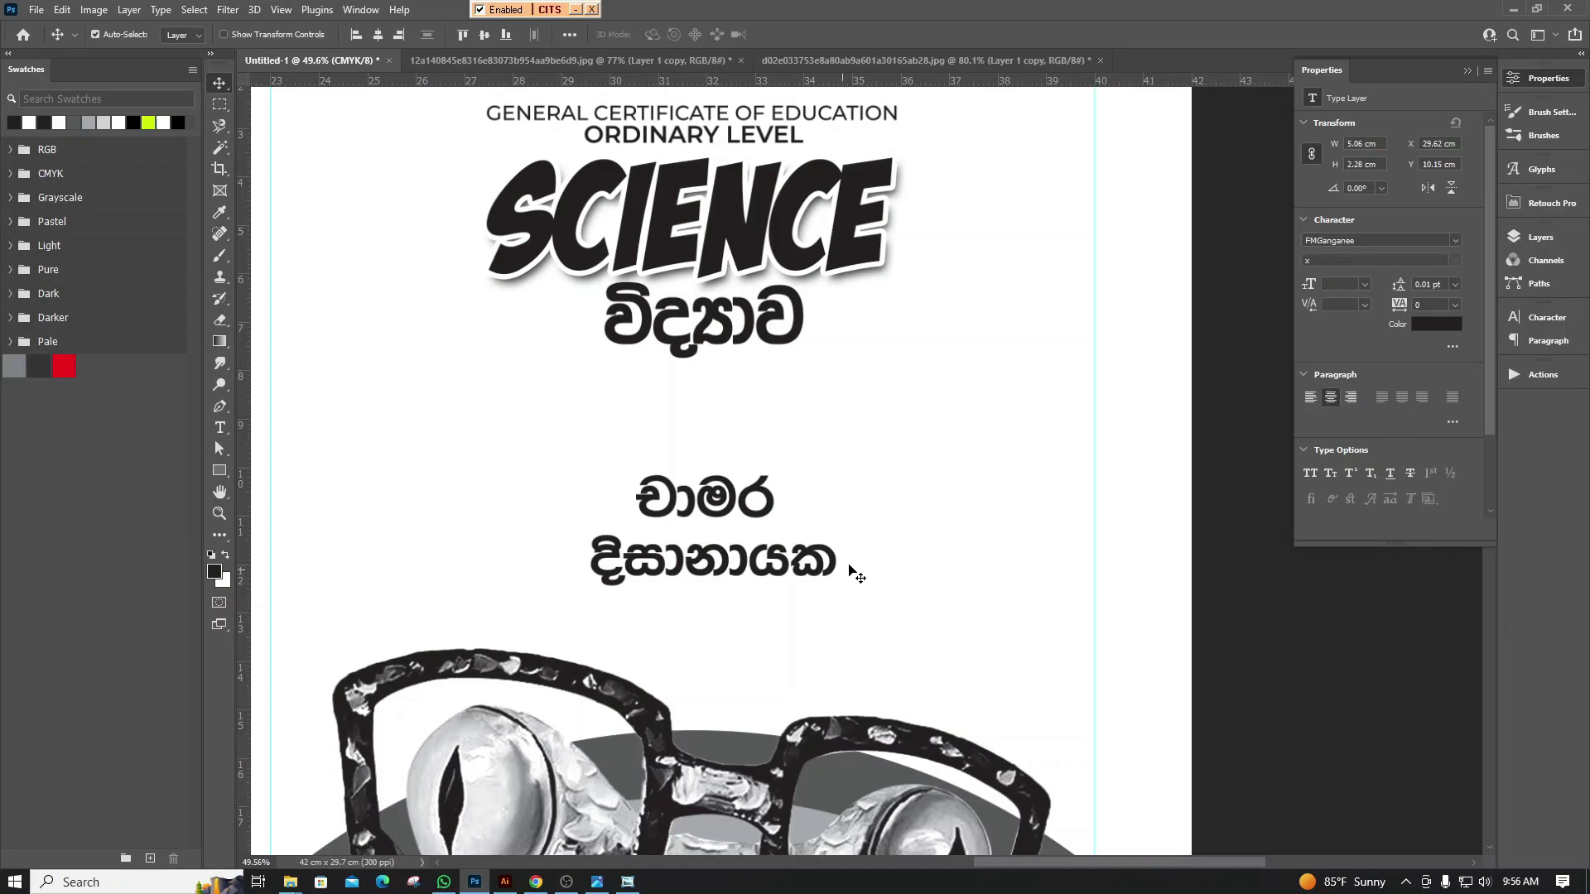
pyautogui.scroll(3, 740, 557)
pyautogui.moveTo(739, 557); pyautogui.dragTo(730, 536)
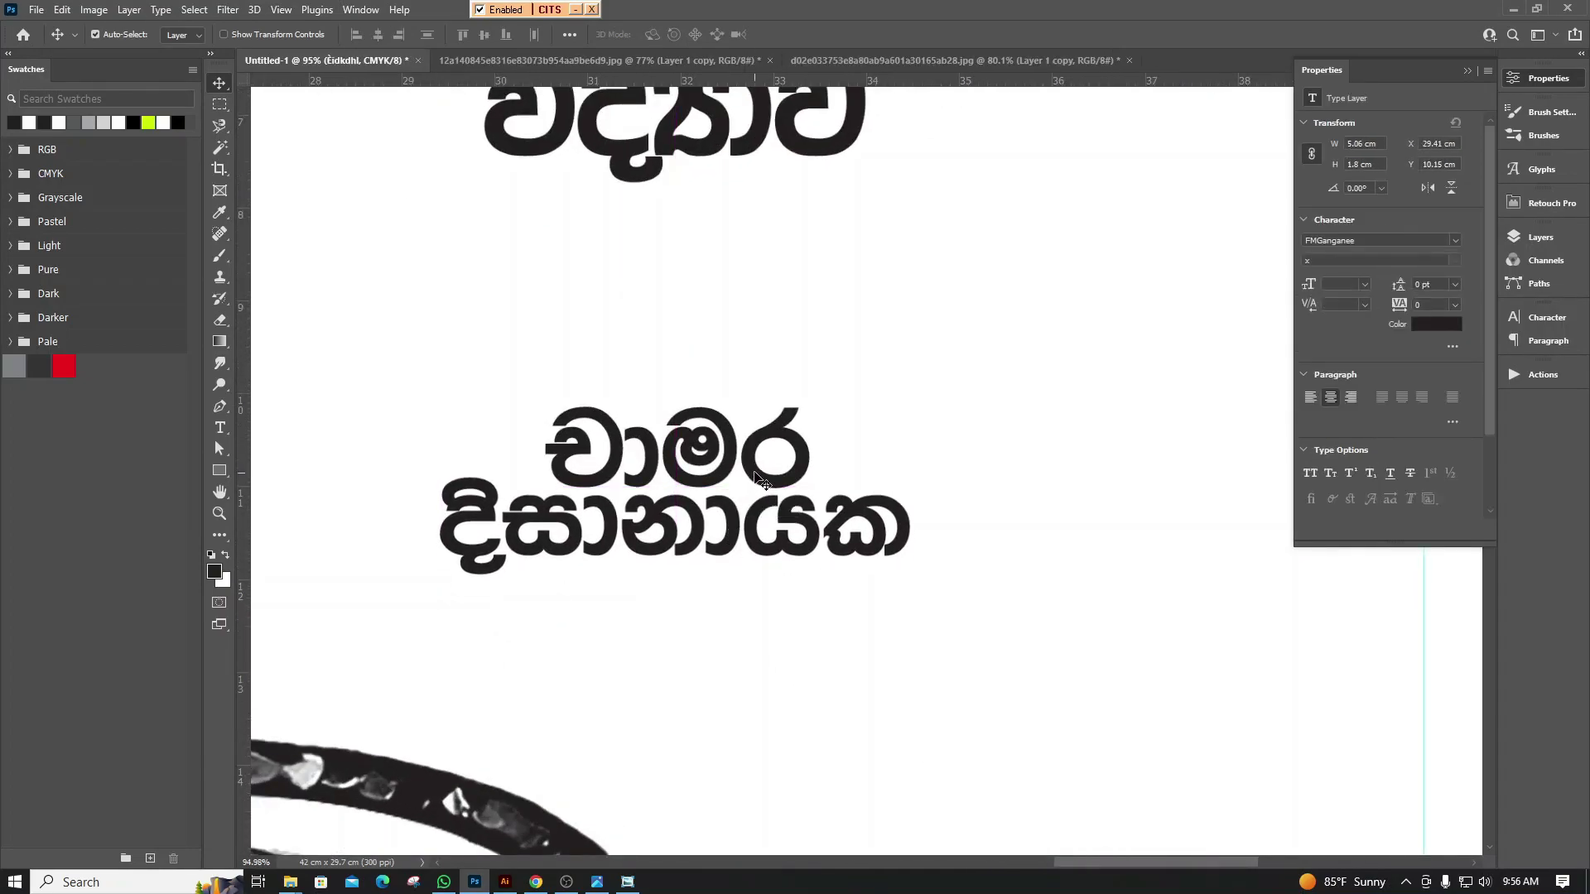
pyautogui.scroll(-3, 757, 476)
pyautogui.scroll(-1, 757, 476)
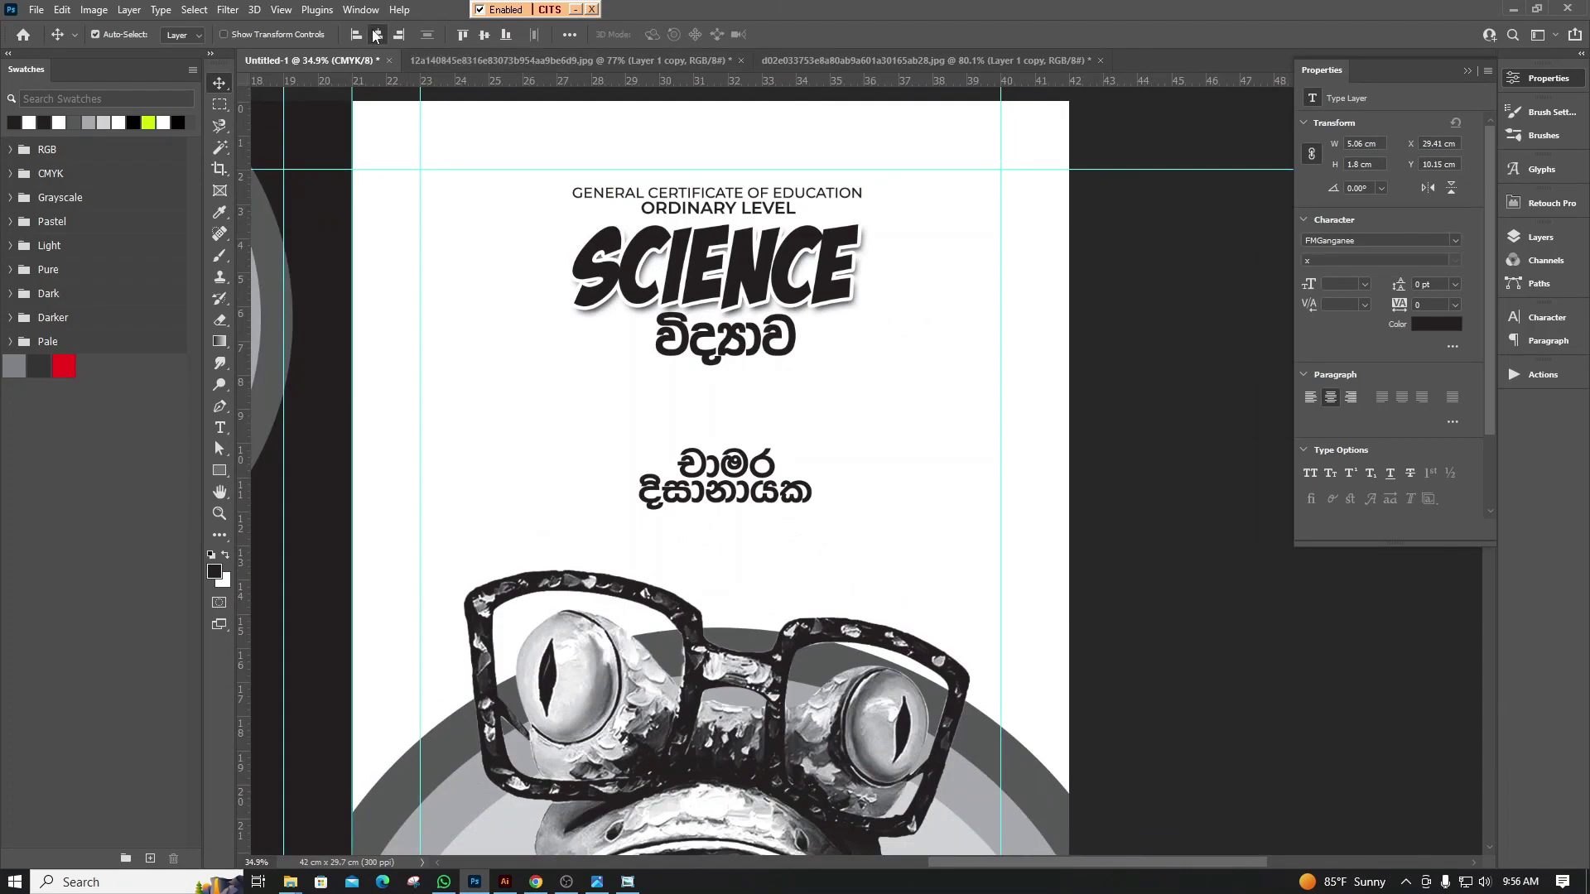
# Free-transform both name lines to about 156% and commit
pyautogui.hotkey('ctrl', 't')
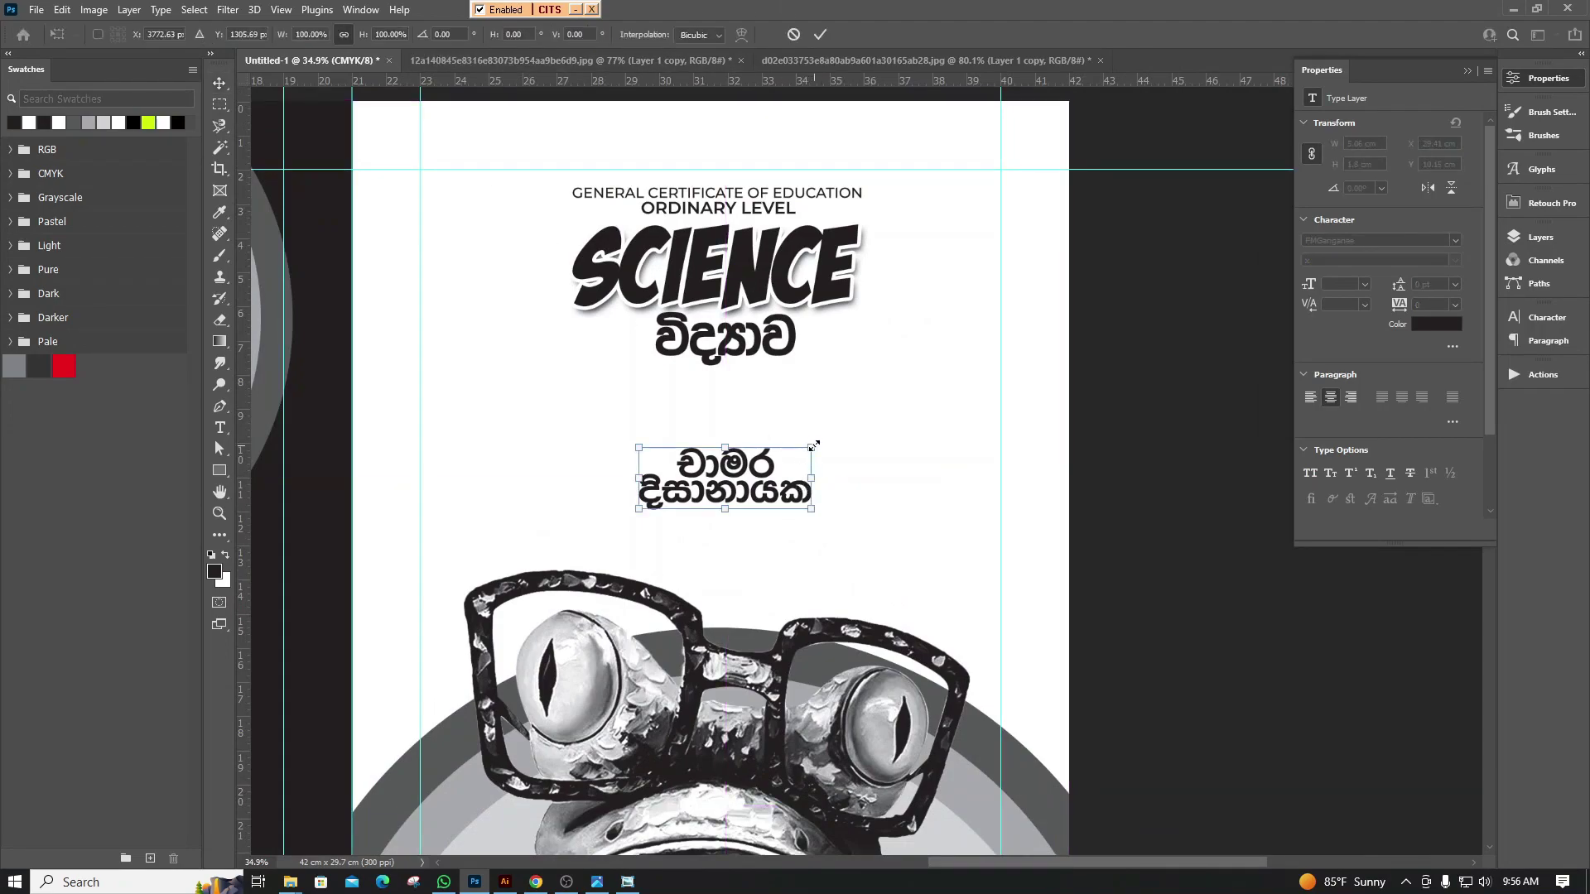
pyautogui.moveTo(812, 447); pyautogui.dragTo(868, 427)
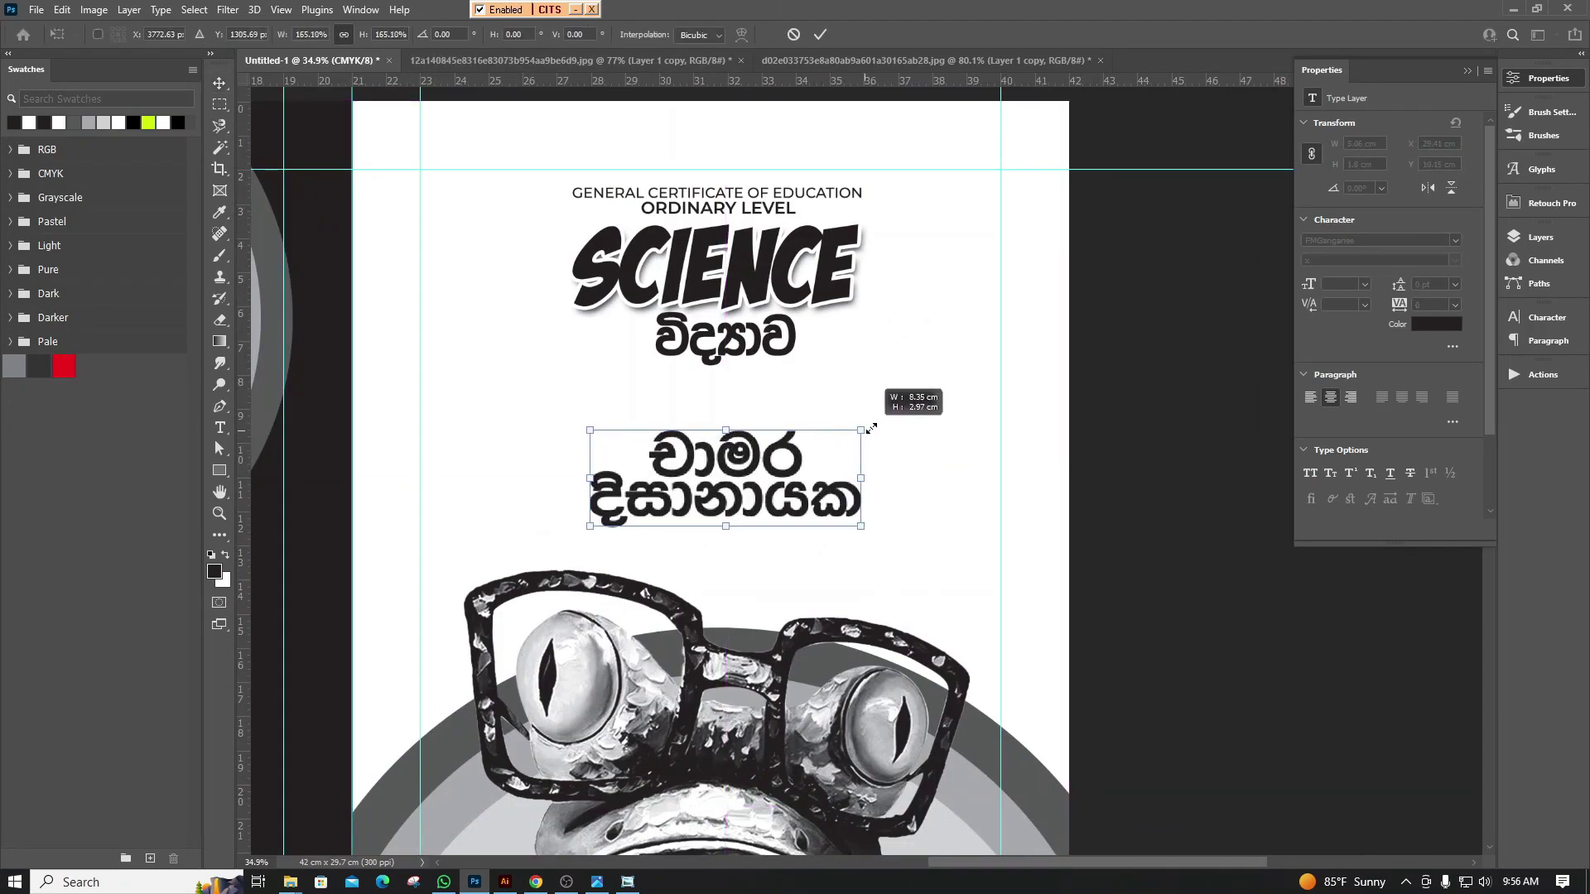
pyautogui.moveTo(867, 427); pyautogui.dragTo(860, 431)
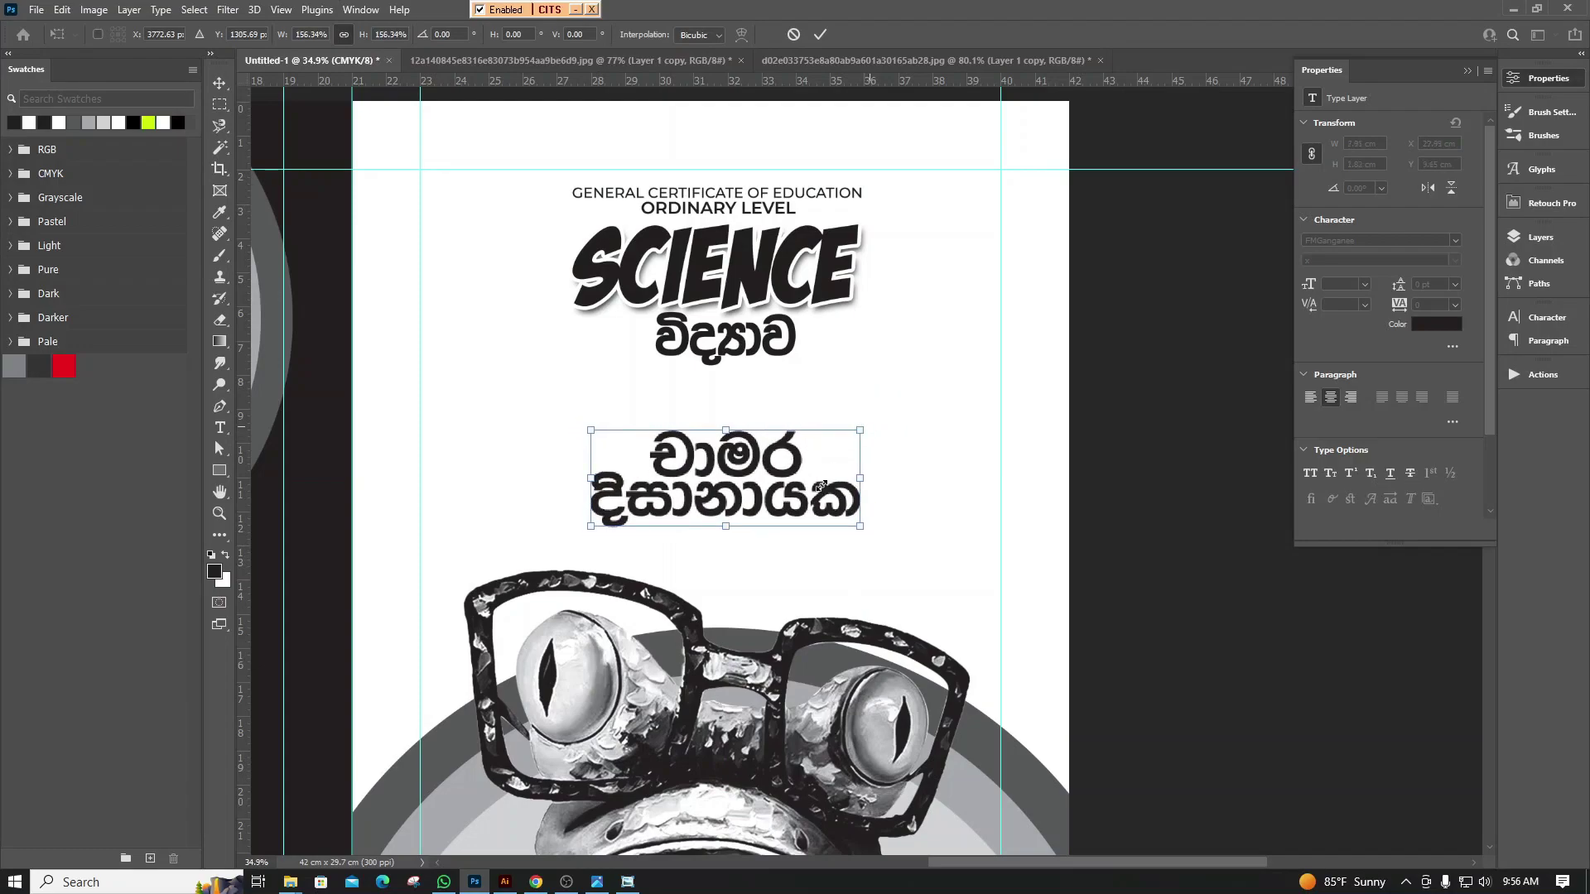
pyautogui.press('Return')
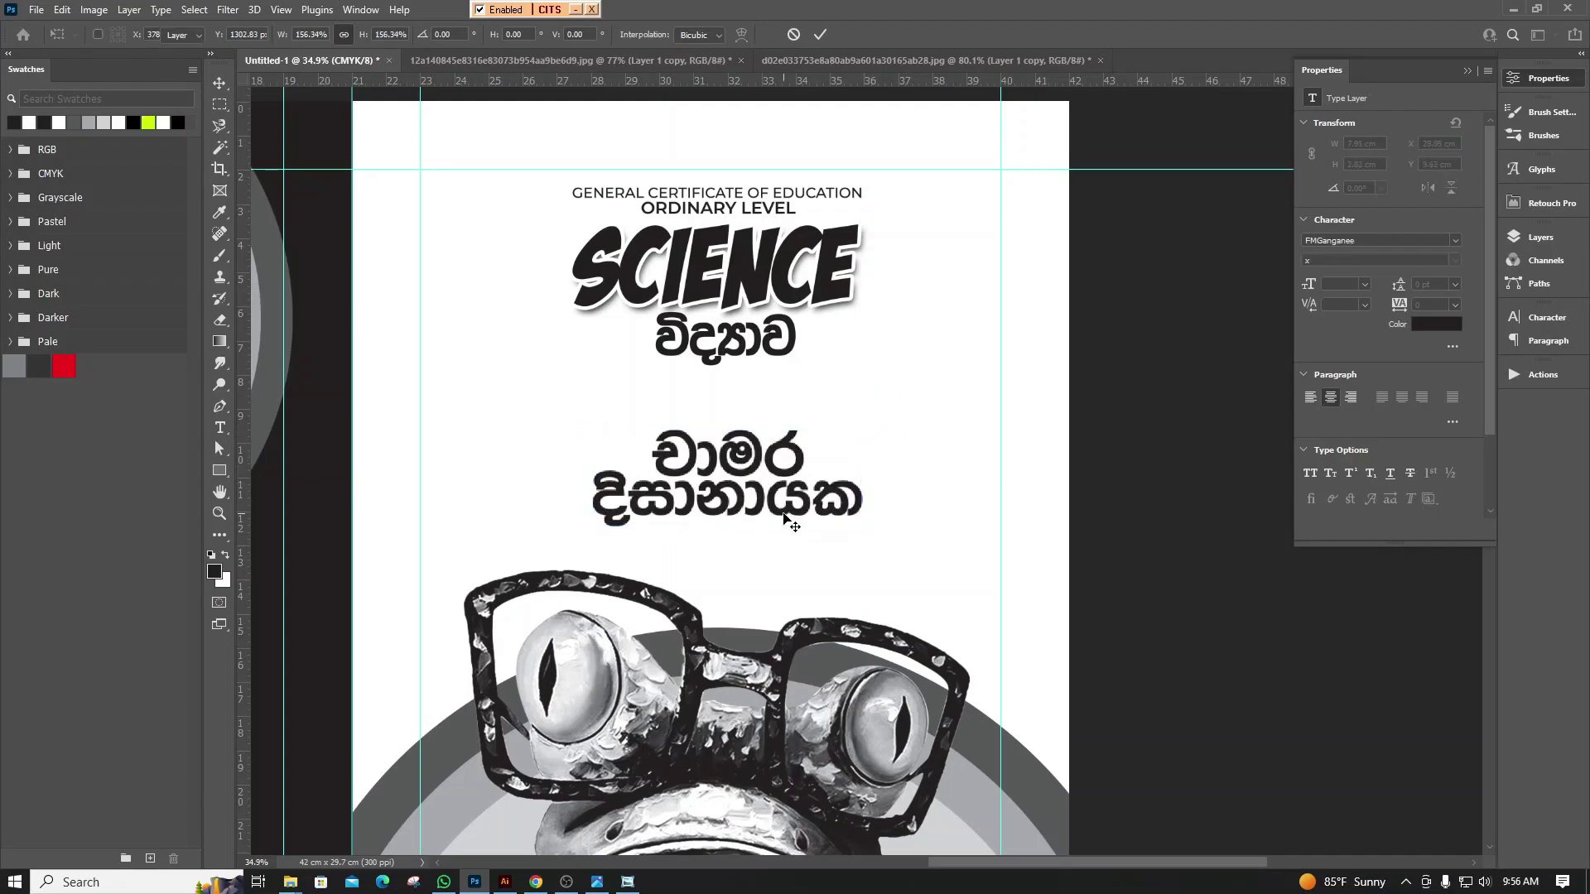
pyautogui.scroll(3, 820, 497)
pyautogui.scroll(2, 896, 518)
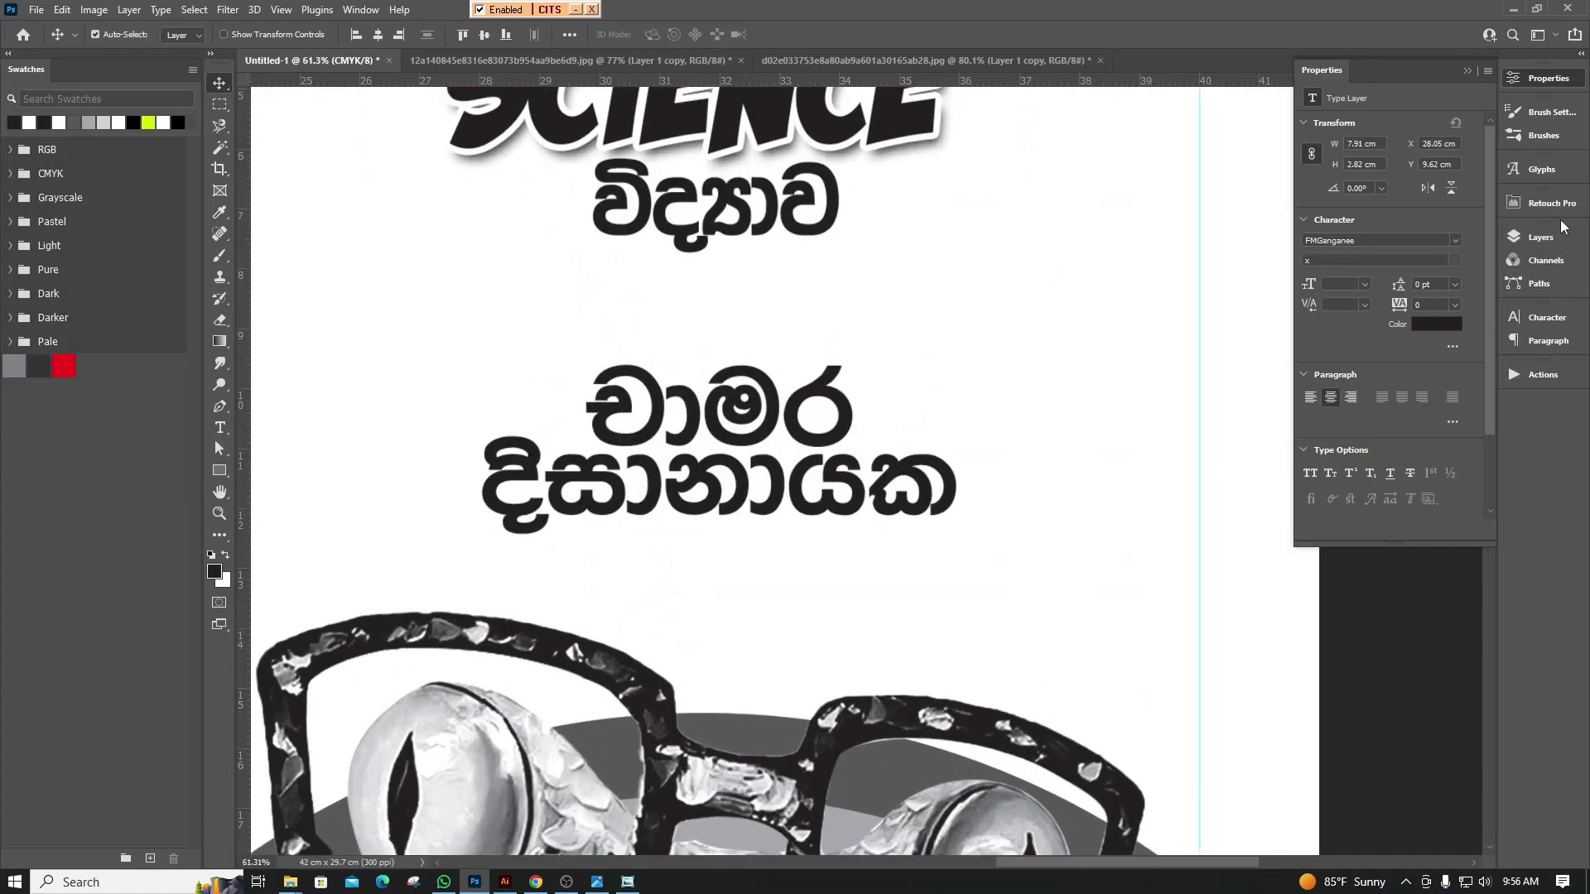
# Add a Stroke effect to the name group with a black (K 100) colour
pyautogui.click(1541, 239)
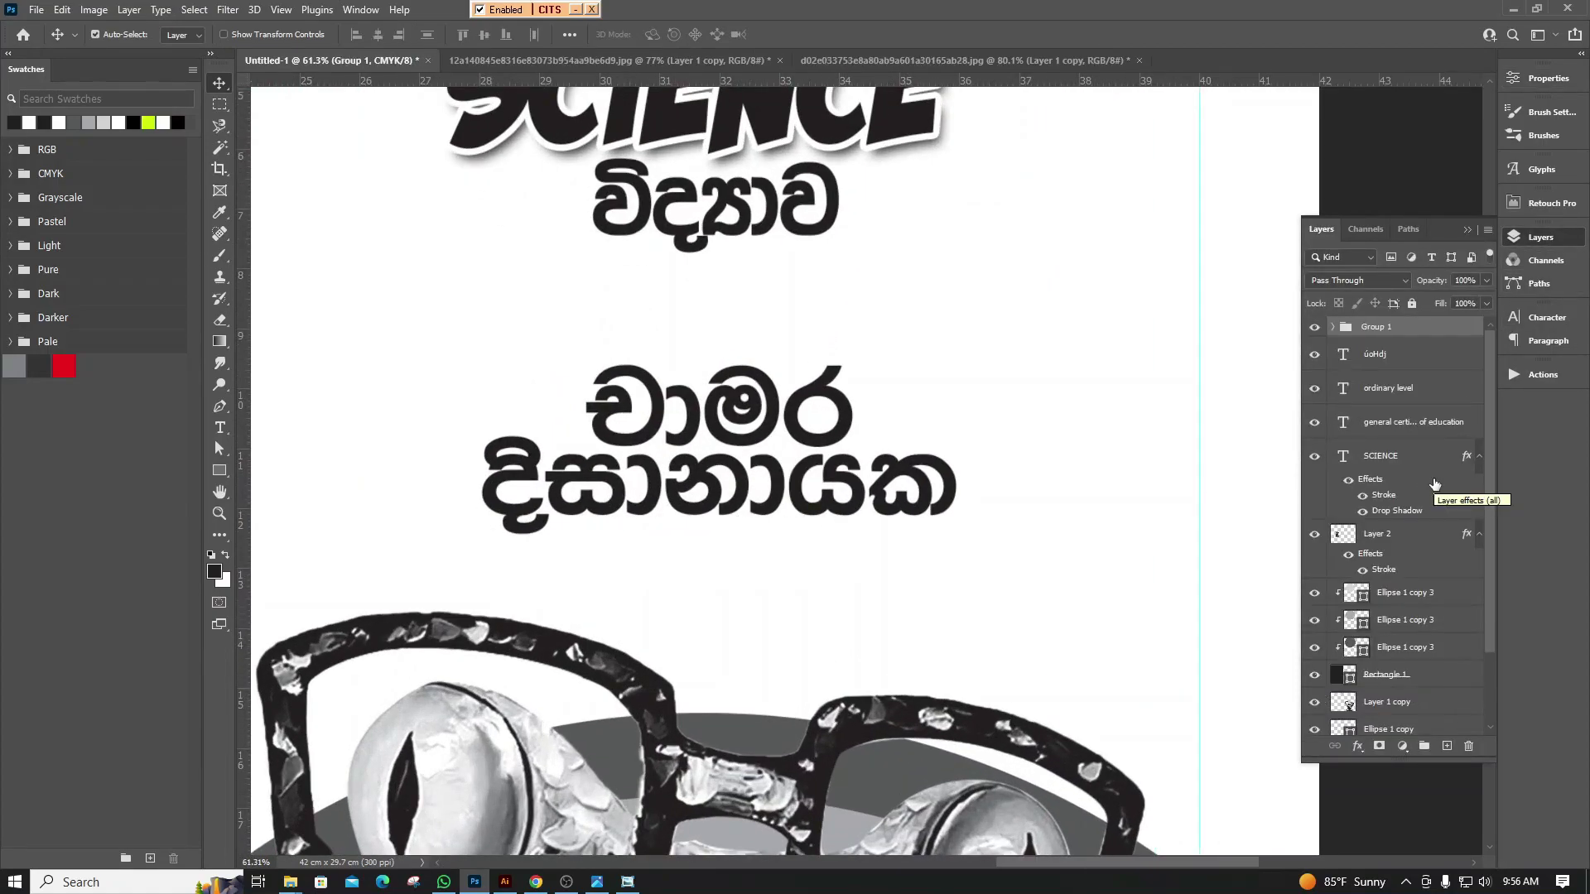
pyautogui.click(1354, 746)
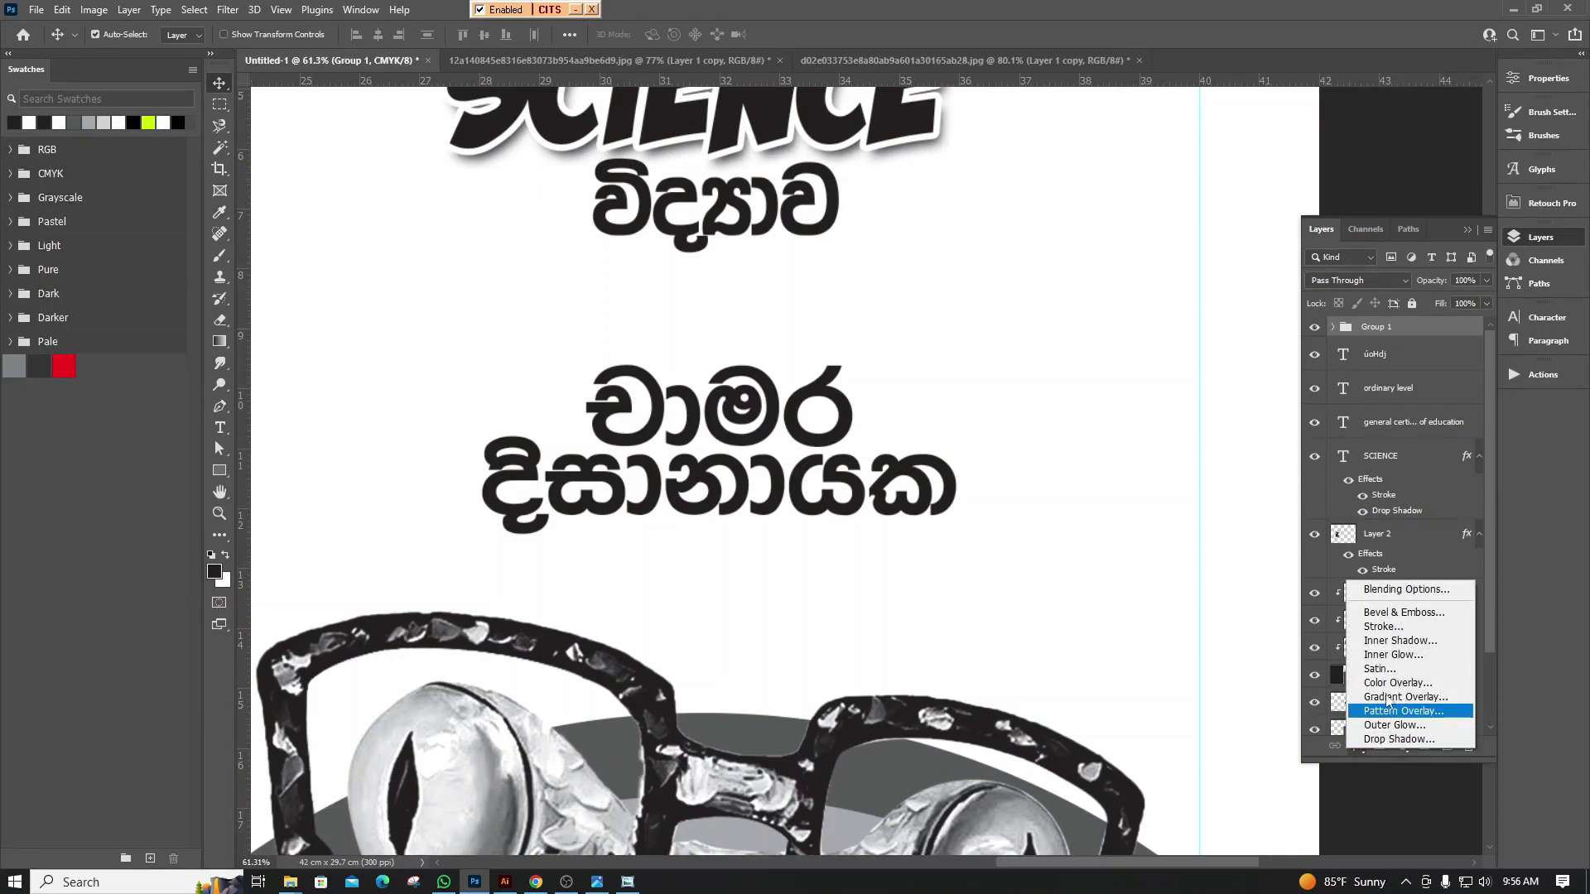
pyautogui.click(1405, 627)
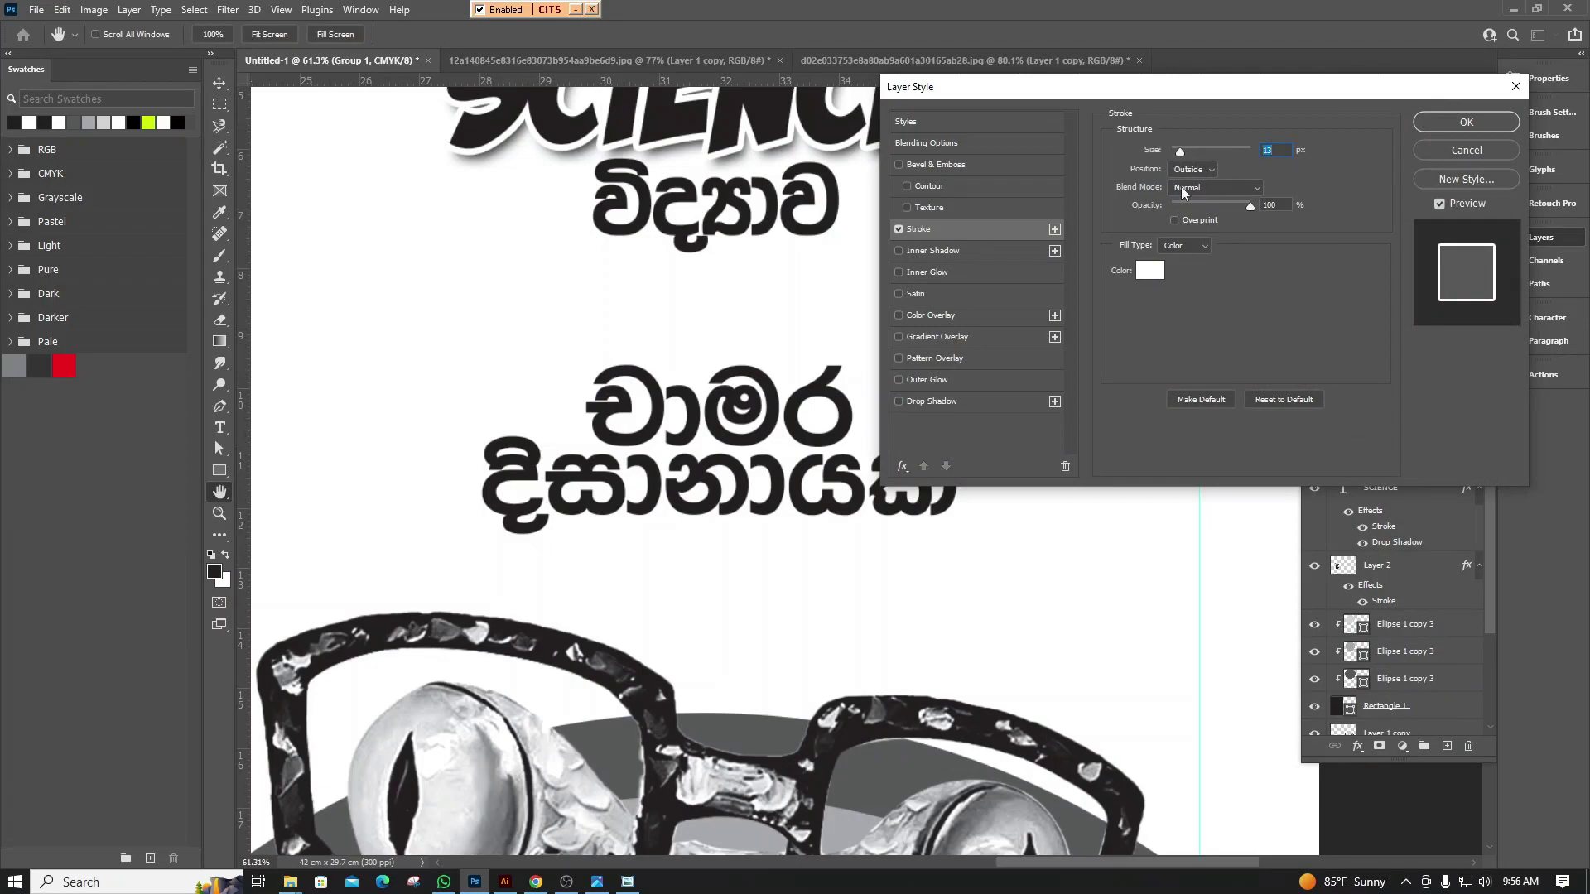
pyautogui.click(1154, 278)
pyautogui.moveTo(1101, 265); pyautogui.dragTo(1035, 348)
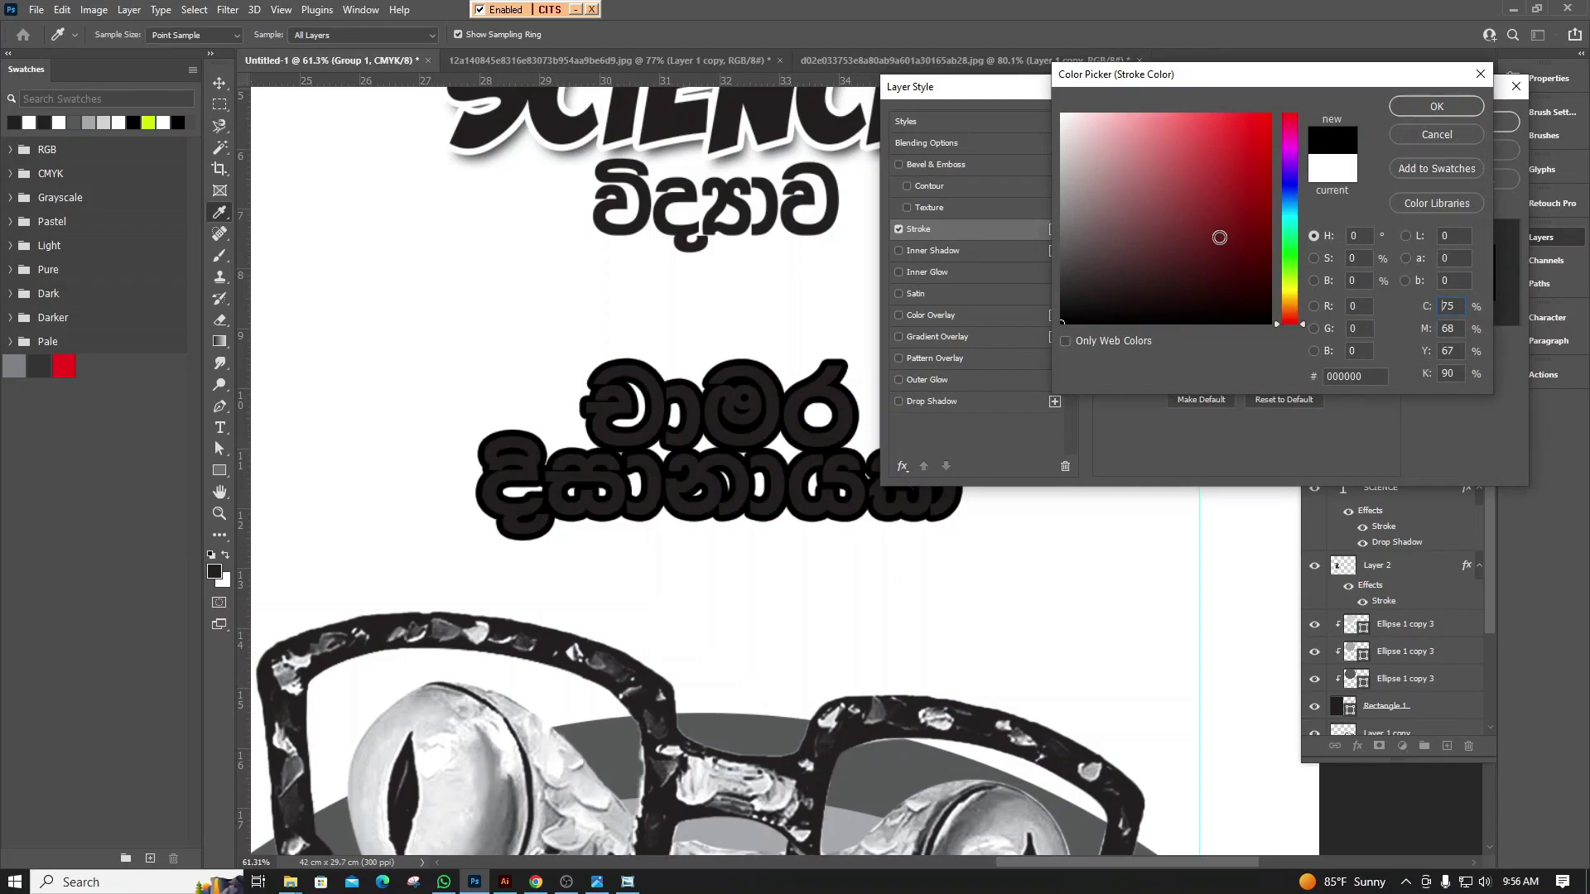
pyautogui.click(1332, 170)
pyautogui.write('100')
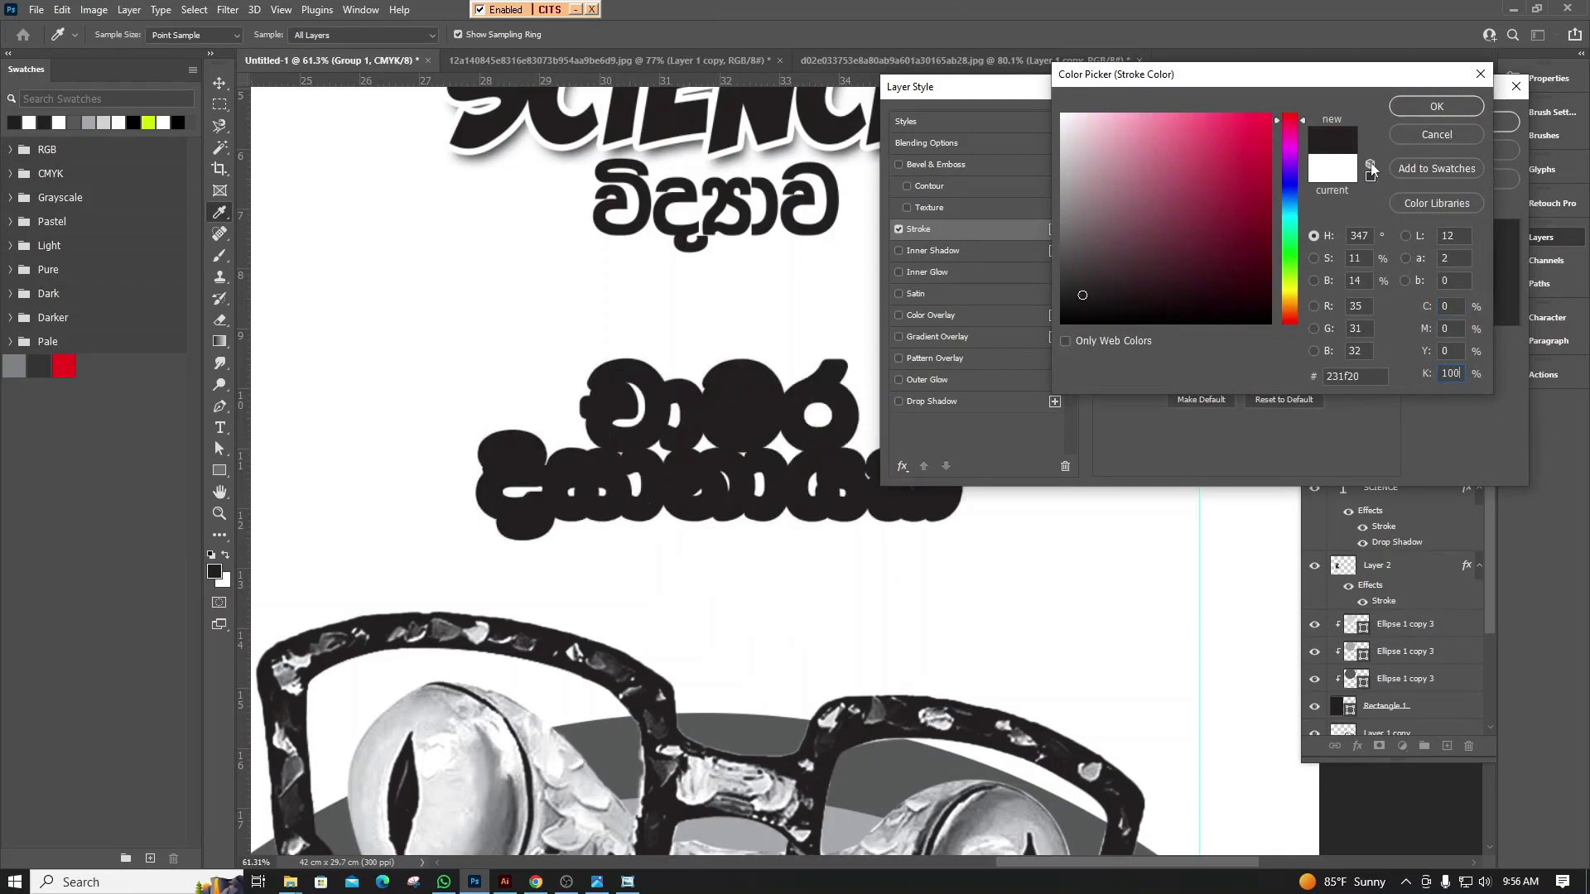
pyautogui.click(1422, 97)
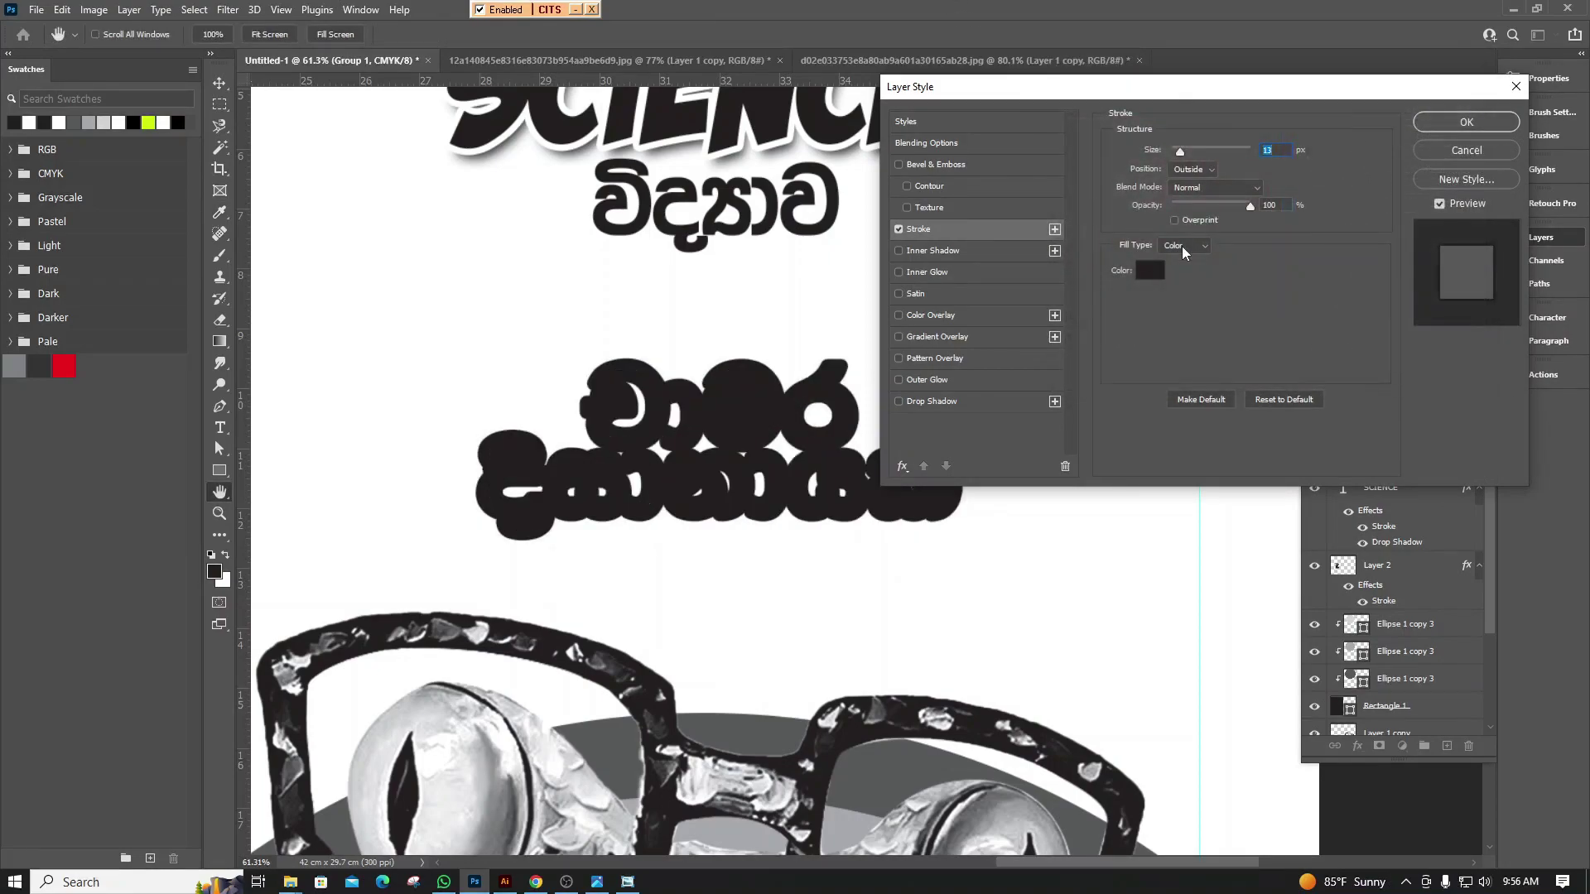
# Add a second 15 px stroke and make the first stroke white at 8 px
pyautogui.click(1054, 231)
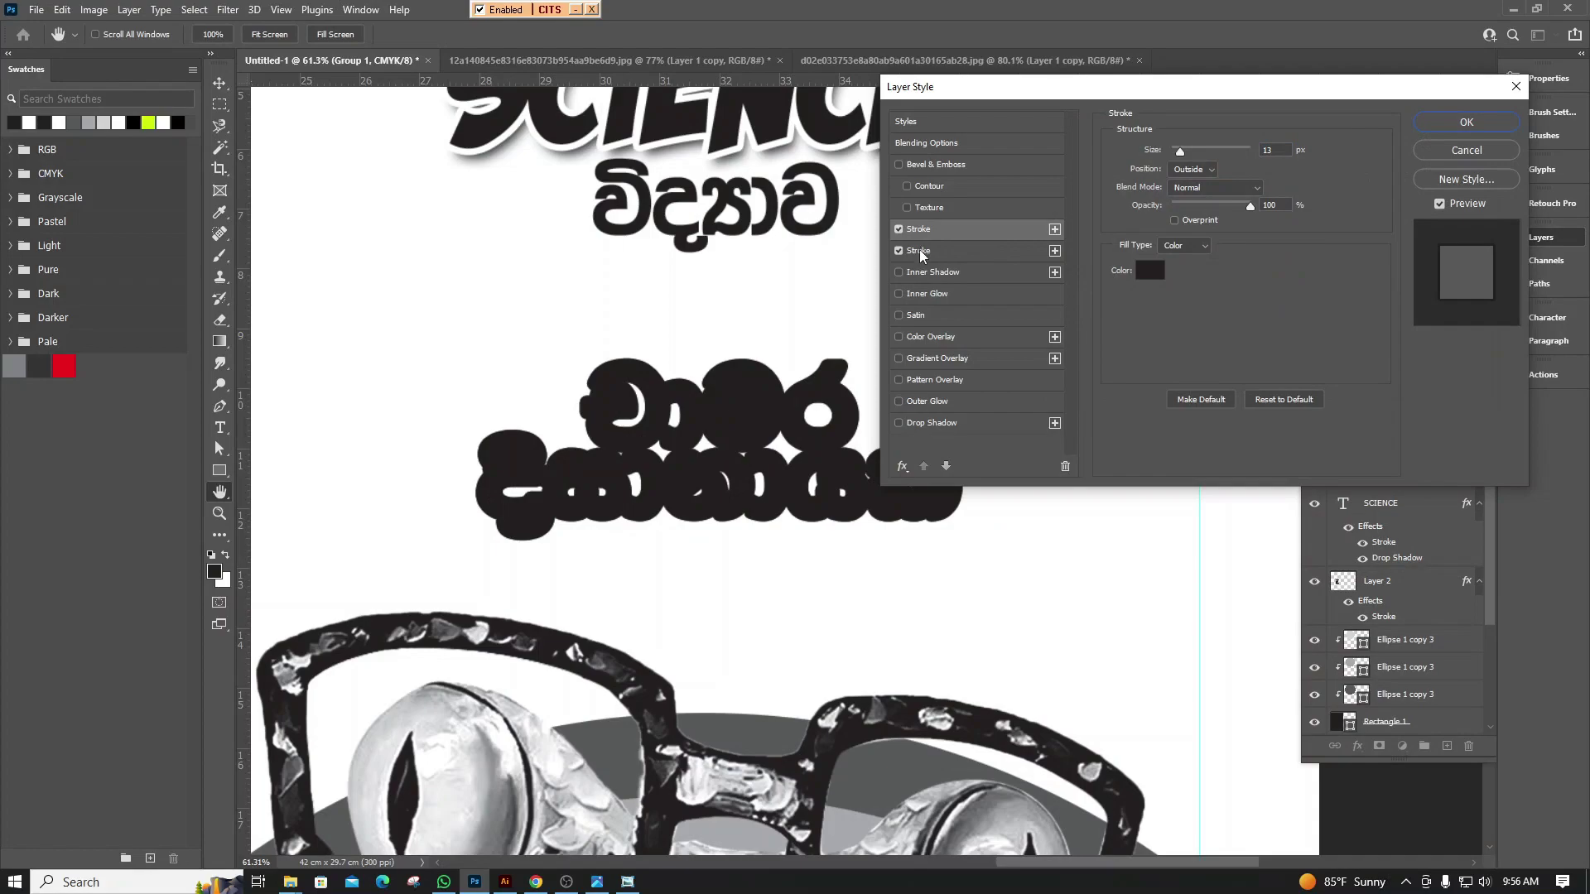
pyautogui.click(965, 252)
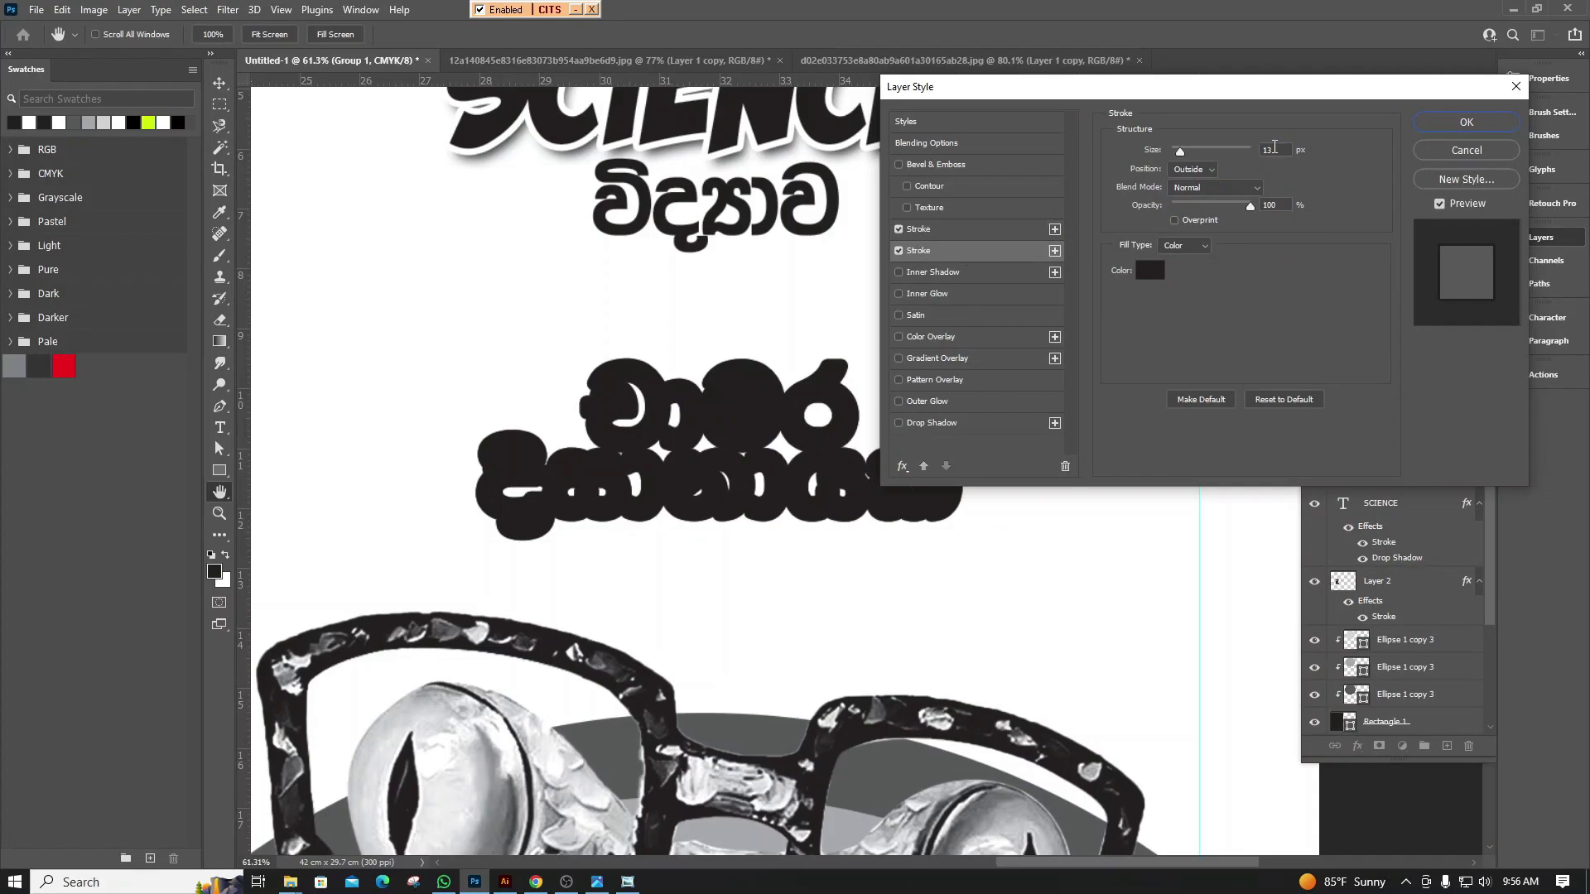
pyautogui.press('Up')
pyautogui.press('Up')
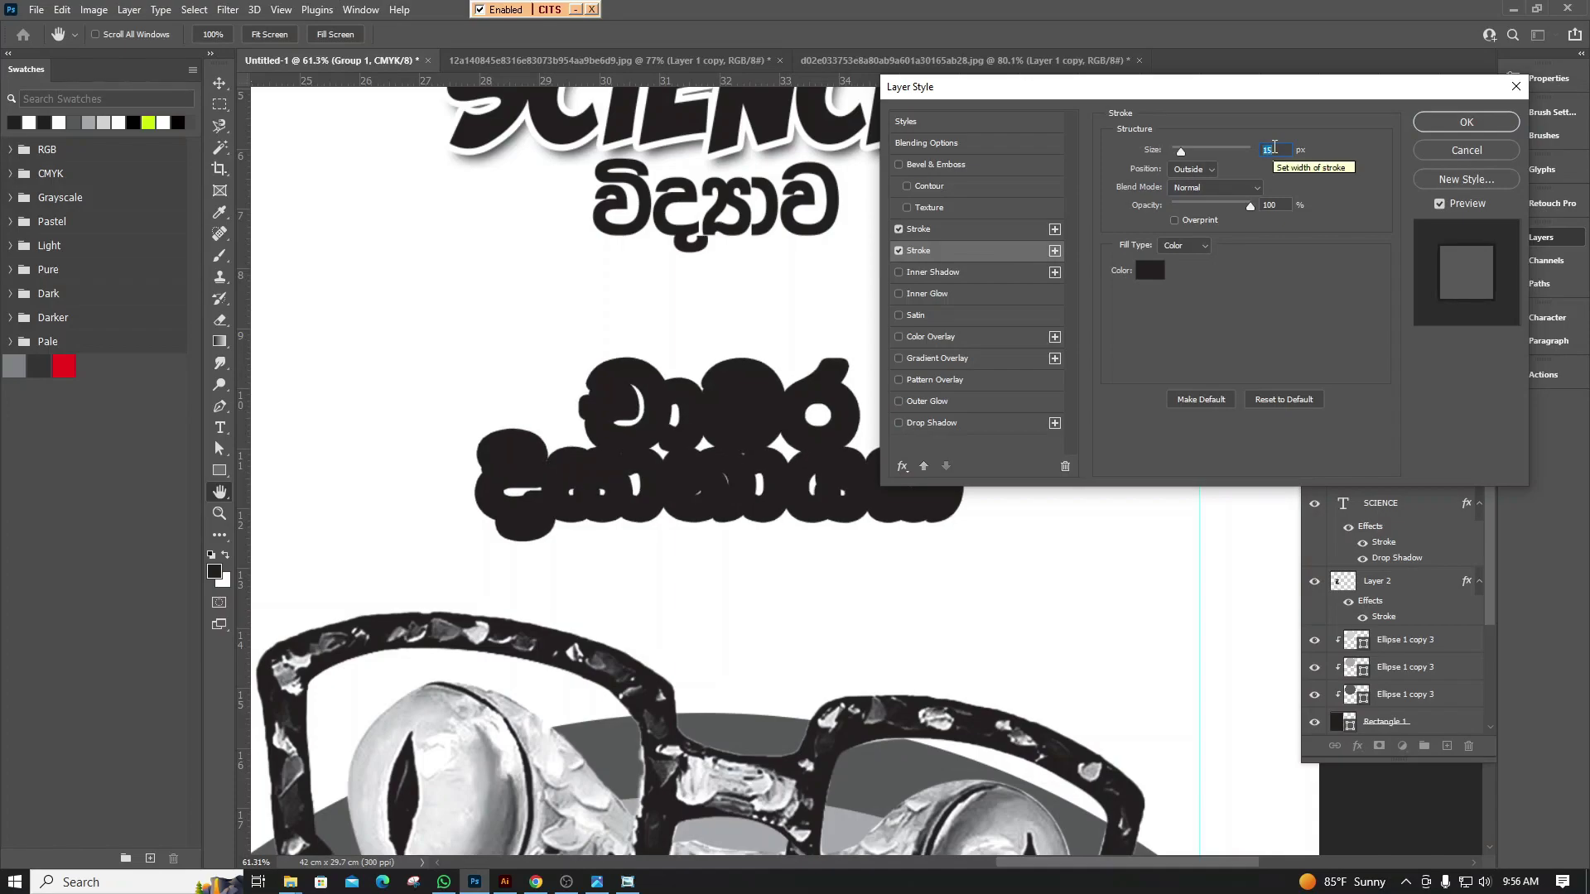
pyautogui.click(991, 234)
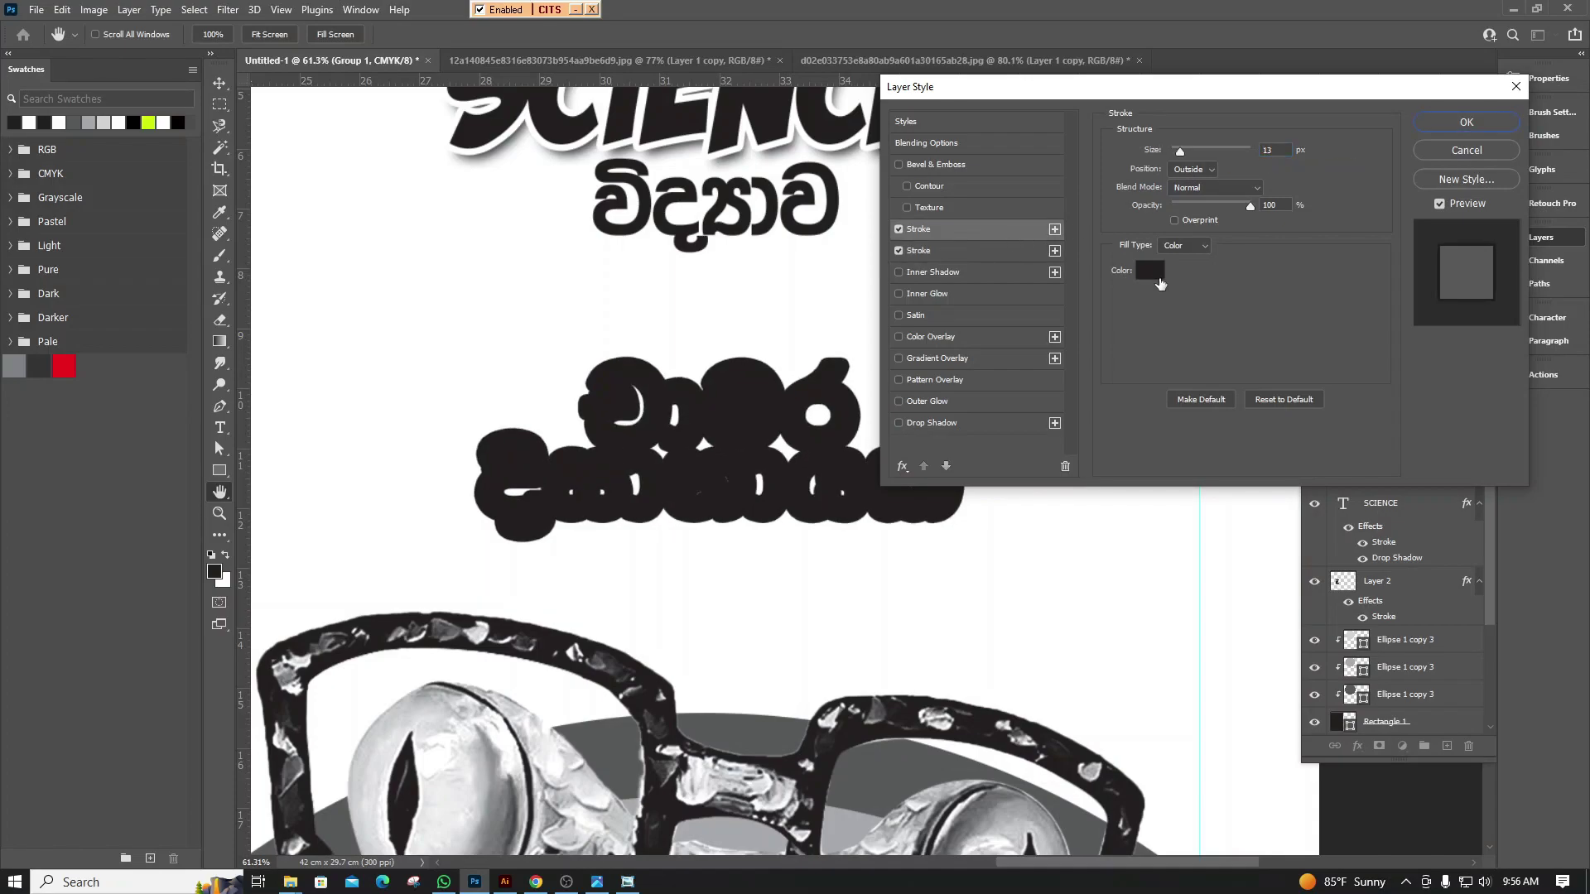
pyautogui.click(1159, 276)
pyautogui.moveTo(1087, 223); pyautogui.dragTo(1045, 203)
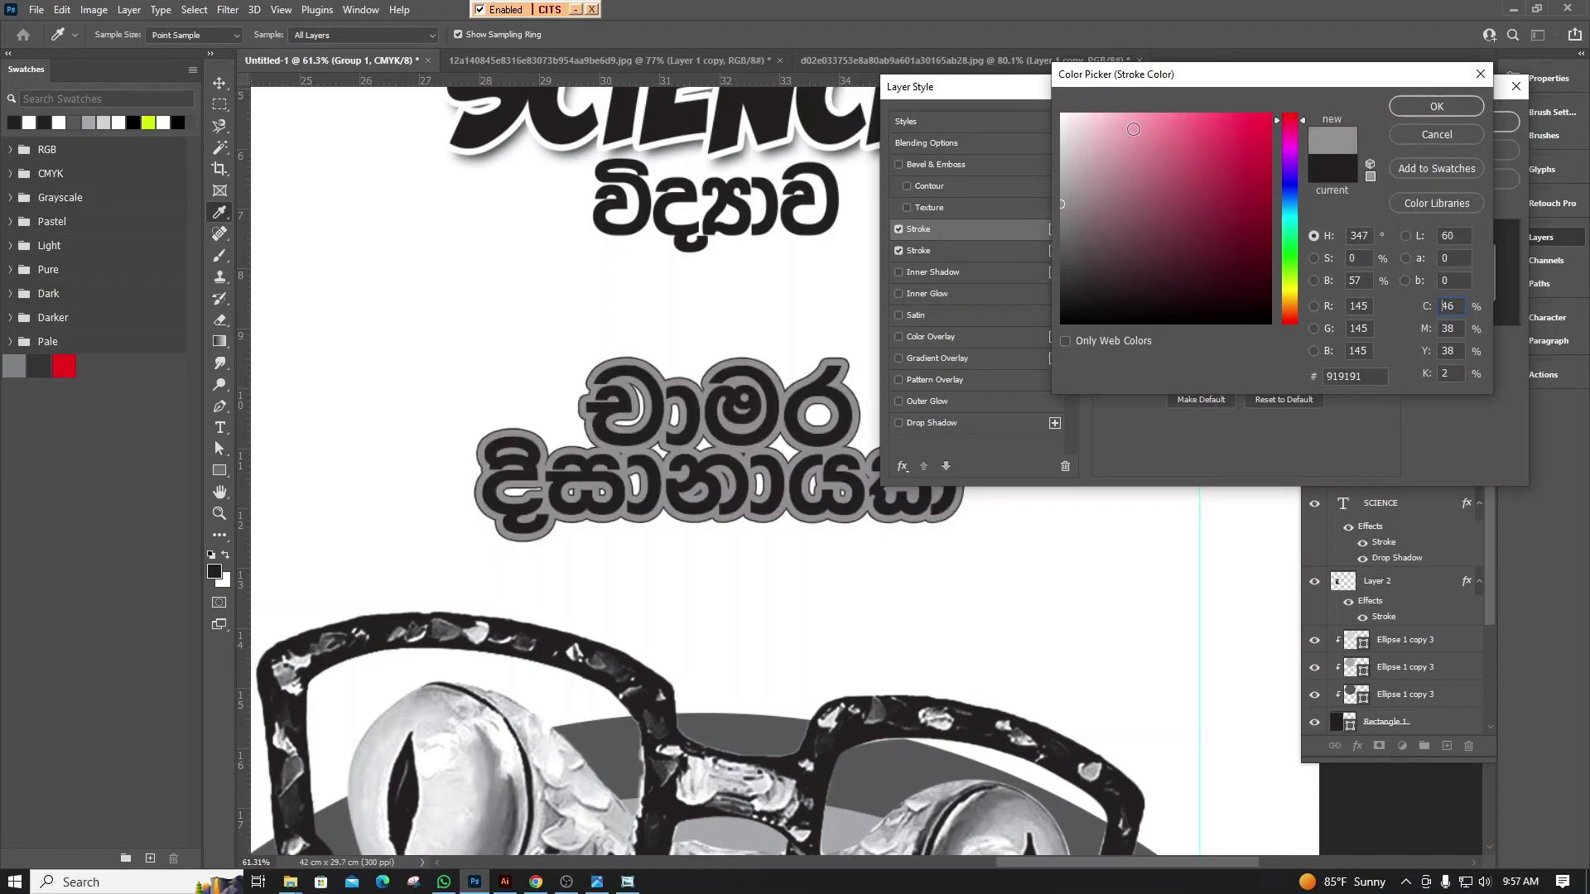
pyautogui.moveTo(1081, 141); pyautogui.dragTo(996, 69)
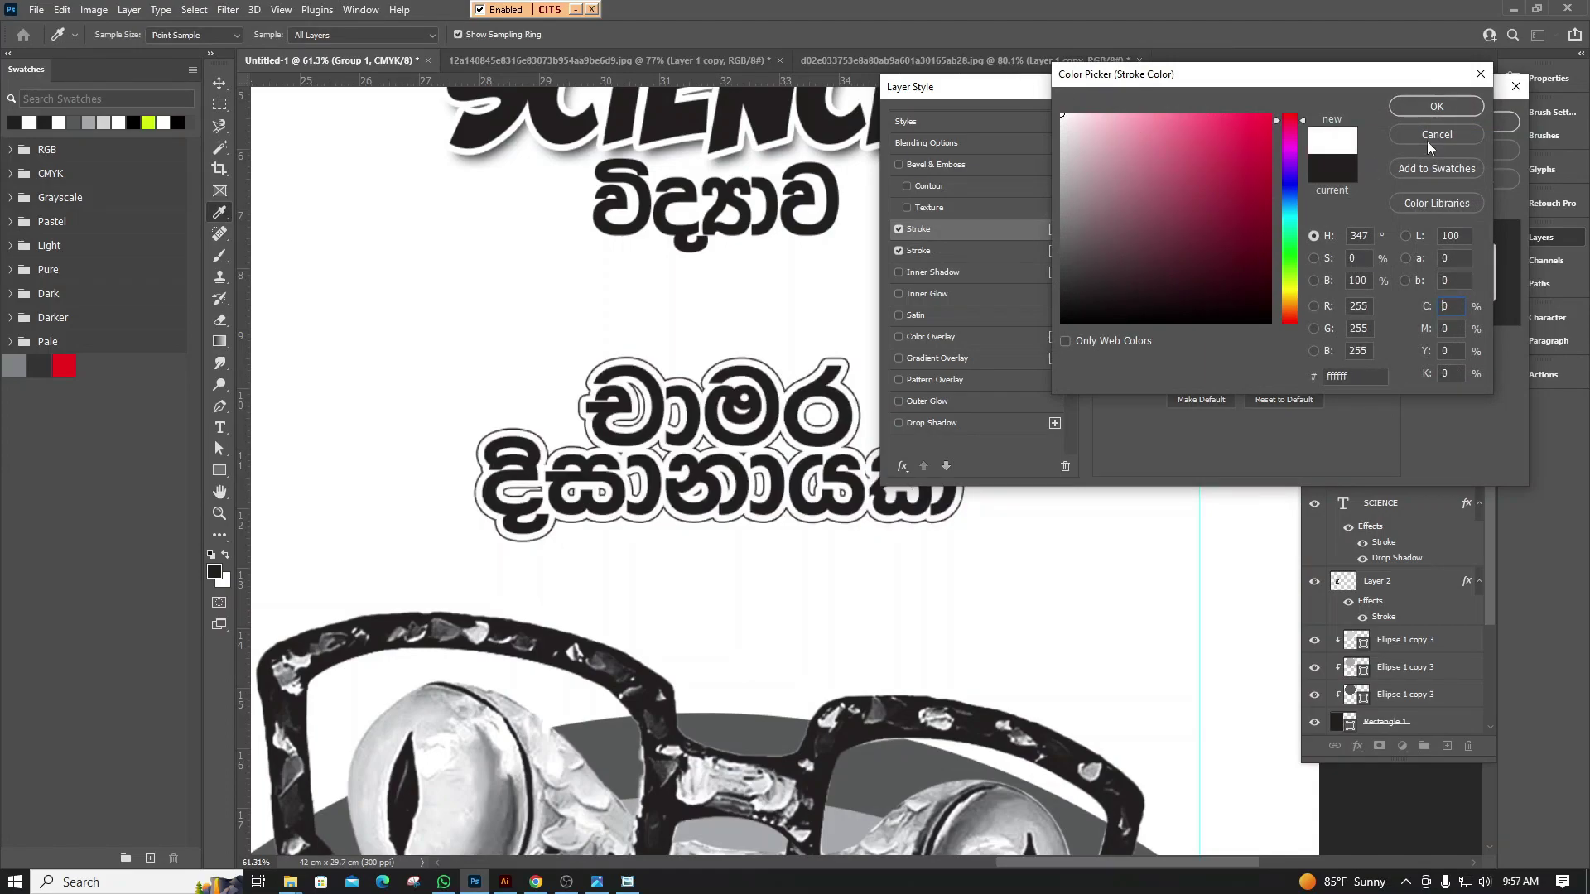
pyautogui.click(1427, 106)
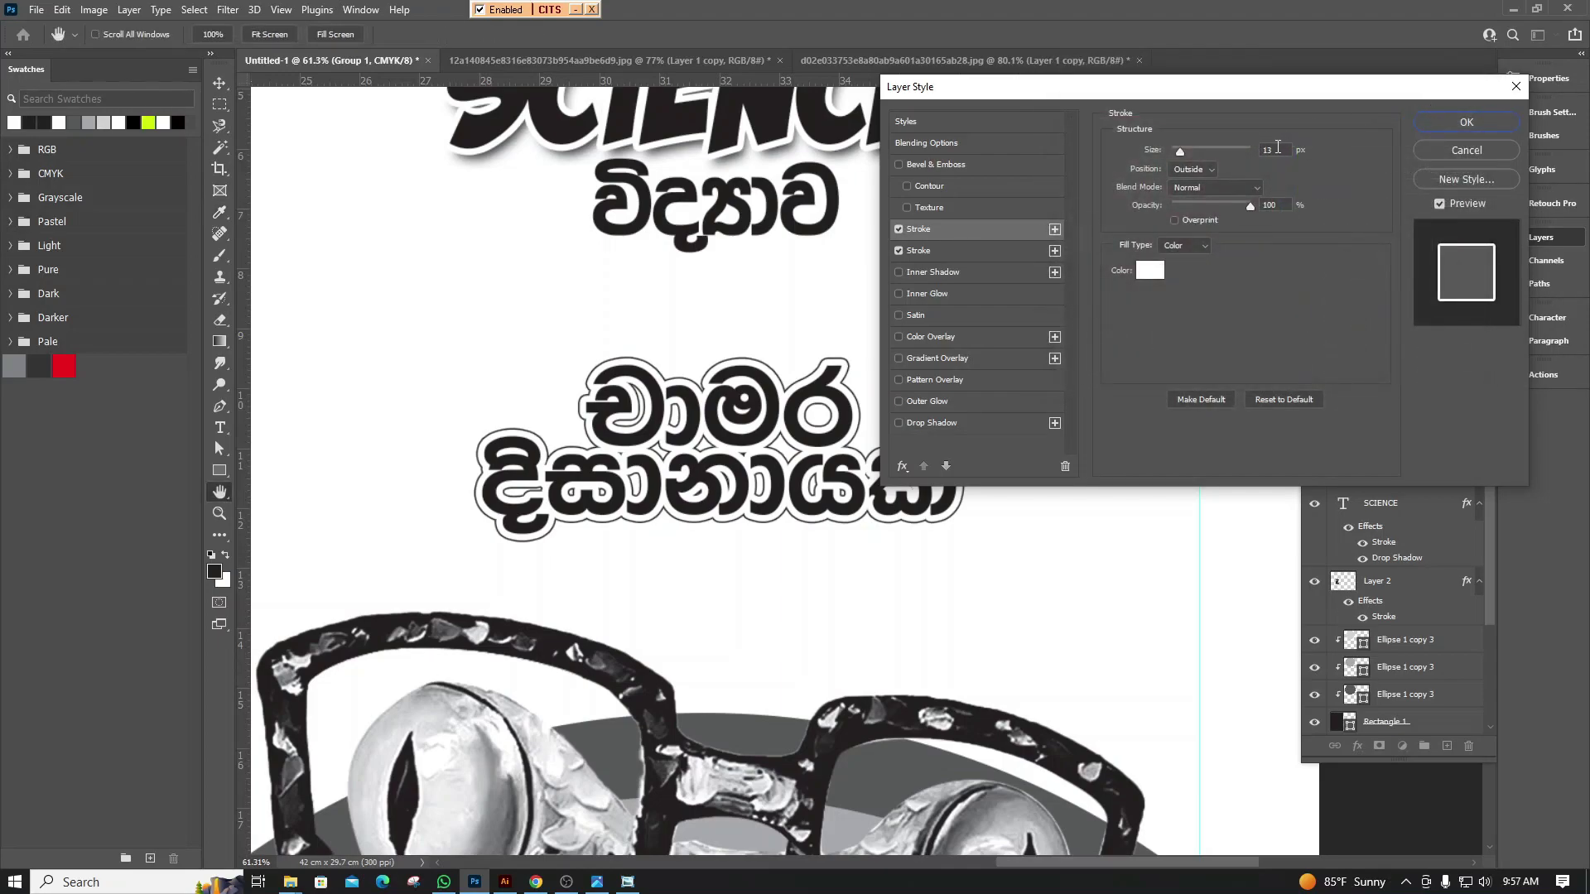
pyautogui.click(1278, 149)
pyautogui.press('Down')
pyautogui.press('Down')
pyautogui.press('Down')
pyautogui.press('Down')
pyautogui.press('Down')
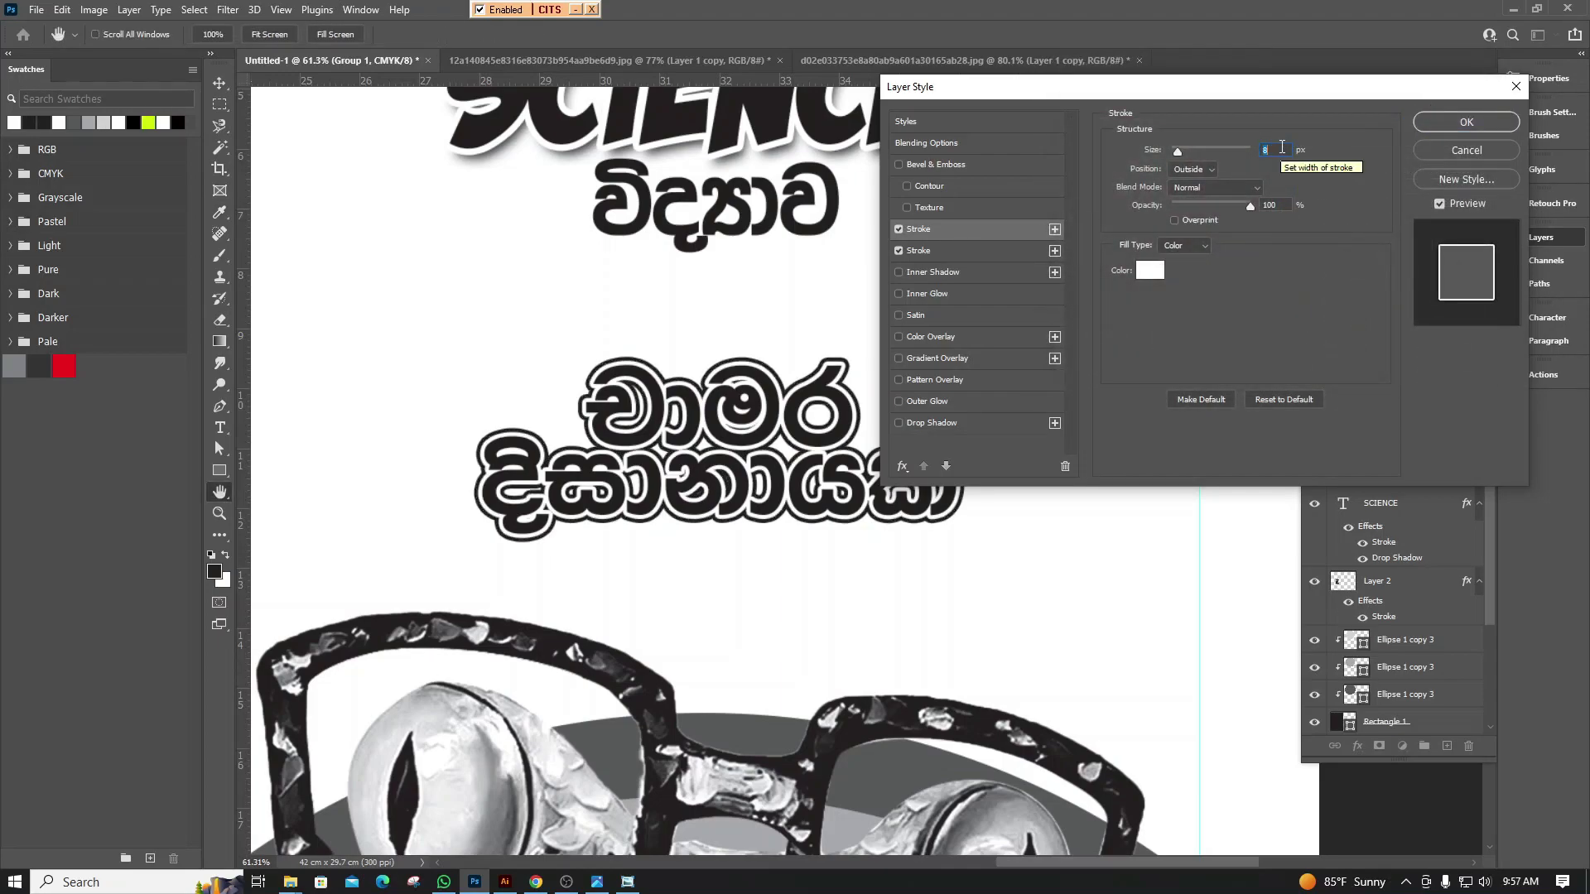
pyautogui.press('Down')
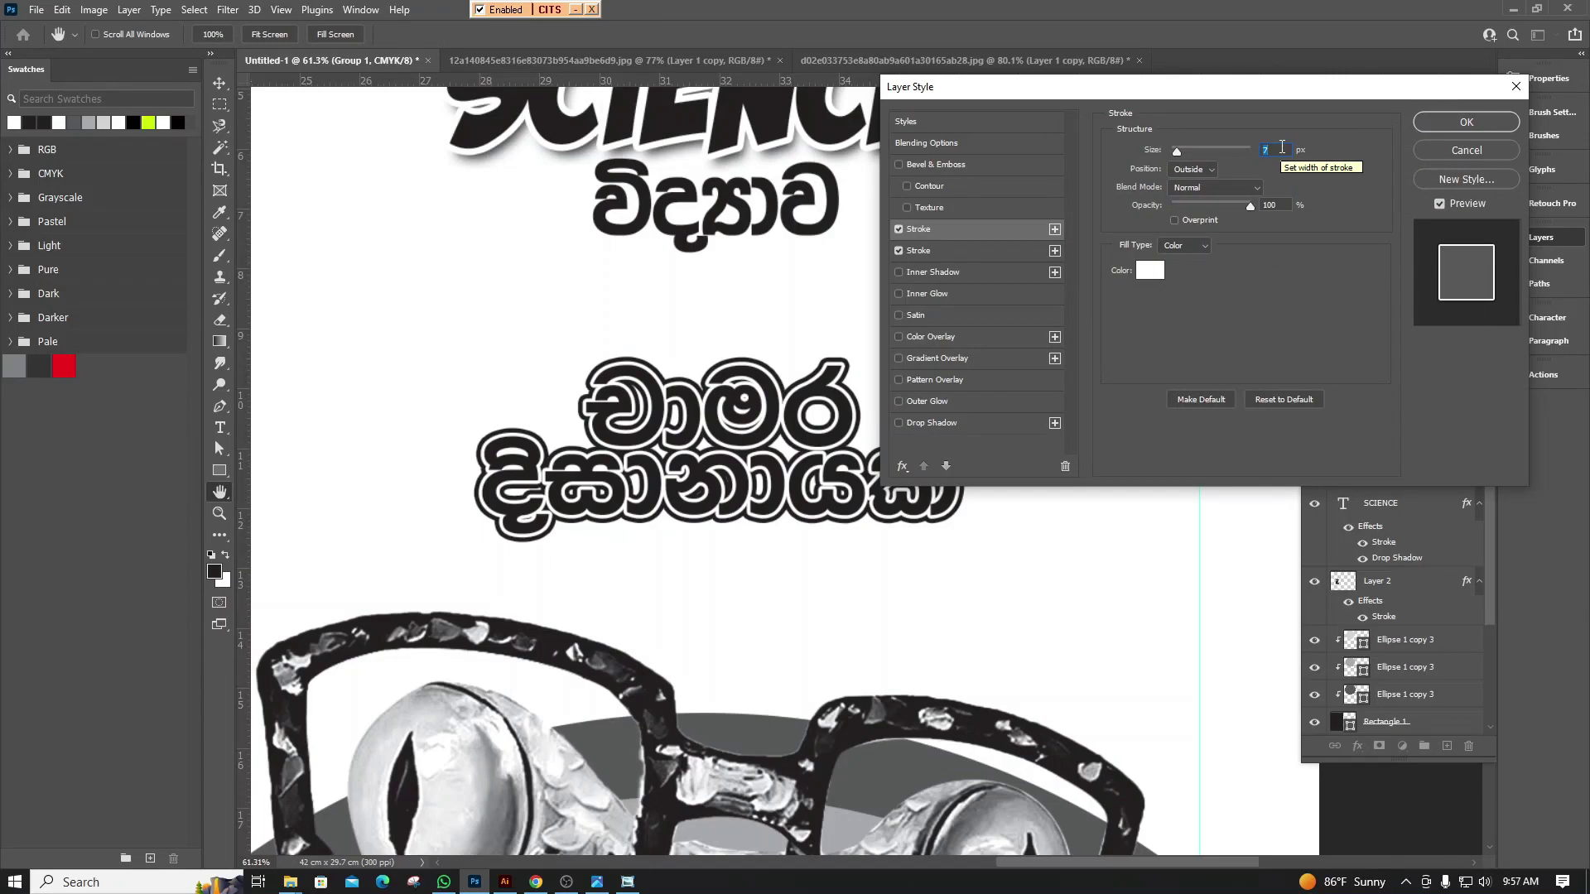
# Set the second stroke to grey (K 50), thicken the white stroke to 9 px, and apply
pyautogui.click(949, 253)
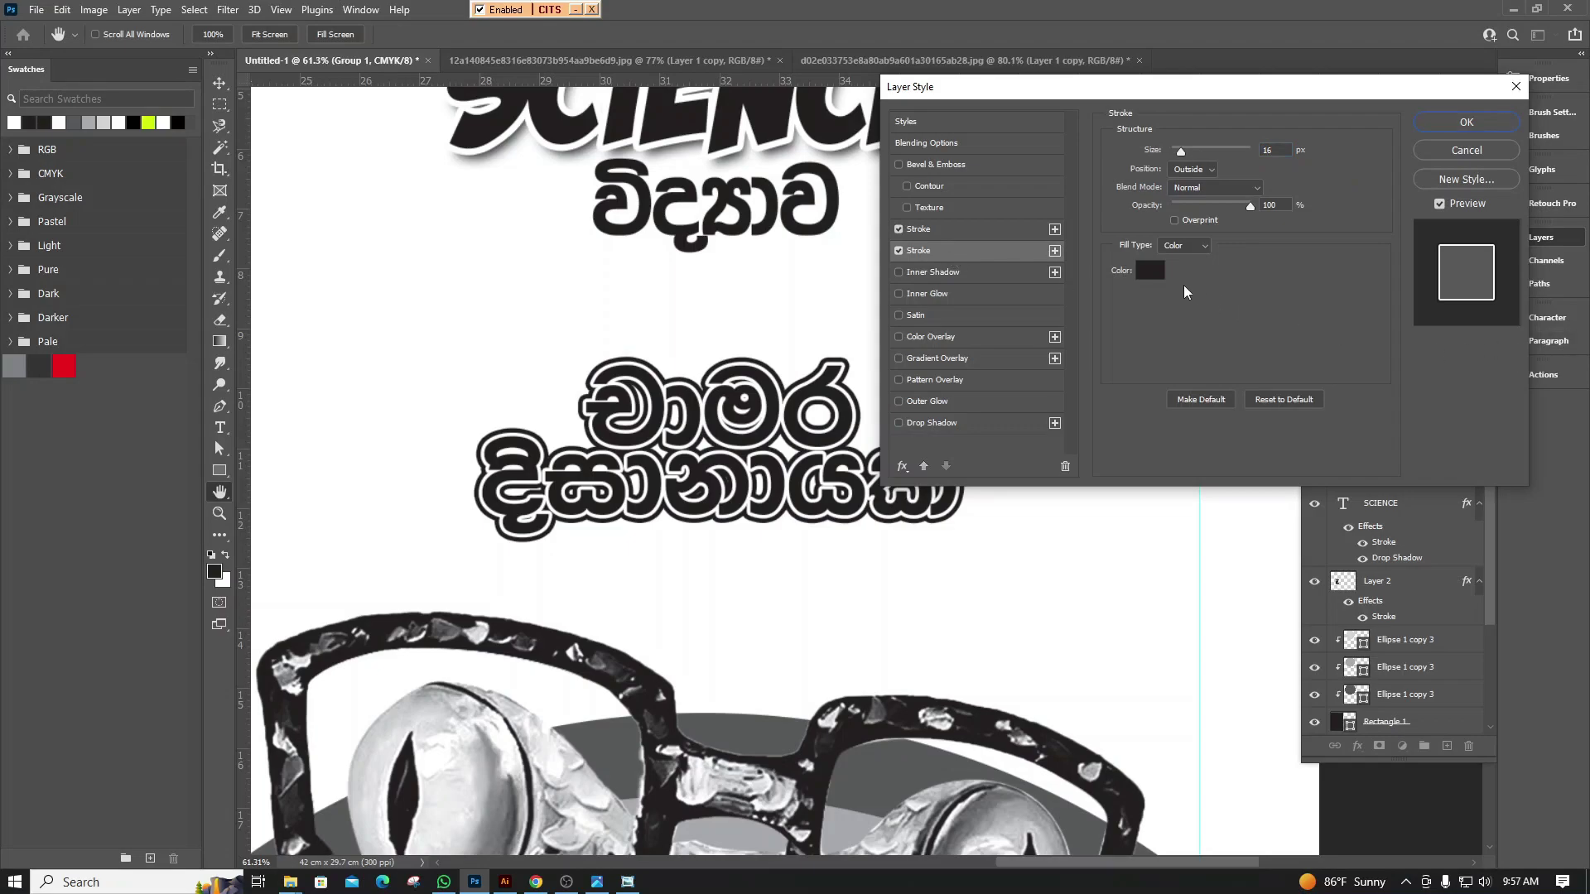
pyautogui.click(1147, 271)
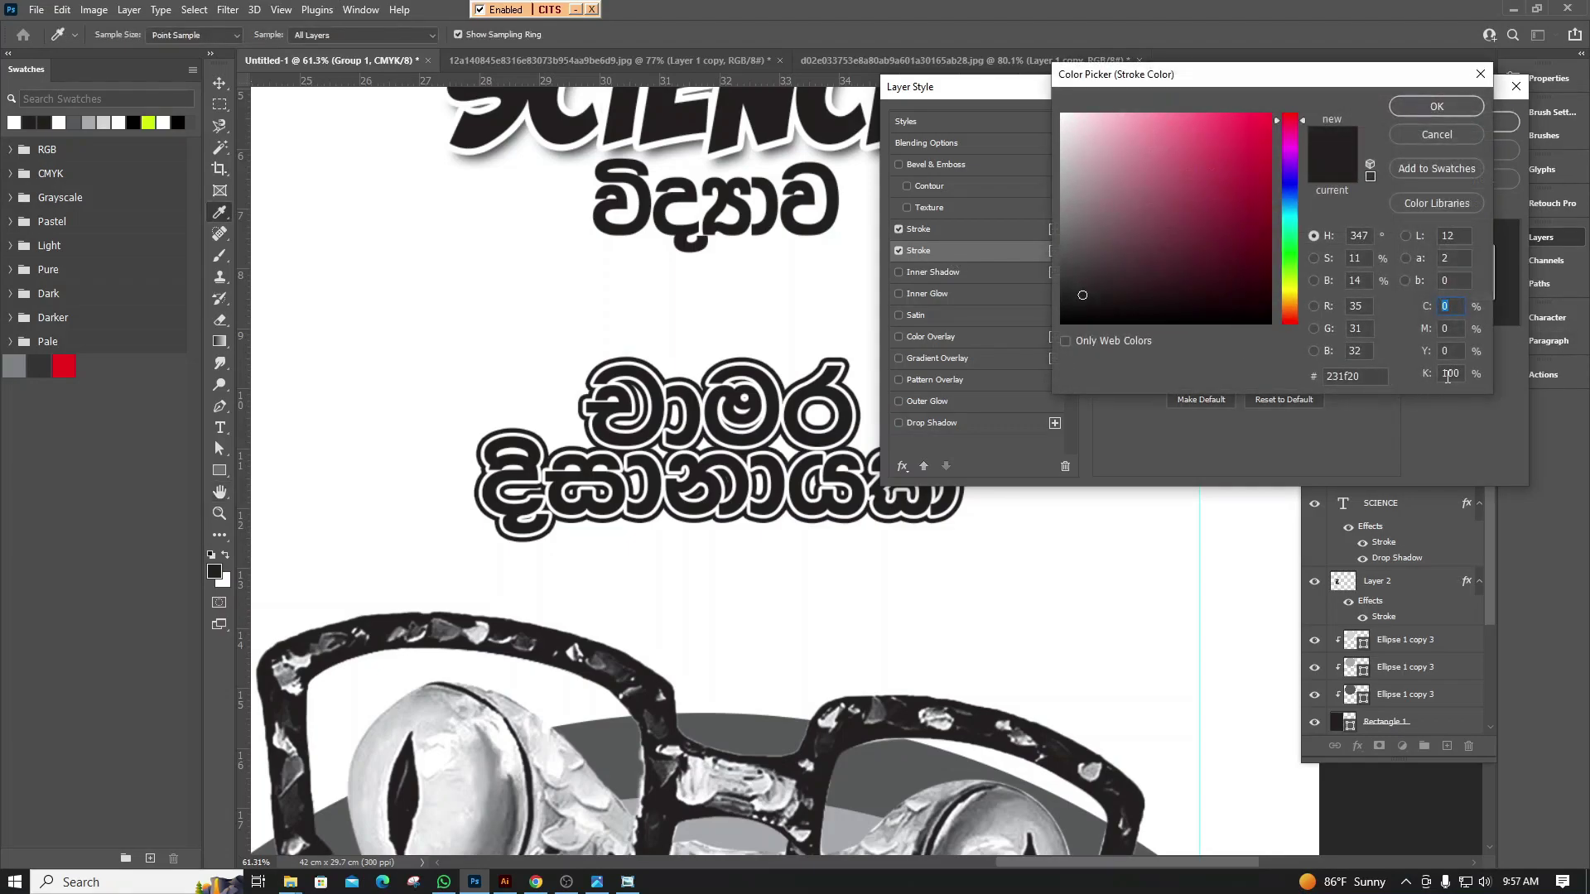
pyautogui.doubleClick(1452, 373)
pyautogui.write('25')
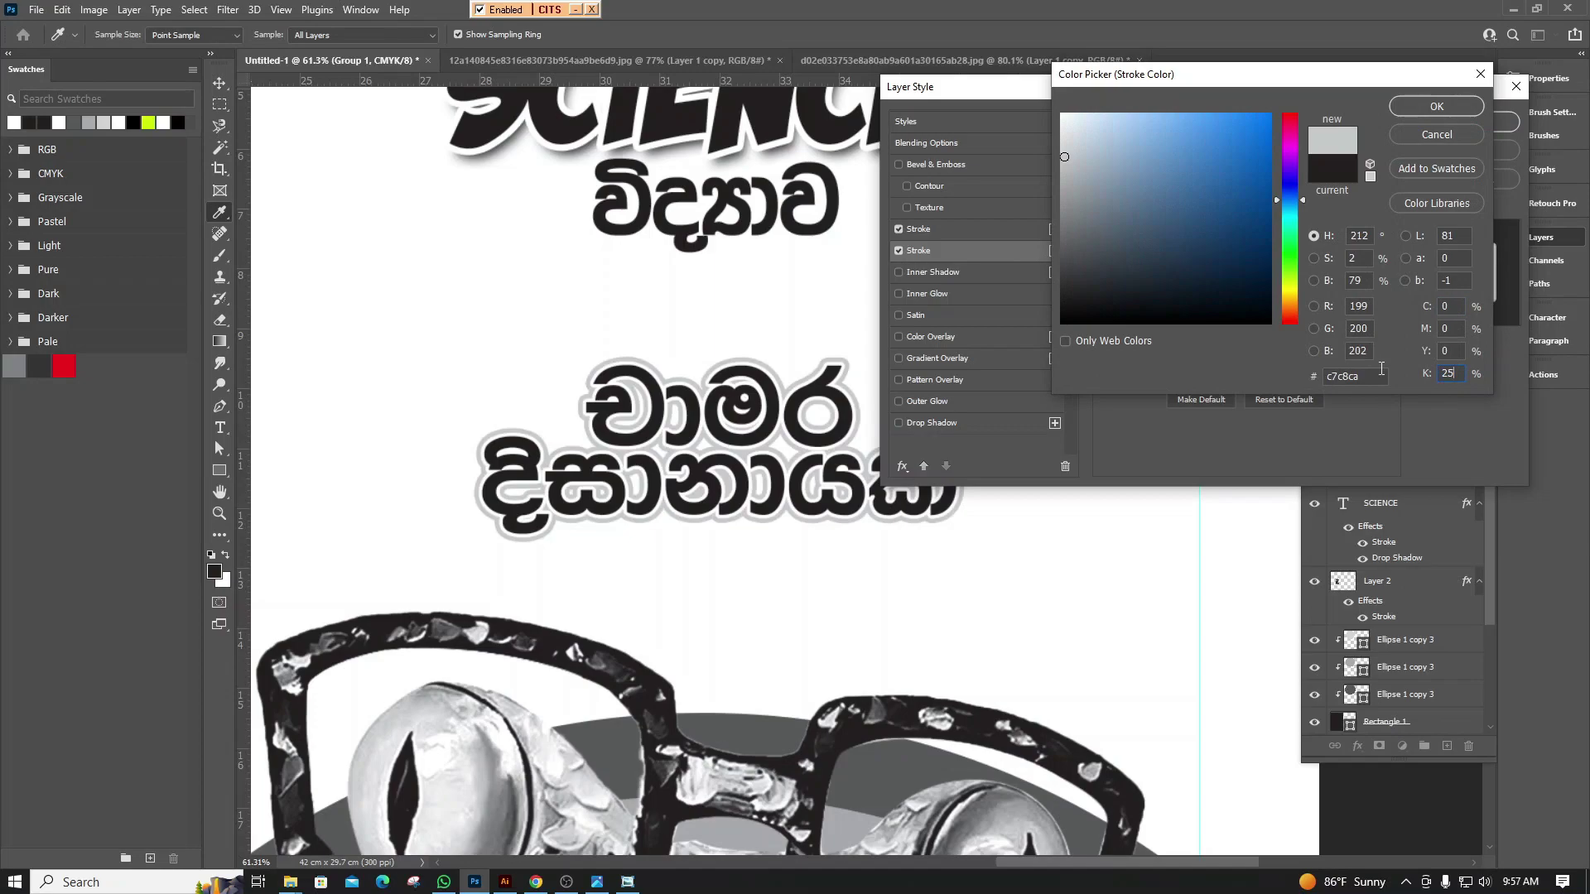
pyautogui.doubleClick(1449, 374)
pyautogui.write('50')
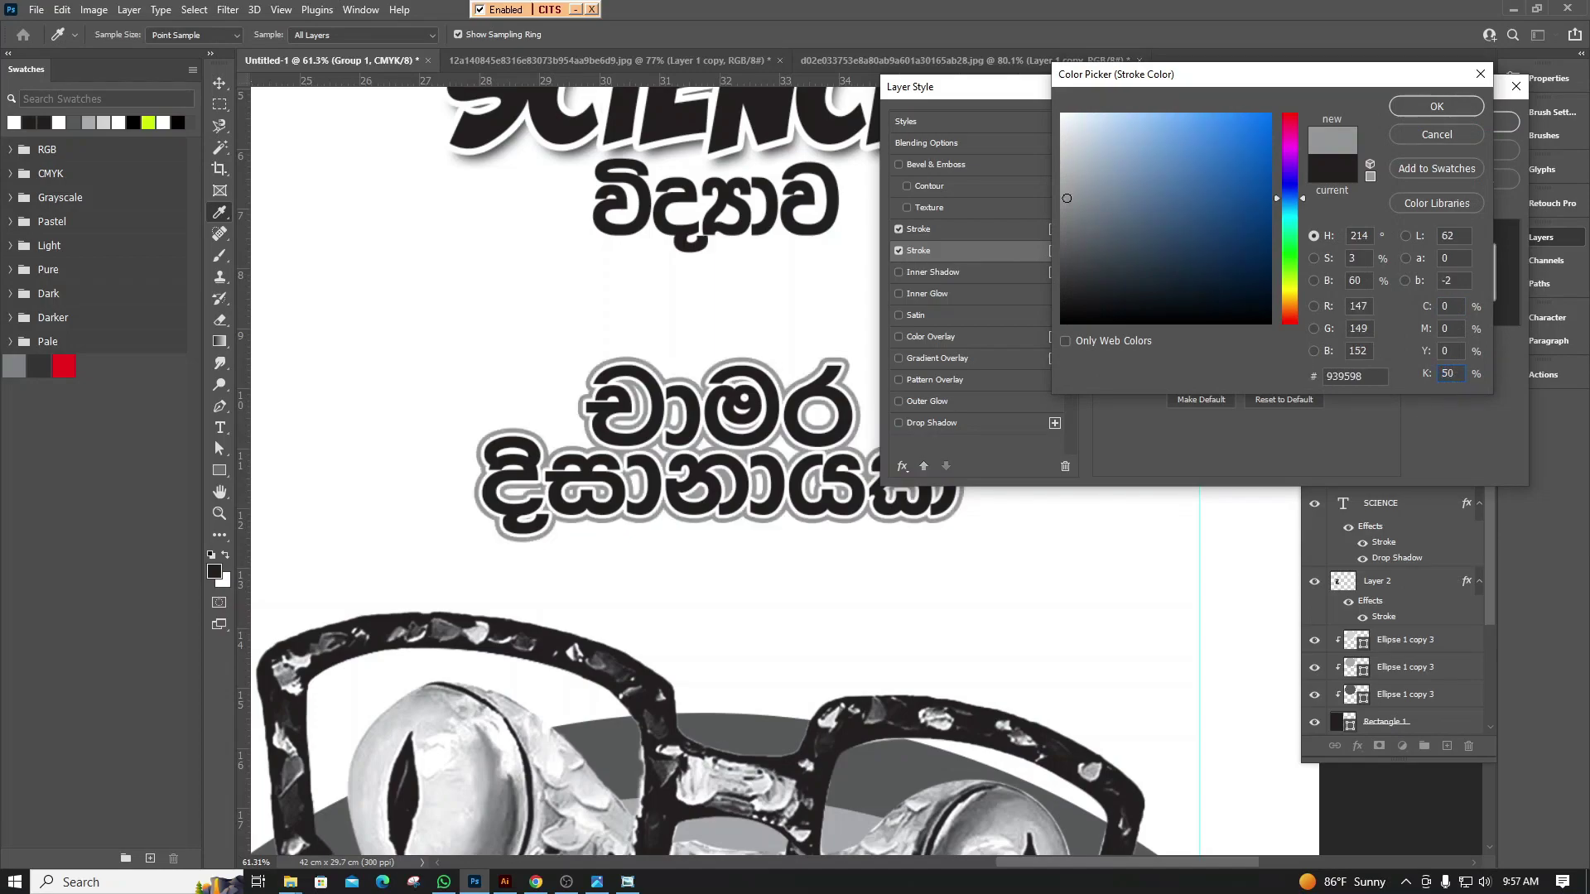
pyautogui.click(1437, 108)
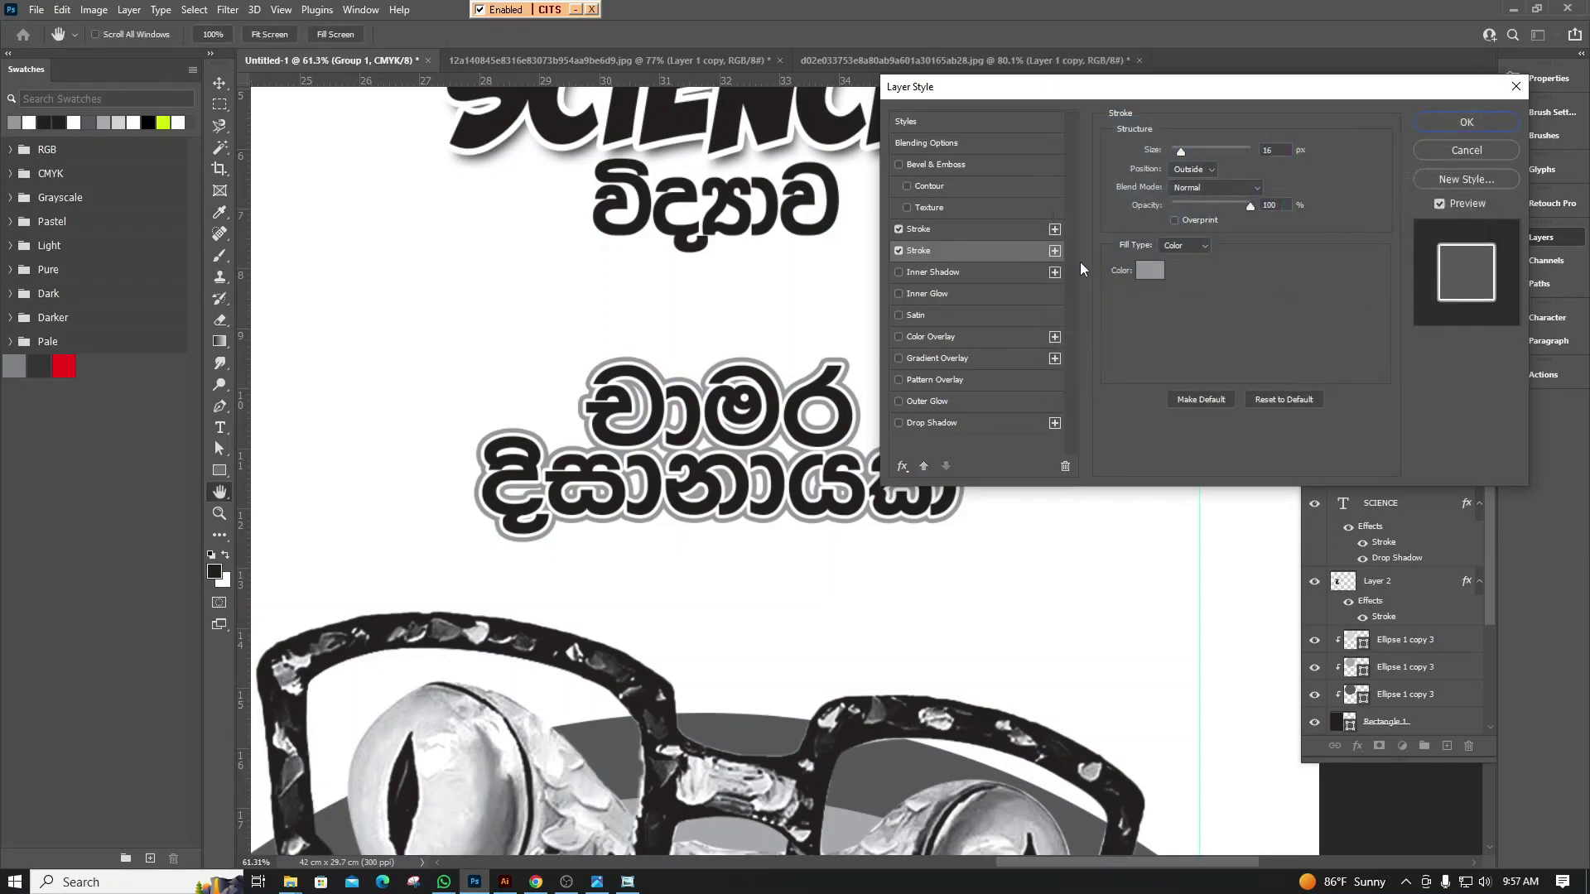
pyautogui.click(936, 225)
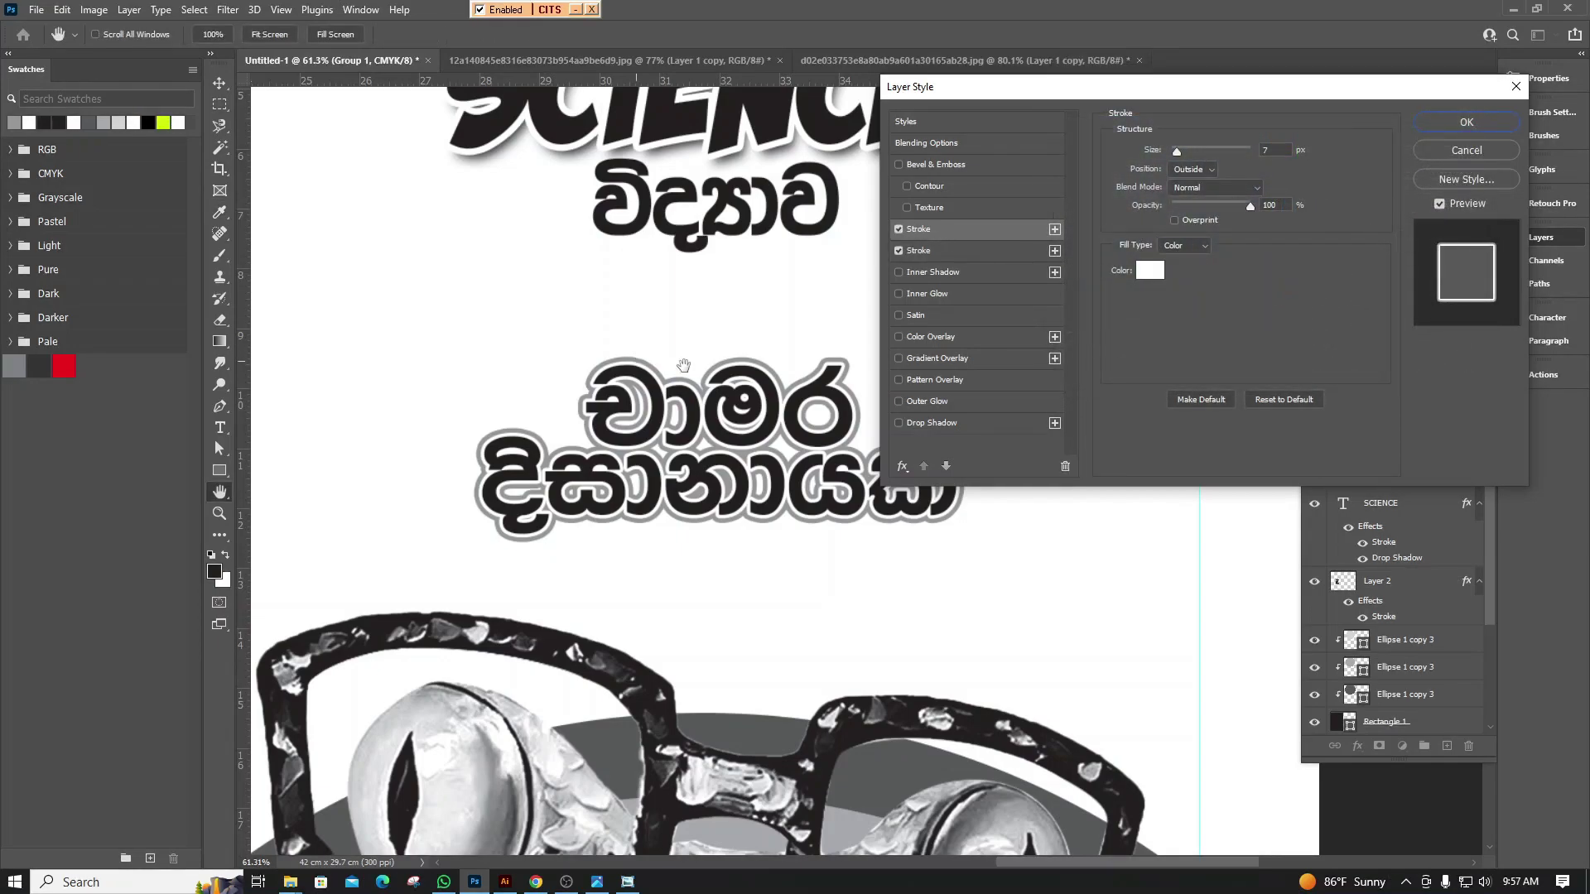
pyautogui.click(1274, 149)
pyautogui.press('Up')
pyautogui.press('Up')
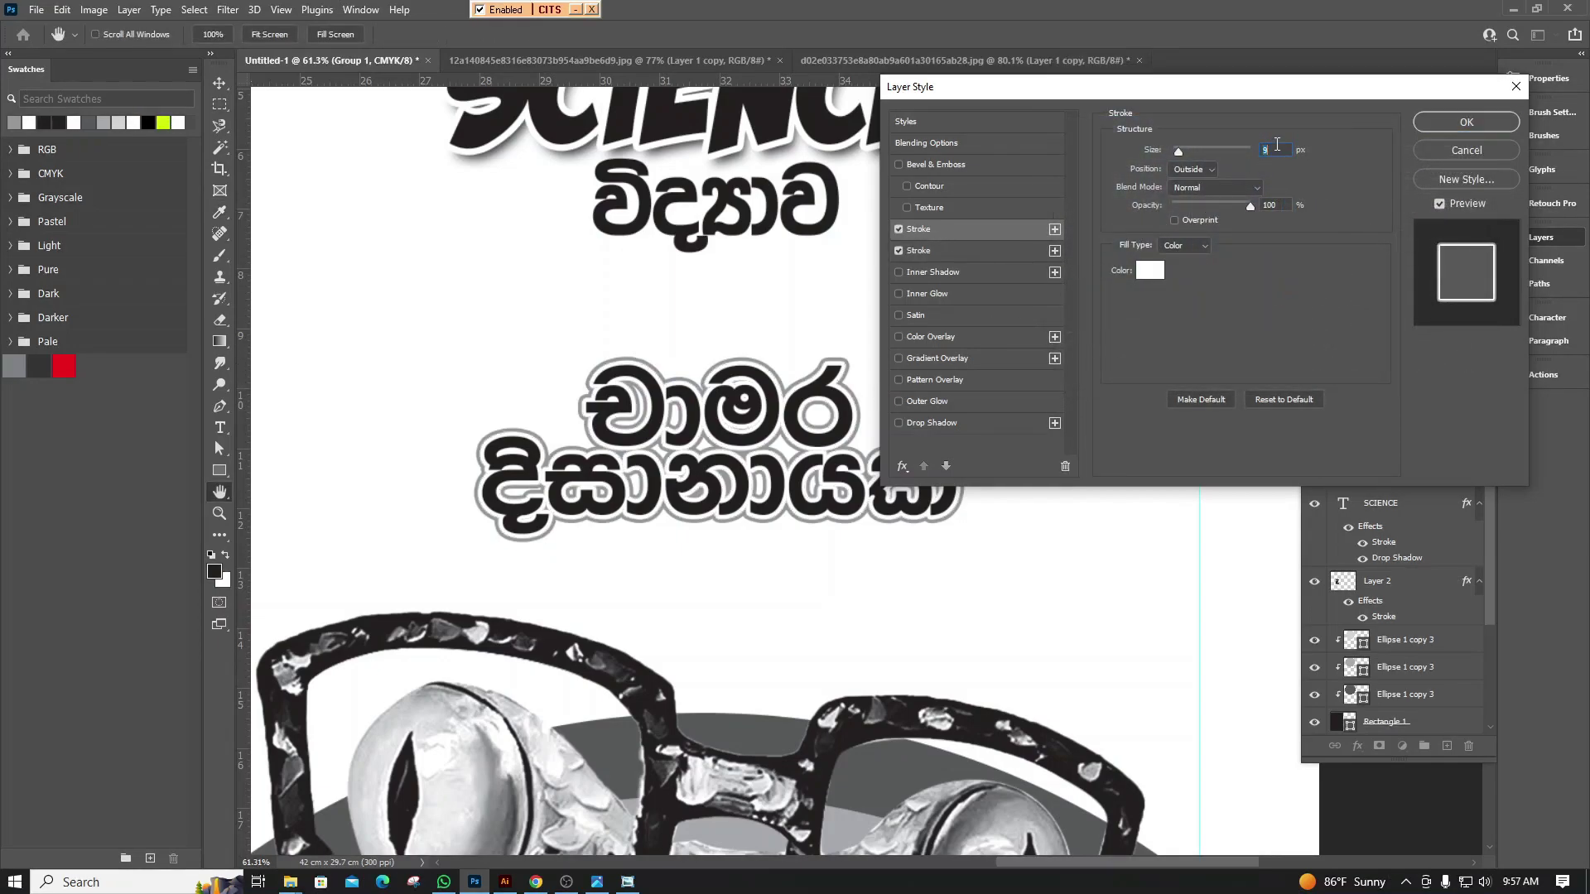
pyautogui.click(1453, 126)
pyautogui.scroll(-3, 716, 415)
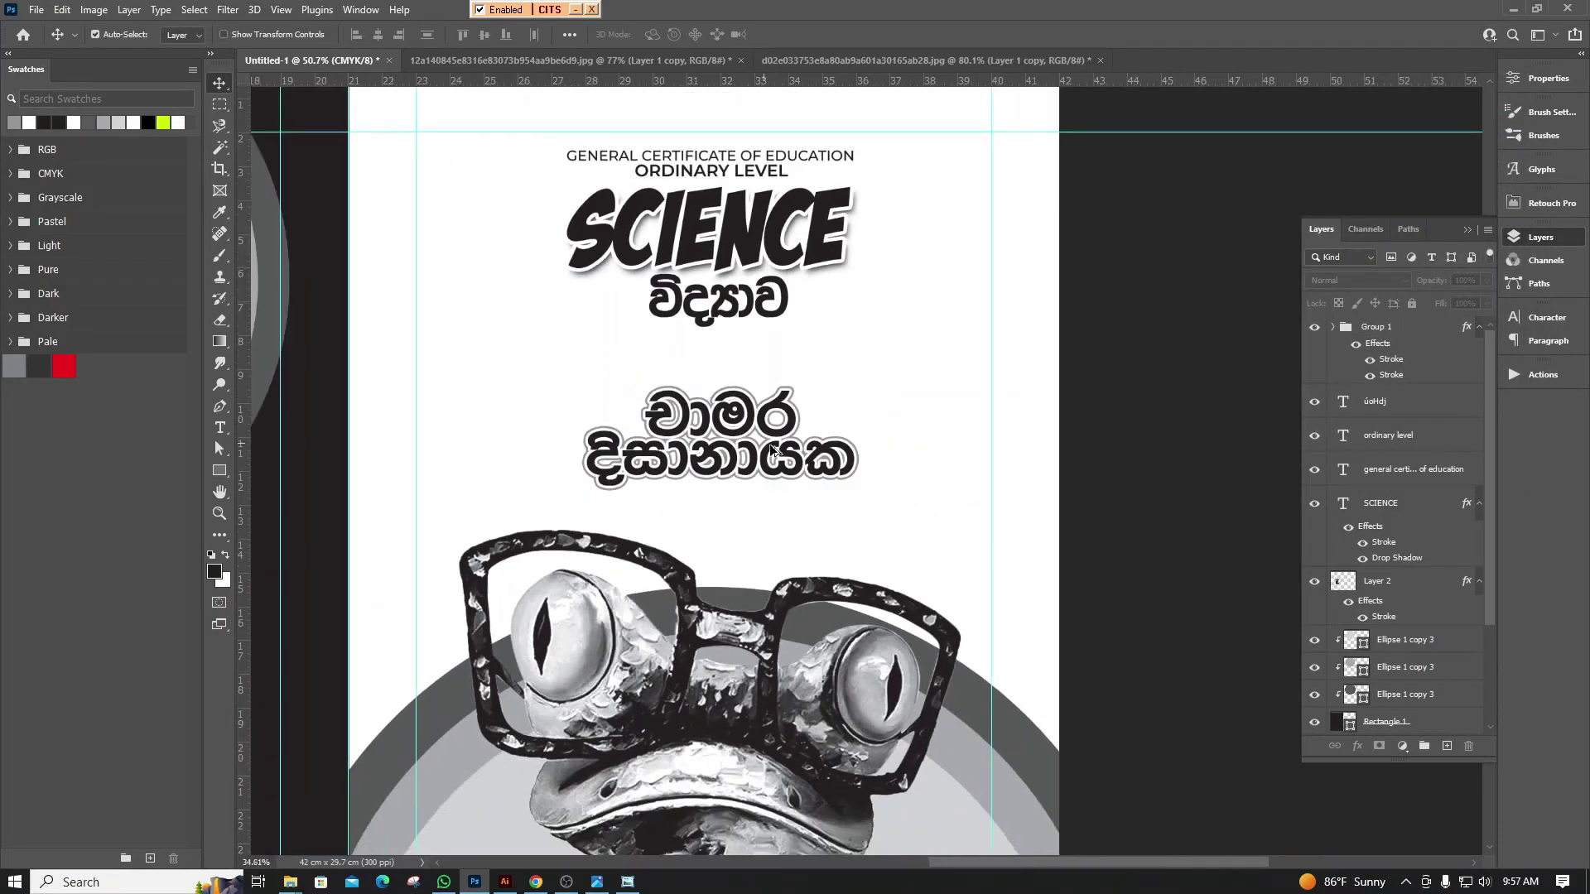
pyautogui.scroll(-2, 728, 430)
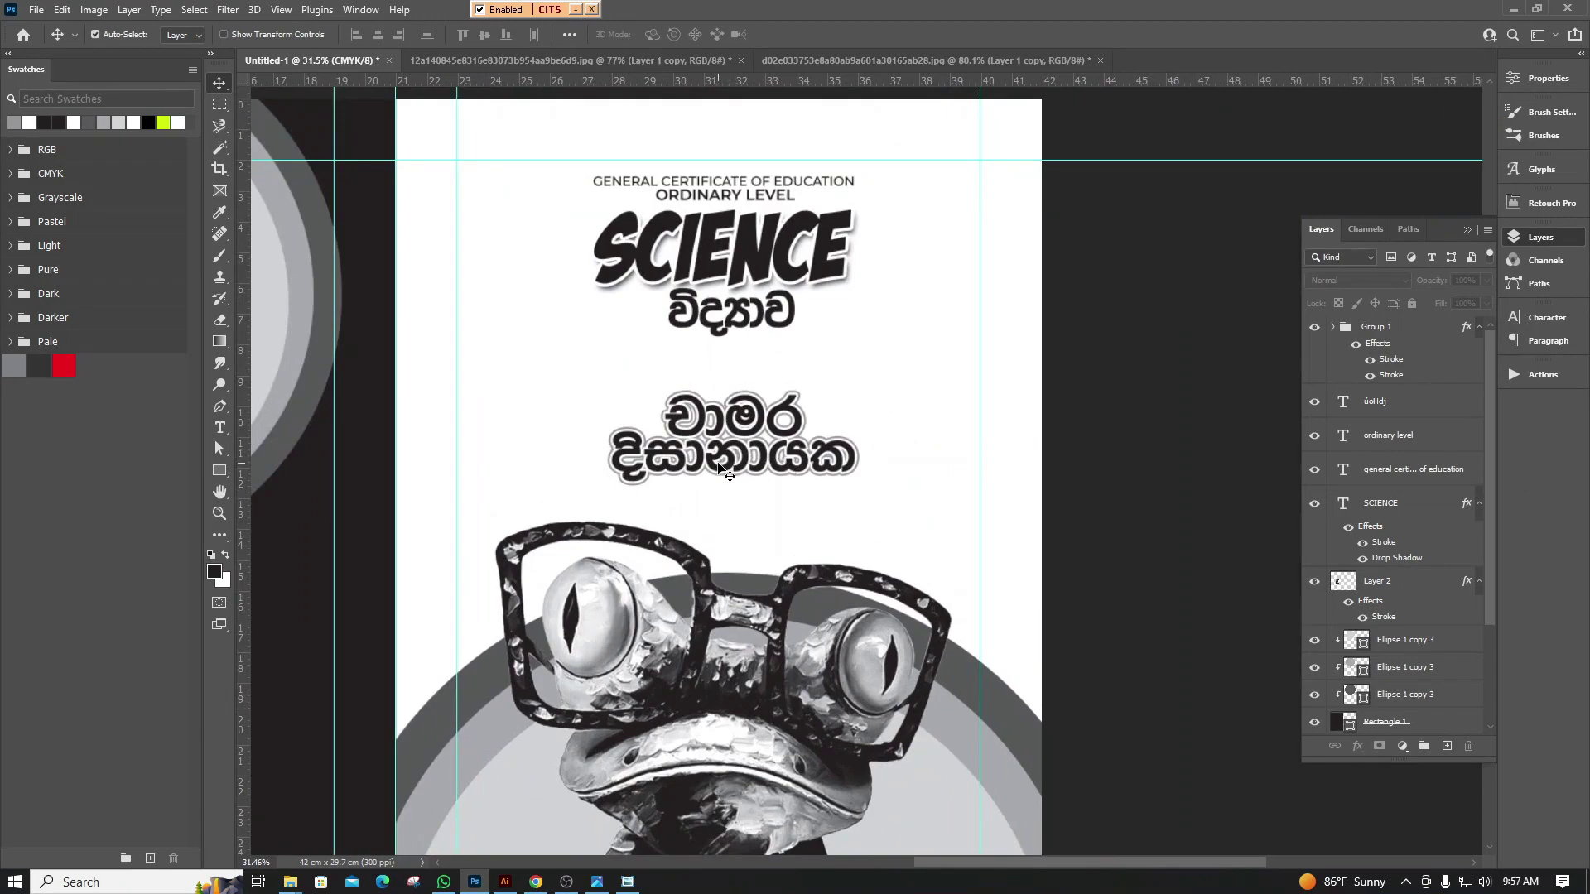
pyautogui.scroll(2, 723, 470)
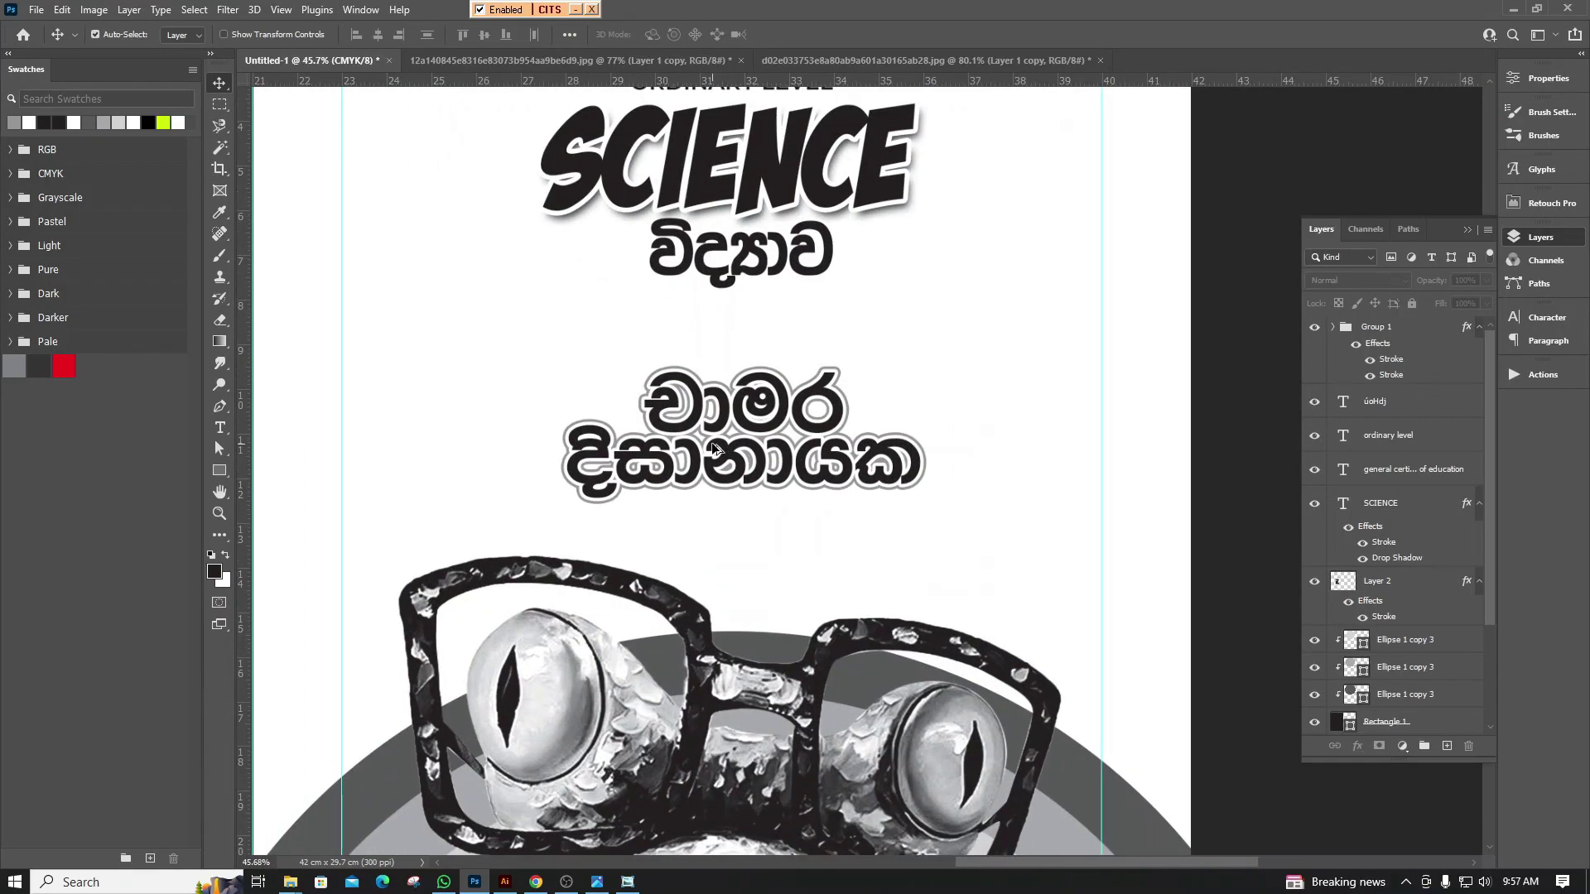
pyautogui.scroll(2, 717, 454)
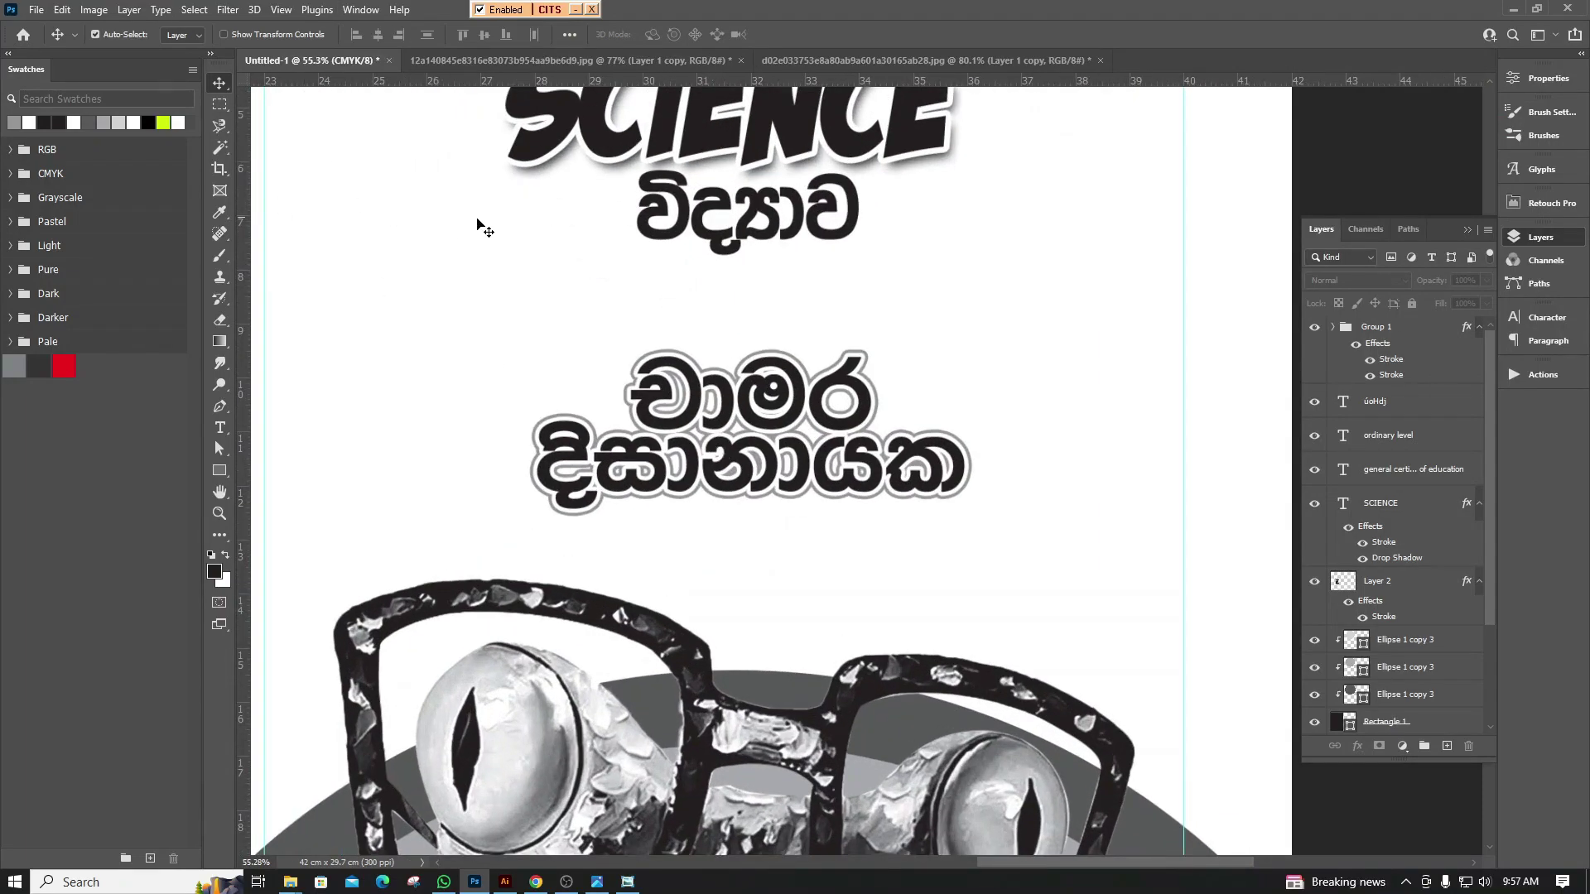
pyautogui.scroll(-2, 668, 435)
pyautogui.scroll(-1, 669, 434)
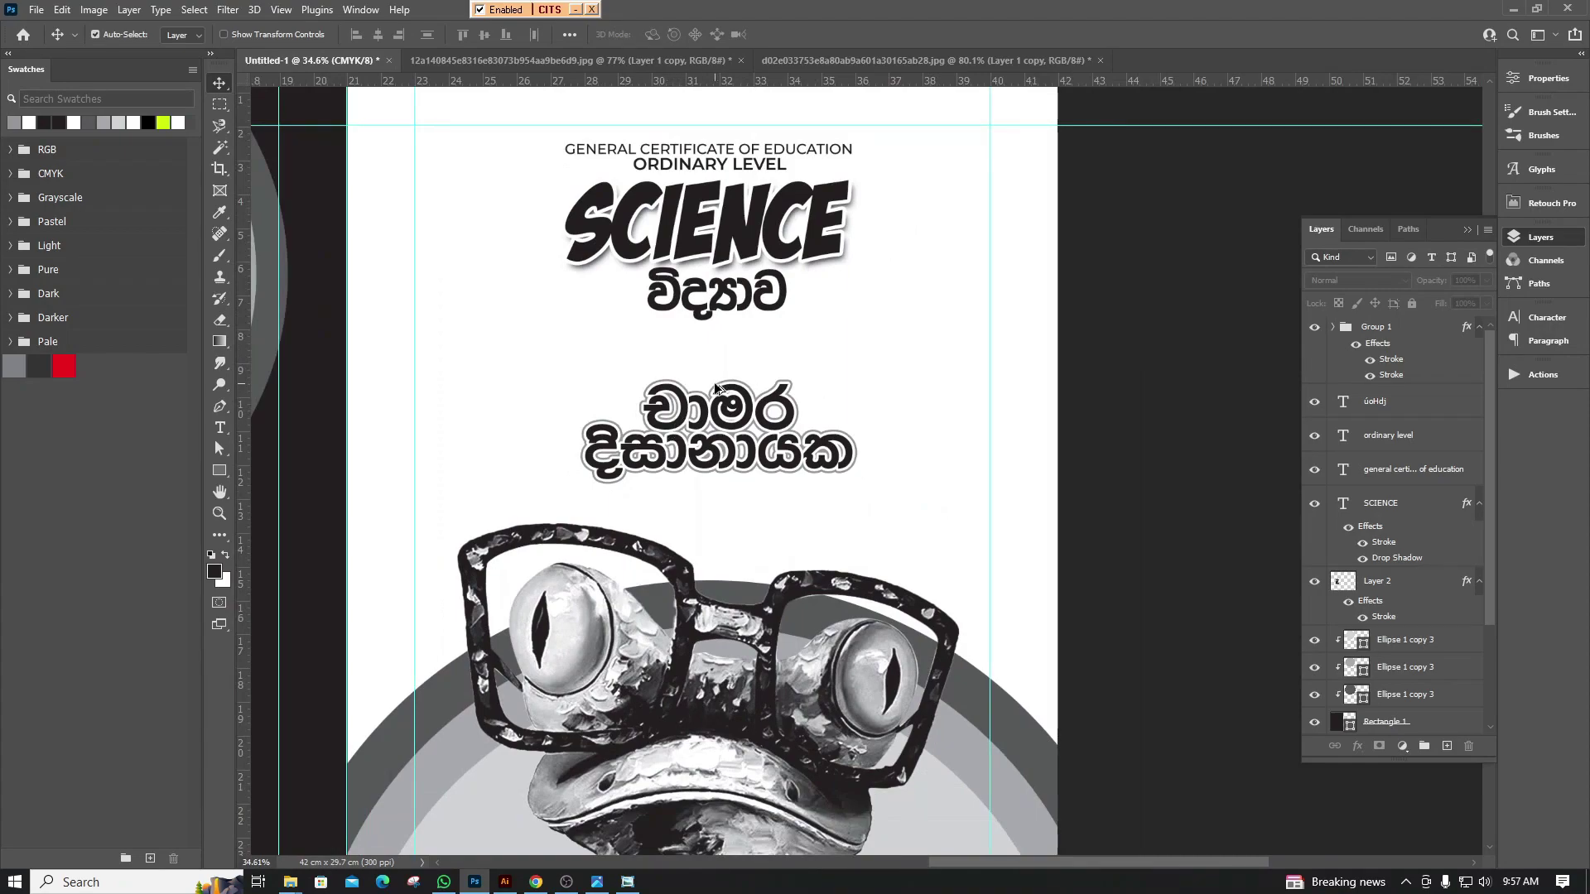
pyautogui.scroll(1, 717, 389)
pyautogui.moveTo(518, 377); pyautogui.dragTo(844, 469)
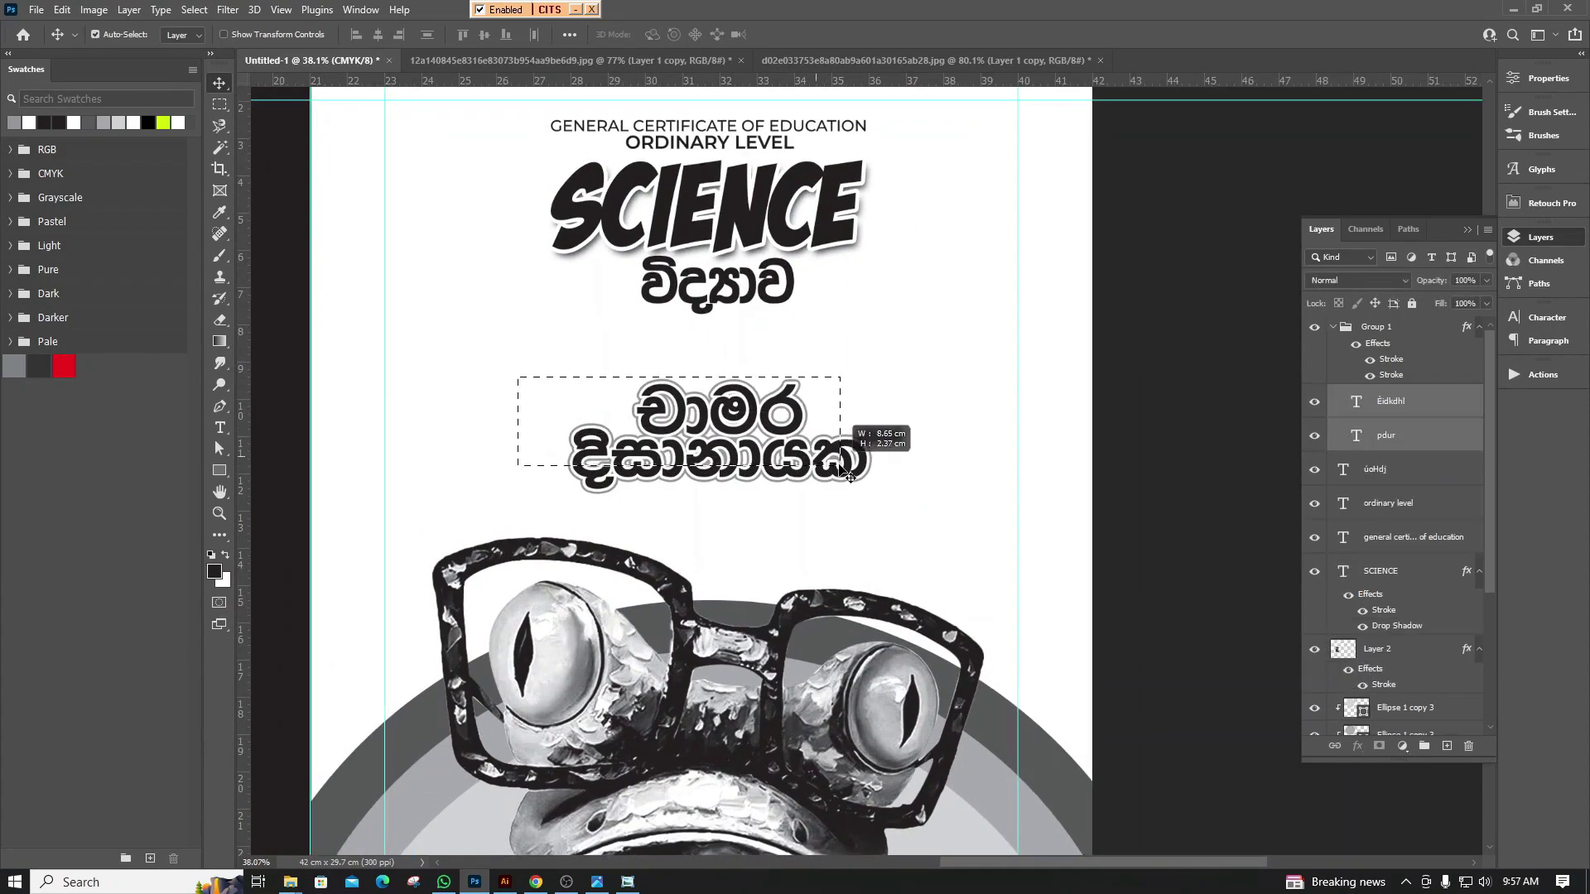
pyautogui.click(838, 490)
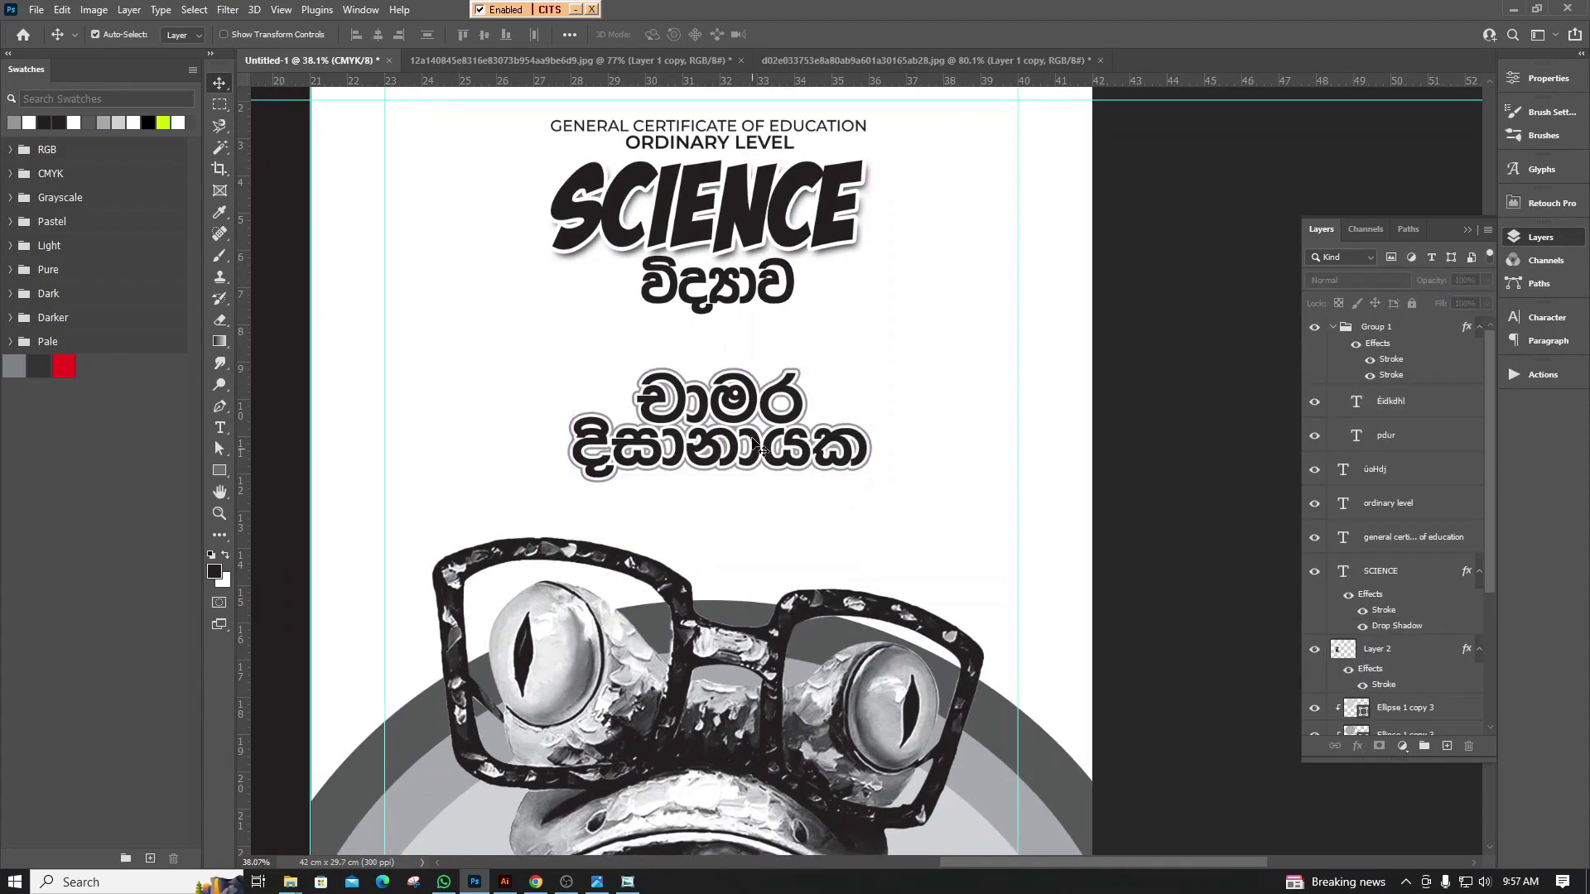
pyautogui.moveTo(727, 127); pyautogui.dragTo(804, 489)
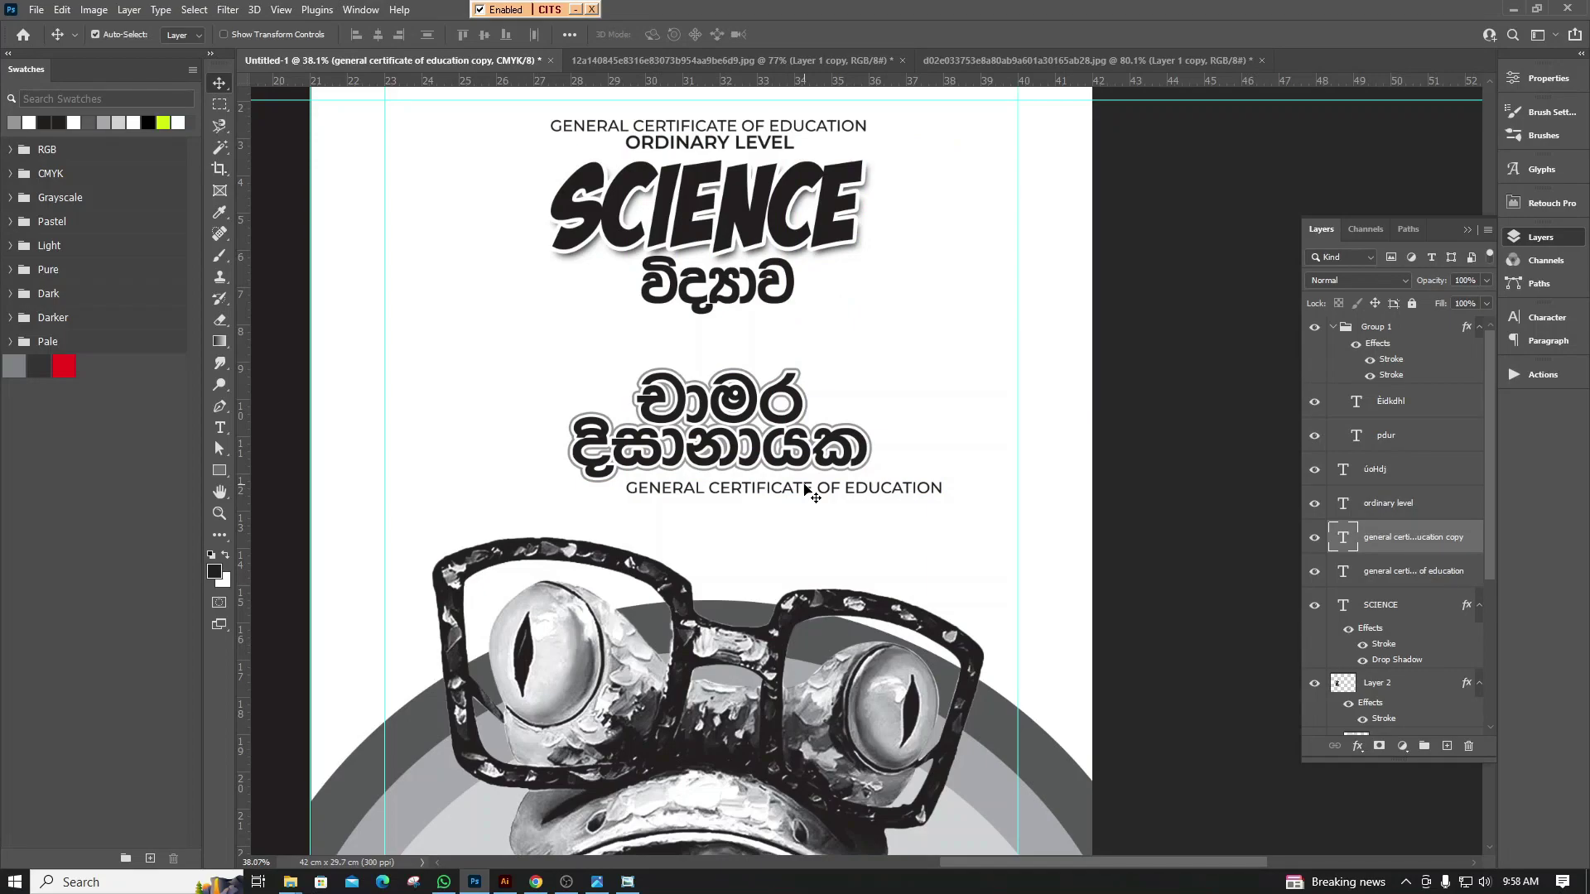
# Start the copied line as 'BS', turning off All Caps and setting left alignment
pyautogui.doubleClick(805, 489)
pyautogui.write('B')
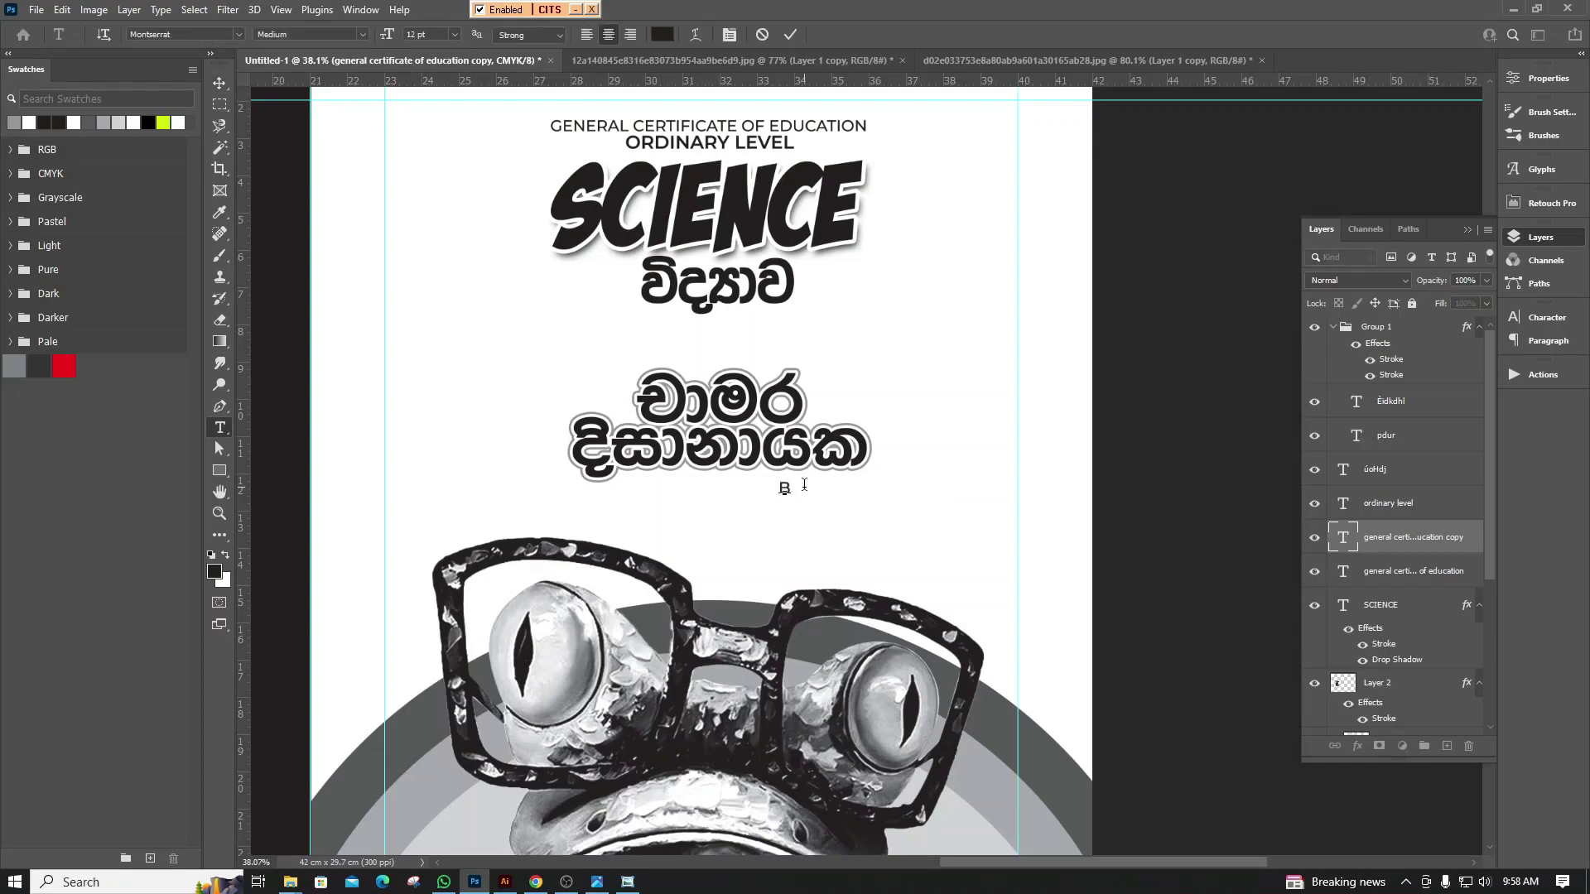
pyautogui.write('SC')
pyautogui.press('BackSpace')
pyautogui.press('BackSpace')
pyautogui.write('S')
pyautogui.hotkey('ctrl', 'a')
pyautogui.click(1530, 77)
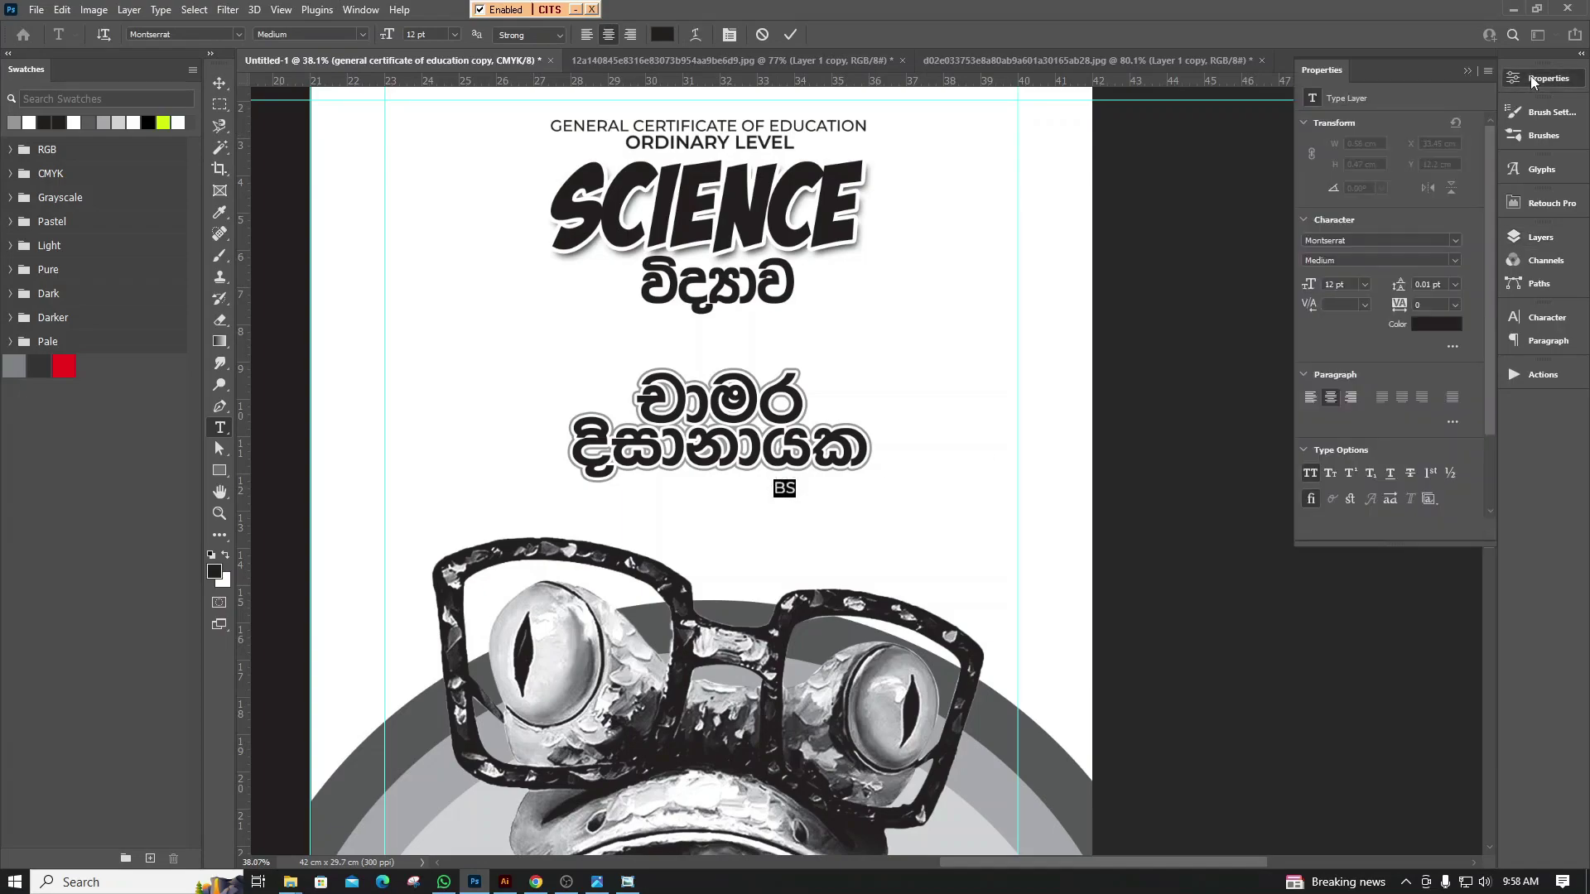
pyautogui.click(1309, 473)
pyautogui.click(1310, 398)
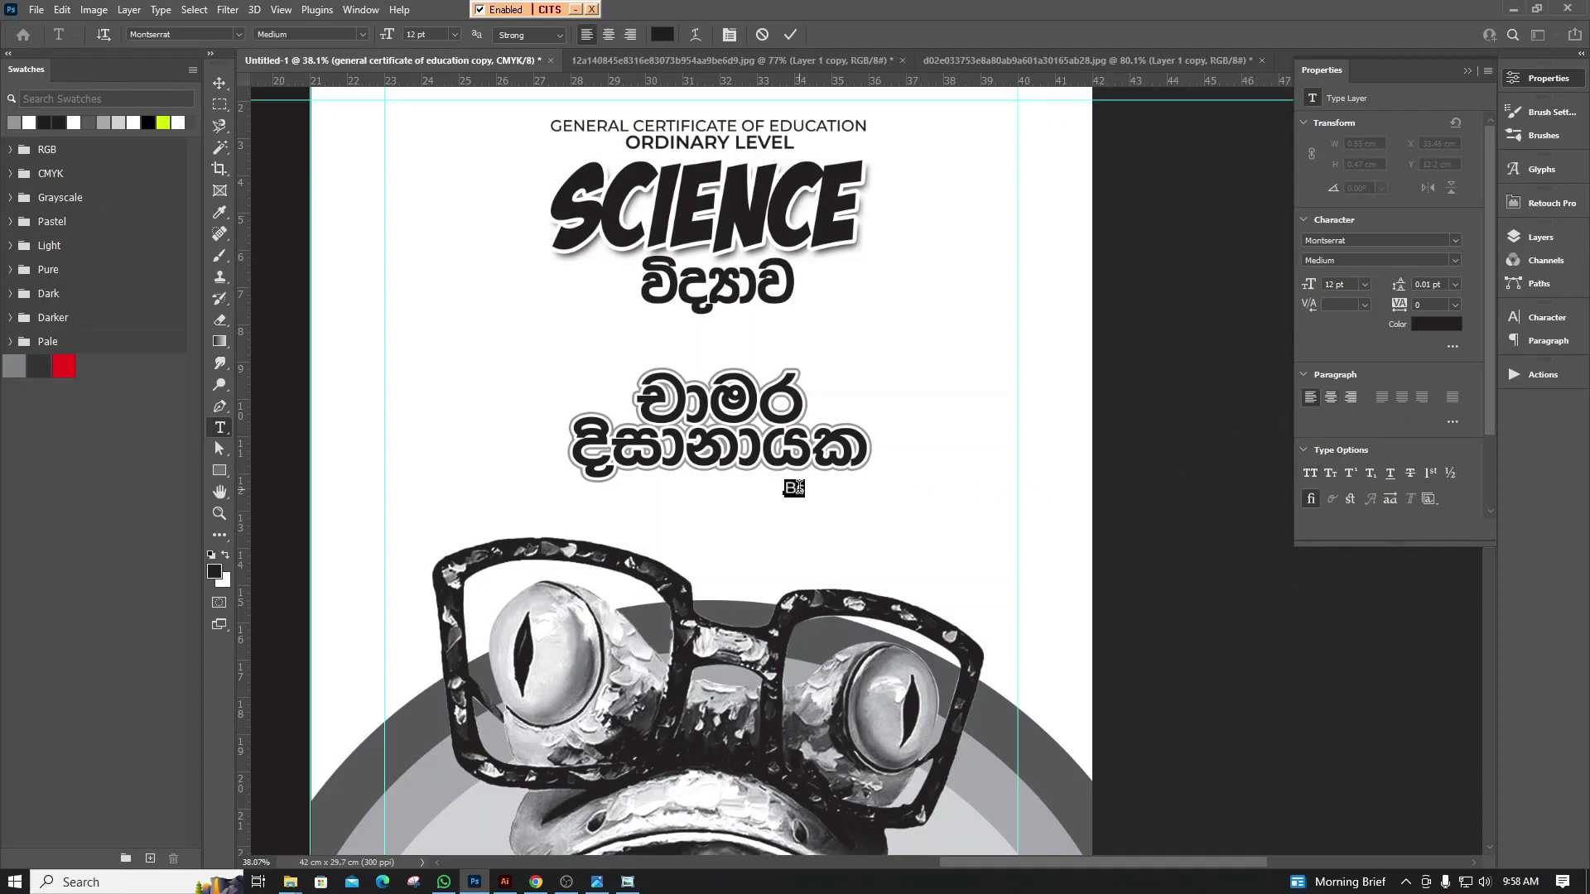
pyautogui.click(804, 489)
# Finish the line so it reads 'BSc. Hons, Colombo university'
pyautogui.press('BackSpace')
pyautogui.write('Sc. Hons, Colombo u')
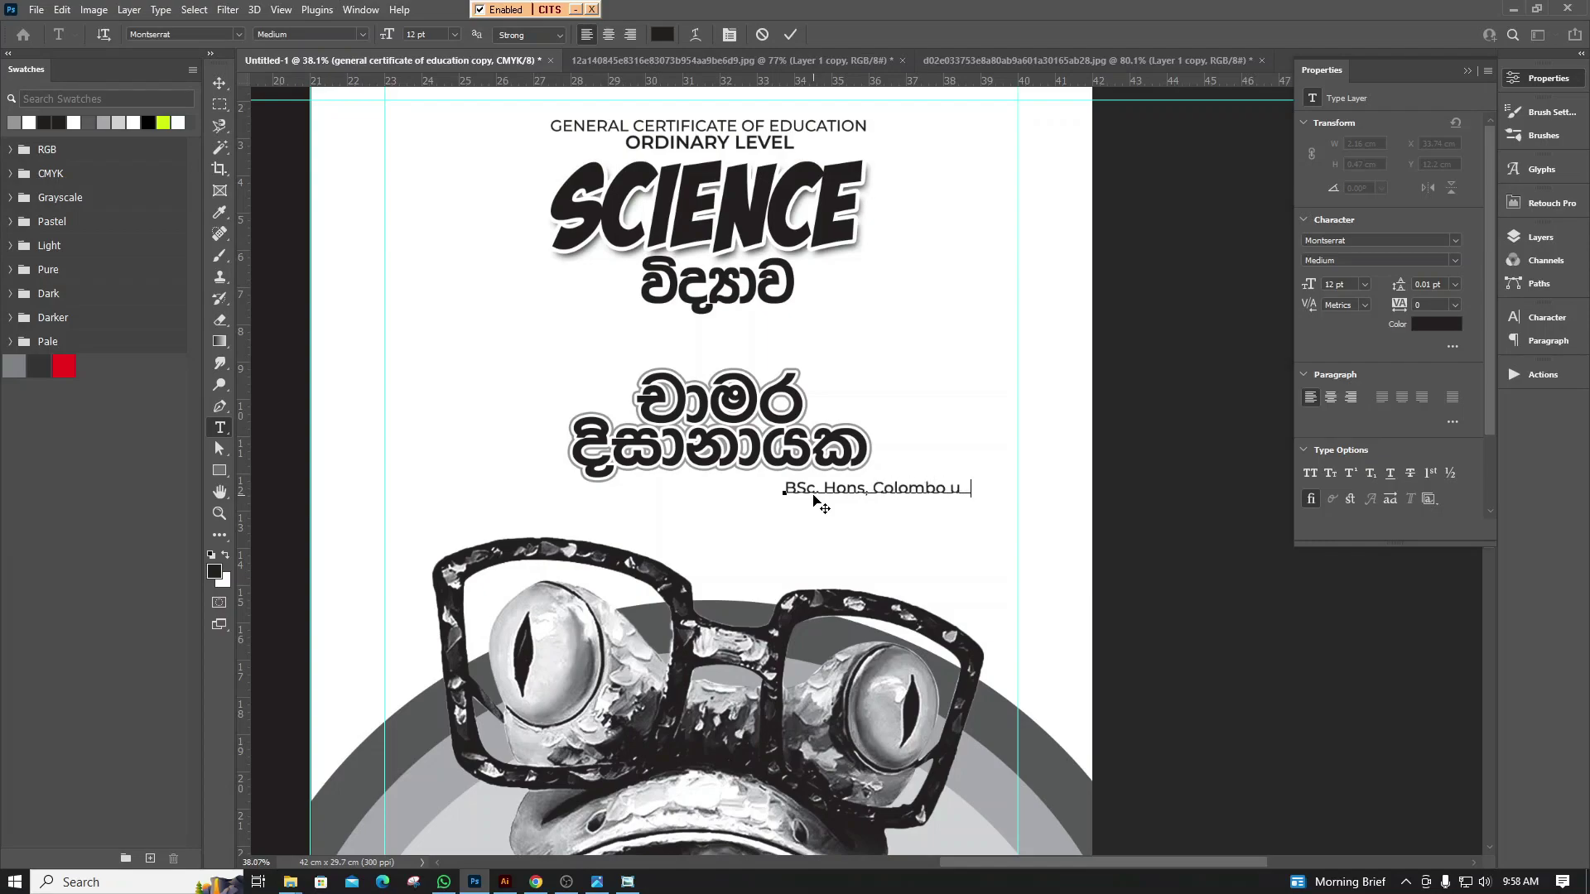
pyautogui.write('sity')
pyautogui.press('BackSpace')
pyautogui.press('BackSpace')
pyautogui.press('BackSpace')
pyautogui.press('BackSpace')
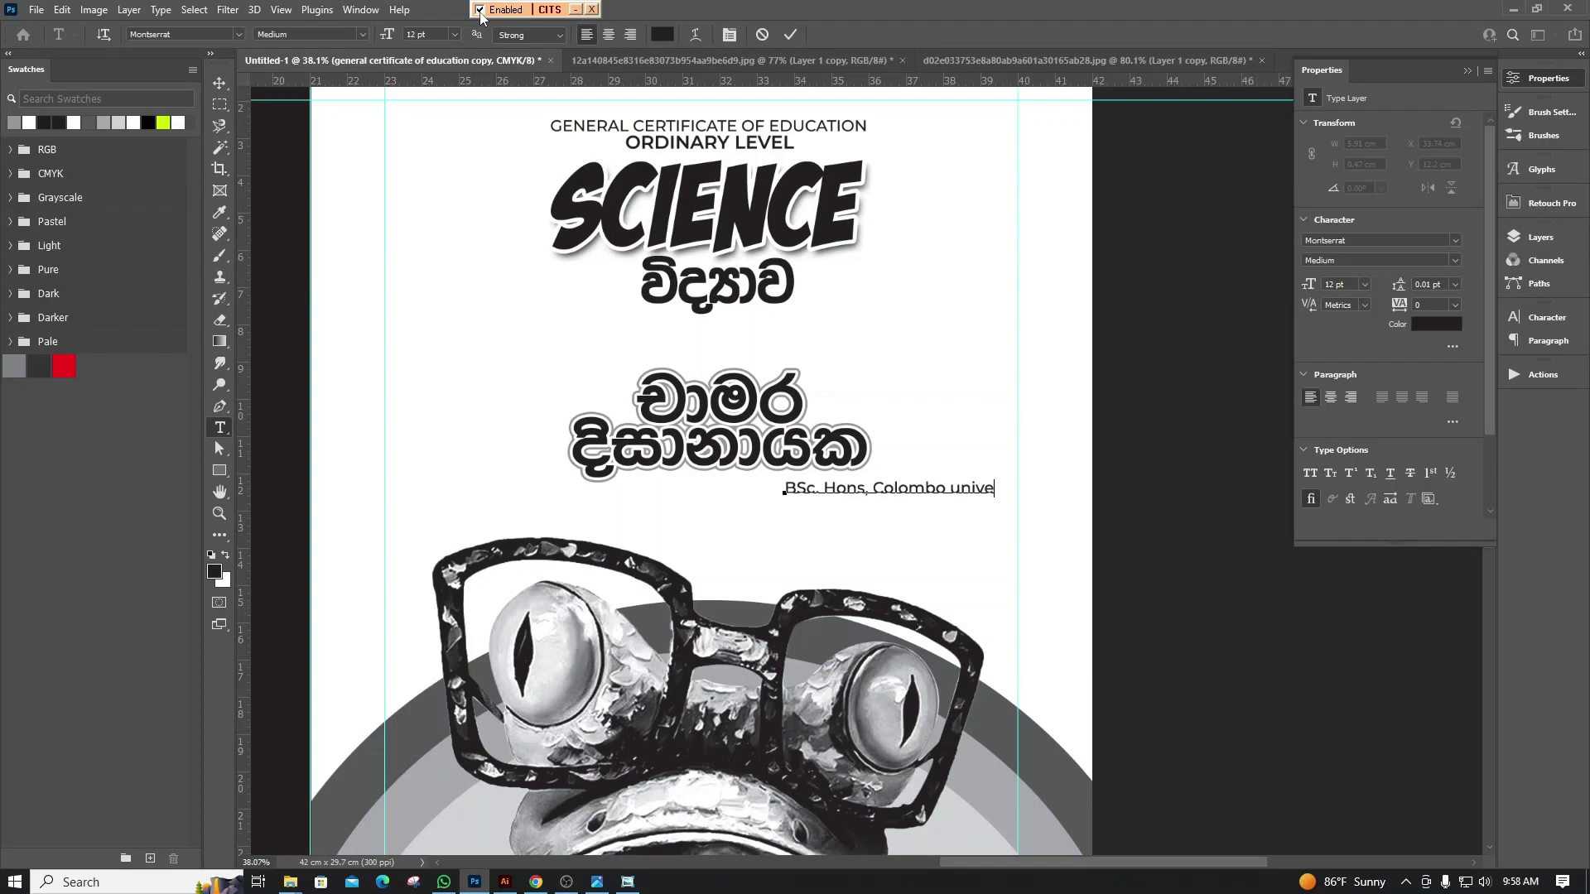
pyautogui.click(481, 13)
# Move the degree line left and scale it down
pyautogui.click(219, 83)
pyautogui.moveTo(909, 493); pyautogui.dragTo(770, 488)
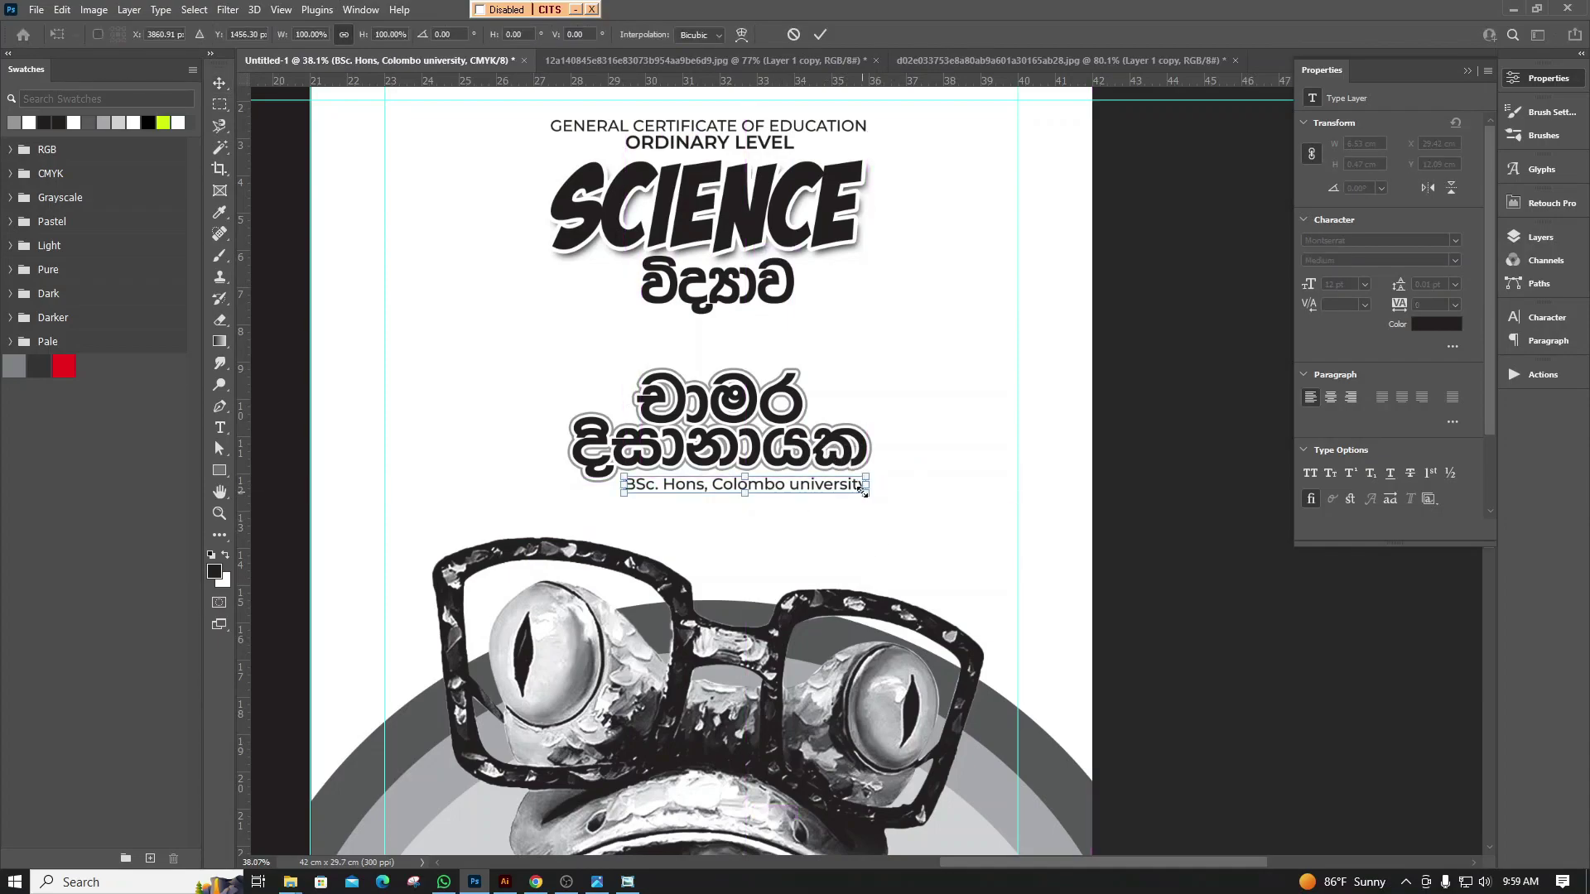
pyautogui.moveTo(849, 494)
pyautogui.mouseDown()
pyautogui.moveTo(811, 488)
pyautogui.moveTo(834, 479)
pyautogui.mouseUp()
pyautogui.press('Return')
# Select the grey Ellipse 1 copy circle behind the frog
pyautogui.scroll(3, 787, 494)
pyautogui.scroll(1, 787, 495)
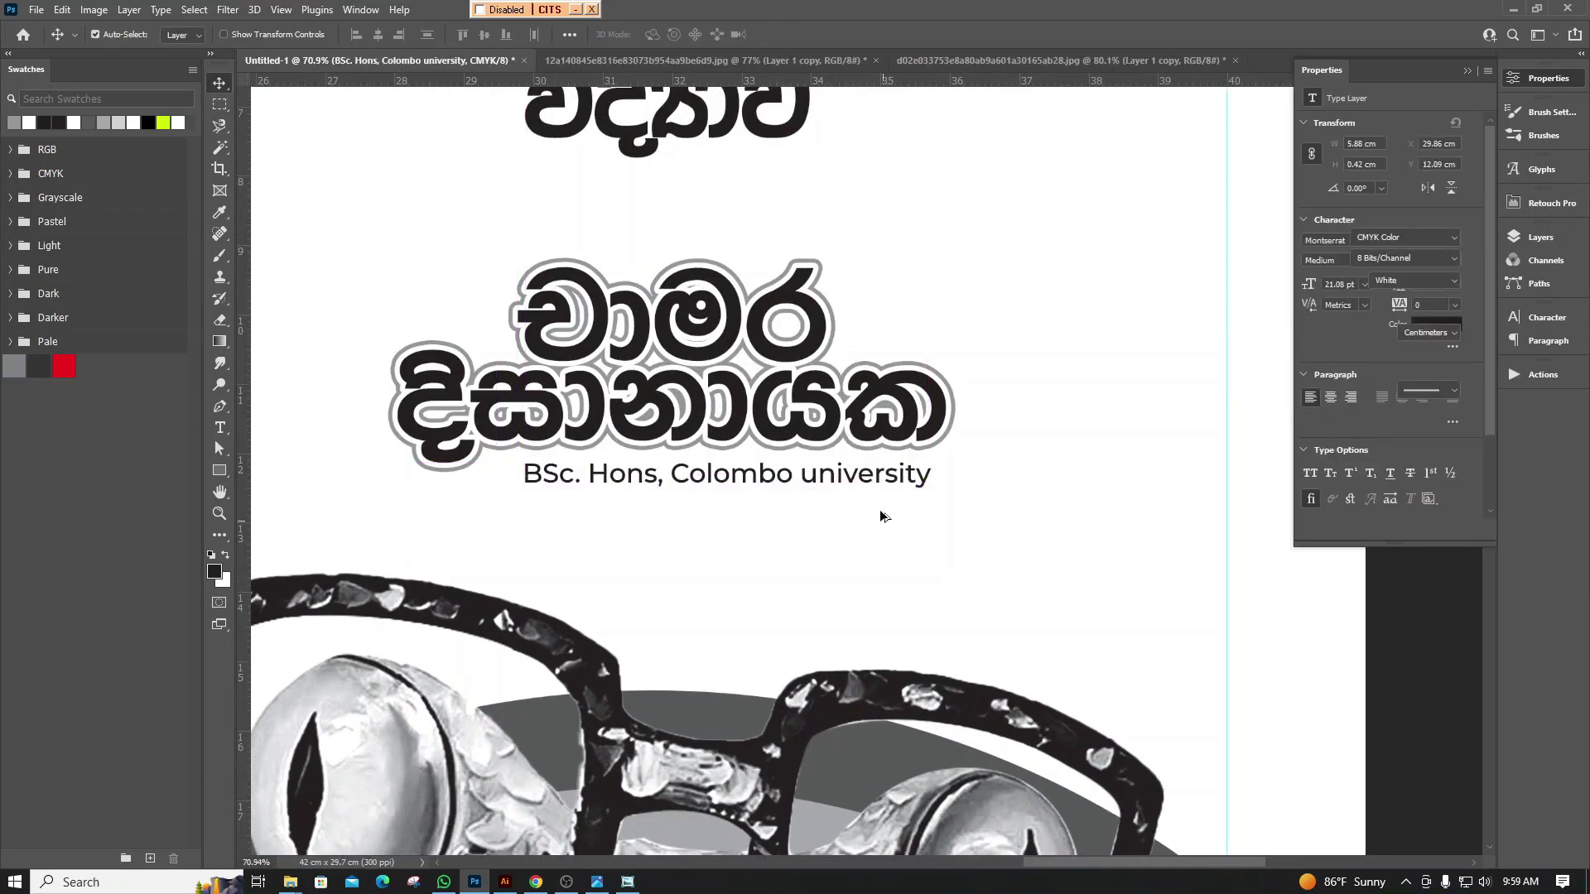
pyautogui.scroll(-5, 879, 509)
pyautogui.scroll(1, 951, 478)
pyautogui.scroll(-2, 955, 482)
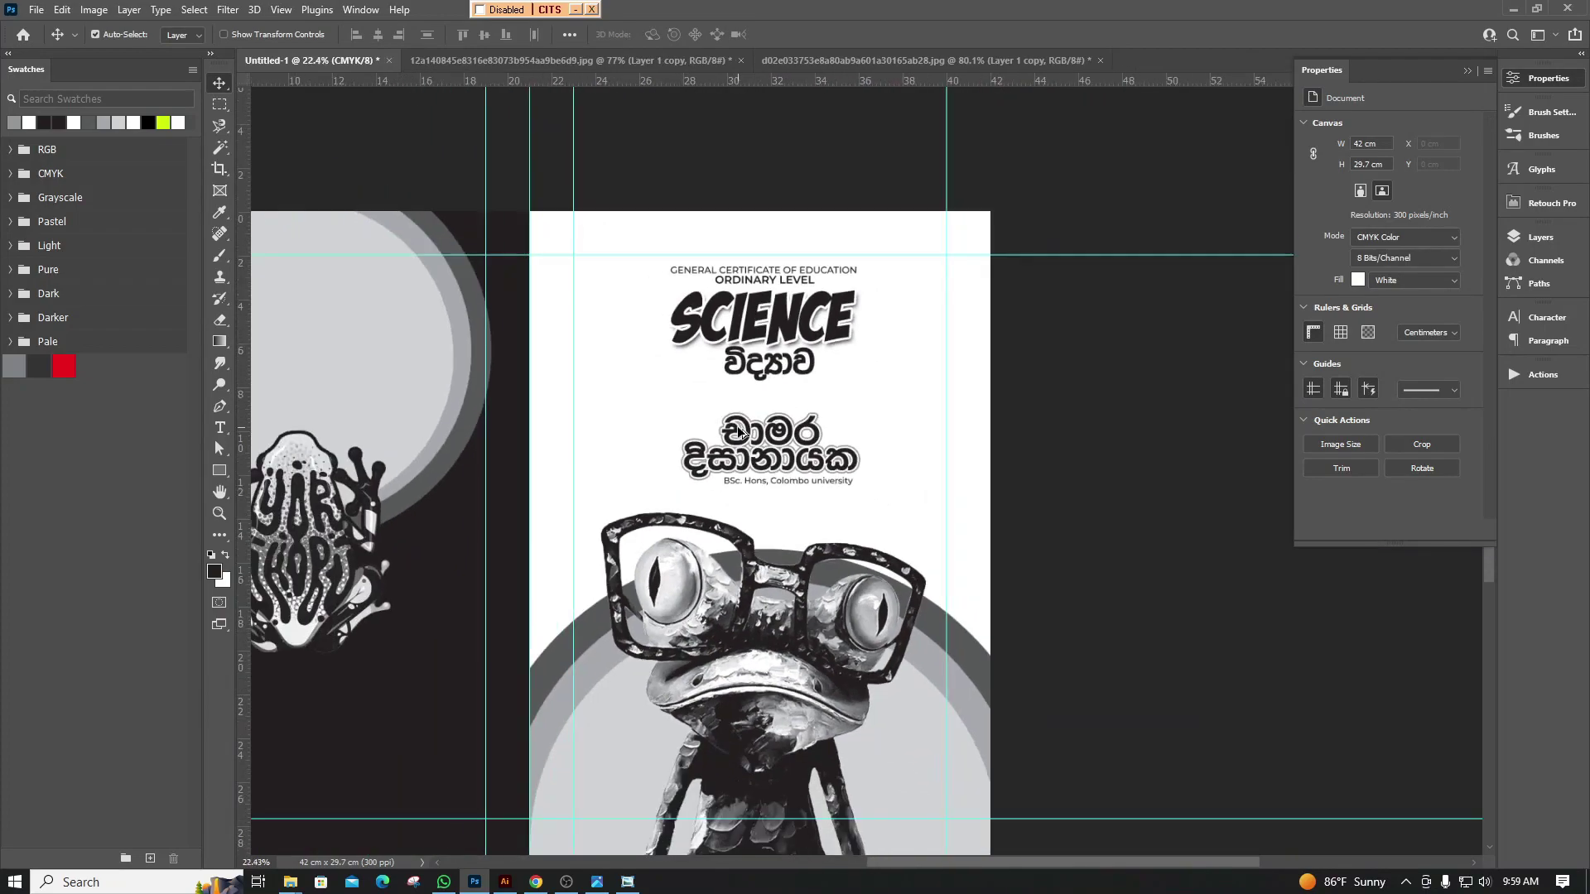
pyautogui.scroll(-1, 911, 454)
pyautogui.scroll(2, 924, 618)
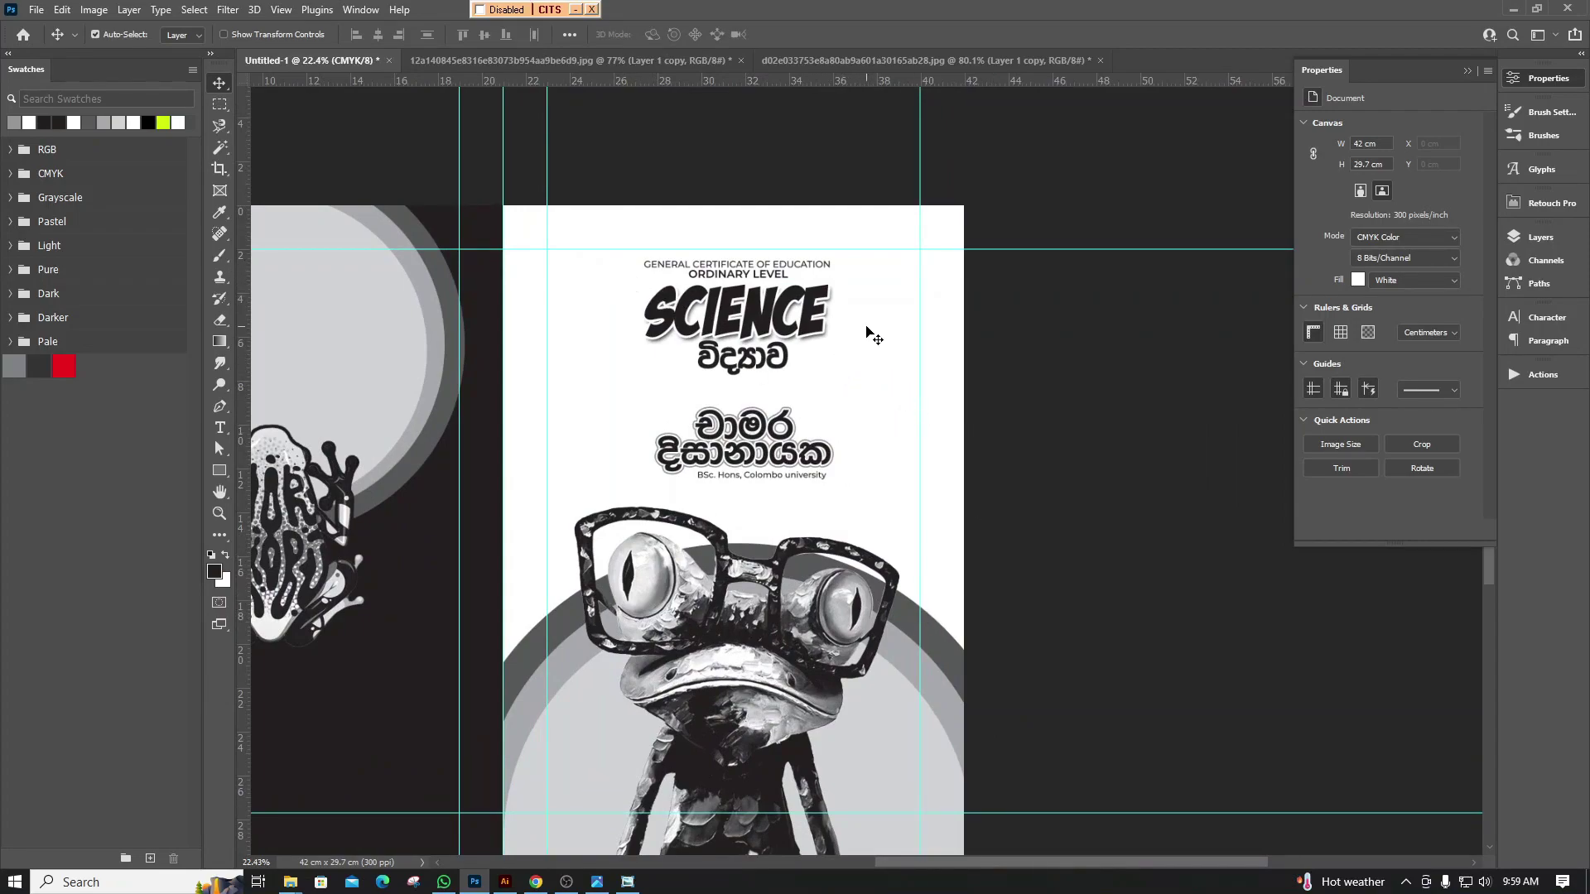
pyautogui.click(941, 770)
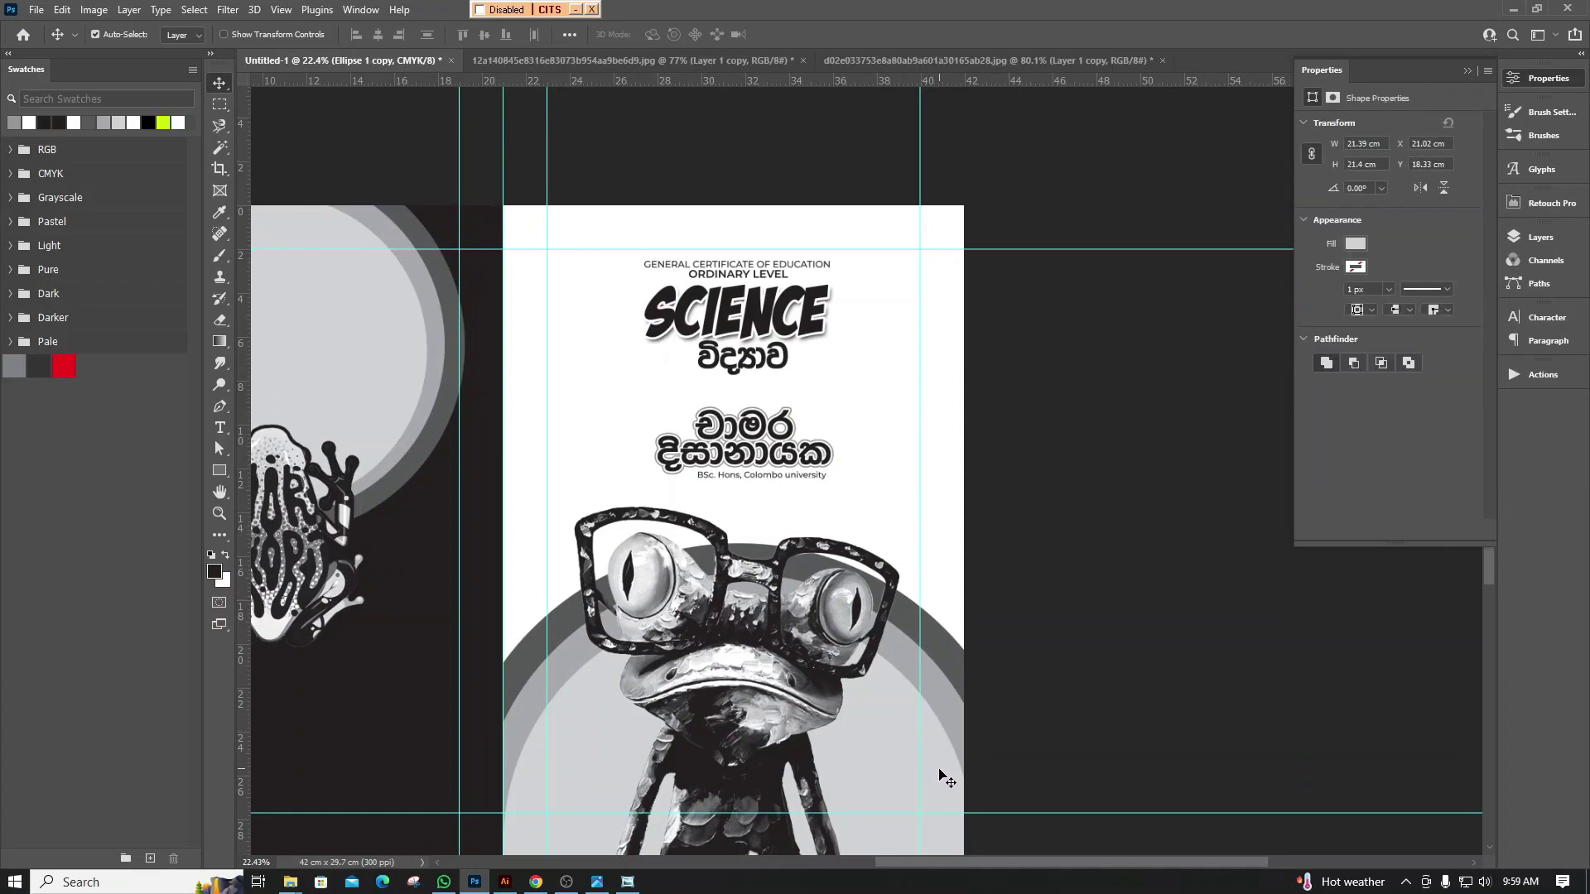
pyautogui.rightClick(220, 479)
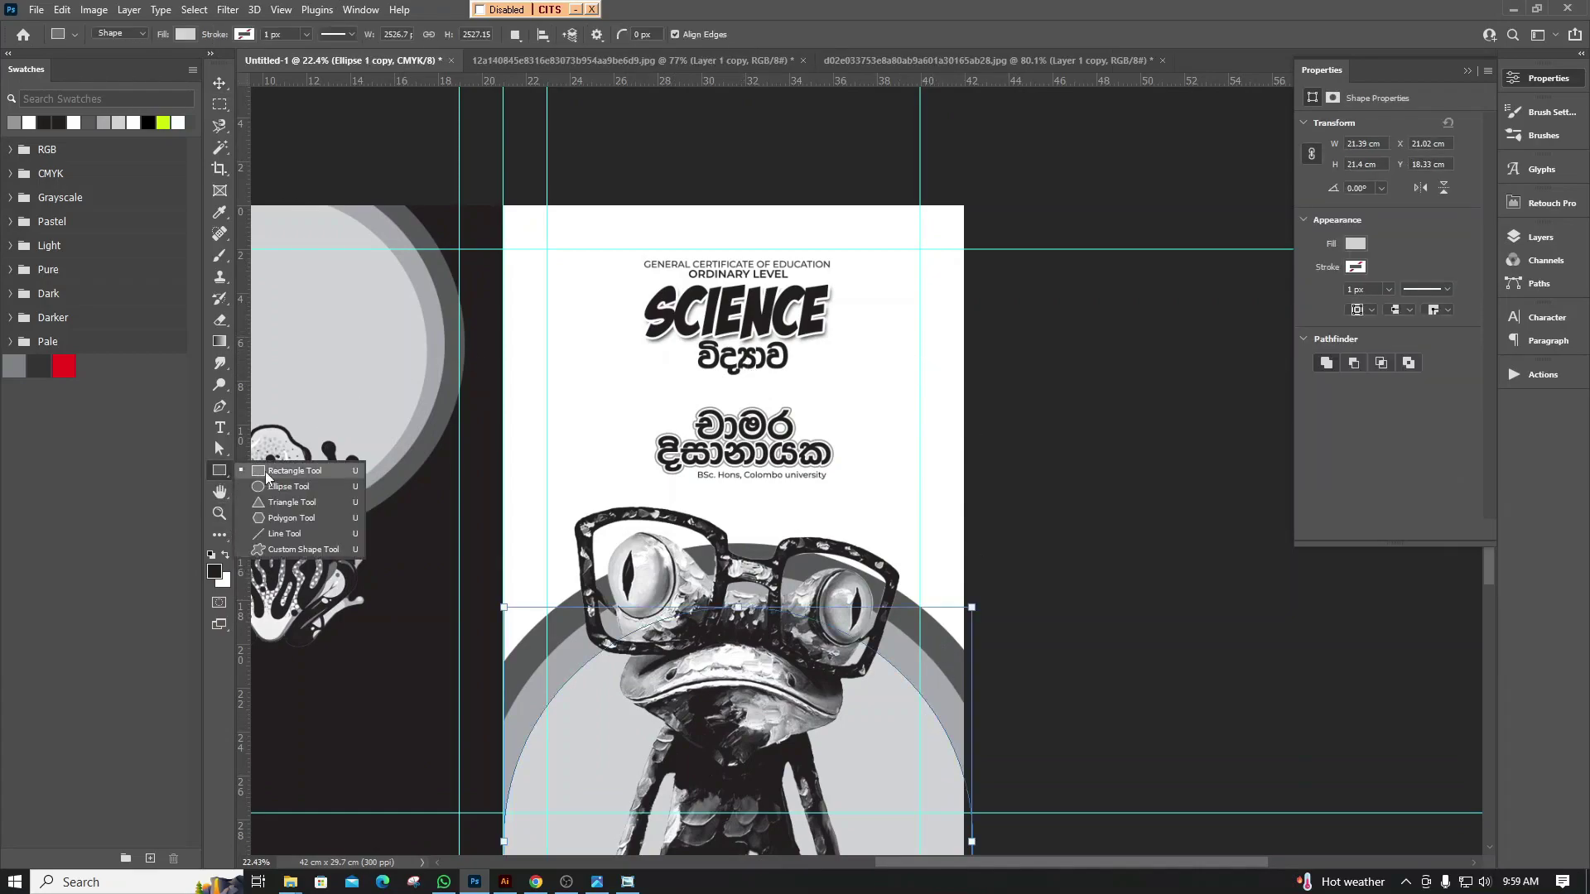
# Draw a circle at the front cover's top-right corner with no fill and a grey stroke
pyautogui.click(288, 485)
pyautogui.moveTo(993, 177); pyautogui.dragTo(753, 543)
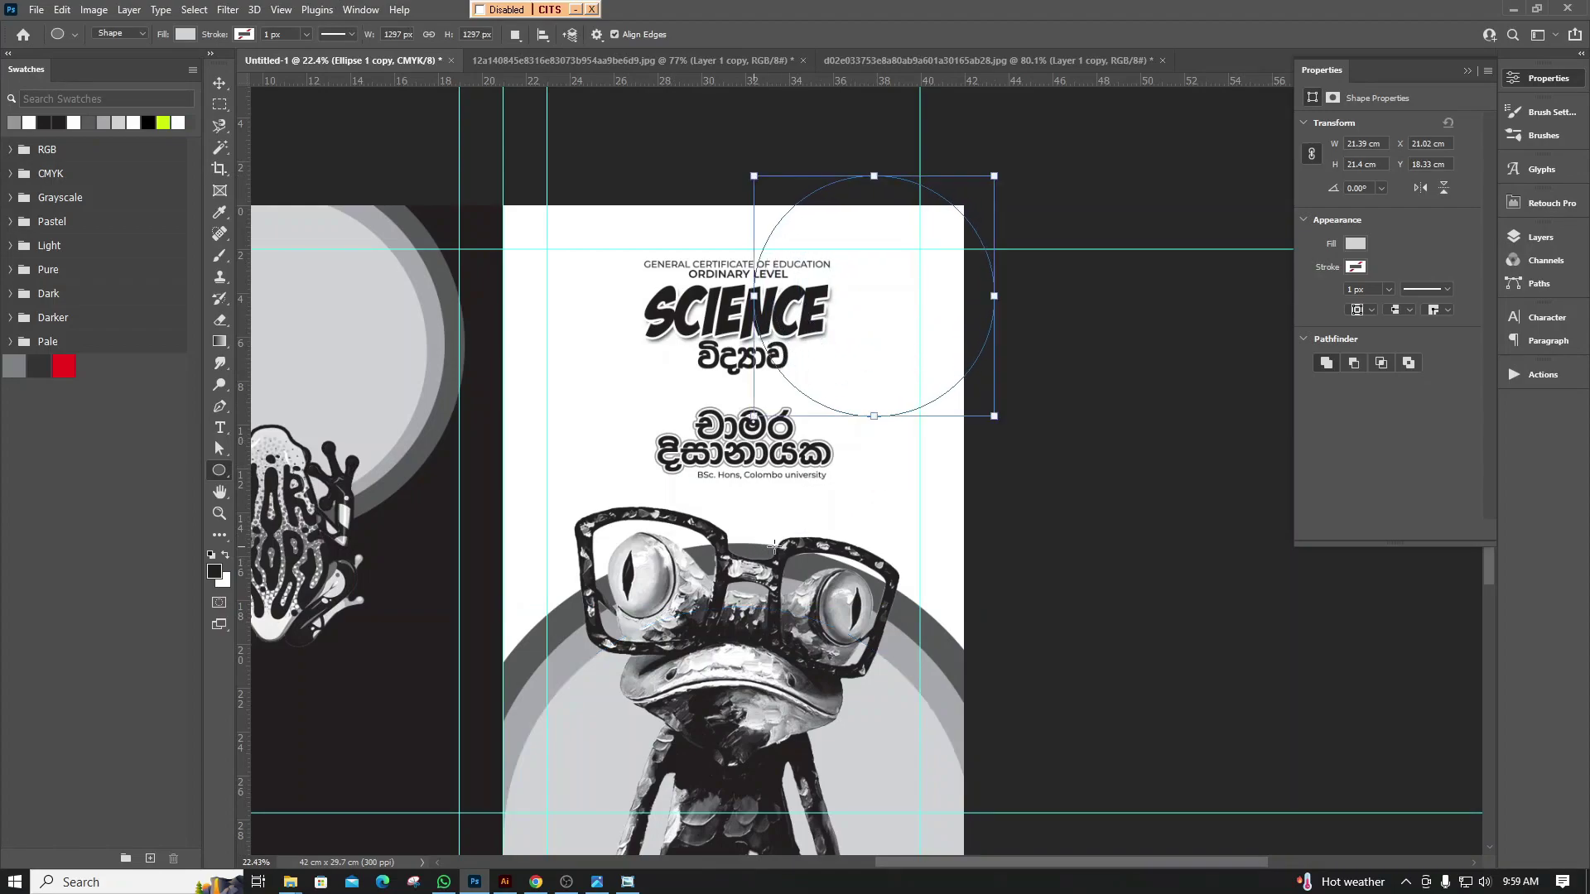
pyautogui.click(1355, 244)
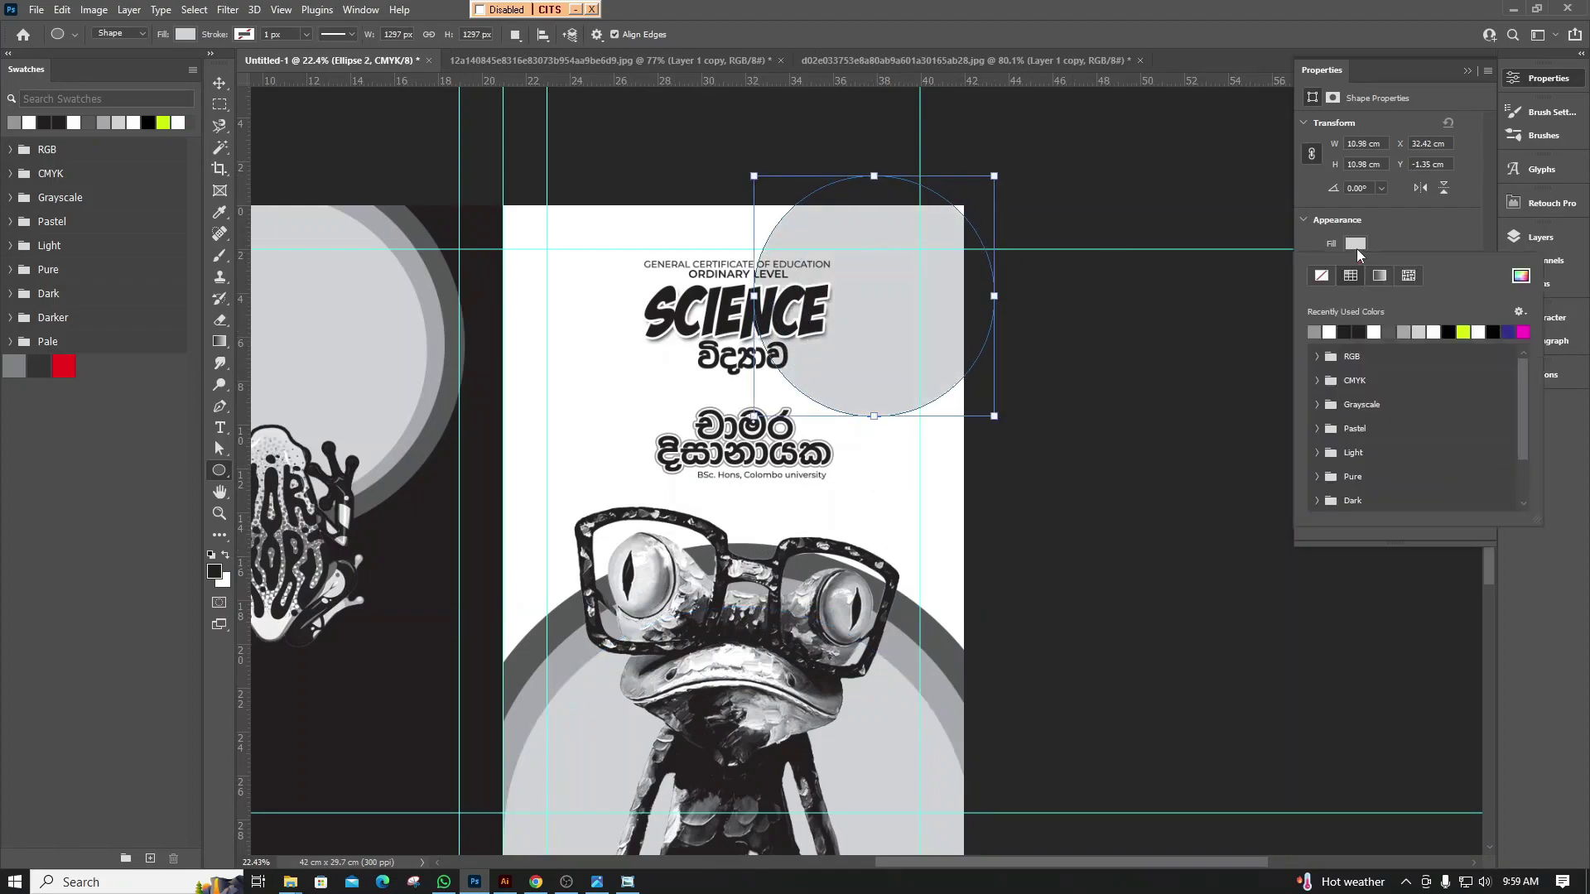
pyautogui.click(1321, 276)
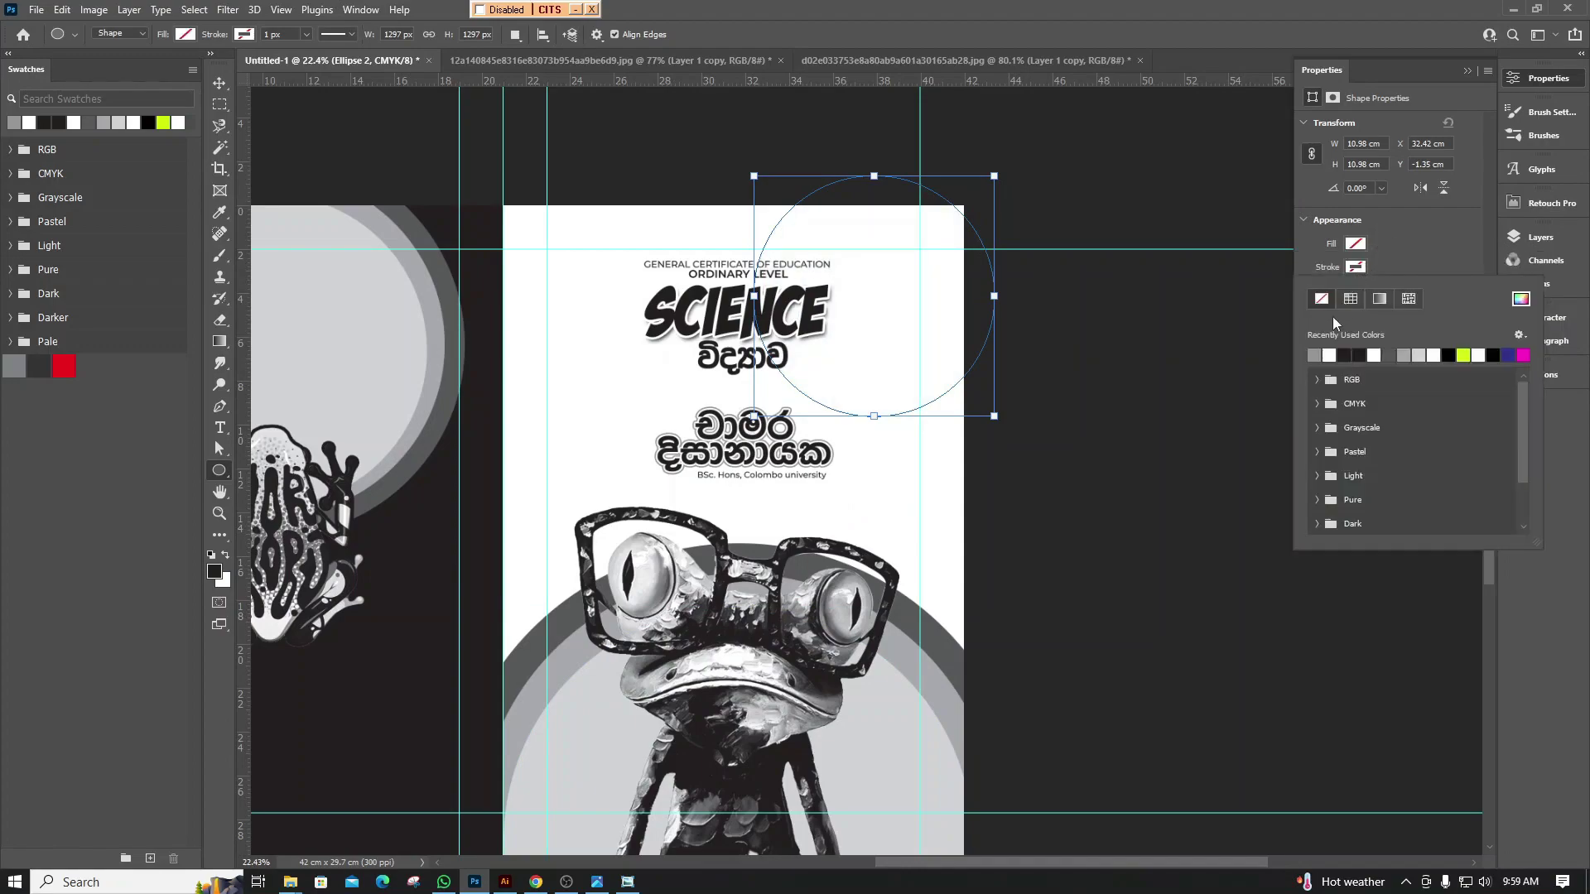
pyautogui.click(1521, 299)
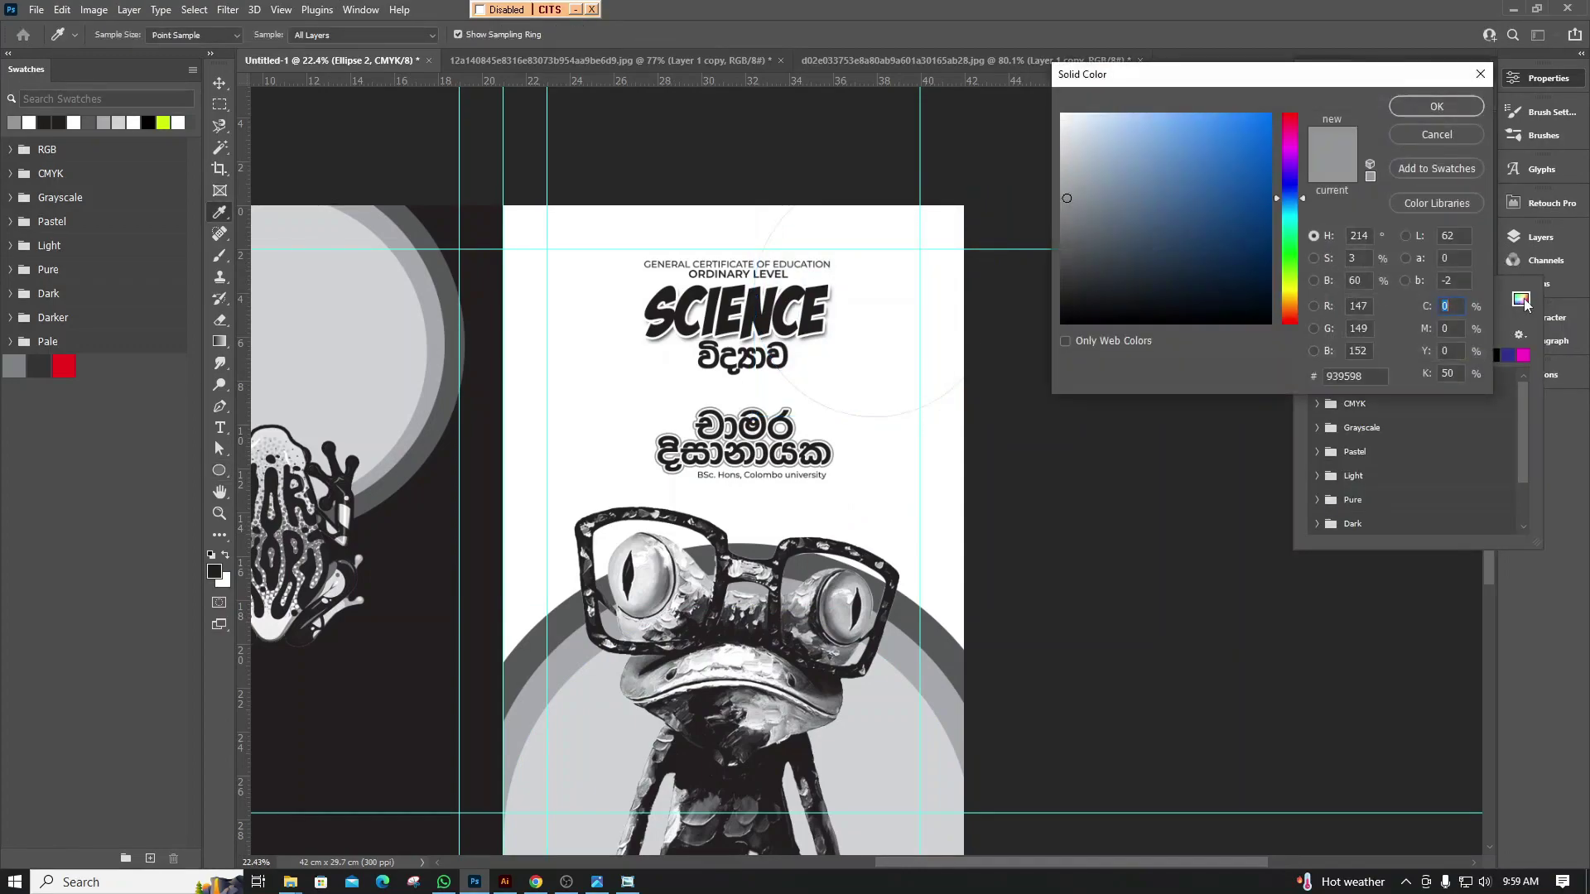
pyautogui.click(1438, 110)
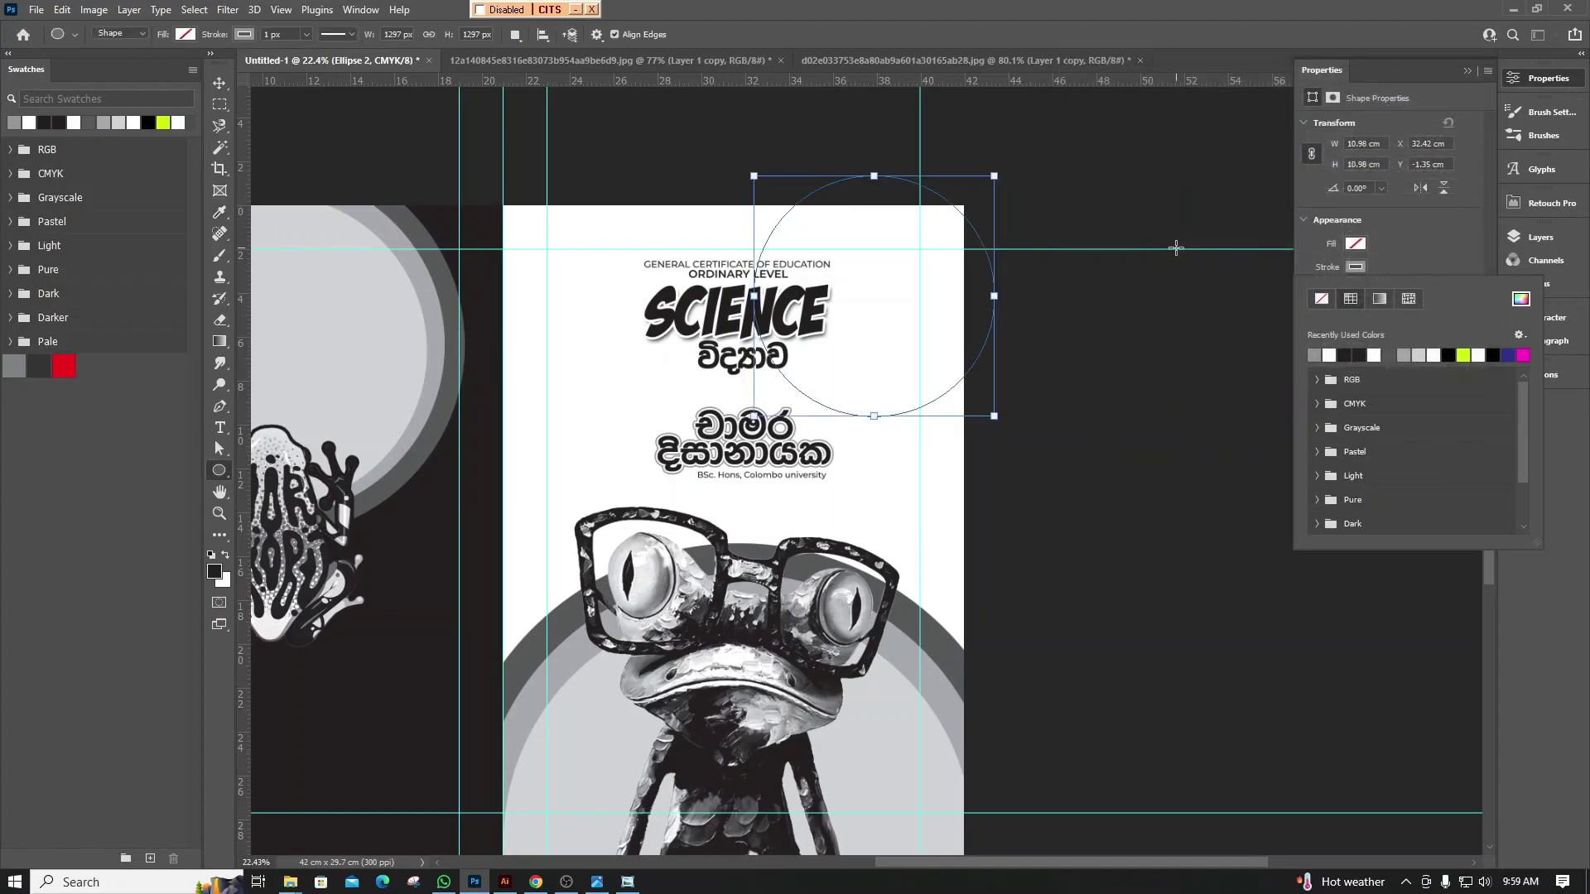
pyautogui.click(1373, 255)
# Set the grey ring's stroke width to about 152 px and deselect it
pyautogui.click(1388, 290)
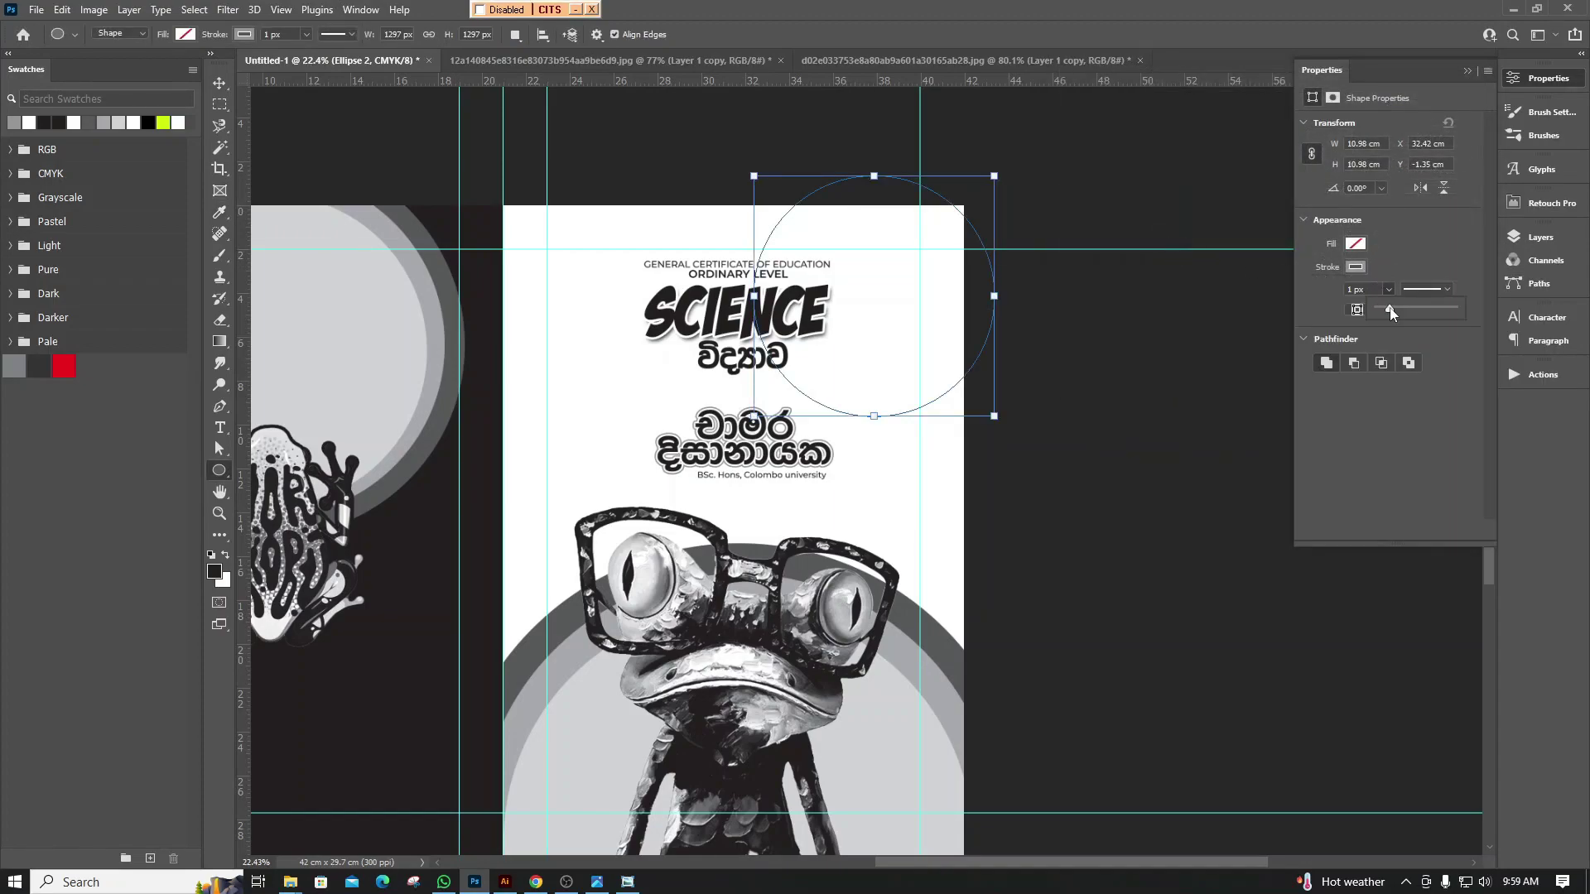
pyautogui.moveTo(1402, 313); pyautogui.dragTo(1423, 310)
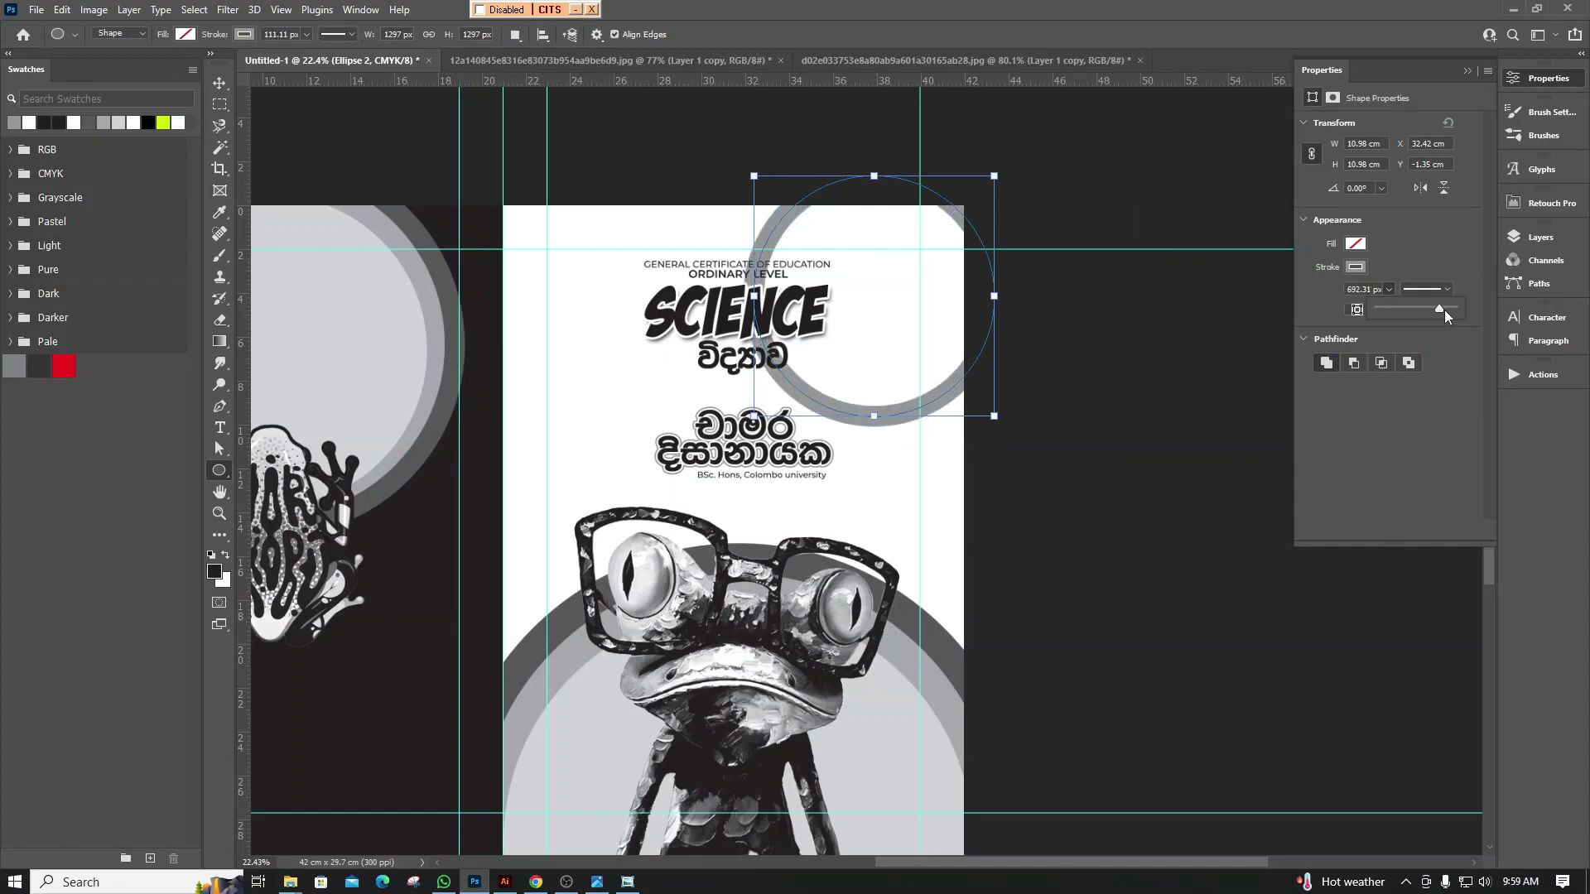
pyautogui.moveTo(1444, 309); pyautogui.dragTo(1433, 308)
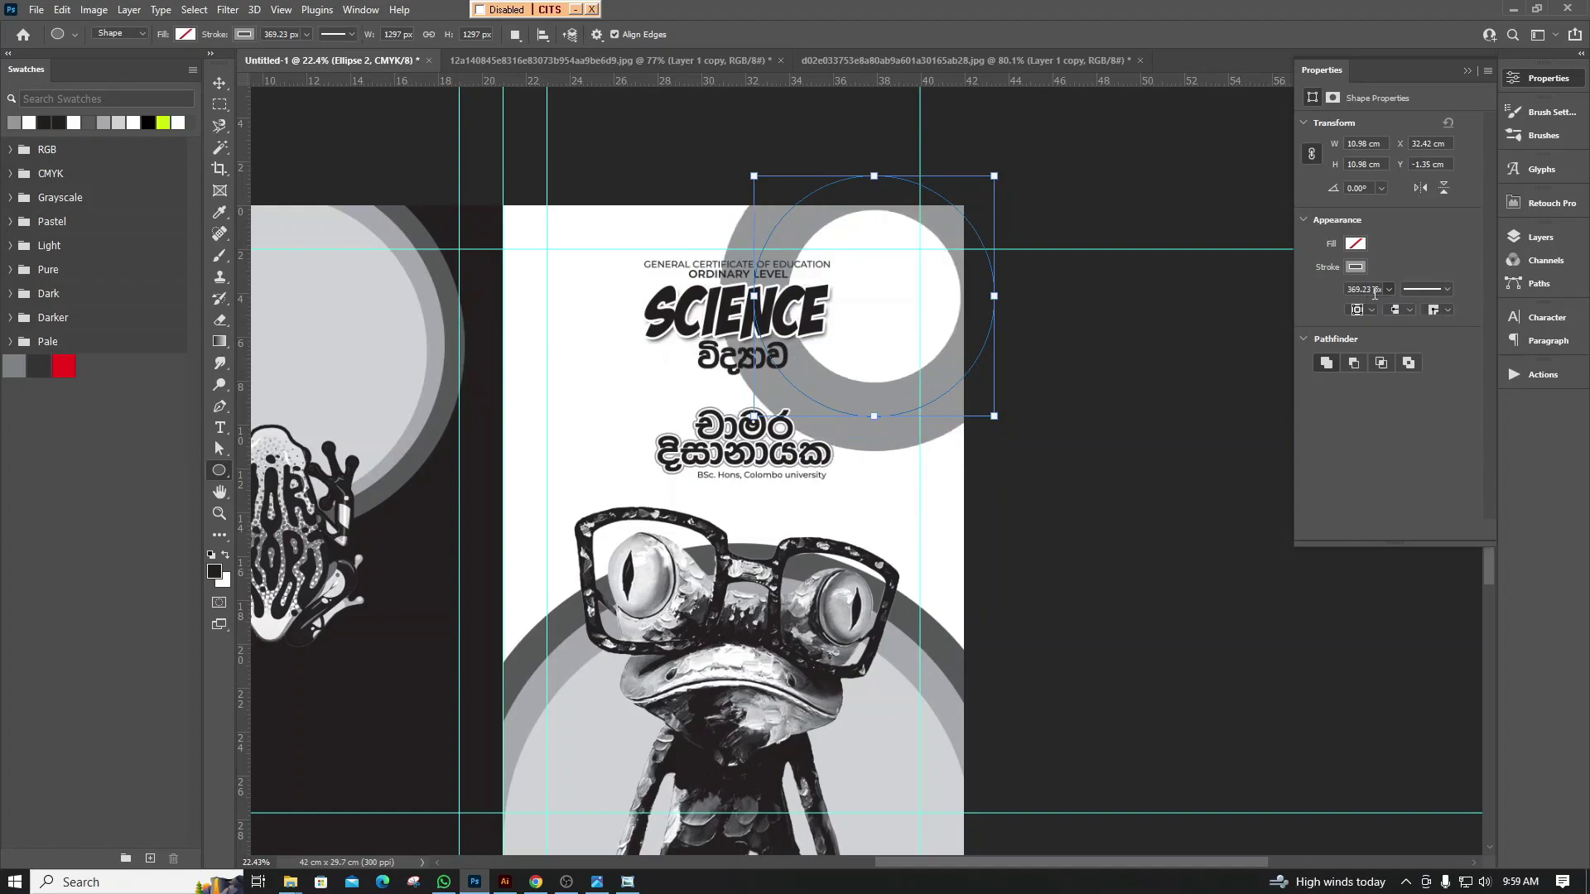
pyautogui.click(1374, 289)
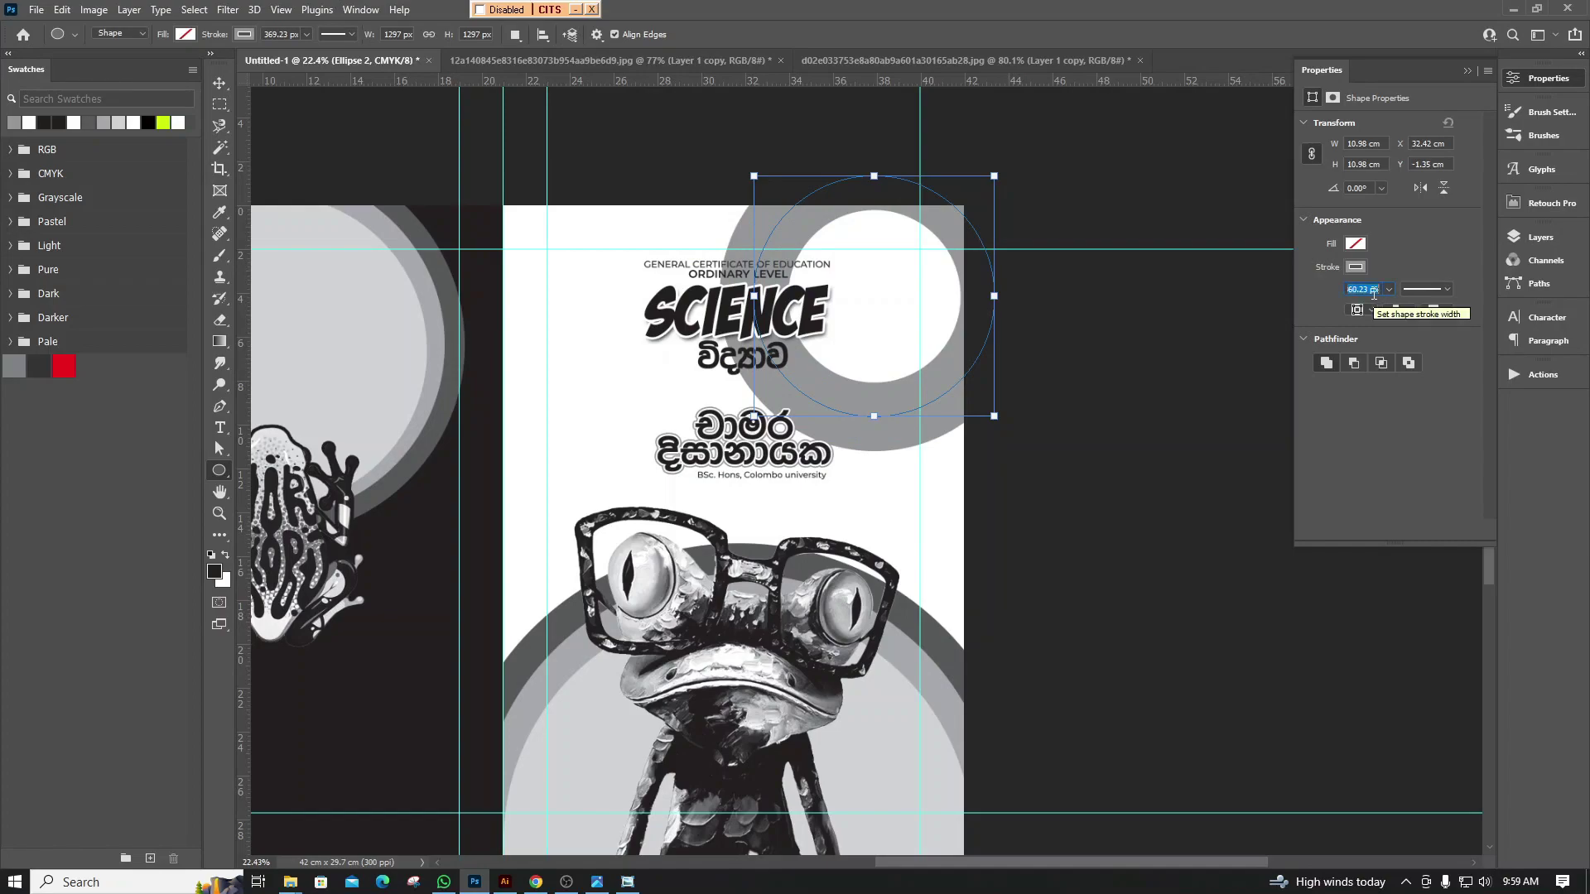
pyautogui.press('Return')
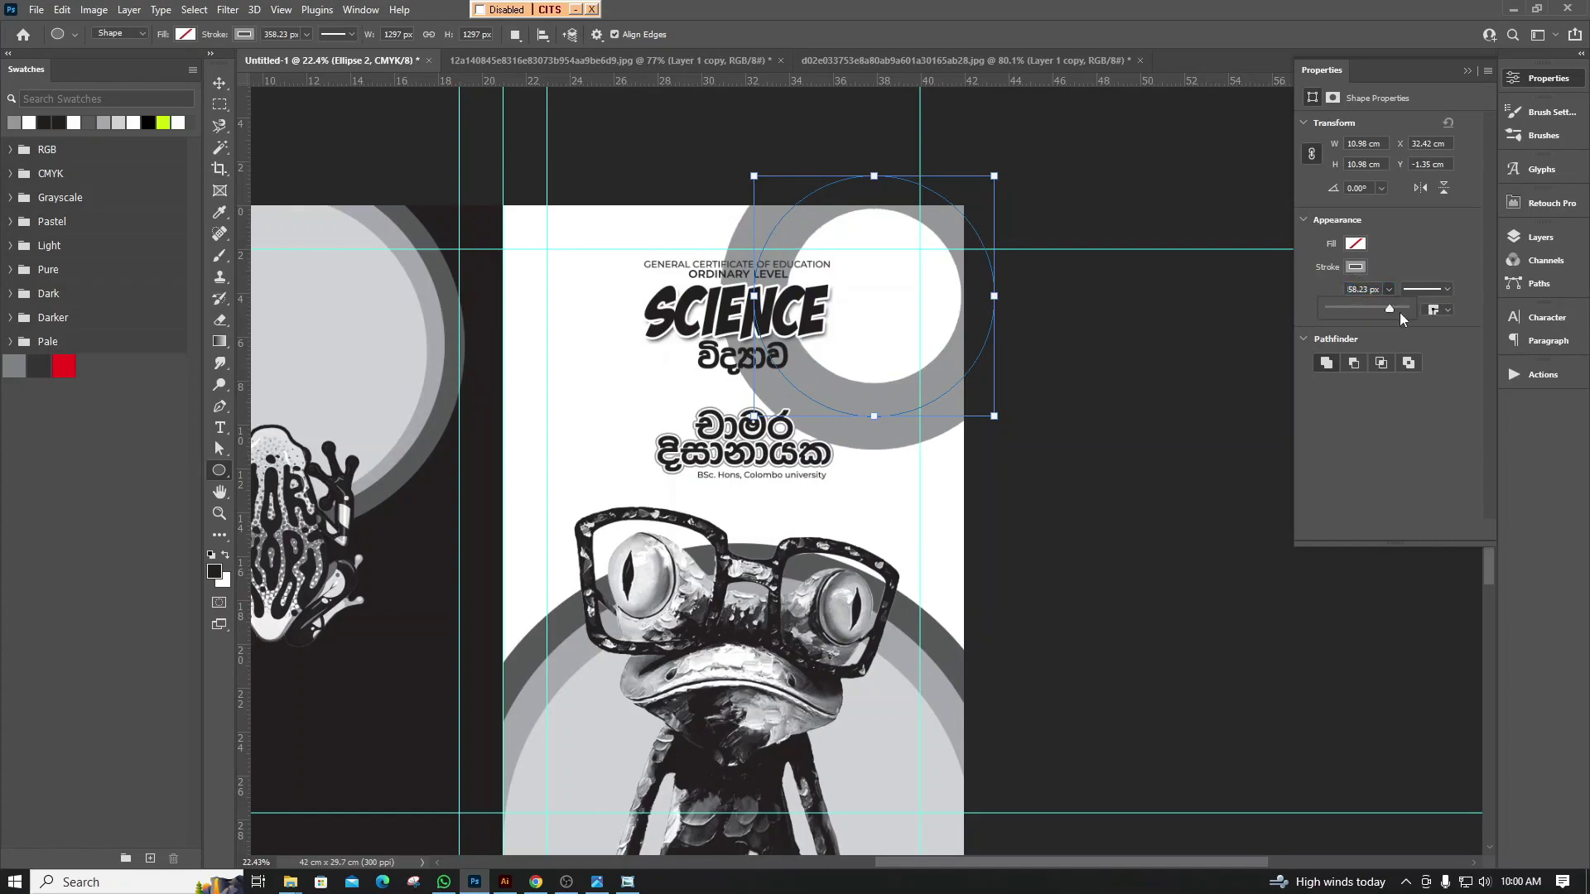
pyautogui.moveTo(1390, 311); pyautogui.dragTo(1386, 312)
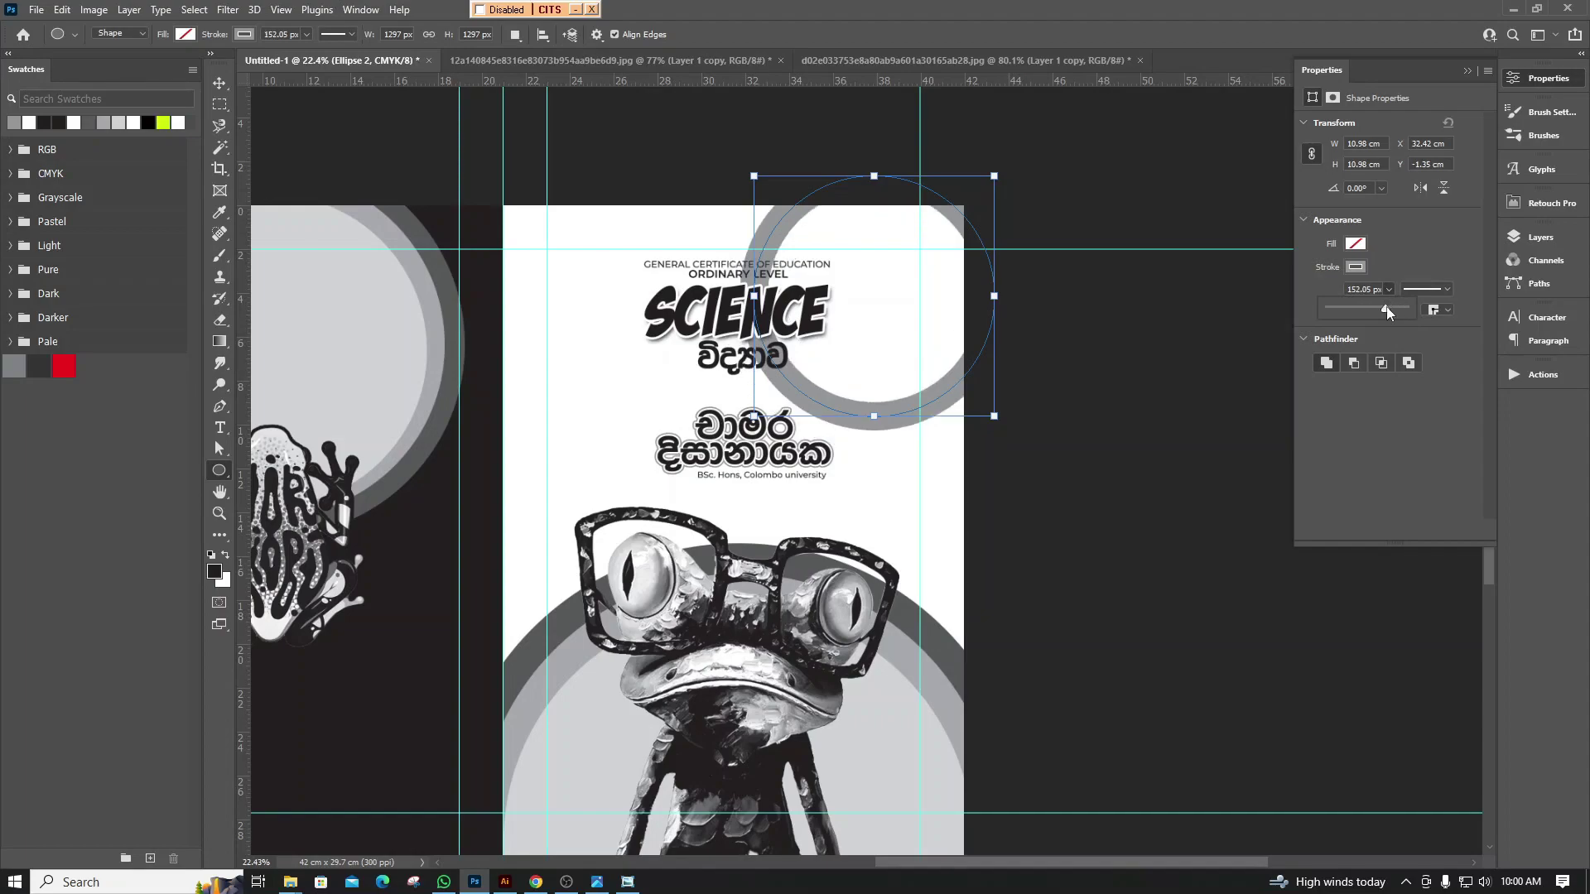
pyautogui.press('v')
pyautogui.click(1068, 422)
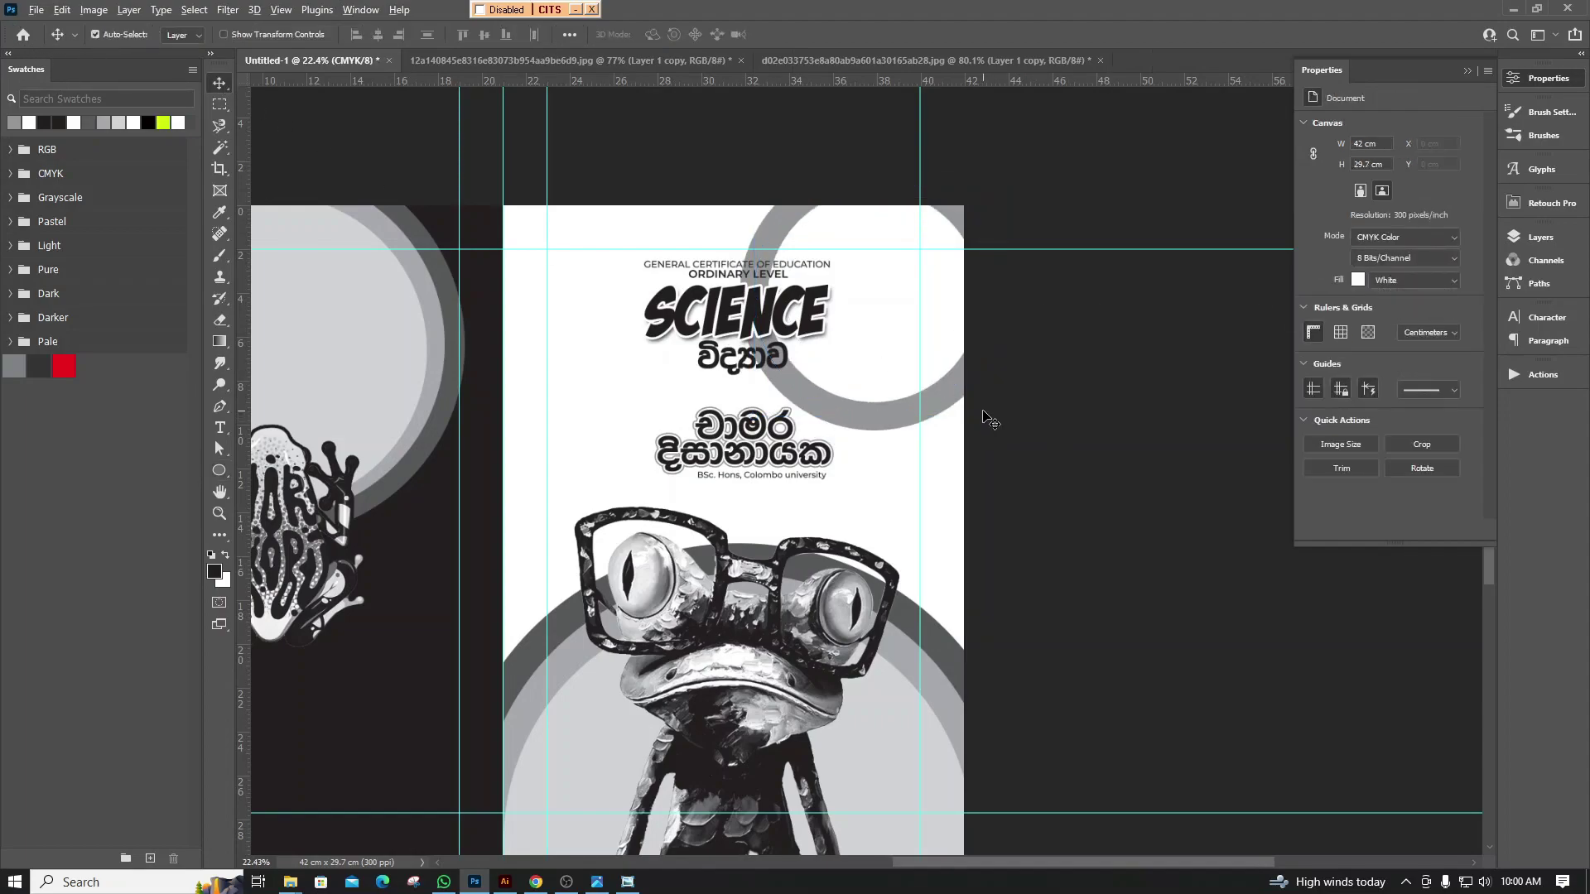
# Duplicate the ring, scale it down, and place it left of the SCIENCE title
pyautogui.scroll(1, 990, 421)
pyautogui.moveTo(932, 400)
pyautogui.mouseDown()
pyautogui.moveTo(1015, 321)
pyautogui.moveTo(528, 447)
pyautogui.mouseUp()
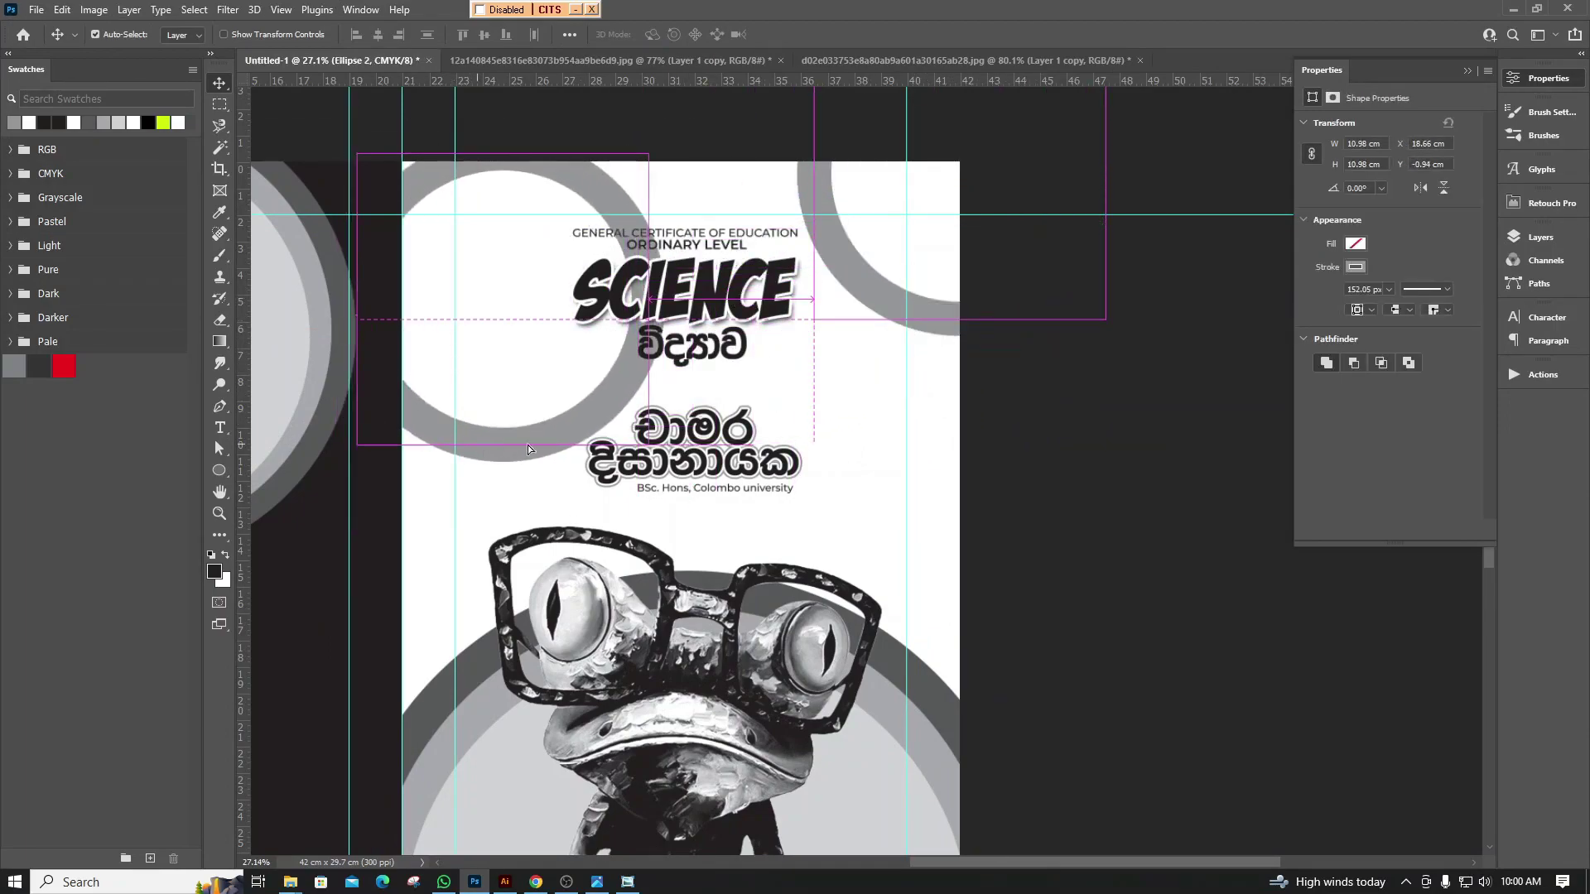
pyautogui.hotkey('ctrl', 't')
pyautogui.moveTo(639, 164); pyautogui.dragTo(543, 214)
pyautogui.moveTo(553, 273); pyautogui.dragTo(539, 341)
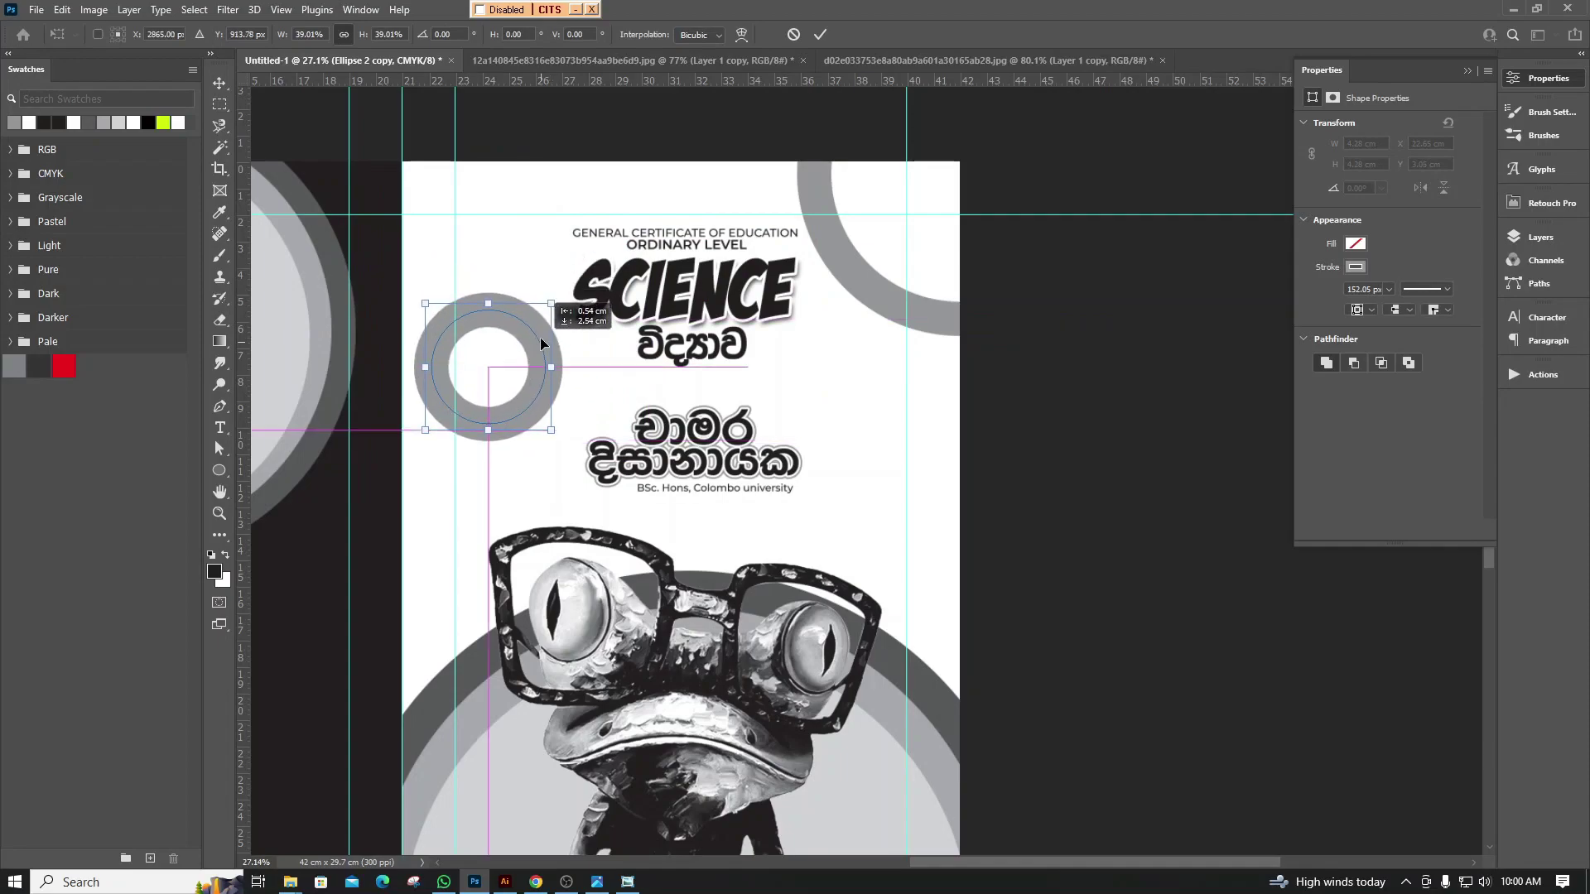
pyautogui.press('Return')
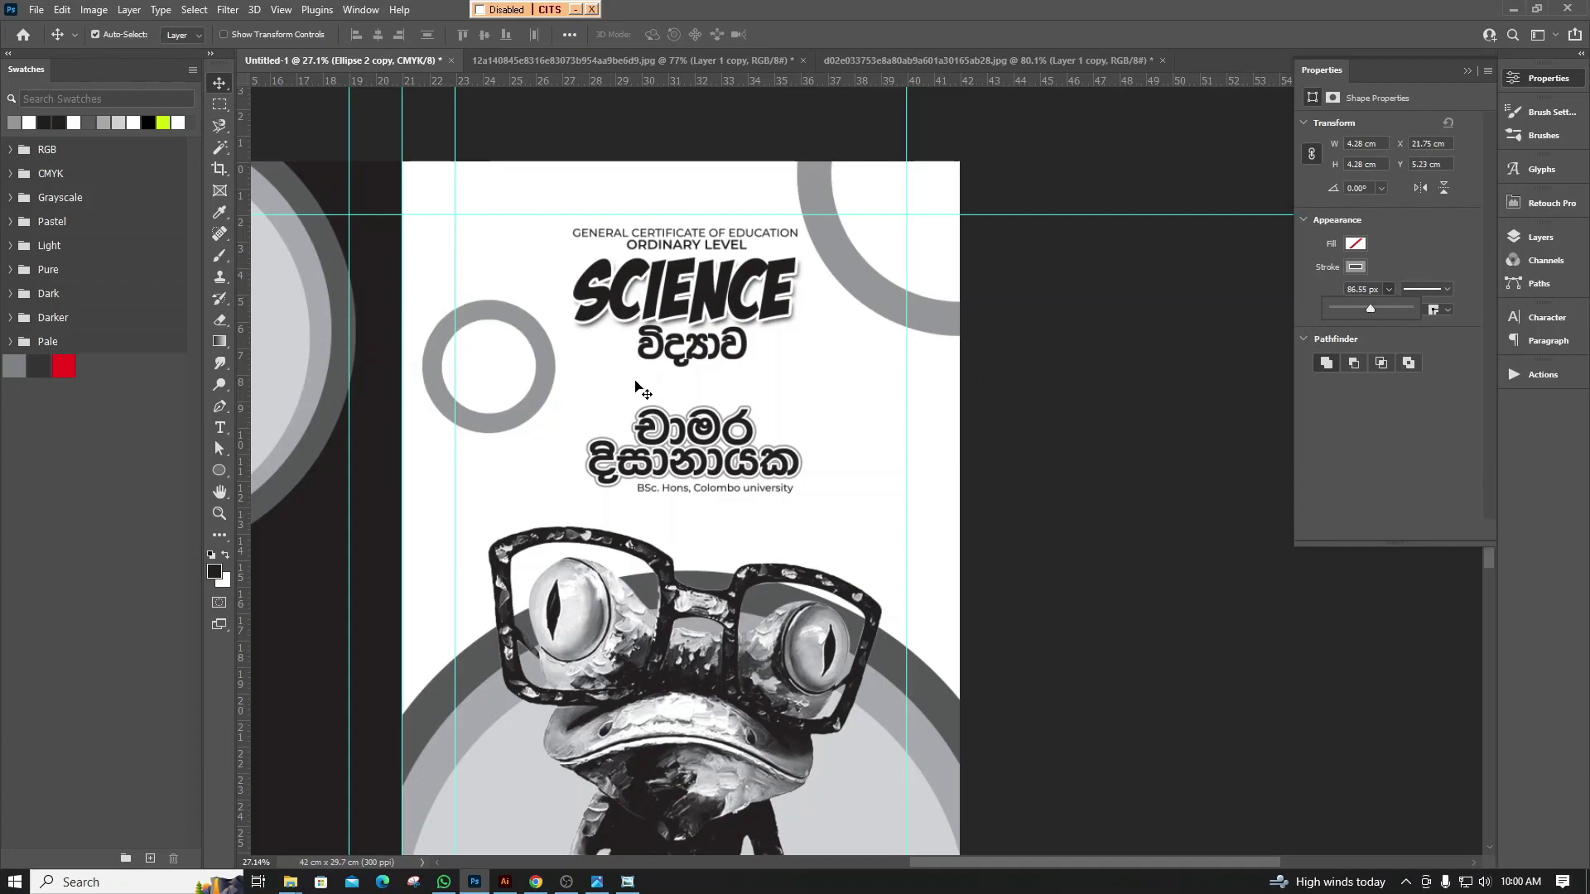
pyautogui.click(544, 383)
# Add a second ring copy scaled to 62.72% to the right of the title
pyautogui.moveTo(546, 383); pyautogui.dragTo(944, 434)
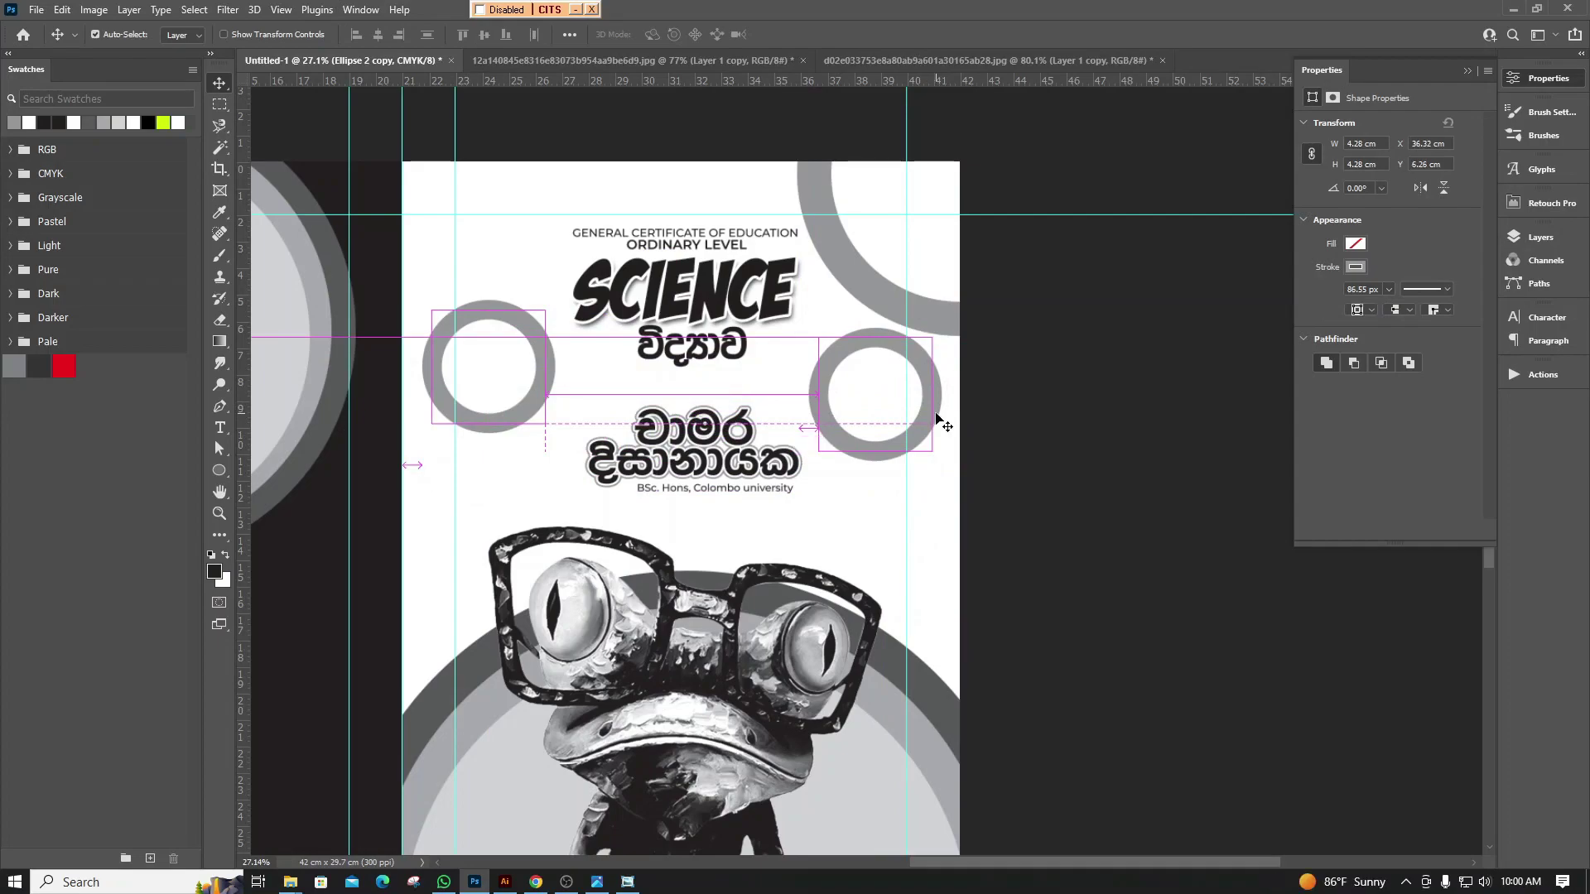
pyautogui.moveTo(944, 434); pyautogui.dragTo(943, 419)
pyautogui.hotkey('ctrl', 't')
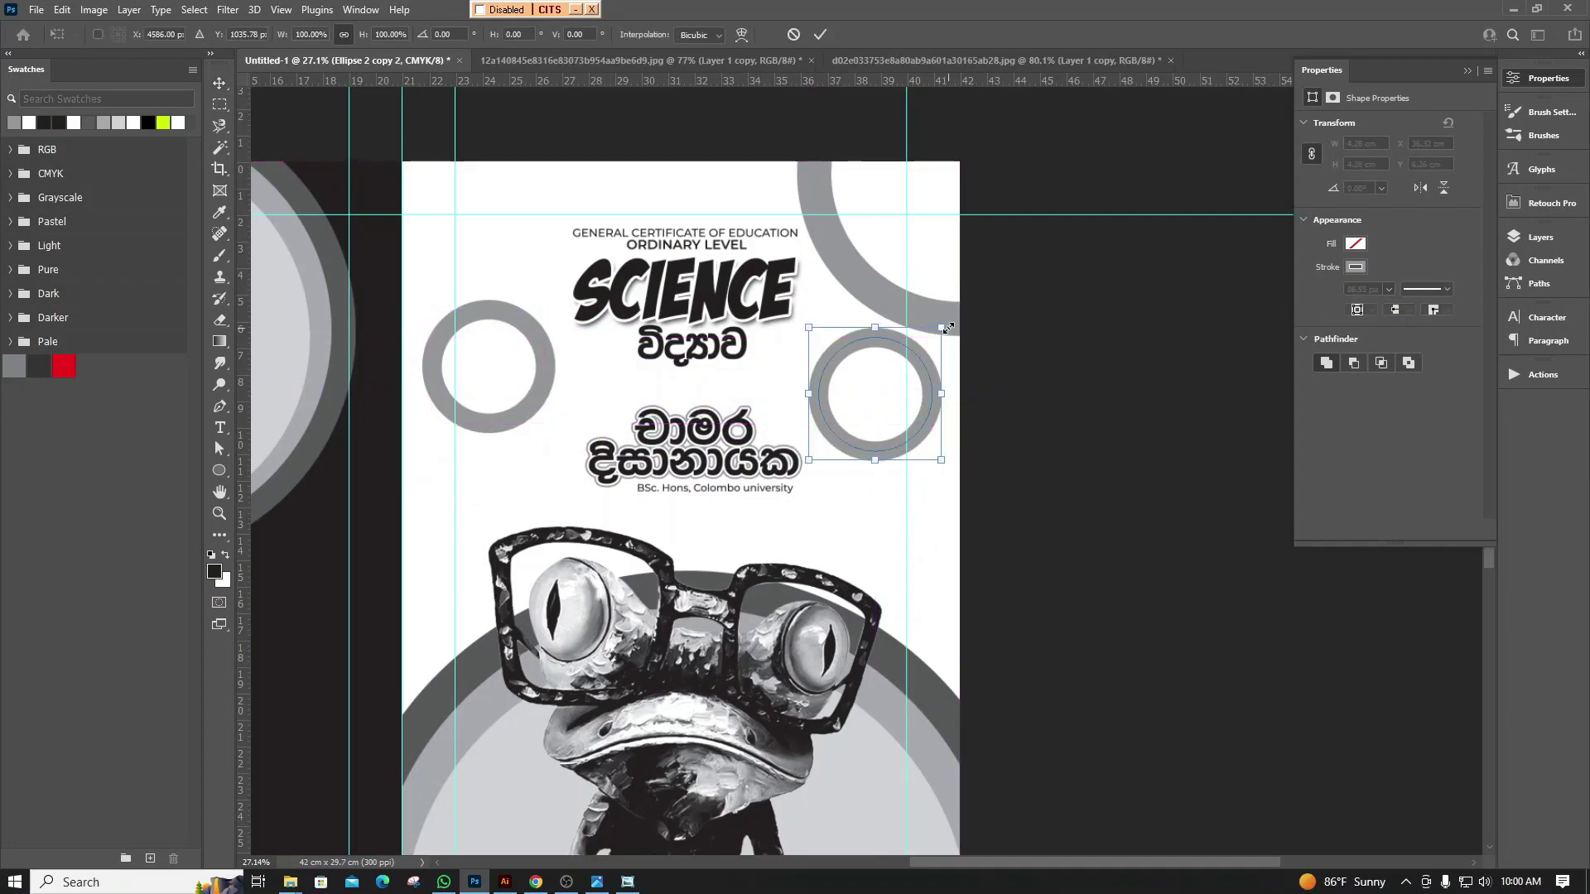
pyautogui.moveTo(941, 328)
pyautogui.mouseDown()
pyautogui.moveTo(917, 353)
pyautogui.moveTo(926, 440)
pyautogui.moveTo(540, 235)
pyautogui.moveTo(550, 459)
pyautogui.mouseUp()
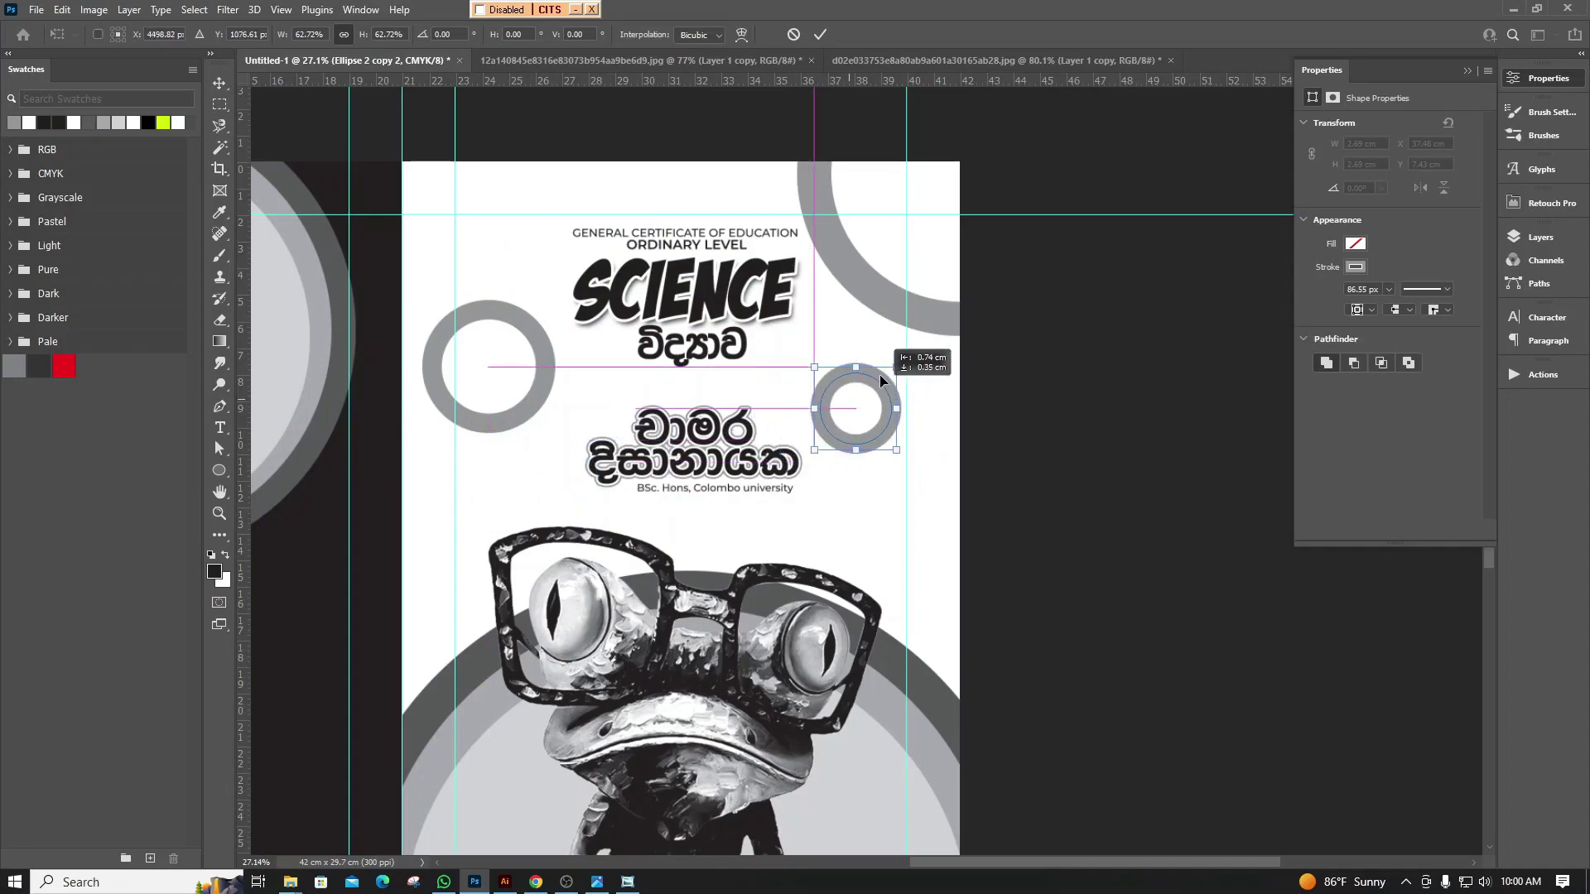
pyautogui.moveTo(550, 460); pyautogui.dragTo(902, 364)
pyautogui.press('Return')
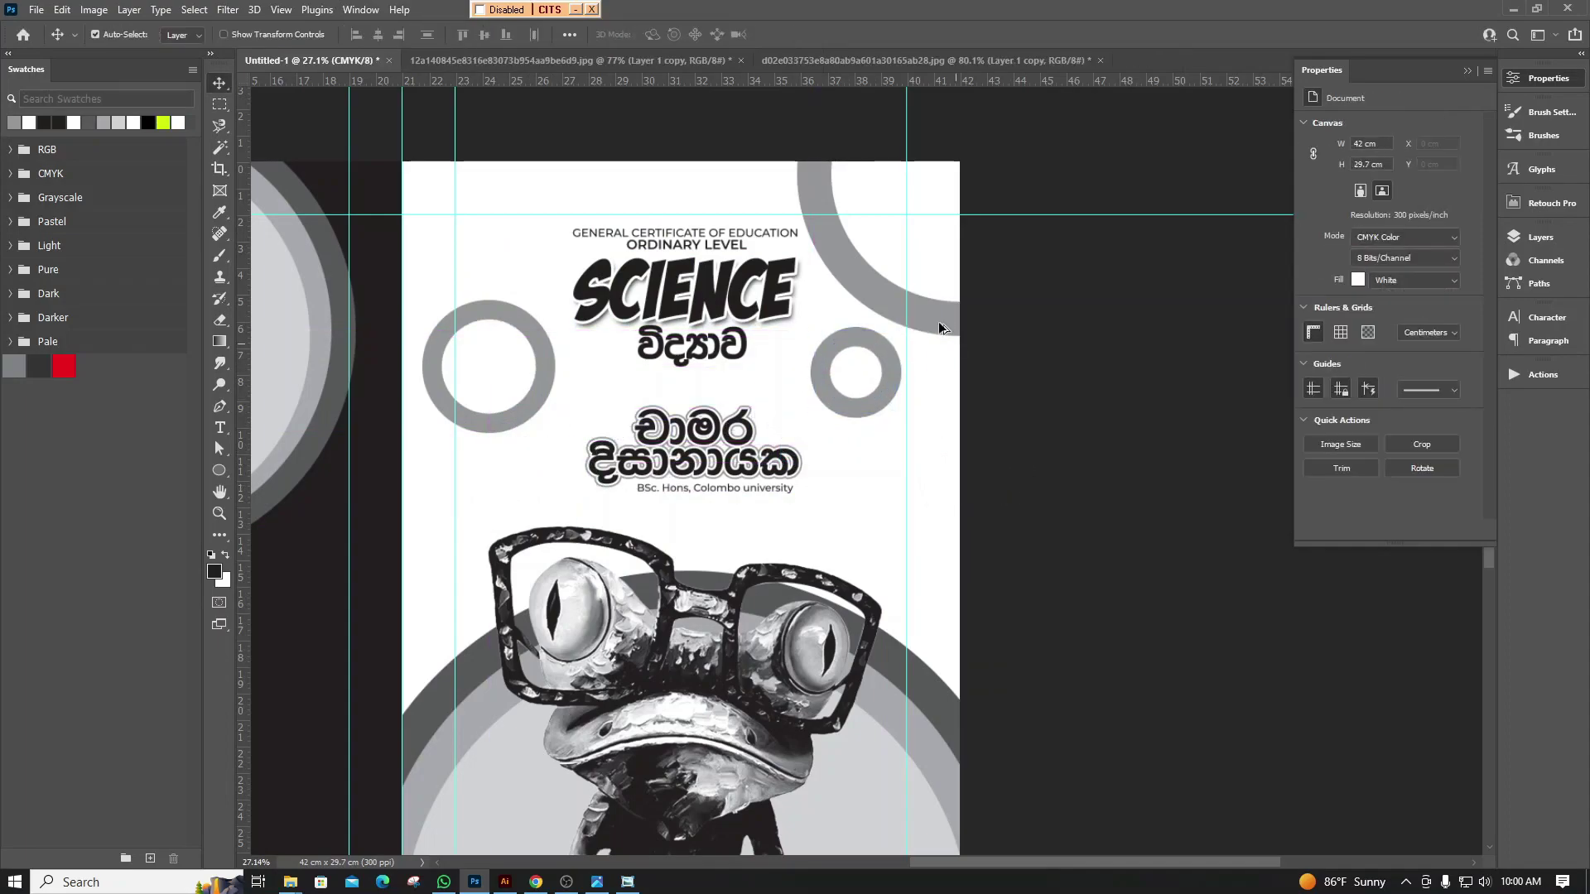
pyautogui.scroll(-3, 919, 331)
pyautogui.scroll(3, 917, 328)
pyautogui.scroll(2, 911, 339)
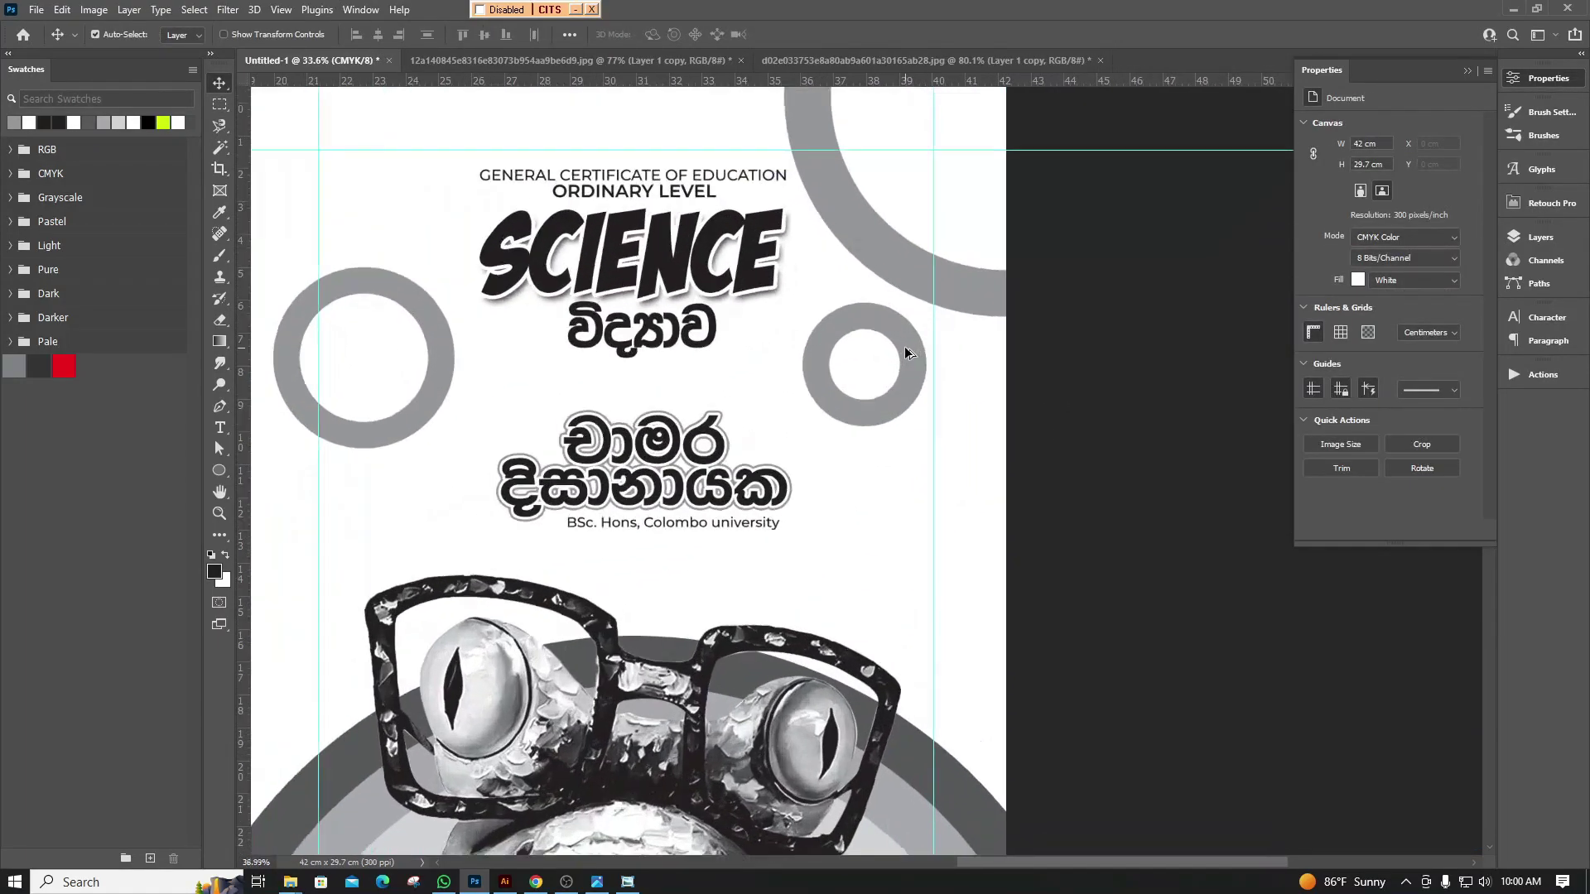
pyautogui.scroll(1, 909, 348)
pyautogui.click(914, 356)
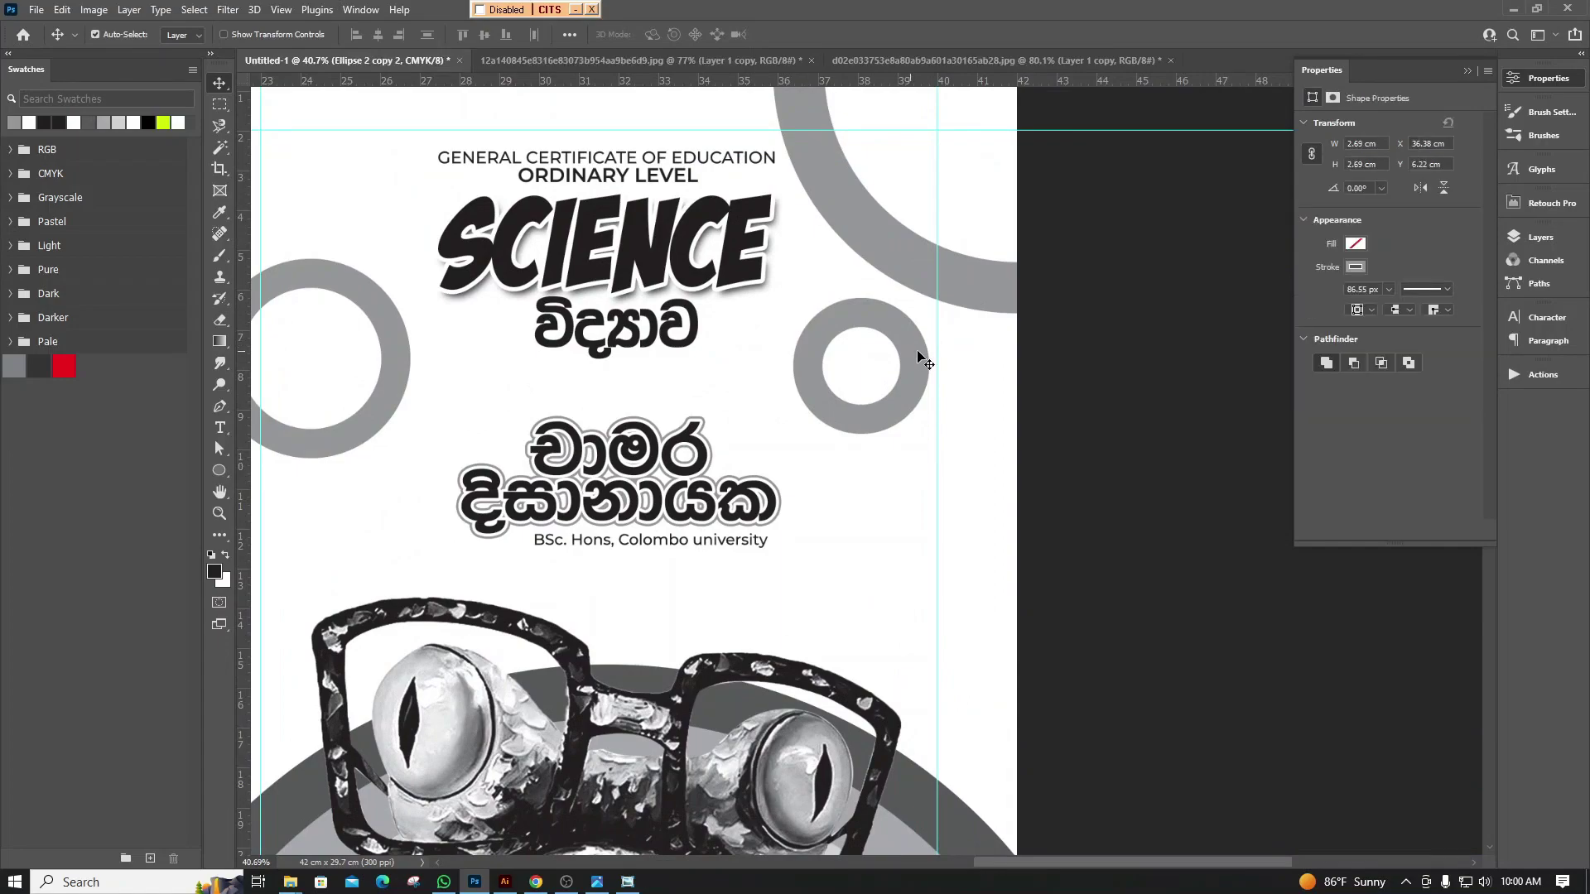
# Lower the opacity of the small, left and top-right grey rings to about 40–46%
pyautogui.click(1545, 239)
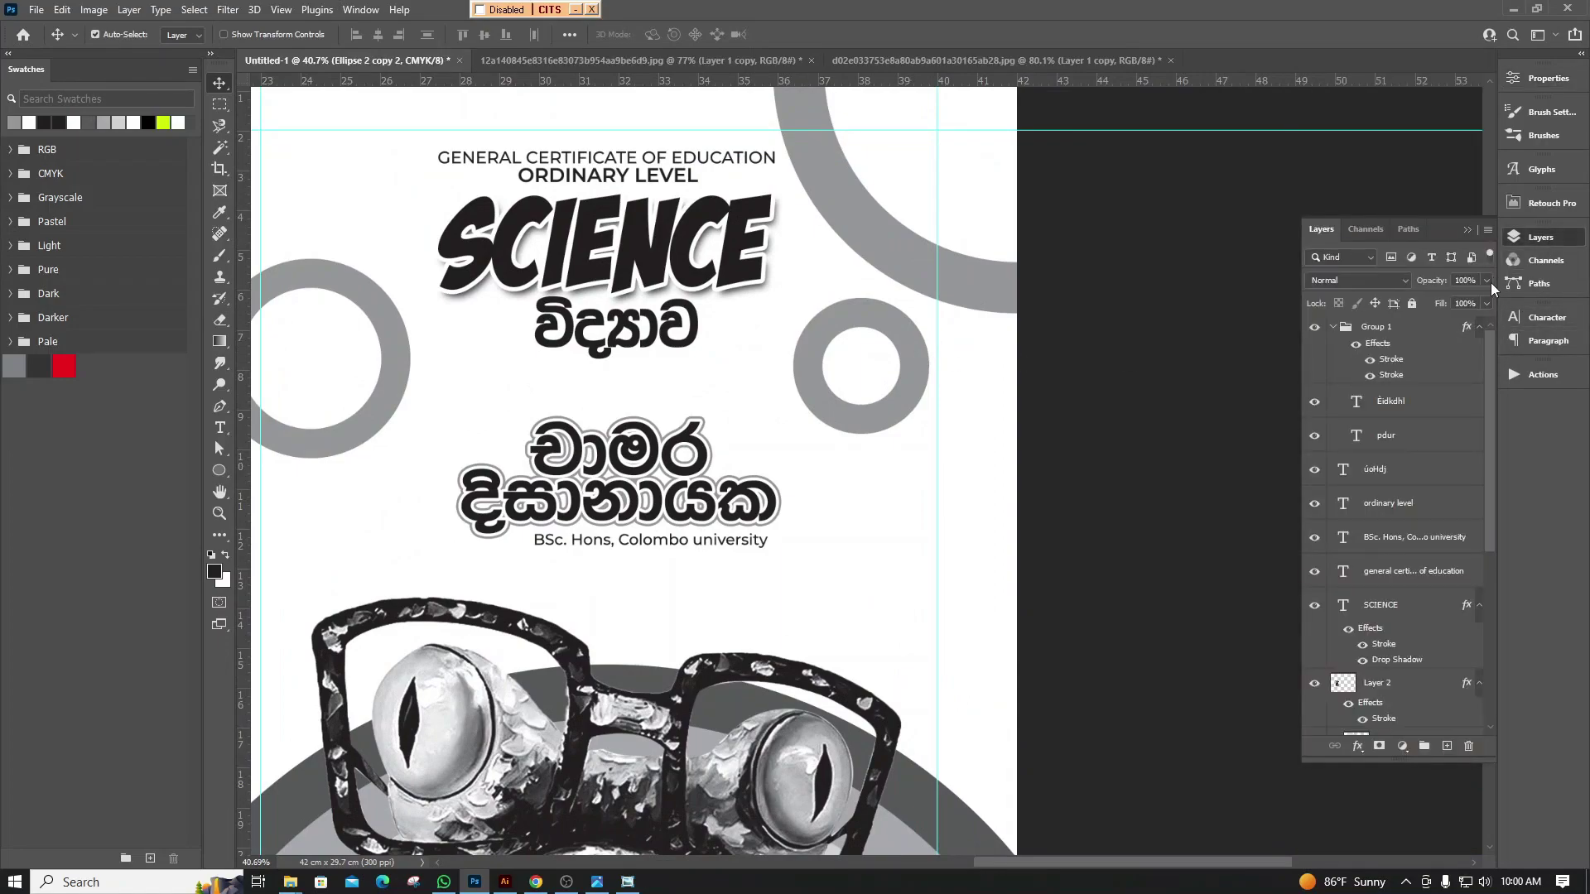
pyautogui.click(1487, 281)
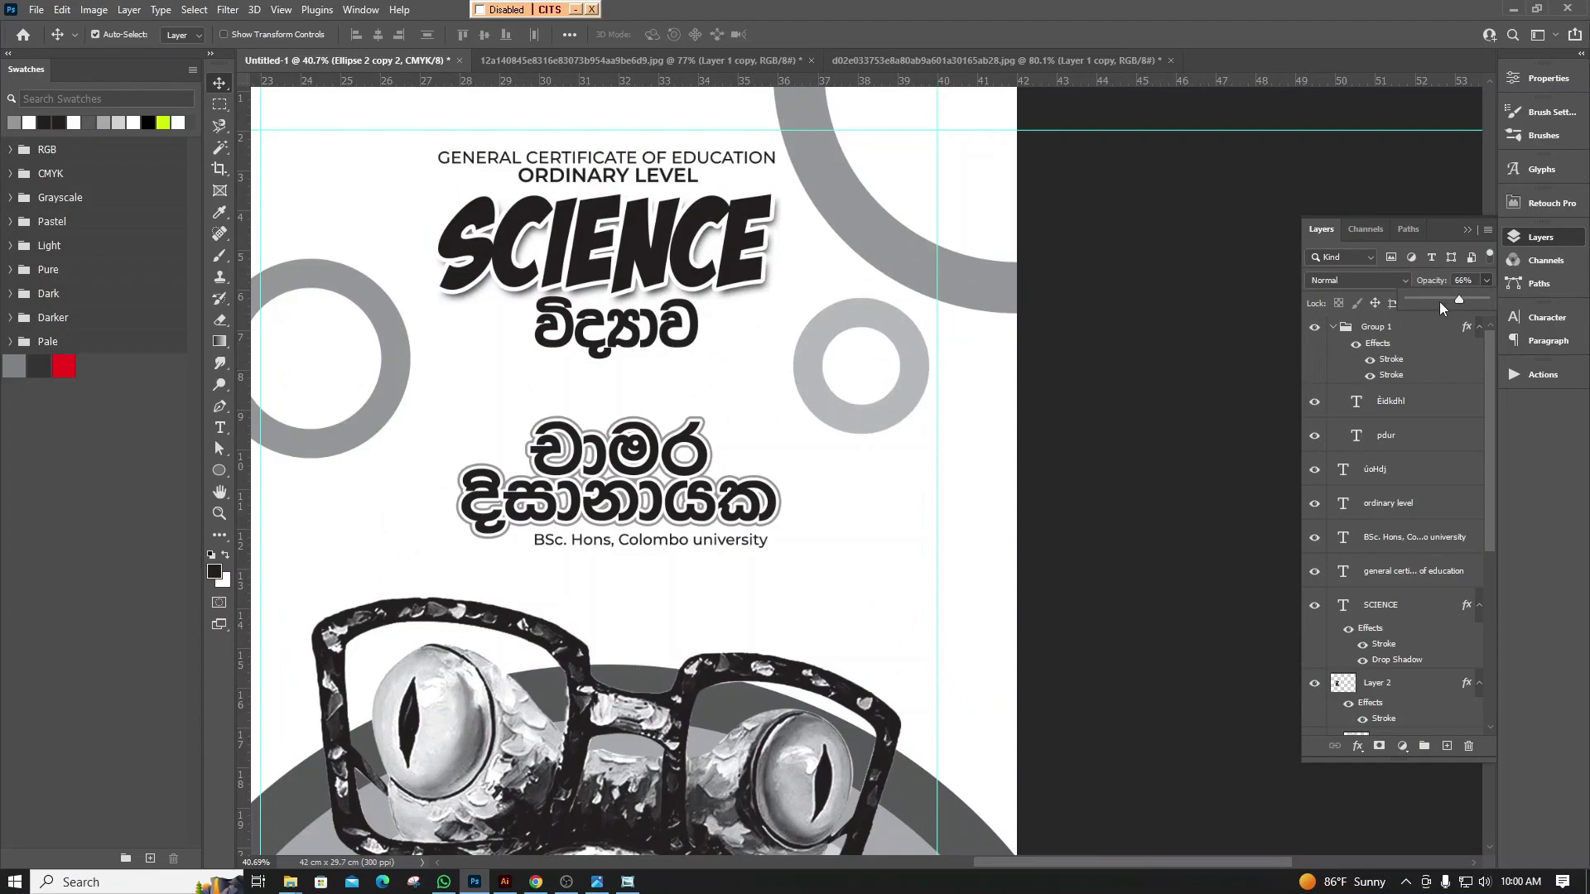
pyautogui.moveTo(1441, 301); pyautogui.dragTo(1439, 300)
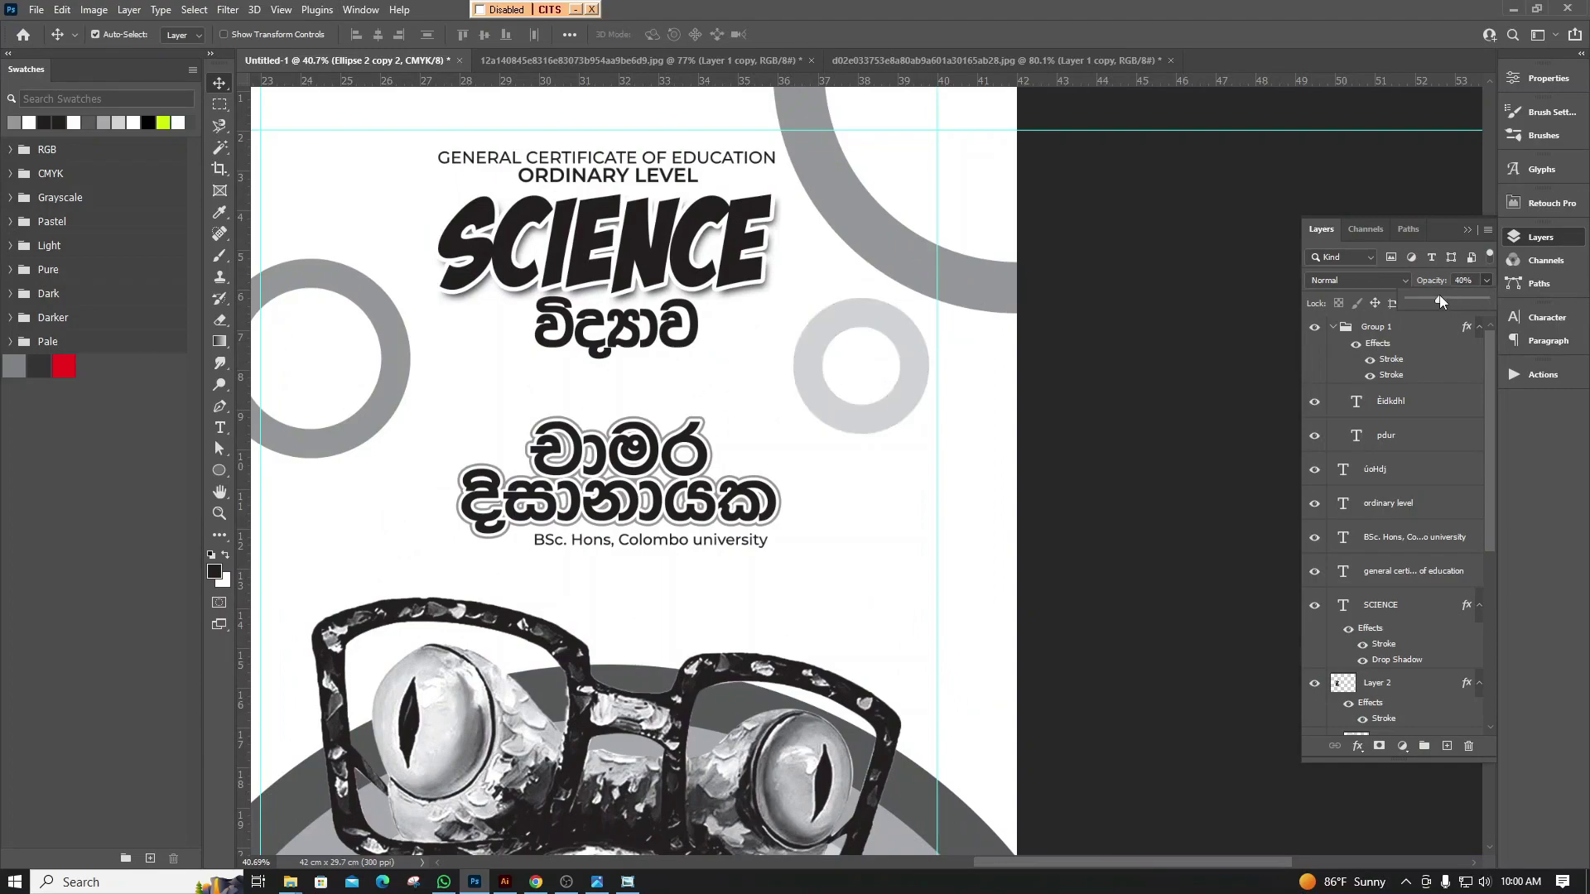
pyautogui.click(395, 348)
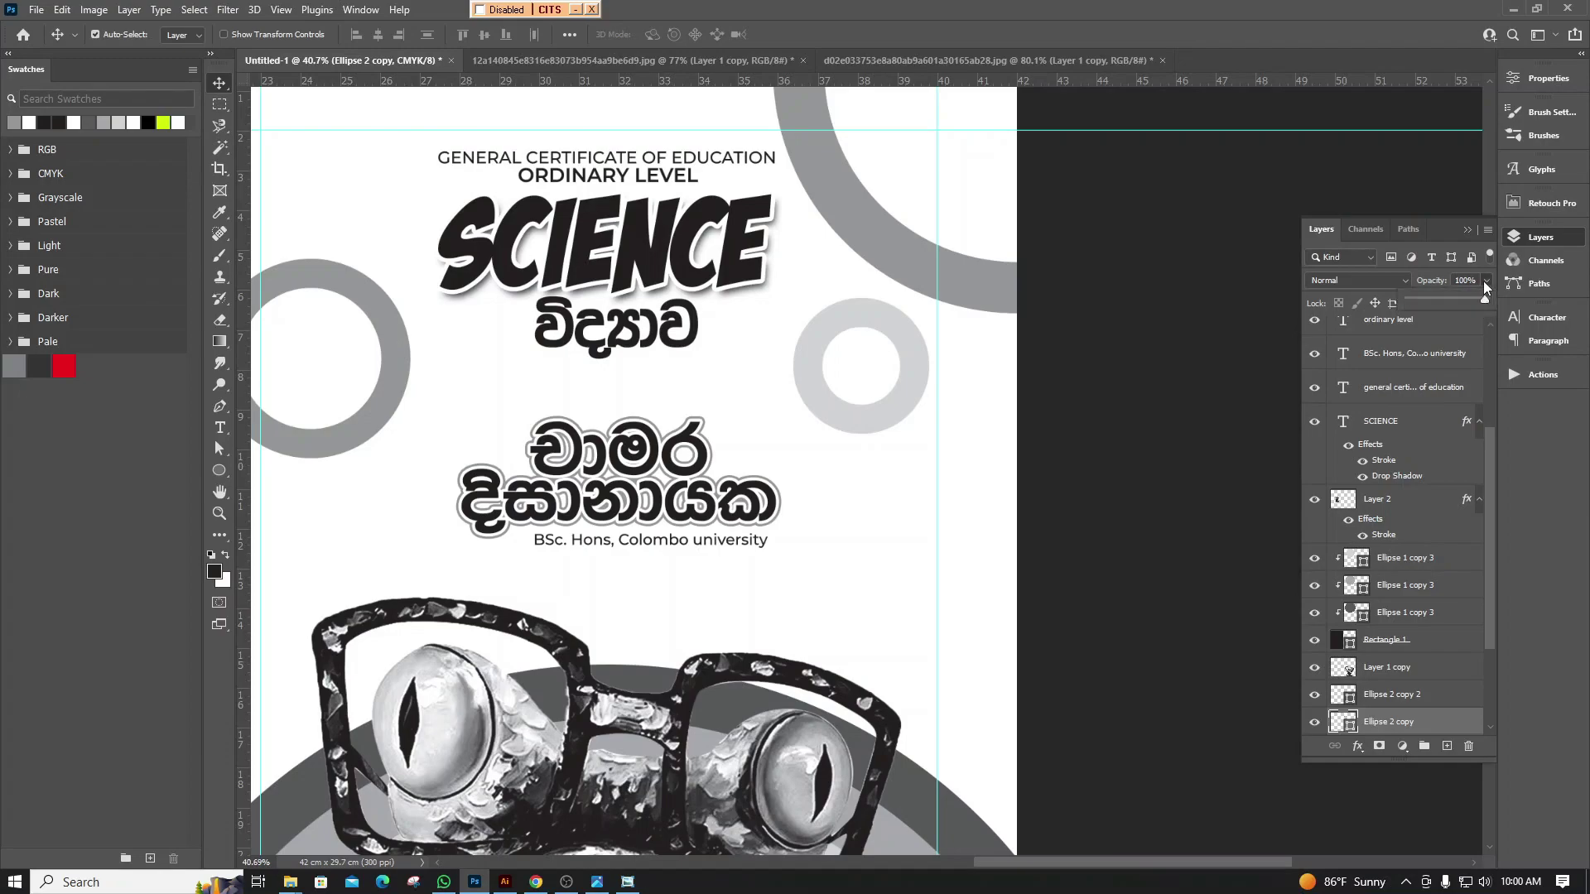
pyautogui.moveTo(1481, 302); pyautogui.dragTo(1412, 300)
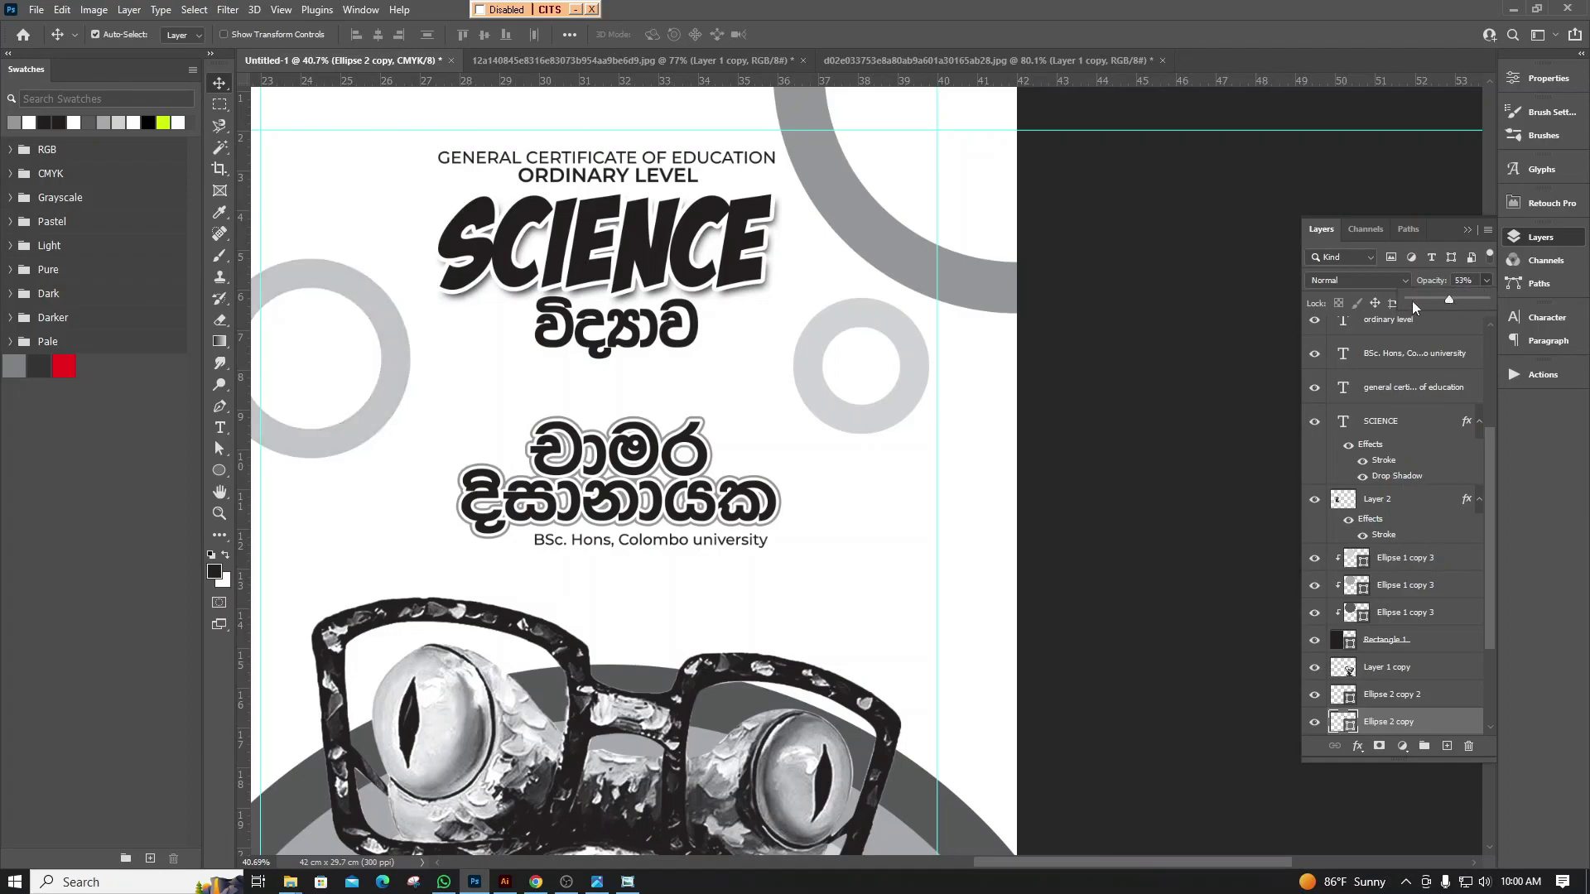
pyautogui.click(883, 236)
pyautogui.scroll(-3, 912, 255)
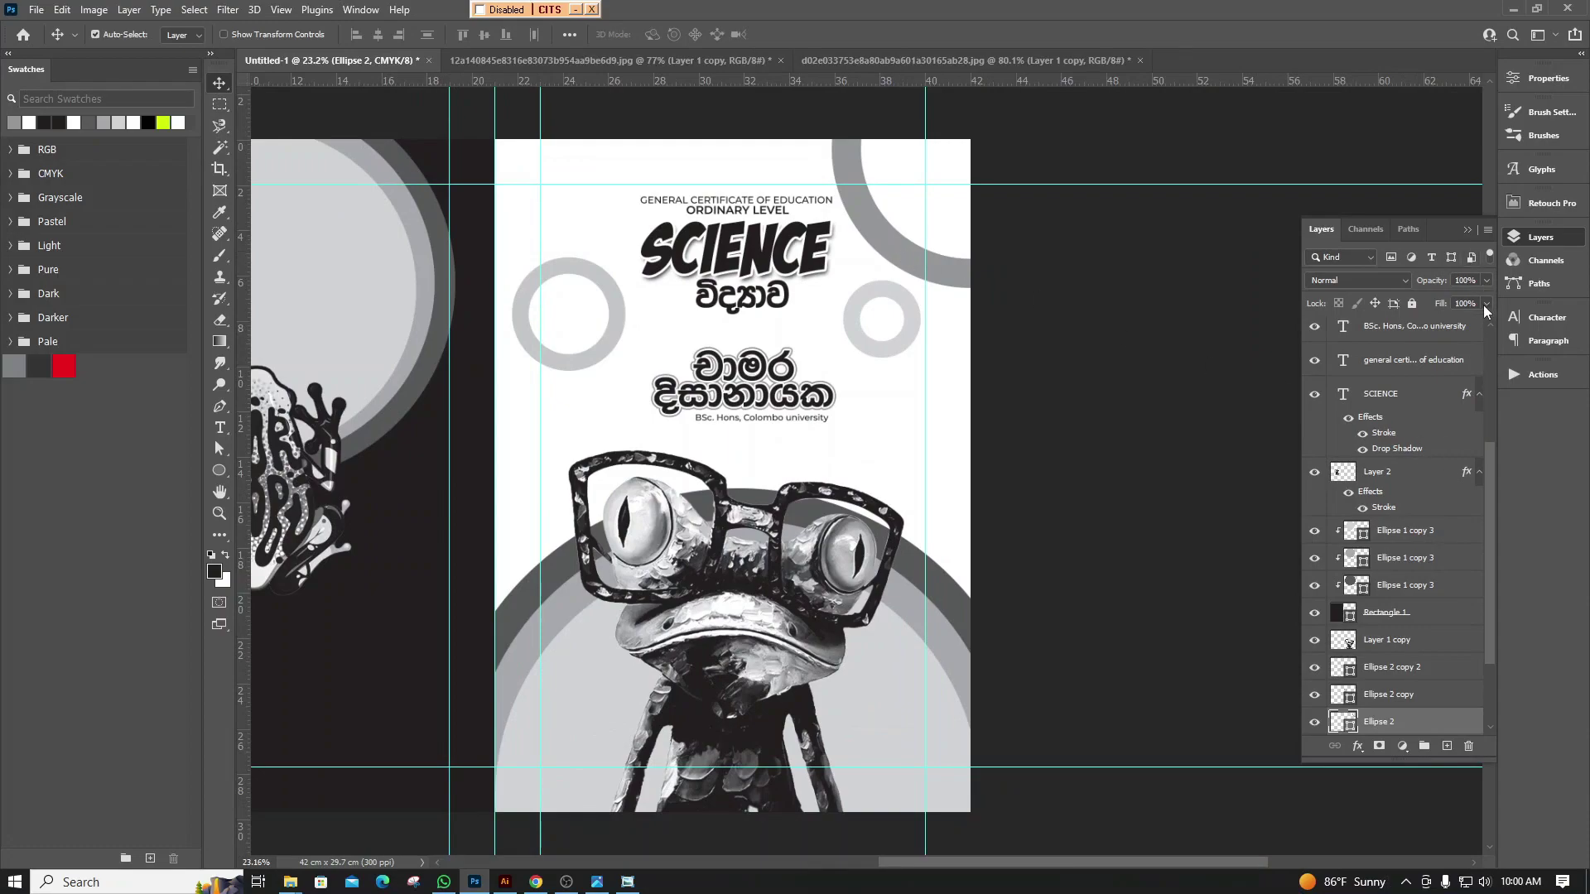
pyautogui.click(1483, 282)
pyautogui.moveTo(1484, 298); pyautogui.dragTo(1445, 302)
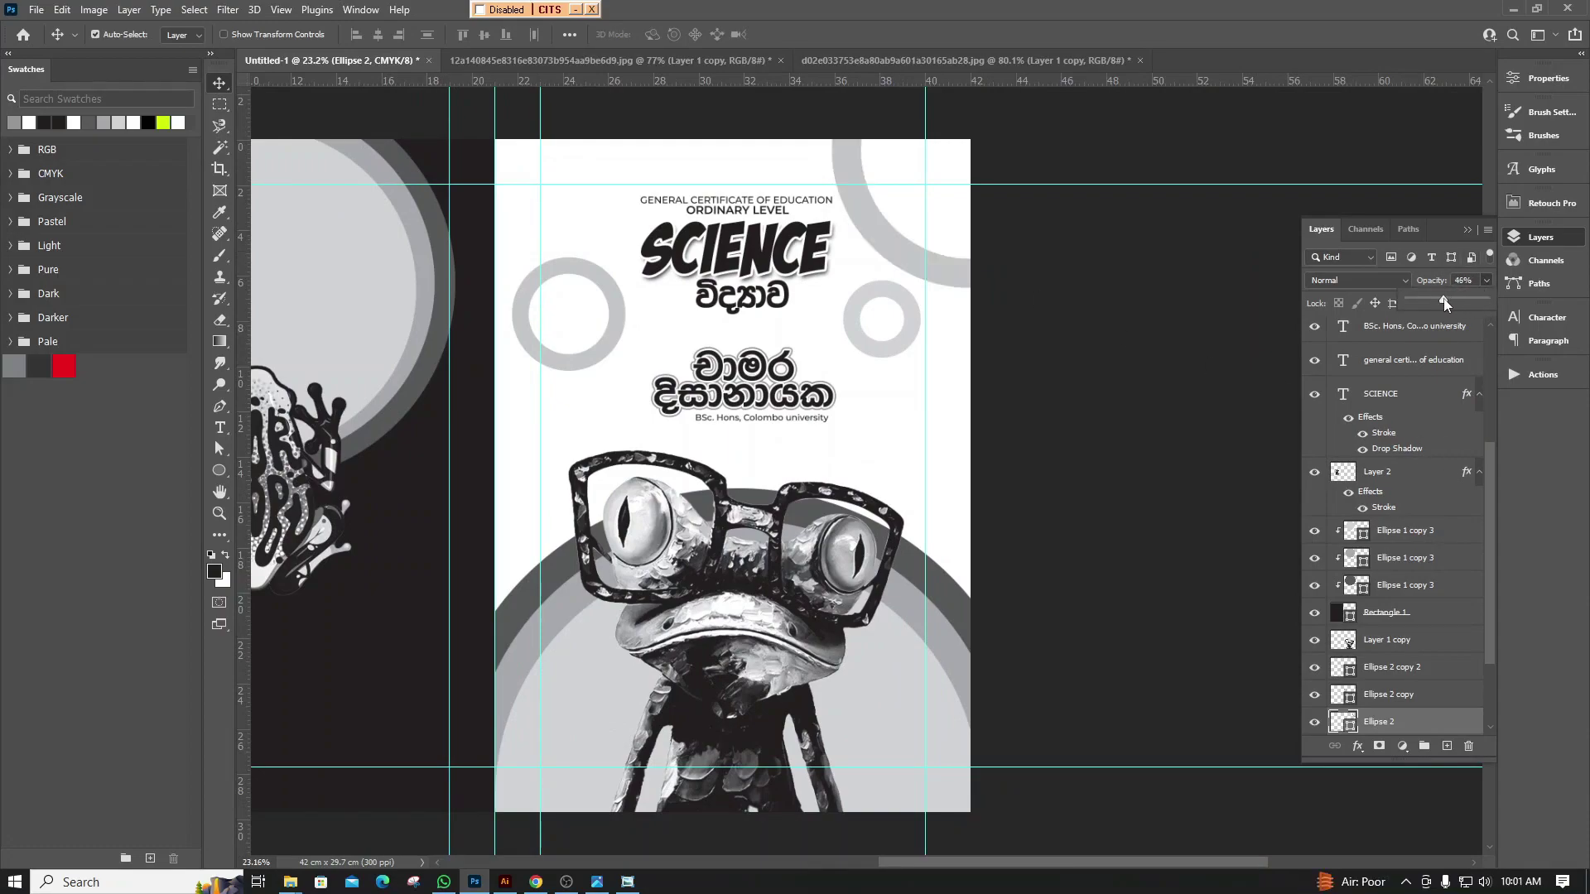
pyautogui.click(906, 414)
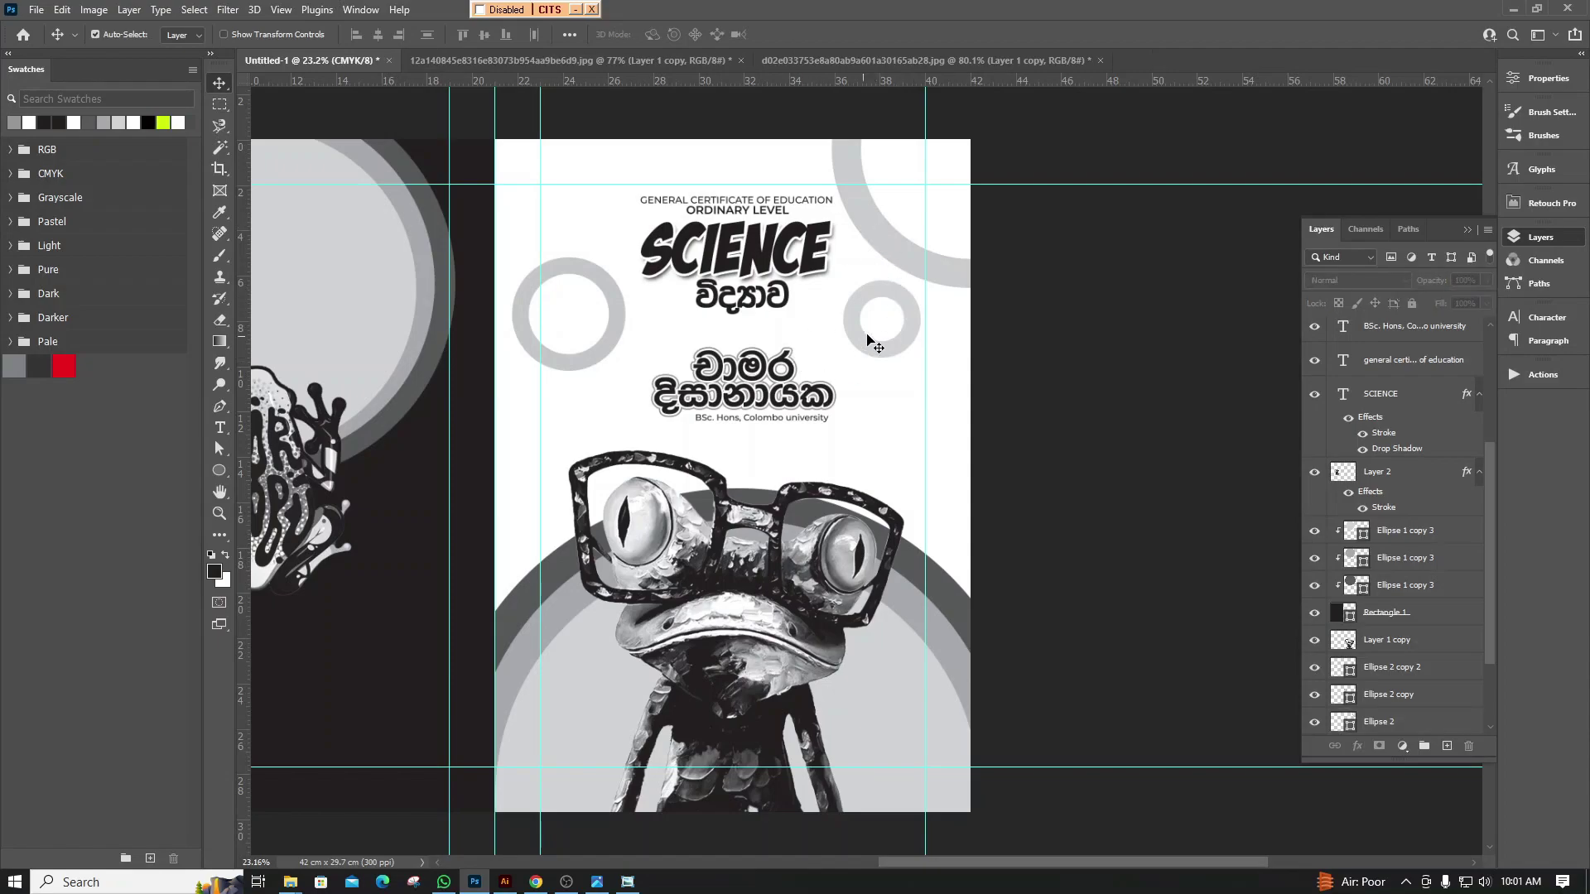
# Place a smaller copy of the small ring above the titles at top left
pyautogui.moveTo(884, 302)
pyautogui.mouseDown()
pyautogui.moveTo(588, 170)
pyautogui.moveTo(614, 169)
pyautogui.mouseUp()
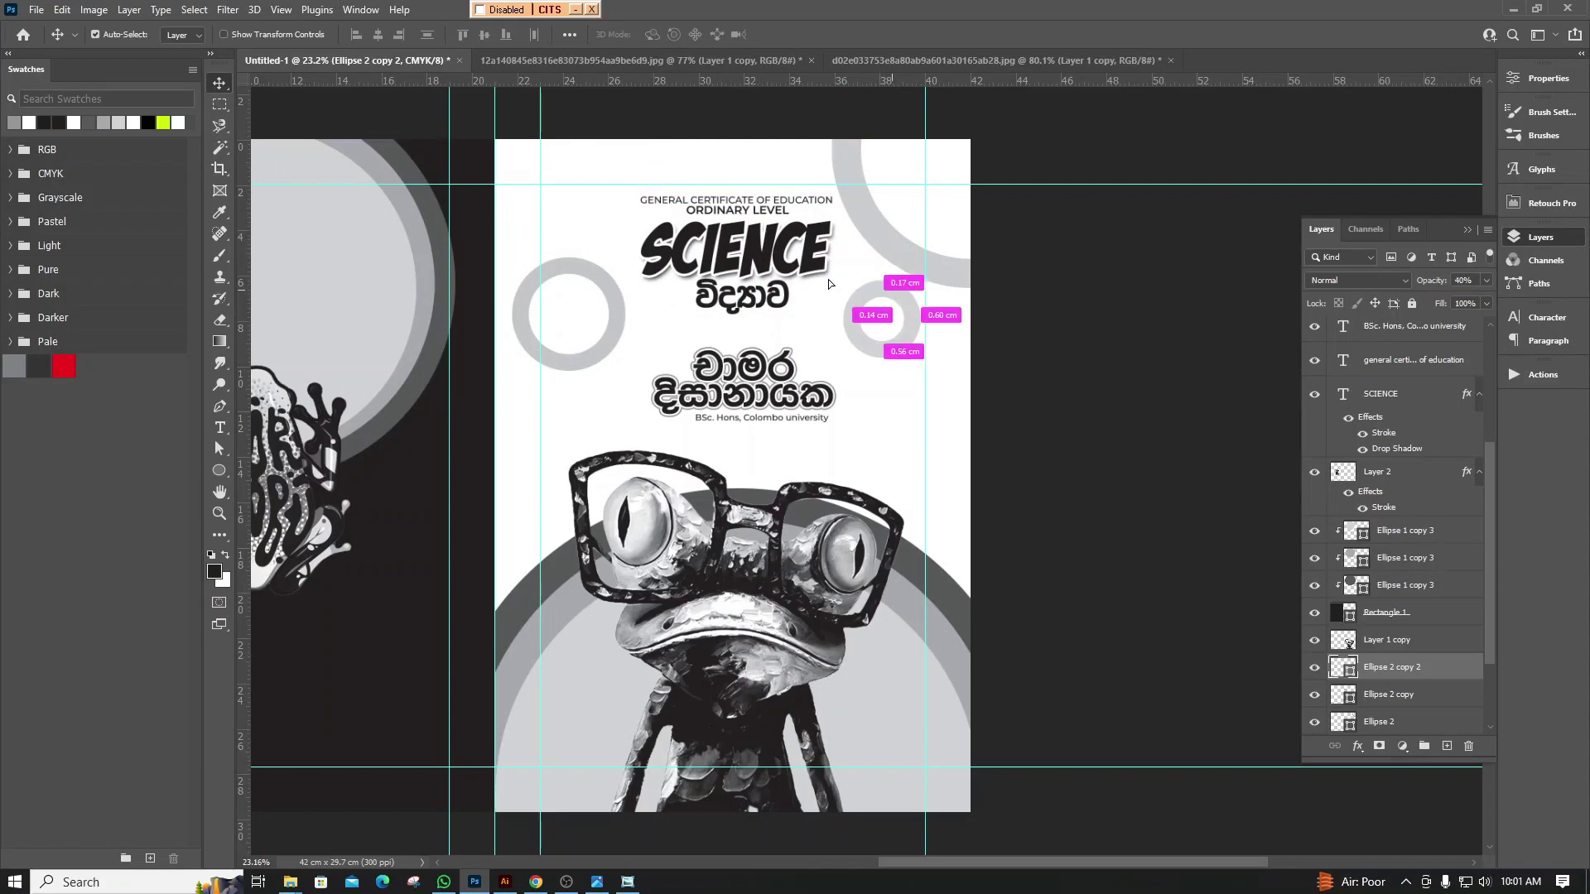
pyautogui.moveTo(615, 169); pyautogui.dragTo(602, 182)
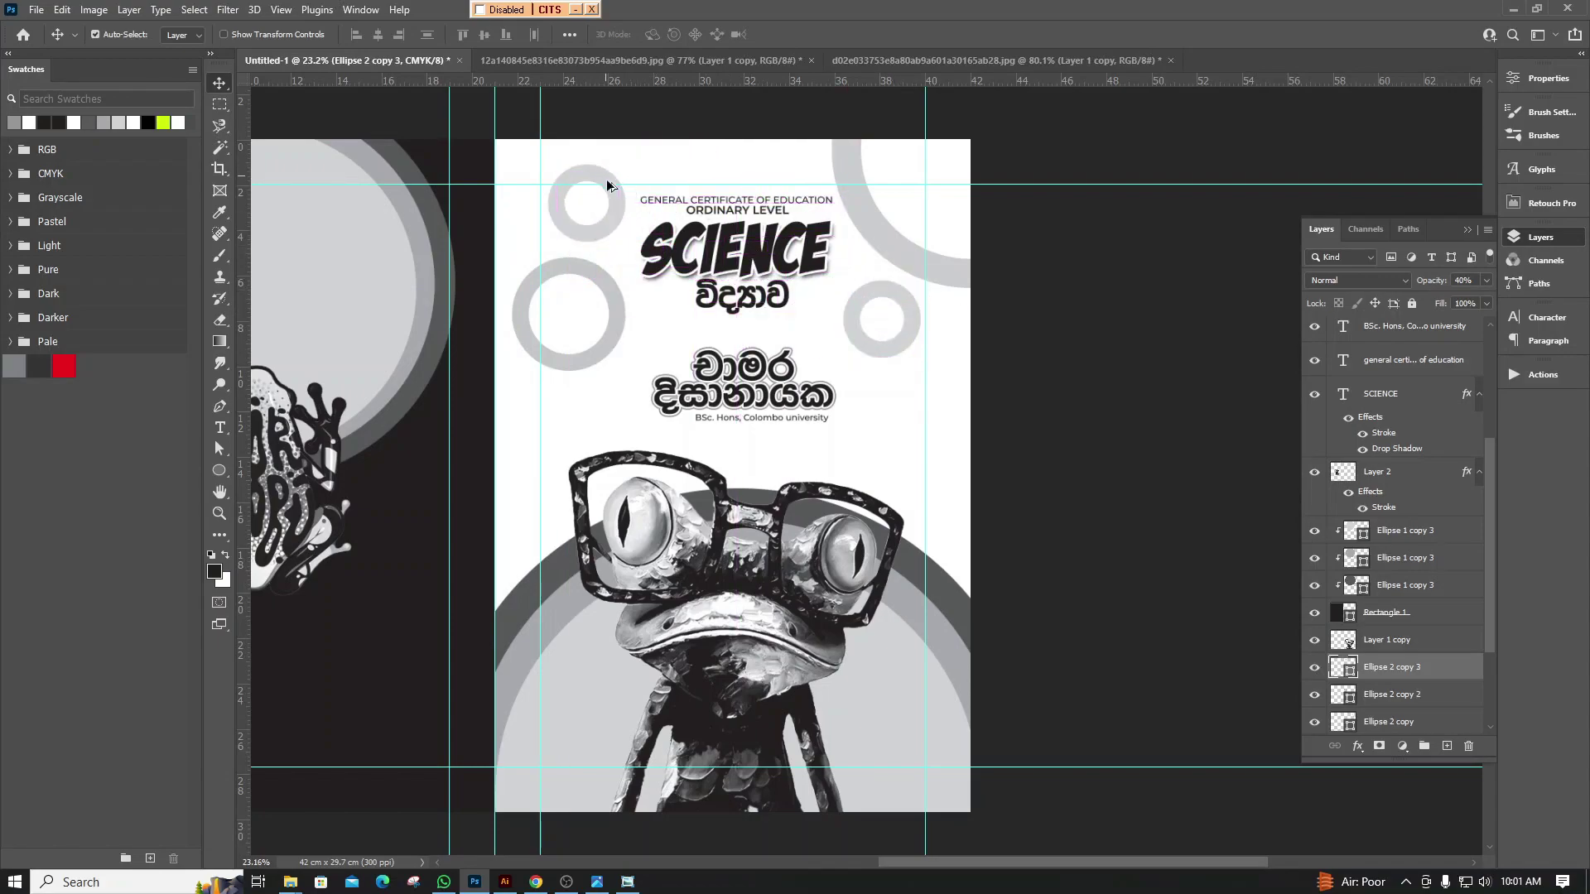
pyautogui.hotkey('ctrl', 't')
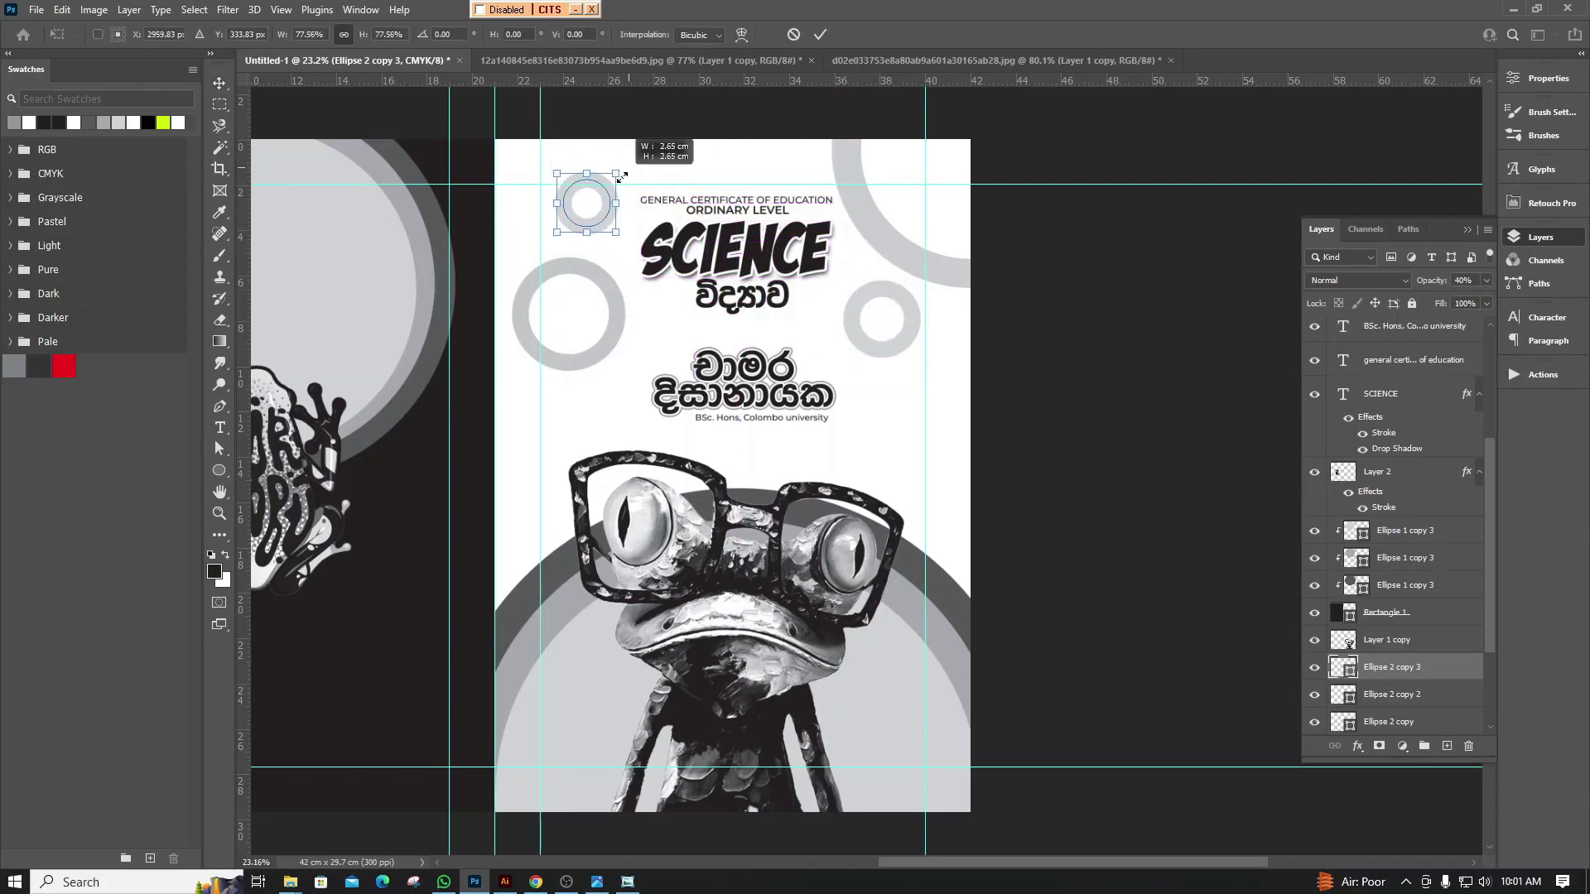
pyautogui.press('Return')
pyautogui.scroll(-2, 1011, 395)
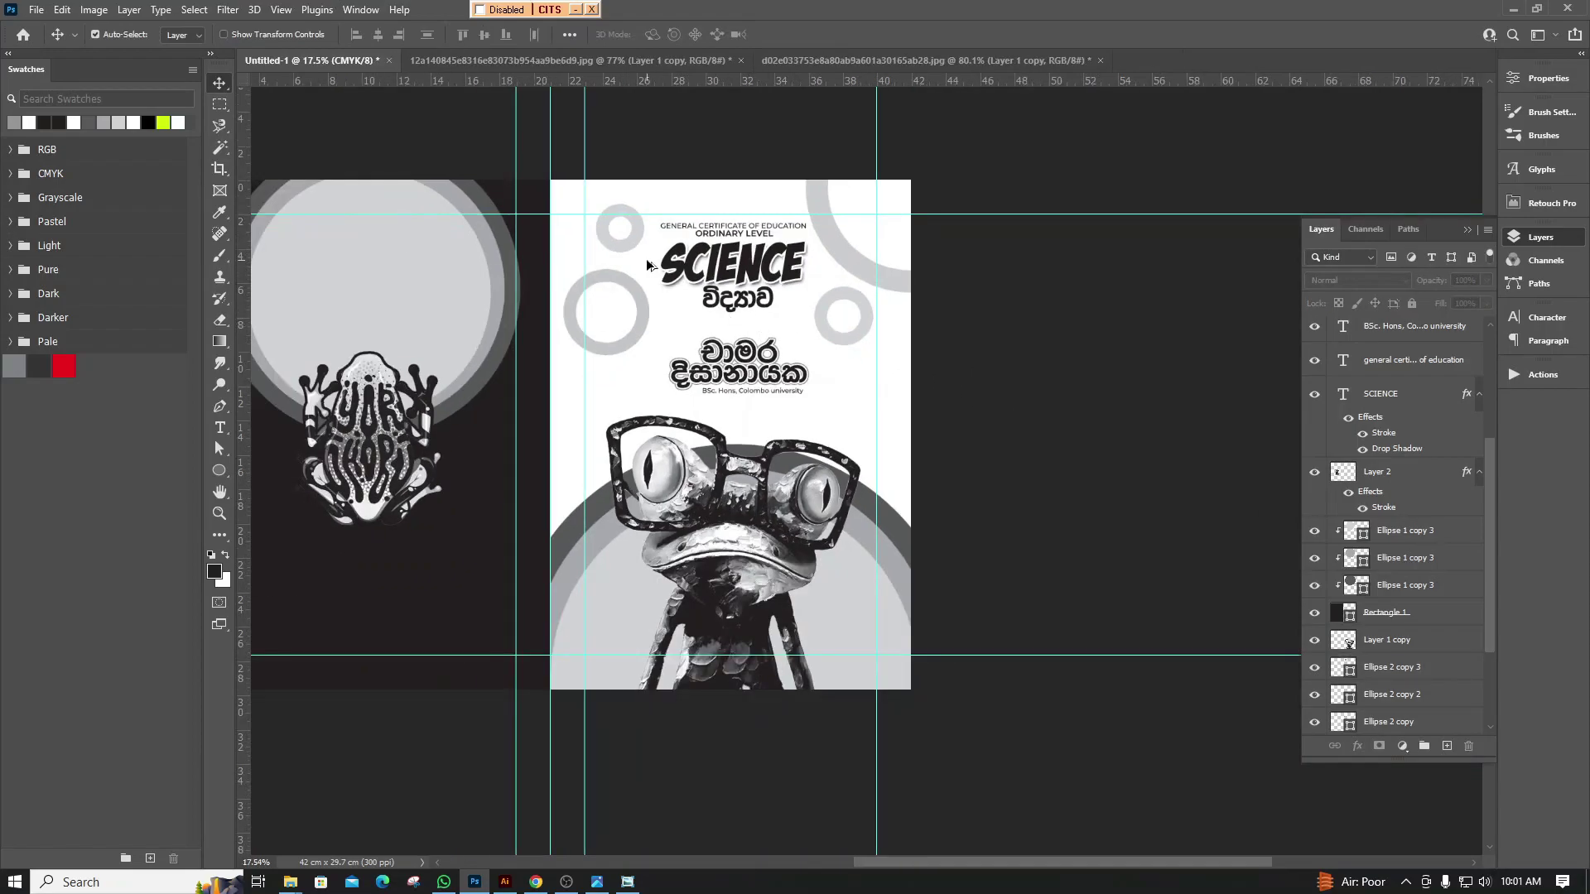
# Select the GCE Ordinary Level and SCIENCE title layers and copy them onto the back cover's circle
pyautogui.scroll(1, 1012, 396)
pyautogui.scroll(-2, 1076, 335)
pyautogui.scroll(1, 1084, 349)
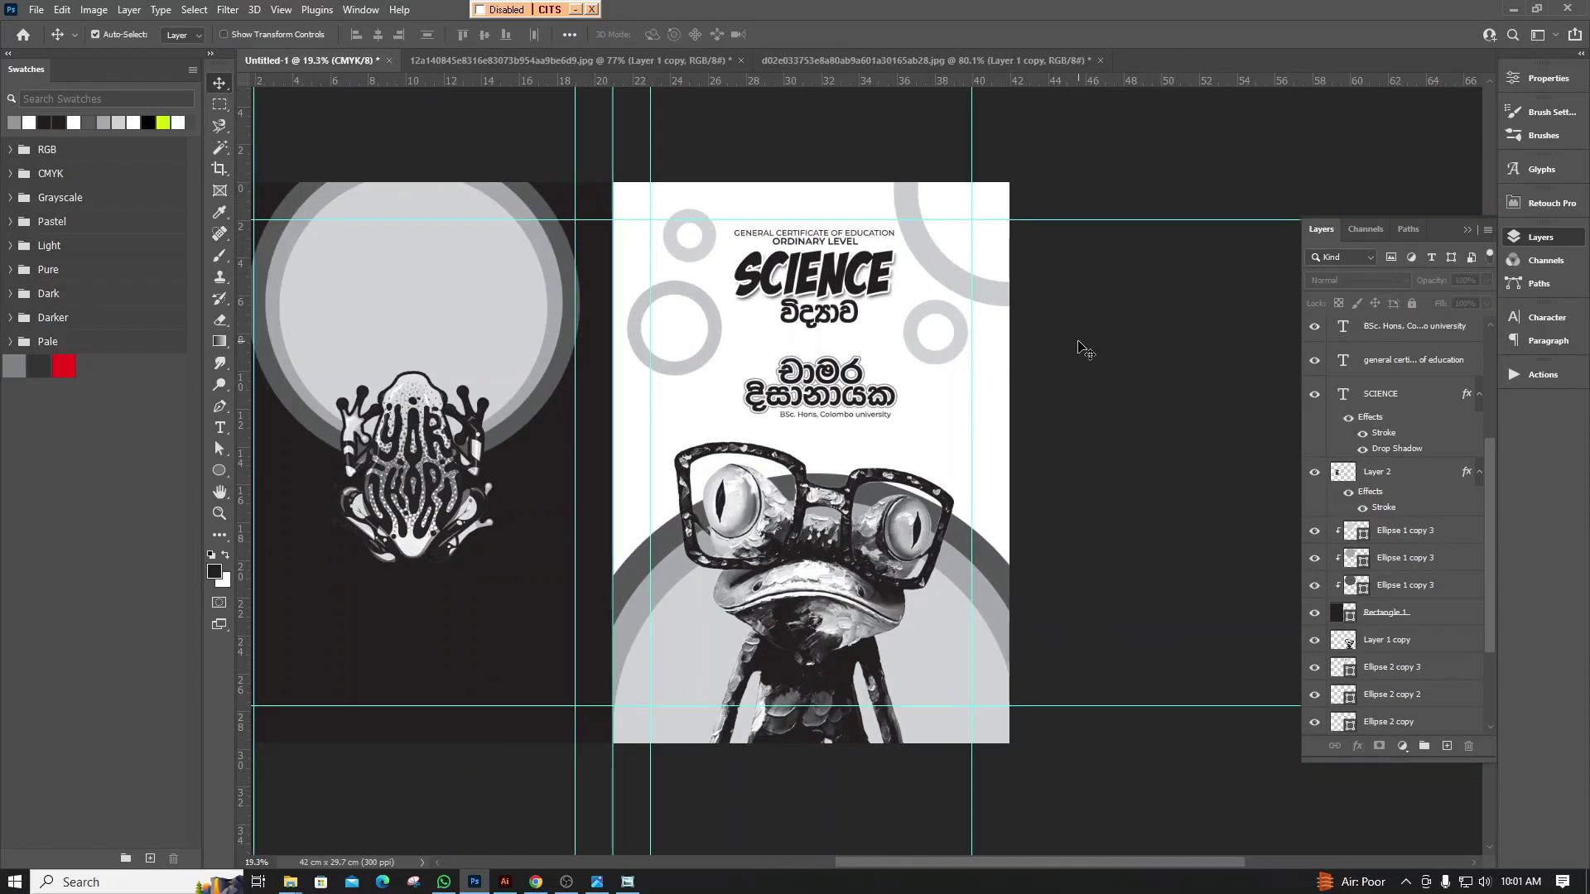
pyautogui.scroll(-2, 1084, 350)
pyautogui.scroll(1, 1082, 355)
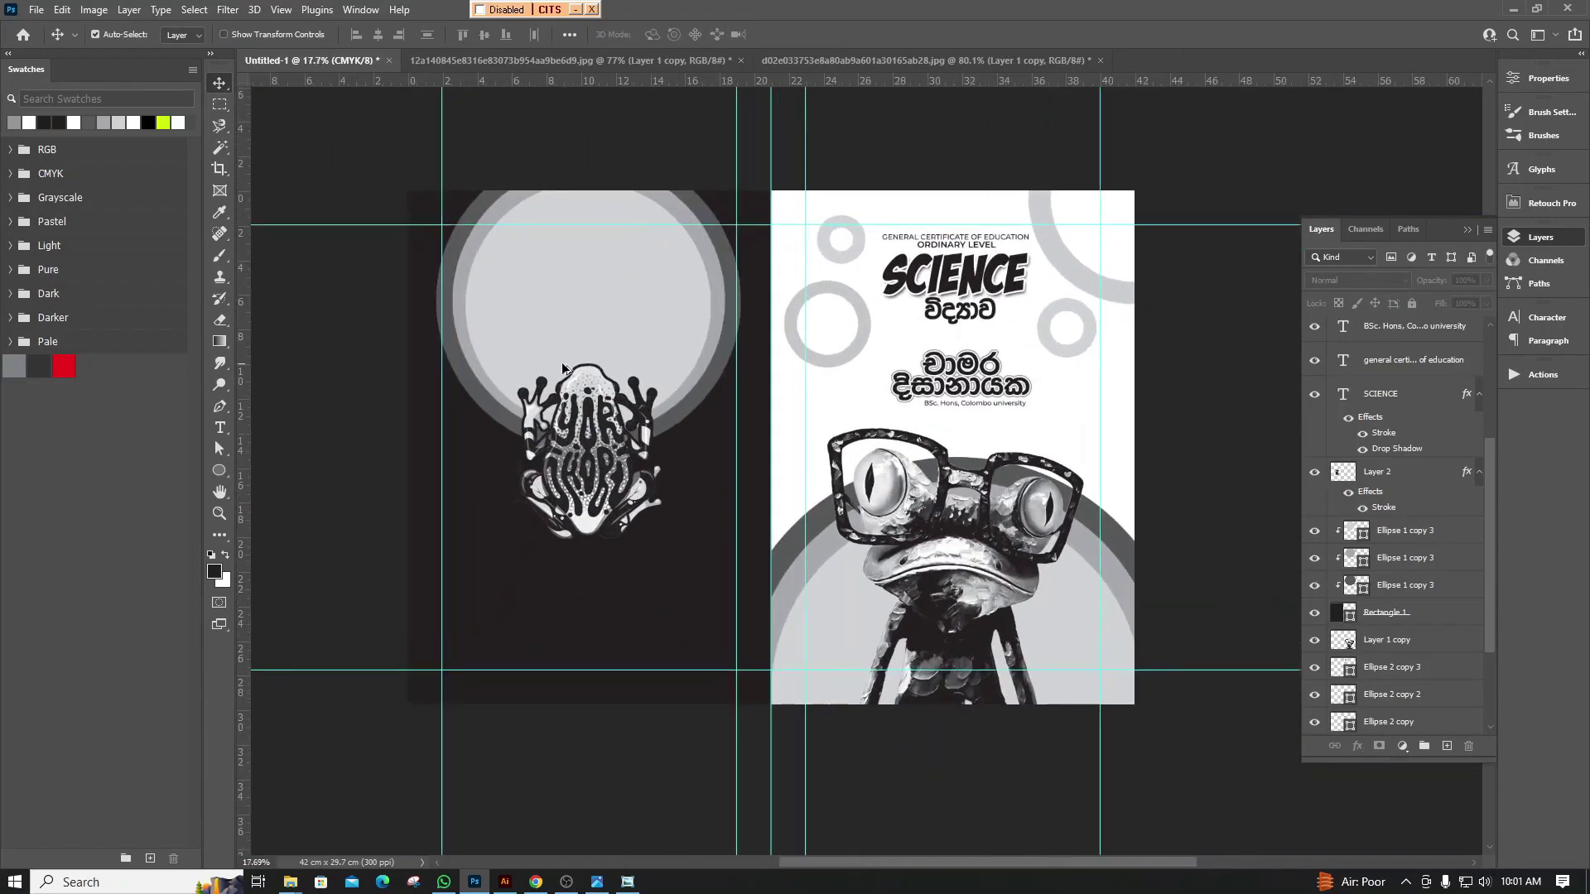
pyautogui.scroll(1, 948, 232)
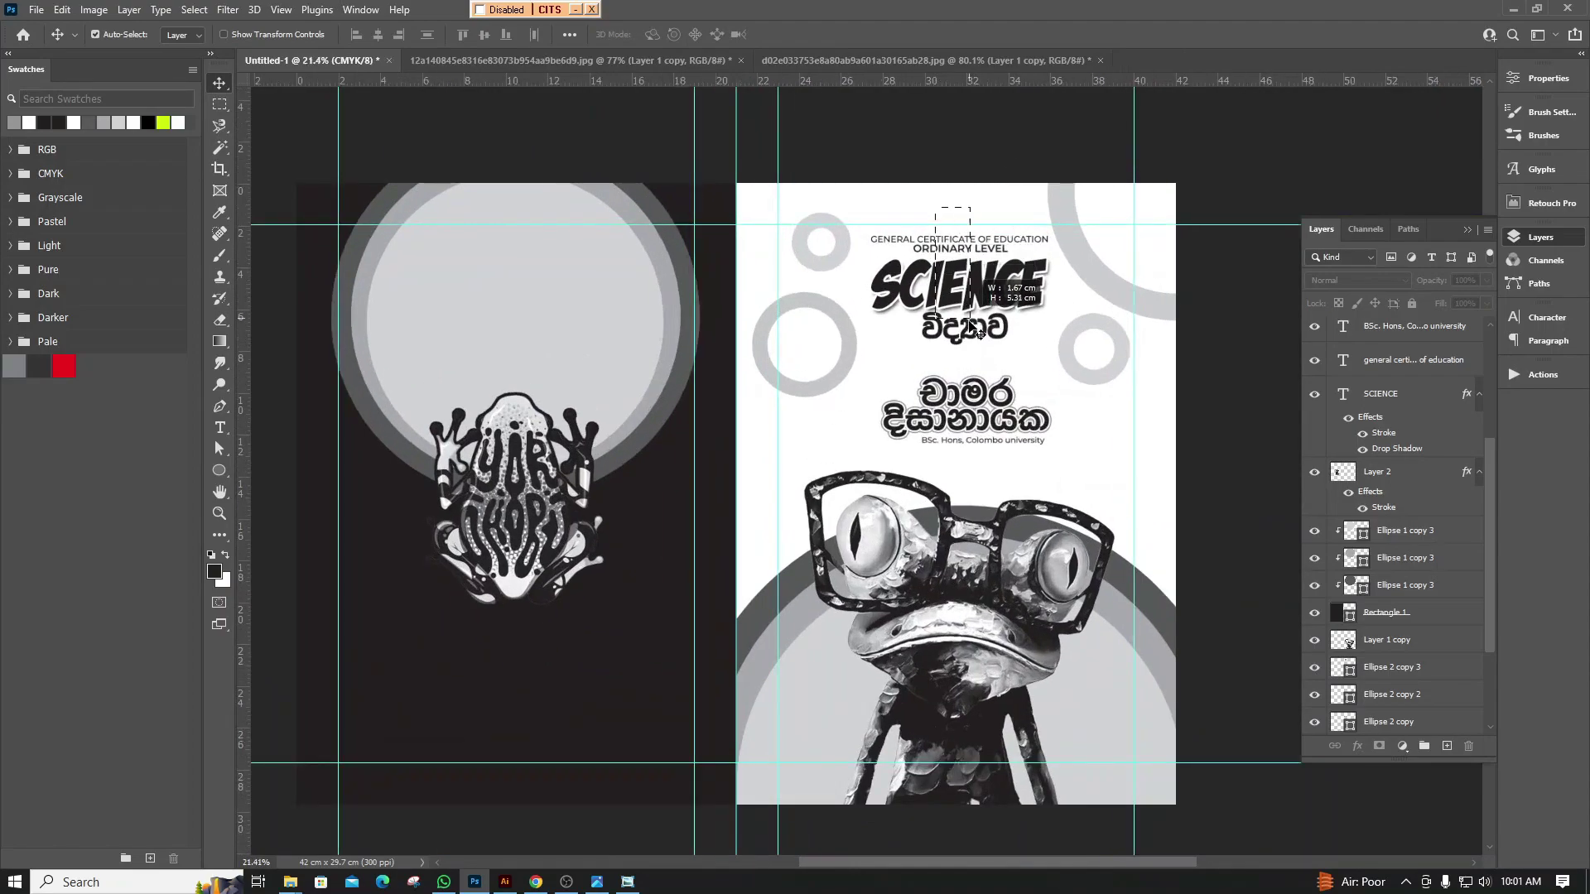
pyautogui.moveTo(944, 217)
pyautogui.mouseDown()
pyautogui.moveTo(993, 295)
pyautogui.moveTo(535, 316)
pyautogui.mouseUp()
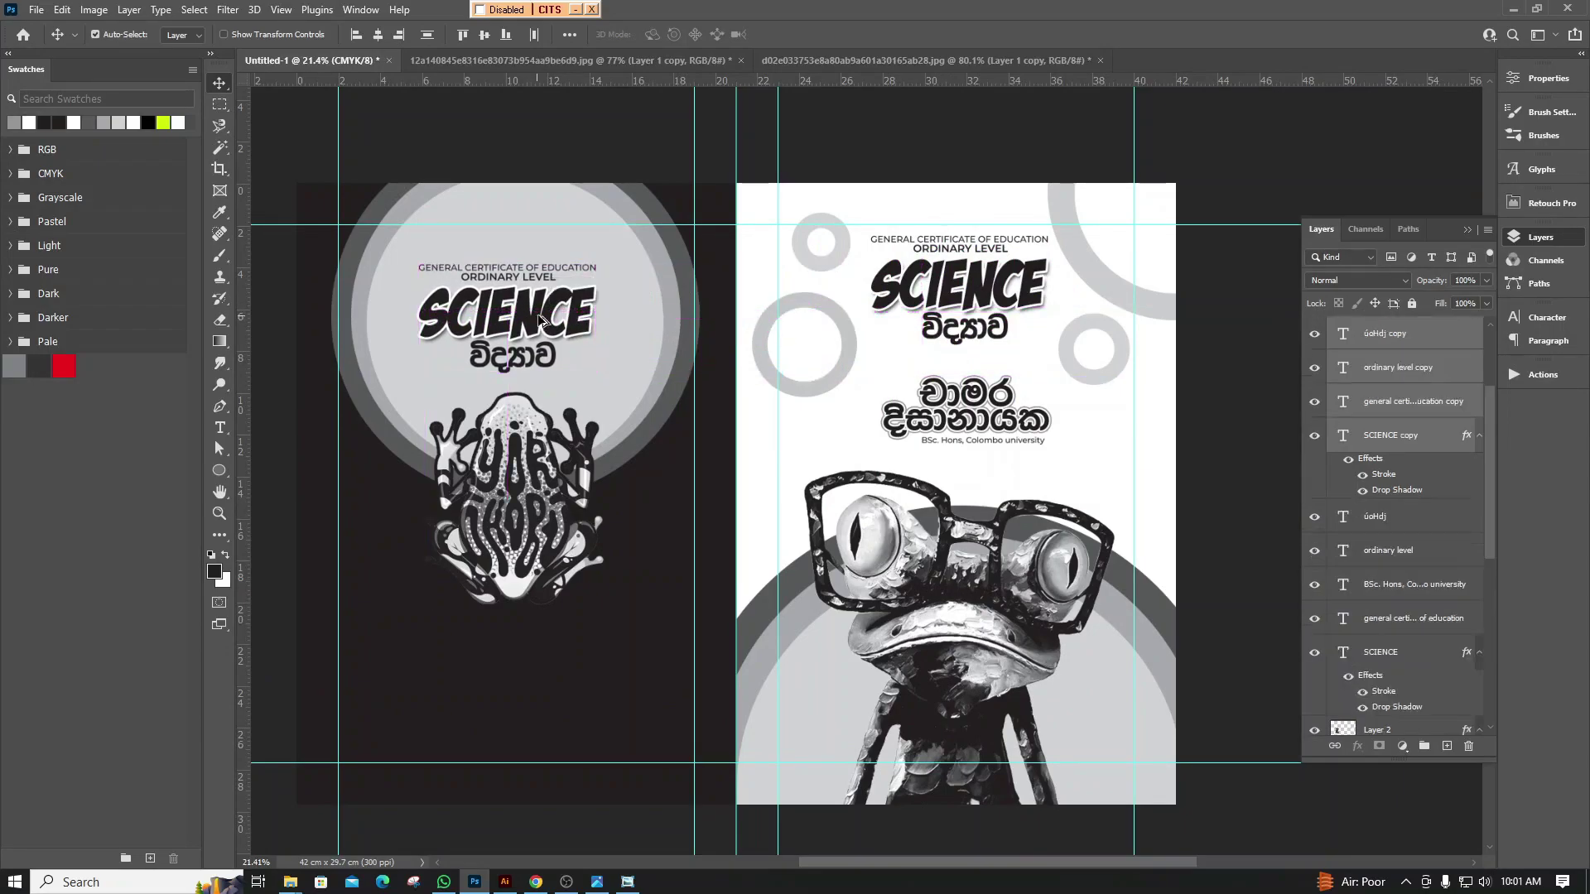
# Select the back cover's light circle, Ellipse 1 copy 3, and open its Color Picker
pyautogui.scroll(3, 491, 250)
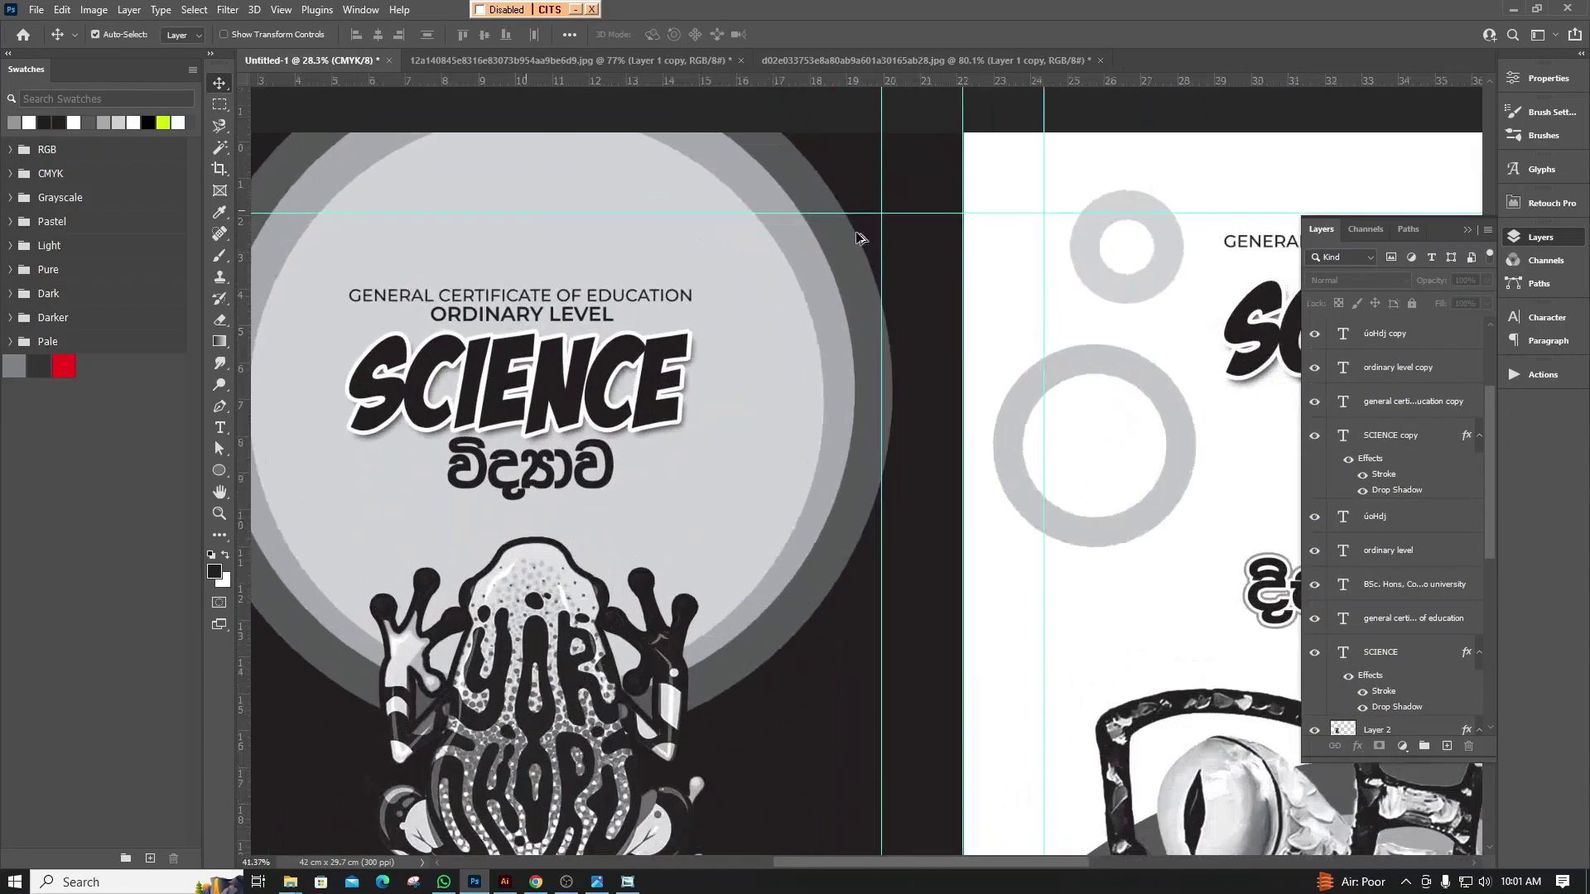
pyautogui.scroll(-2, 744, 219)
pyautogui.click(687, 207)
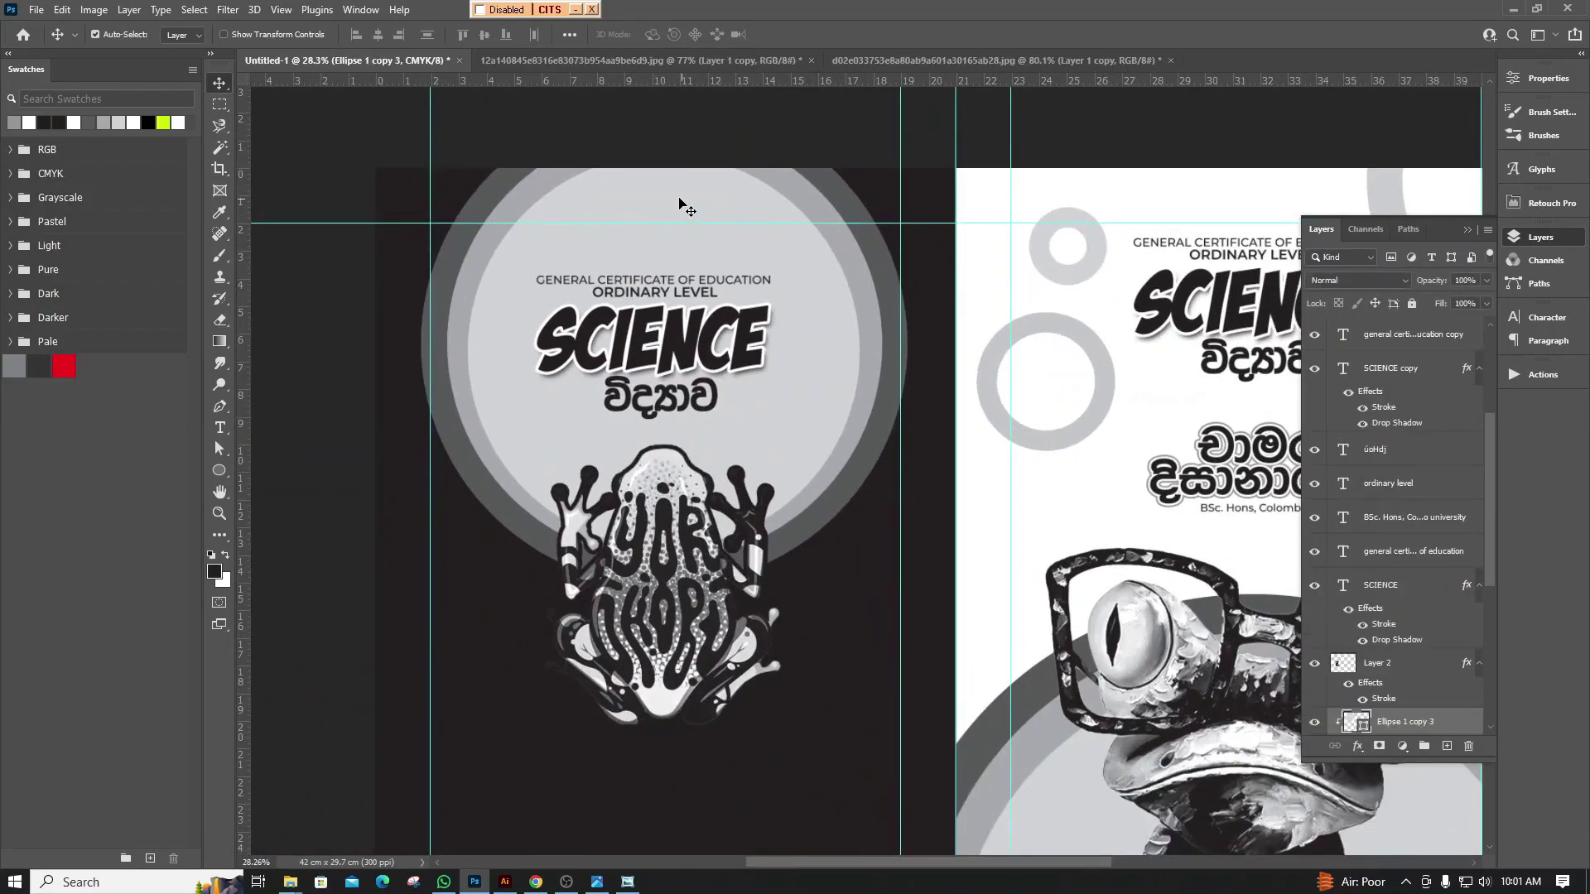
pyautogui.doubleClick(1345, 721)
# Set the back cover circle's fill colour to pure white (ffffff)
pyautogui.click(1061, 126)
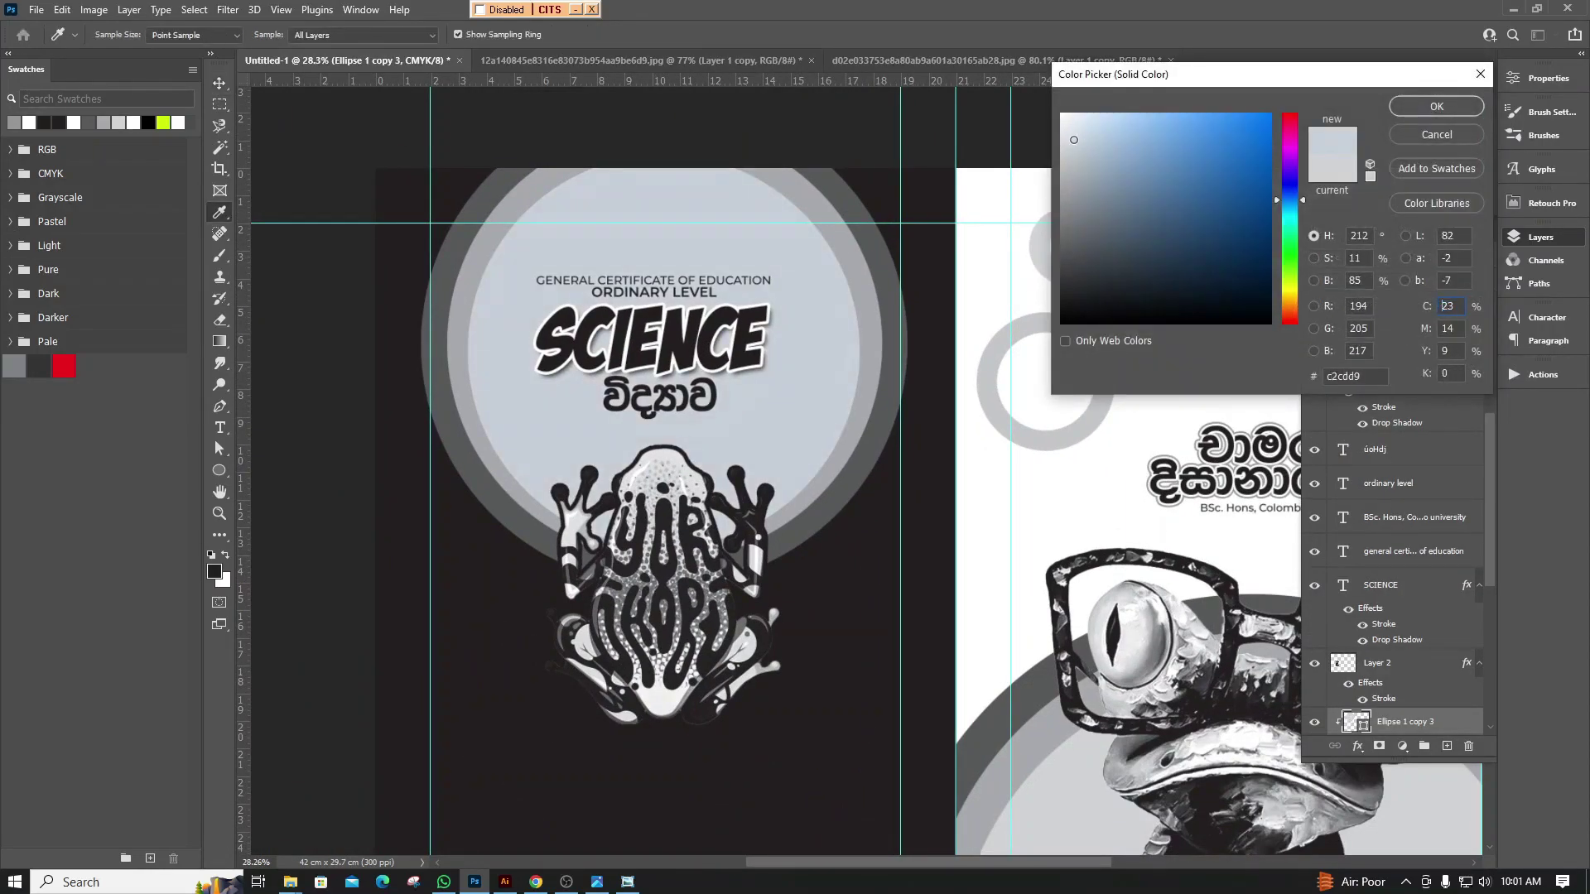
pyautogui.moveTo(1049, 126); pyautogui.dragTo(1032, 108)
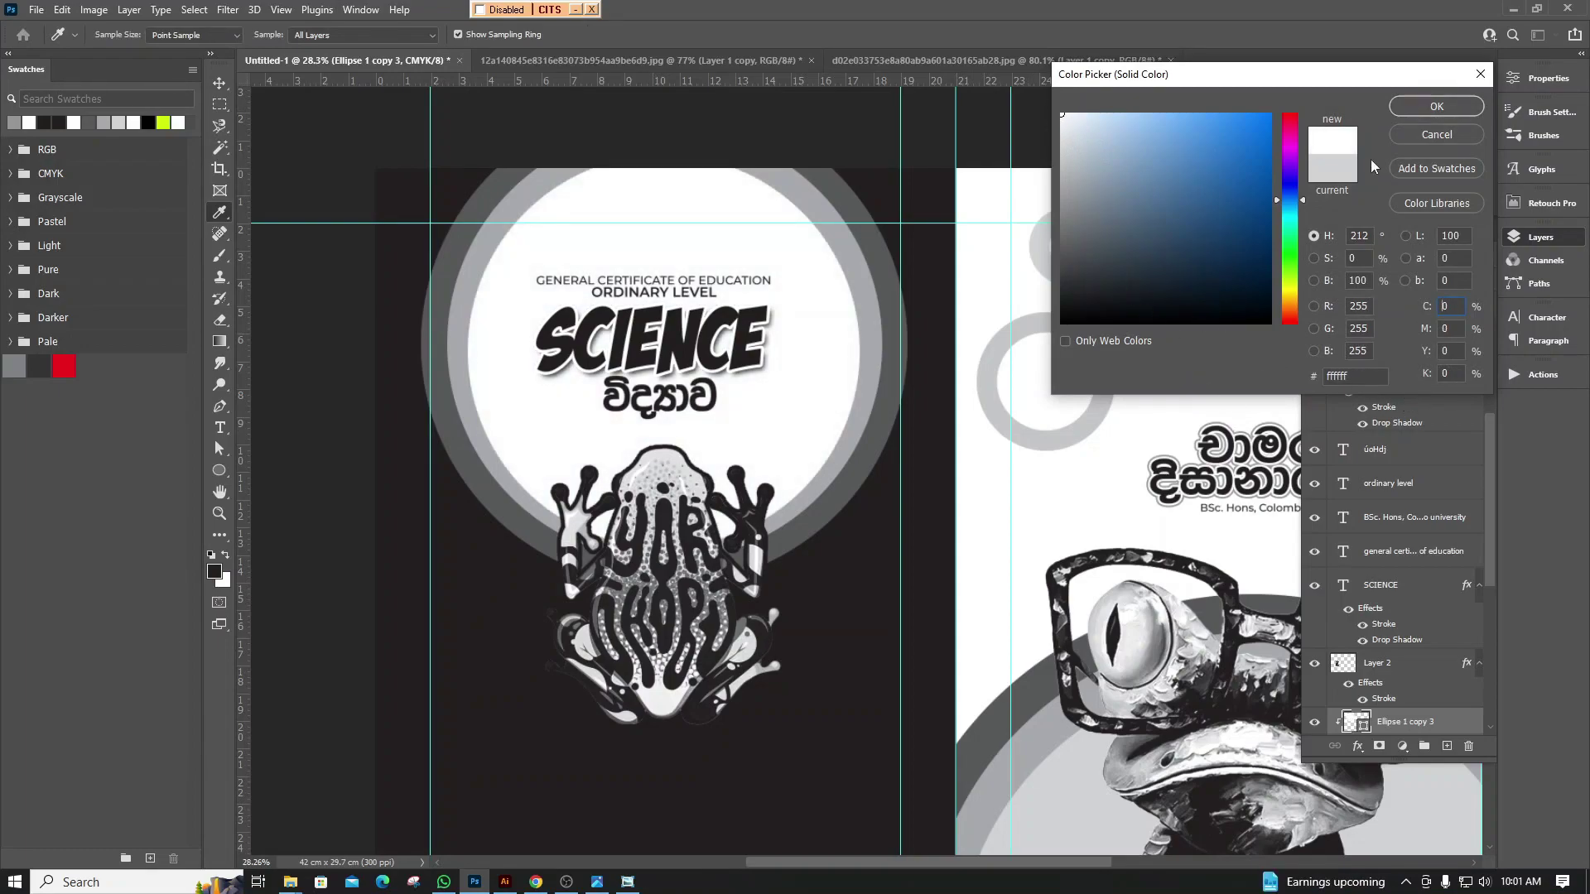
pyautogui.click(1457, 106)
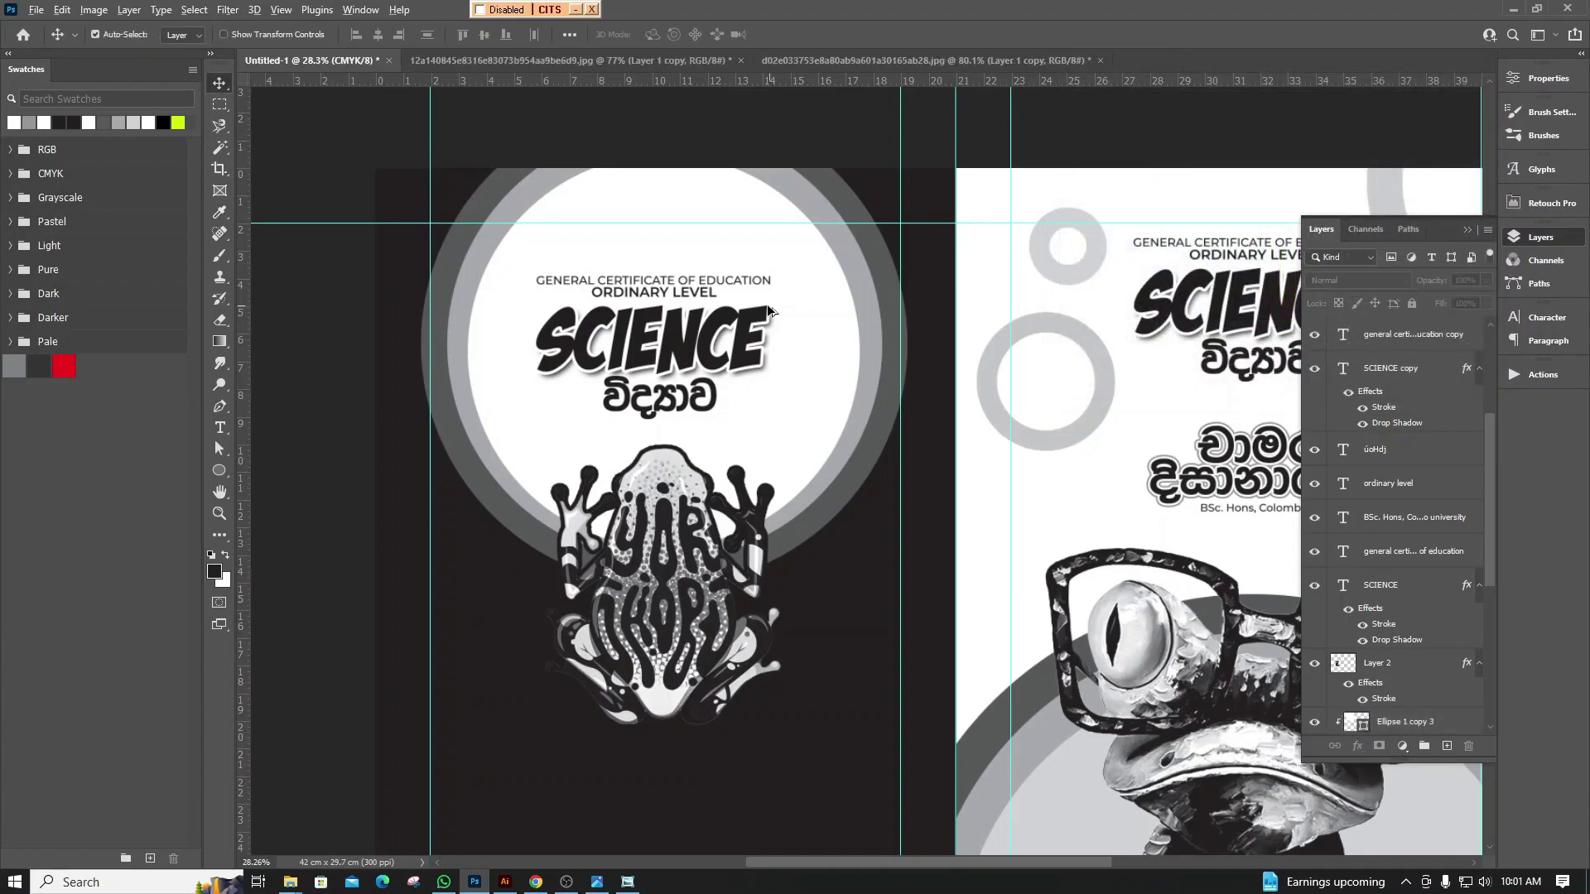
pyautogui.scroll(-3, 1033, 407)
pyautogui.scroll(2, 1027, 464)
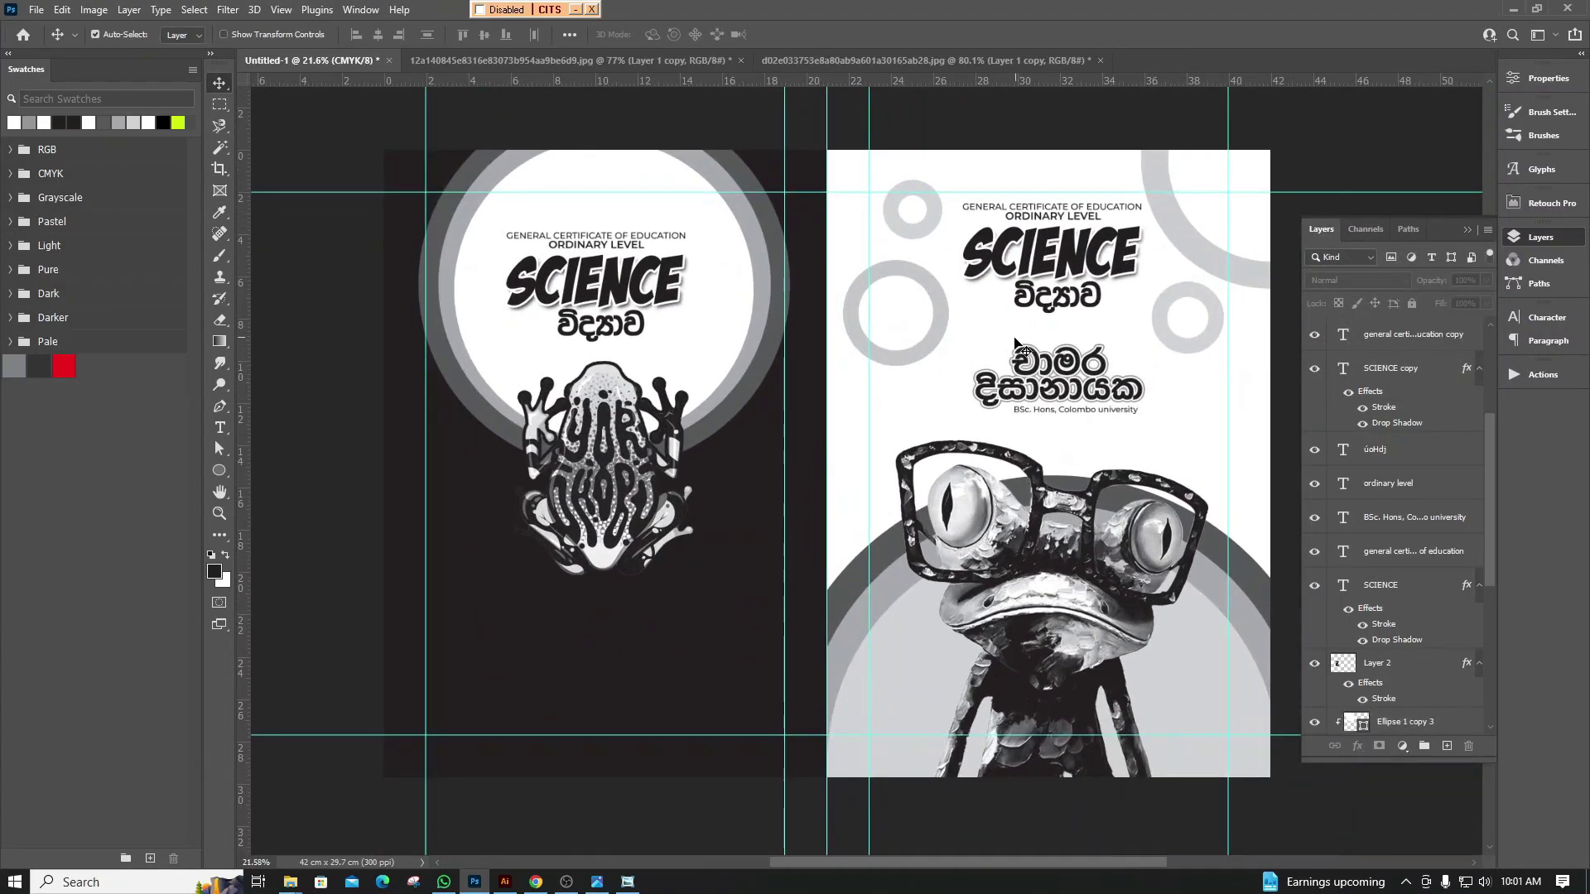
# Copy the Sinhala author name and degree line onto the back cover below the frog
pyautogui.moveTo(1020, 343); pyautogui.dragTo(638, 669)
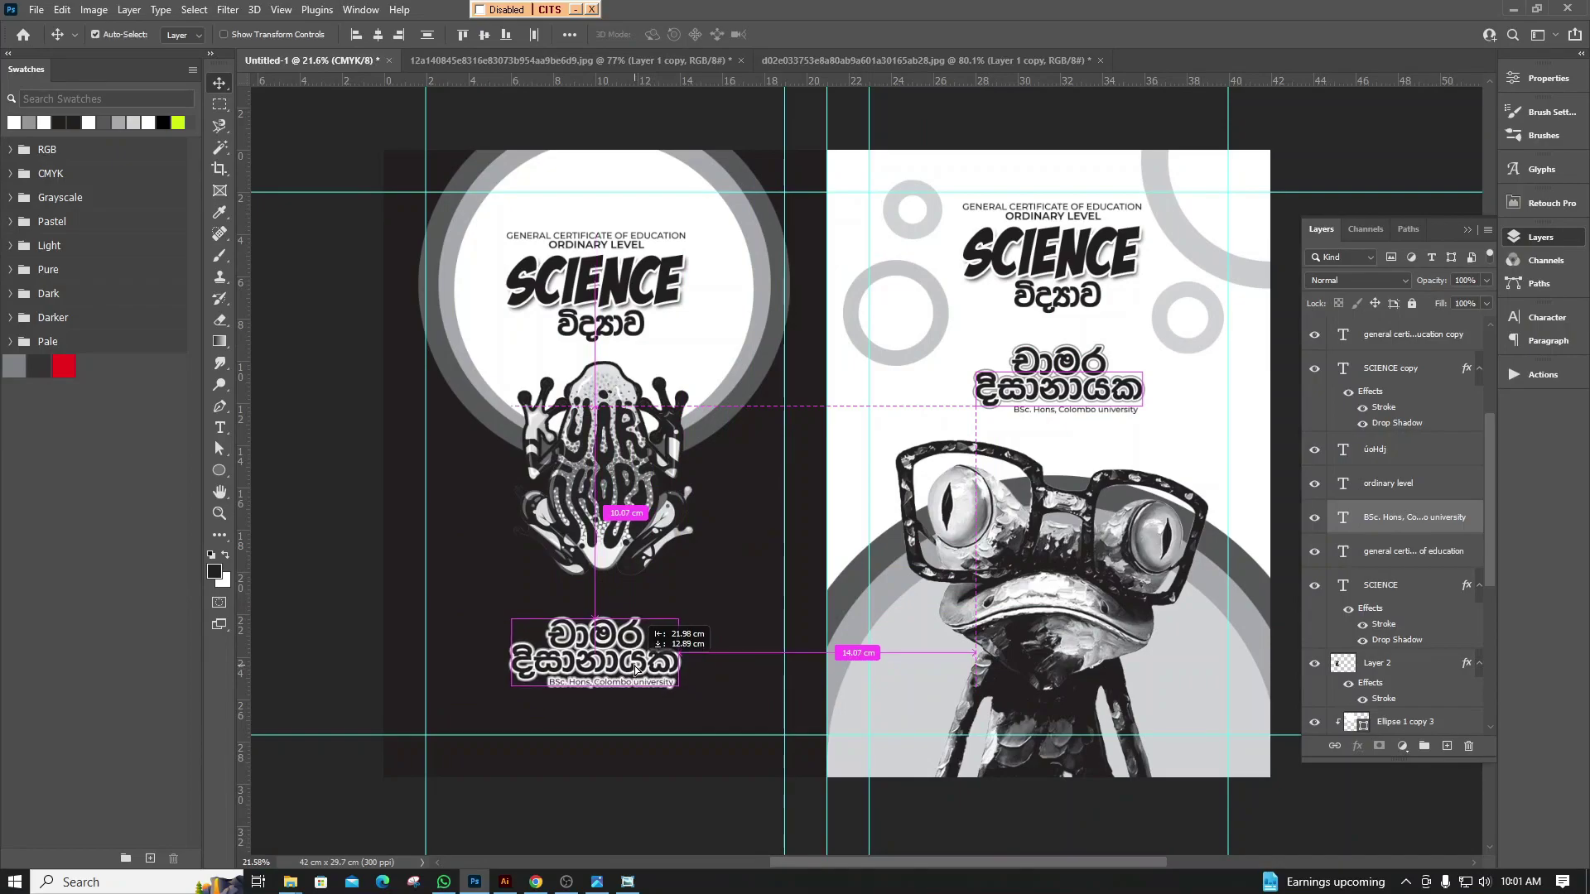
pyautogui.moveTo(639, 670); pyautogui.dragTo(636, 663)
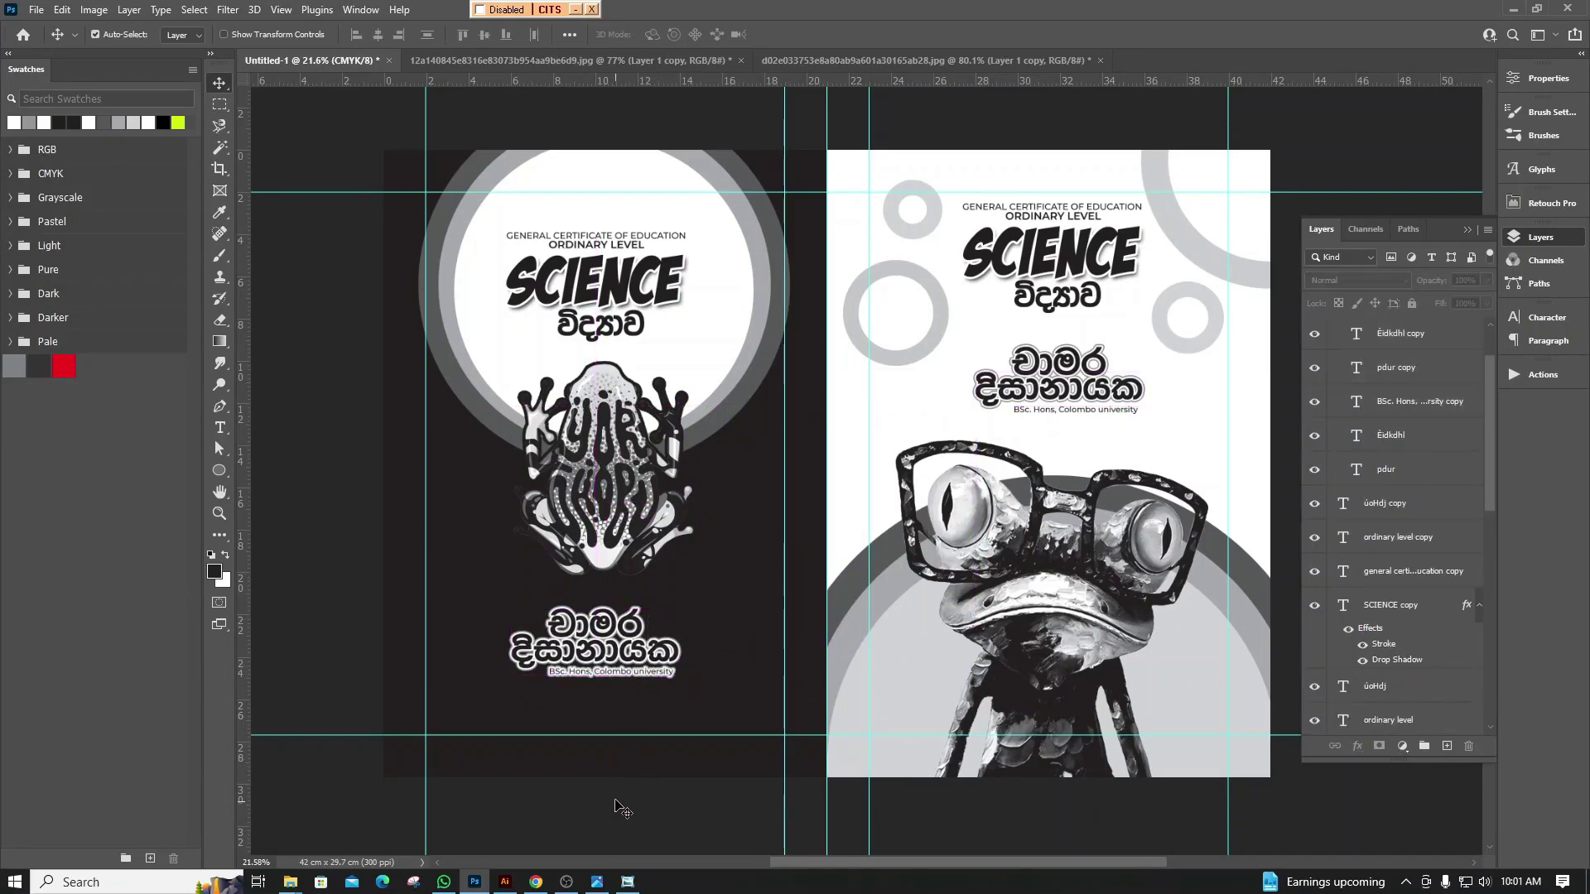
pyautogui.scroll(1, 579, 743)
pyautogui.scroll(1, 627, 582)
pyautogui.scroll(-1, 627, 582)
pyautogui.scroll(1, 603, 568)
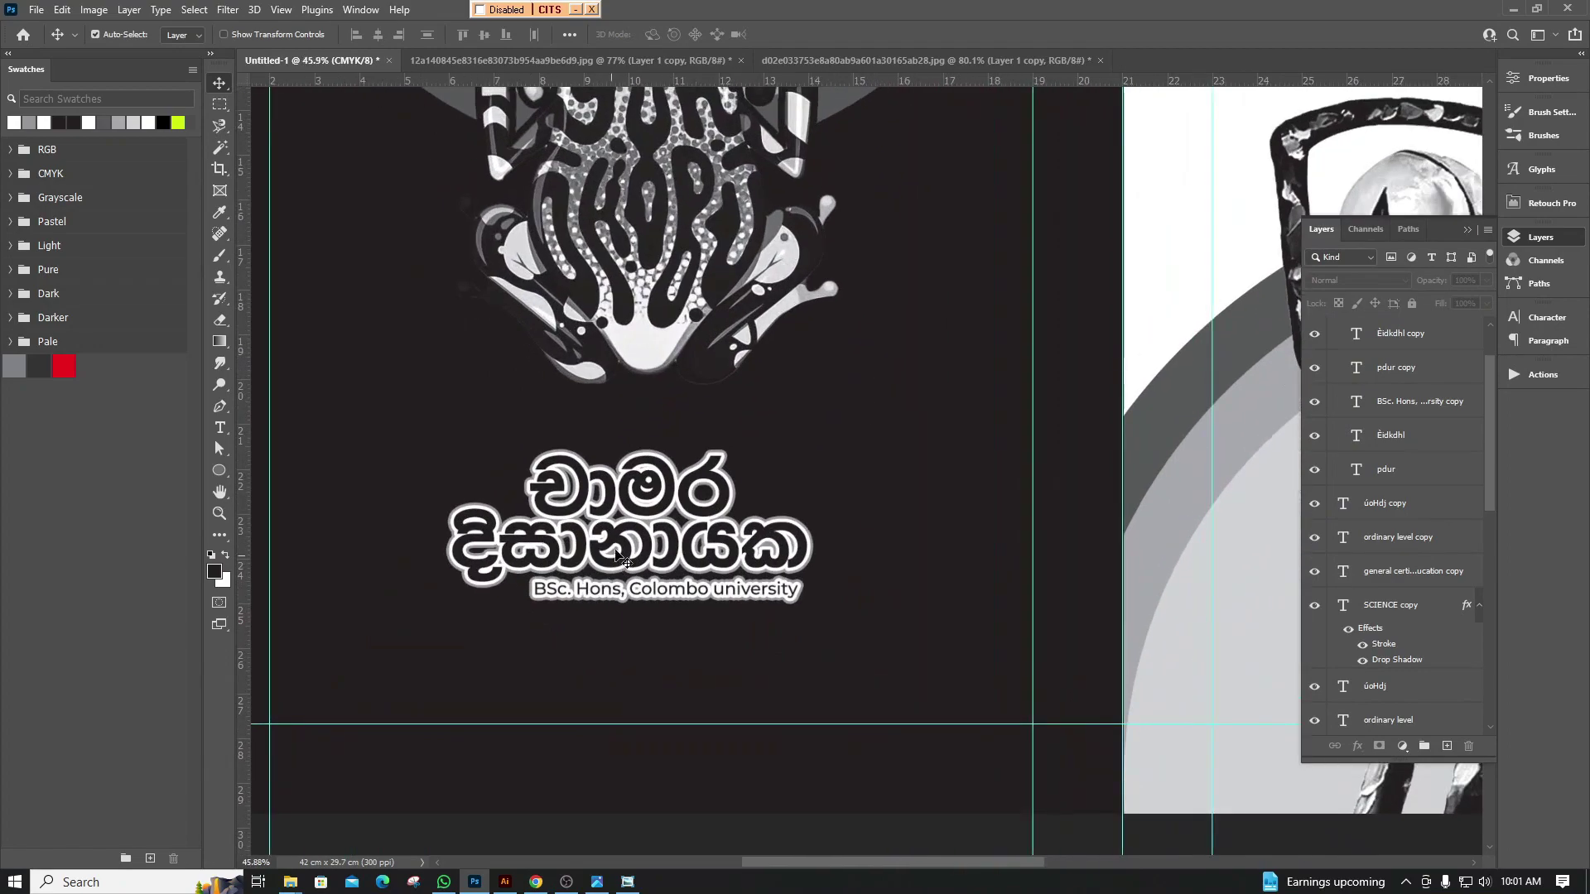
pyautogui.scroll(2, 1408, 358)
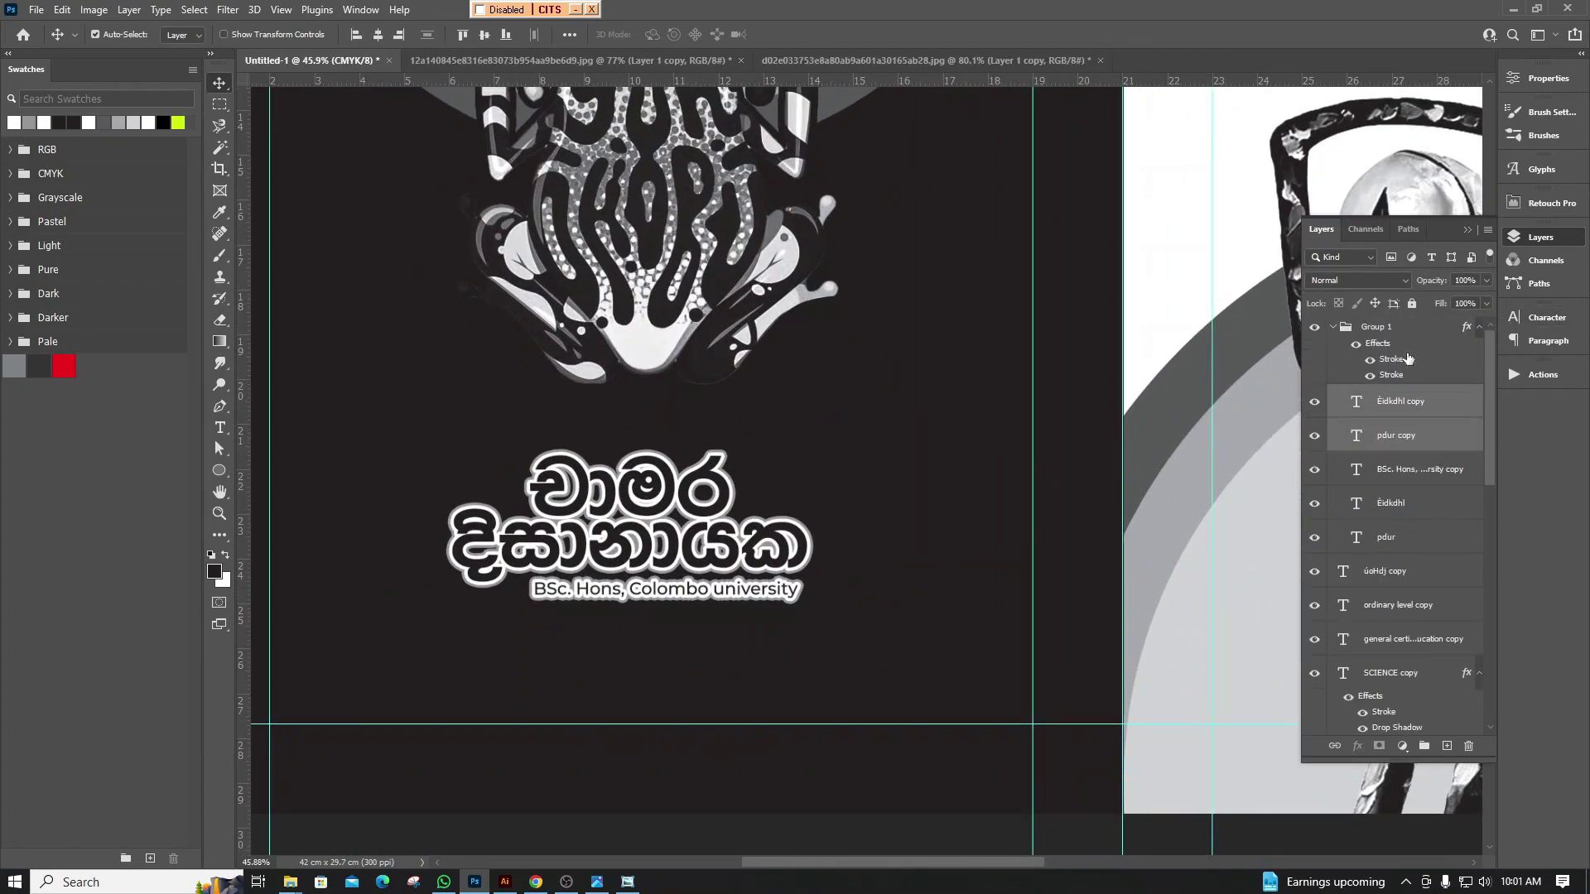
# Turn off one of Group 1's two strokes so only the grey outline shows
pyautogui.click(1397, 332)
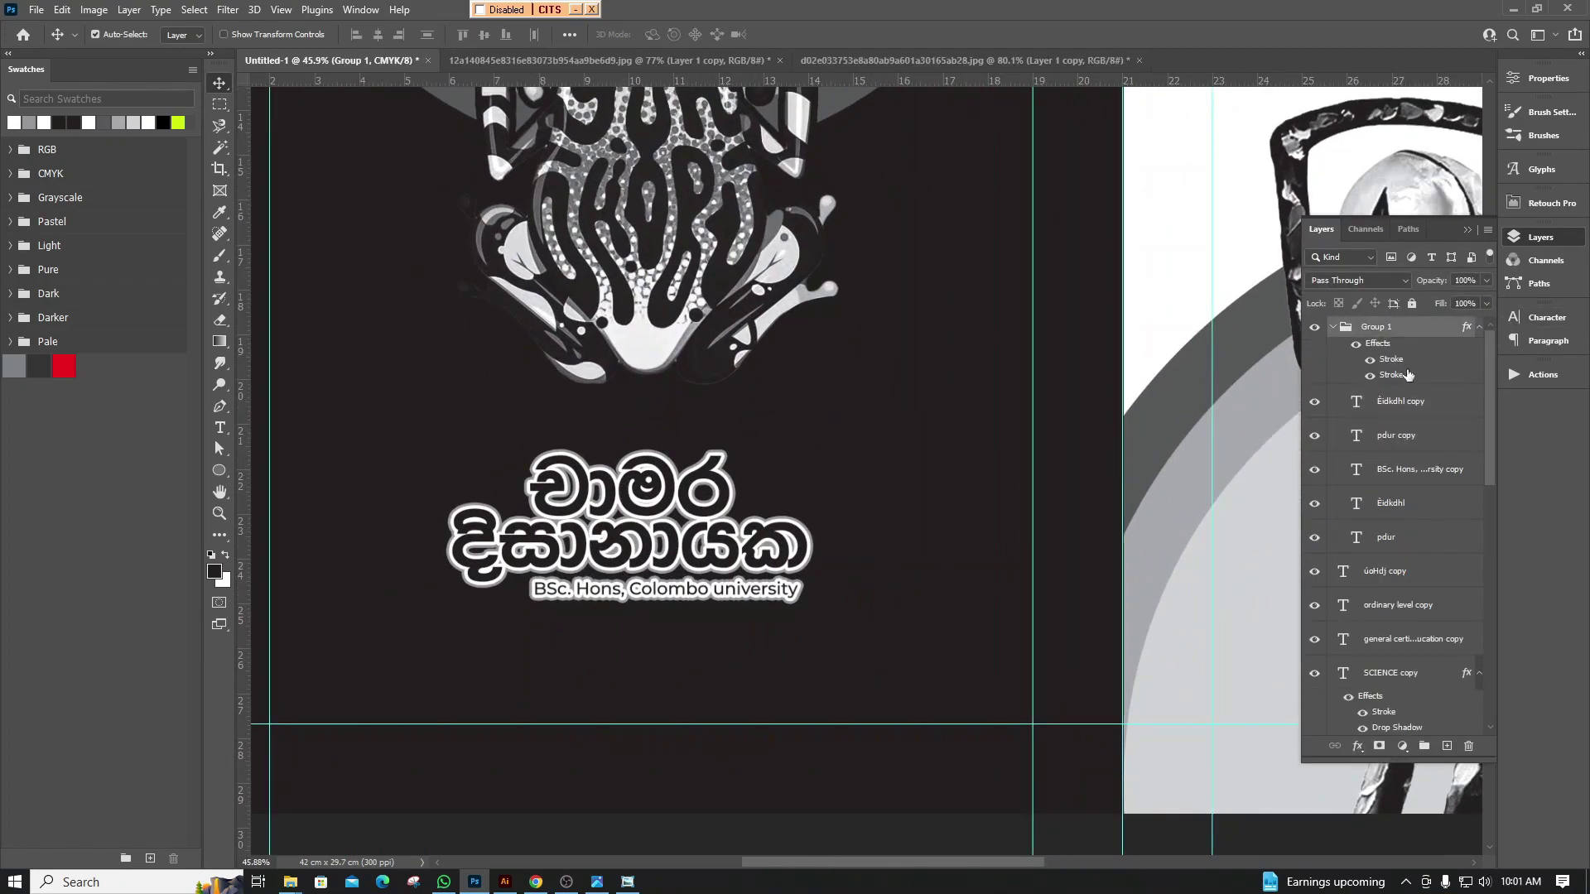
pyautogui.click(1371, 361)
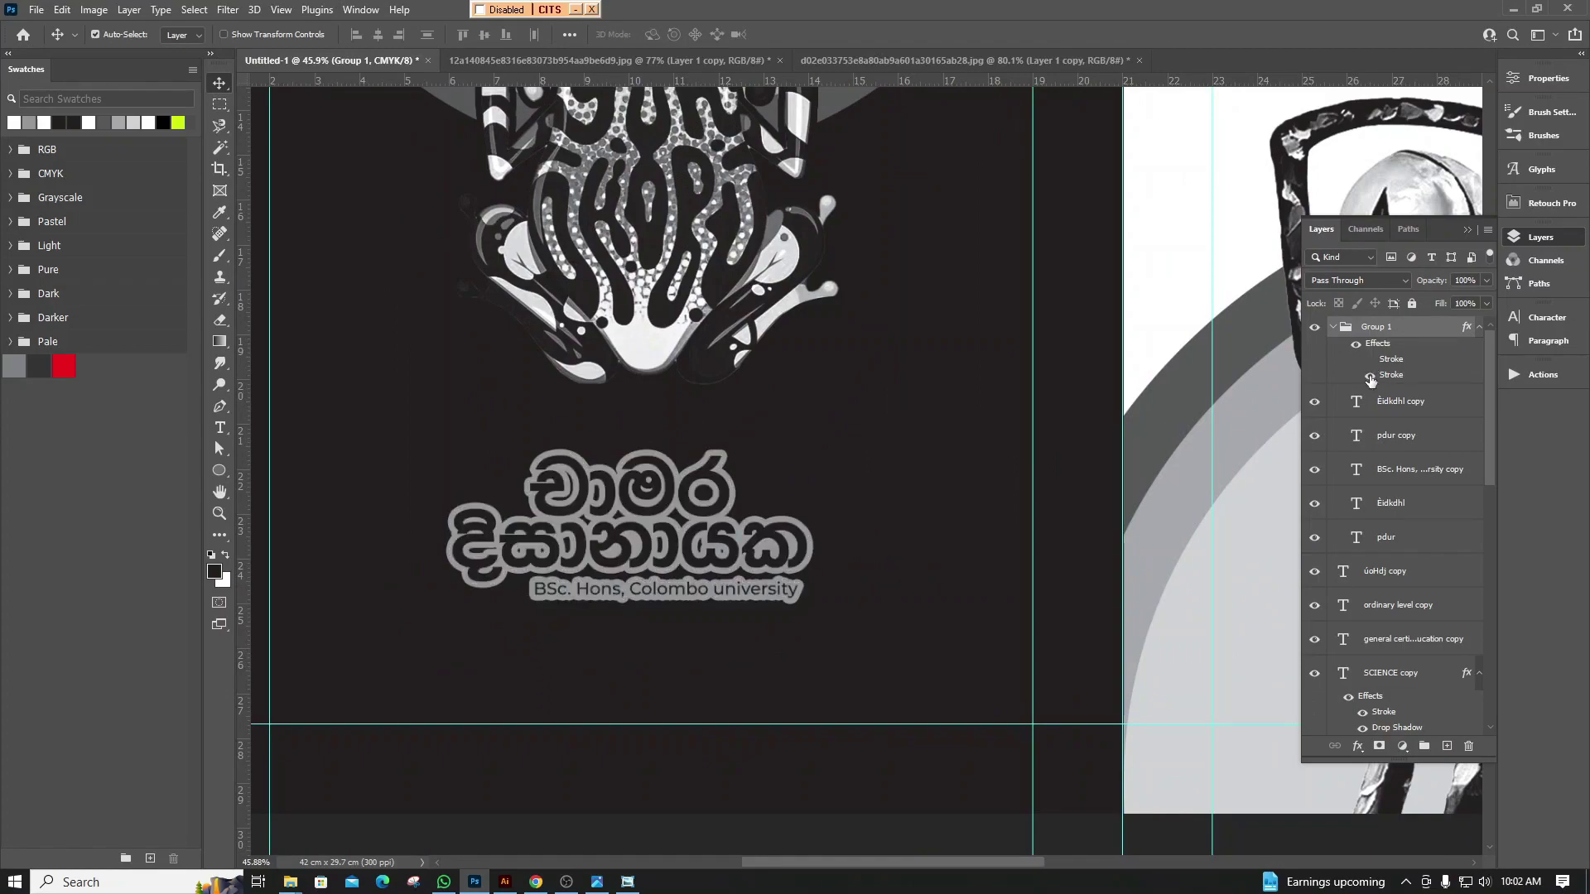
pyautogui.click(1370, 375)
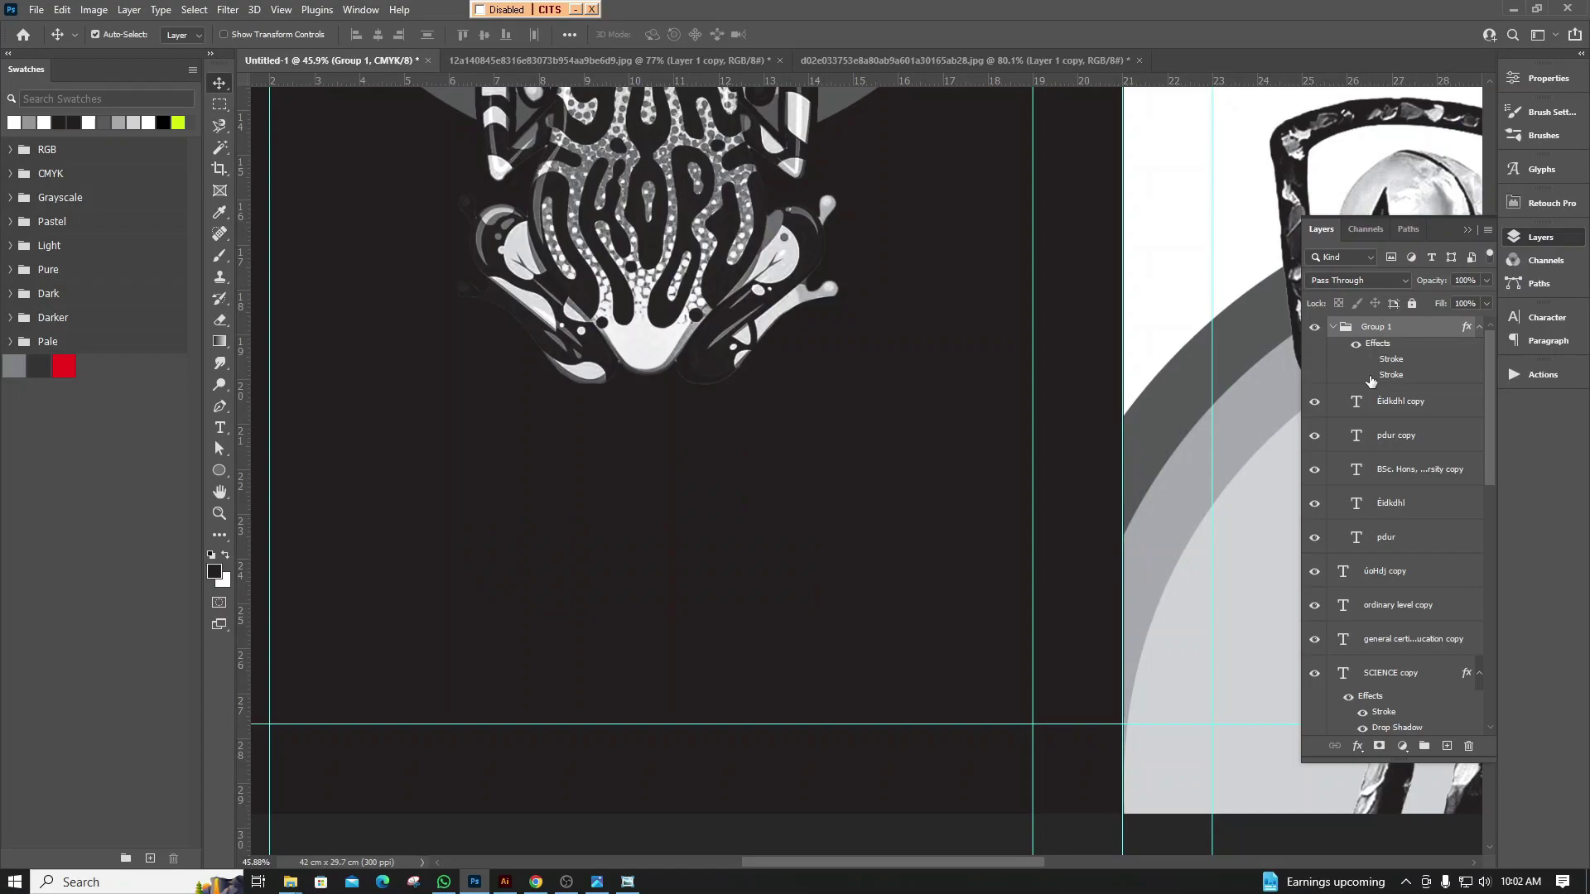
pyautogui.click(1370, 361)
pyautogui.click(1370, 360)
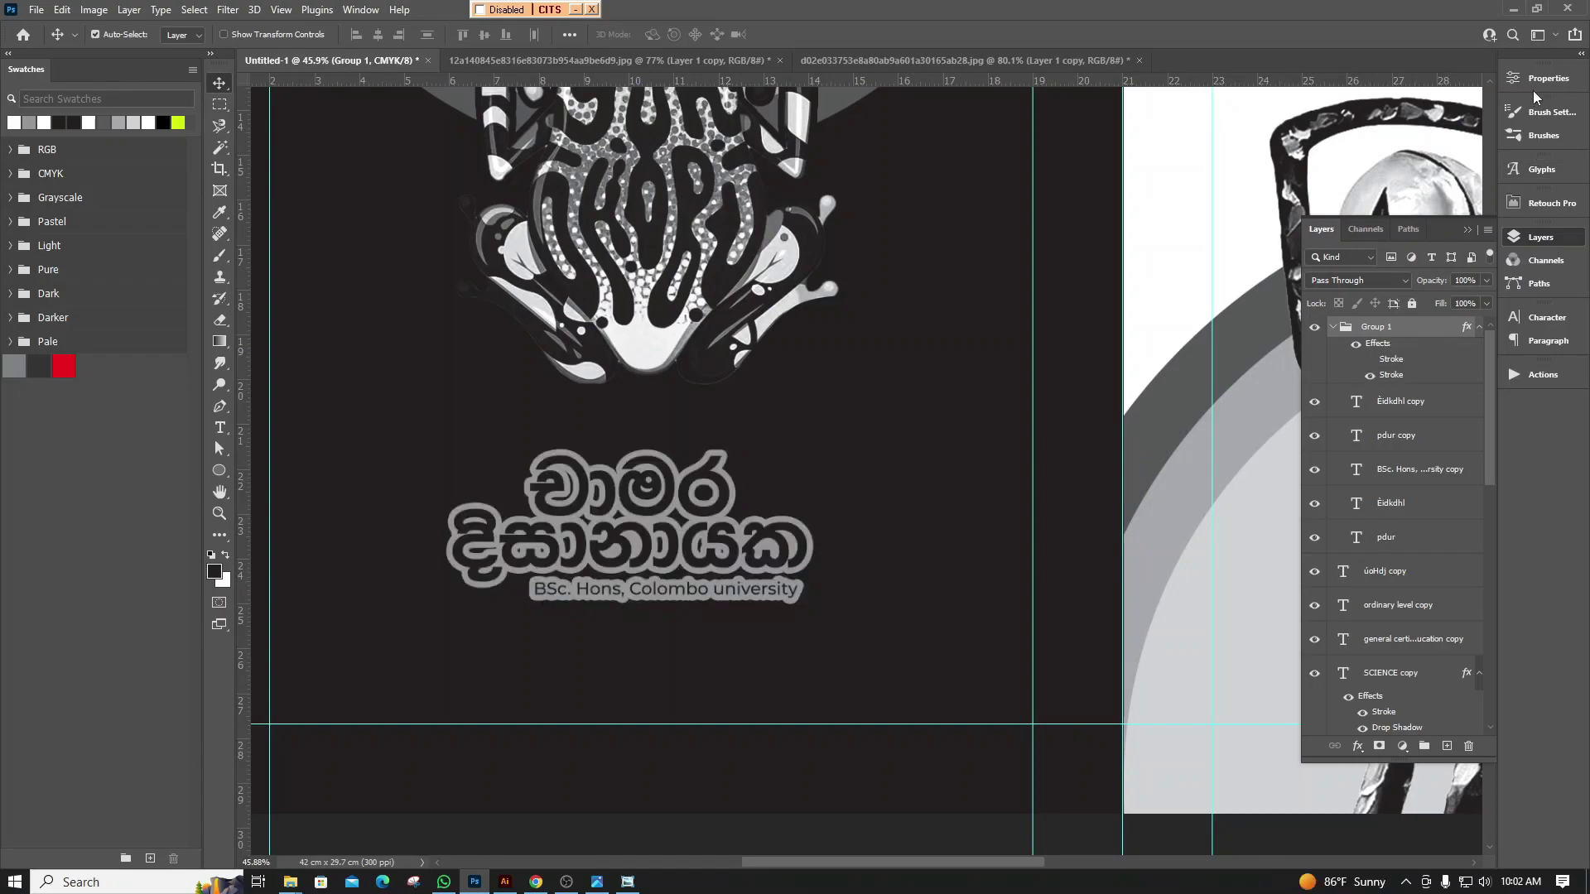
pyautogui.click(1334, 327)
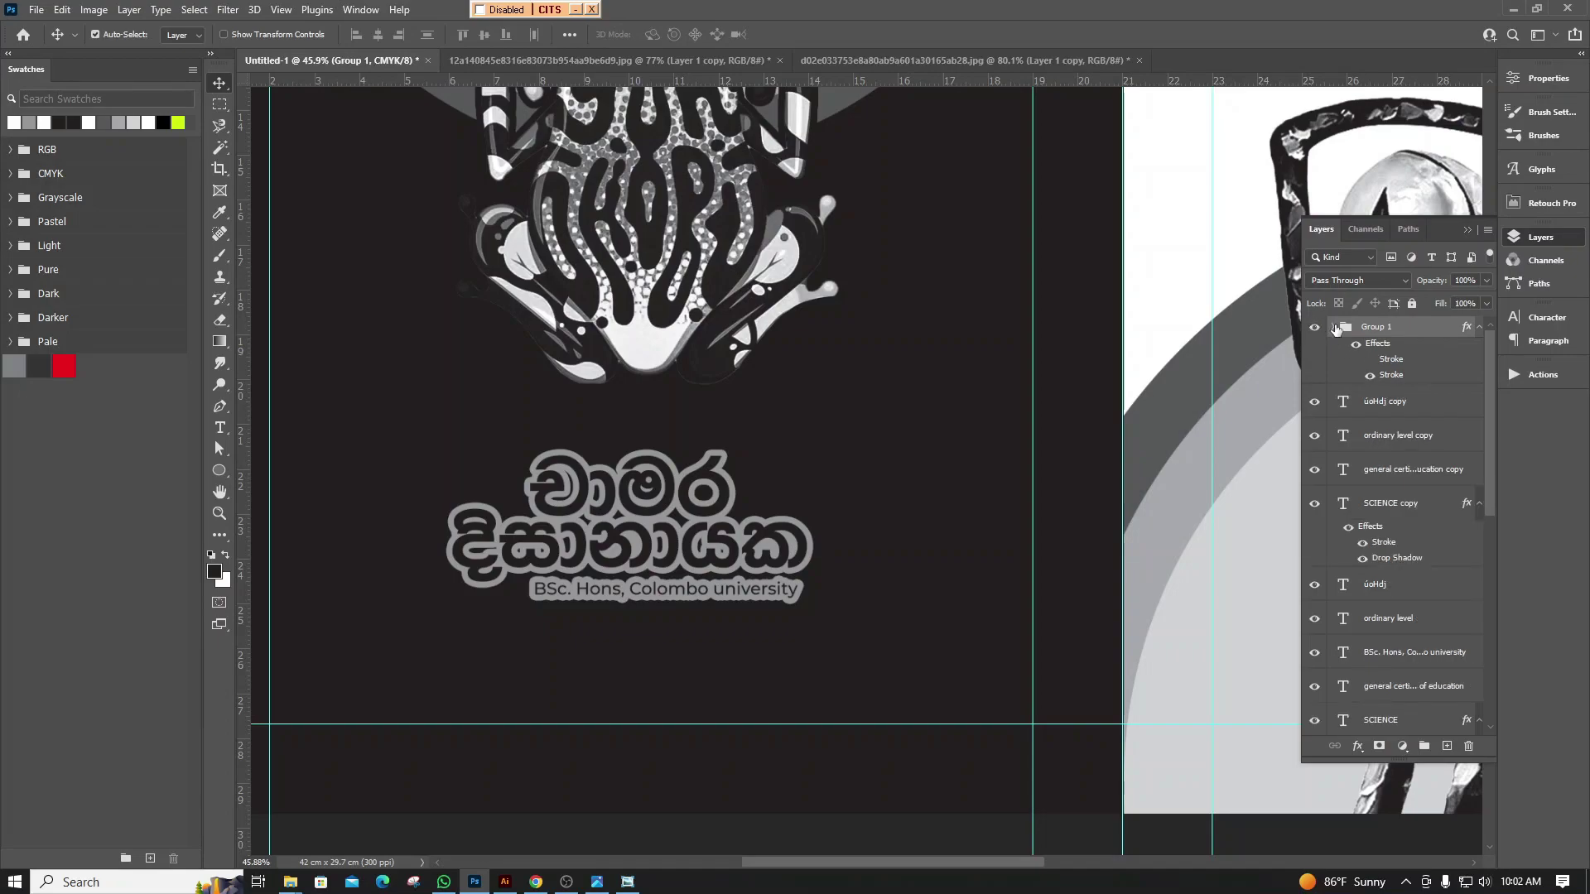
# Add a Color Overlay and a second stroke coloured K 100 to the author name group
pyautogui.click(1334, 328)
pyautogui.click(1357, 746)
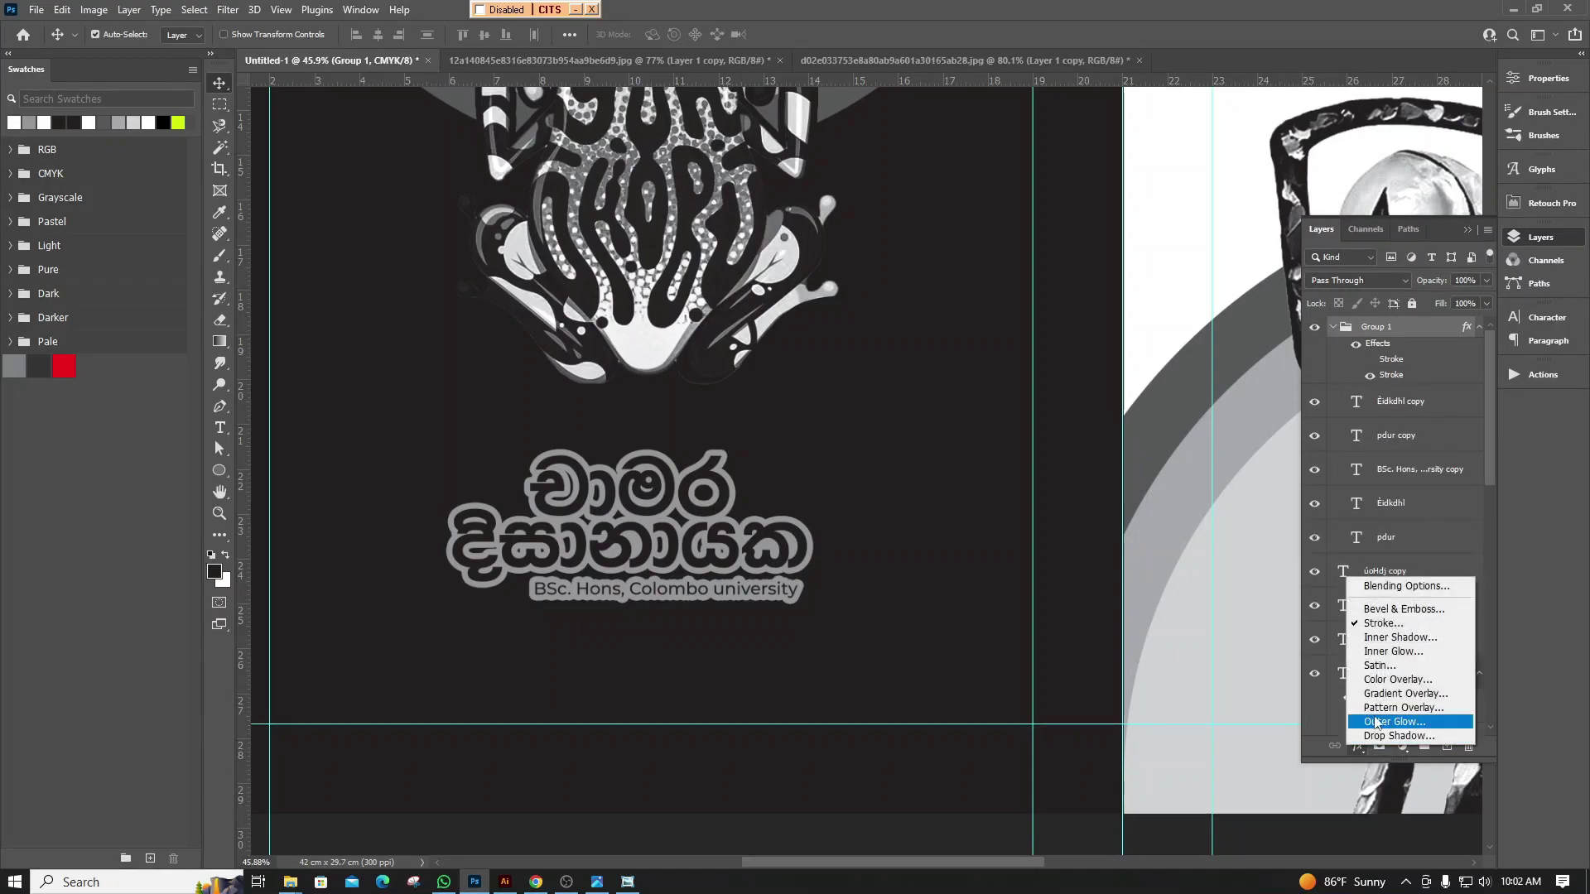
pyautogui.click(1401, 681)
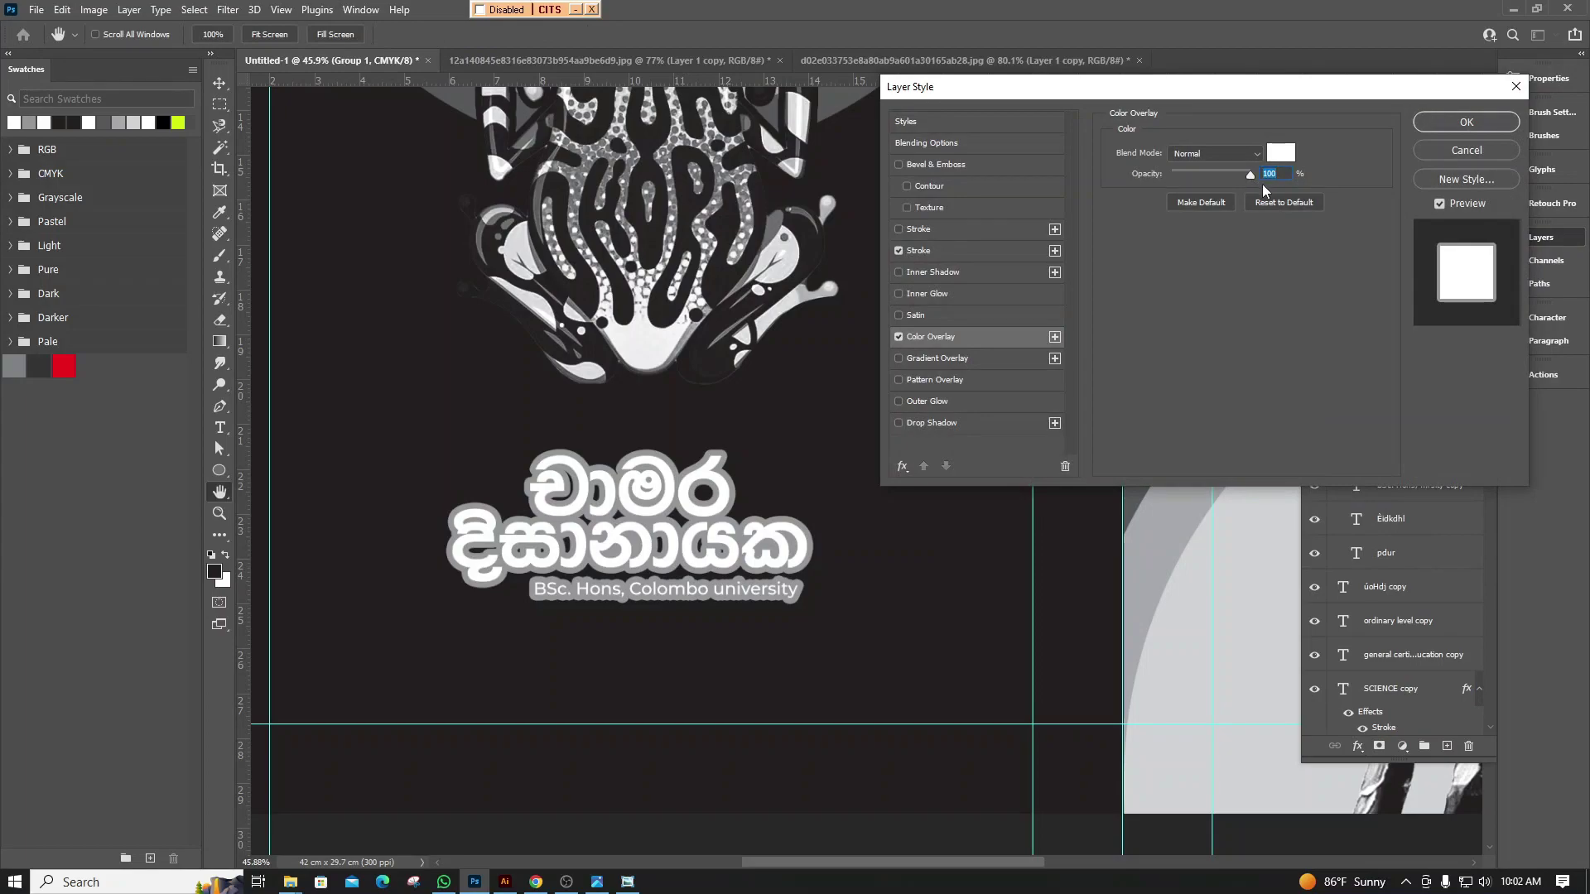
pyautogui.click(900, 232)
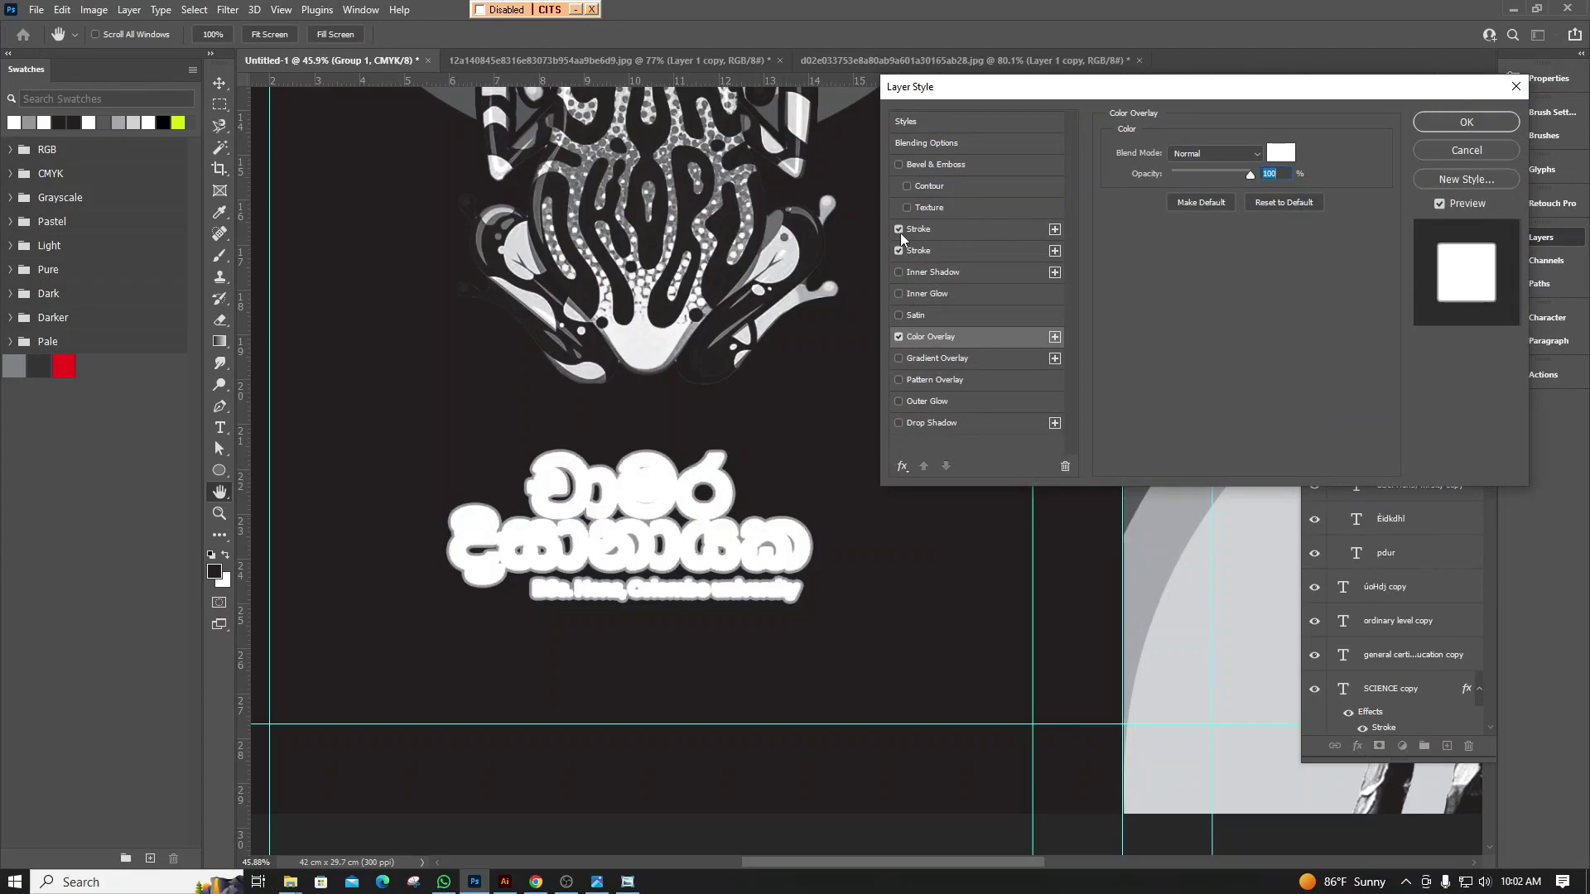
pyautogui.click(964, 227)
pyautogui.click(1151, 270)
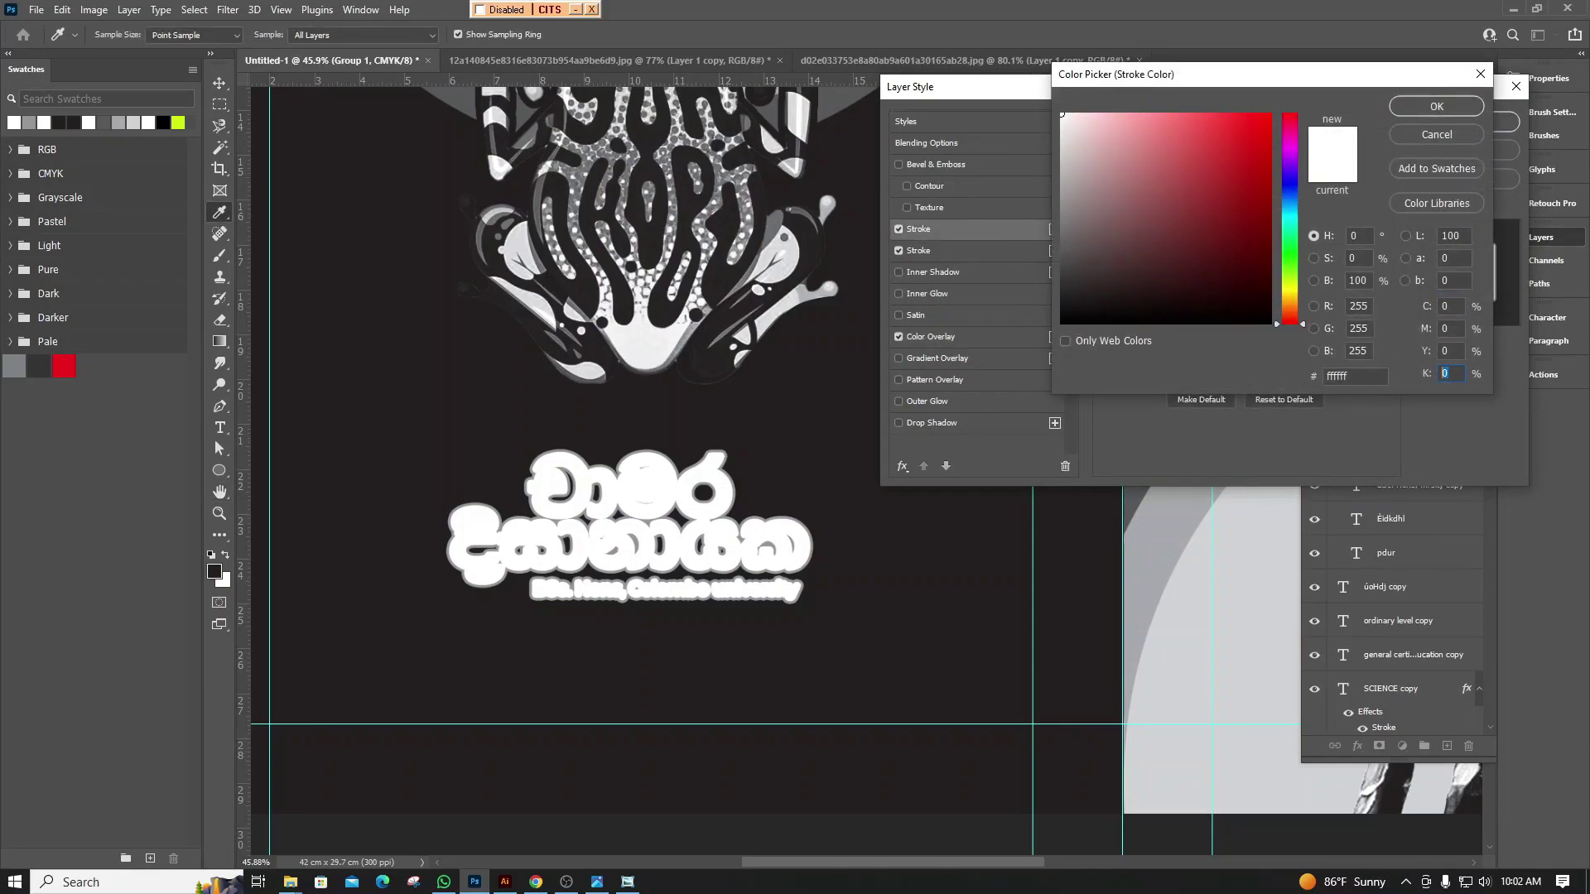
pyautogui.write('100')
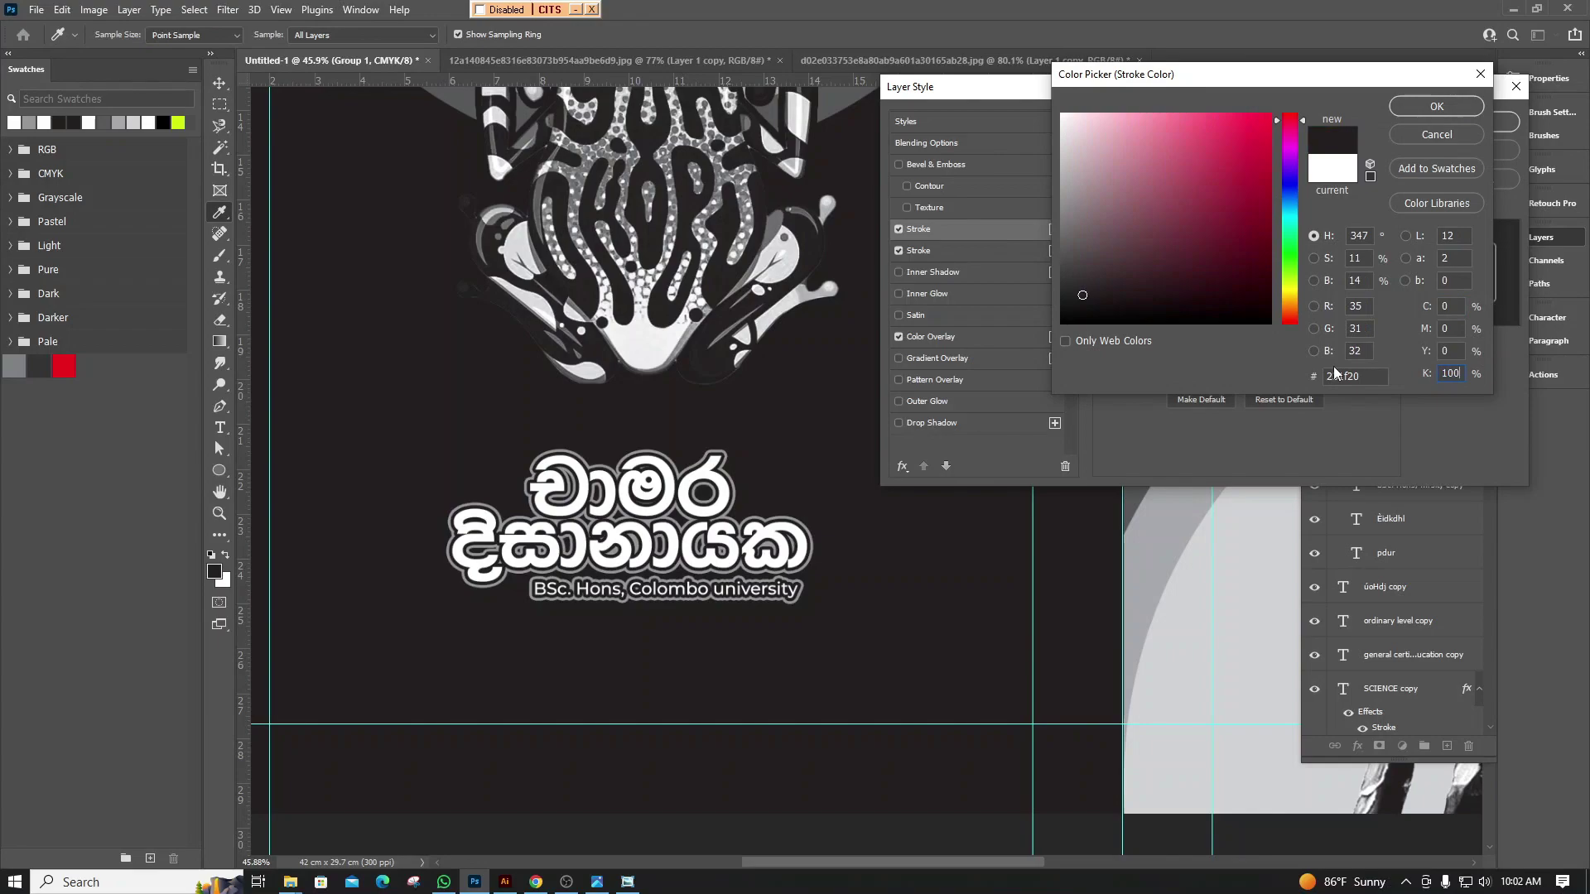
pyautogui.click(1437, 107)
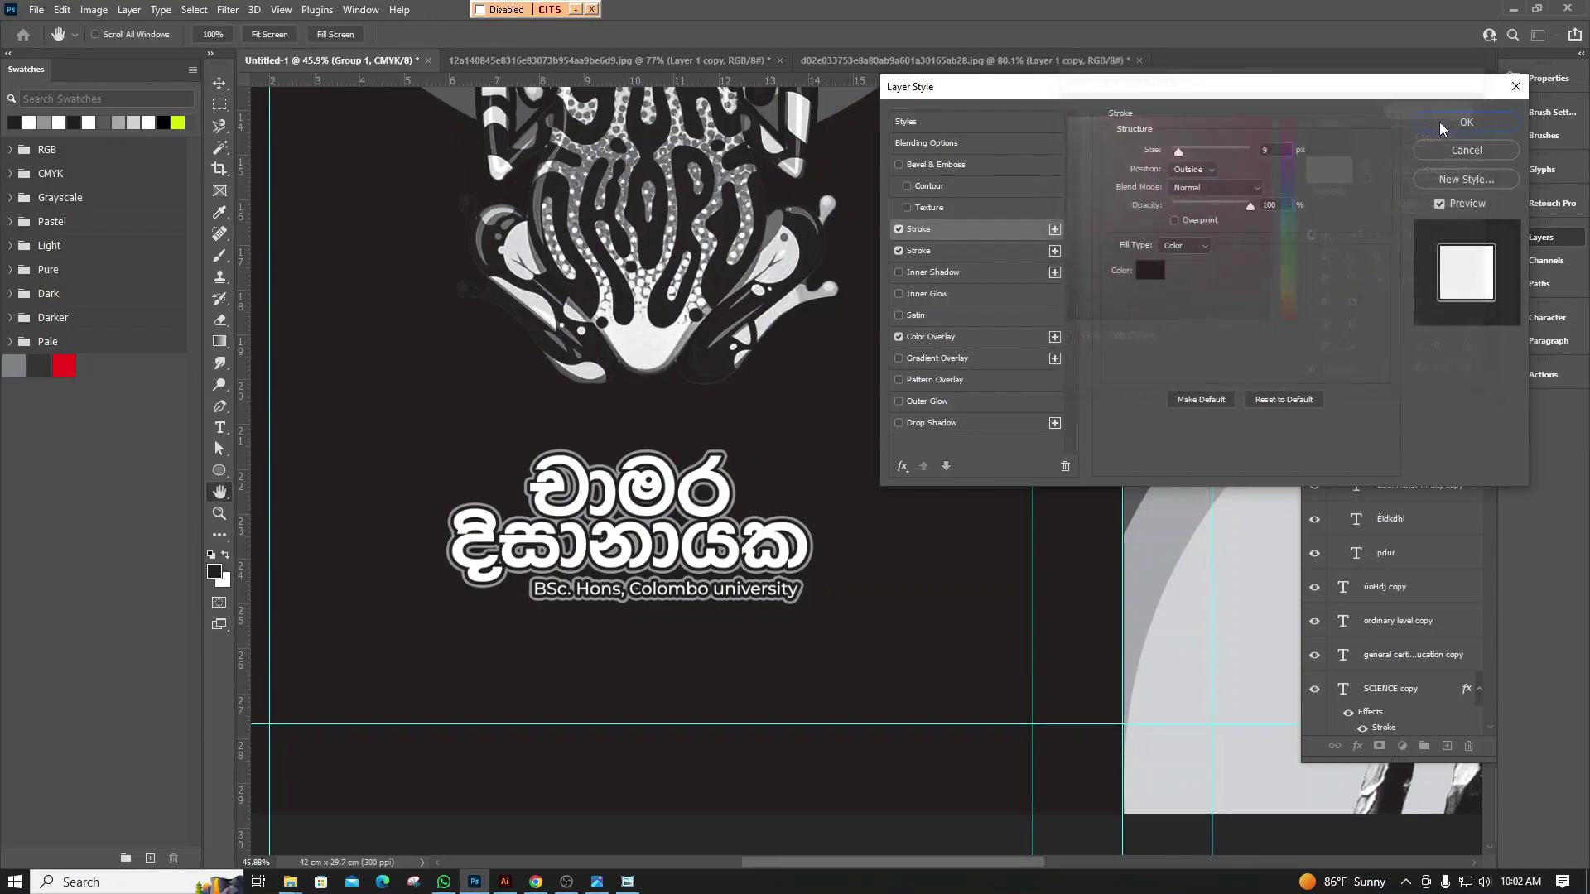
pyautogui.click(1468, 149)
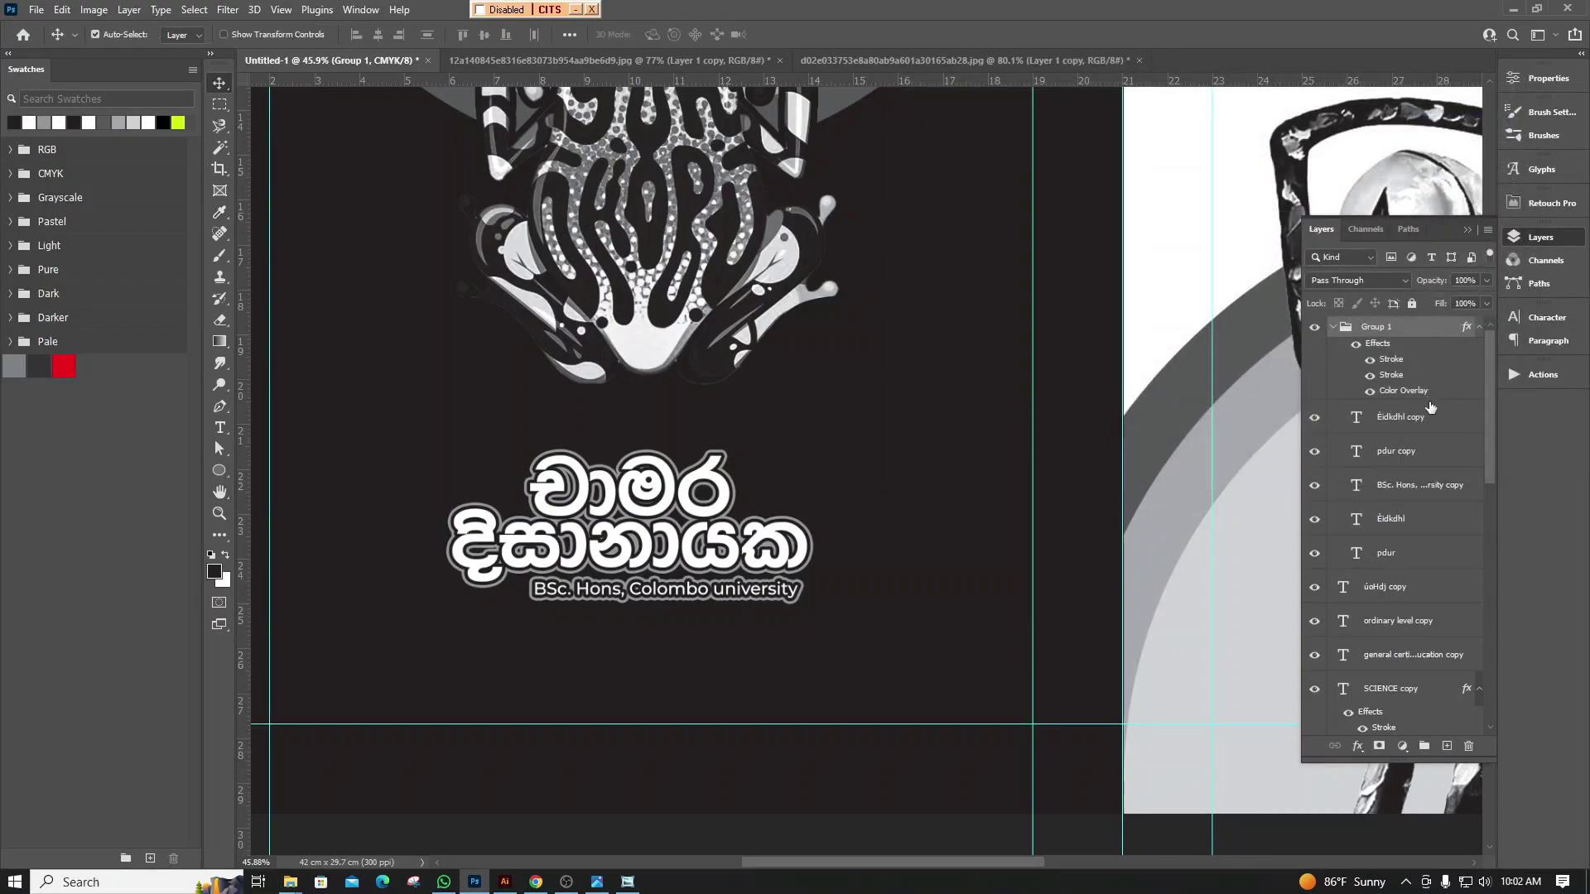
# Move the BSc. Hons, Colombo university layer above Group 1 and colour its text white
pyautogui.click(751, 596)
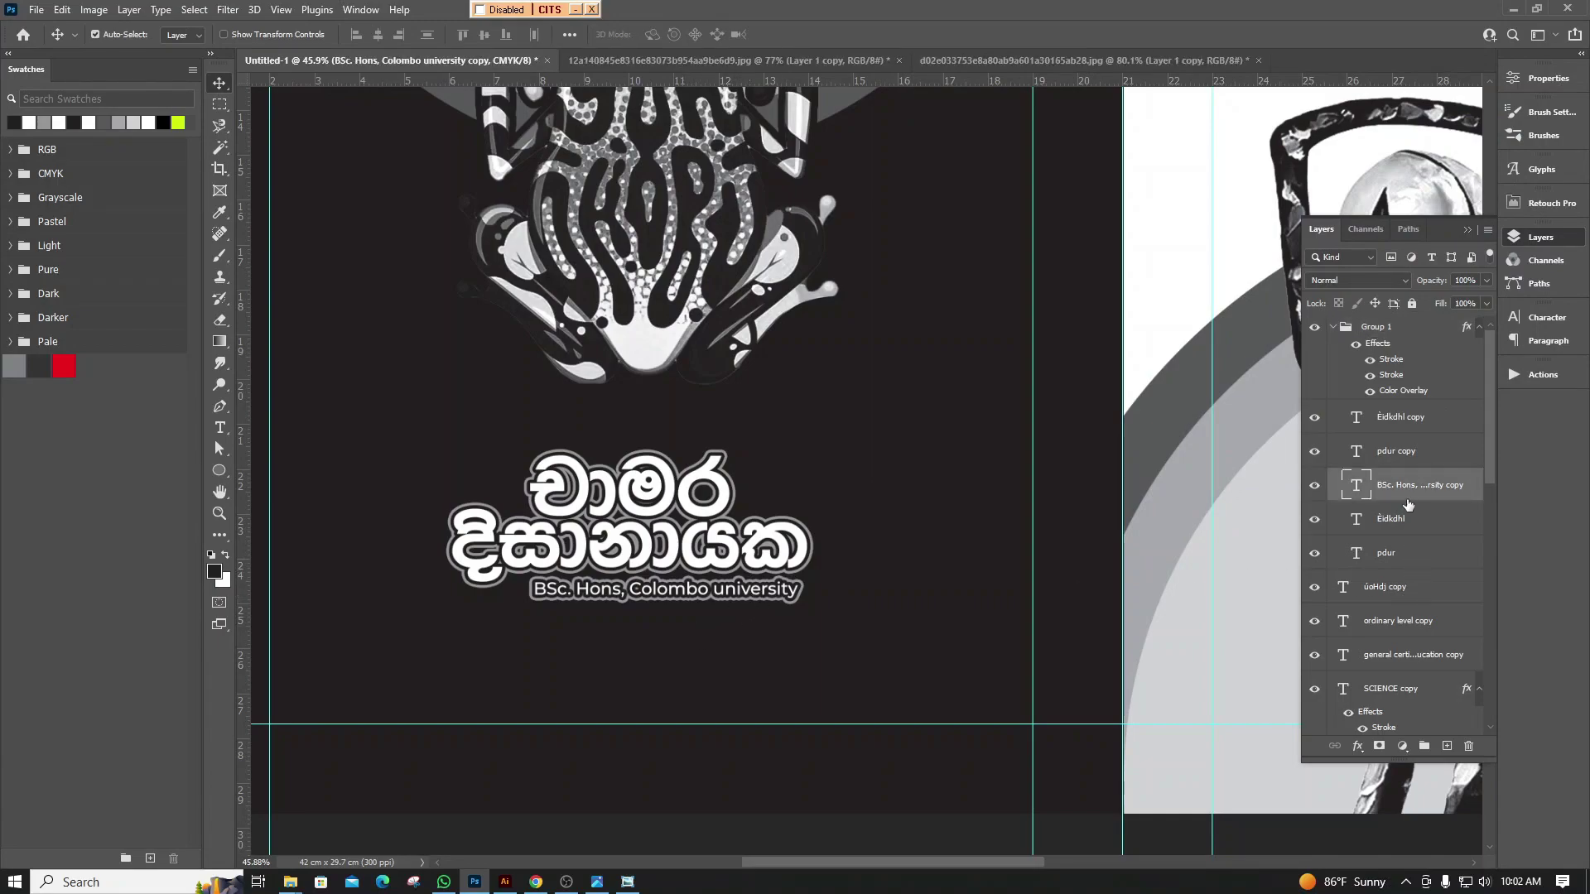
pyautogui.doubleClick(740, 590)
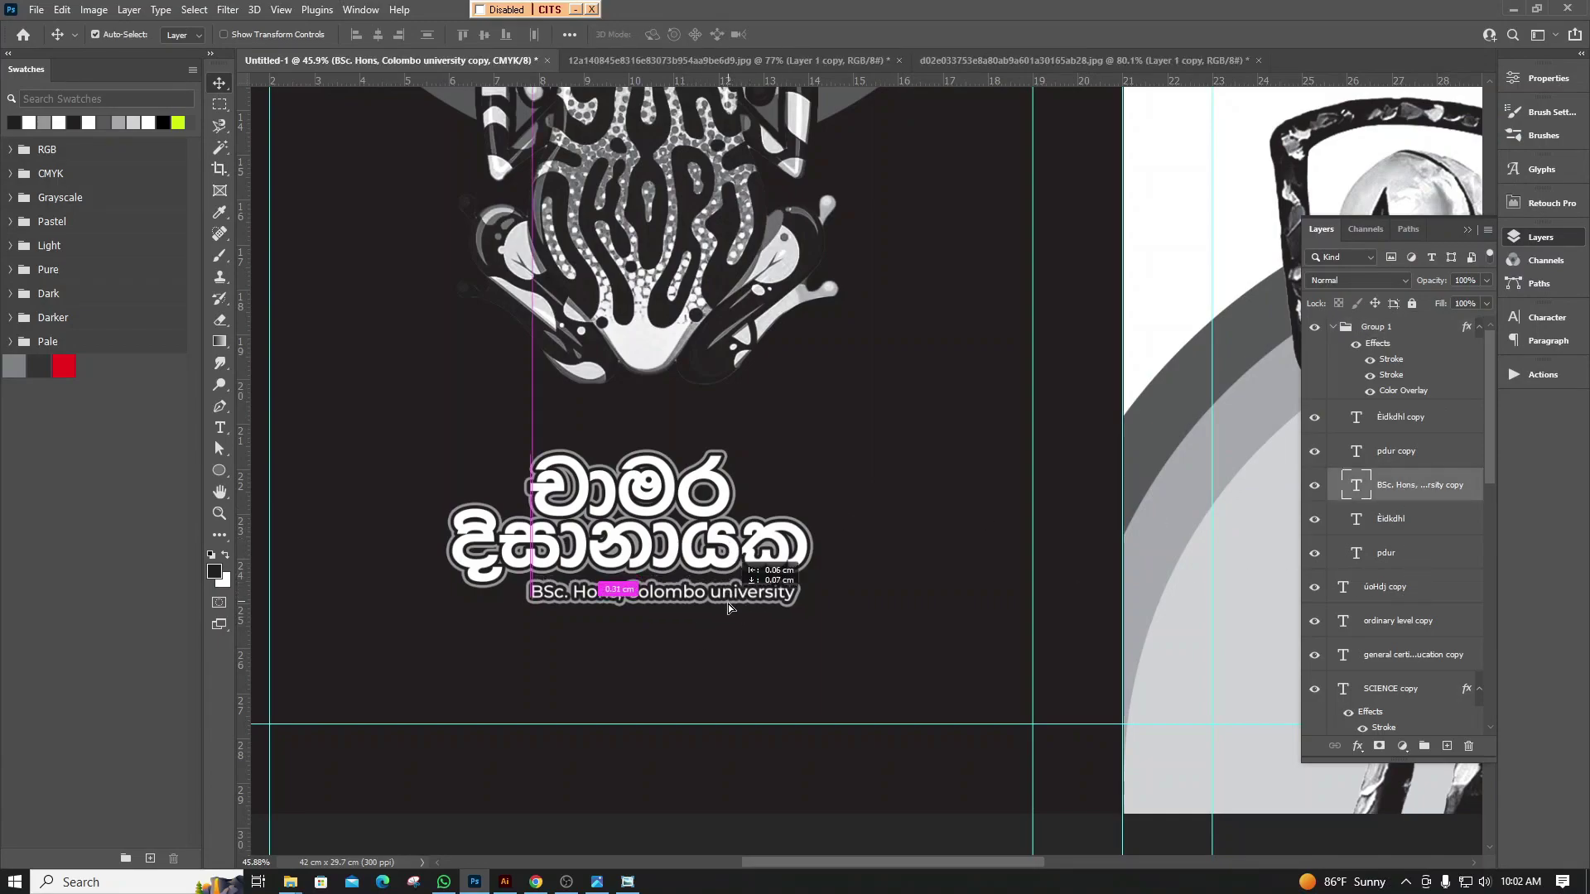
pyautogui.moveTo(1399, 485); pyautogui.dragTo(1382, 323)
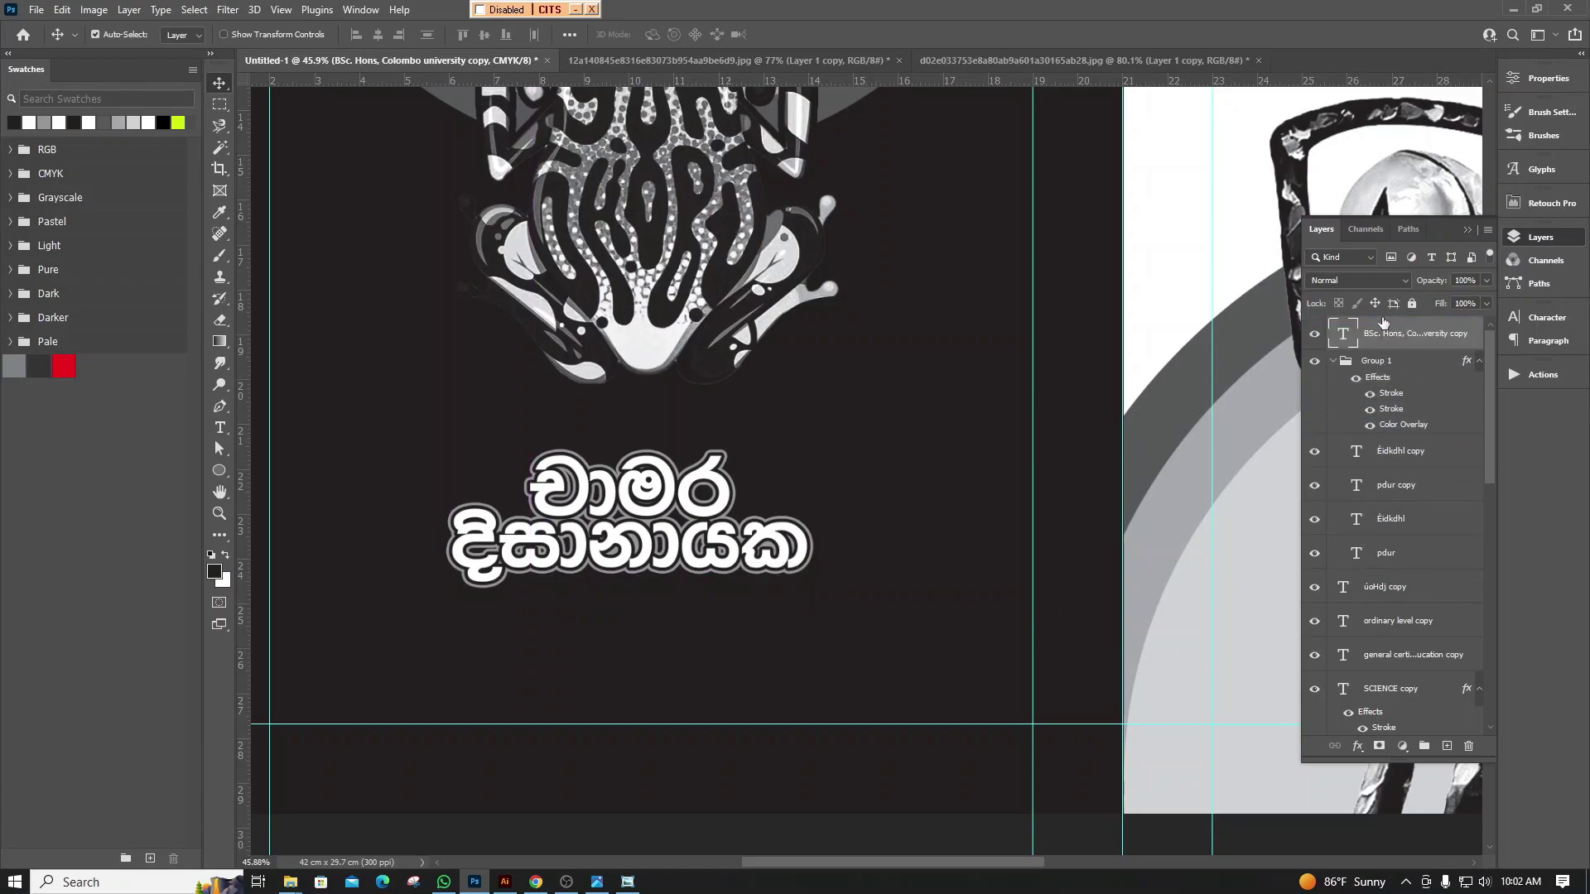
pyautogui.click(1541, 79)
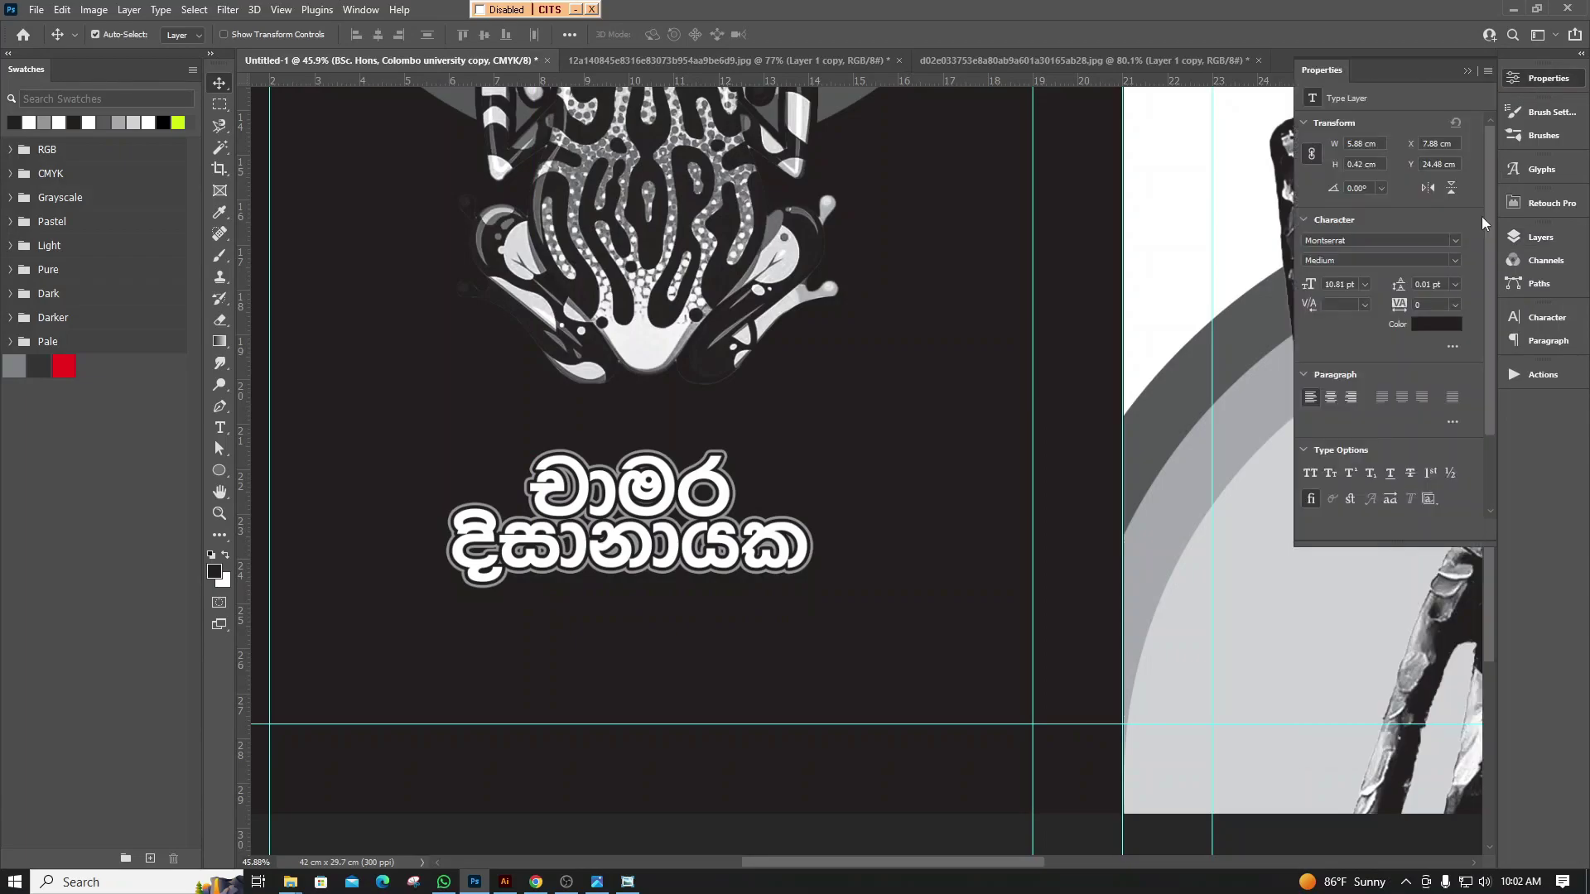
pyautogui.click(1435, 323)
pyautogui.click(1063, 114)
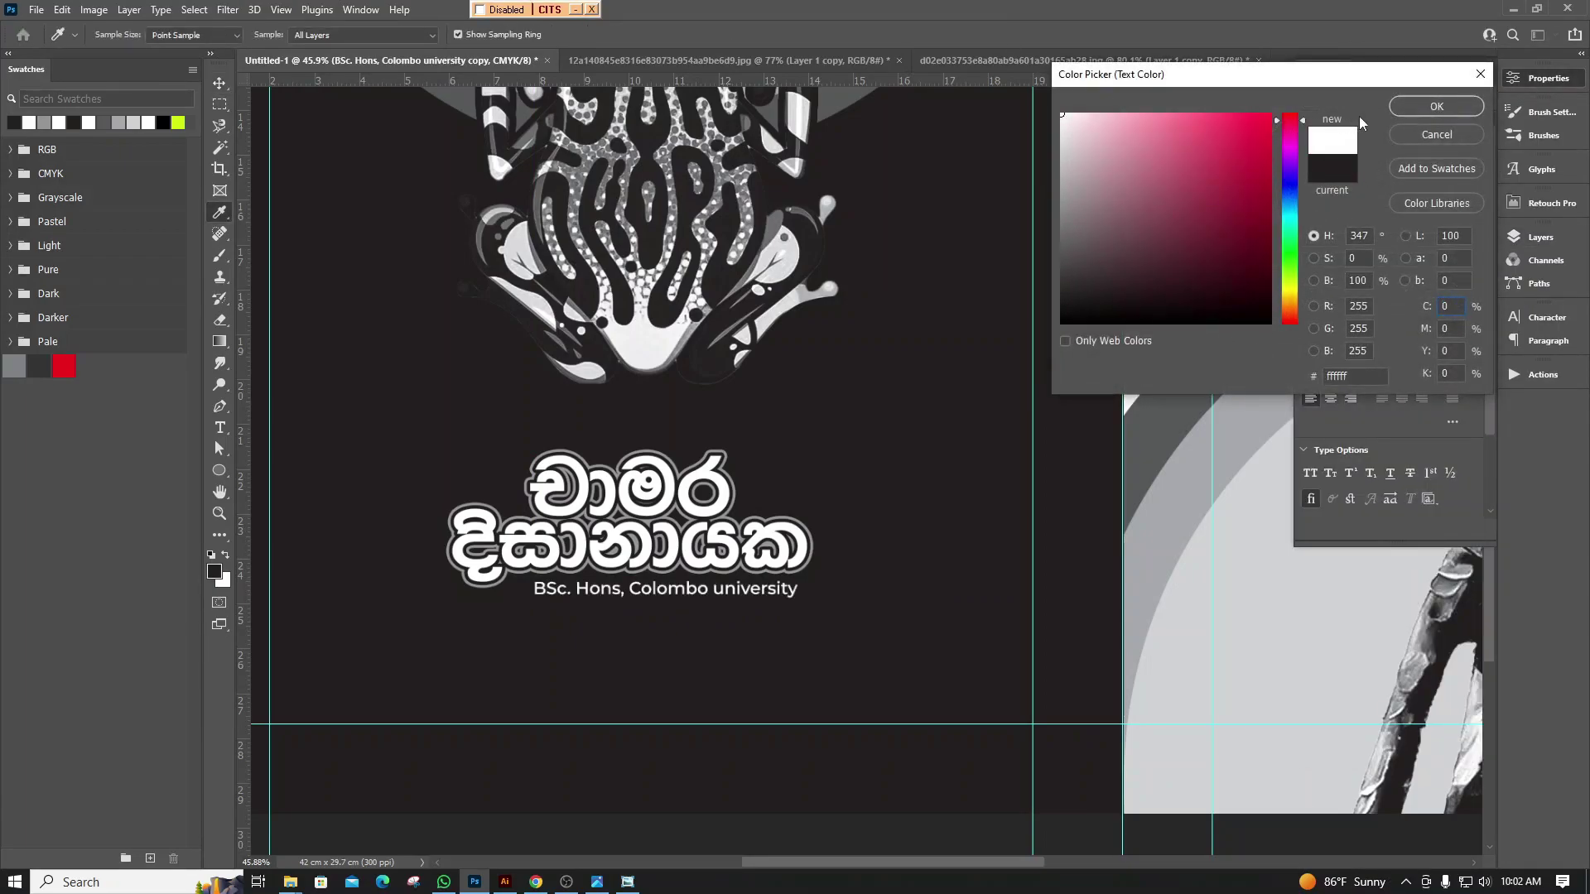
pyautogui.click(1436, 106)
pyautogui.scroll(-3, 691, 573)
pyautogui.scroll(-3, 691, 574)
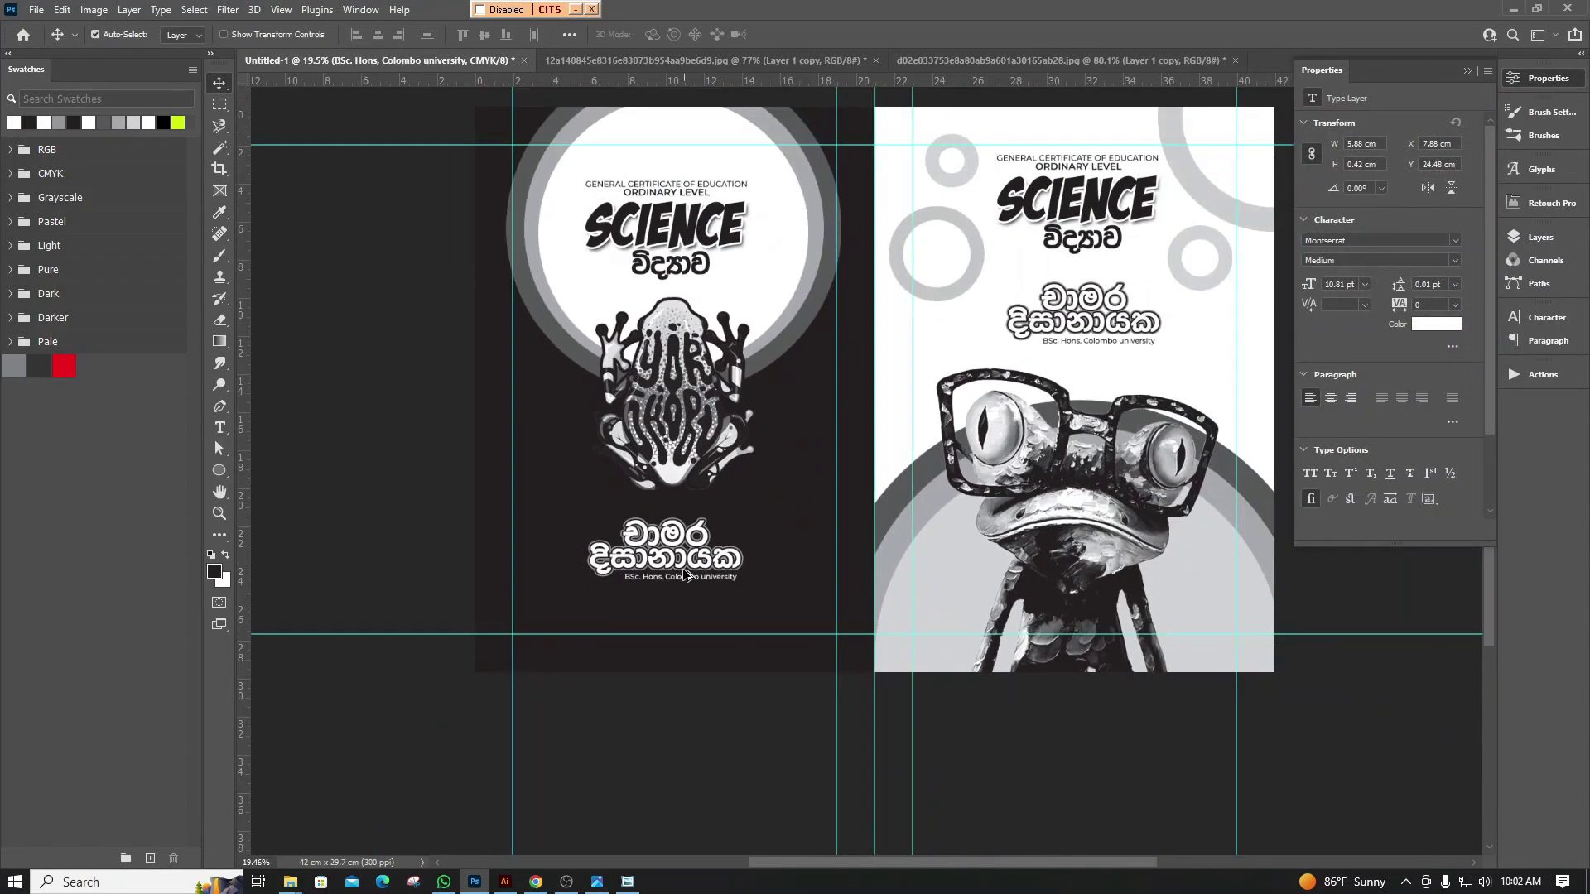
pyautogui.scroll(1, 687, 580)
pyautogui.scroll(-1, 679, 600)
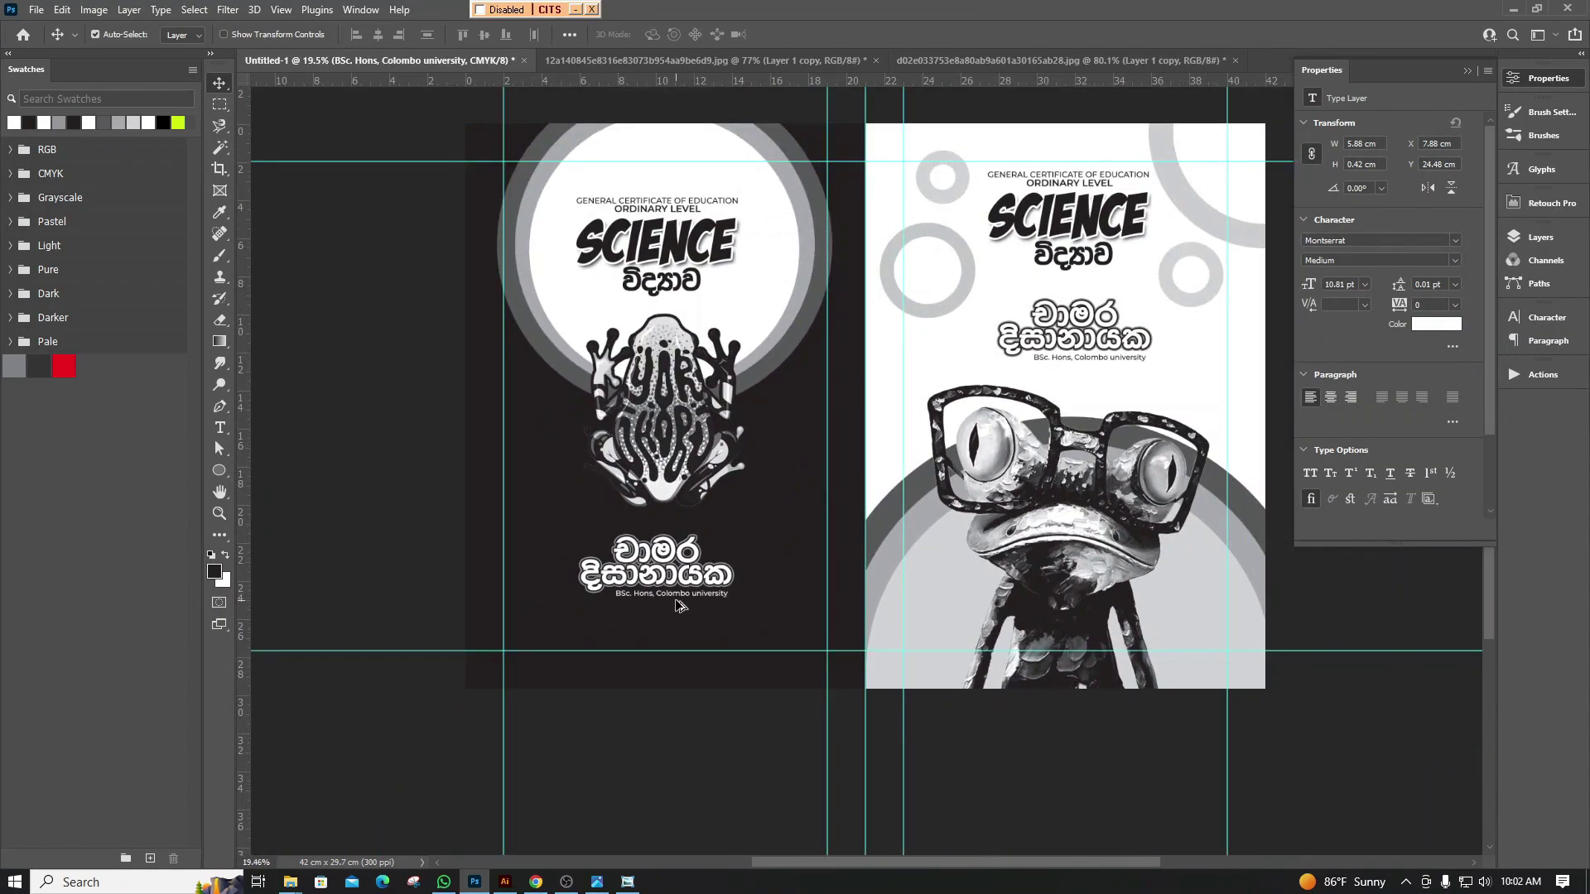
pyautogui.scroll(-2, 660, 564)
pyautogui.scroll(1, 818, 473)
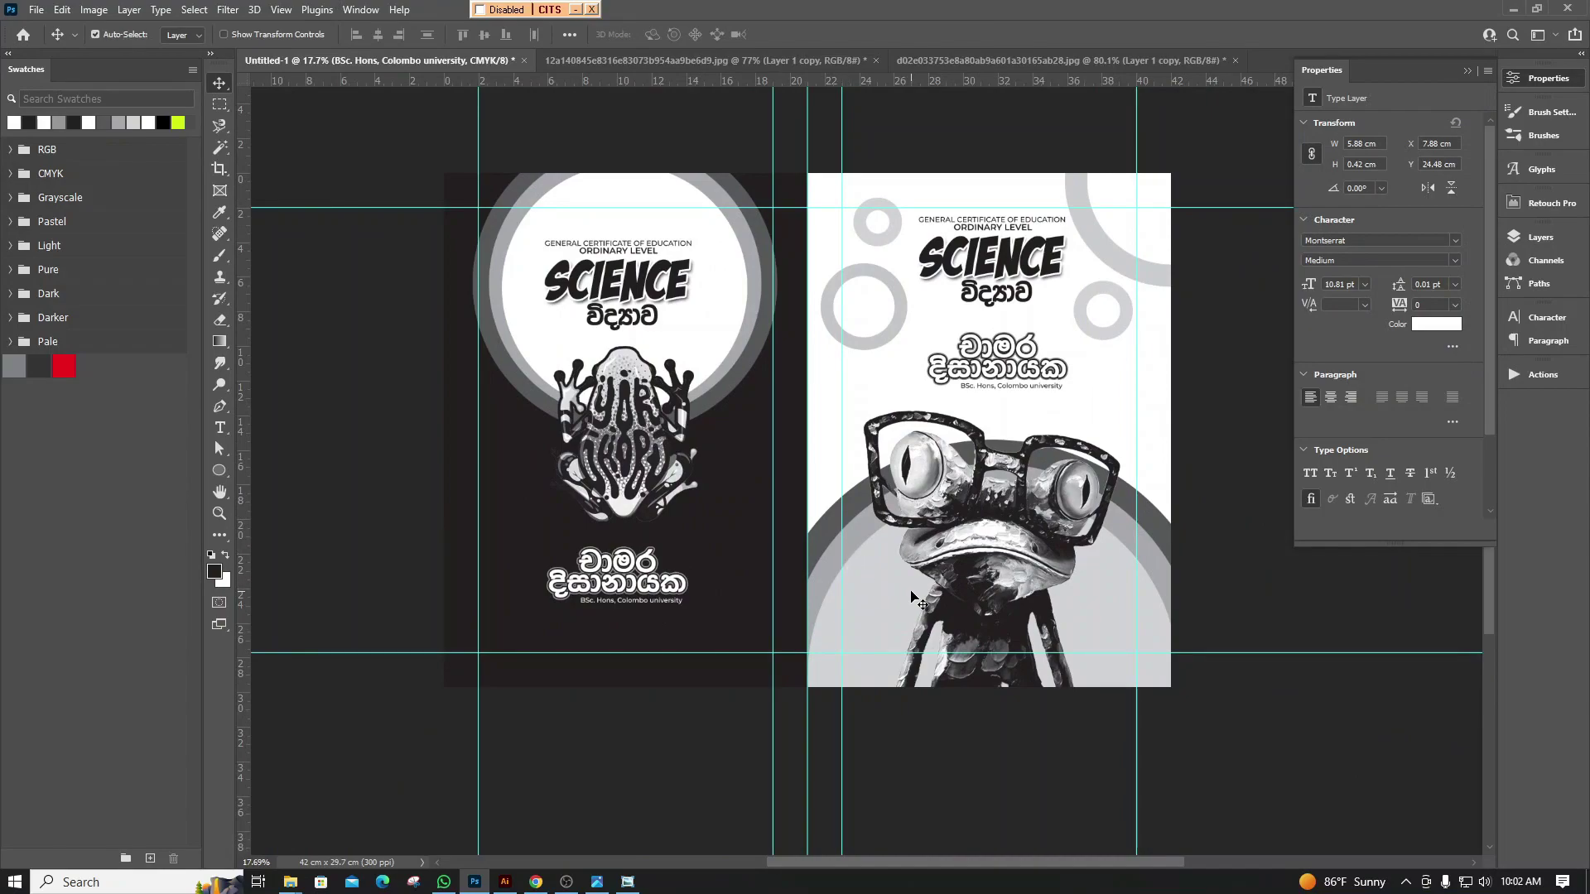
pyautogui.press('ctrl')
pyautogui.hotkey('ctrl', 'h')
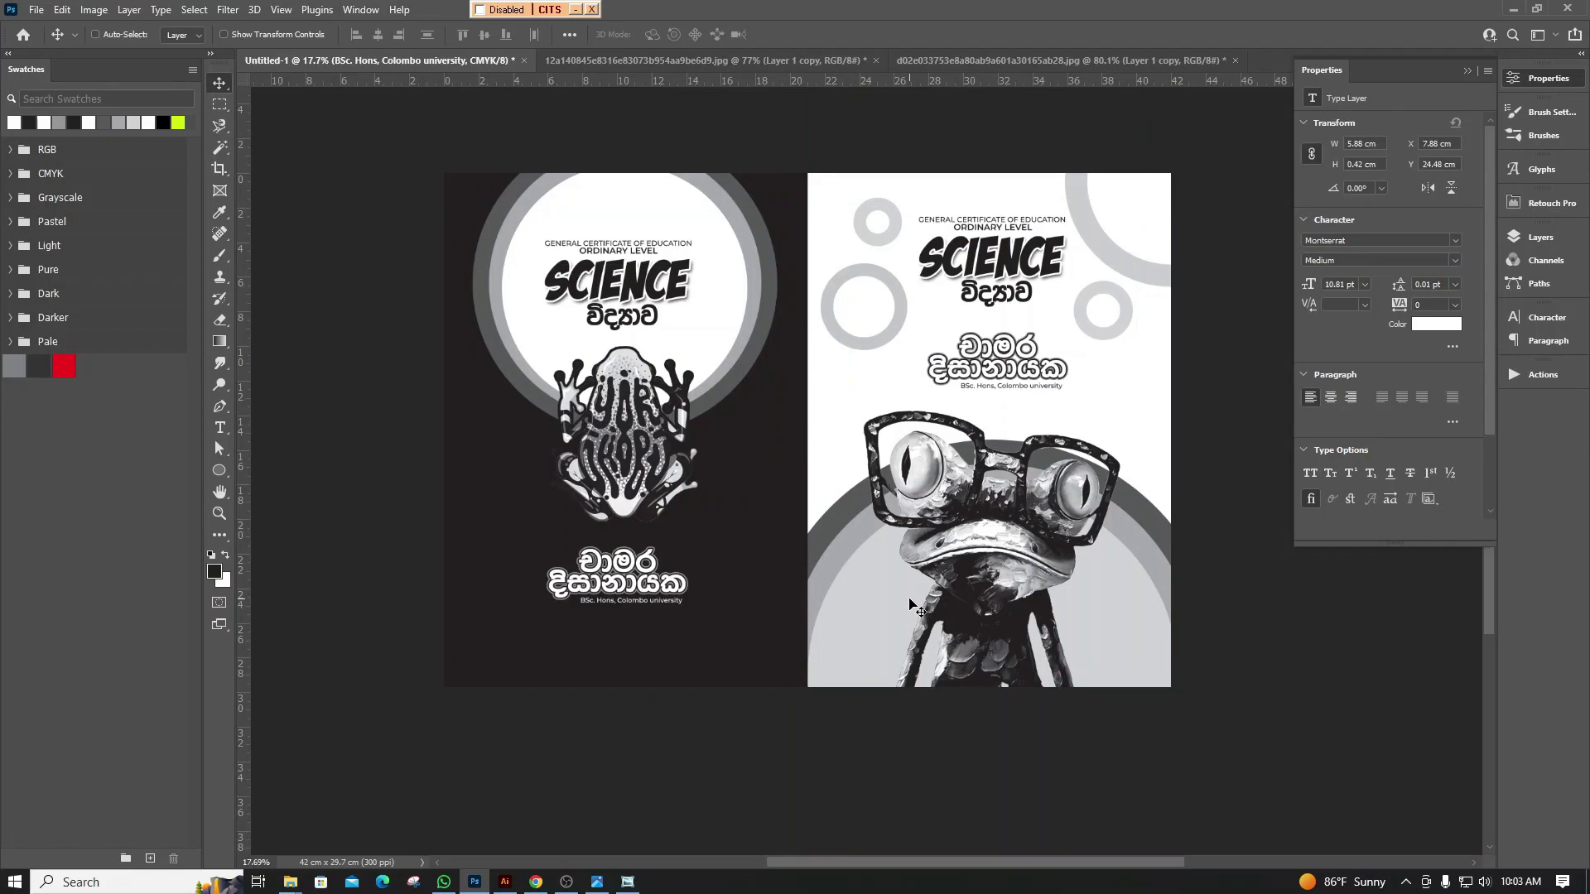
pyautogui.hotkey('ctrl', ';')
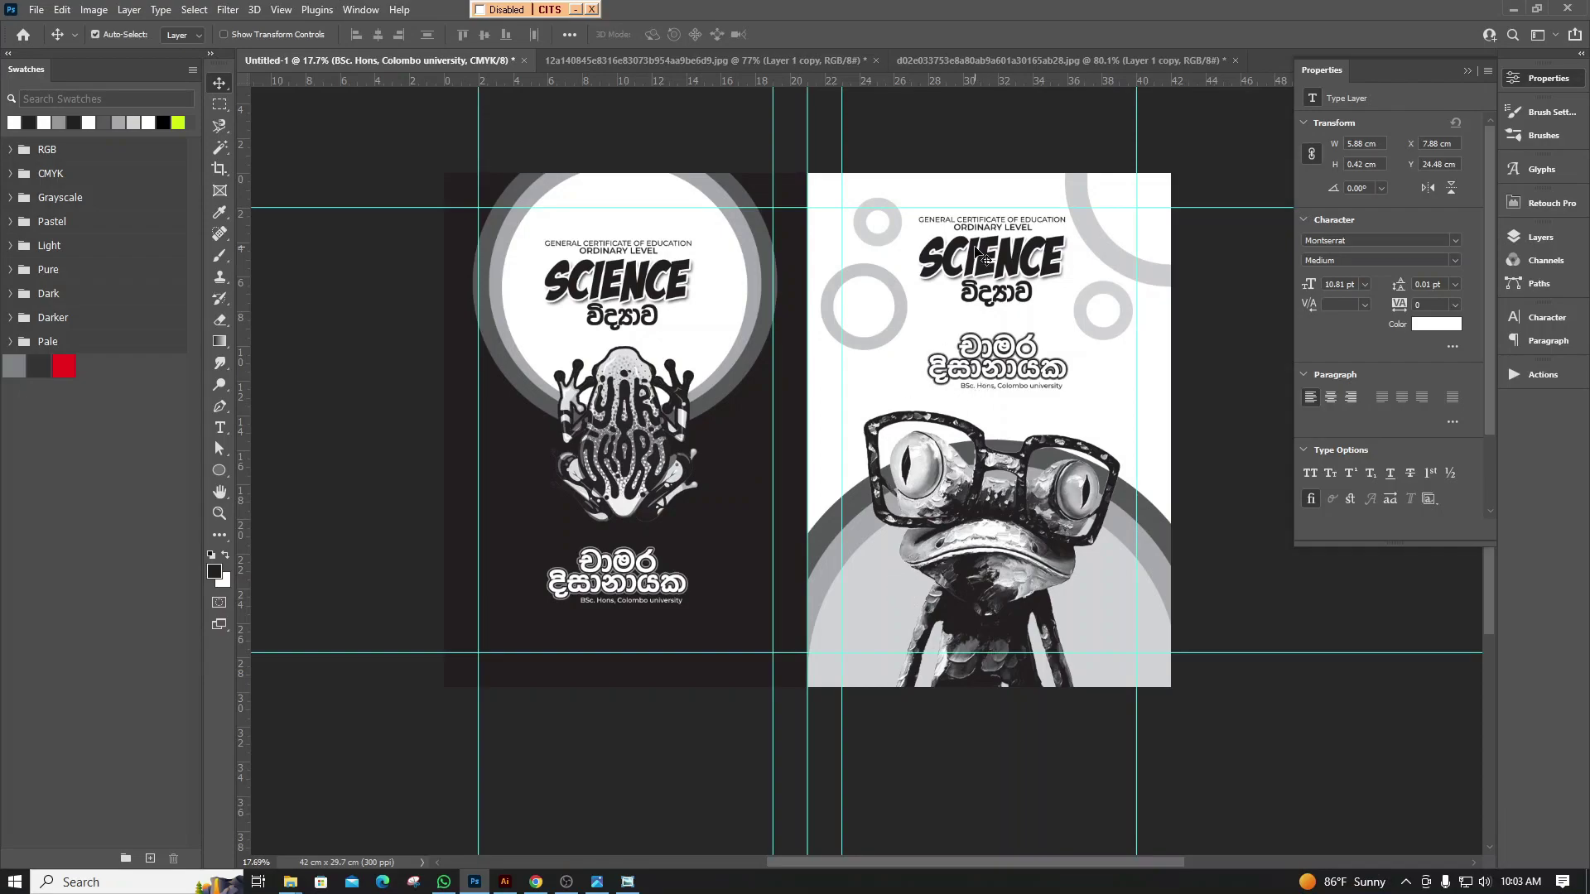
pyautogui.moveTo(1079, 321); pyautogui.dragTo(700, 366)
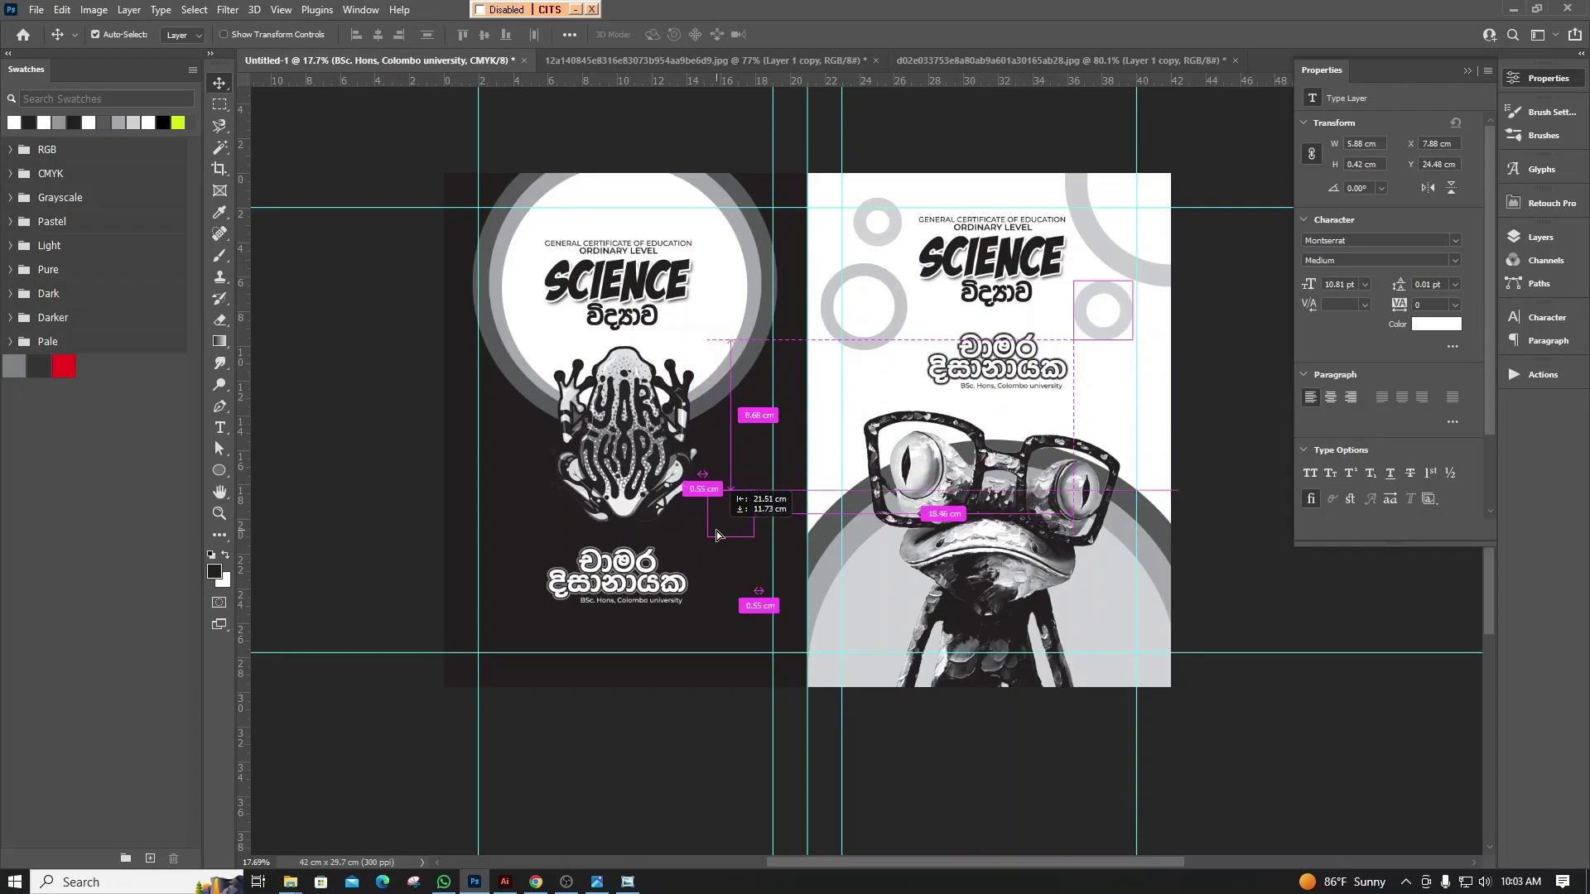
pyautogui.moveTo(700, 367); pyautogui.dragTo(934, 556)
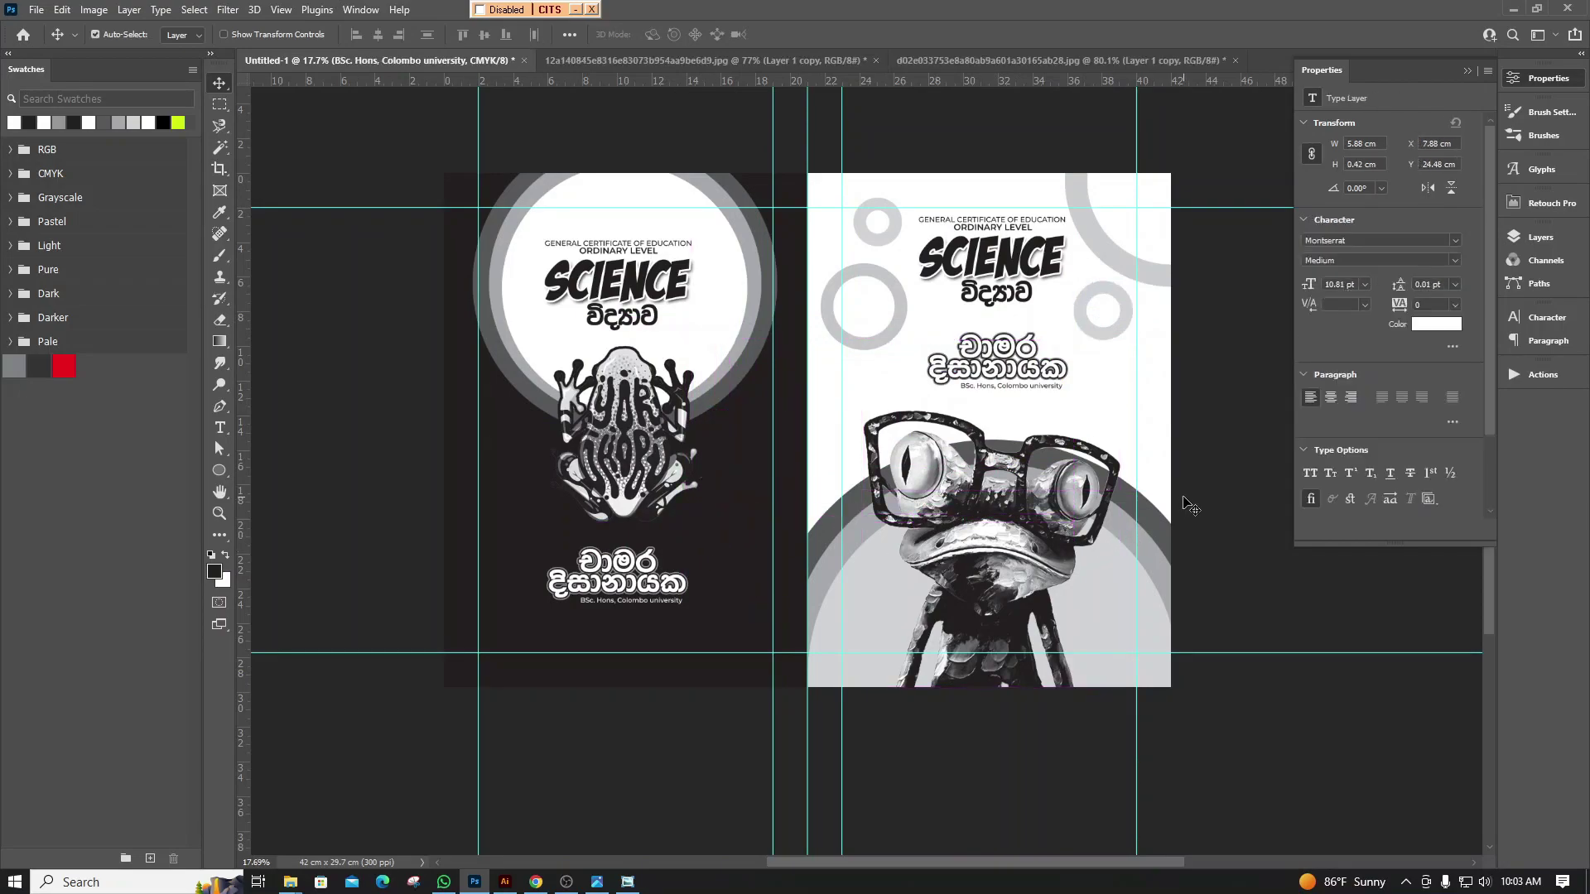
pyautogui.click(799, 462)
pyautogui.scroll(-3, 799, 462)
pyautogui.scroll(1, 927, 445)
pyautogui.scroll(1, 967, 474)
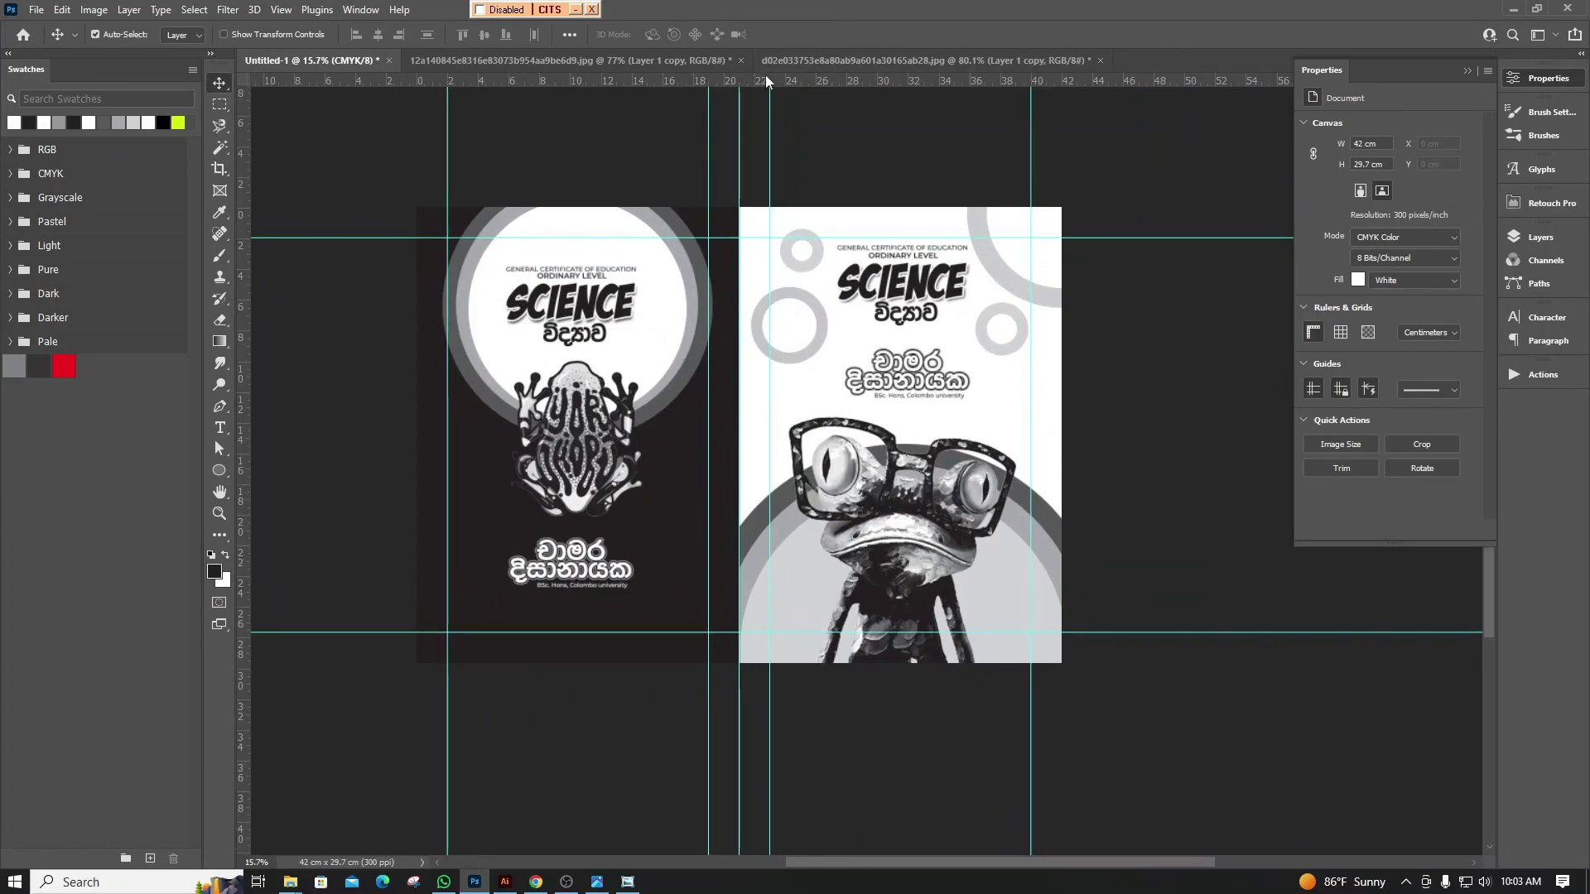
# Close the two source image documents, including the frog image, without saving
pyautogui.click(739, 61)
pyautogui.click(787, 340)
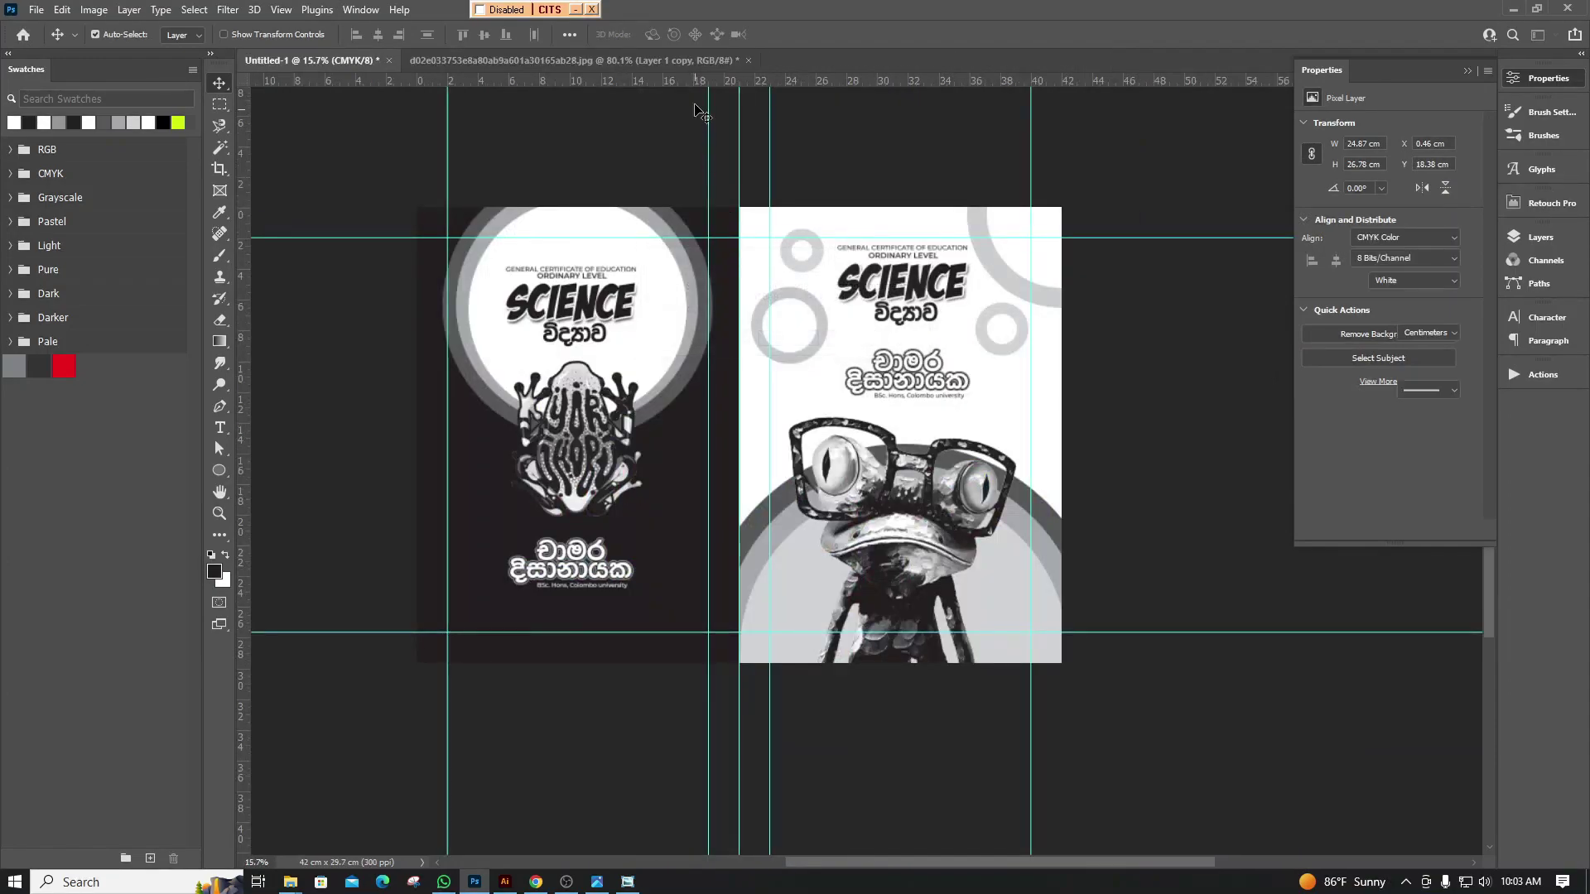
pyautogui.click(729, 62)
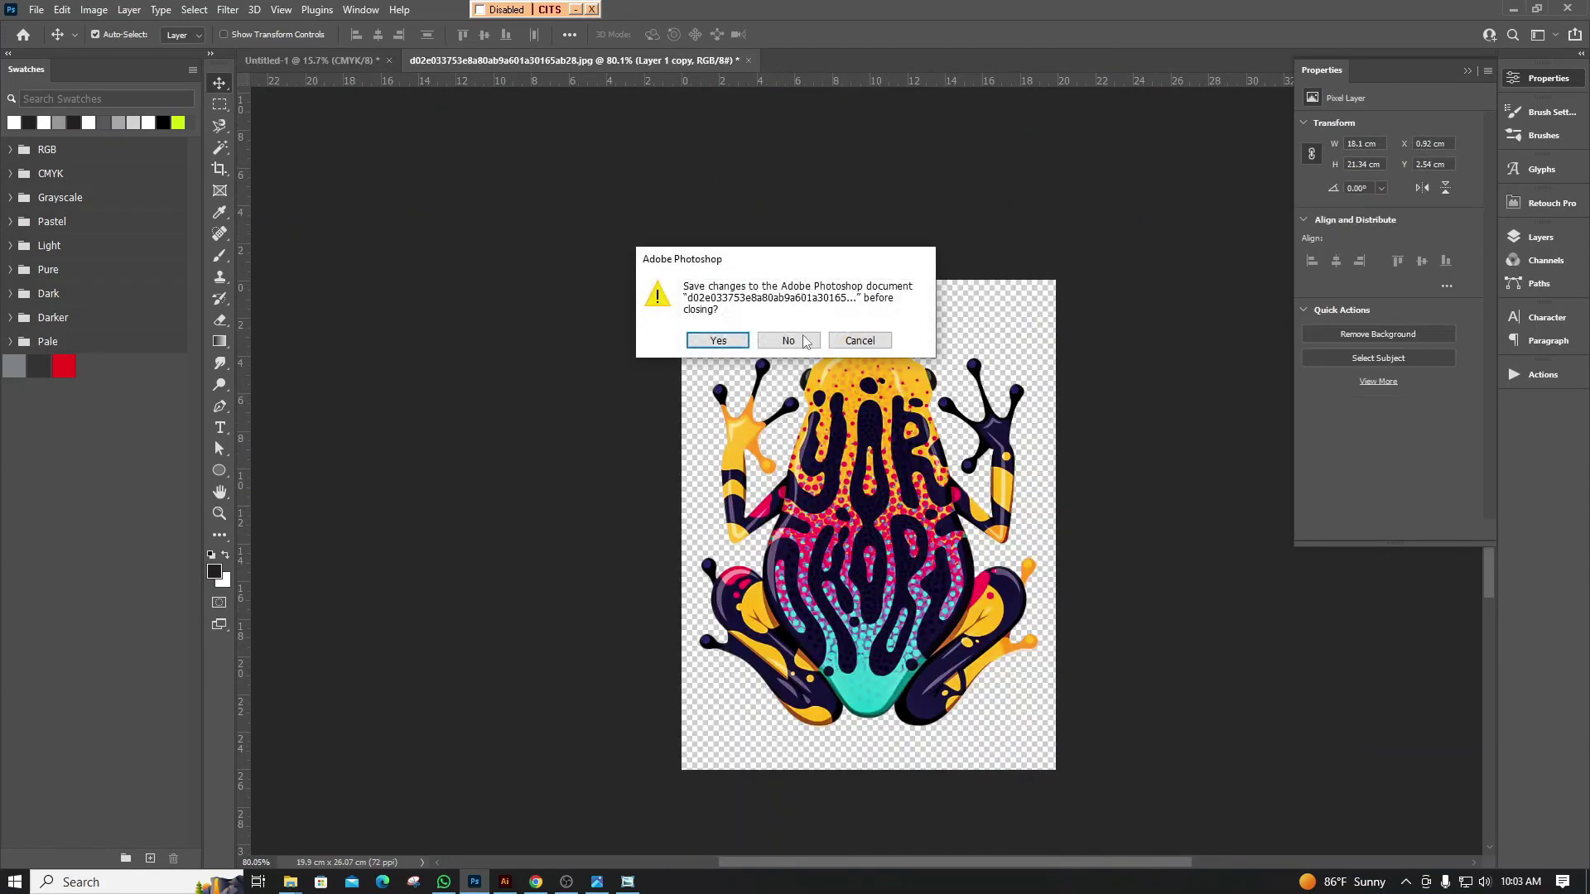
pyautogui.click(788, 339)
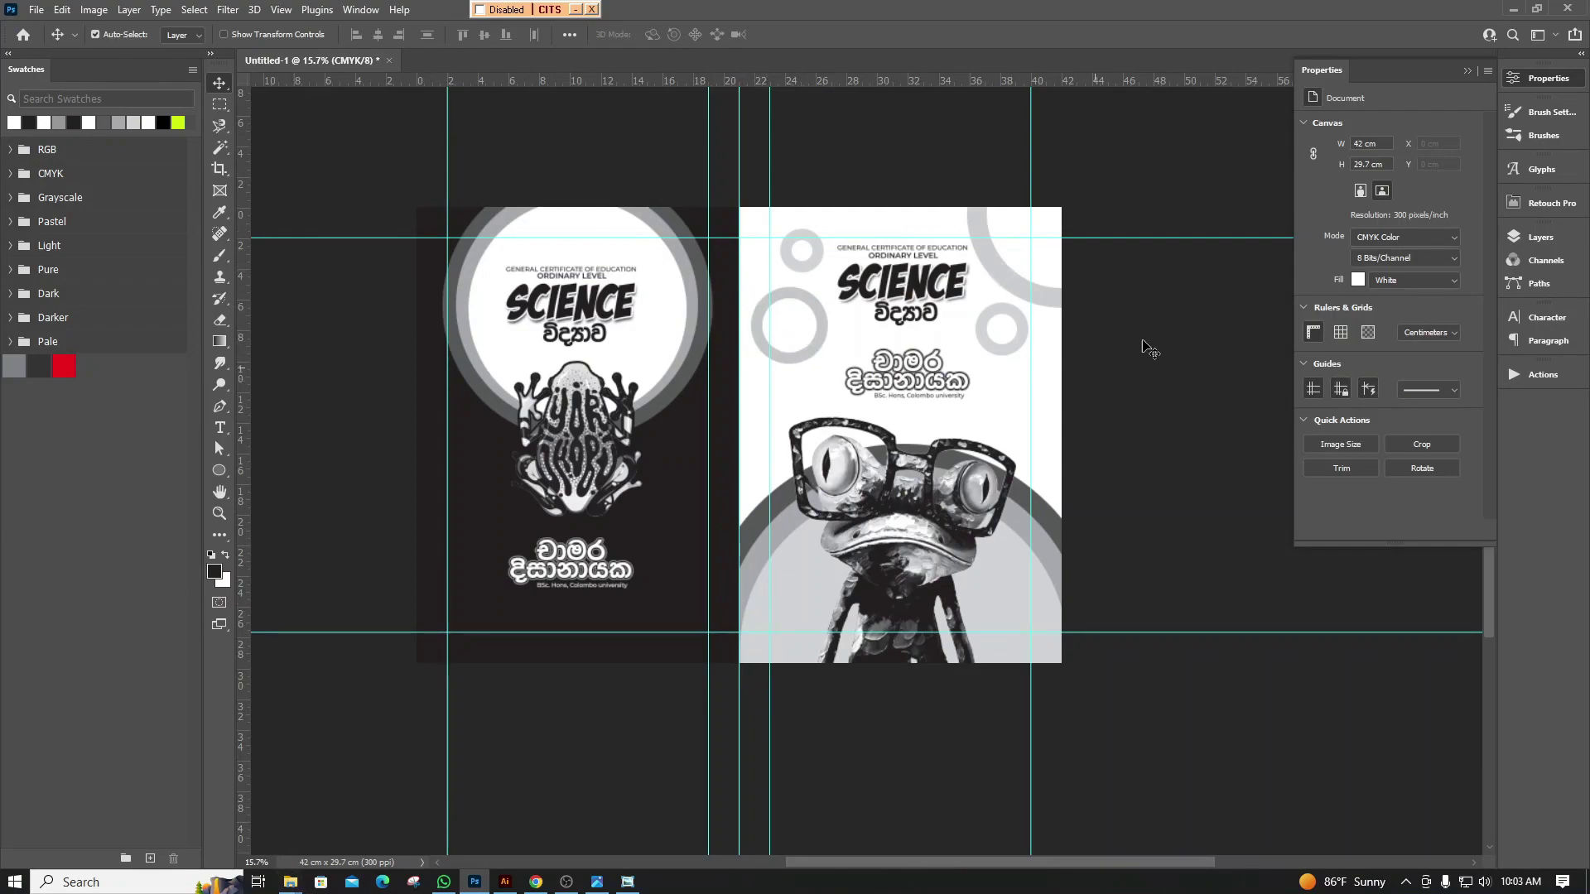
# Toggle the Black channel's visibility in the Channels panel, then return to Layers
pyautogui.click(1539, 237)
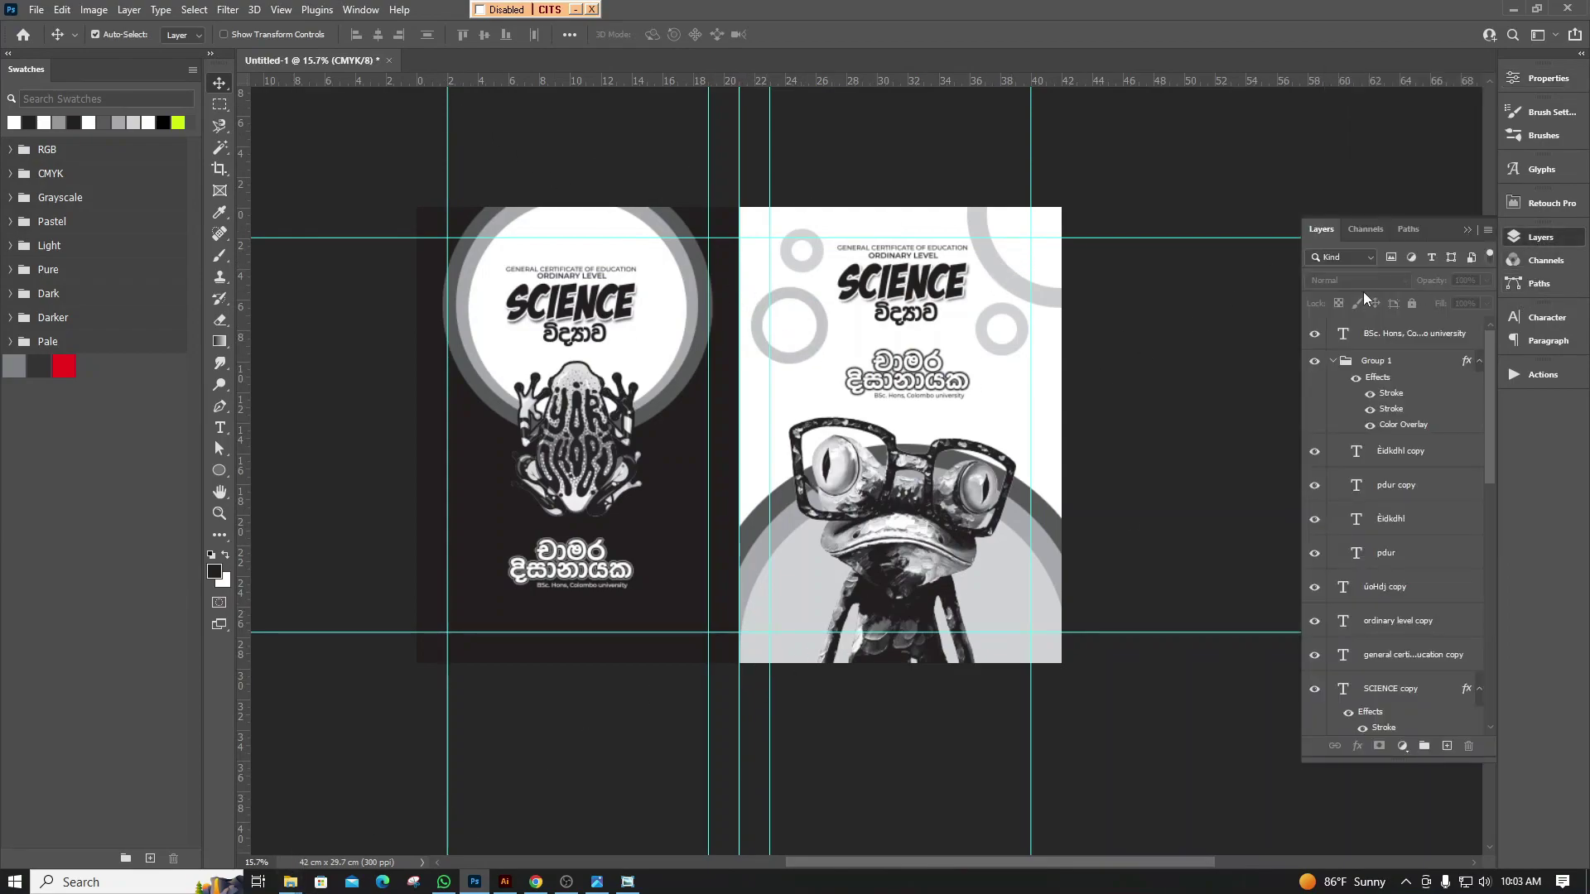
pyautogui.click(1363, 229)
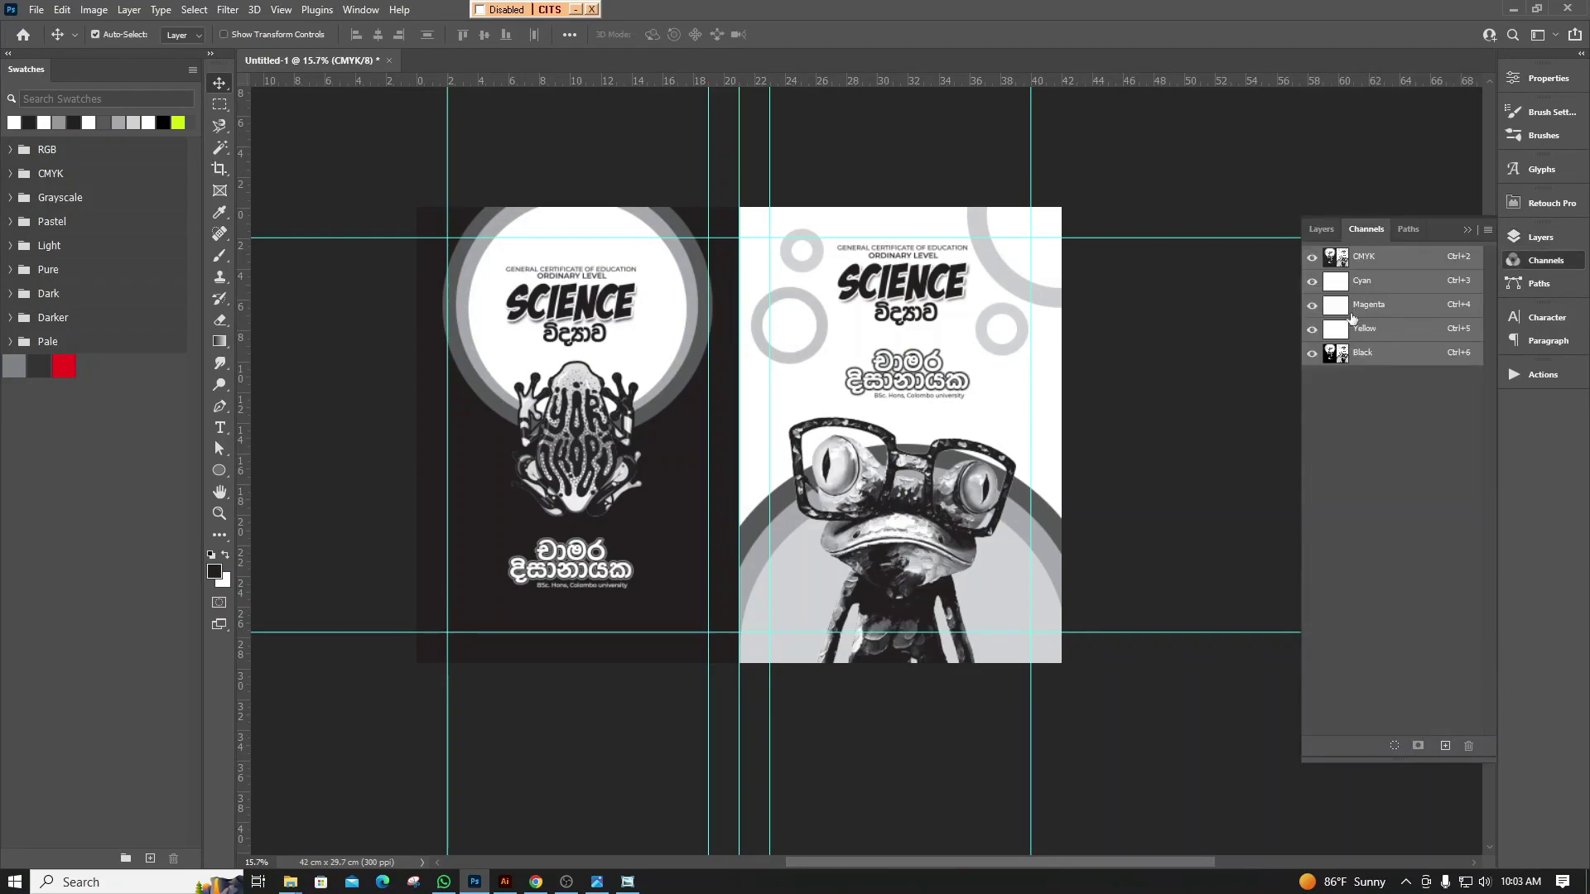
pyautogui.click(1312, 353)
pyautogui.click(1320, 229)
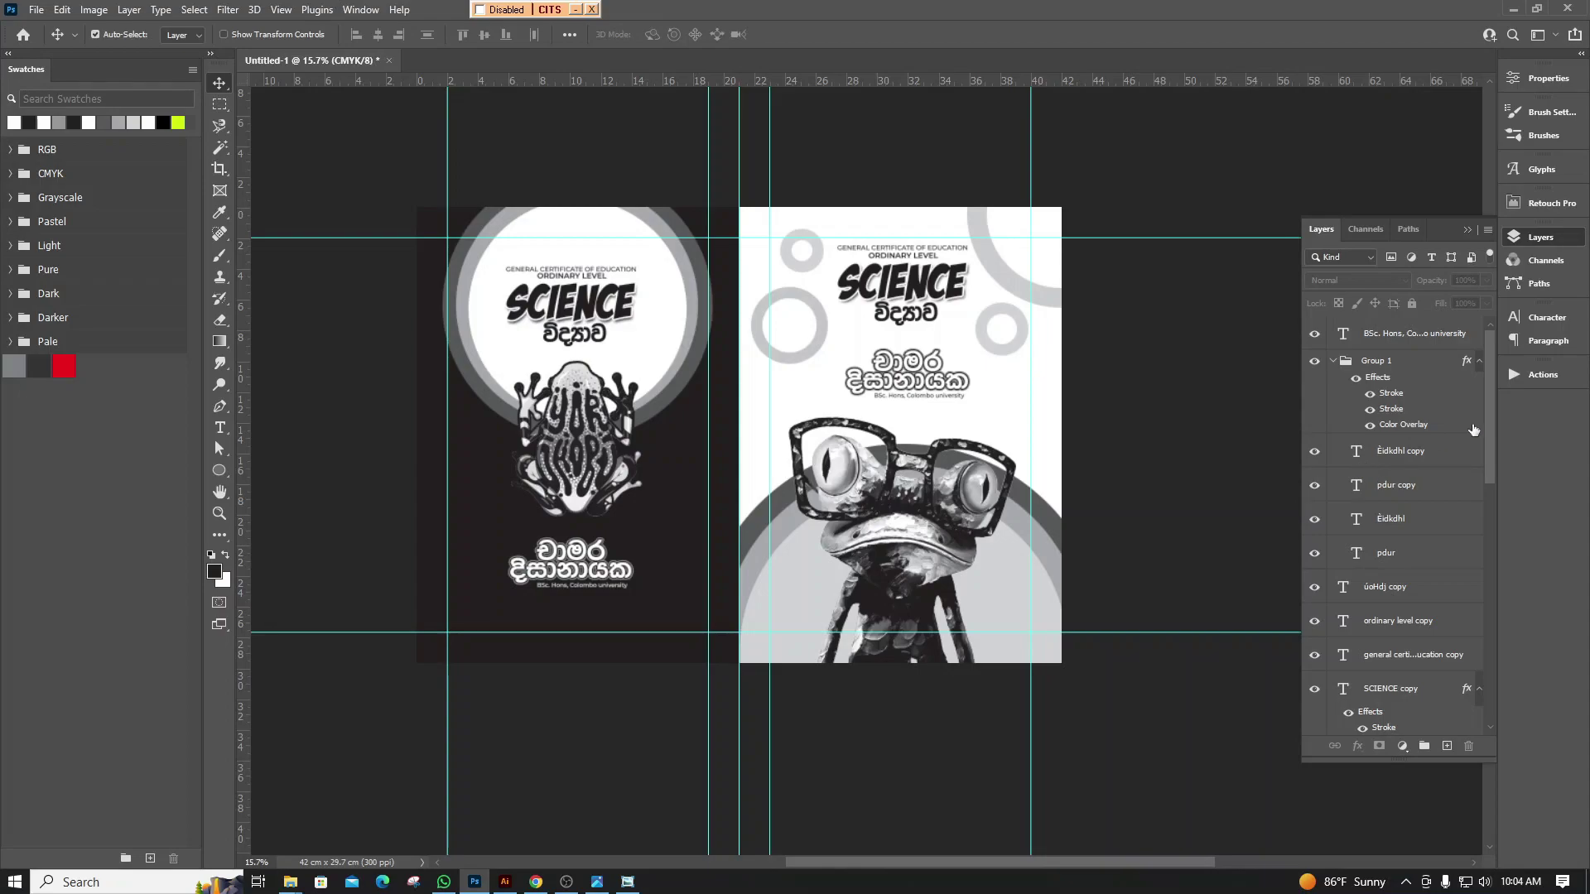
# Select the science cover's top layer and bring up the fill or adjustment layer list
pyautogui.click(1468, 336)
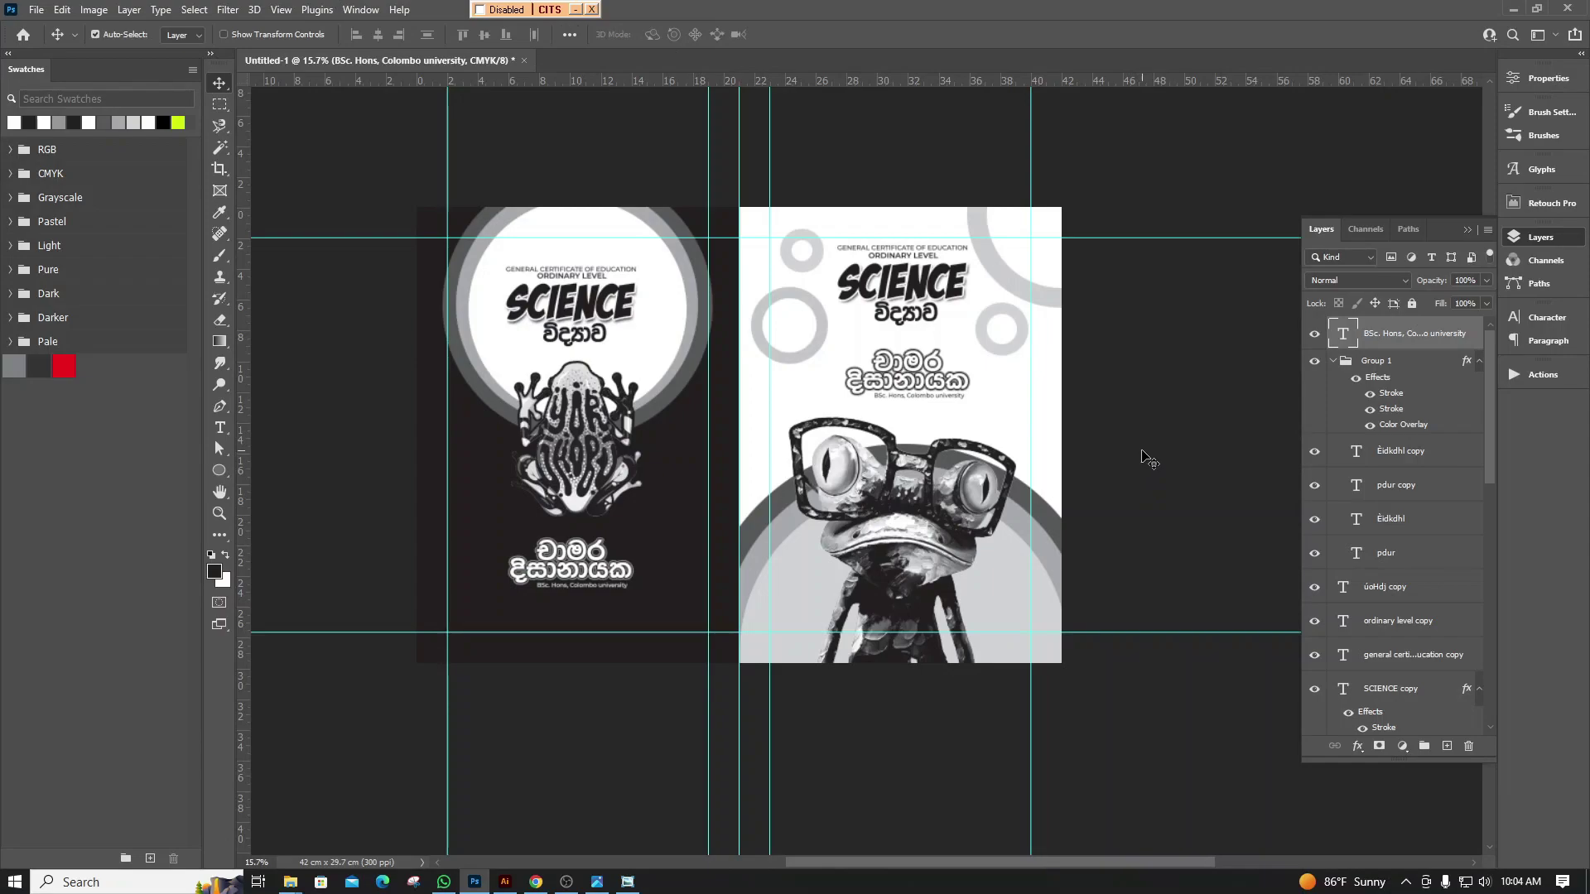
pyautogui.click(1400, 746)
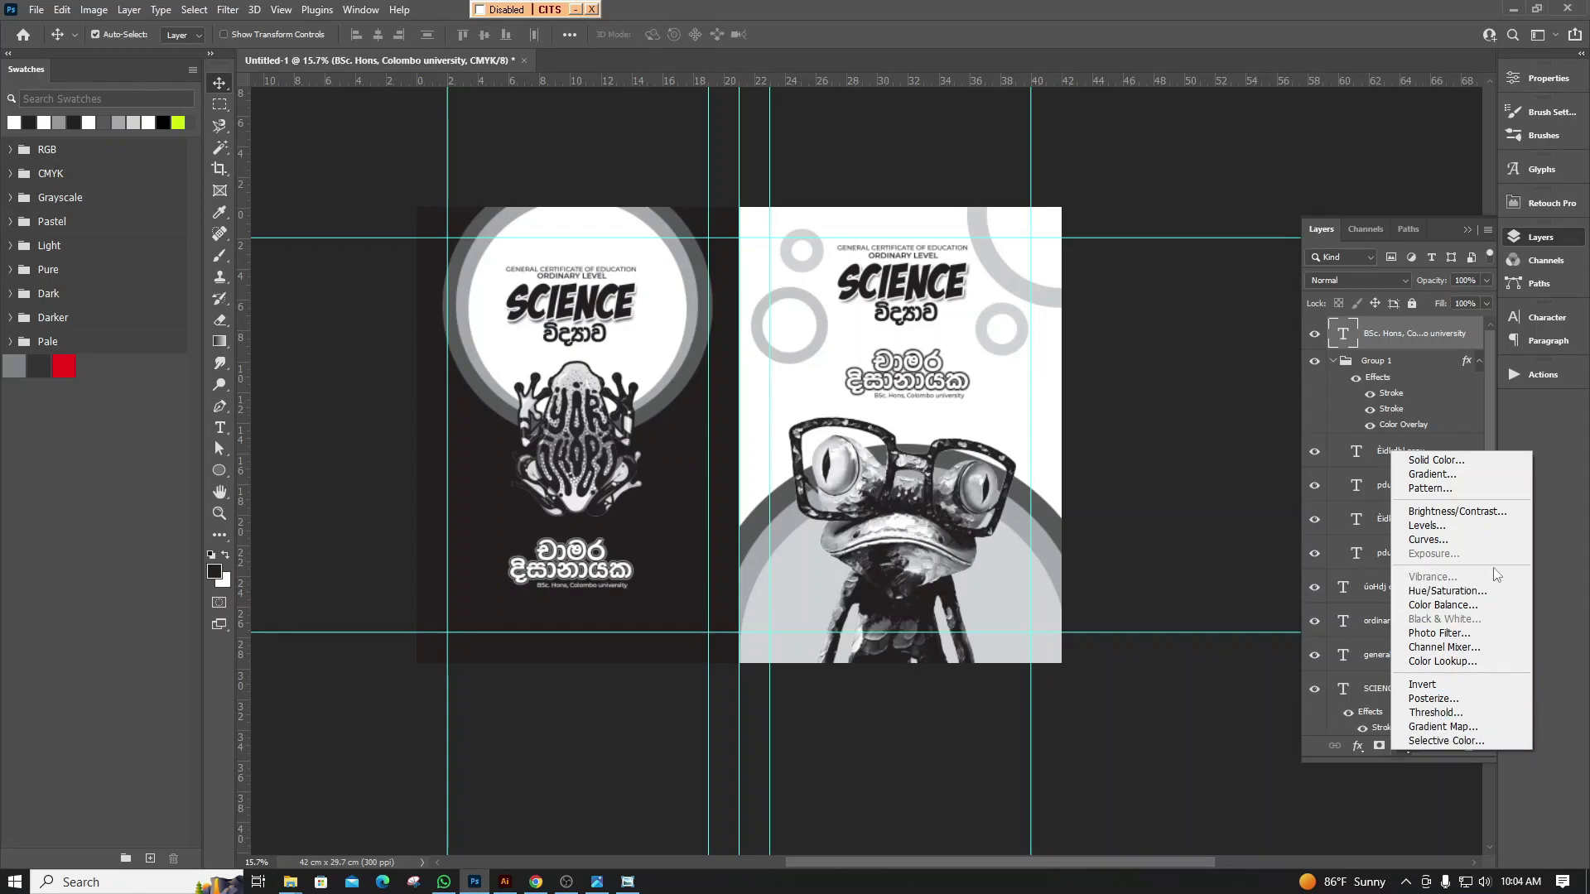
# Add a colorized Hue/Saturation layer at Saturation 100 with an initial blue hue
pyautogui.click(1477, 591)
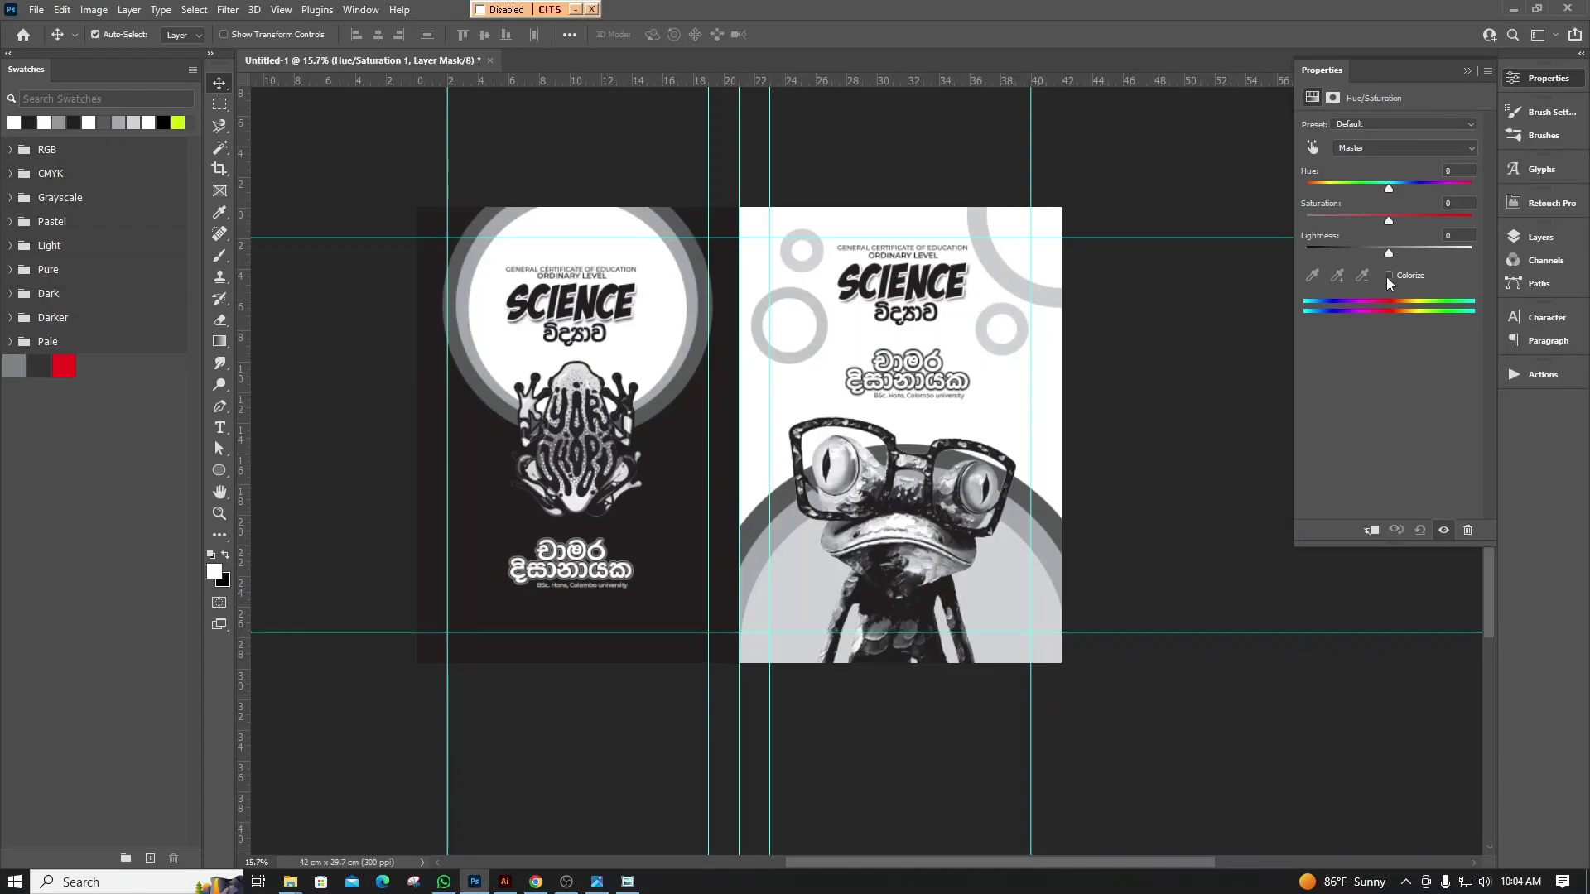
pyautogui.click(1388, 277)
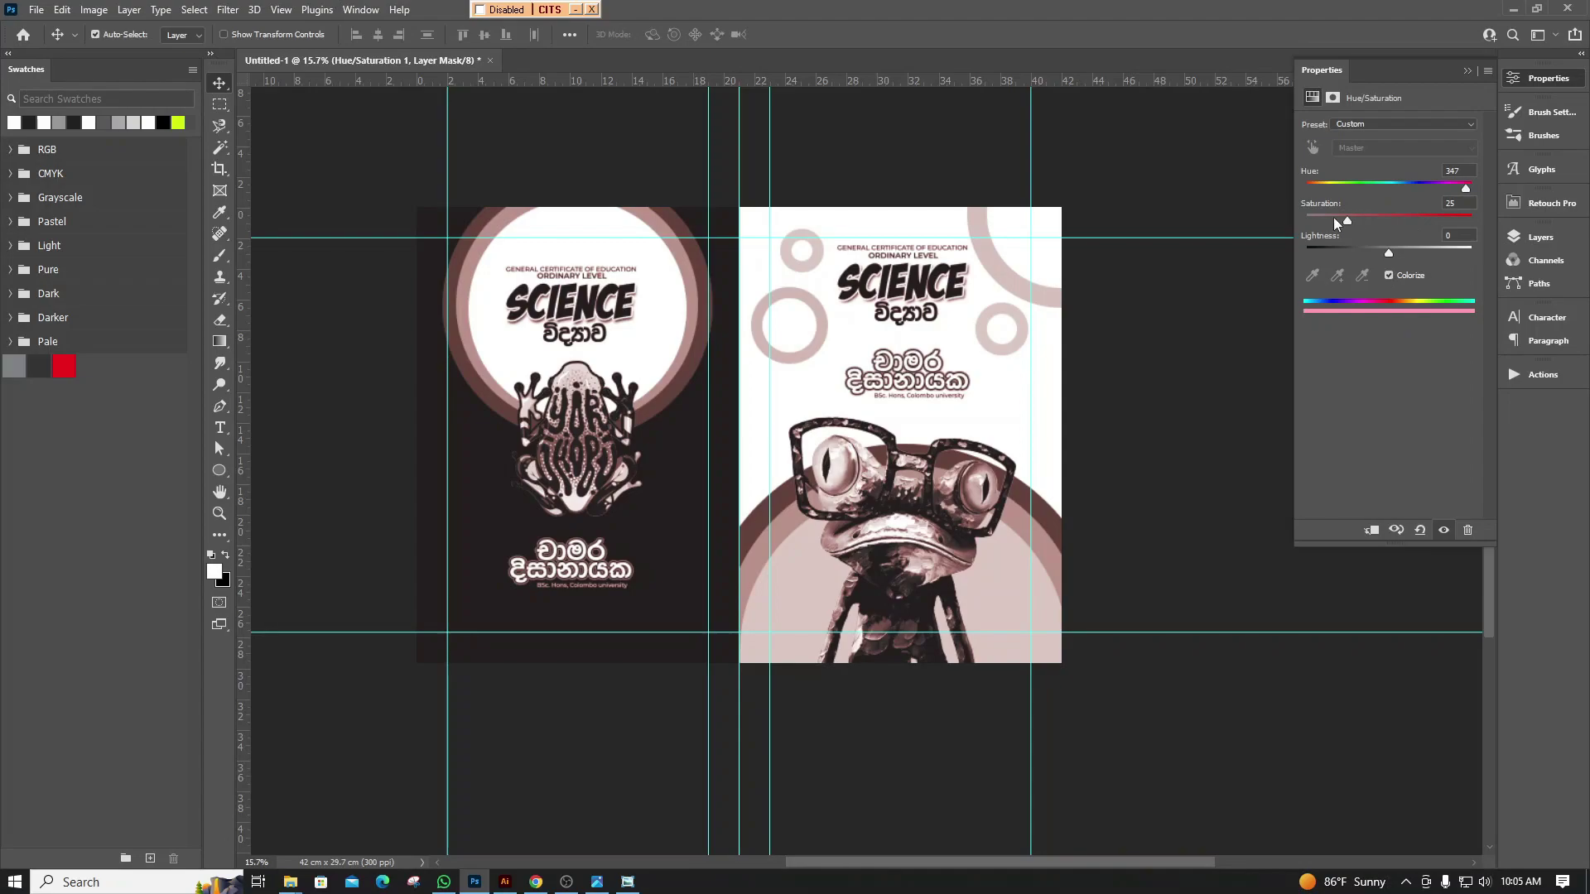
pyautogui.moveTo(1350, 221)
pyautogui.mouseDown()
pyautogui.moveTo(1403, 221)
pyautogui.moveTo(1389, 221)
pyautogui.mouseUp()
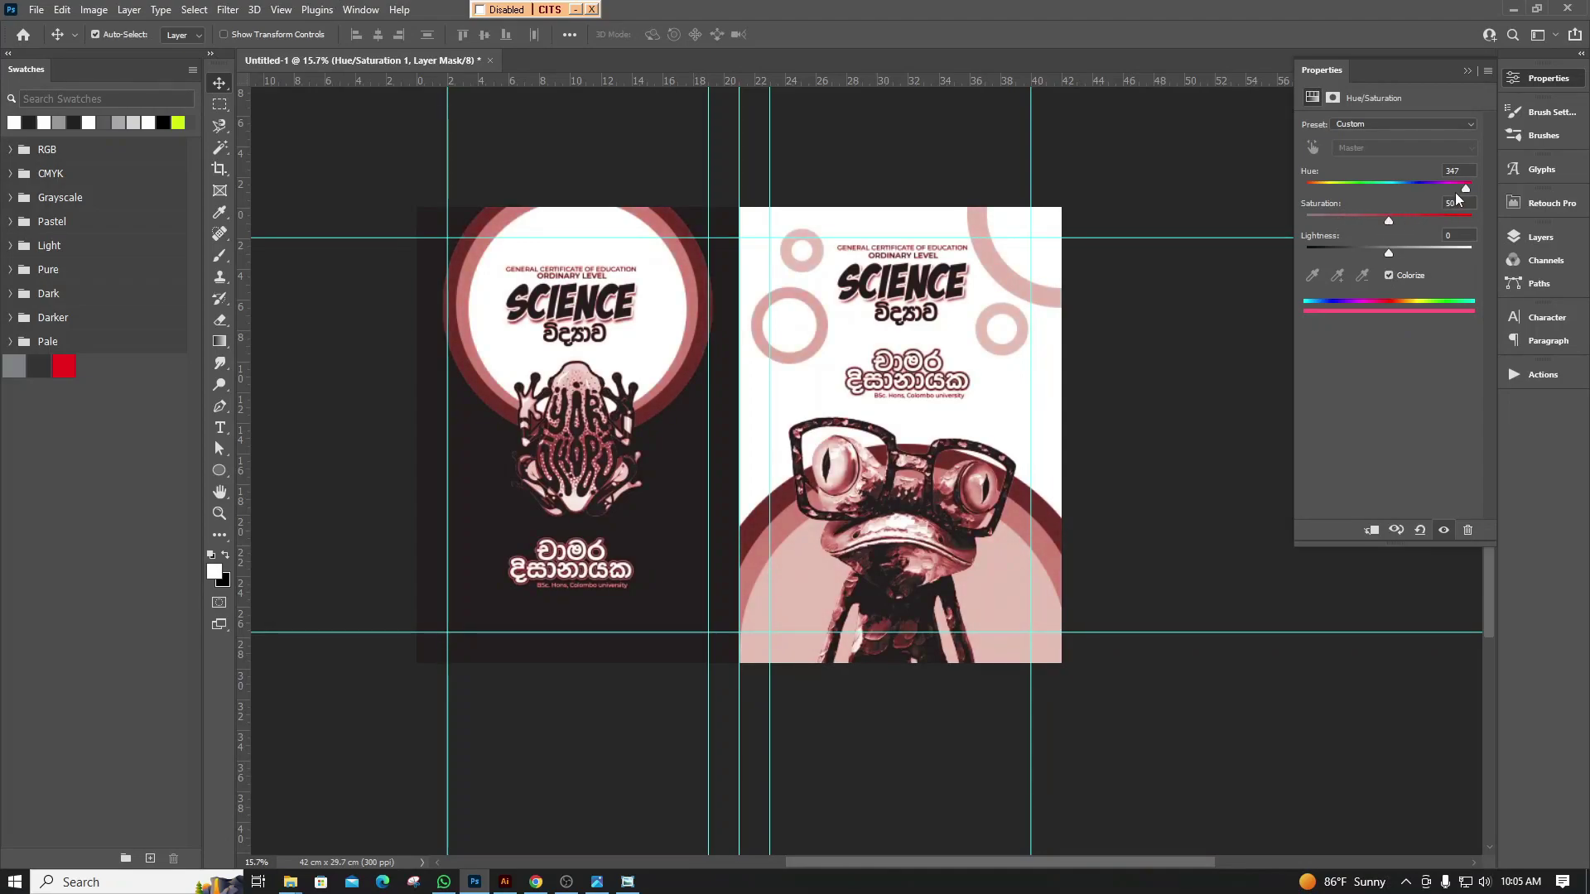
pyautogui.moveTo(1452, 190)
pyautogui.mouseDown()
pyautogui.moveTo(1395, 191)
pyautogui.moveTo(1408, 191)
pyautogui.mouseUp()
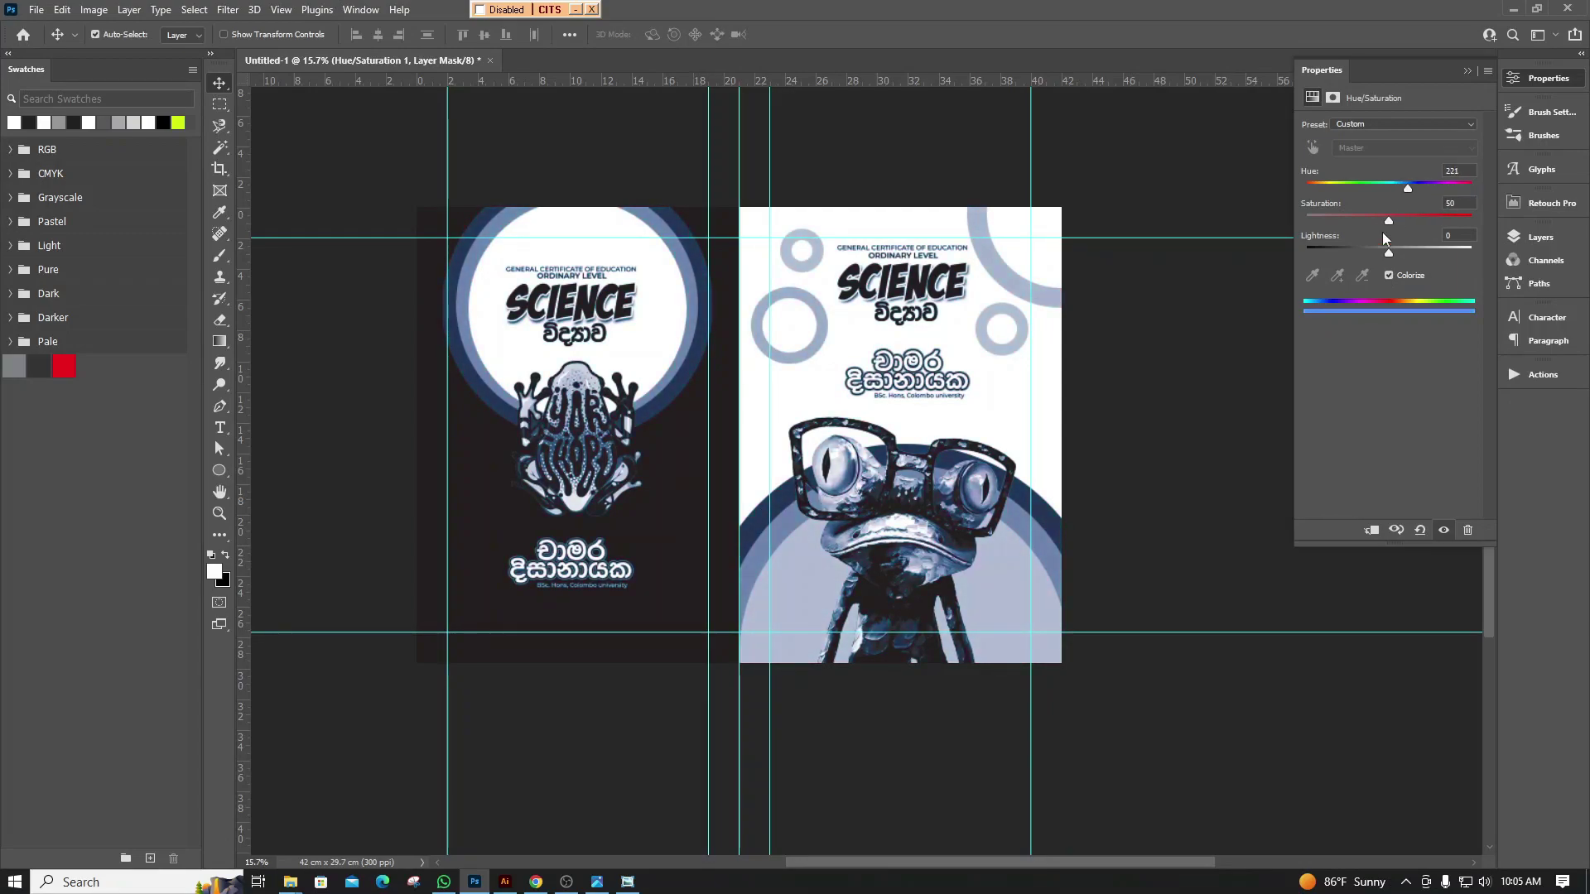
pyautogui.moveTo(1388, 251); pyautogui.dragTo(1413, 250)
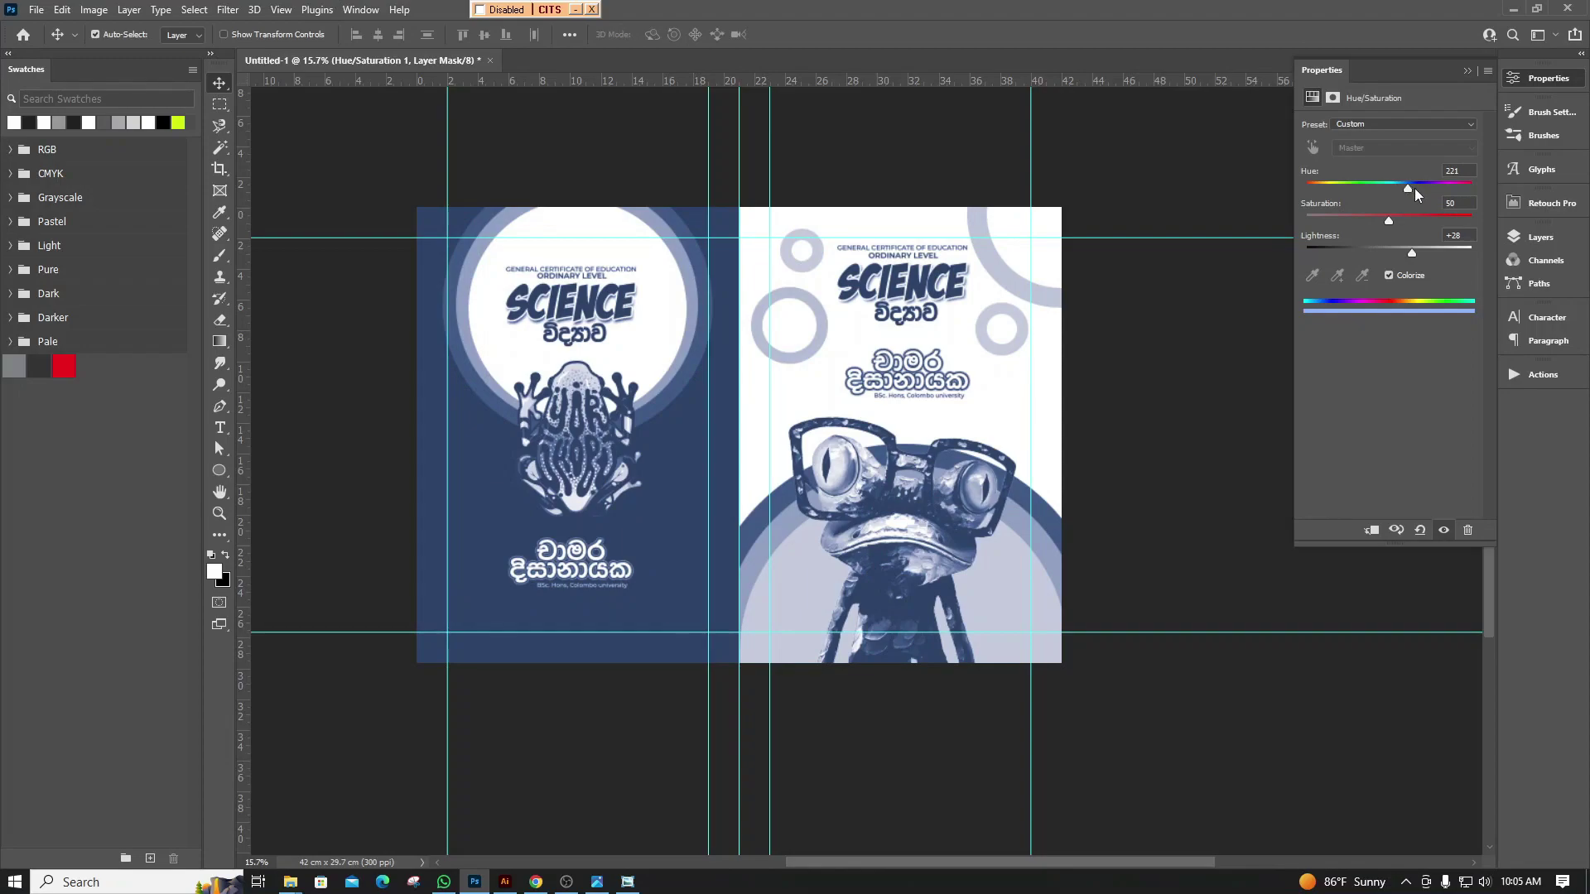
# Fine-tune the tint to Hue about 234 and Lightness about +39
pyautogui.moveTo(1415, 190); pyautogui.dragTo(1500, 222)
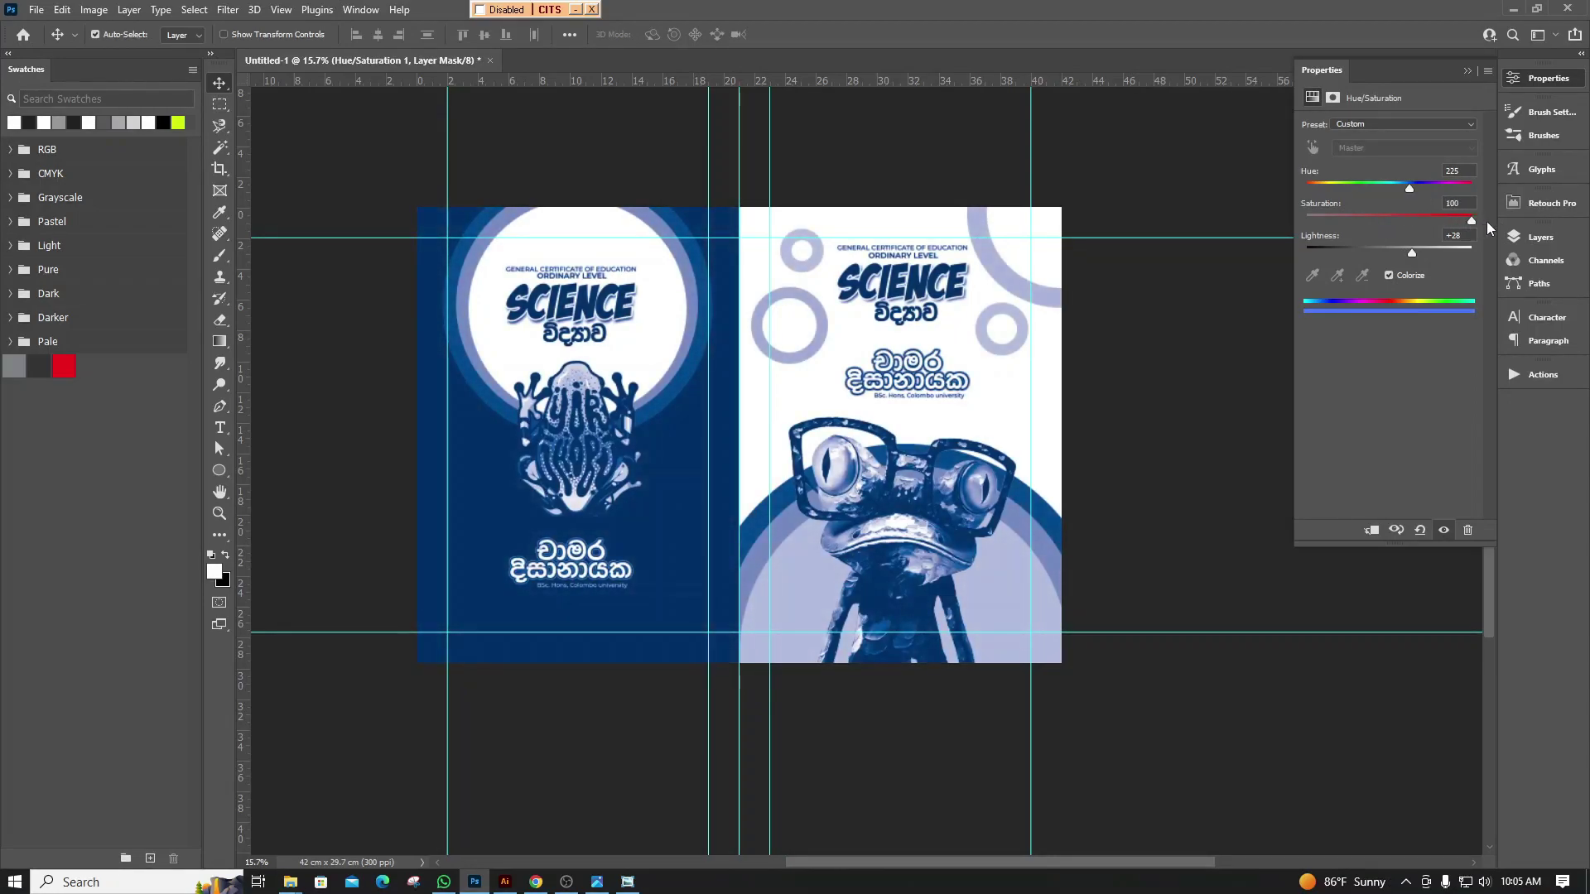
pyautogui.click(1415, 185)
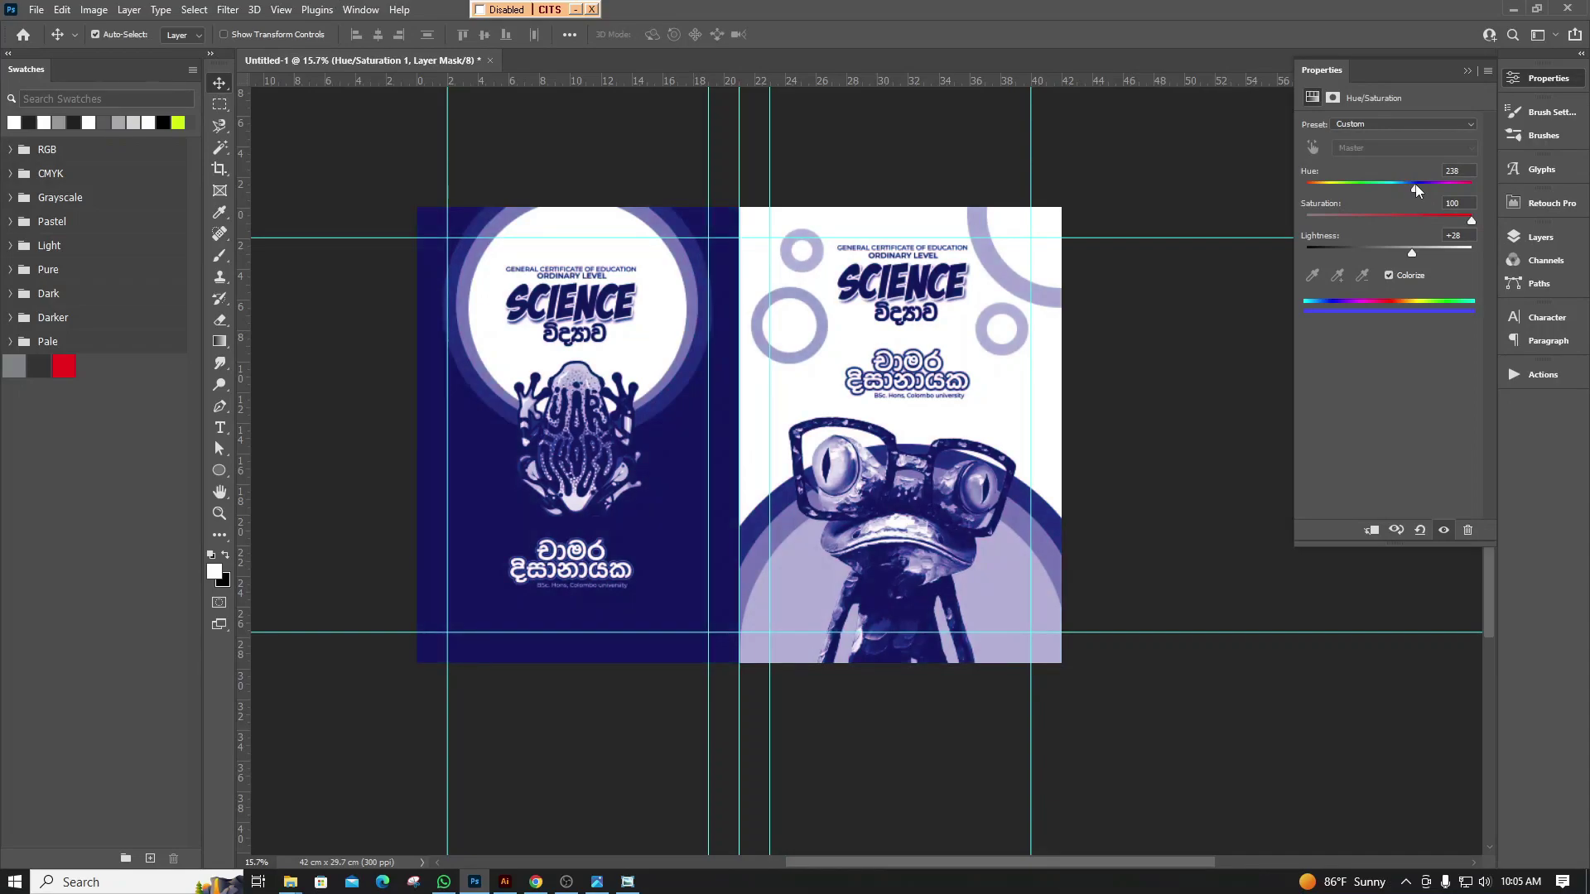
pyautogui.moveTo(1415, 184)
pyautogui.mouseDown()
pyautogui.moveTo(1357, 184)
pyautogui.moveTo(1409, 194)
pyautogui.mouseUp()
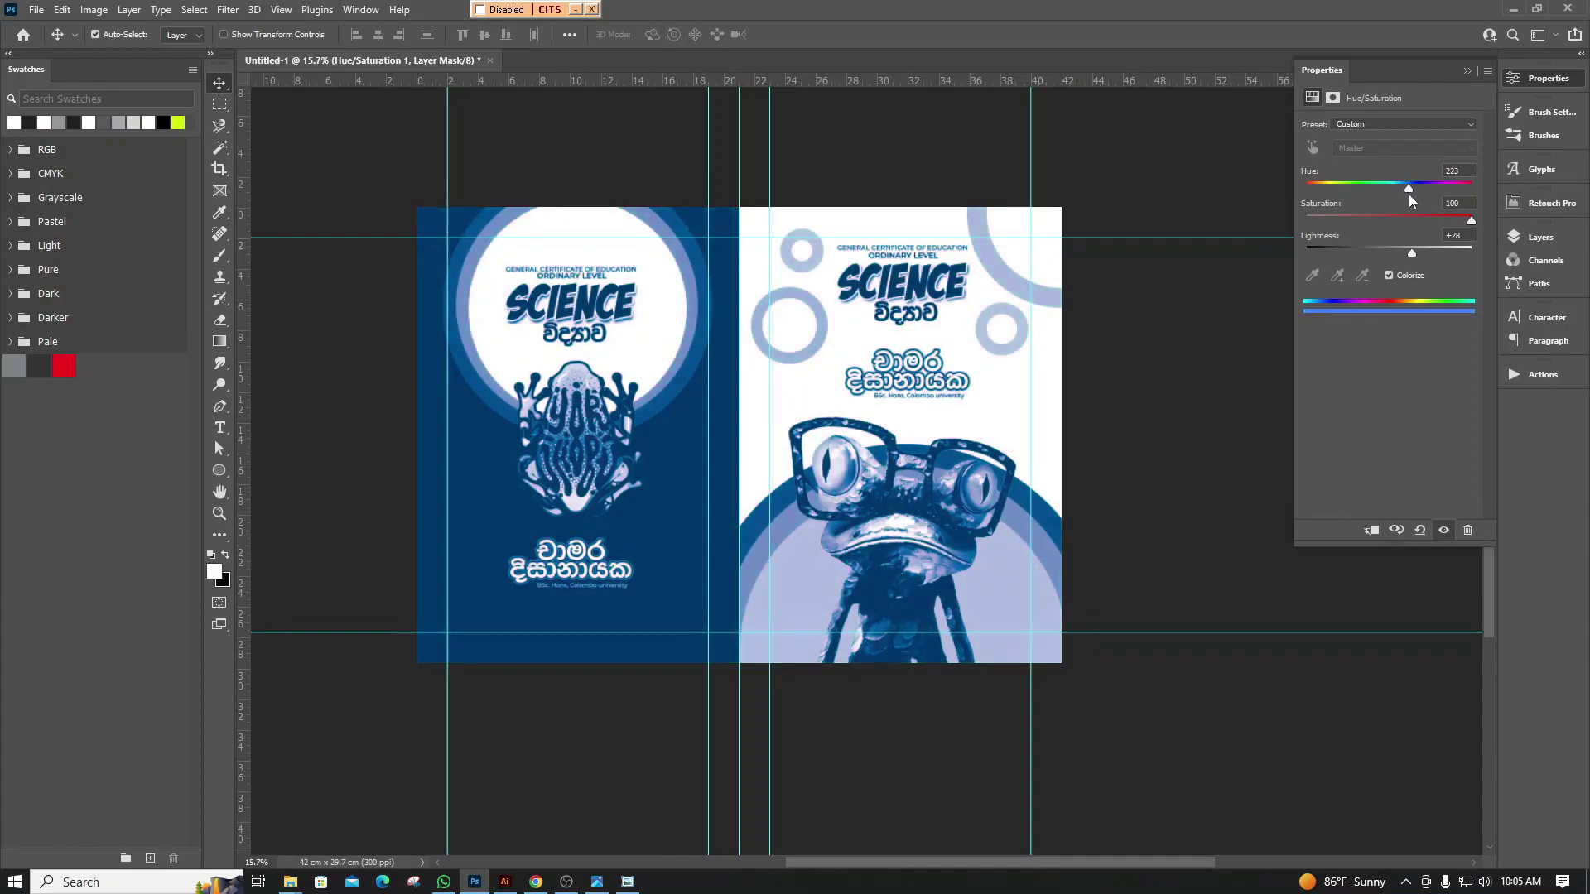
pyautogui.moveTo(1408, 194); pyautogui.dragTo(1435, 205)
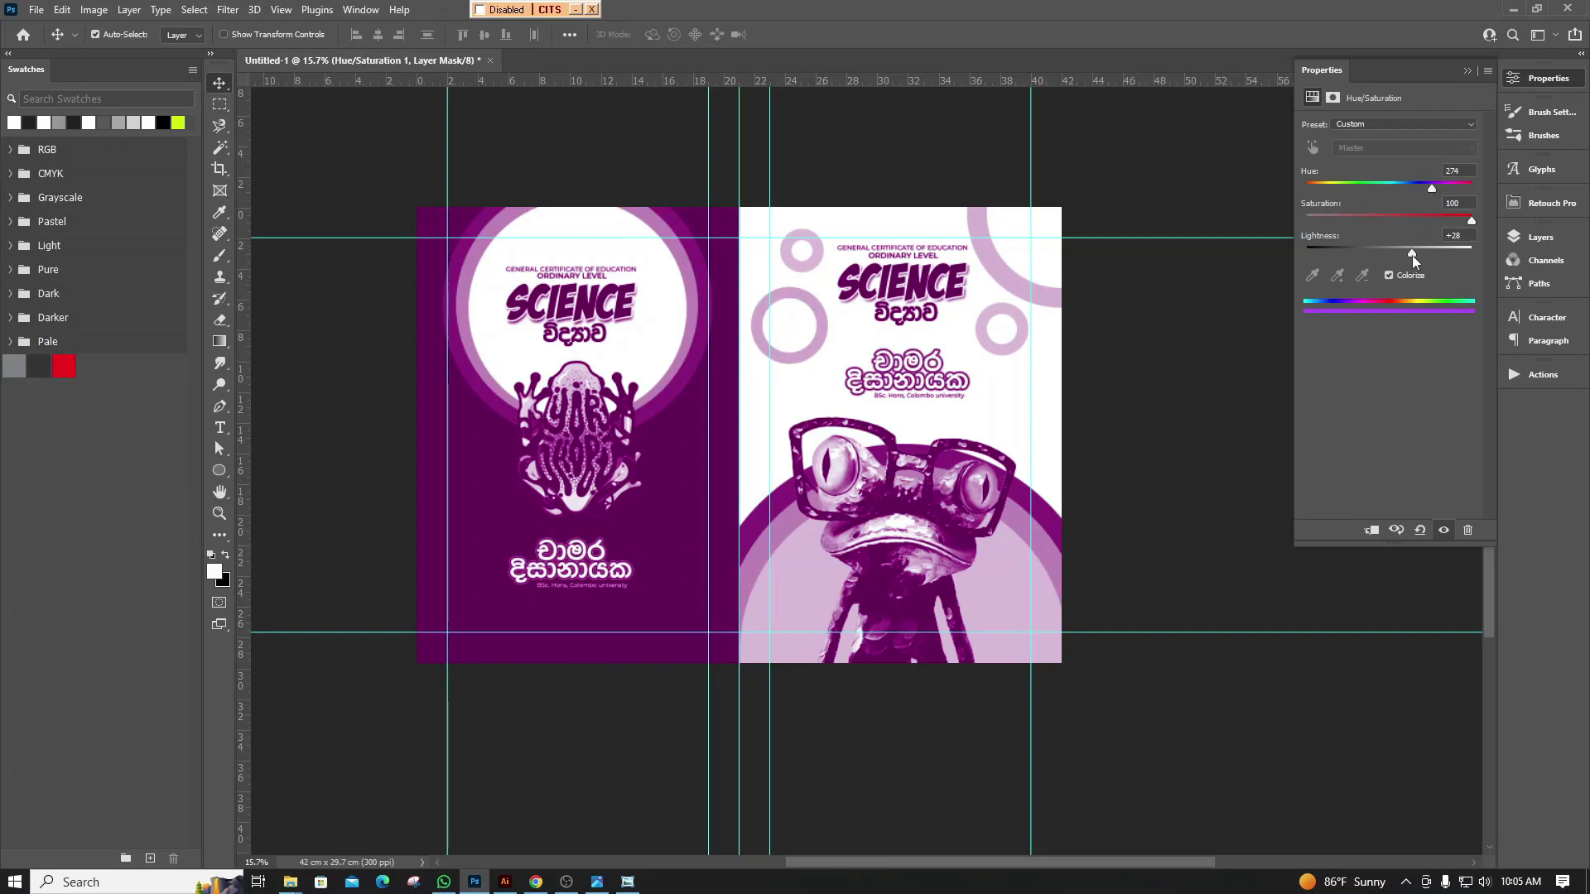
pyautogui.moveTo(1413, 255); pyautogui.dragTo(1417, 255)
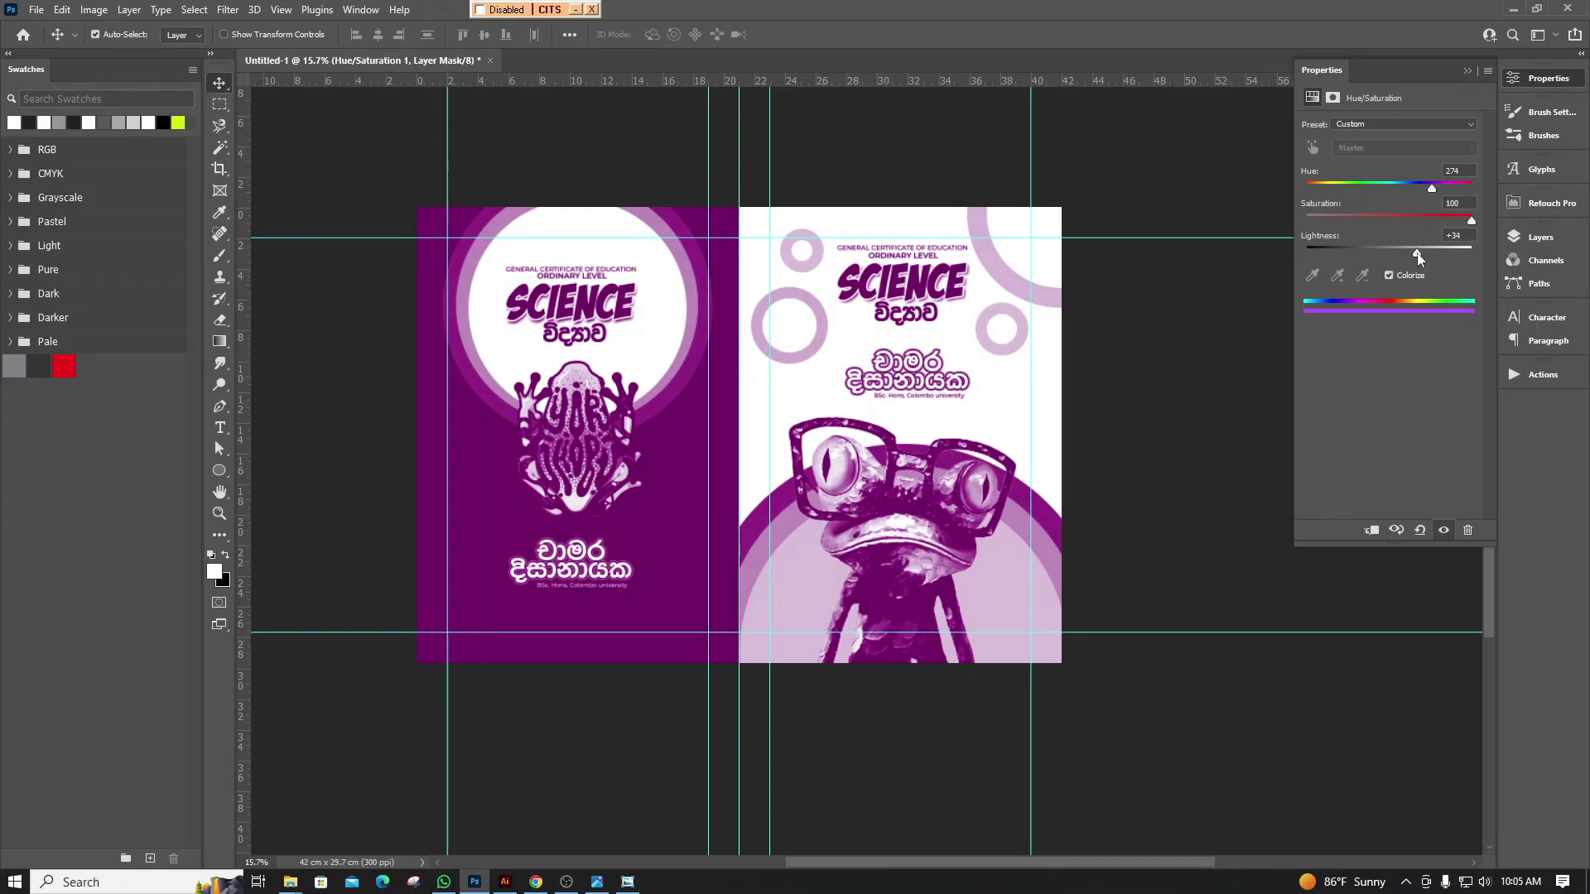
pyautogui.moveTo(1433, 187); pyautogui.dragTo(1458, 187)
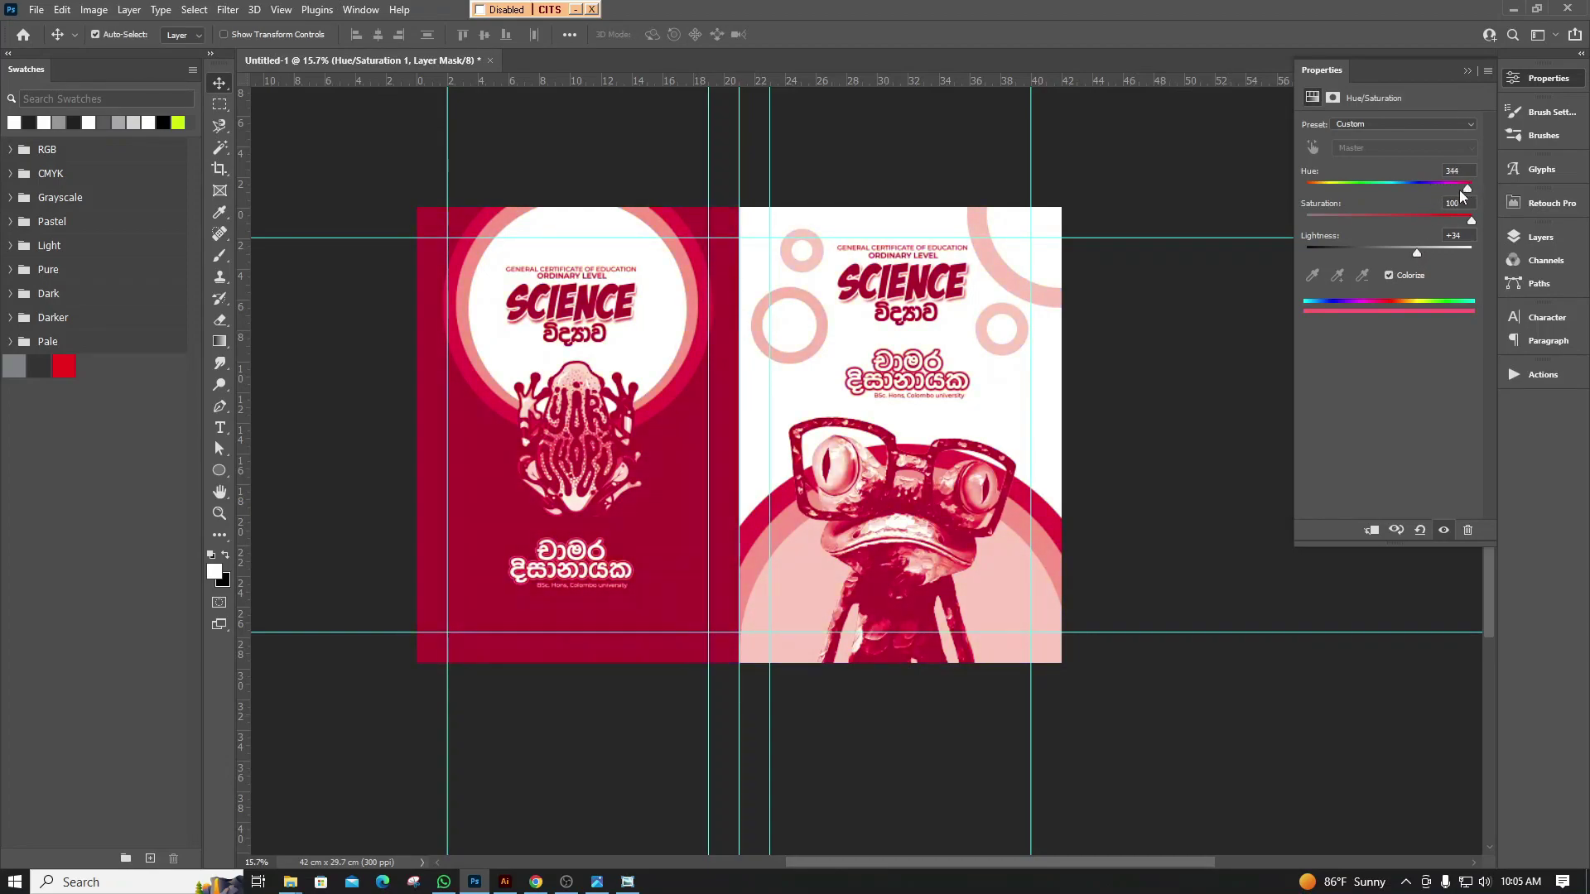
pyautogui.moveTo(1443, 194)
pyautogui.mouseDown()
pyautogui.moveTo(1376, 213)
pyautogui.moveTo(1414, 207)
pyautogui.mouseUp()
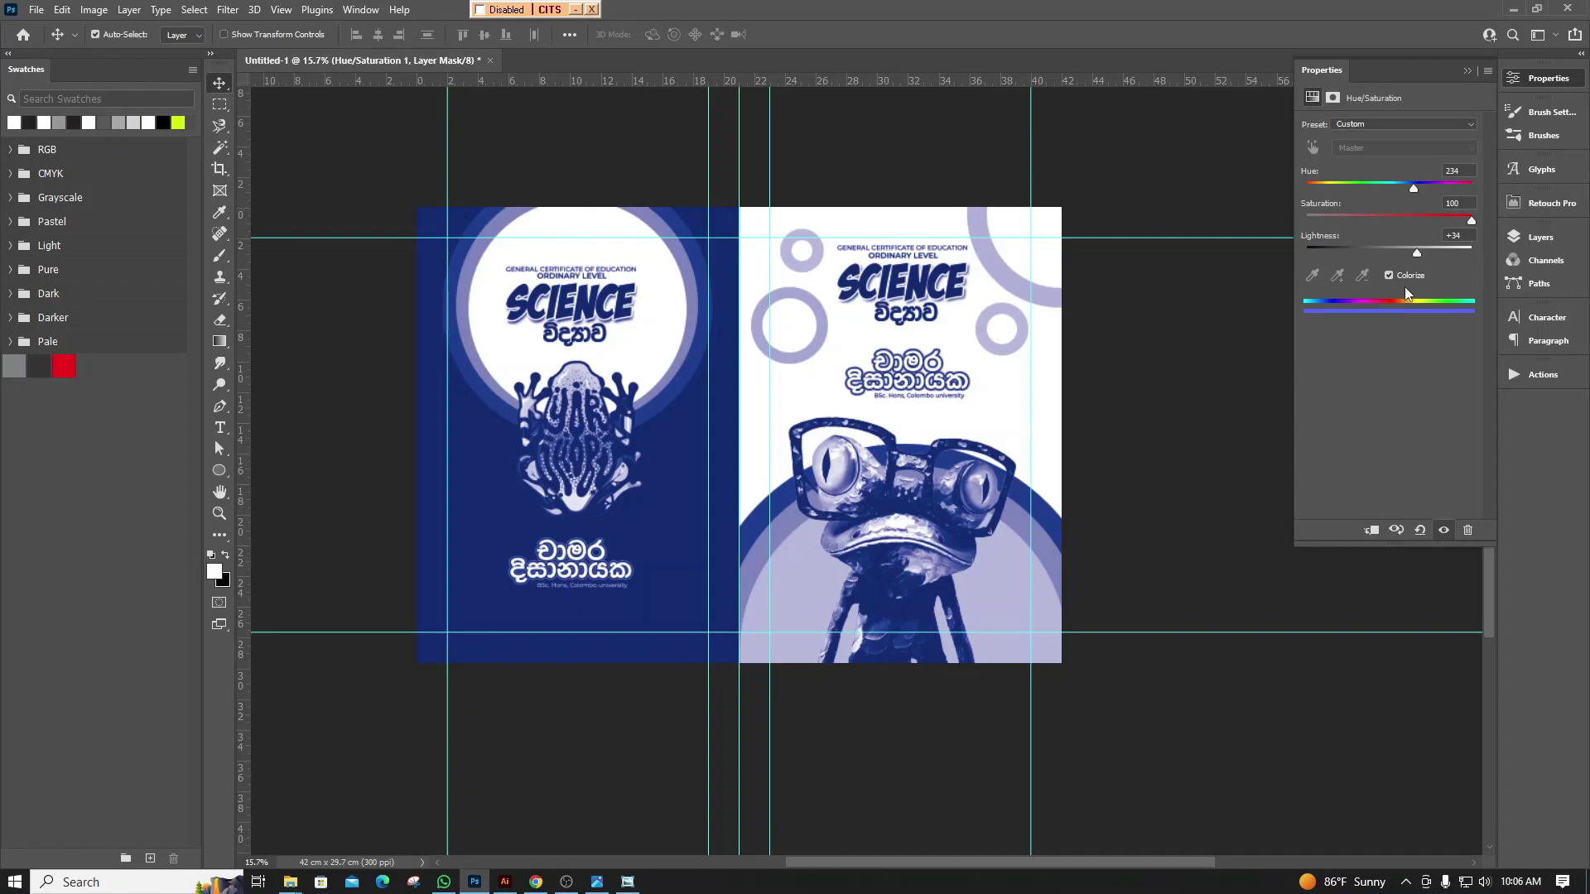
pyautogui.moveTo(1417, 255); pyautogui.dragTo(1421, 255)
pyautogui.click(1529, 239)
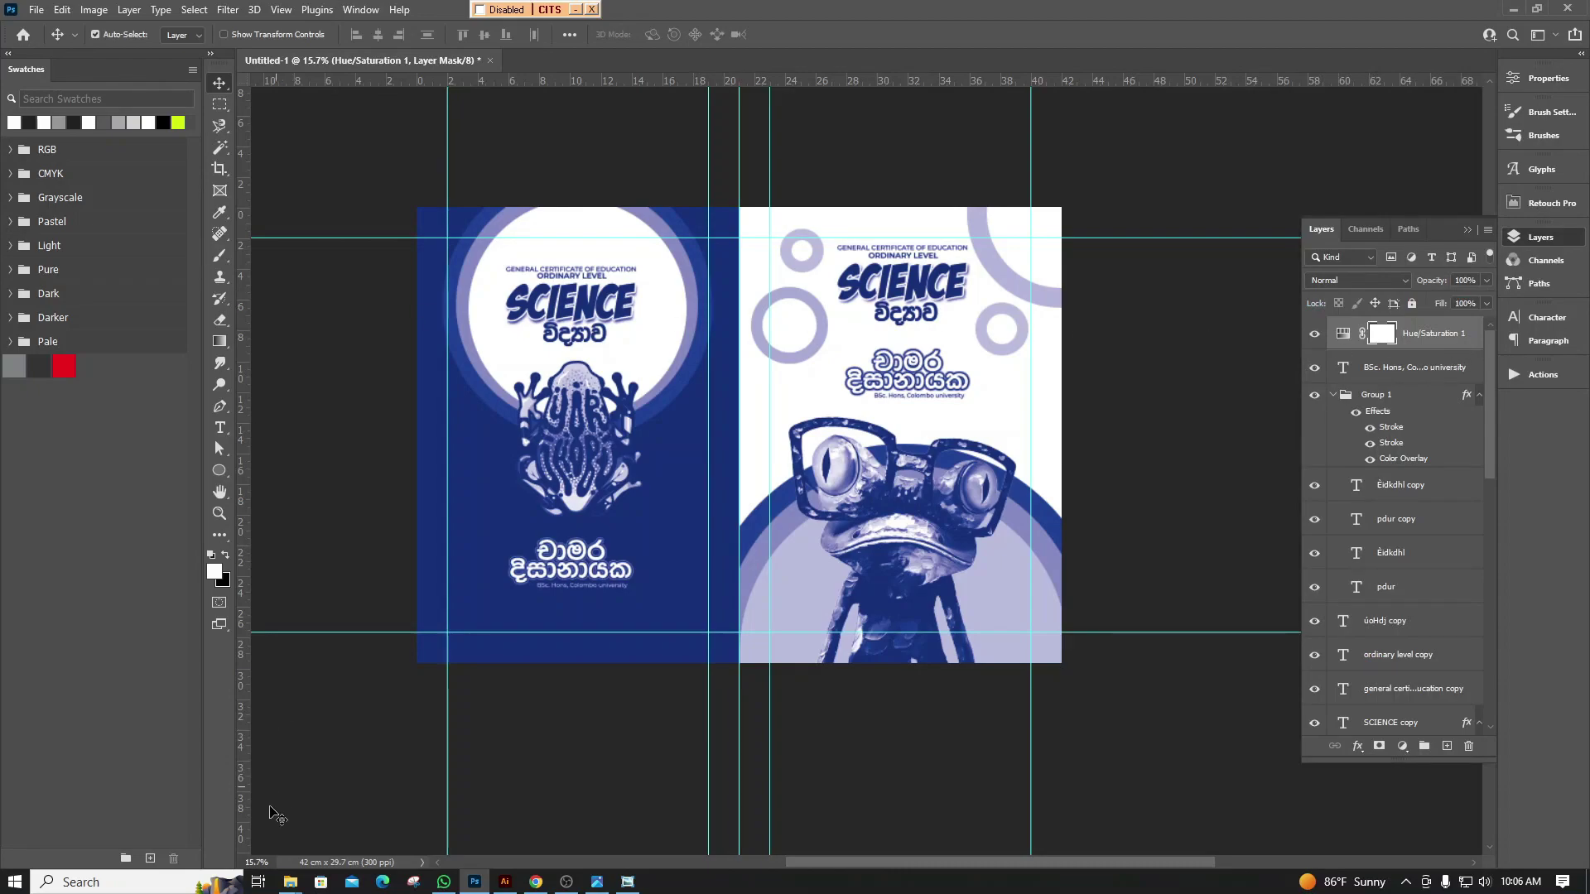
# Open 3.psd from F:\Photoshop Mockups\$$ Premium Mokups $$\Photorealistic Magazine MockUp
pyautogui.moveTo(290, 882)
pyautogui.click(365, 819)
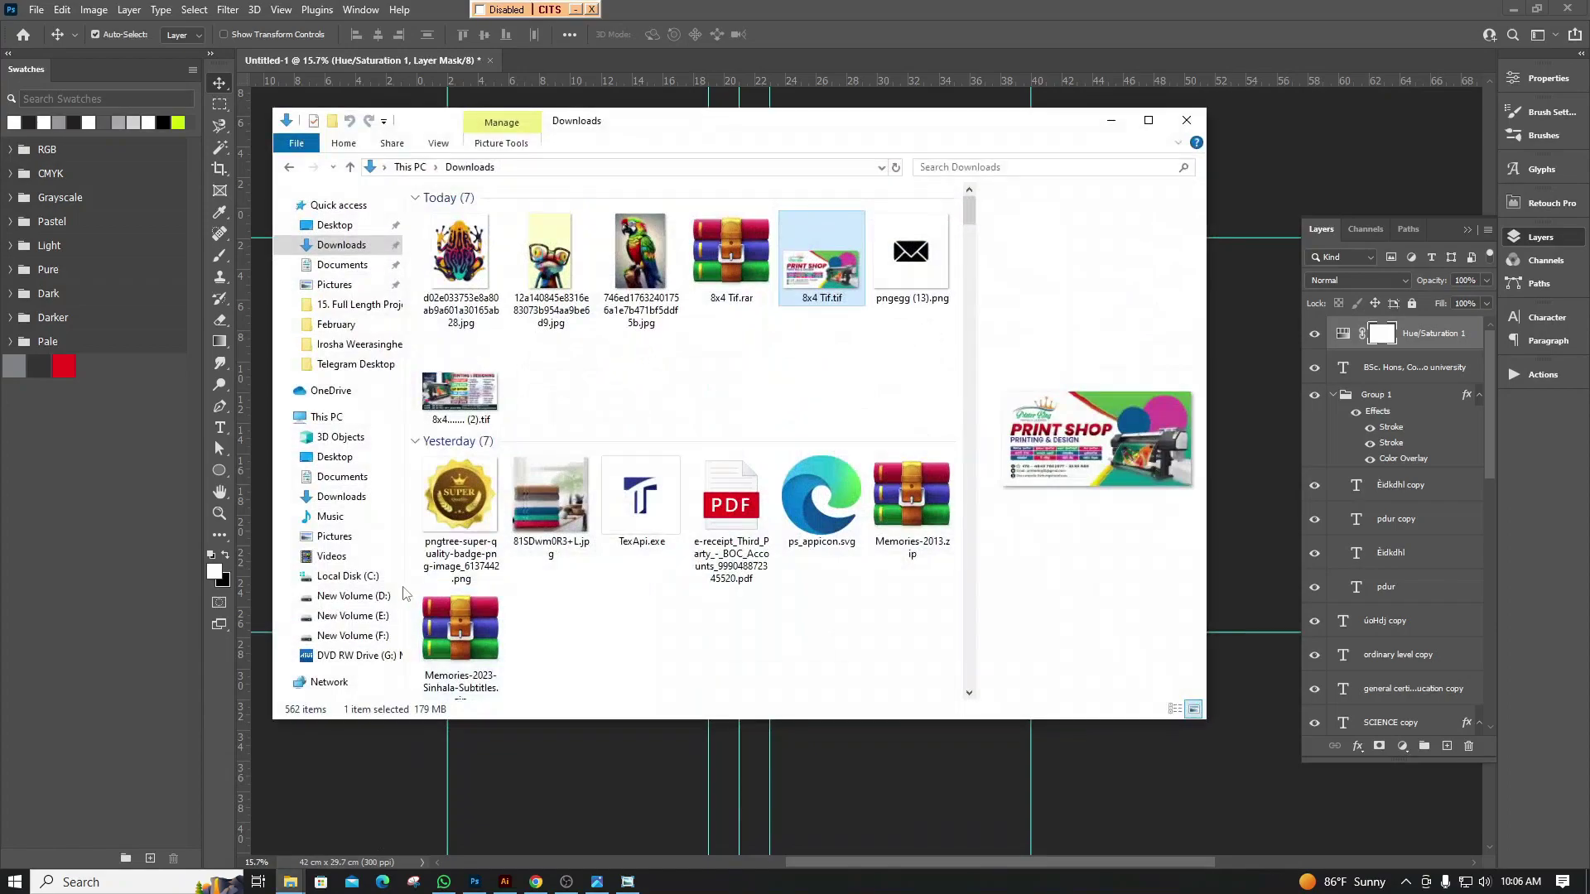
pyautogui.click(352, 635)
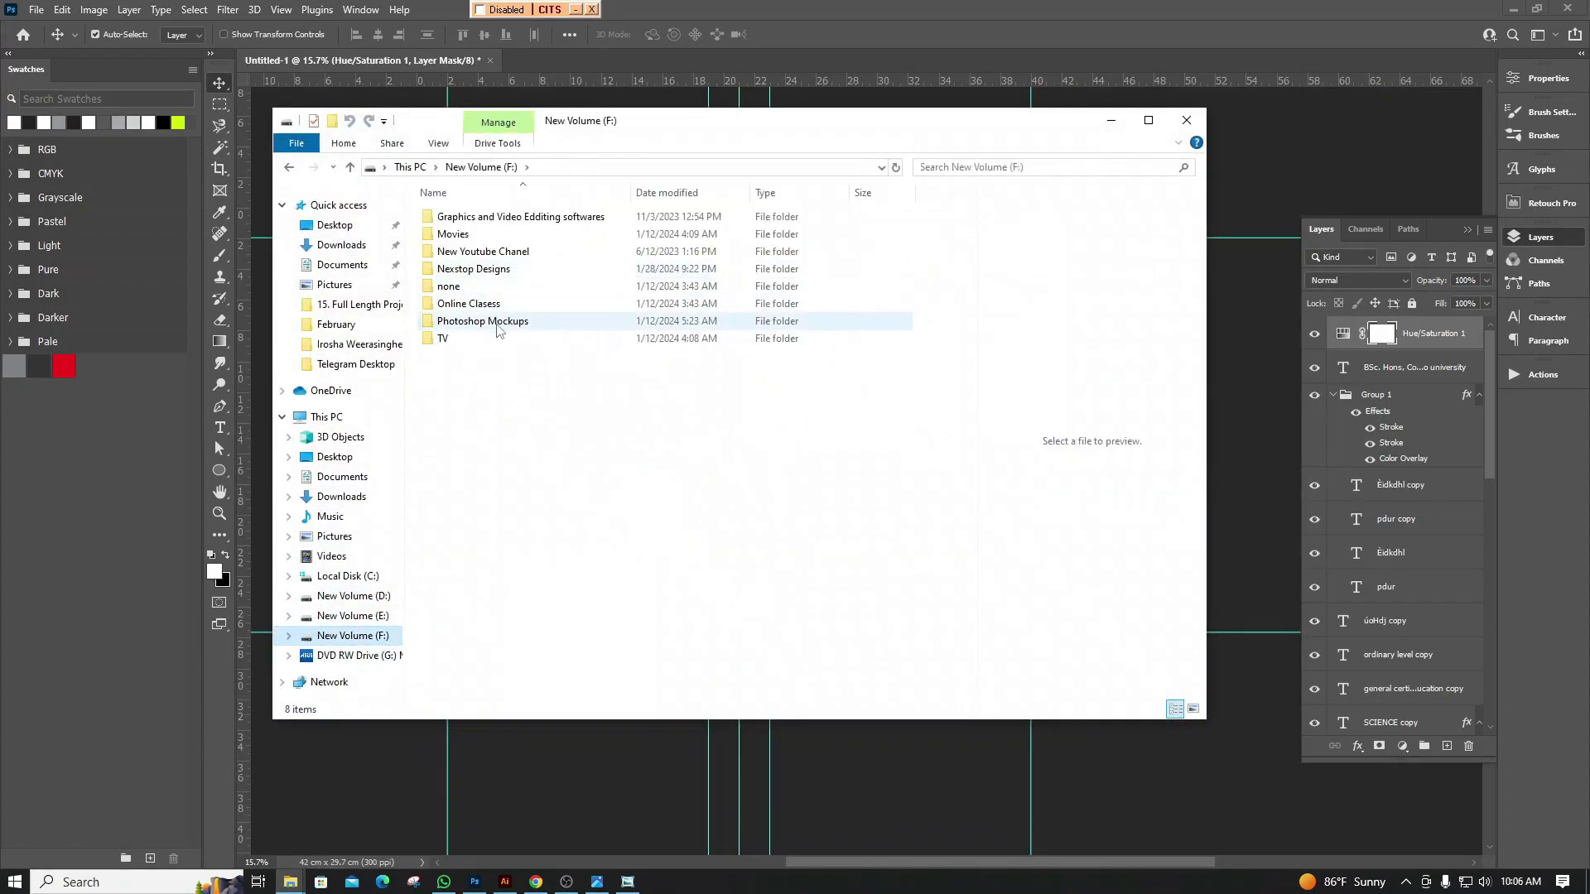
pyautogui.click(496, 322)
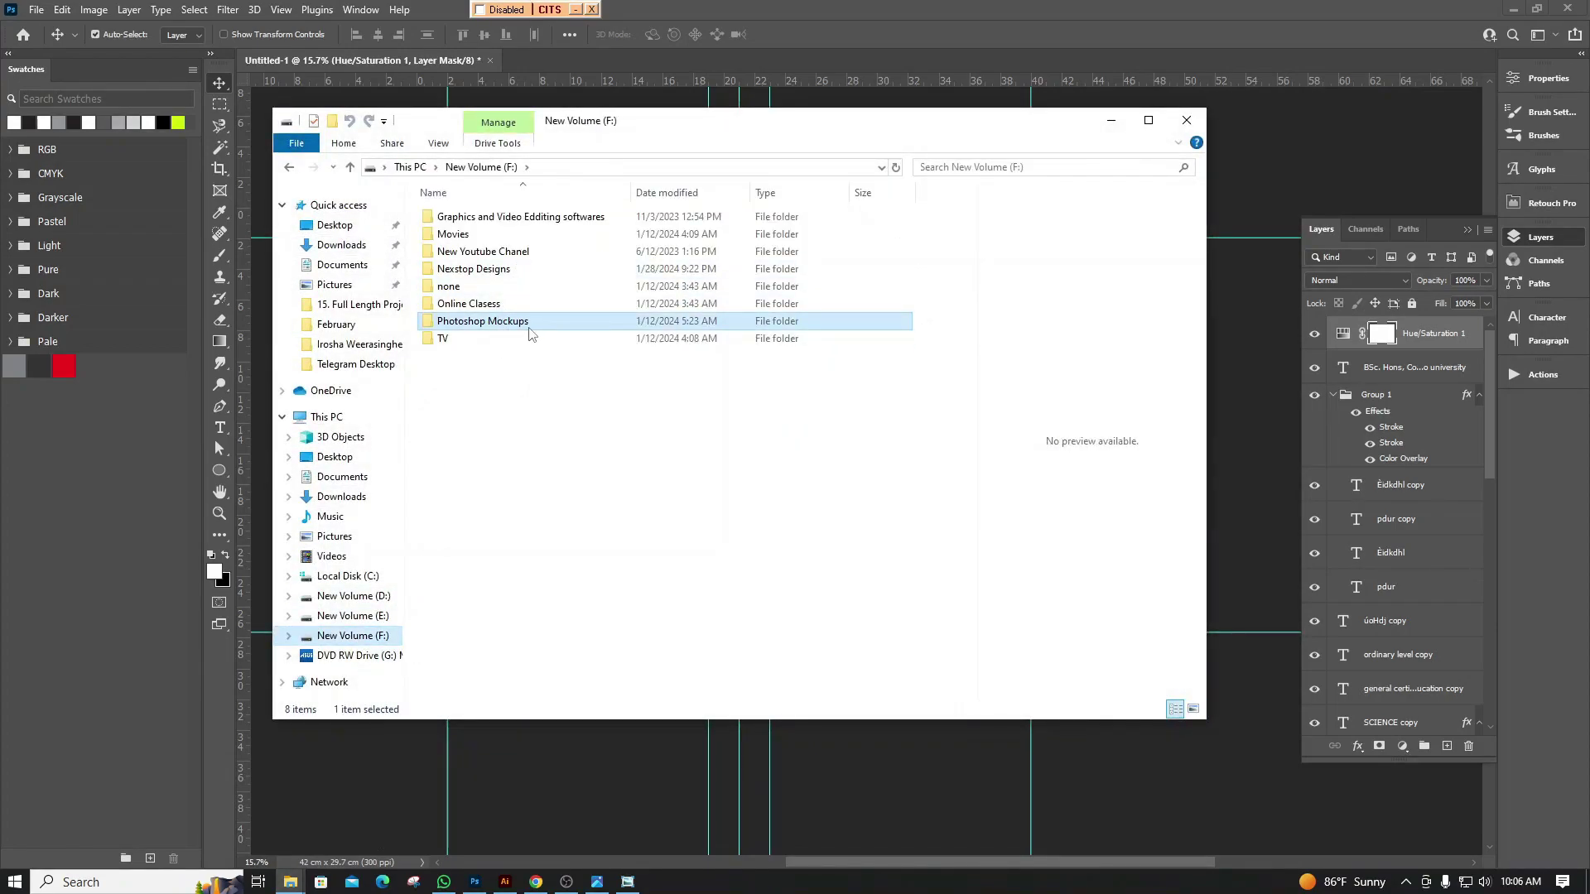
pyautogui.doubleClick(530, 327)
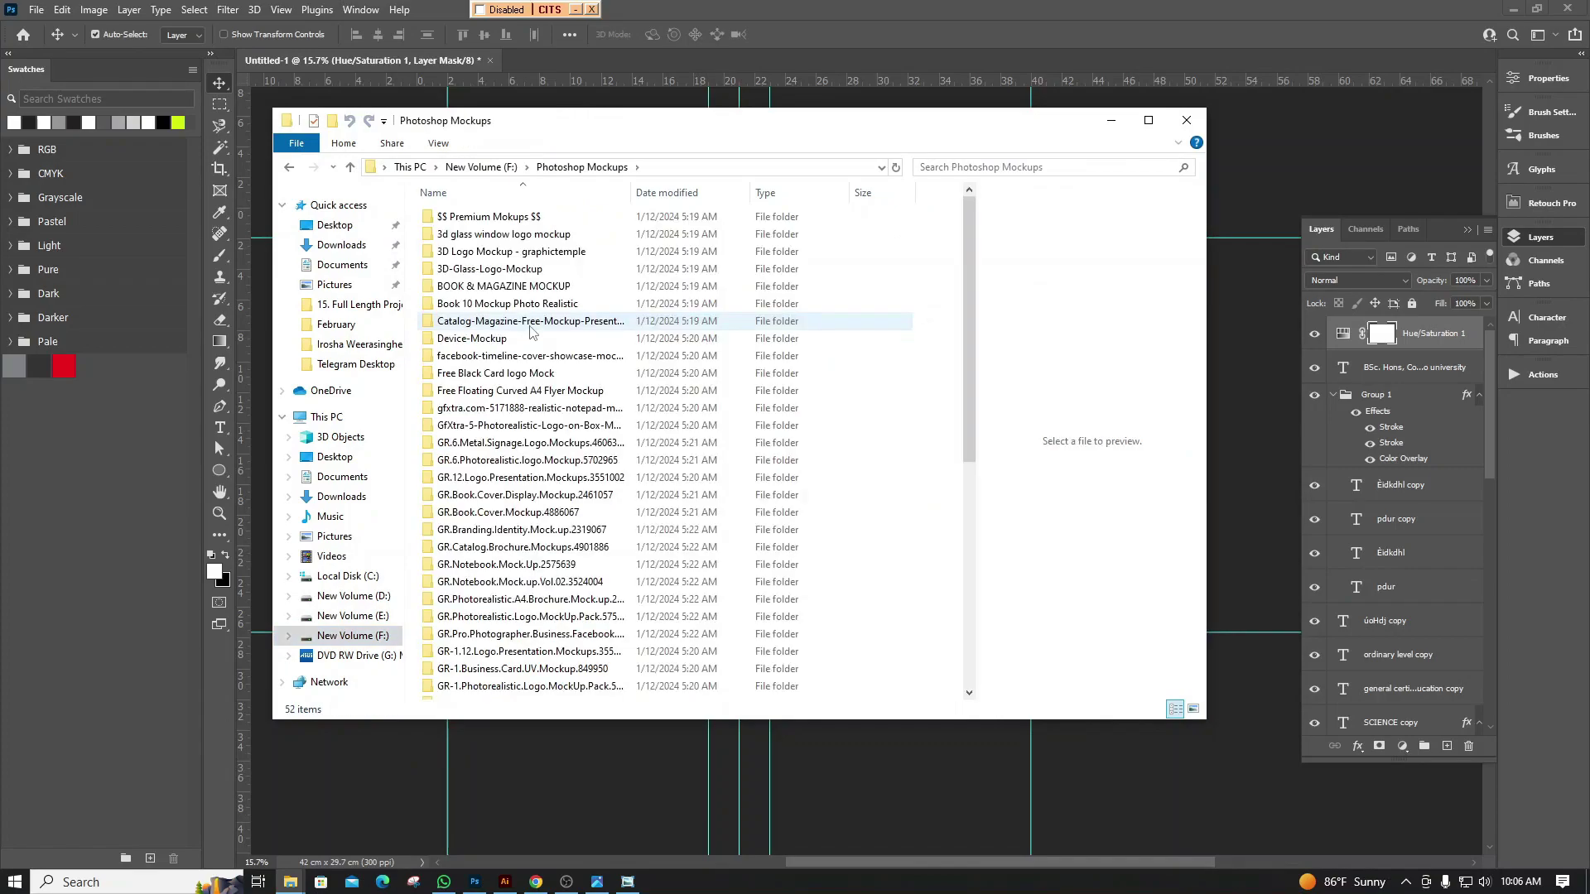
pyautogui.doubleClick(514, 221)
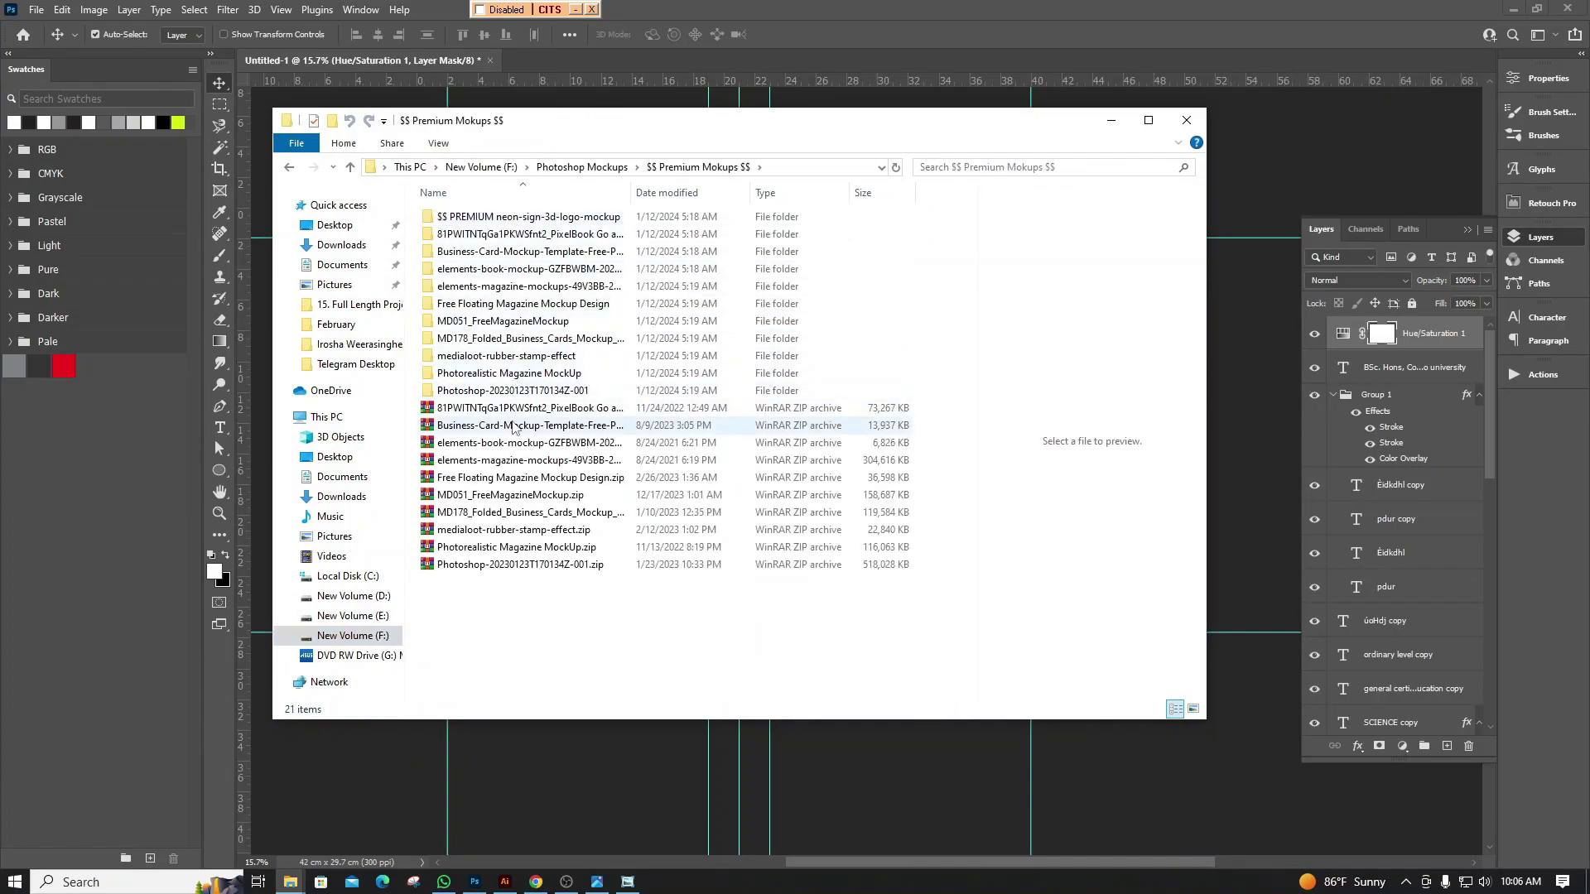
pyautogui.click(540, 374)
pyautogui.doubleClick(540, 375)
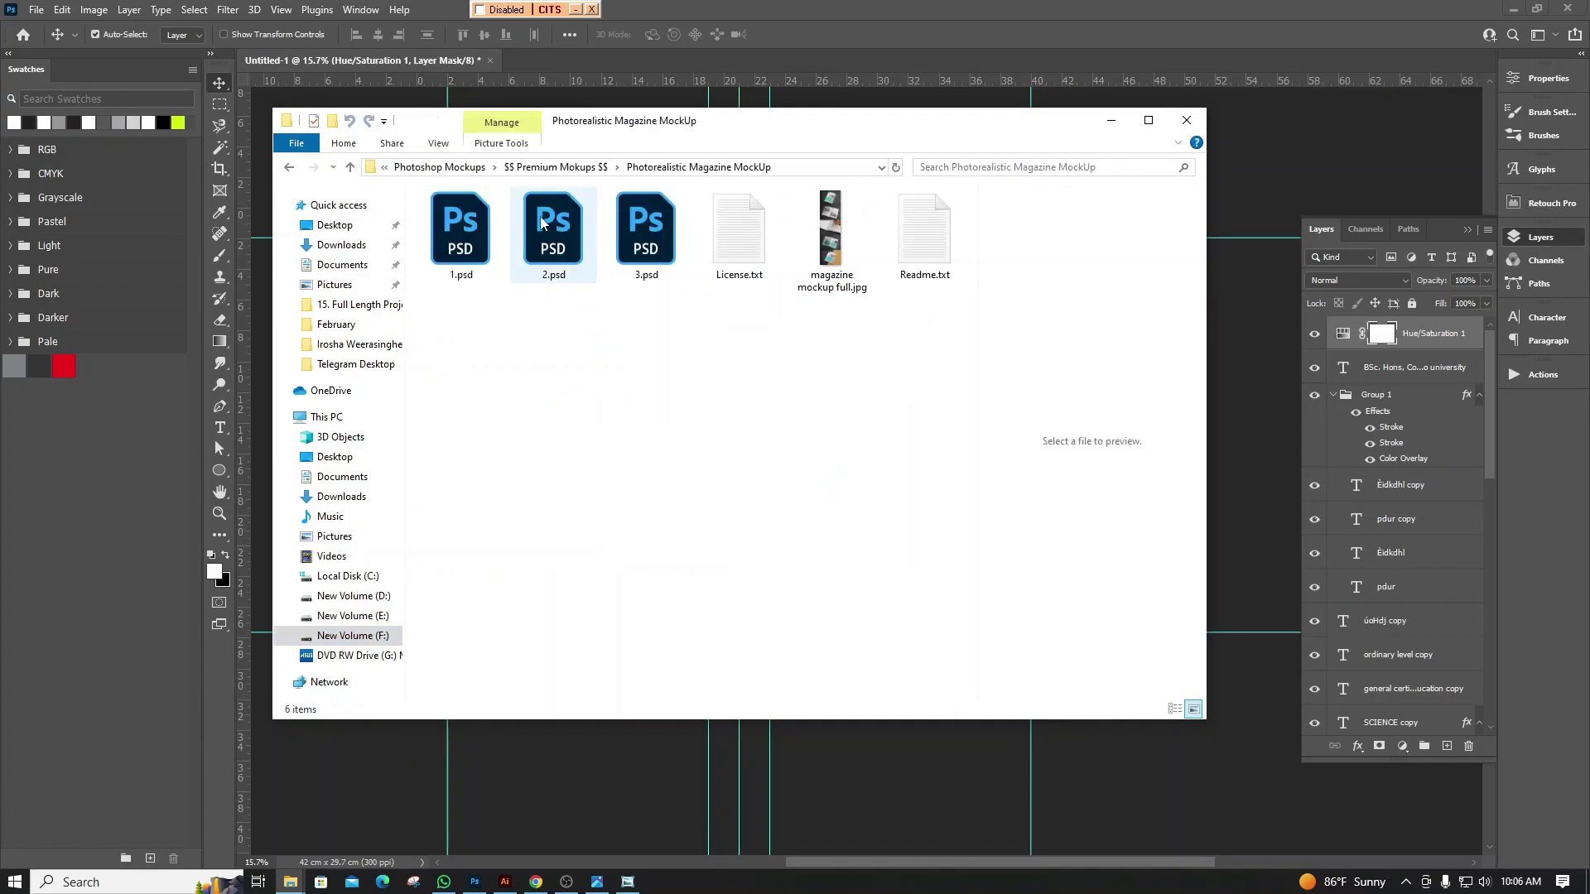
pyautogui.click(639, 249)
pyautogui.doubleClick(646, 246)
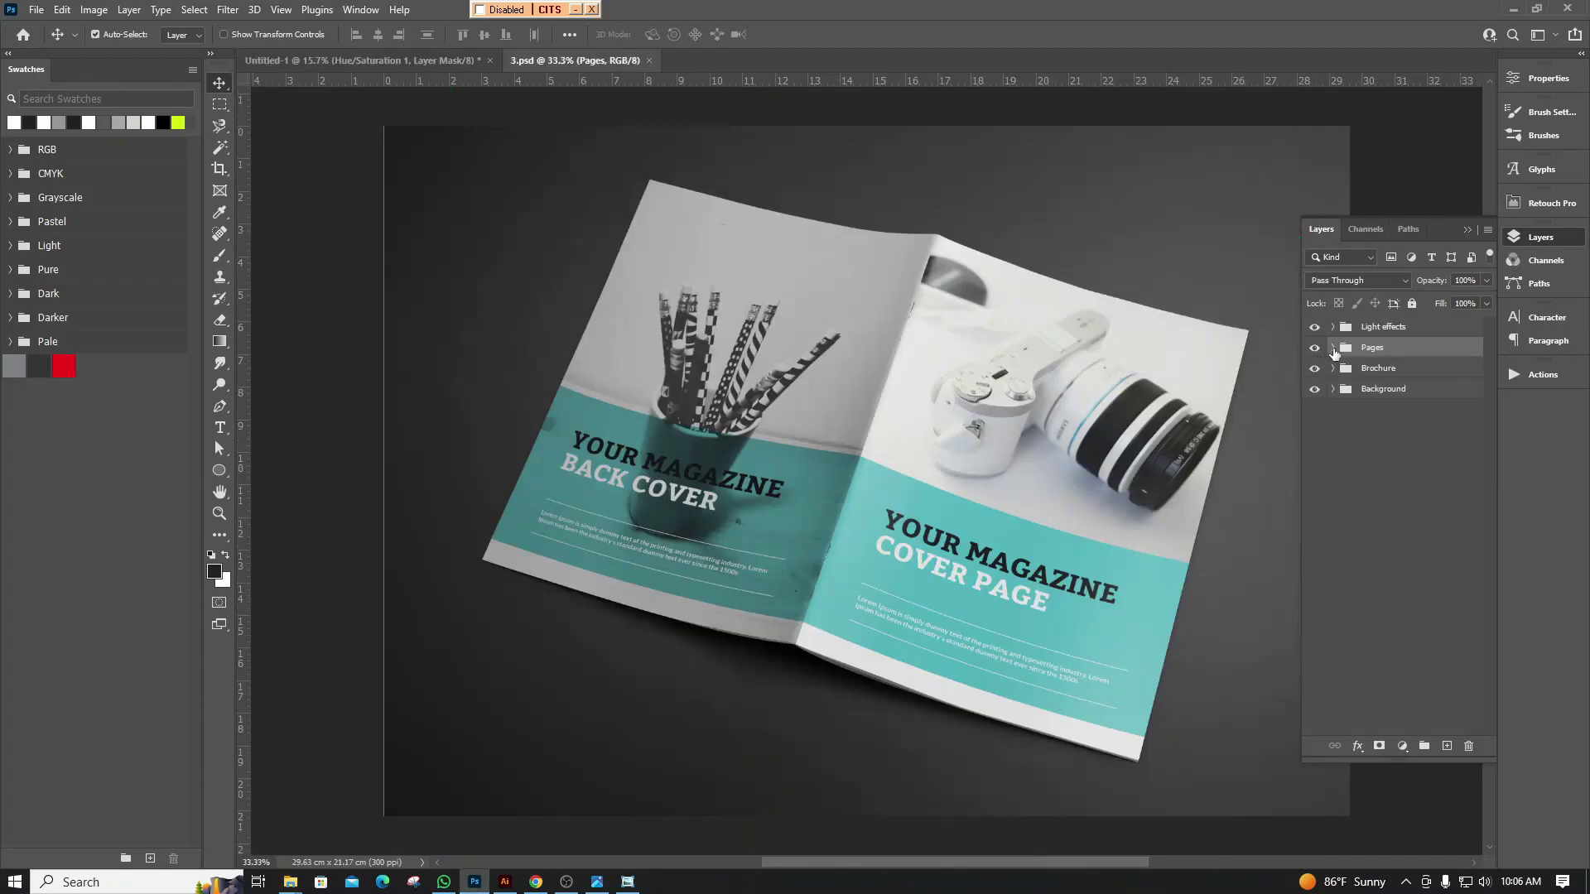
# Open the mockup's Page 1 placeholder smart object, then return to the blue cover document
pyautogui.click(1333, 348)
pyautogui.click(1352, 370)
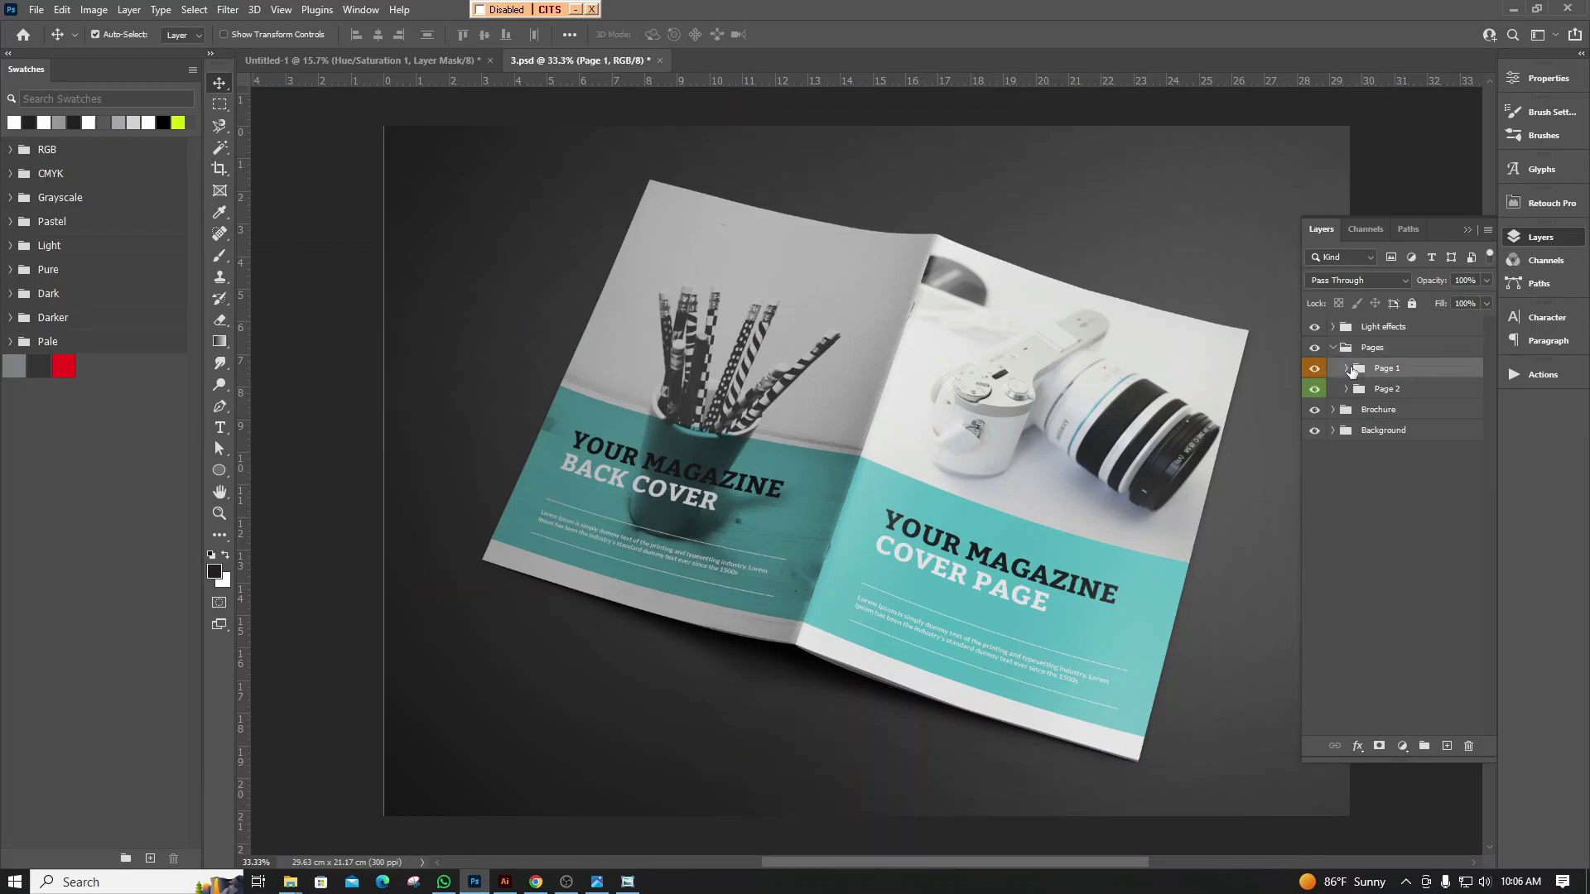
pyautogui.click(1346, 368)
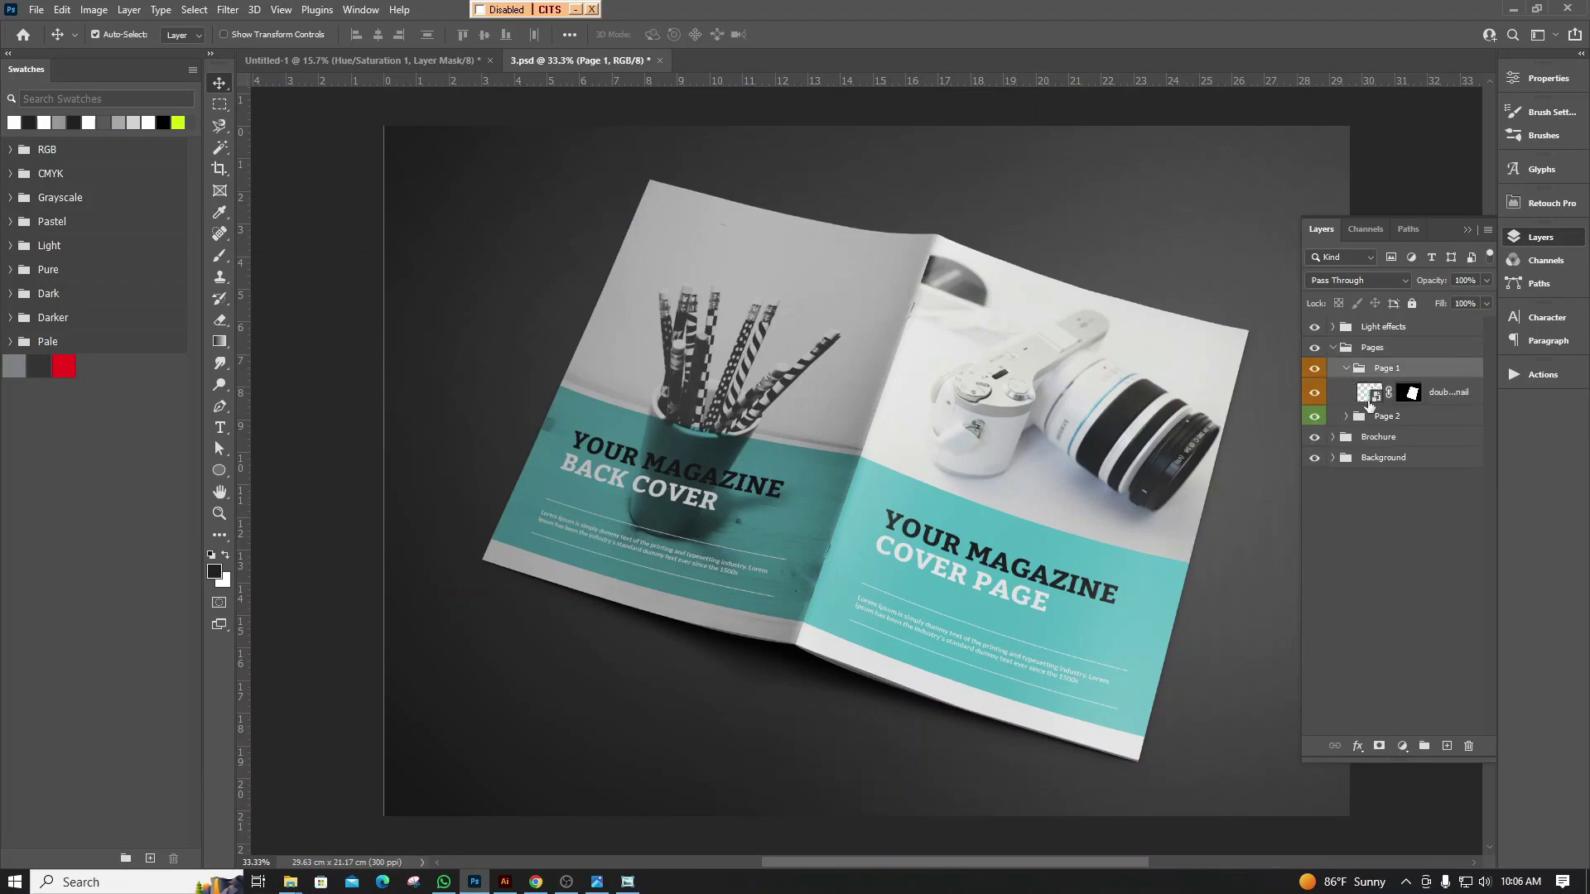
pyautogui.doubleClick(1370, 395)
pyautogui.click(330, 64)
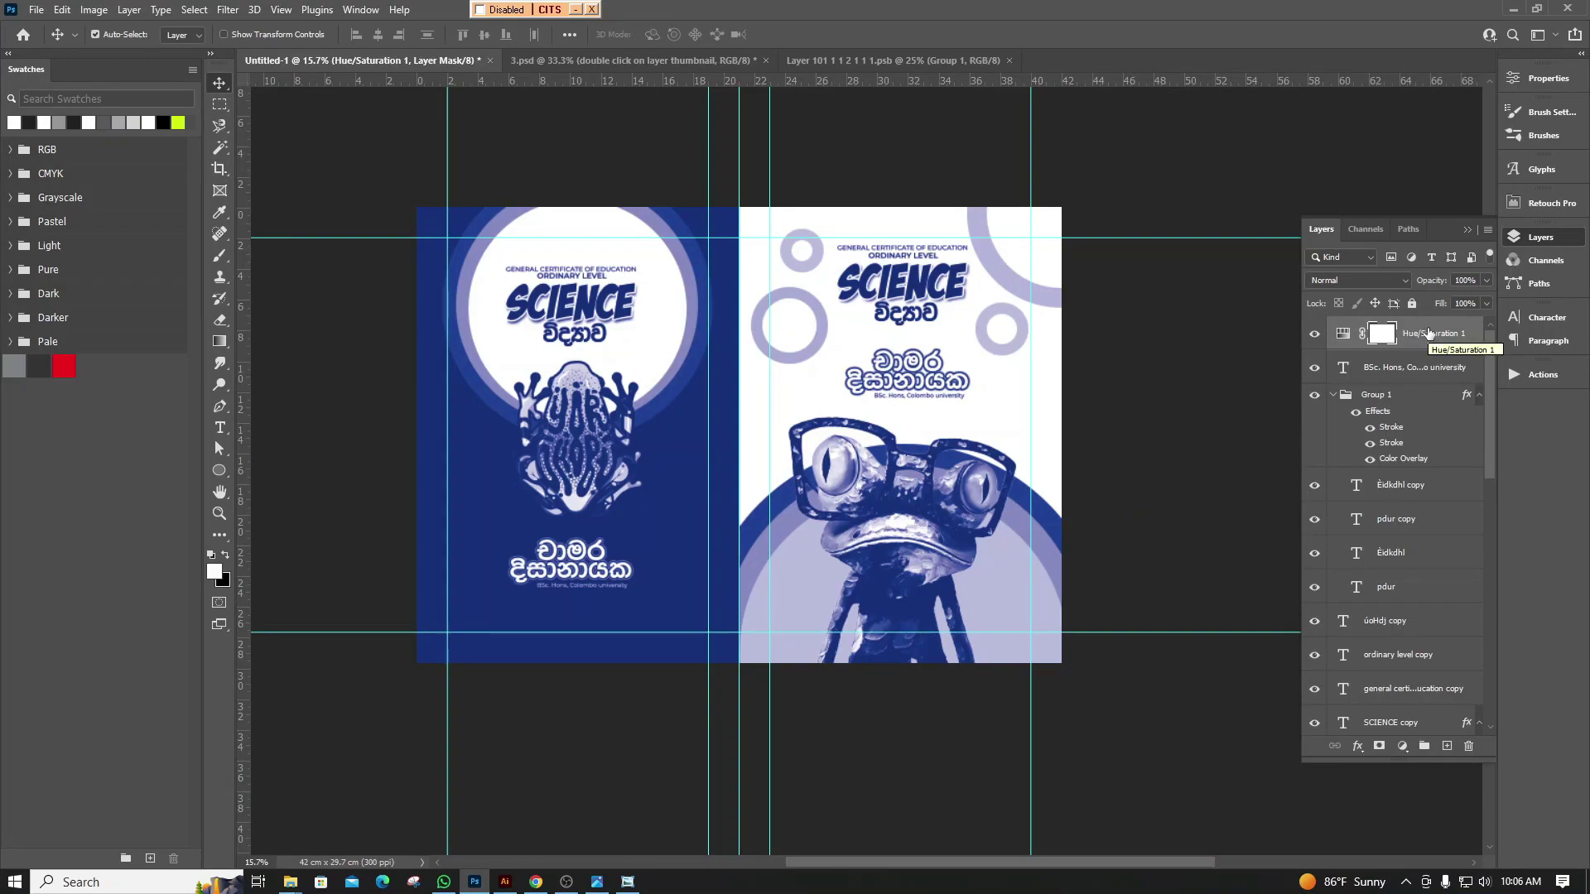
# Stamp all visible cover layers onto a new layer and drag it into the Page 1 .psb
pyautogui.press('ctrl')
pyautogui.hotkey('ctrl', 'shift', 'alt', 'n')
pyautogui.hotkey('ctrl', 'shift', 'alt', 'e')
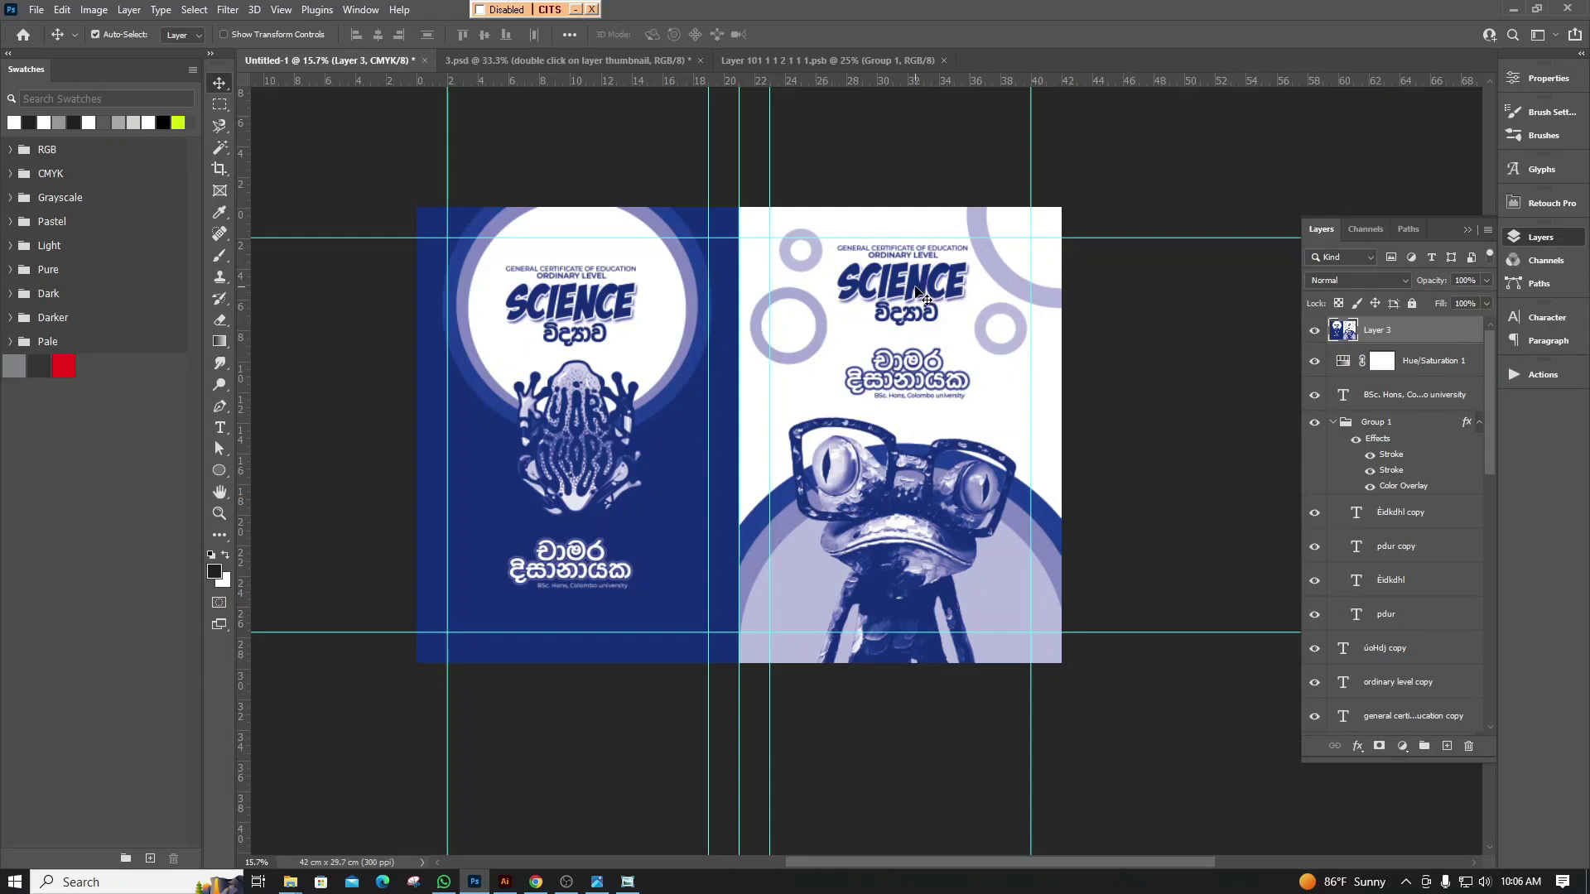
pyautogui.moveTo(916, 287)
pyautogui.mouseDown()
pyautogui.moveTo(914, 405)
pyautogui.moveTo(1025, 309)
pyautogui.moveTo(674, 398)
pyautogui.moveTo(723, 362)
pyautogui.mouseUp()
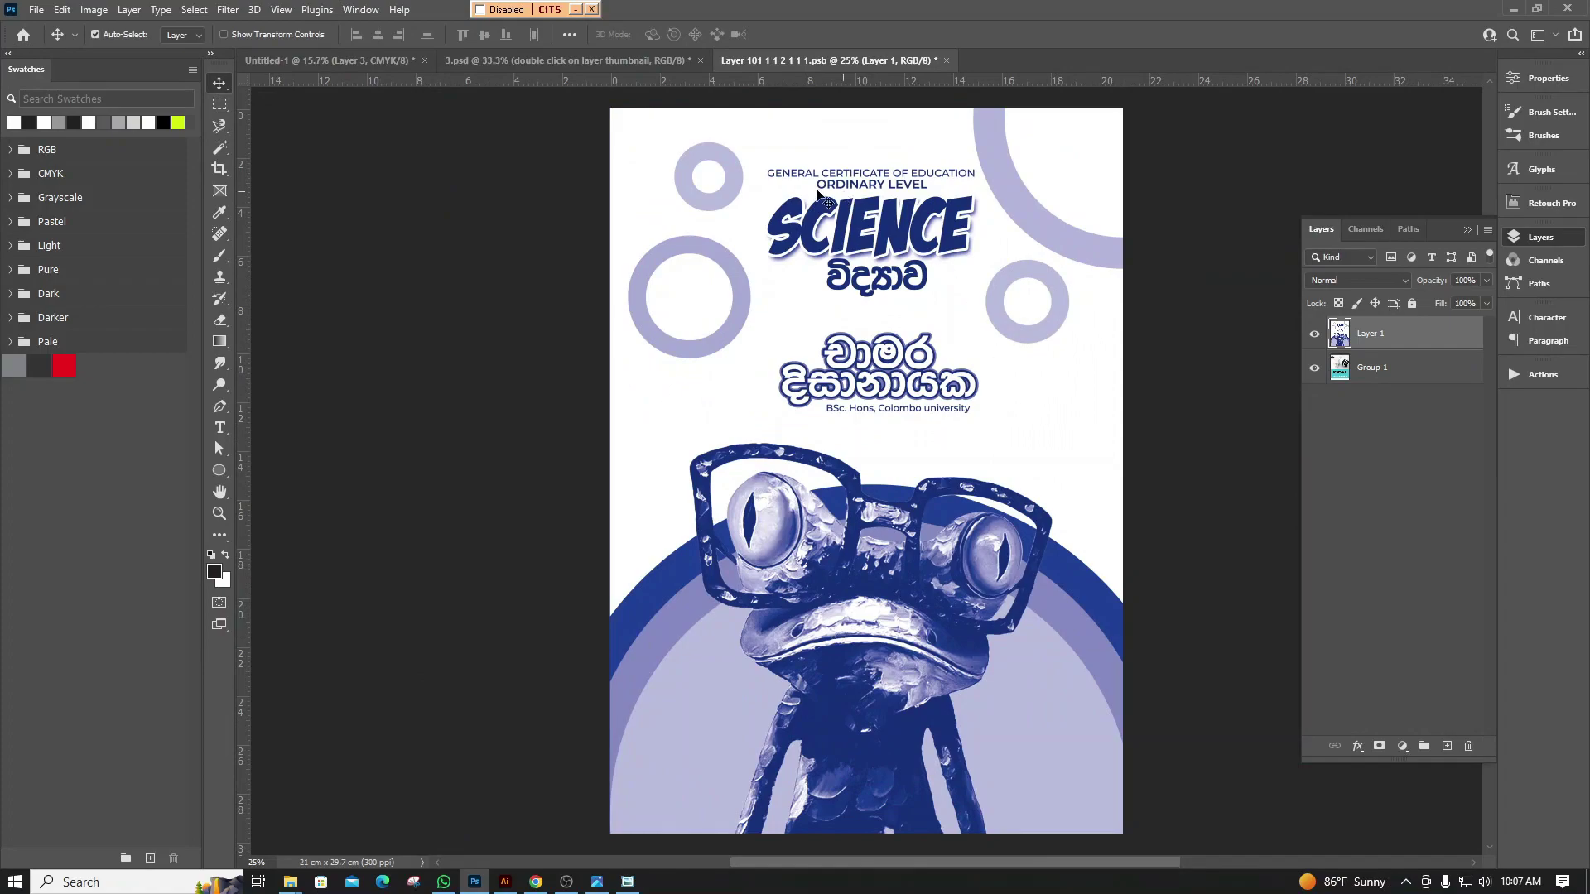
# Open the mockup's Page 2 smart object and place the blue back cover into it
pyautogui.click(521, 66)
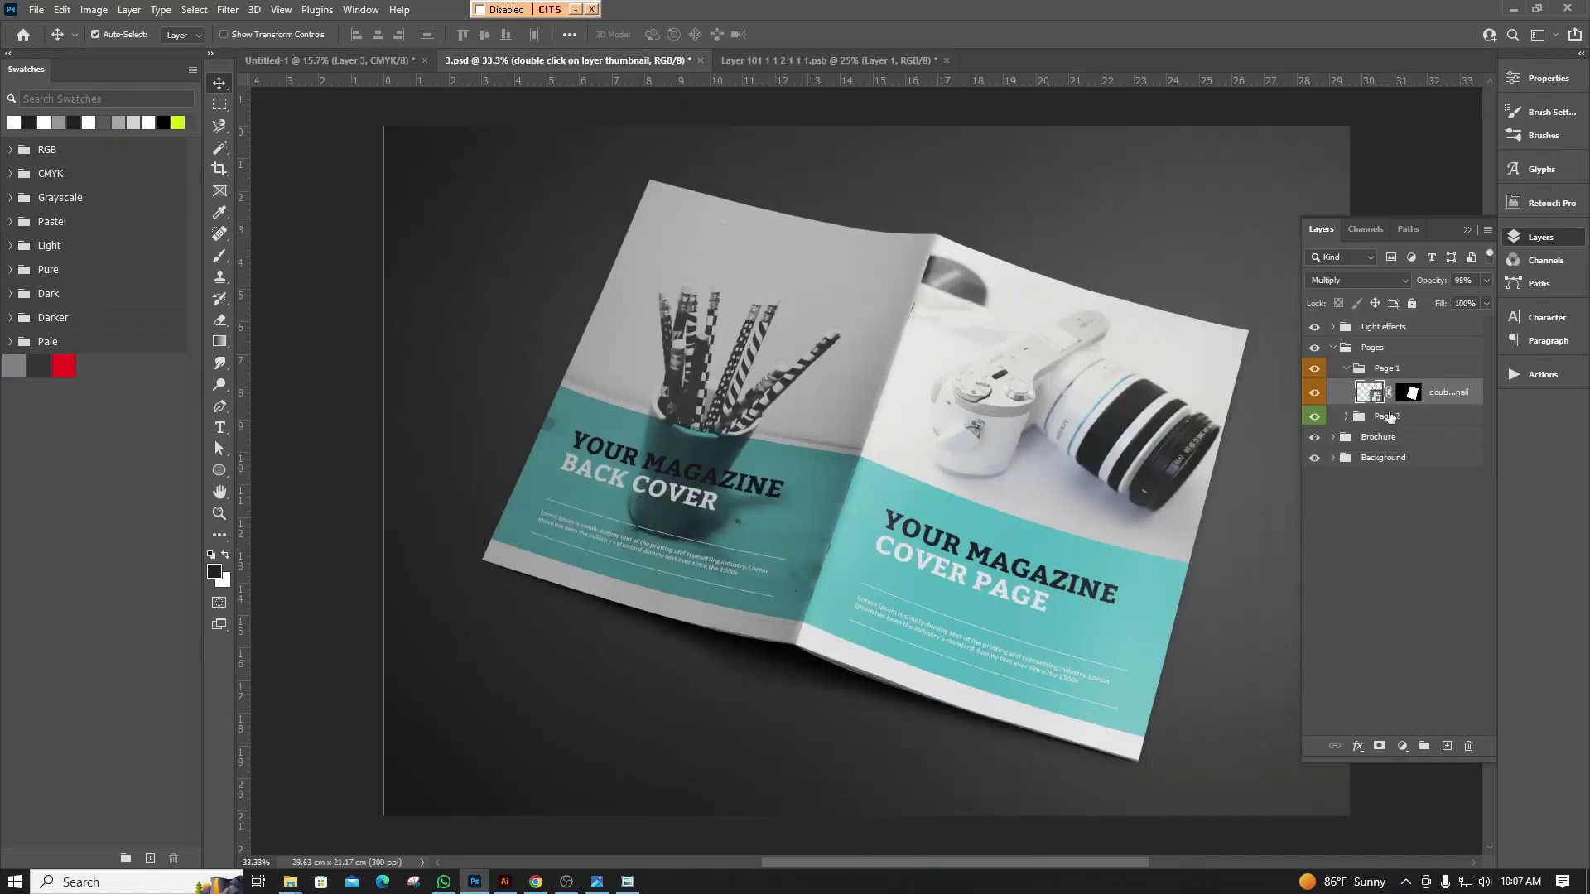
pyautogui.click(1345, 417)
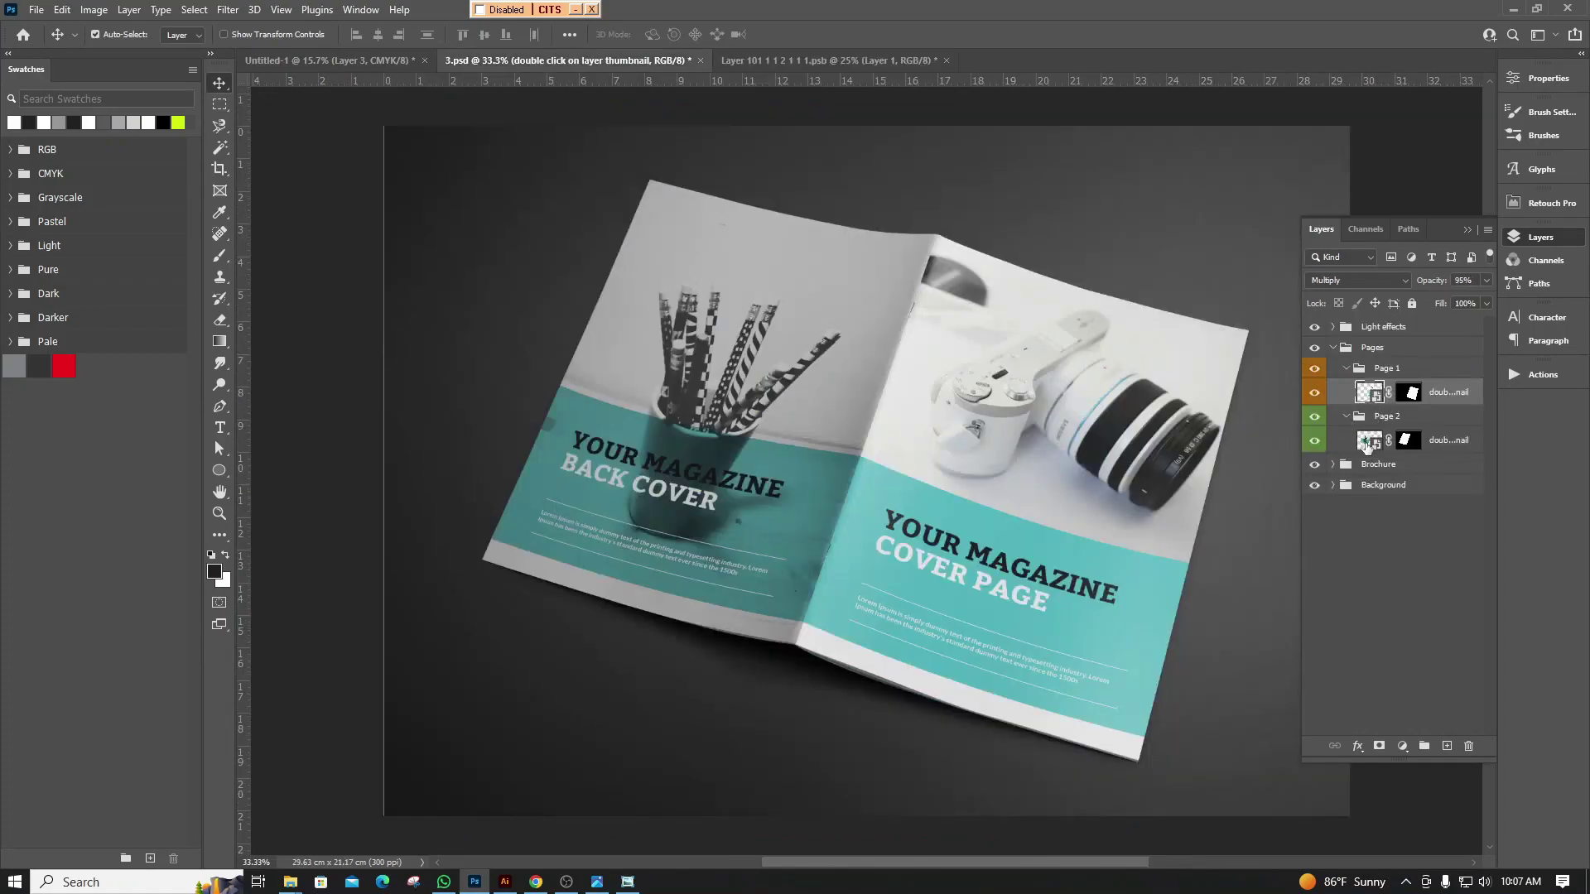
pyautogui.doubleClick(1366, 443)
pyautogui.click(843, 66)
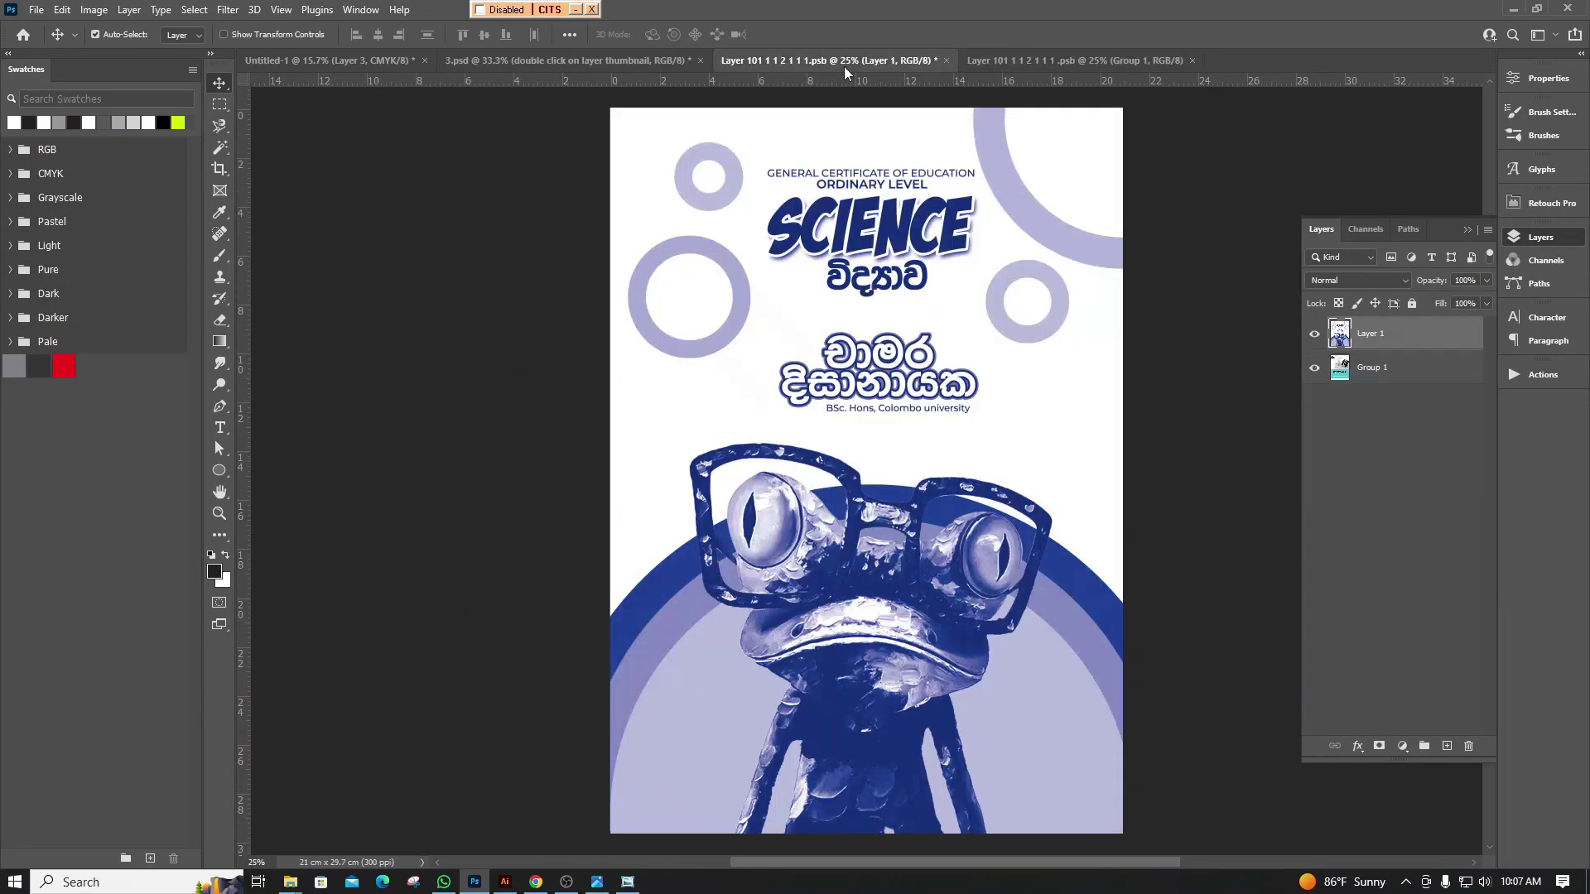
pyautogui.click(1044, 61)
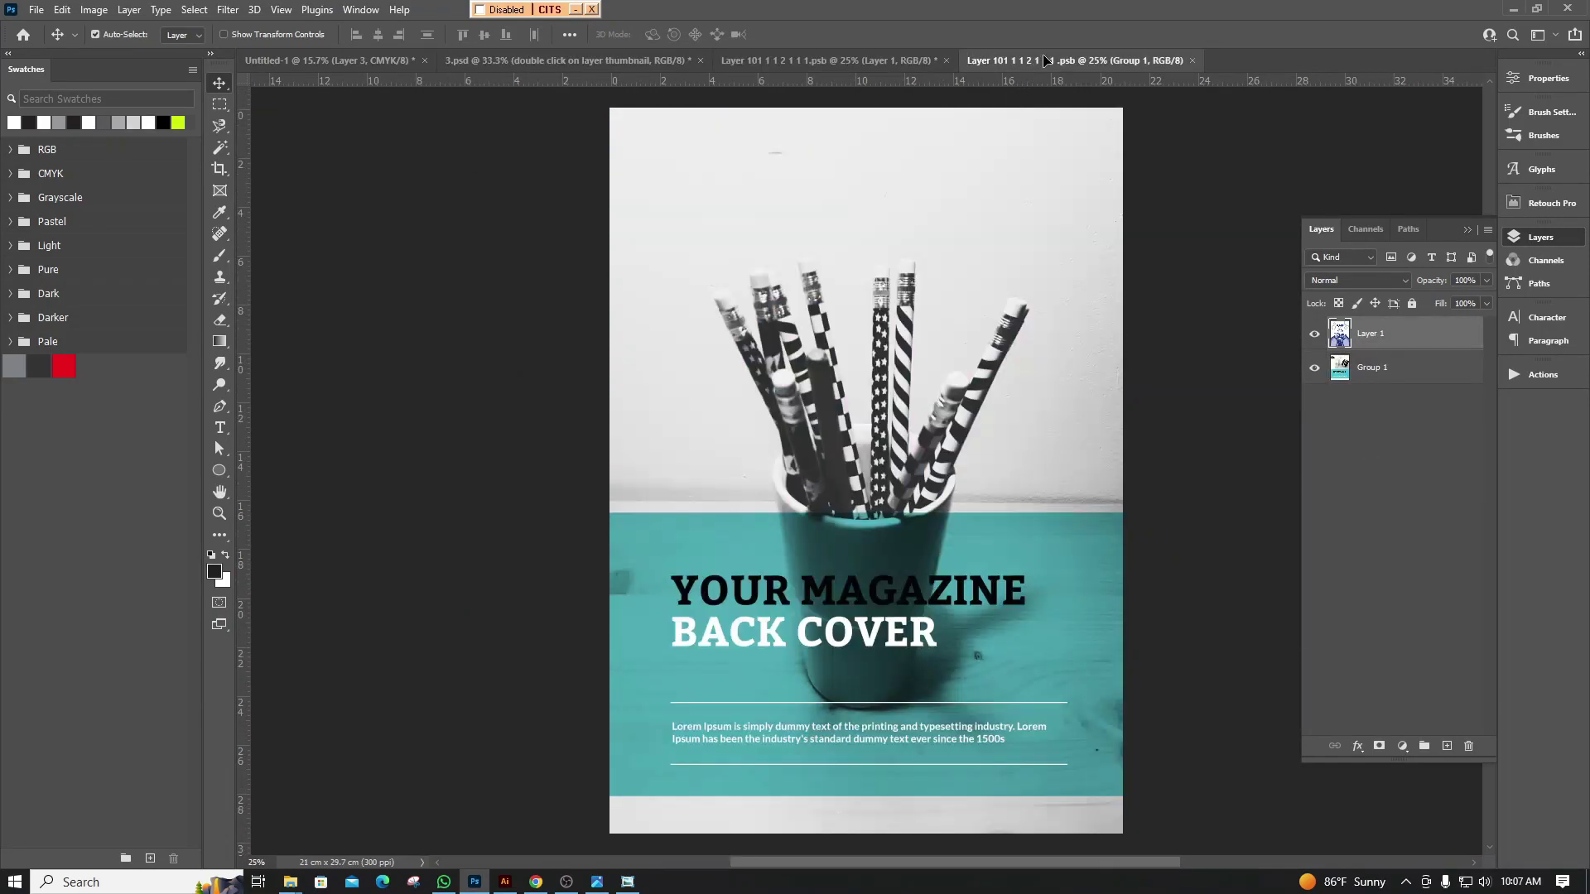
pyautogui.moveTo(1046, 387)
pyautogui.mouseDown()
pyautogui.moveTo(887, 418)
pyautogui.moveTo(888, 396)
pyautogui.mouseUp()
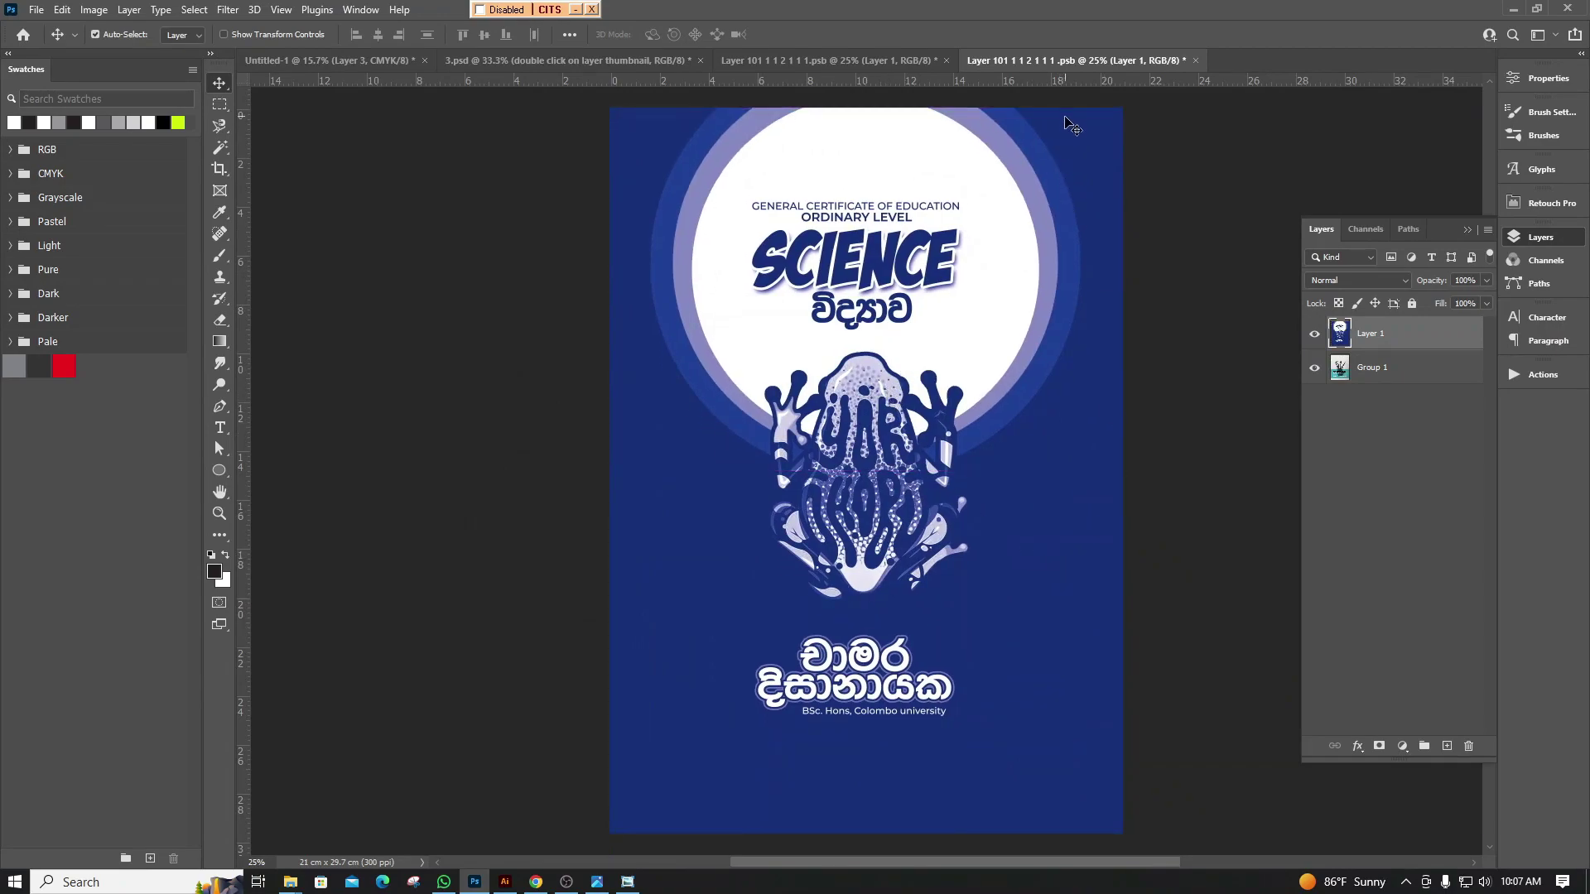
# Save both page .psb documents and review both covers in the 3.psd mockup
pyautogui.hotkey('ctrl', 's')
pyautogui.click(845, 63)
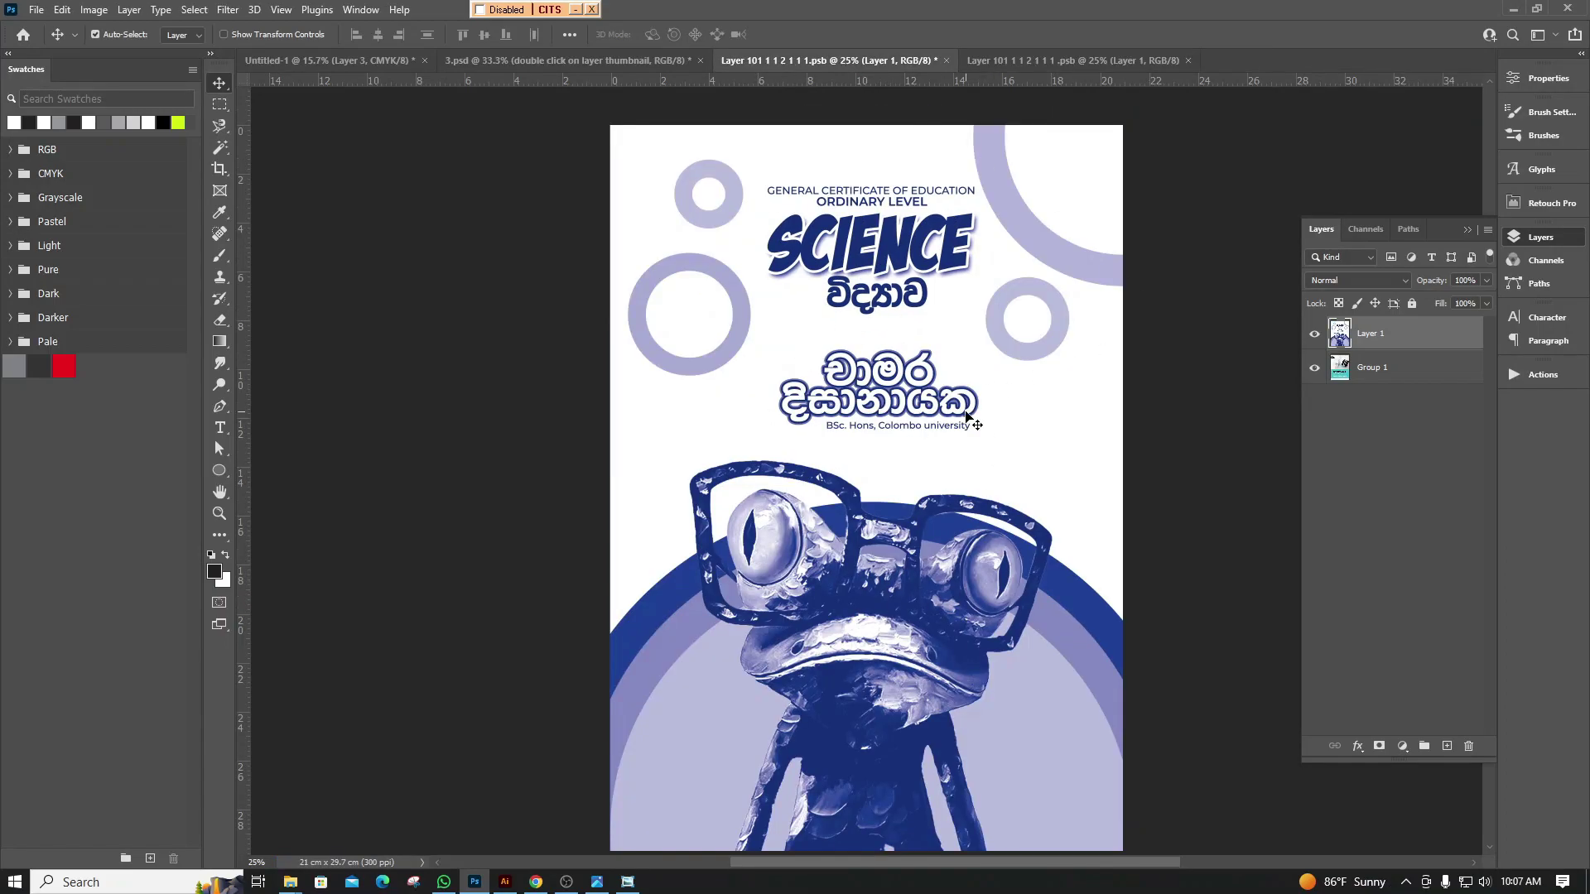
pyautogui.hotkey('ctrl', 's')
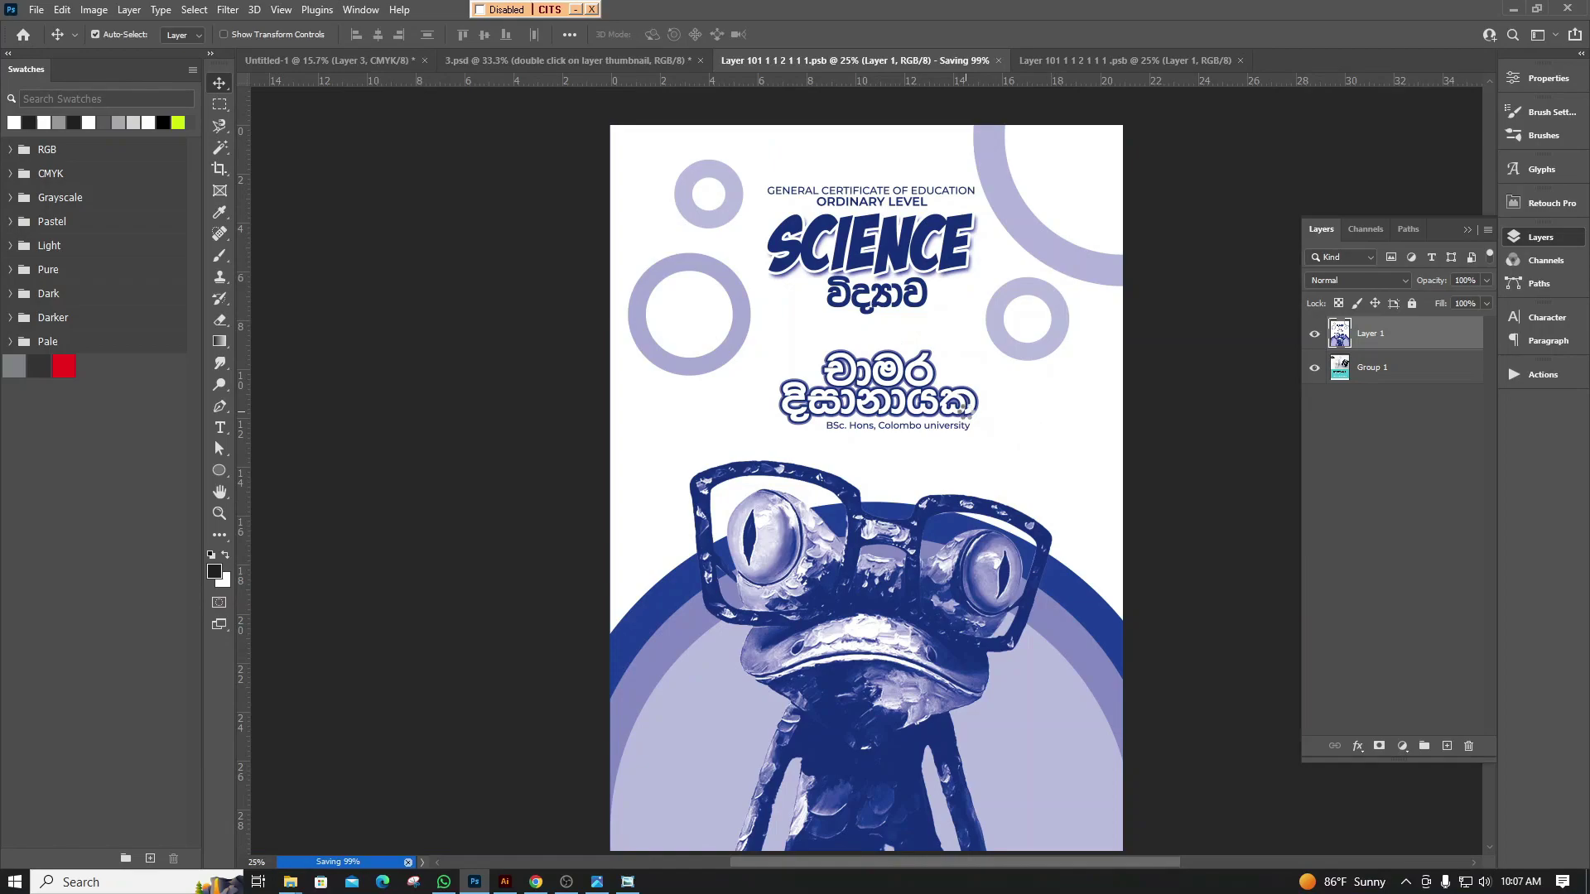
pyautogui.click(596, 58)
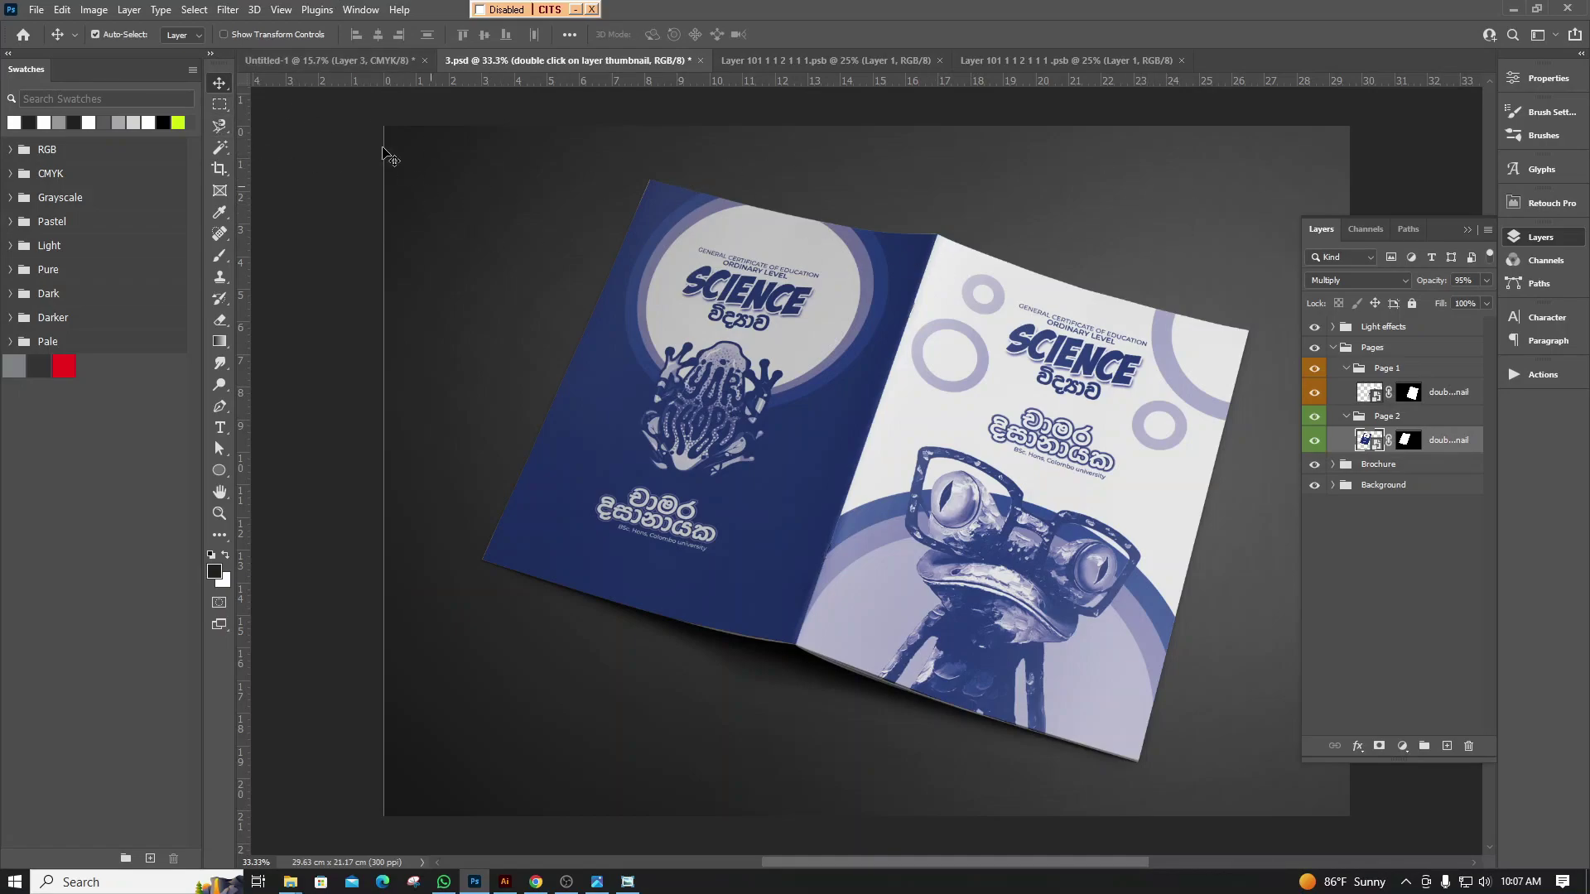
pyautogui.click(353, 73)
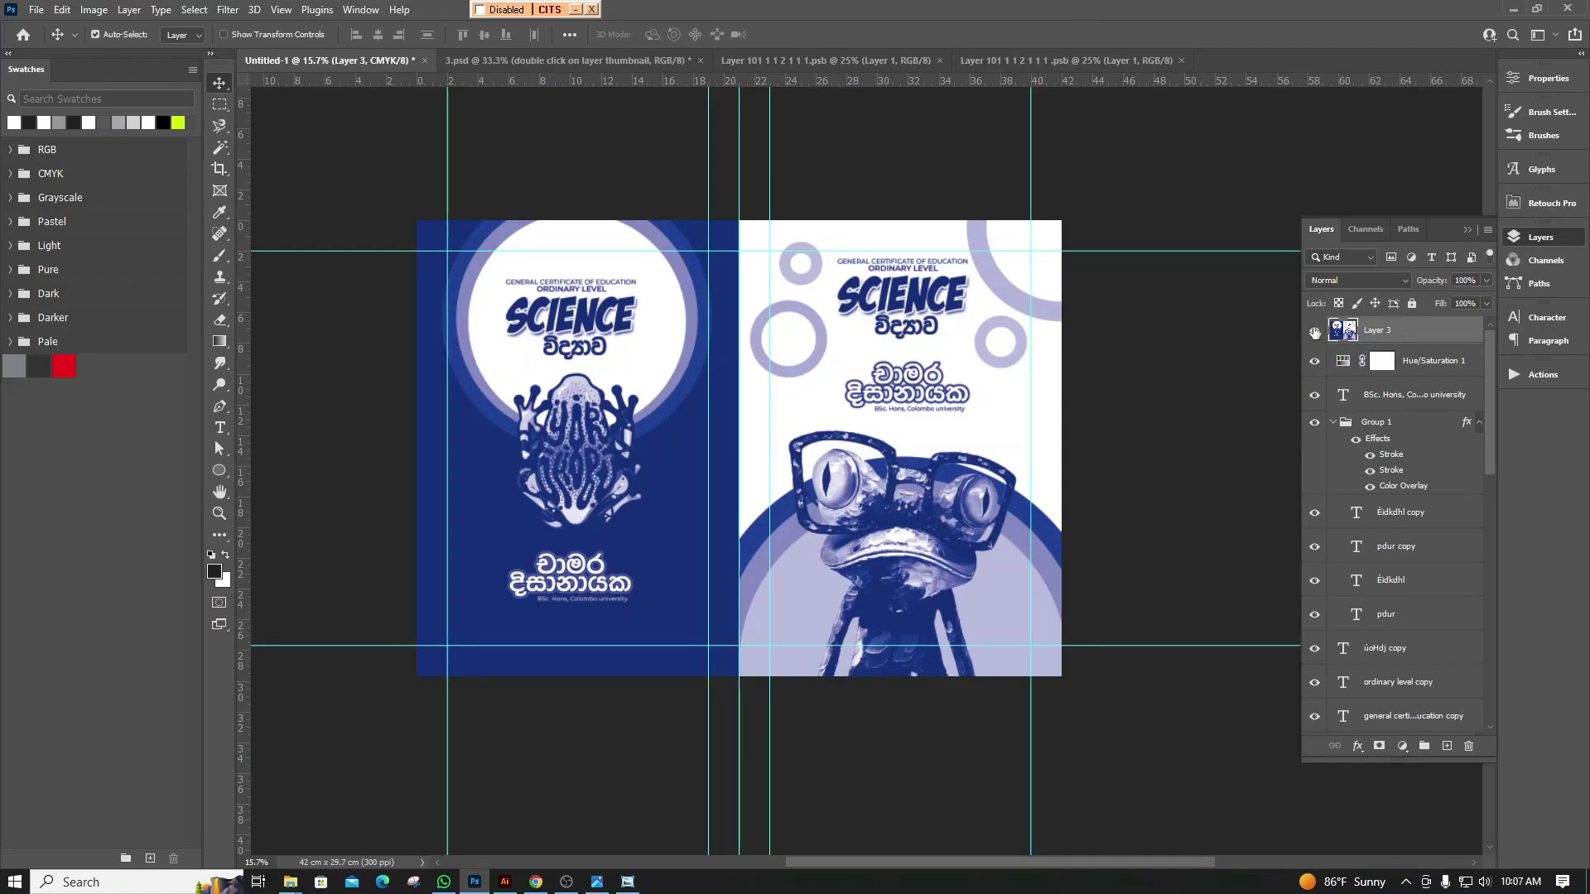
# Delete the merged Layer 3, hide Hue/Saturation 1, and check the Black channel
pyautogui.press('Delete')
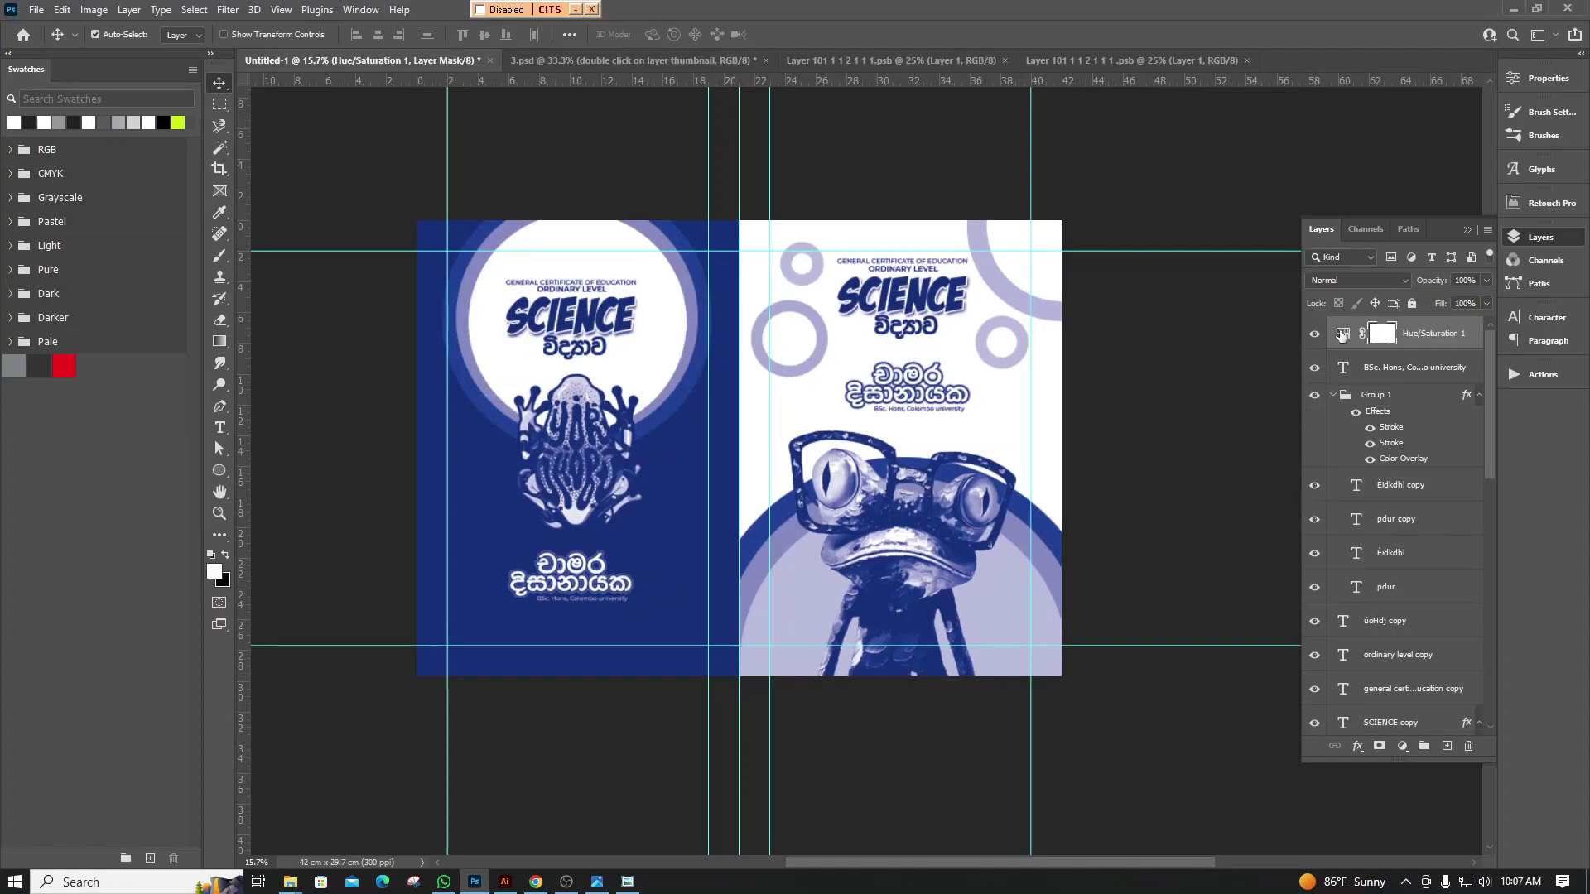
pyautogui.click(1314, 334)
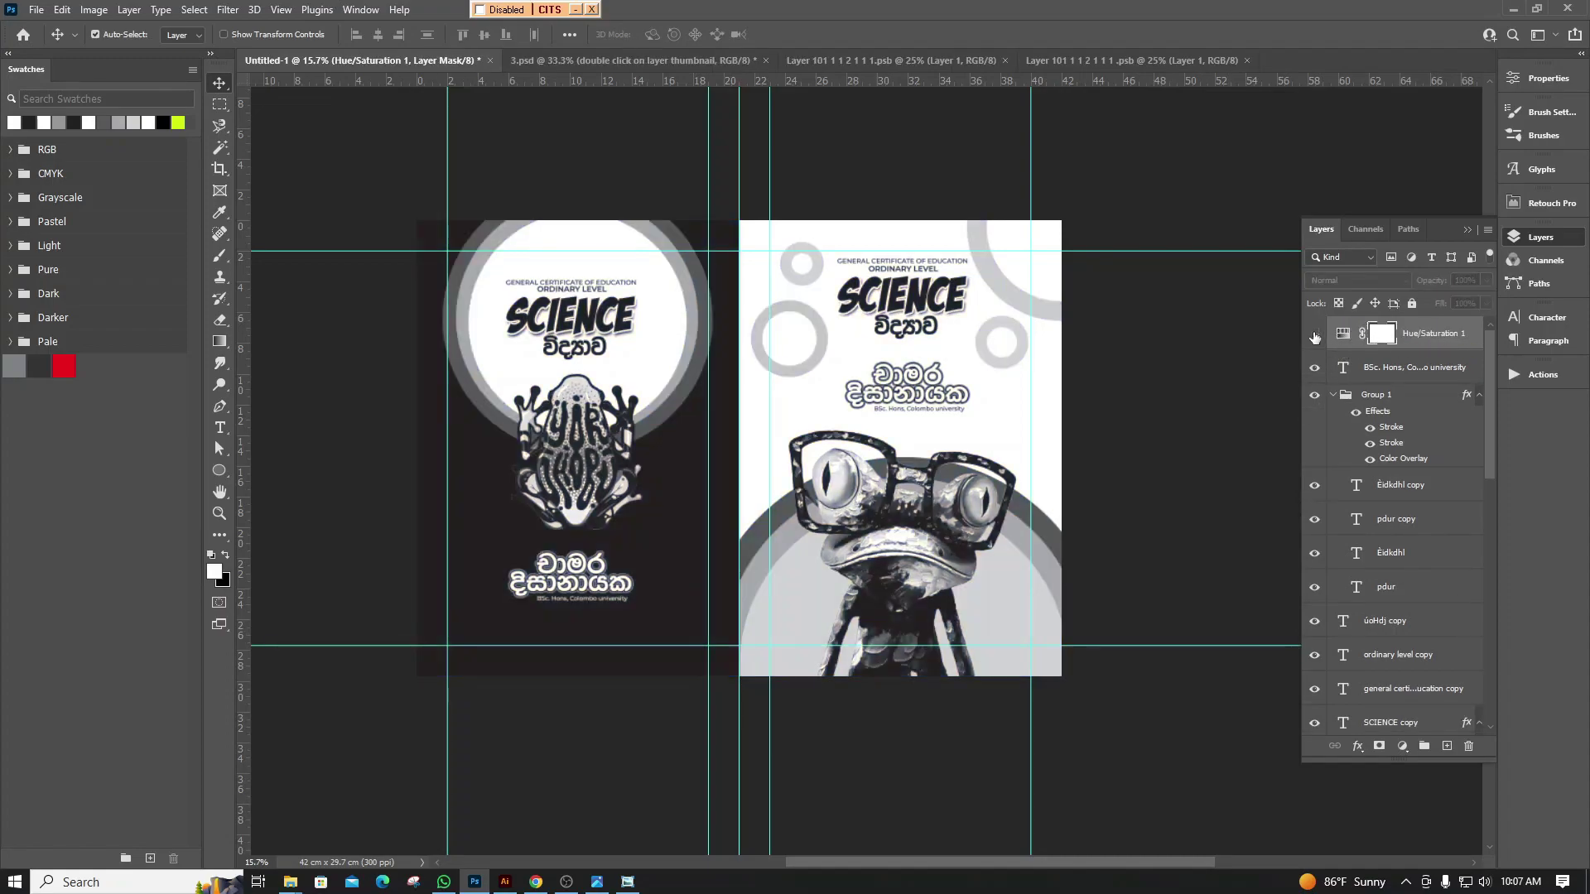
pyautogui.click(1361, 231)
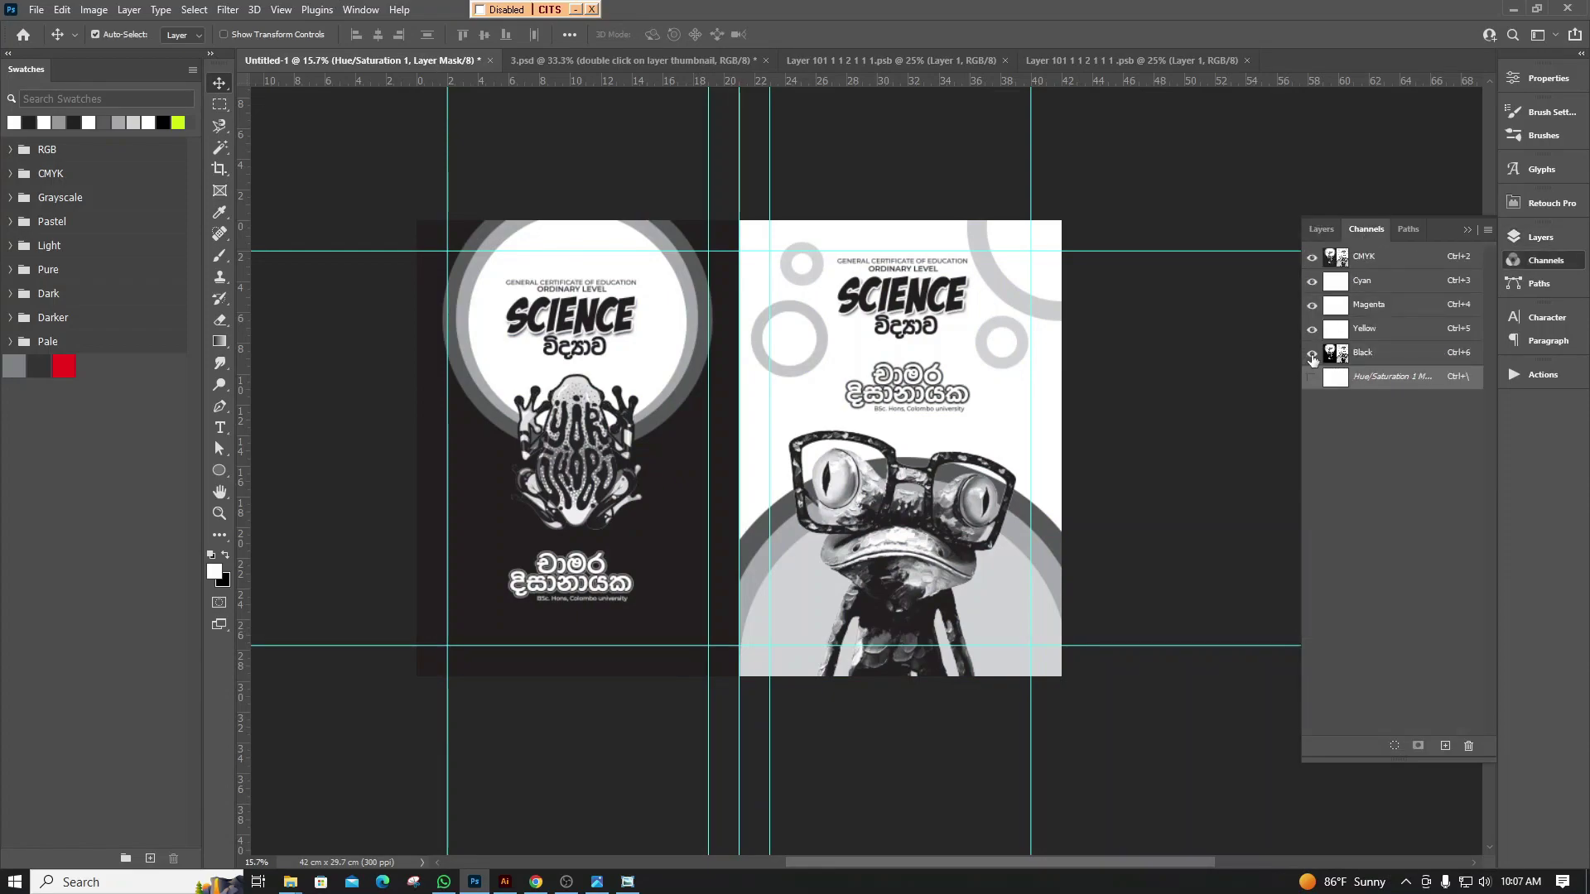
pyautogui.click(1312, 353)
pyautogui.click(1312, 353)
pyautogui.click(1322, 227)
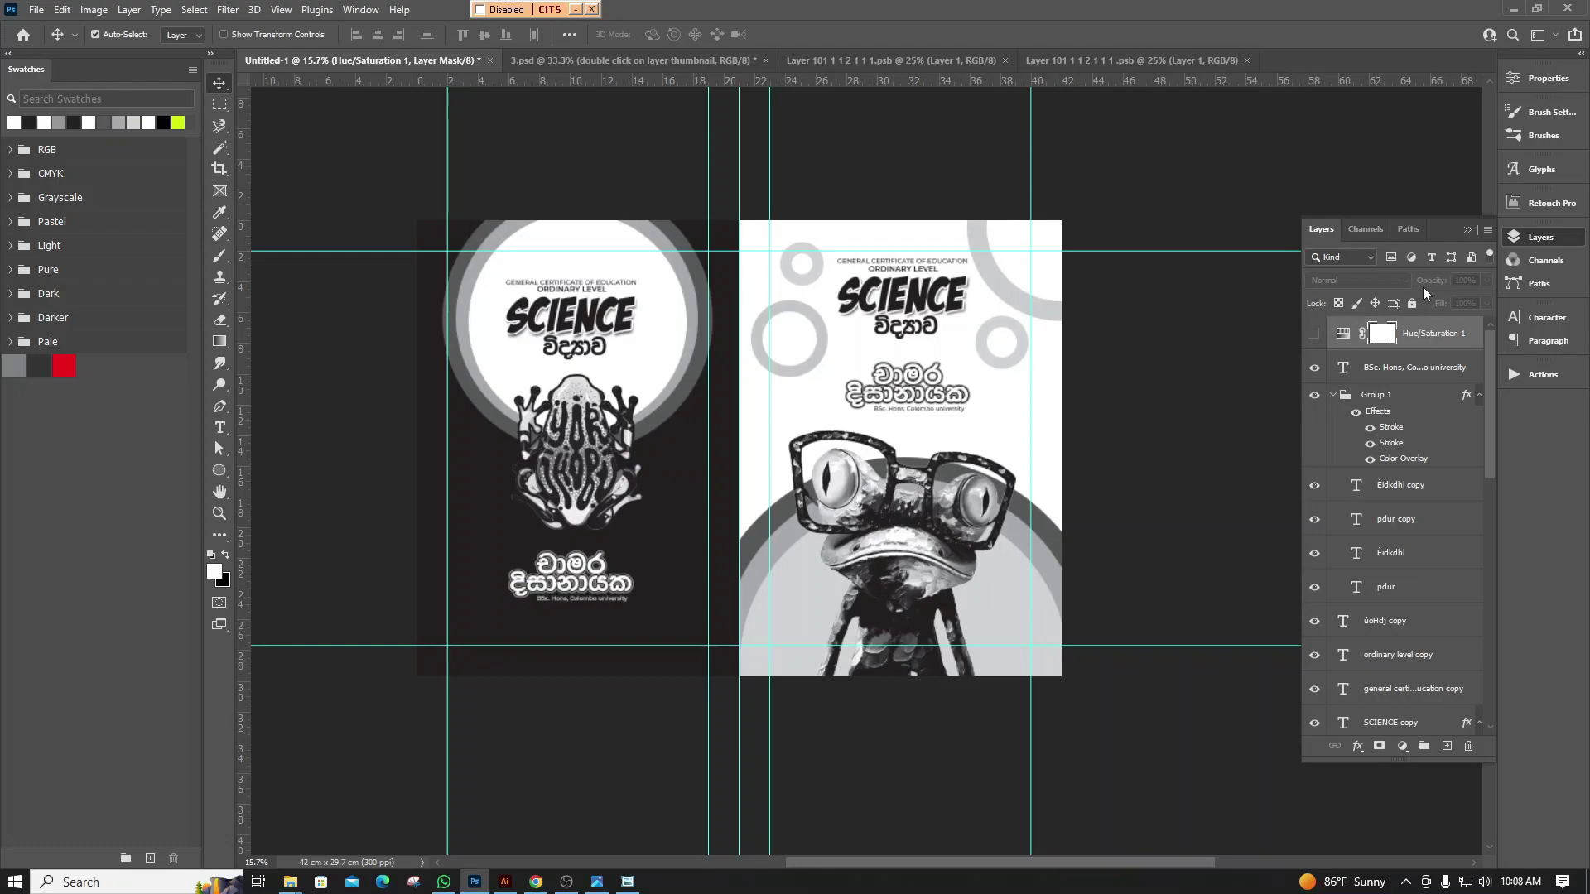
pyautogui.click(36, 10)
# Save the grayscale spread in Photoshop format as '1 colour Cover Page 01.psd'
pyautogui.click(106, 210)
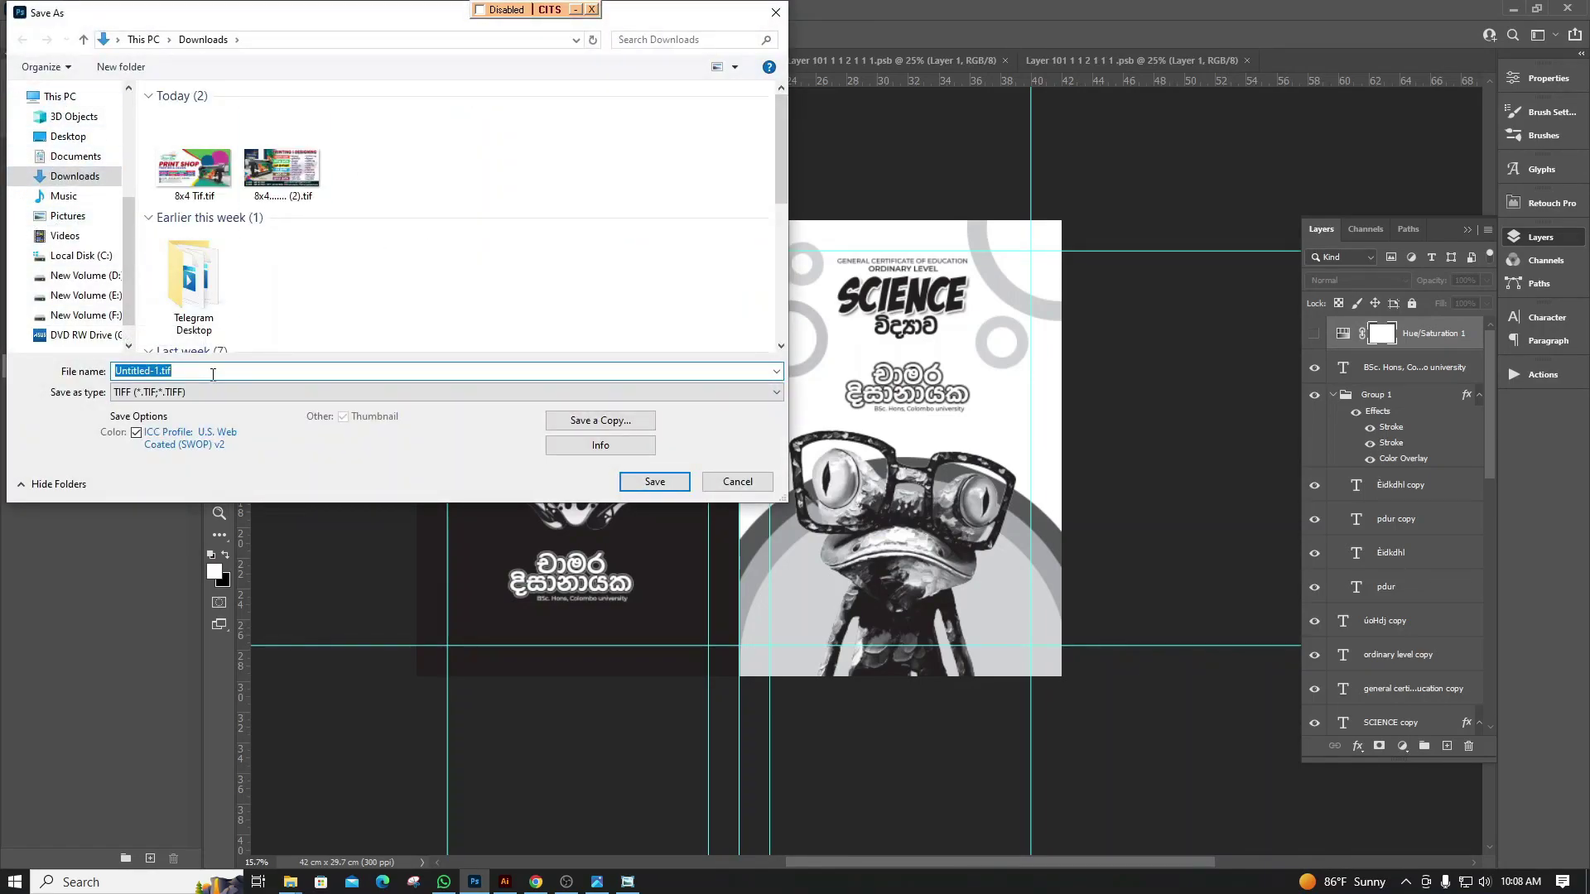
pyautogui.write('Cover')
pyautogui.write(' Pa')
pyautogui.press('BackSpace')
pyautogui.press('Home')
pyautogui.write('1 ')
pyautogui.write('colo')
pyautogui.write('ye')
pyautogui.press('BackSpace')
pyautogui.press('BackSpace')
pyautogui.write('ur')
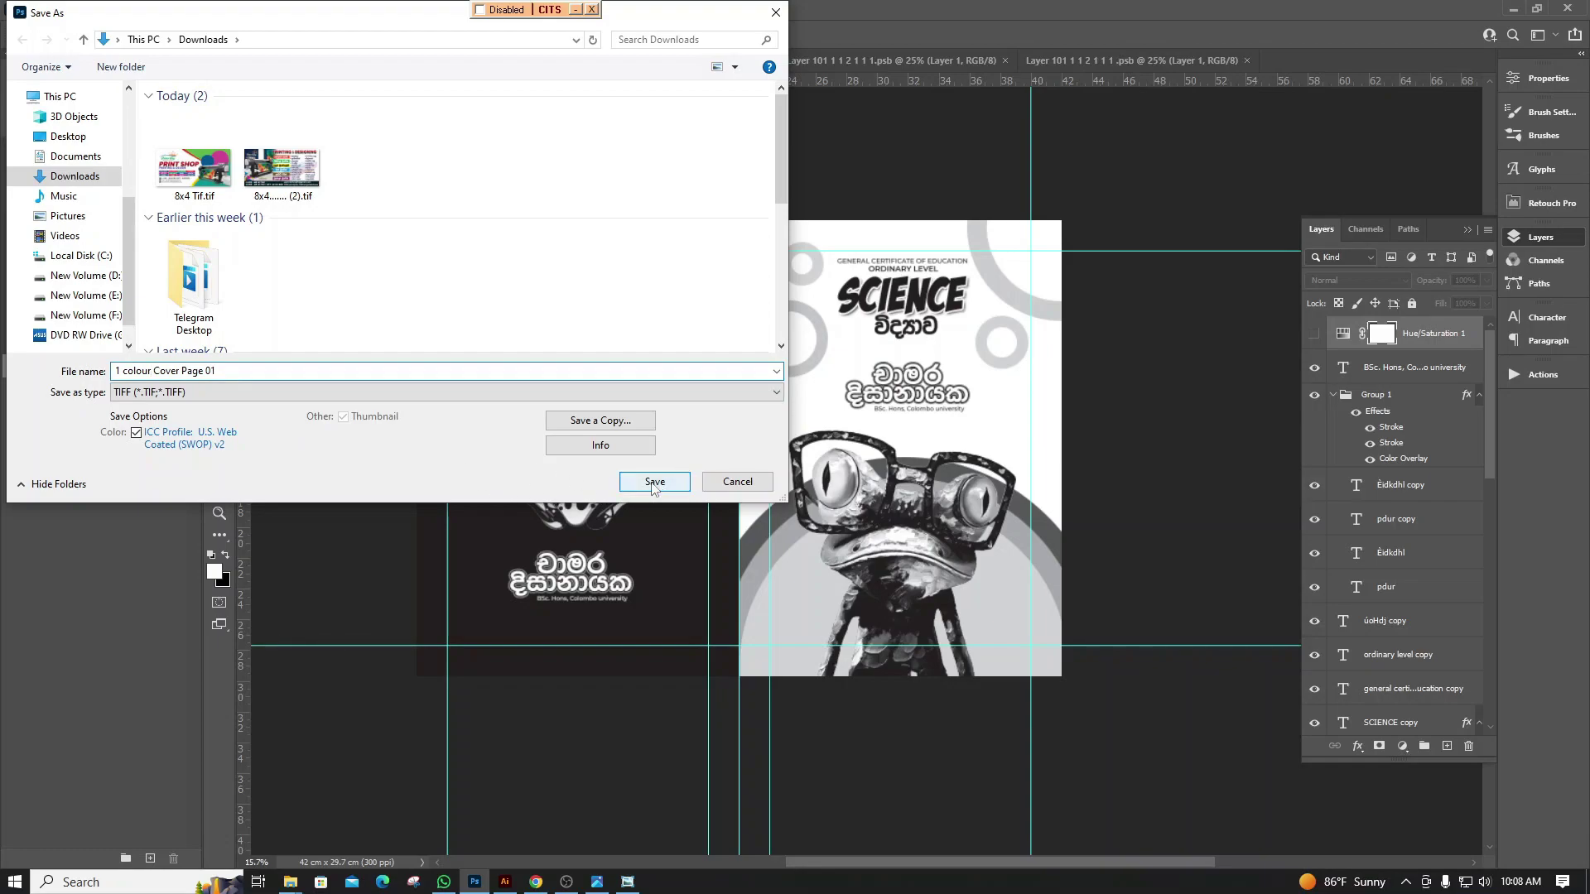
pyautogui.click(202, 390)
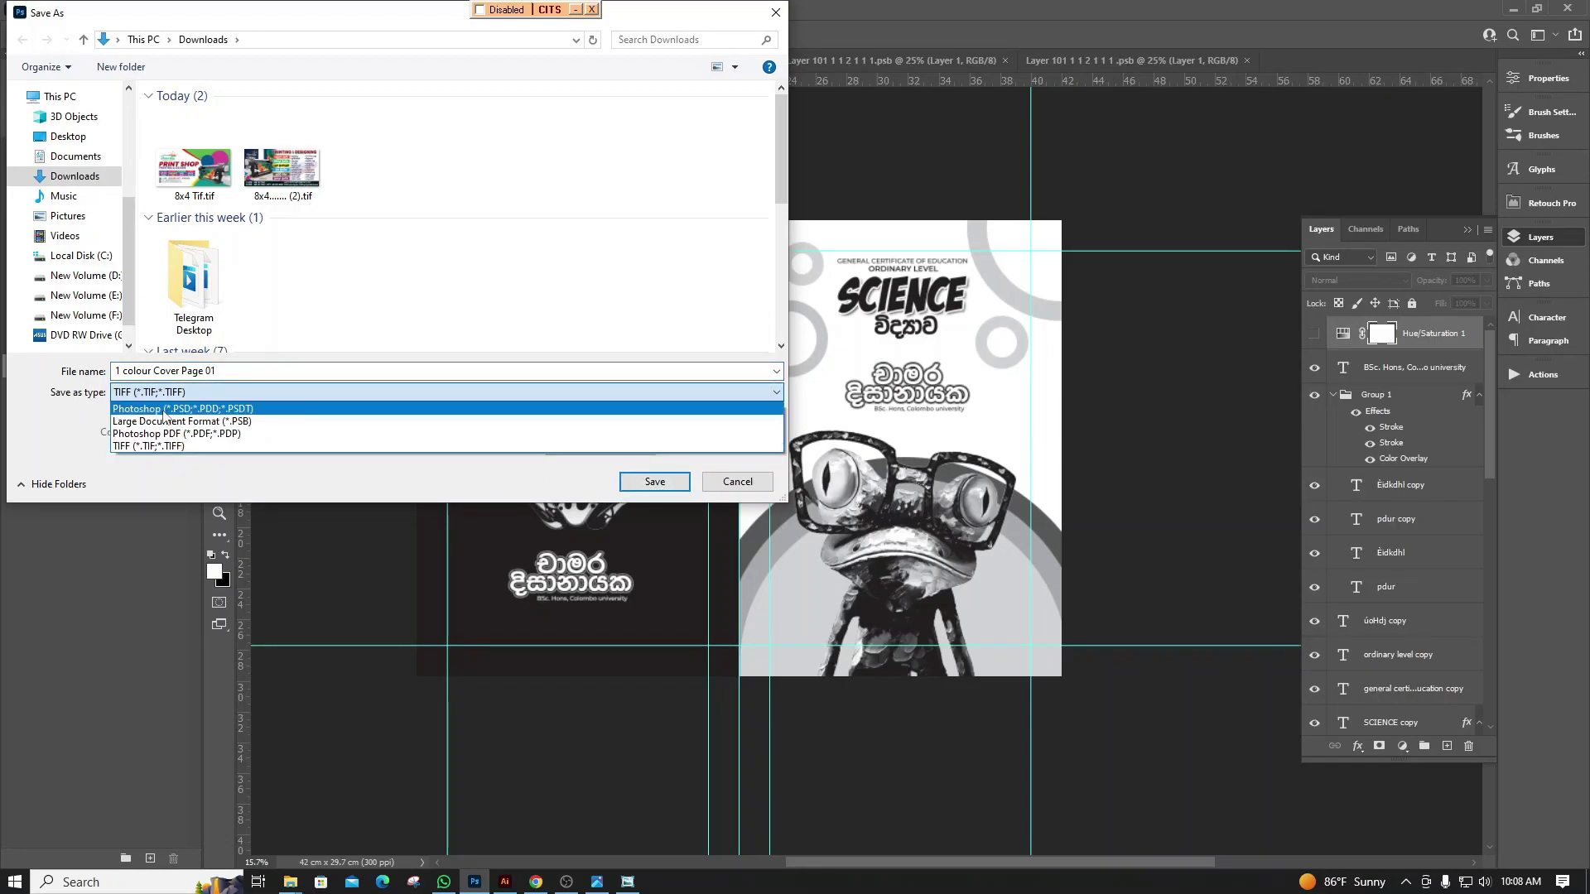
pyautogui.click(169, 411)
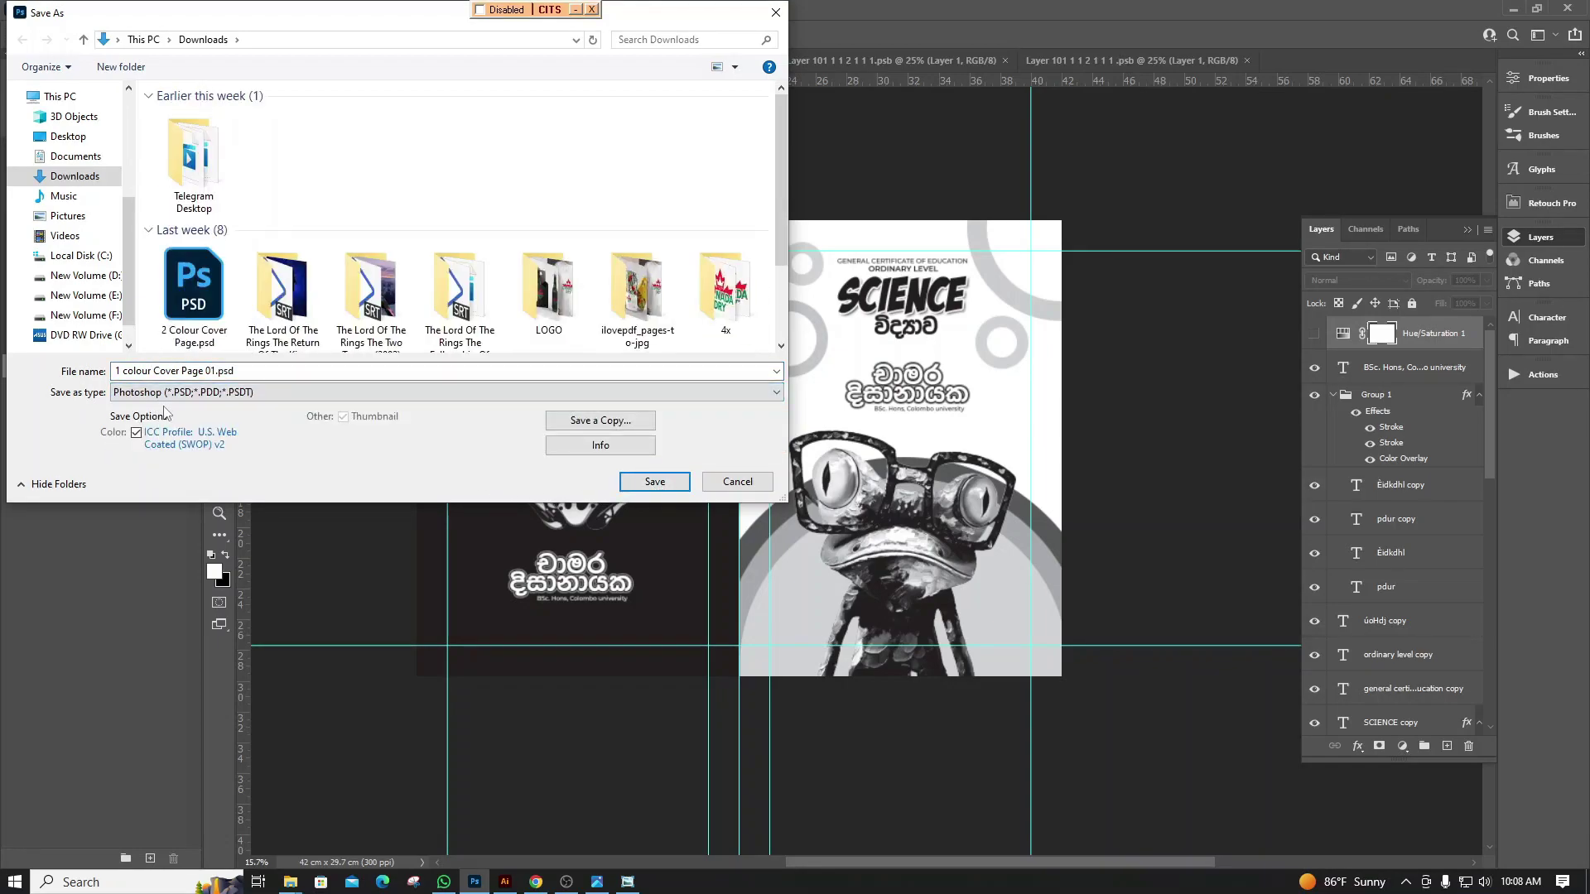
pyautogui.click(670, 489)
pyautogui.click(969, 245)
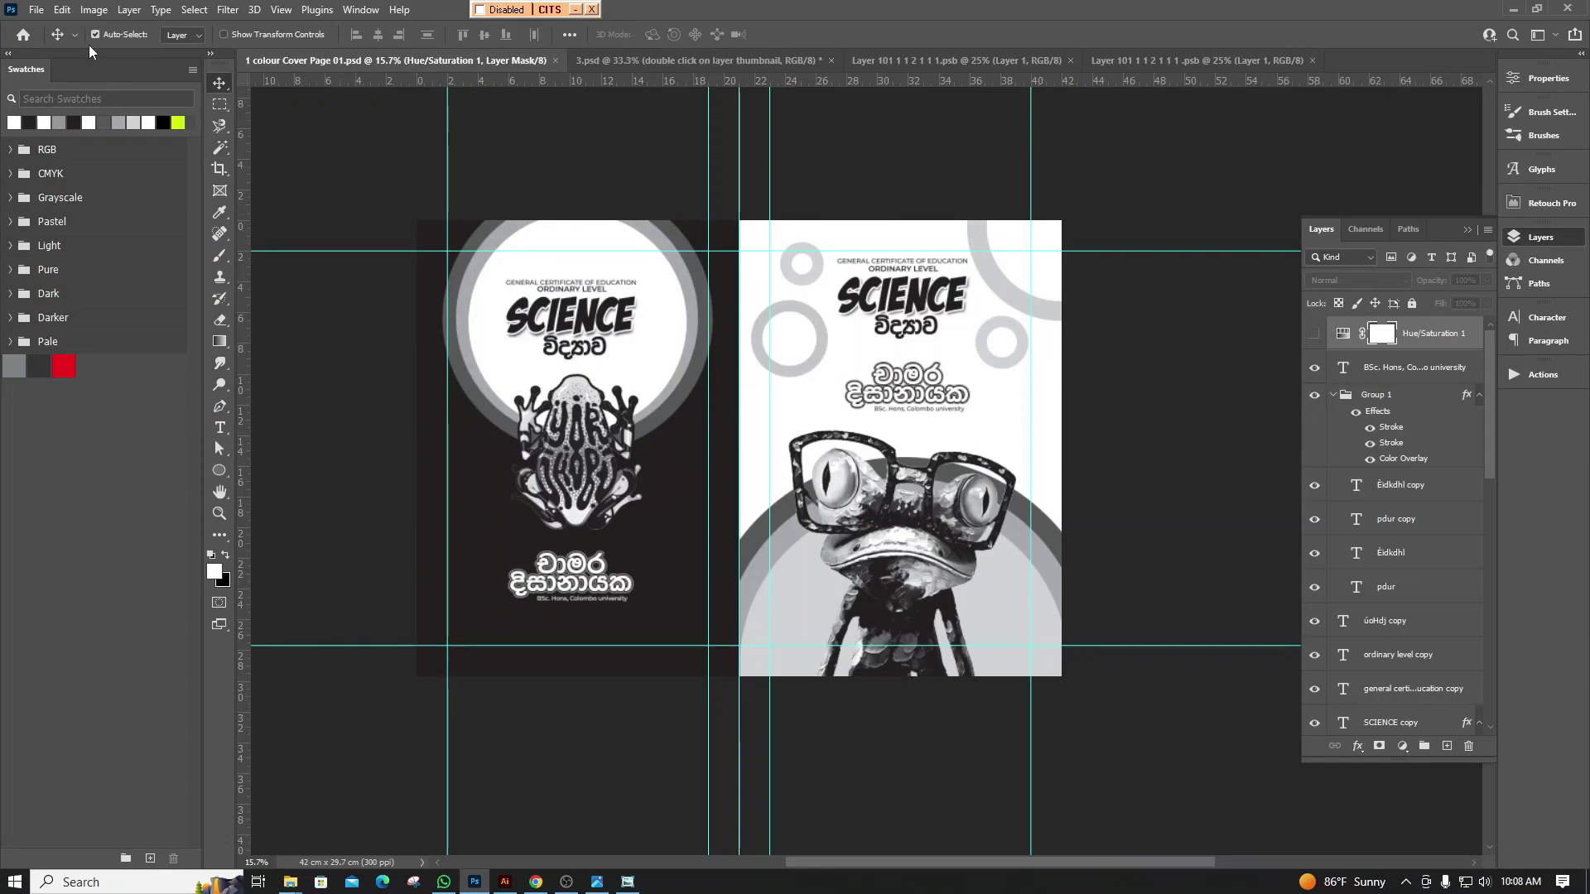
# Save a copy as '1 colour Cover Page 01.pdf' with the Press Quality preset
pyautogui.click(37, 11)
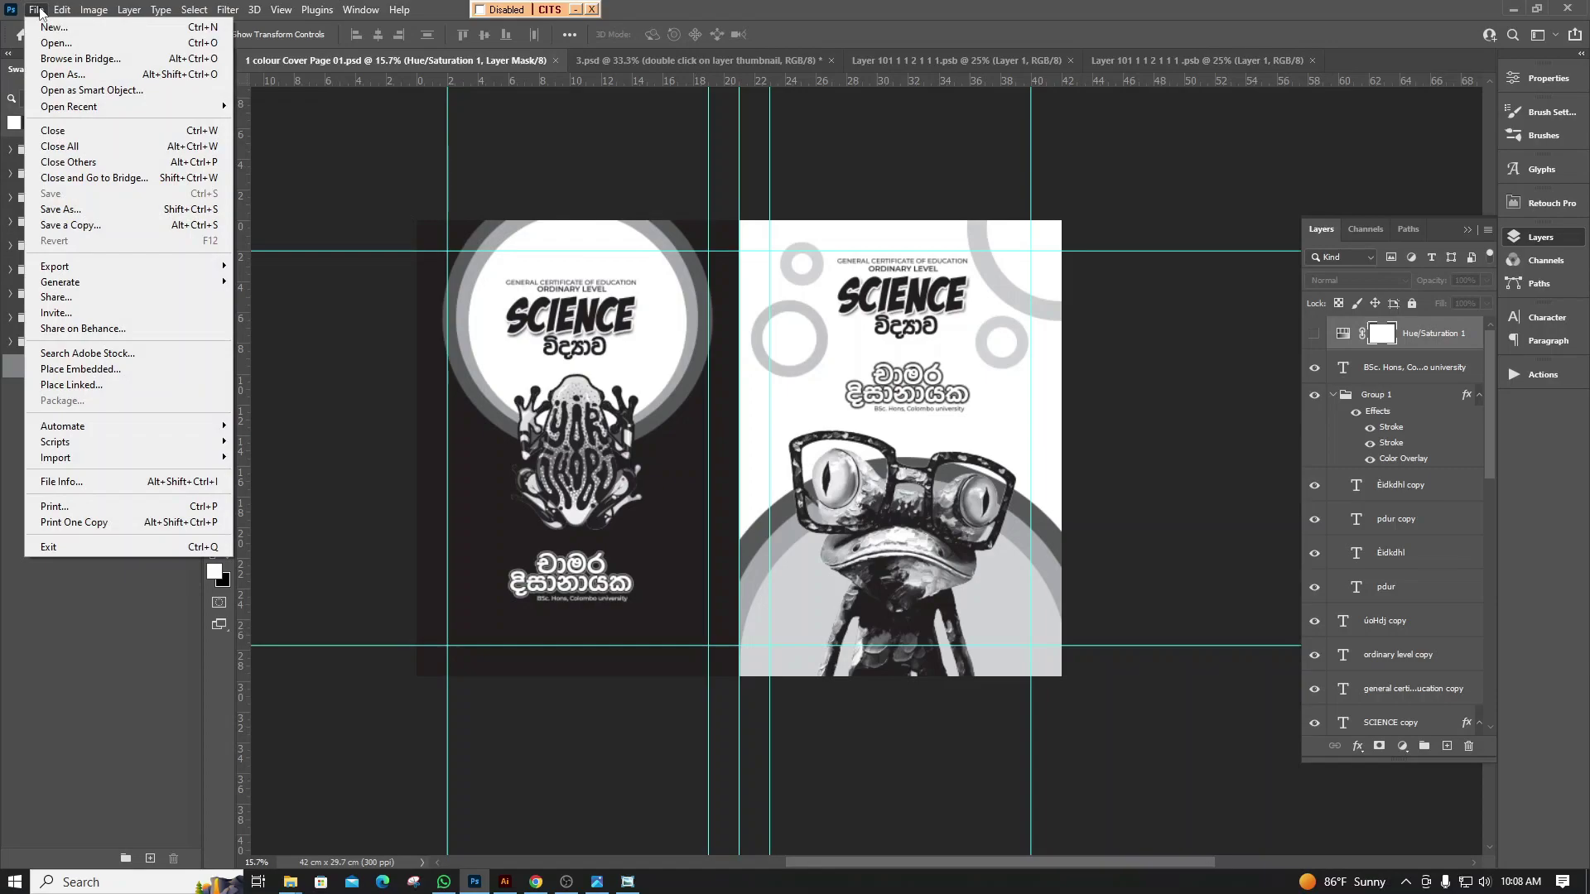
pyautogui.click(82, 208)
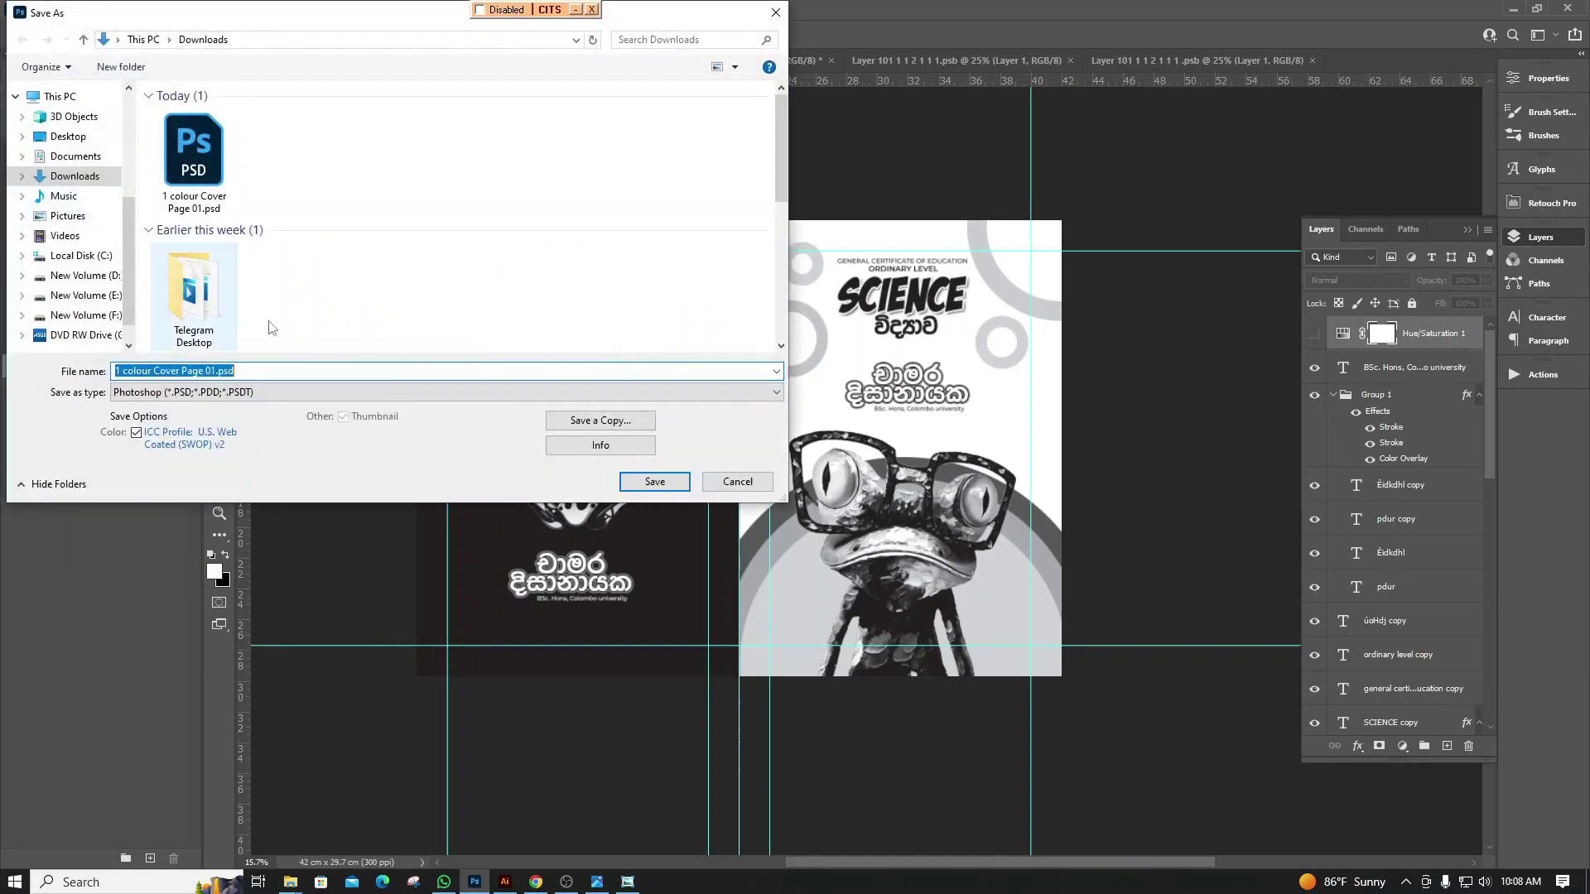
pyautogui.click(210, 393)
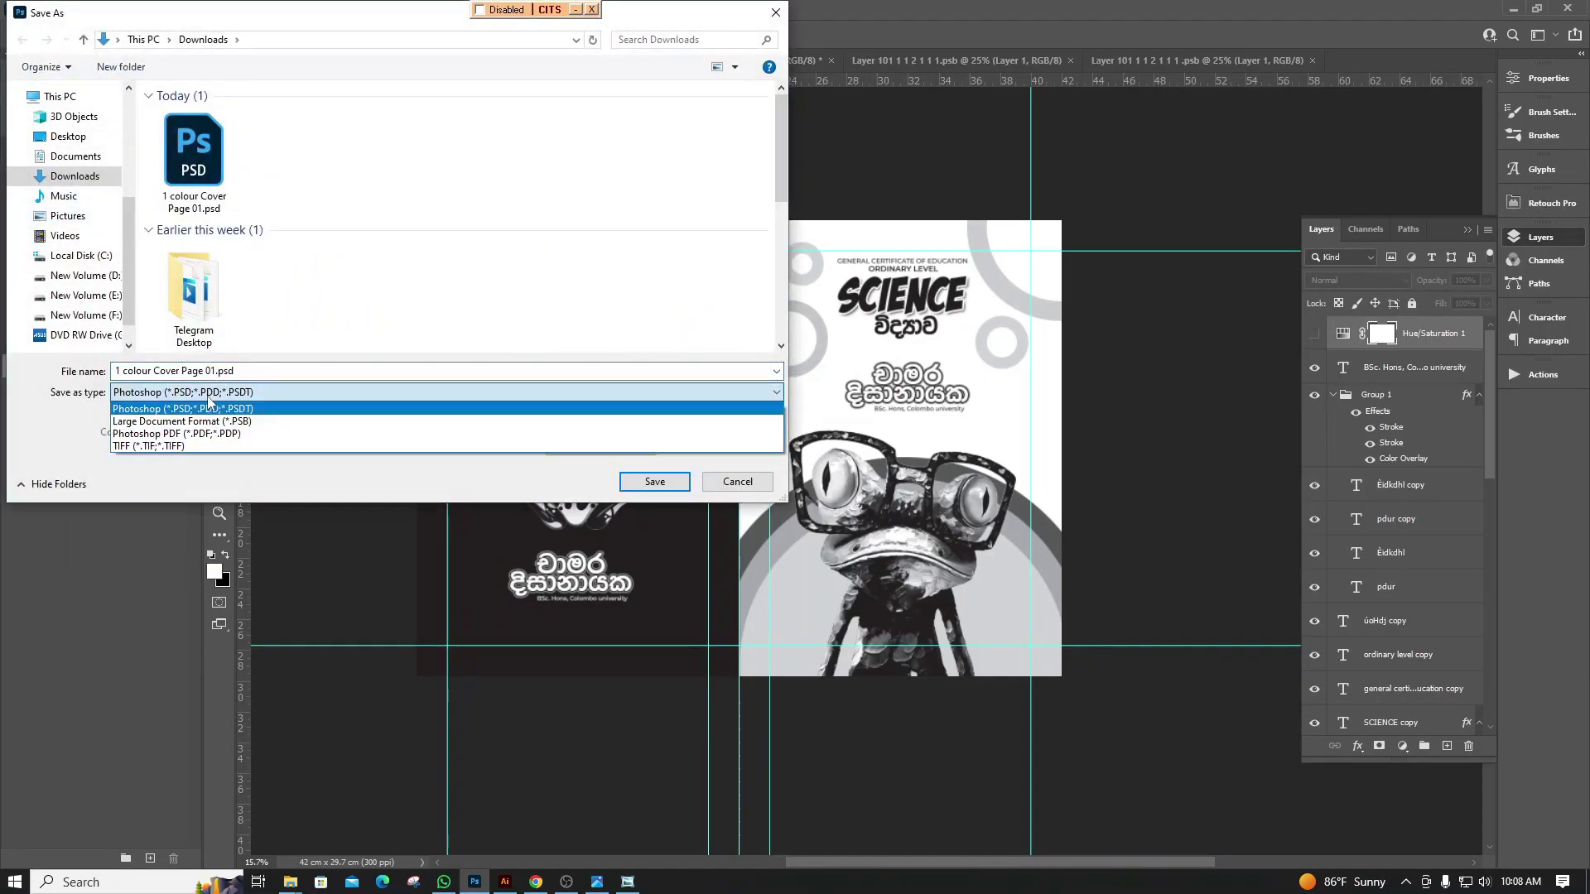
pyautogui.click(166, 434)
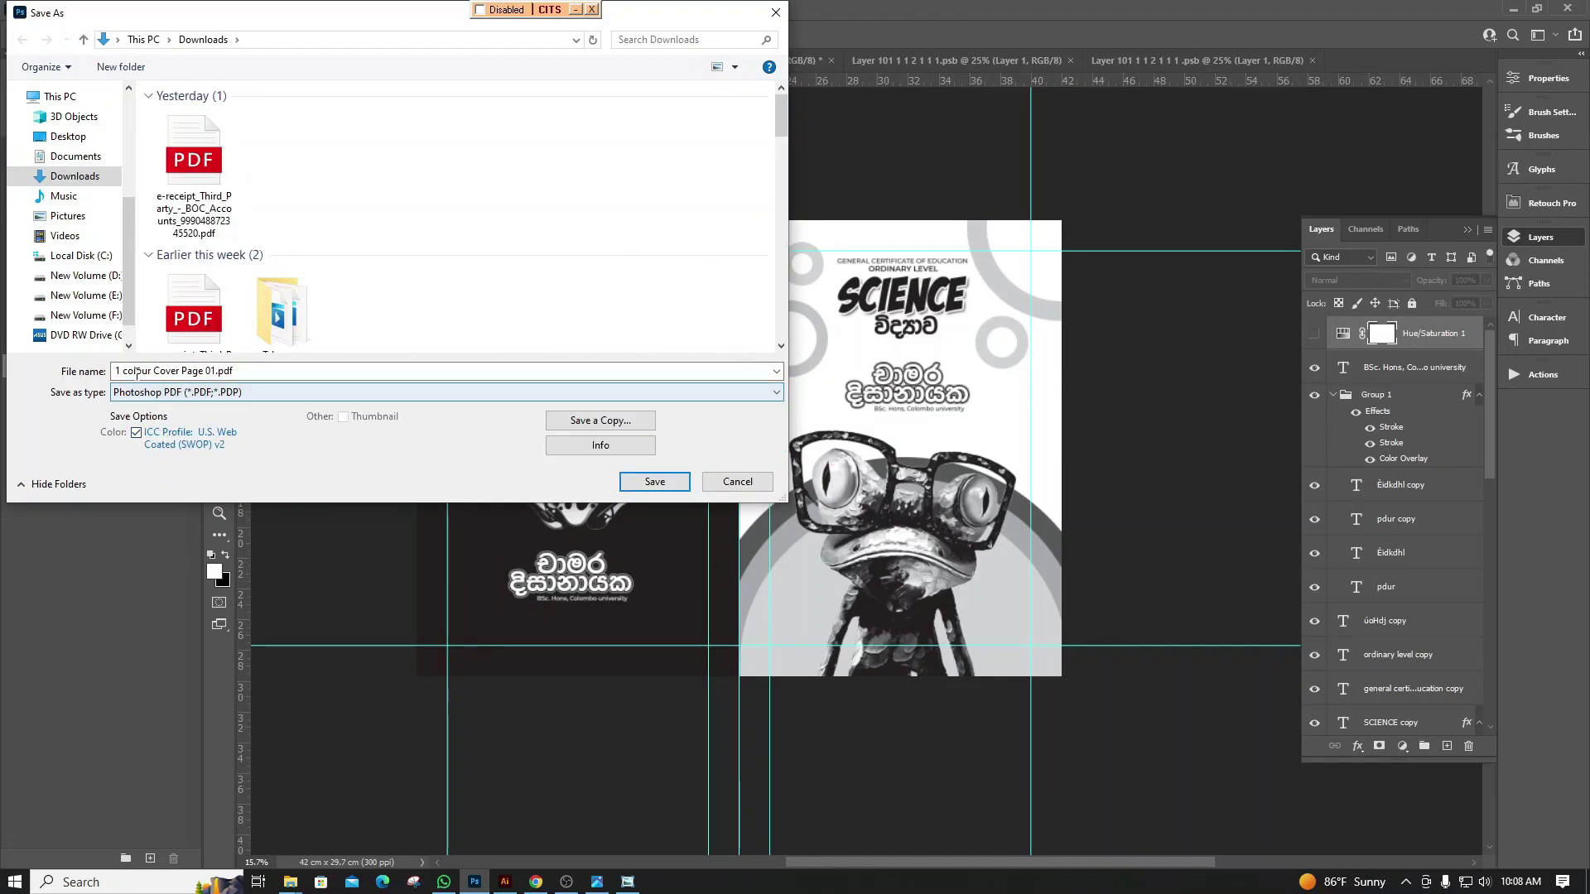
pyautogui.click(644, 483)
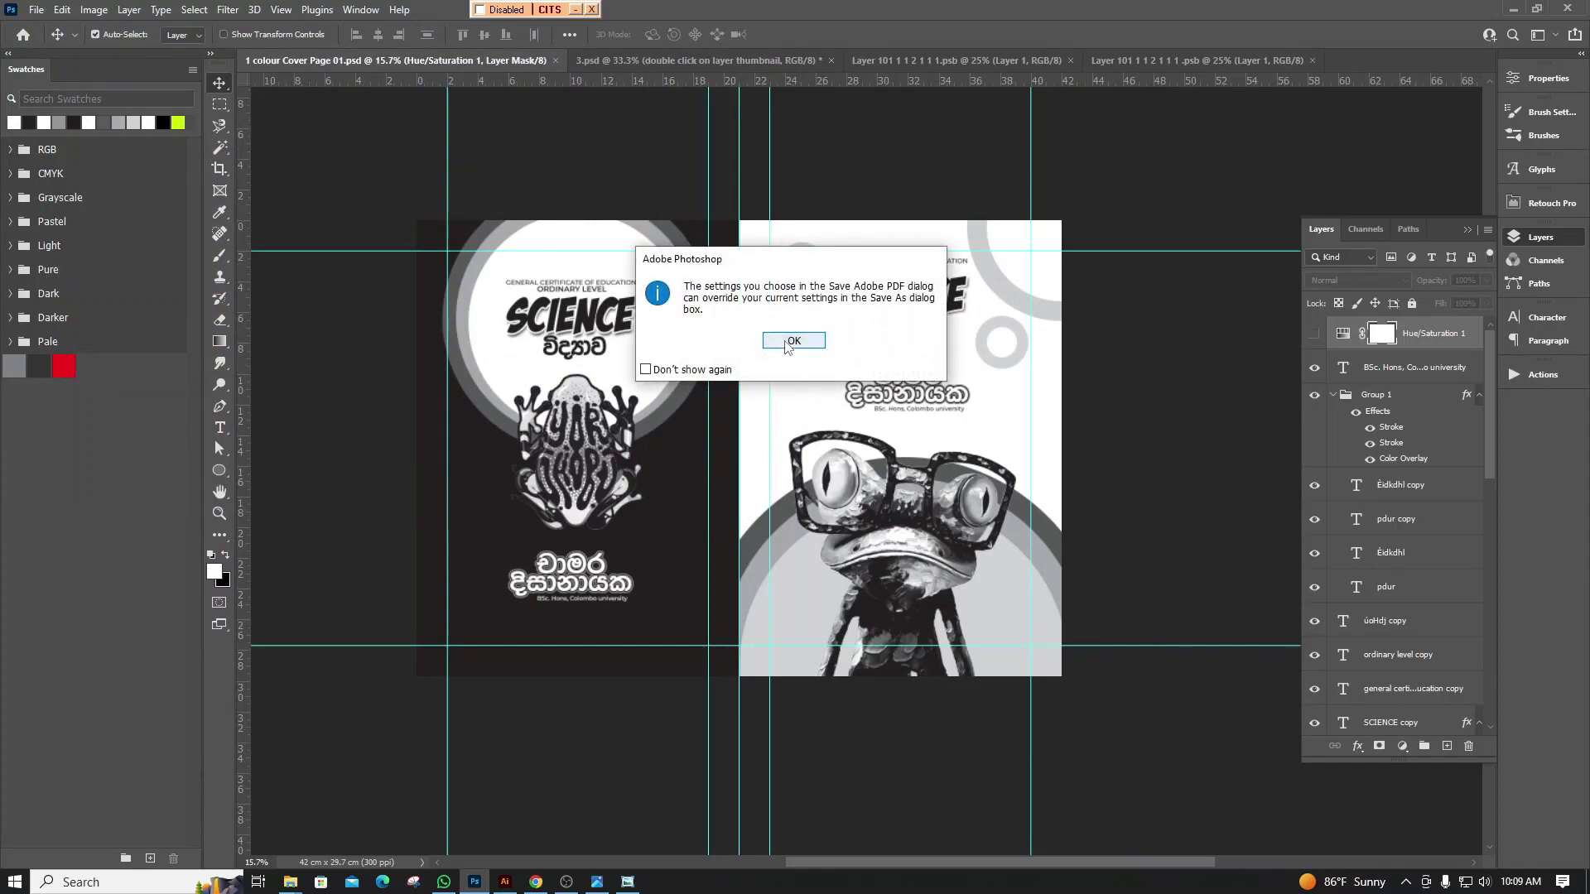
pyautogui.click(791, 341)
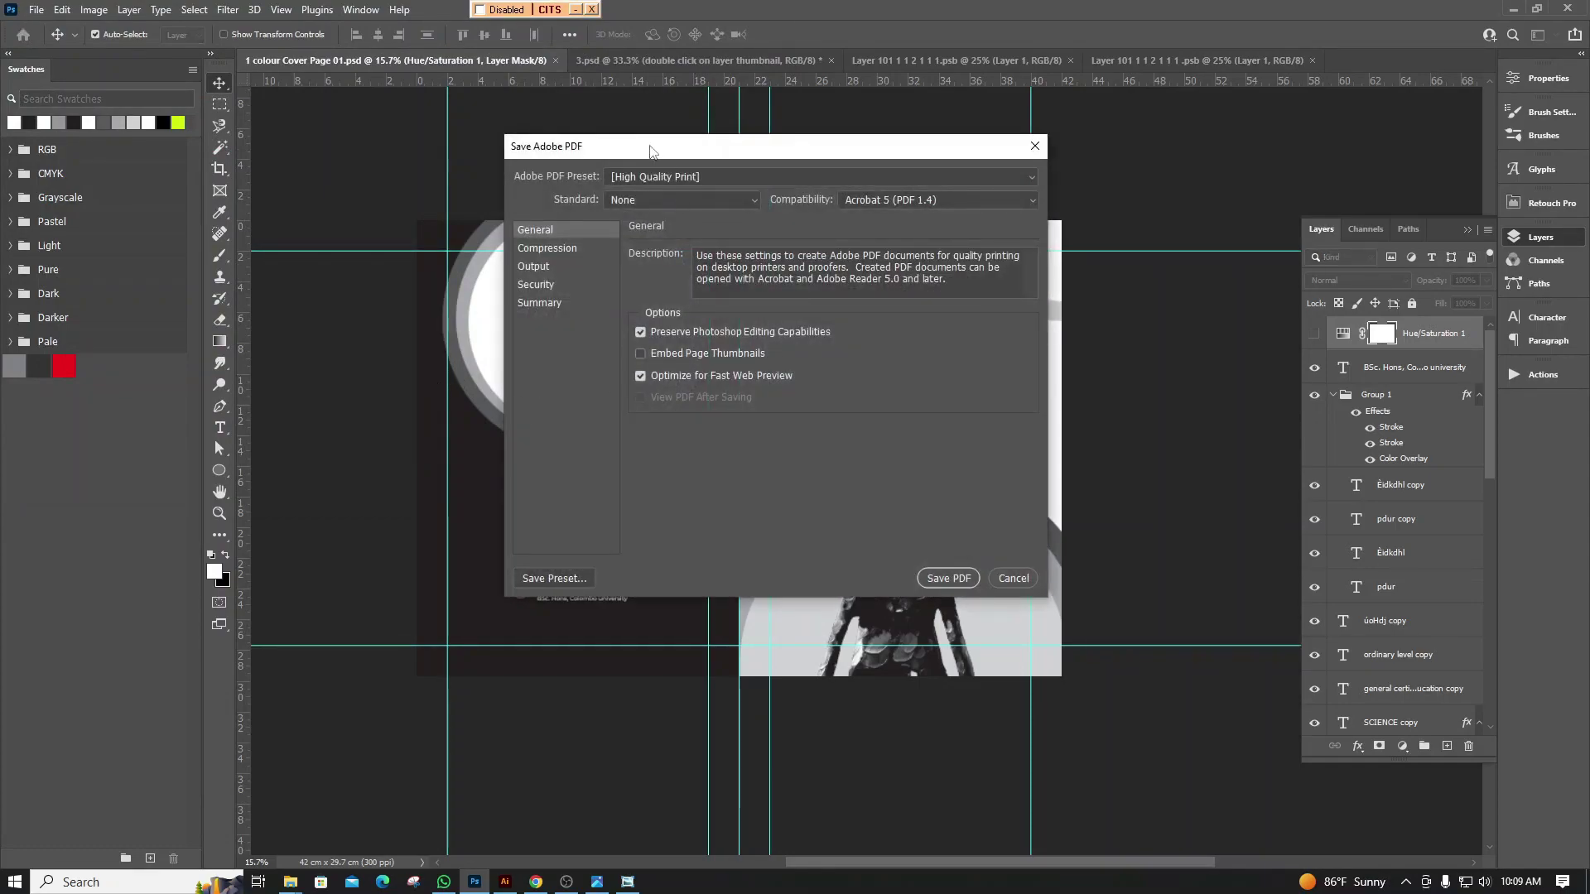
pyautogui.click(643, 178)
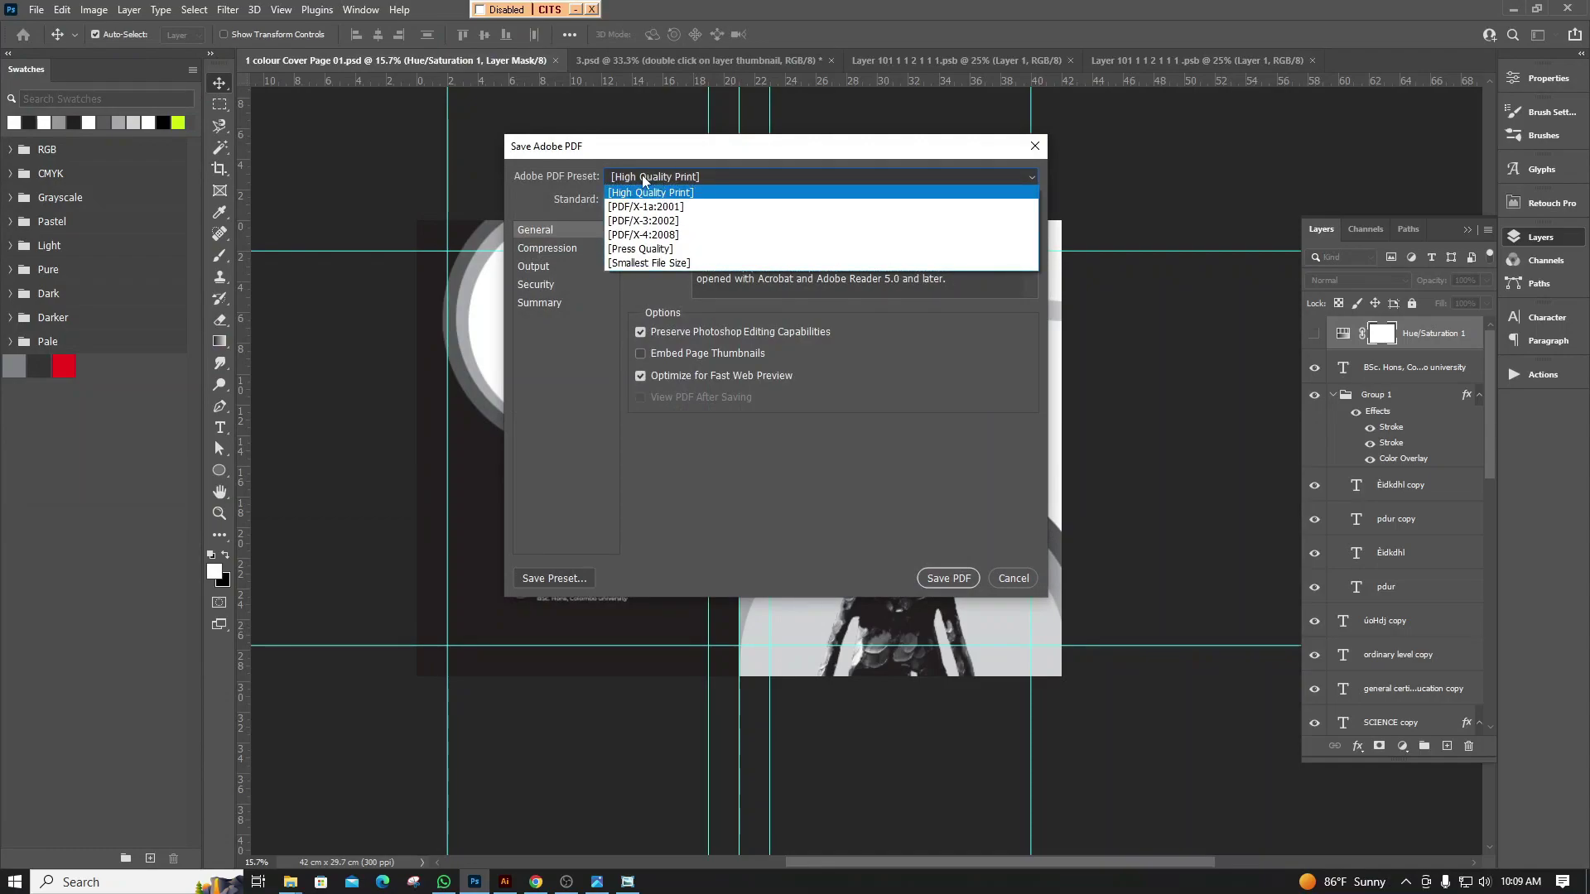
pyautogui.click(645, 252)
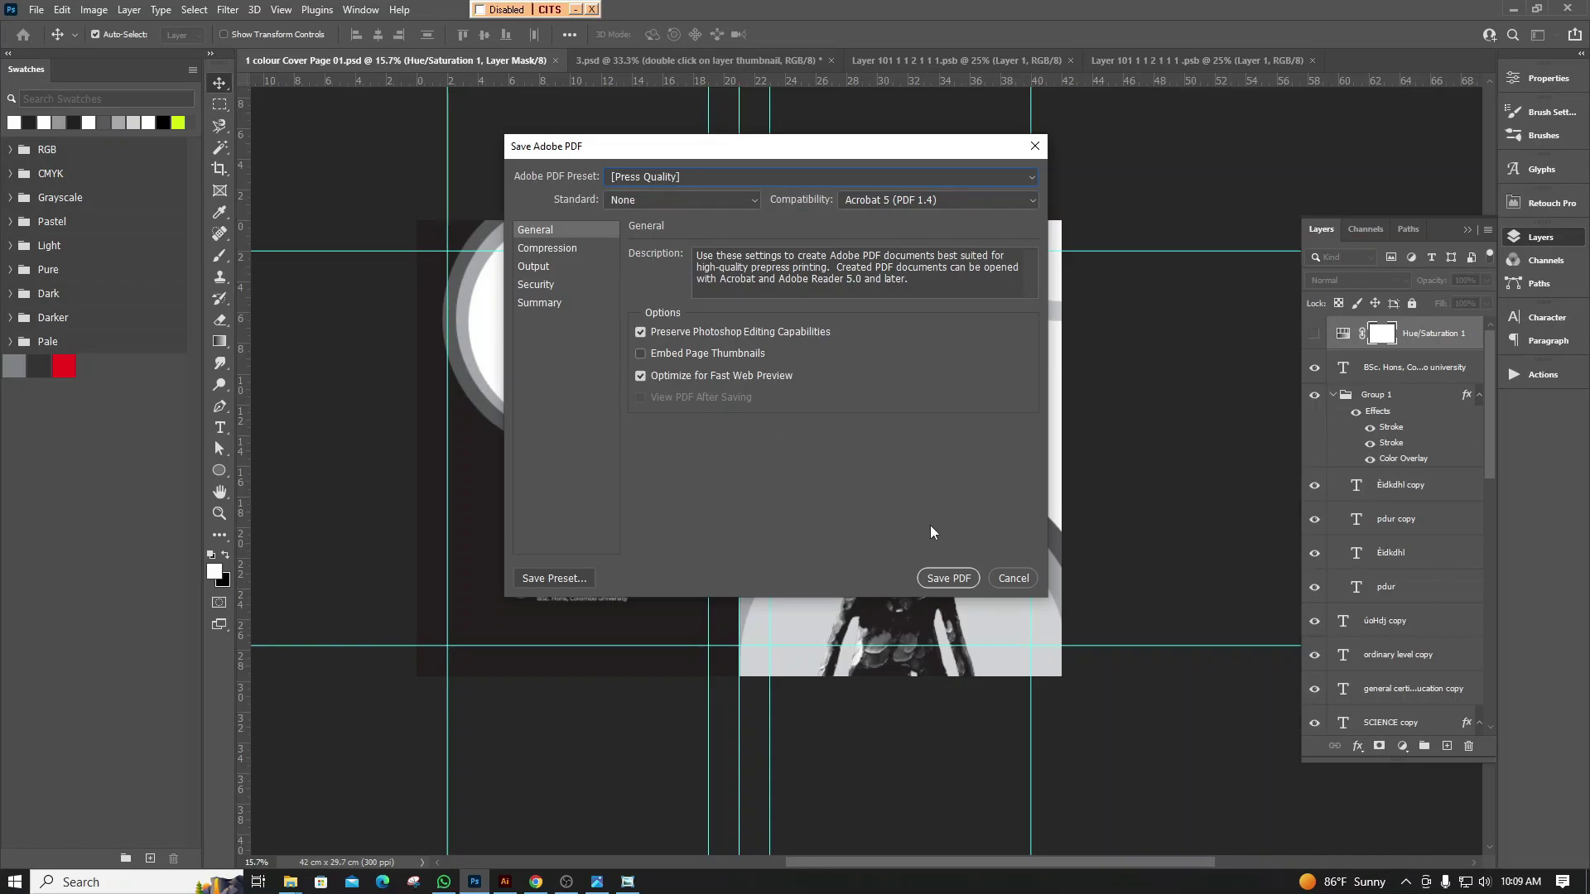
pyautogui.click(944, 579)
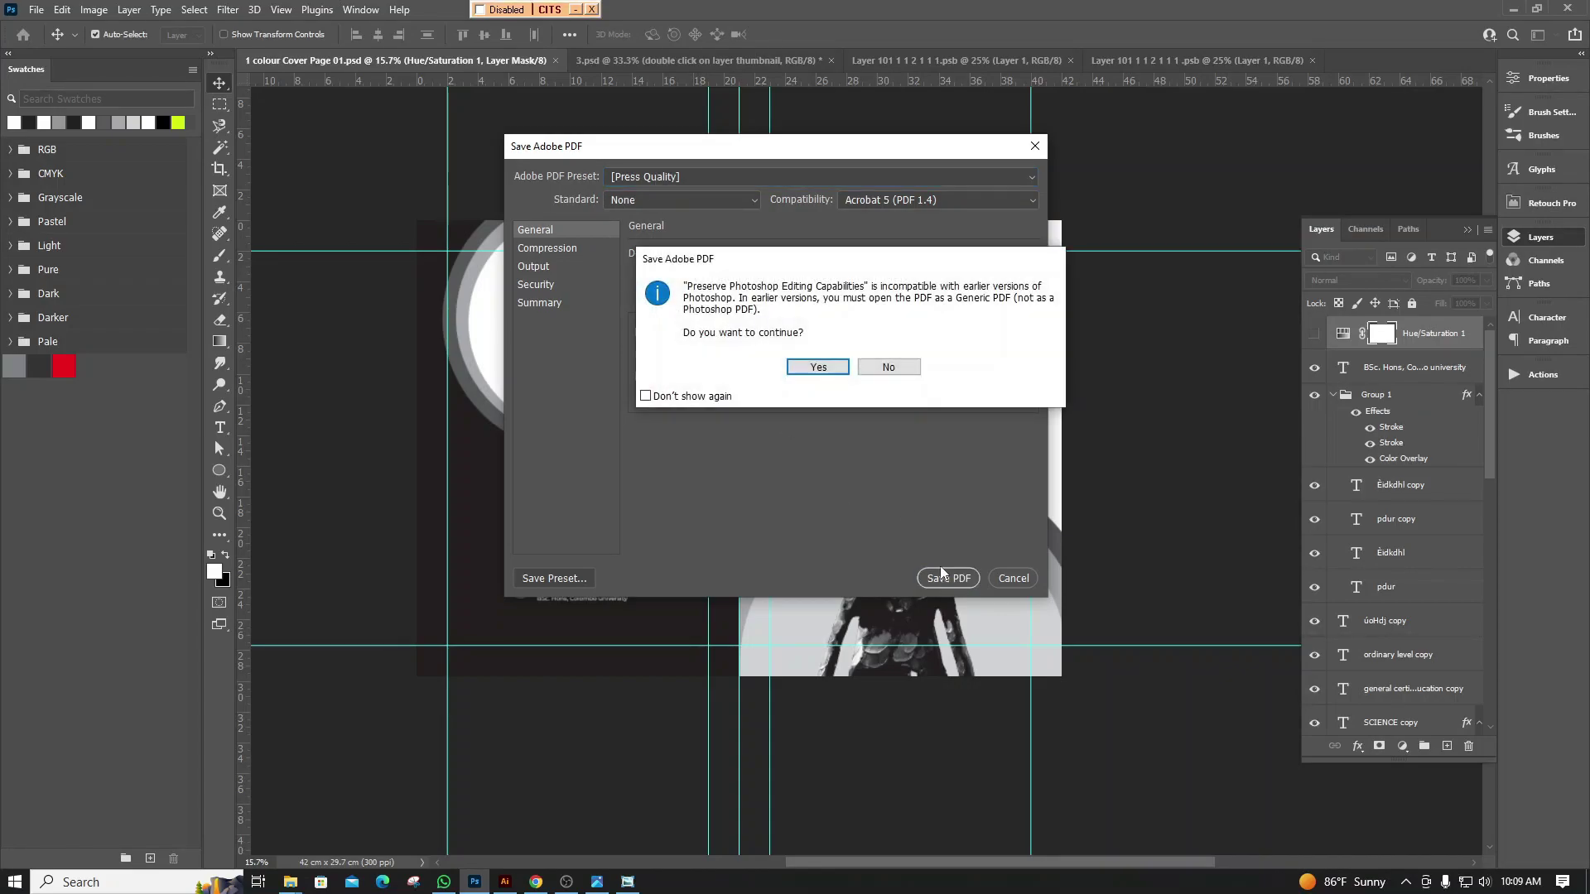
pyautogui.click(805, 369)
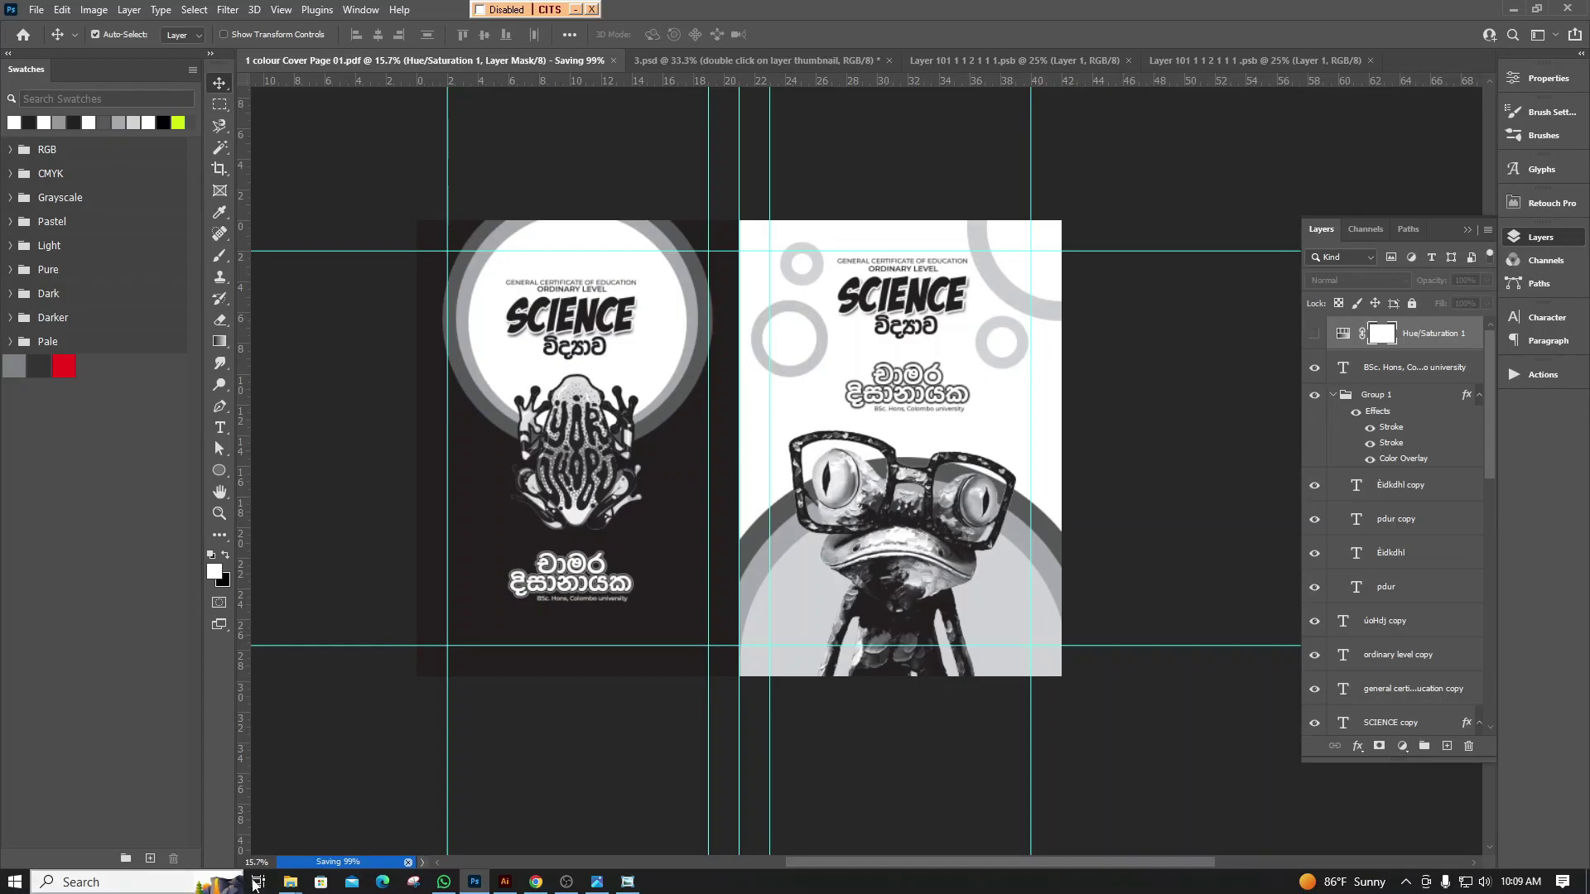
pyautogui.moveTo(289, 882)
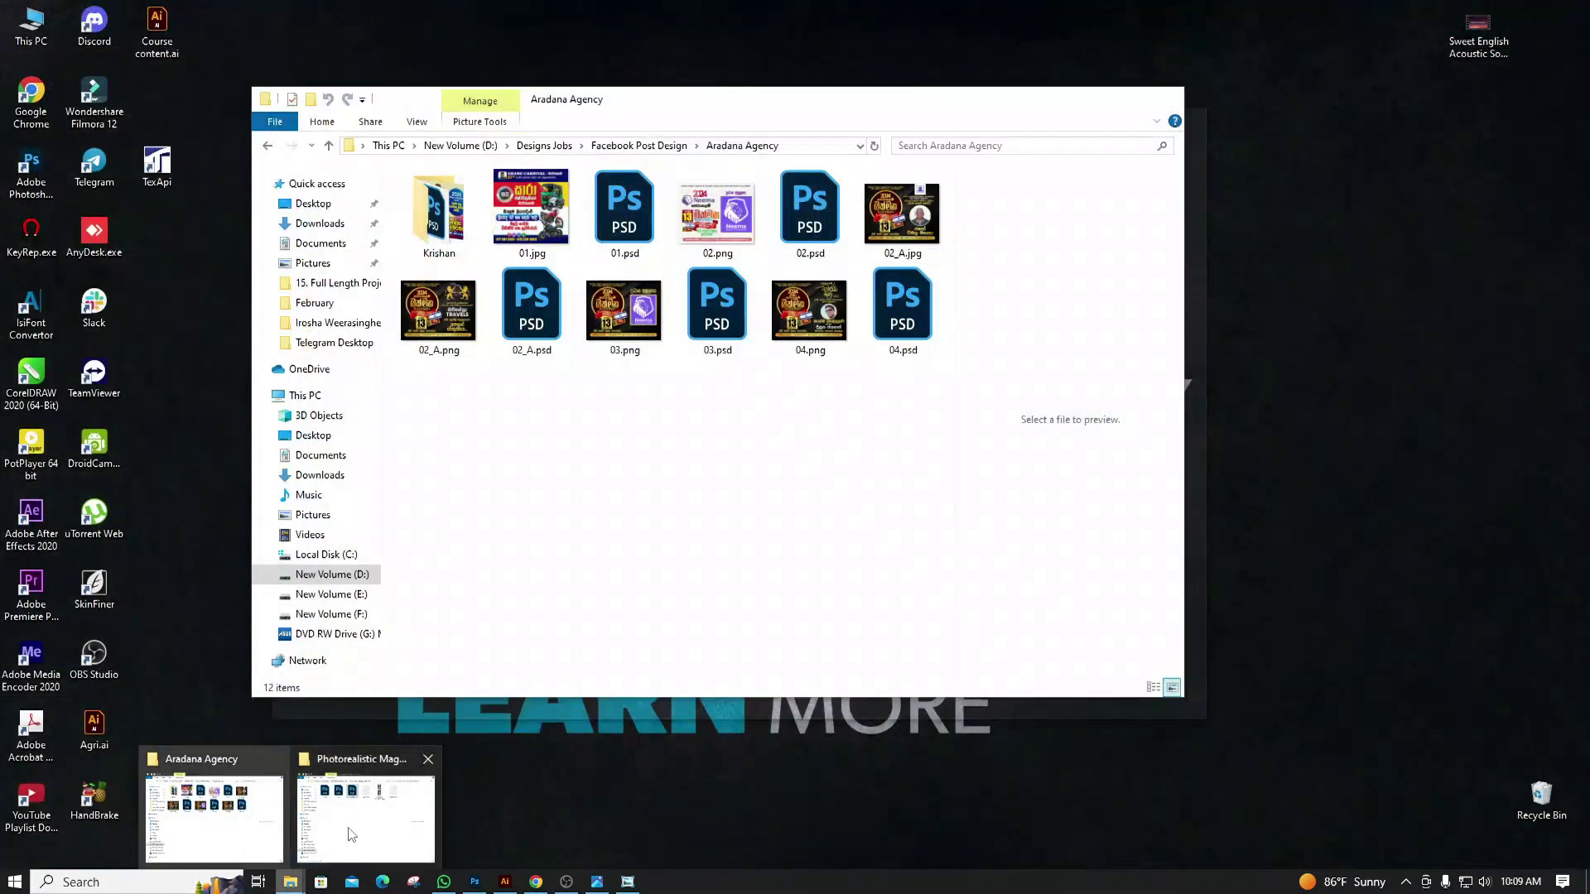
# Preview and open '1 colour Cover Page 01.pdf' from the Downloads folder
pyautogui.click(365, 815)
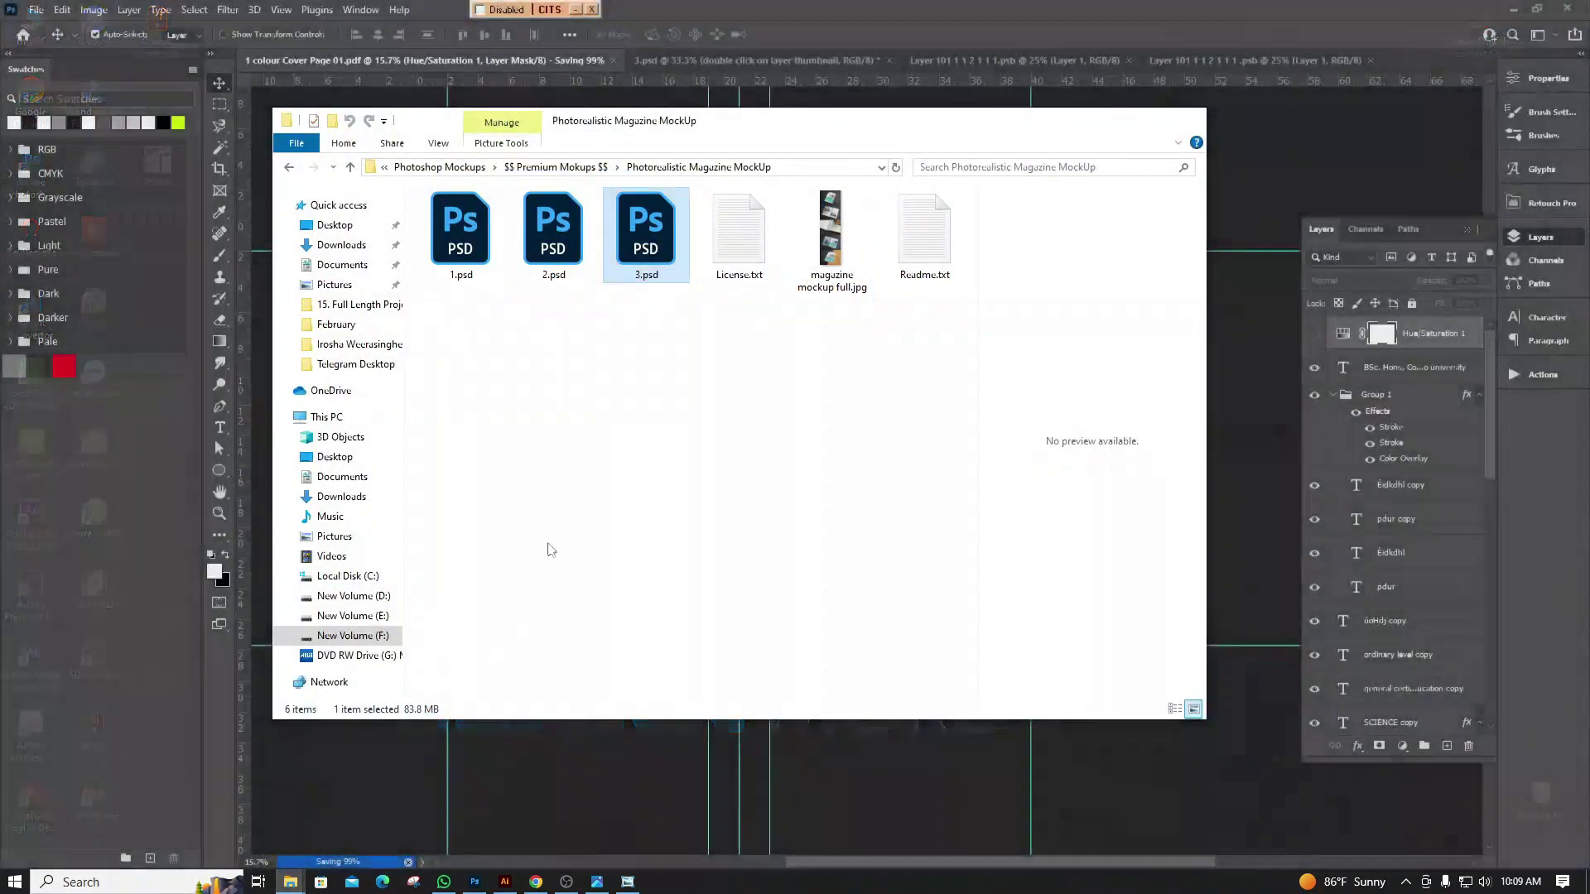
pyautogui.click(341, 244)
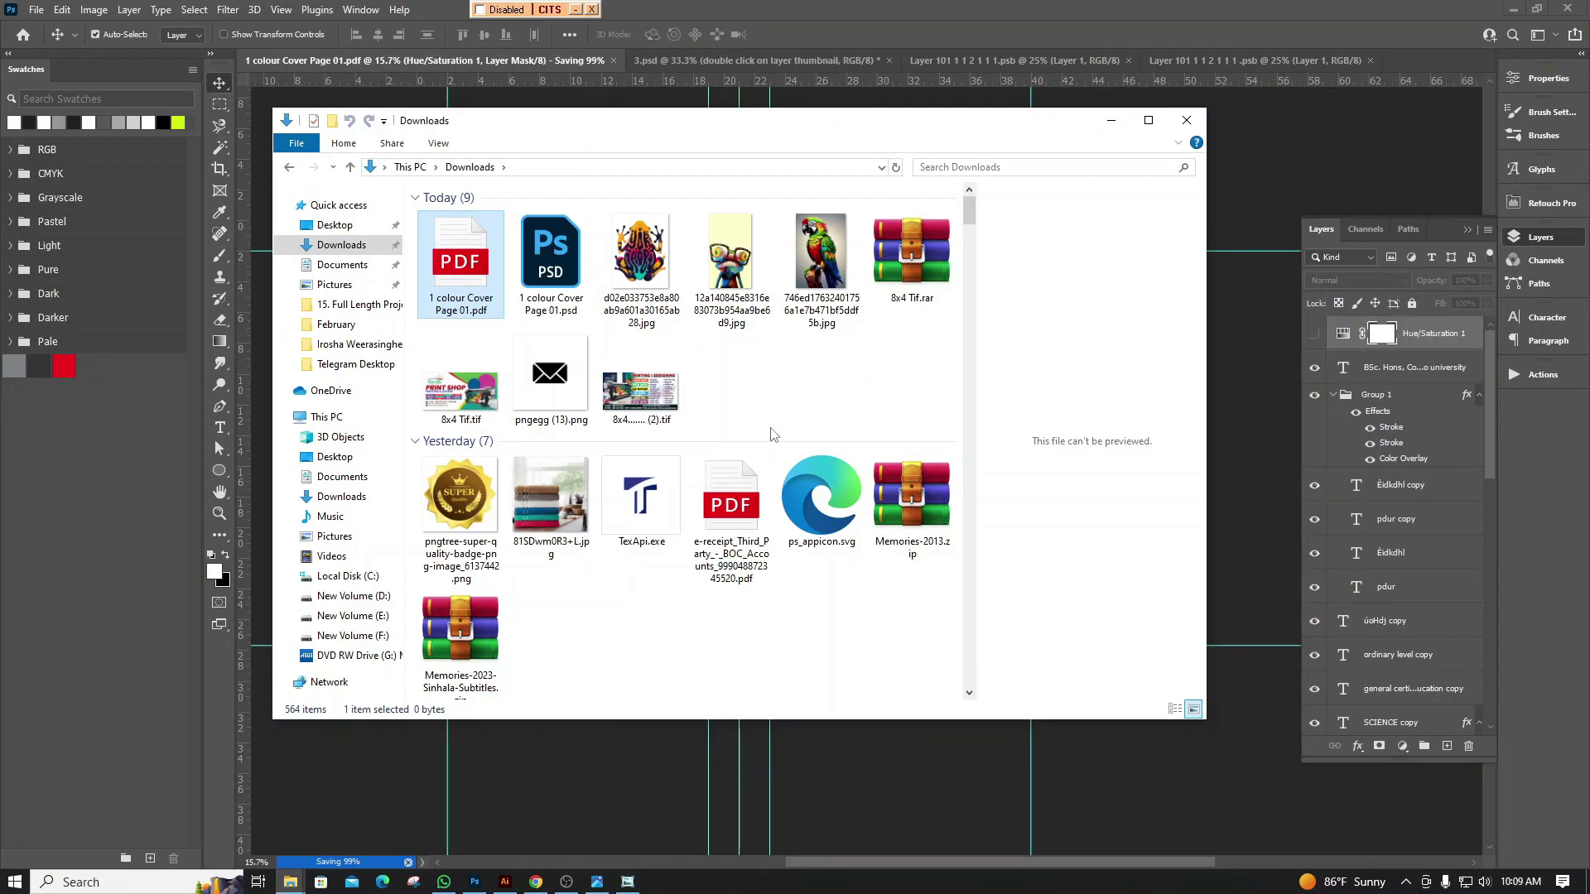
pyautogui.click(775, 401)
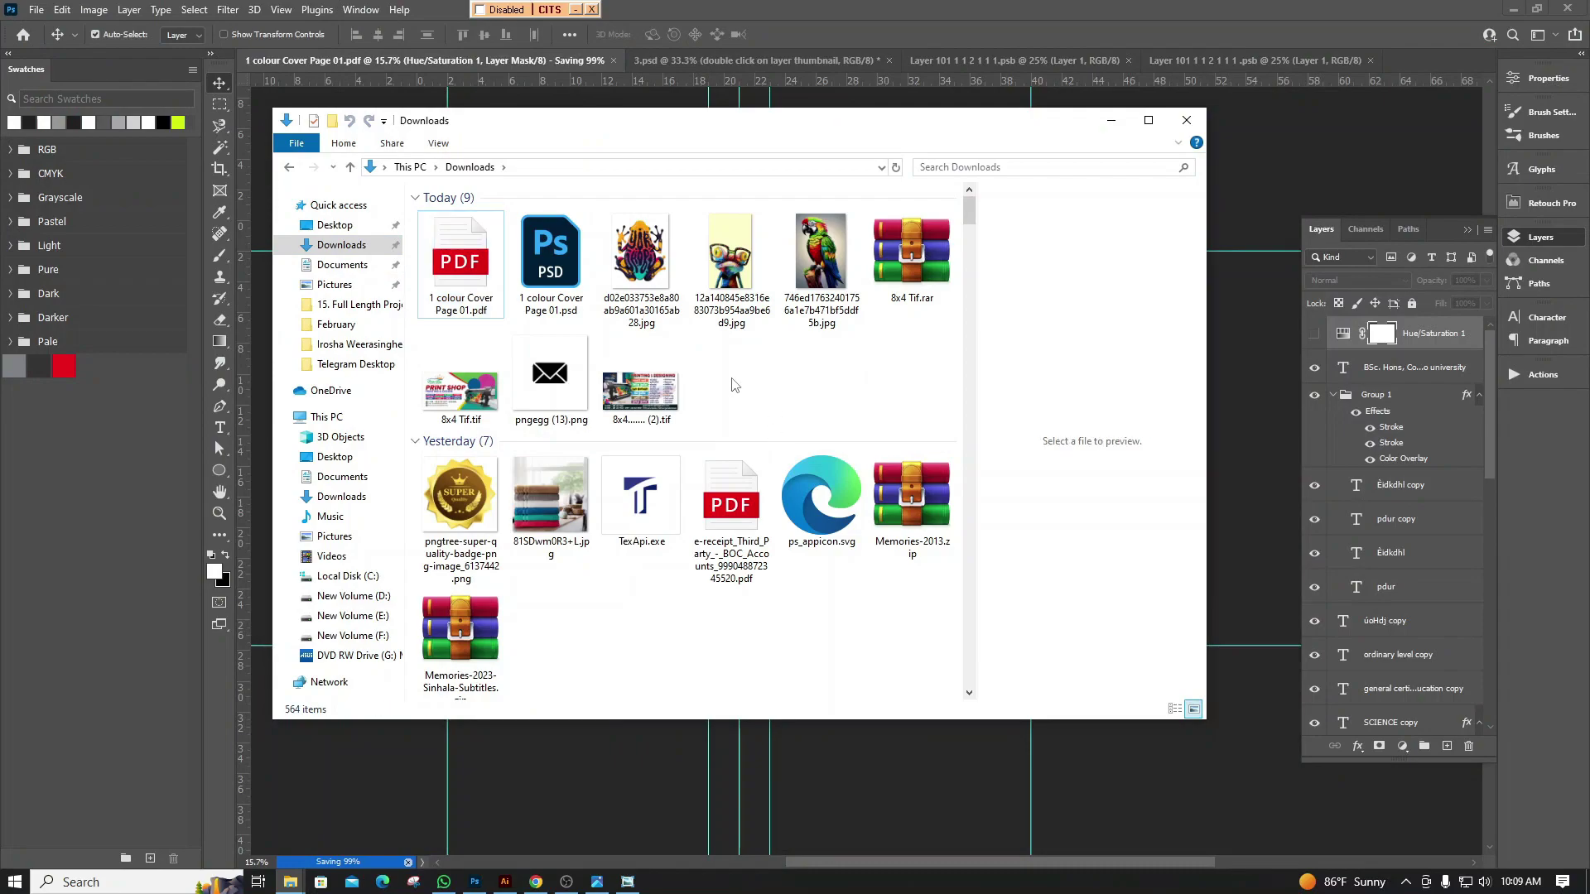
pyautogui.click(443, 274)
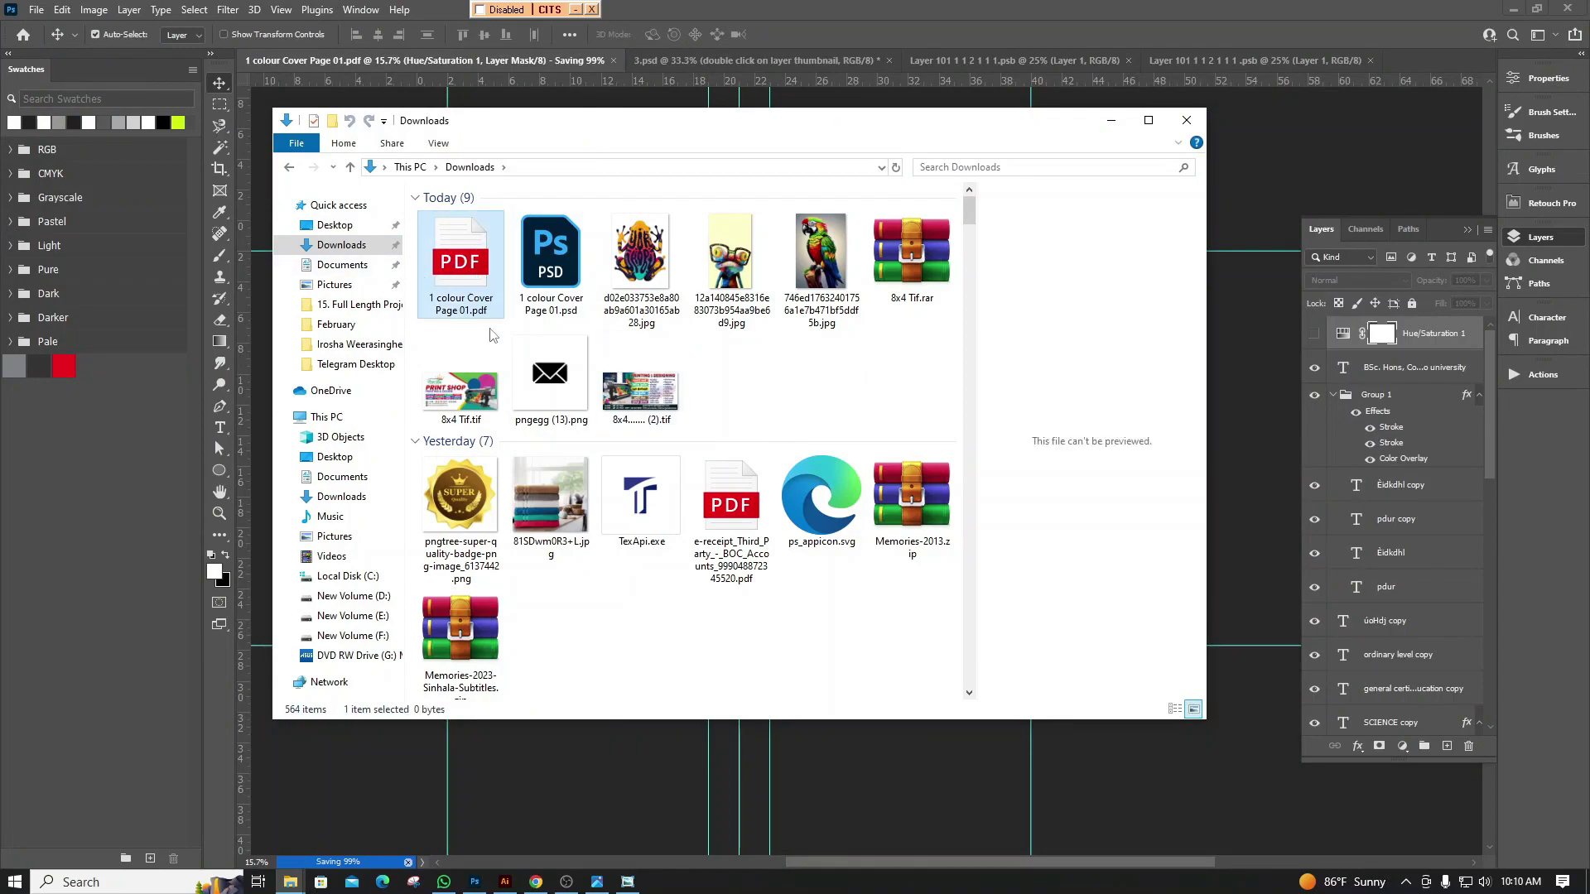
pyautogui.click(1113, 132)
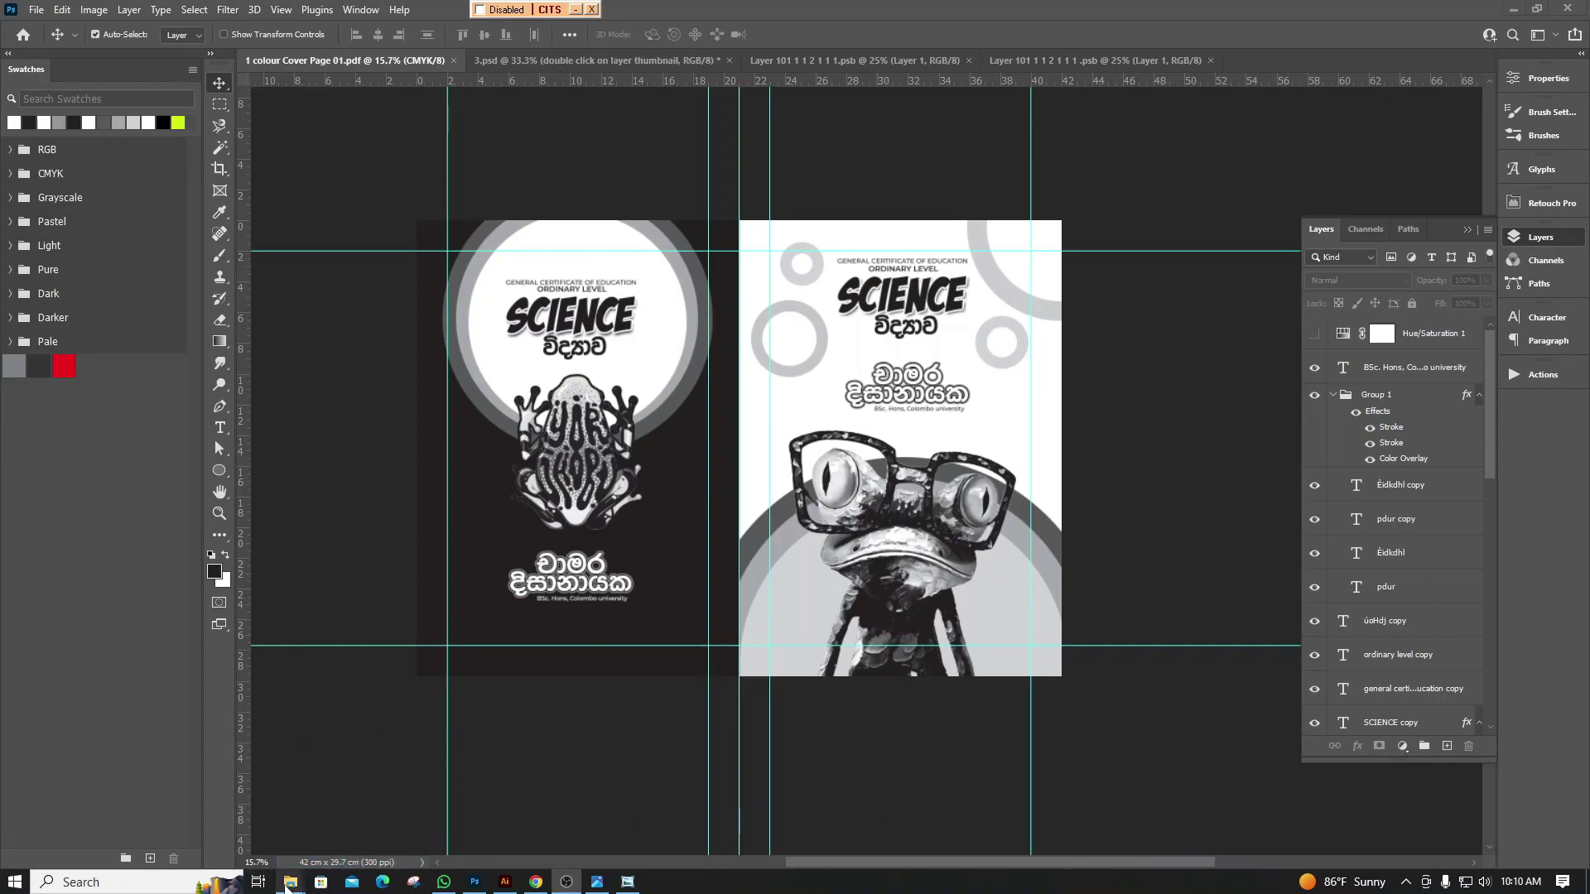
pyautogui.moveTo(290, 881)
pyautogui.click(374, 833)
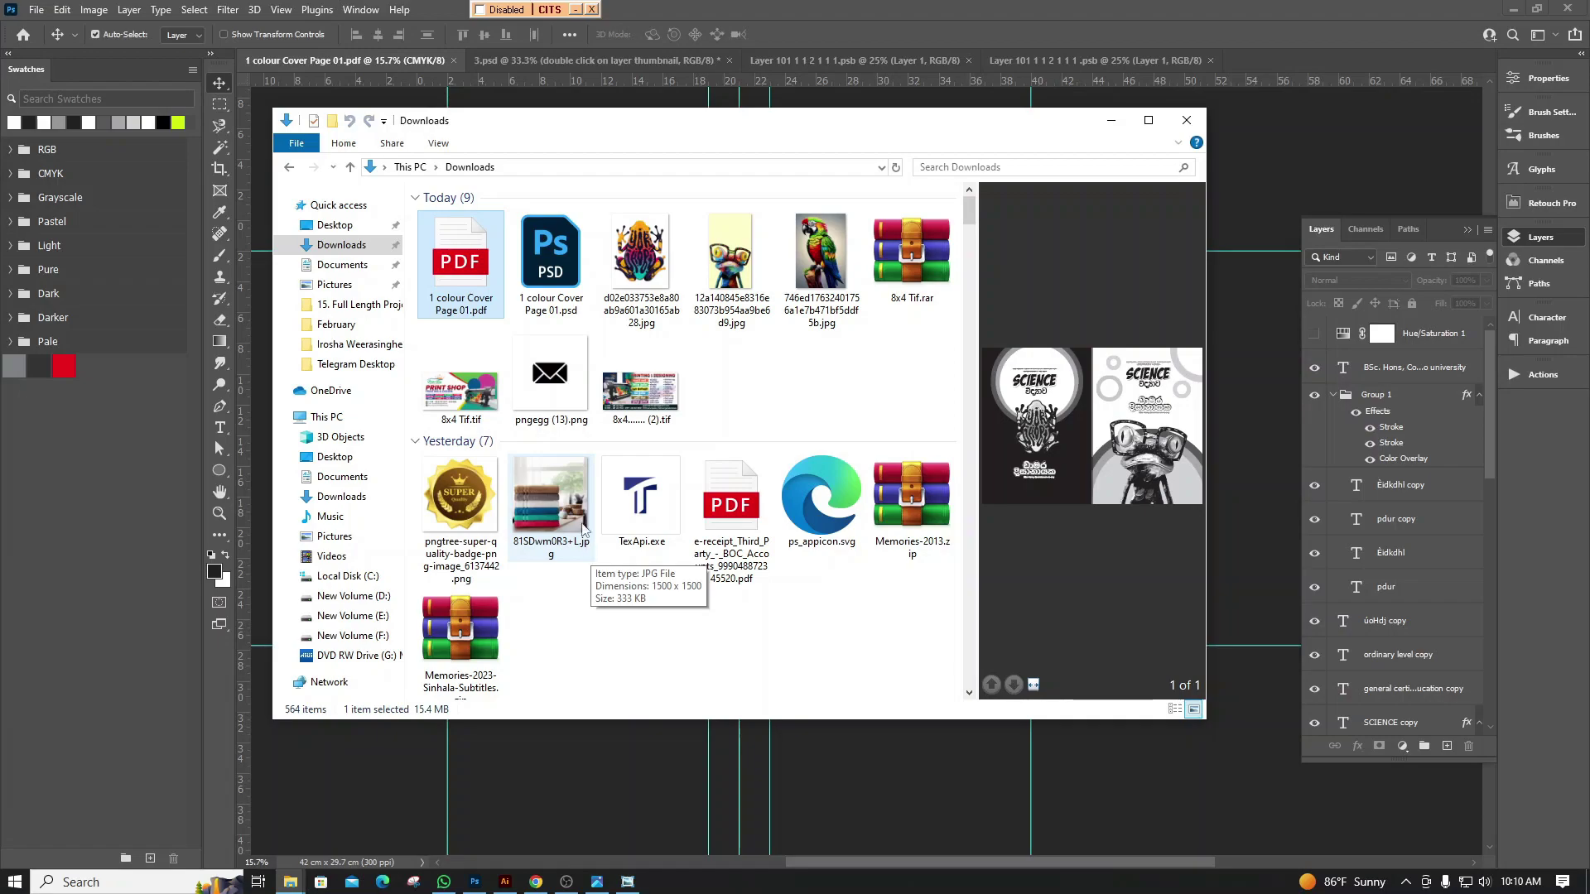
pyautogui.doubleClick(453, 266)
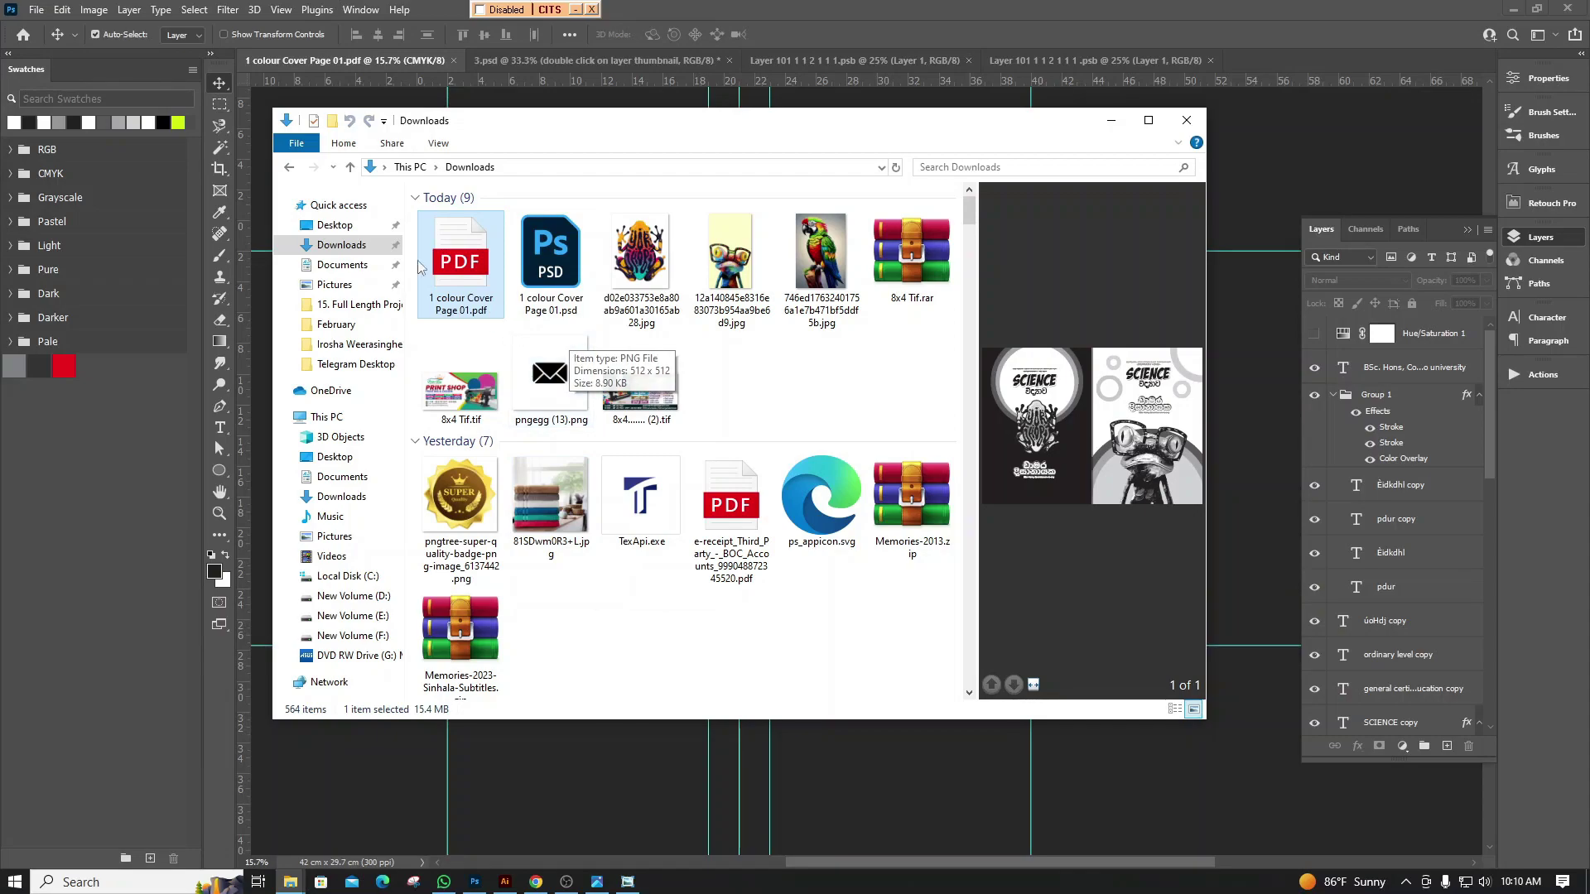
pyautogui.doubleClick(445, 259)
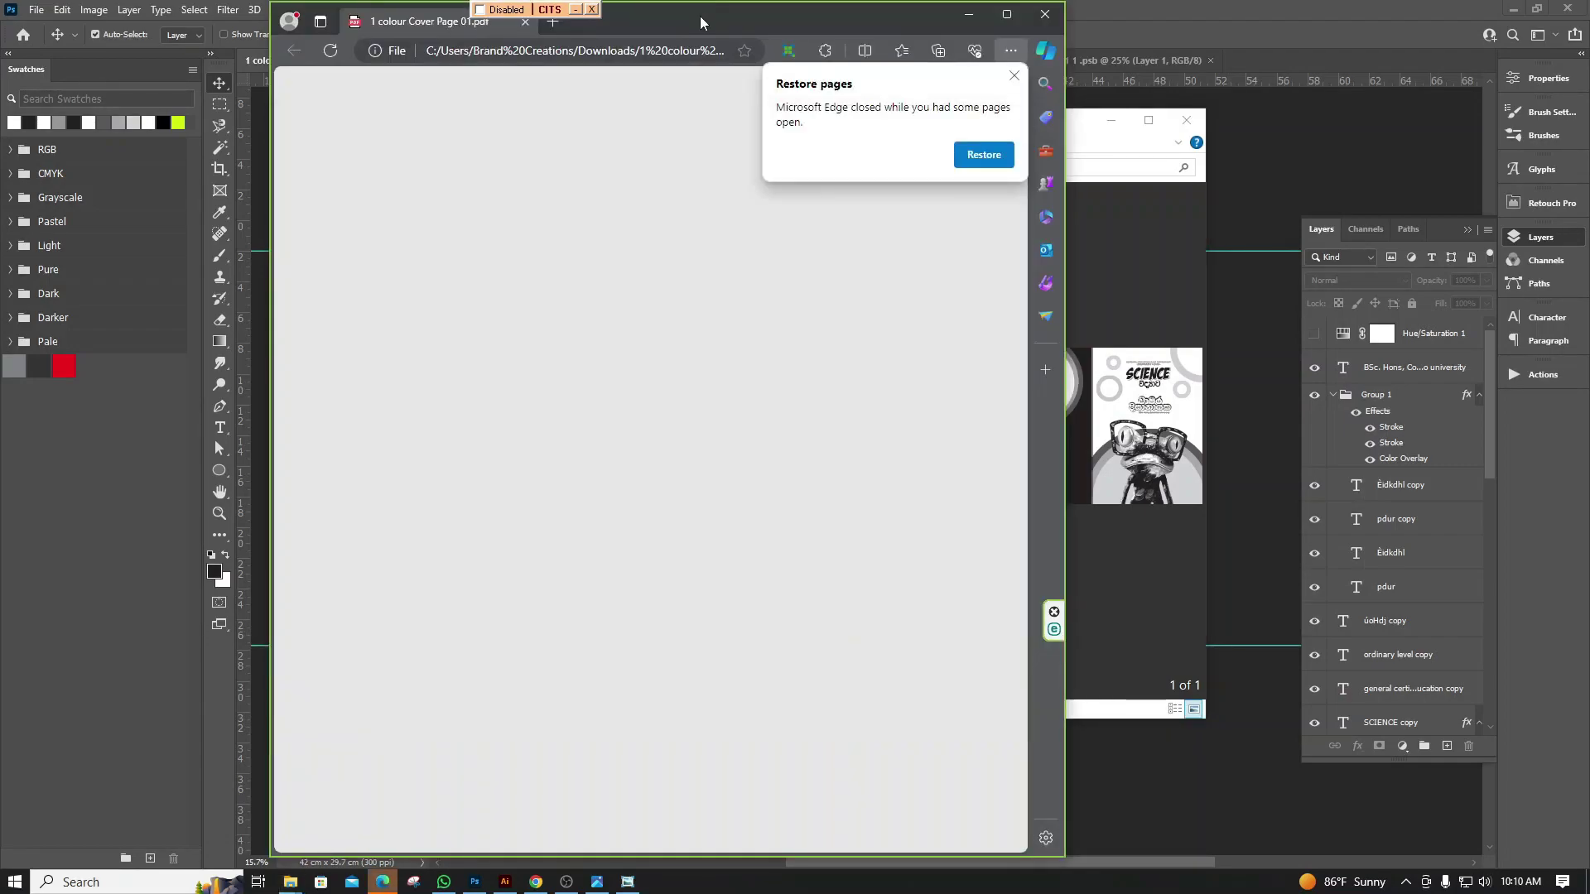
# Check the saved PDF's file options in Explorer and bring the Edge PDF viewer forward
pyautogui.rightClick(444, 251)
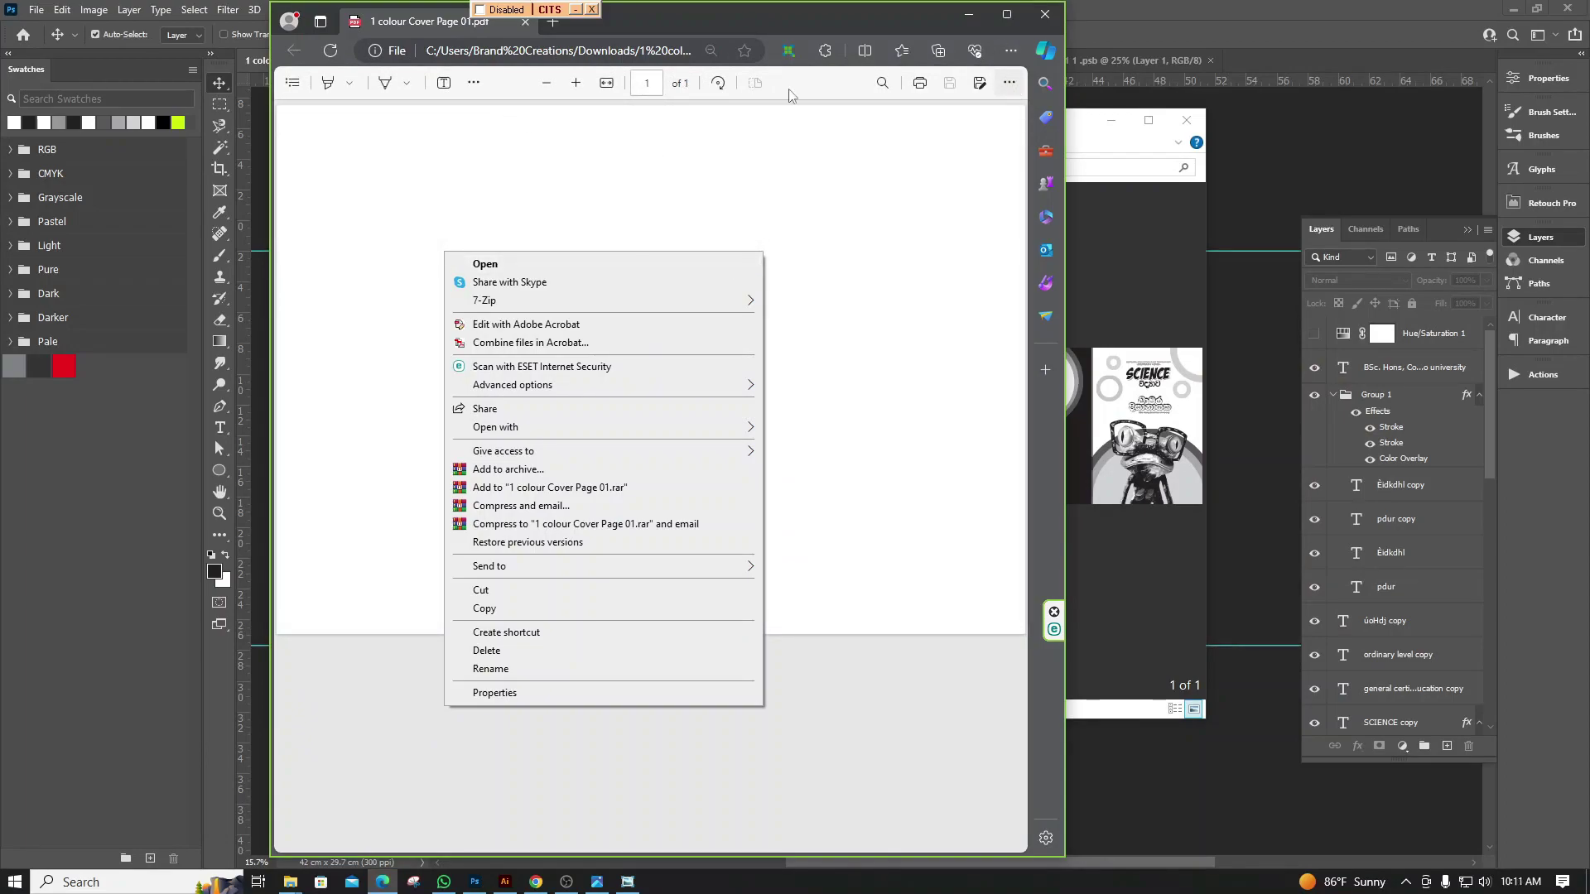
pyautogui.click(1134, 547)
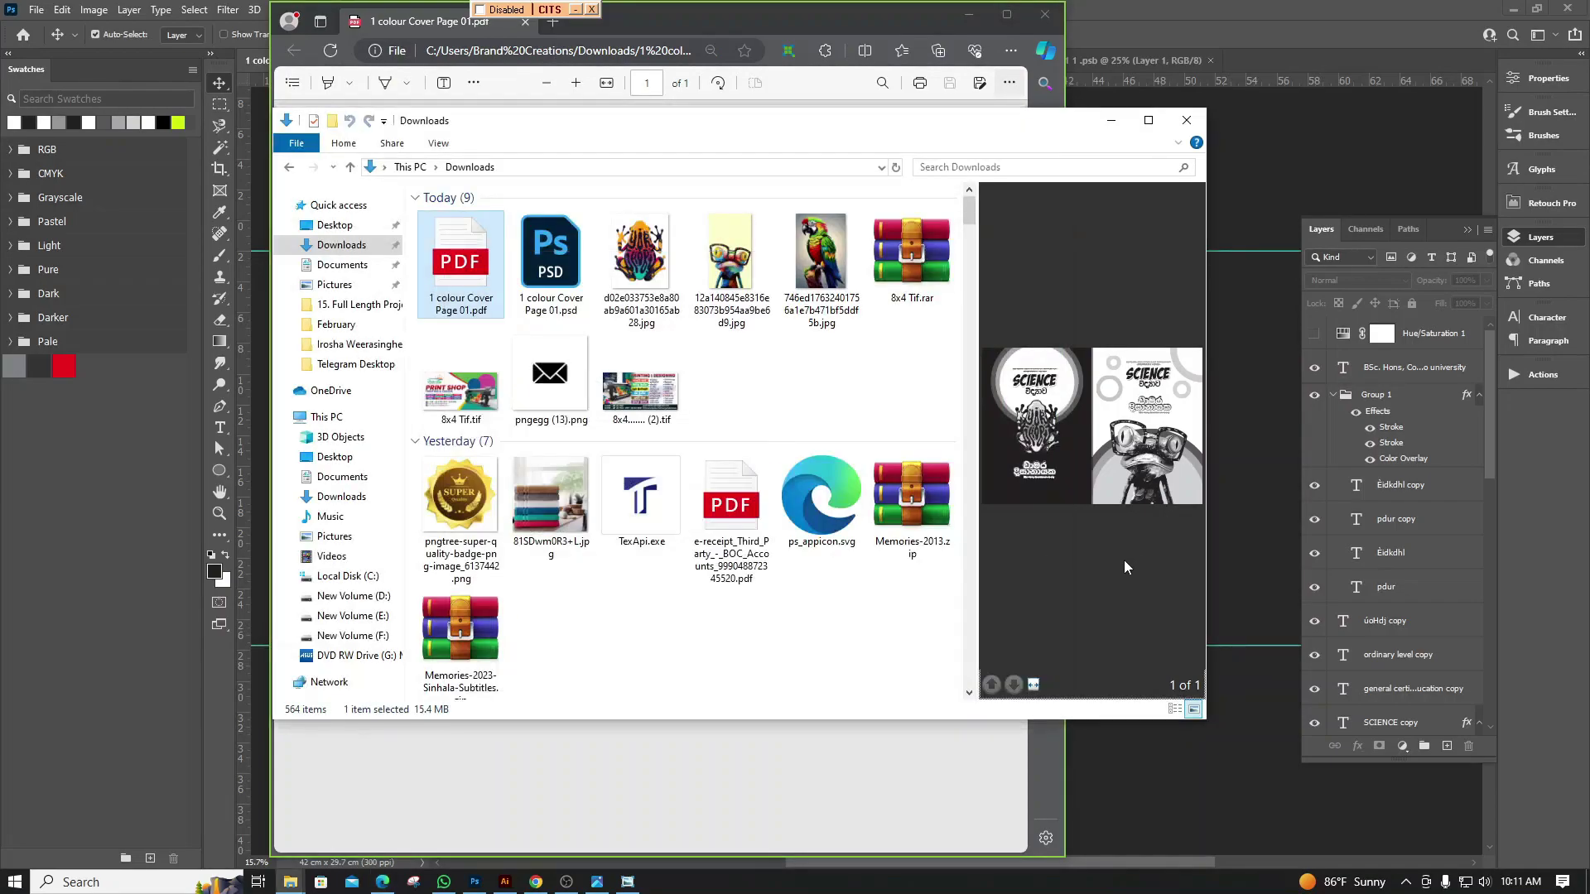
pyautogui.click(819, 687)
pyautogui.click(815, 749)
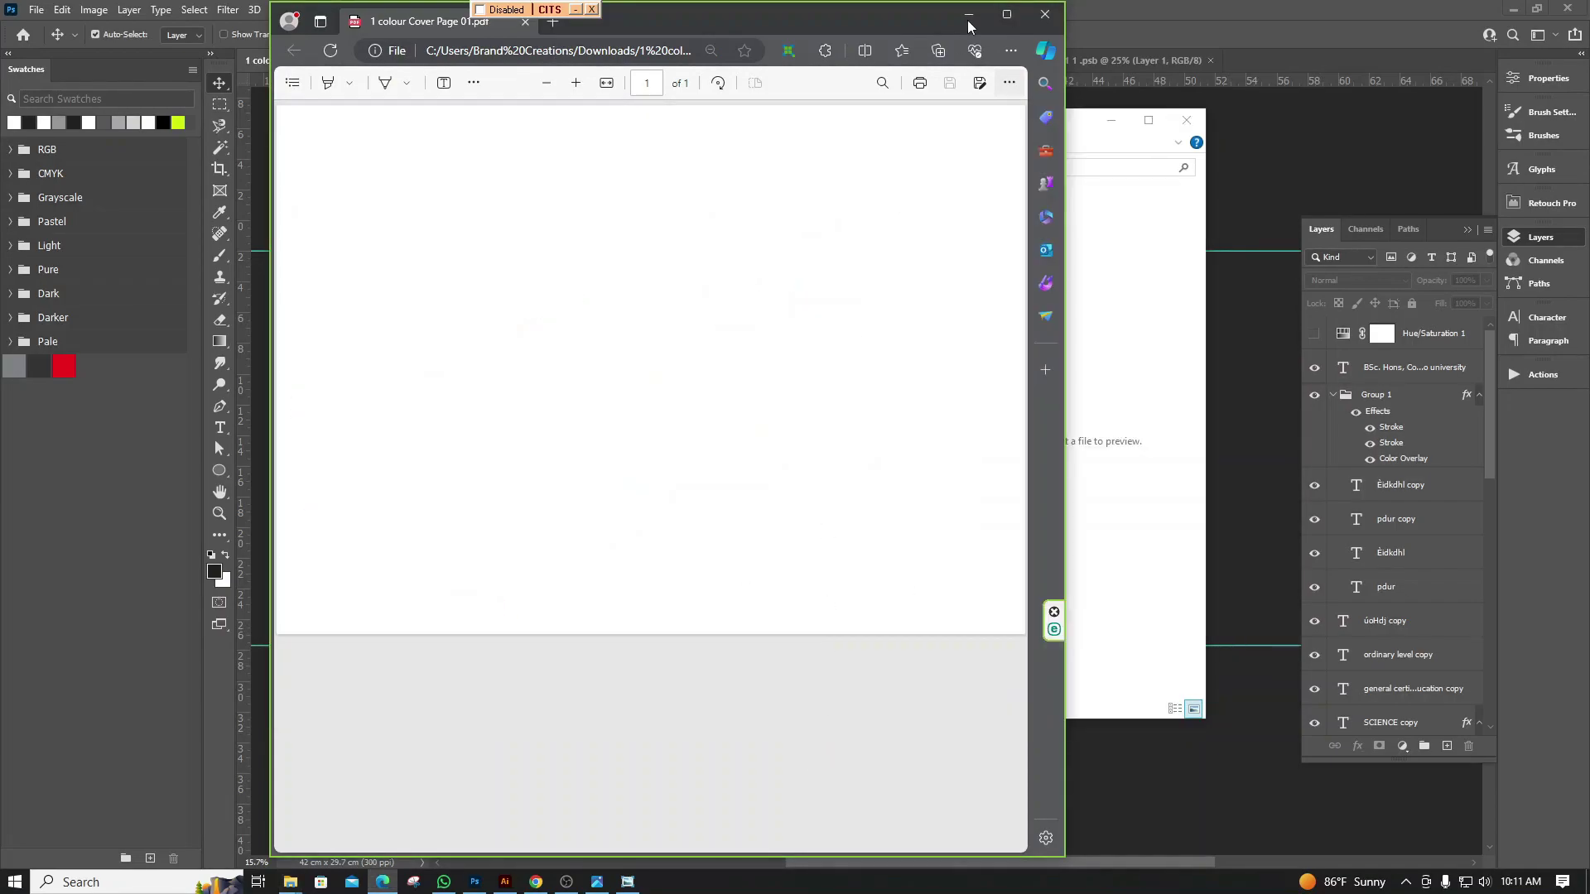
# View the grayscale SCIENCE spread PDF maximized in Edge, then minimize Edge and Explorer
pyautogui.click(1008, 14)
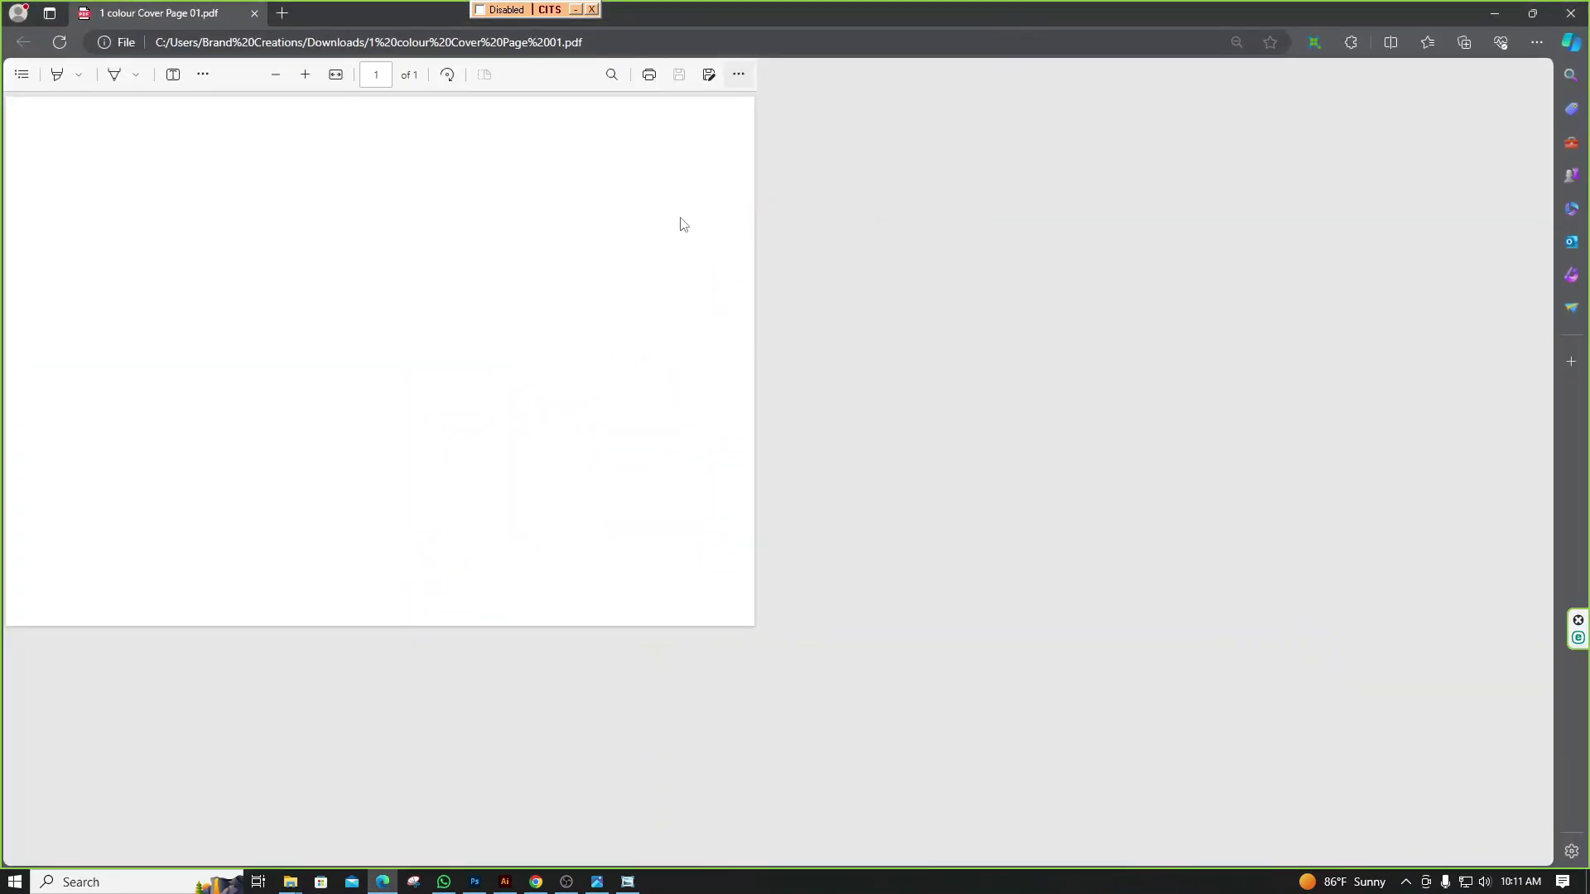
pyautogui.click(1532, 14)
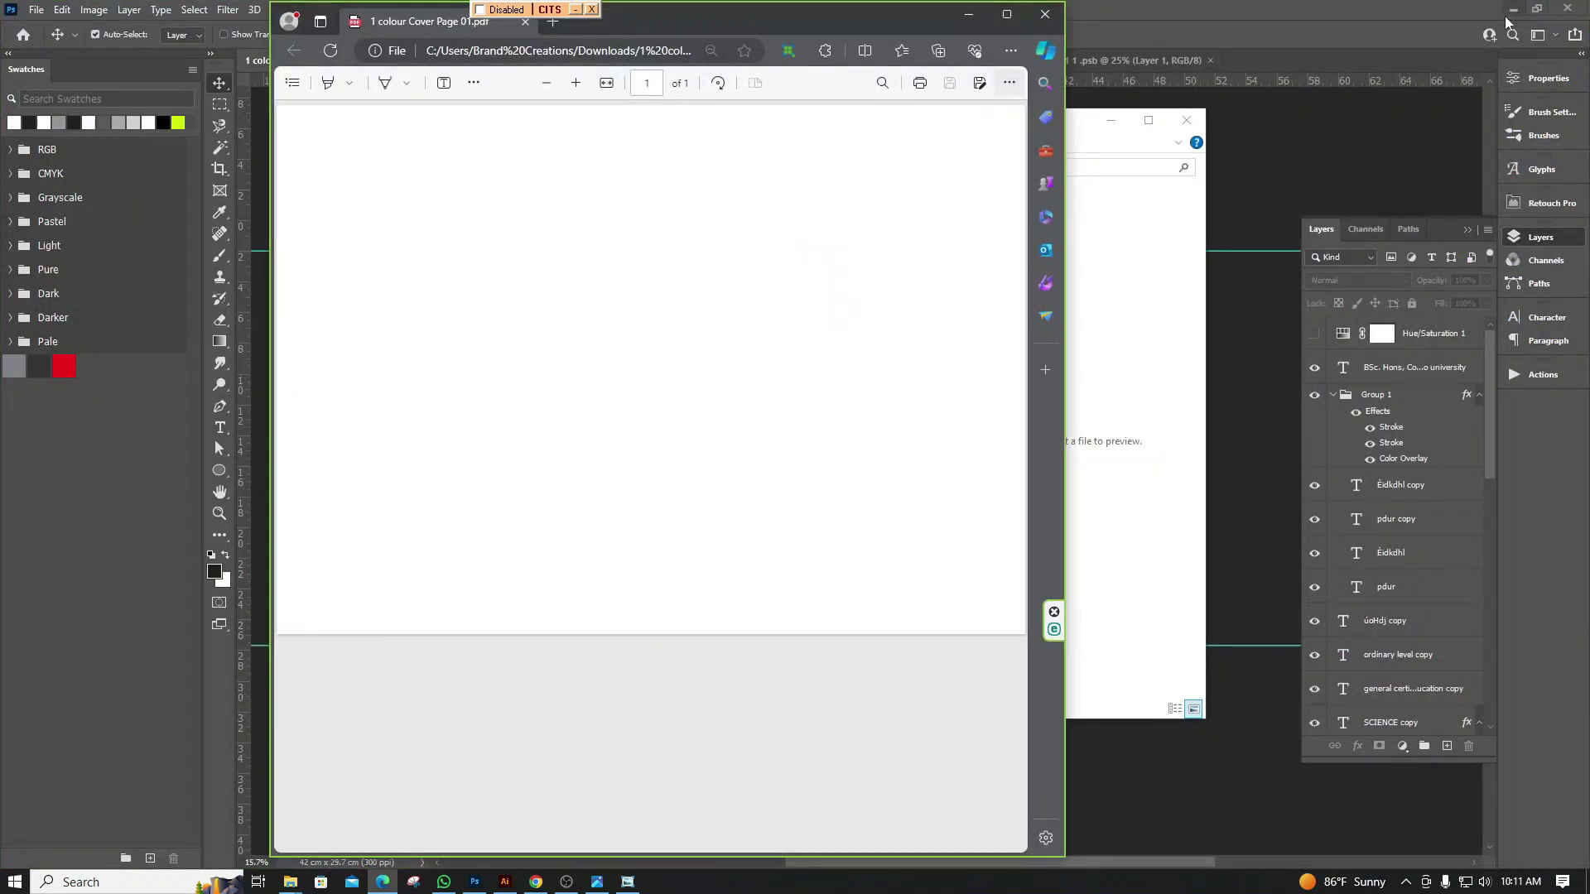
pyautogui.click(1007, 14)
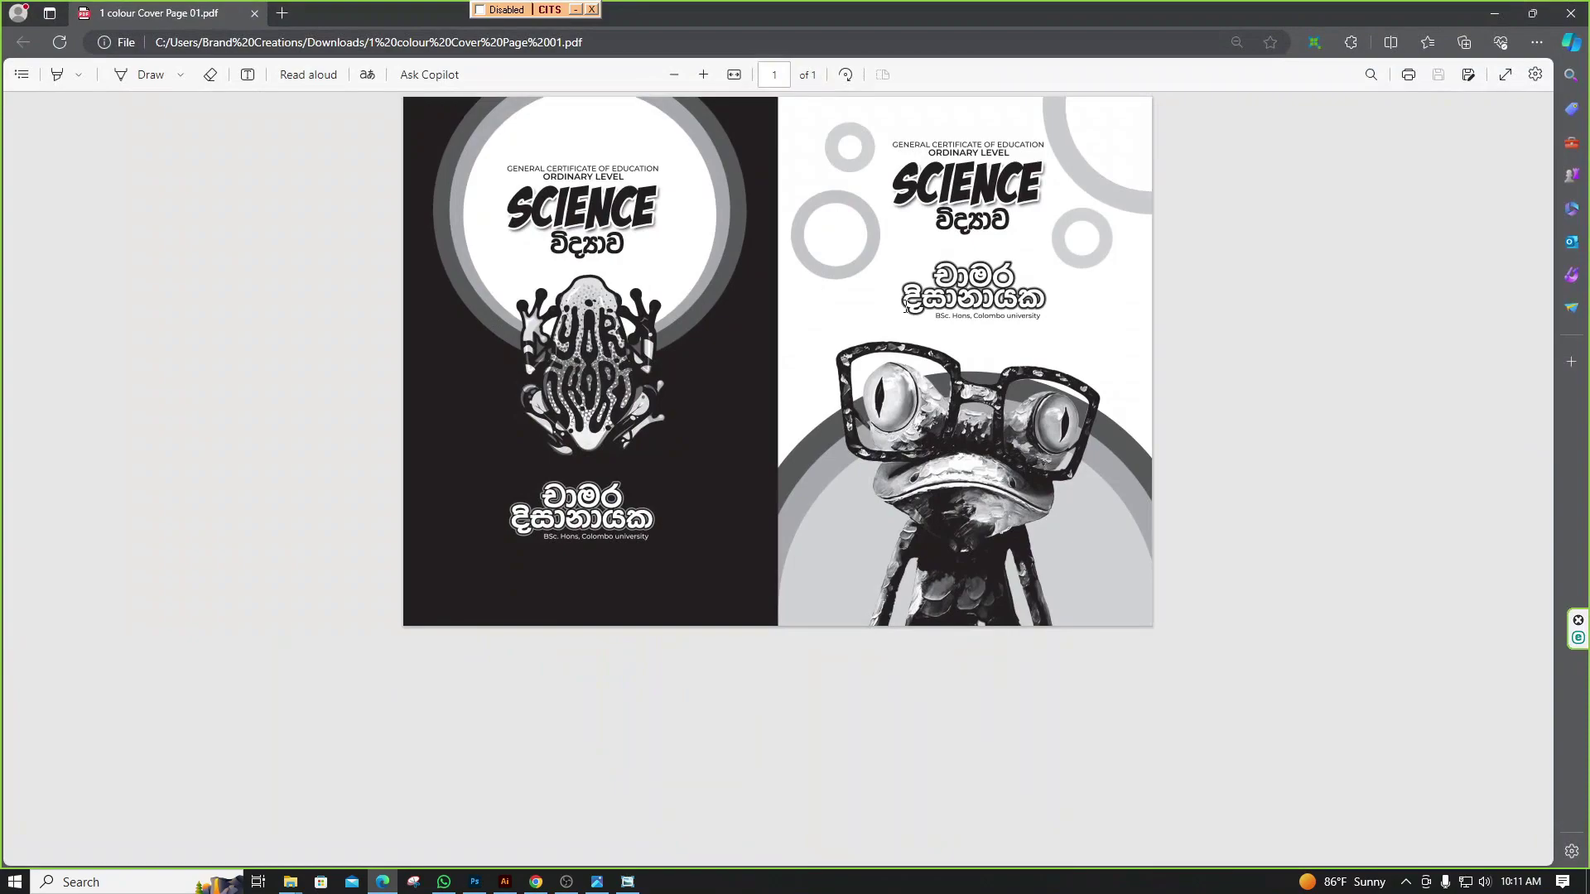
pyautogui.scroll(1, 871, 286)
pyautogui.scroll(-2, 872, 286)
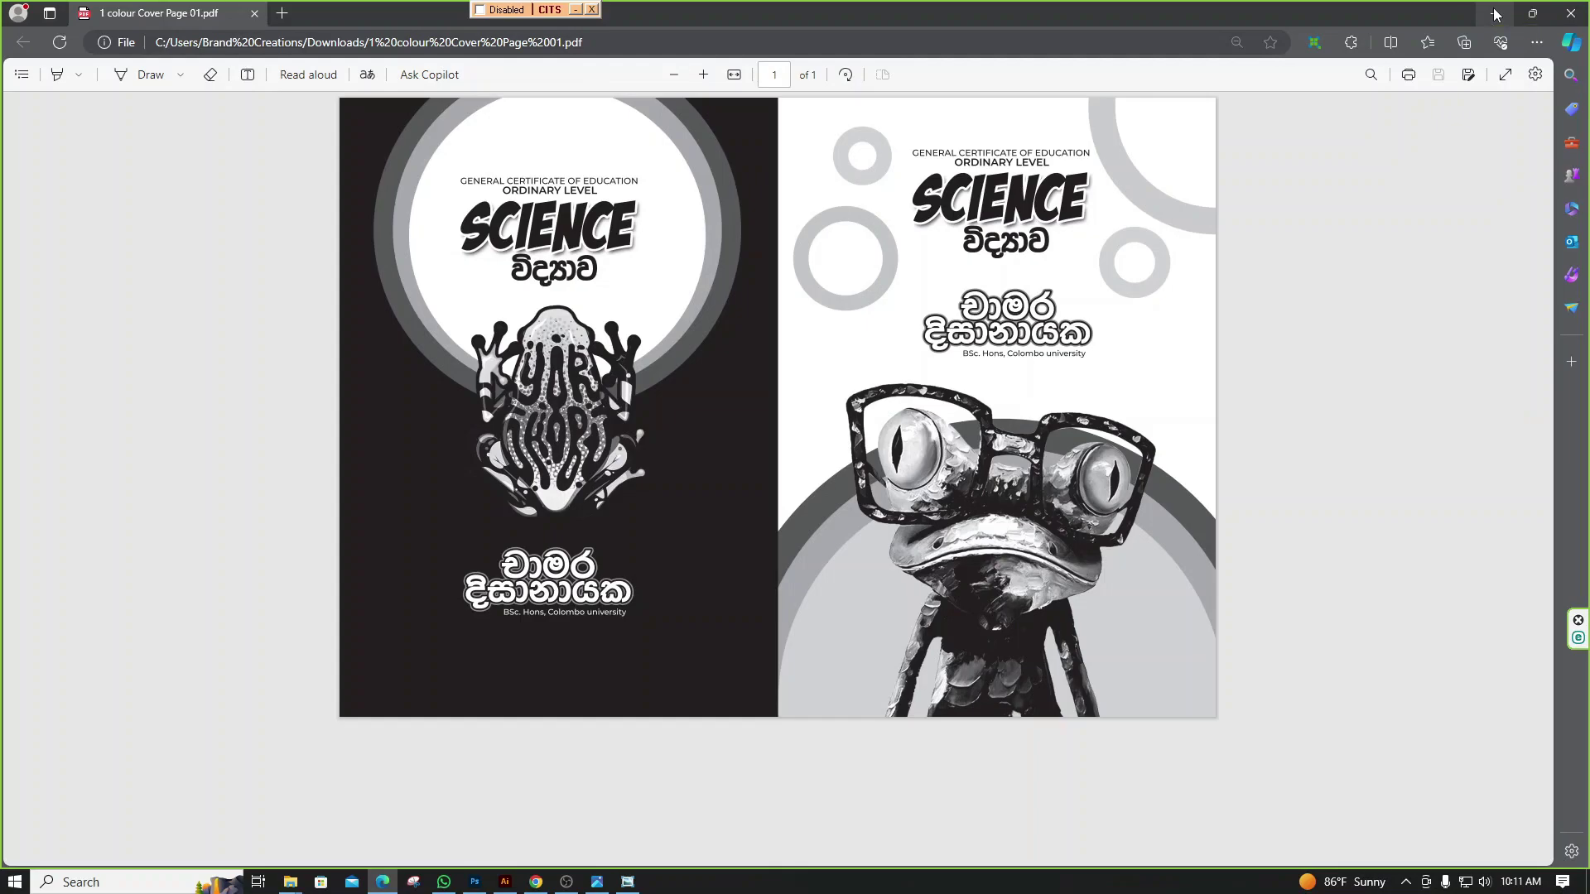
pyautogui.click(1494, 14)
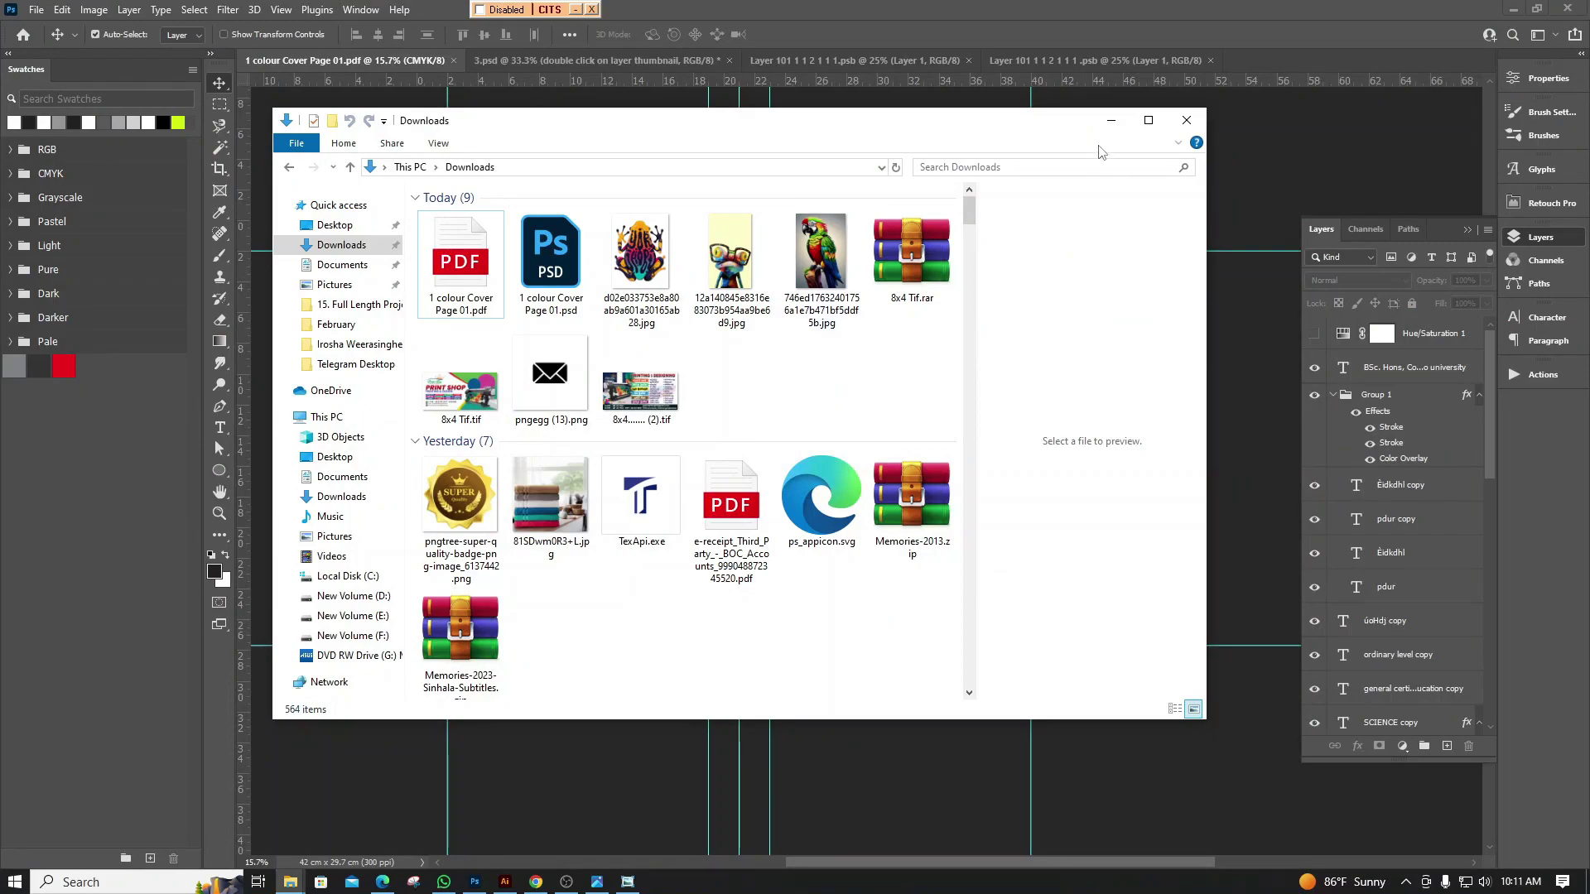
pyautogui.click(1111, 121)
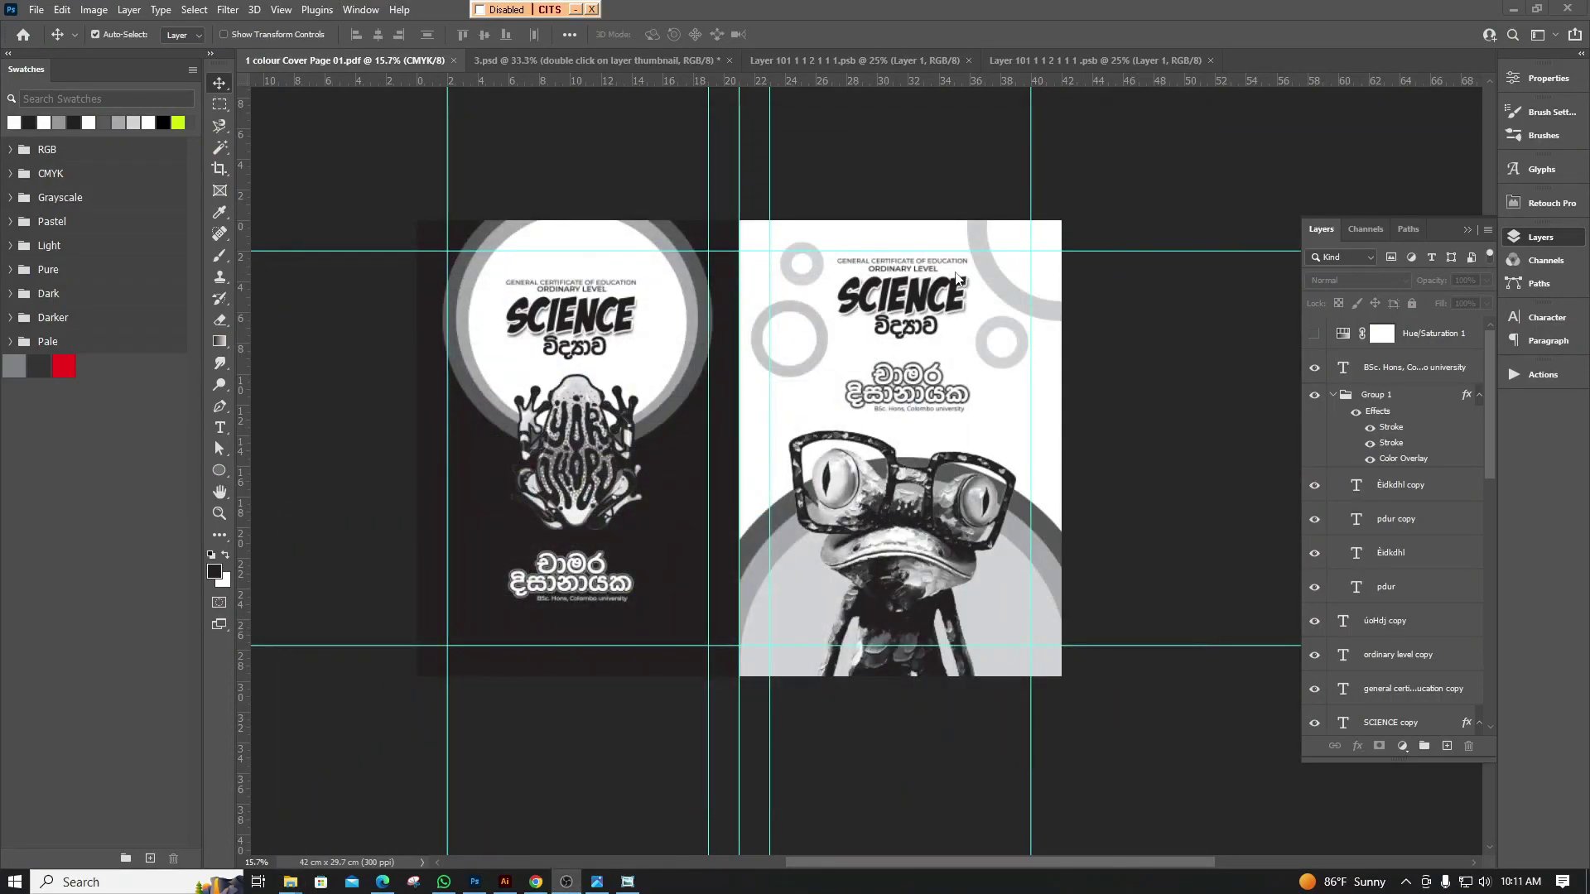